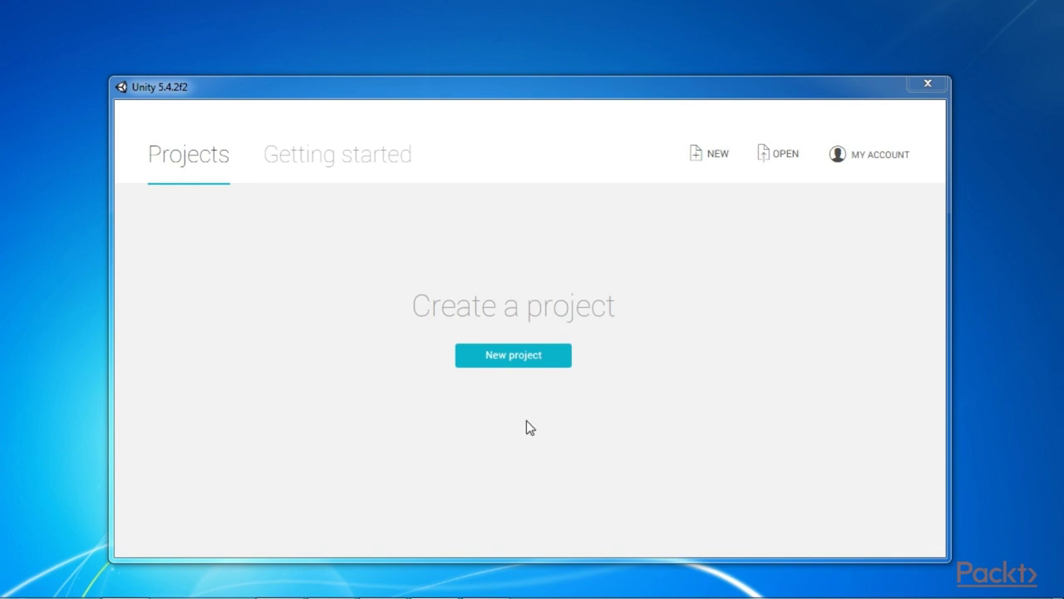
# Create a new 3D project named Test.
pyautogui.click(533, 358)
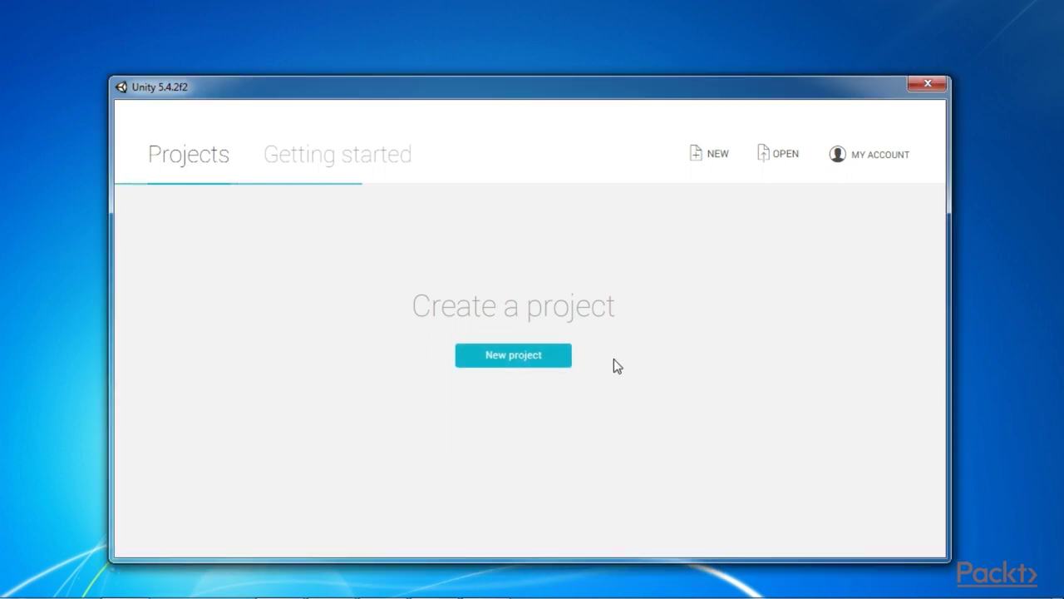
pyautogui.click(423, 284)
pyautogui.hotkey('ctrl', 'a')
pyautogui.write('Te')
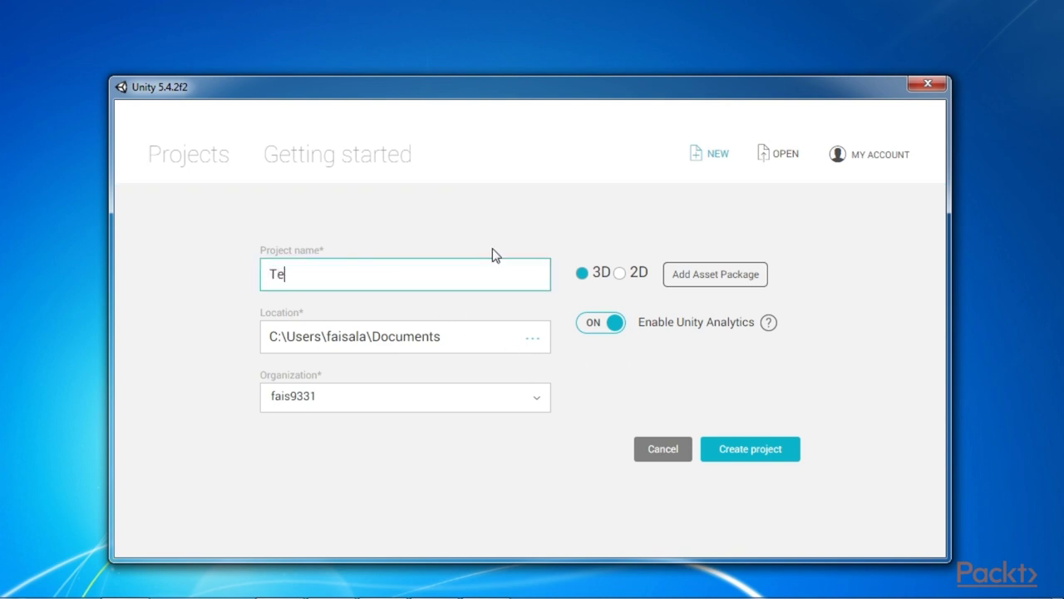
pyautogui.write('st')
pyautogui.click(749, 449)
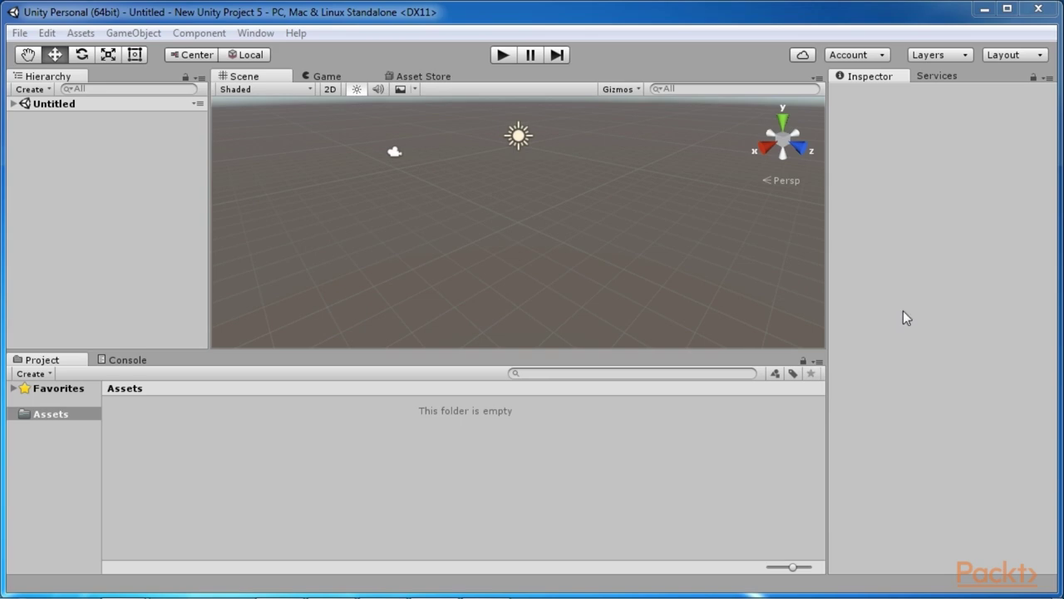
pyautogui.rightClick(280, 582)
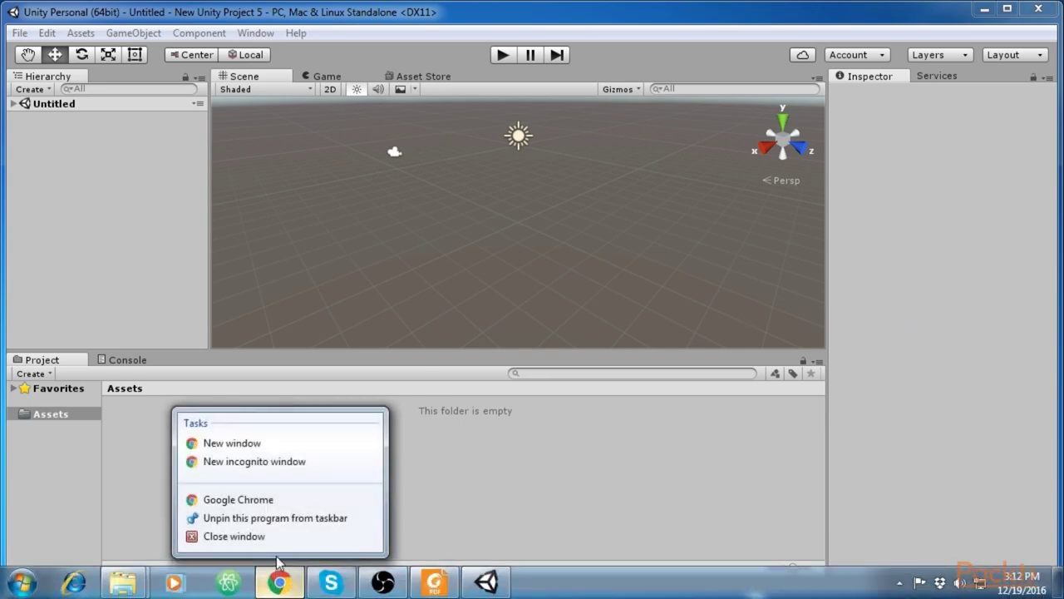
pyautogui.click(495, 359)
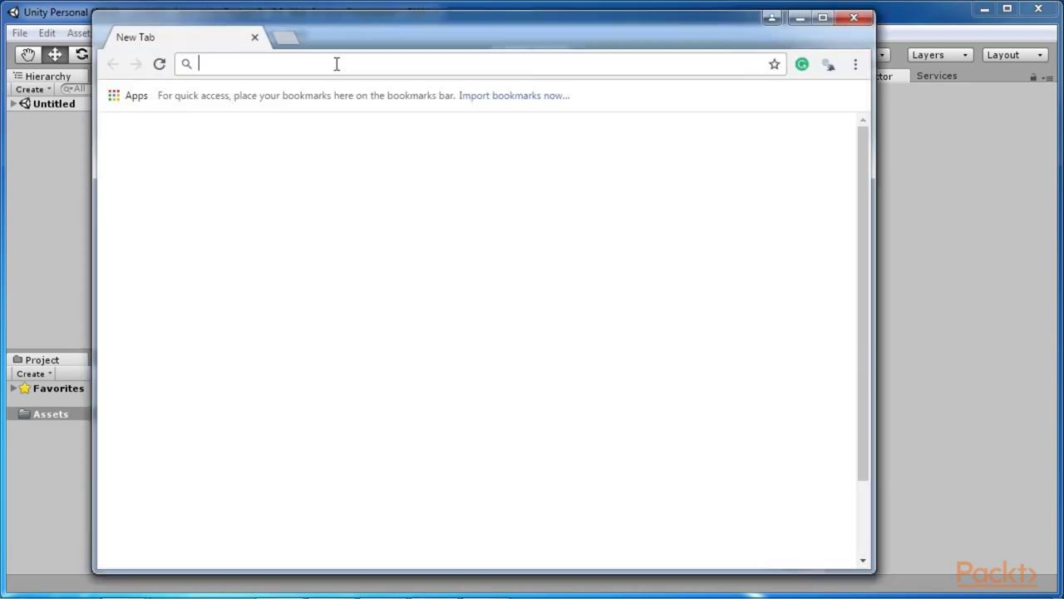
pyautogui.click(335, 64)
pyautogui.write('https://code.google.com/archive/p/unityterraintoolkit/downloads')
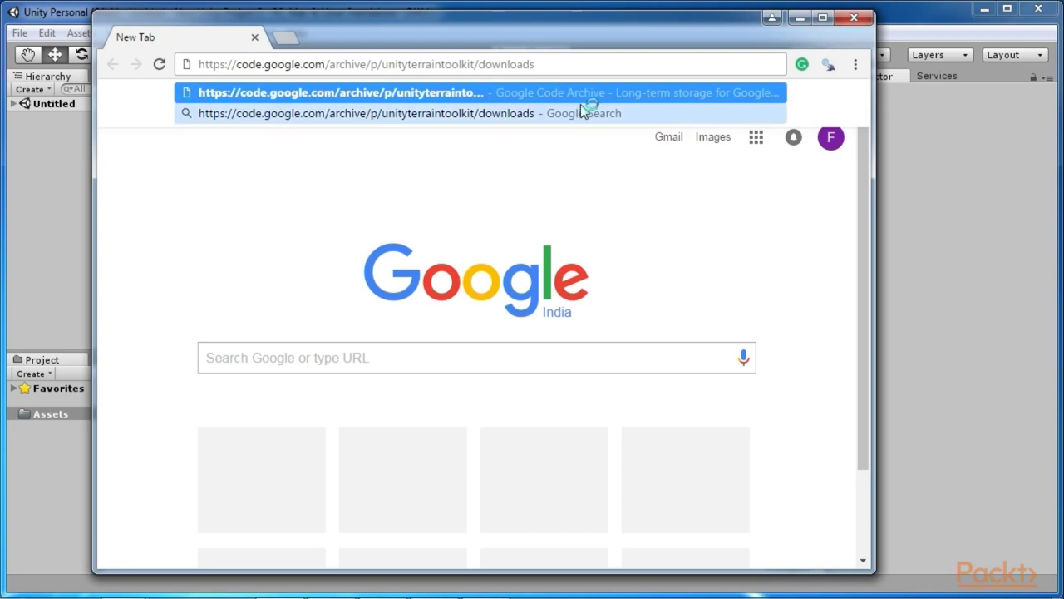
pyautogui.press('Return')
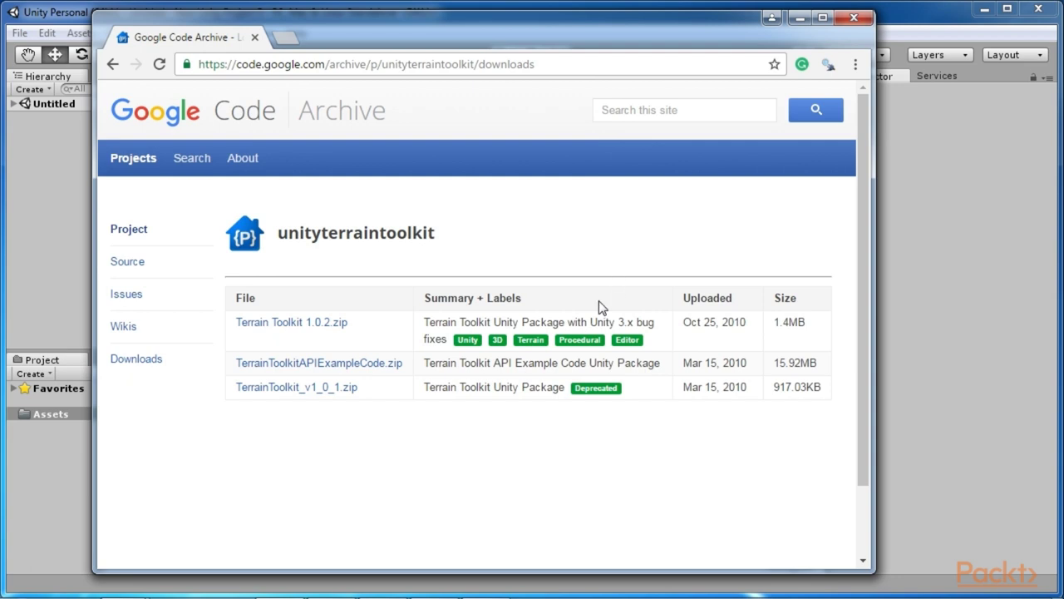
# Download Terrain Toolkit 1.0.2.zip and open the downloaded archive to check its contents.
pyautogui.click(324, 324)
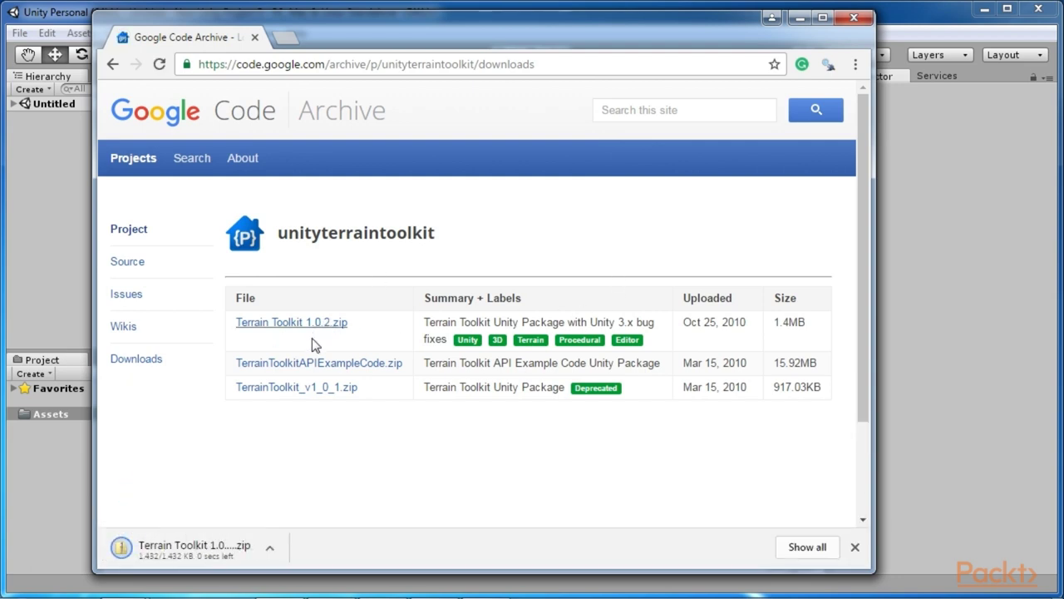
pyautogui.click(242, 549)
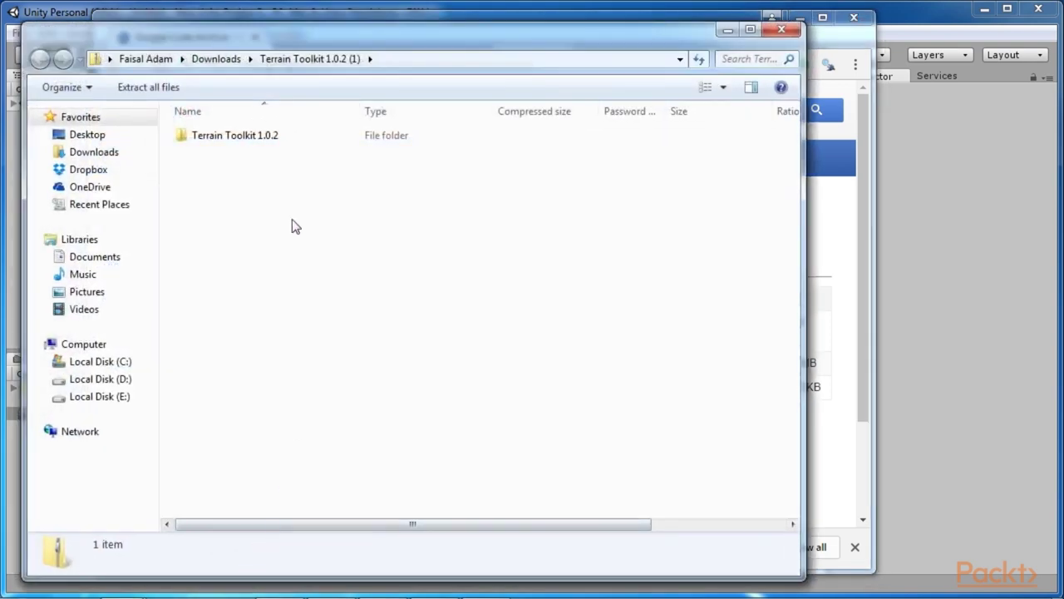
pyautogui.rightClick(268, 137)
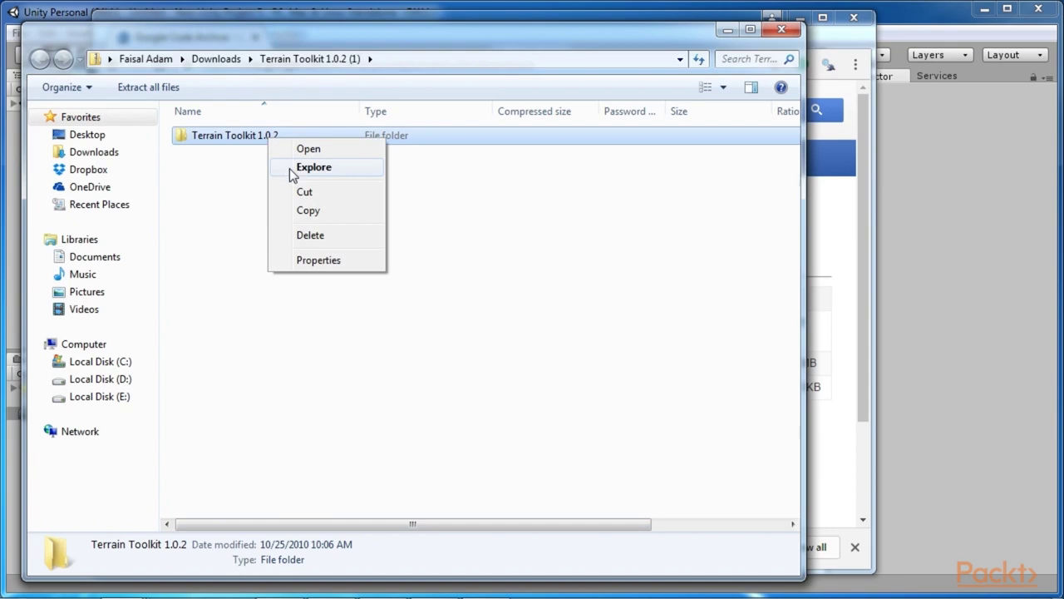
pyautogui.press('Escape')
pyautogui.click(249, 176)
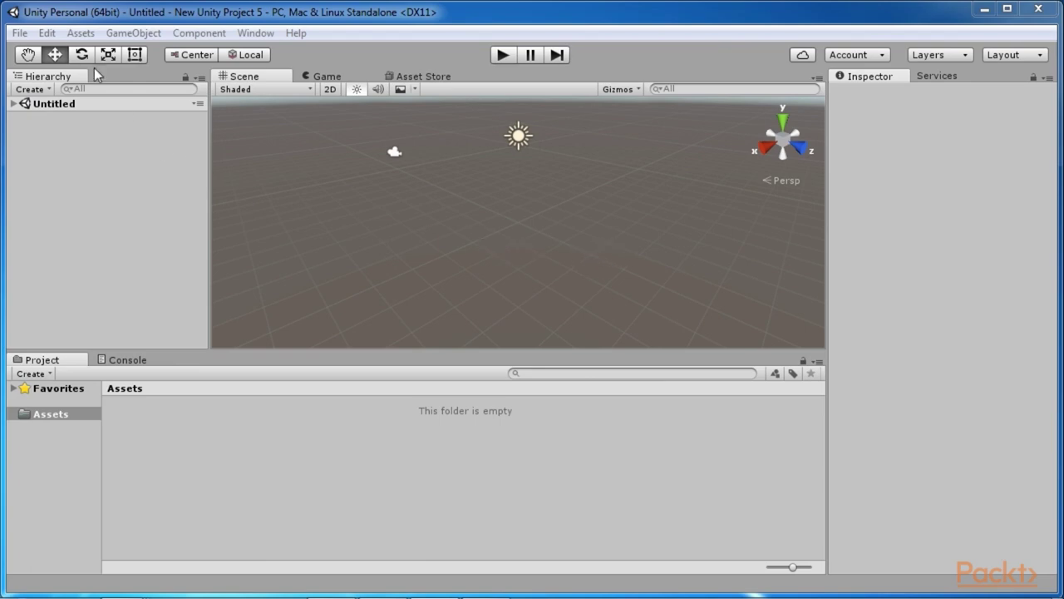
# Switch to Unity, add a Terrain object to the scene and frame it in the Scene view.
pyautogui.click(133, 32)
pyautogui.moveTo(146, 88)
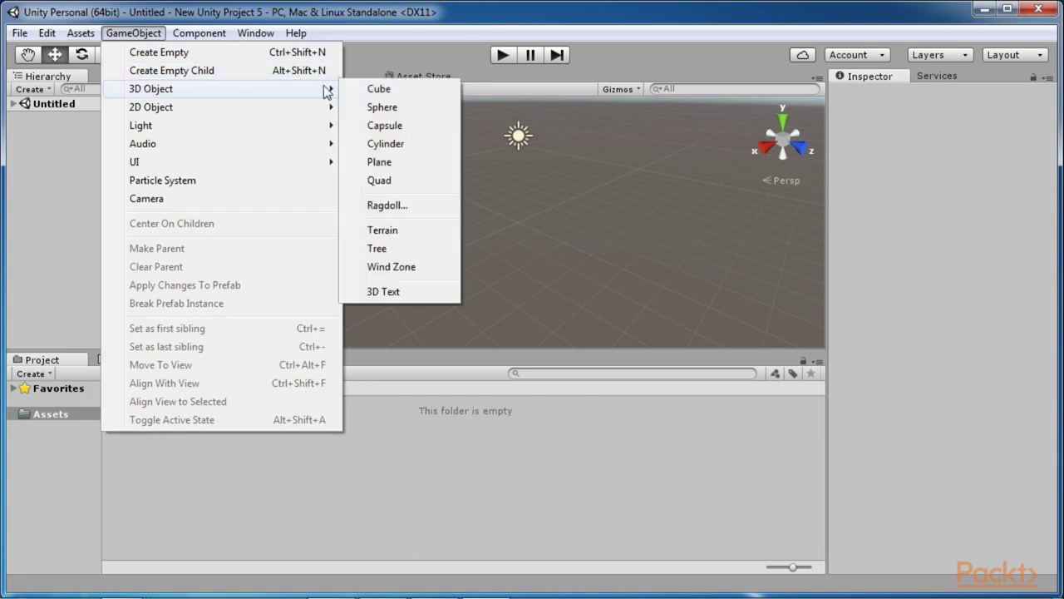
pyautogui.click(389, 233)
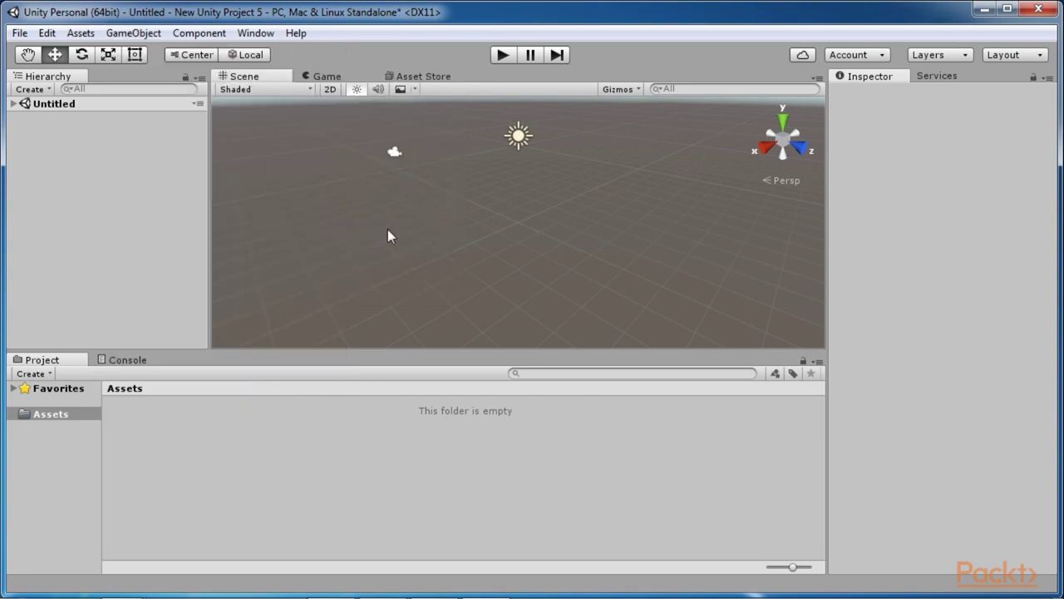
pyautogui.doubleClick(109, 144)
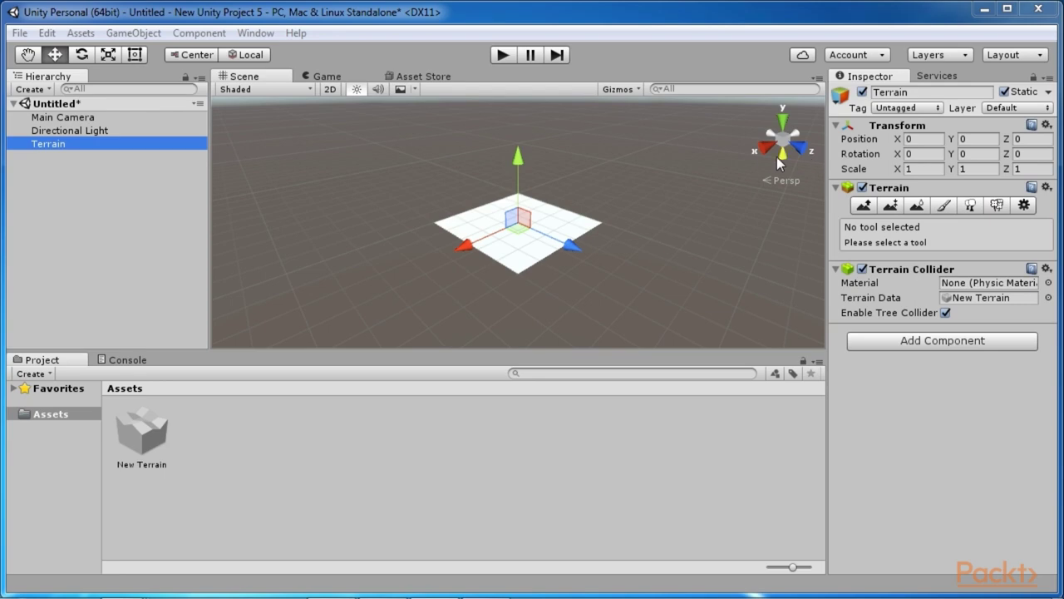
# Load the TerrainToolkit_1_0_2 custom package for import from the Terrain Toolkit 1.0.2 (1) folder in Downloads.
pyautogui.click(93, 34)
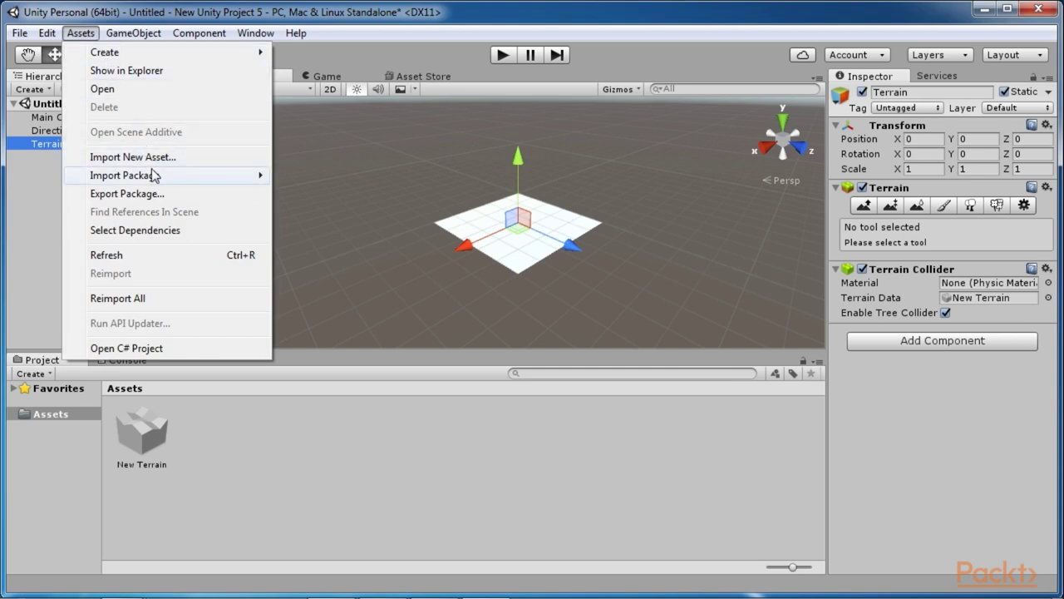
pyautogui.moveTo(149, 174)
pyautogui.click(294, 177)
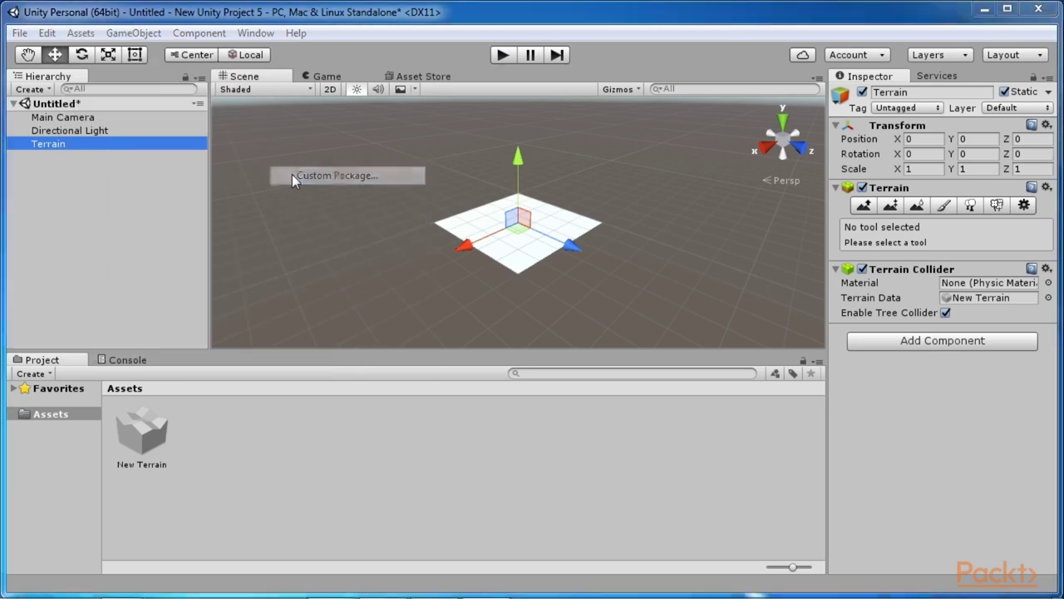
pyautogui.click(127, 174)
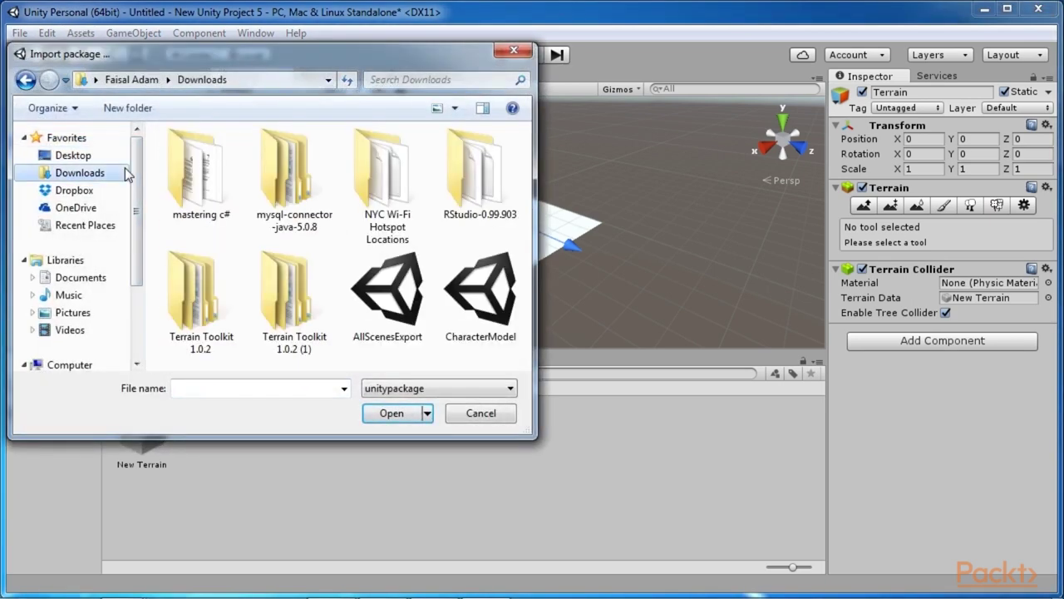
pyautogui.doubleClick(287, 287)
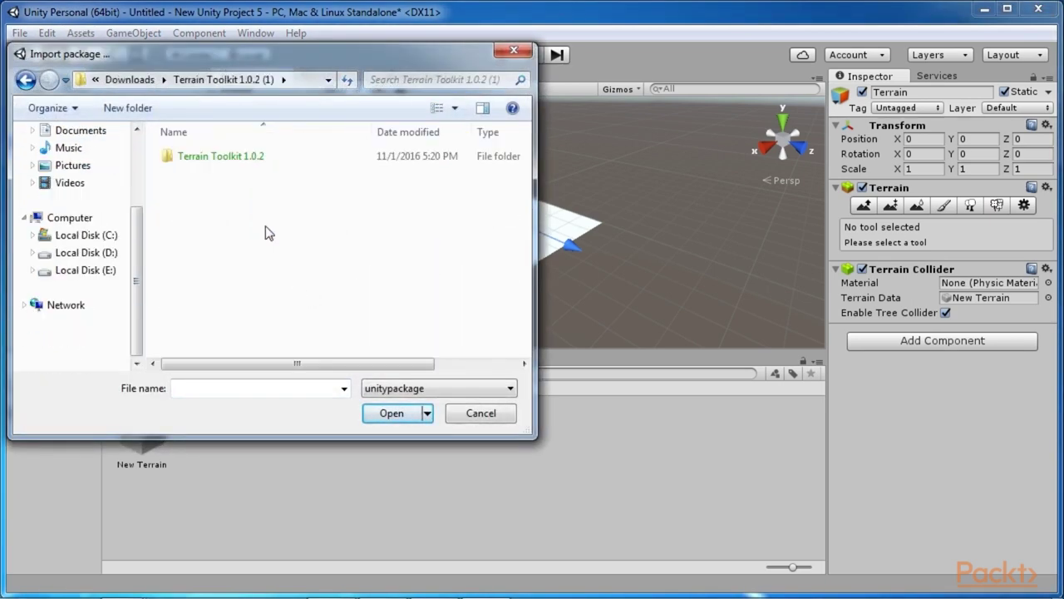
pyautogui.click(244, 159)
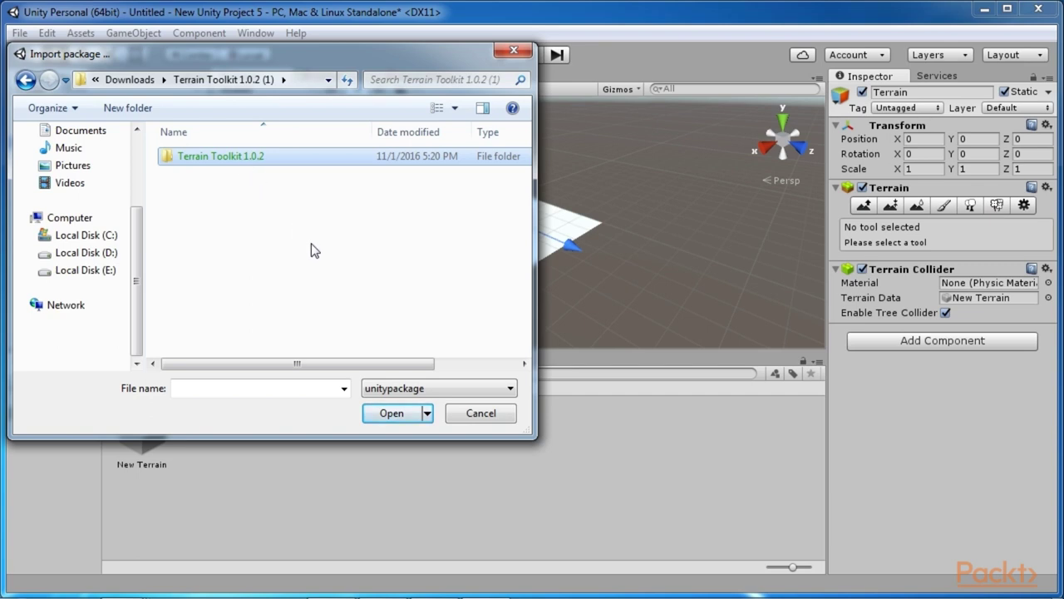
pyautogui.click(385, 416)
pyautogui.doubleClick(245, 154)
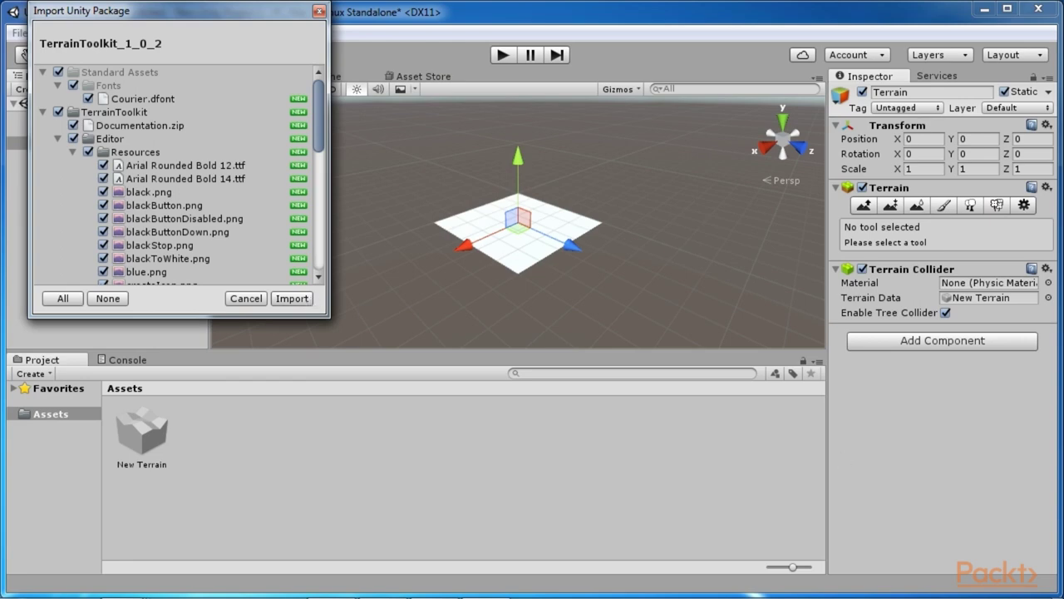
# Import all items of the TerrainToolkit_1_0_2 package and approve the automatic API upgrade of its scripts.
pyautogui.click(291, 298)
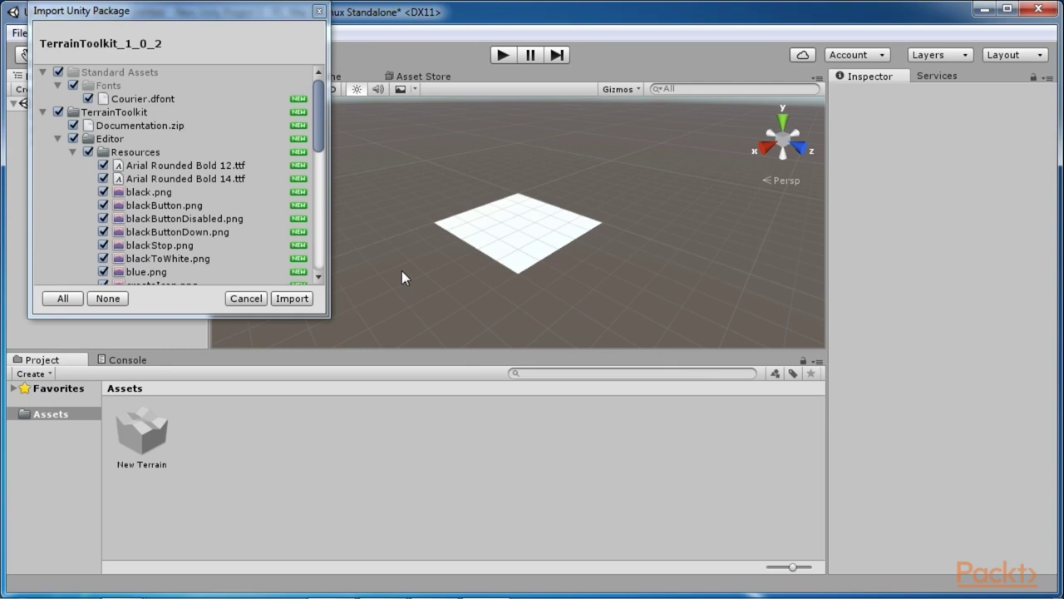
pyautogui.scroll(-9, 177, 176)
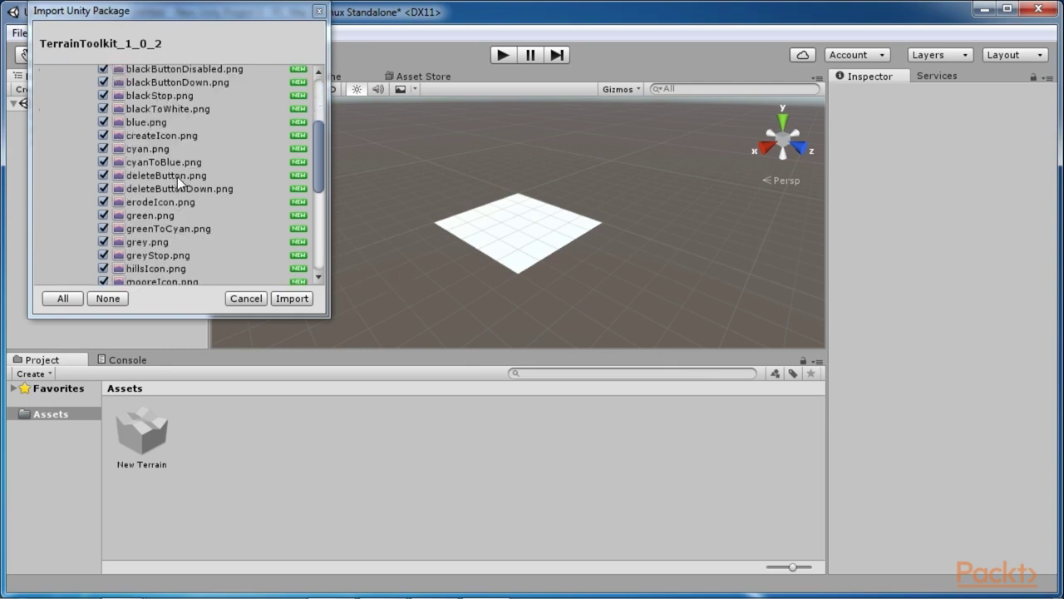
pyautogui.scroll(-3, 177, 177)
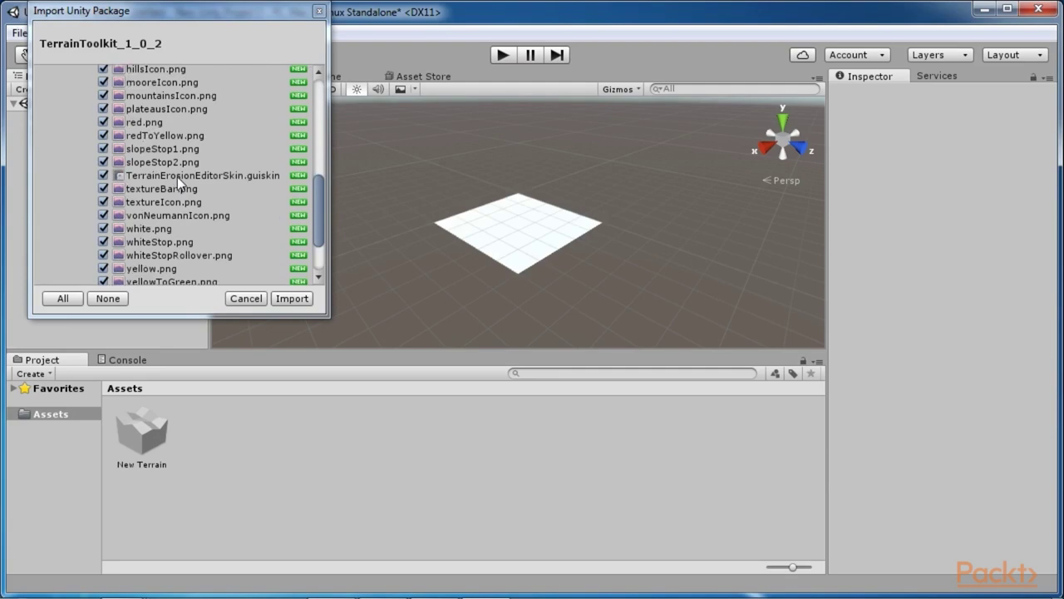
pyautogui.scroll(5, 178, 176)
pyautogui.scroll(6, 177, 177)
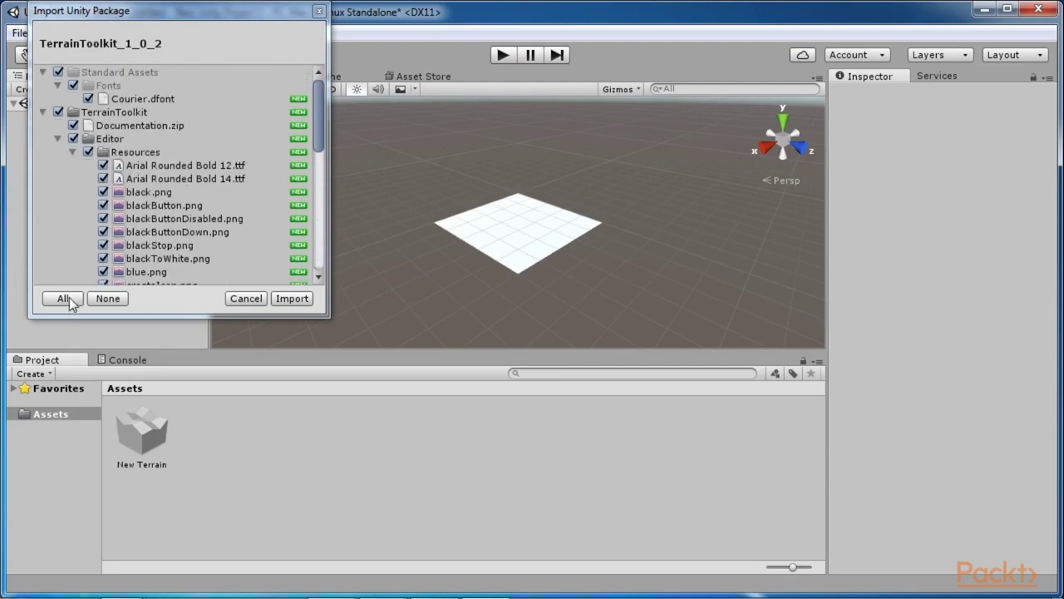
pyautogui.click(291, 298)
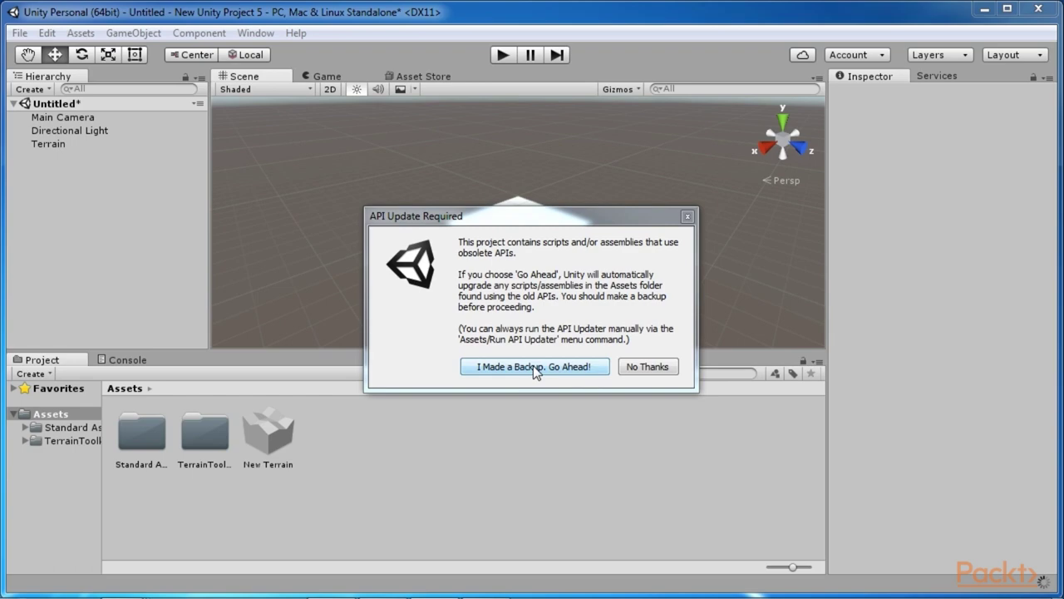
pyautogui.click(533, 365)
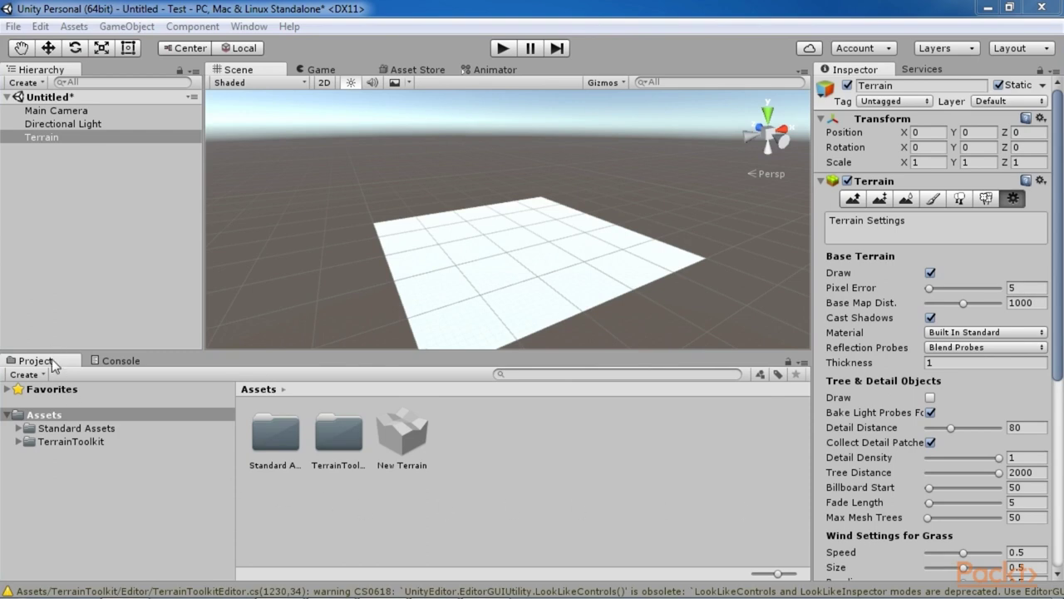
# Open the imported TerrainToolkit asset folder and add the Terrain Toolkit component to the terrain.
pyautogui.click(51, 440)
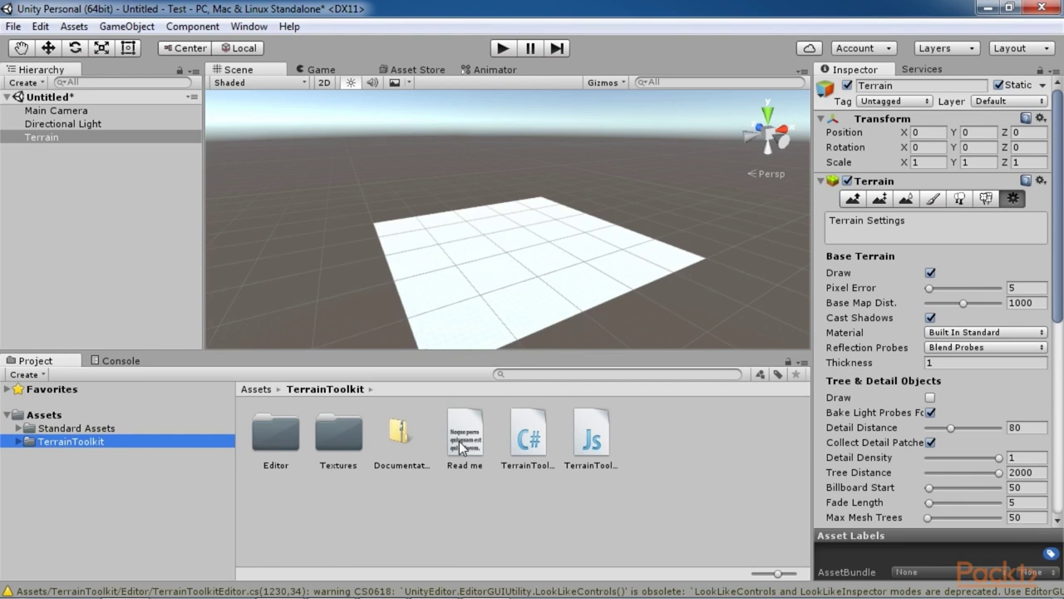
pyautogui.click(192, 26)
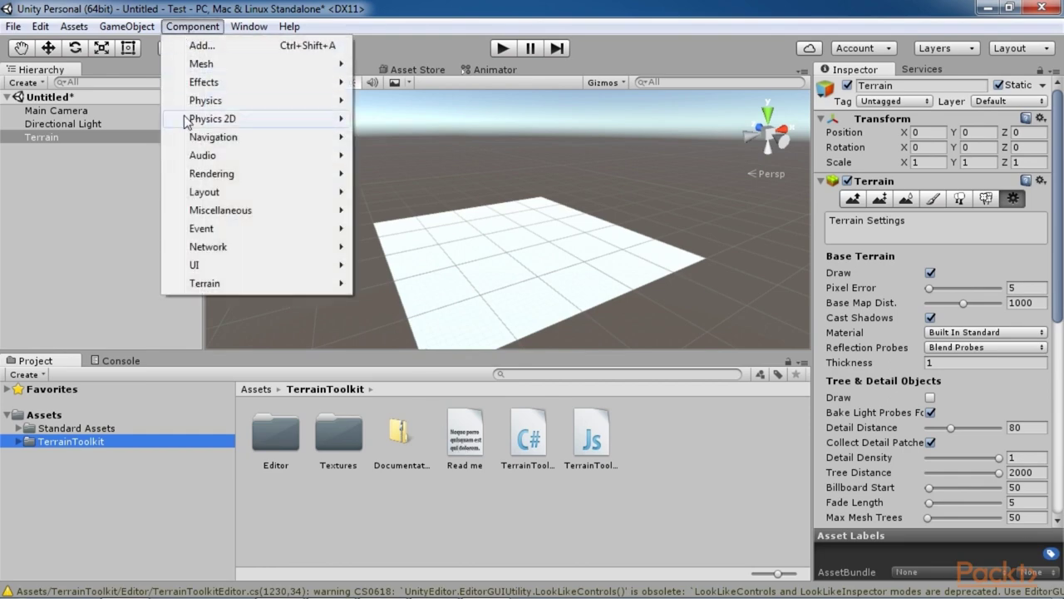
pyautogui.moveTo(323, 286)
pyautogui.click(391, 283)
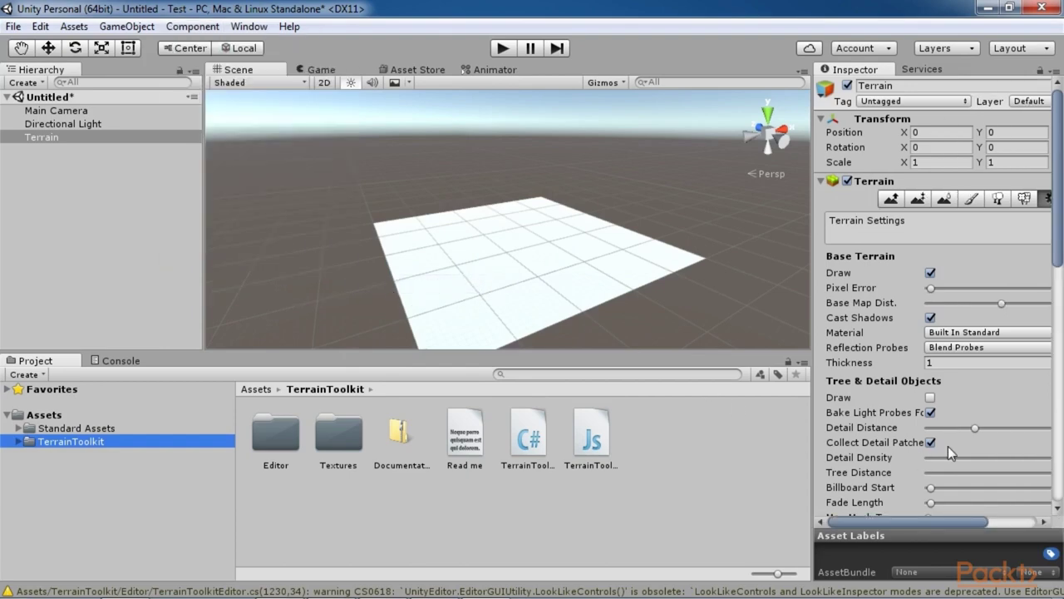
# Widen the Inspector and examine the Terrain Toolkit's Create, Erode and Texture options.
pyautogui.scroll(-5, 948, 446)
pyautogui.scroll(-8, 949, 447)
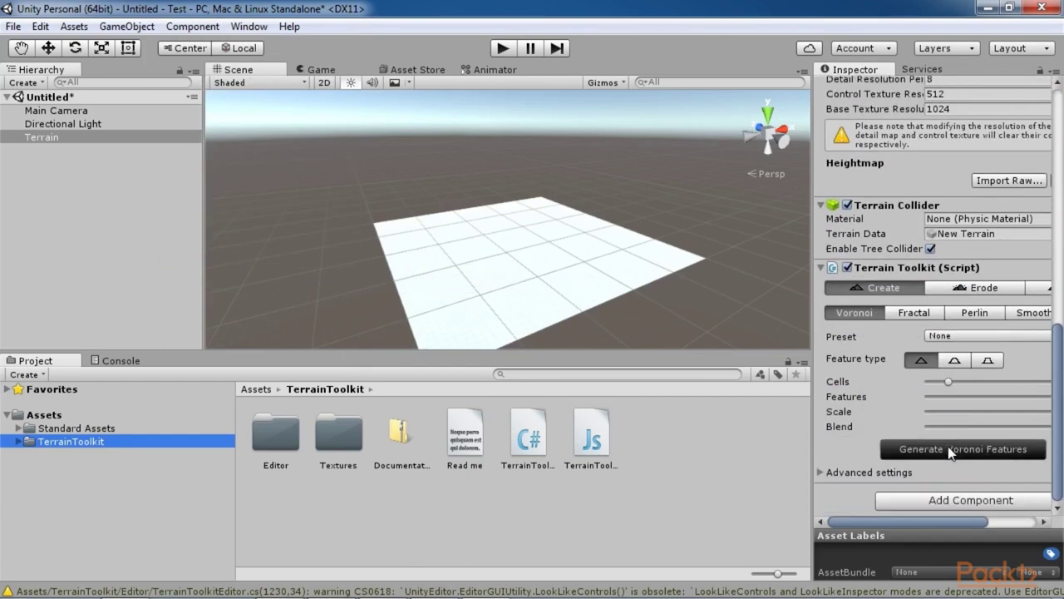
pyautogui.moveTo(808, 391); pyautogui.dragTo(765, 389)
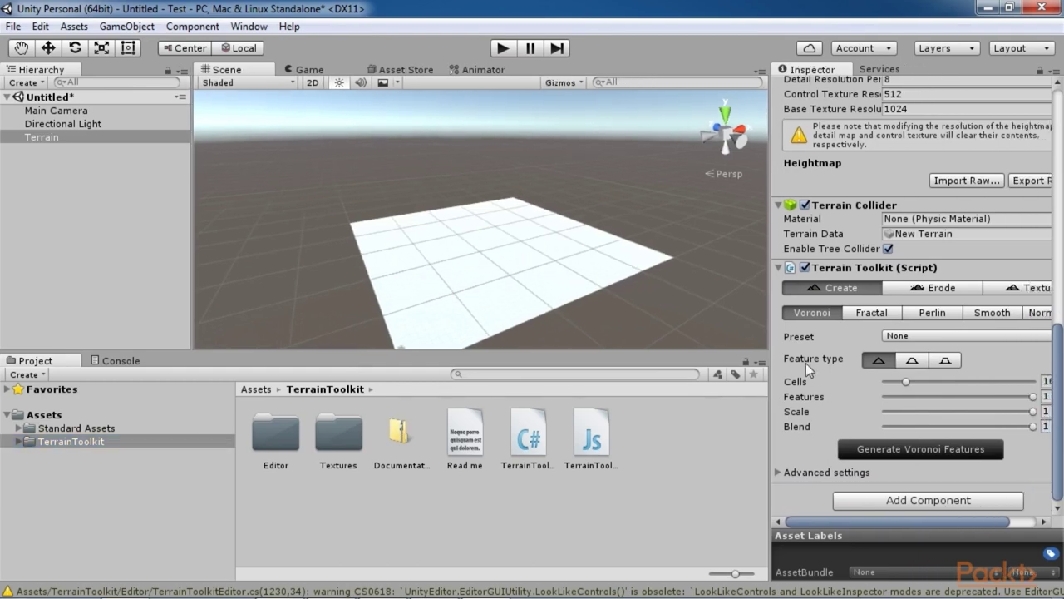
pyautogui.click(931, 293)
pyautogui.click(1012, 287)
pyautogui.click(833, 288)
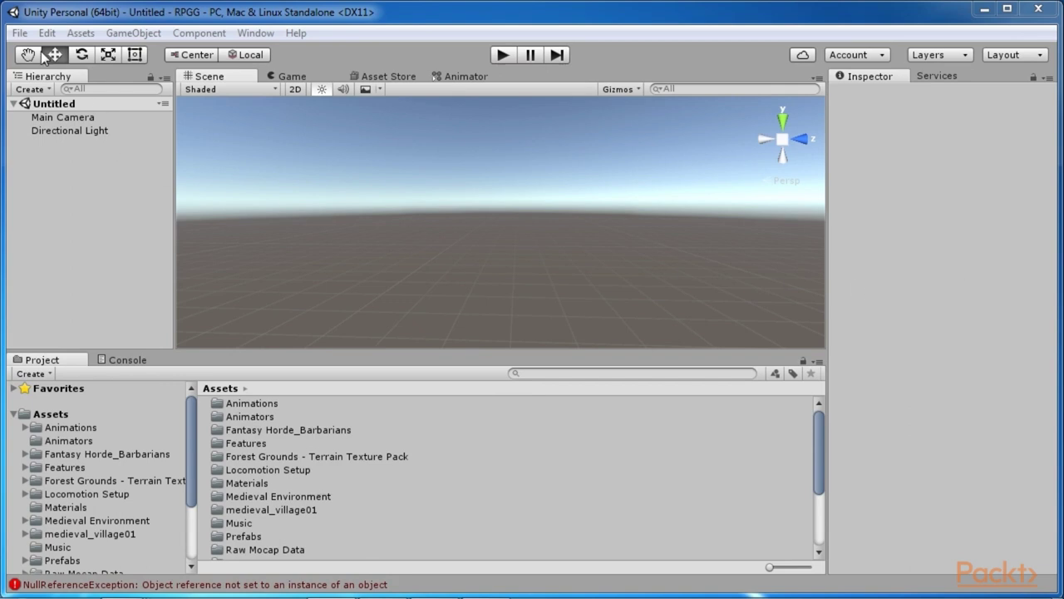
# Save the untitled scene of the RPGG project as Awakening in its Assets folder.
pyautogui.click(21, 33)
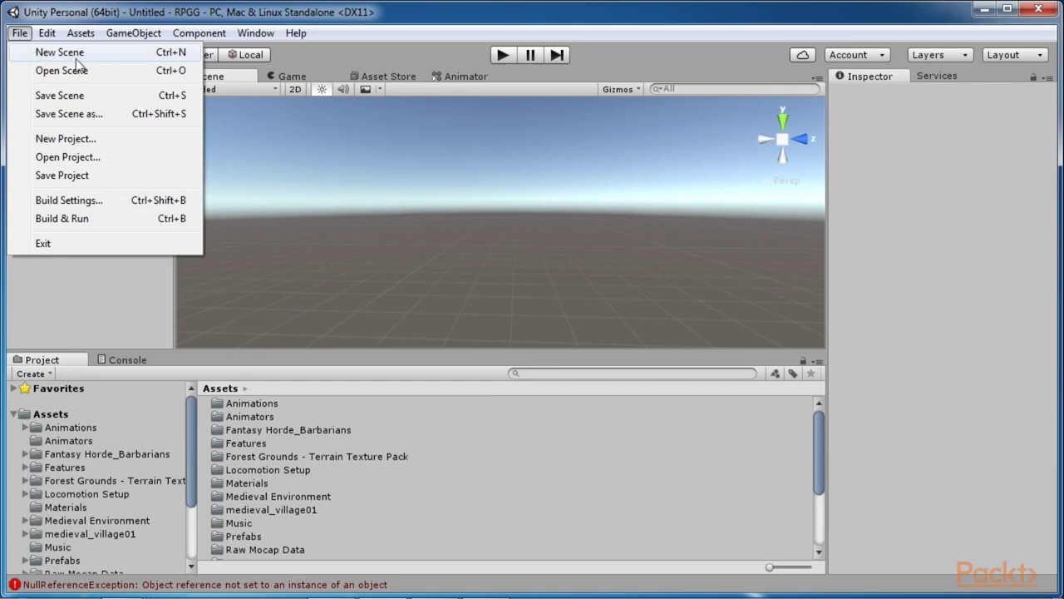
pyautogui.click(65, 116)
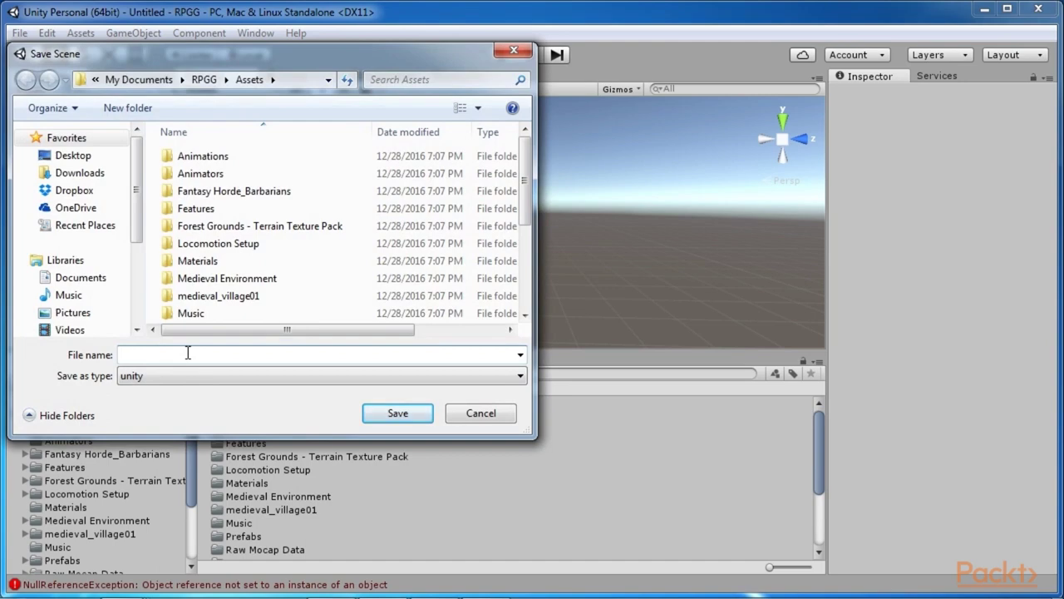
pyautogui.write('Awakening')
pyautogui.press('Return')
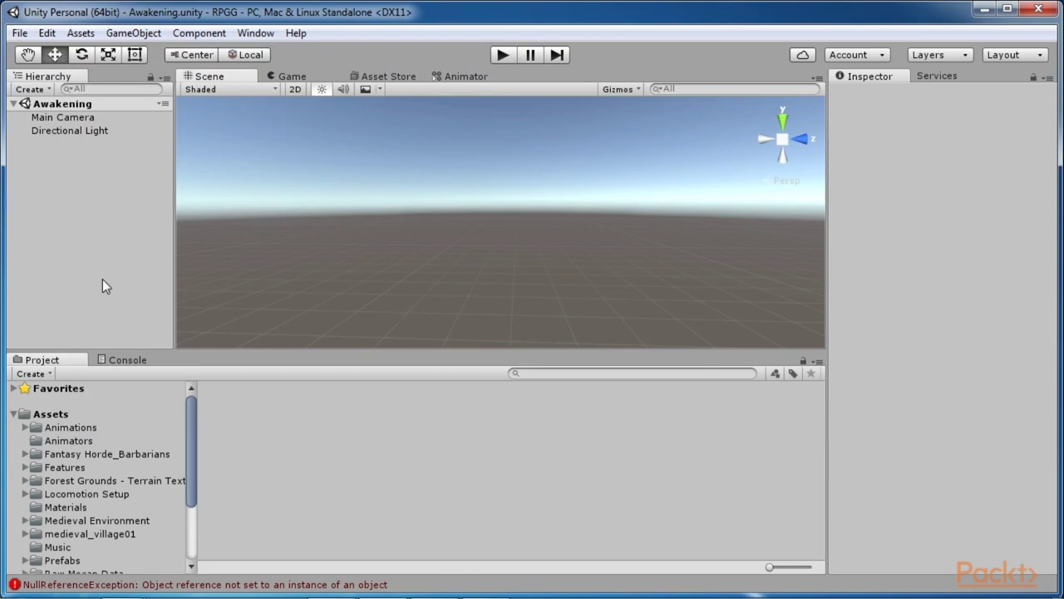
# Inspect the scene's Main Camera and Directional Light, and look through the project's asset folders.
pyautogui.click(75, 117)
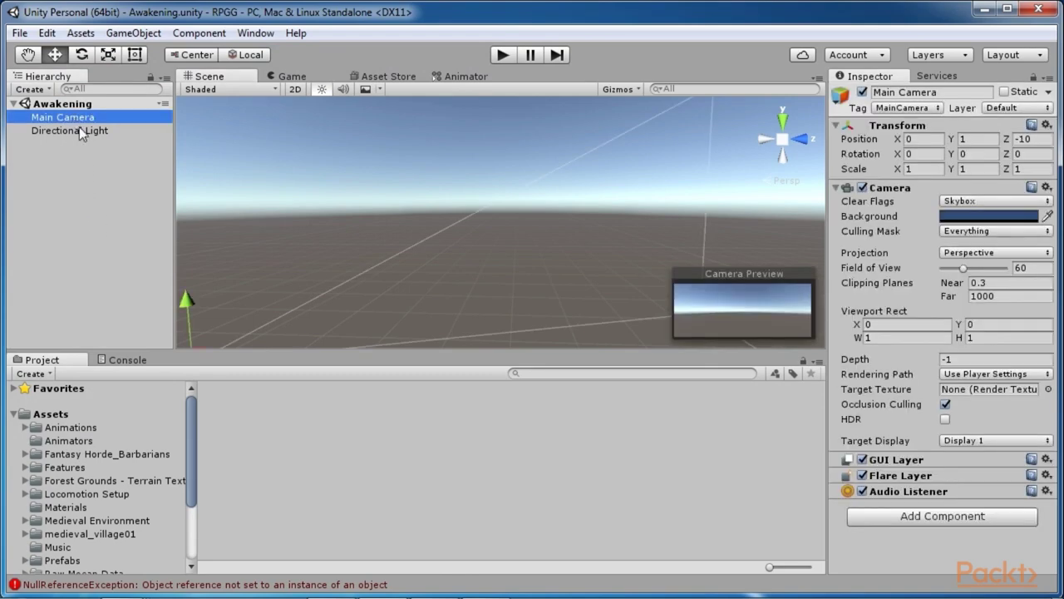
pyautogui.click(84, 130)
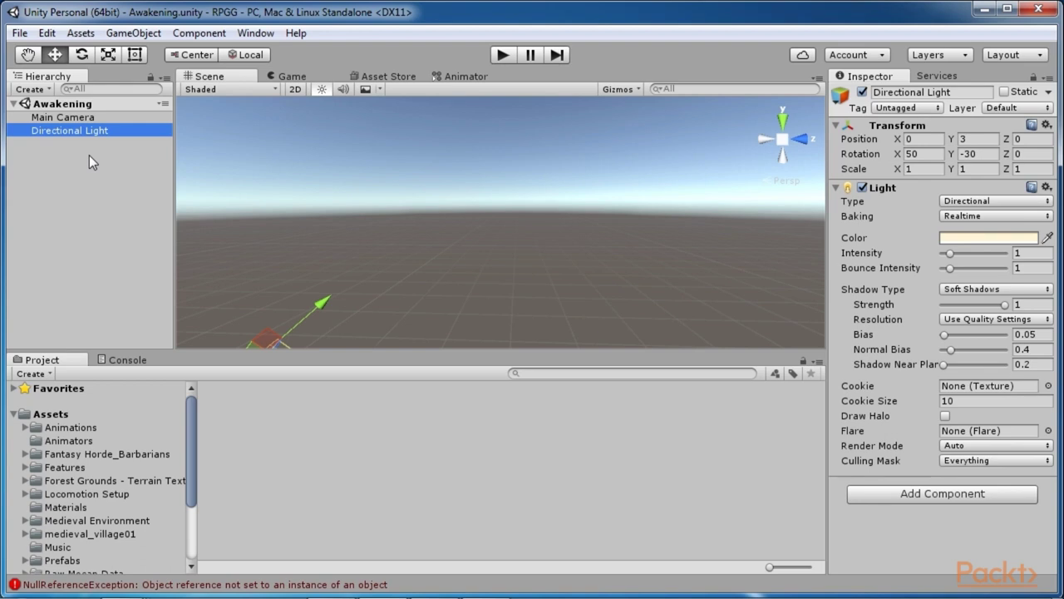
pyautogui.click(14, 413)
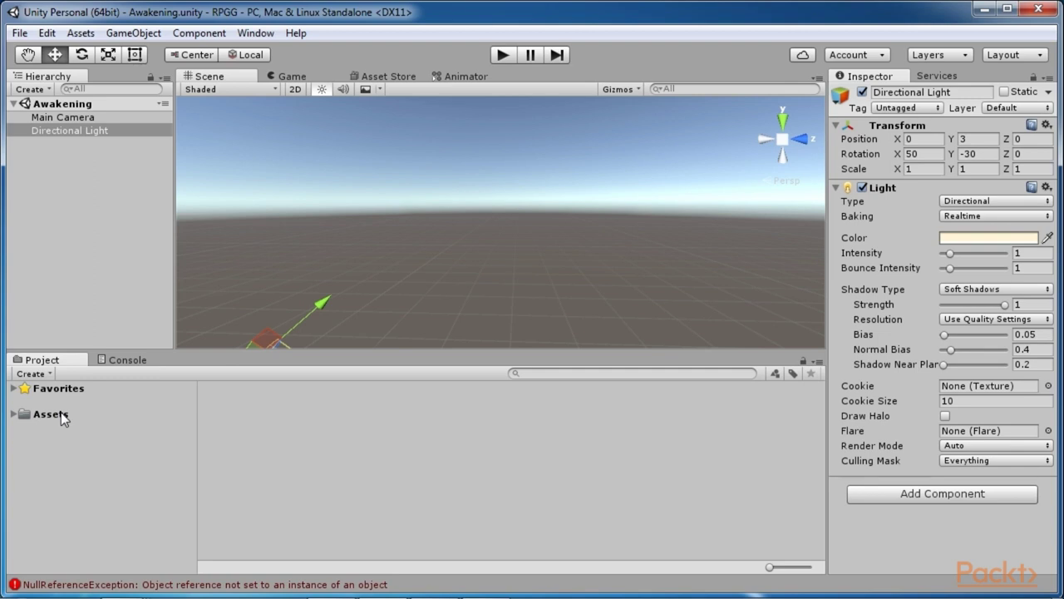
pyautogui.click(16, 412)
pyautogui.scroll(-3, 66, 428)
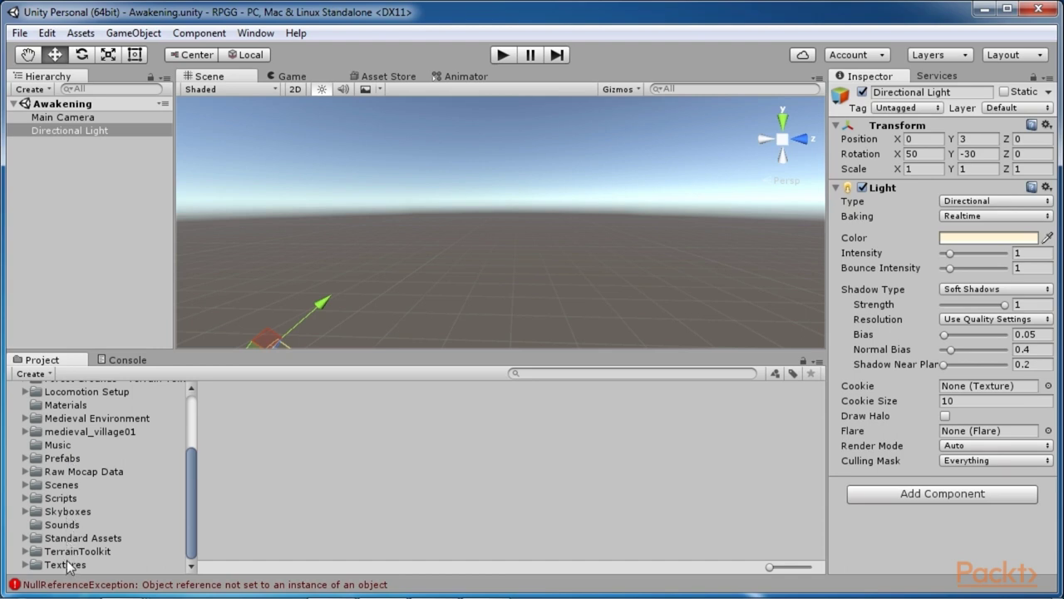
pyautogui.scroll(5, 70, 459)
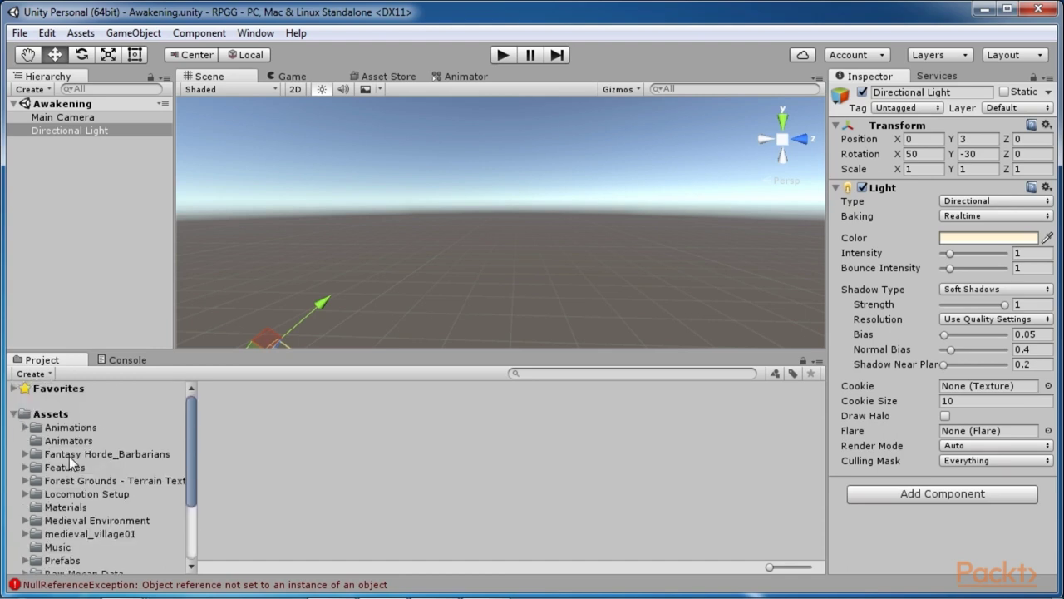
pyautogui.scroll(-5, 83, 462)
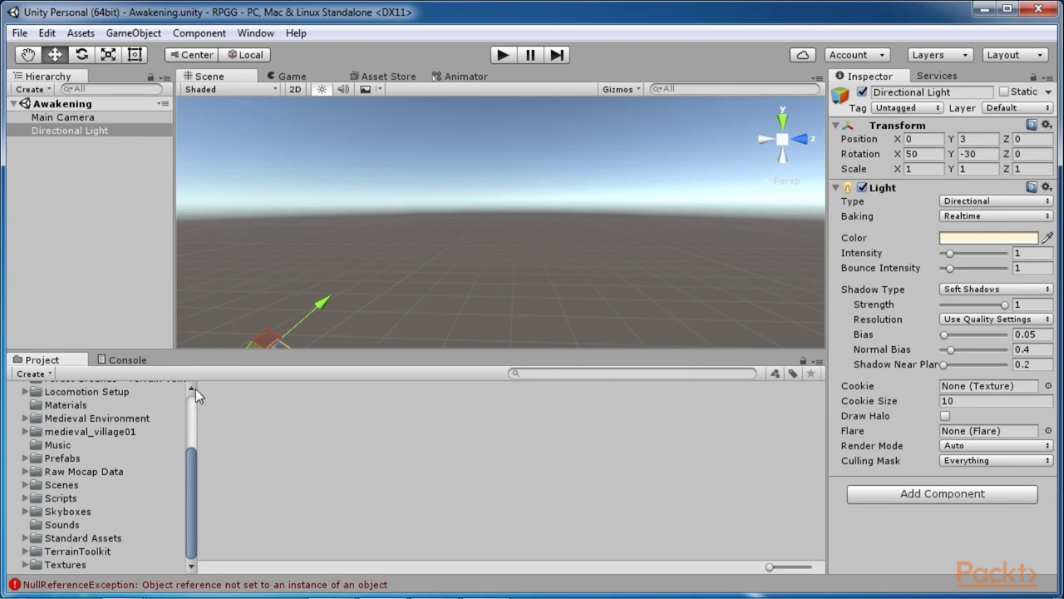
# Add a 3D Terrain object to the Awakening scene and select it.
pyautogui.click(84, 192)
pyautogui.click(133, 33)
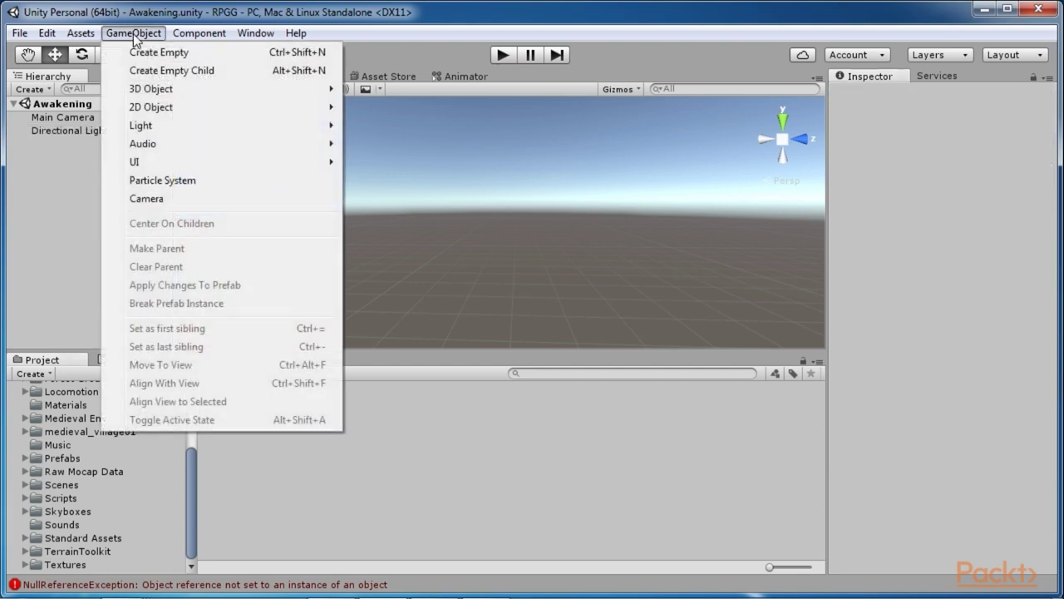
pyautogui.moveTo(143, 88)
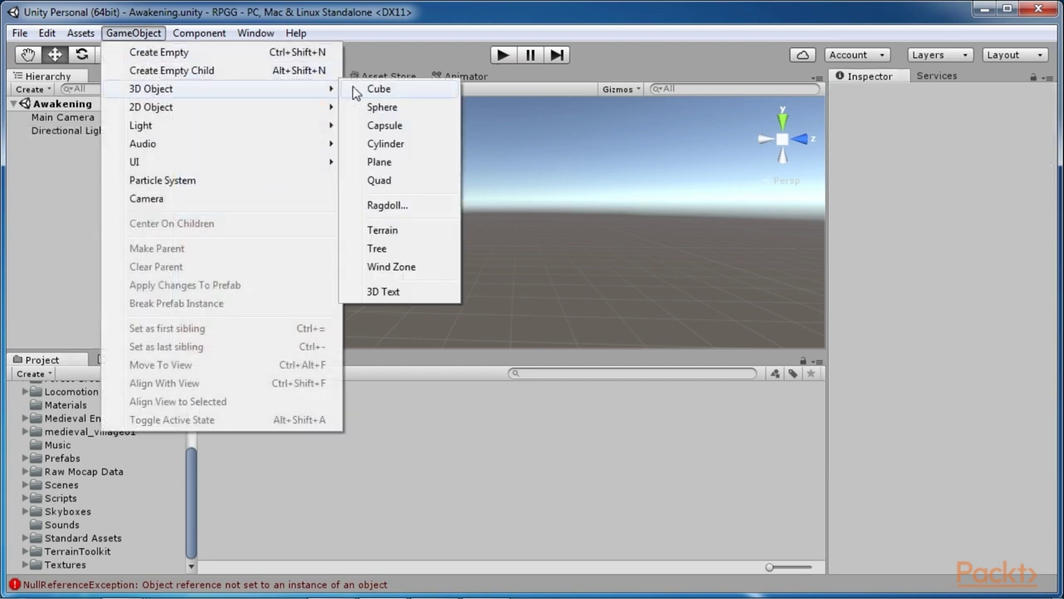
pyautogui.click(390, 230)
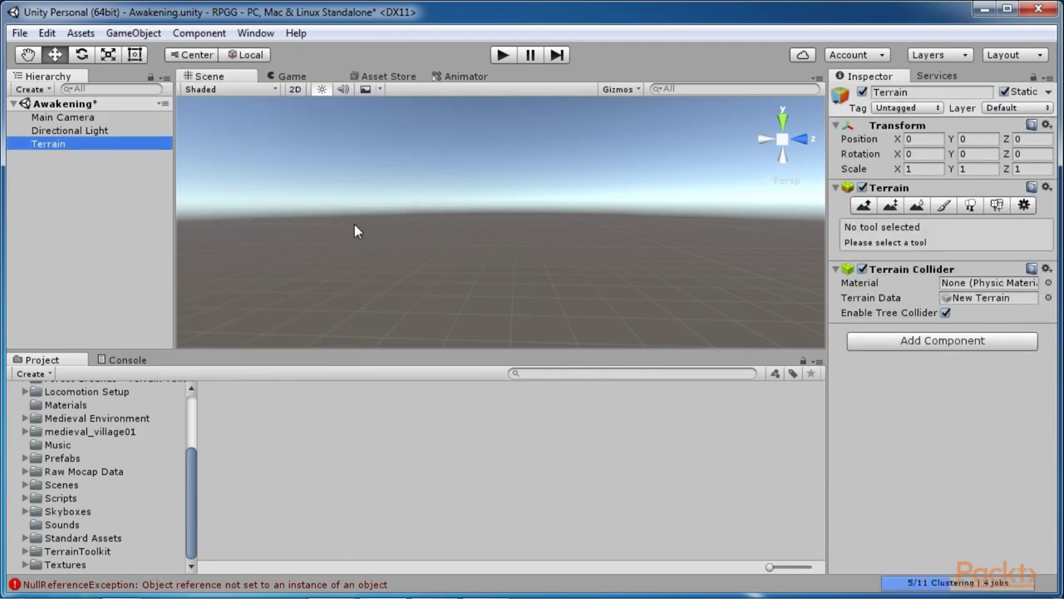
pyautogui.click(102, 167)
pyautogui.click(90, 143)
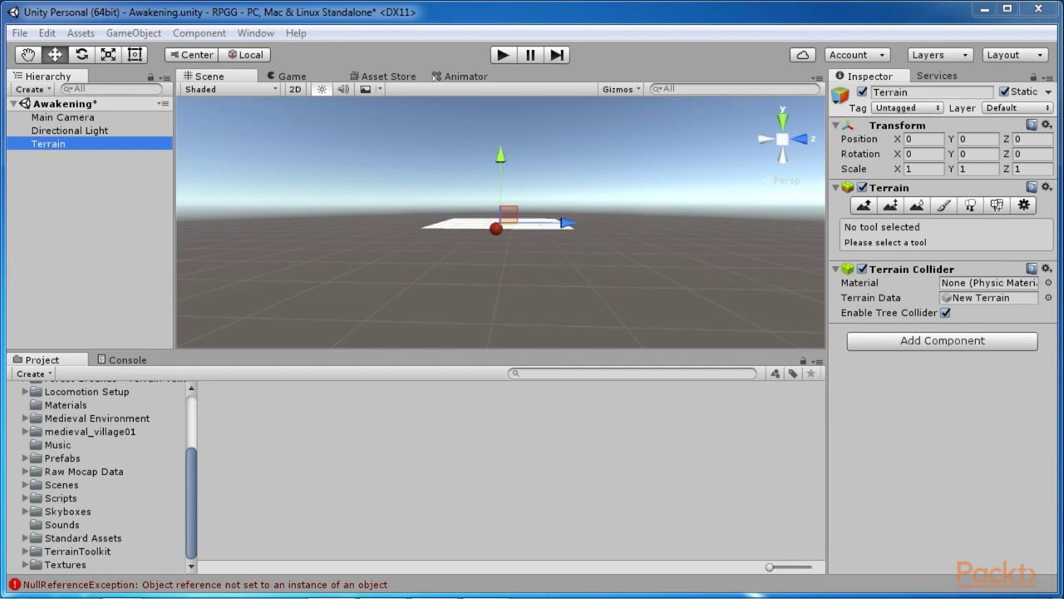
# Set the terrain's width, length and height to 50 in its resolution settings.
pyautogui.click(1022, 206)
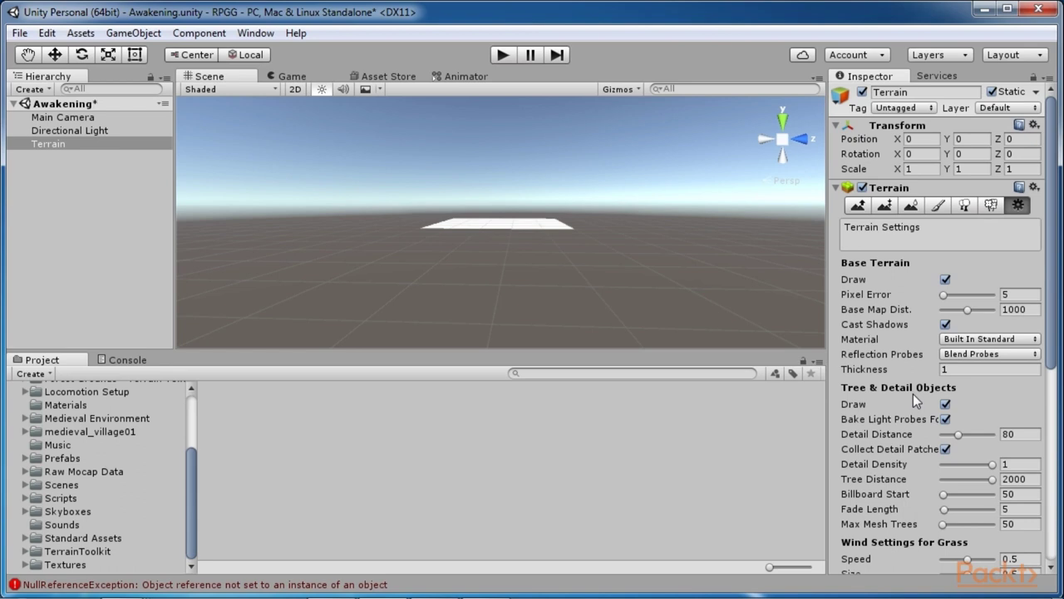
pyautogui.scroll(-2, 913, 399)
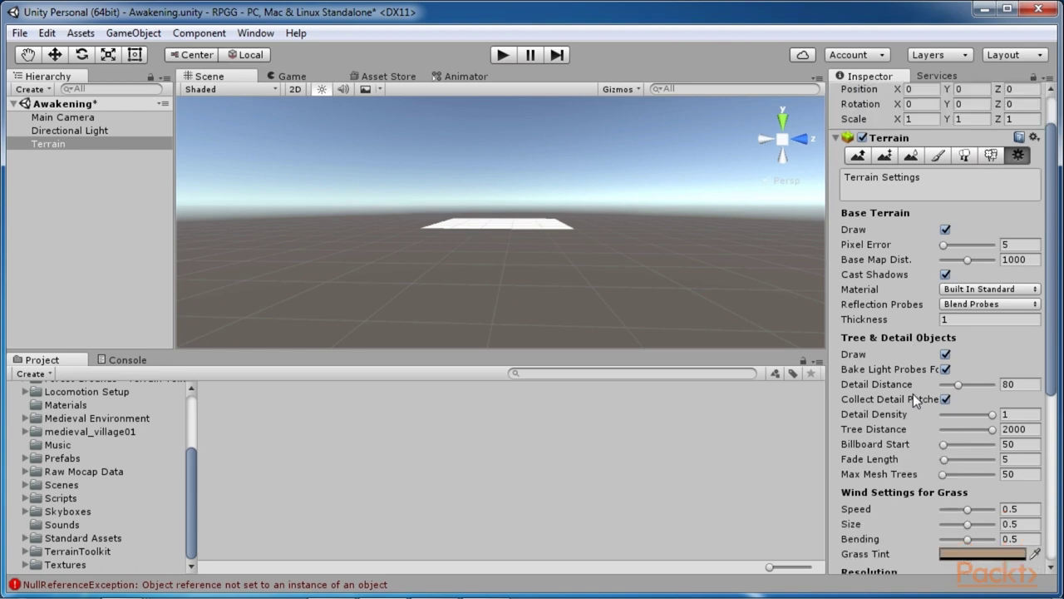
pyautogui.scroll(-2, 913, 400)
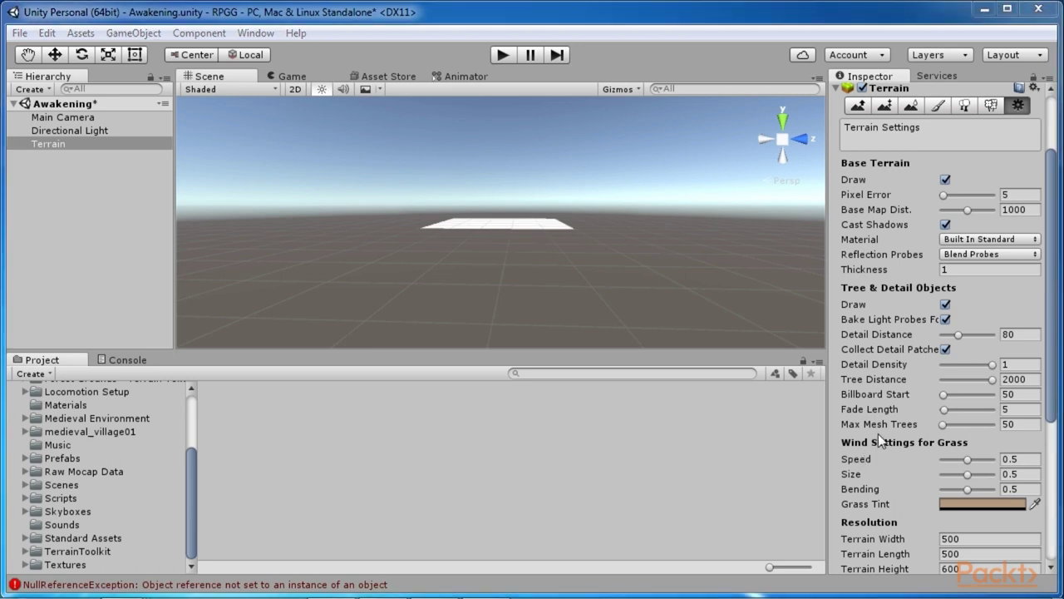
pyautogui.scroll(-10, 878, 433)
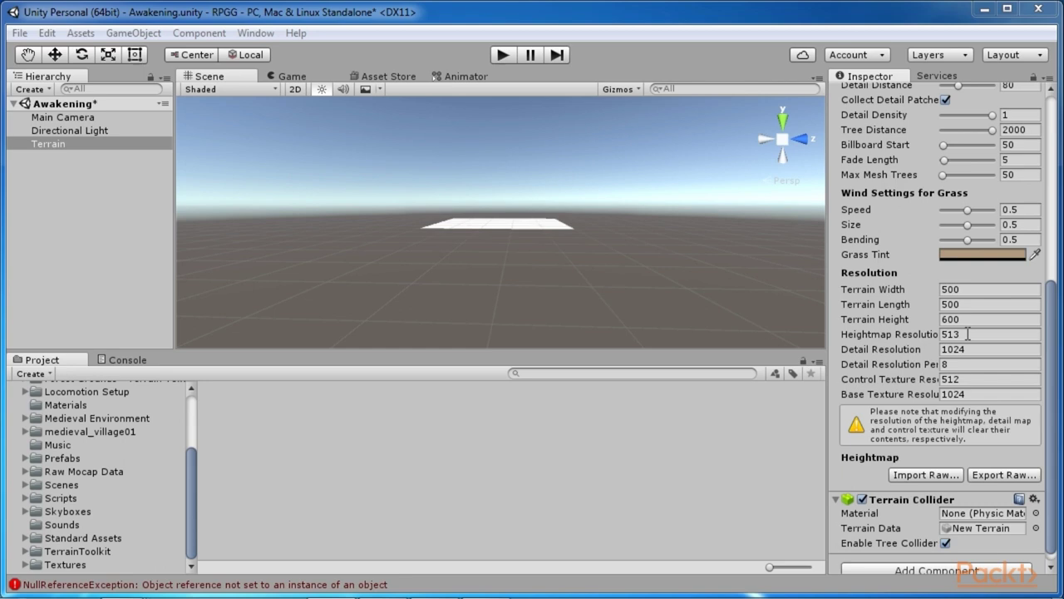
pyautogui.click(998, 289)
pyautogui.write('50')
pyautogui.click(977, 305)
pyautogui.write('50')
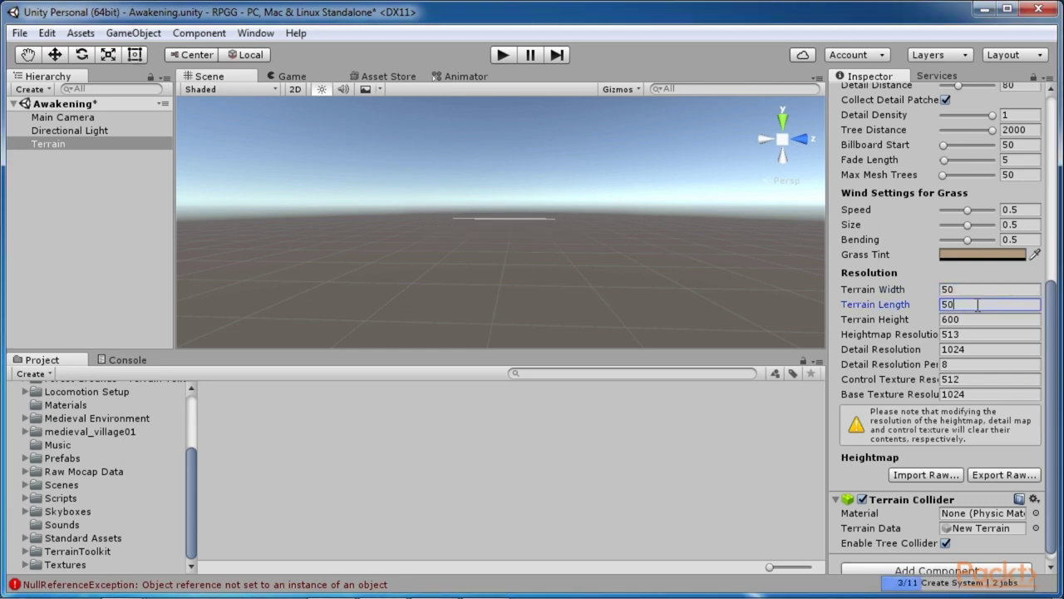
pyautogui.click(973, 320)
pyautogui.write('50')
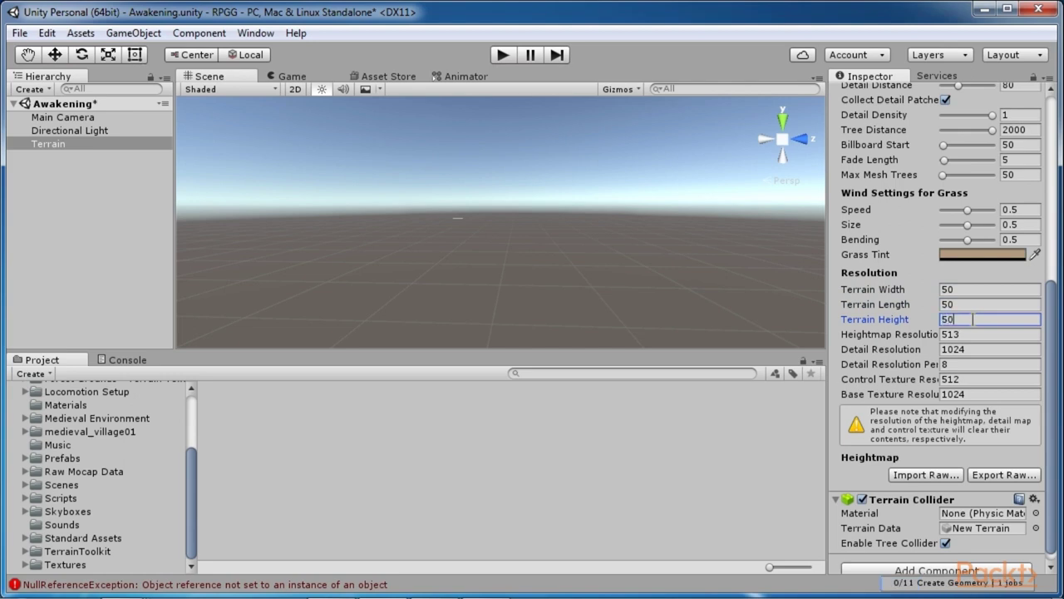
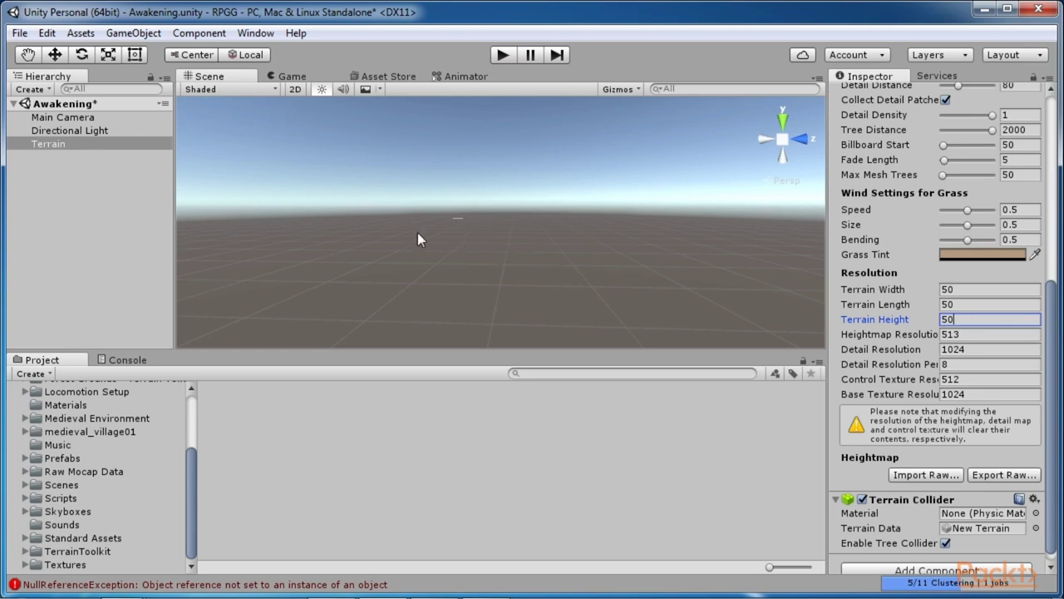
# Add the Terrain Toolkit component to the new terrain in the Awakening scene.
pyautogui.click(77, 142)
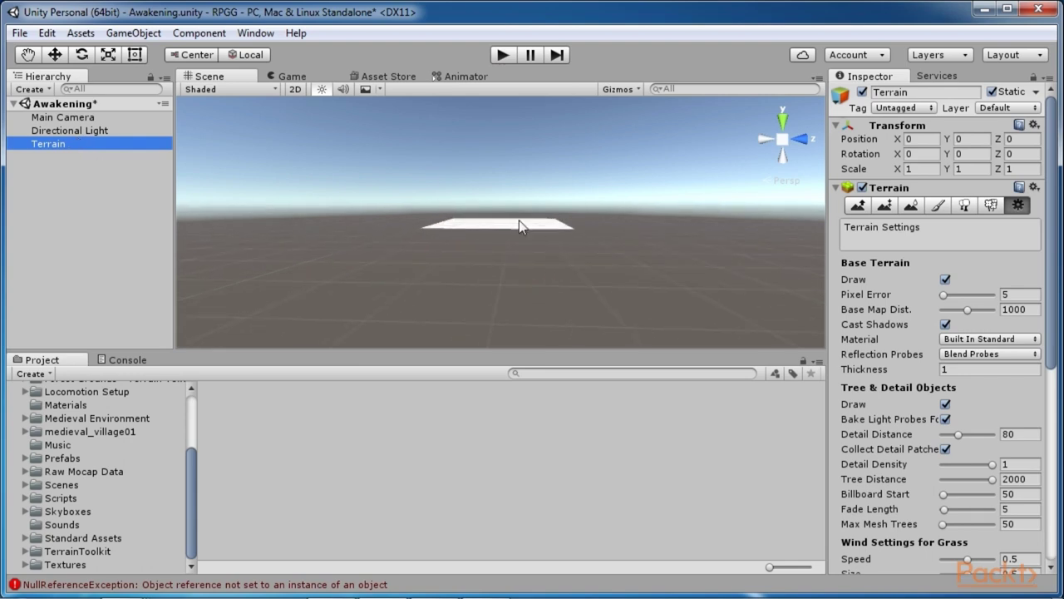
pyautogui.click(209, 37)
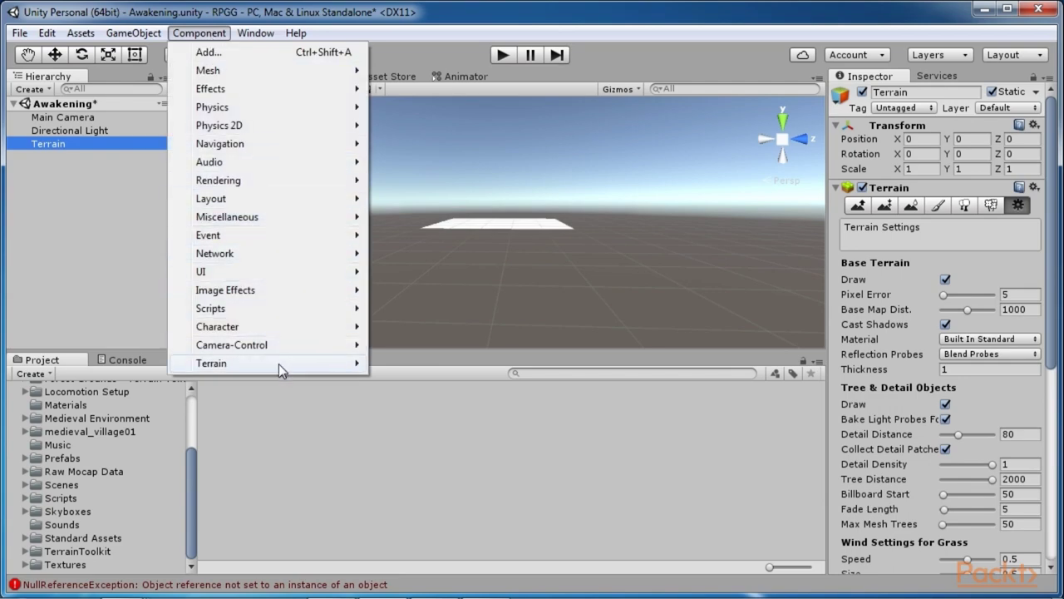
pyautogui.moveTo(278, 364)
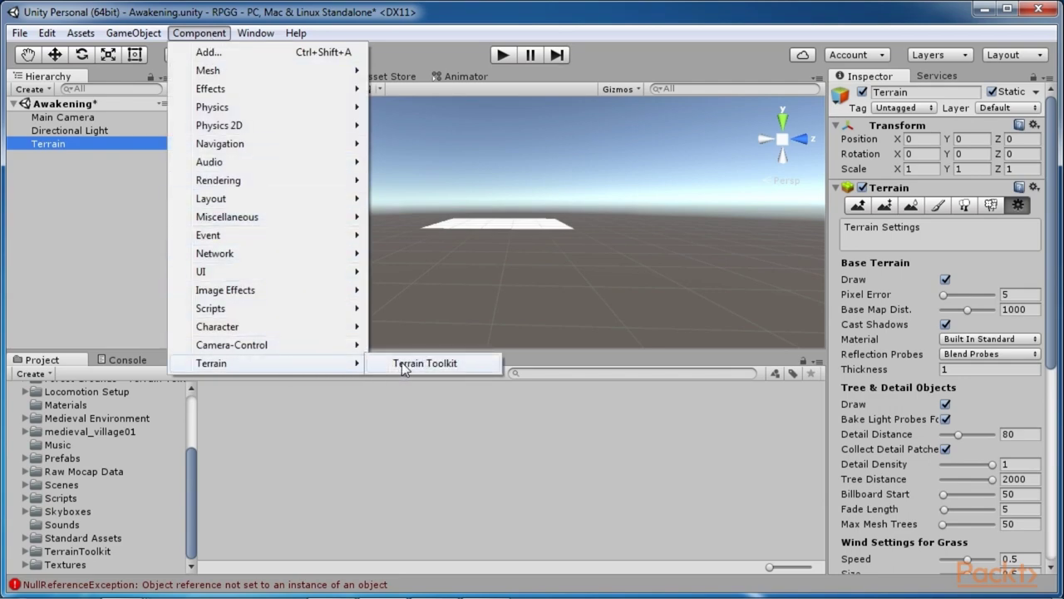
pyautogui.click(408, 364)
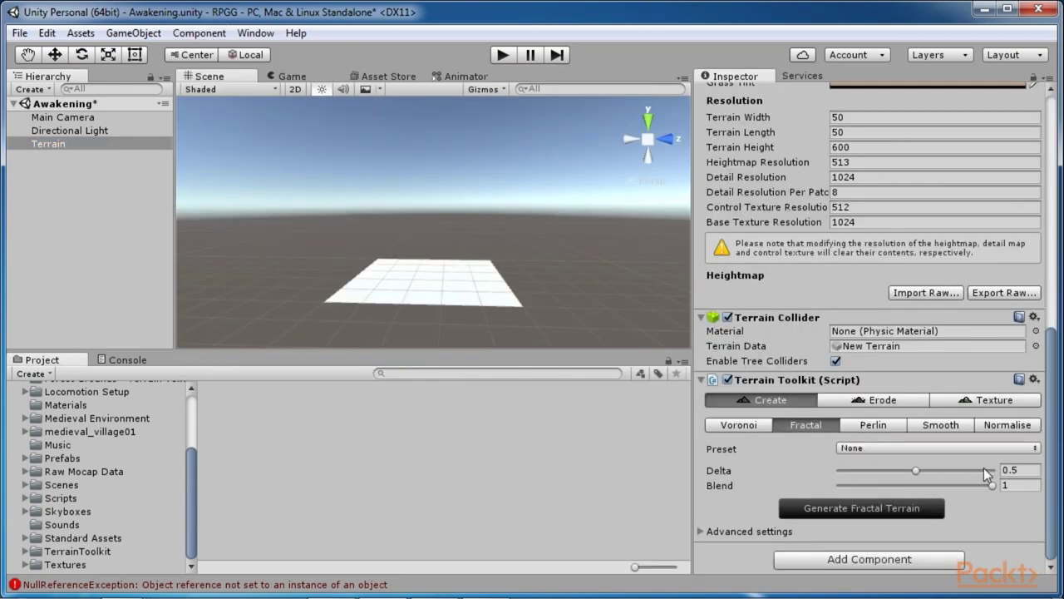
# Generate a fractal terrain with the Terrain Toolkit using a Delta of 0.4 and a Blend of 0.445.
pyautogui.click(1024, 470)
pyautogui.write('.4')
pyautogui.click(1026, 485)
pyautogui.write('.445')
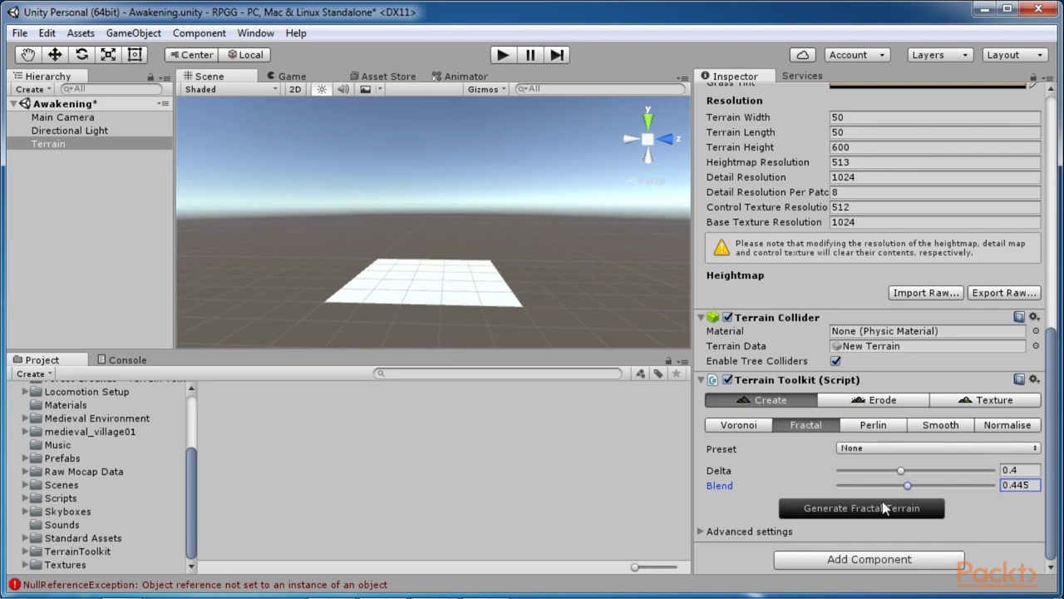
pyautogui.click(886, 507)
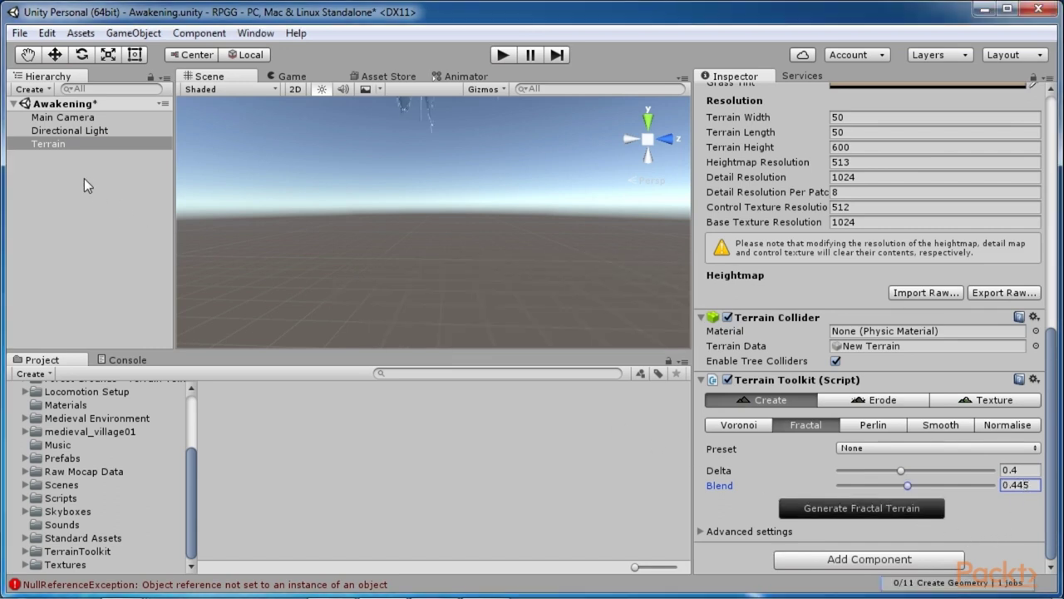
# Set the height of the generated fractal terrain to 50 and bring its Inspector properties back up.
pyautogui.click(77, 143)
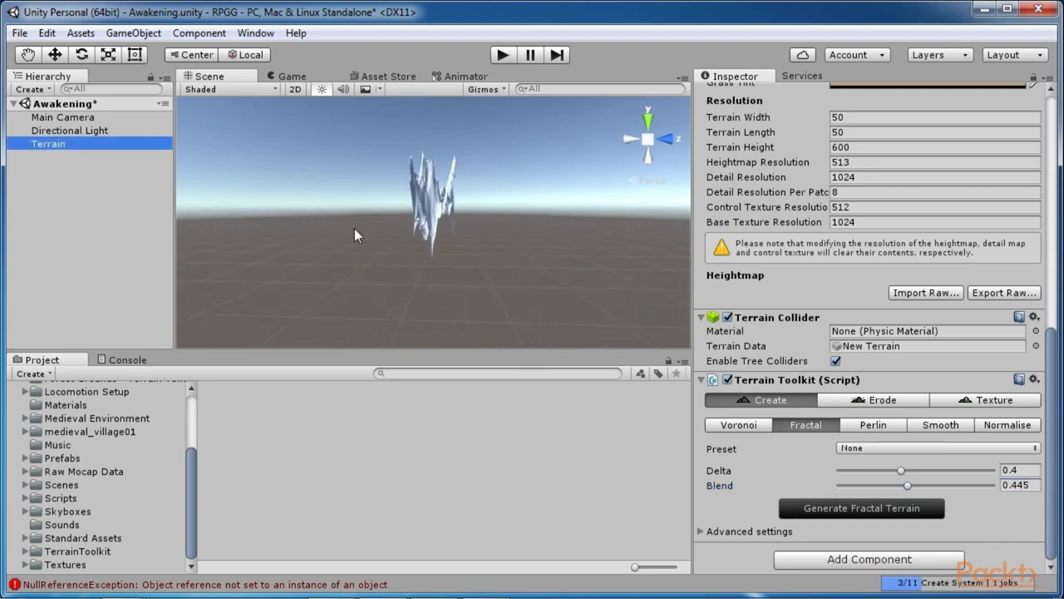
pyautogui.click(854, 146)
pyautogui.write('50')
pyautogui.press('Return')
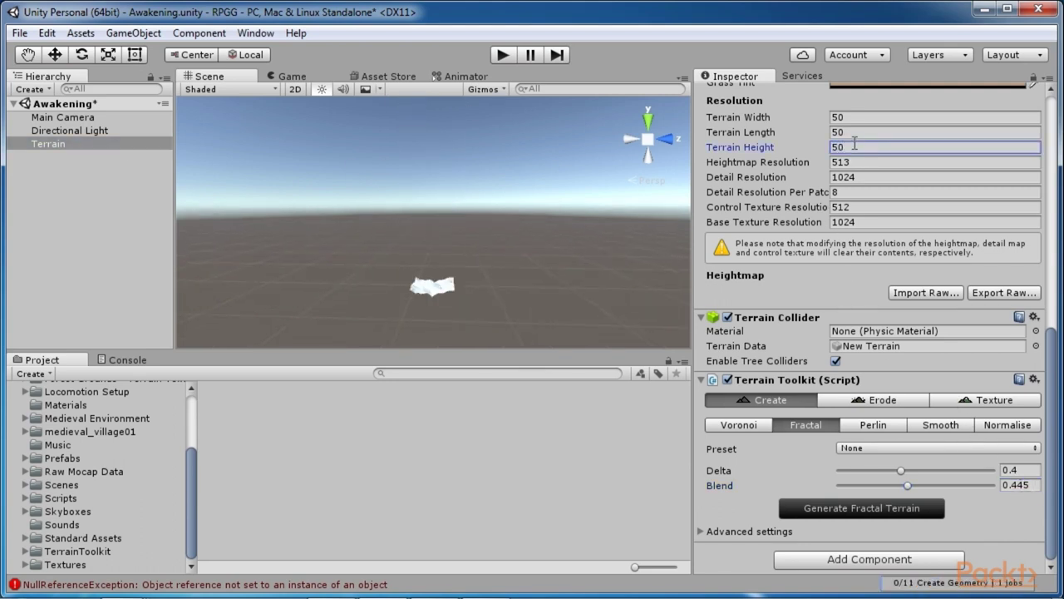
pyautogui.click(625, 240)
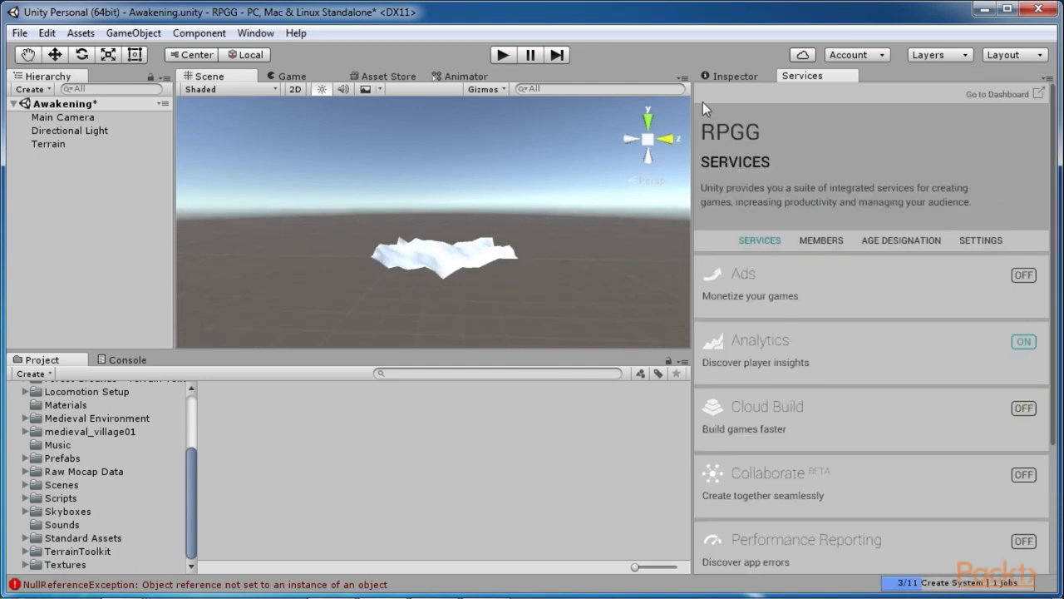
pyautogui.click(723, 77)
pyautogui.click(70, 144)
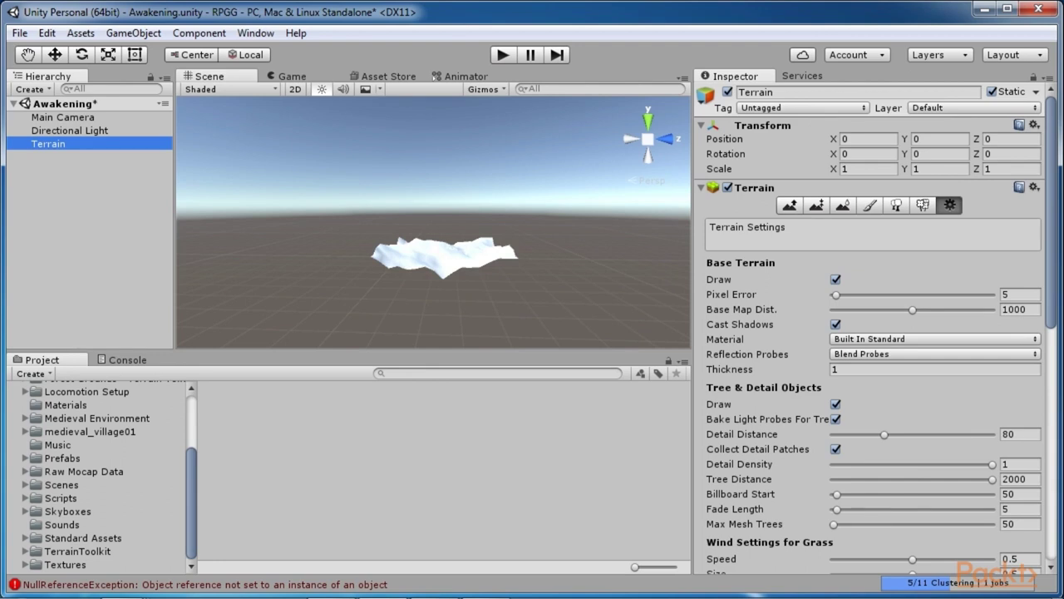
# Smooth the fractal terrain once with the Terrain Toolkit and widen the Inspector to show its options.
pyautogui.scroll(4, 454, 286)
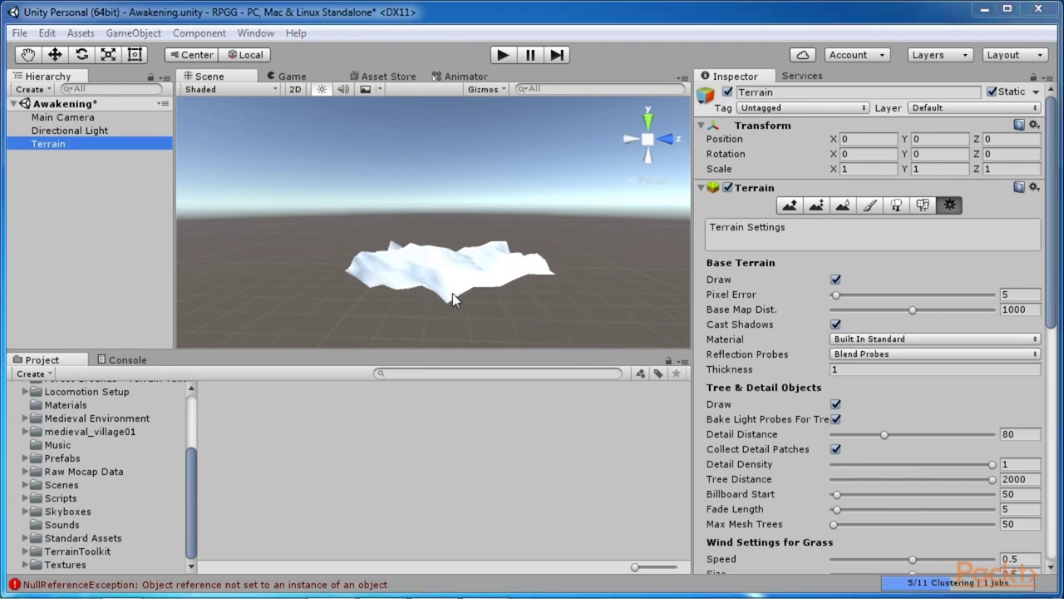
pyautogui.moveTo(691, 222); pyautogui.dragTo(827, 222)
pyautogui.keyDown('alt'); pyautogui.moveTo(658, 280); pyautogui.dragTo(582, 328); pyautogui.keyUp('alt')
pyautogui.keyDown('alt'); pyautogui.moveTo(594, 278); pyautogui.dragTo(595, 307); pyautogui.keyUp('alt')
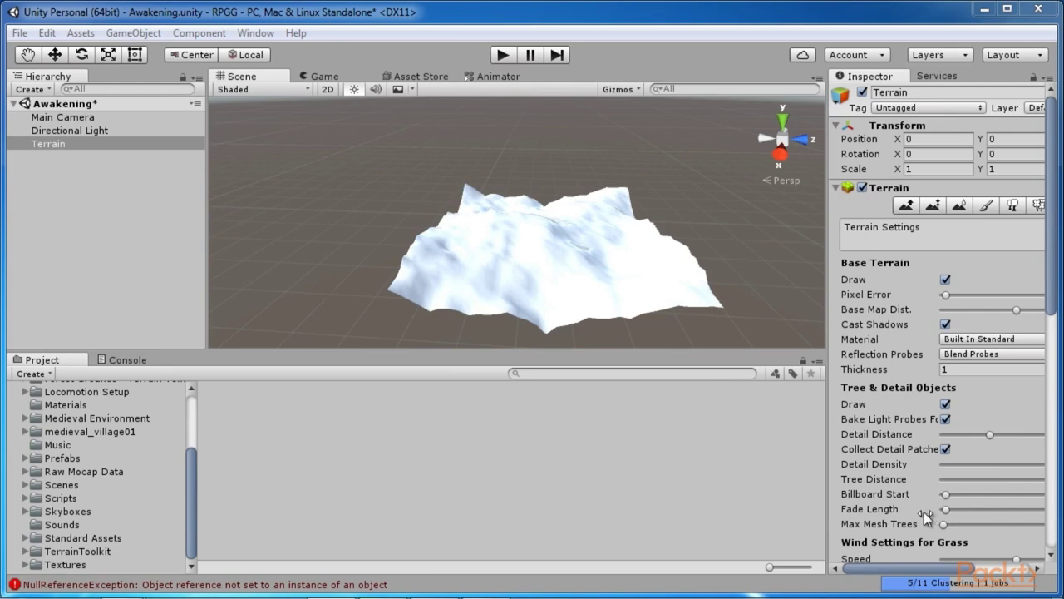
pyautogui.scroll(-5, 944, 490)
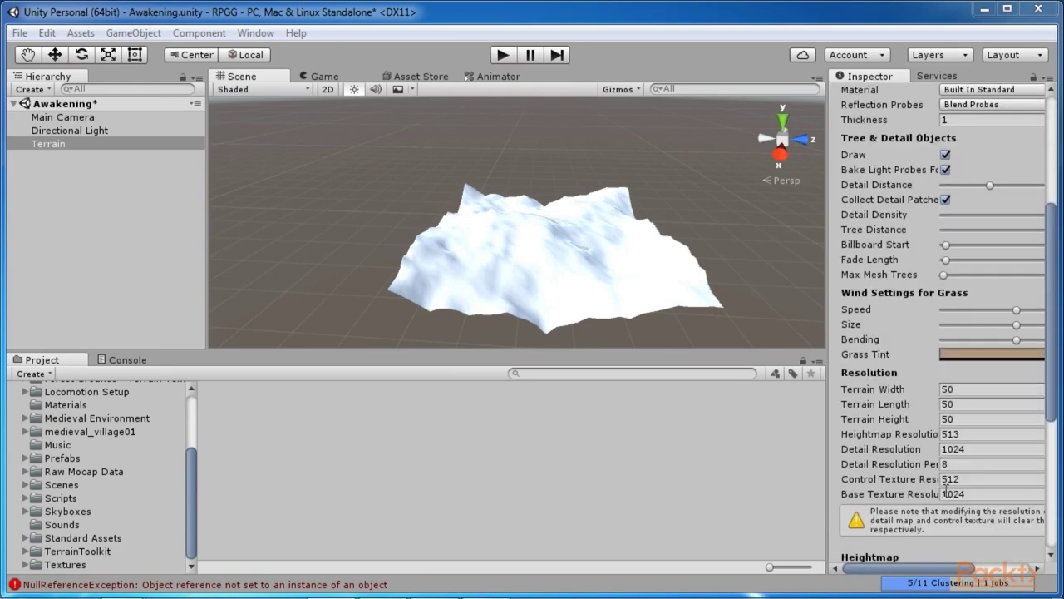
pyautogui.scroll(-4, 996, 446)
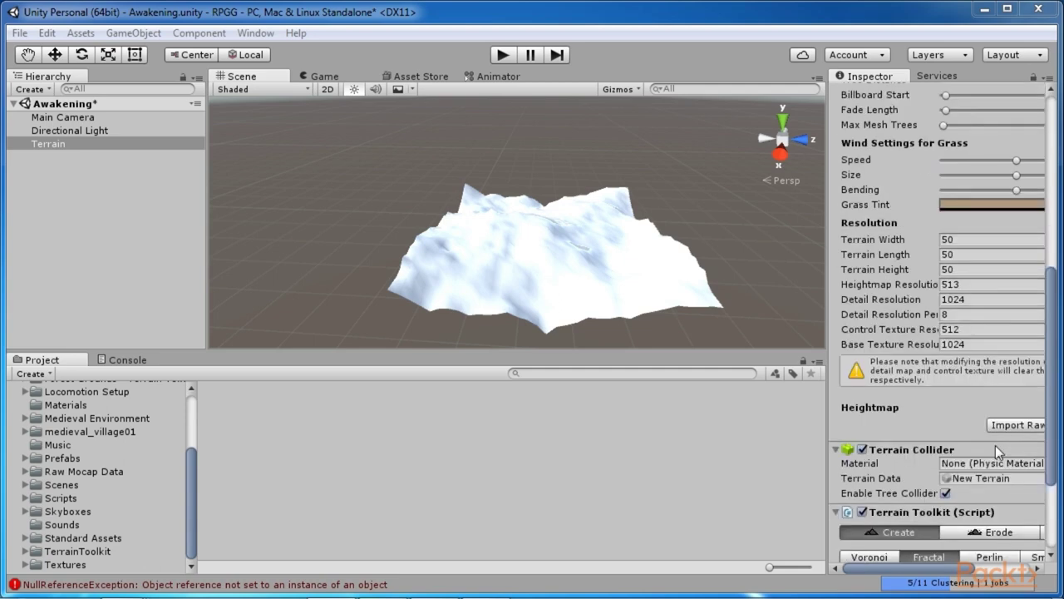
pyautogui.scroll(-2, 995, 445)
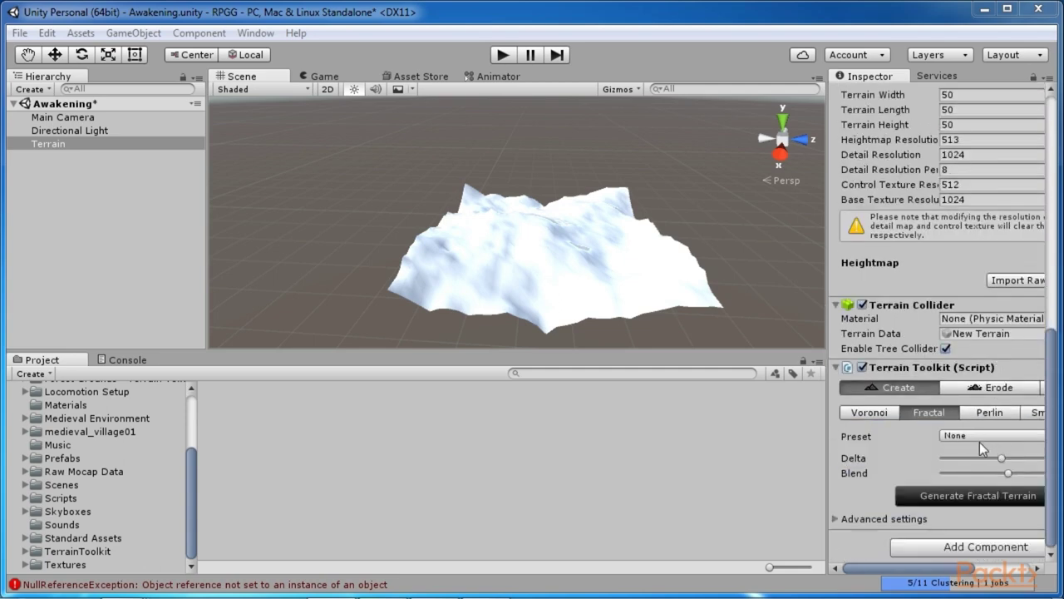
pyautogui.click(1035, 414)
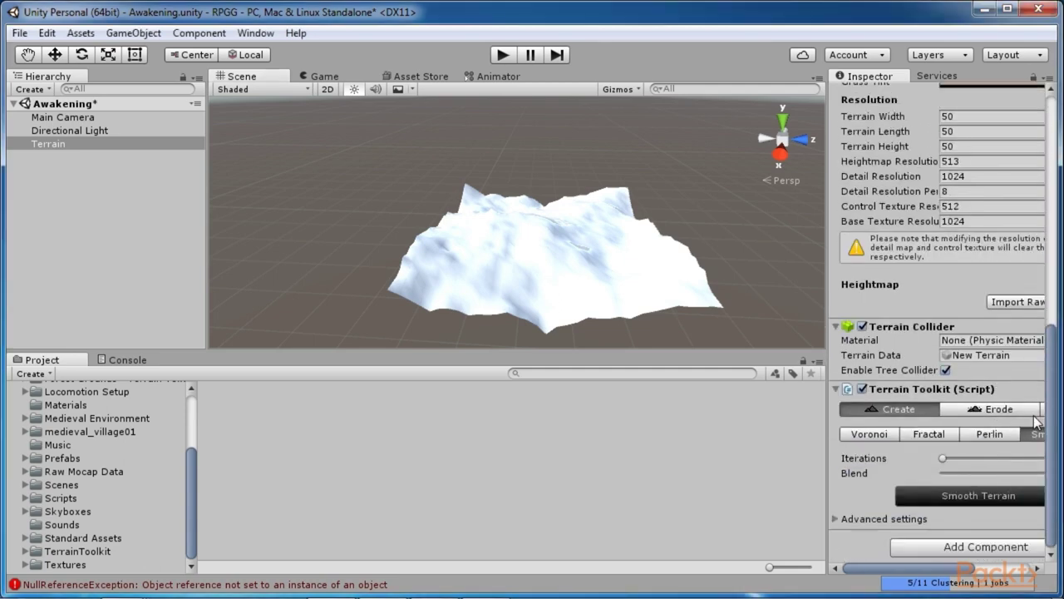
pyautogui.click(986, 500)
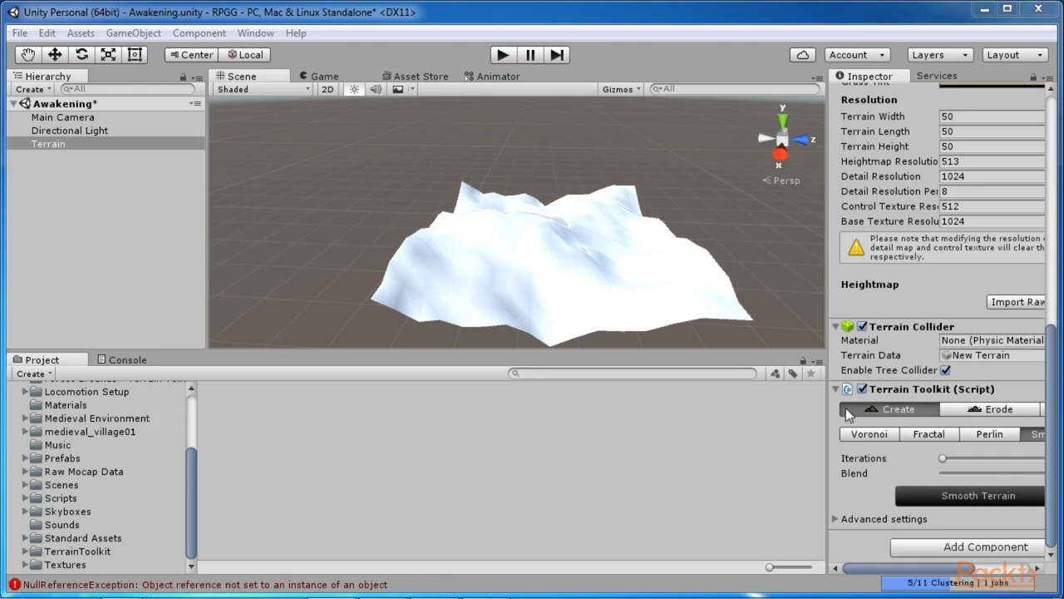
pyautogui.moveTo(830, 396); pyautogui.dragTo(755, 402)
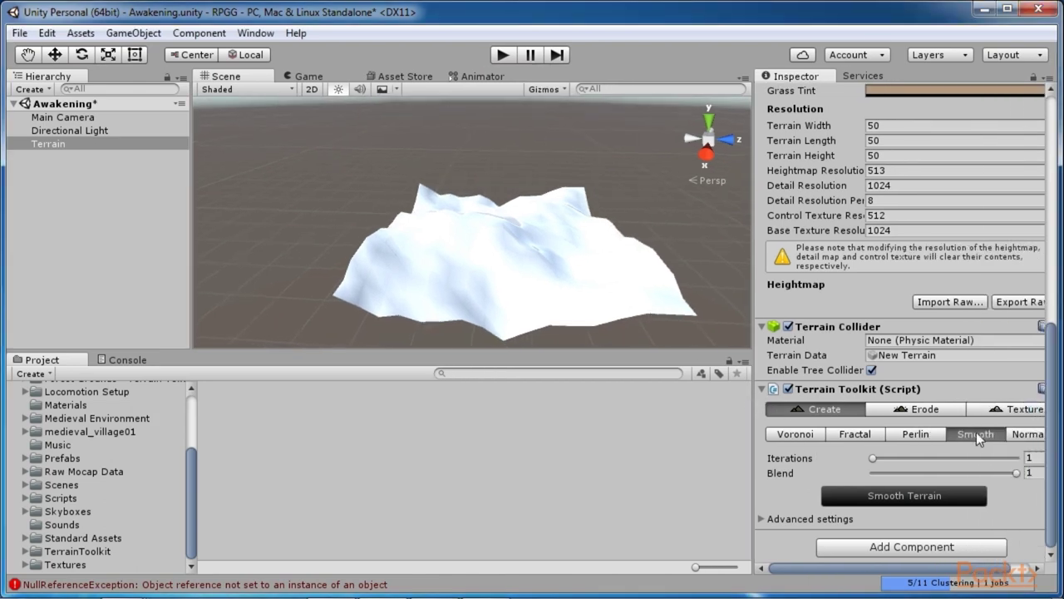
# Add two texture slots, a cliff texture and Texture 1, to the terrain in the Terrain Toolkit's Texture options.
pyautogui.click(1001, 408)
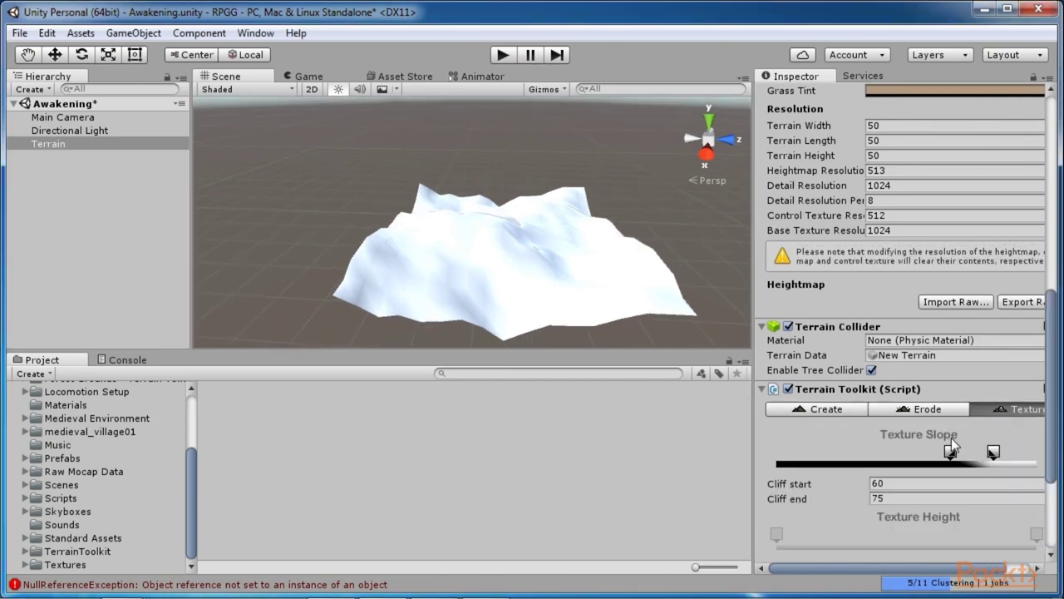
pyautogui.scroll(-3, 944, 463)
pyautogui.scroll(-2, 945, 463)
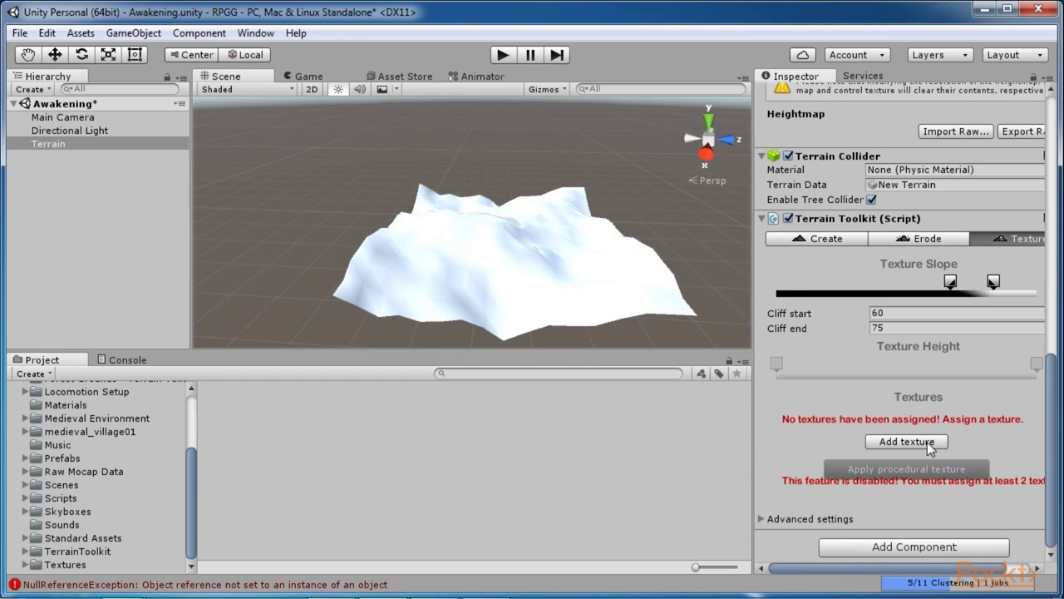
pyautogui.click(927, 442)
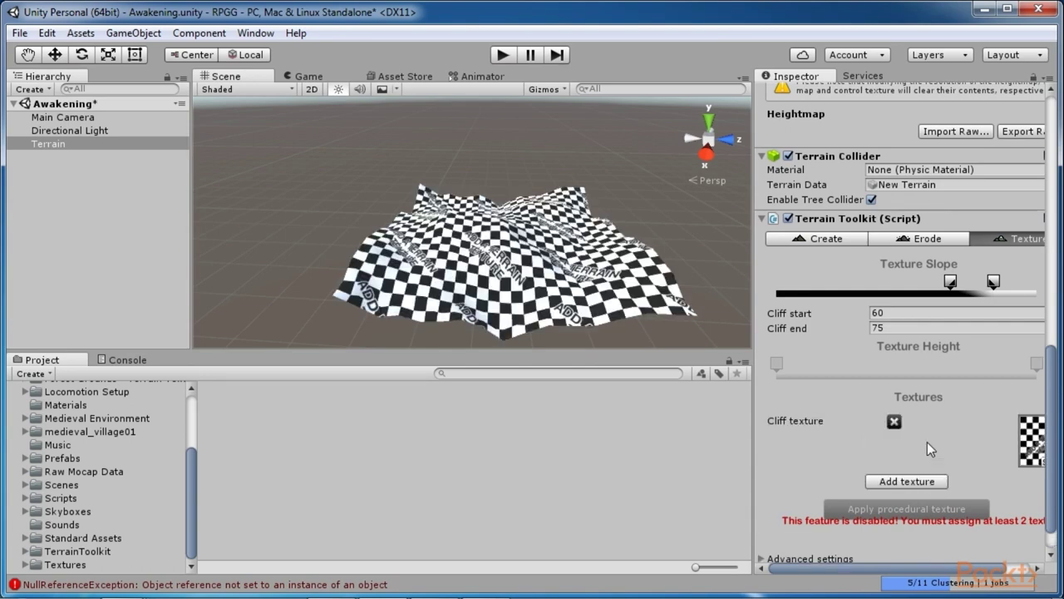
pyautogui.click(935, 484)
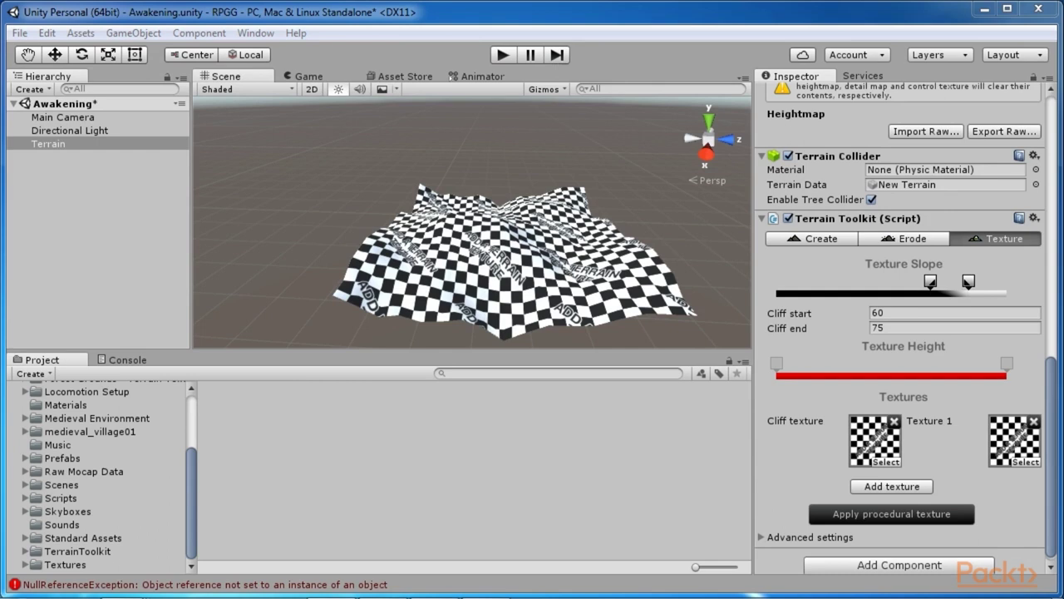
pyautogui.click(887, 462)
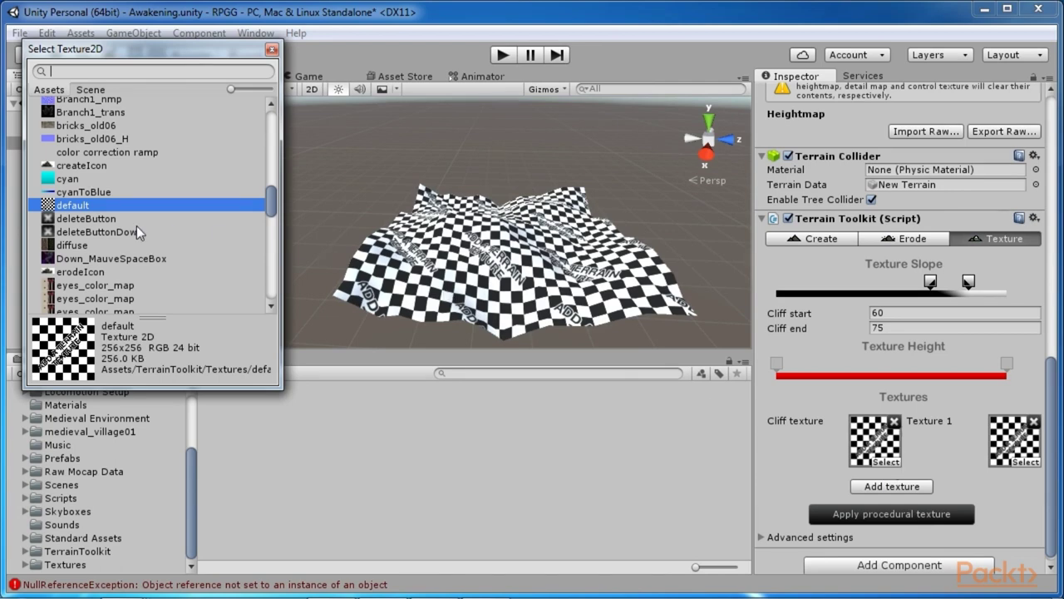
pyautogui.scroll(-9, 131, 225)
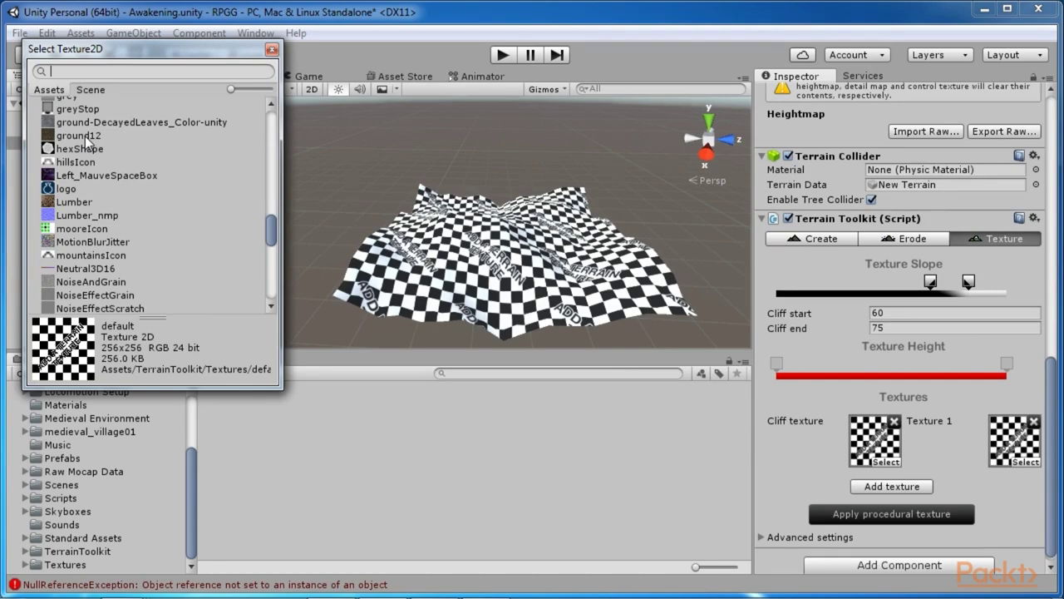
pyautogui.press('Escape')
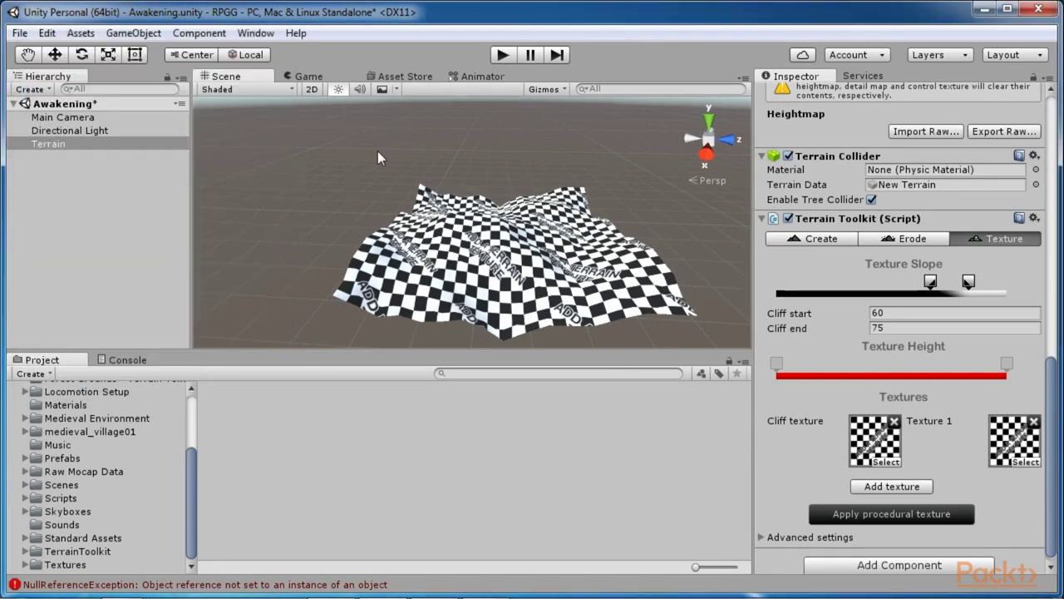
# Open the Asset Store maximized and browse the featured and most popular assets on its home page.
pyautogui.click(401, 76)
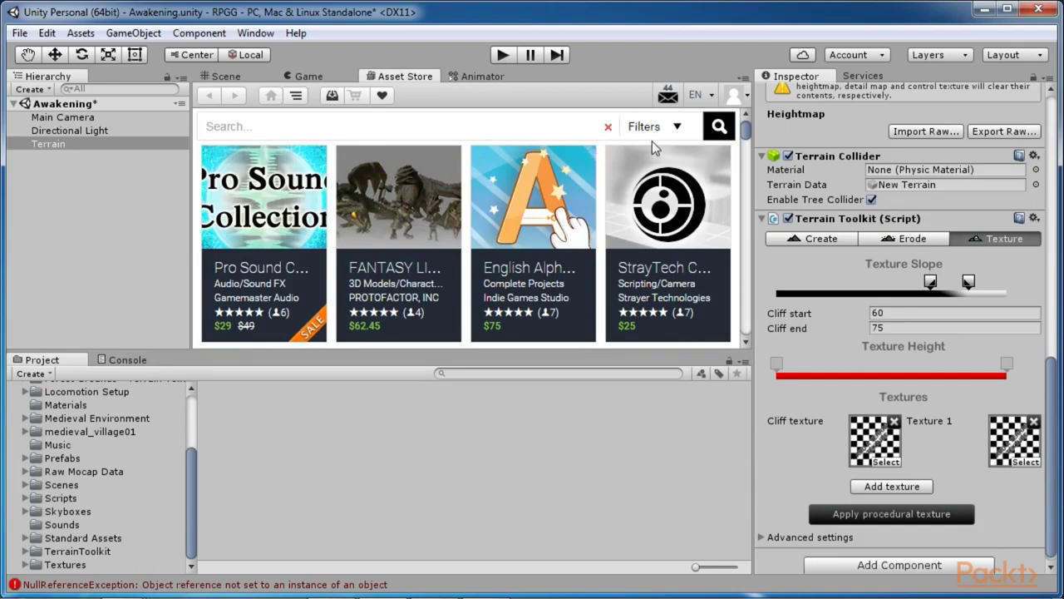
pyautogui.click(742, 81)
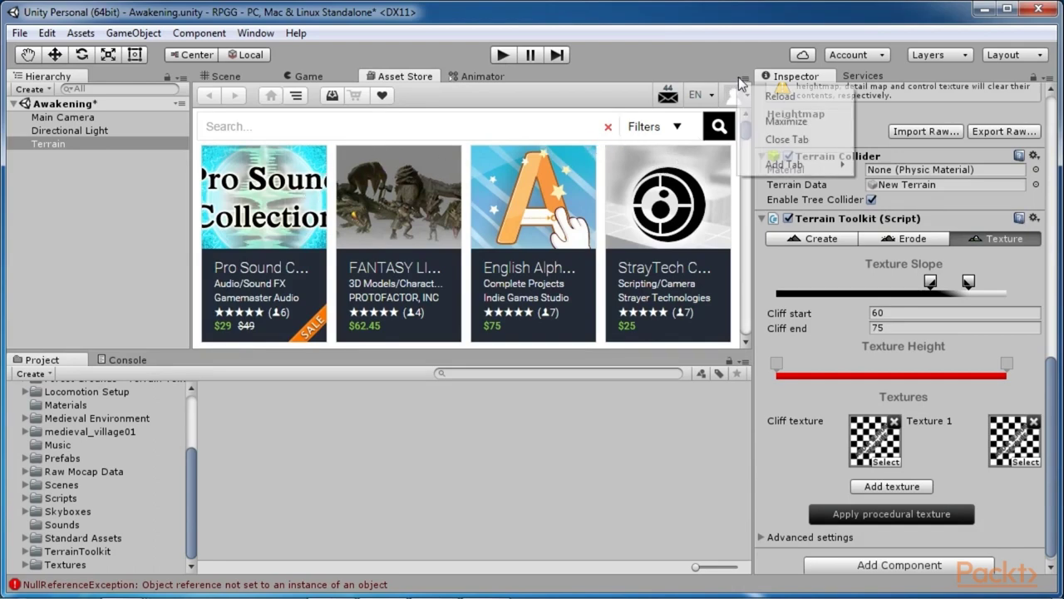
pyautogui.click(751, 121)
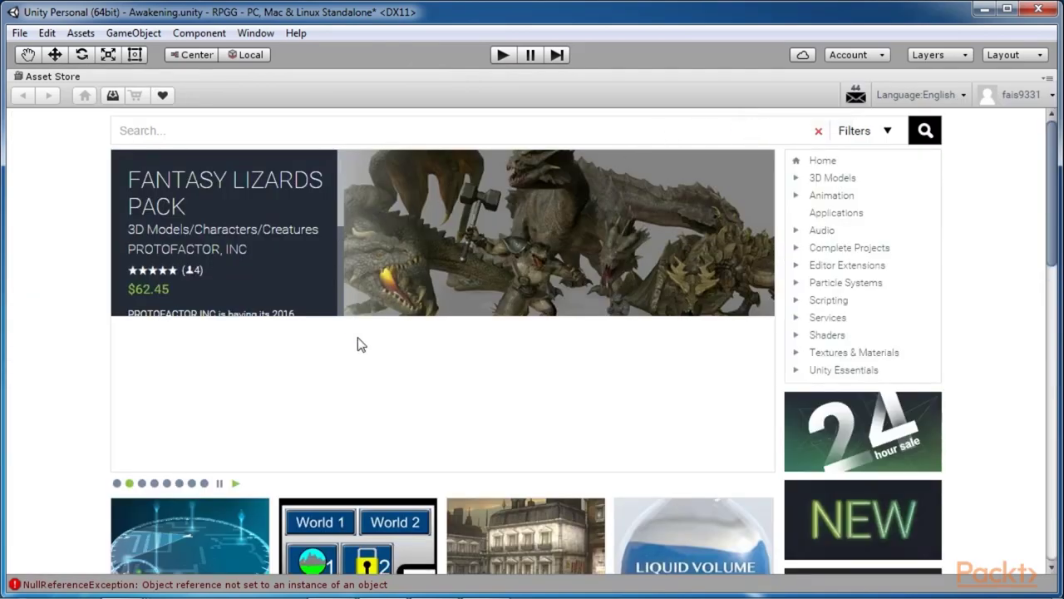
pyautogui.scroll(-5, 407, 368)
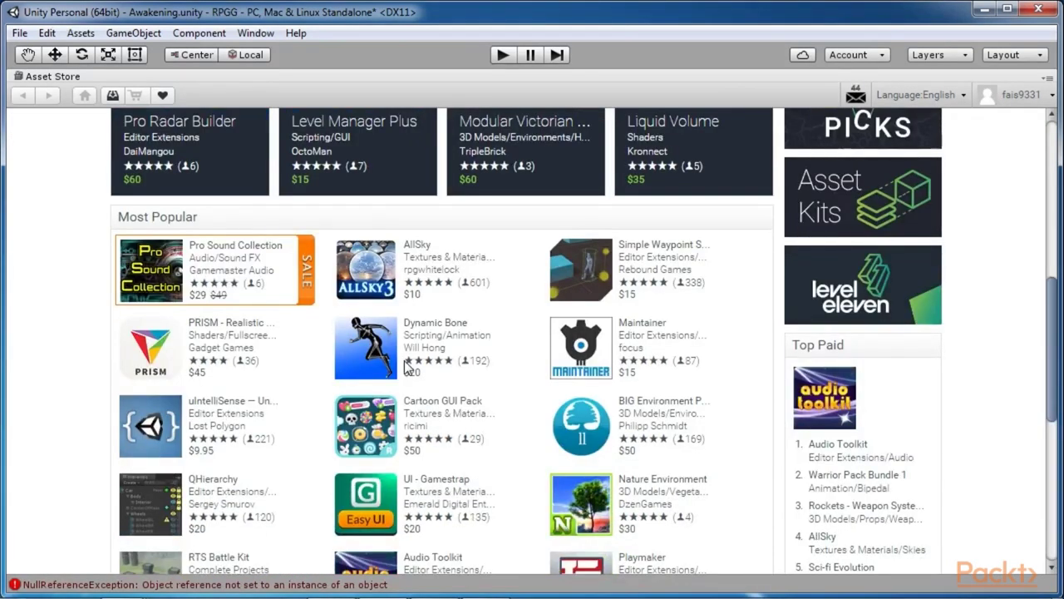
pyautogui.scroll(5, 405, 362)
pyautogui.scroll(-3, 408, 368)
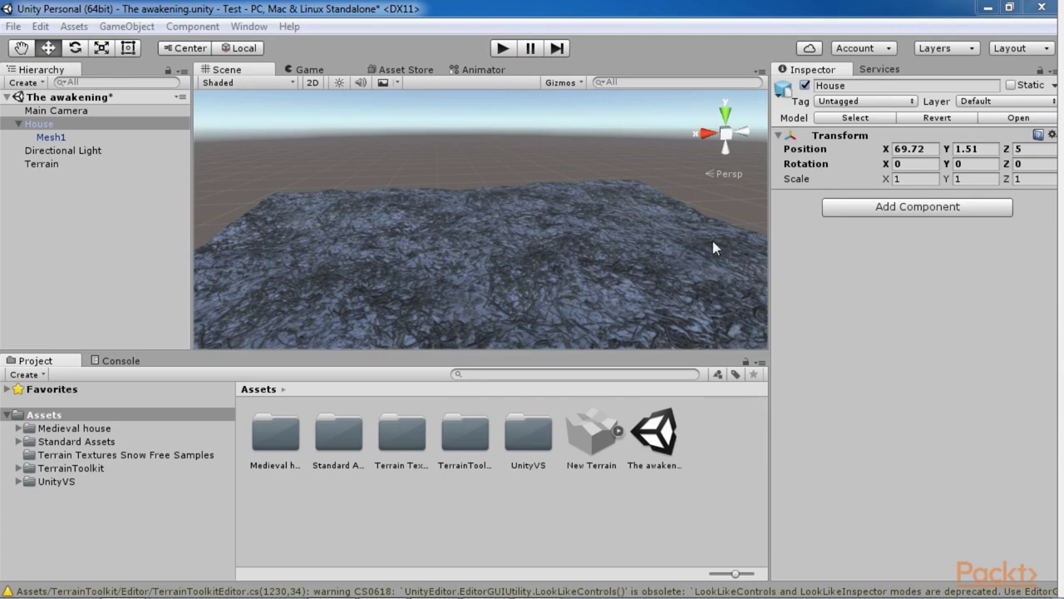
# Move the house's Mesh1 onto the terrain, to about X -41.57, Y 2.79, Z -2.1.
pyautogui.moveTo(398, 260); pyautogui.dragTo(287, 249, button='right')
pyautogui.click(249, 181)
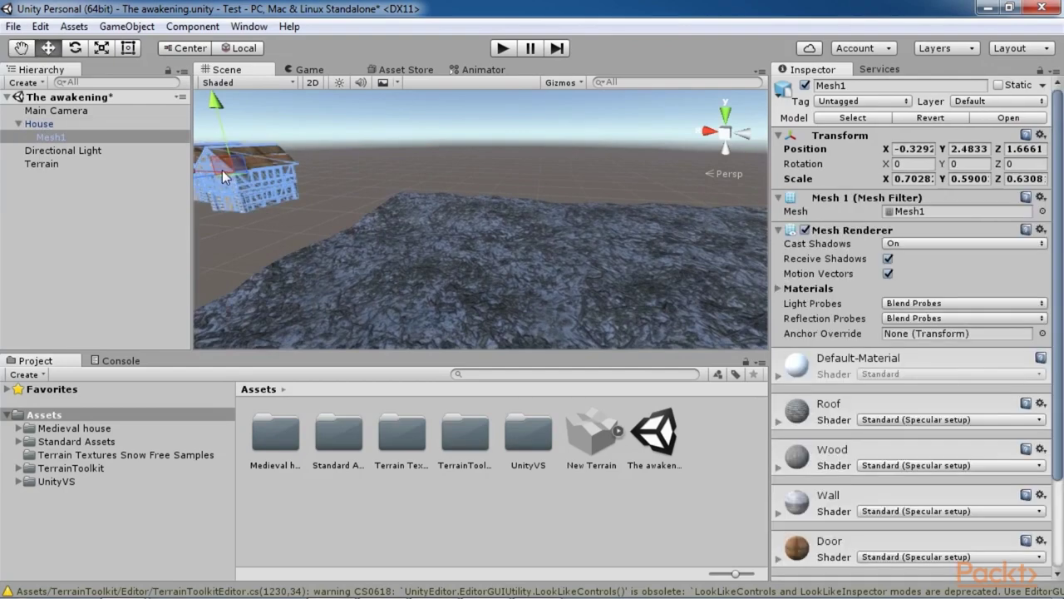
pyautogui.moveTo(214, 168); pyautogui.dragTo(455, 226)
pyautogui.moveTo(566, 148); pyautogui.dragTo(562, 116)
pyautogui.scroll(2, 552, 186)
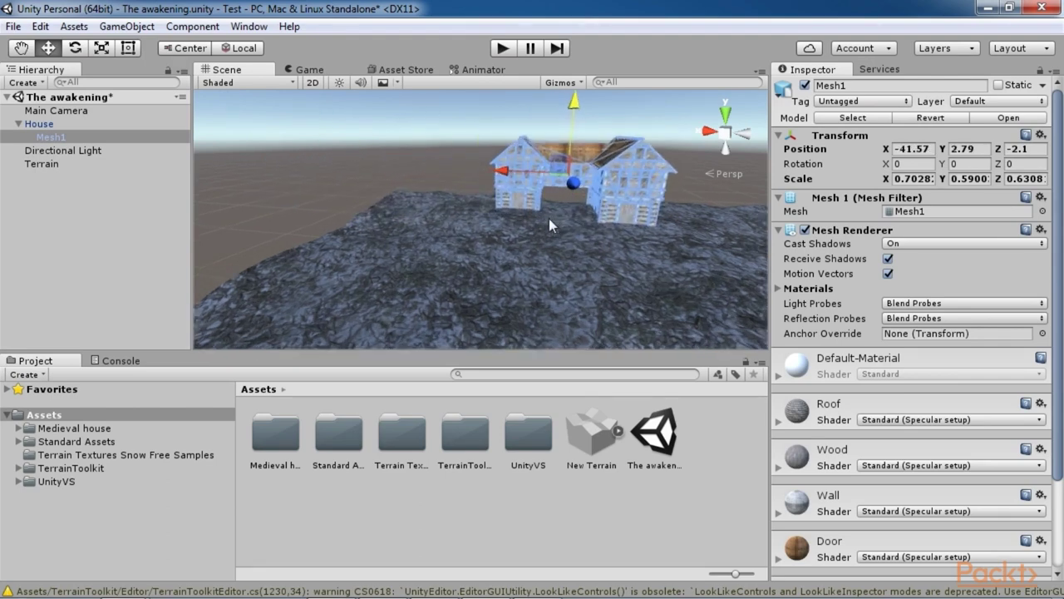
pyautogui.scroll(4, 549, 218)
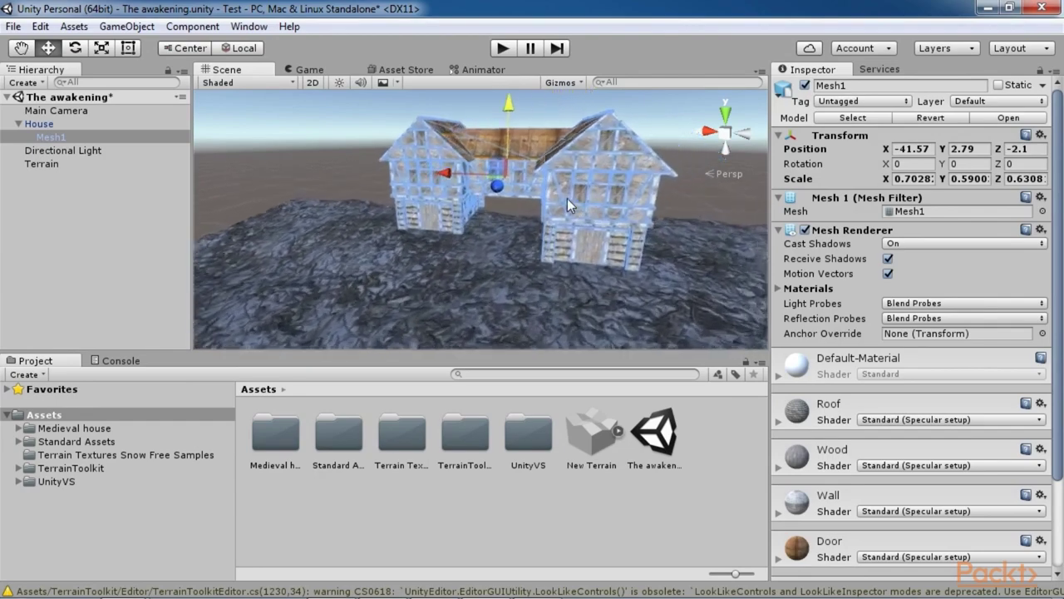
pyautogui.scroll(3, 568, 198)
pyautogui.click(512, 302)
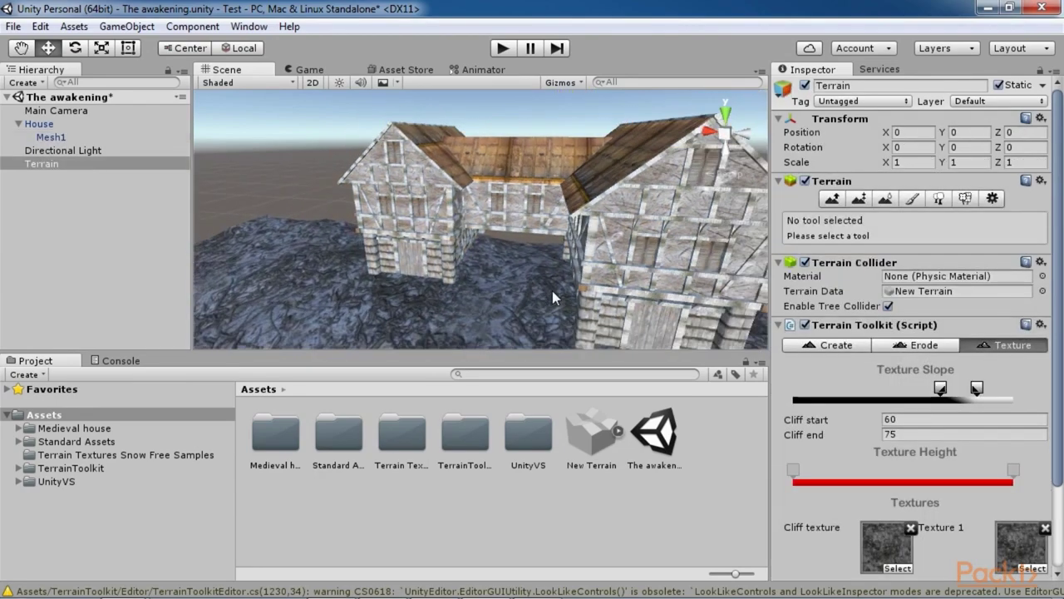
pyautogui.scroll(-3, 552, 291)
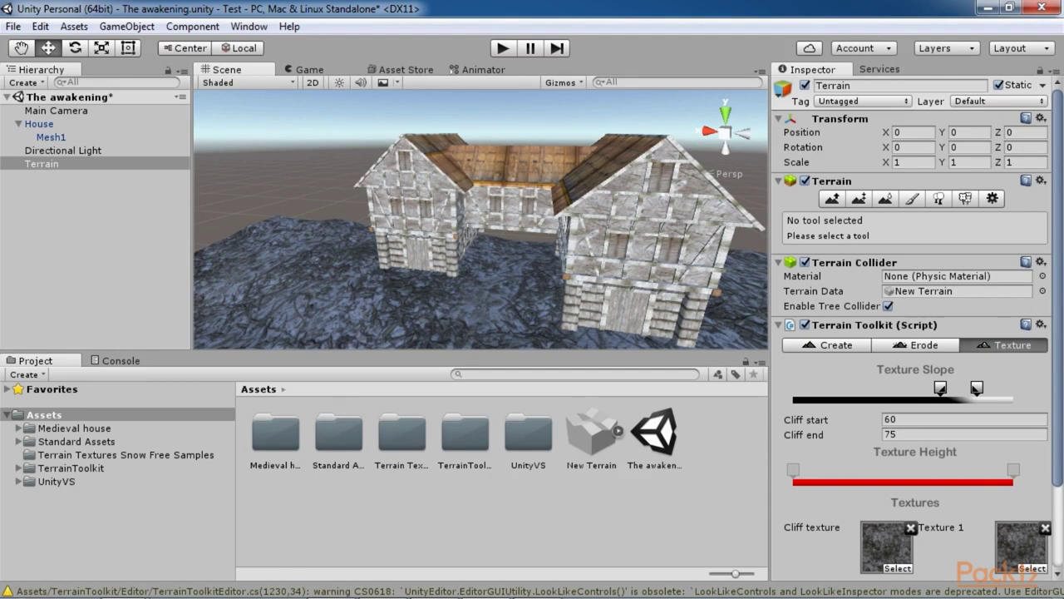
pyautogui.scroll(-4, 555, 326)
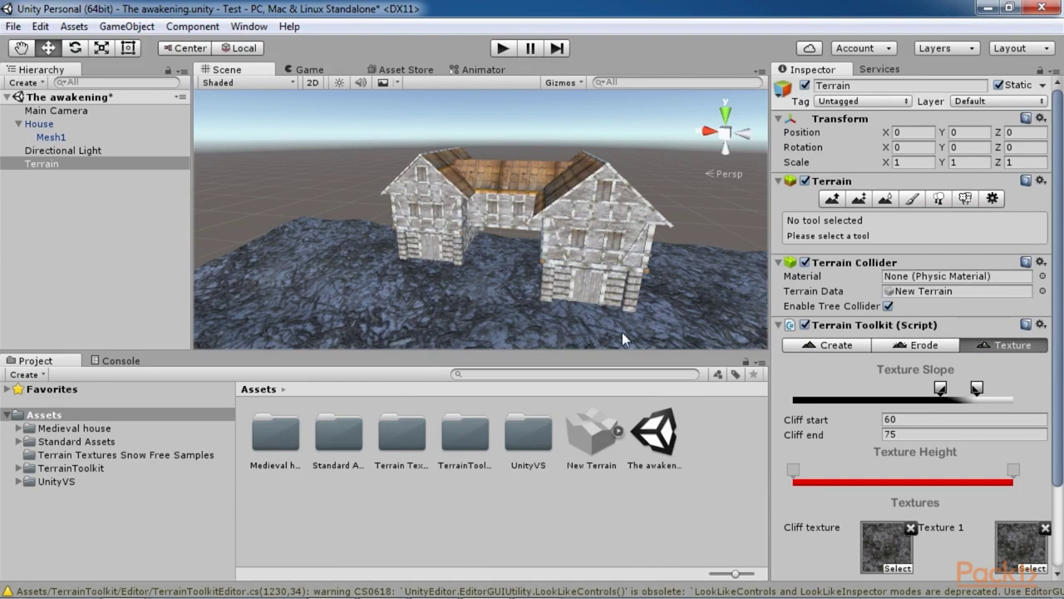
pyautogui.click(860, 199)
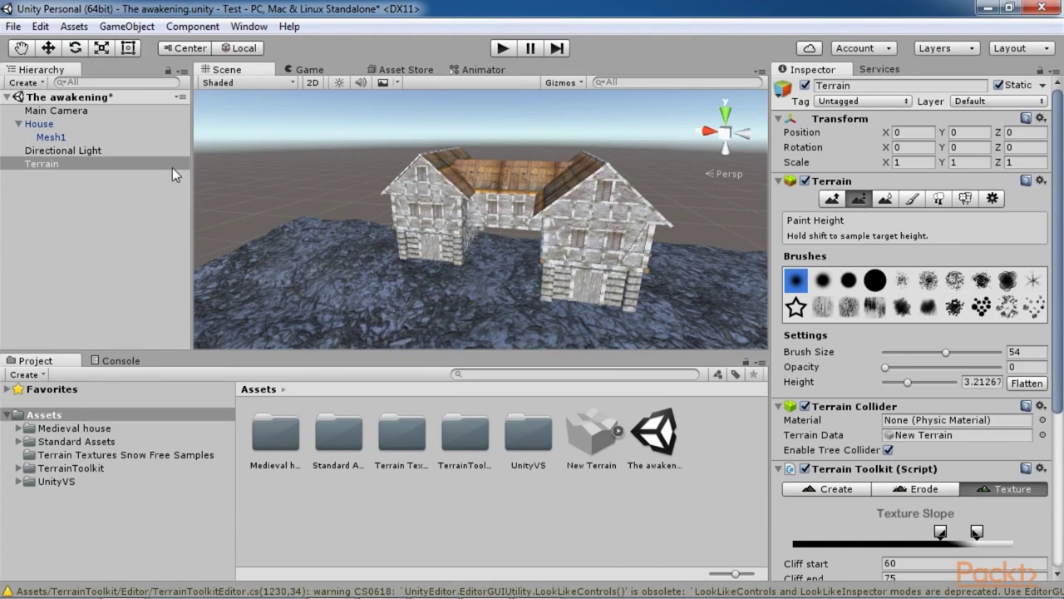
pyautogui.click(49, 49)
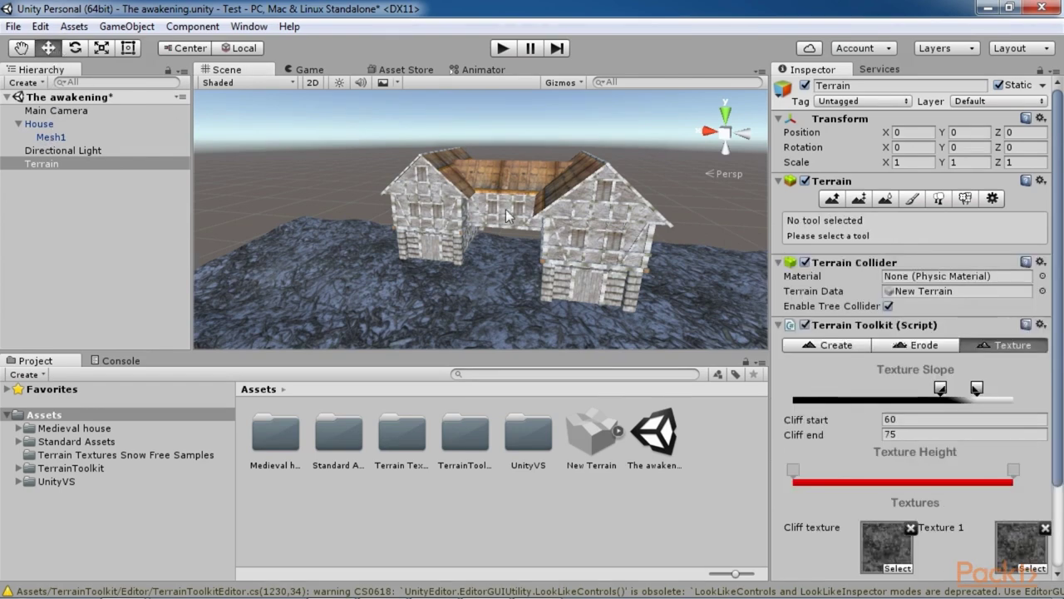
# Raise the whole House object above the terrain to a Y position of about 4.97.
pyautogui.click(563, 226)
pyautogui.moveTo(506, 166); pyautogui.dragTo(514, 117)
pyautogui.moveTo(551, 277)
pyautogui.mouseDown(button='right')
pyautogui.moveTo(601, 274)
pyautogui.moveTo(565, 290)
pyautogui.mouseUp(button='right')
pyautogui.scroll(-10, 569, 291)
pyautogui.scroll(-2, 569, 298)
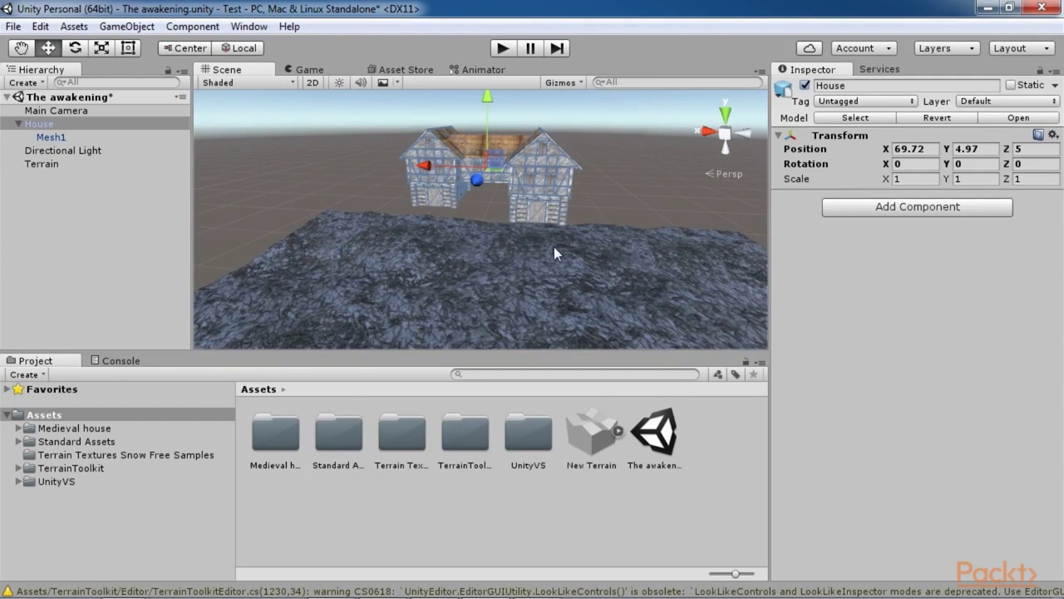
# Set up Paint Height on the terrain with the second soft round brush and a reduced brush size.
pyautogui.click(55, 164)
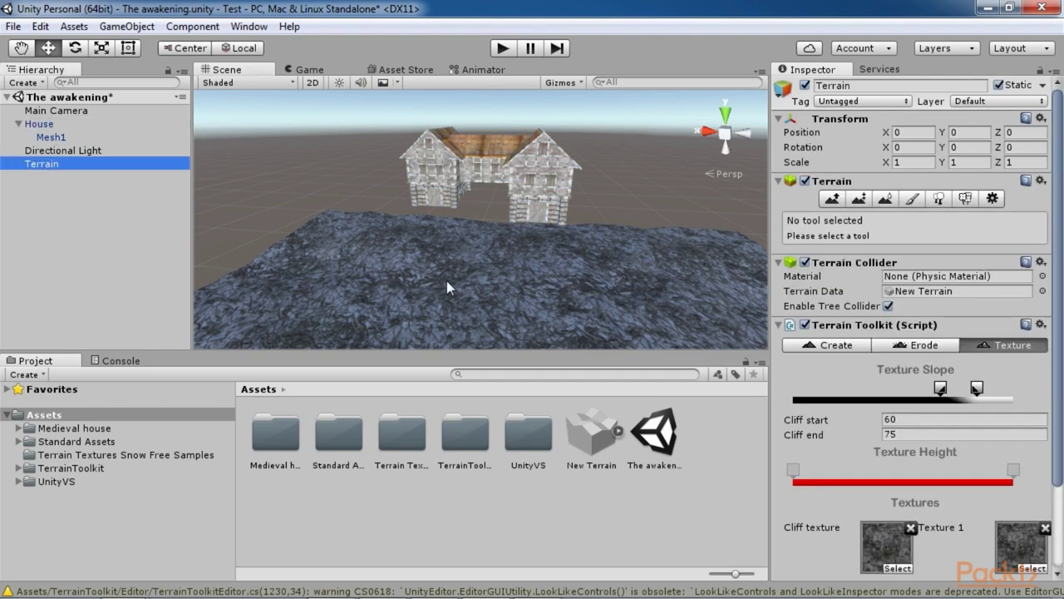
pyautogui.click(862, 199)
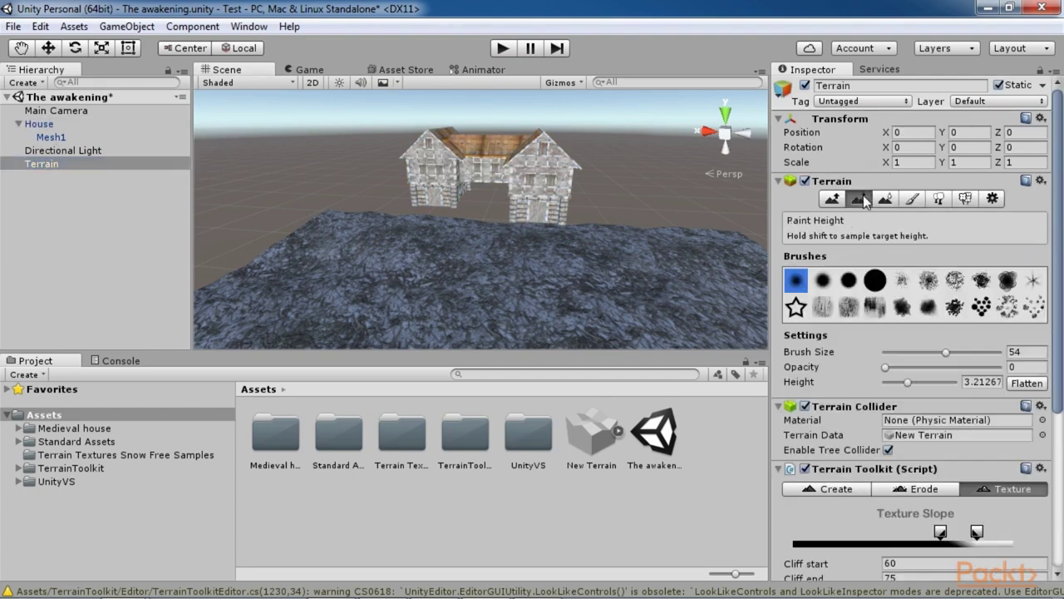
pyautogui.click(824, 282)
pyautogui.moveTo(947, 350); pyautogui.dragTo(926, 353)
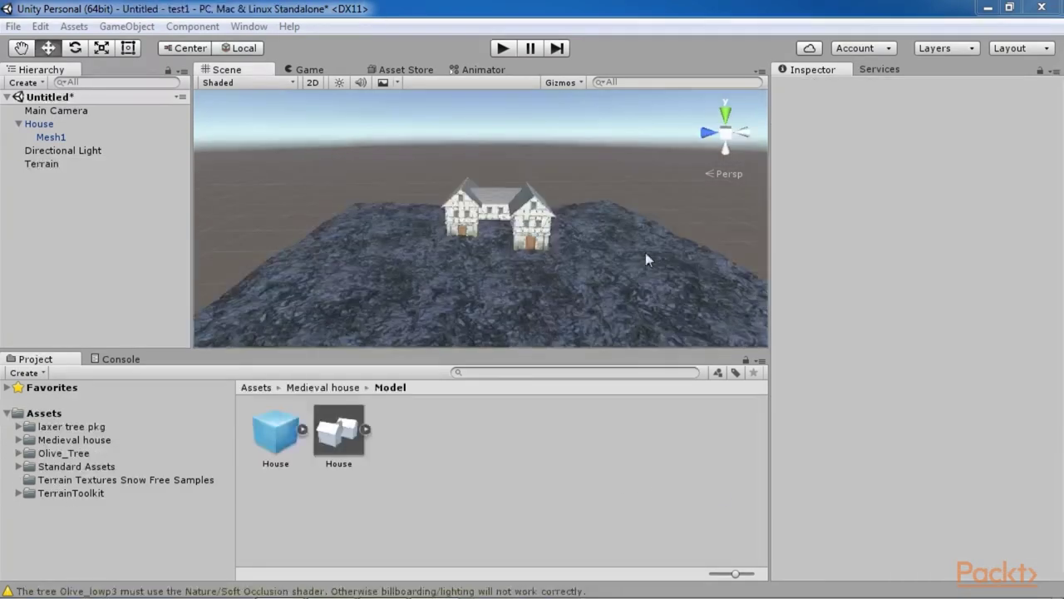
# Select the terrain and examine how the medieval house sits on it from near and far.
pyautogui.click(524, 284)
pyautogui.scroll(8, 524, 285)
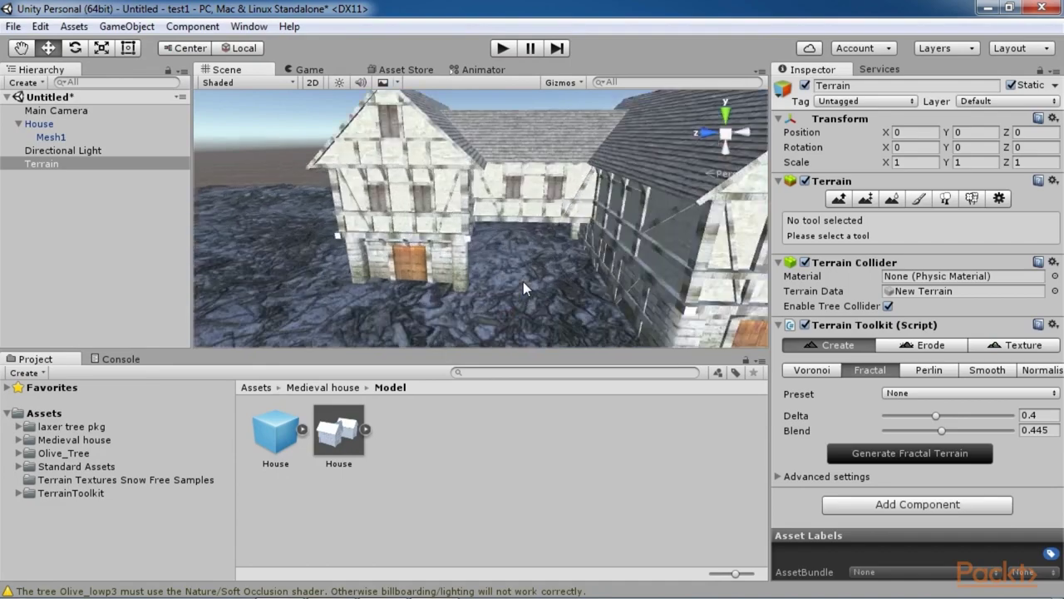
pyautogui.scroll(-5, 523, 282)
pyautogui.moveTo(524, 282); pyautogui.dragTo(538, 252, button='right')
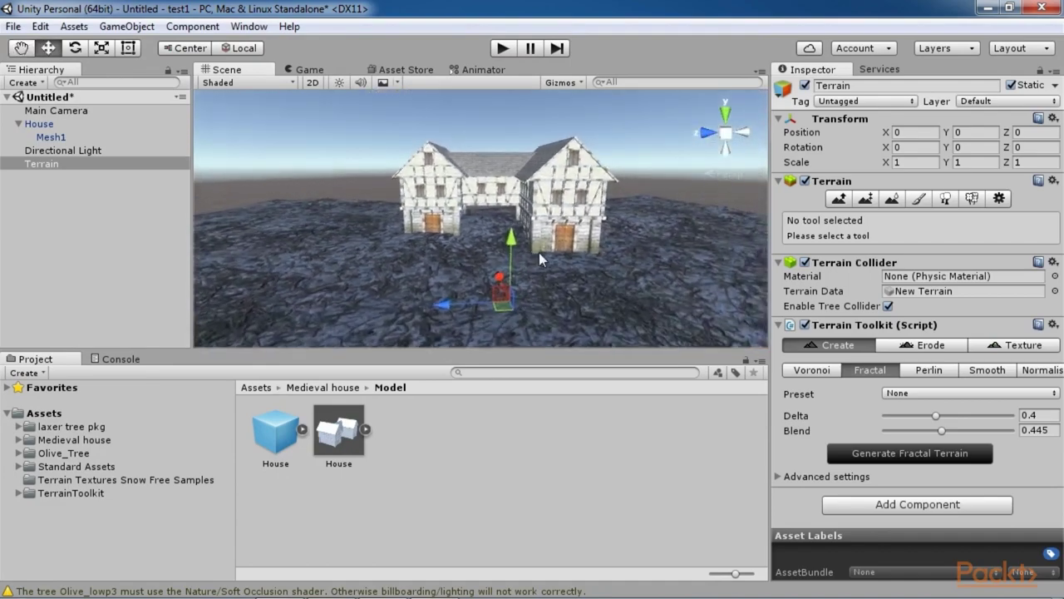
pyautogui.scroll(-5, 538, 252)
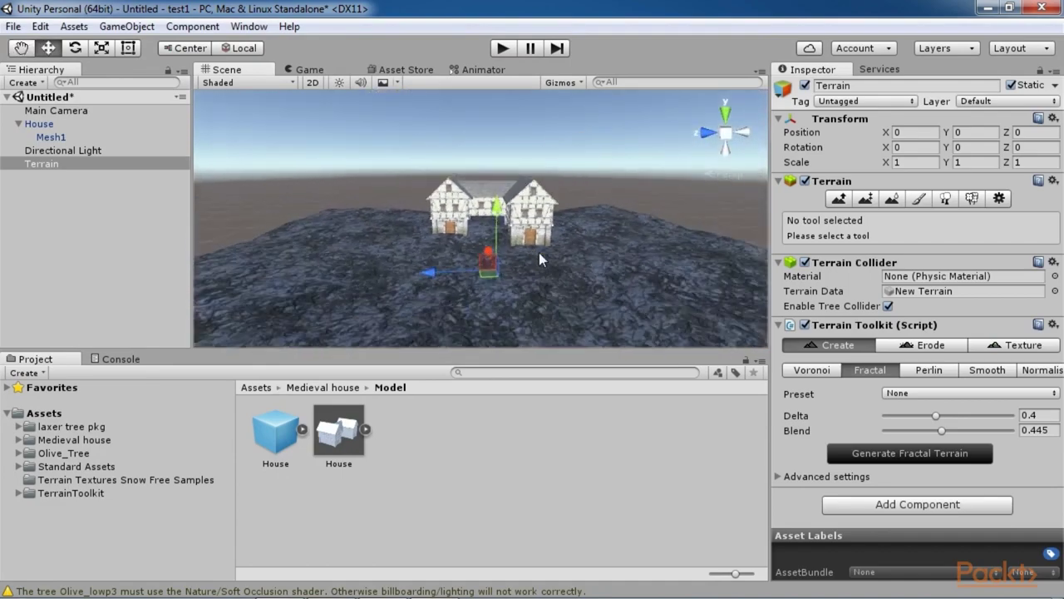
pyautogui.moveTo(586, 217); pyautogui.dragTo(574, 242, button='right')
pyautogui.scroll(4, 574, 242)
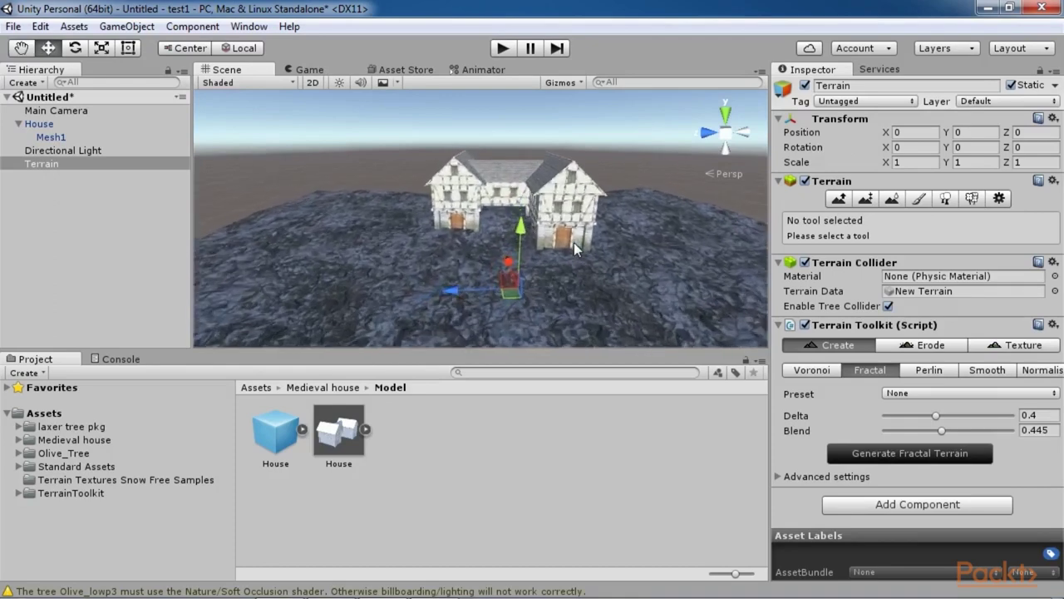
pyautogui.press('Right')
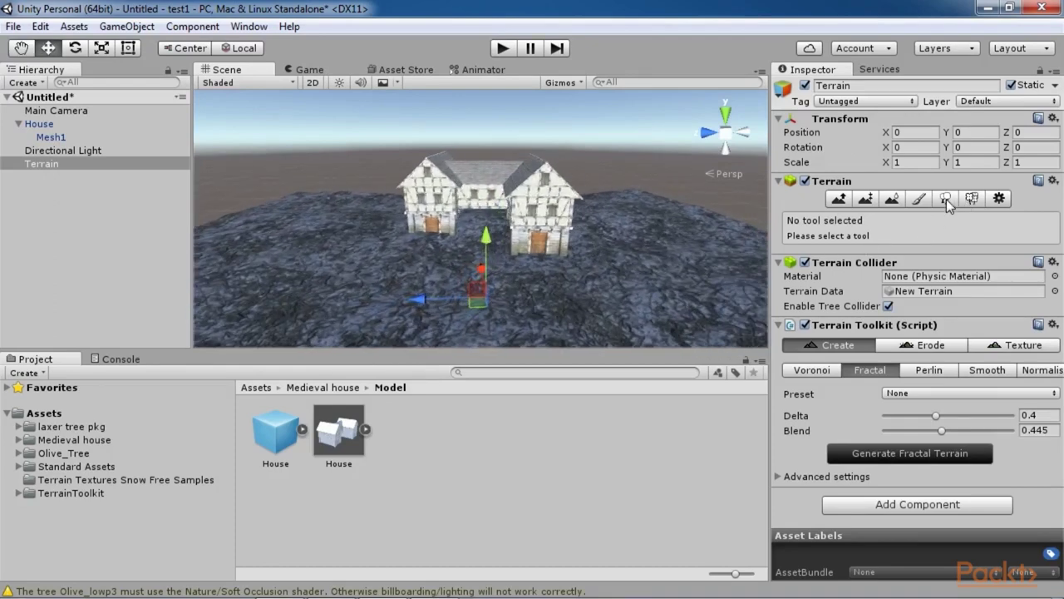
# Add the baum hd pine fbx model as a tree type for placing trees on the terrain.
pyautogui.click(947, 204)
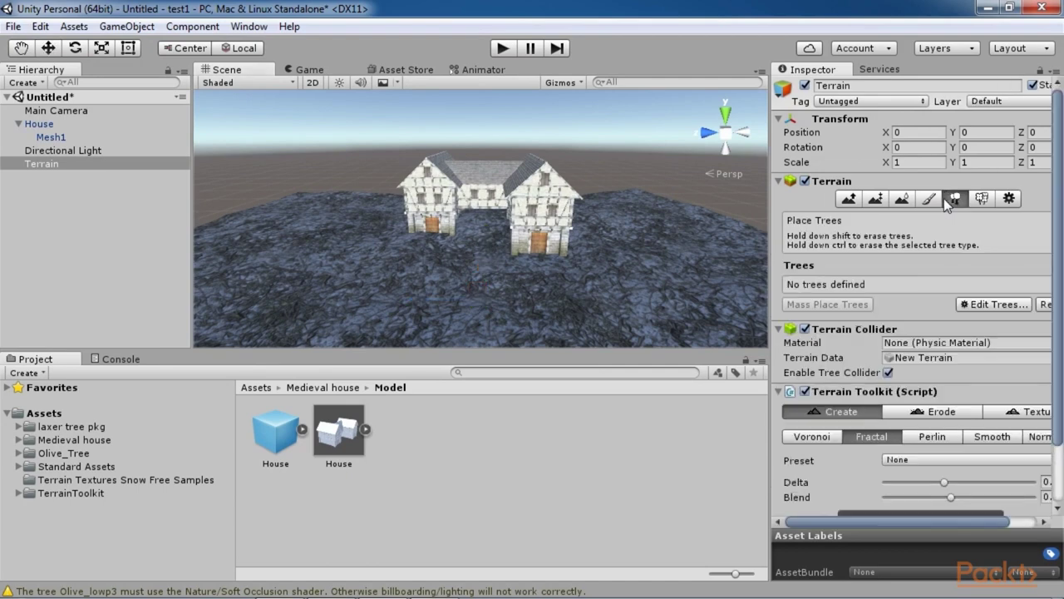
pyautogui.click(990, 306)
pyautogui.click(990, 309)
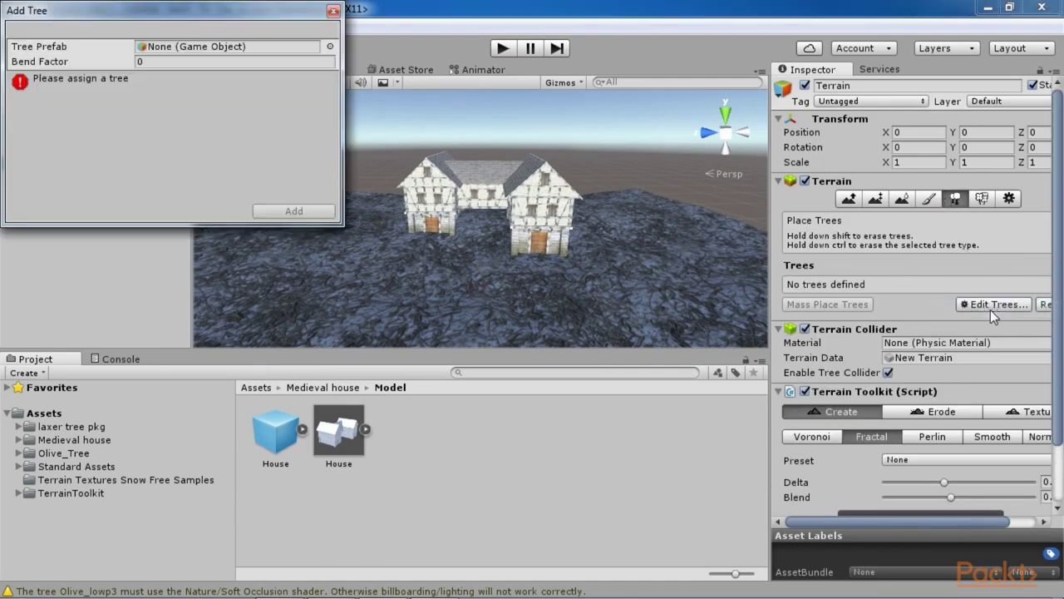
pyautogui.click(330, 47)
pyautogui.scroll(-3, 101, 191)
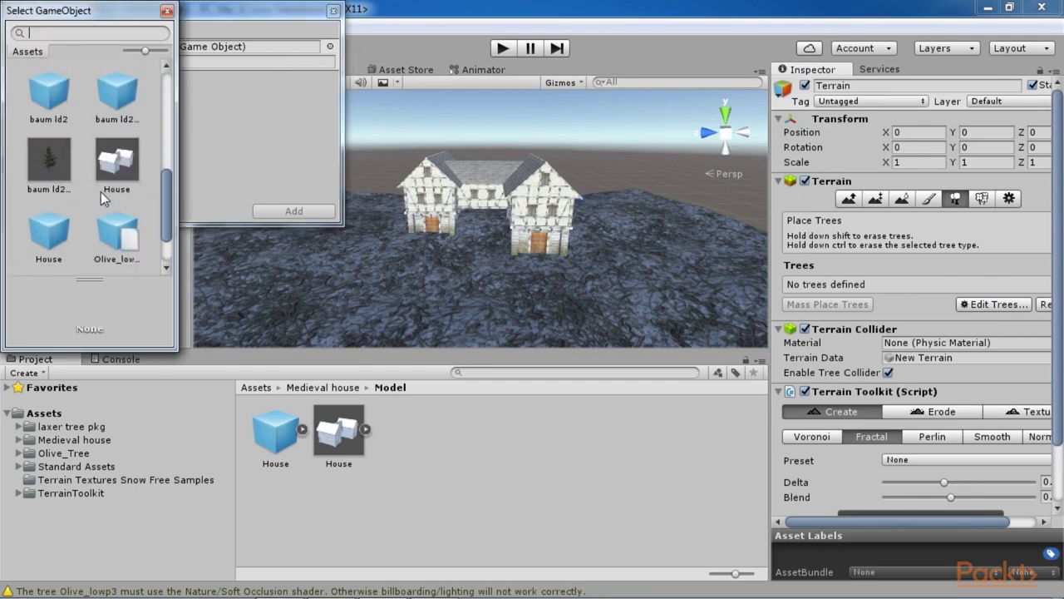
pyautogui.scroll(8, 101, 191)
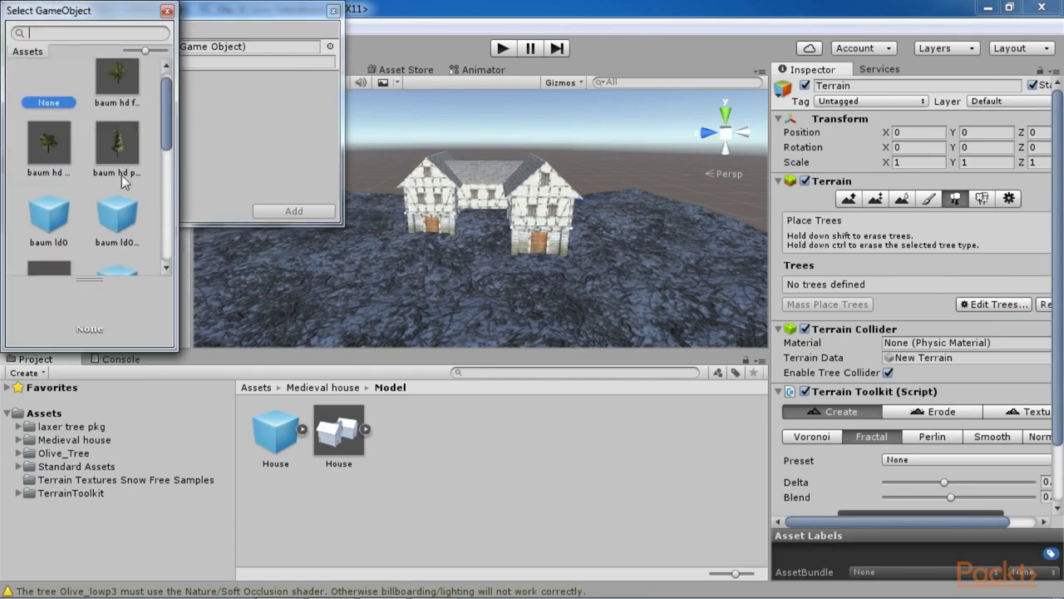
pyautogui.click(120, 166)
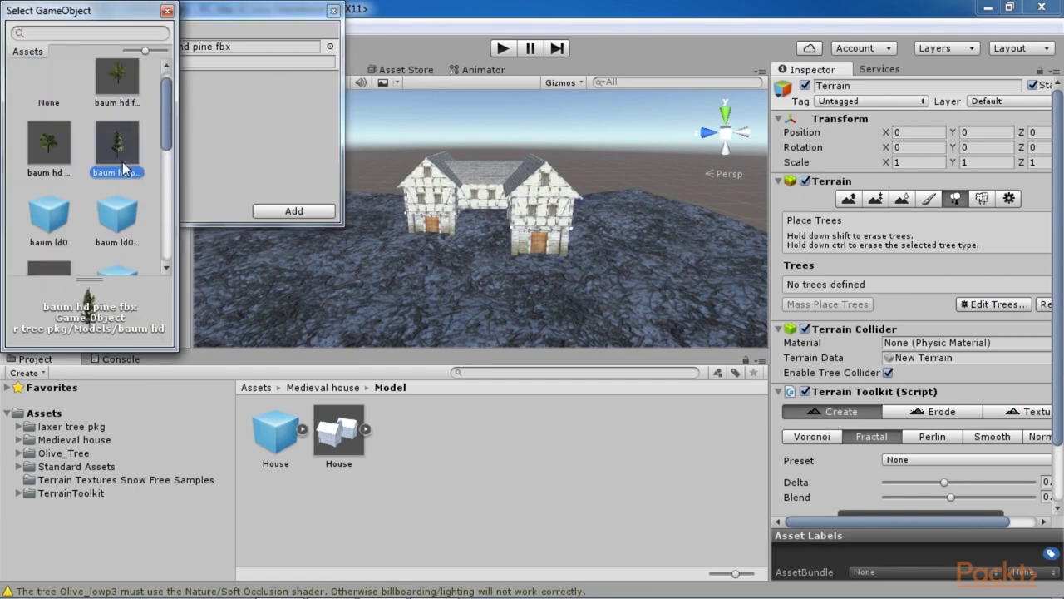
pyautogui.click(264, 210)
pyautogui.click(265, 210)
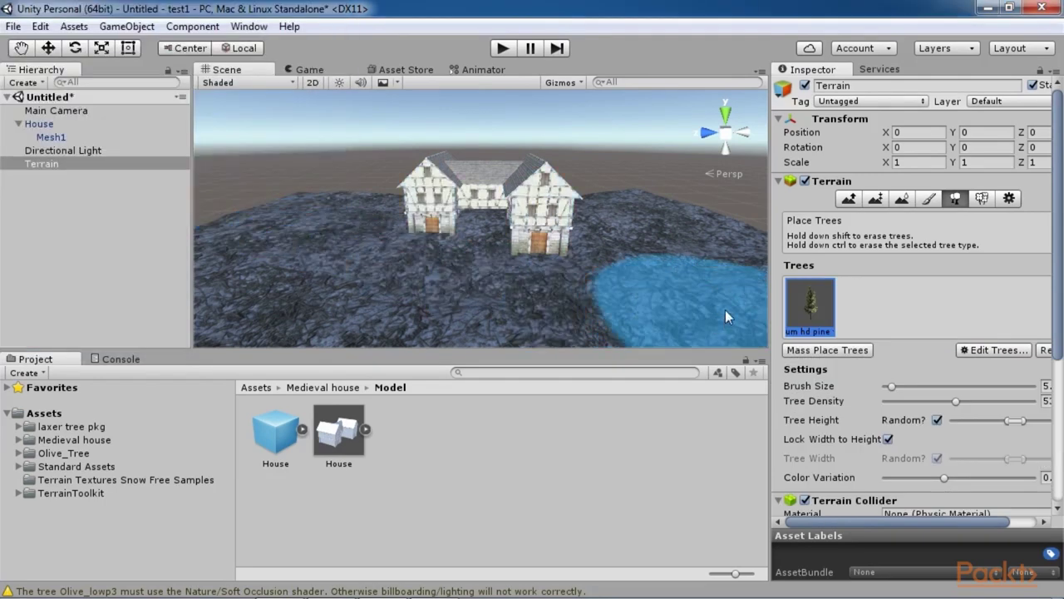
# Place pine trees on the terrain behind the house and on both sides of it.
pyautogui.click(636, 212)
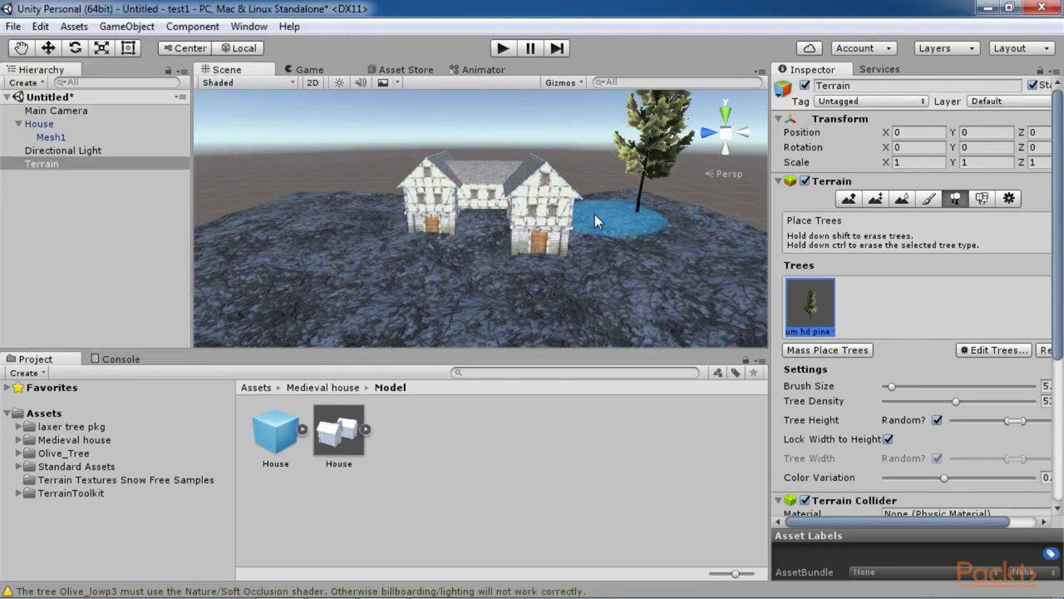
pyautogui.click(487, 208)
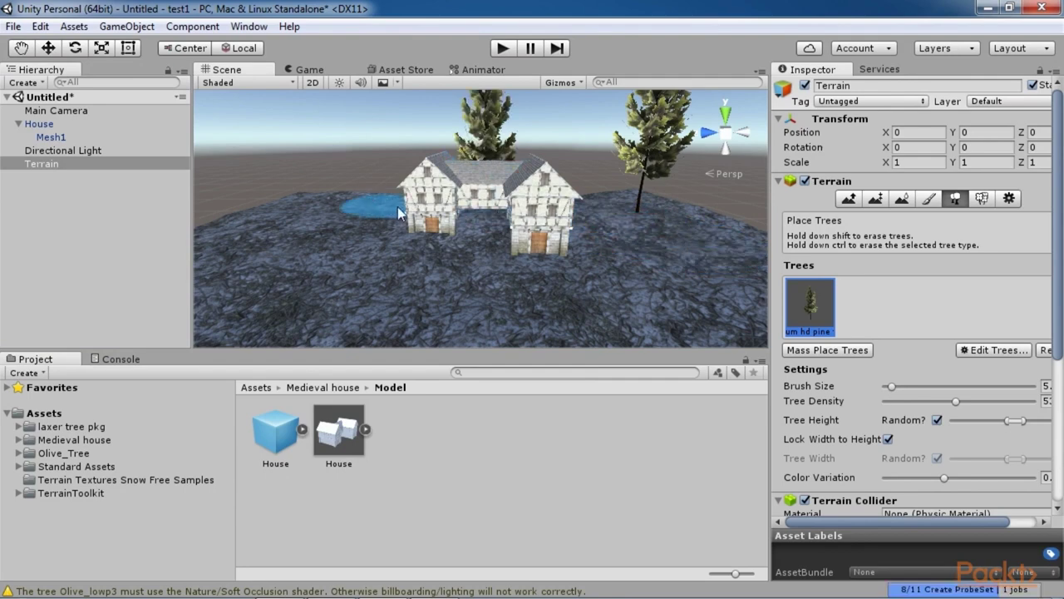
pyautogui.click(330, 217)
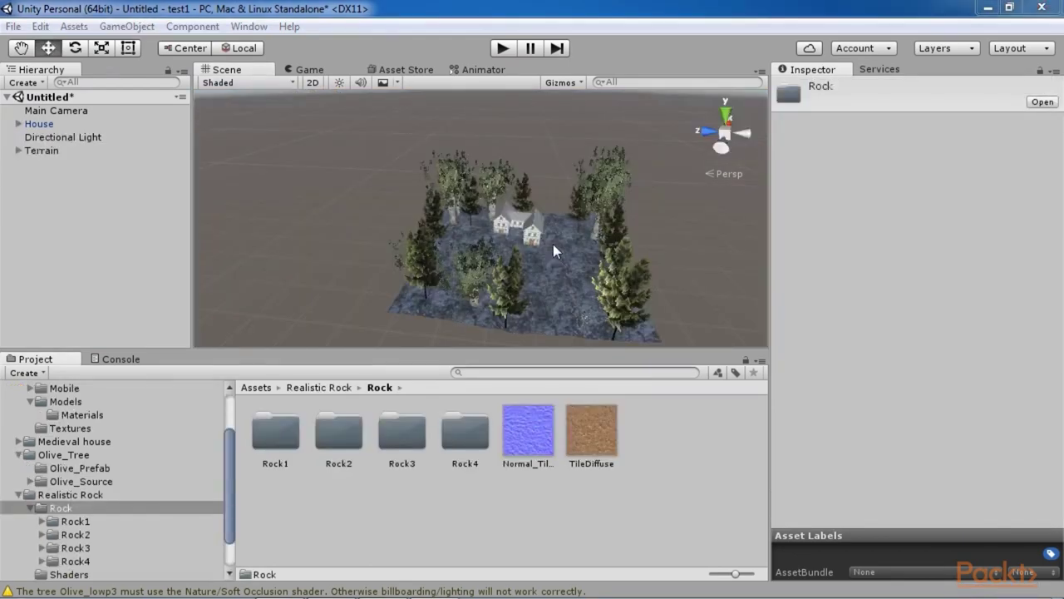
# Examine the house and the trees surrounding it on the terrain from near and far.
pyautogui.click(553, 244)
pyautogui.scroll(5, 553, 244)
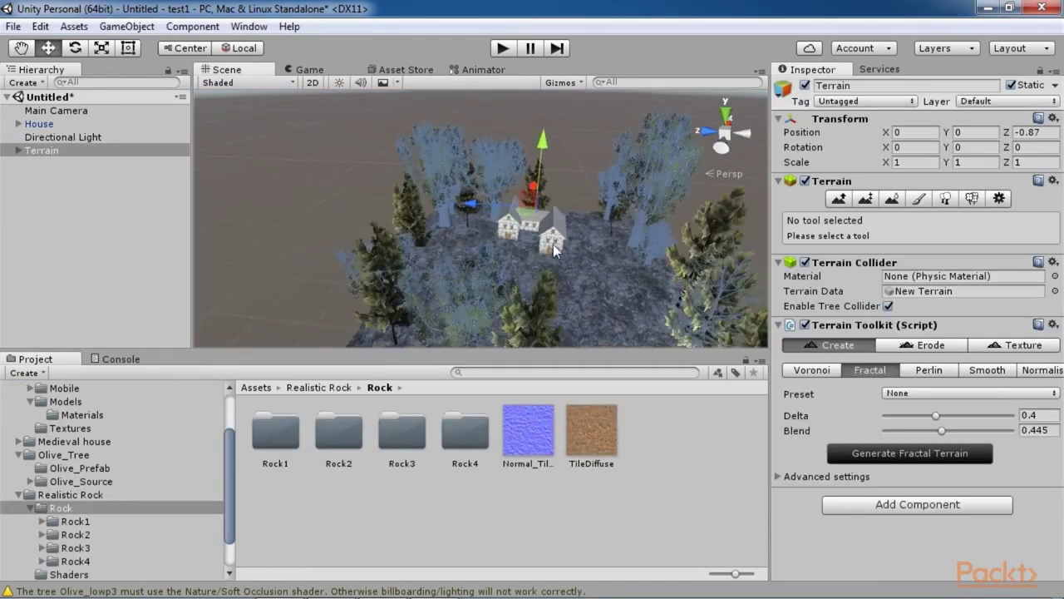
pyautogui.scroll(-5, 573, 199)
pyautogui.click(586, 212)
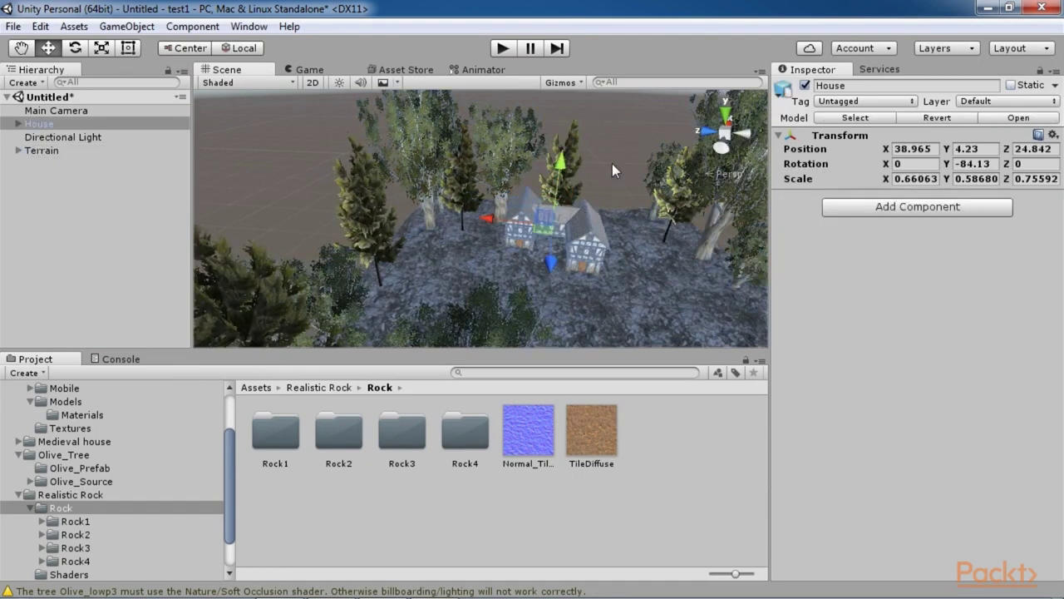
pyautogui.click(612, 163)
pyautogui.scroll(-4, 613, 221)
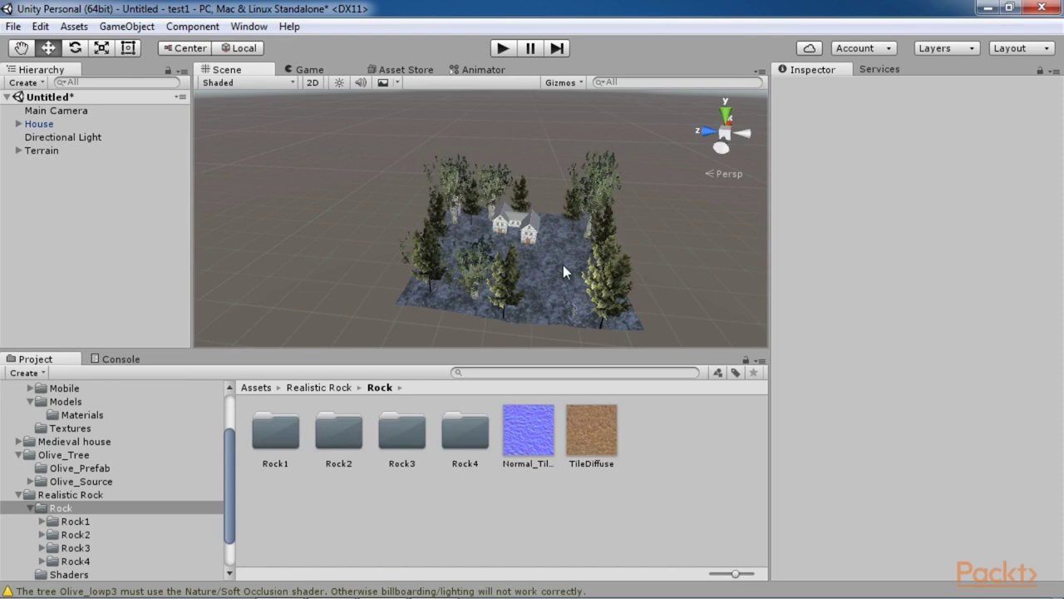
pyautogui.scroll(3, 551, 270)
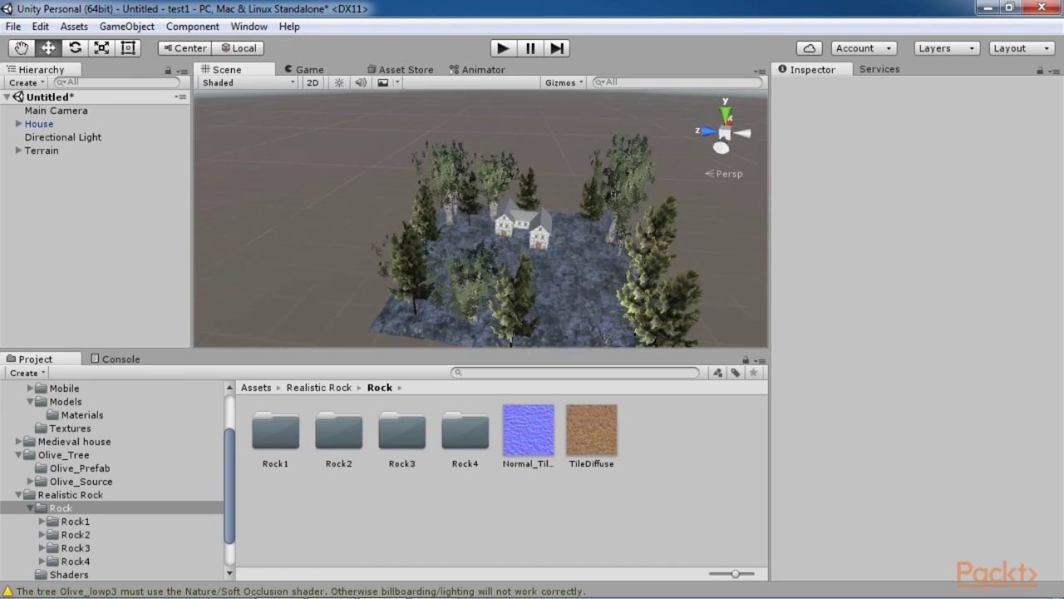
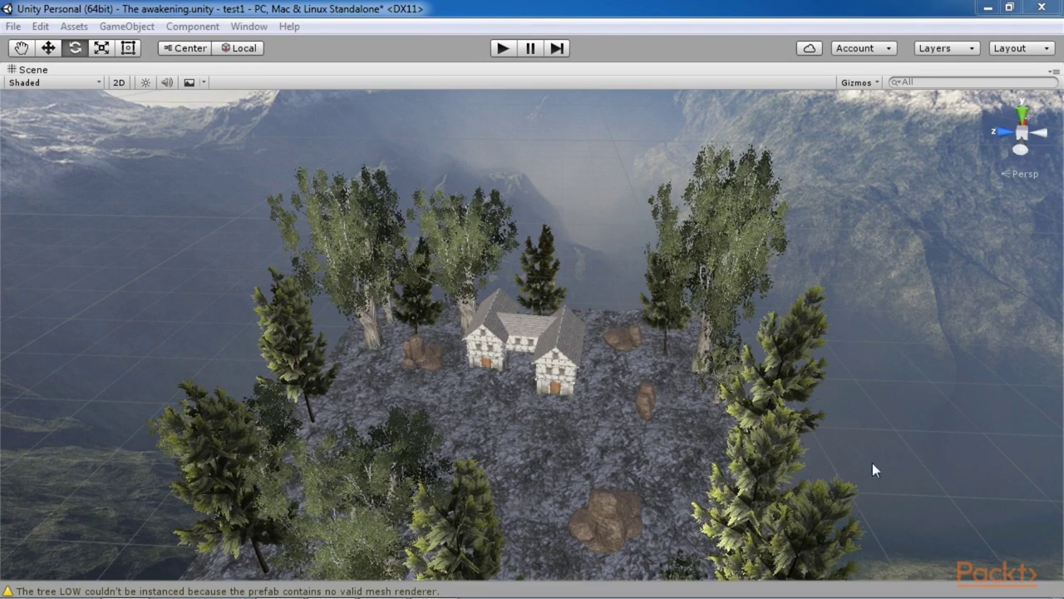
# Create a plane and raise it above the house to a Y position of about -18.6.
pyautogui.click(127, 26)
pyautogui.moveTo(125, 83)
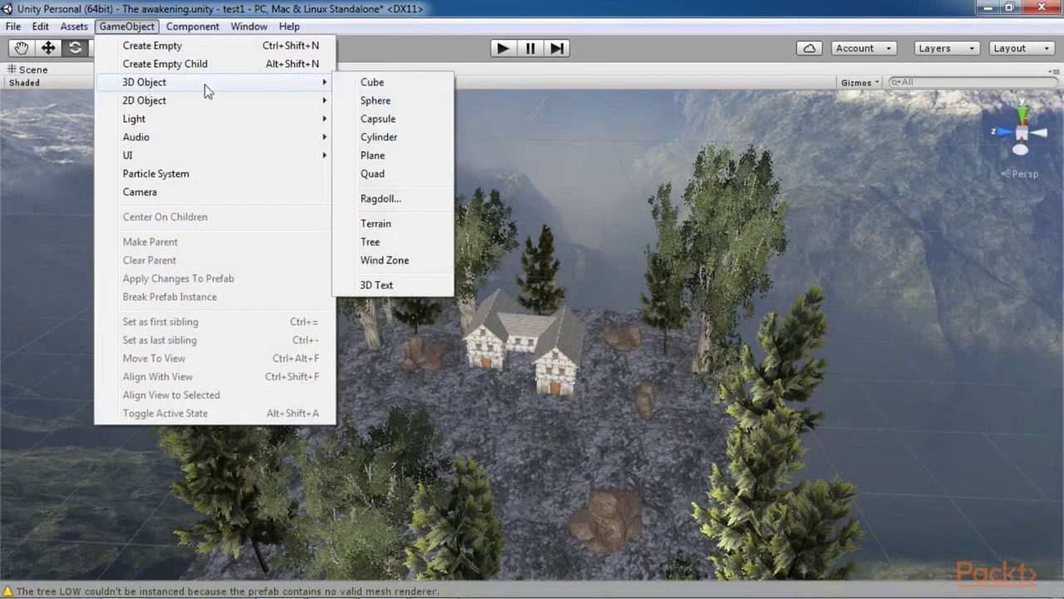
pyautogui.click(374, 155)
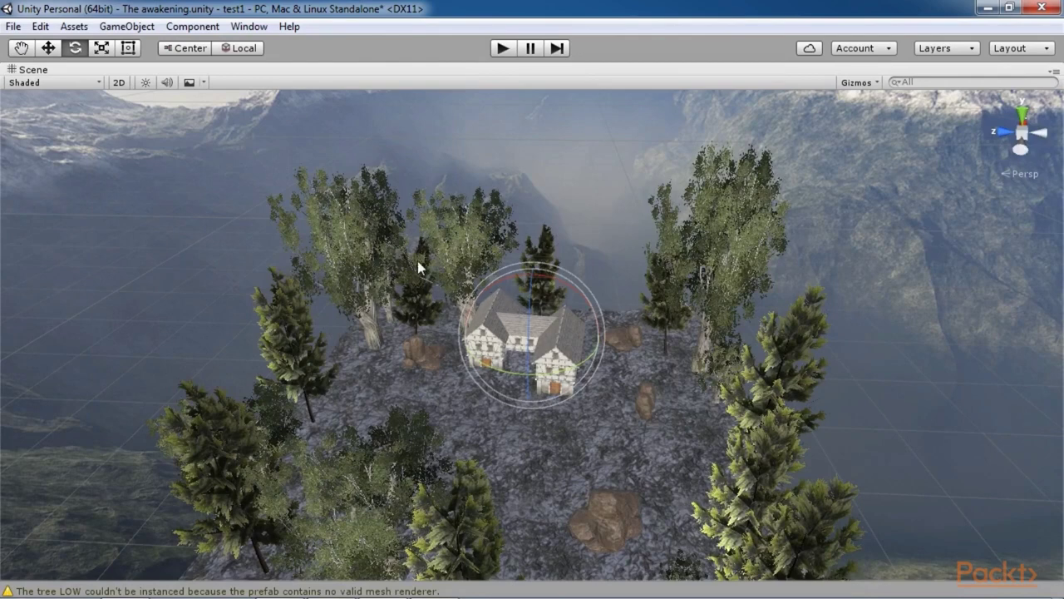
pyautogui.click(48, 48)
pyautogui.moveTo(530, 190); pyautogui.dragTo(536, 152)
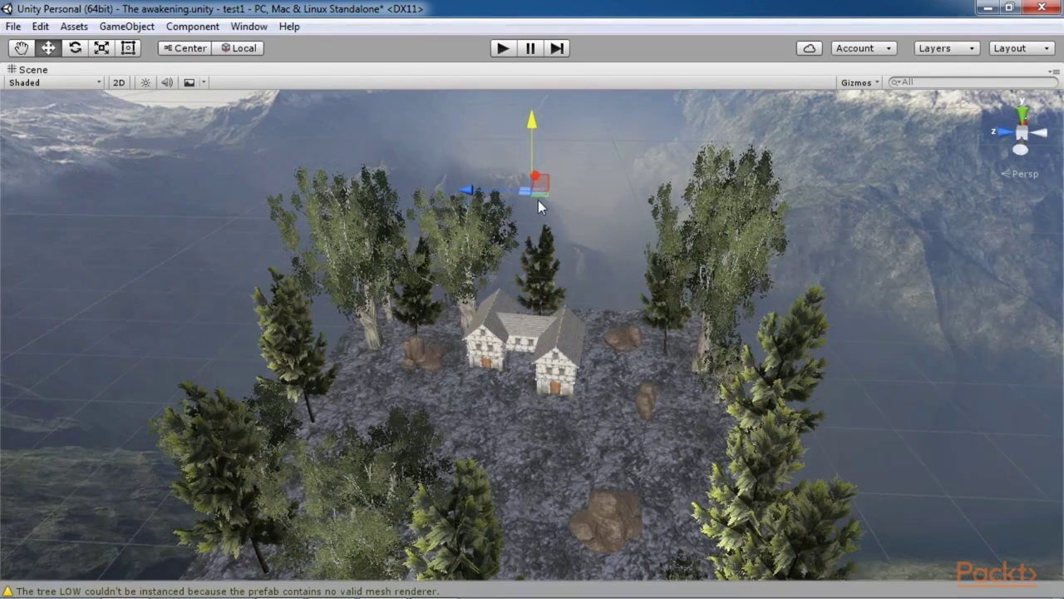
# Scale the plane into a wide rectangle, about 4.15 on X and 9.36 on Z.
pyautogui.press('r')
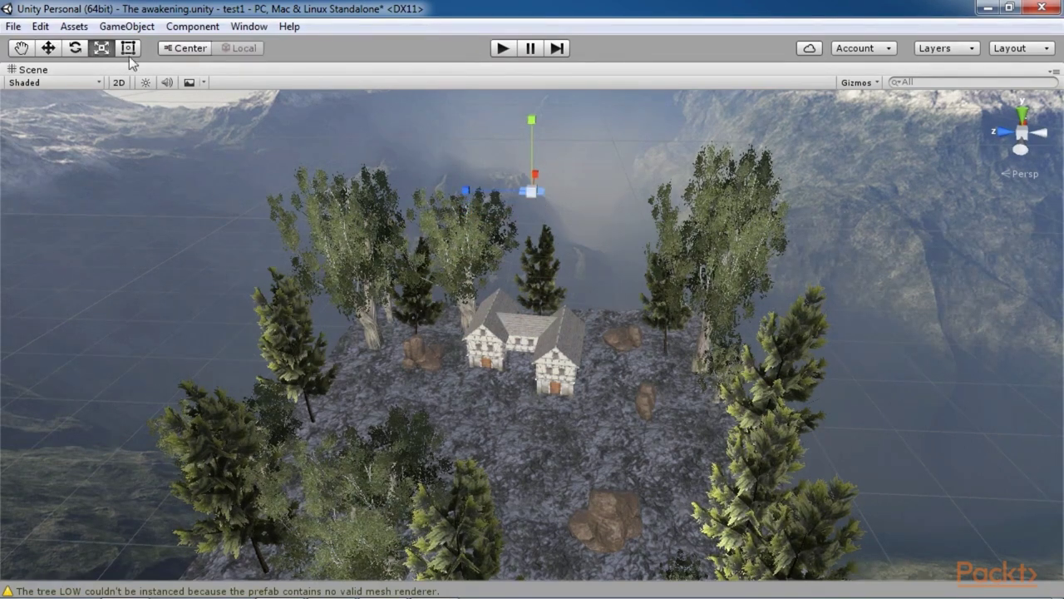
pyautogui.moveTo(515, 188); pyautogui.dragTo(350, 198)
pyautogui.moveTo(537, 176); pyautogui.dragTo(555, 123)
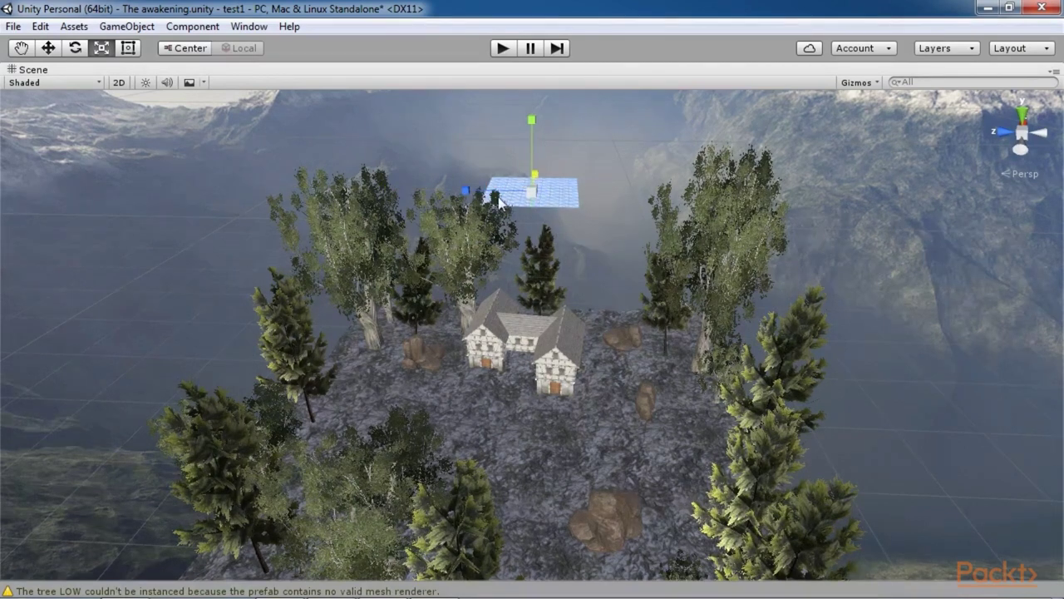
pyautogui.moveTo(465, 191); pyautogui.dragTo(402, 194)
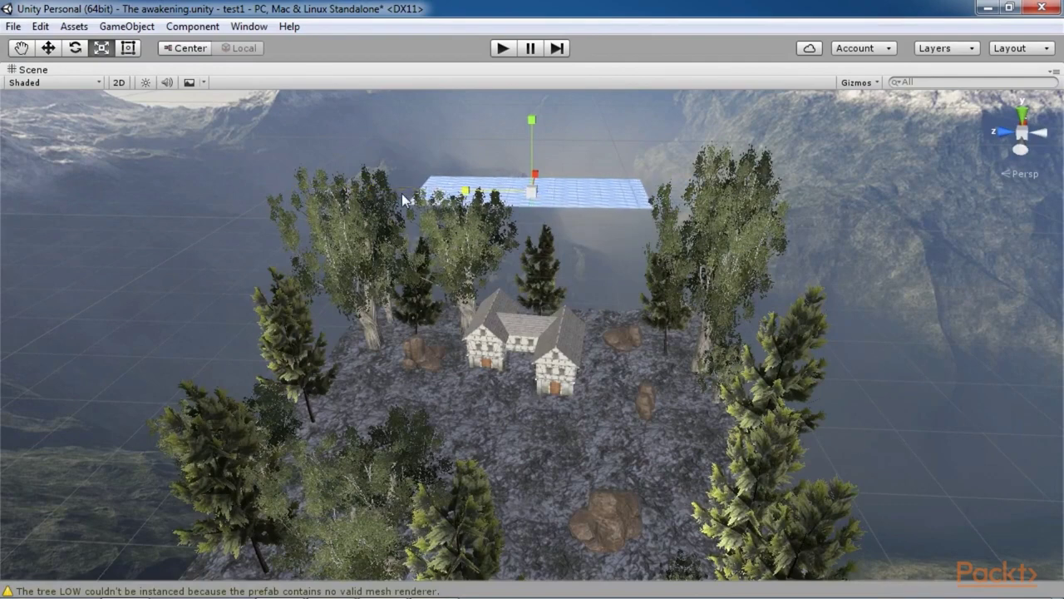
# Rotate the plane to about 81 degrees on Z so it stands upright as a wall behind the house.
pyautogui.click(76, 48)
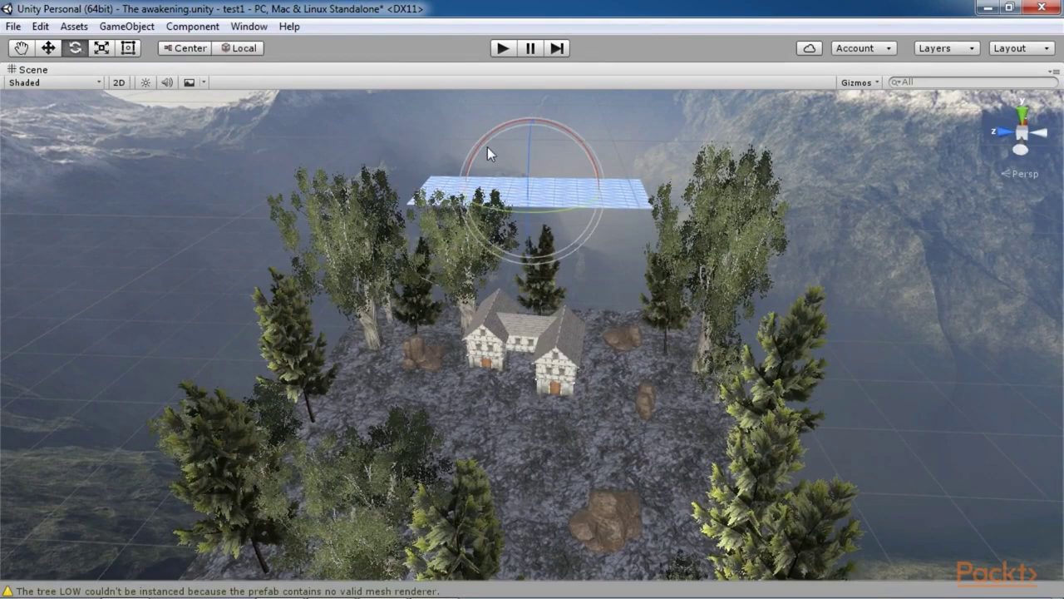
pyautogui.moveTo(528, 140); pyautogui.dragTo(526, 260)
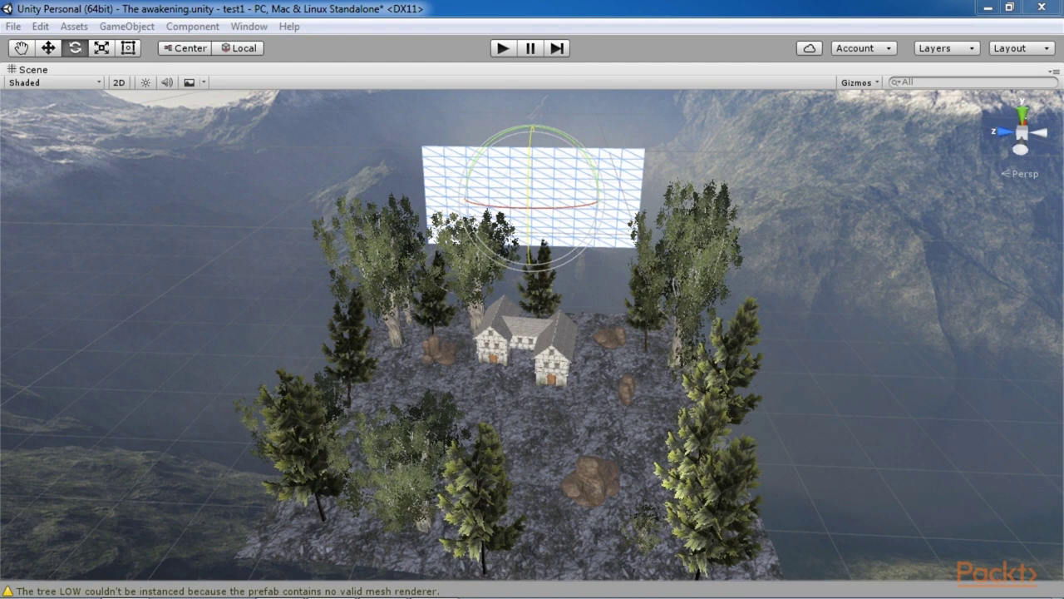
pyautogui.click(712, 192)
pyautogui.click(612, 194)
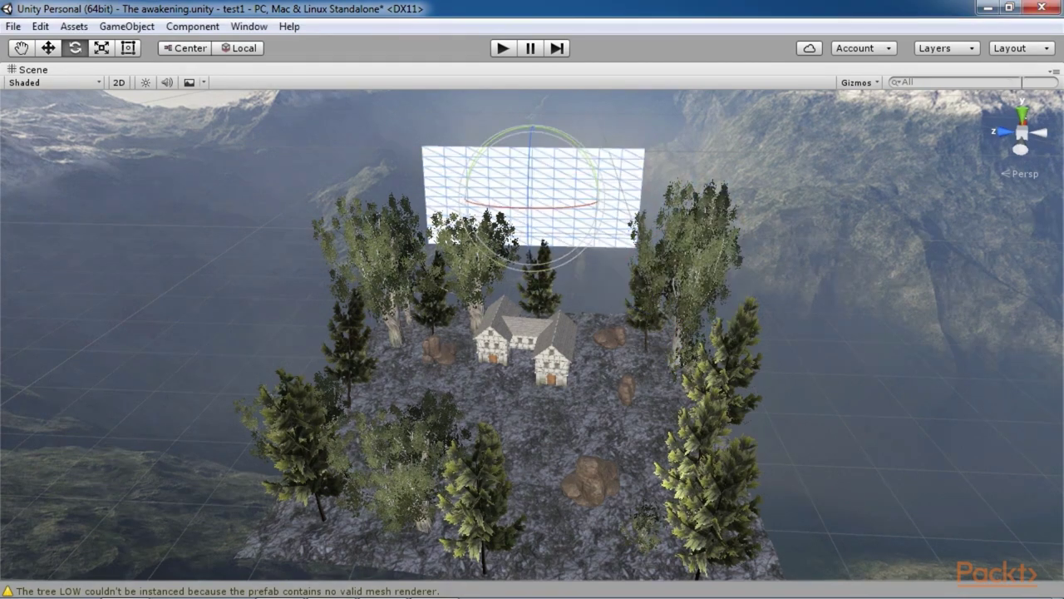
# Restore the full editor layout from the maximized Scene view and add a Box Collider component to the upright plane.
pyautogui.click(1054, 71)
pyautogui.click(982, 92)
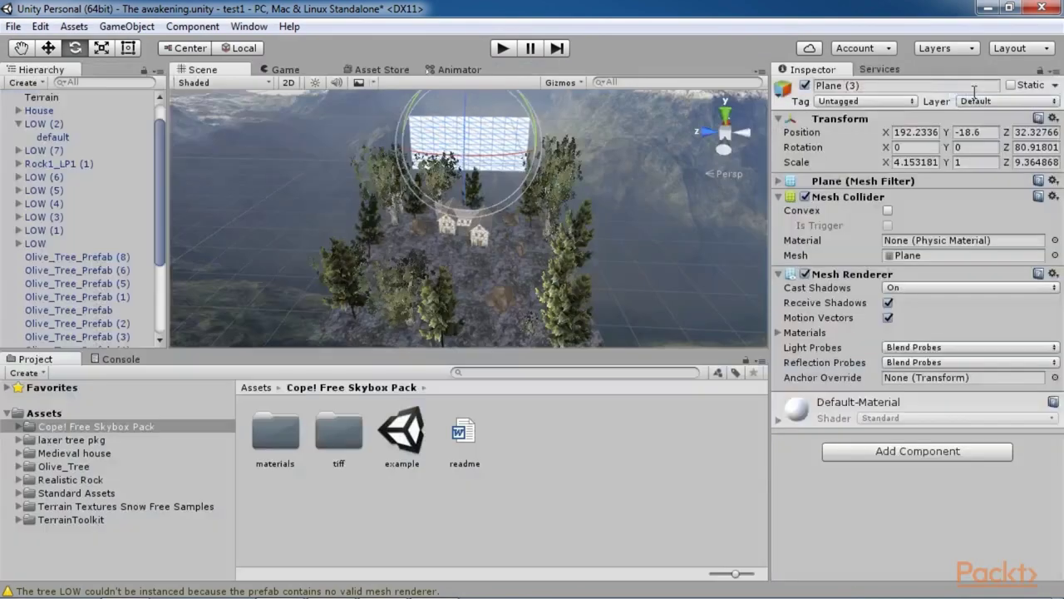
pyautogui.moveTo(556, 211); pyautogui.dragTo(557, 169, button='right')
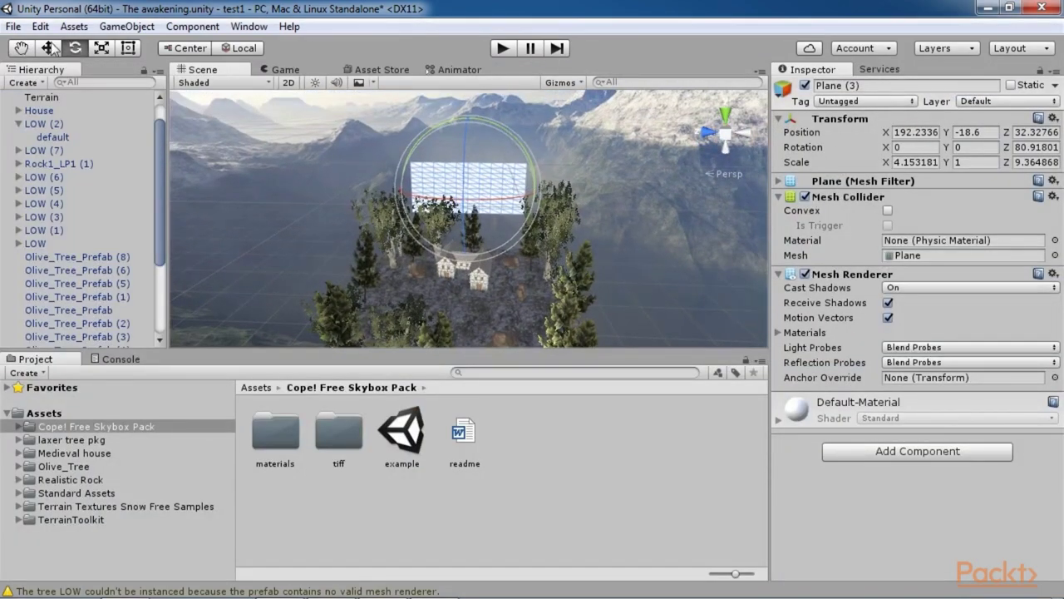
pyautogui.click(27, 50)
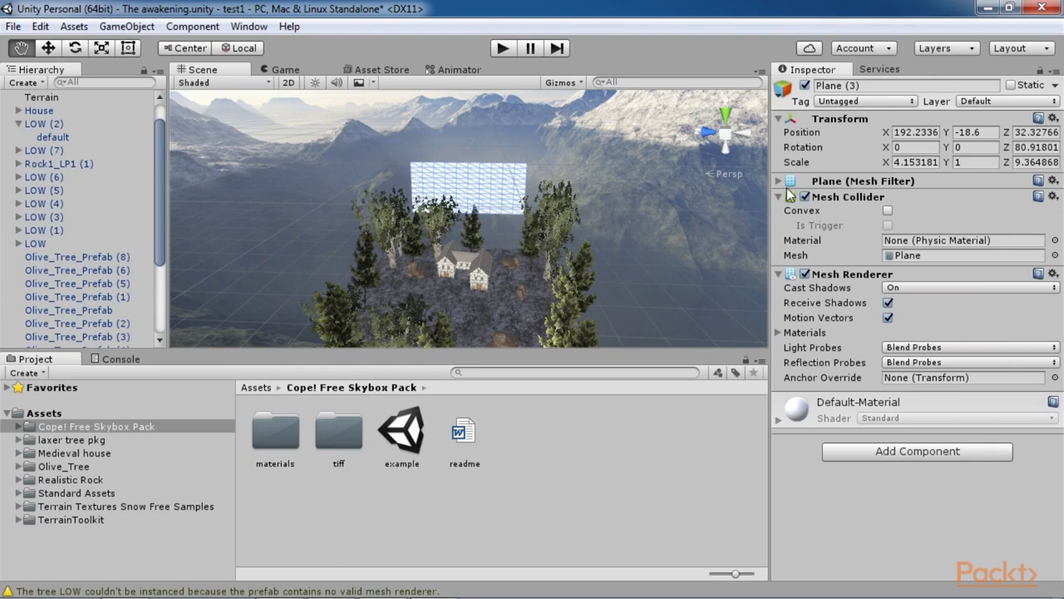
pyautogui.click(903, 453)
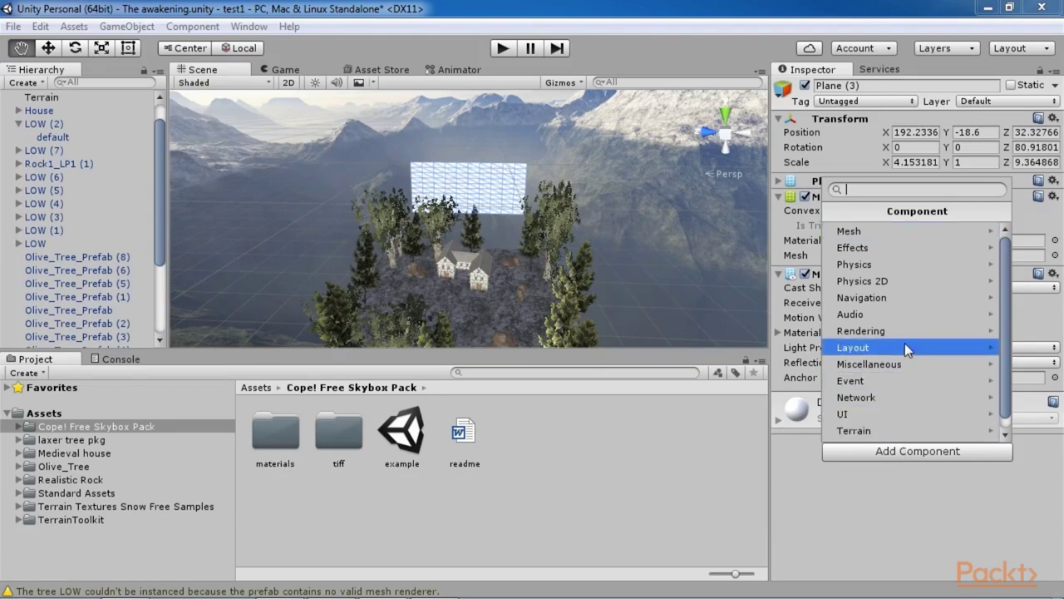
pyautogui.click(907, 264)
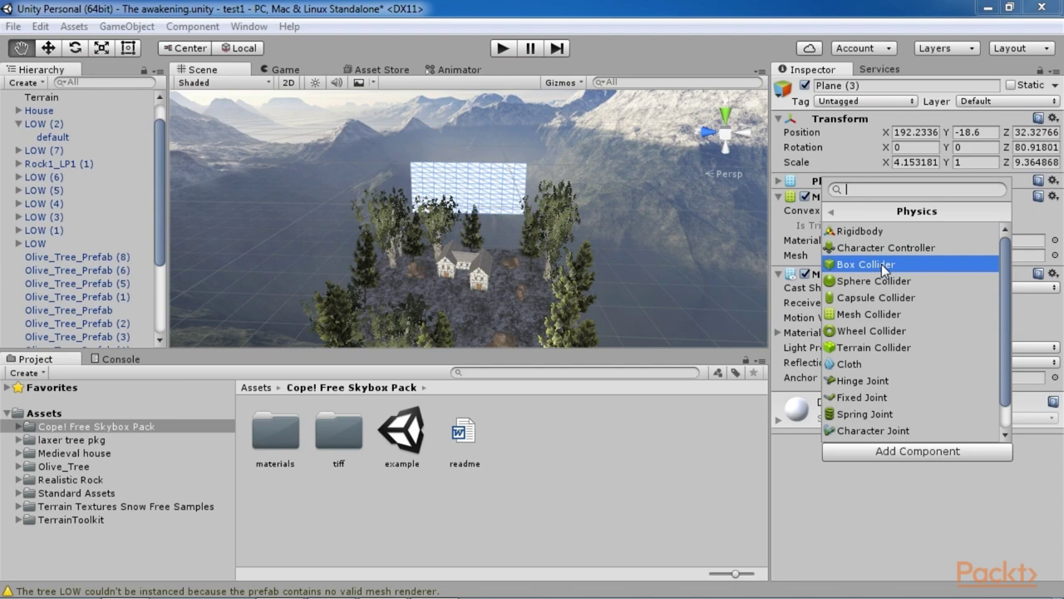
pyautogui.click(882, 264)
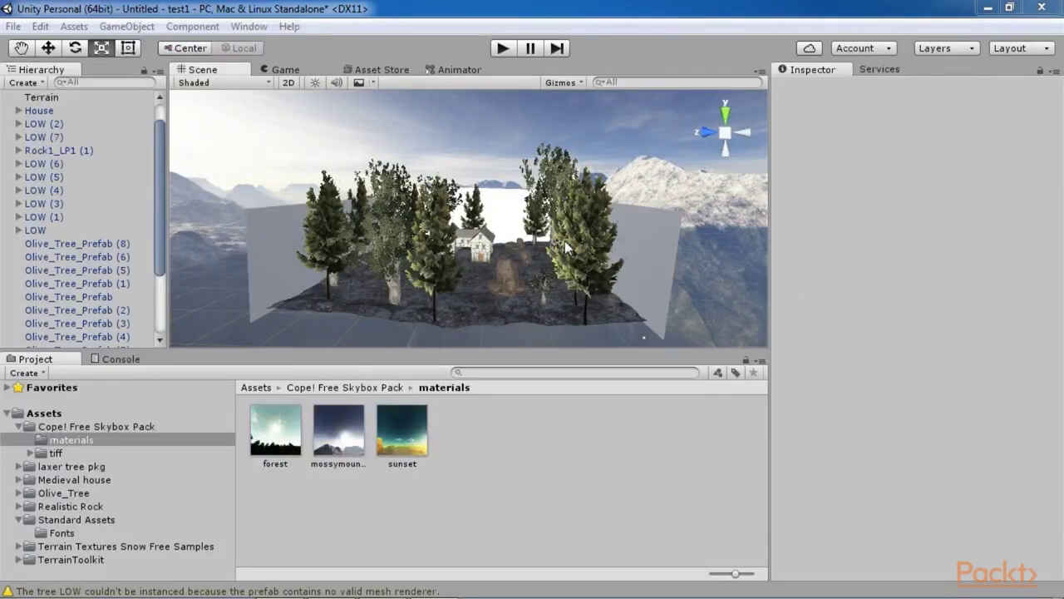
# Select the boundary planes at the two sides of the terrain in turn to inspect them.
pyautogui.click(492, 257)
pyautogui.click(293, 256)
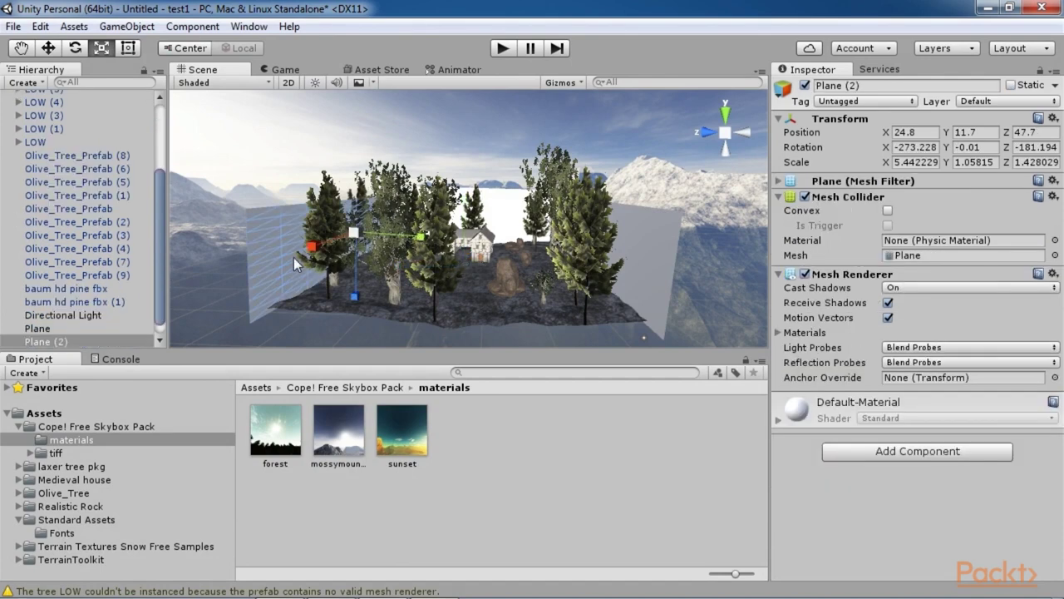
pyautogui.click(472, 218)
pyautogui.click(655, 256)
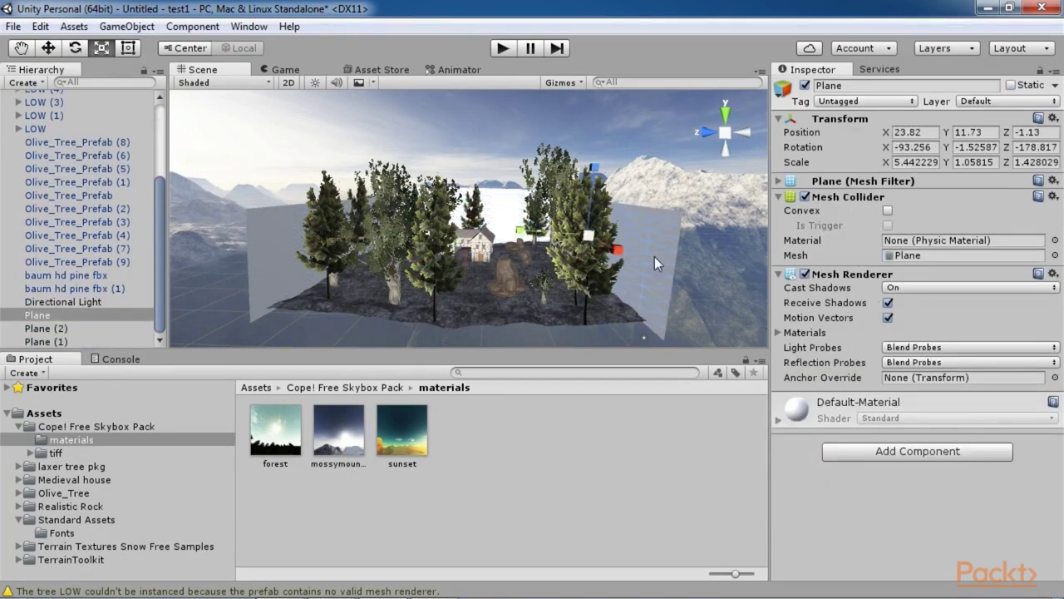
# Try the sunset skybox material on the scene and switch back to the mossy mountains skybox.
pyautogui.scroll(-5, 653, 256)
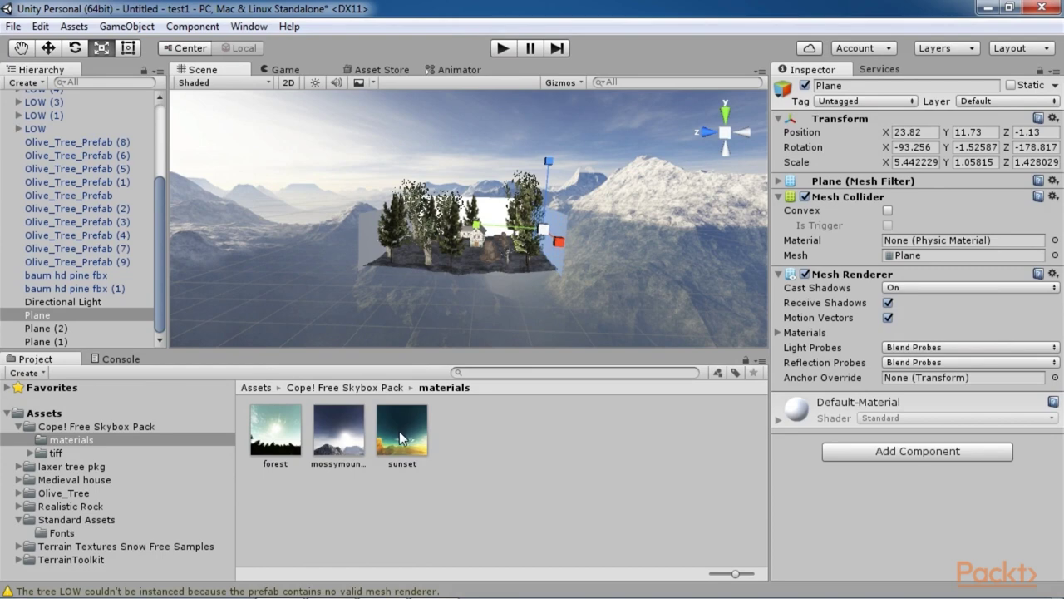
pyautogui.moveTo(399, 431); pyautogui.dragTo(646, 266)
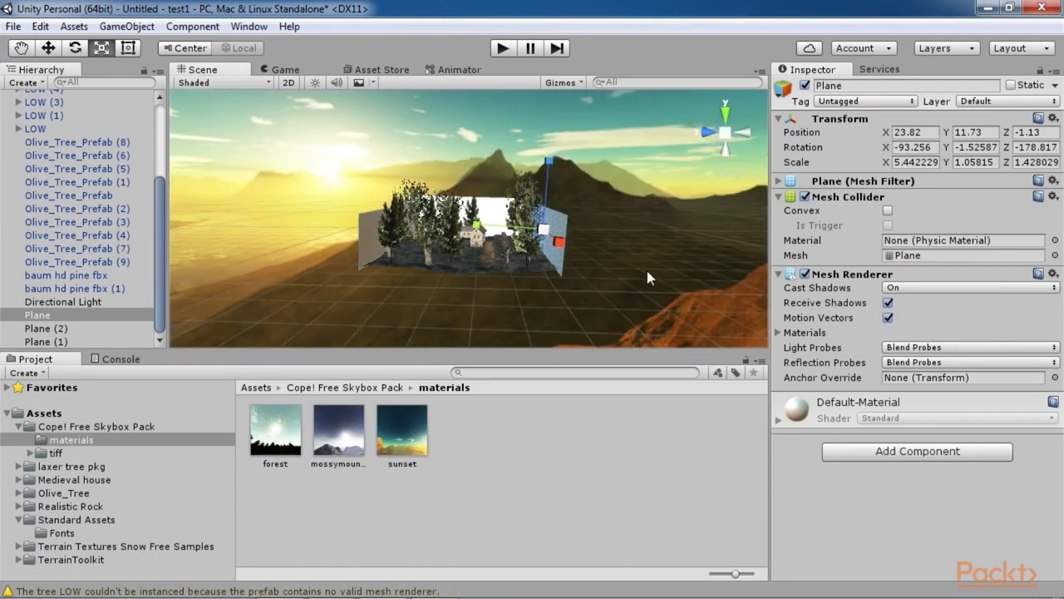
pyautogui.moveTo(338, 429); pyautogui.dragTo(316, 320)
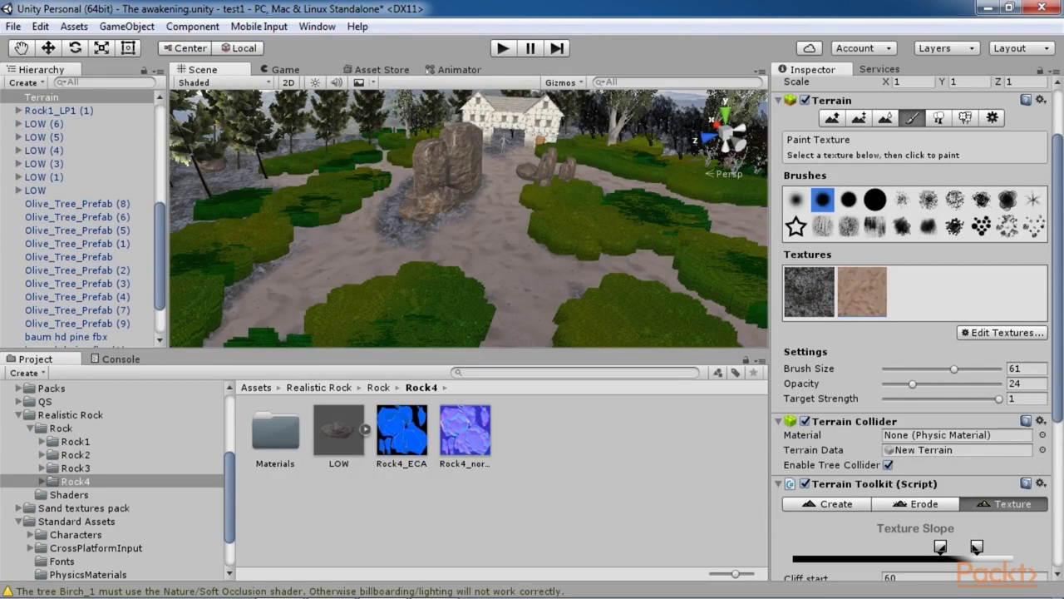
pyautogui.click(72, 27)
pyautogui.moveTo(116, 169)
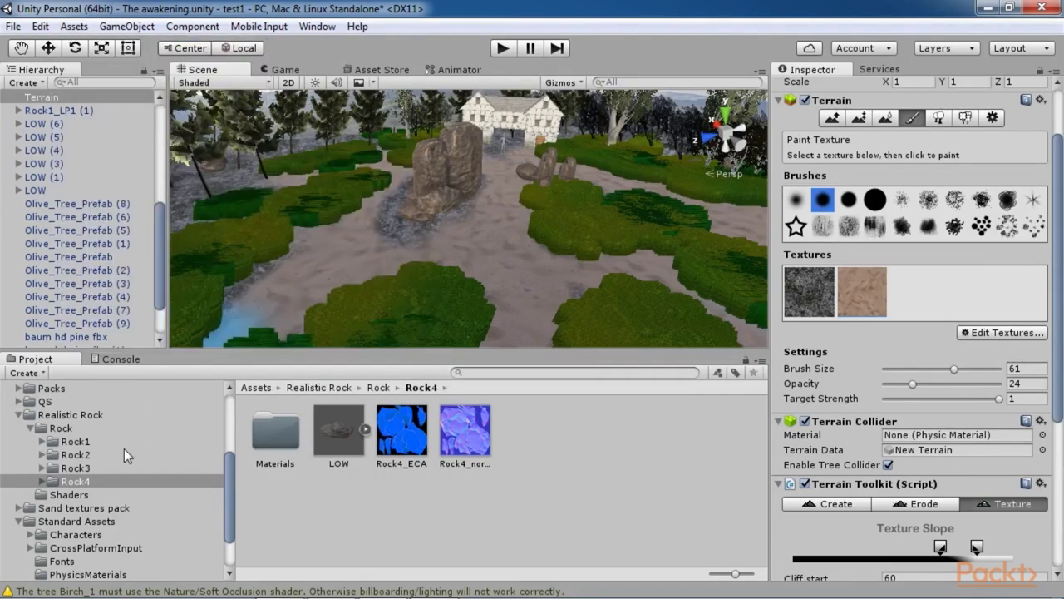
# Collapse the Realistic Rock folder and open the ThirdPersonCharacter folder inside the Characters folder of Standard Assets.
pyautogui.click(19, 414)
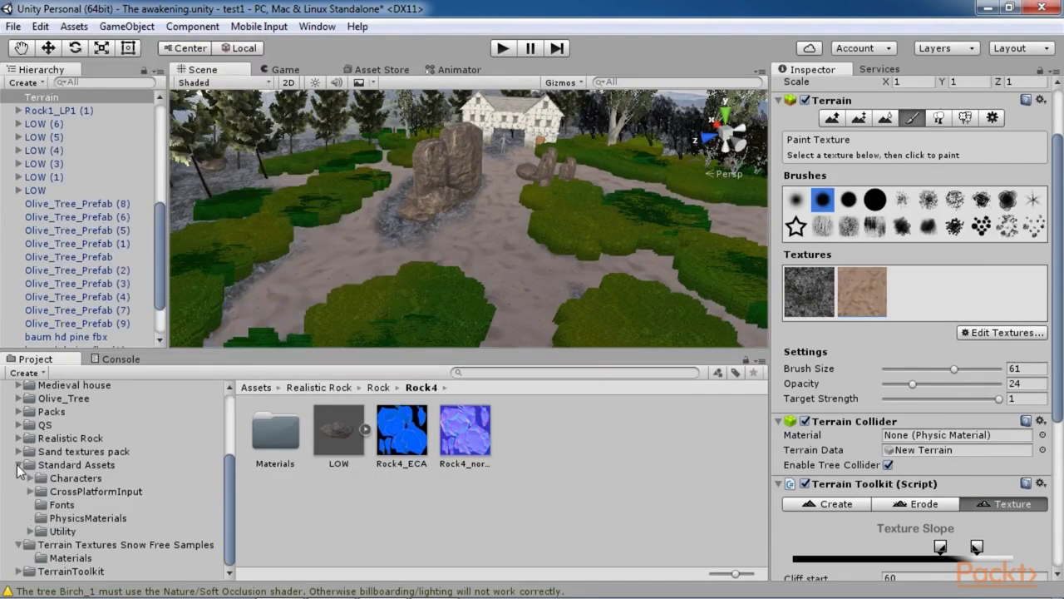
pyautogui.click(60, 481)
pyautogui.scroll(5, 50, 465)
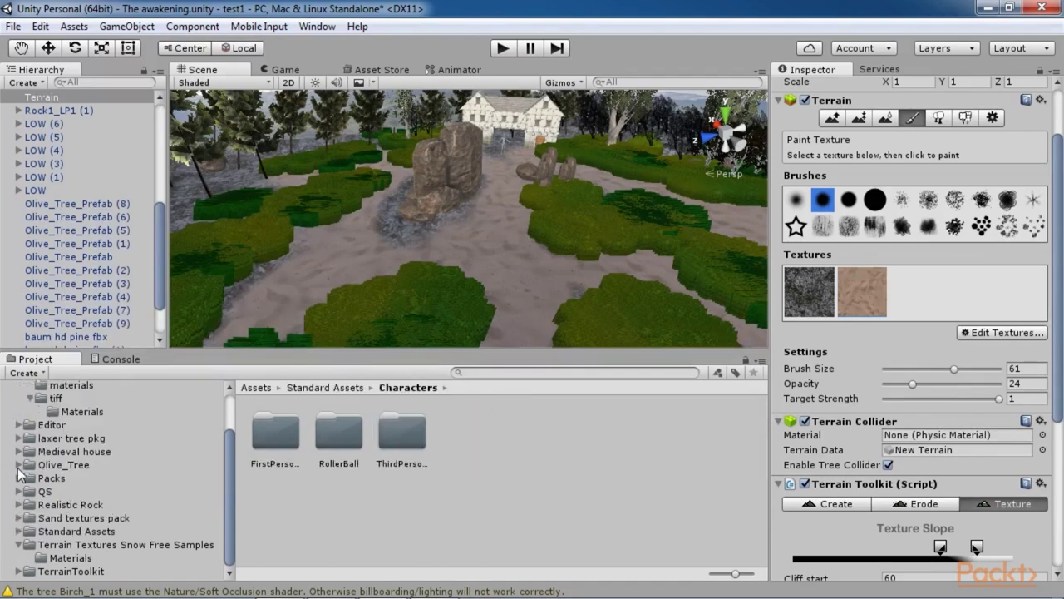
pyautogui.scroll(-3, 37, 439)
pyautogui.click(19, 531)
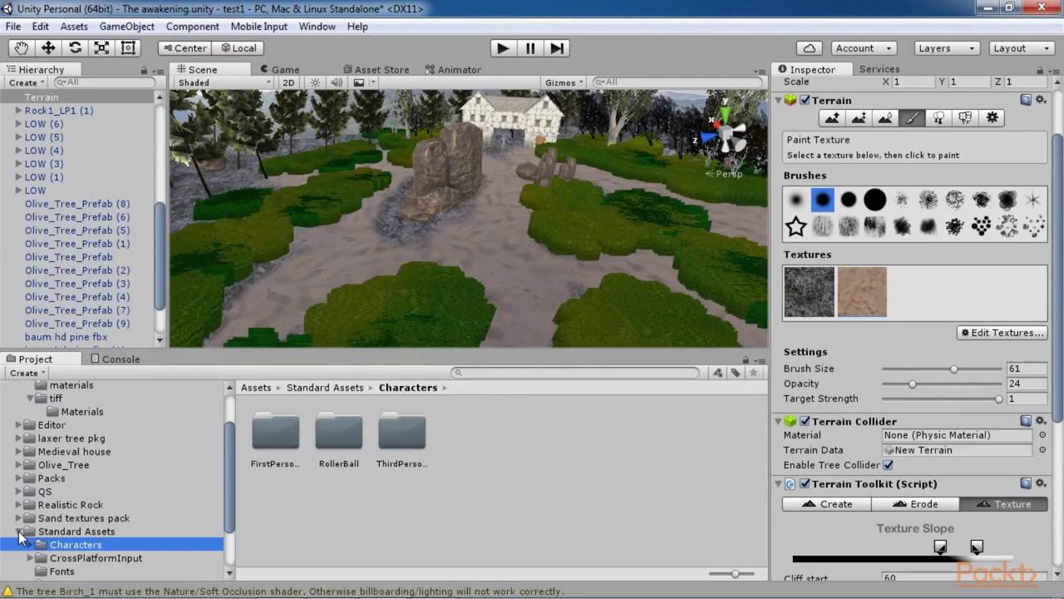
pyautogui.scroll(-3, 84, 552)
pyautogui.click(79, 499)
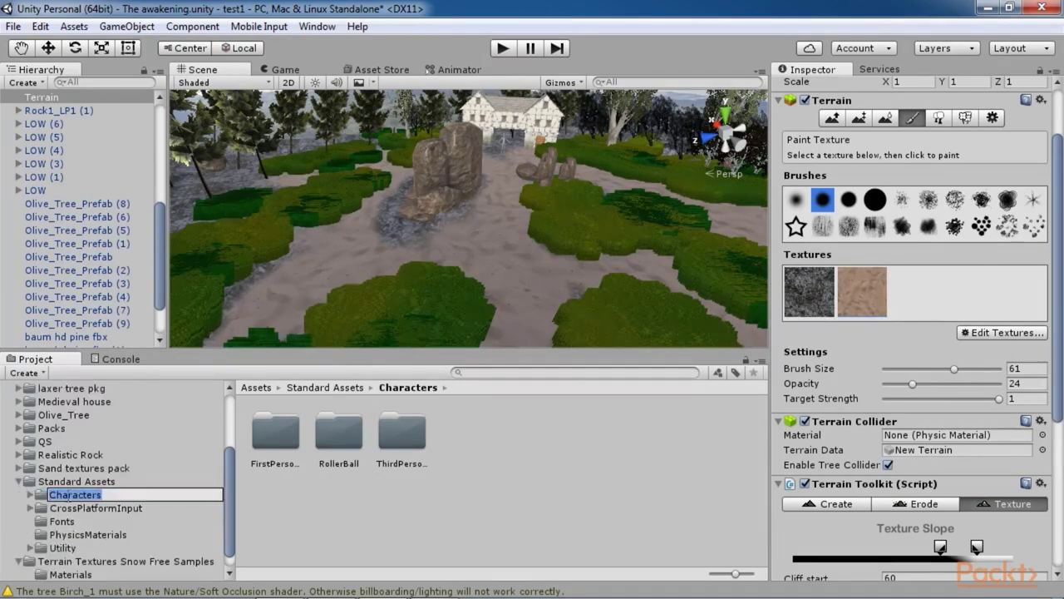
pyautogui.press('Return')
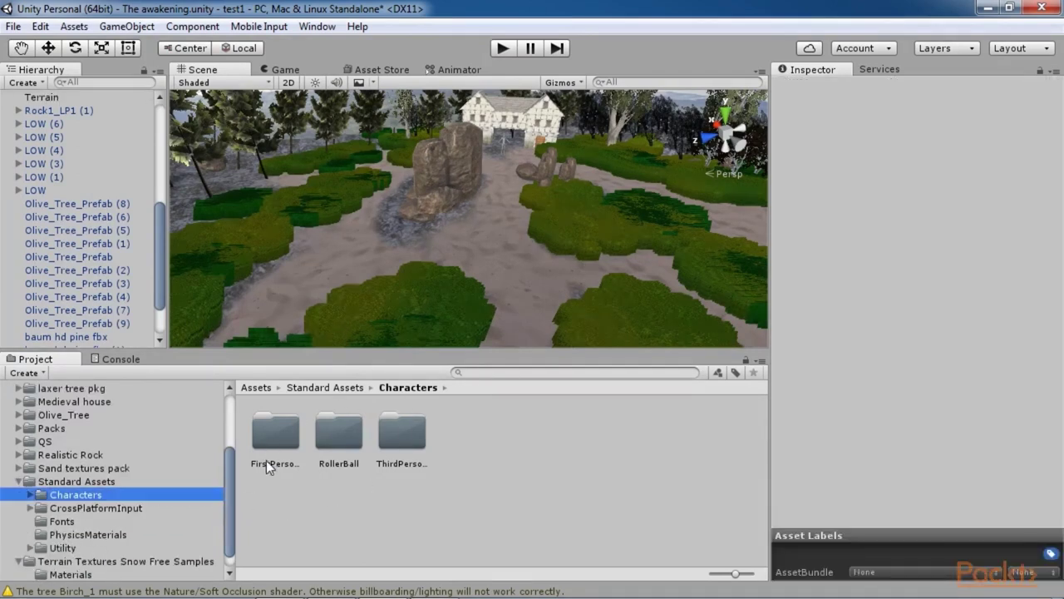
pyautogui.click(406, 435)
pyautogui.doubleClick(406, 435)
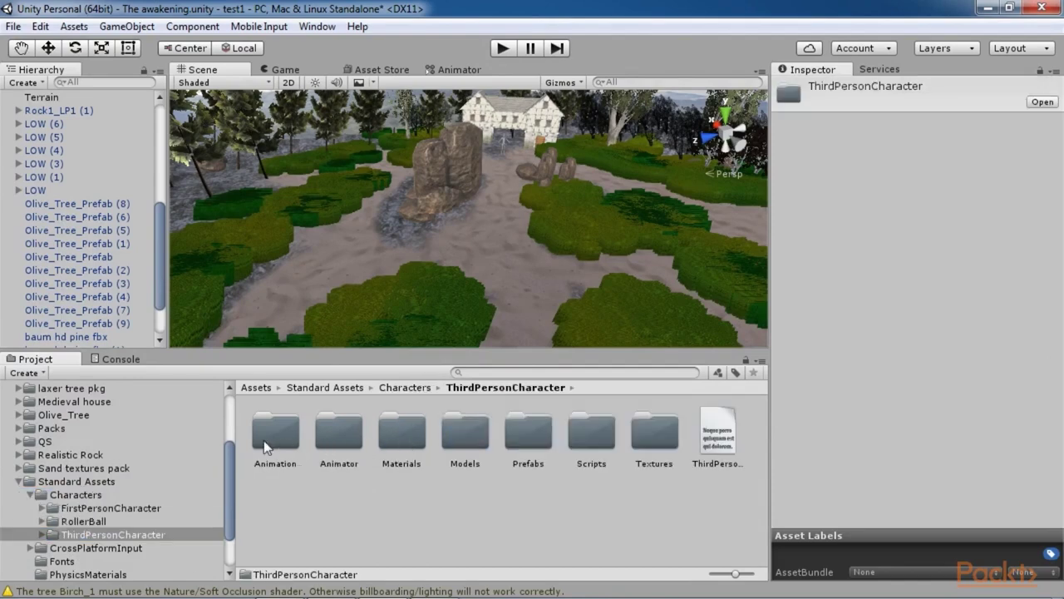
# Open the character's Prefabs folder and place the ThirdPersonController prefab on the sandy path near the tall rocks.
pyautogui.doubleClick(531, 443)
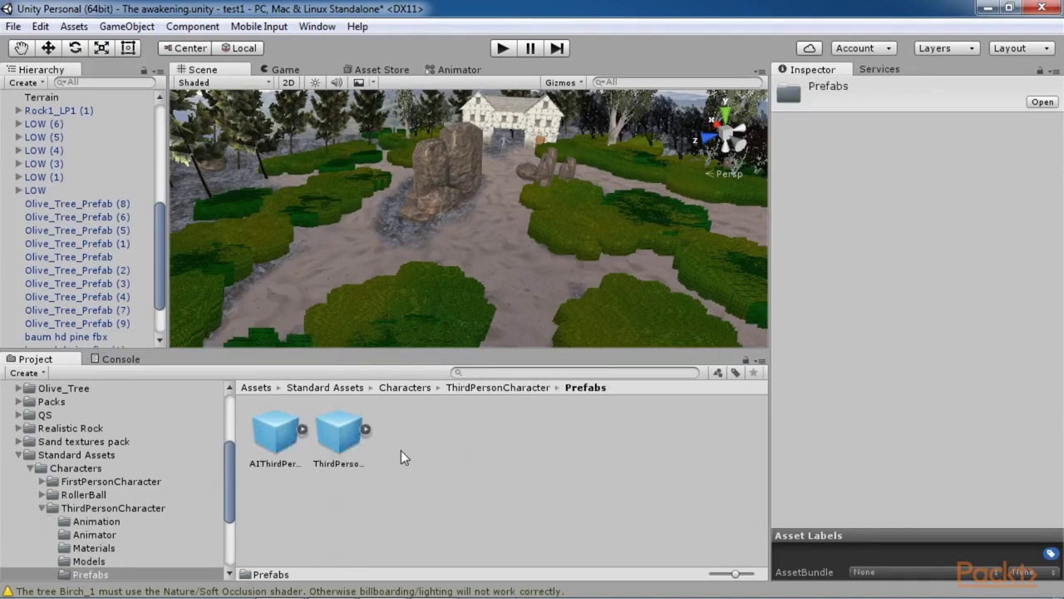
pyautogui.click(343, 438)
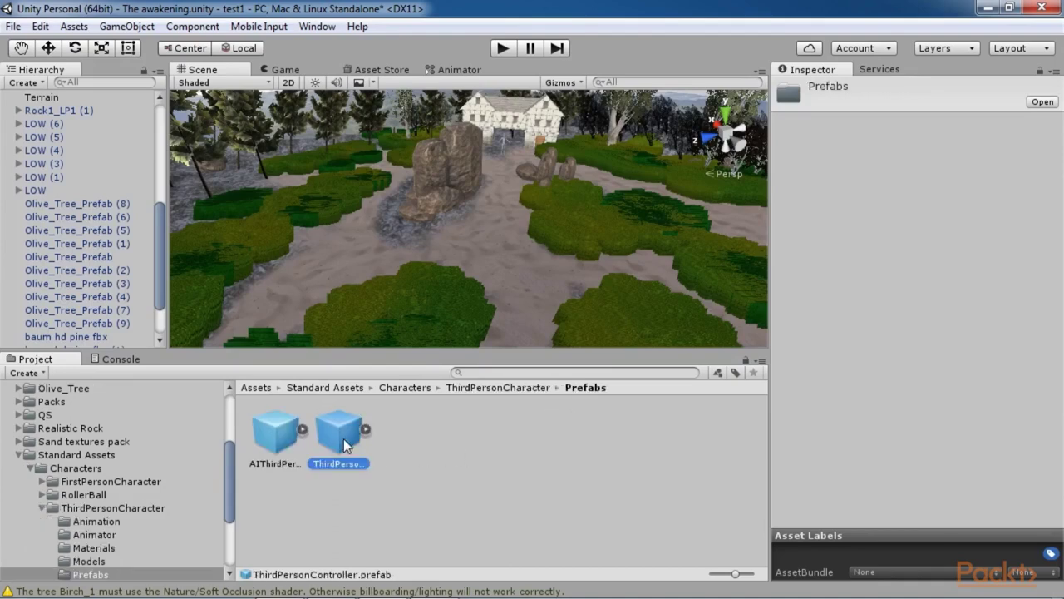
pyautogui.moveTo(344, 438); pyautogui.dragTo(403, 307)
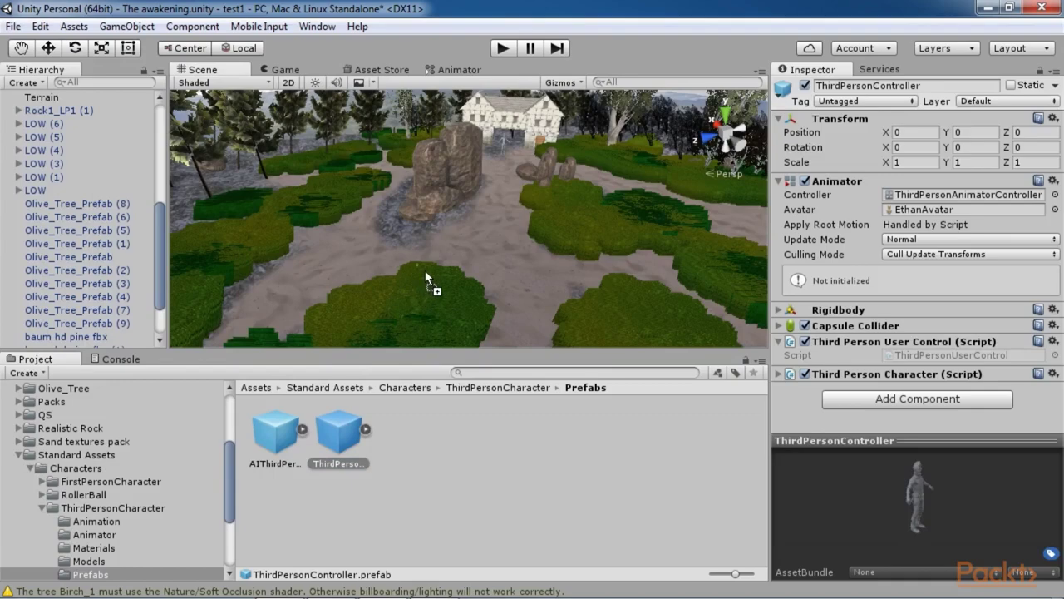
pyautogui.moveTo(439, 252); pyautogui.dragTo(439, 253)
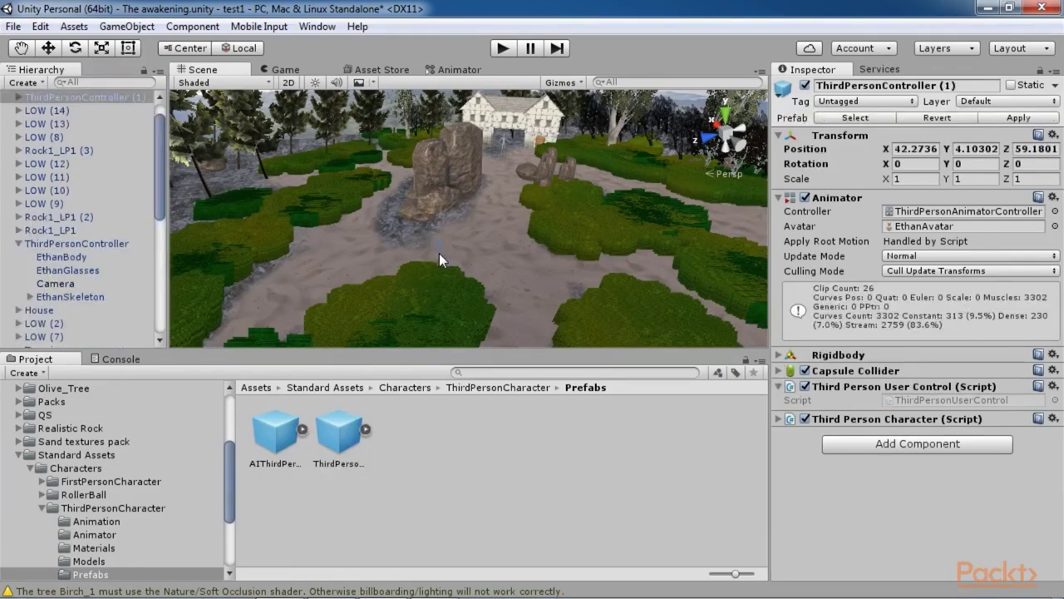
# Scale the existing ThirdPersonController in front of the house to about 3.36 in X, 3.97 in Y and 3.01 in Z.
pyautogui.press('f')
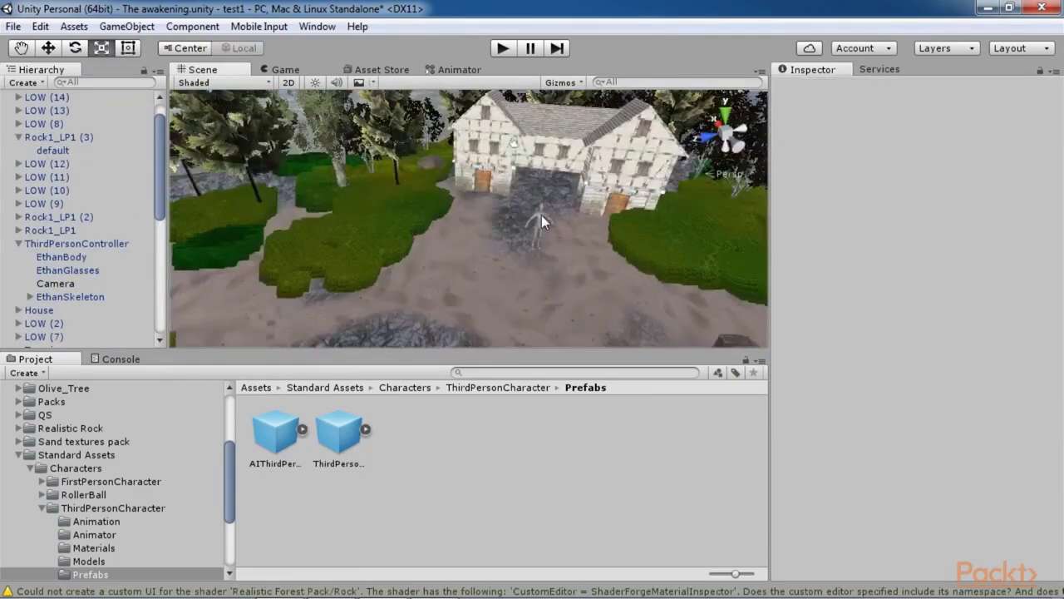
pyautogui.click(541, 215)
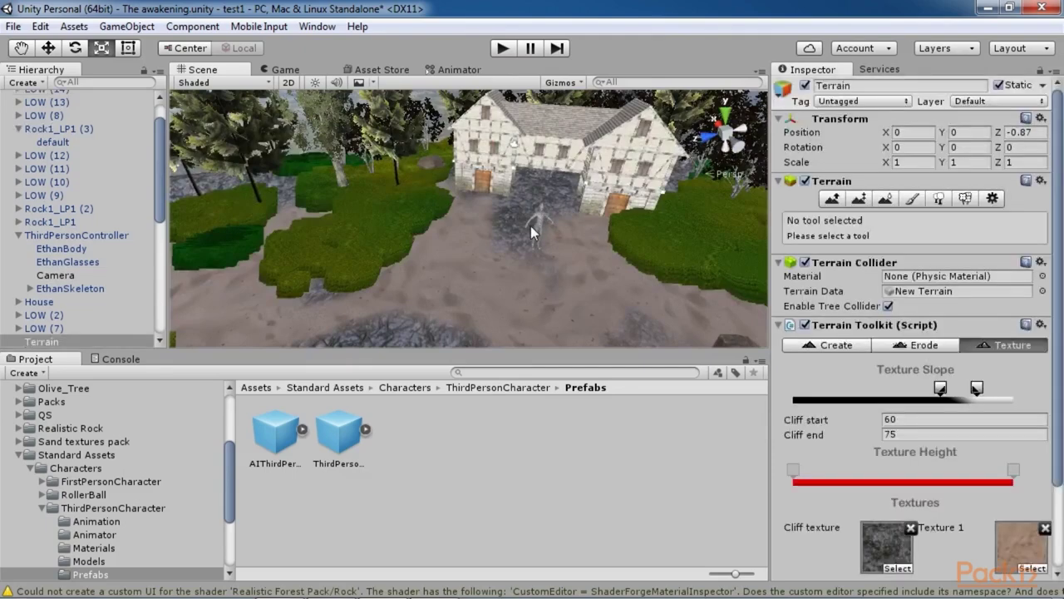
pyautogui.click(539, 225)
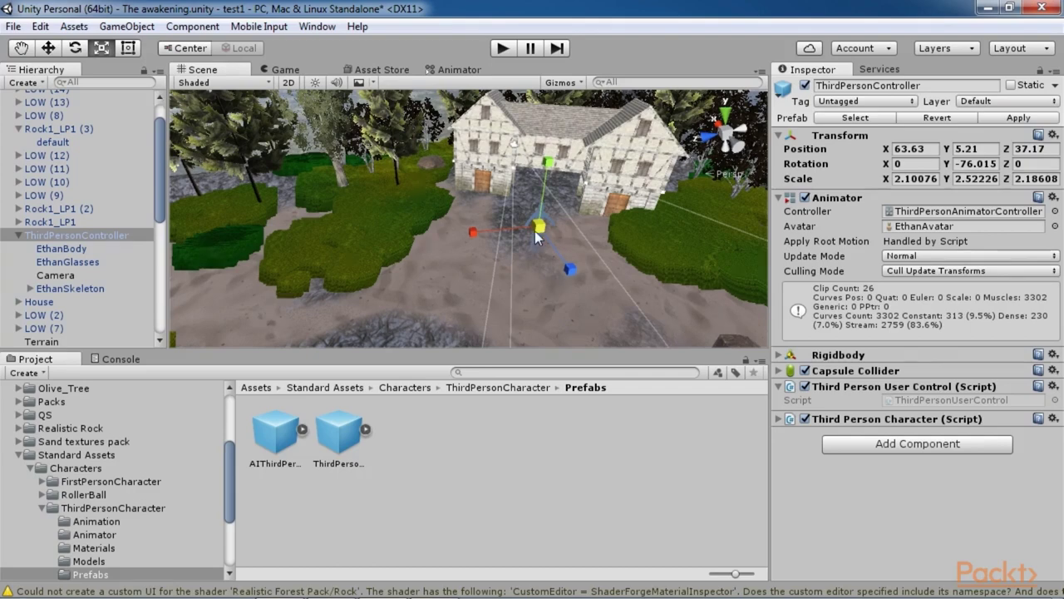
pyautogui.moveTo(543, 190); pyautogui.dragTo(535, 193)
pyautogui.moveTo(500, 234); pyautogui.dragTo(474, 234)
pyautogui.moveTo(565, 266); pyautogui.dragTo(550, 263)
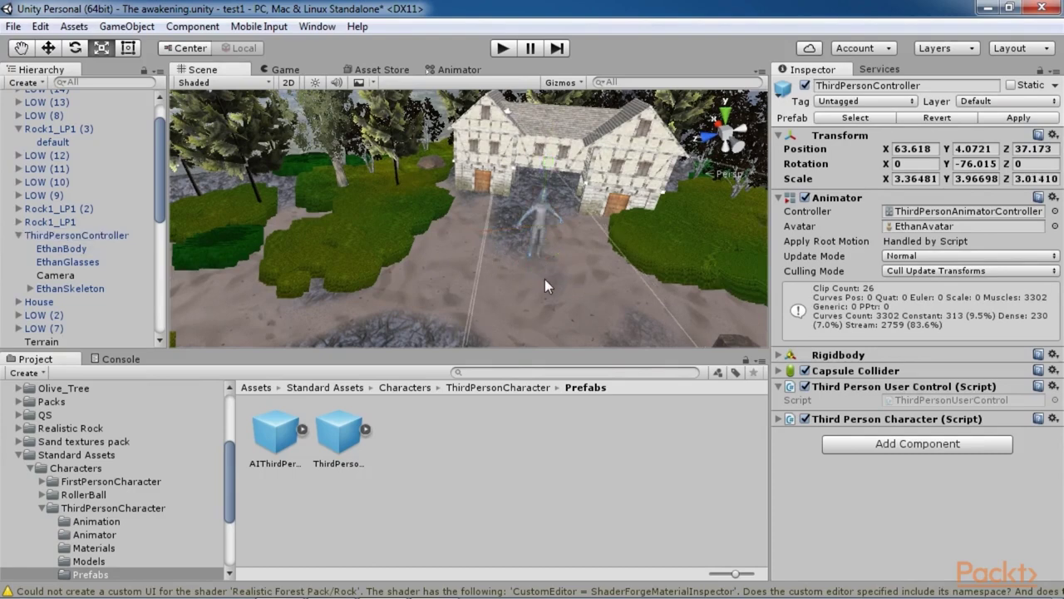
# Adjust the vertical position of the character in front of the house with the Move tool.
pyautogui.click(545, 279)
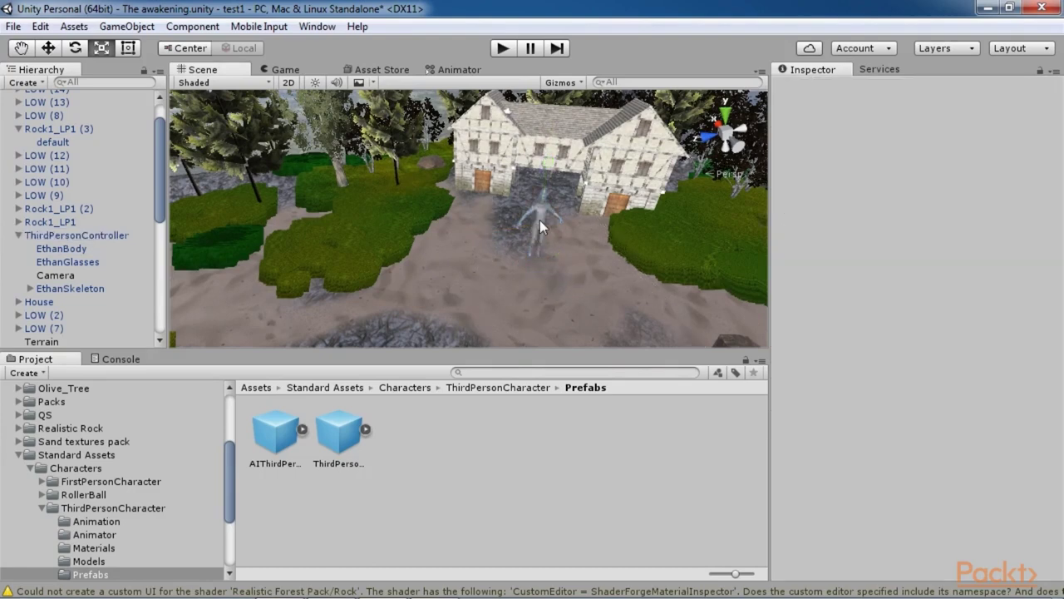
pyautogui.click(540, 225)
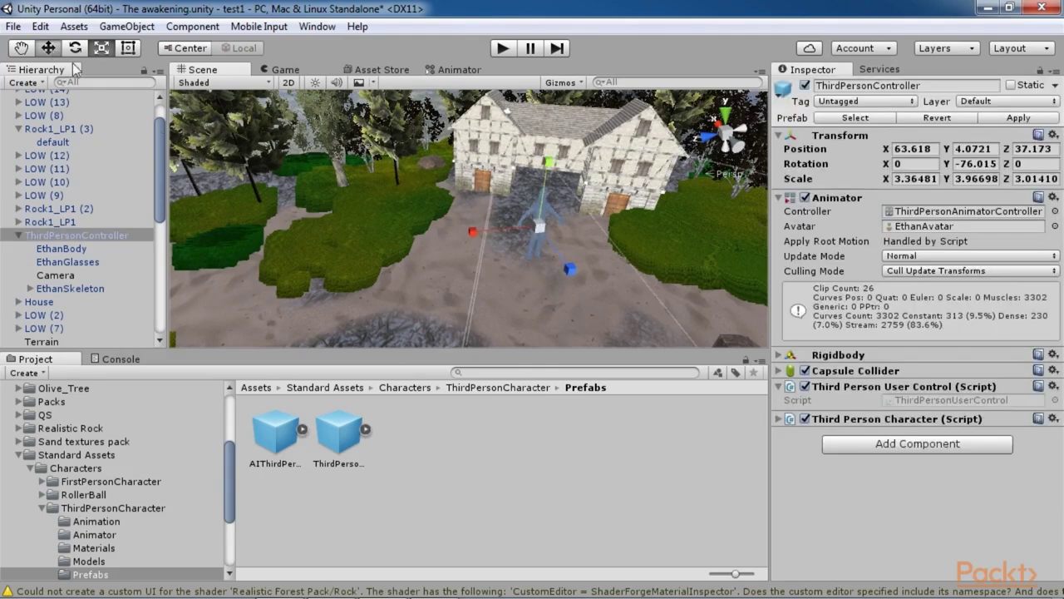
pyautogui.click(48, 47)
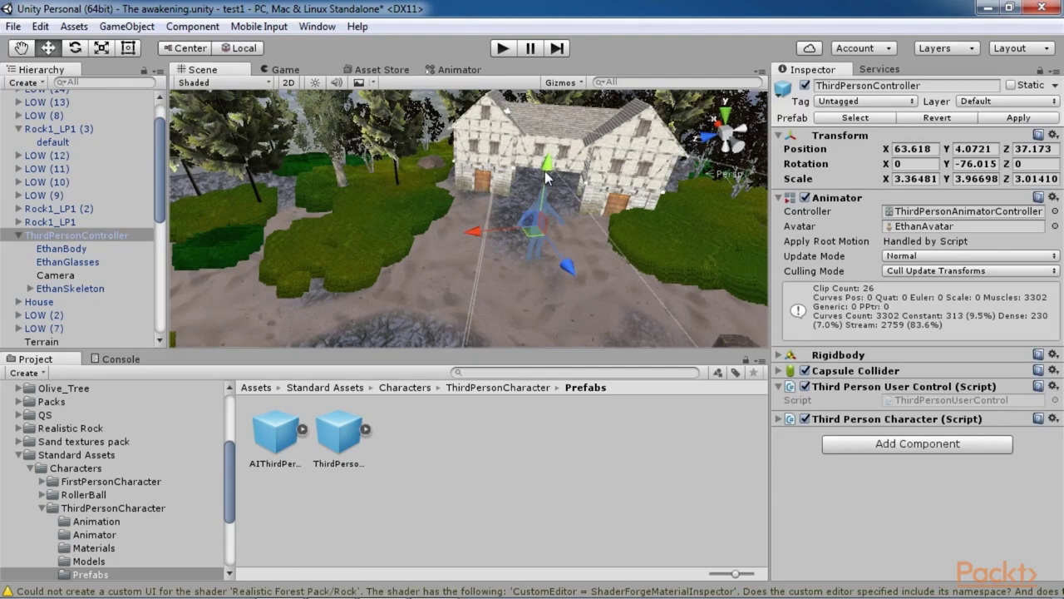
pyautogui.moveTo(544, 170)
pyautogui.mouseDown()
pyautogui.moveTo(549, 160)
pyautogui.moveTo(548, 171)
pyautogui.mouseUp()
pyautogui.click(575, 253)
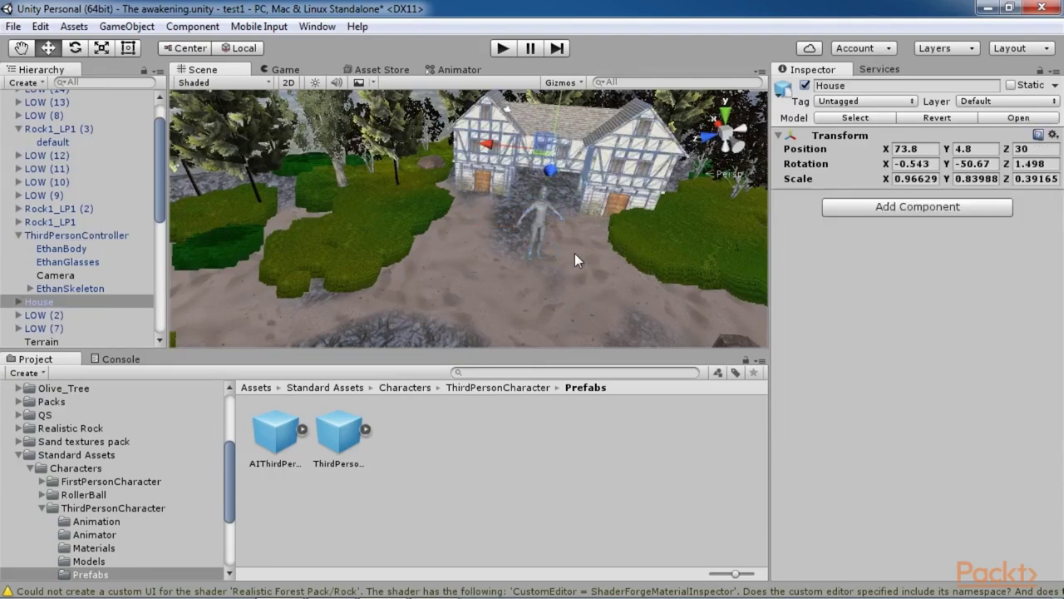
# Focus on the ThirdPersonController and expand its Capsule Collider and Rigidbody components to examine their settings.
pyautogui.press('f')
pyautogui.scroll(-1, 125, 208)
pyautogui.doubleClick(91, 185)
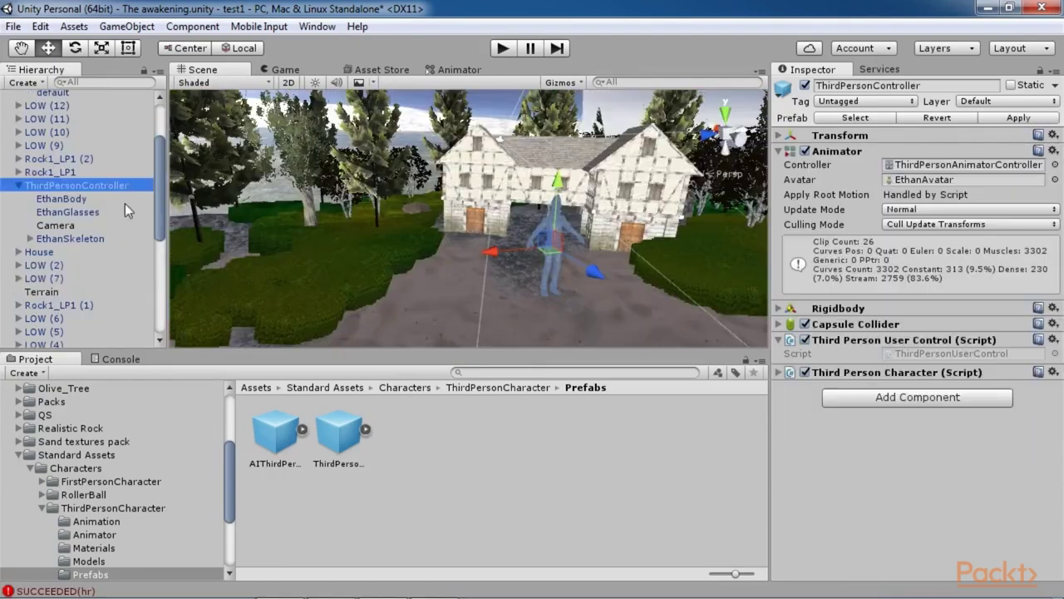
pyautogui.click(777, 325)
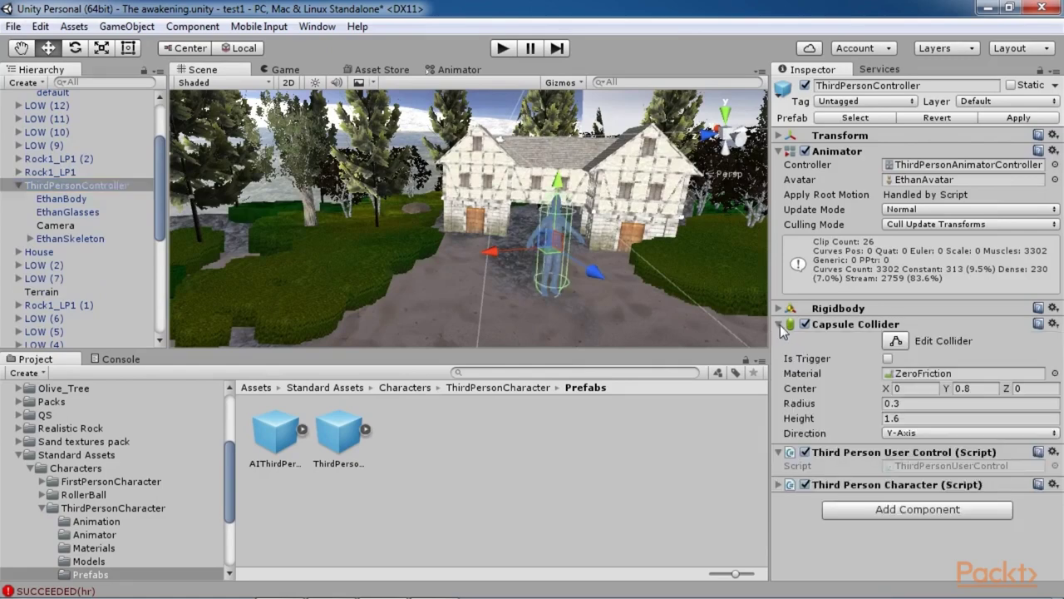
pyautogui.click(779, 308)
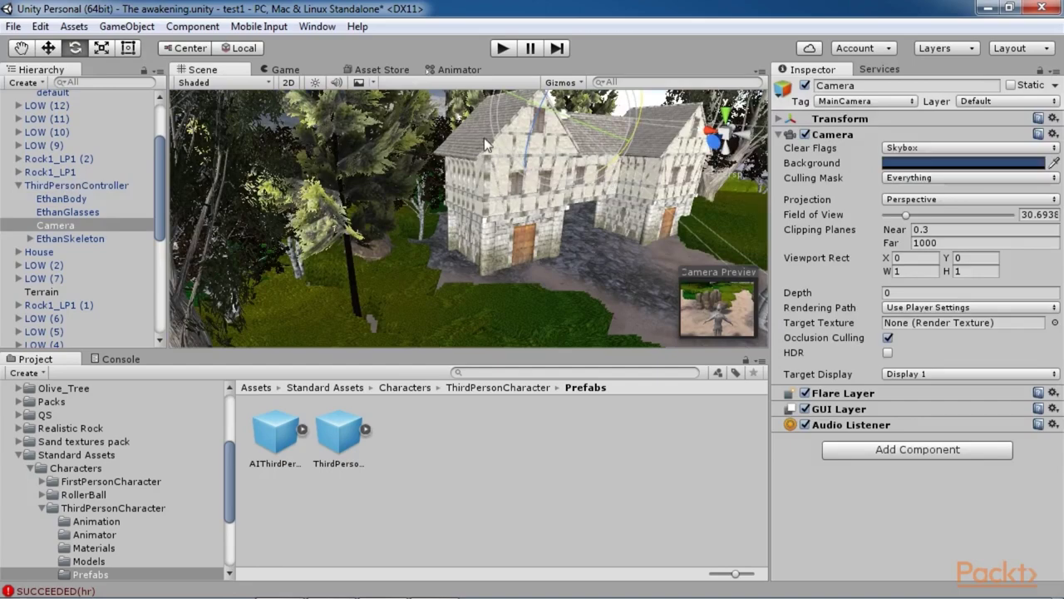
# Play-test the scene by walking the character past the rocks and across the grass and sand, and stop the game.
pyautogui.click(501, 49)
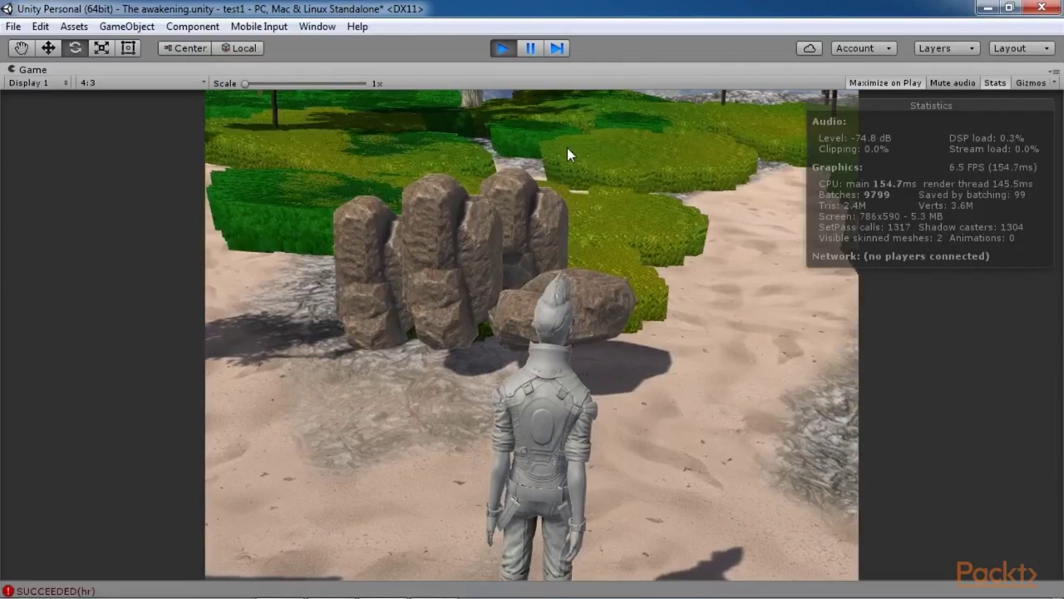
pyautogui.press('w')
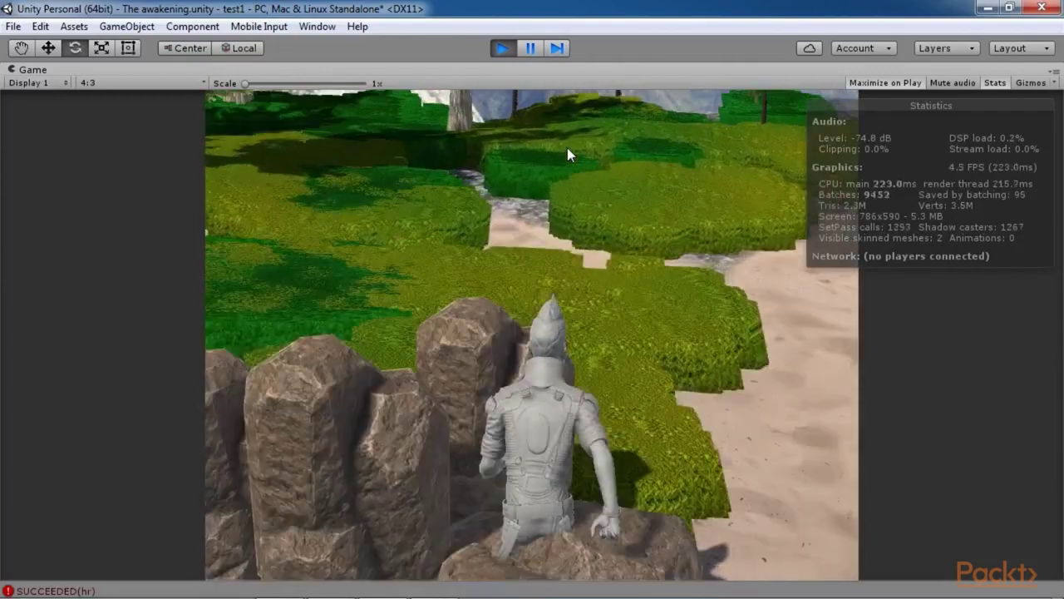
pyautogui.press('w')
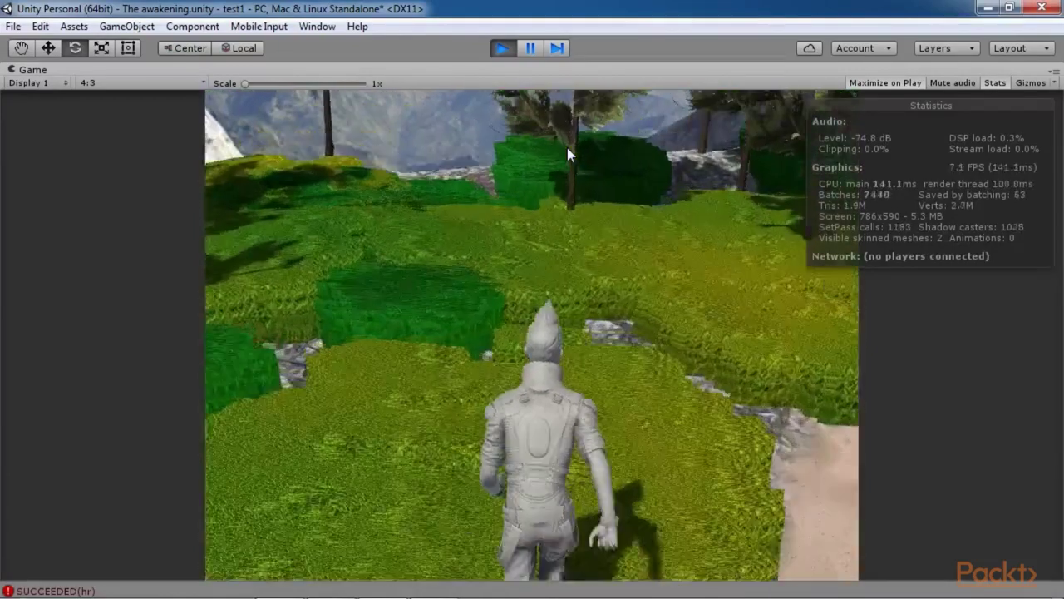
pyautogui.press('w')
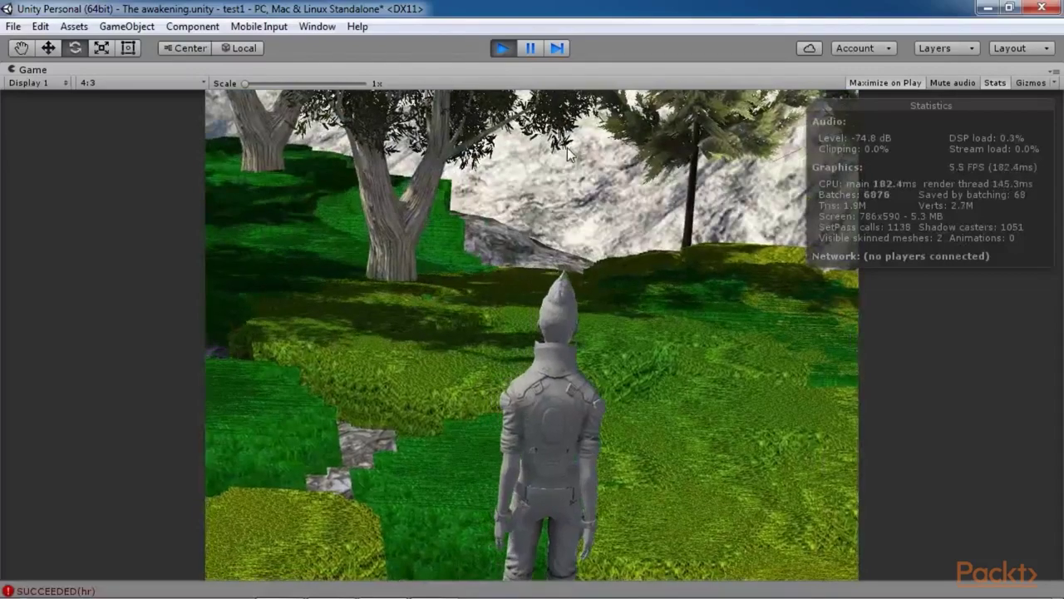
pyautogui.press('w')
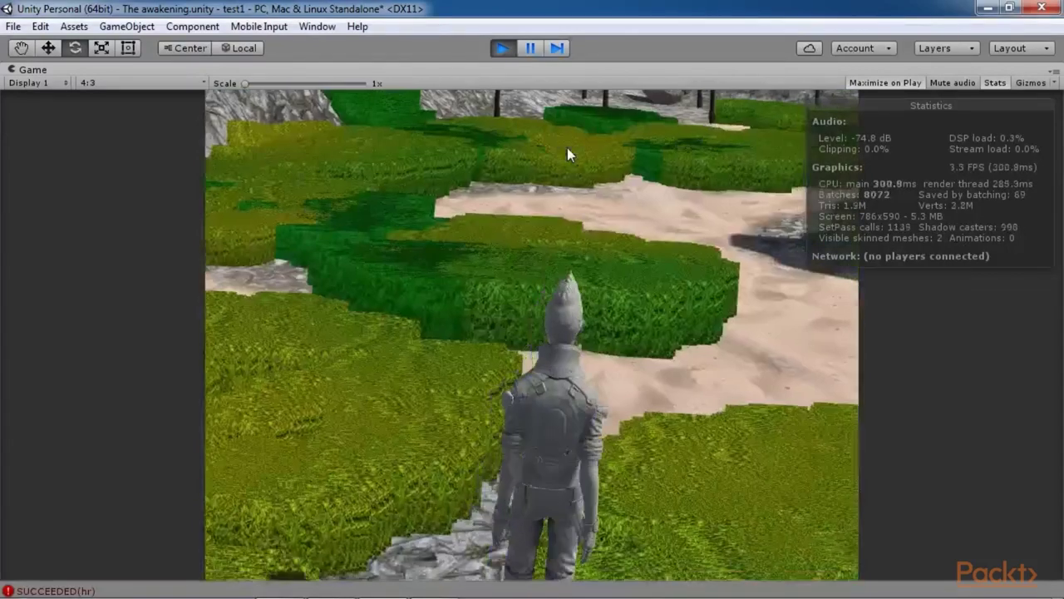
pyautogui.press('w')
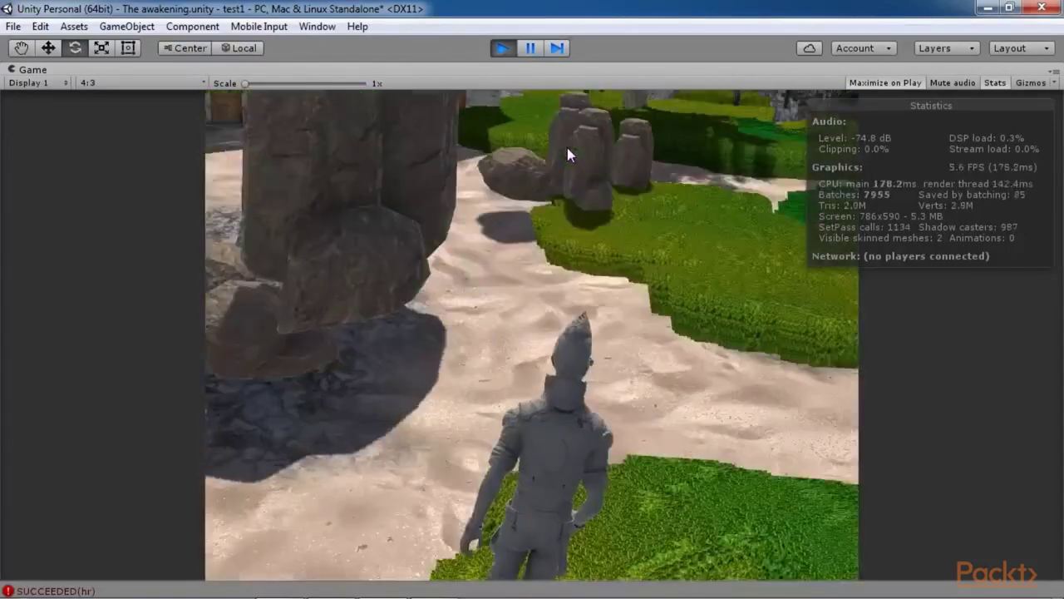
pyautogui.press('w')
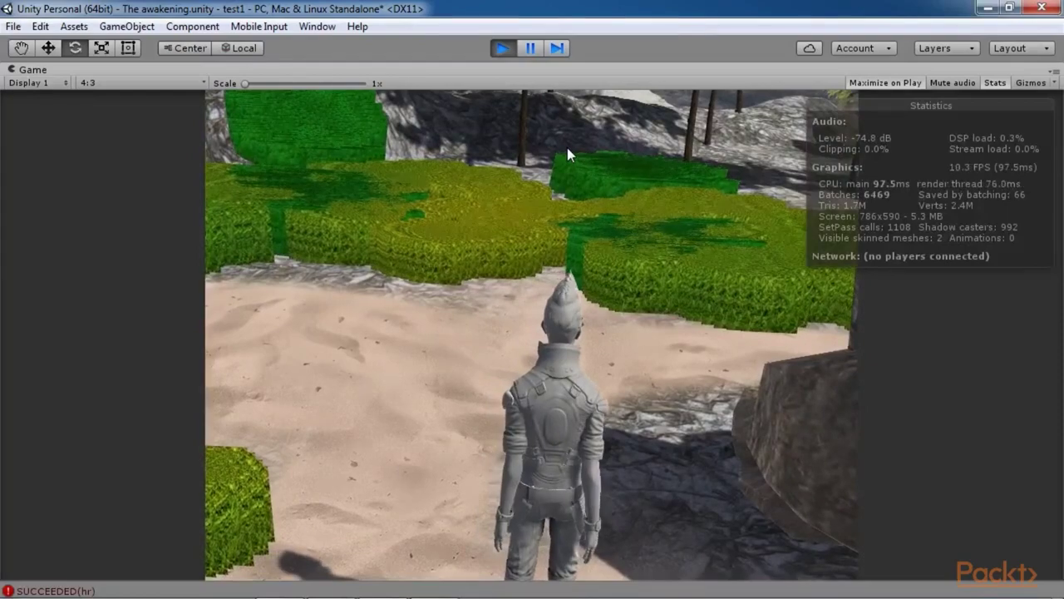
pyautogui.press('d')
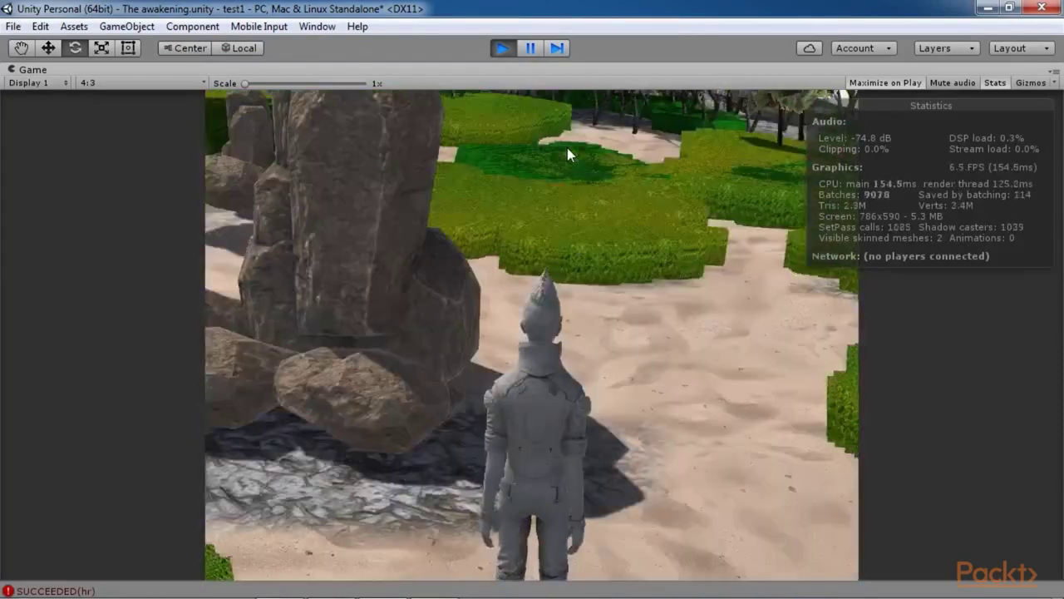
pyautogui.click(502, 53)
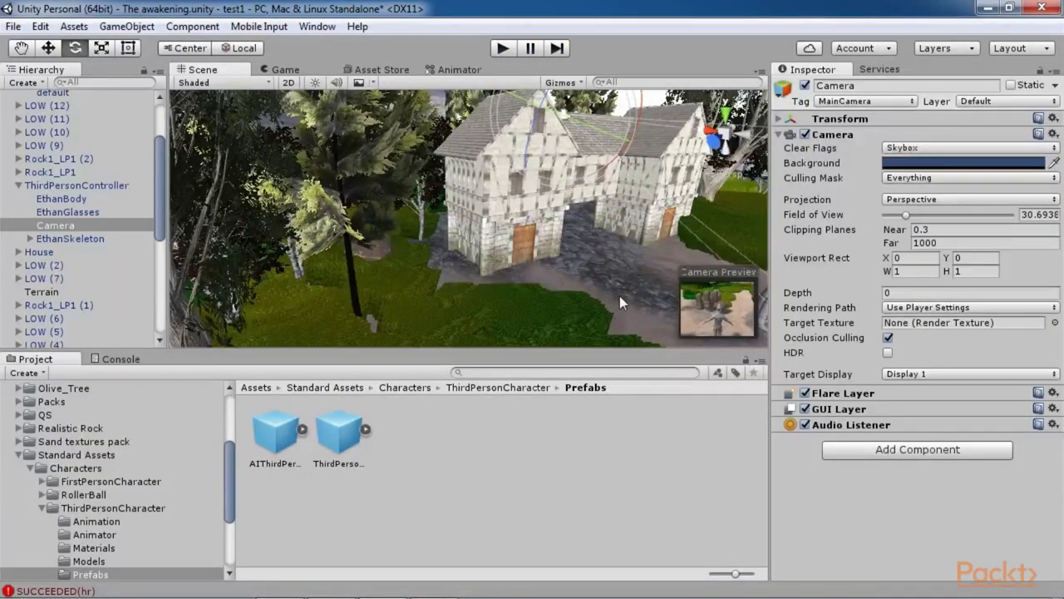
# In the New Unity Project 4 editor window, create a new scene and save it as Mainmenu in Assets, replacing the existing file.
pyautogui.moveTo(503, 596)
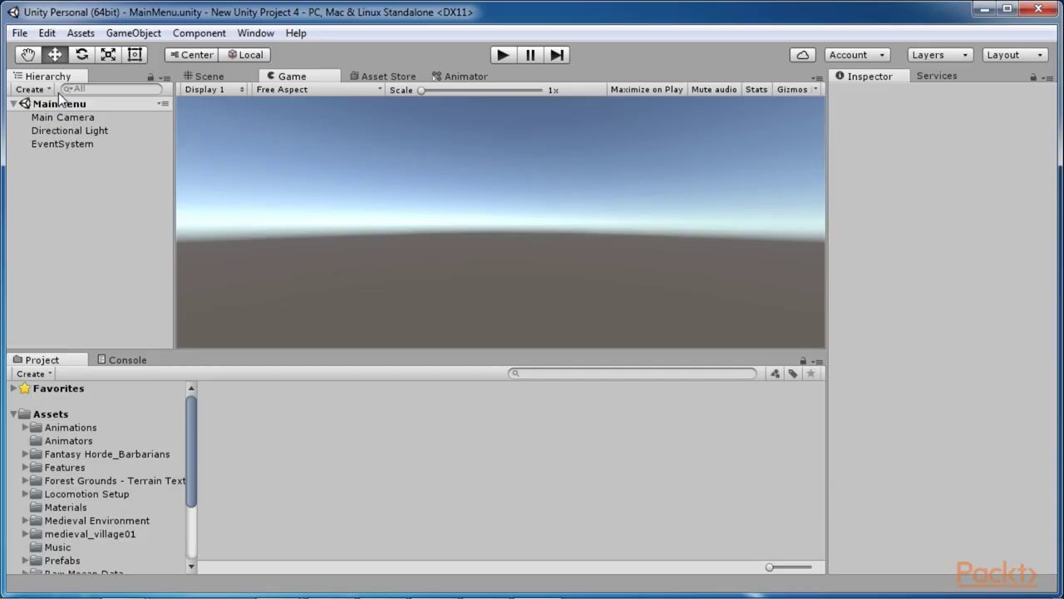
pyautogui.click(21, 35)
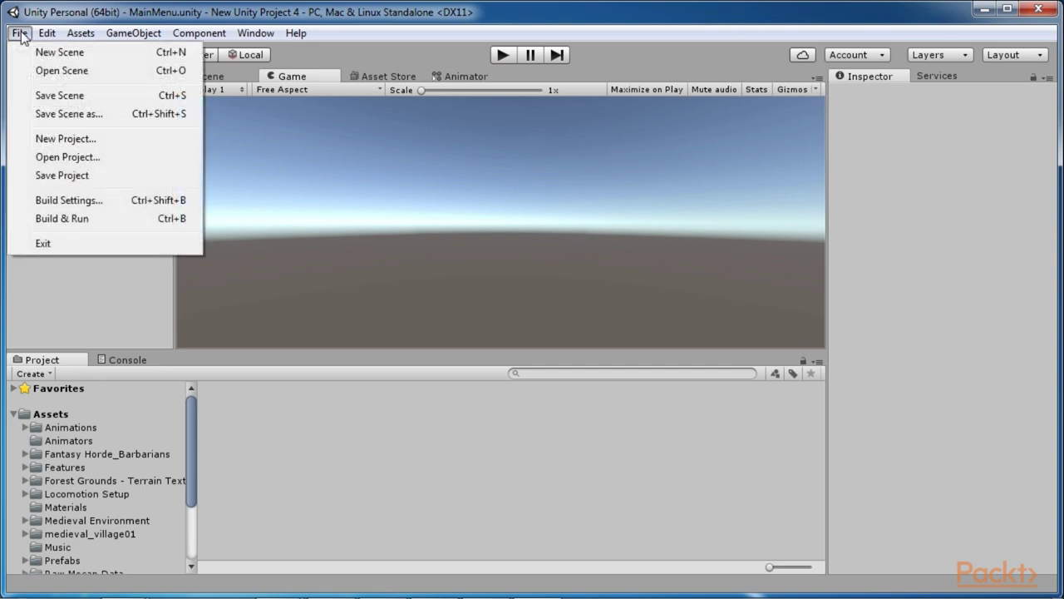
pyautogui.click(33, 53)
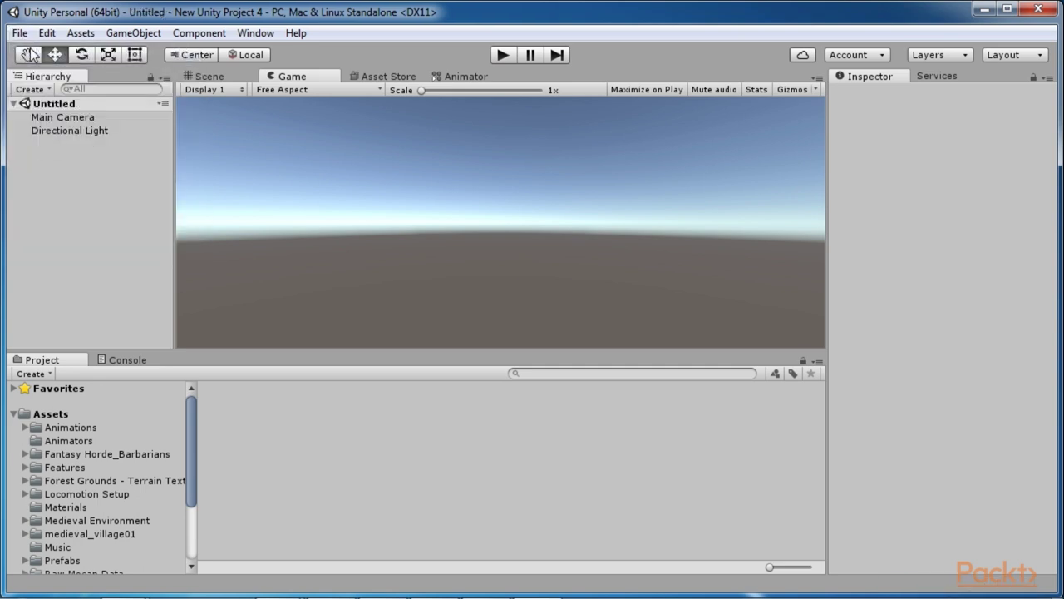
pyautogui.click(19, 34)
pyautogui.click(64, 114)
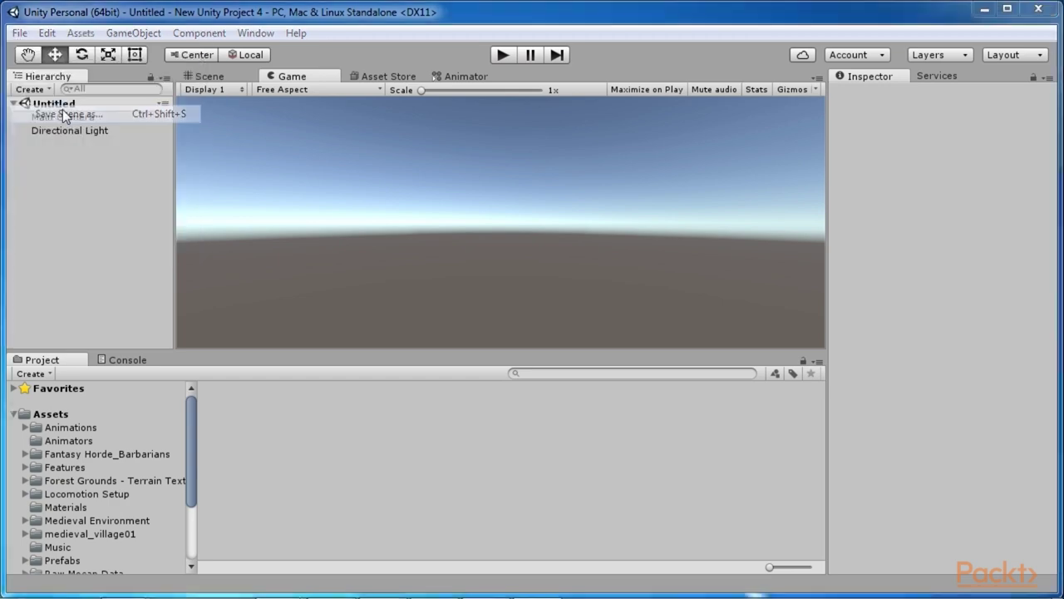
pyautogui.click(208, 355)
pyautogui.write('Mainmenu')
pyautogui.press('Return')
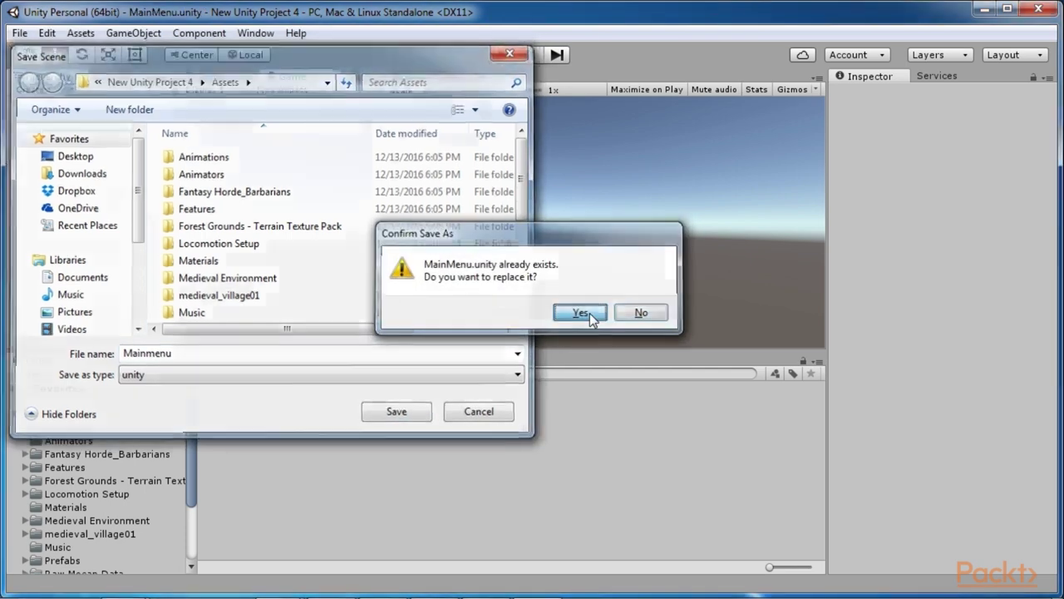
pyautogui.click(587, 313)
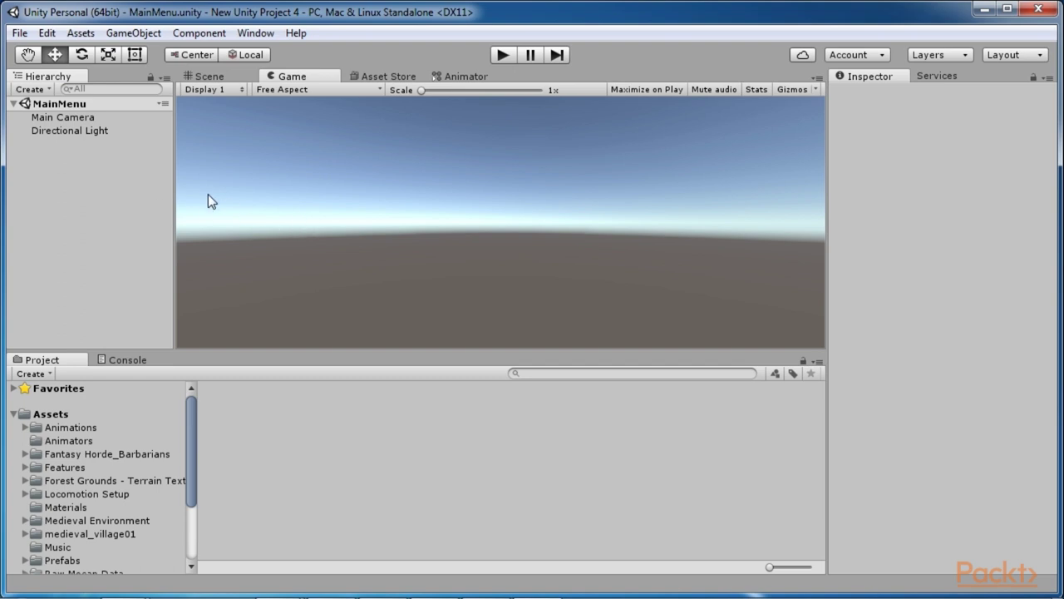
# Add a UI Panel to the main menu scene.
pyautogui.rightClick(99, 177)
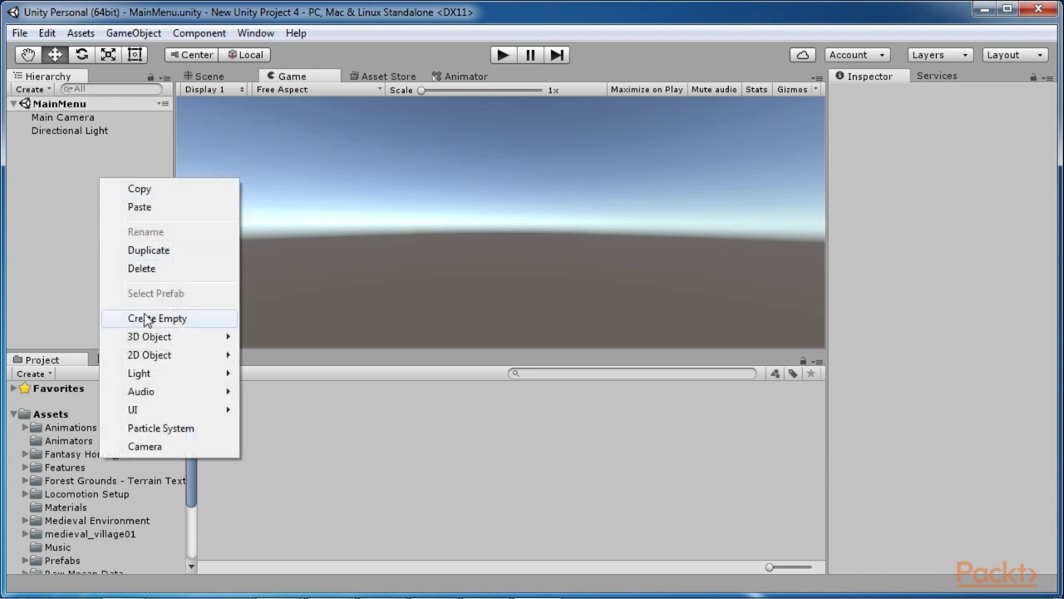
pyautogui.moveTo(166, 407)
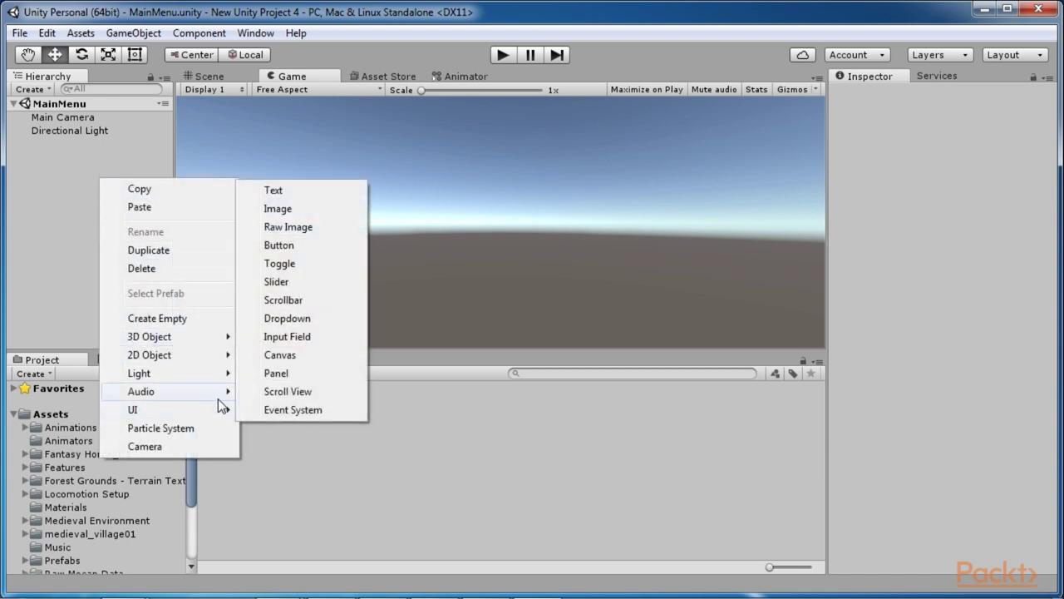
pyautogui.click(271, 375)
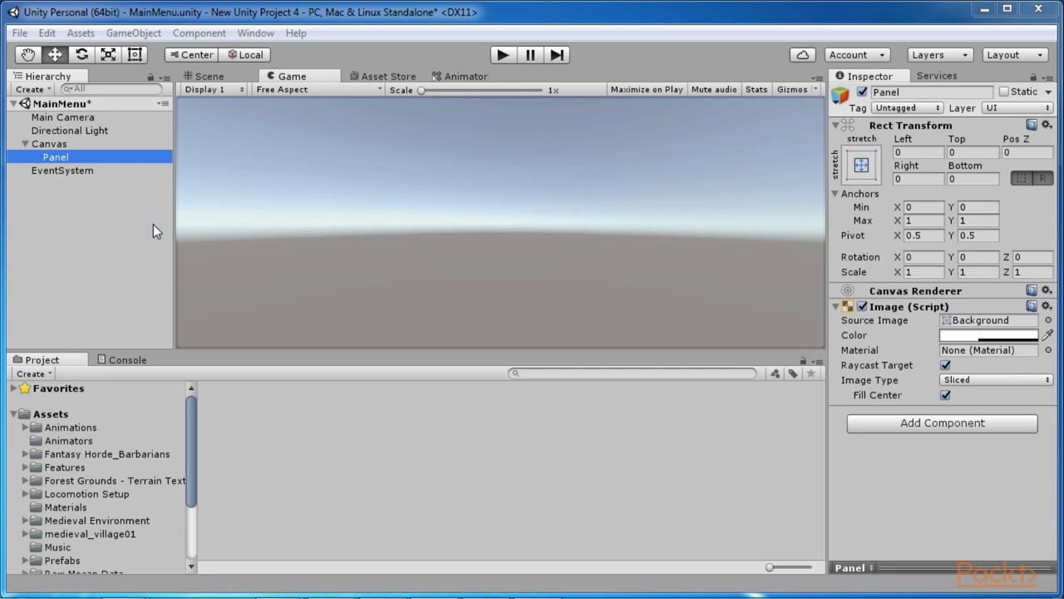
# Keep the Canvas render mode at Screen Space - Overlay and set its UI Scale Mode to Scale With Screen Size.
pyautogui.click(59, 144)
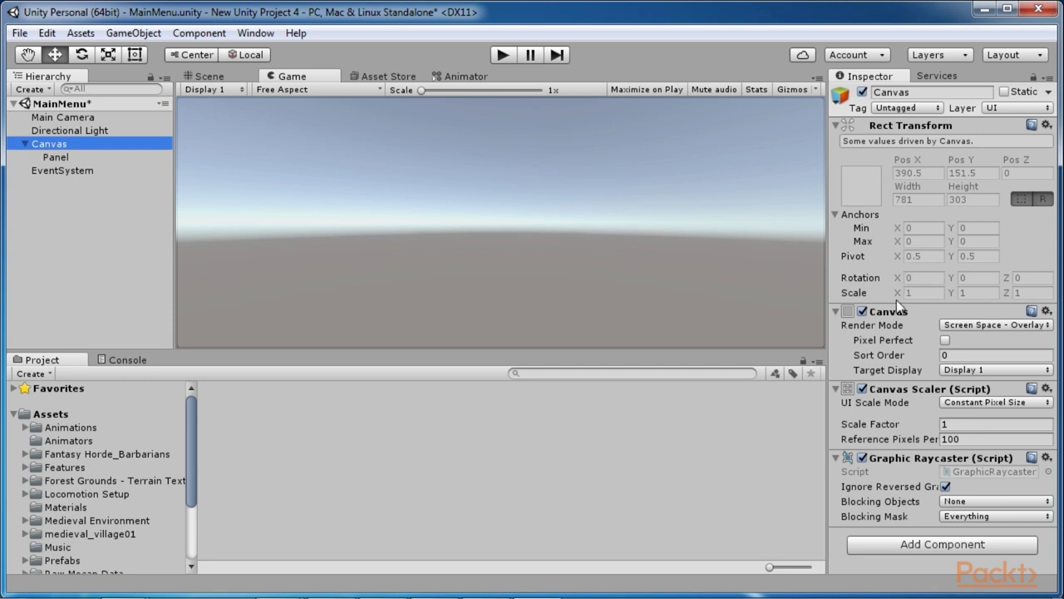
pyautogui.click(973, 325)
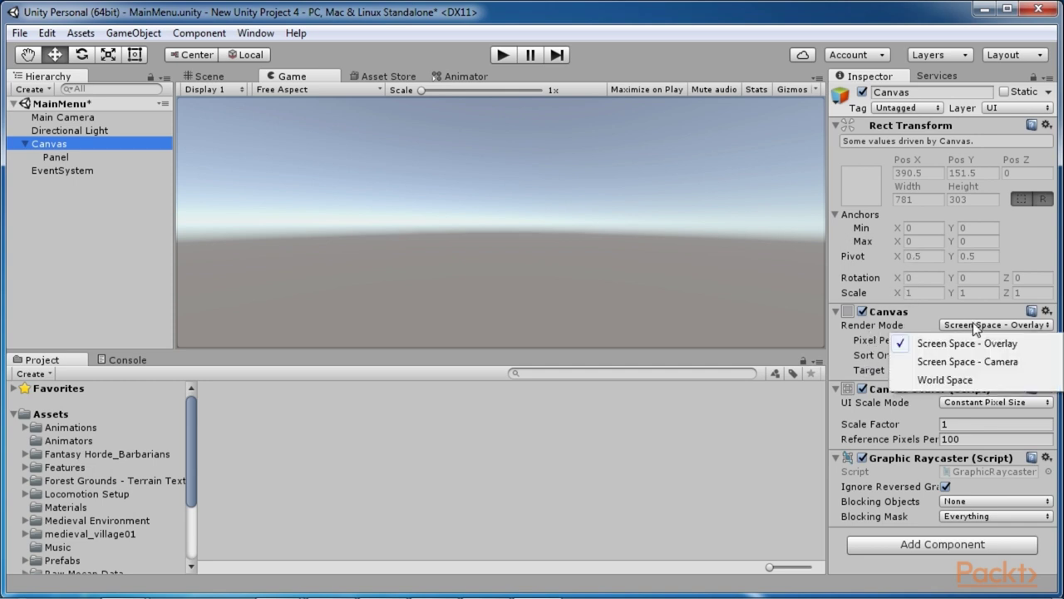
pyautogui.click(973, 344)
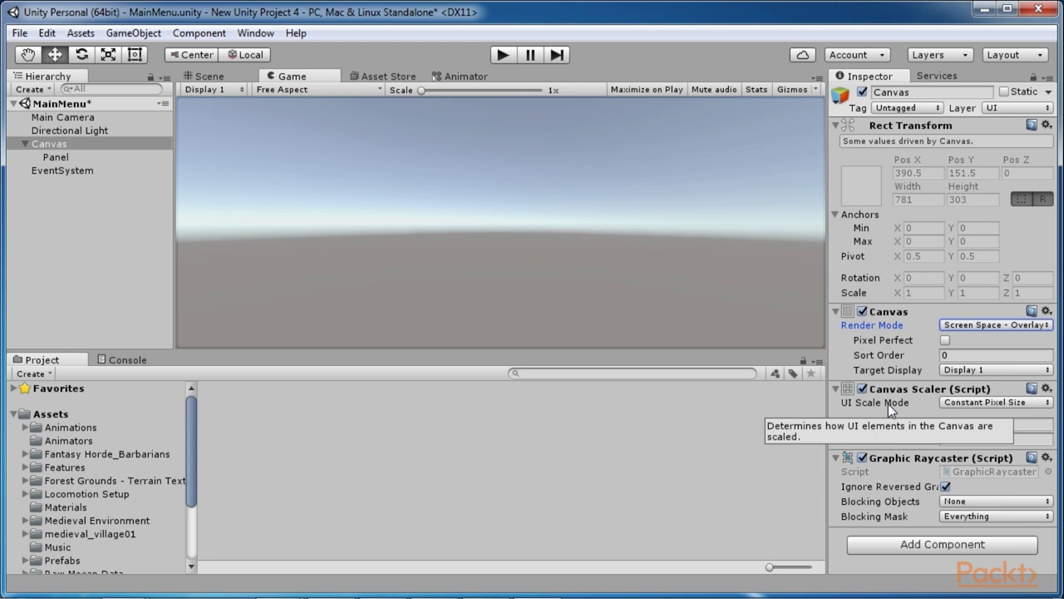
pyautogui.click(981, 399)
pyautogui.click(948, 439)
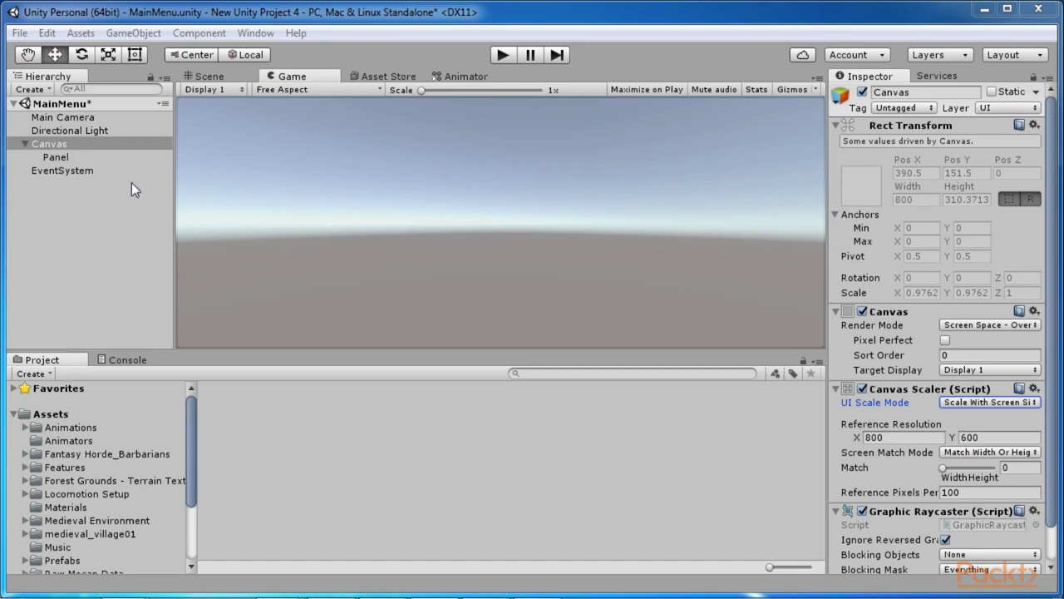
# Add a UI Button to the Panel and show it in the Scene view in 2D with the Rect Tool active.
pyautogui.rightClick(60, 153)
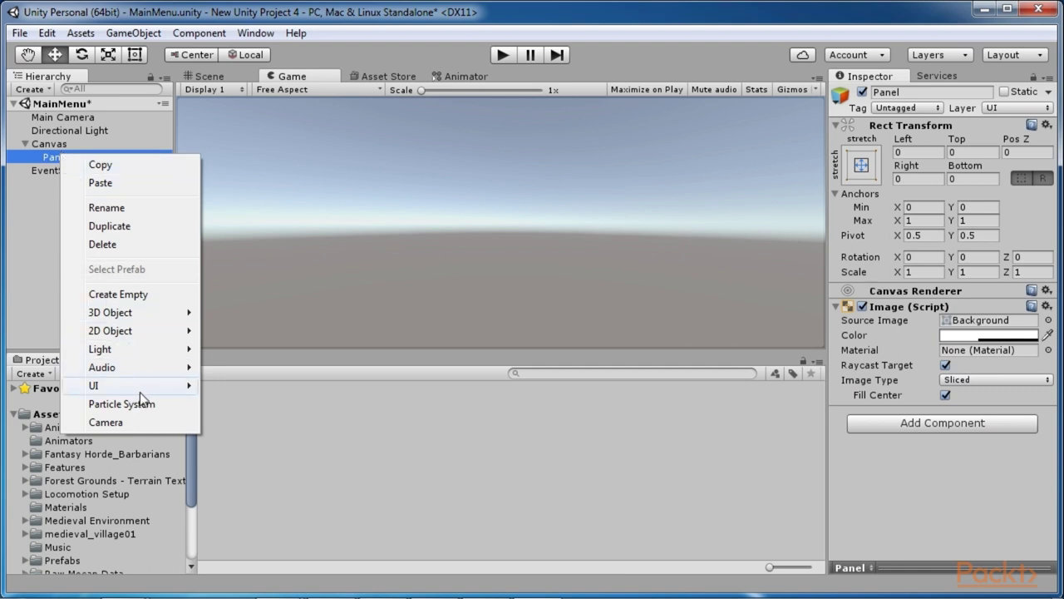
pyautogui.moveTo(138, 385)
pyautogui.click(233, 221)
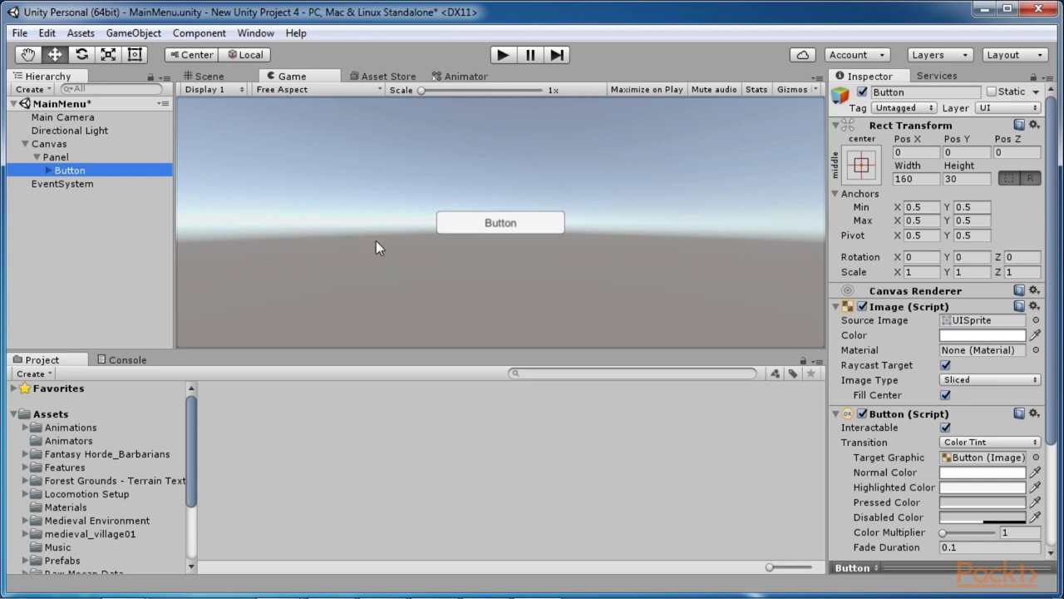
pyautogui.click(218, 76)
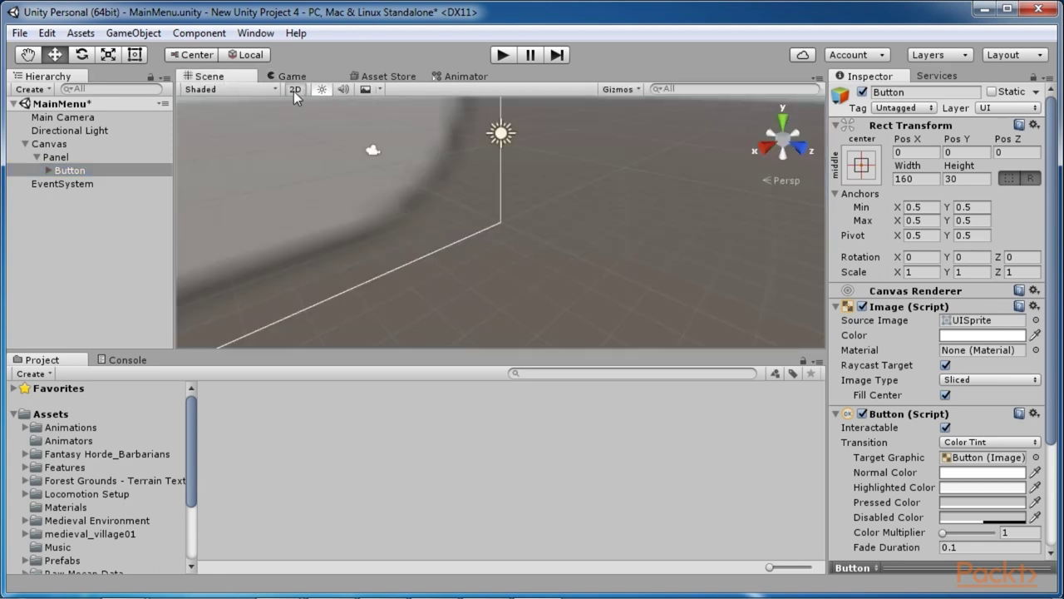
pyautogui.click(294, 90)
pyautogui.press('t')
pyautogui.scroll(-5, 487, 275)
pyautogui.moveTo(640, 180); pyautogui.dragTo(454, 271, button='middle')
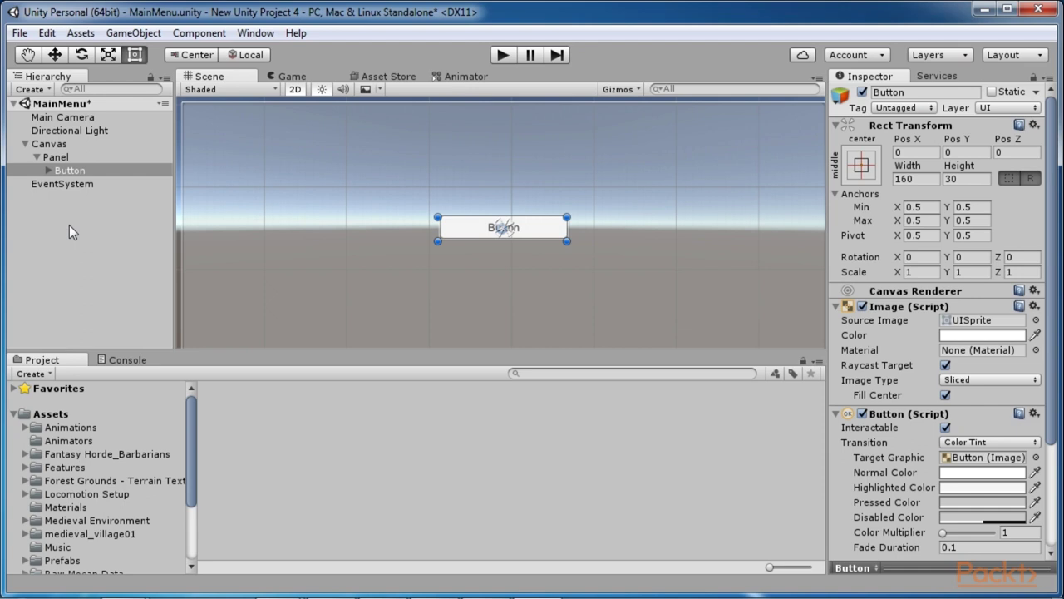
# Set the button's child Text to "Start Game".
pyautogui.click(49, 168)
pyautogui.click(64, 183)
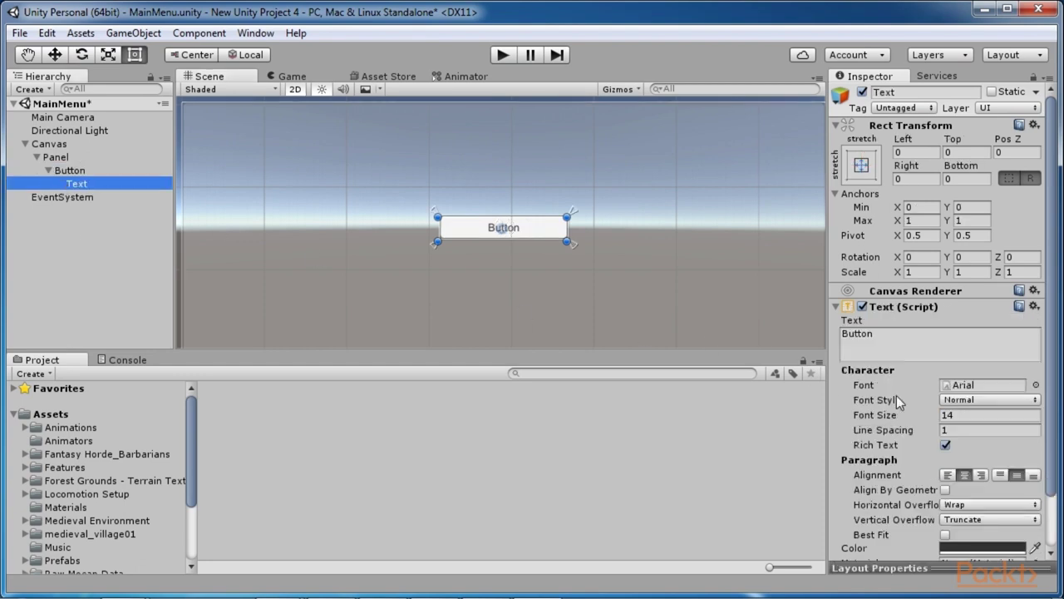
pyautogui.click(888, 336)
pyautogui.write('Start Game')
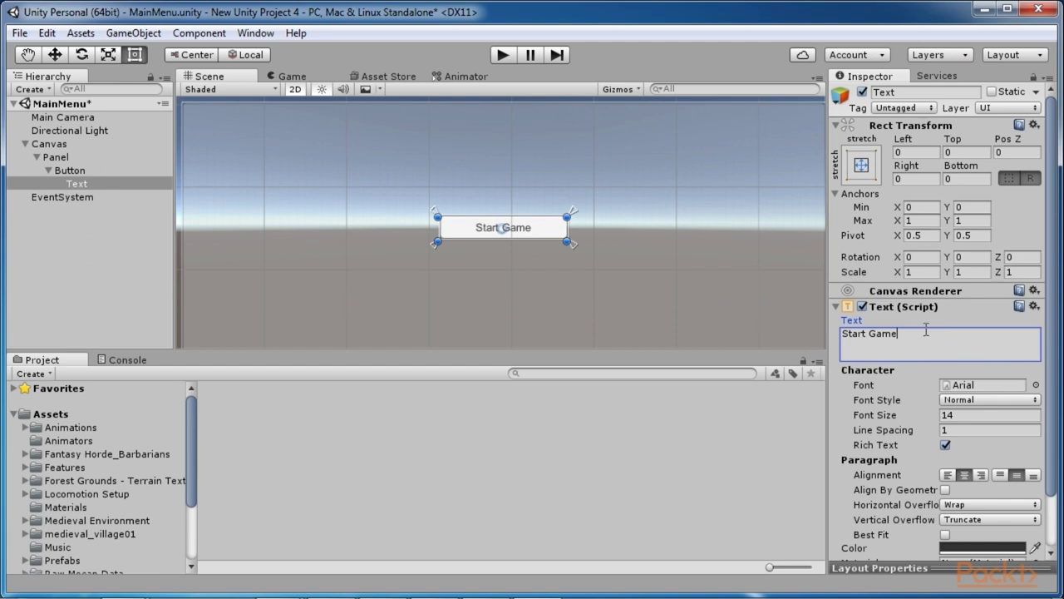
# Rename the button object under the Panel to butStartGame.
pyautogui.click(84, 171)
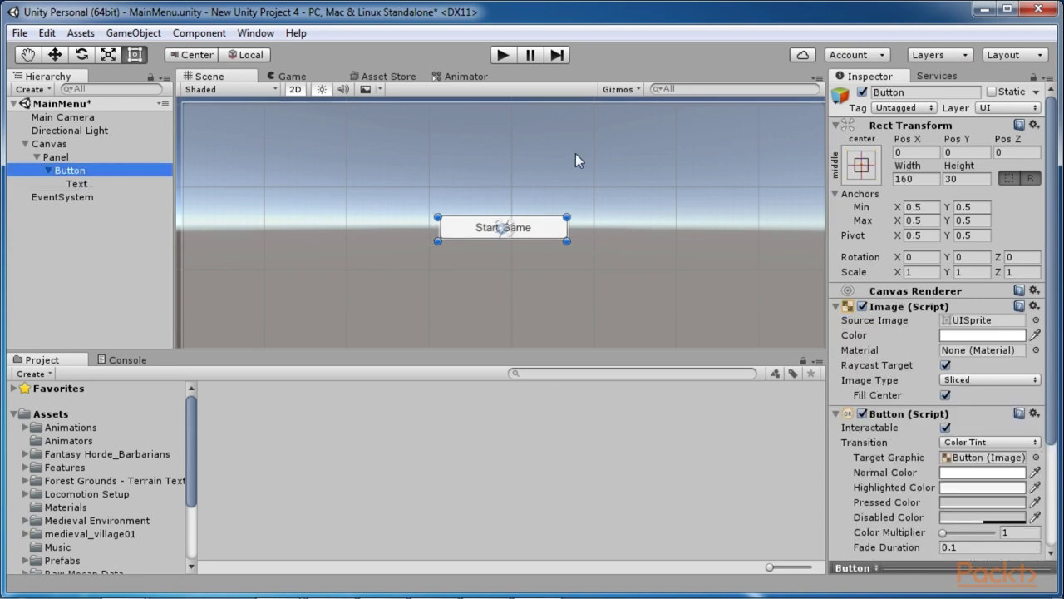
pyautogui.click(916, 93)
pyautogui.write('butStartGame')
pyautogui.press('Return')
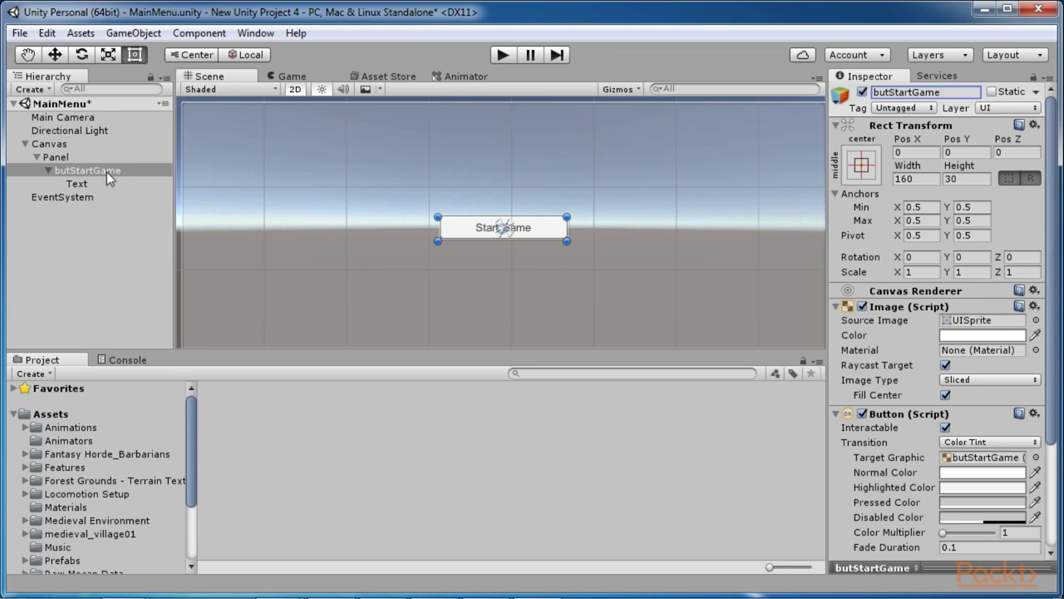
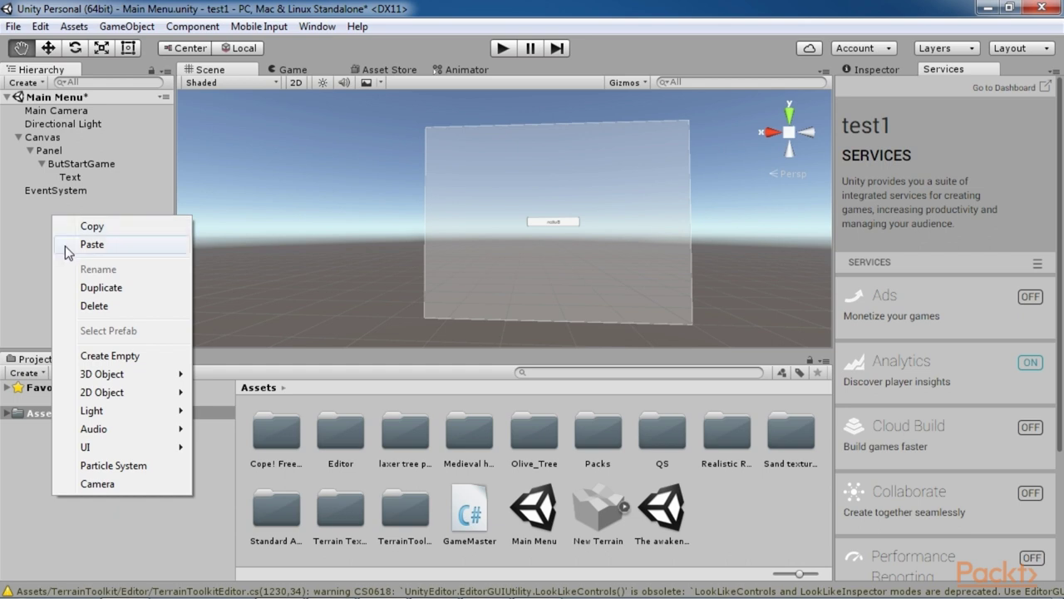
# In the test1 project's Main Menu scene, create an empty object named _GameMaster and attach the GameMaster script to it.
pyautogui.click(95, 356)
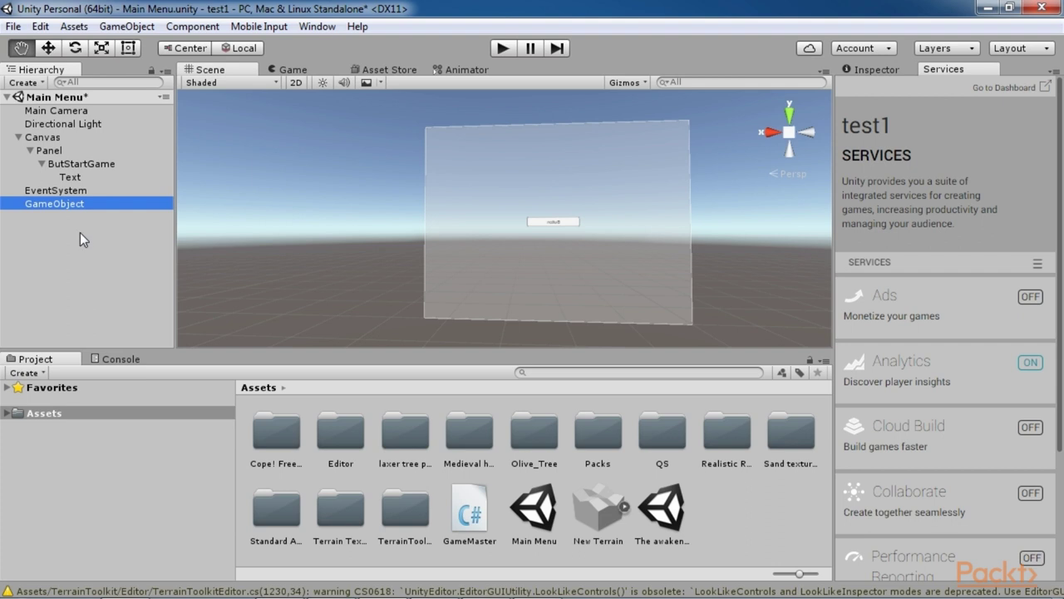
pyautogui.click(85, 205)
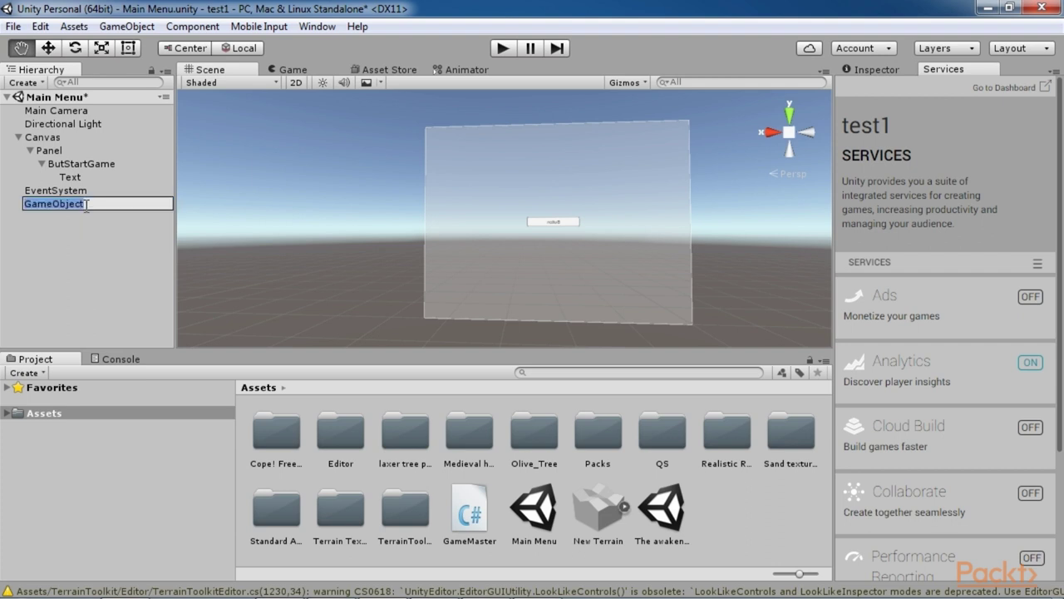
pyautogui.write('_GameMaster')
pyautogui.click(79, 229)
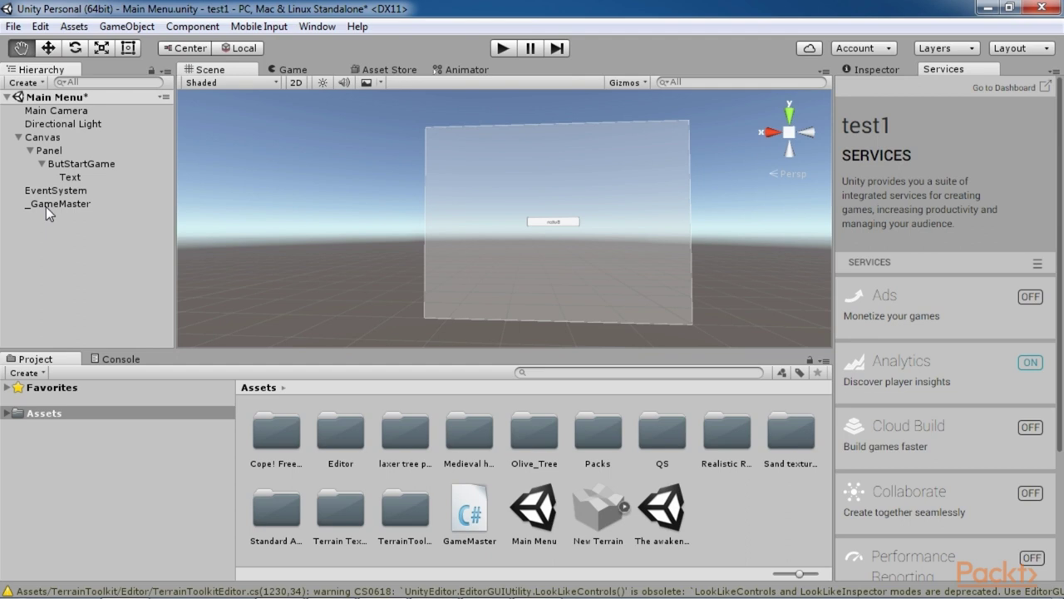
pyautogui.moveTo(474, 520); pyautogui.dragTo(71, 202)
pyautogui.click(71, 203)
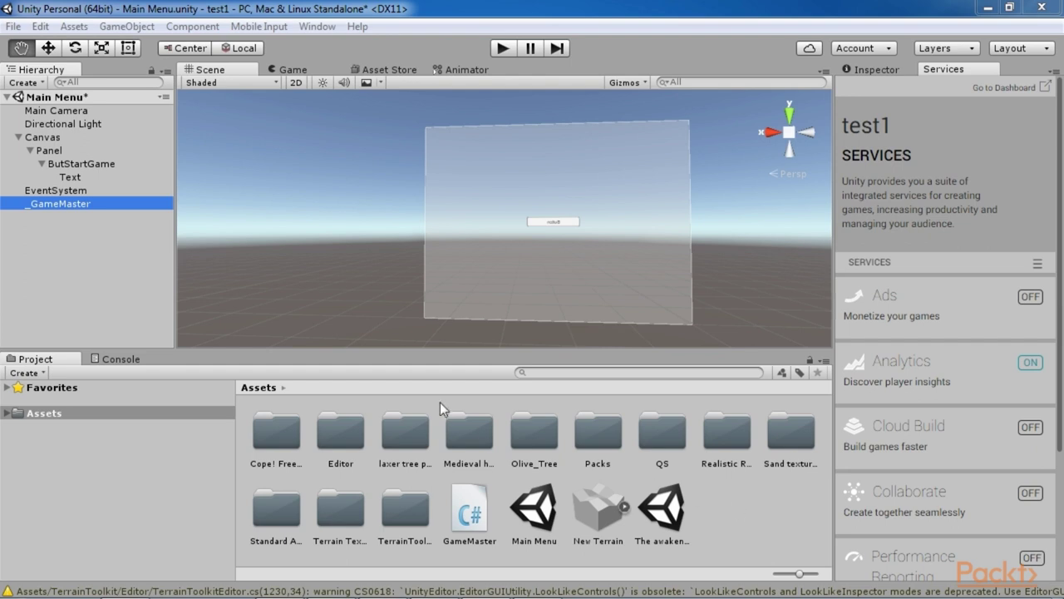
# Give ButStartGame an On Click event that calls GameMaster's StartGame () on the _GameMaster object, and save the scene.
pyautogui.click(84, 166)
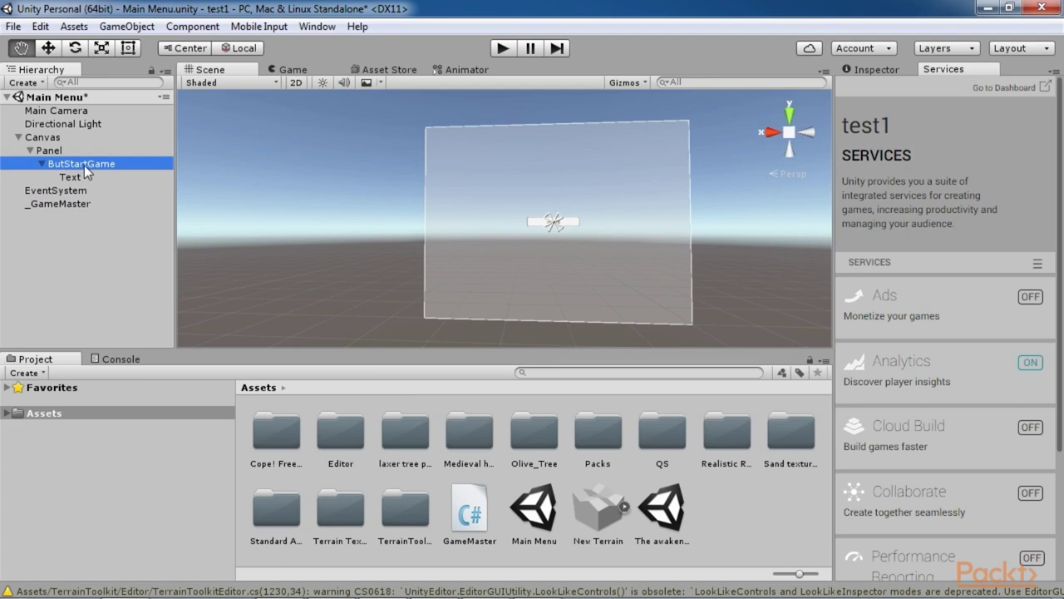
pyautogui.click(880, 73)
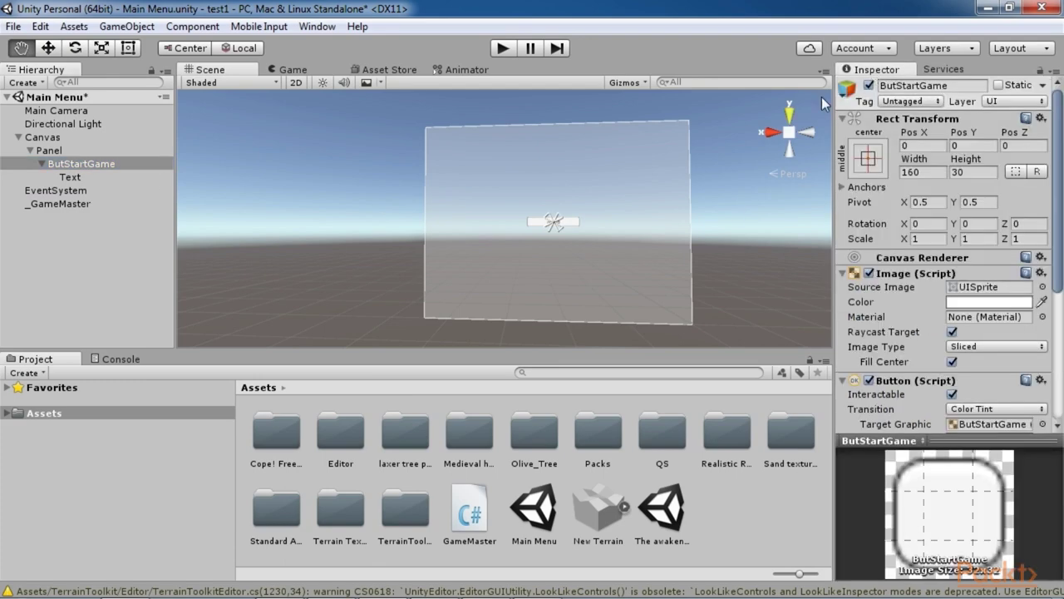
pyautogui.scroll(-5, 907, 338)
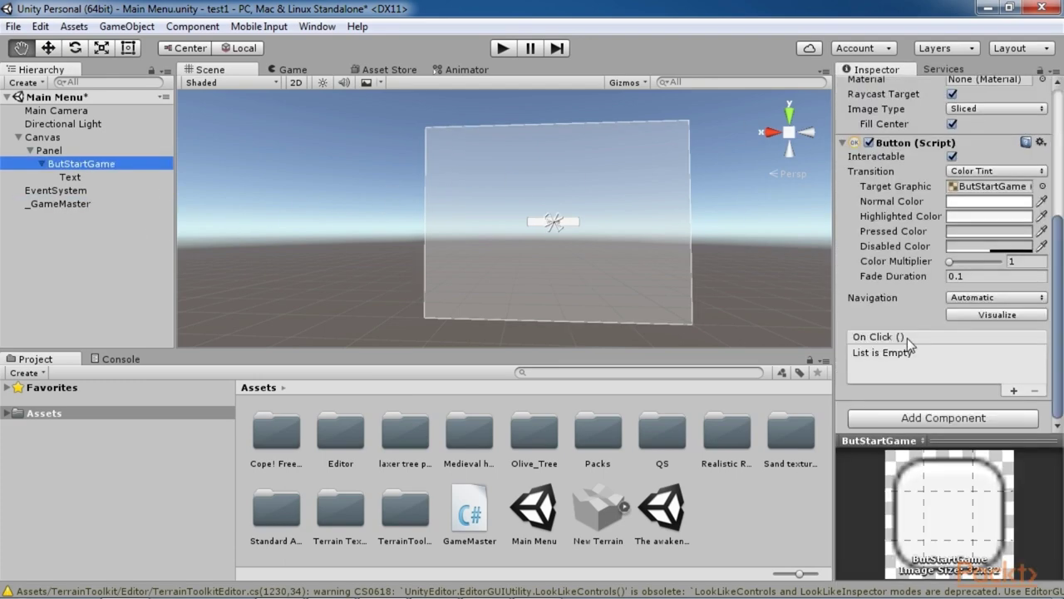
pyautogui.click(1013, 391)
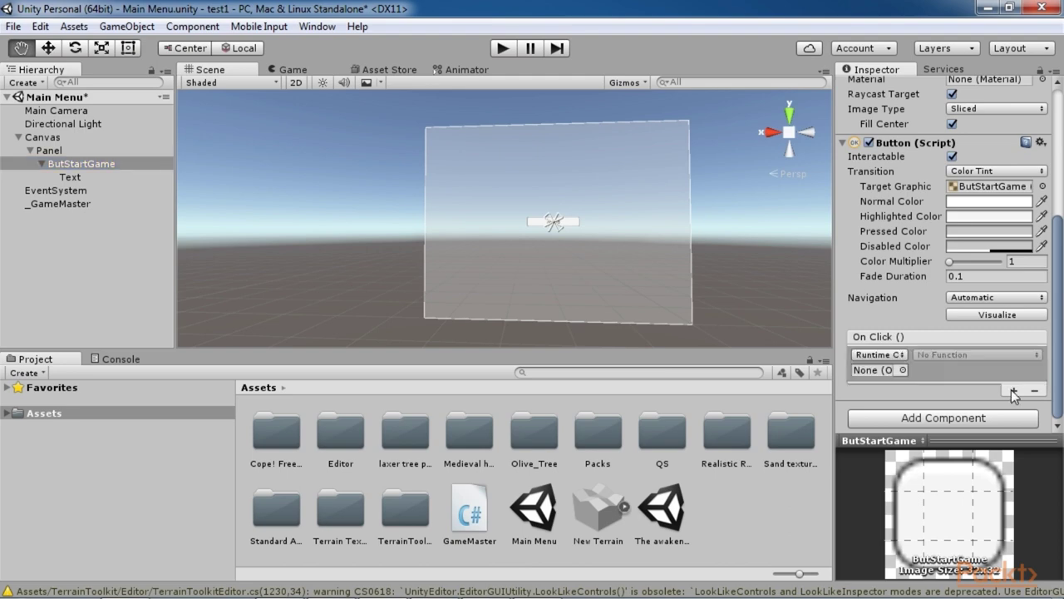
pyautogui.click(902, 370)
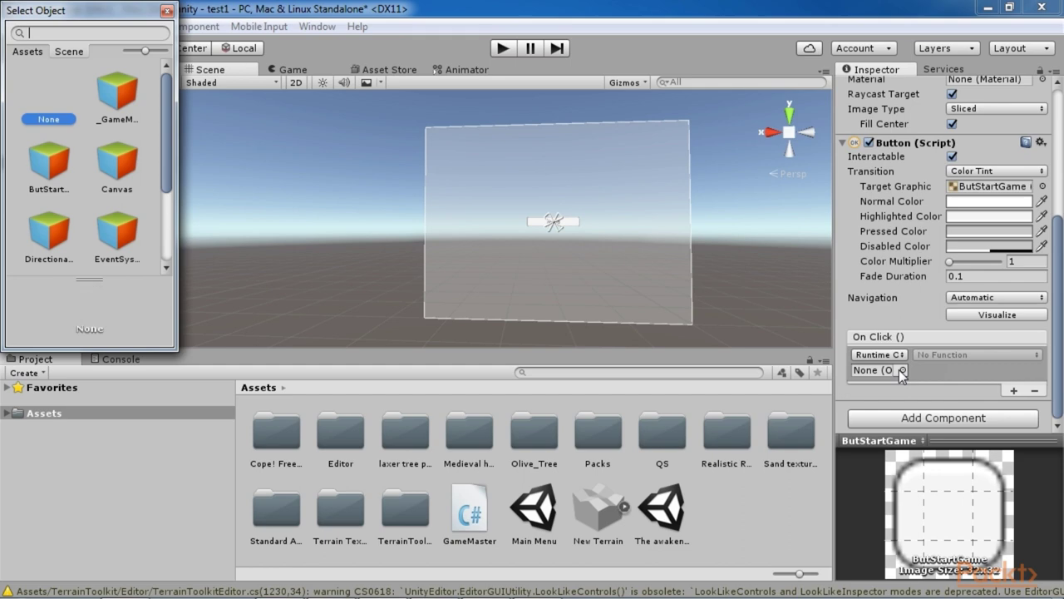
pyautogui.doubleClick(117, 93)
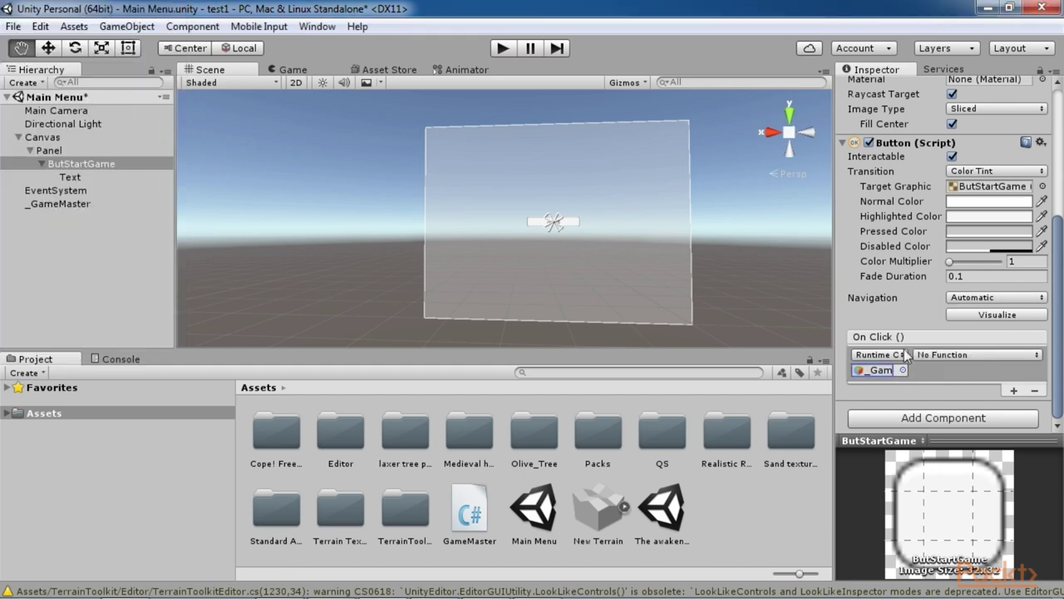
pyautogui.click(986, 355)
pyautogui.moveTo(973, 434)
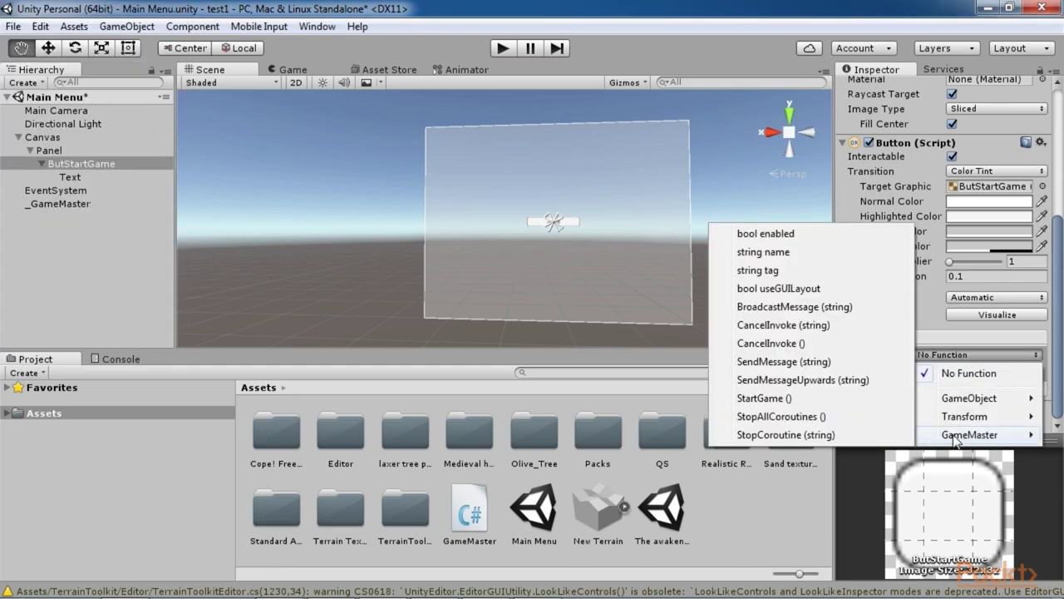
pyautogui.click(769, 398)
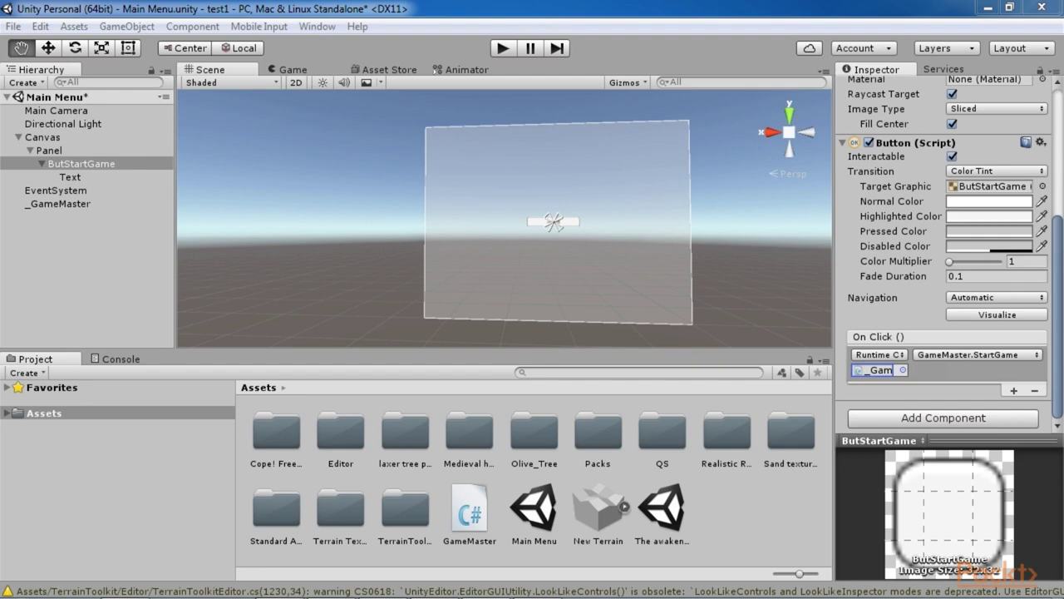
pyautogui.click(13, 26)
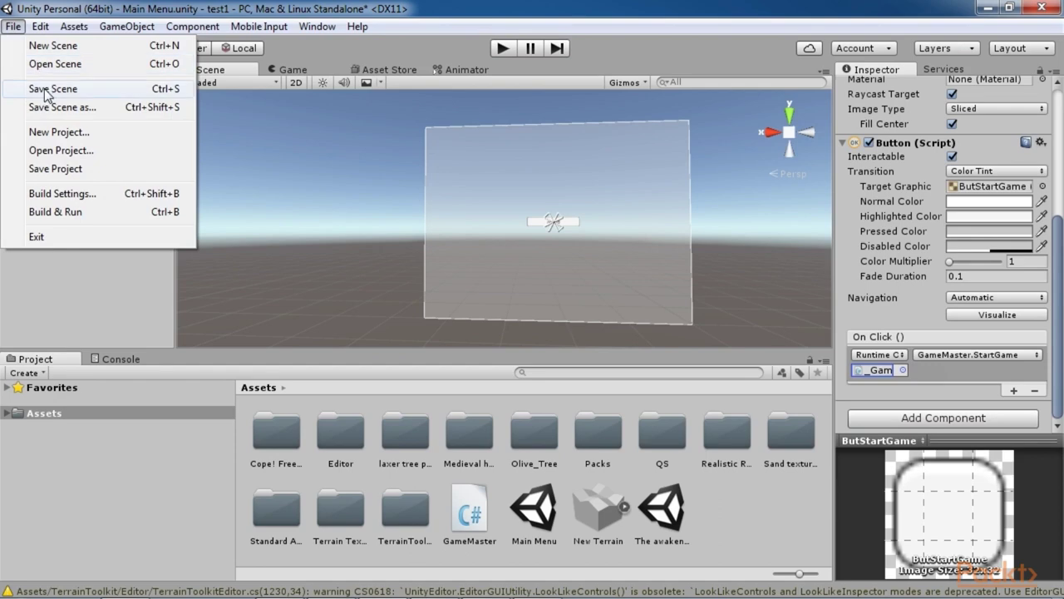
pyautogui.click(44, 88)
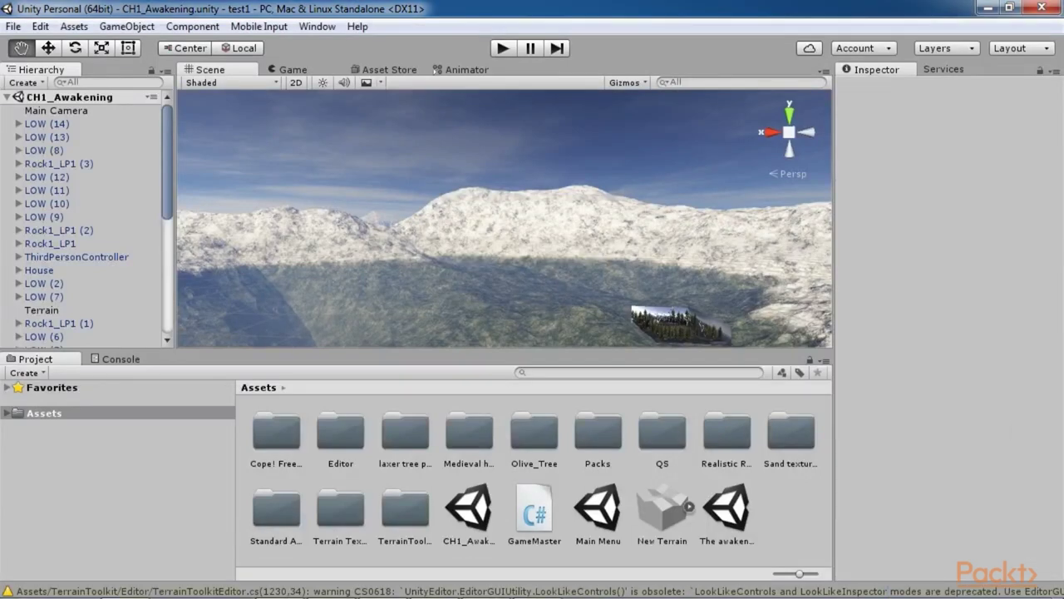
# Add the open CH1_Awakening scene to the build in Build Settings and open the Main Menu scene.
pyautogui.click(9, 27)
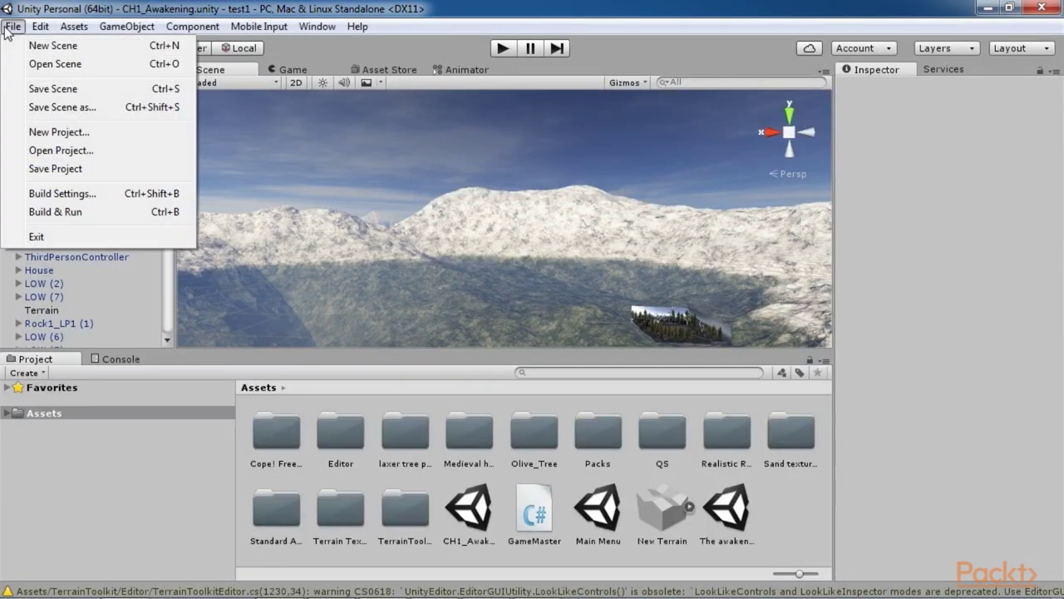
pyautogui.click(67, 193)
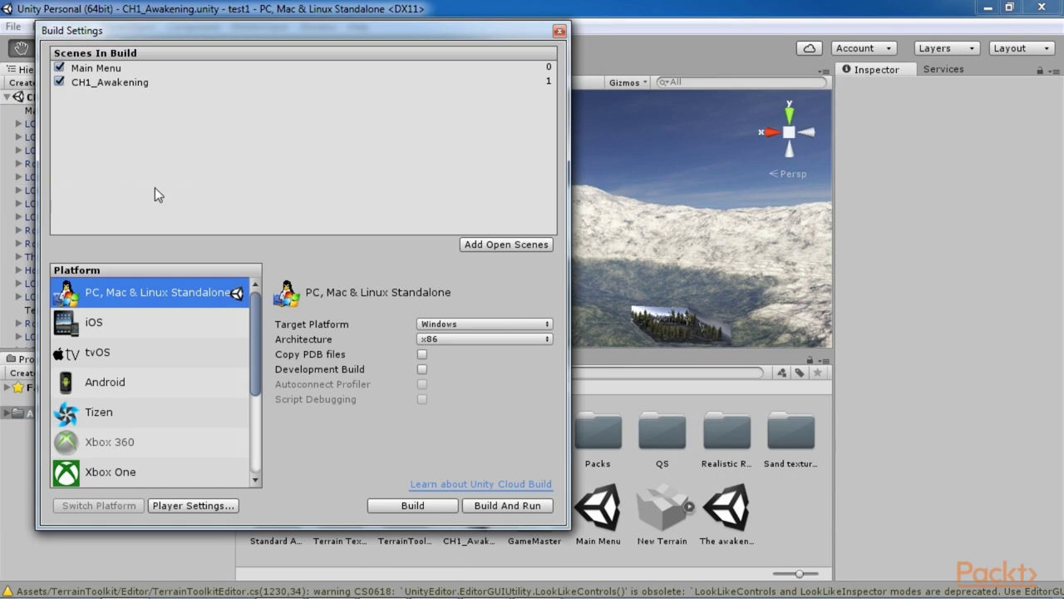
pyautogui.click(515, 249)
pyautogui.doubleClick(79, 70)
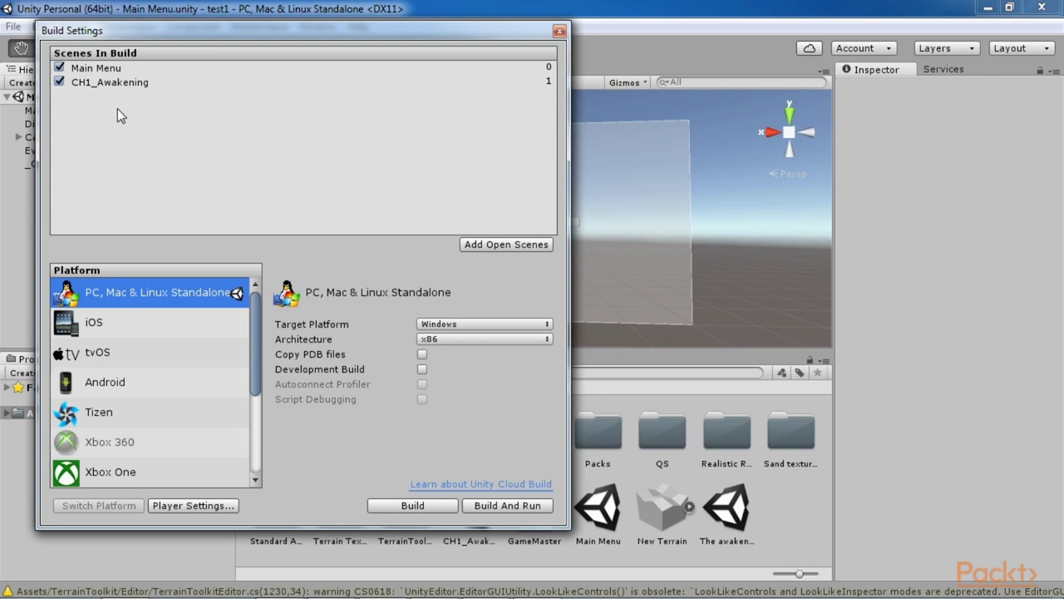
# Build and run the standalone game as Test in the test1 folder, and start play from its main menu button.
pyautogui.click(477, 505)
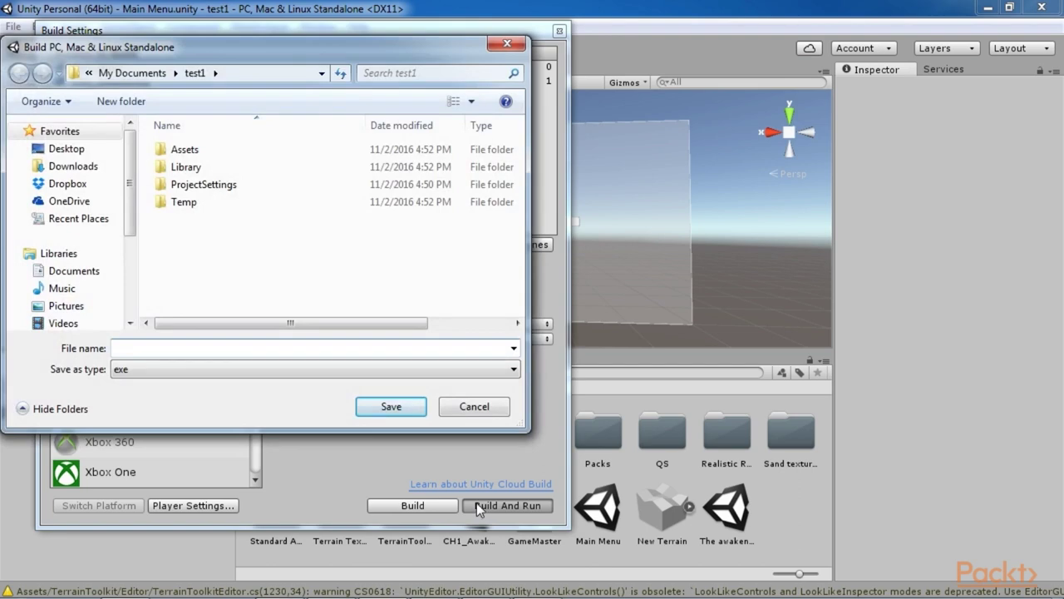
pyautogui.click(238, 349)
pyautogui.write('Test')
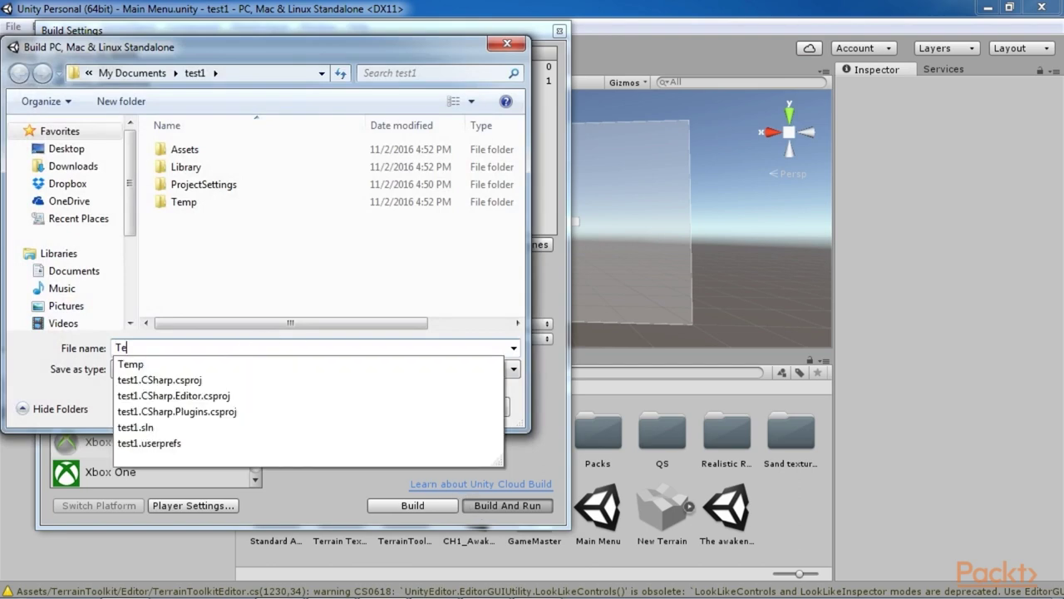
pyautogui.click(283, 293)
pyautogui.click(391, 405)
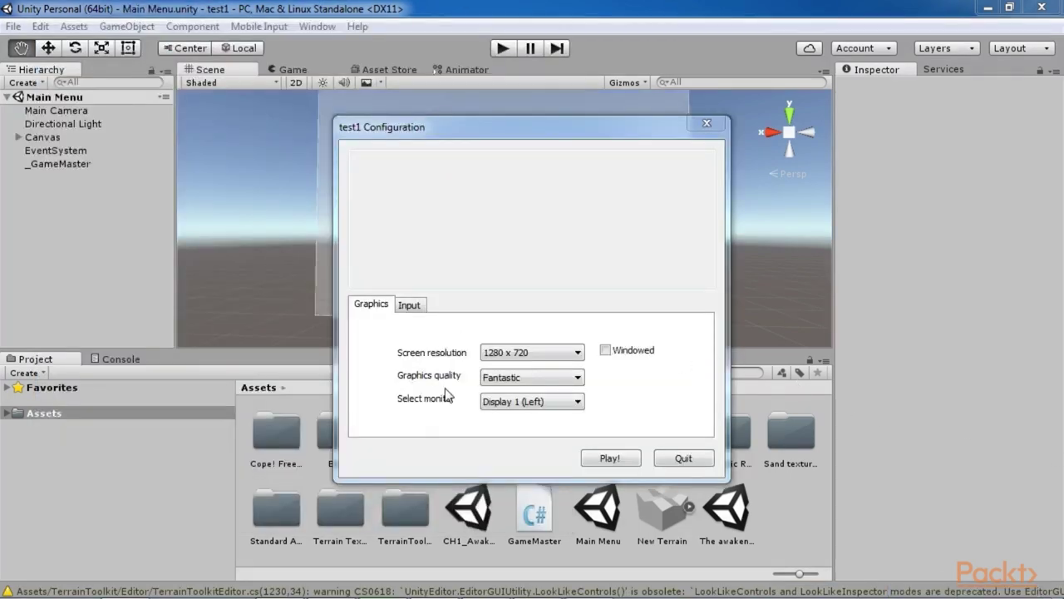
pyautogui.click(610, 457)
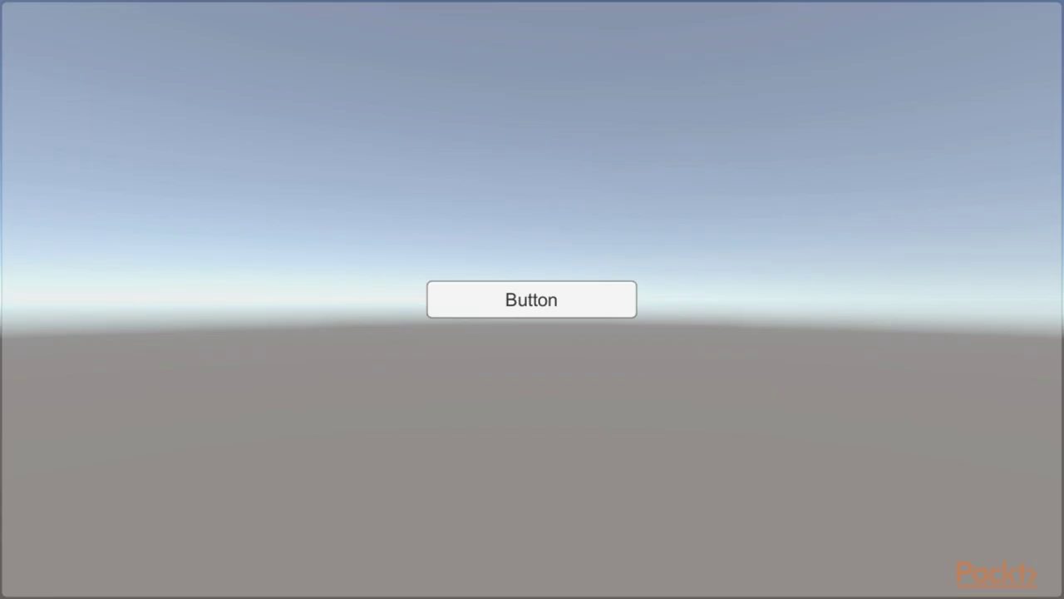
pyautogui.click(521, 299)
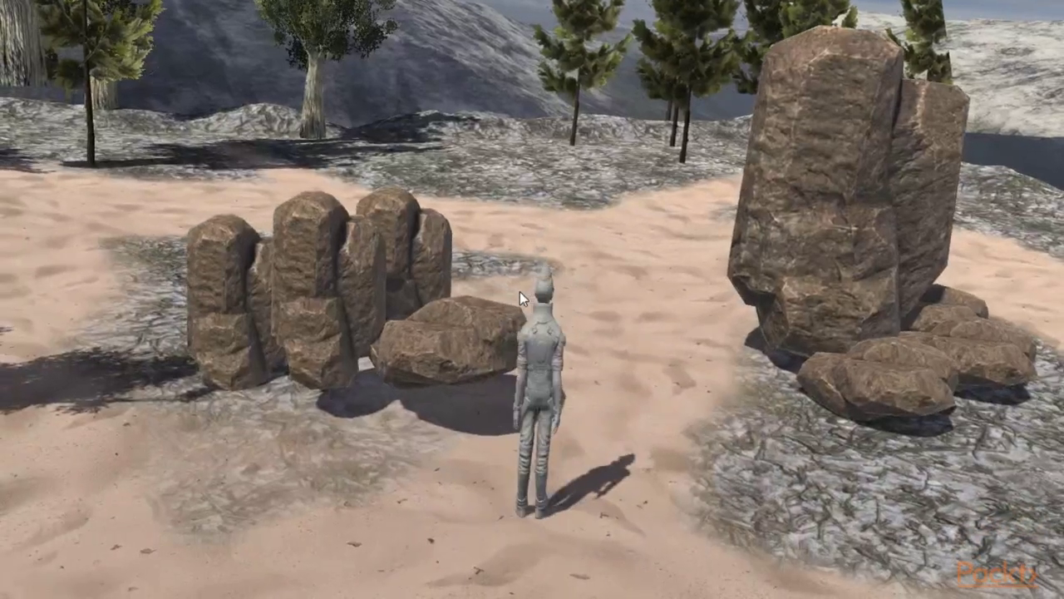
pyautogui.press('d')
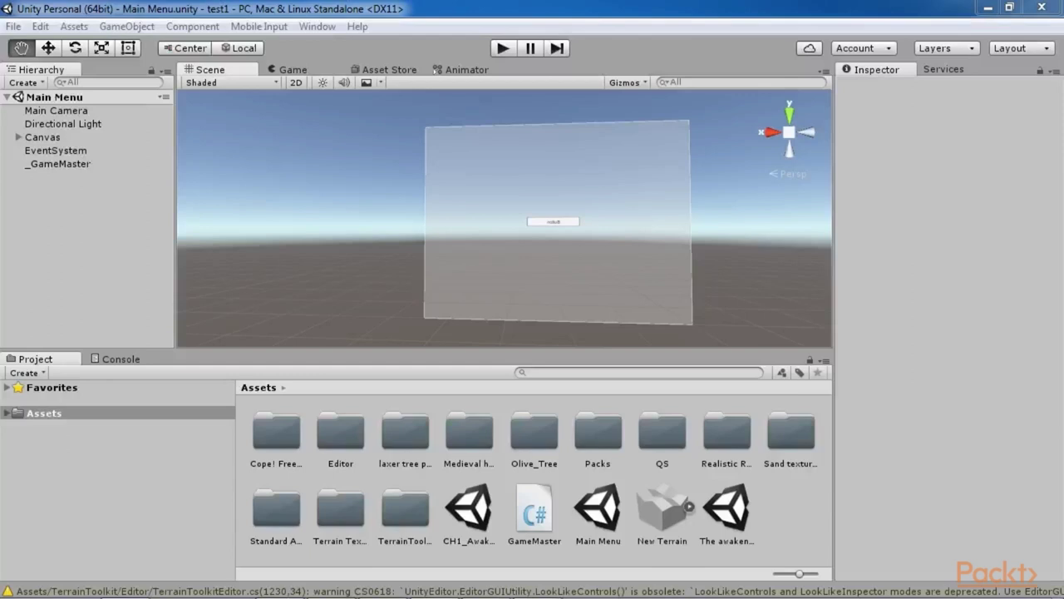
pyautogui.scroll(2, 504, 218)
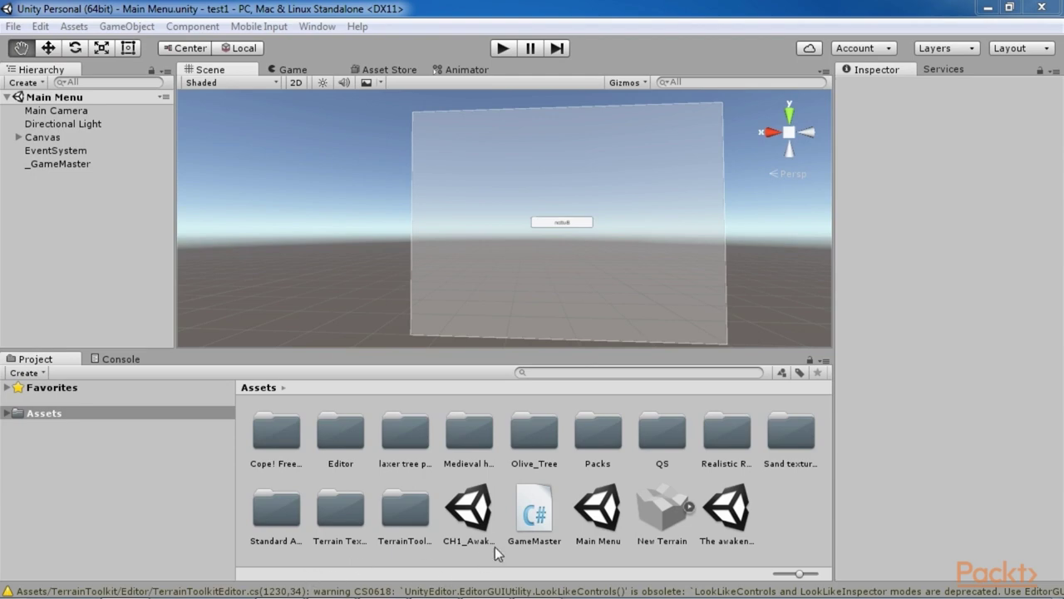
# Open the GameMaster script and add DontDestroyOnLoad(this); to the body of its Start() method.
pyautogui.doubleClick(522, 517)
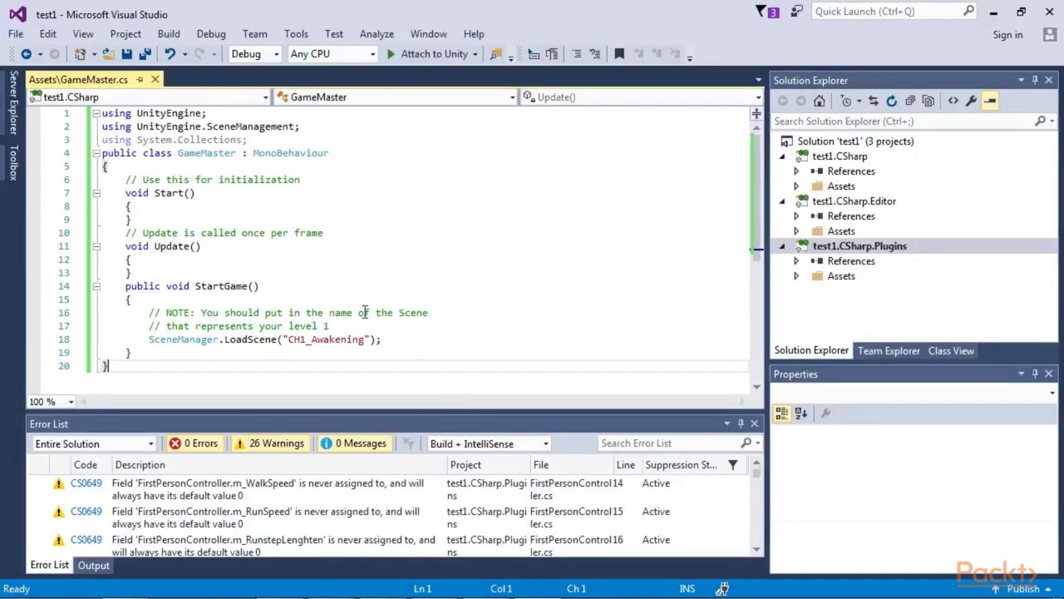
pyautogui.scroll(-3, 306, 278)
pyautogui.scroll(2, 306, 278)
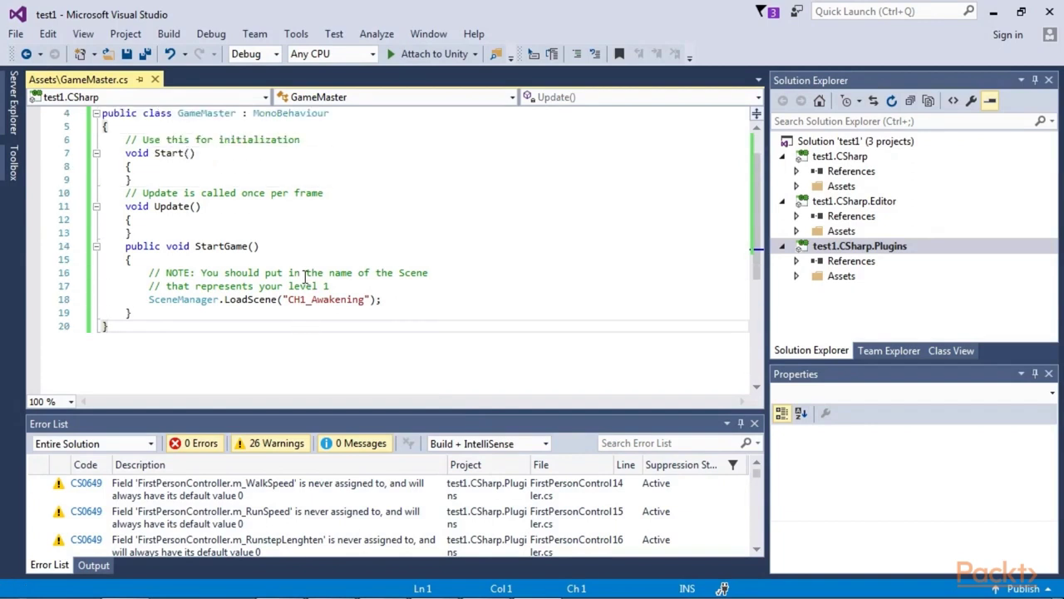
pyautogui.click(158, 167)
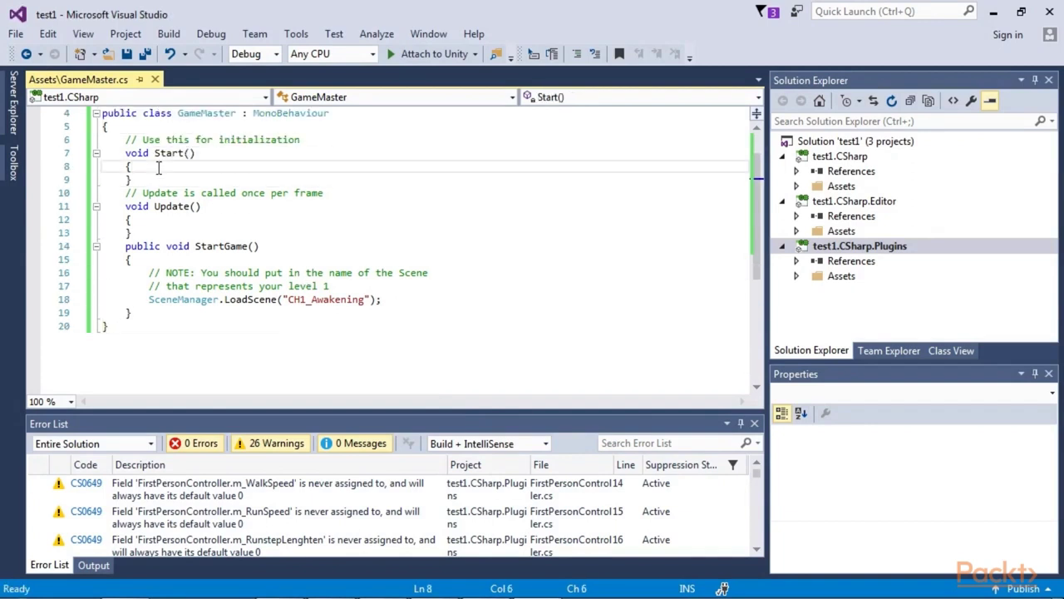
pyautogui.press('Return')
pyautogui.write('DontDestroyOnLoad(this);')
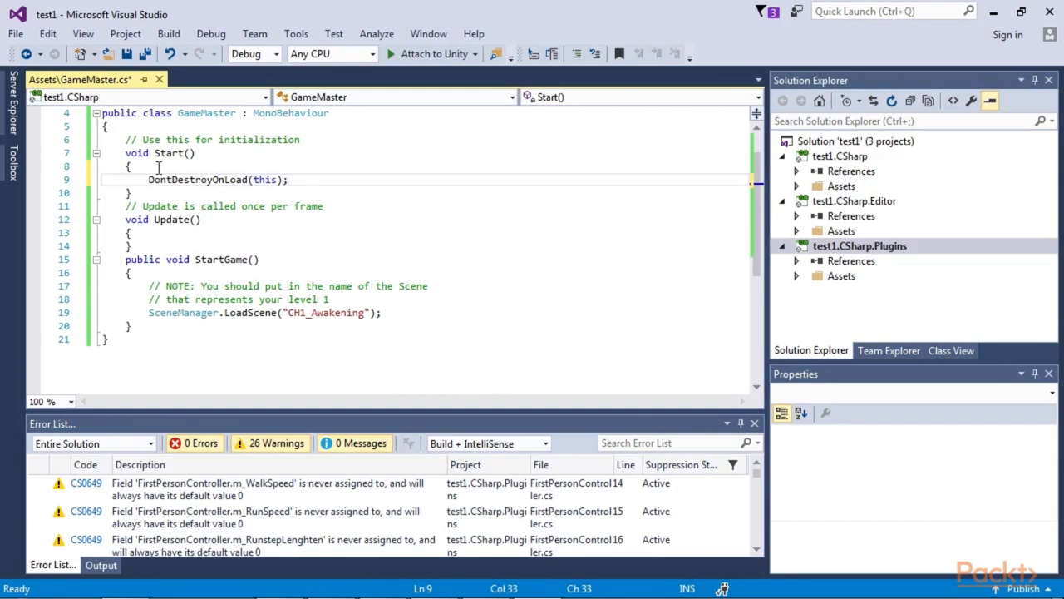
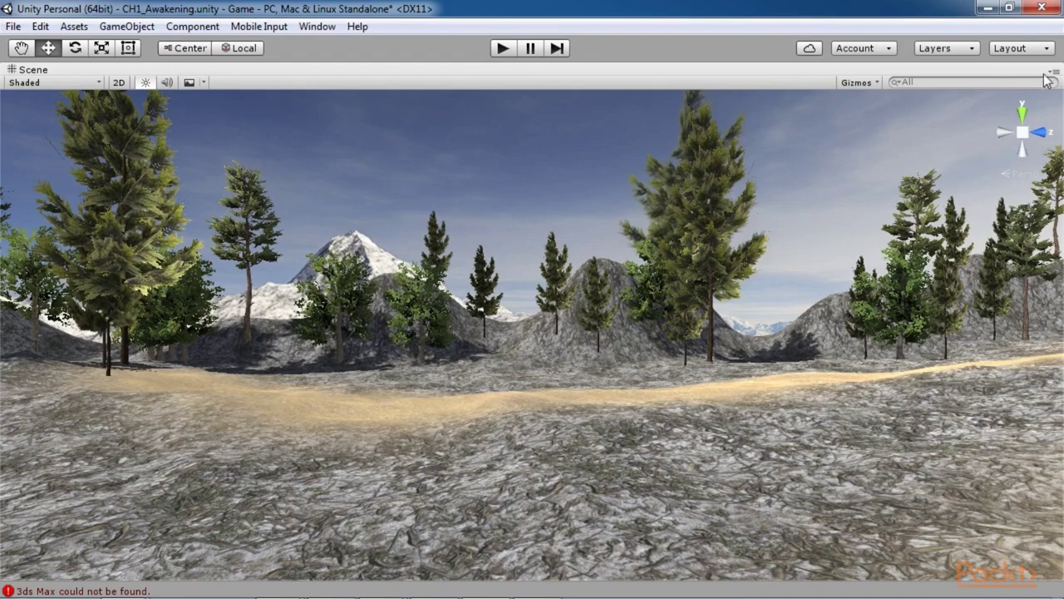
# Restore the full editor layout in the CH1_Awakening scene and search the Asset Store for character.
pyautogui.click(1054, 73)
pyautogui.click(1003, 86)
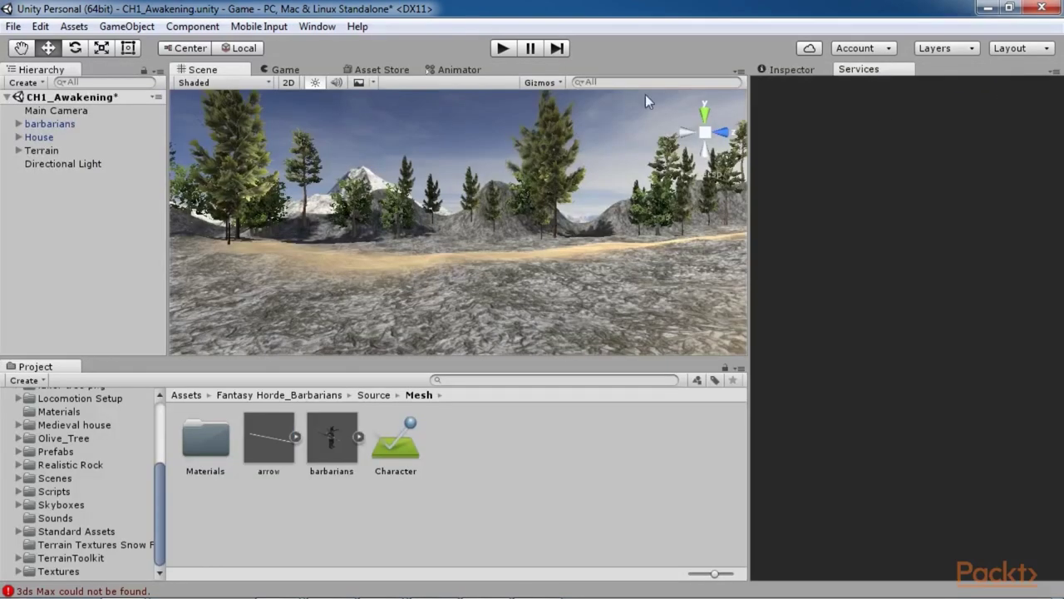
pyautogui.click(394, 73)
pyautogui.write('c')
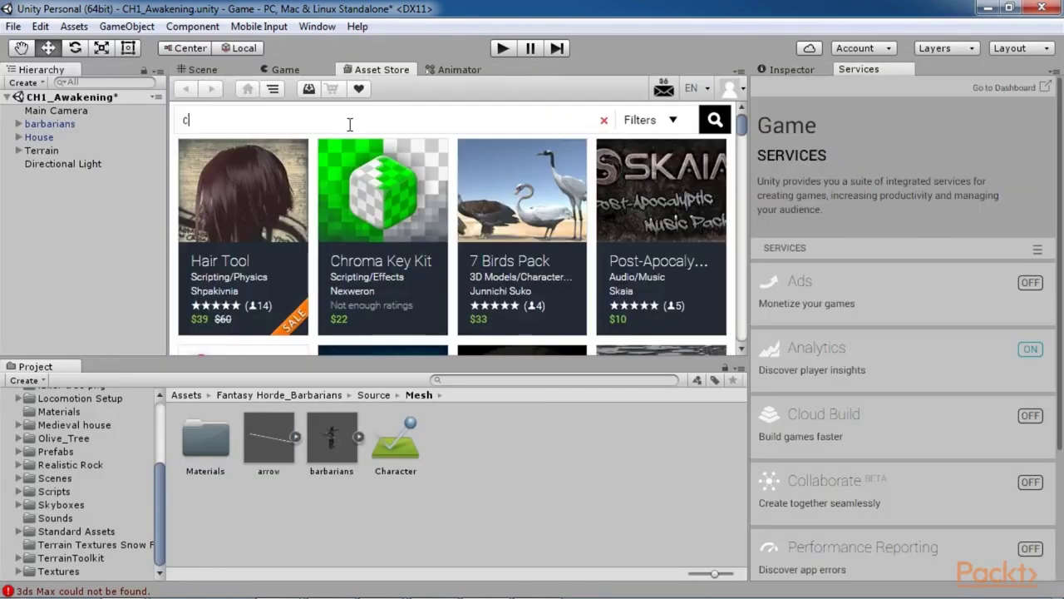
pyautogui.write('haracter')
pyautogui.press('Return')
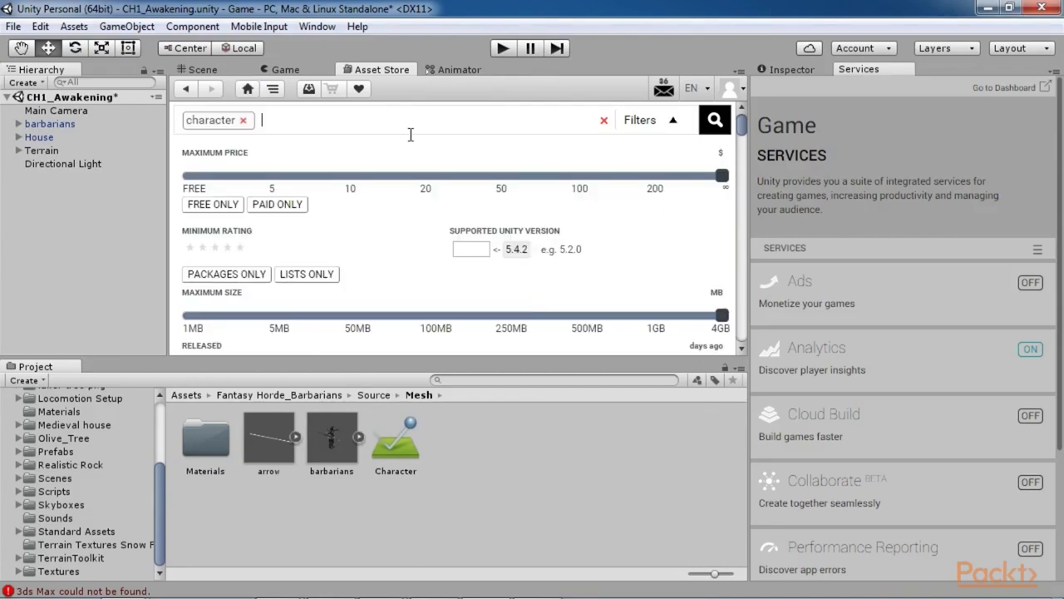
# Browse the character search results in a maximized Asset Store view, then restore the layout.
pyautogui.click(740, 72)
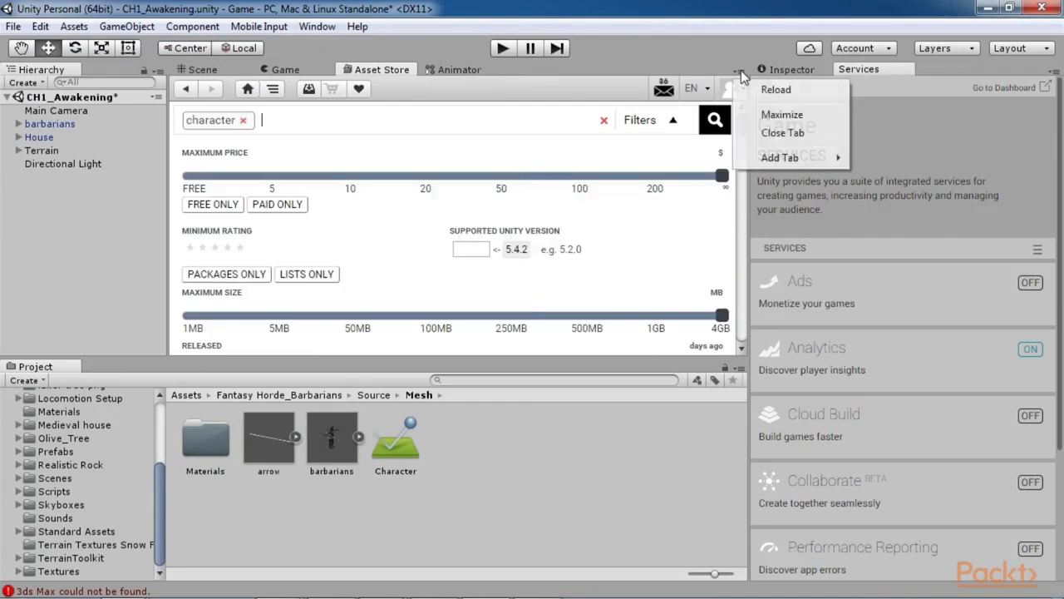
pyautogui.click(752, 114)
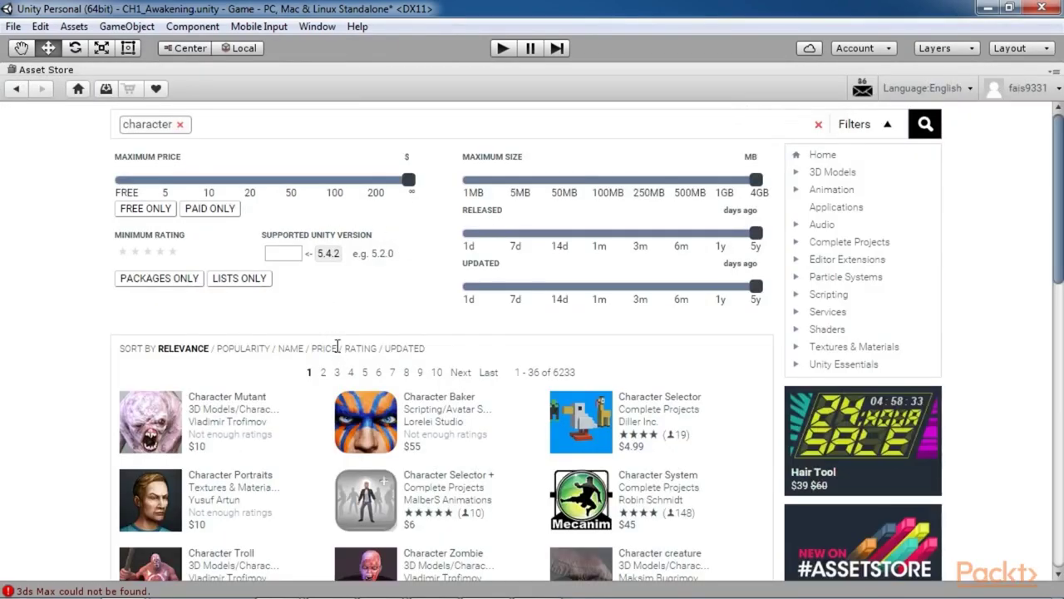
pyautogui.scroll(-10, 341, 330)
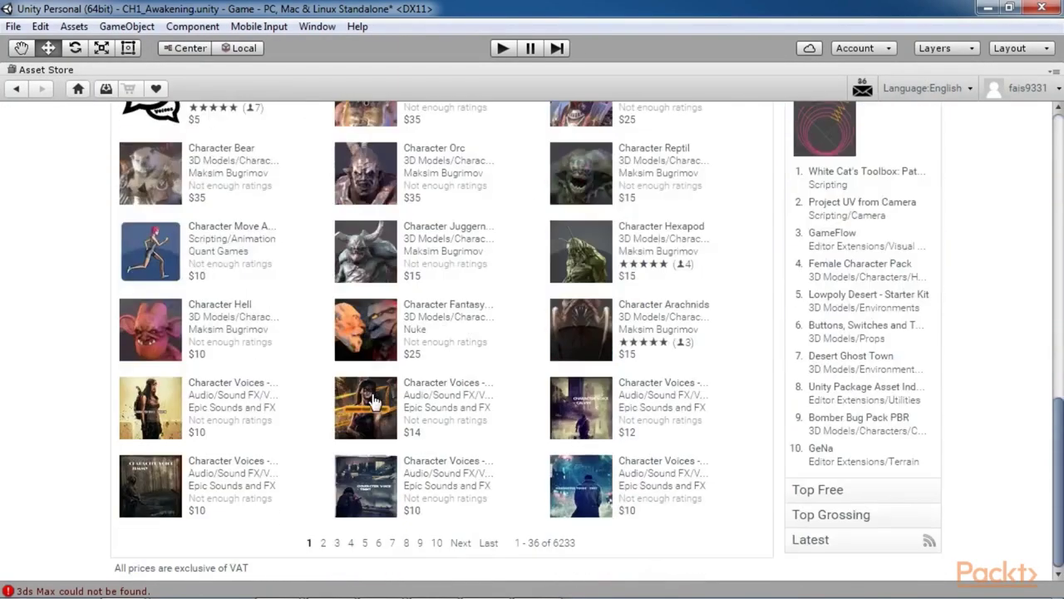
pyautogui.scroll(3, 587, 440)
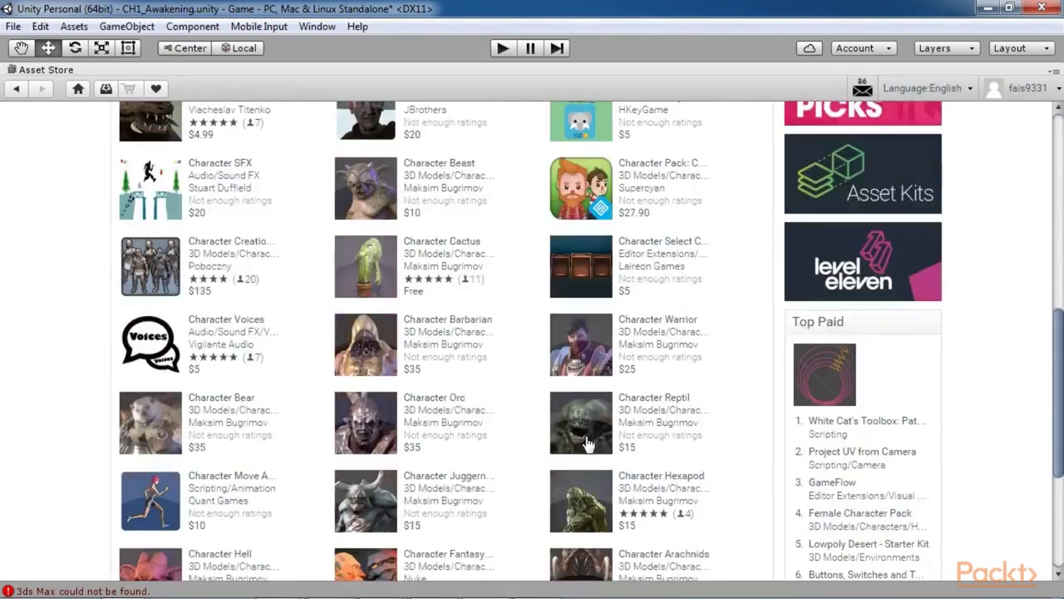
pyautogui.scroll(10, 459, 393)
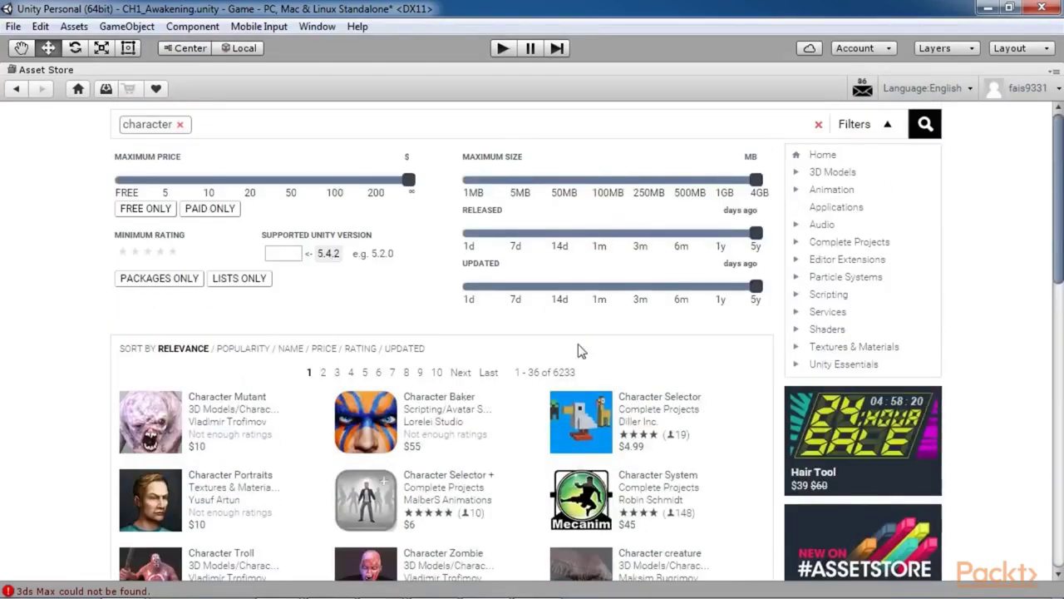
pyautogui.click(1054, 72)
pyautogui.click(996, 115)
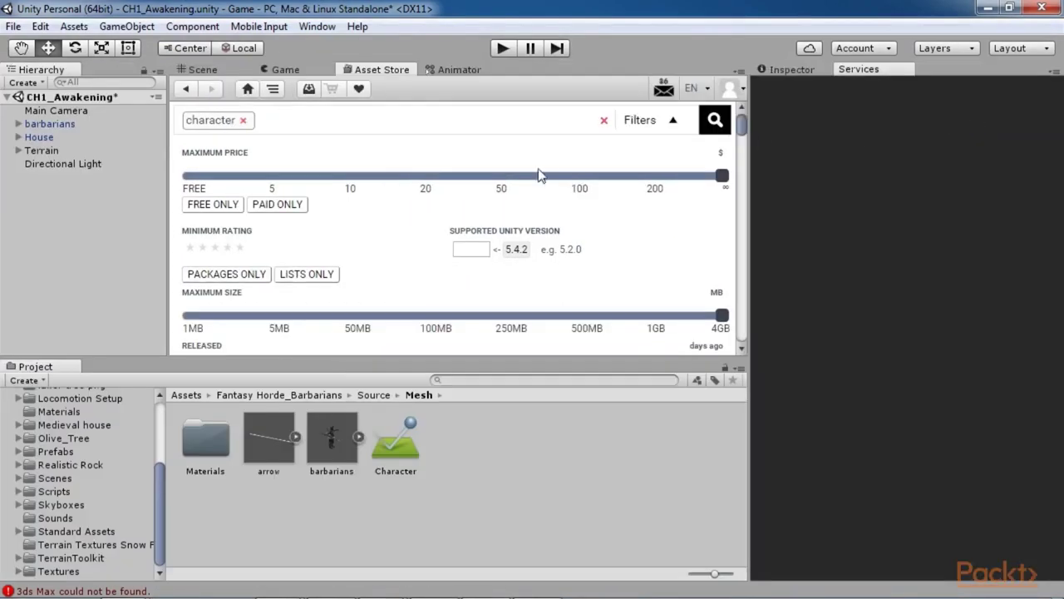
# Return to the Scene view and bring the barbarians character near the house into view.
pyautogui.click(199, 69)
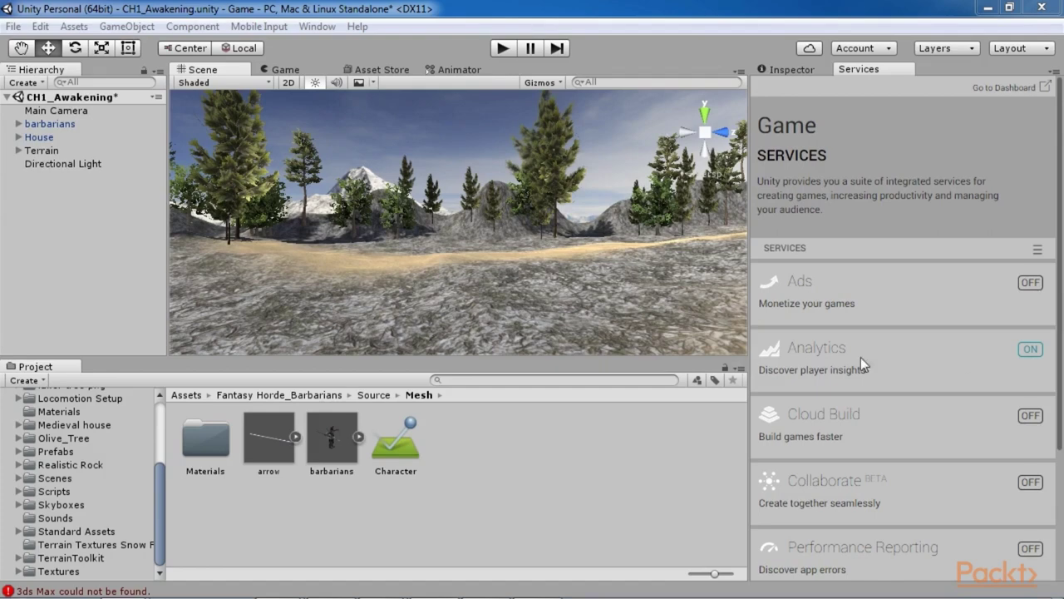
pyautogui.moveTo(589, 247); pyautogui.dragTo(249, 234, button='right')
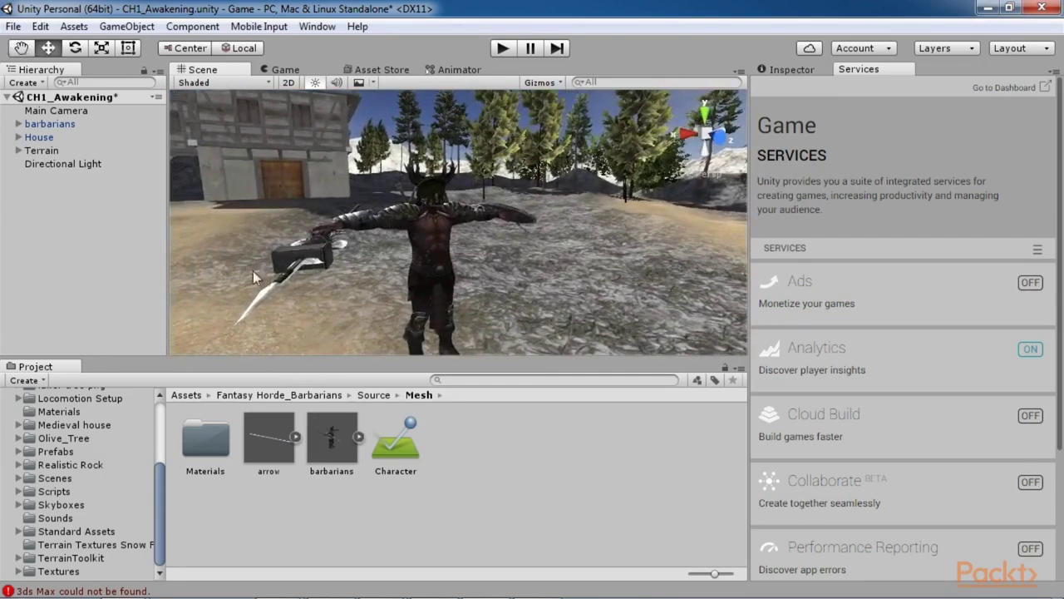
pyautogui.scroll(-2, 439, 251)
pyautogui.click(439, 257)
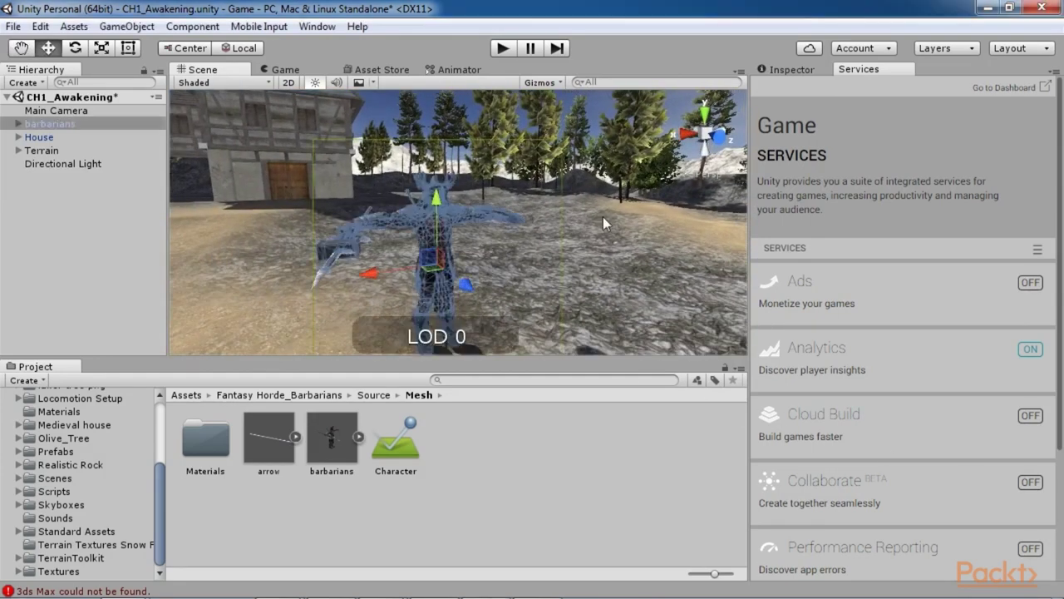
pyautogui.click(479, 277)
pyautogui.moveTo(478, 277); pyautogui.dragTo(469, 235, button='right')
# Examine the barbarians character and its surroundings in a maximized Scene view, select it, and restore the layout.
pyautogui.click(739, 71)
pyautogui.click(761, 84)
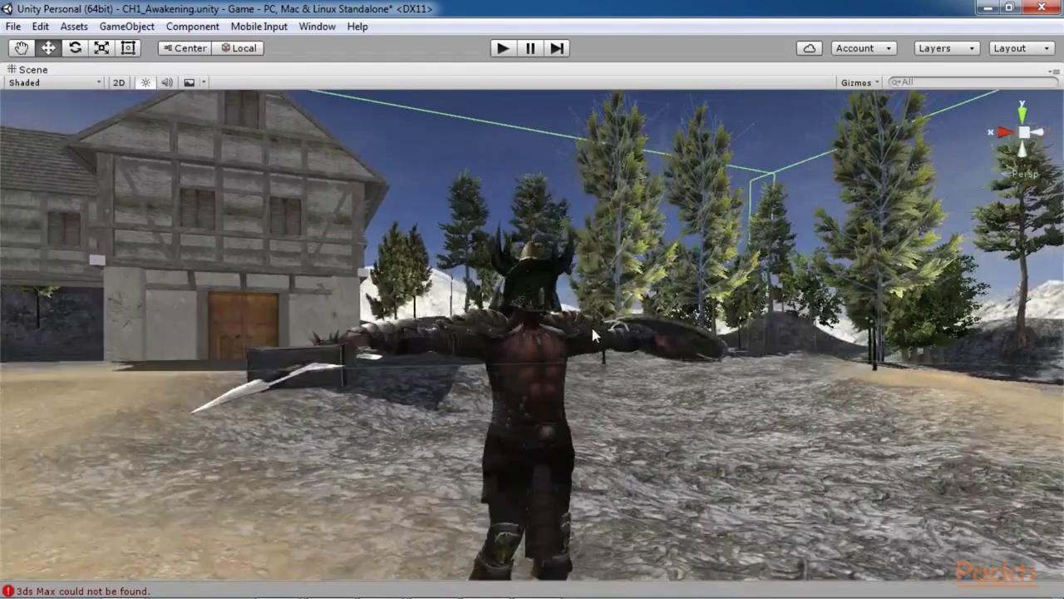
pyautogui.scroll(-3, 593, 343)
pyautogui.moveTo(587, 361); pyautogui.dragTo(583, 350, button='middle')
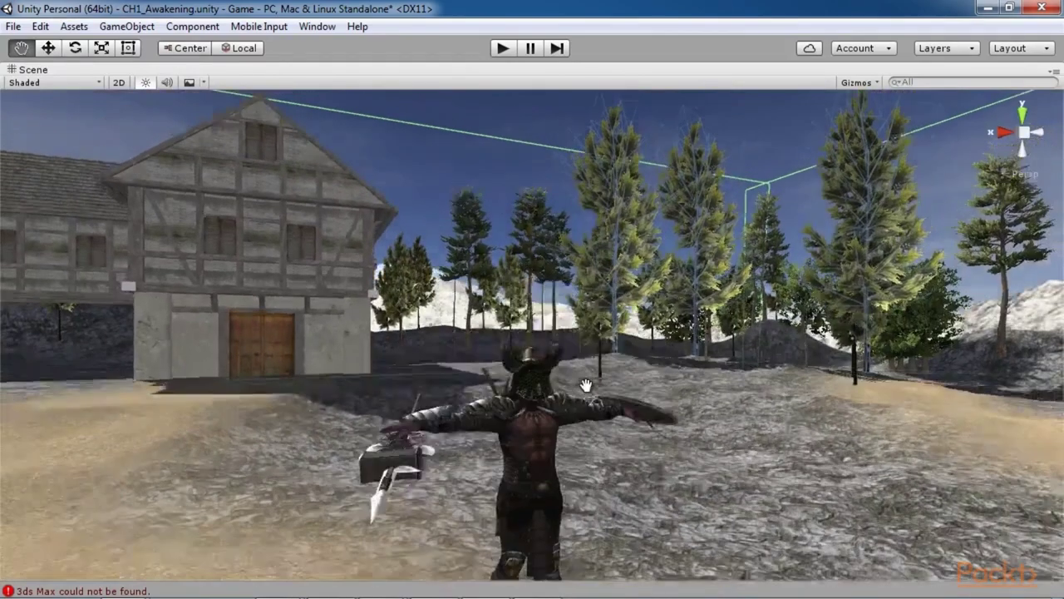
pyautogui.scroll(-5, 522, 355)
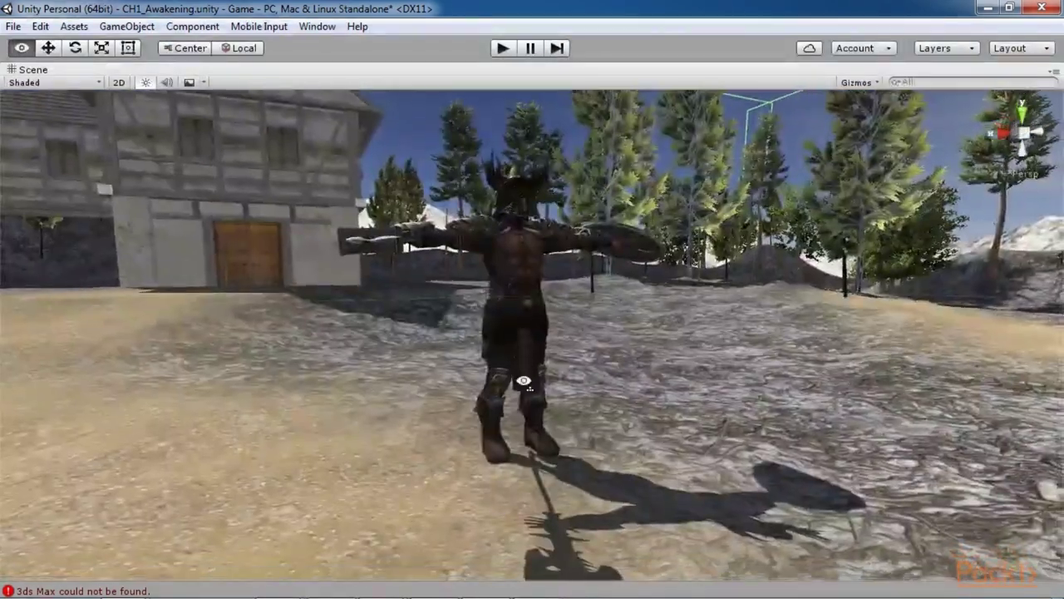
pyautogui.moveTo(538, 316); pyautogui.dragTo(526, 380, button='middle')
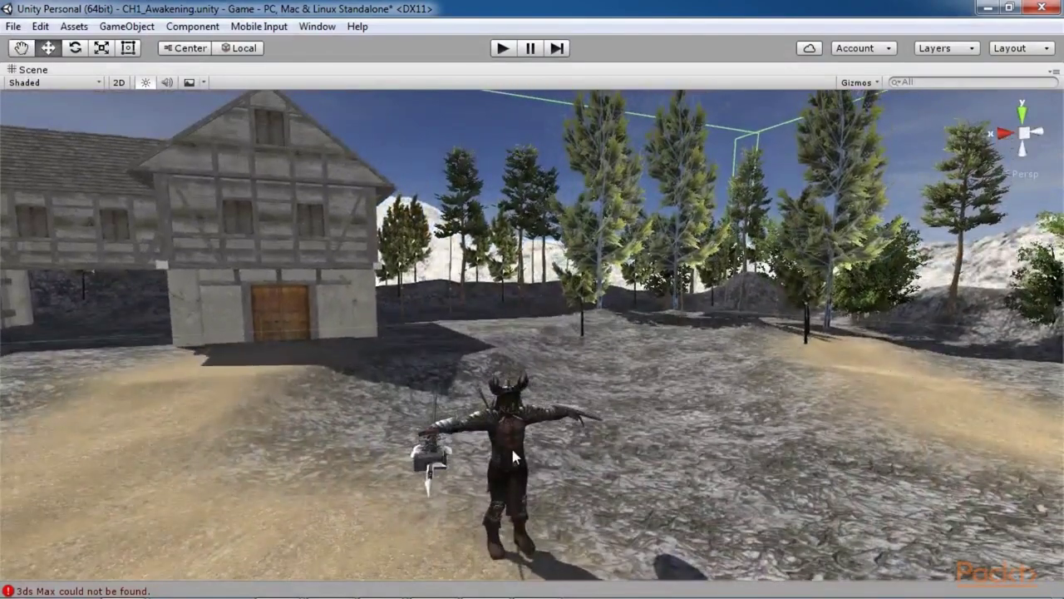
pyautogui.scroll(4, 511, 445)
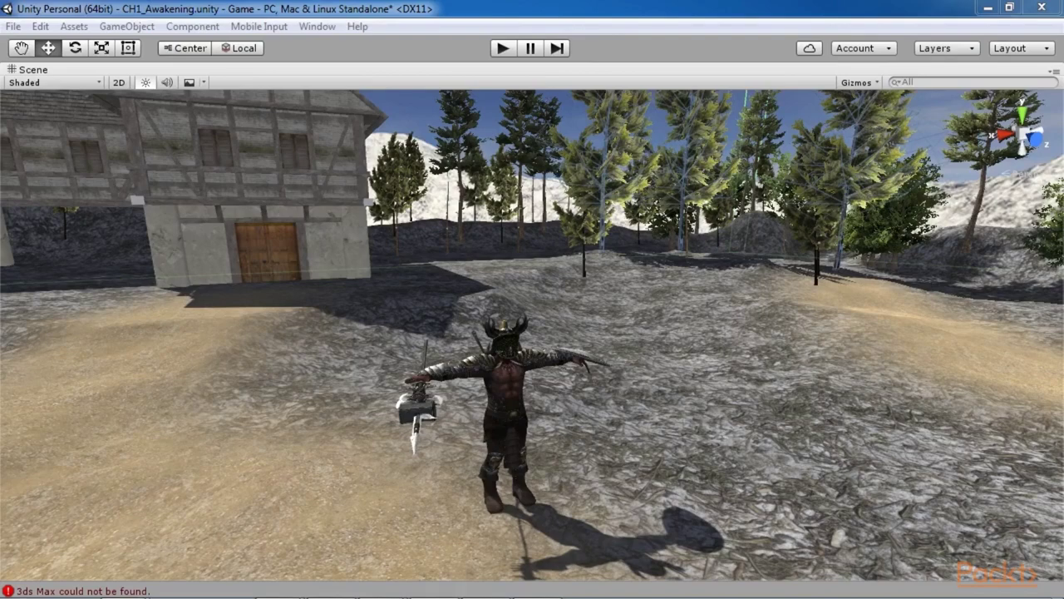
pyautogui.click(624, 378)
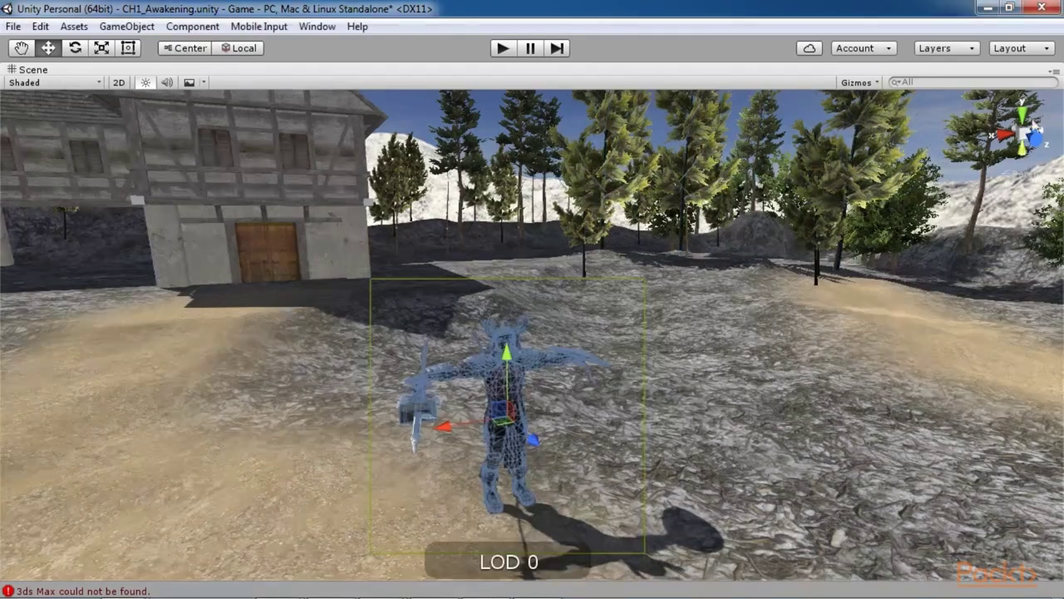
pyautogui.click(1056, 73)
pyautogui.click(983, 89)
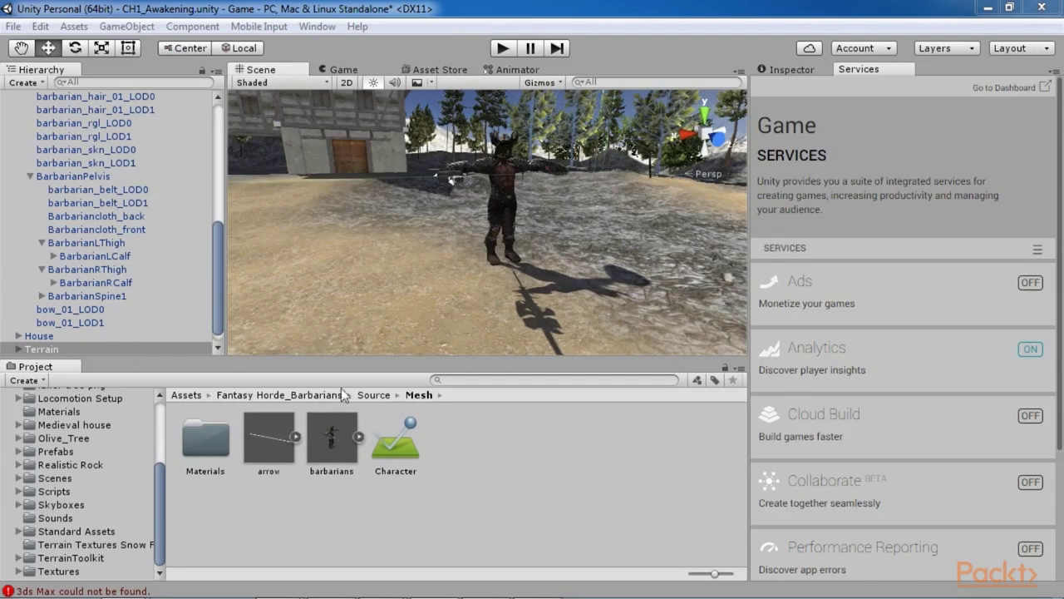
# Select the barbarians character, open its source model's import settings and review the Rig, Model and Animations settings.
pyautogui.click(495, 204)
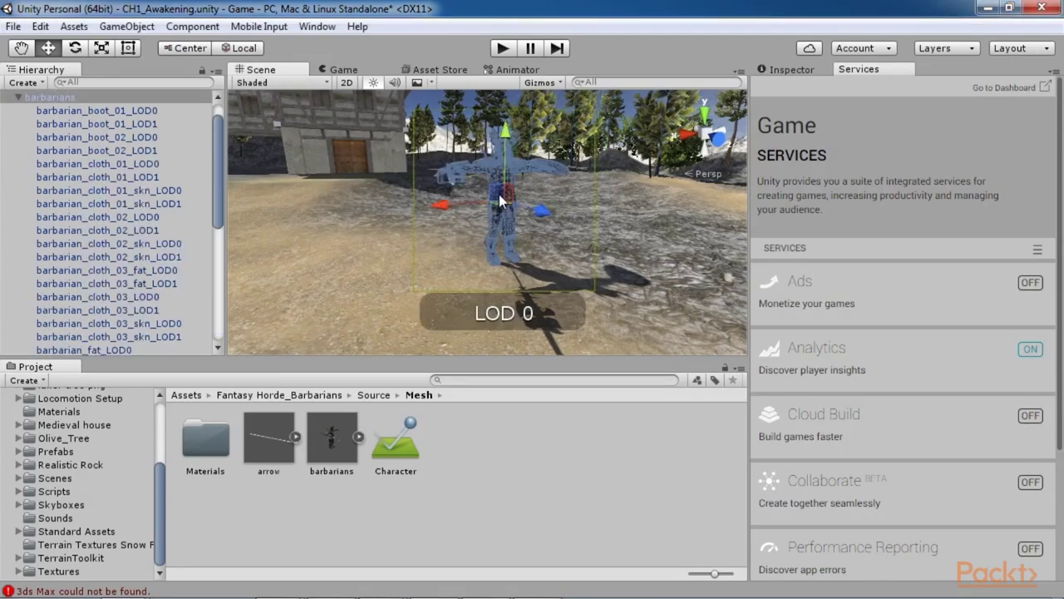
pyautogui.click(796, 68)
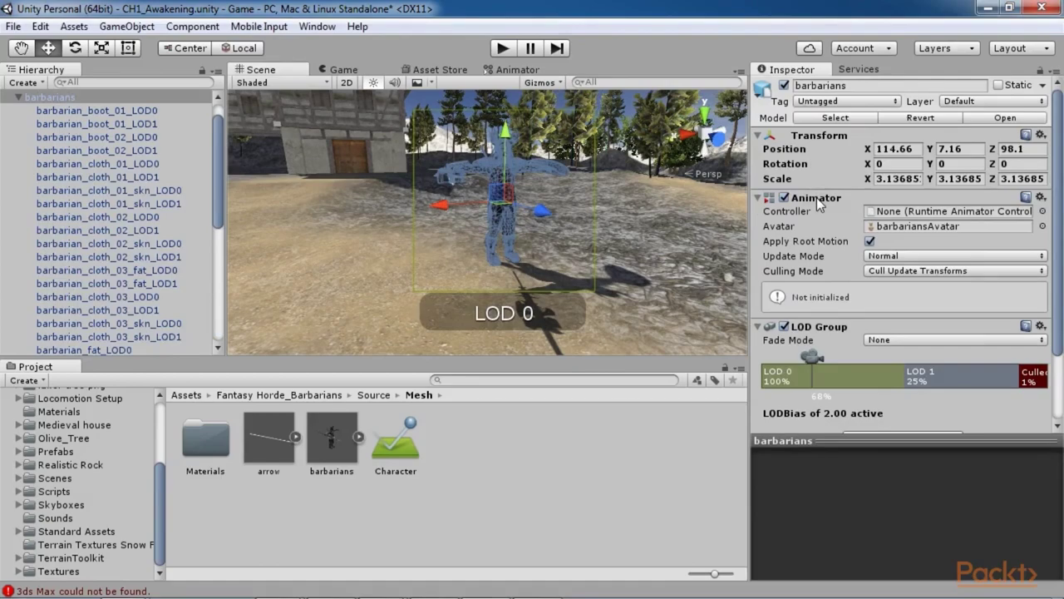
pyautogui.click(835, 118)
pyautogui.scroll(-5, 963, 128)
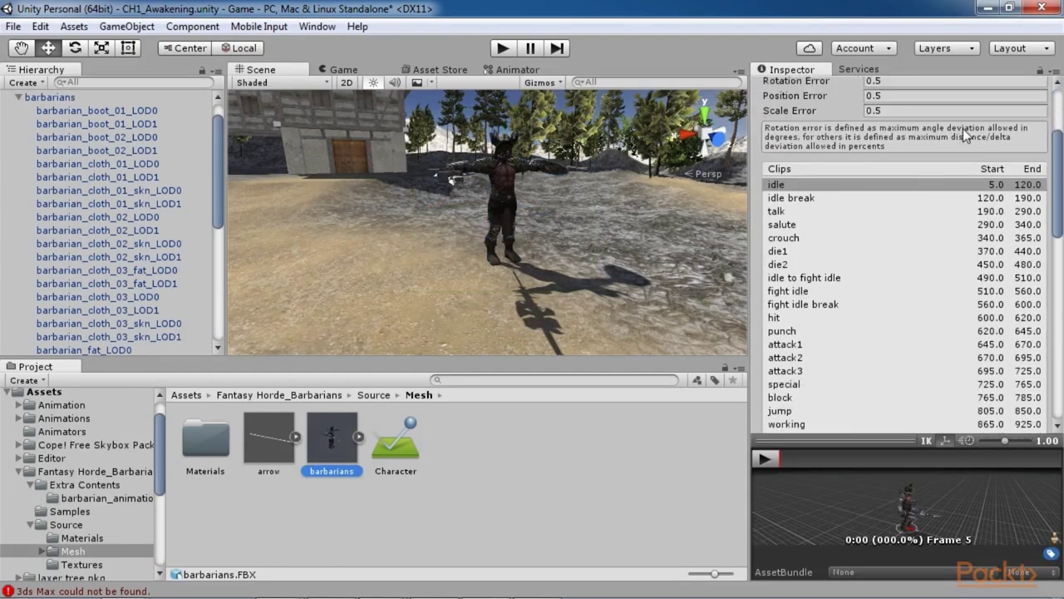
pyautogui.scroll(5, 916, 279)
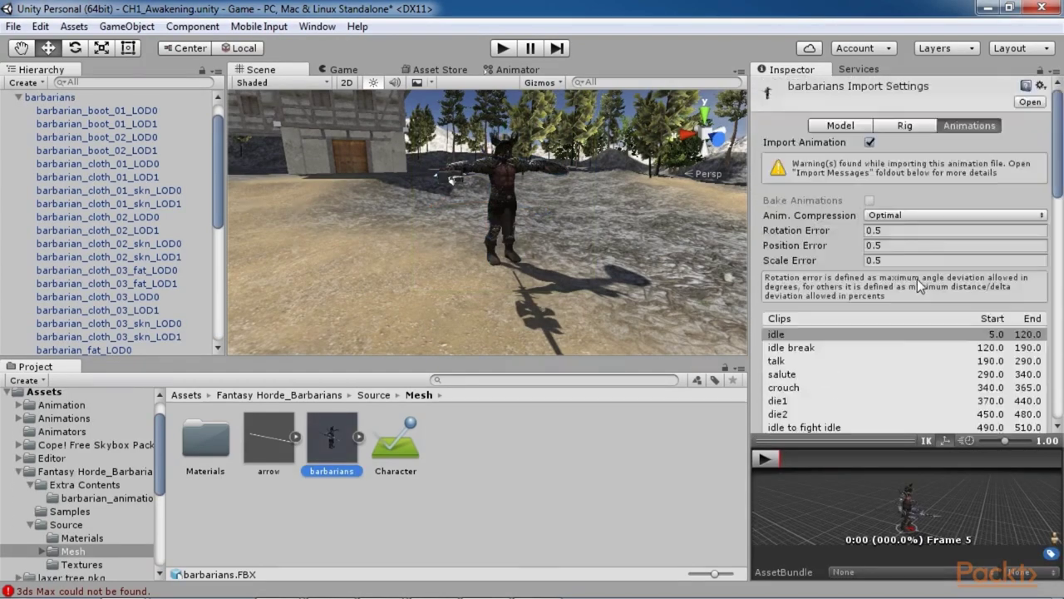
pyautogui.click(908, 125)
pyautogui.click(858, 126)
pyautogui.click(963, 124)
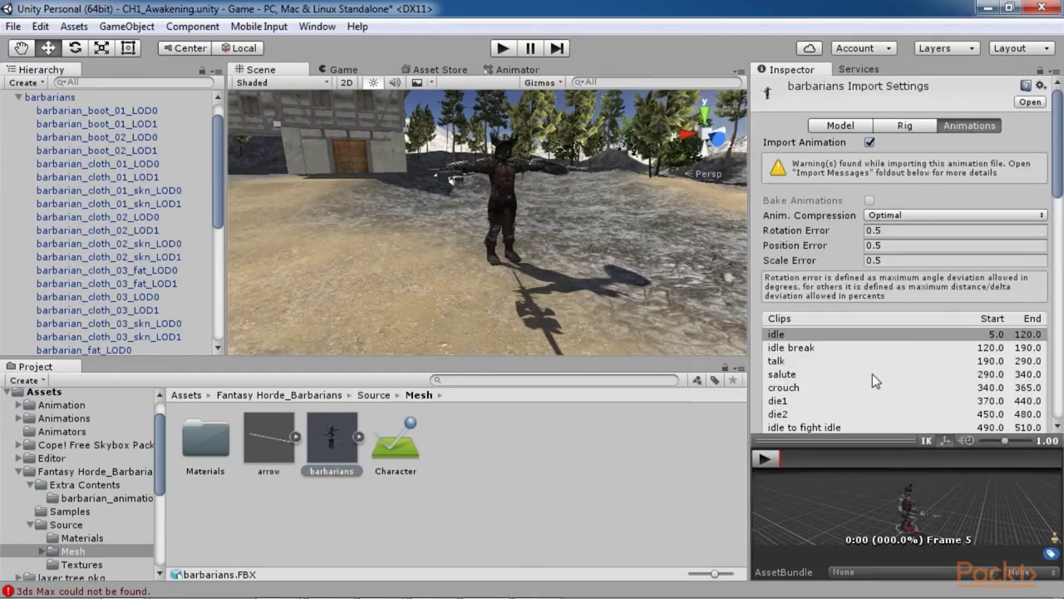
# Look through the barbarians model's animation clips such as salute and die2, select idle and enlarge the preview.
pyautogui.scroll(-3, 872, 372)
pyautogui.scroll(-3, 872, 374)
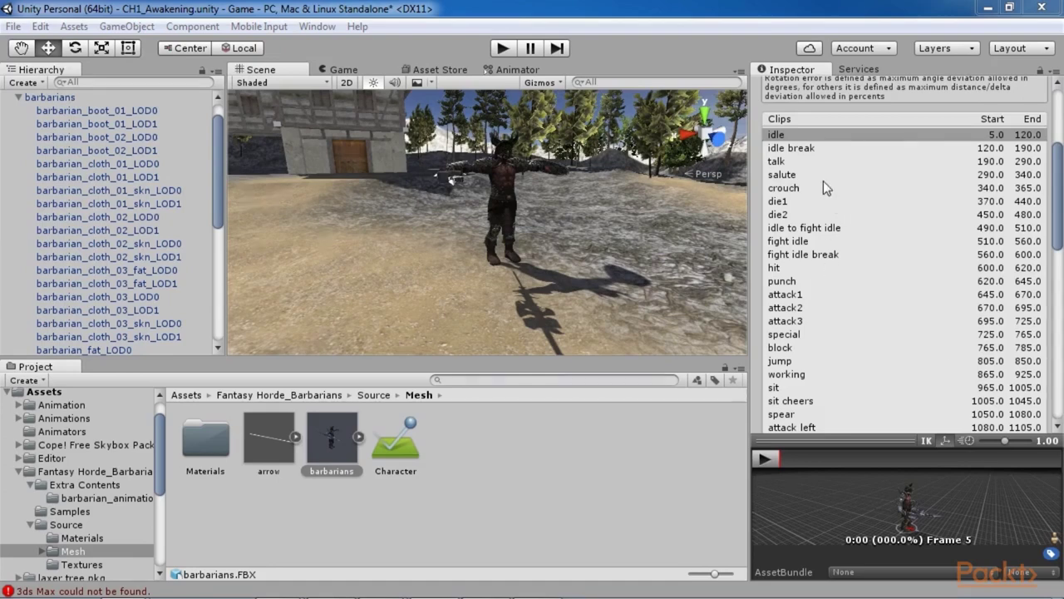
pyautogui.click(816, 173)
pyautogui.click(822, 215)
pyautogui.scroll(2, 826, 290)
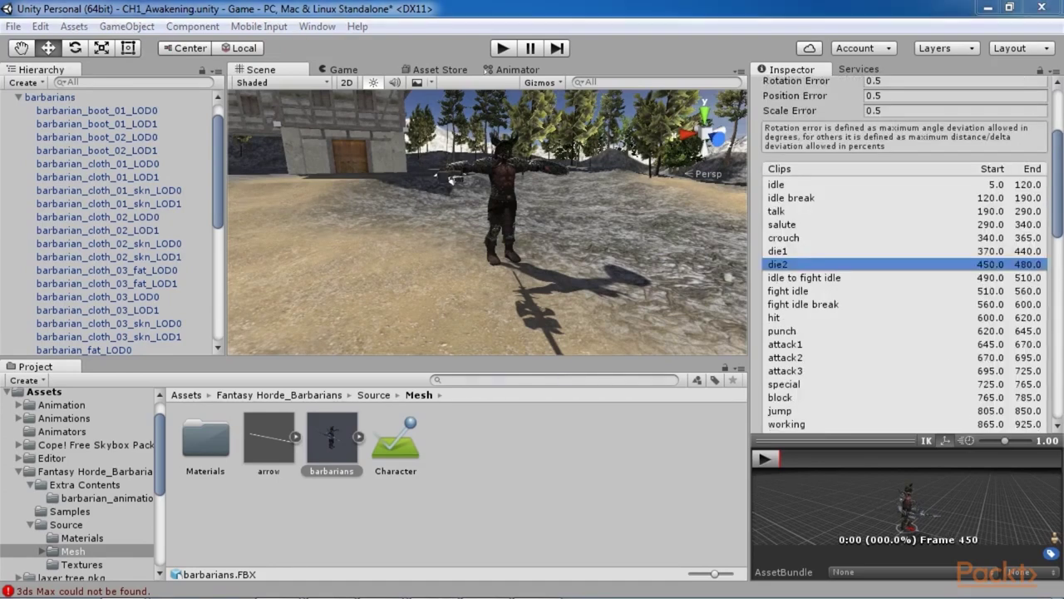
pyautogui.click(787, 184)
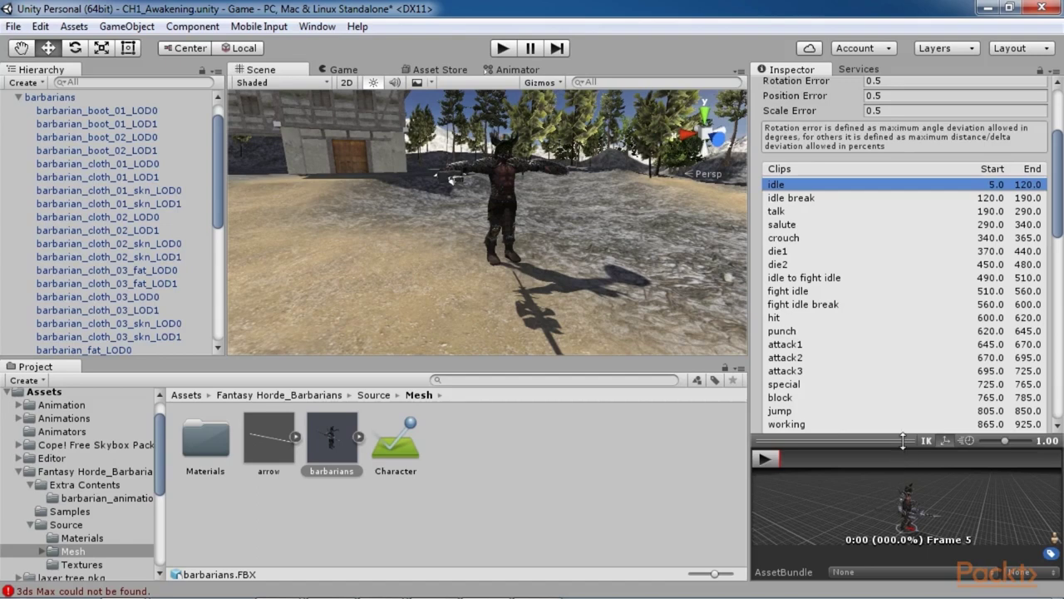
pyautogui.moveTo(903, 440); pyautogui.dragTo(886, 371)
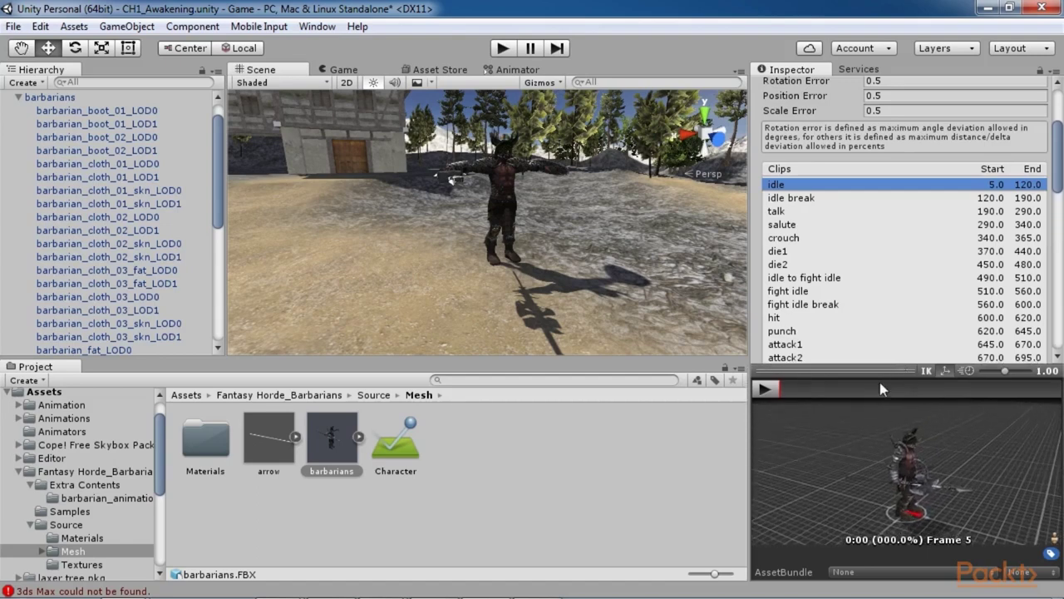
# Preview the barbarians model's idle, hit, punch and attack1 animation clips.
pyautogui.click(766, 389)
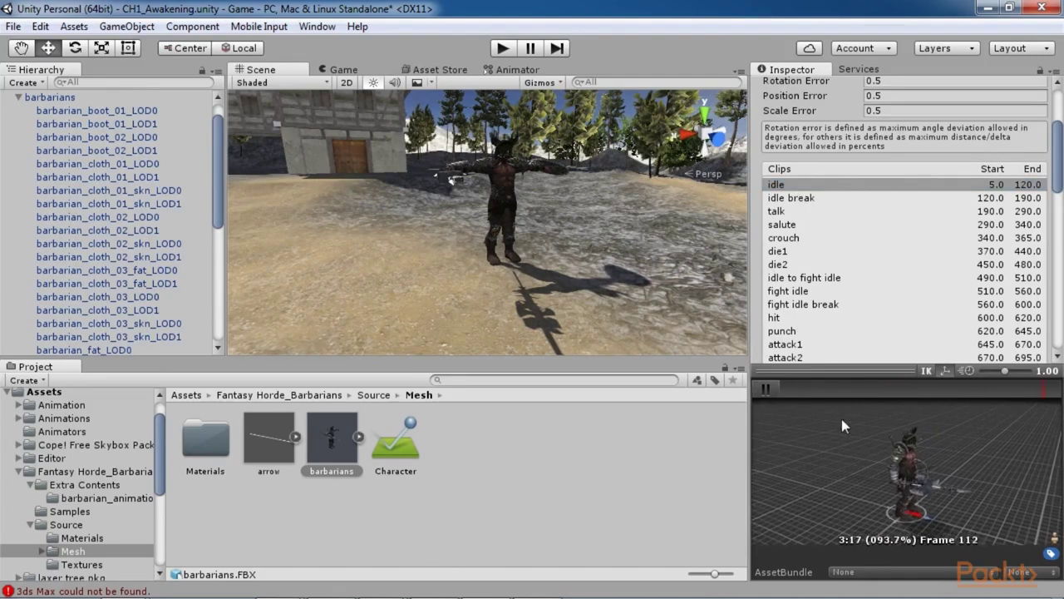
pyautogui.click(785, 318)
pyautogui.click(768, 391)
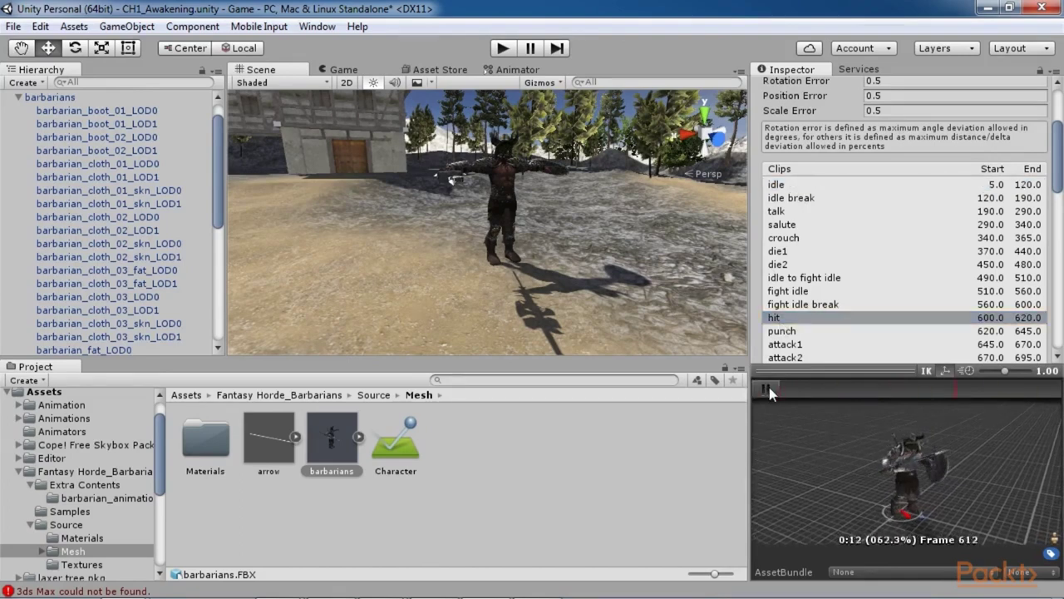
pyautogui.click(782, 330)
pyautogui.click(765, 389)
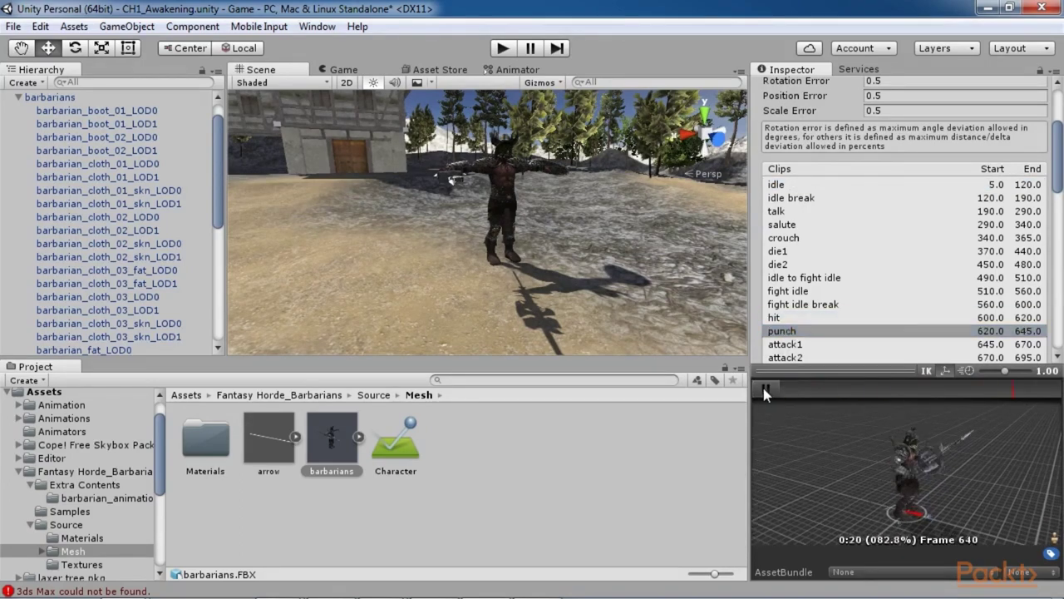
pyautogui.click(786, 344)
pyautogui.click(762, 385)
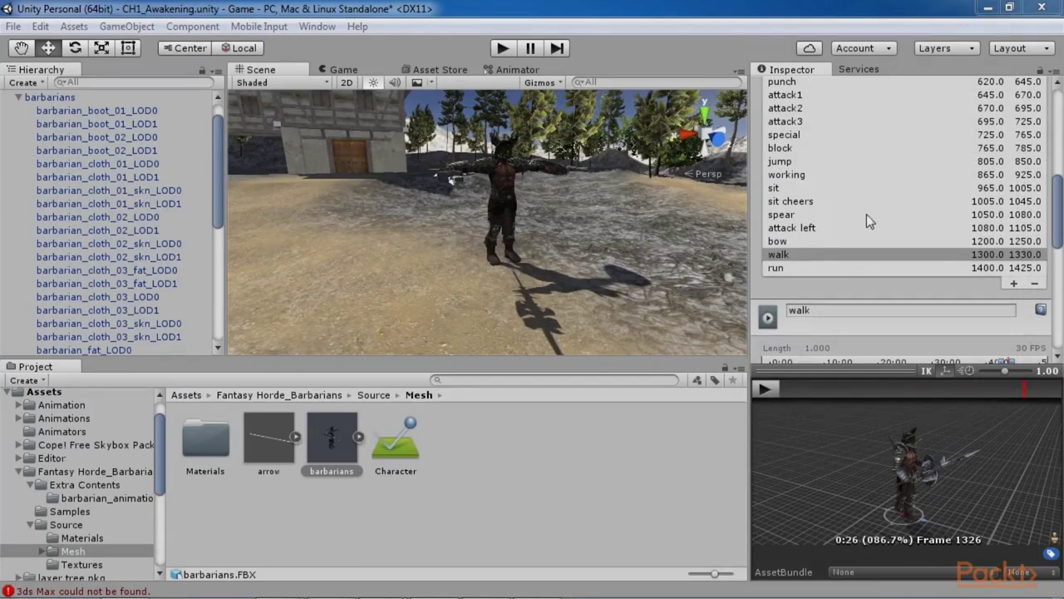
# Set the barbarians model's rig animation type to Humanoid and open its avatar configuration.
pyautogui.scroll(12, 869, 214)
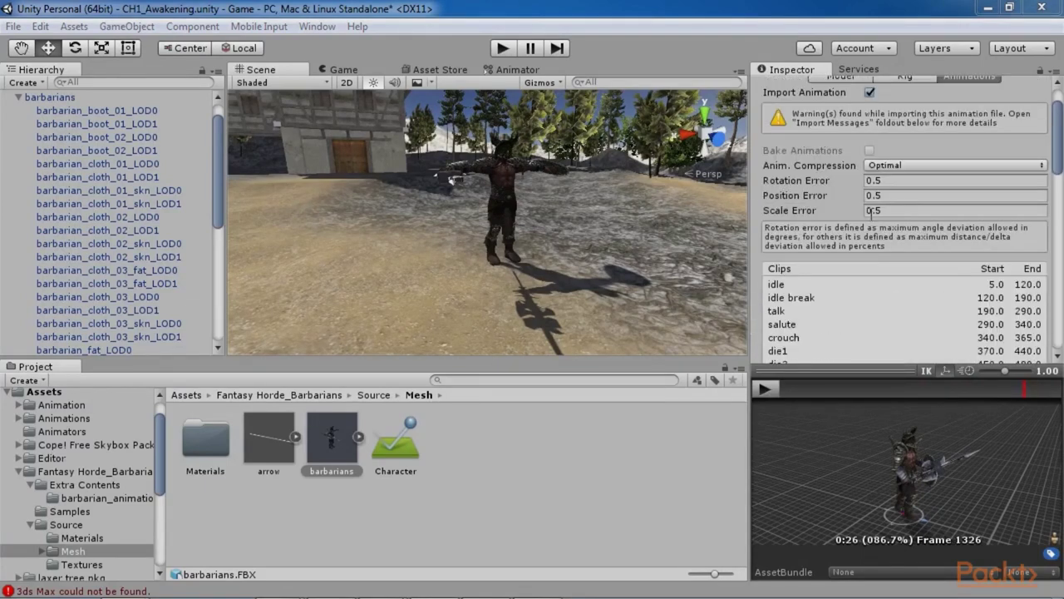
pyautogui.scroll(3, 870, 211)
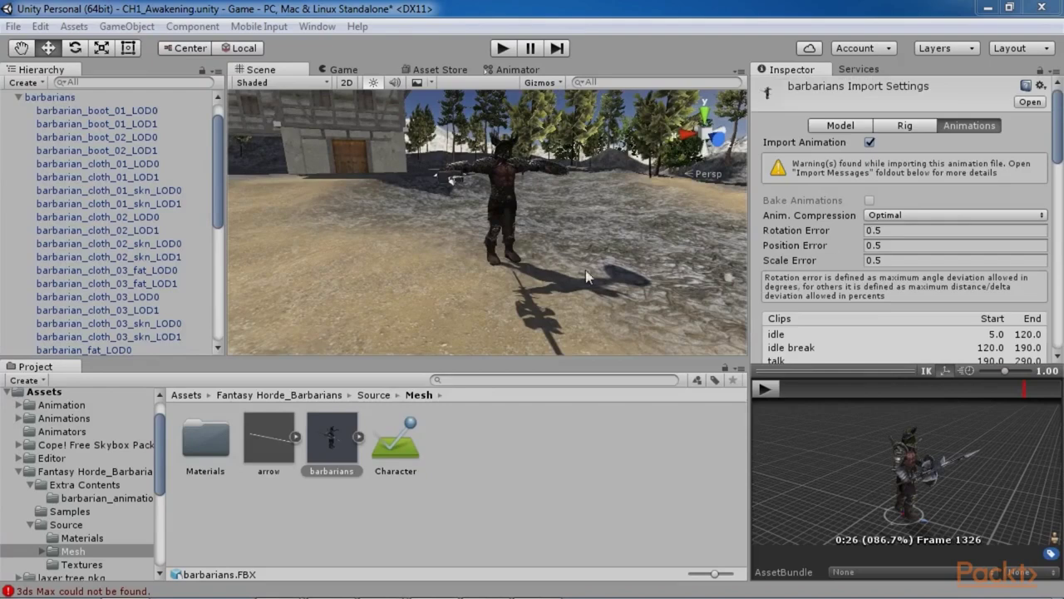
pyautogui.click(335, 448)
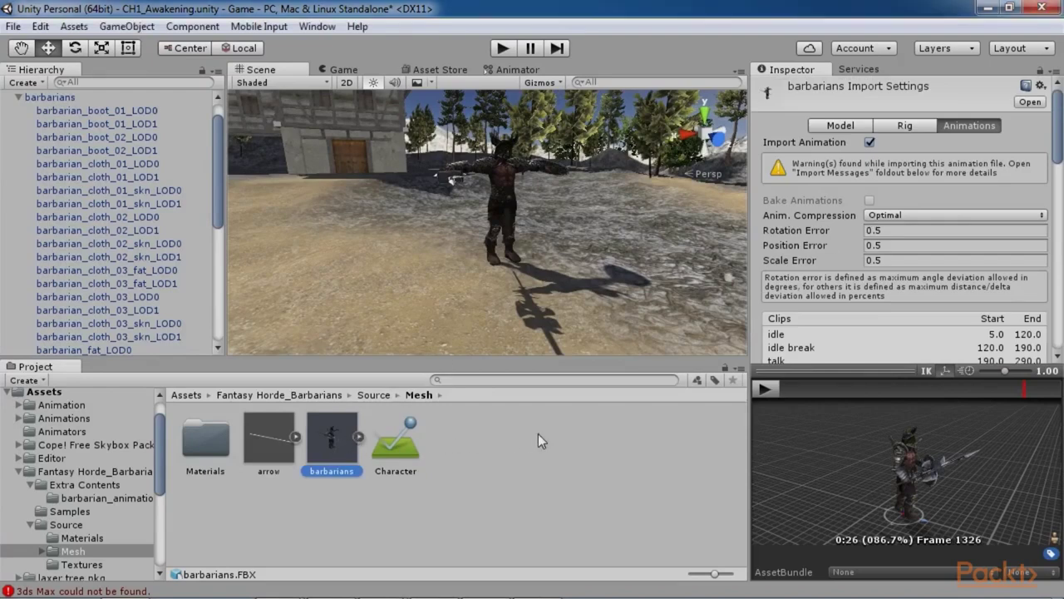
pyautogui.click(904, 126)
pyautogui.click(916, 143)
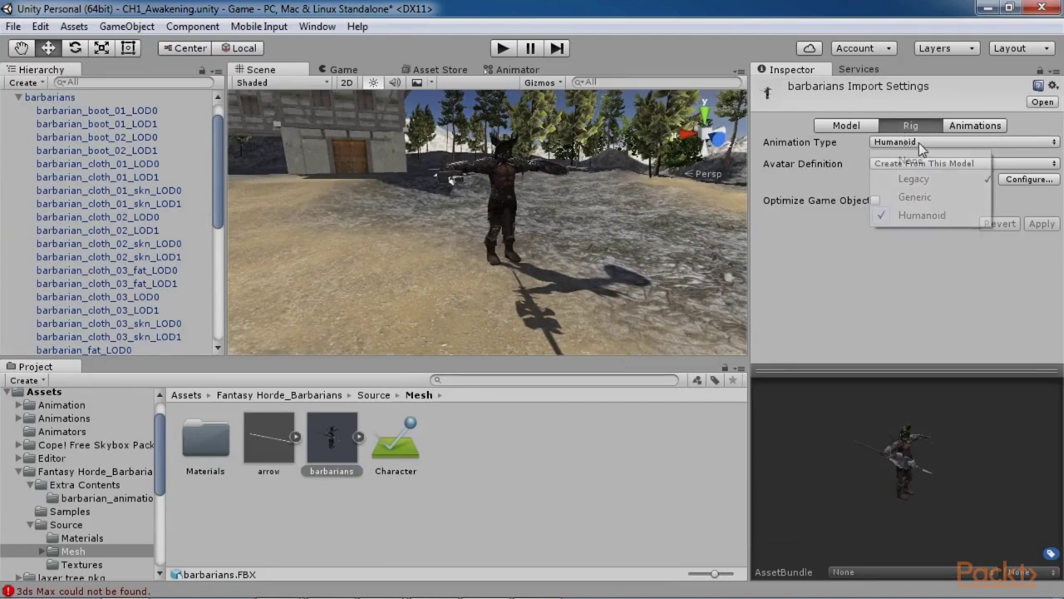
pyautogui.click(918, 213)
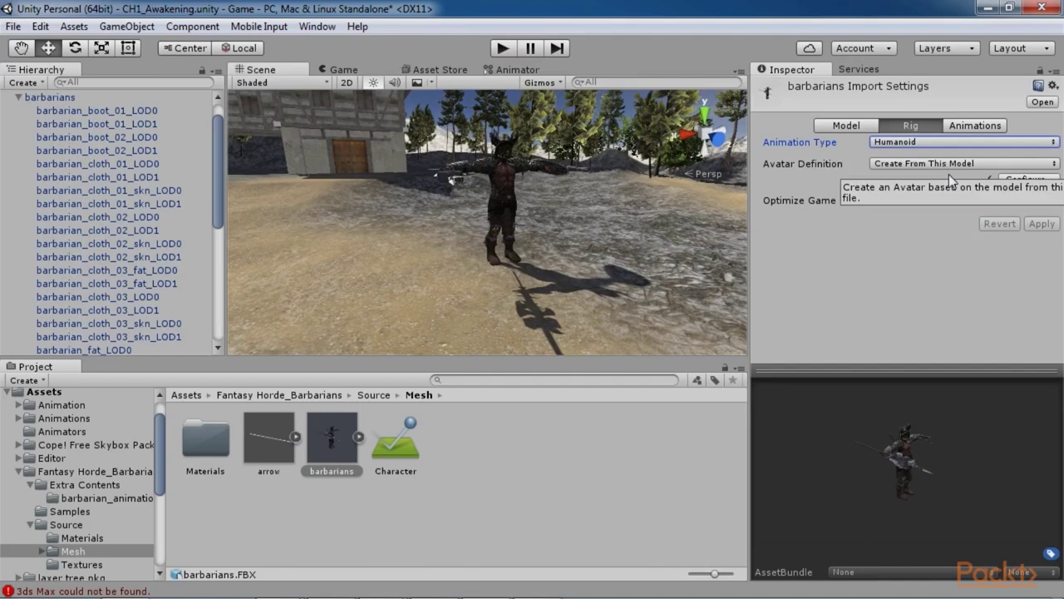
pyautogui.click(1016, 179)
pyautogui.click(514, 333)
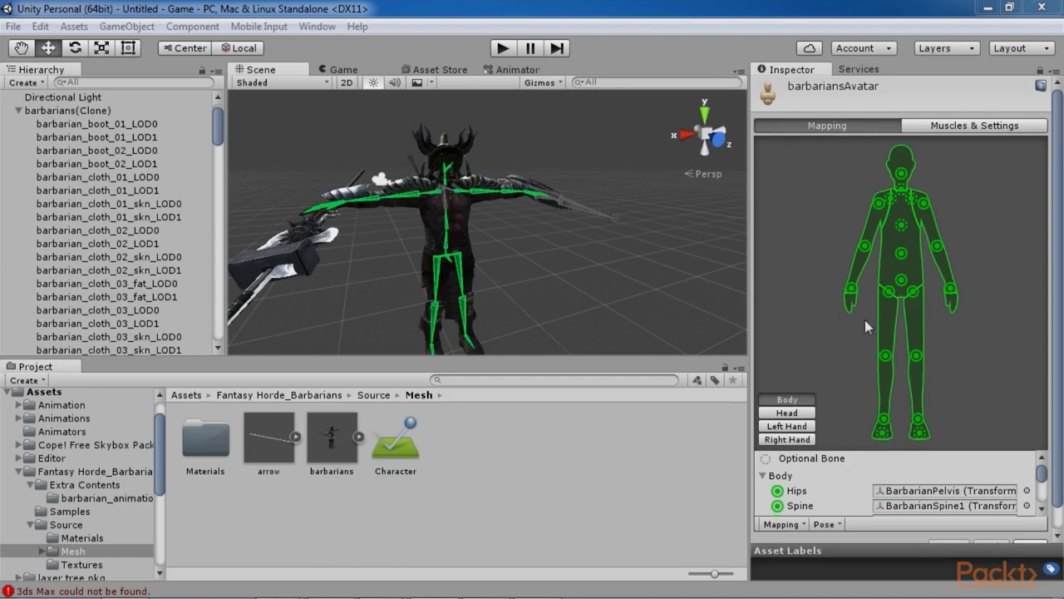
# Examine the avatar's hips, spine and chest bones, and look through its head, left hand, right hand and body mappings.
pyautogui.click(901, 281)
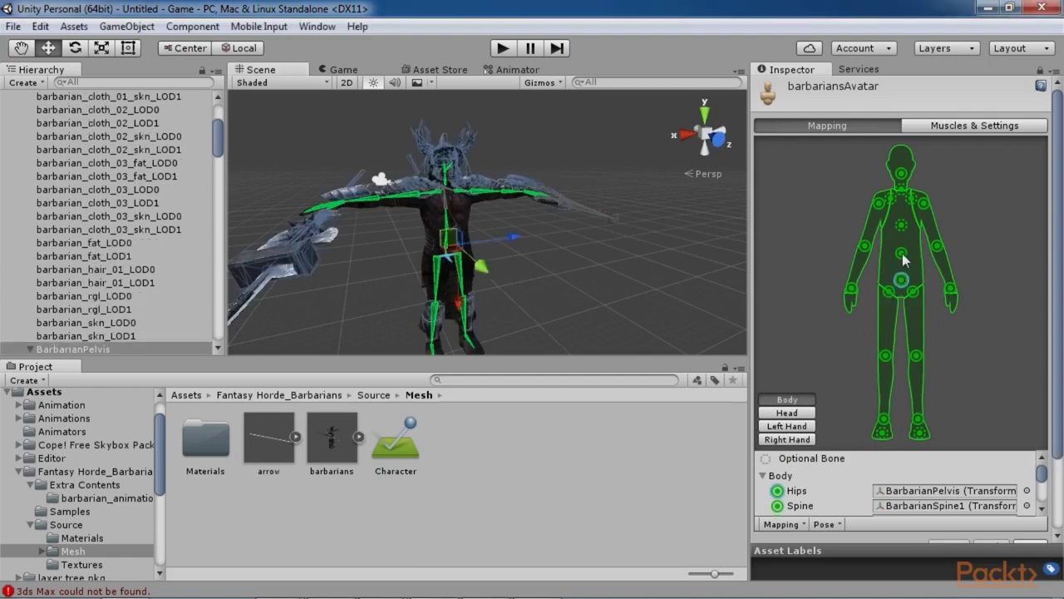
pyautogui.click(902, 254)
pyautogui.click(901, 226)
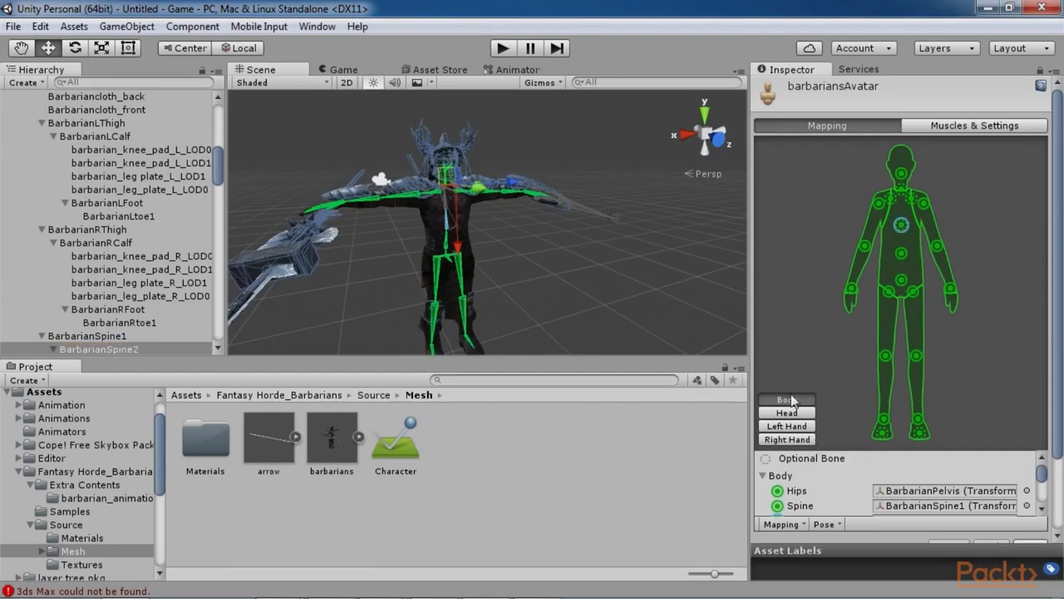
pyautogui.click(788, 414)
pyautogui.click(786, 426)
pyautogui.click(786, 439)
pyautogui.click(787, 400)
pyautogui.scroll(-4, 984, 461)
pyautogui.scroll(5, 984, 460)
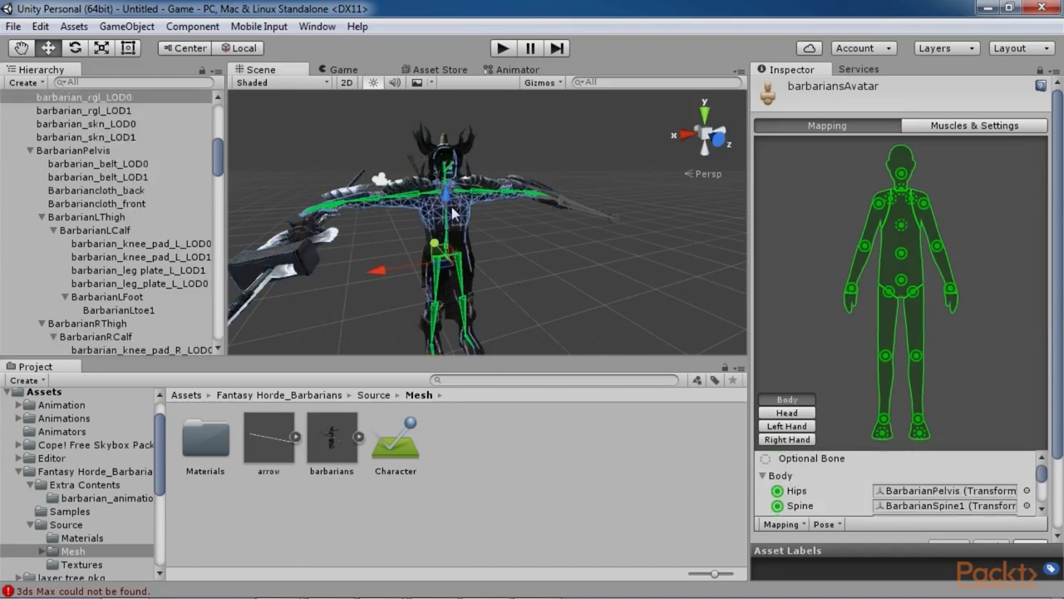
# Review the avatar's left hand, right hand, head and body mappings again, and view its Muscles & Settings.
pyautogui.click(532, 266)
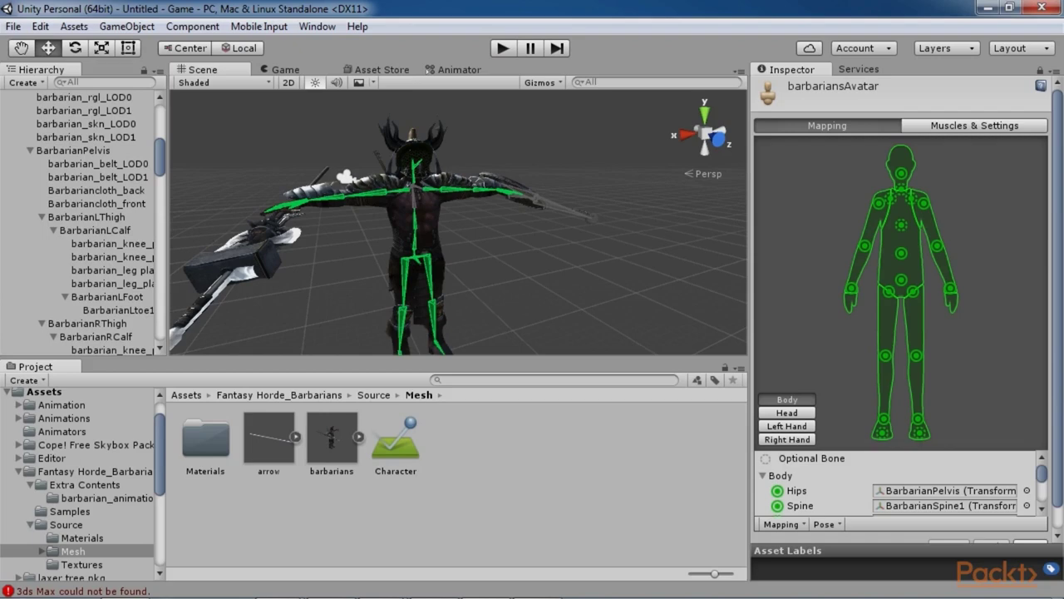
pyautogui.click(786, 426)
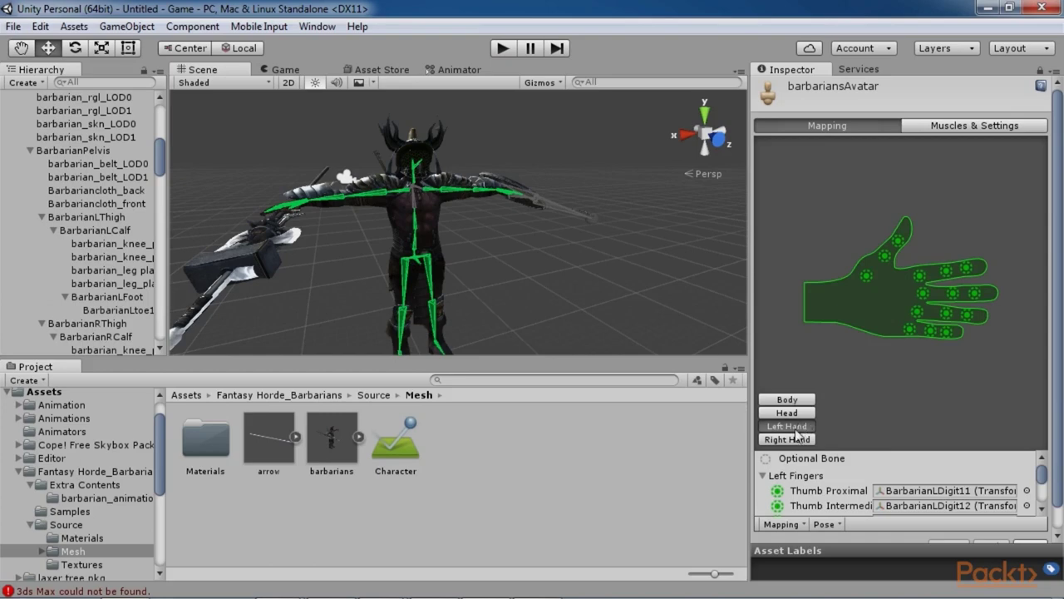
pyautogui.click(787, 439)
pyautogui.click(787, 412)
pyautogui.click(787, 400)
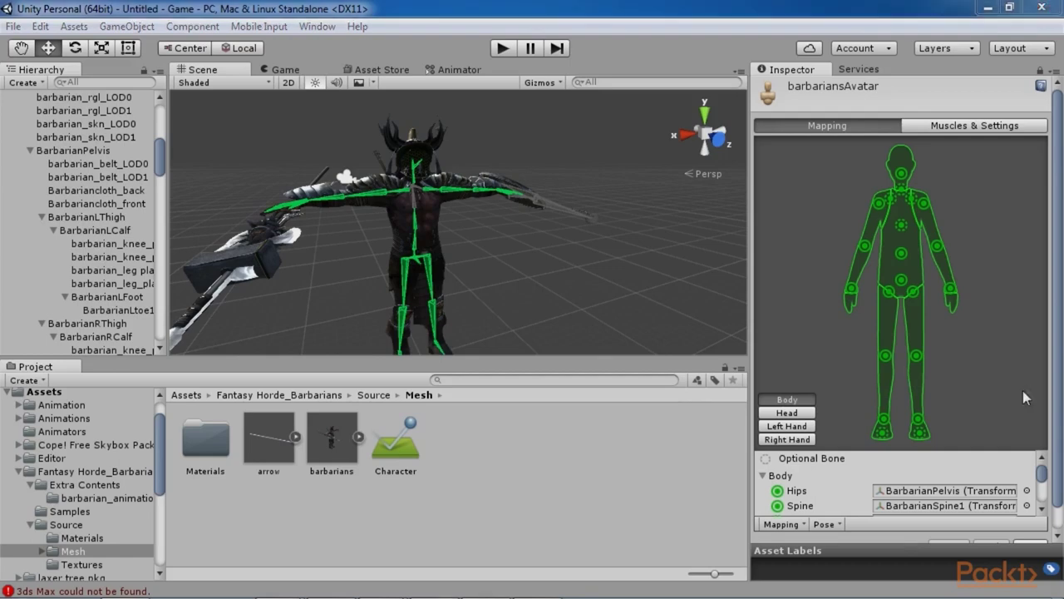
pyautogui.click(974, 125)
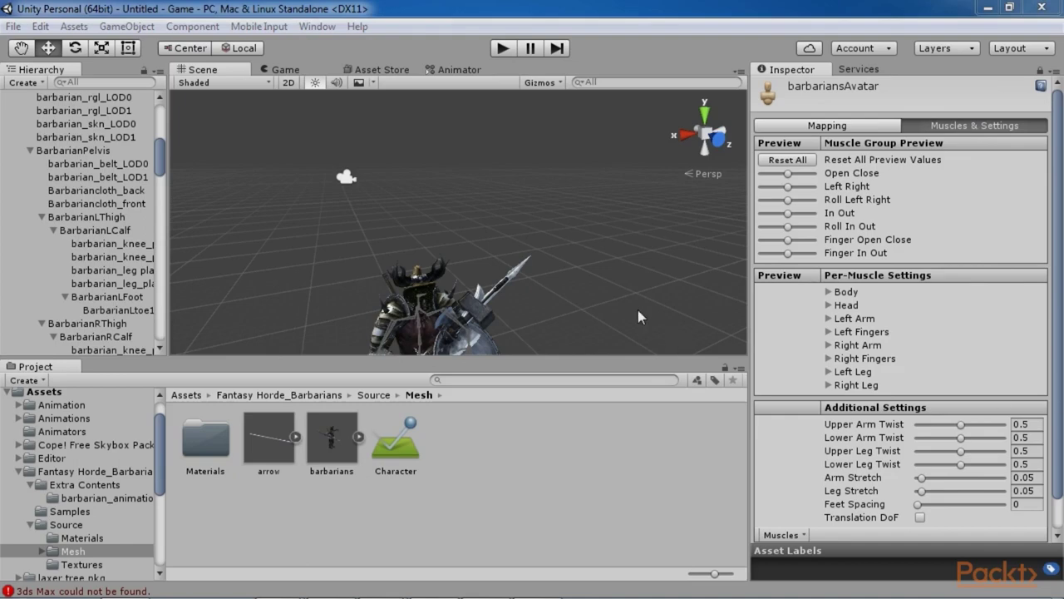
pyautogui.moveTo(590, 309); pyautogui.dragTo(623, 196, button='middle')
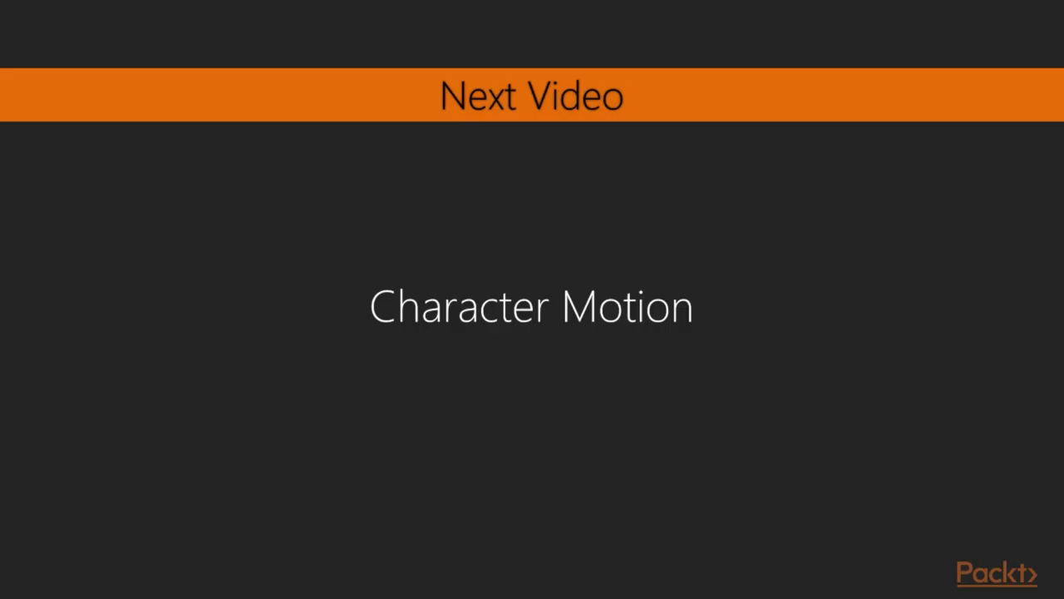
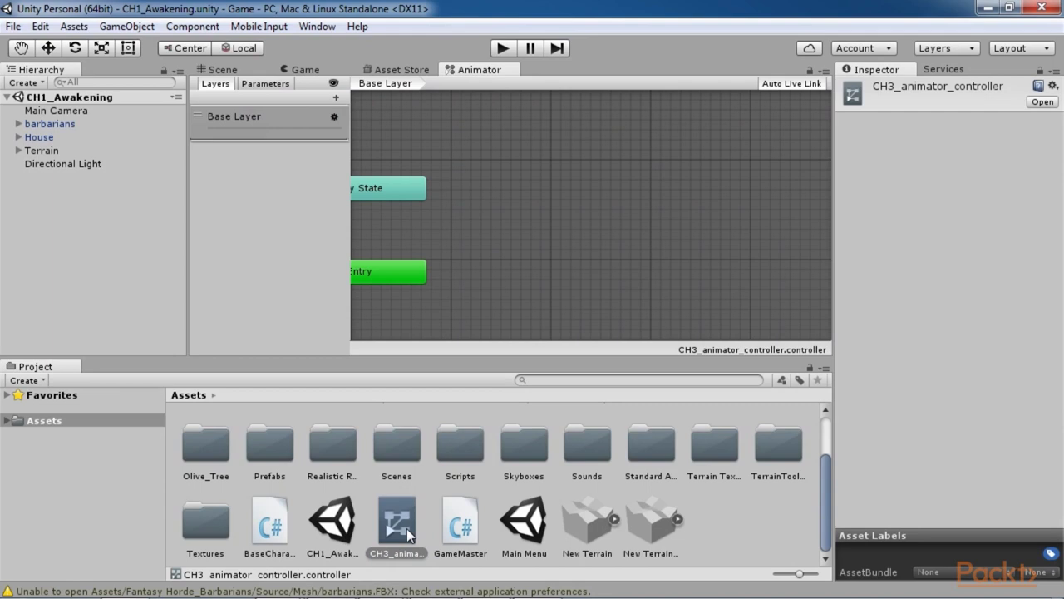
# Review the state graph, layers and parameters of CH3_animator_controller in the Animator.
pyautogui.moveTo(479, 269); pyautogui.dragTo(709, 252, button='middle')
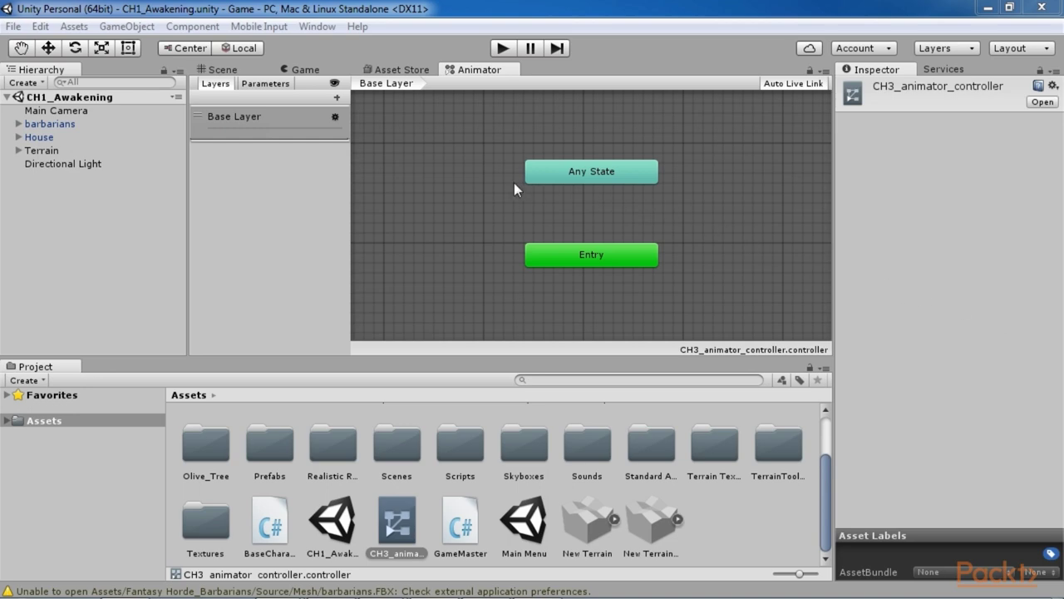
pyautogui.click(221, 86)
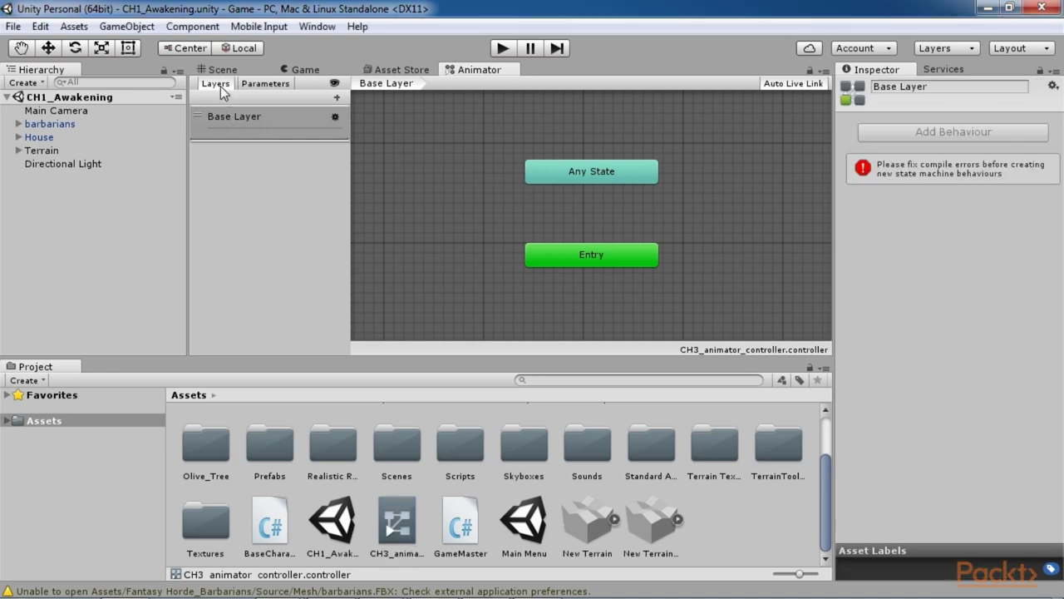
pyautogui.click(277, 166)
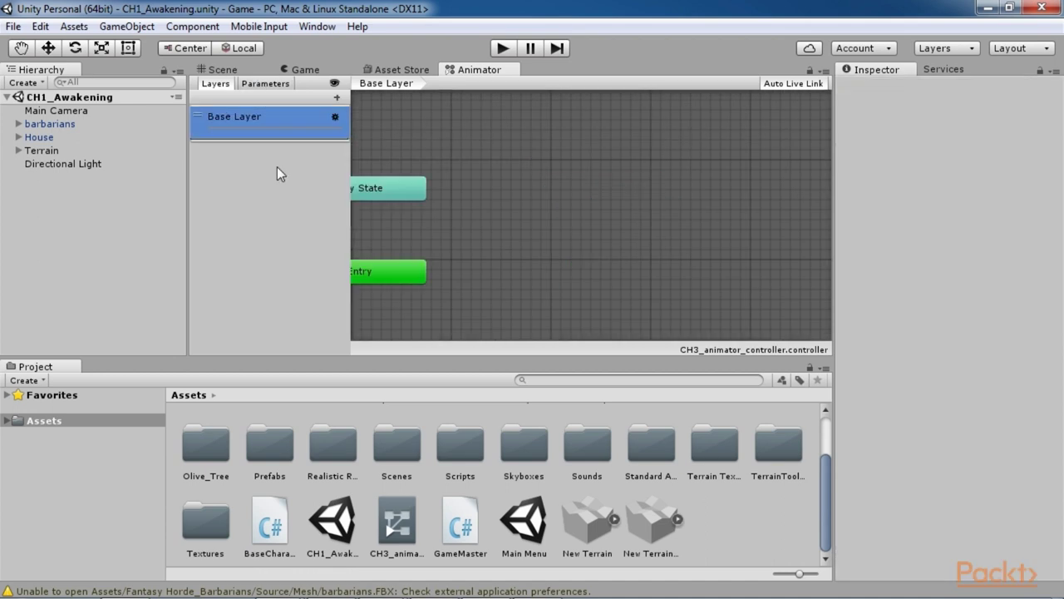
pyautogui.click(279, 186)
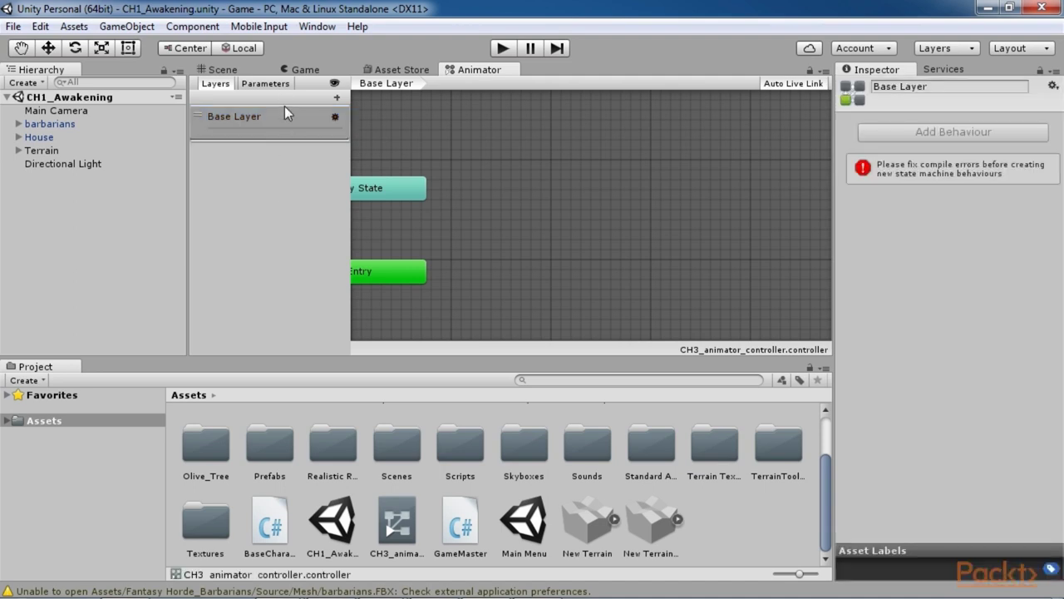
pyautogui.click(266, 84)
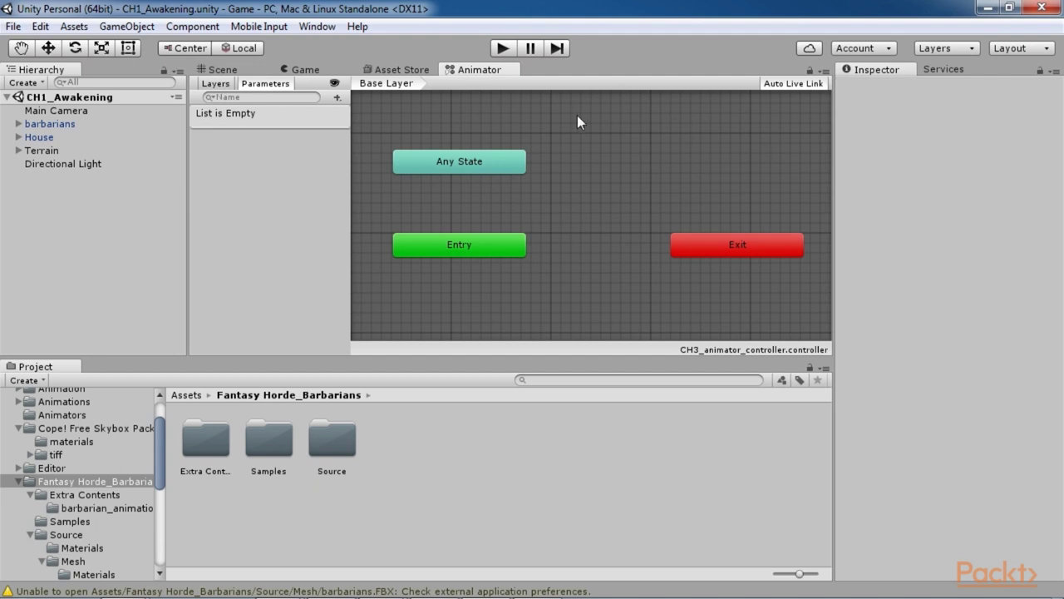
# Create an empty state in the Base Layer and place it just above the Exit node.
pyautogui.click(648, 192)
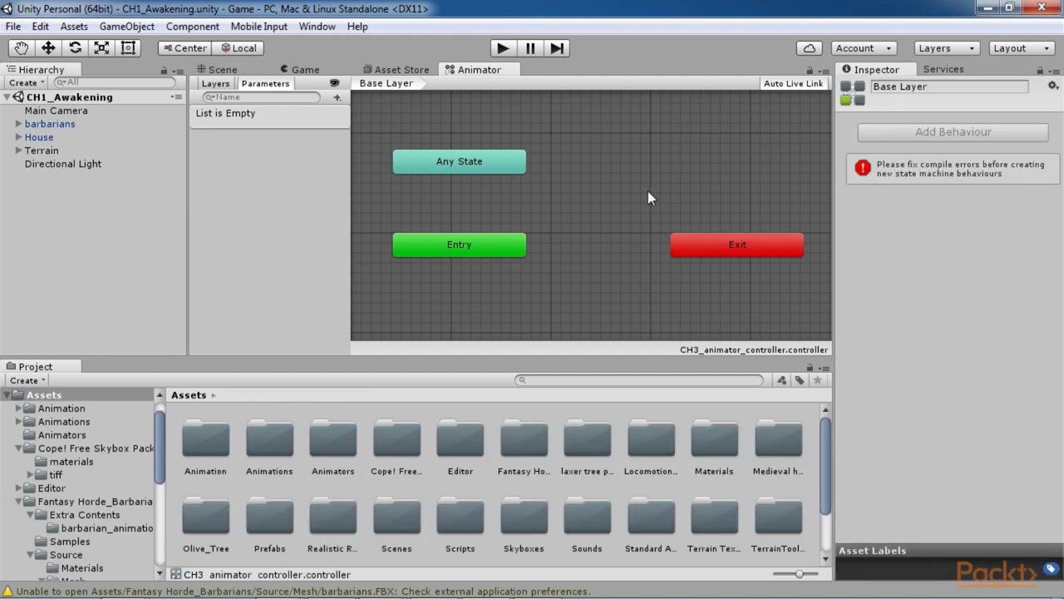
pyautogui.rightClick(649, 194)
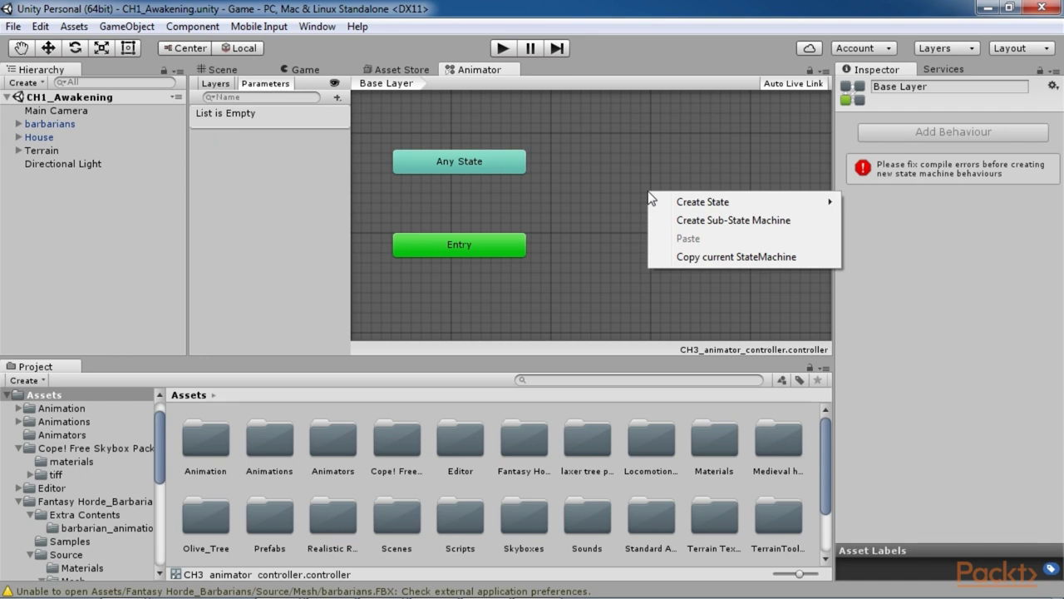
pyautogui.moveTo(831, 203)
pyautogui.click(869, 202)
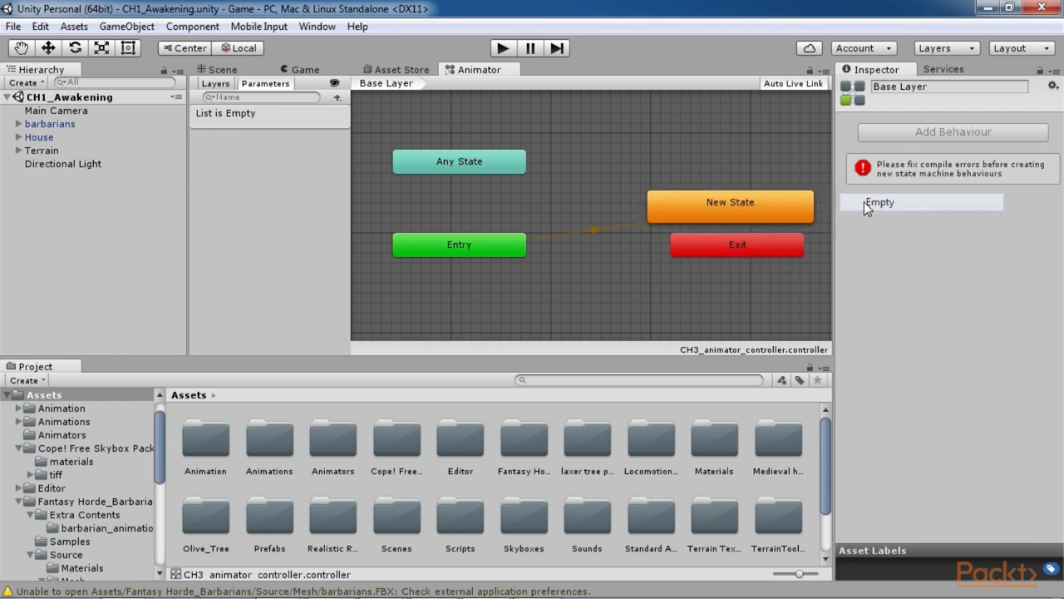
pyautogui.moveTo(706, 208); pyautogui.dragTo(650, 191)
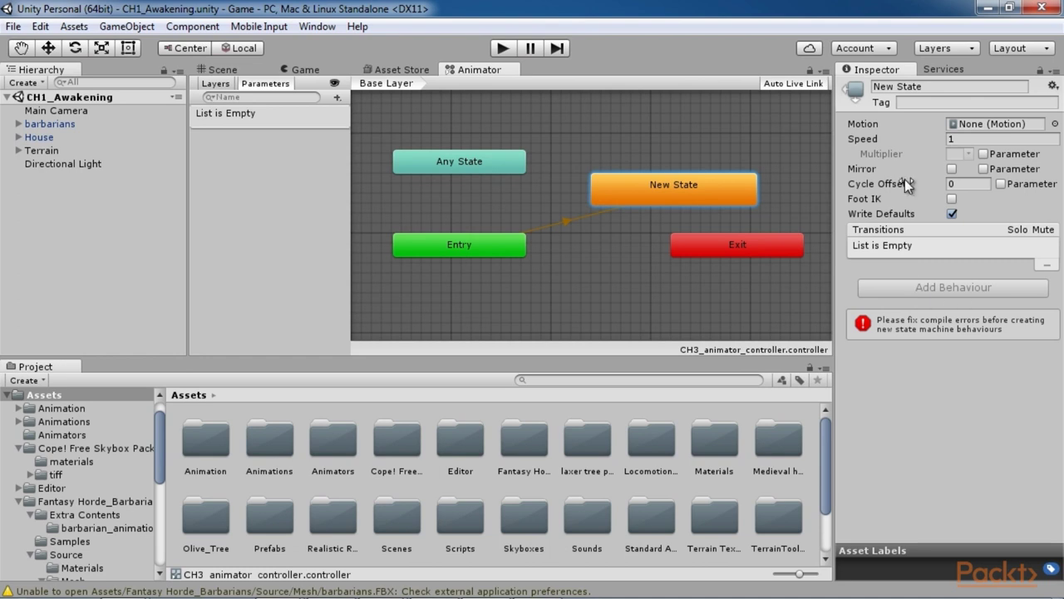
# Rename the new state as idle.
pyautogui.click(926, 88)
pyautogui.press('BackSpace')
pyautogui.press('BackSpace')
pyautogui.press('BackSpace')
pyautogui.press('BackSpace')
pyautogui.press('BackSpace')
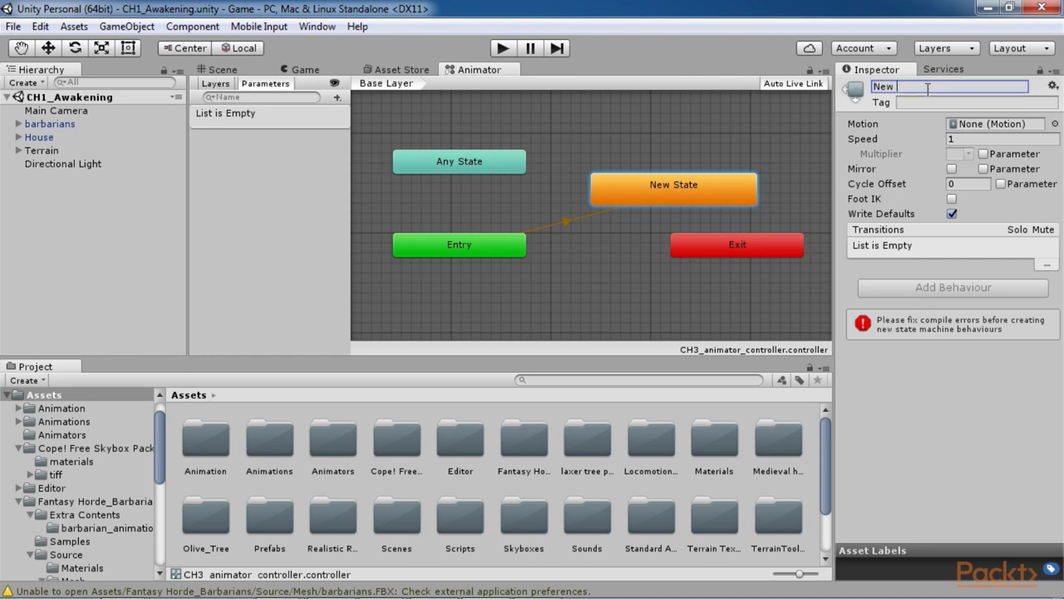
pyautogui.write('idle')
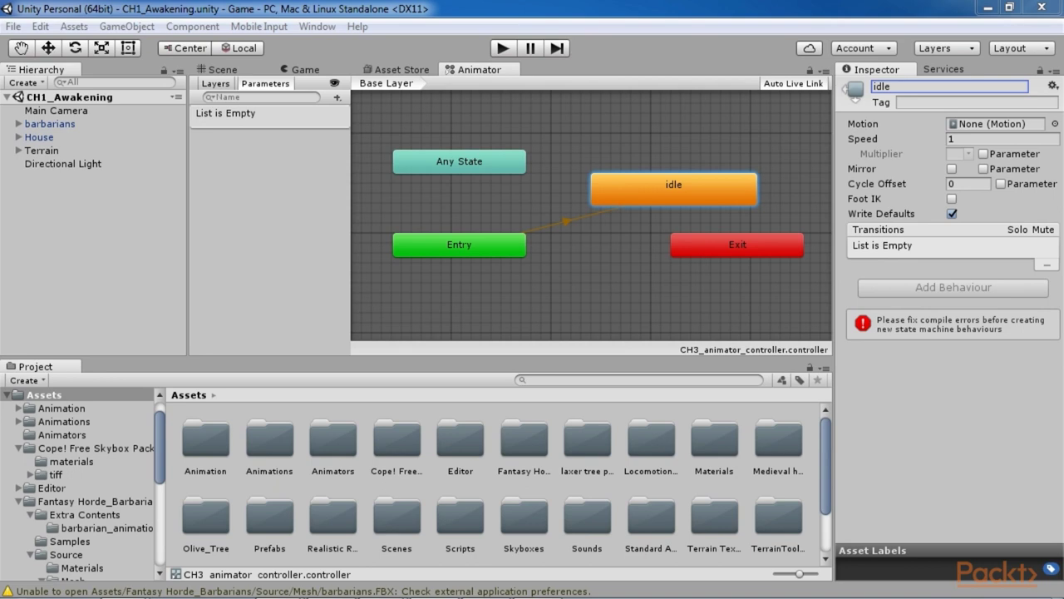
# Assign the Idle animation clip from Standard Assets as the idle state's motion and locate the clip in the project.
pyautogui.click(1054, 123)
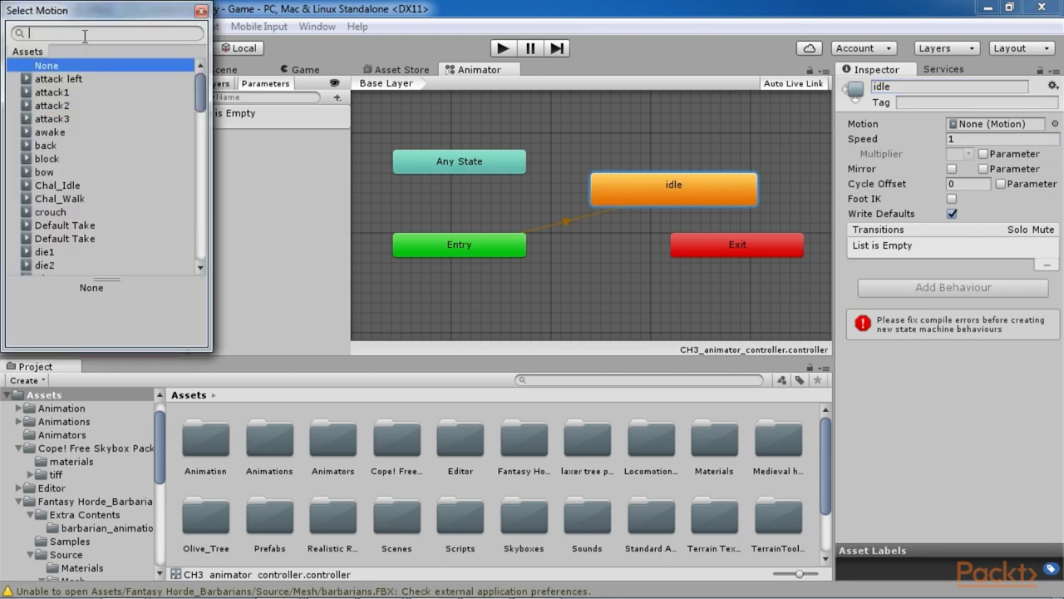
pyautogui.write('idle')
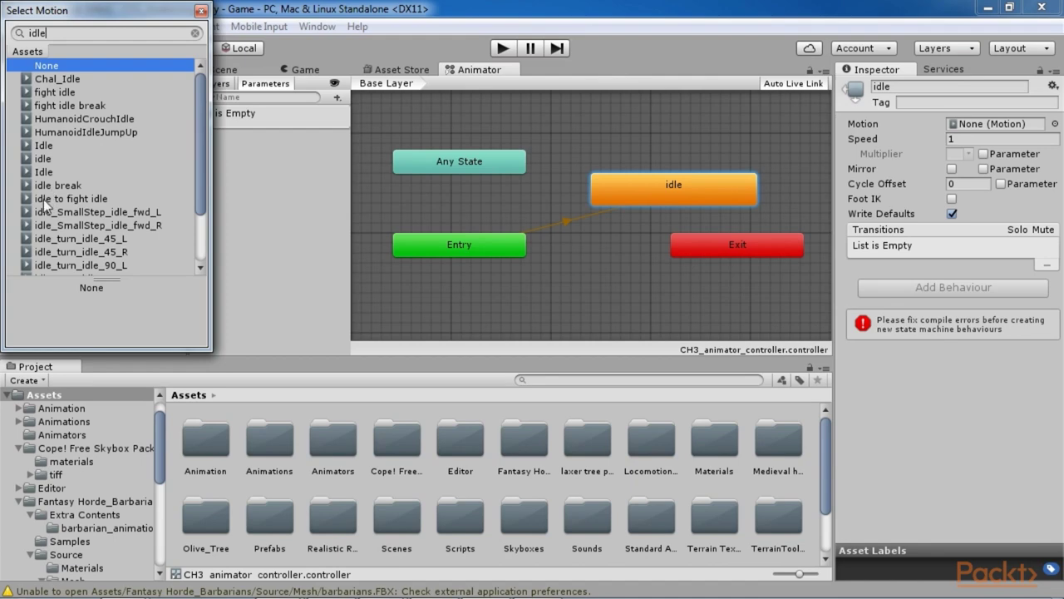
pyautogui.click(43, 172)
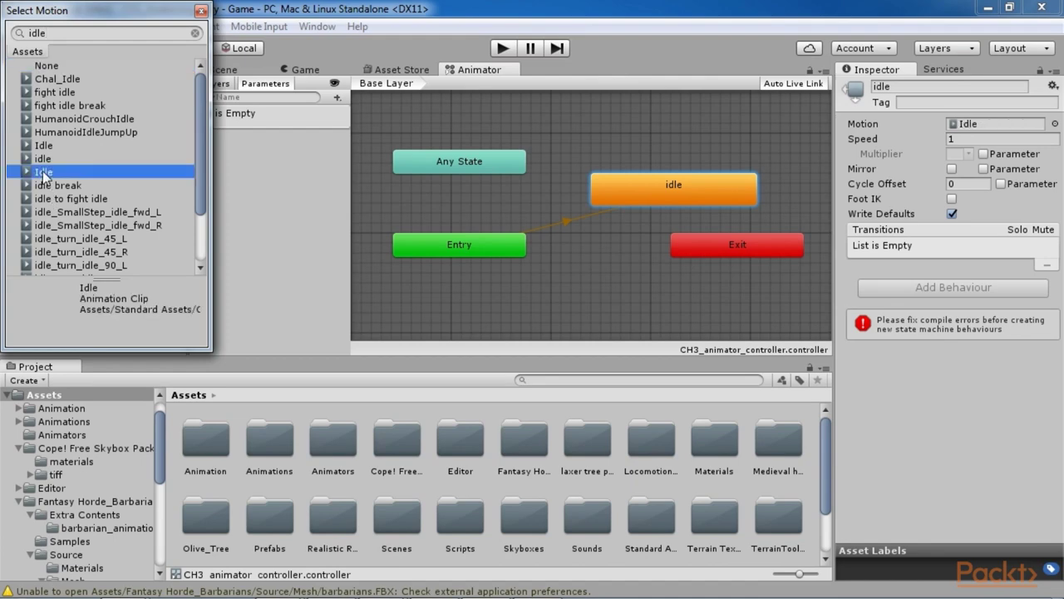
pyautogui.click(235, 220)
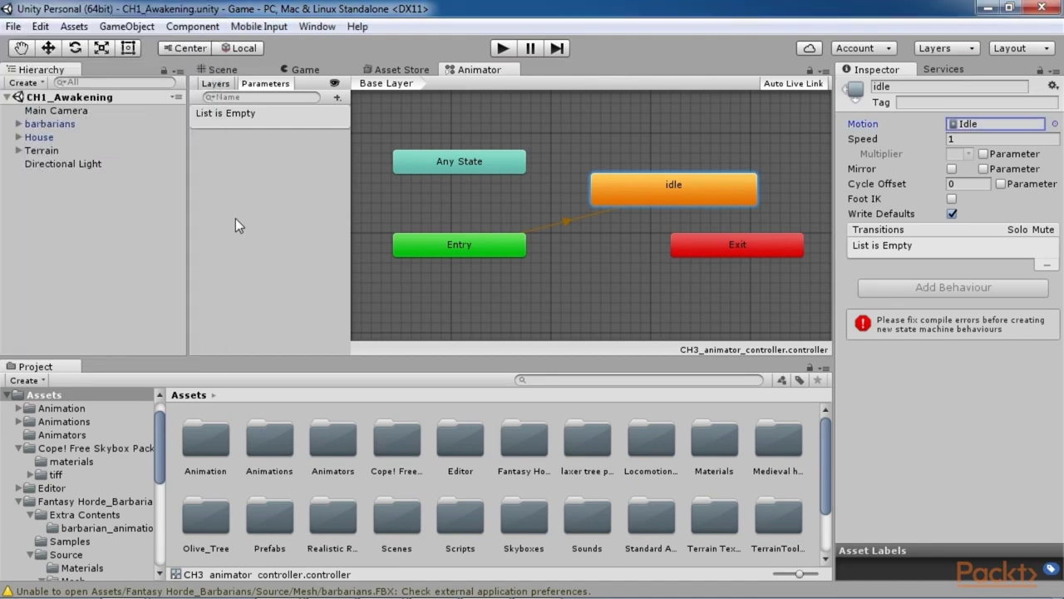
pyautogui.click(970, 124)
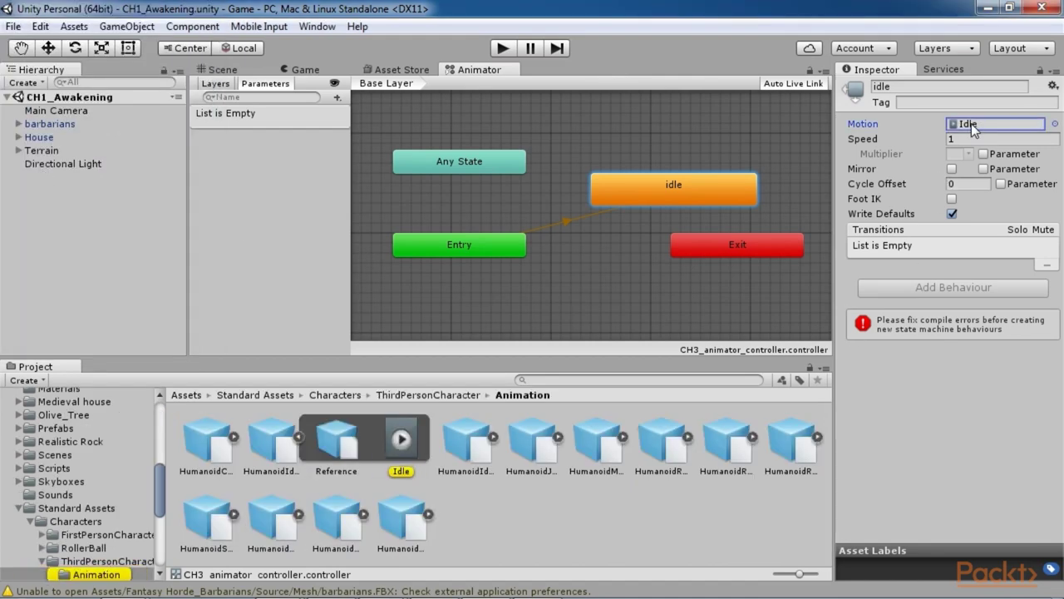
# Play the Idle animation clip in the preview and examine the humanoid's motion from the front and up close.
pyautogui.click(396, 452)
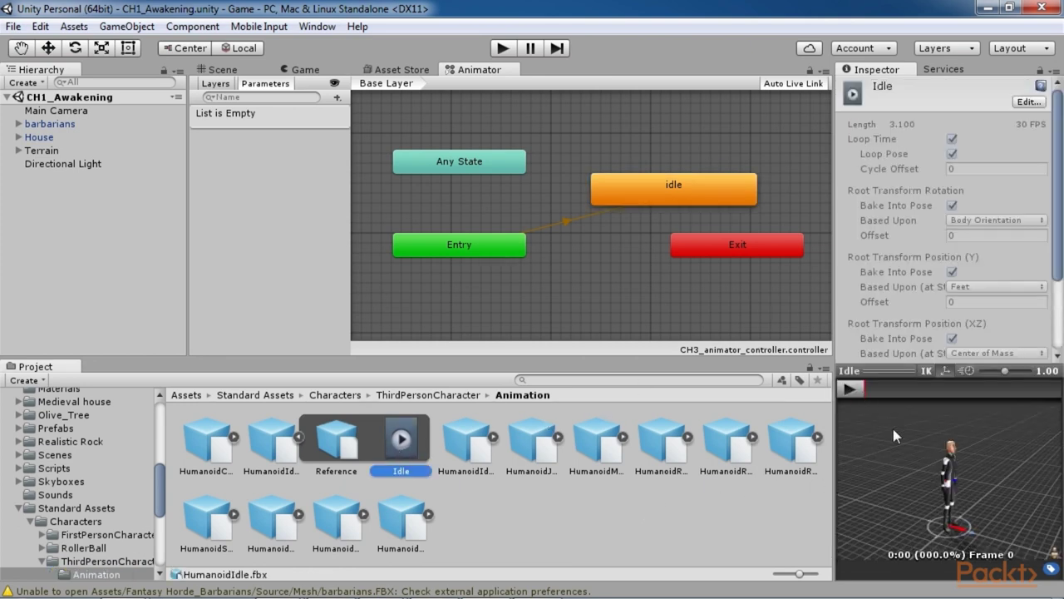
pyautogui.moveTo(978, 477); pyautogui.dragTo(947, 474)
pyautogui.click(843, 388)
pyautogui.moveTo(978, 505); pyautogui.dragTo(915, 472)
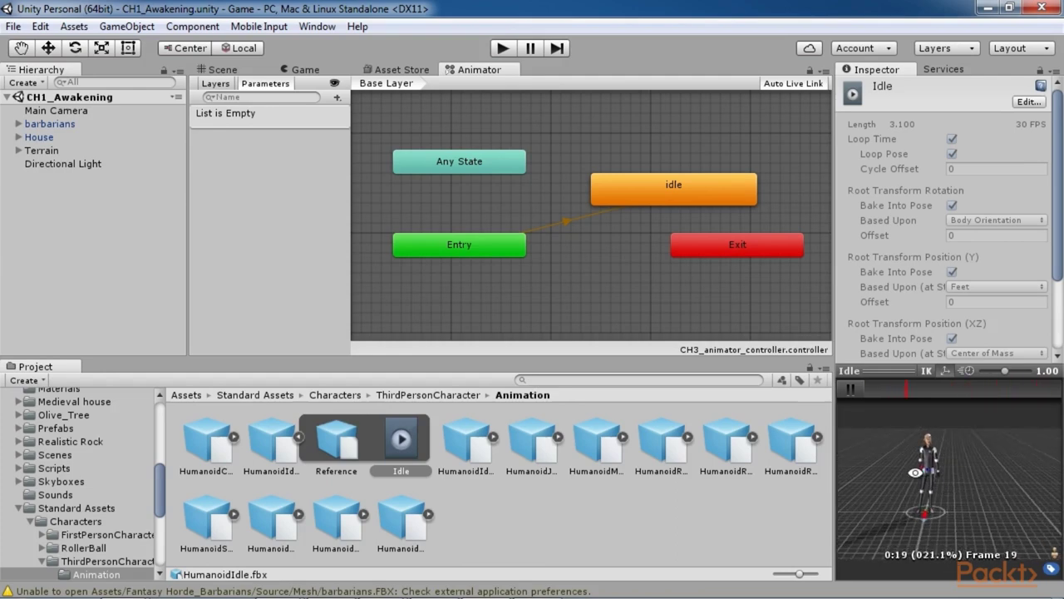
pyautogui.scroll(5, 925, 486)
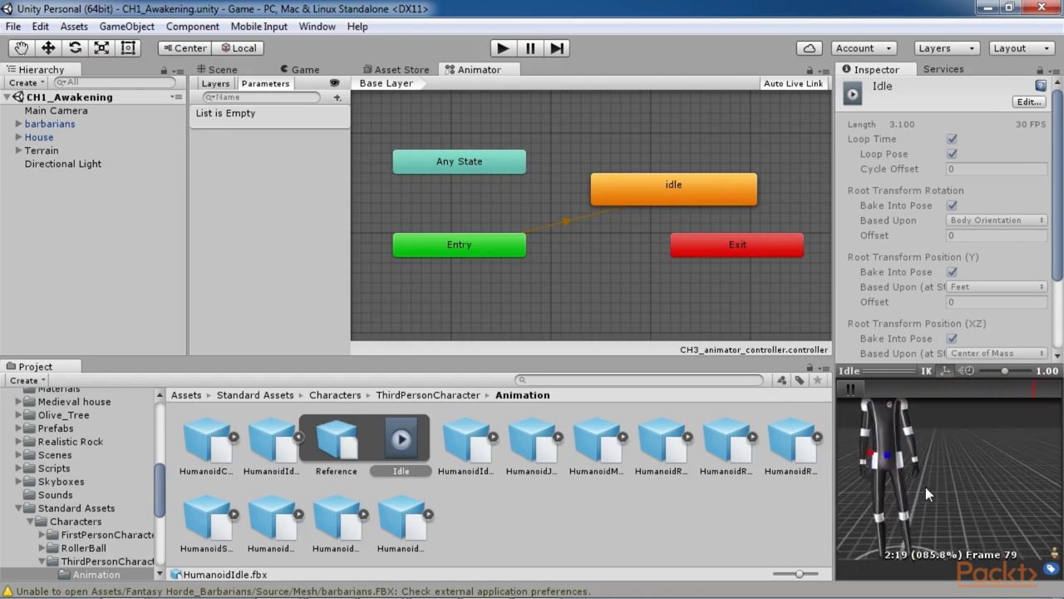
pyautogui.scroll(-5, 952, 481)
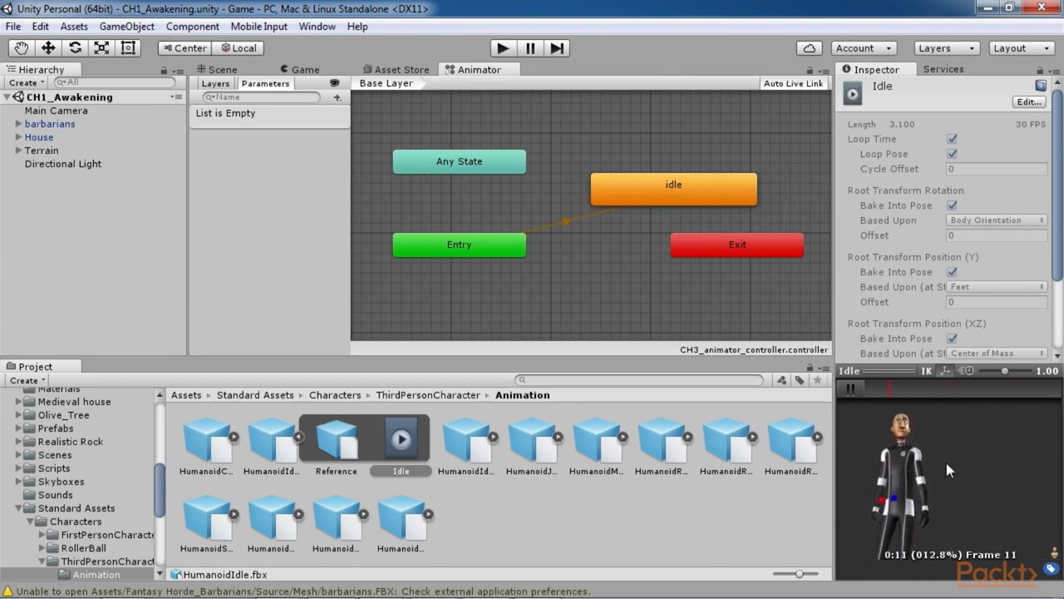
pyautogui.click(852, 389)
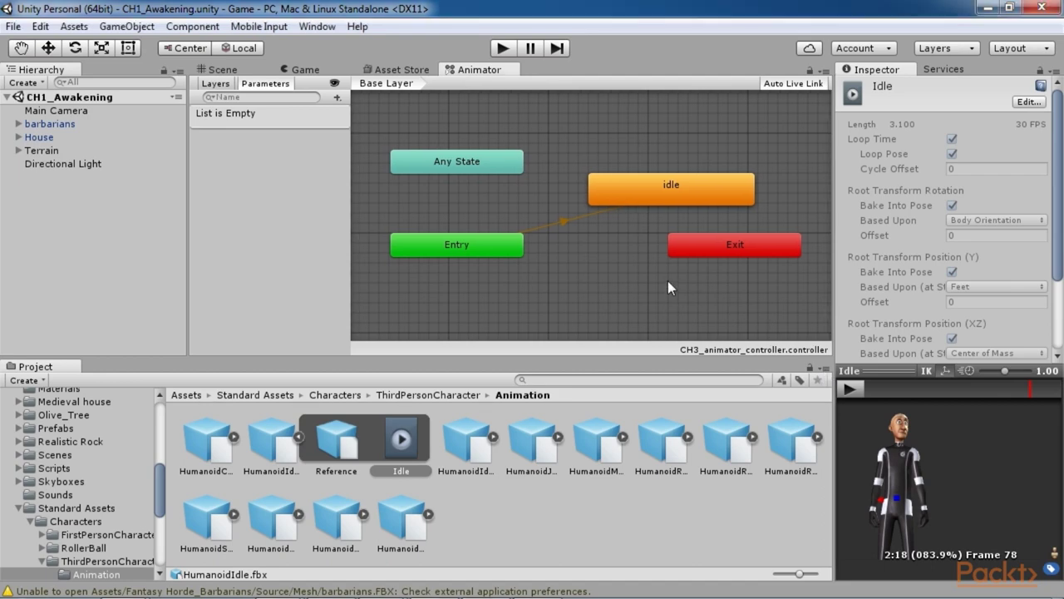
# Create two empty states in the Base Layer, one above the idle state and one above the Exit node.
pyautogui.moveTo(668, 280); pyautogui.dragTo(599, 315, button='middle')
pyautogui.rightClick(615, 164)
pyautogui.moveTo(632, 171)
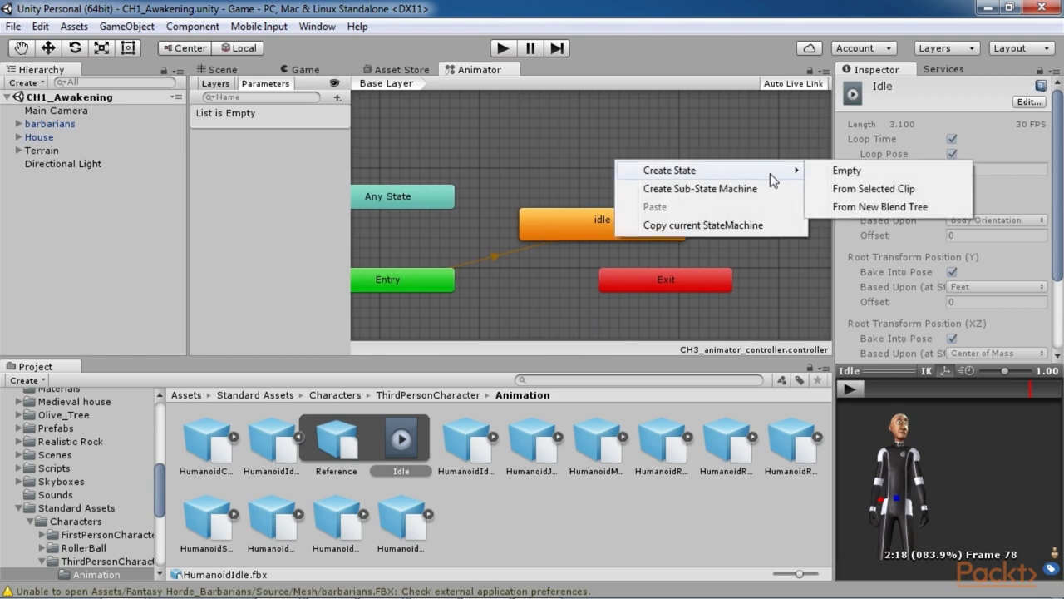
pyautogui.click(840, 171)
pyautogui.moveTo(669, 174); pyautogui.dragTo(557, 155)
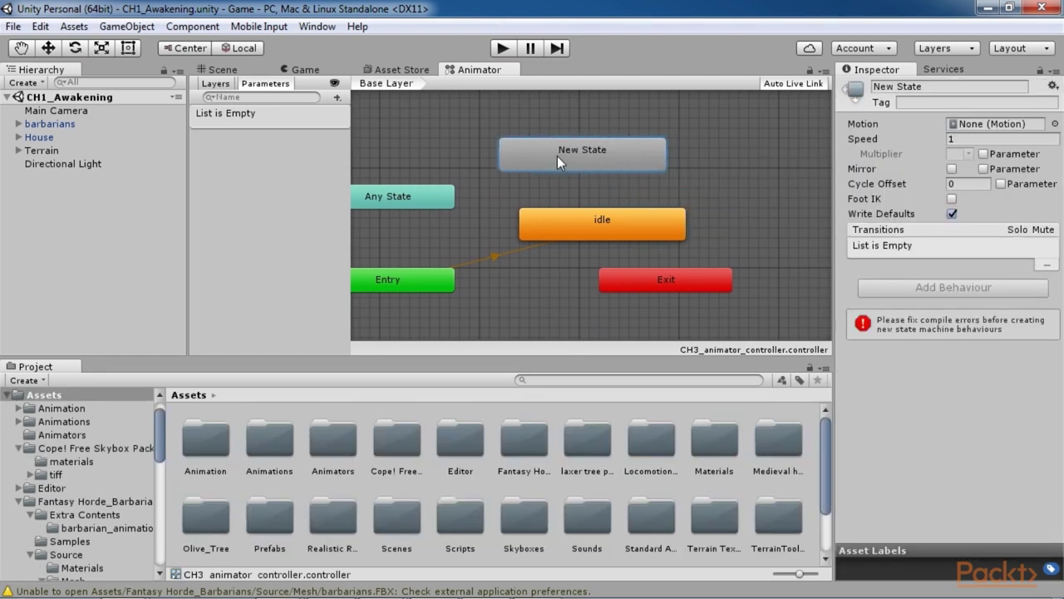
pyautogui.rightClick(696, 185)
pyautogui.click(923, 197)
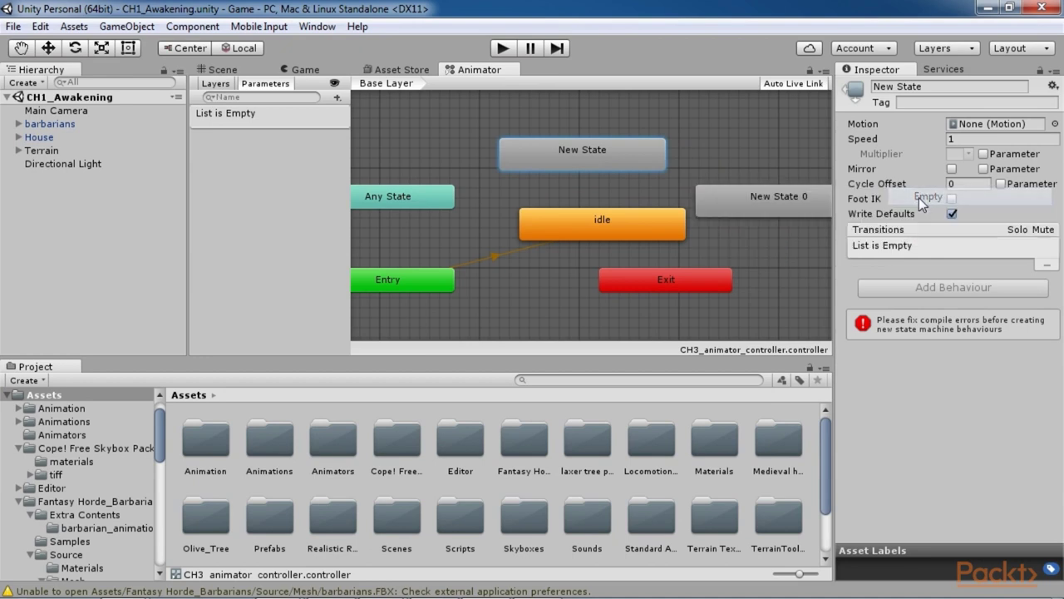
pyautogui.moveTo(773, 198); pyautogui.dragTo(755, 176)
# Rename the new state above idle as Walking and the other new state as Running.
pyautogui.click(582, 154)
pyautogui.click(926, 87)
pyautogui.write('Walking')
pyautogui.press('Return')
pyautogui.click(788, 184)
pyautogui.click(915, 88)
pyautogui.write('Running')
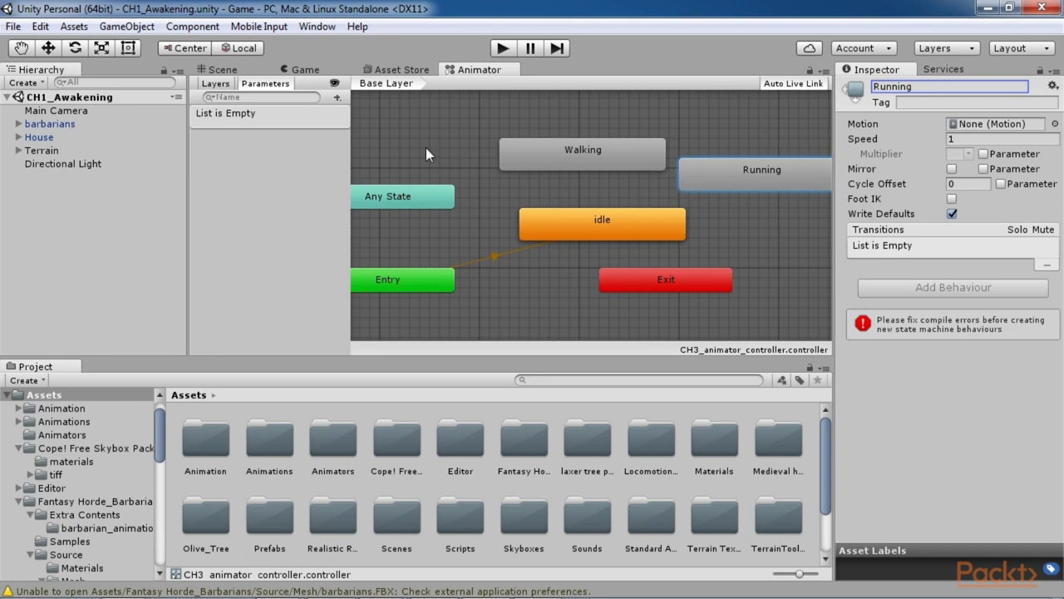
# Rearrange the graph with Exit below Entry, idle beside Entry, Walking just above idle and Running above Walking.
pyautogui.moveTo(534, 158); pyautogui.dragTo(555, 137)
pyautogui.moveTo(737, 168); pyautogui.dragTo(738, 138)
pyautogui.click(662, 283)
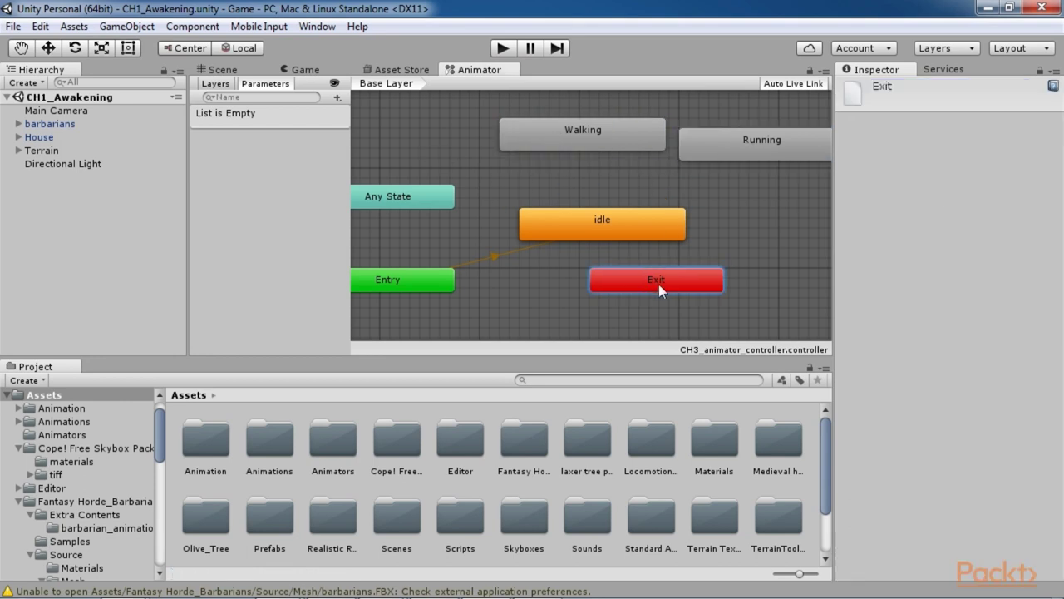
pyautogui.moveTo(663, 283); pyautogui.dragTo(444, 326)
pyautogui.moveTo(597, 230); pyautogui.dragTo(583, 279)
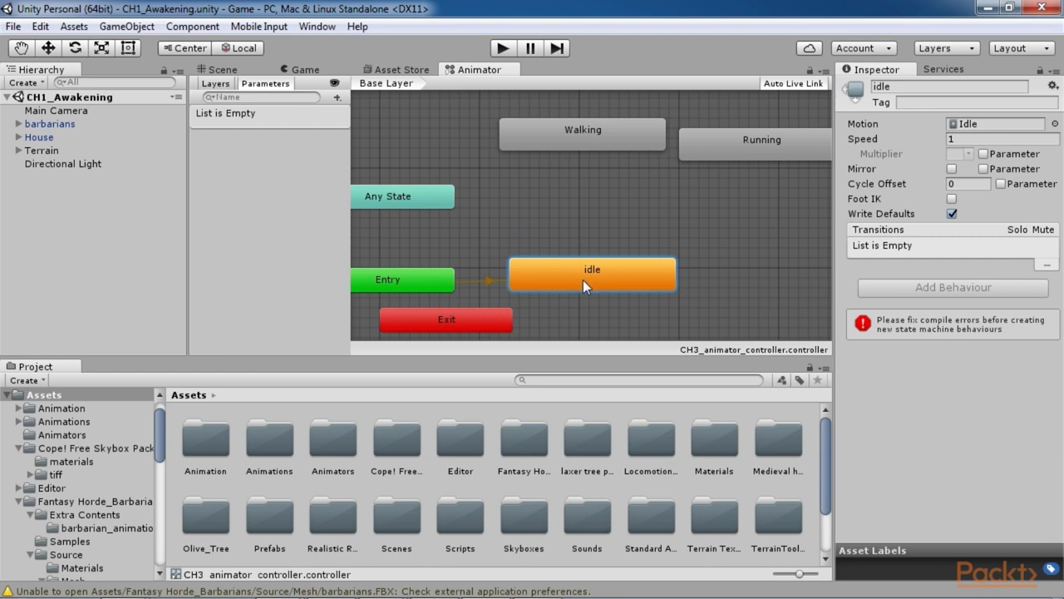
pyautogui.moveTo(628, 147); pyautogui.dragTo(714, 224)
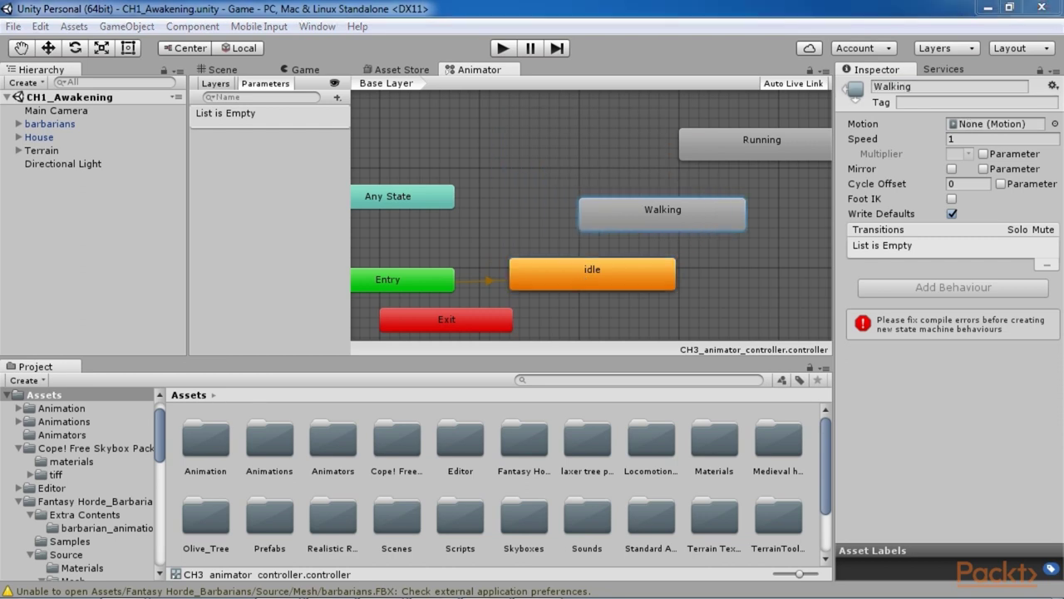
pyautogui.rightClick(621, 273)
pyautogui.click(634, 276)
pyautogui.click(632, 267)
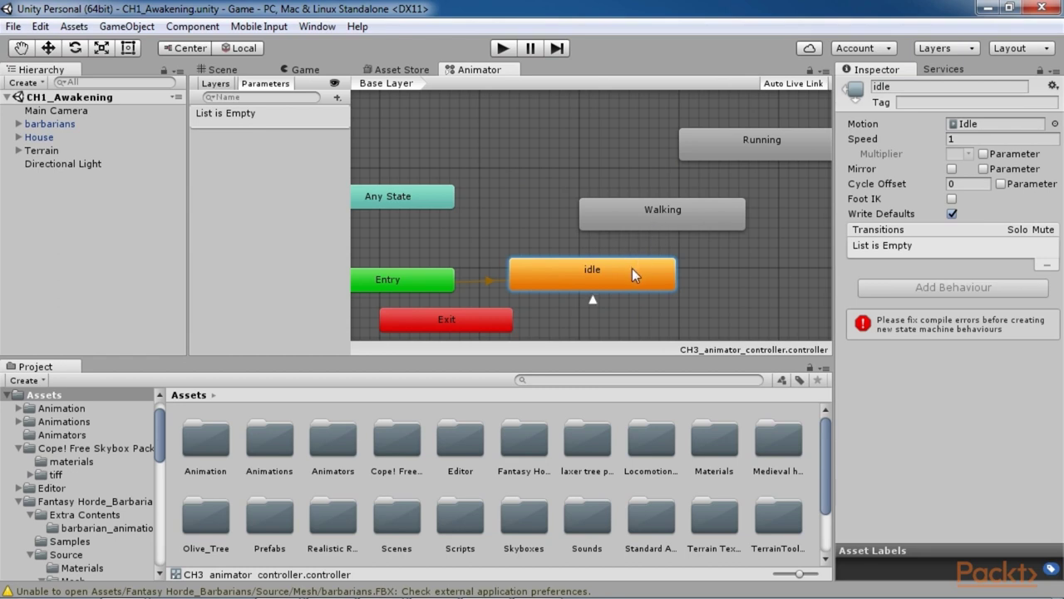
pyautogui.click(593, 299)
pyautogui.press('Delete')
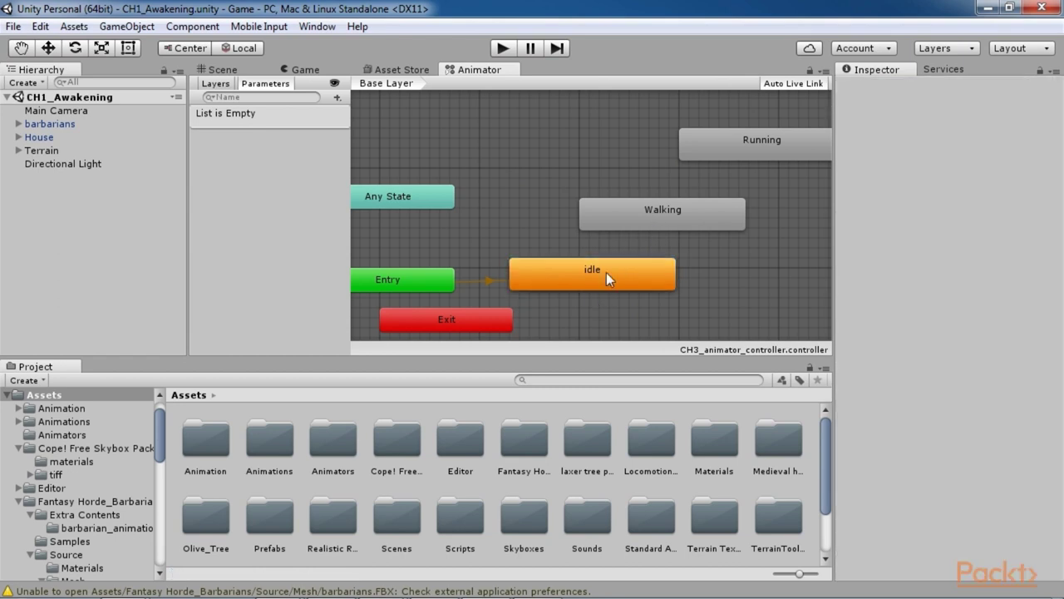
# Make a transition from idle to Walking and another from Walking to Running.
pyautogui.rightClick(606, 272)
pyautogui.click(634, 282)
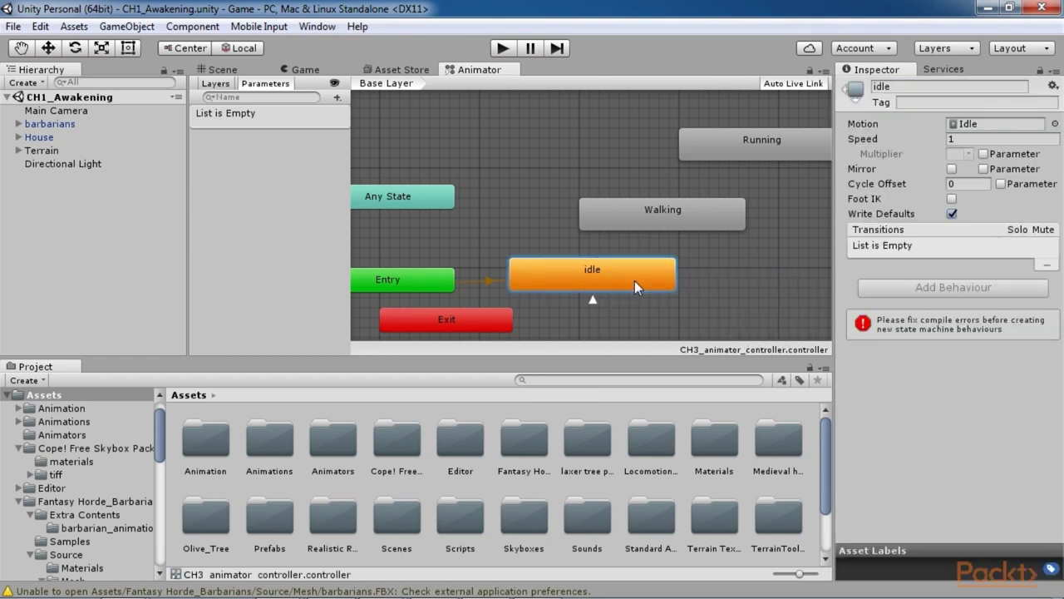
pyautogui.click(660, 214)
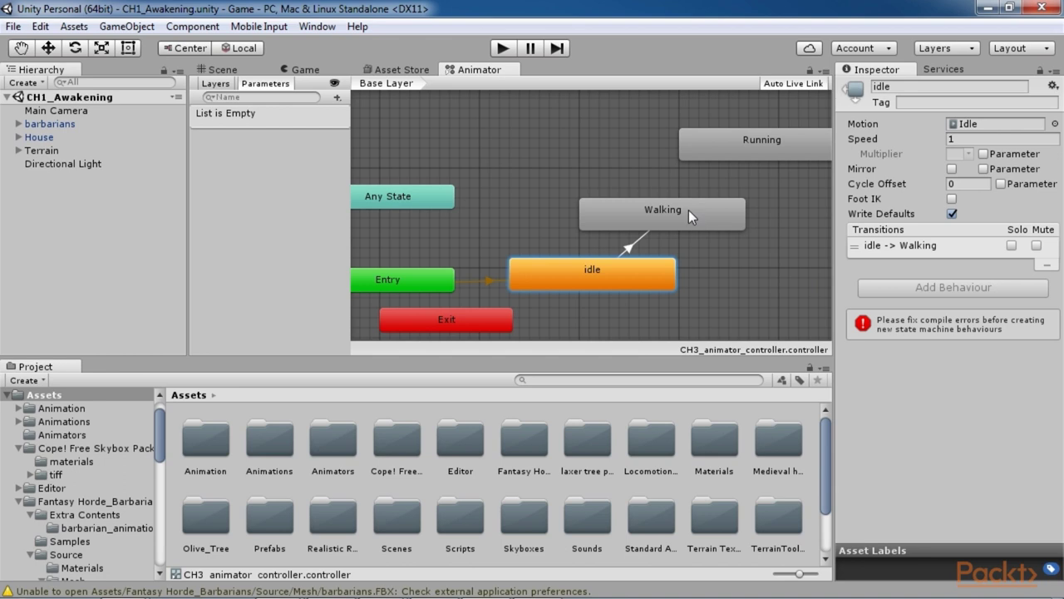
pyautogui.rightClick(689, 211)
pyautogui.click(752, 221)
pyautogui.click(736, 142)
# Make return transitions from Running to Walking and from Walking to idle.
pyautogui.rightClick(735, 142)
pyautogui.click(765, 151)
pyautogui.click(658, 212)
pyautogui.rightClick(658, 212)
pyautogui.click(694, 221)
pyautogui.click(593, 273)
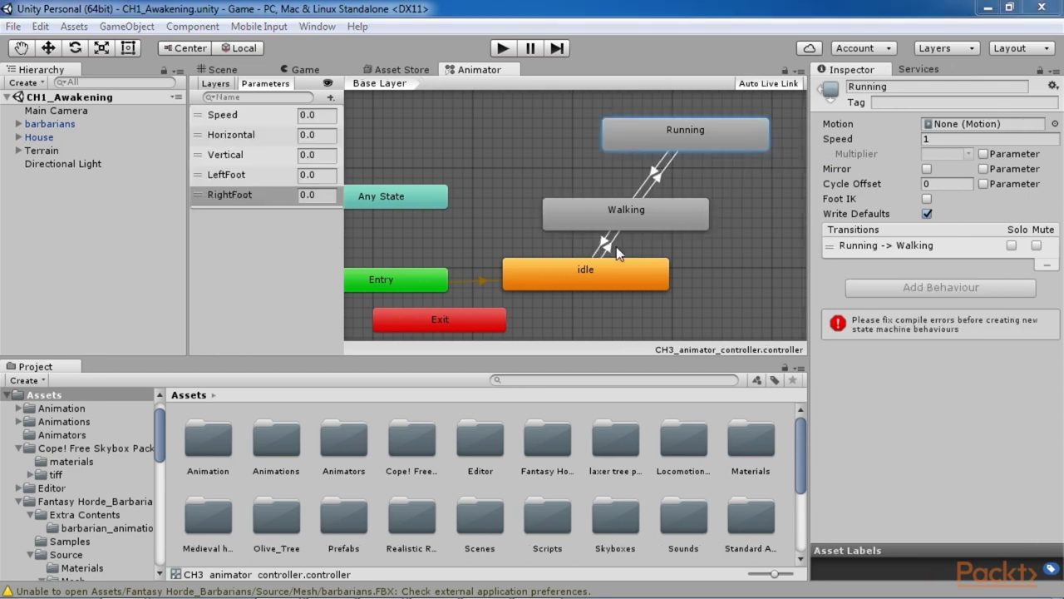
# Move the idle state slightly lower and give the idle to Walking transition the condition Speed Greater 0.1.
pyautogui.click(602, 266)
pyautogui.moveTo(602, 267); pyautogui.dragTo(600, 286)
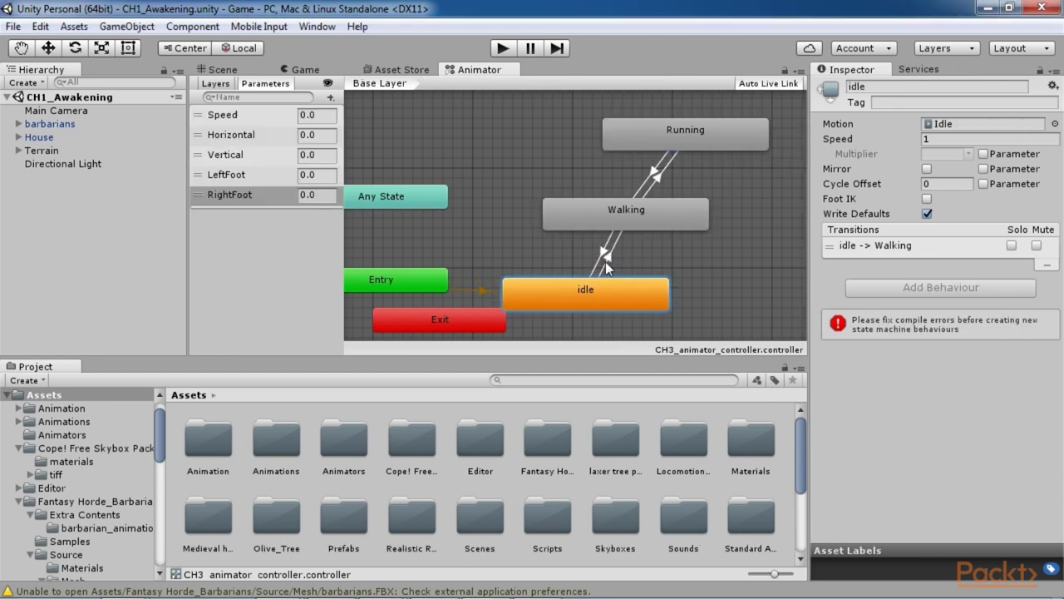
pyautogui.click(606, 261)
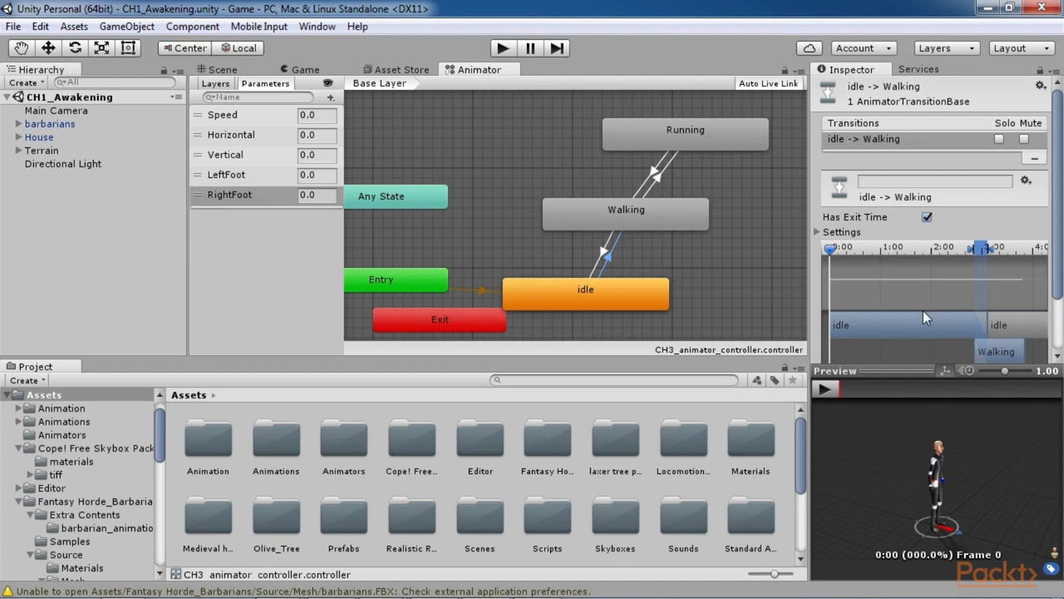
pyautogui.moveTo(932, 370); pyautogui.dragTo(929, 447)
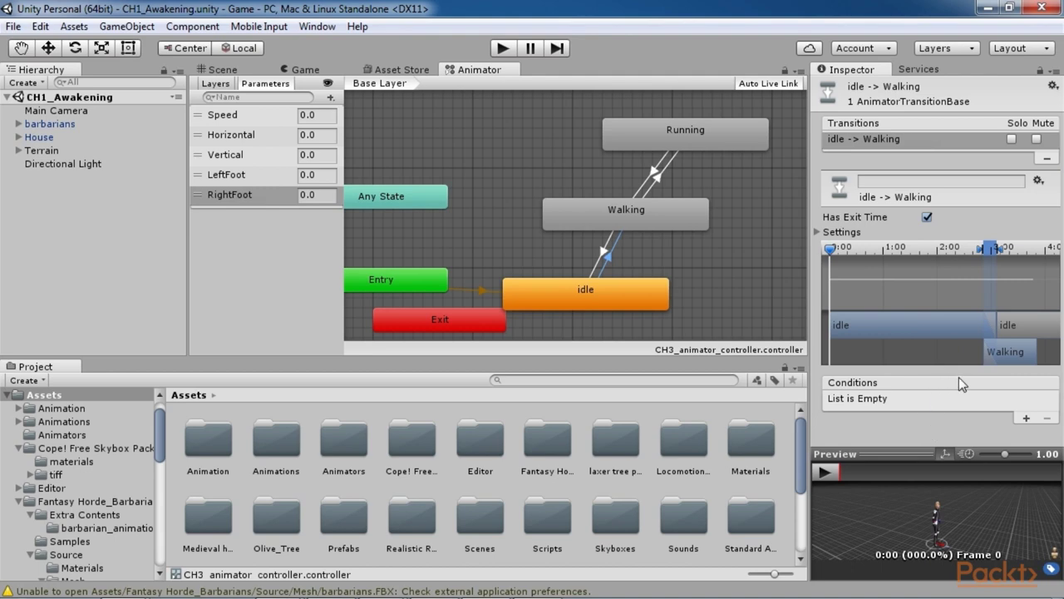
pyautogui.click(1028, 417)
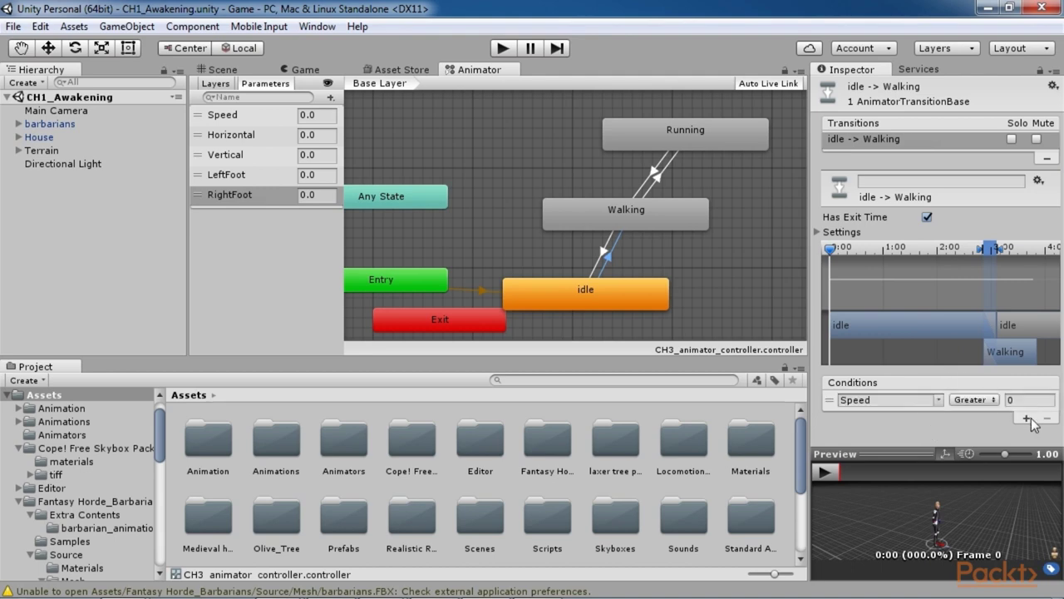
pyautogui.click(1027, 400)
pyautogui.write('0.1')
# Add the condition Speed Greater 0.6 to the transition from Walking to Running.
pyautogui.click(637, 216)
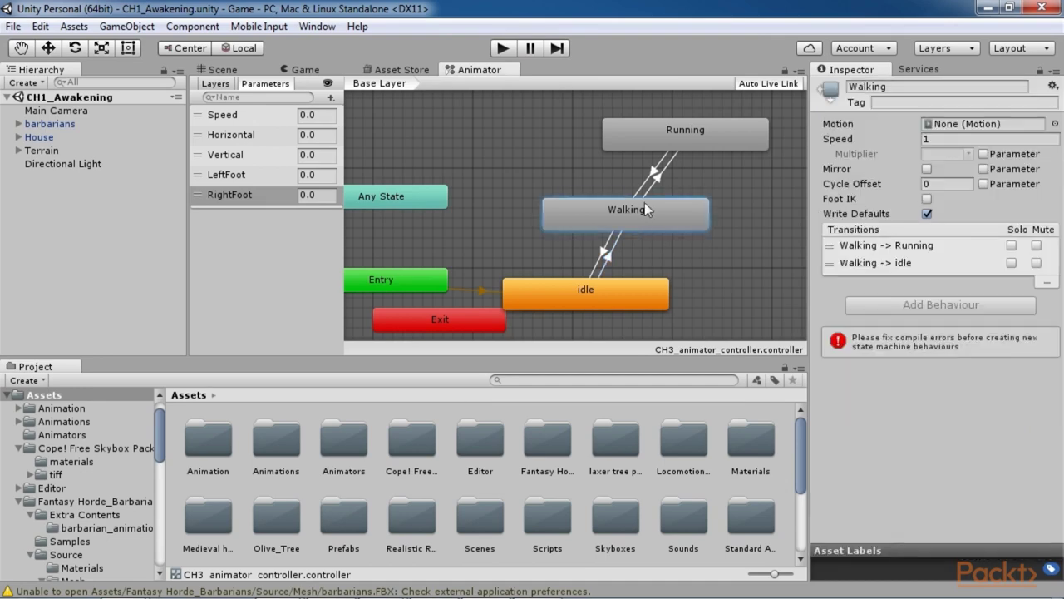
pyautogui.click(655, 178)
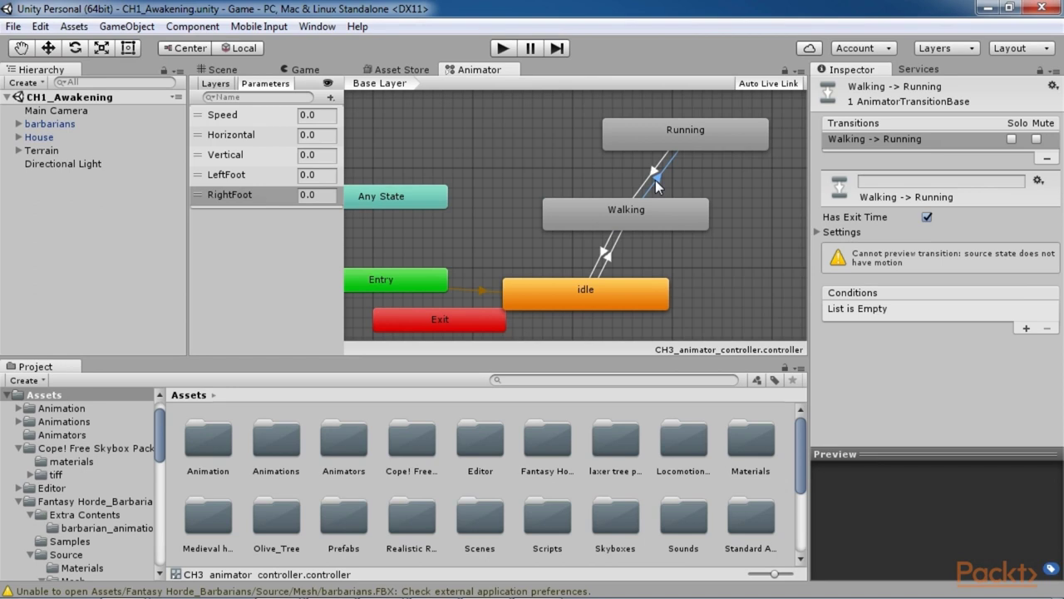
pyautogui.click(1026, 328)
pyautogui.click(1028, 311)
pyautogui.write('.6')
pyautogui.press('Return')
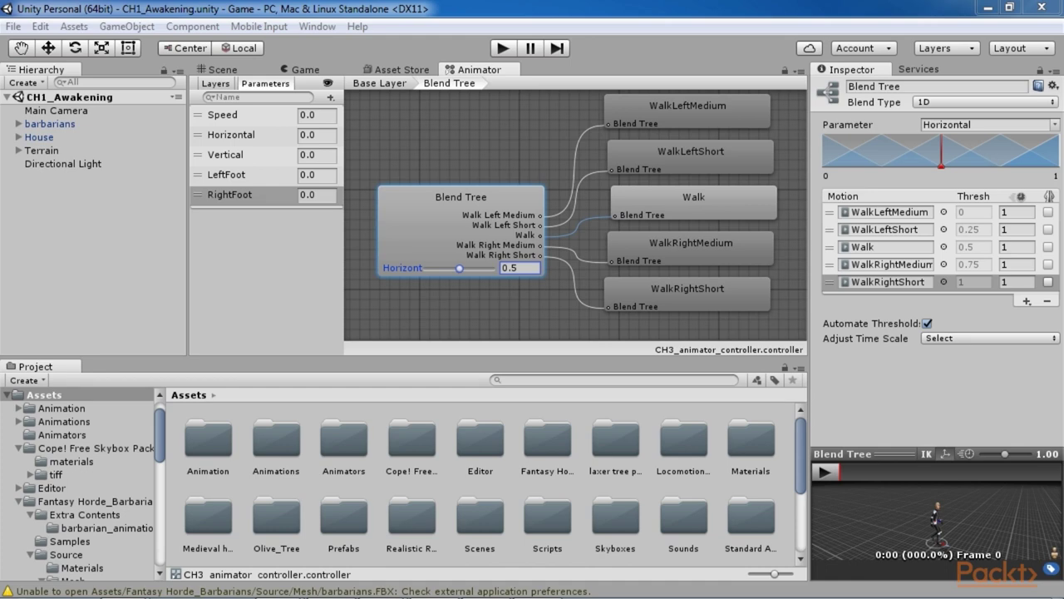
# Examine the walk motions in the 1D blend tree driven by the Horizontal parameter.
pyautogui.click(829, 213)
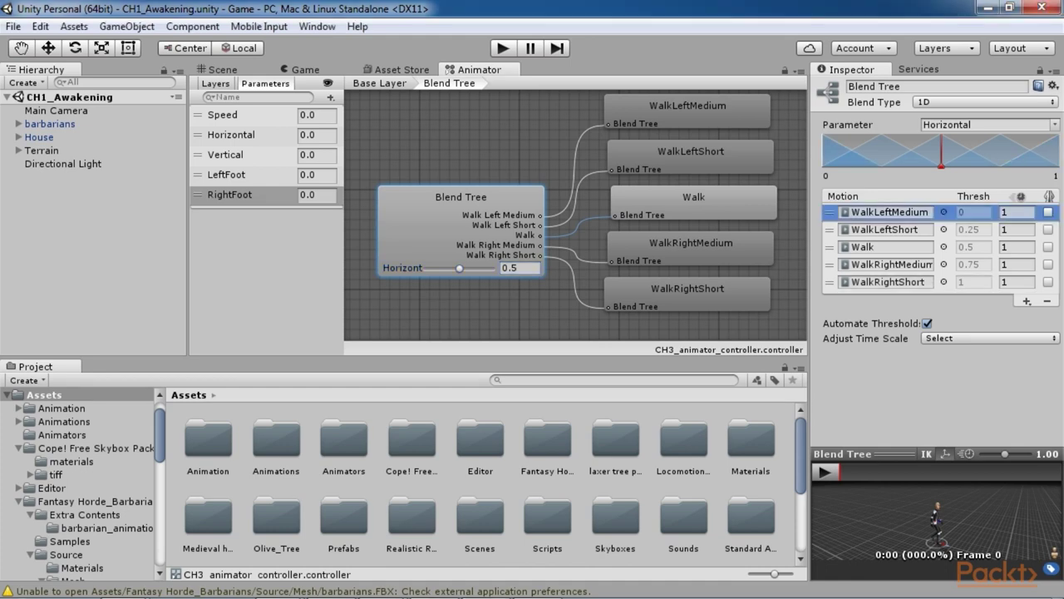
pyautogui.click(450, 233)
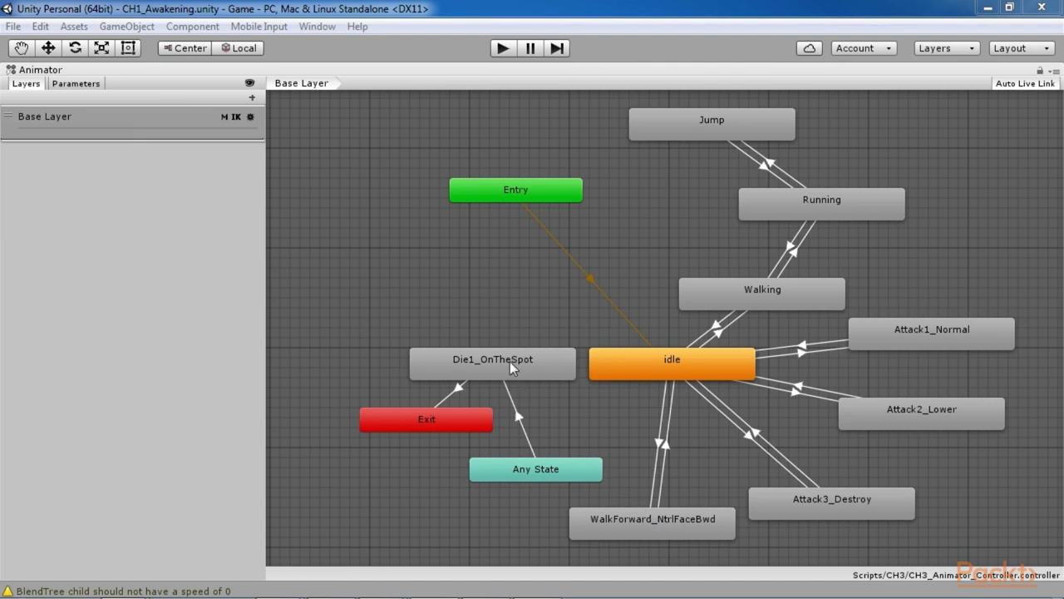
# Restore the maximized Animator of the completed CH3_Animator_Controller to the normal editor layout.
pyautogui.click(1053, 72)
pyautogui.click(988, 88)
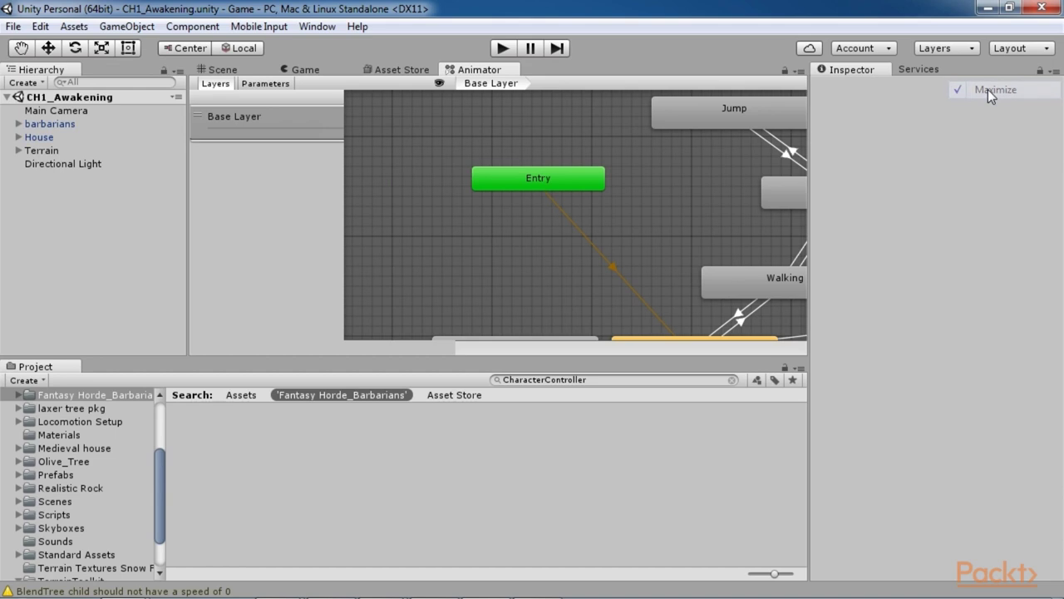
pyautogui.moveTo(708, 211); pyautogui.dragTo(544, 195, button='middle')
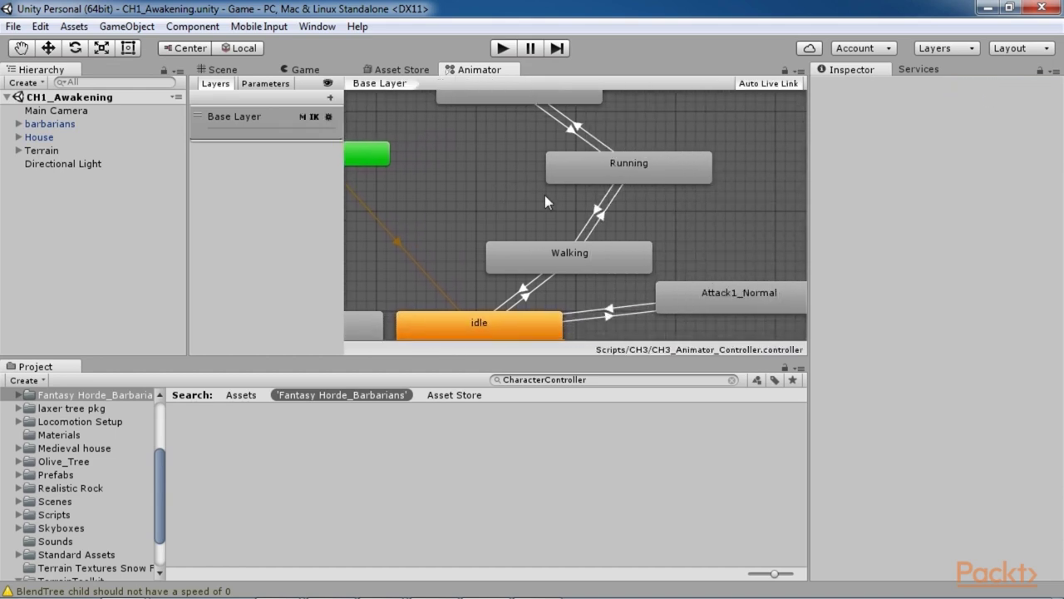
pyautogui.moveTo(650, 216); pyautogui.dragTo(648, 164, button='middle')
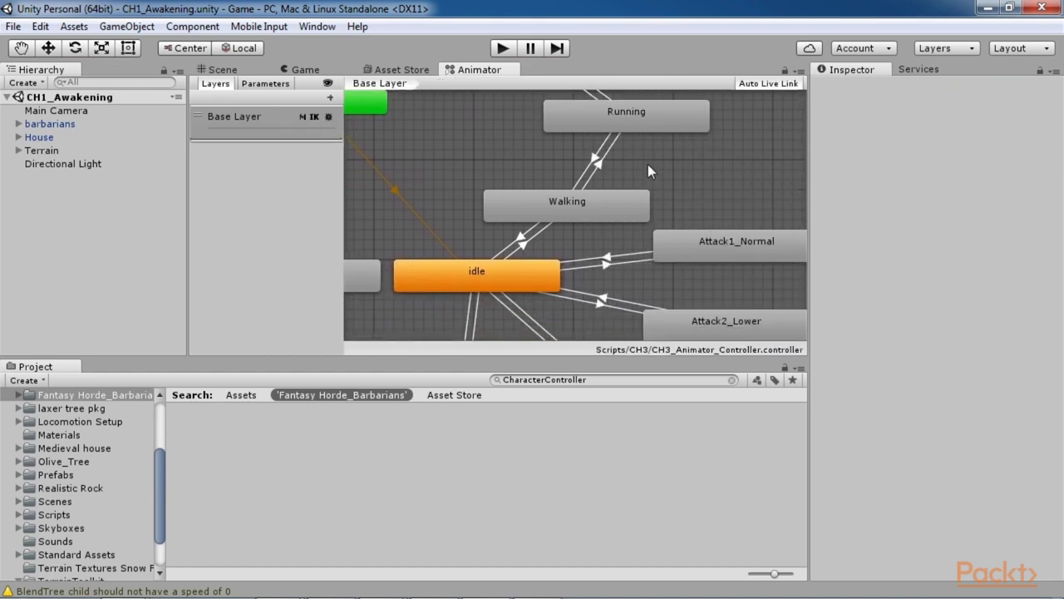
# Inspect the conditions of the idle to Walking, Walking to Running and Running to Jump transitions, plus the attack and die states.
pyautogui.click(537, 240)
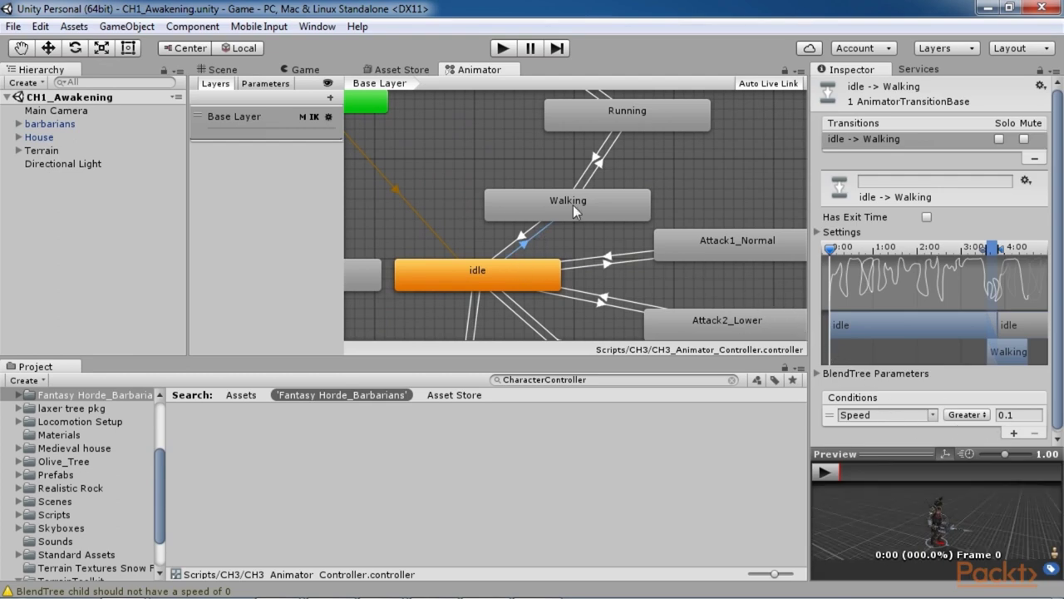
pyautogui.click(600, 165)
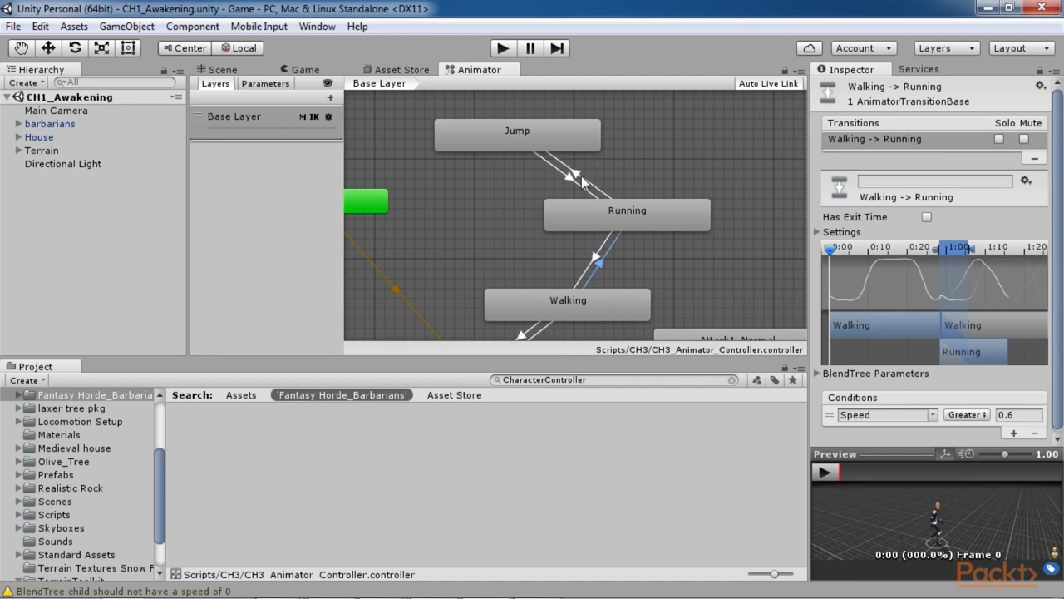
pyautogui.click(581, 176)
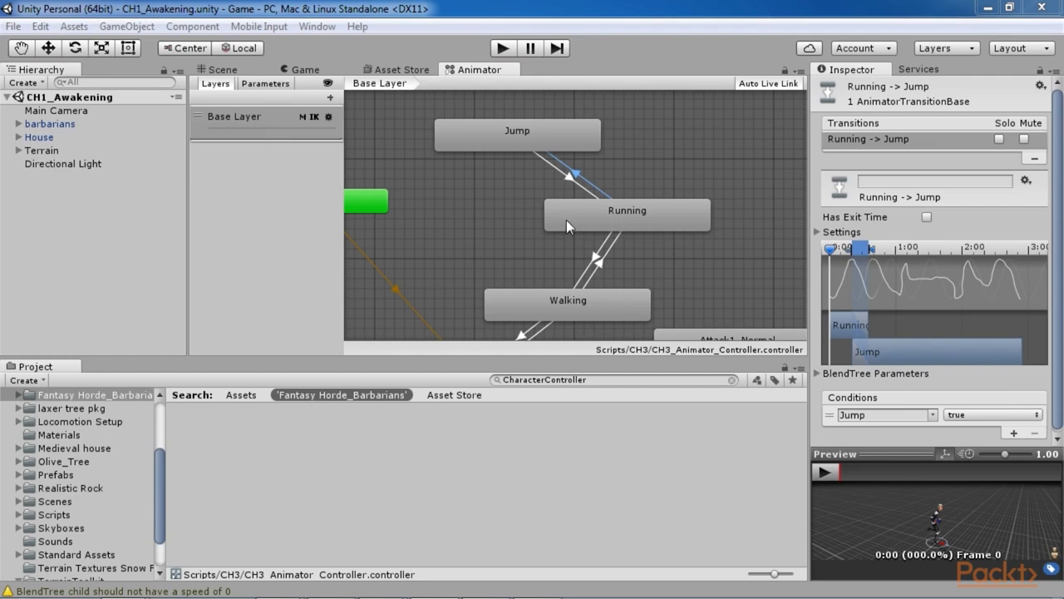
pyautogui.moveTo(450, 228); pyautogui.dragTo(435, 101, button='middle')
pyautogui.moveTo(640, 248); pyautogui.dragTo(591, 163, button='middle')
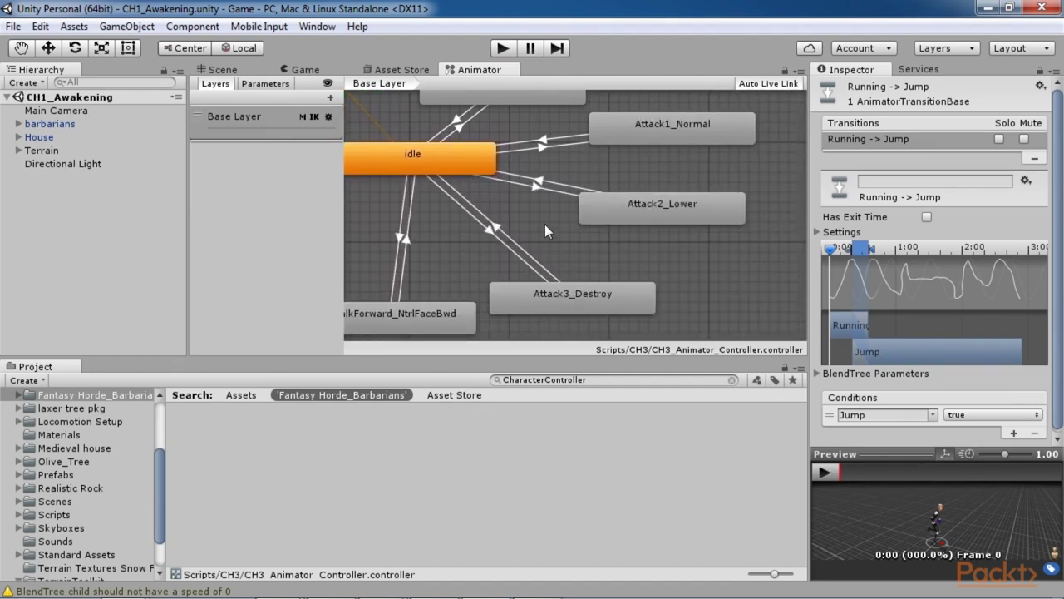
pyautogui.moveTo(539, 215); pyautogui.dragTo(581, 247, button='middle')
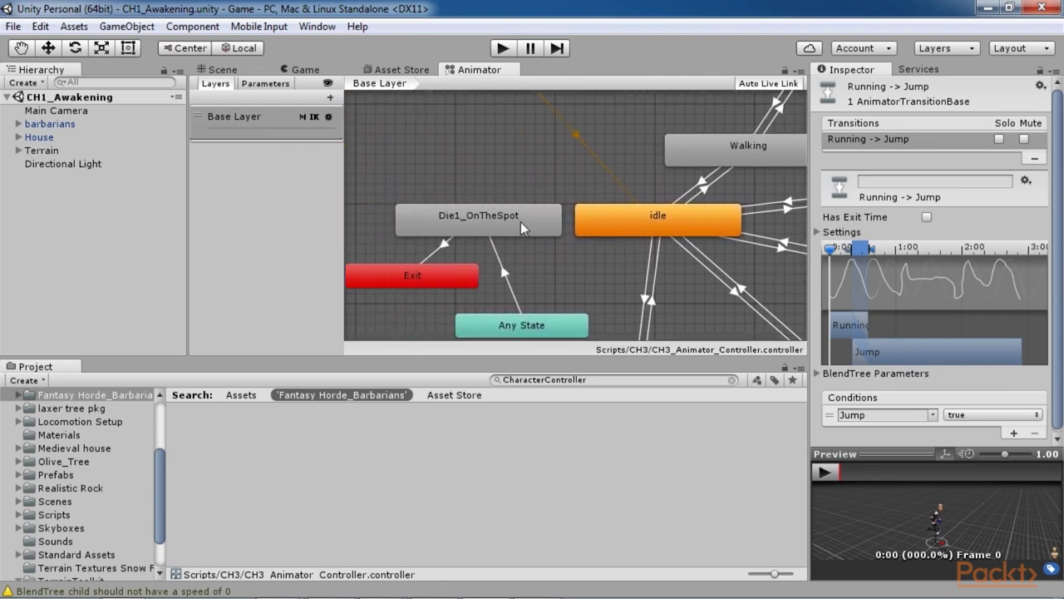
pyautogui.moveTo(592, 280); pyautogui.dragTo(480, 259, button='middle')
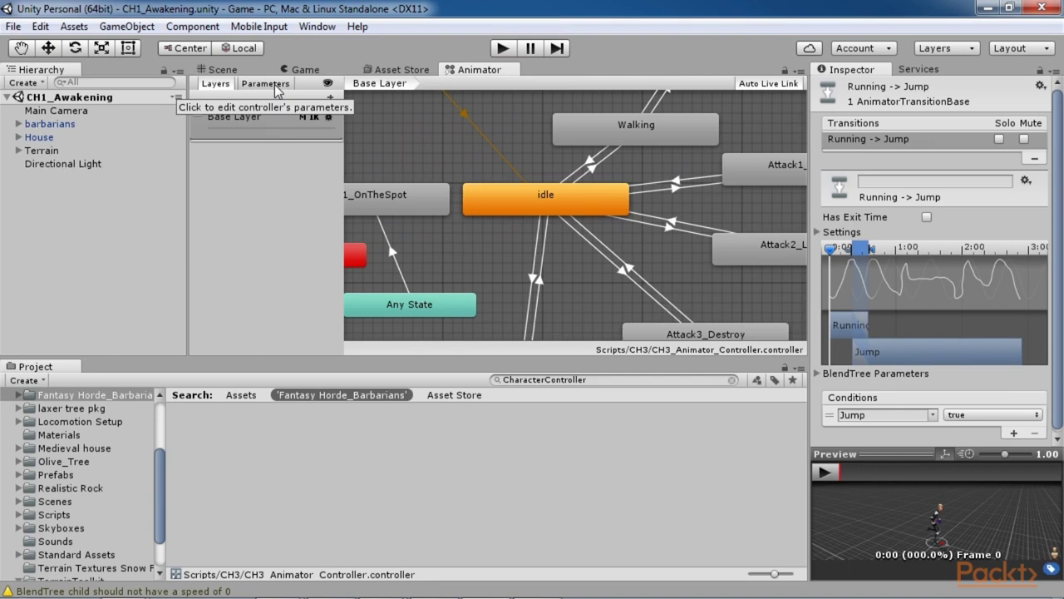
# Show the parameter list of the CH3_Animator_Controller.
pyautogui.click(275, 86)
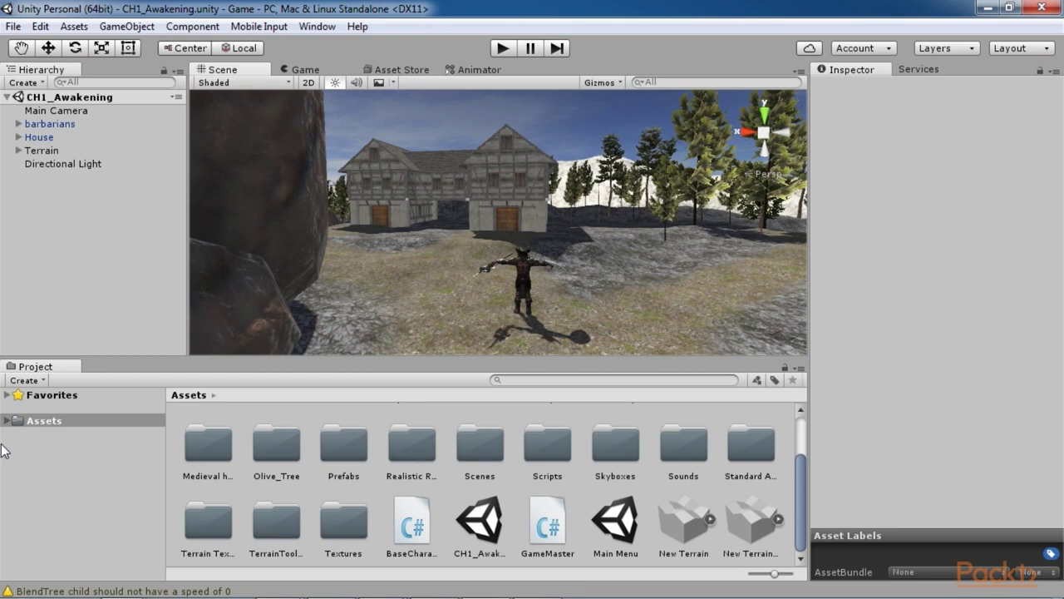
# Create a C# script named CharacterController in the root Assets folder.
pyautogui.click(23, 380)
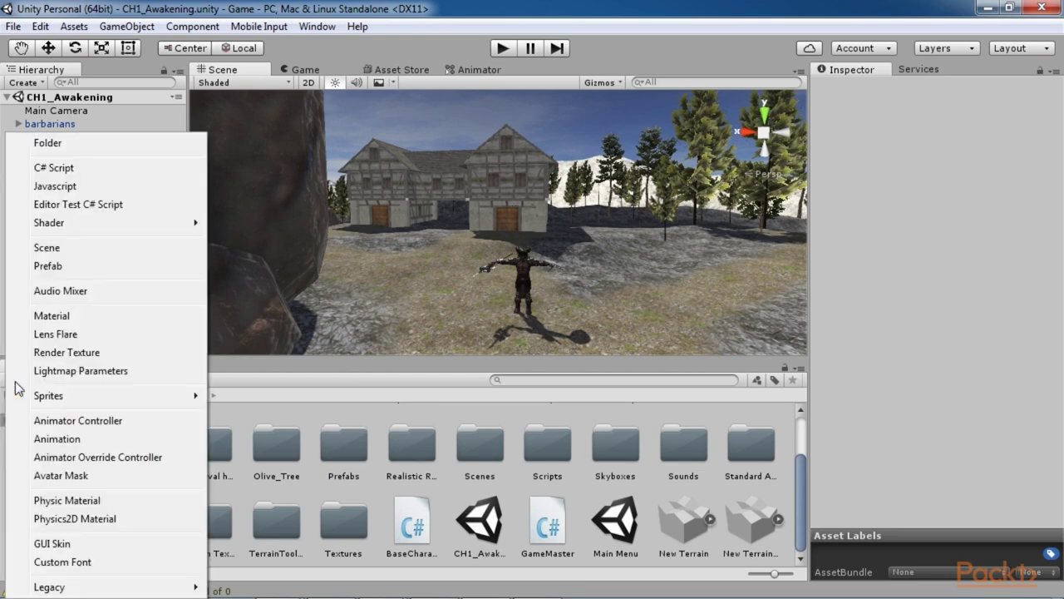
pyautogui.click(70, 168)
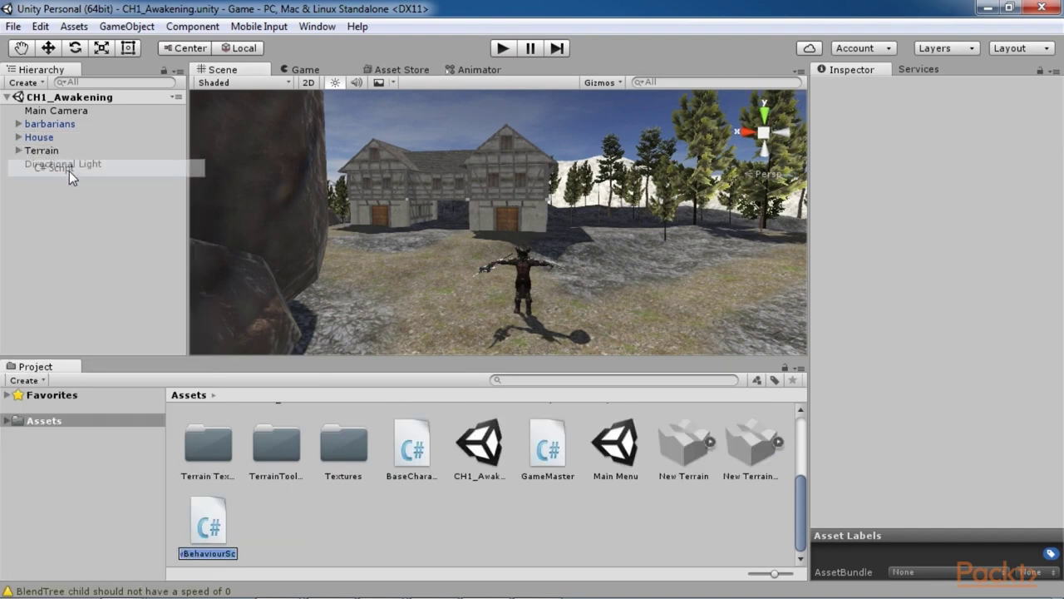
pyautogui.write('Charac')
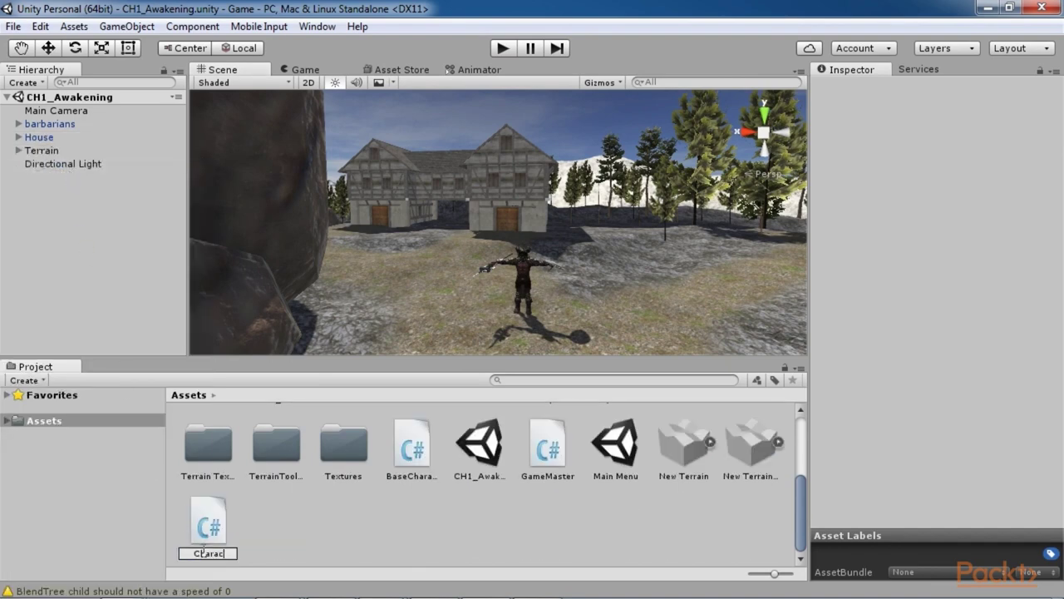
pyautogui.write('terController')
pyautogui.press('Return')
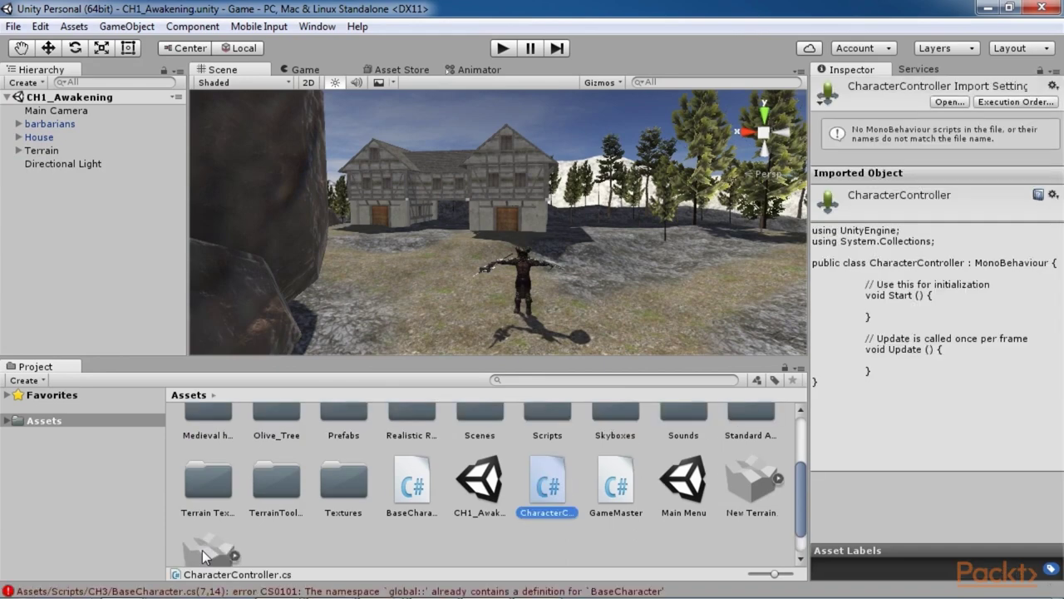
pyautogui.click(512, 527)
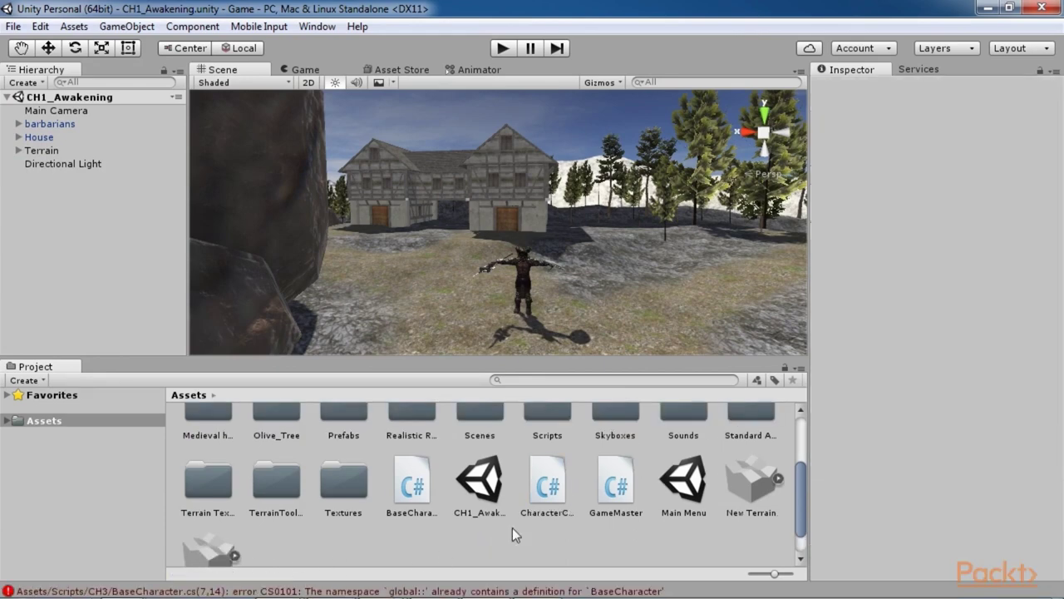
# Open CharacterController.cs in Visual Studio, reloading all projects, and replace its template code with the copied CharacterController class.
pyautogui.doubleClick(548, 484)
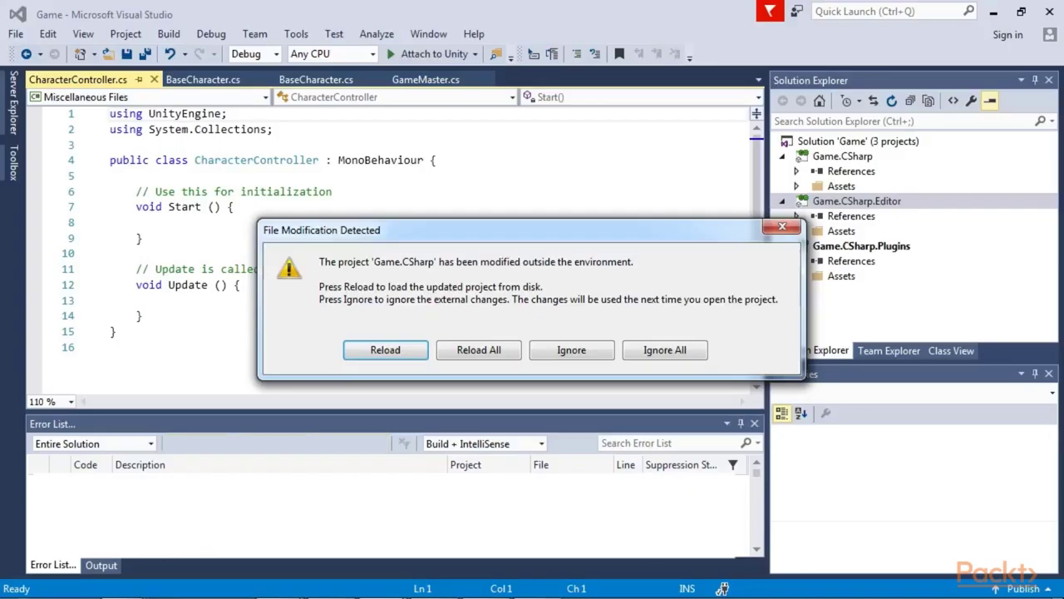
pyautogui.click(480, 349)
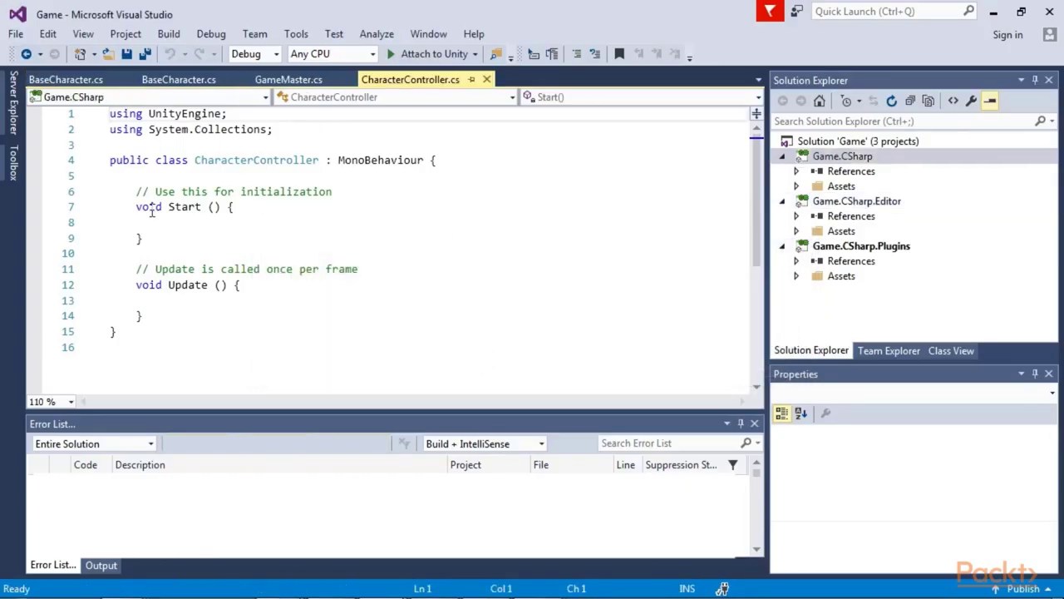
pyautogui.moveTo(127, 331); pyautogui.dragTo(111, 113)
pyautogui.press('Delete')
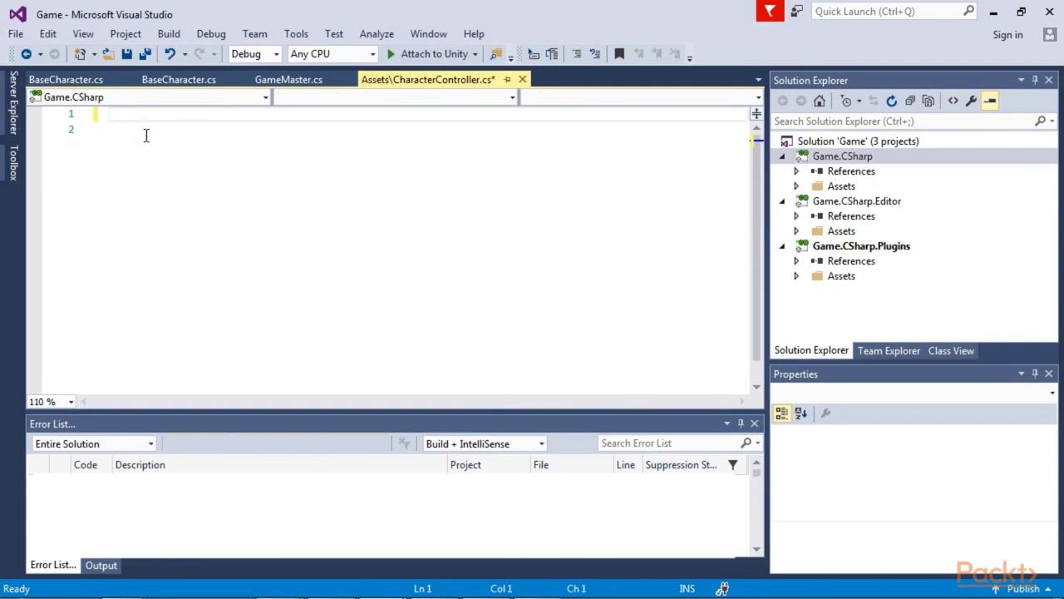
pyautogui.hotkey('ctrl', 'v')
# Review the CharacterController script from its public variable declarations through Start() and the moveDirection declaration.
pyautogui.scroll(15, 482, 354)
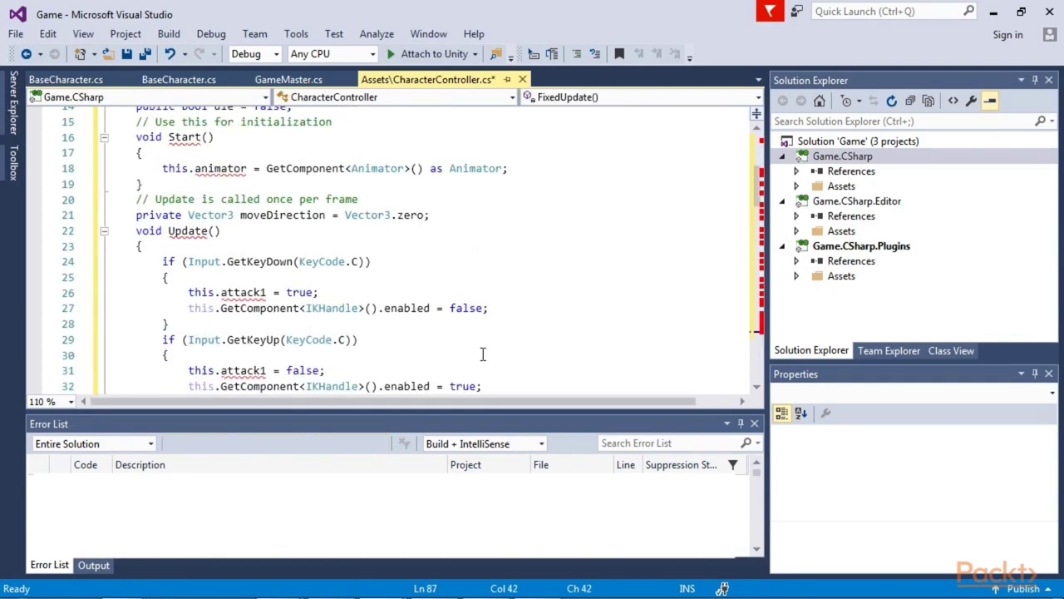
pyautogui.scroll(4, 482, 354)
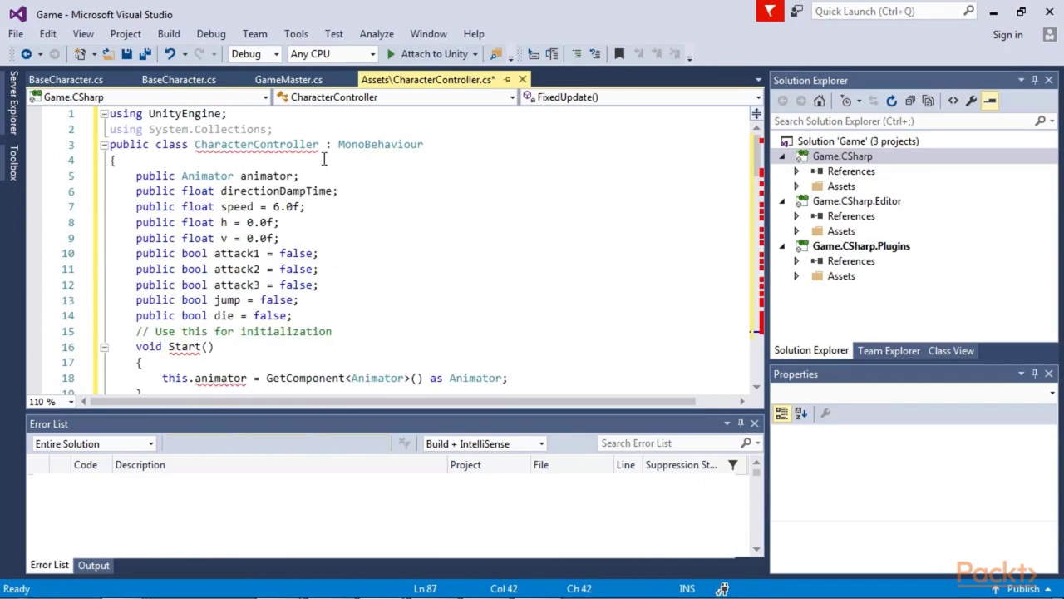
pyautogui.click(287, 144)
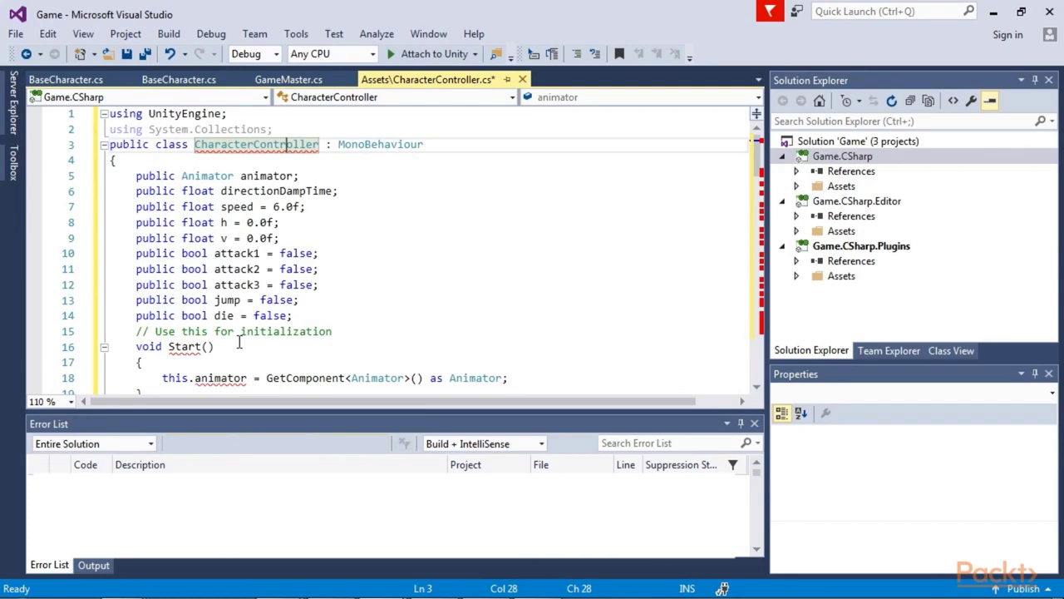
pyautogui.scroll(-1, 238, 335)
pyautogui.scroll(-8, 238, 334)
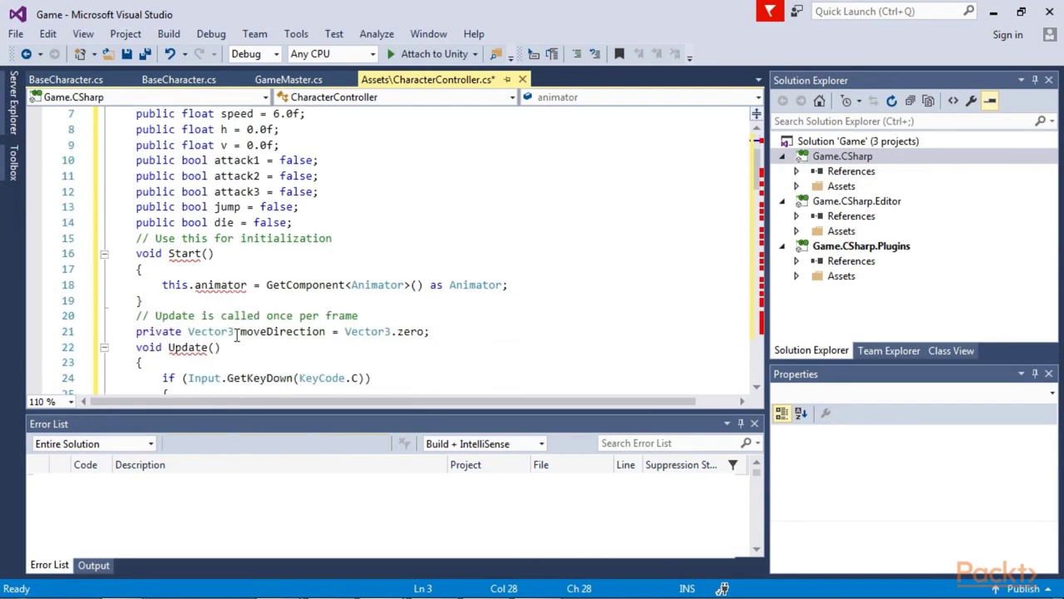
pyautogui.scroll(-16, 312, 351)
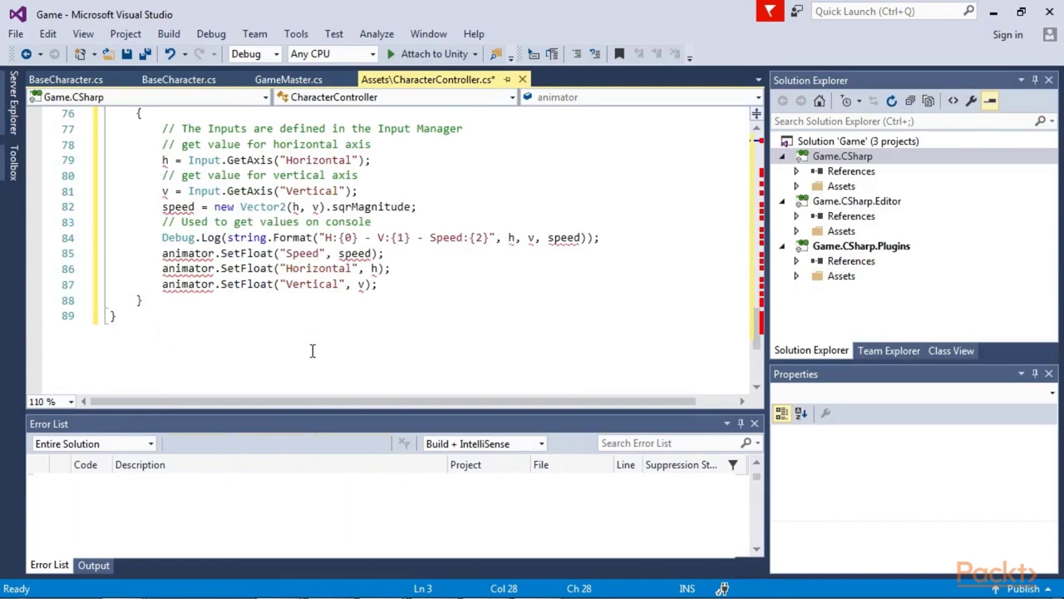
pyautogui.scroll(20, 312, 350)
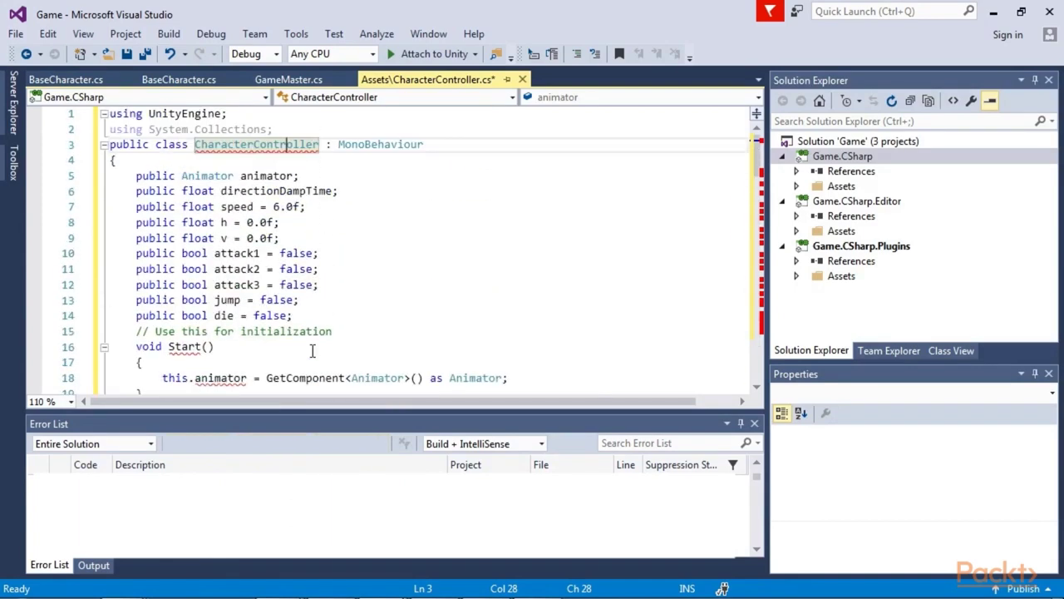
pyautogui.click(420, 330)
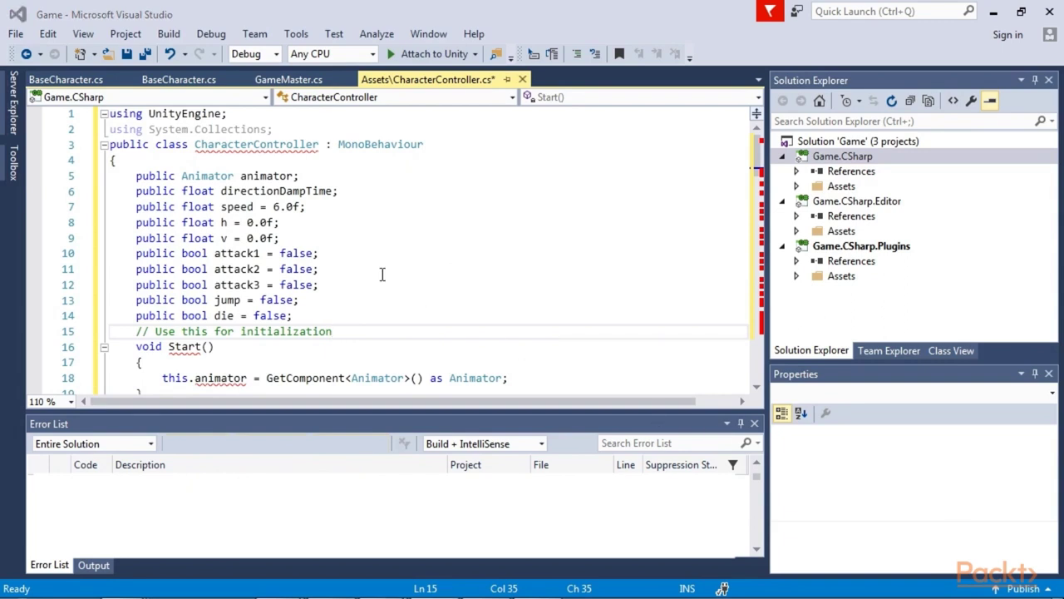
pyautogui.scroll(-2, 382, 274)
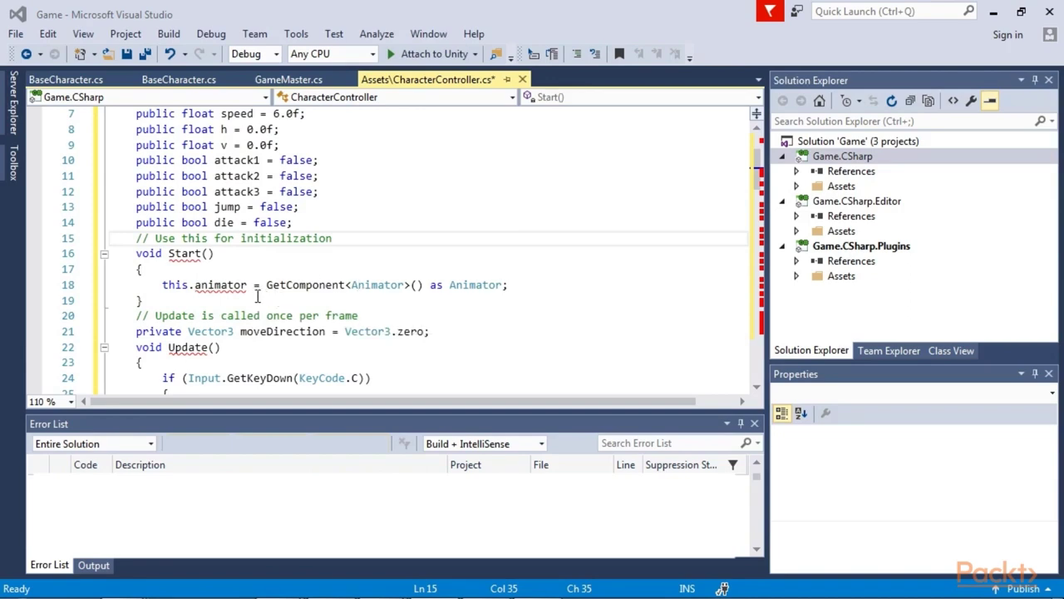
pyautogui.click(458, 332)
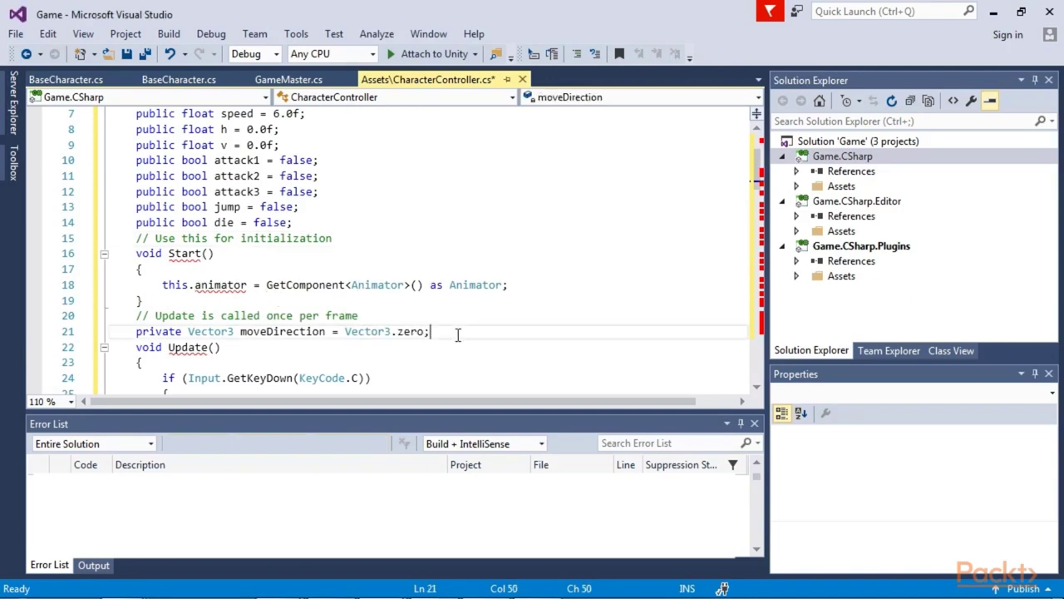
# Examine FixedUpdate(), including the horizontal and vertical axis inputs, the speed calculation and the animator SetFloat calls.
pyautogui.scroll(-16, 457, 335)
pyautogui.scroll(-6, 458, 335)
pyautogui.scroll(1, 457, 333)
pyautogui.scroll(-1, 458, 333)
pyautogui.moveTo(196, 146)
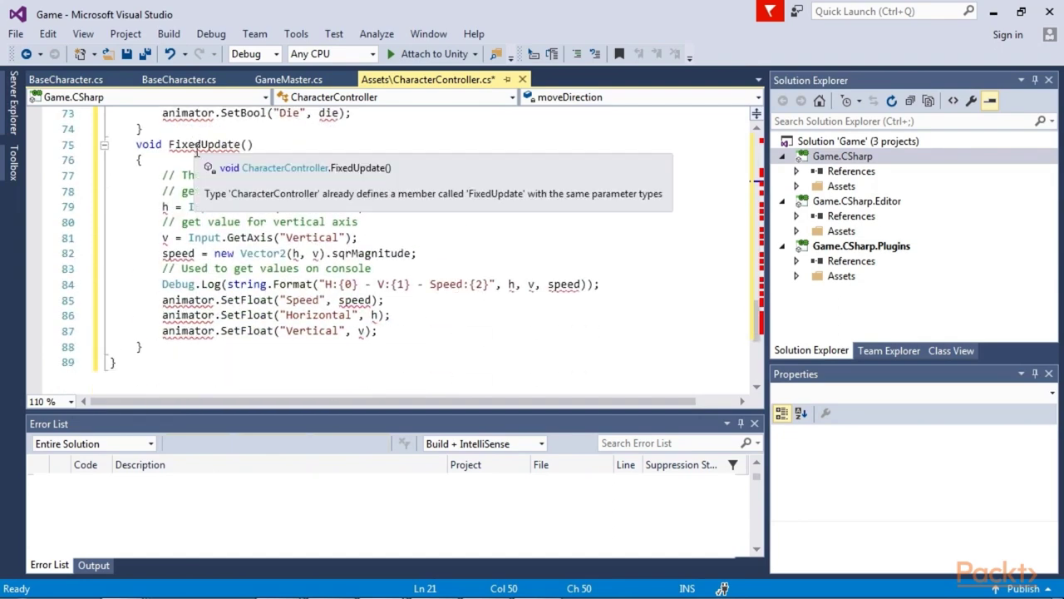
pyautogui.moveTo(169, 145); pyautogui.dragTo(243, 144)
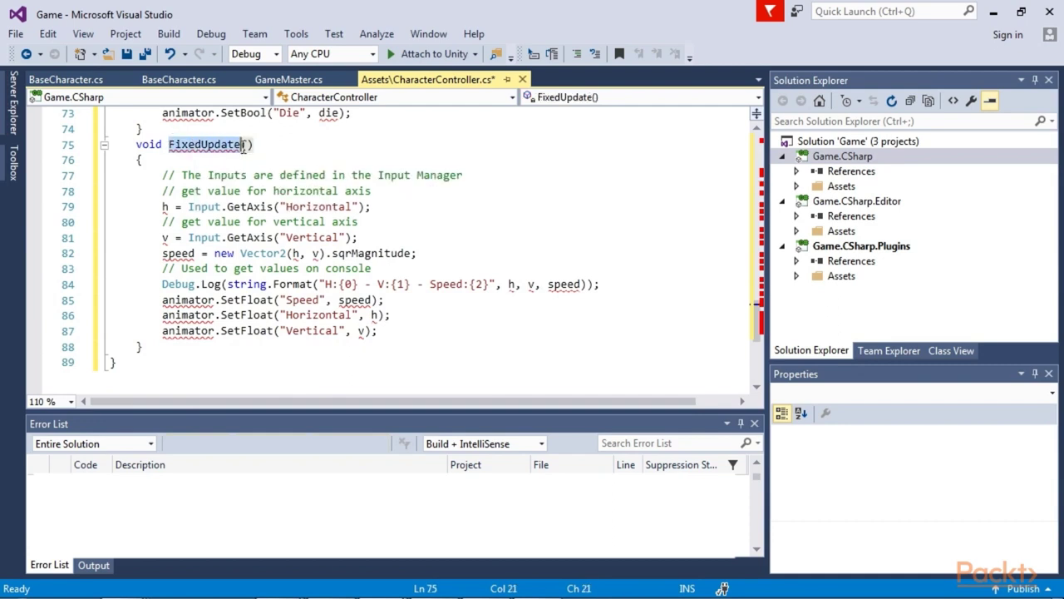
pyautogui.click(422, 129)
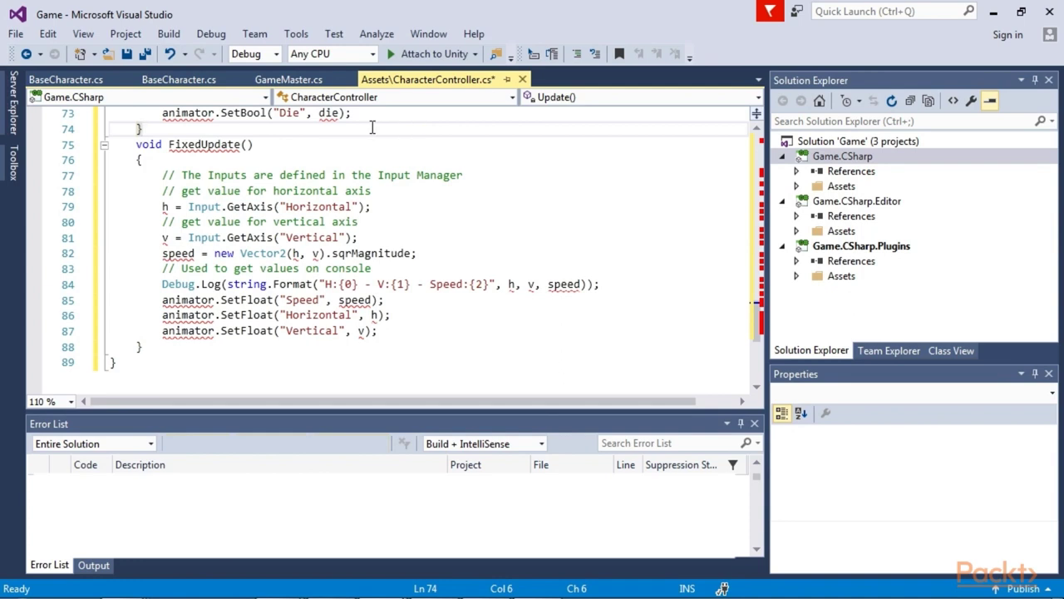
pyautogui.moveTo(163, 144); pyautogui.dragTo(279, 147)
pyautogui.click(280, 147)
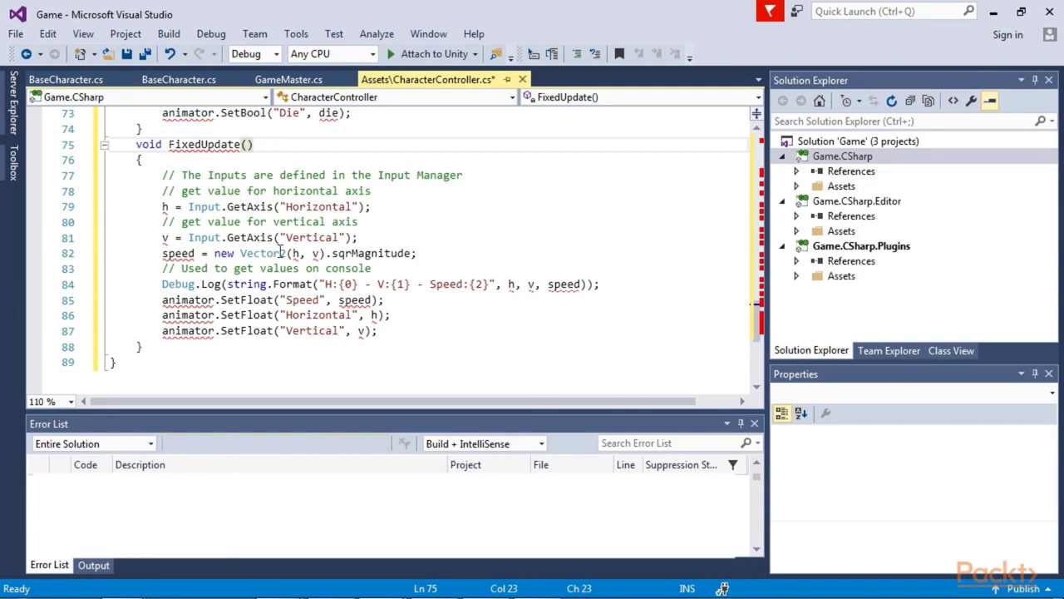
pyautogui.moveTo(162, 206); pyautogui.dragTo(387, 236)
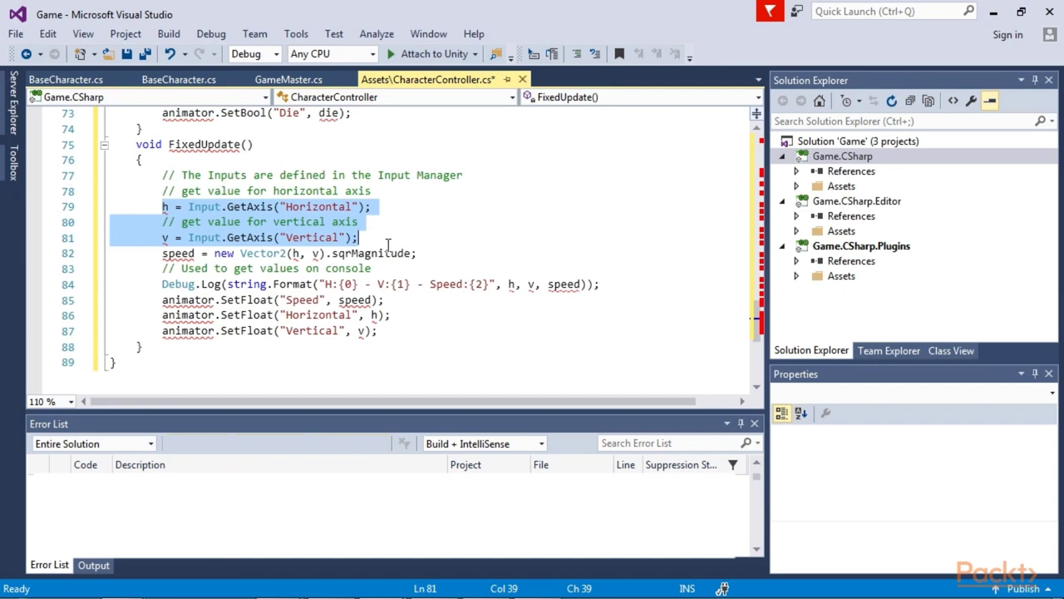
pyautogui.moveTo(161, 254); pyautogui.dragTo(431, 255)
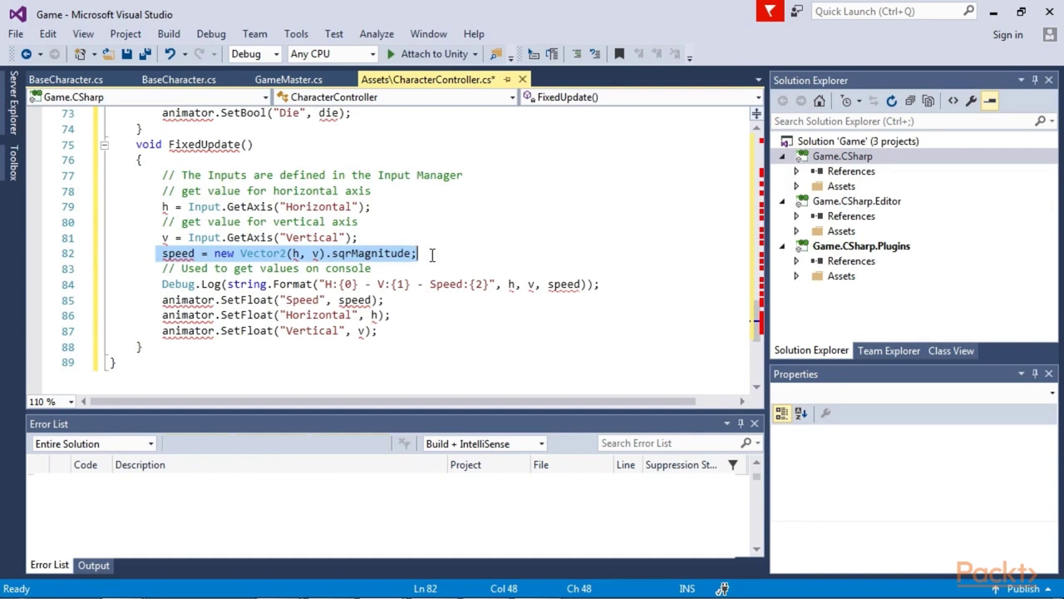
pyautogui.click(394, 331)
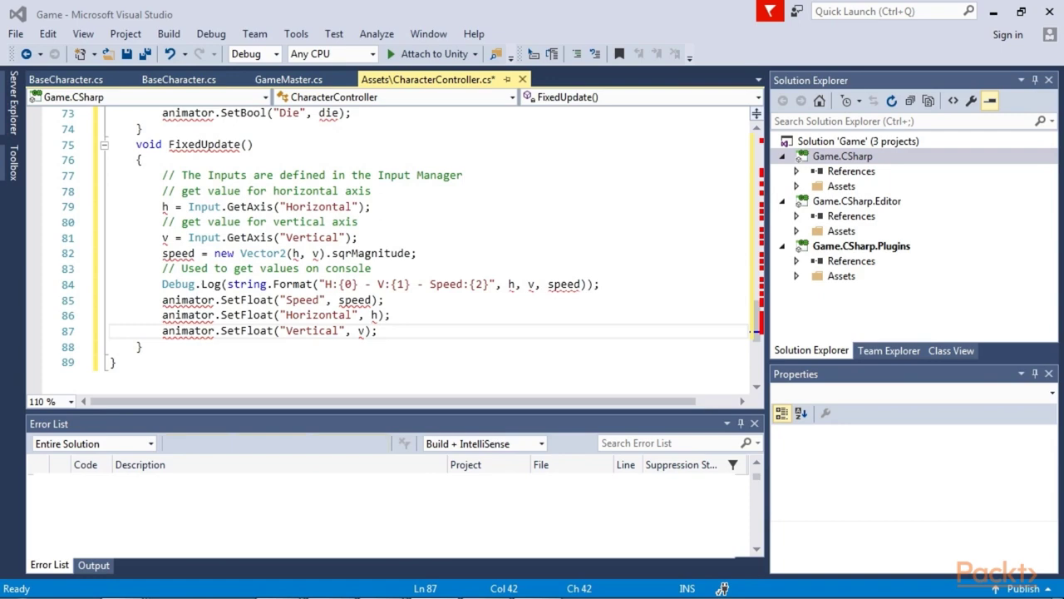
# Examine the key handling in Update() that drives the Jump, Die and three Attack animator booleans.
pyautogui.click(482, 221)
pyautogui.scroll(2, 481, 222)
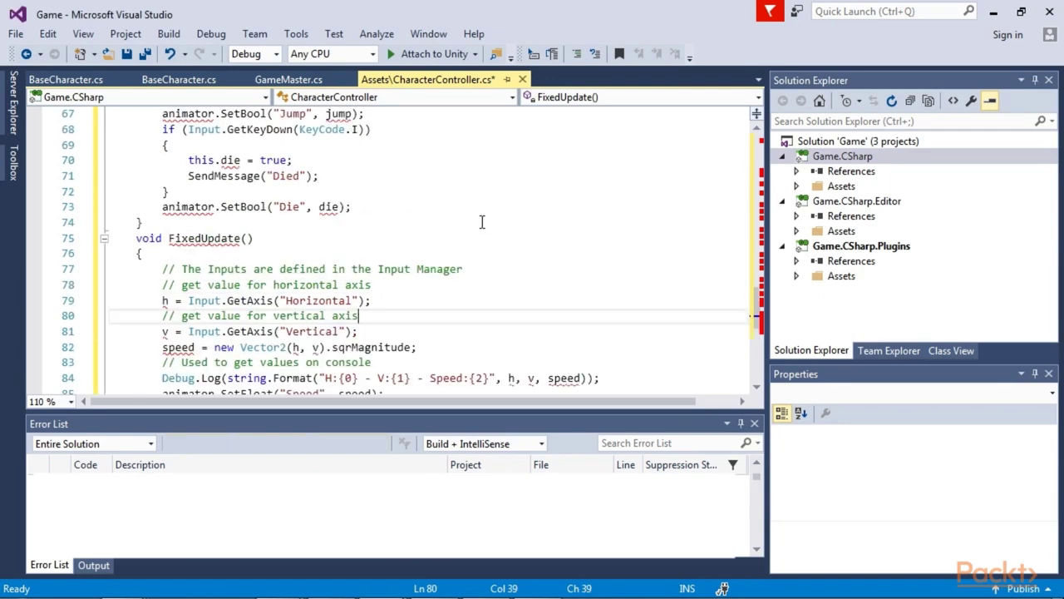
pyautogui.scroll(4, 482, 222)
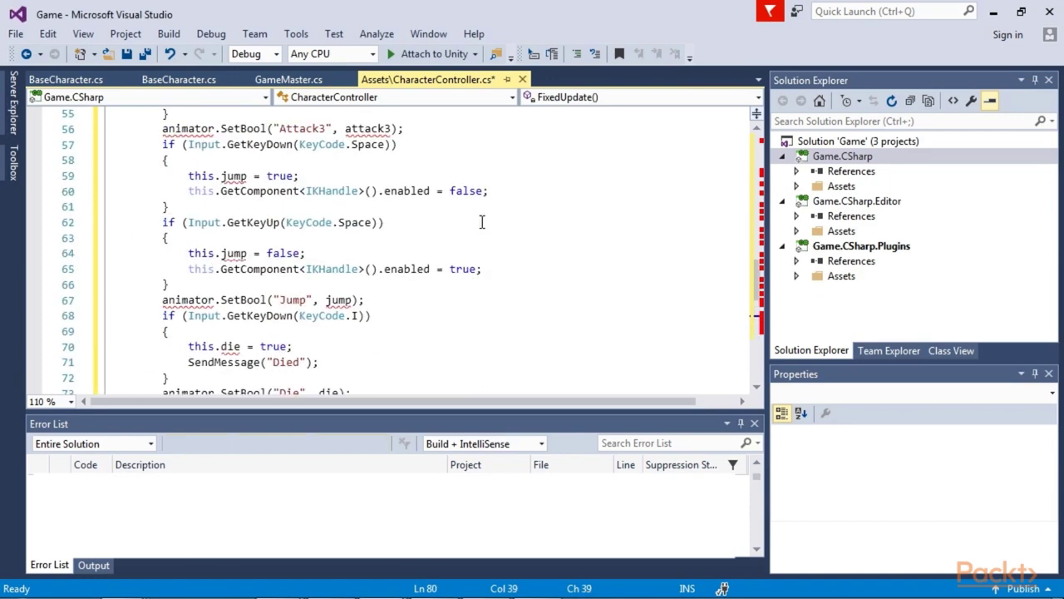
pyautogui.scroll(1, 481, 222)
pyautogui.scroll(1, 481, 222)
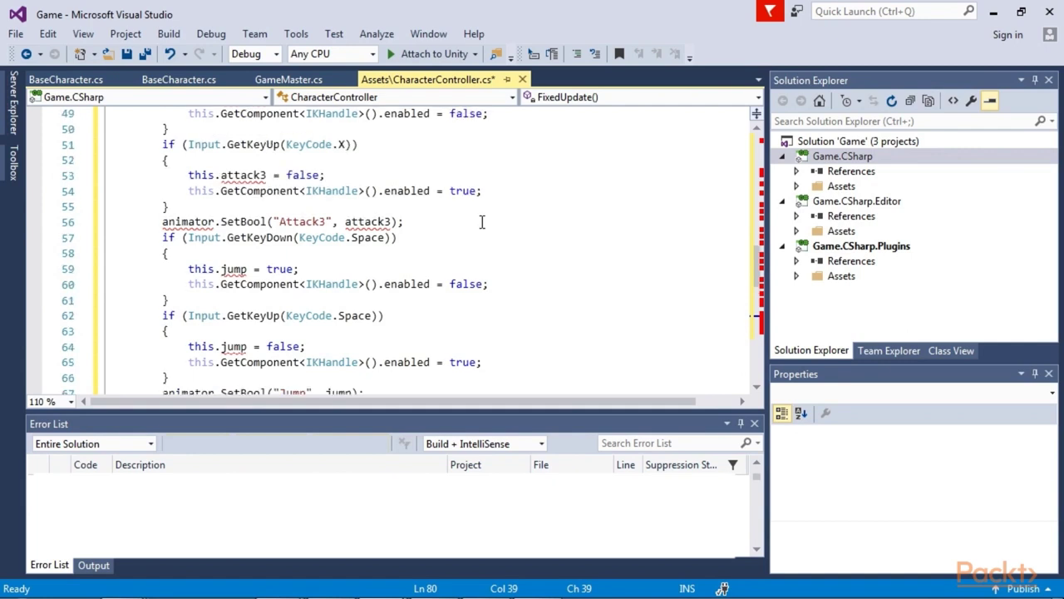
pyautogui.scroll(-1, 482, 222)
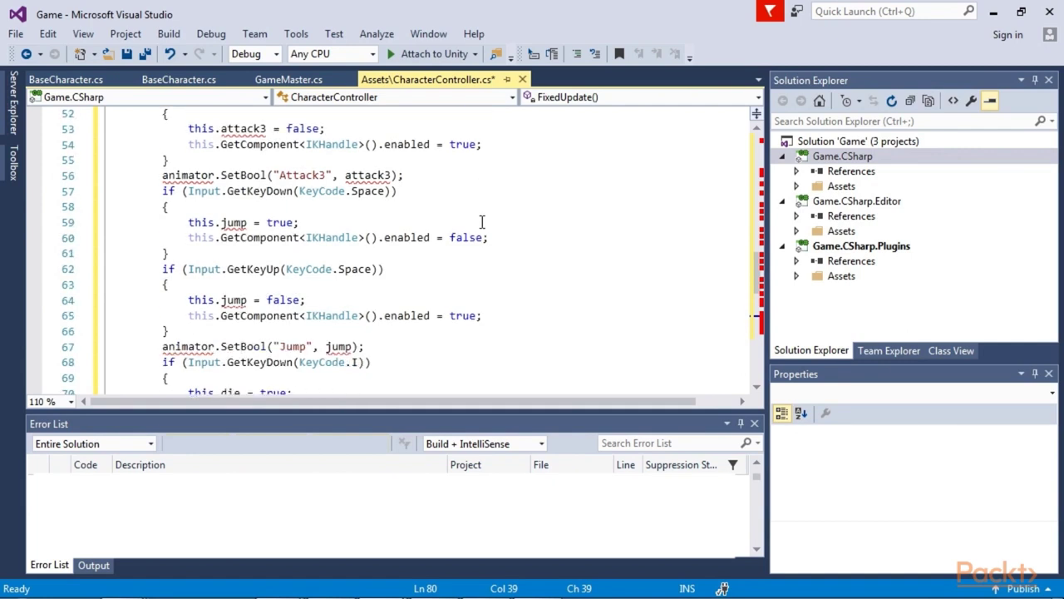
pyautogui.scroll(-3, 482, 222)
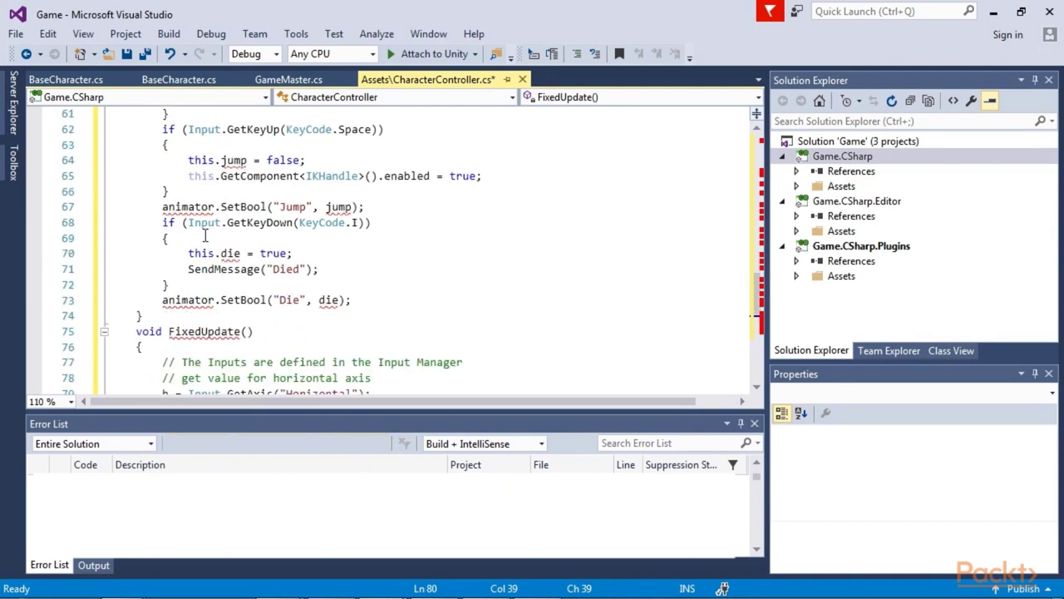
pyautogui.scroll(2, 357, 218)
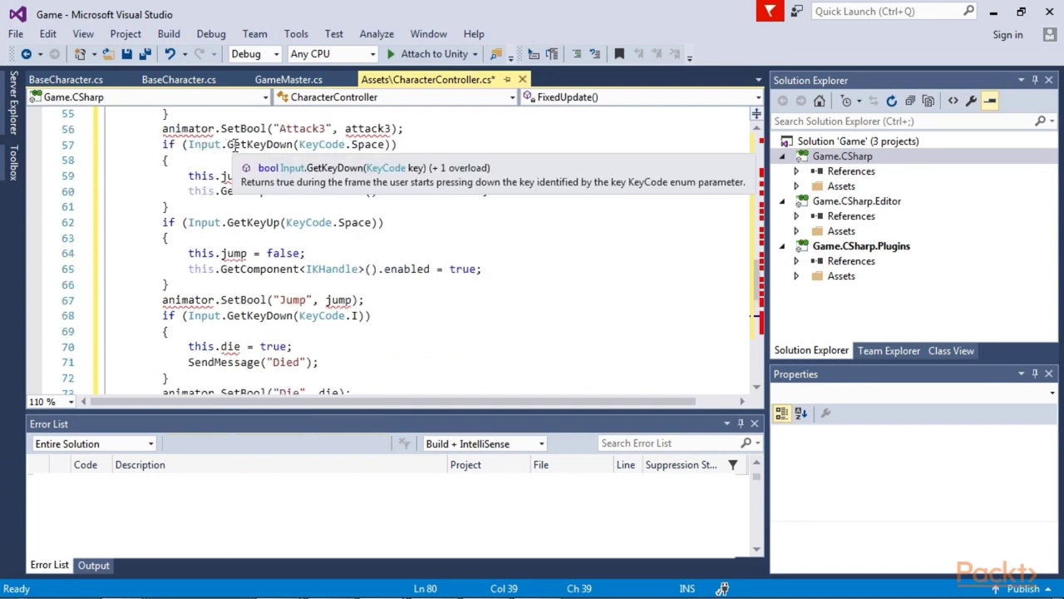
pyautogui.click(350, 147)
pyautogui.click(364, 300)
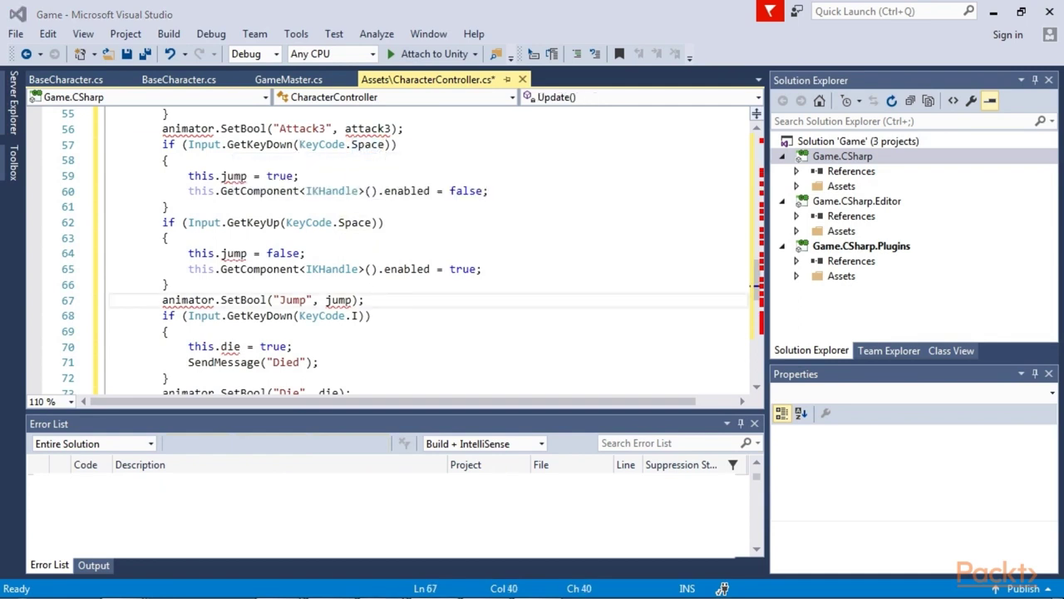
pyautogui.scroll(3, 411, 321)
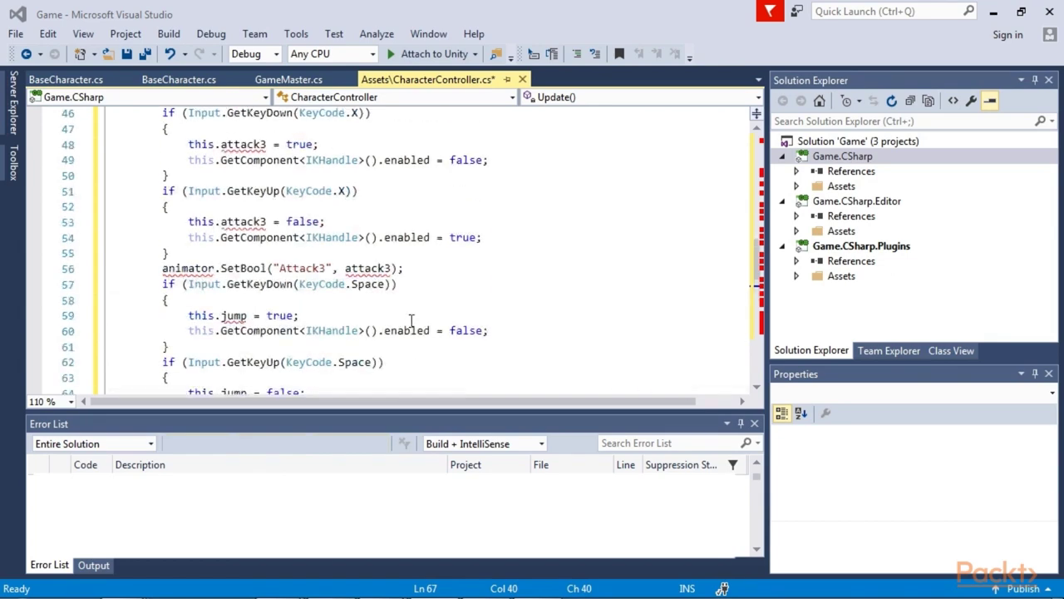
pyautogui.scroll(3, 376, 293)
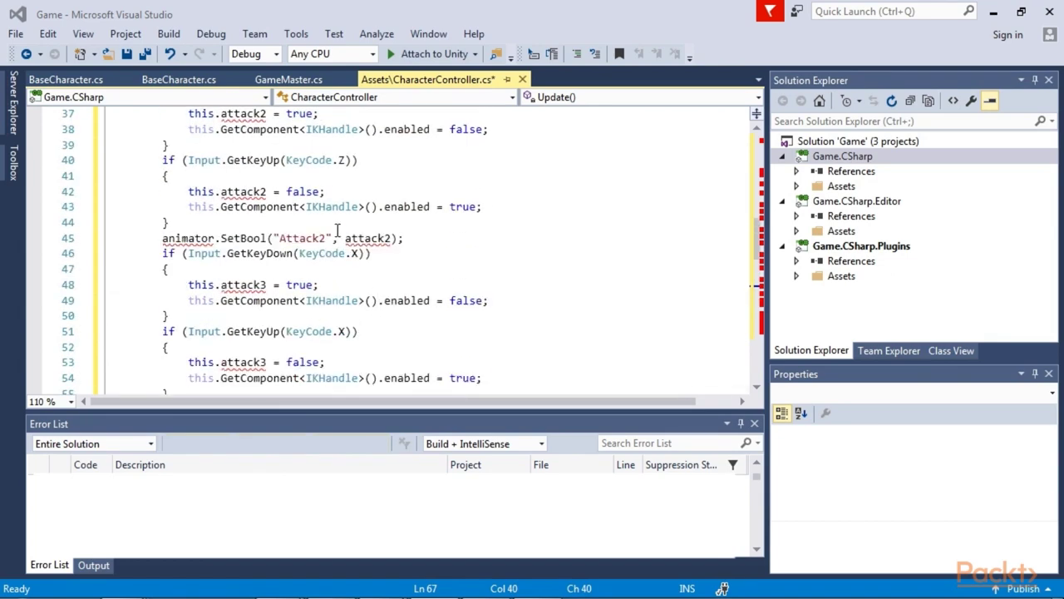
pyautogui.scroll(4, 336, 230)
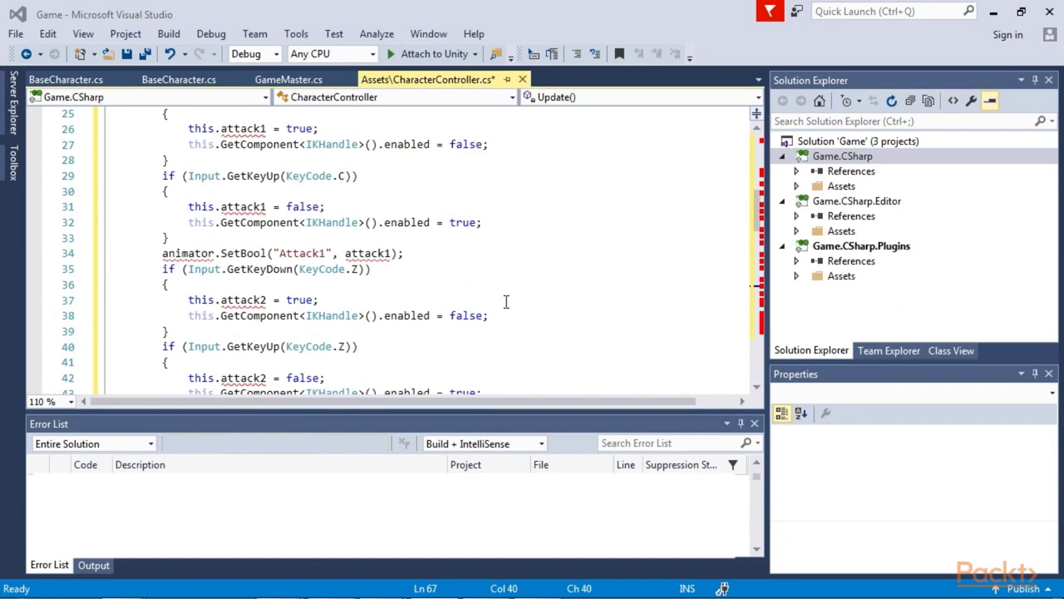
# Review the Update() key press and release blocks for attack2, attack3, jump and die, including the IKHandle toggling and the Died message.
pyautogui.scroll(-2, 505, 301)
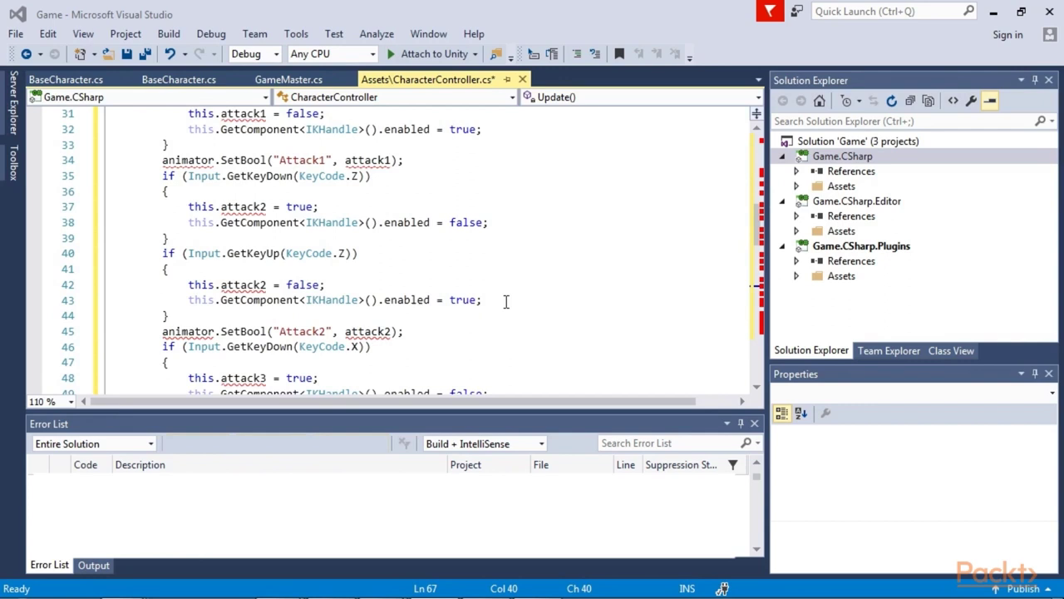
pyautogui.scroll(-4, 429, 269)
pyautogui.click(428, 253)
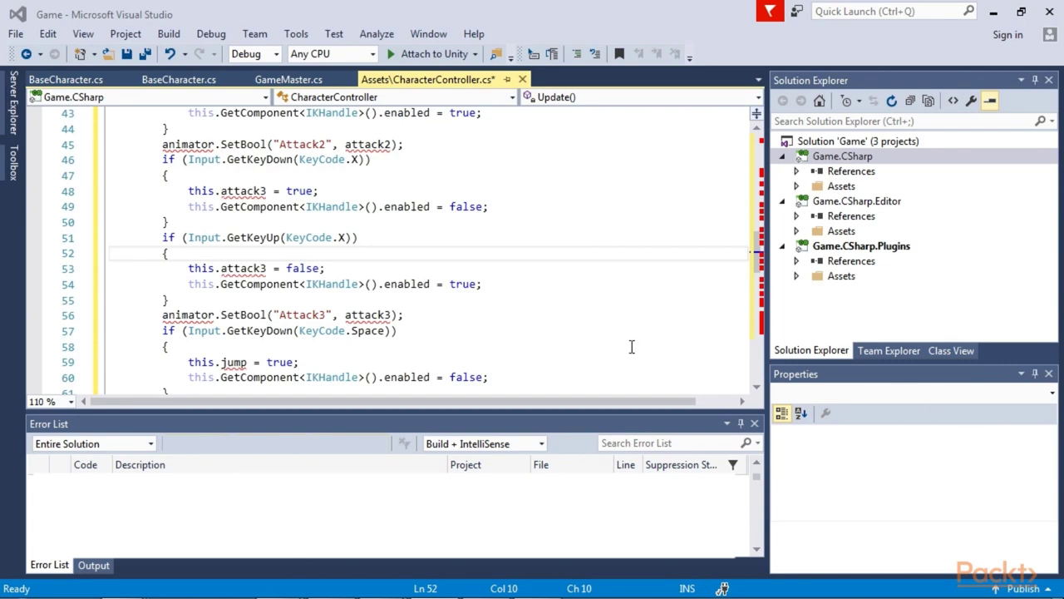
pyautogui.scroll(-8, 631, 346)
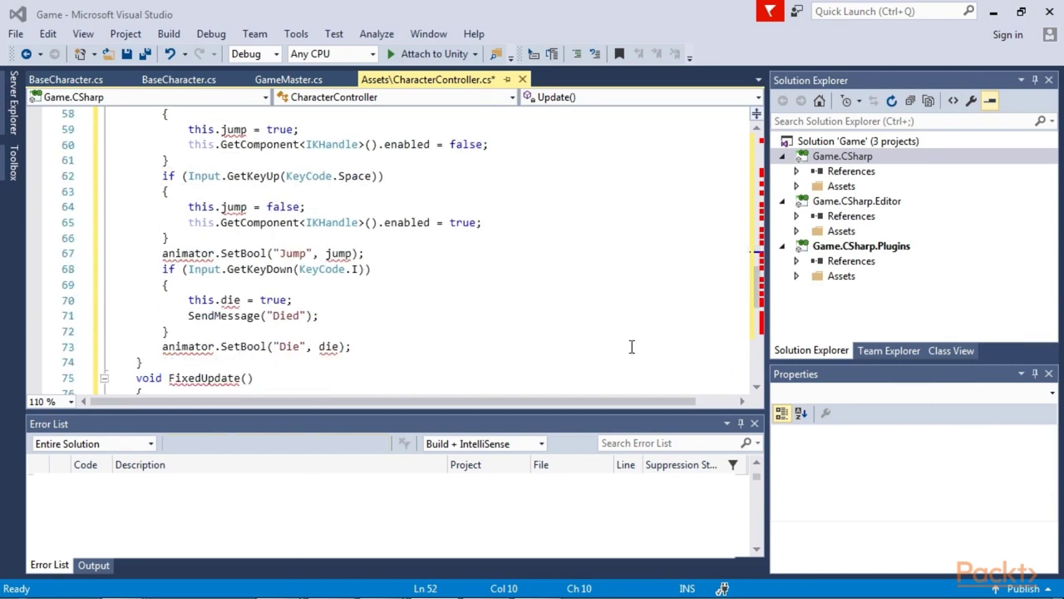
pyautogui.scroll(1, 182, 185)
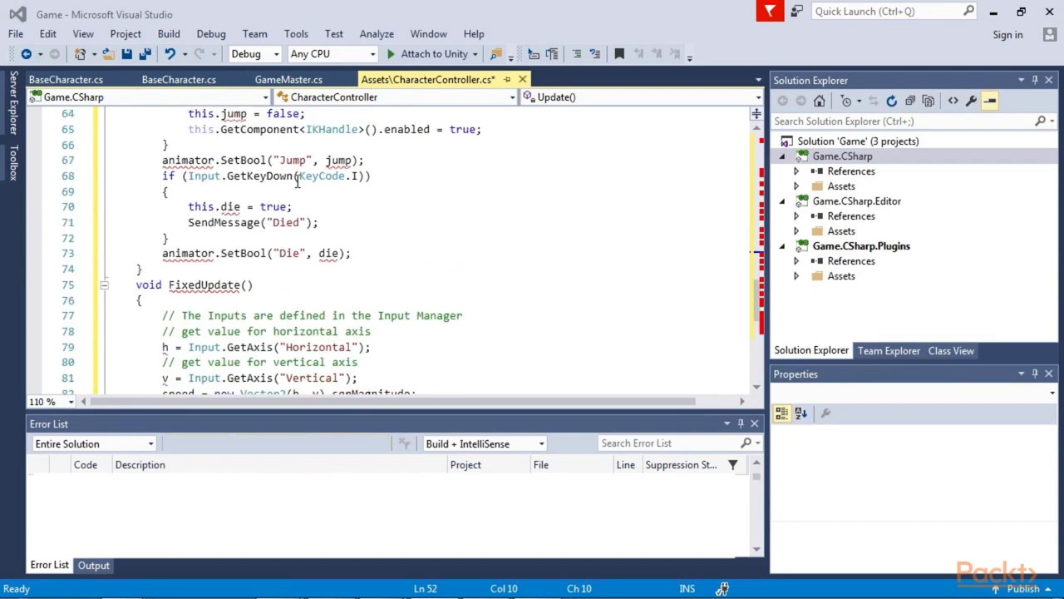
pyautogui.moveTo(321, 178)
pyautogui.moveTo(242, 221)
pyautogui.scroll(-1, 313, 238)
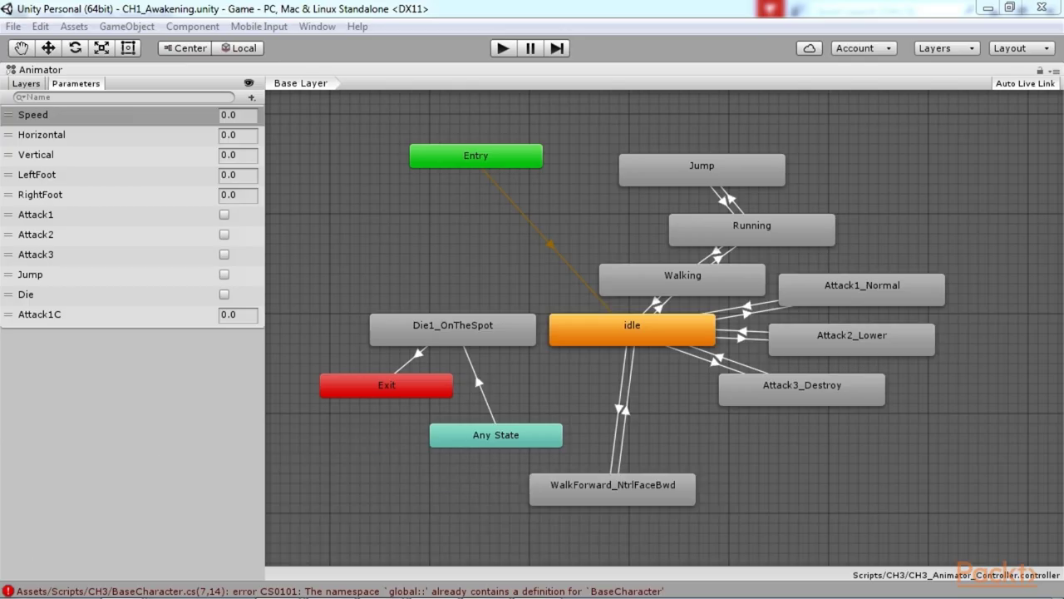
# Switch to Unity's Animator and examine the Base Layer state graph, including the Die1_OnTheSpot state and its transitions.
pyautogui.scroll(-2, 672, 485)
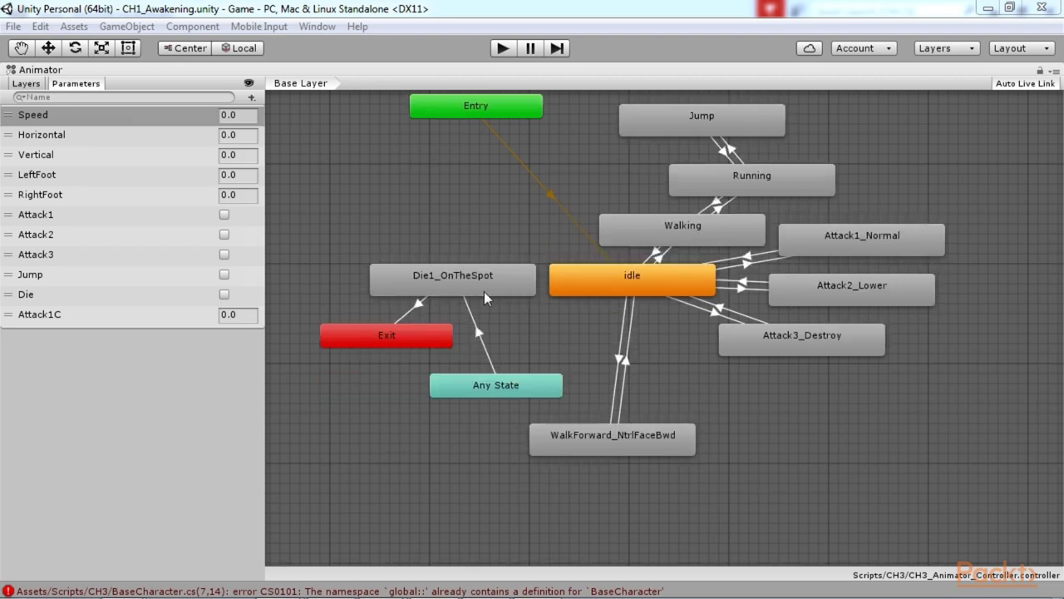
pyautogui.click(474, 286)
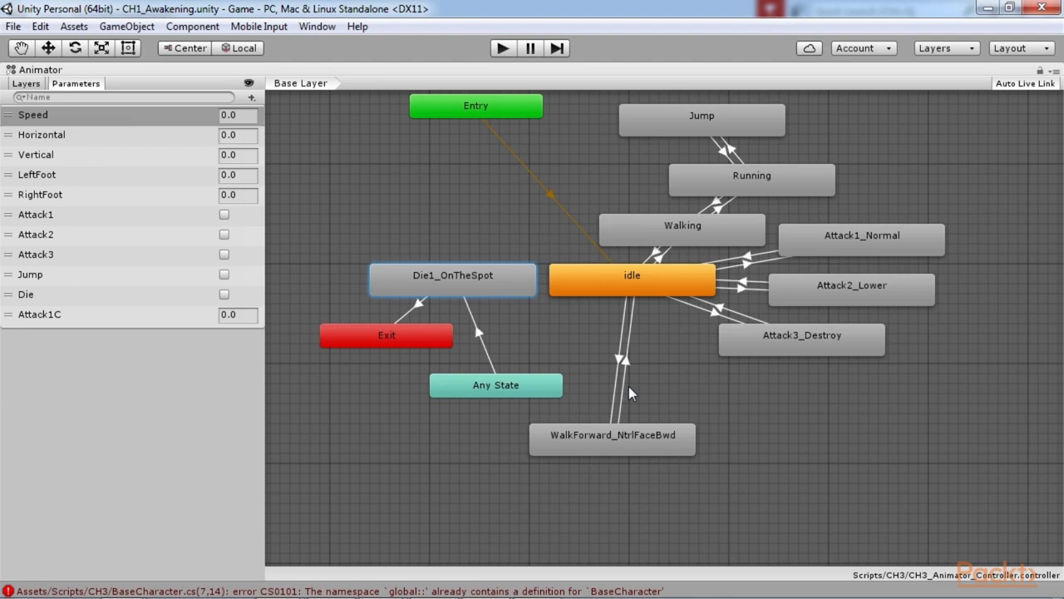
pyautogui.click(572, 350)
pyautogui.scroll(-3, 572, 349)
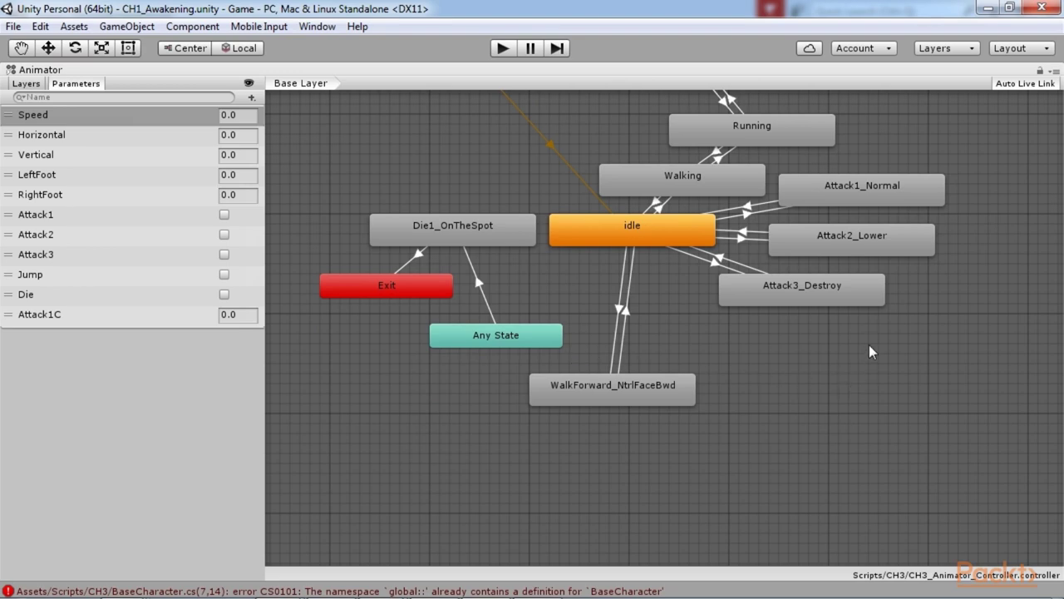
pyautogui.scroll(3, 871, 352)
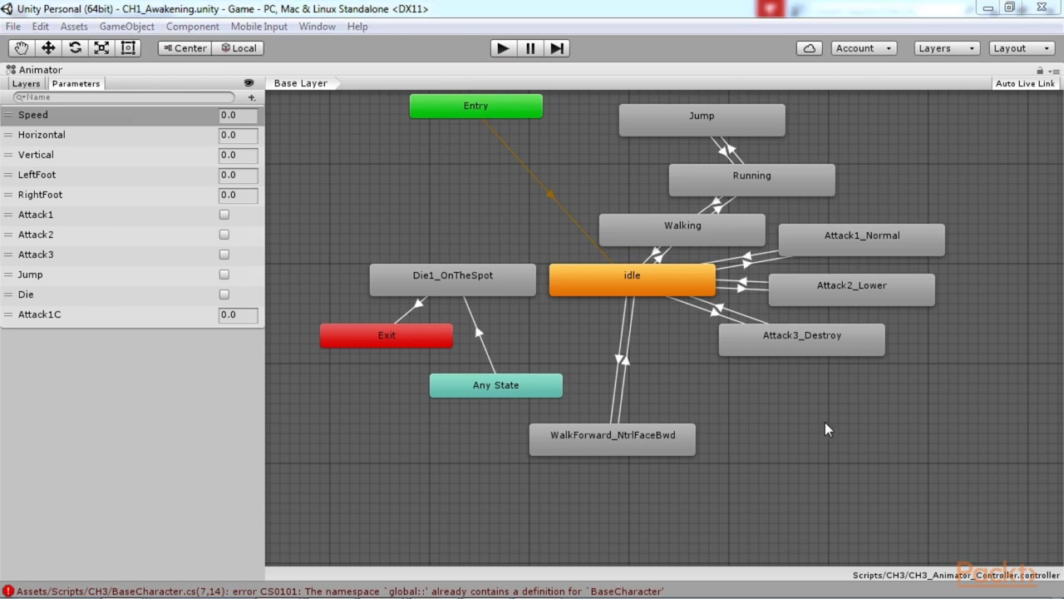
pyautogui.moveTo(827, 429); pyautogui.dragTo(827, 479, button='middle')
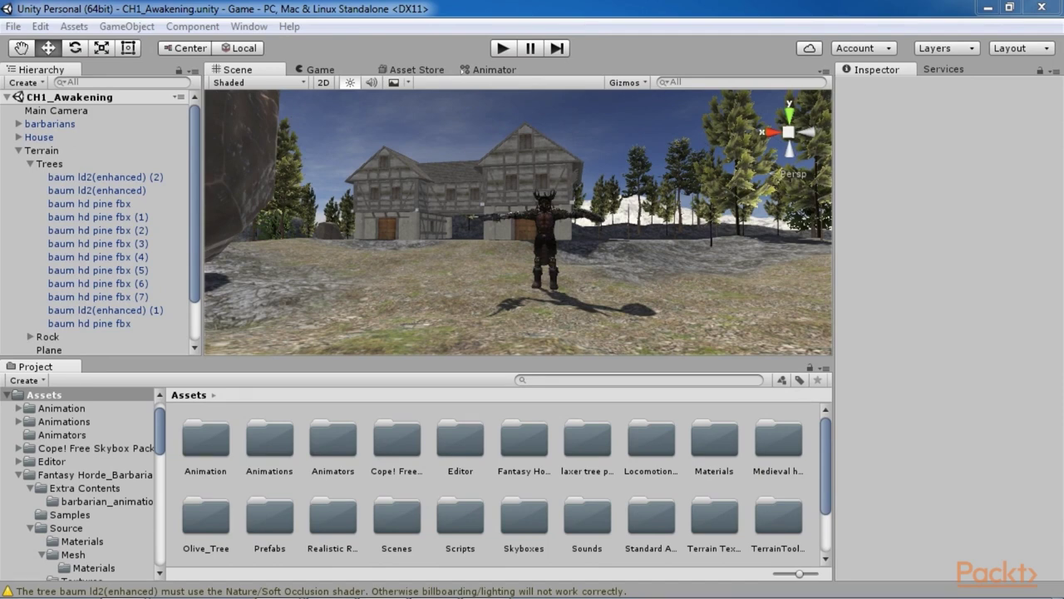
# Search the project assets for "attack" and open the import settings of the attack1 animation clip.
pyautogui.click(596, 379)
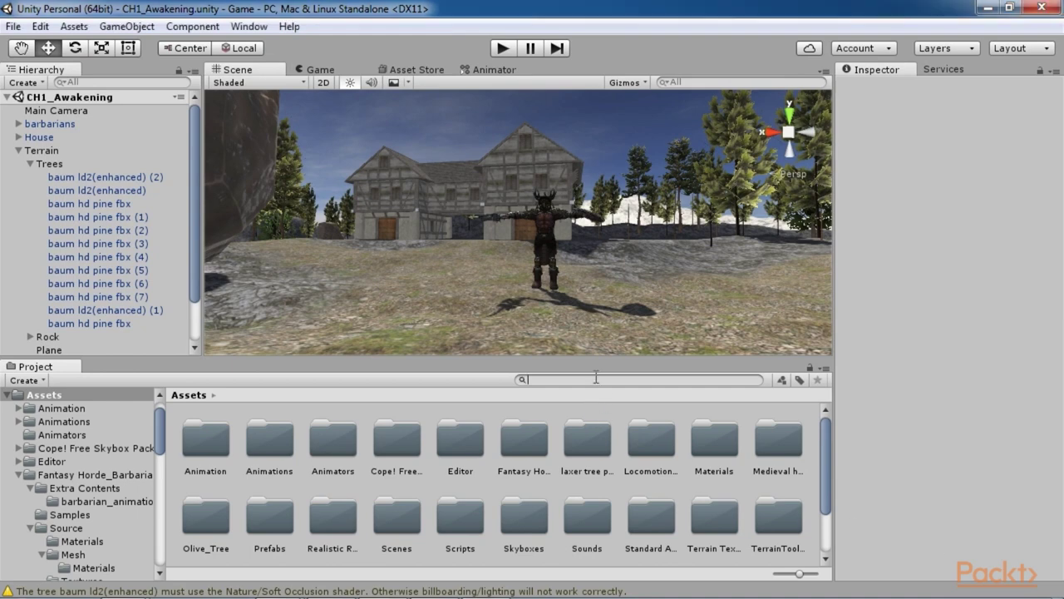
pyautogui.write('attack')
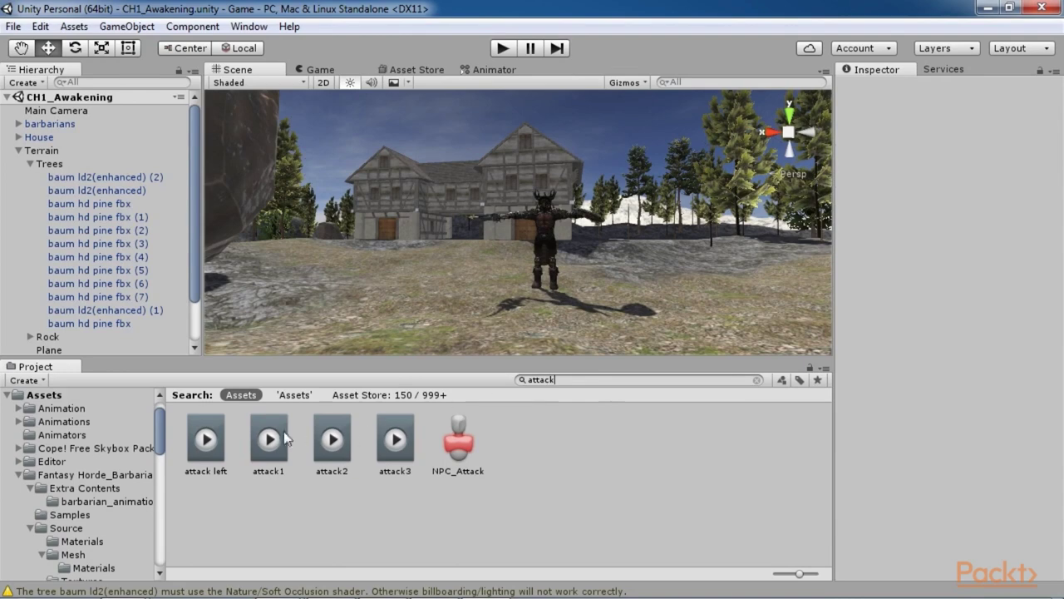
pyautogui.click(268, 442)
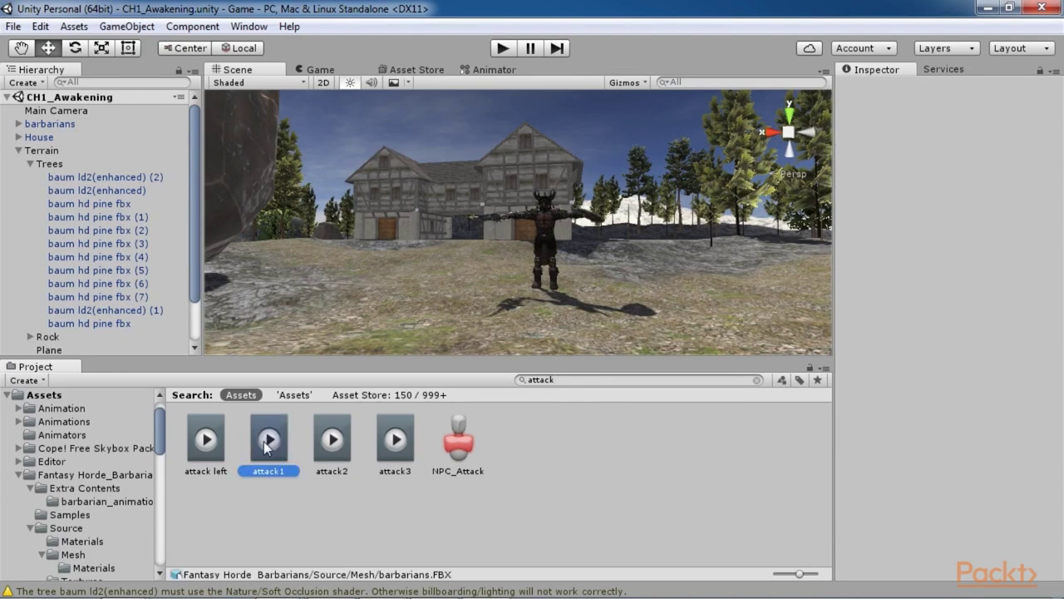
pyautogui.click(1028, 101)
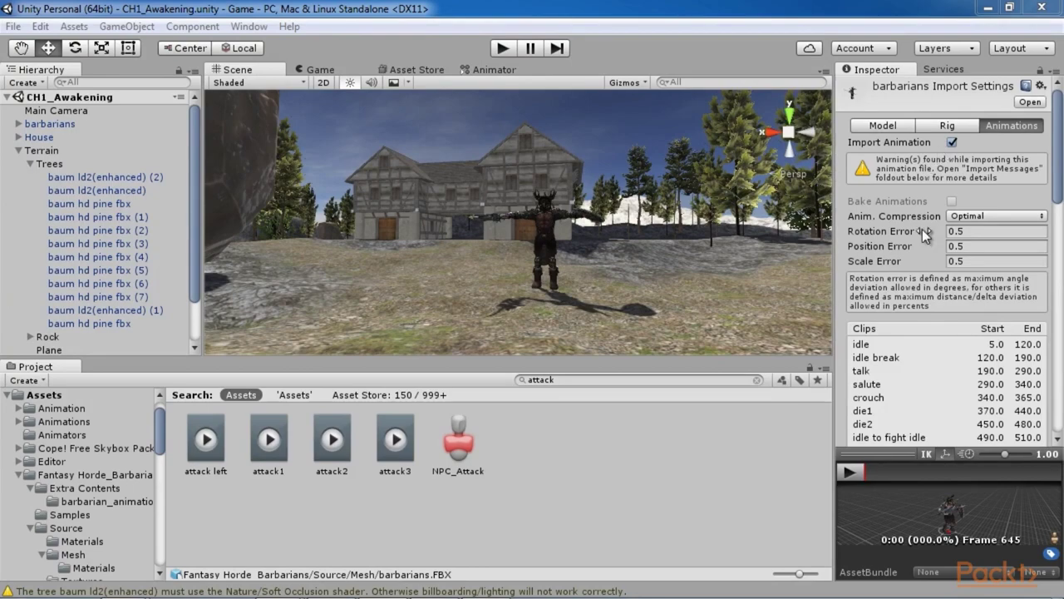
# Examine the attack1 clip's import settings, including Loop Time and the Bake Into Pose options for root rotation, Y and XZ position.
pyautogui.scroll(-5, 922, 229)
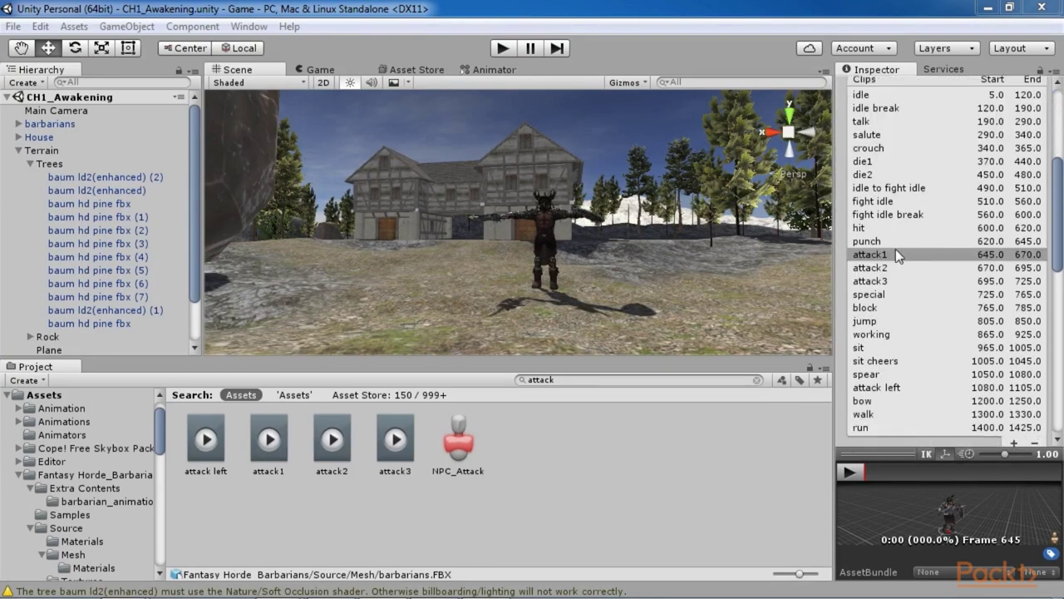
pyautogui.scroll(5, 892, 254)
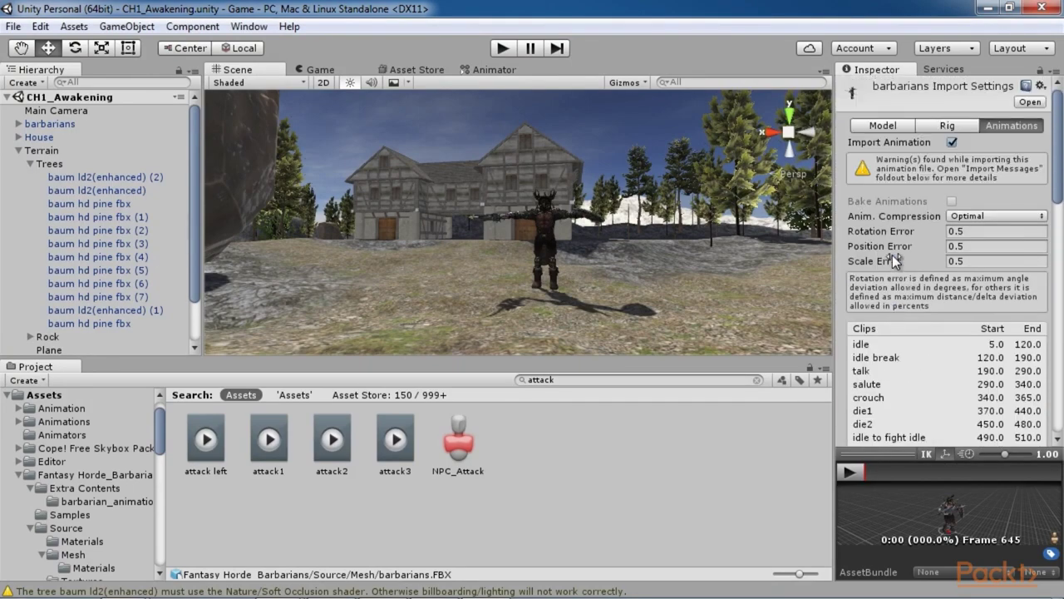
pyautogui.scroll(-5, 892, 255)
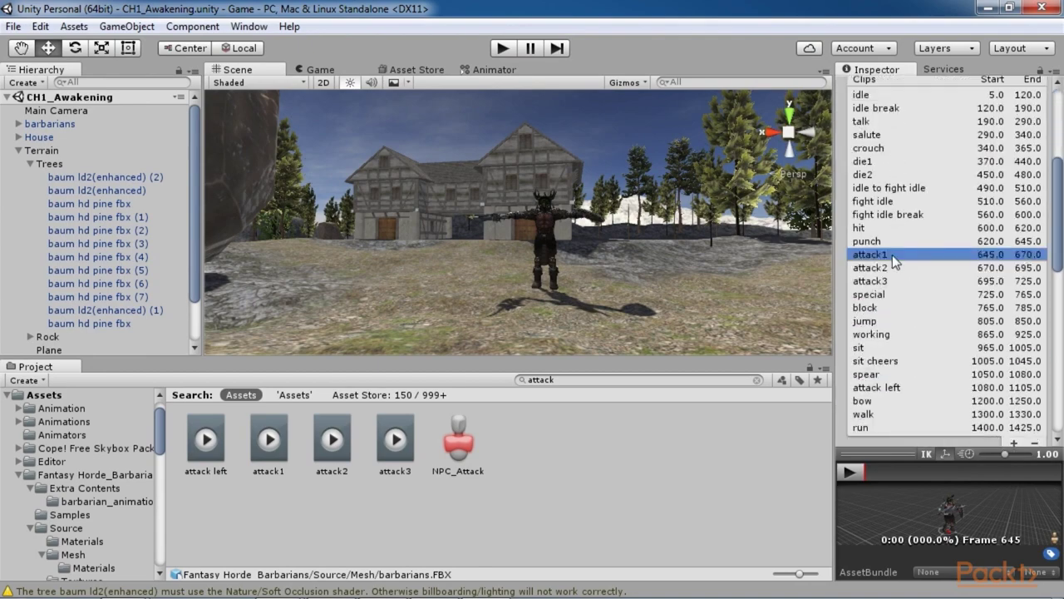
pyautogui.scroll(-6, 903, 298)
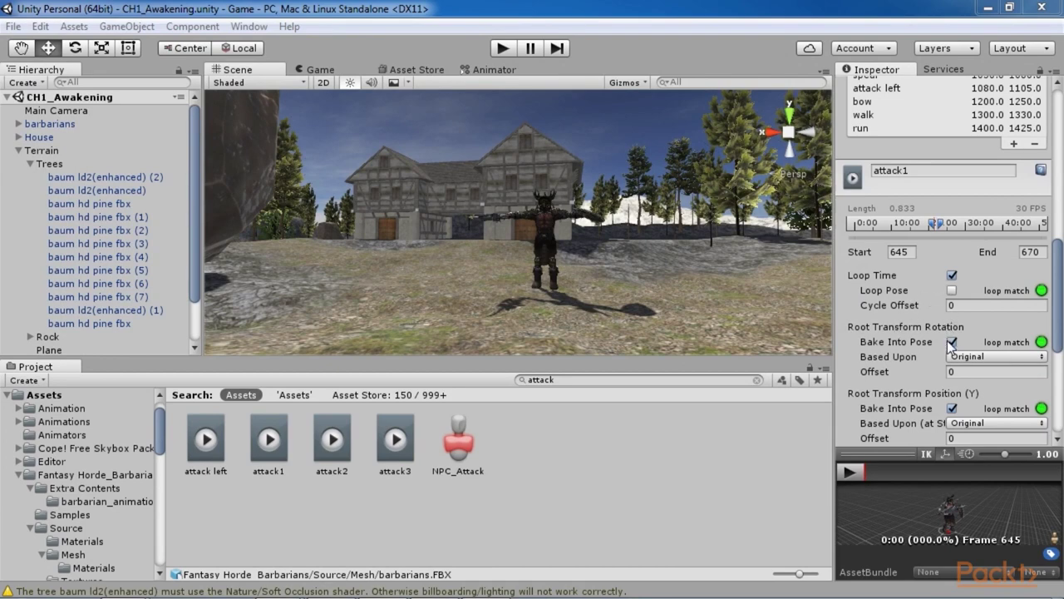
pyautogui.scroll(-3, 953, 347)
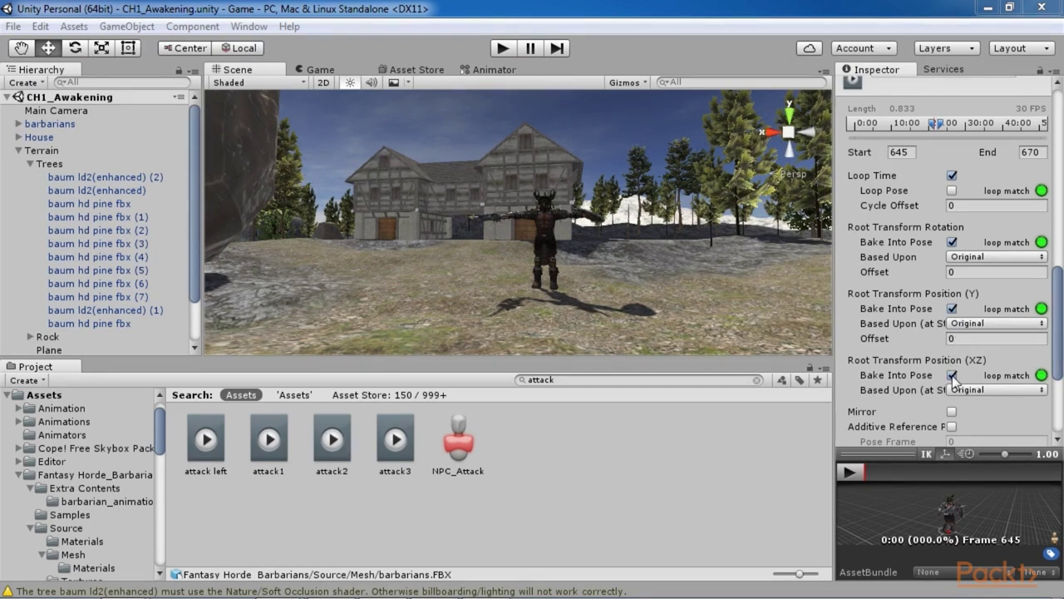
pyautogui.scroll(-6, 952, 375)
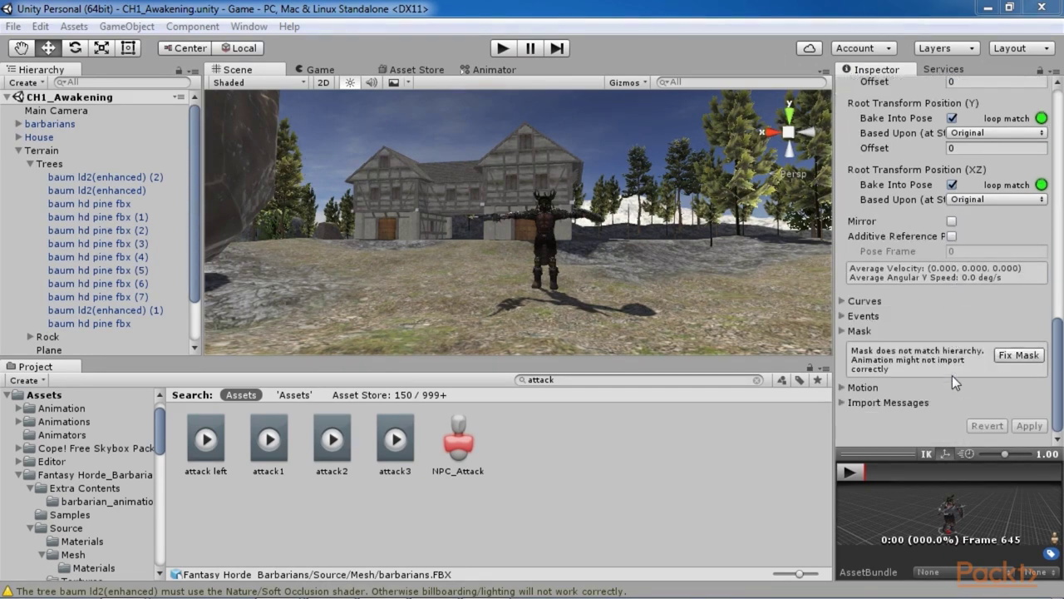
pyautogui.scroll(10, 952, 375)
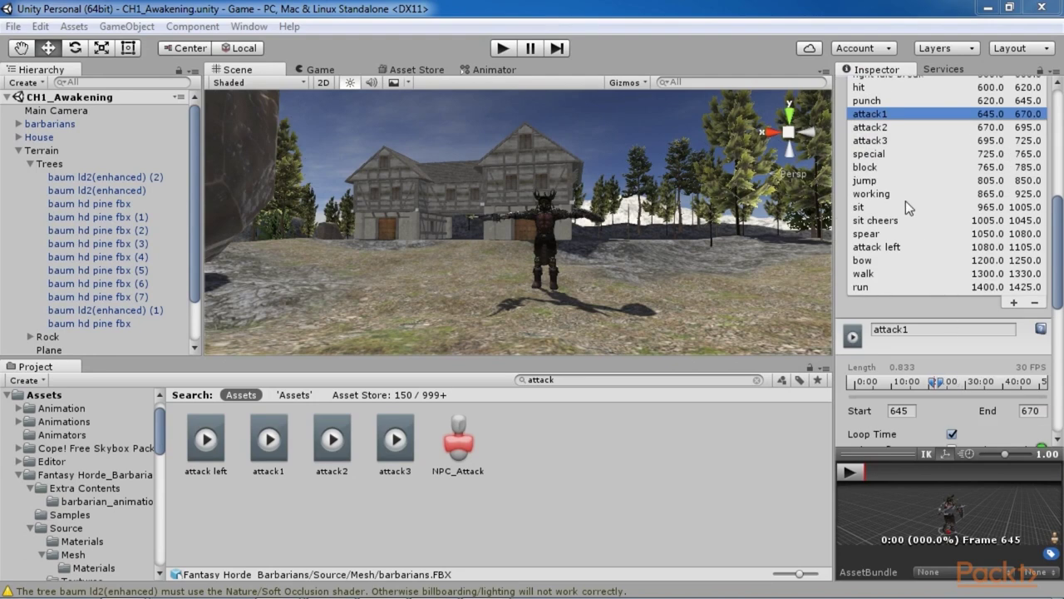
# Select the attack2 clip in the barbarians import settings and check its looping and root transform options.
pyautogui.click(872, 127)
pyautogui.scroll(-6, 942, 363)
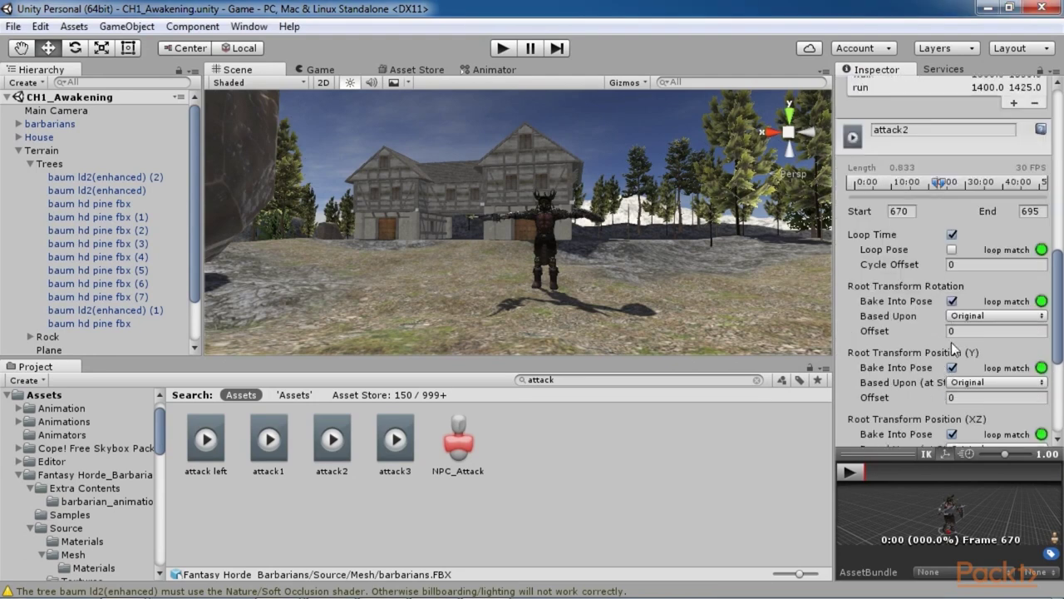
pyautogui.scroll(-3, 962, 423)
pyautogui.scroll(3, 962, 423)
pyautogui.scroll(5, 960, 420)
# Select the attack3 clip in the barbarians import settings and check its Loop Time and Bake Into Pose options.
pyautogui.click(884, 92)
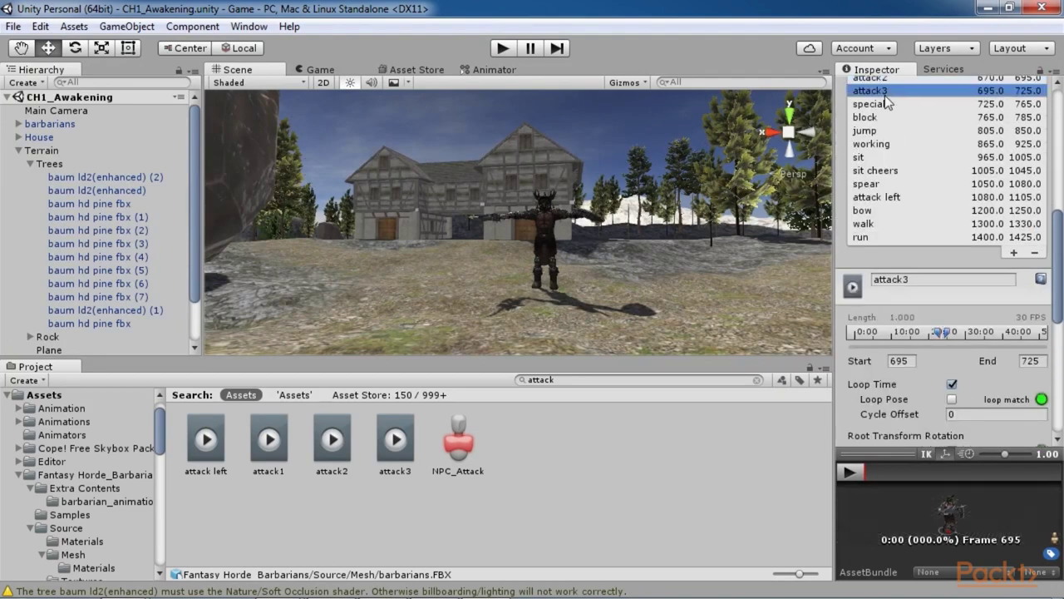
pyautogui.scroll(-7, 964, 381)
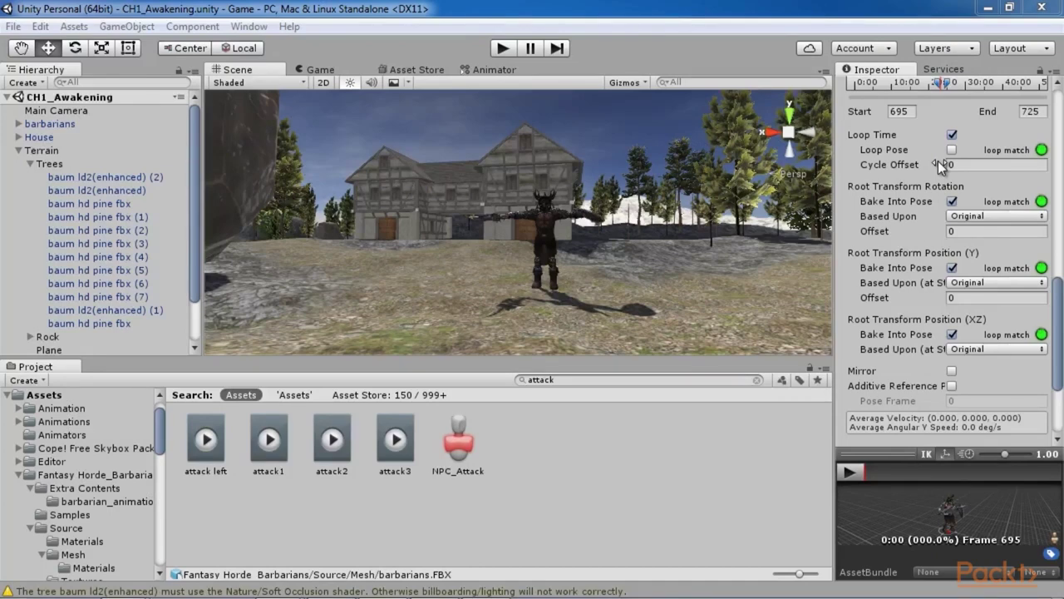
pyautogui.scroll(10, 938, 161)
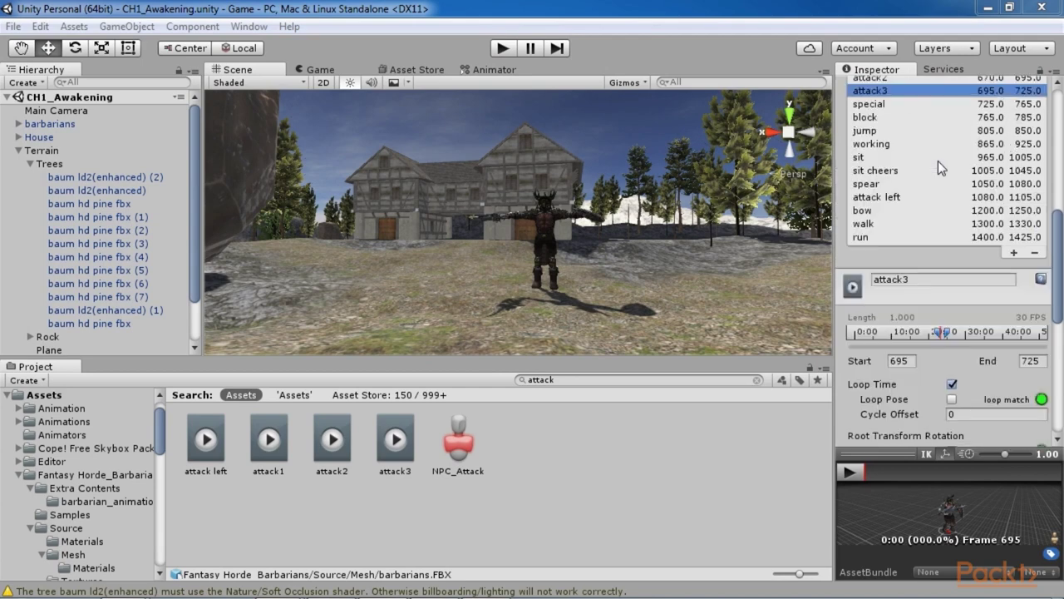
pyautogui.scroll(2, 938, 161)
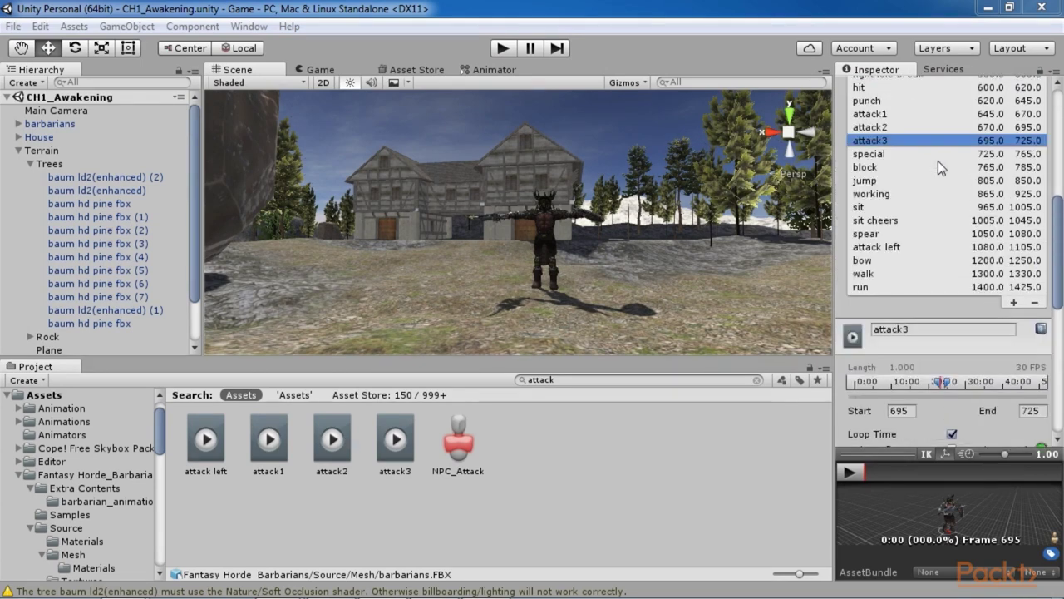
# Select the idle clip in the barbarians model's clip list and examine its loop and root transform settings.
pyautogui.scroll(4, 883, 184)
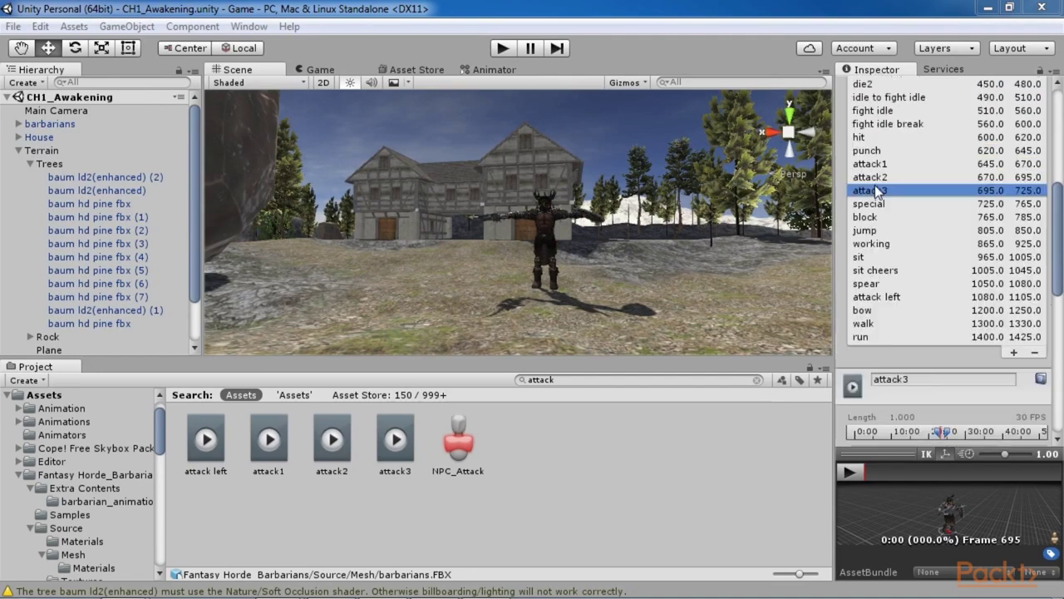
pyautogui.scroll(4, 884, 169)
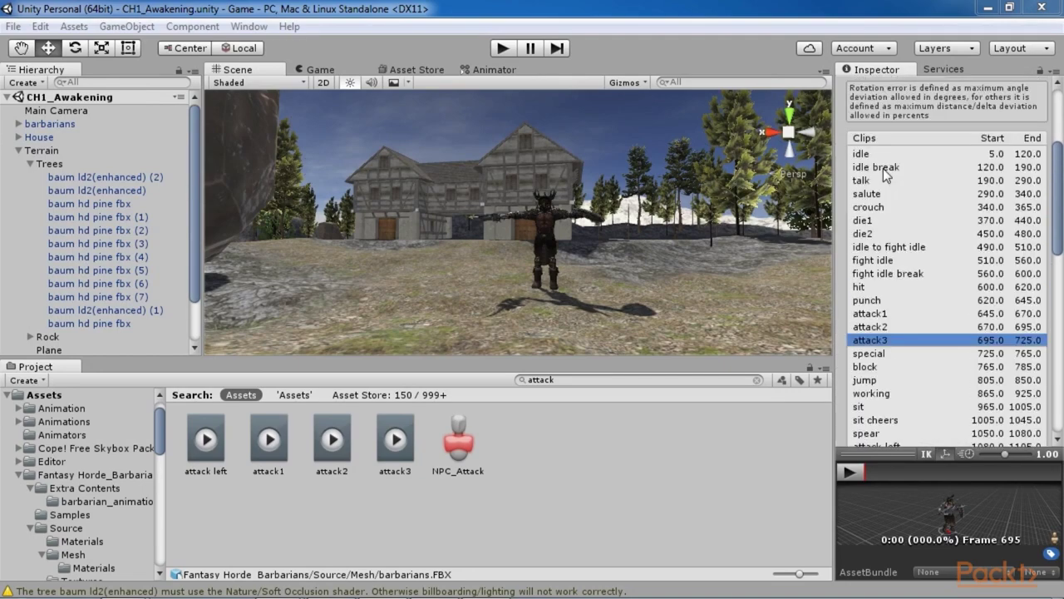
pyautogui.click(873, 155)
pyautogui.scroll(-18, 918, 301)
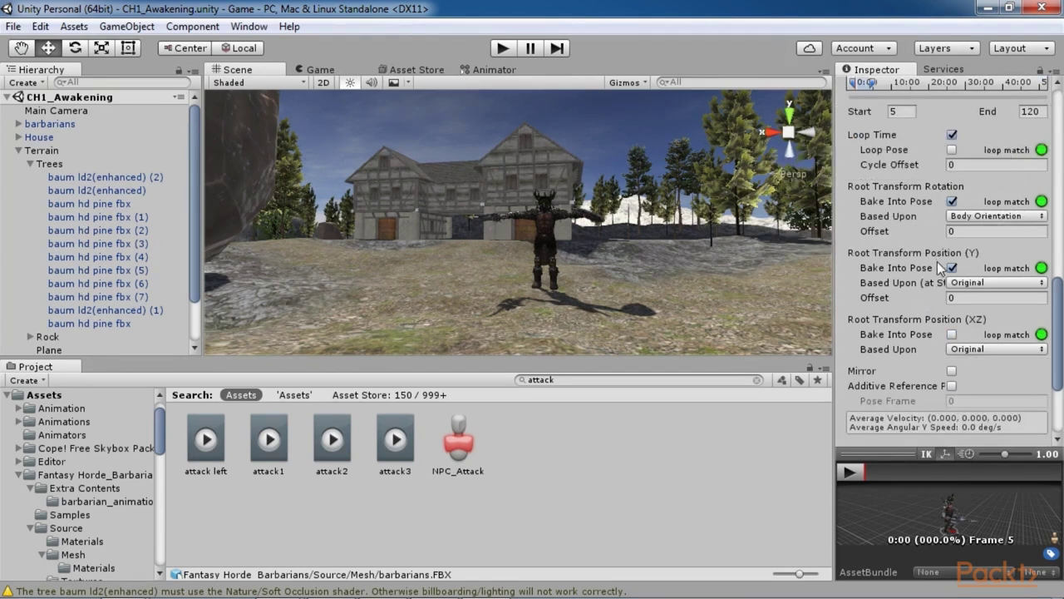
pyautogui.scroll(2, 937, 265)
pyautogui.scroll(4, 937, 261)
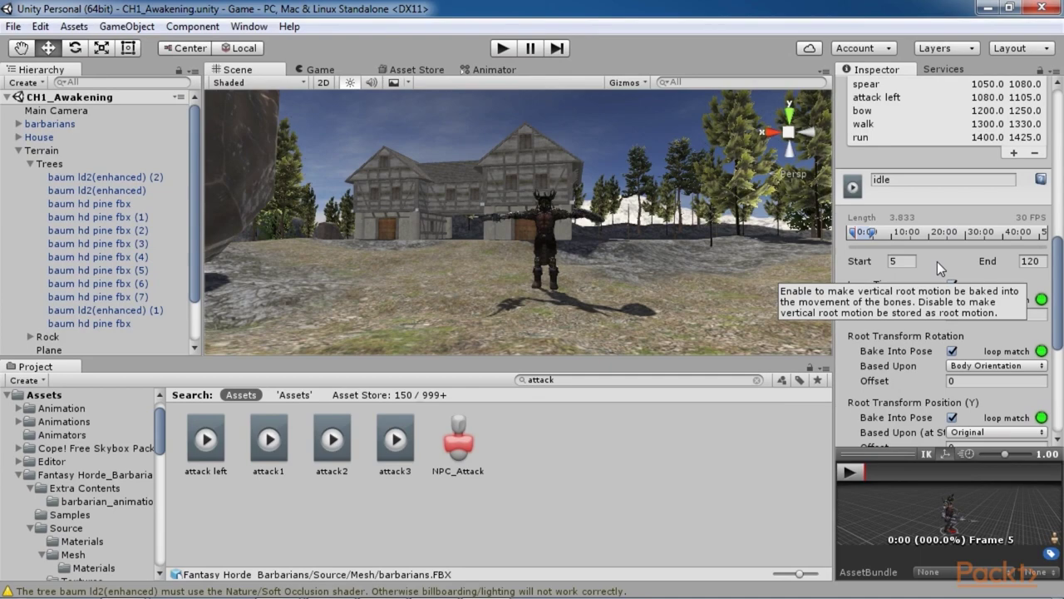
pyautogui.scroll(14, 937, 261)
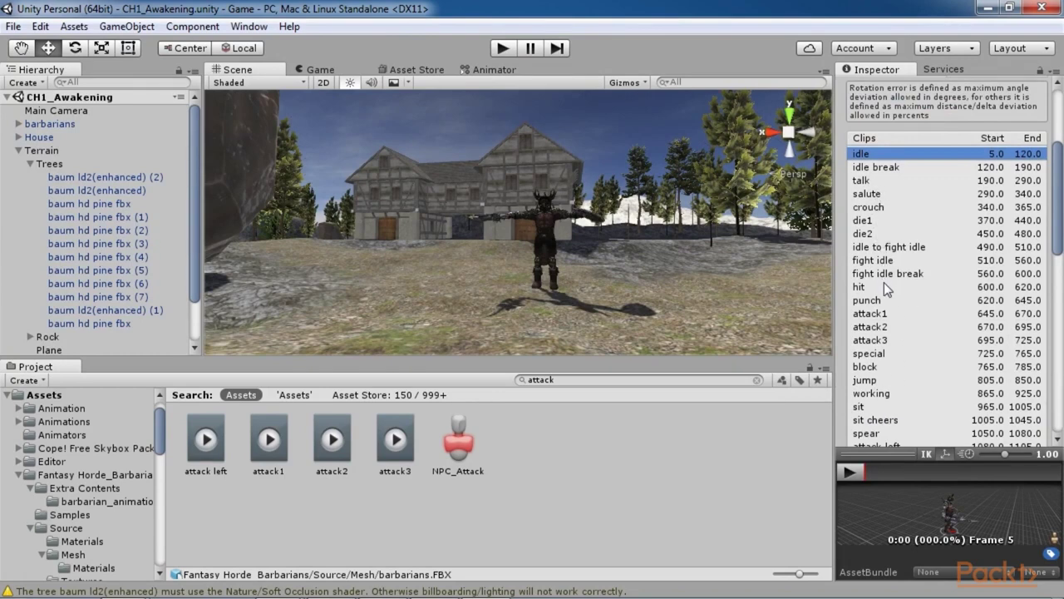
# Select the walk clip and examine its loop and root transform settings.
pyautogui.scroll(-4, 884, 283)
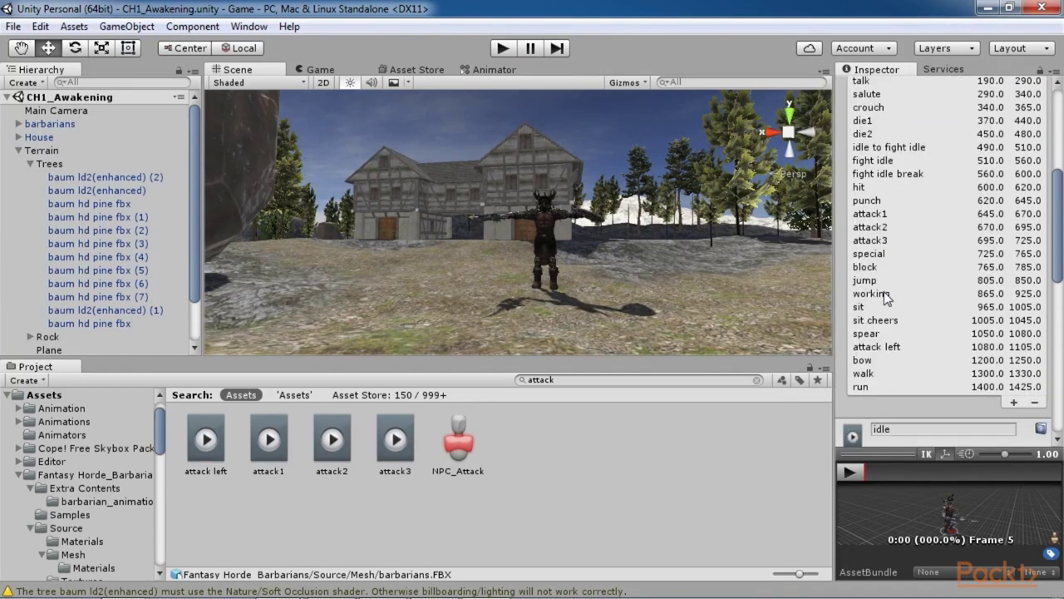
pyautogui.click(870, 374)
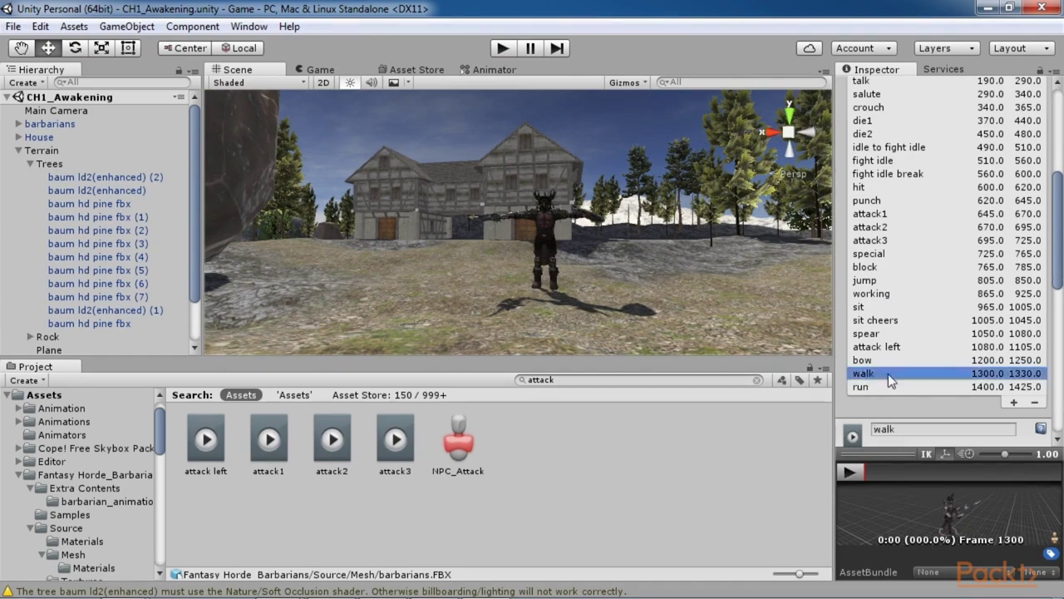
pyautogui.scroll(-4, 888, 374)
pyautogui.scroll(-2, 888, 373)
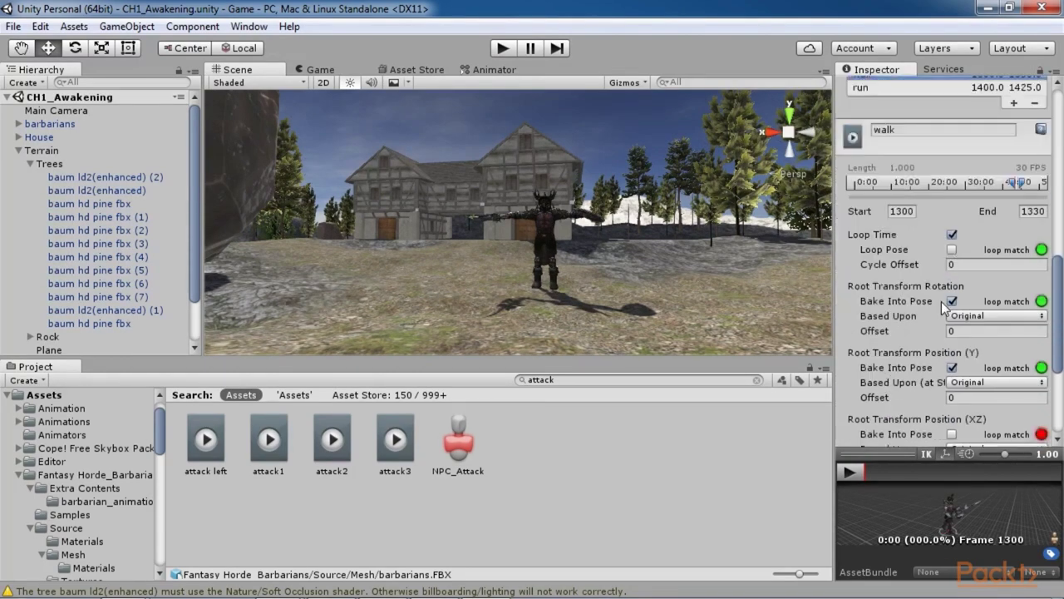
pyautogui.scroll(-2, 976, 358)
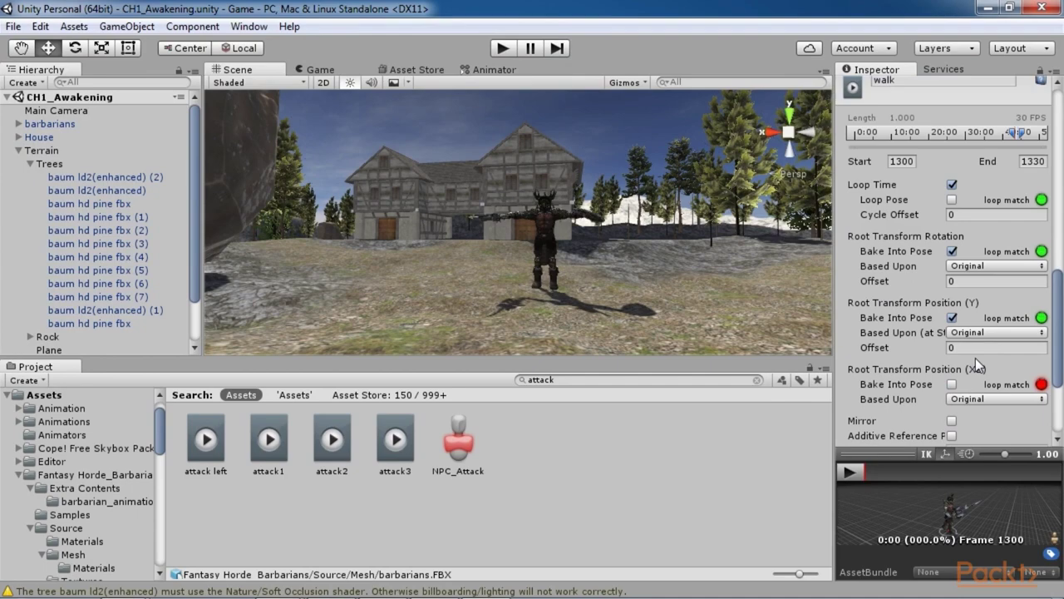
# Select the run clip and review its frame range, loop options and root transform settings.
pyautogui.scroll(10, 930, 352)
pyautogui.scroll(2, 930, 351)
pyautogui.click(886, 334)
pyautogui.scroll(-6, 929, 333)
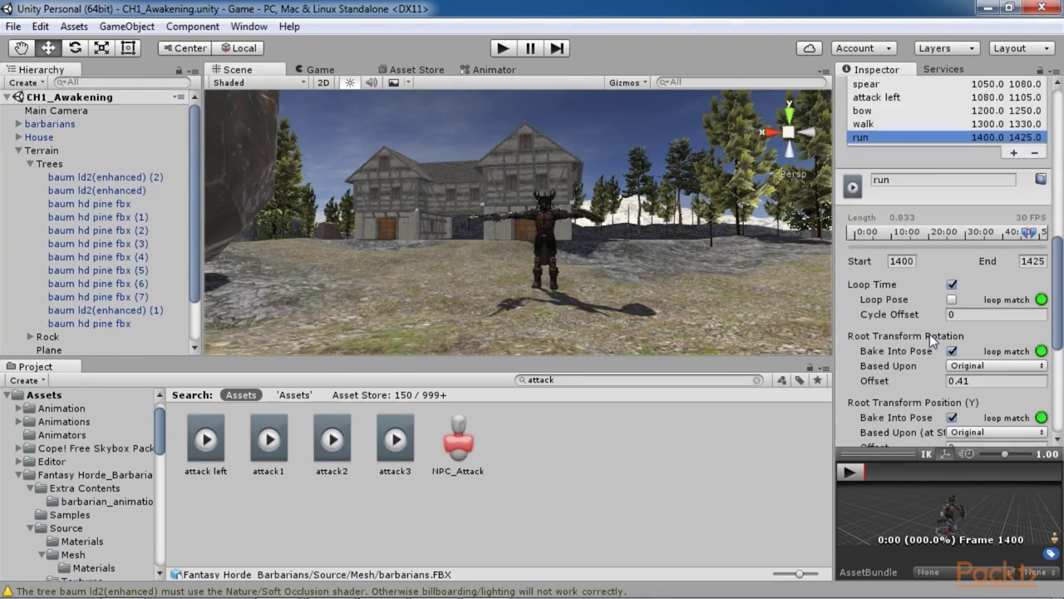
pyautogui.scroll(-4, 930, 333)
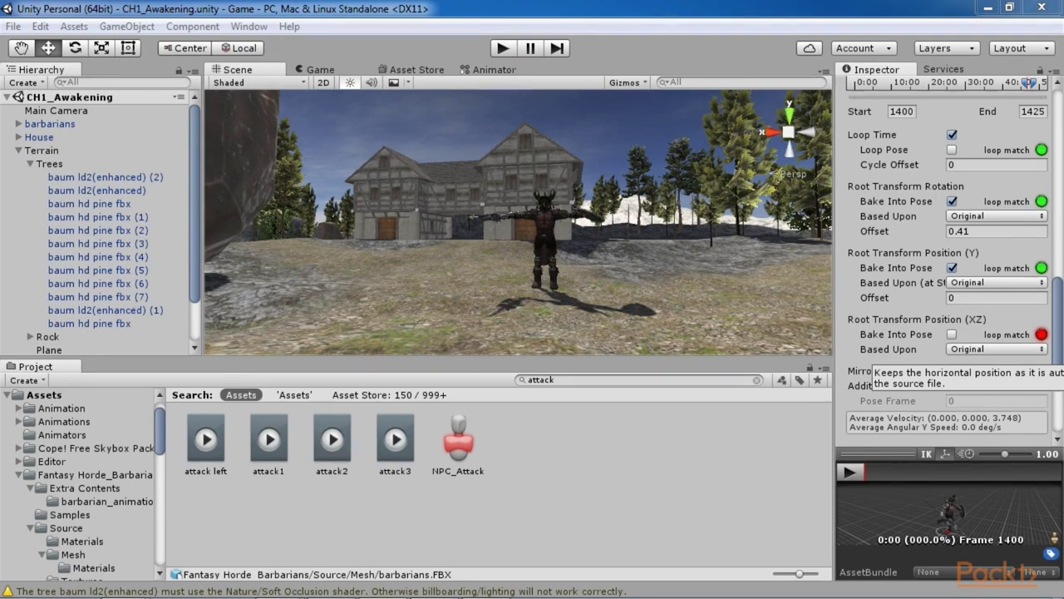
# Select the die1 clip and check its loop time and root transform settings.
pyautogui.scroll(10, 880, 310)
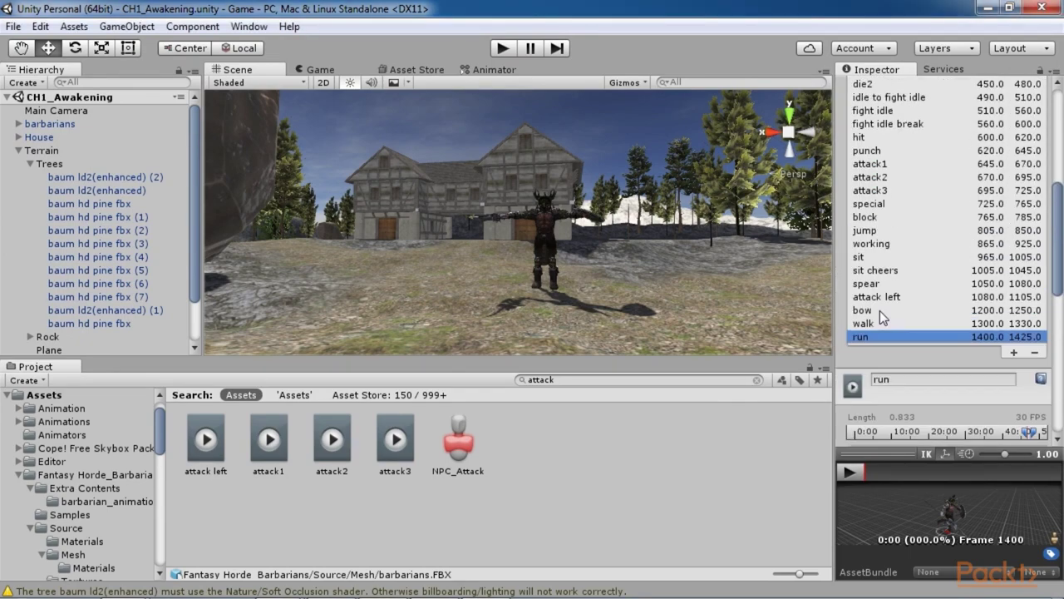
pyautogui.scroll(3, 890, 97)
pyautogui.click(874, 119)
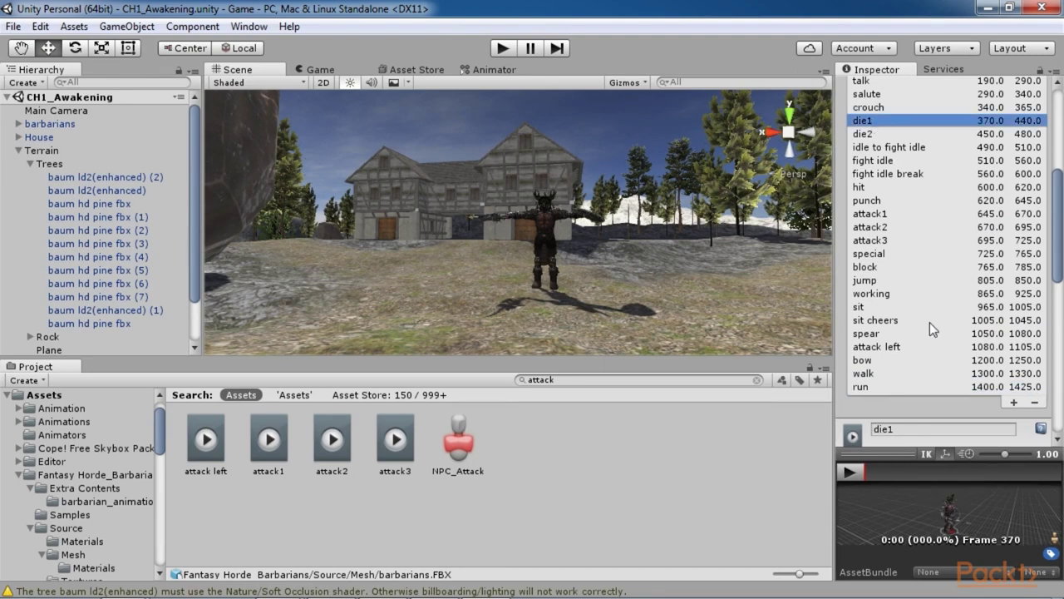
pyautogui.scroll(-10, 930, 321)
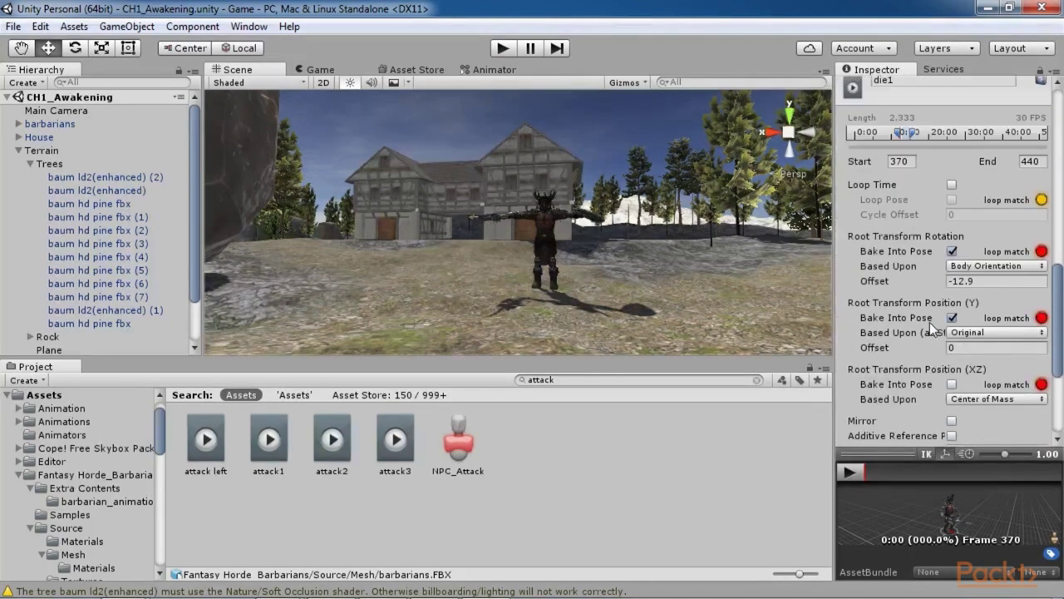
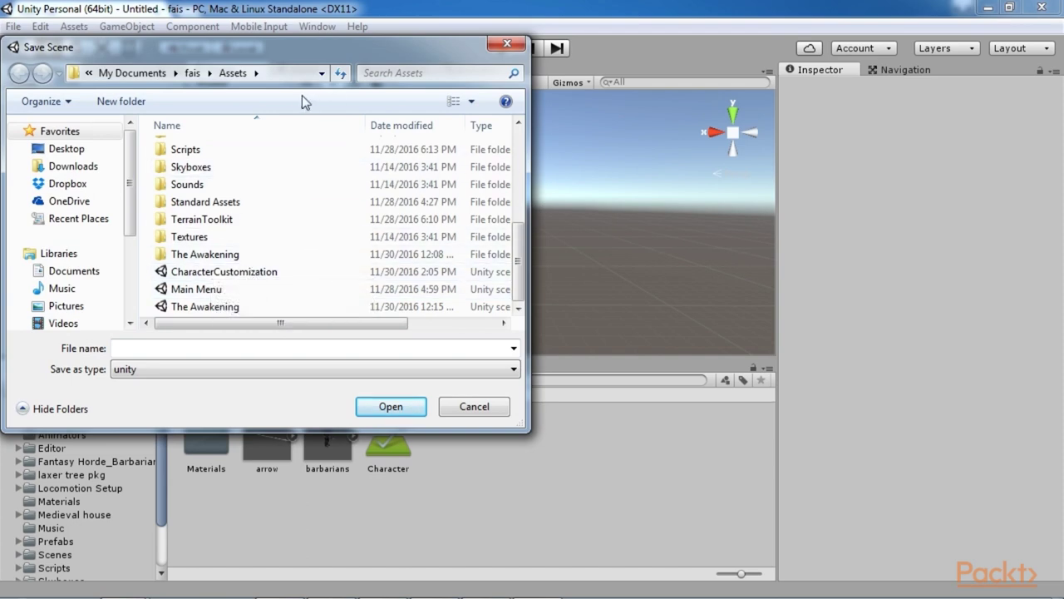
# Dismiss the scene saving dialog and add a 3D cube to the untitled scene.
pyautogui.click(503, 44)
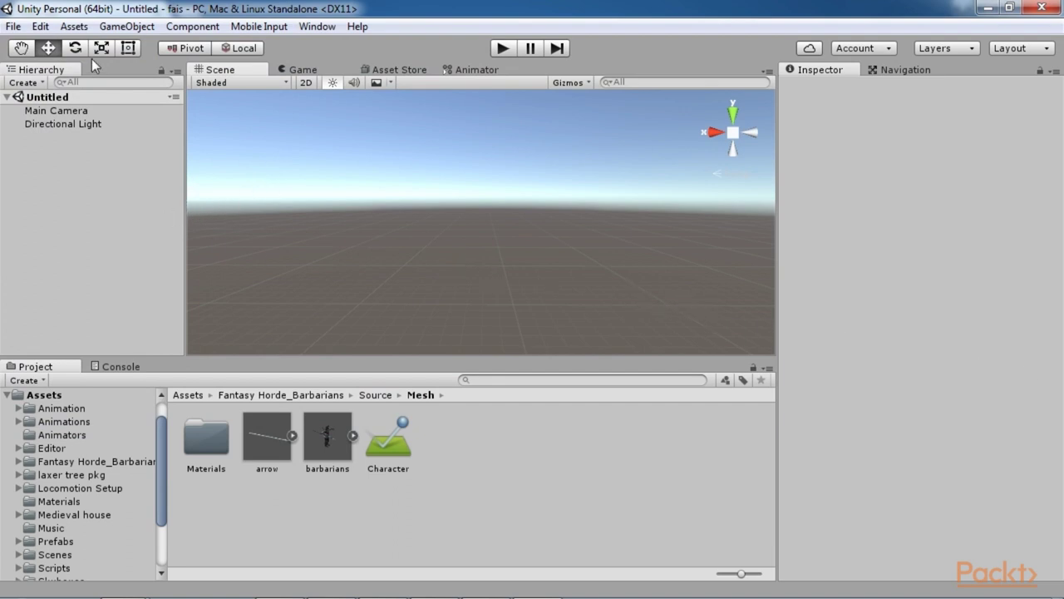
pyautogui.click(126, 26)
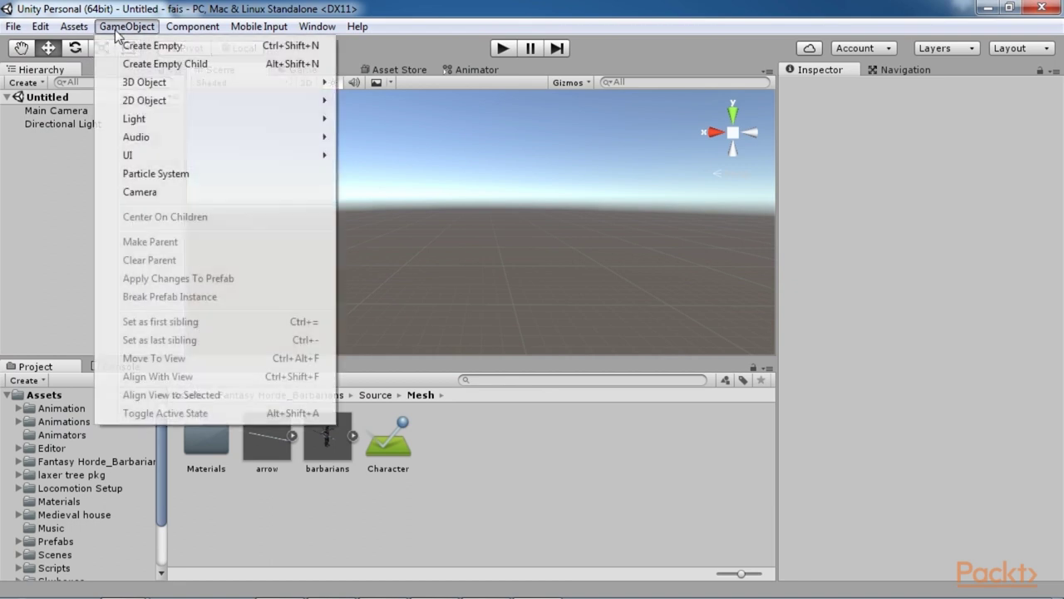
pyautogui.moveTo(154, 85)
pyautogui.click(357, 83)
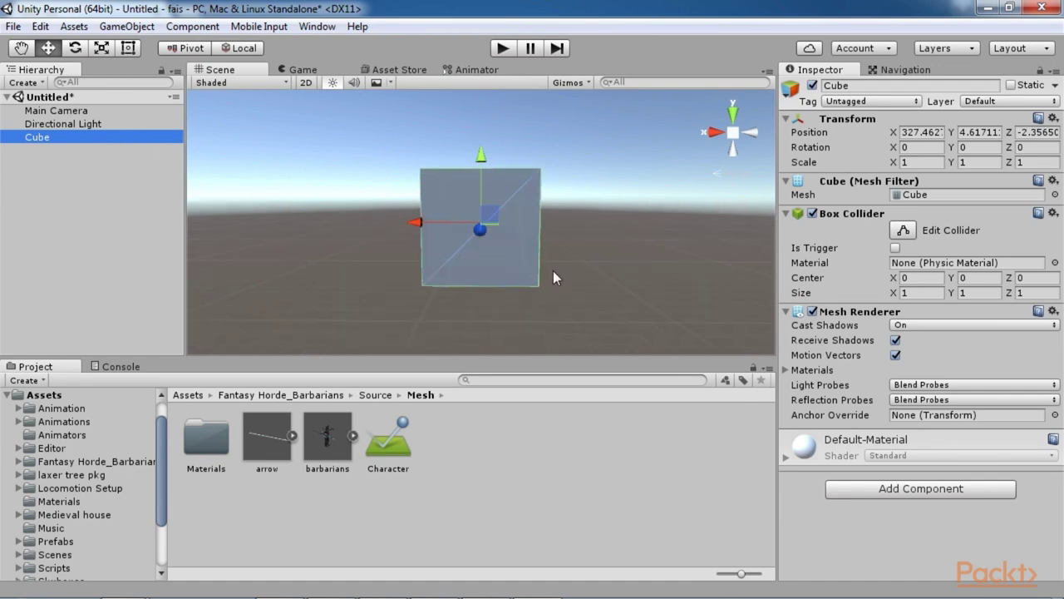
# Scale the cube to 5 in X, 0.1 in Y and 5 in Z to form a flat platform.
pyautogui.click(940, 162)
pyautogui.write('5')
pyautogui.click(982, 162)
pyautogui.press('BackSpace')
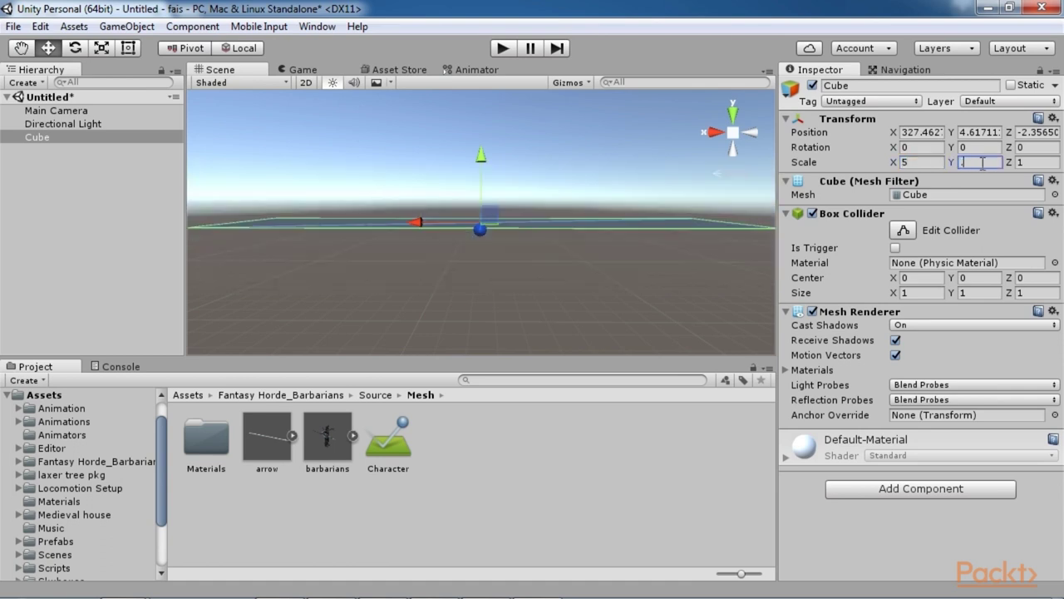
pyautogui.write('0.1')
pyautogui.click(1031, 162)
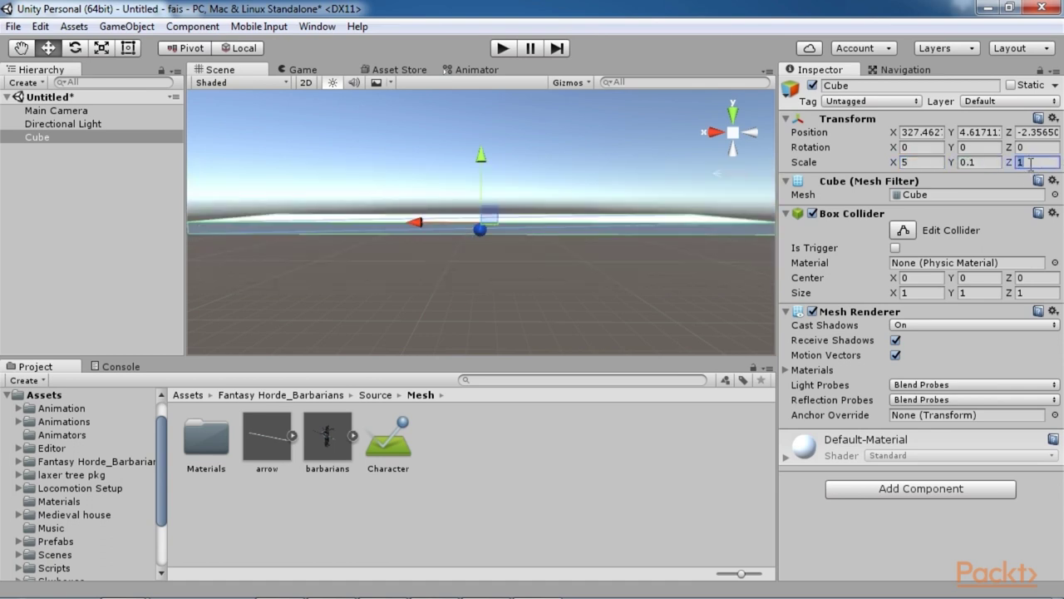
pyautogui.write('5')
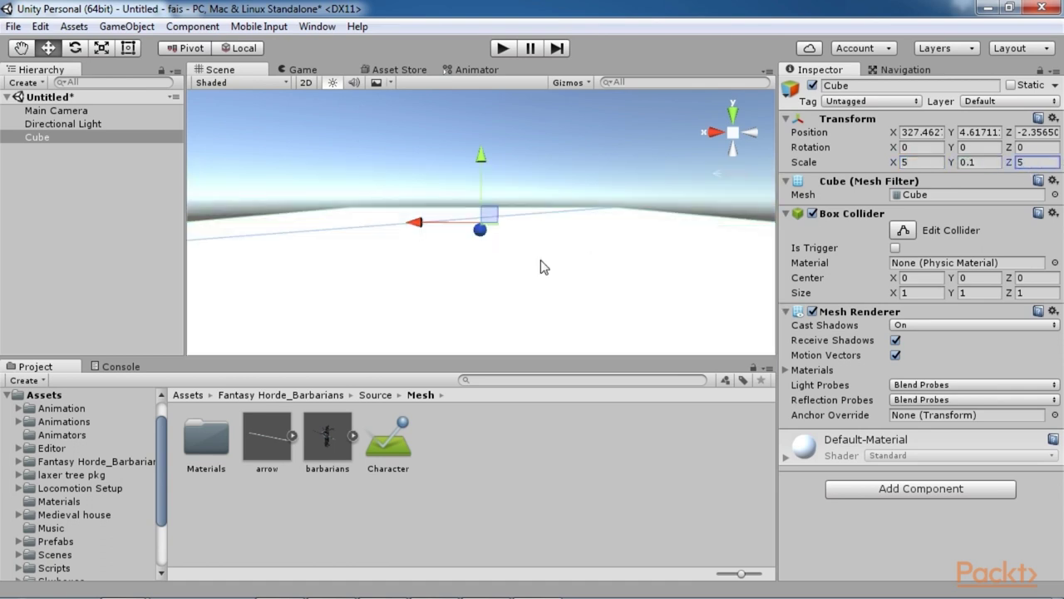
pyautogui.scroll(-5, 541, 263)
pyautogui.moveTo(564, 260); pyautogui.dragTo(592, 275, button='middle')
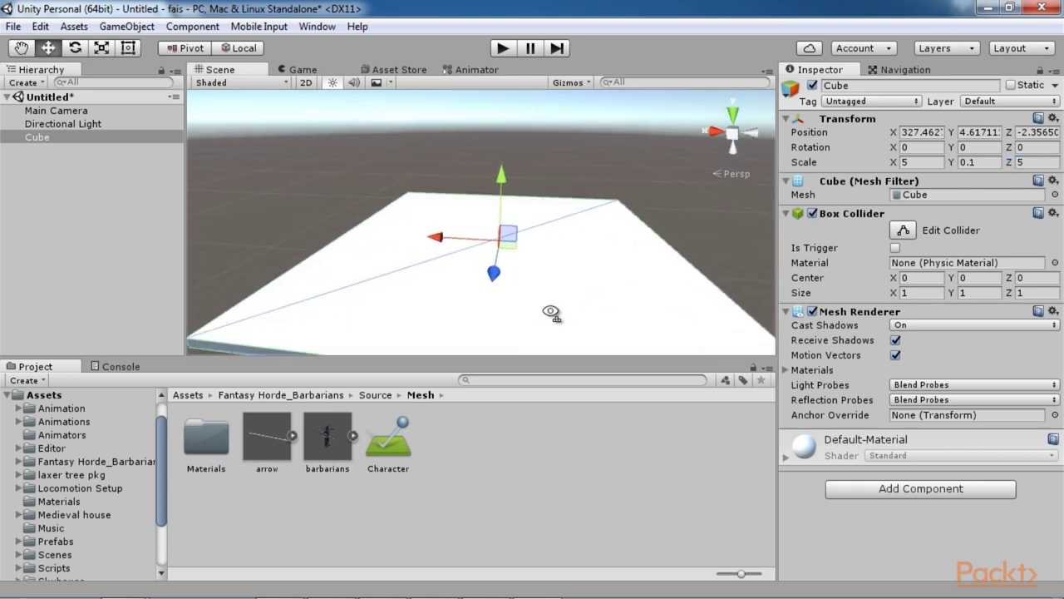
# Rename the flattened cube as Base.
pyautogui.click(139, 138)
pyautogui.click(866, 86)
pyautogui.write('Base')
pyautogui.press('Return')
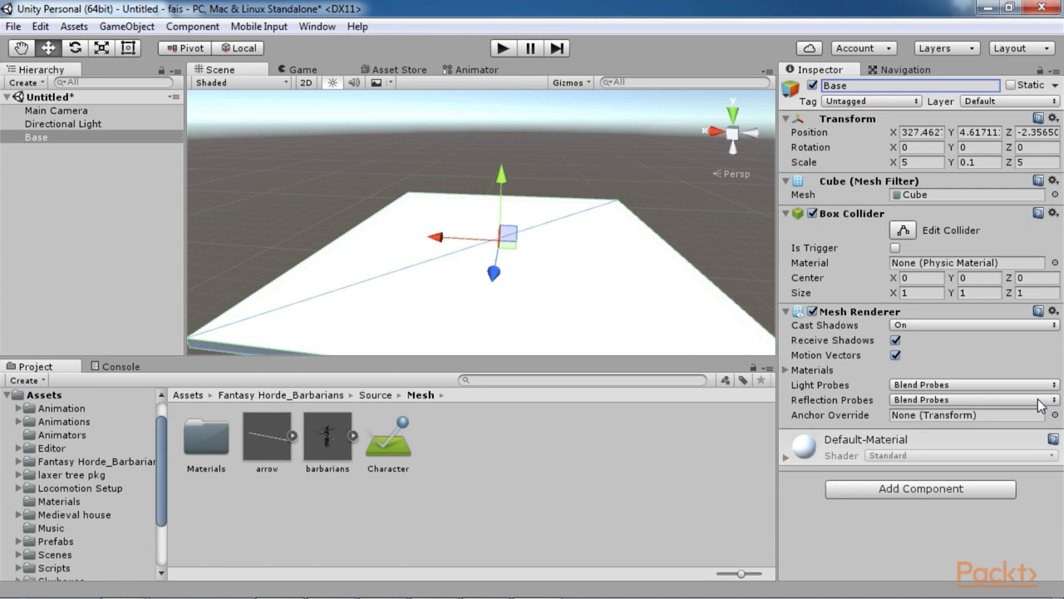
pyautogui.moveTo(620, 284); pyautogui.dragTo(592, 261, button='middle')
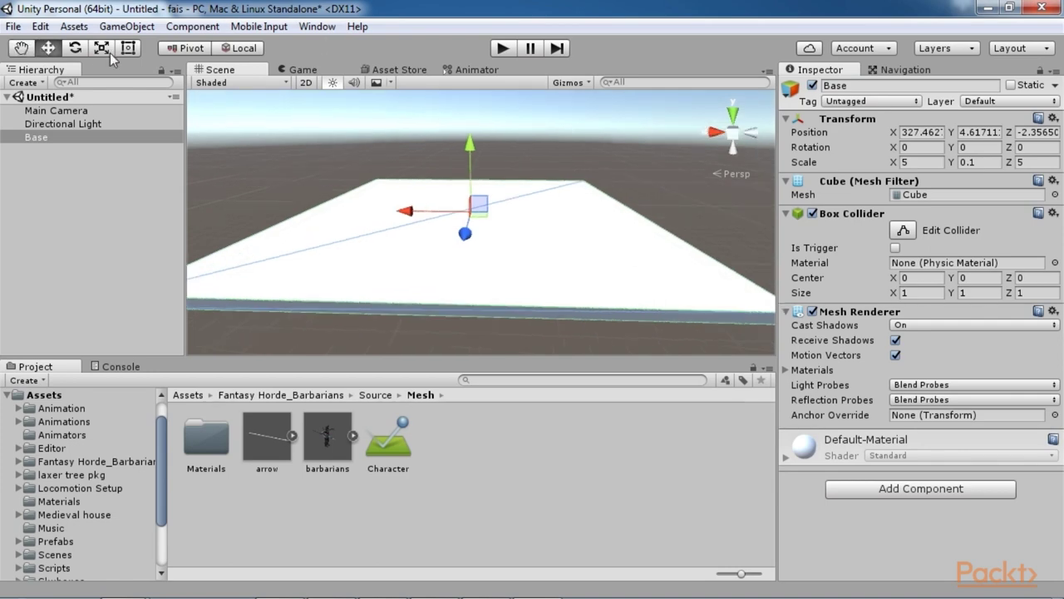
# Open the CharacterCustomization scene, saving the untitled scene under the name custom.
pyautogui.click(14, 26)
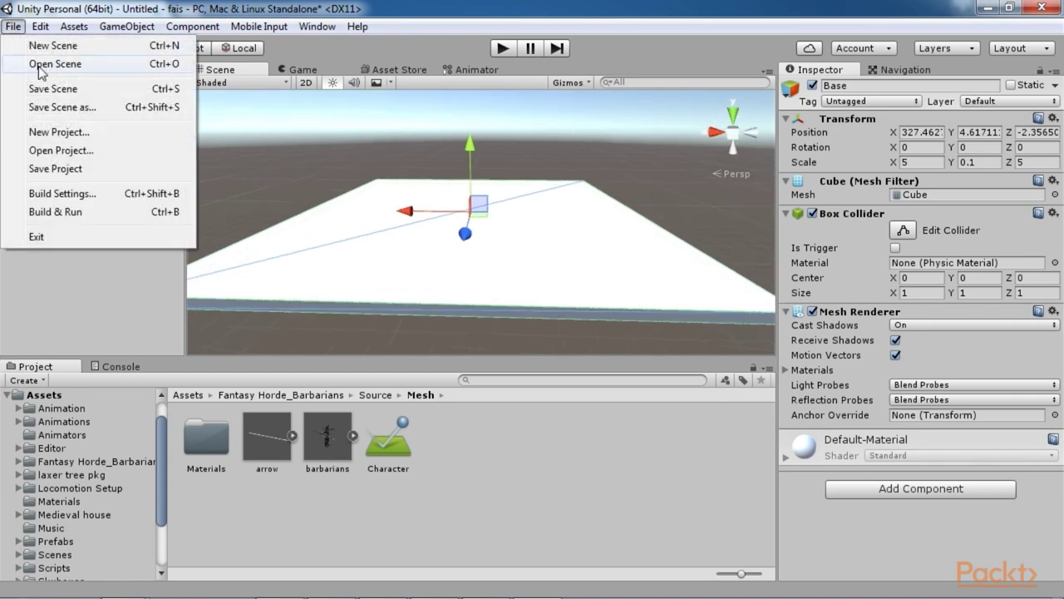
pyautogui.click(39, 68)
pyautogui.scroll(-3, 283, 266)
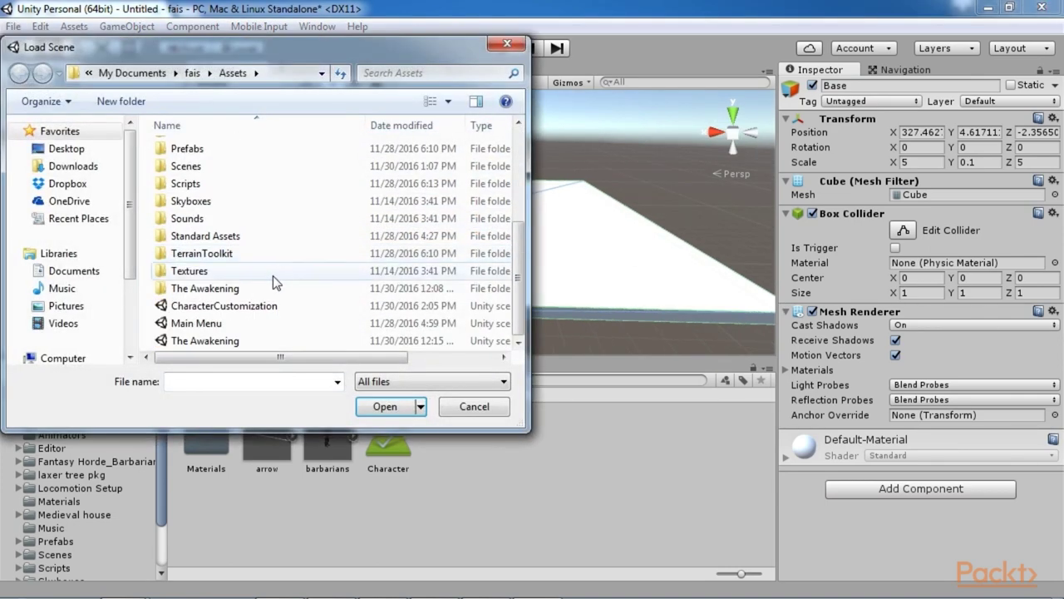
pyautogui.click(261, 306)
pyautogui.click(383, 407)
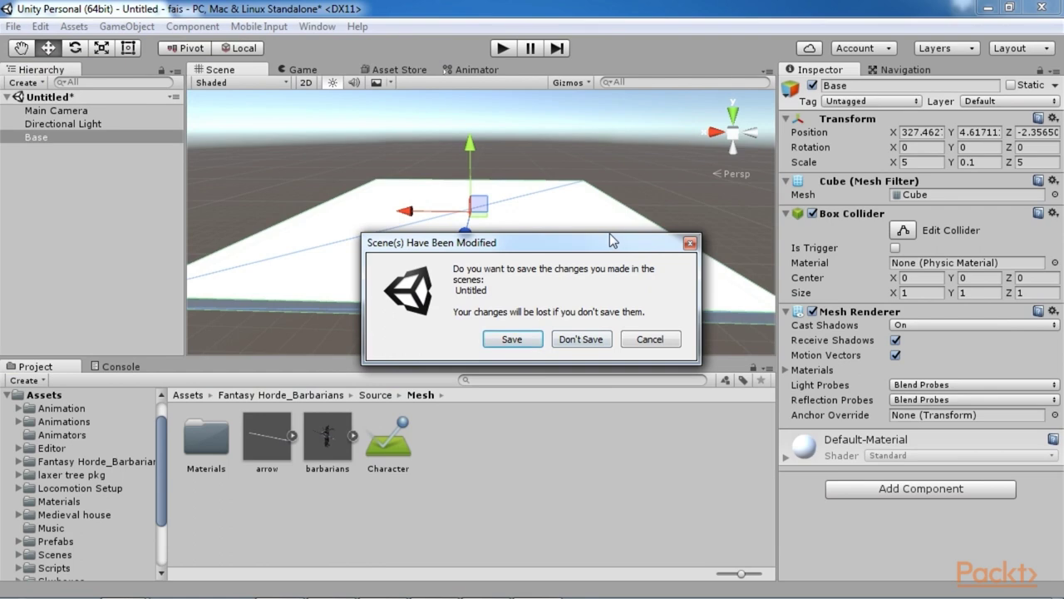
pyautogui.click(511, 338)
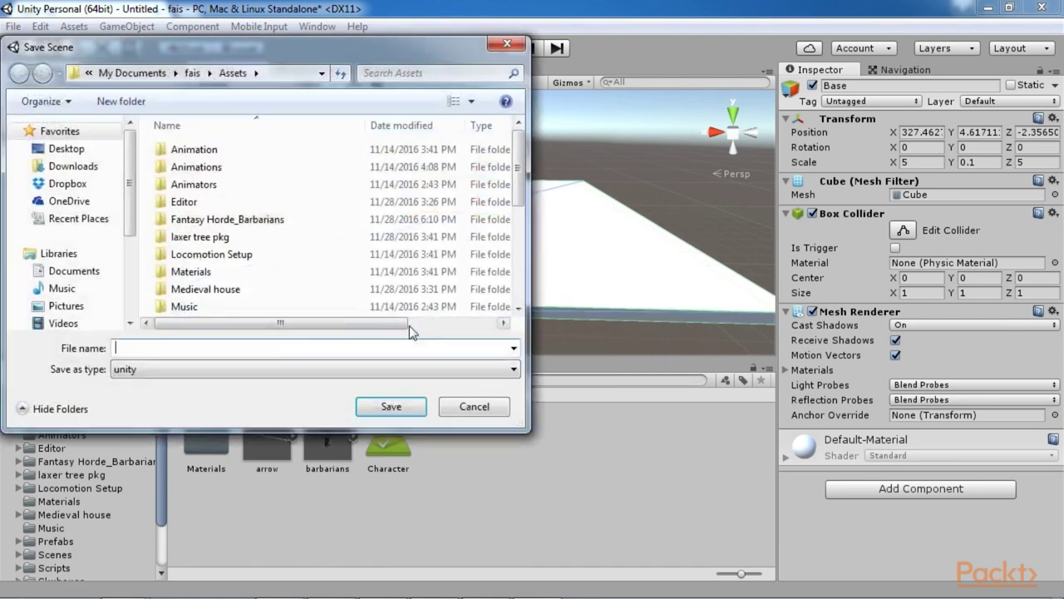
pyautogui.write('custom')
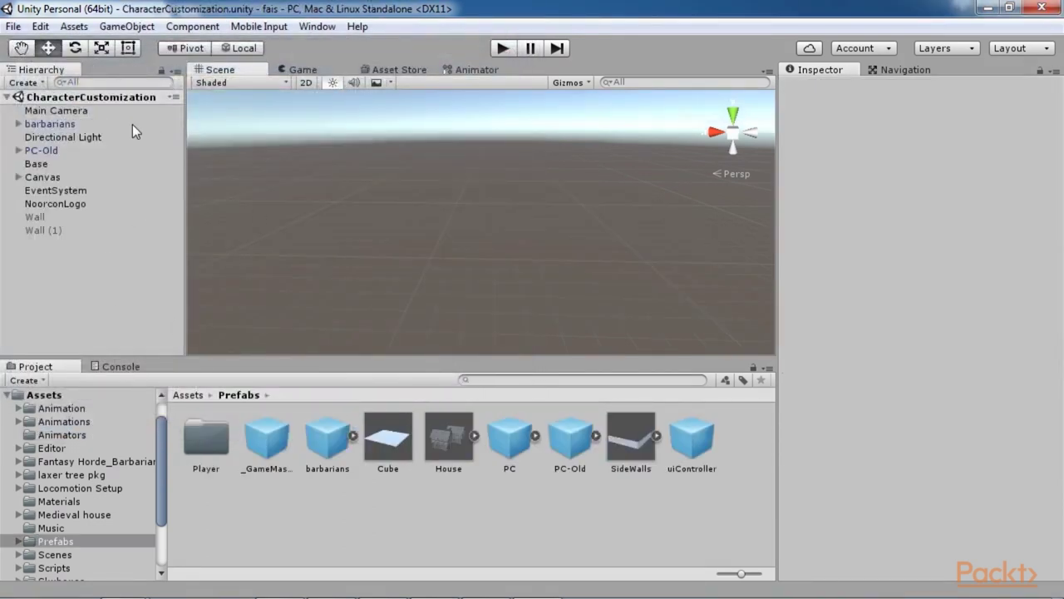
# Frame the Base platform in the scene and examine the boot and cloth parts of the barbarians model.
pyautogui.doubleClick(44, 165)
pyautogui.scroll(8, 504, 278)
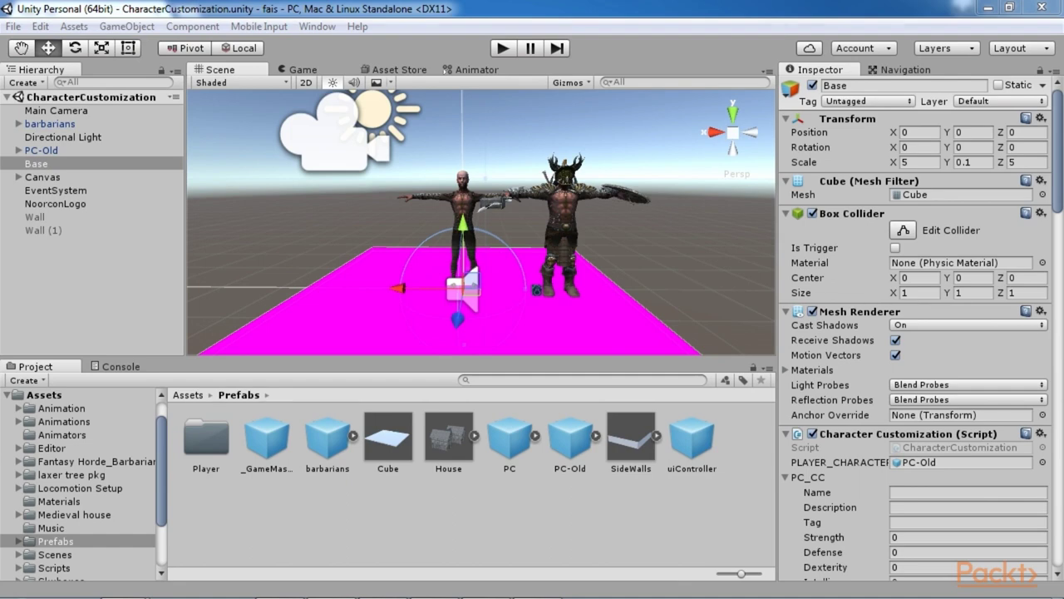
pyautogui.click(561, 223)
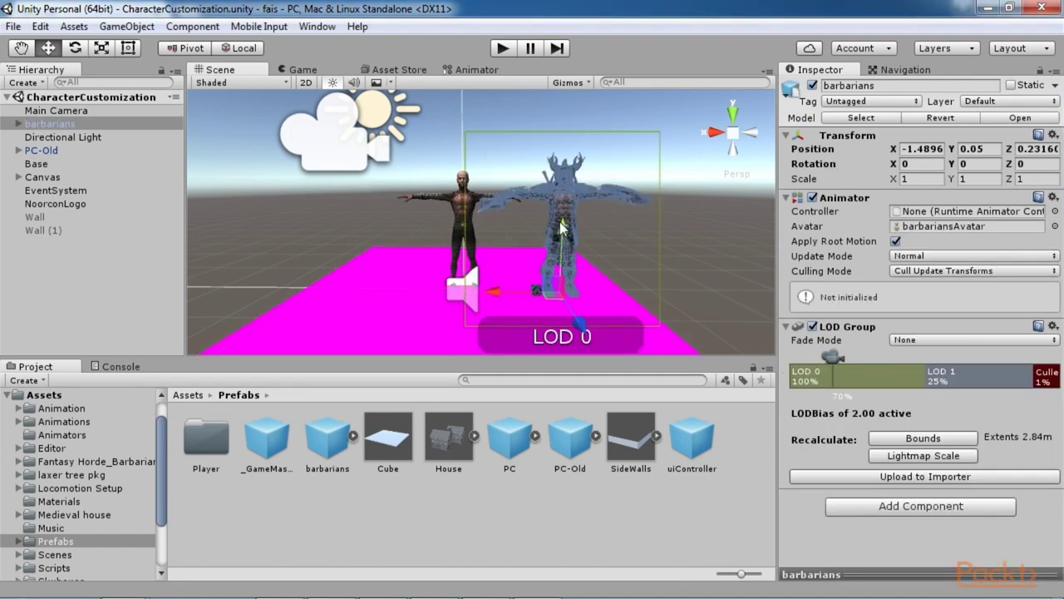
pyautogui.click(18, 123)
pyautogui.click(80, 160)
pyautogui.click(93, 217)
pyautogui.click(99, 257)
pyautogui.click(97, 283)
pyautogui.click(94, 310)
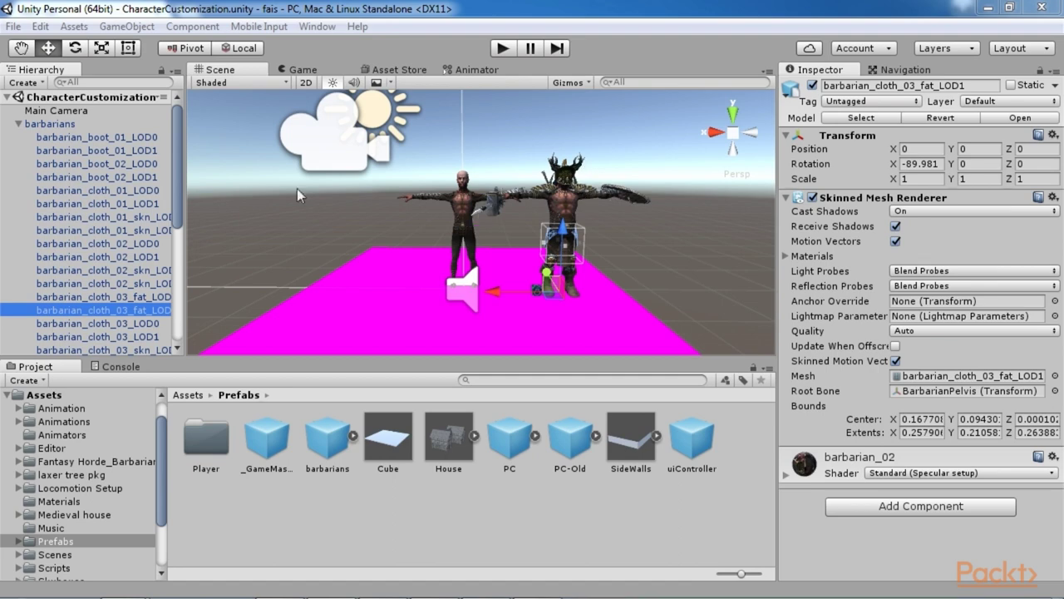
pyautogui.click(137, 137)
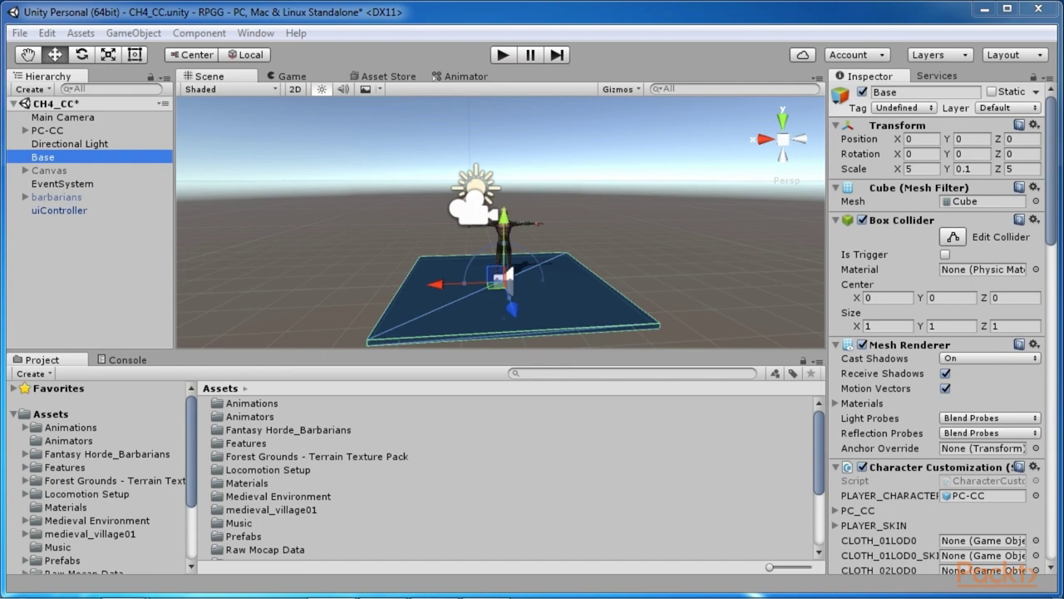
# Try adding a new UI Canvas under Base, check it in the 2D scene view, and delete it.
pyautogui.rightClick(87, 247)
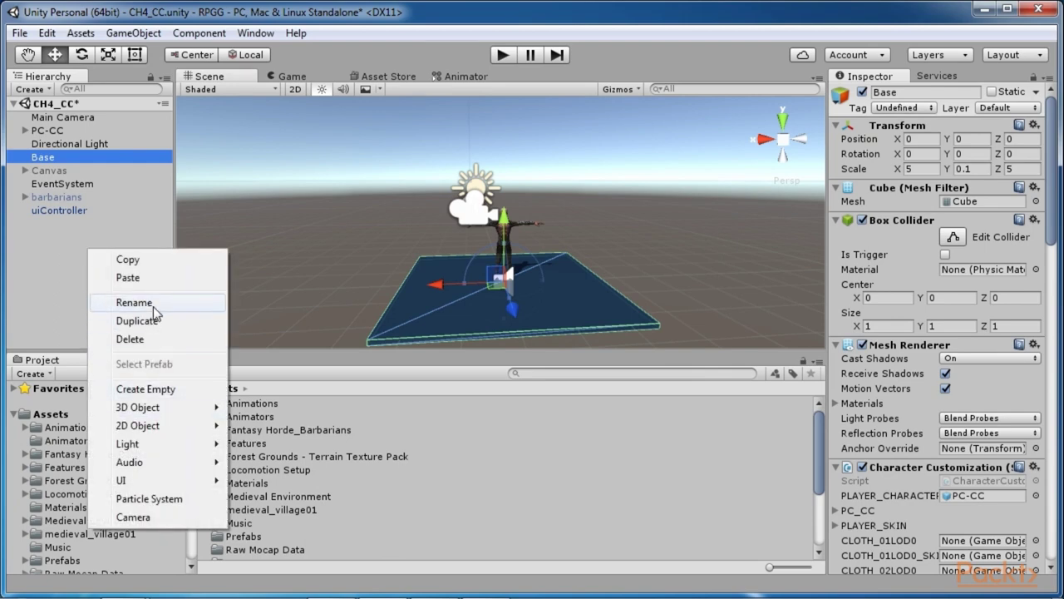
pyautogui.moveTo(177, 480)
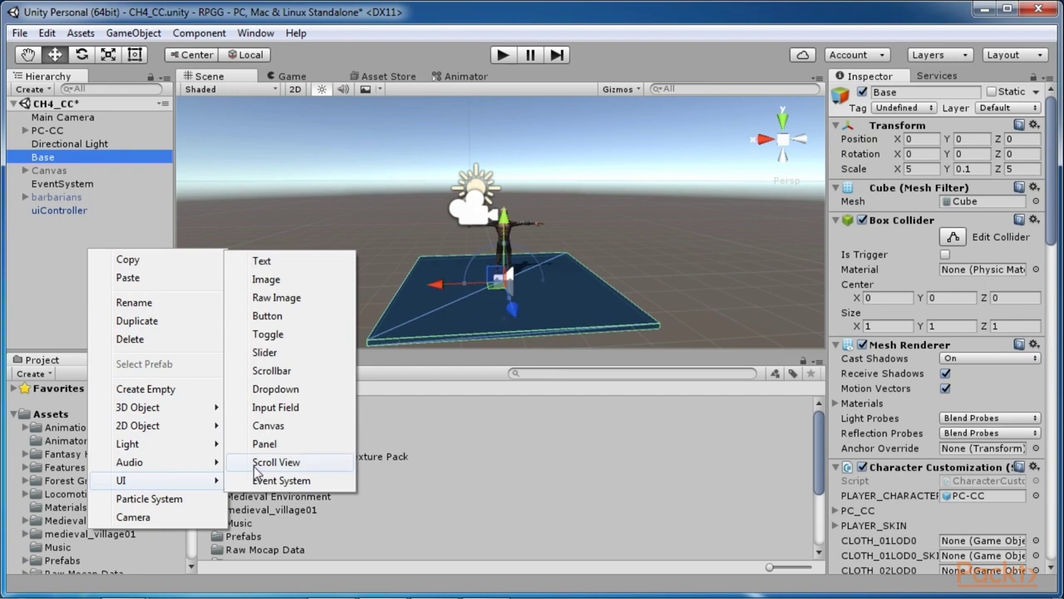
pyautogui.click(268, 426)
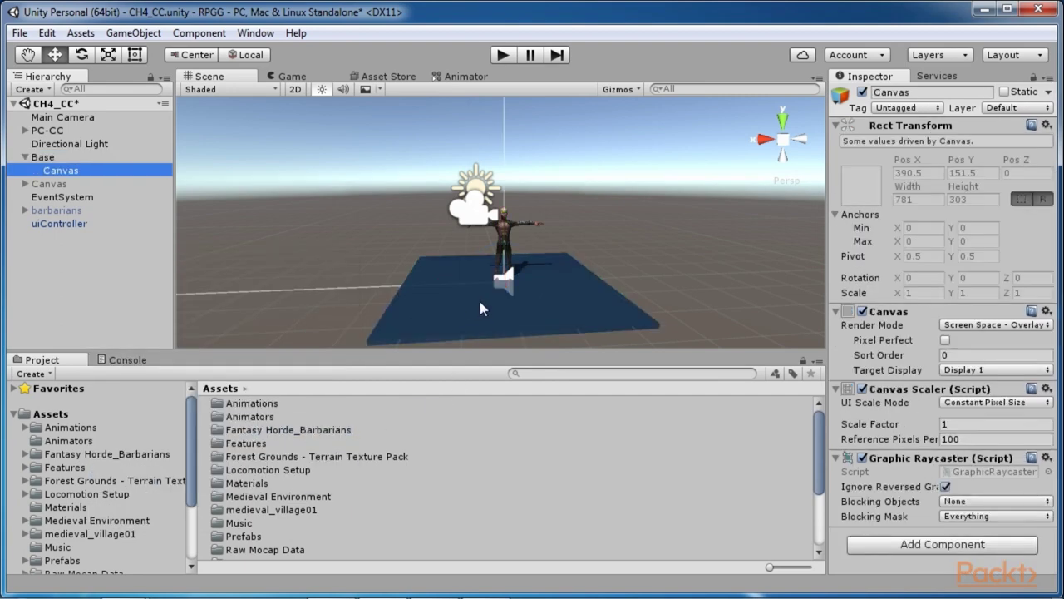
pyautogui.scroll(-2, 480, 301)
pyautogui.moveTo(398, 209); pyautogui.dragTo(432, 149, button='right')
pyautogui.click(294, 88)
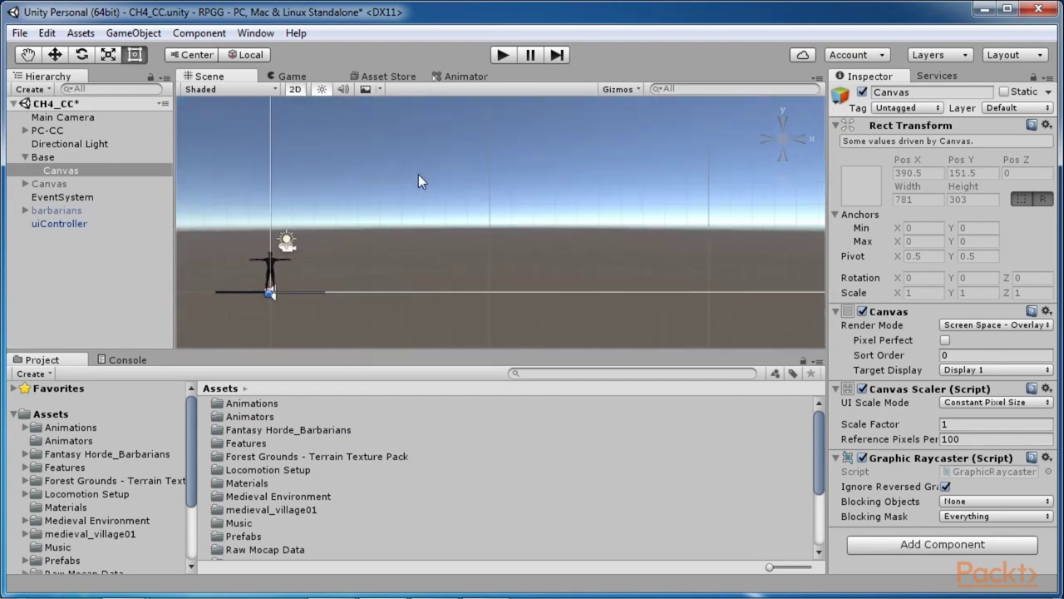
pyautogui.press('t')
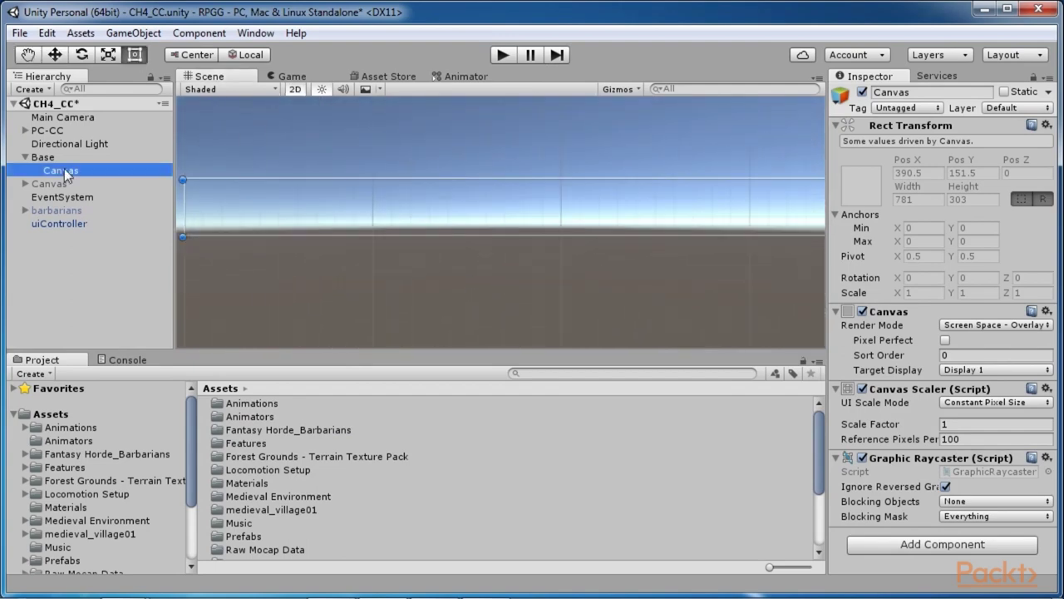
pyautogui.press('Delete')
# Activate the existing Canvas so its customization panel displays in the scene.
pyautogui.click(64, 170)
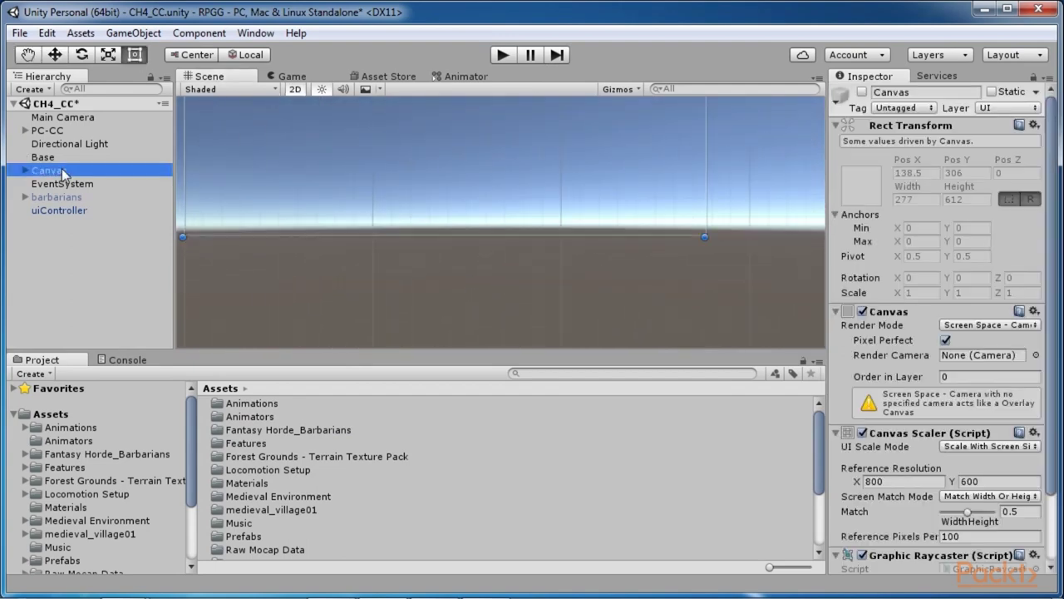
pyautogui.click(863, 91)
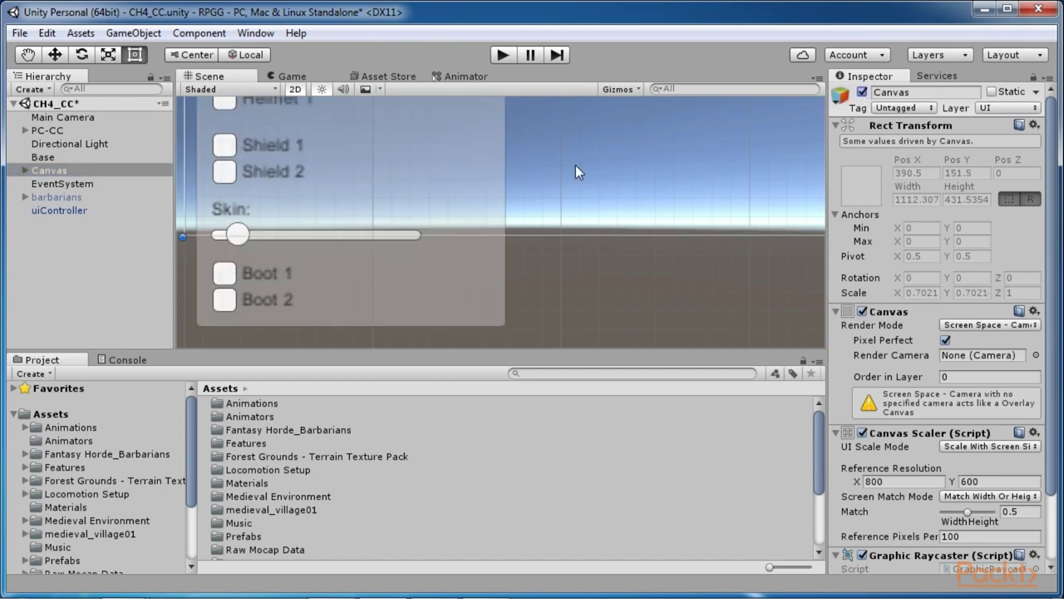
pyautogui.scroll(-2, 565, 200)
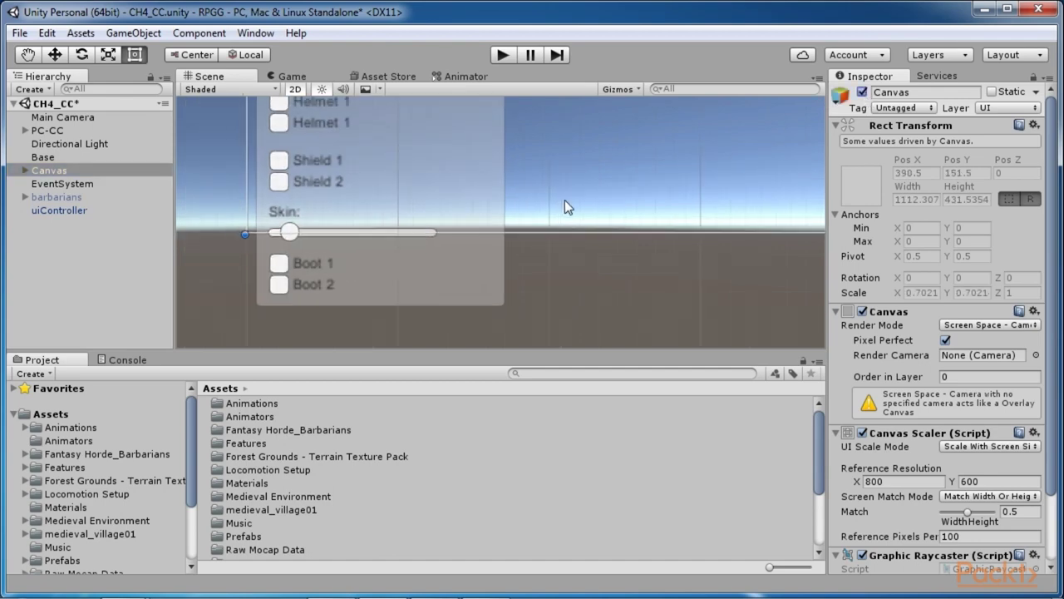
pyautogui.scroll(-4, 582, 211)
pyautogui.moveTo(600, 206); pyautogui.dragTo(587, 262, button='middle')
# Inspect the Shoulder Pad 1 toggle, the Weapons slider and the Skin slider on the canvas panel.
pyautogui.click(378, 120)
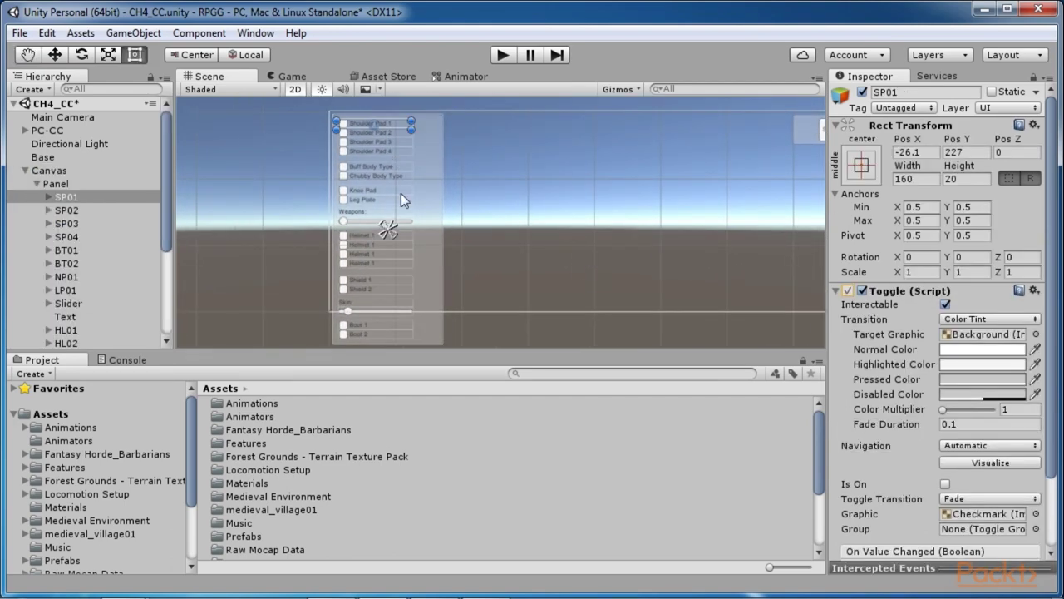
pyautogui.click(368, 221)
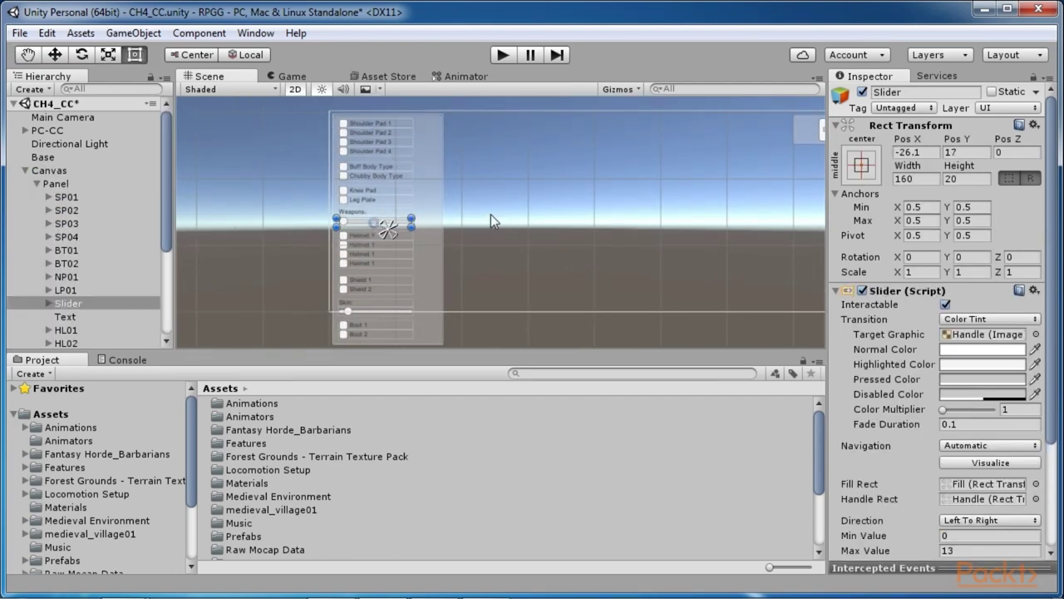
pyautogui.click(387, 311)
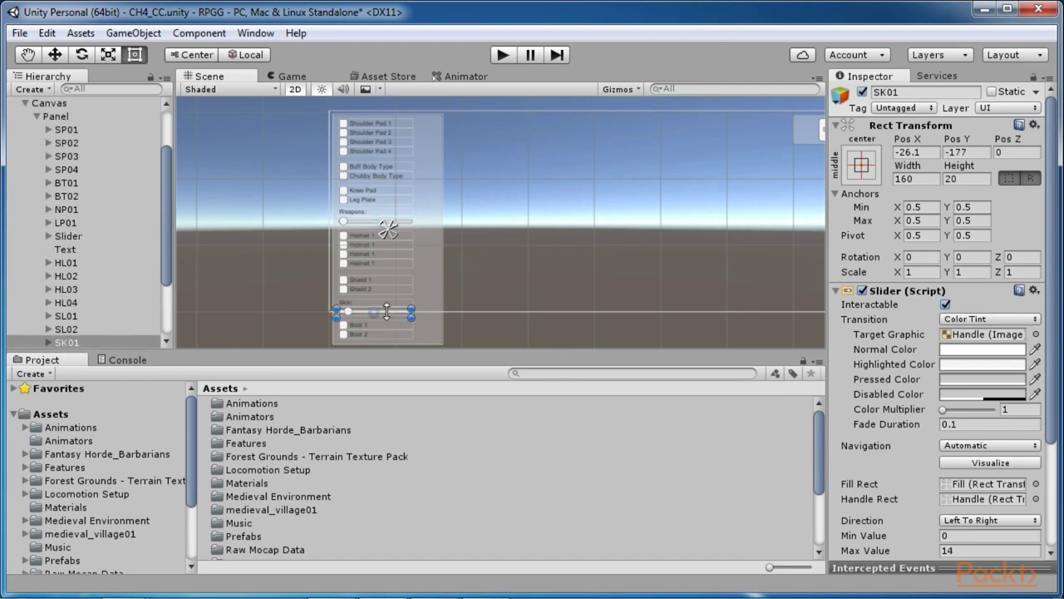
pyautogui.moveTo(579, 234); pyautogui.dragTo(508, 233, button='middle')
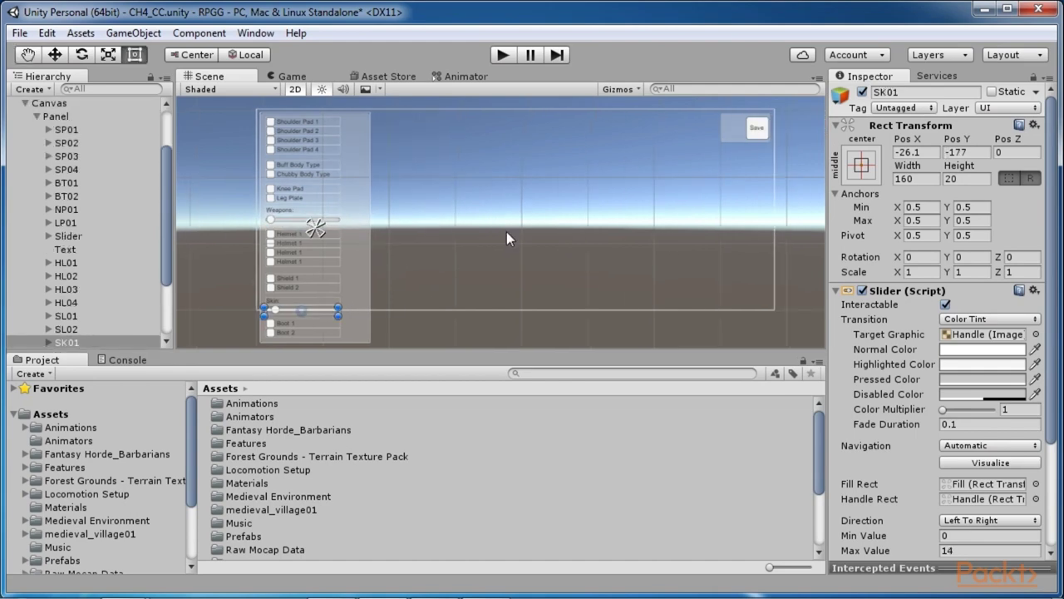
# Maximize the Game view and run the scene in play mode.
pyautogui.click(291, 77)
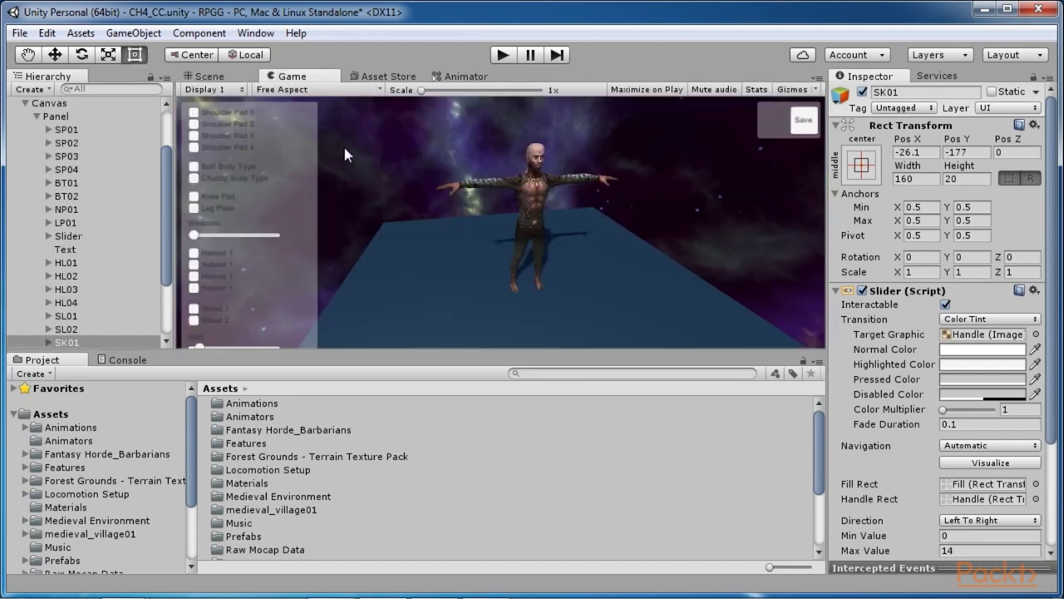
pyautogui.click(816, 75)
pyautogui.click(821, 95)
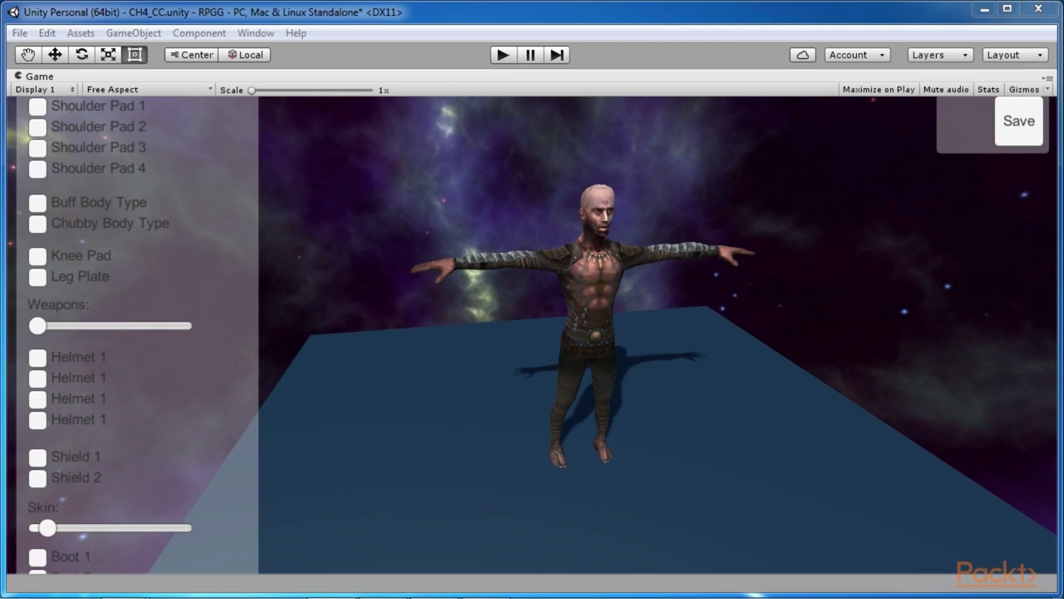
pyautogui.click(502, 55)
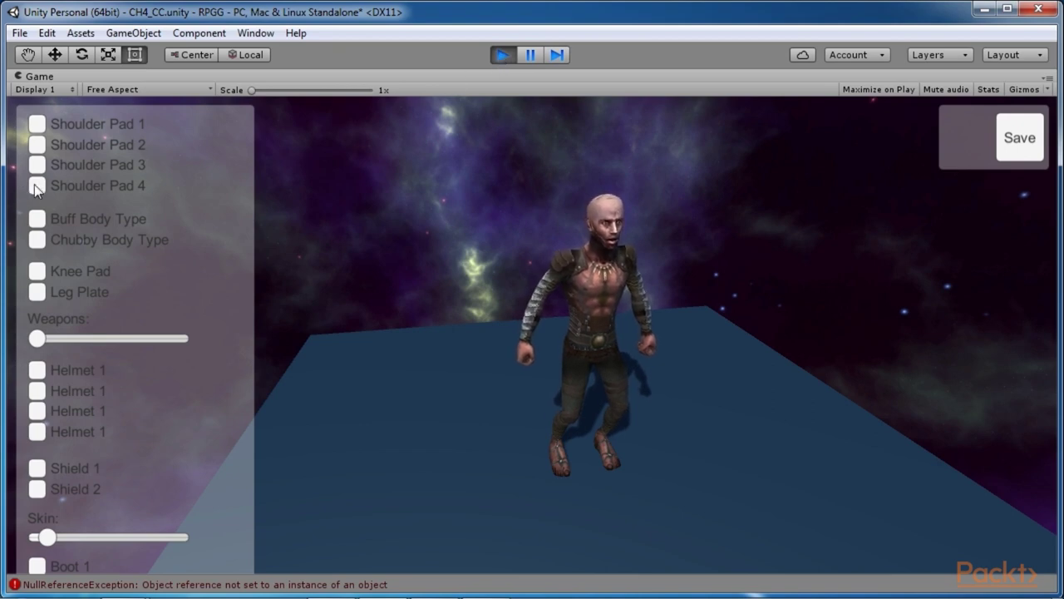
# Equip the character with Shoulder Pad 4, Buff Body Type, the hammer weapon, the second helmet, Shield 1 and Boot 1.
pyautogui.click(37, 186)
pyautogui.click(38, 218)
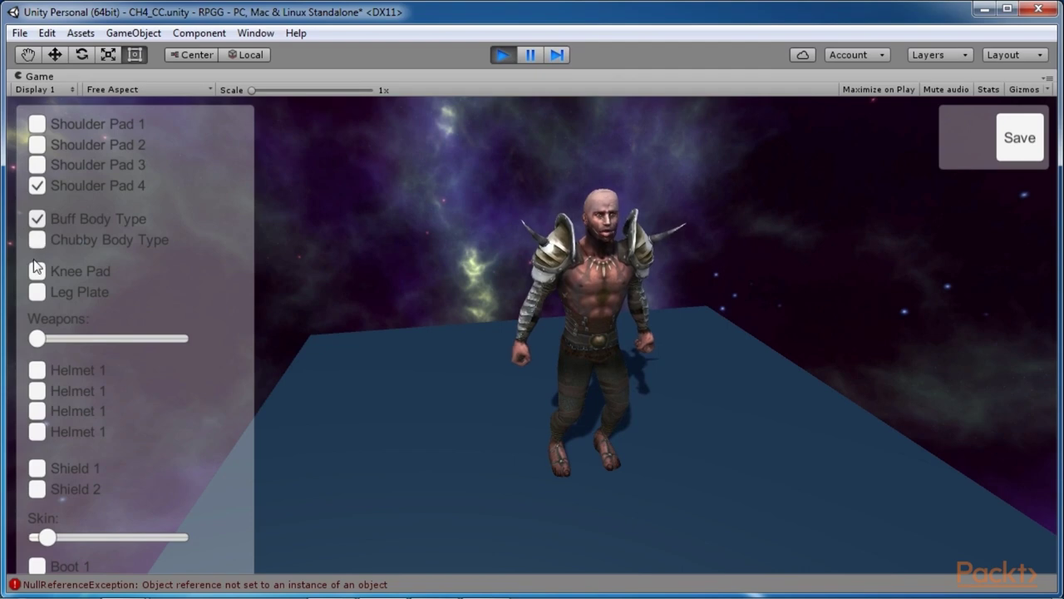
pyautogui.moveTo(41, 337); pyautogui.dragTo(131, 339)
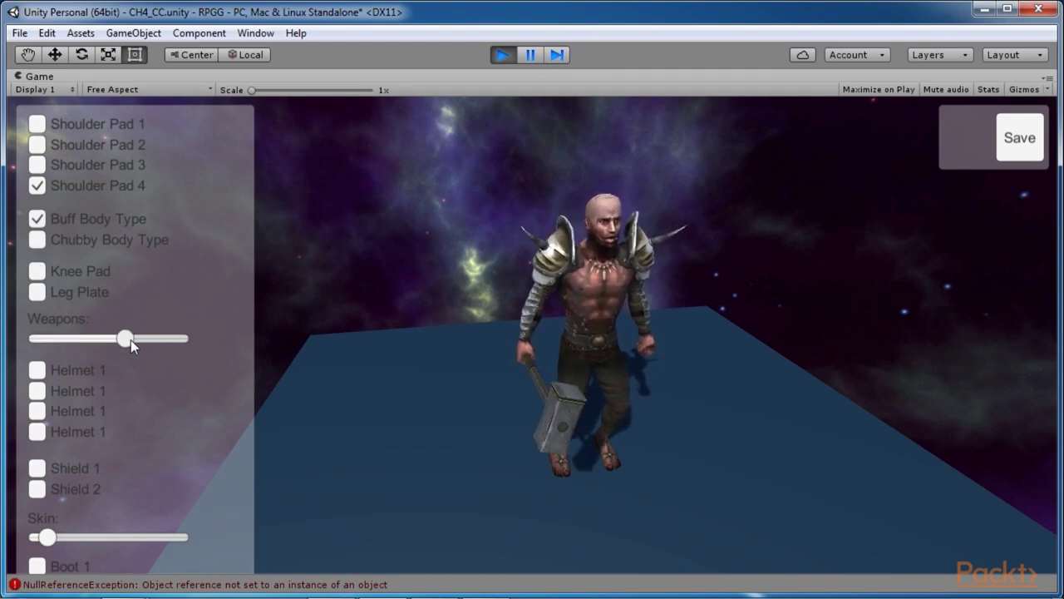
pyautogui.click(46, 390)
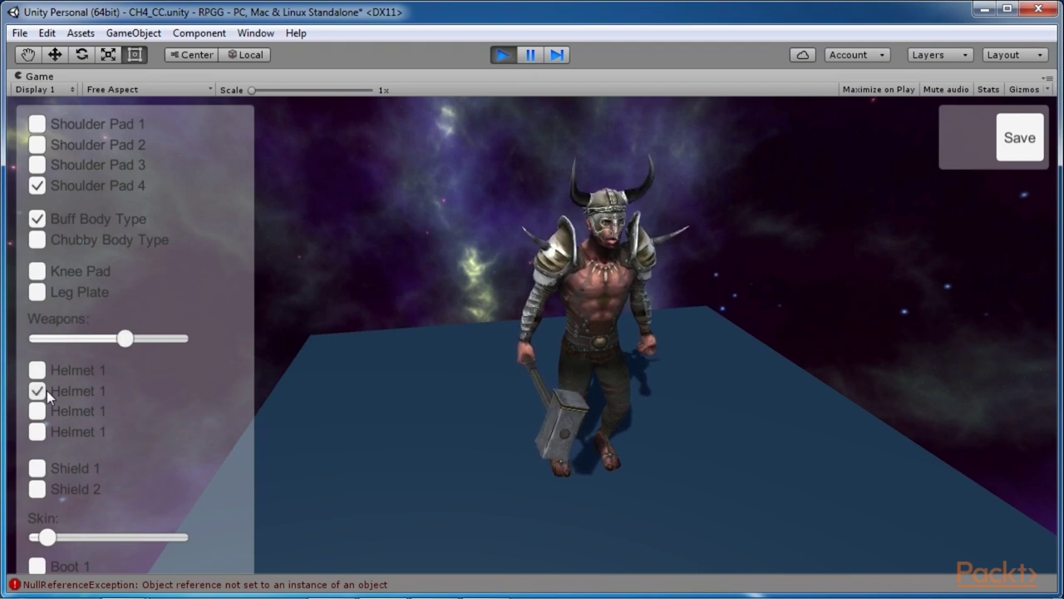
pyautogui.click(37, 469)
pyautogui.click(37, 566)
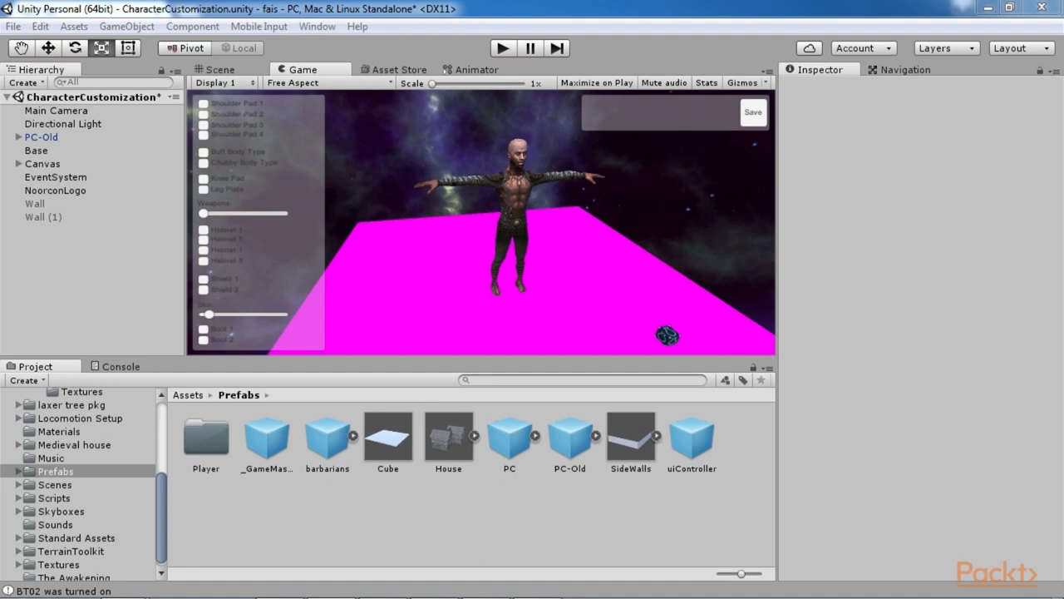
# Search the project assets for "character" and open the CharacterCustomization script in MonoDevelop.
pyautogui.click(54, 497)
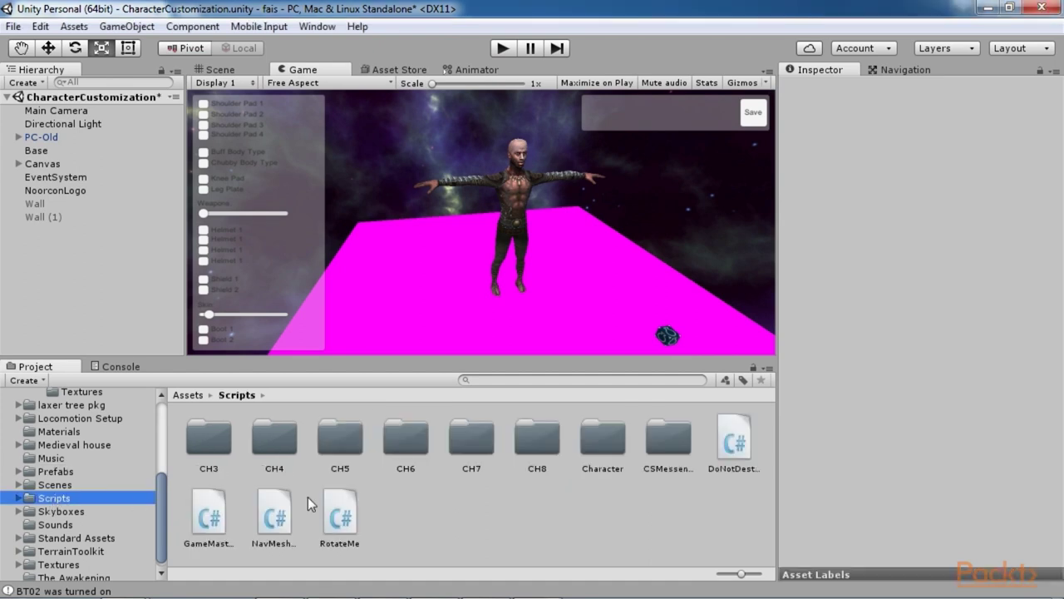
pyautogui.click(538, 380)
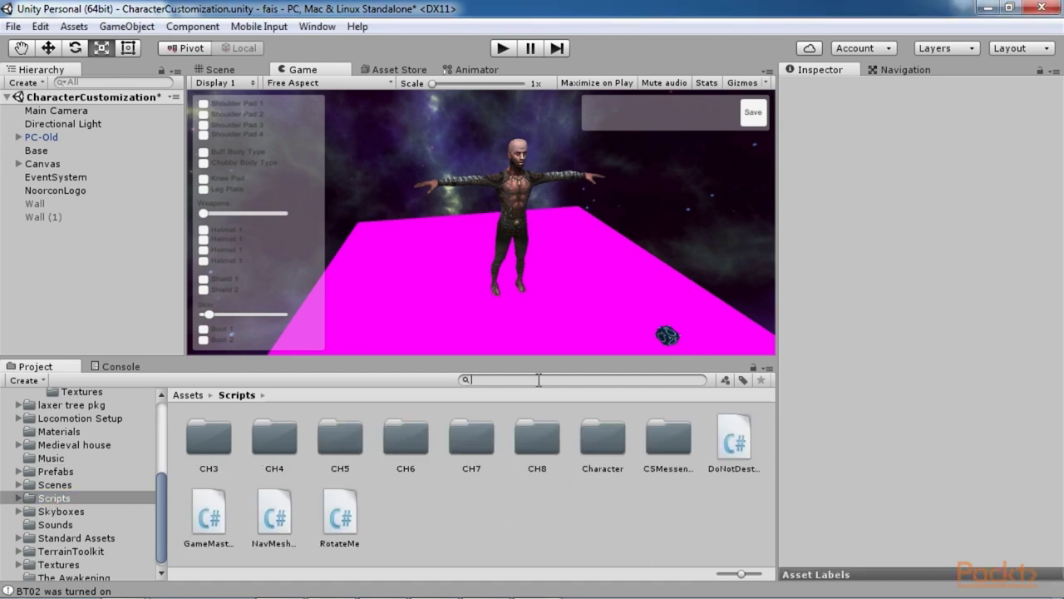
pyautogui.write('character')
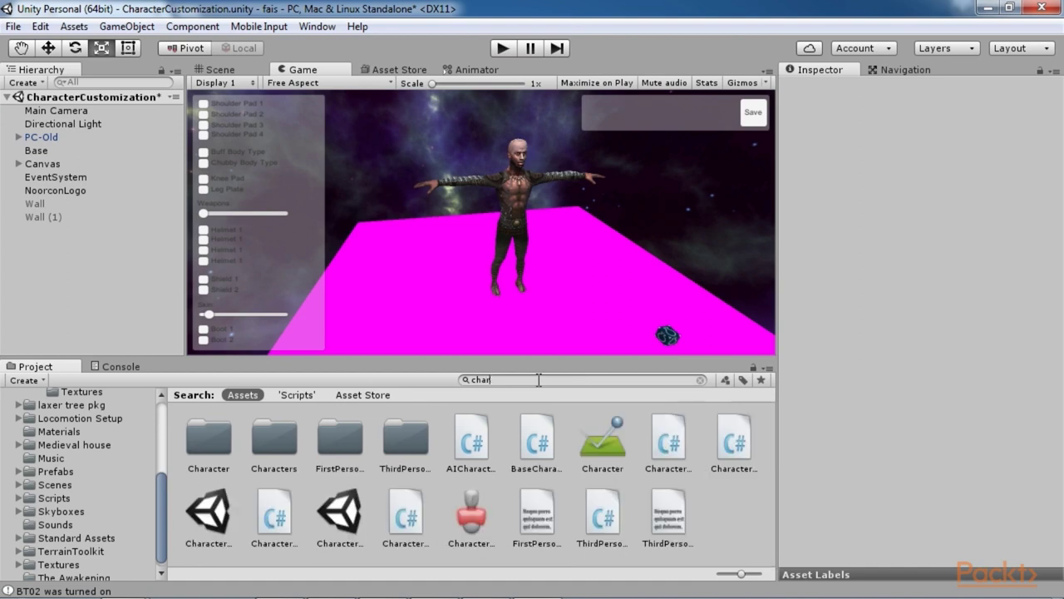
pyautogui.click(273, 522)
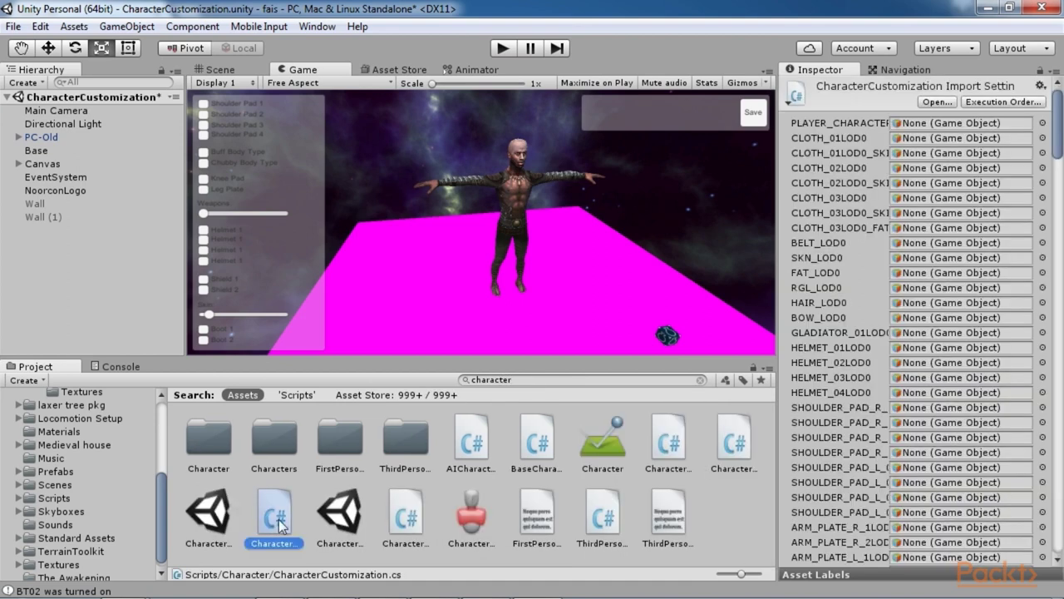
pyautogui.doubleClick(284, 511)
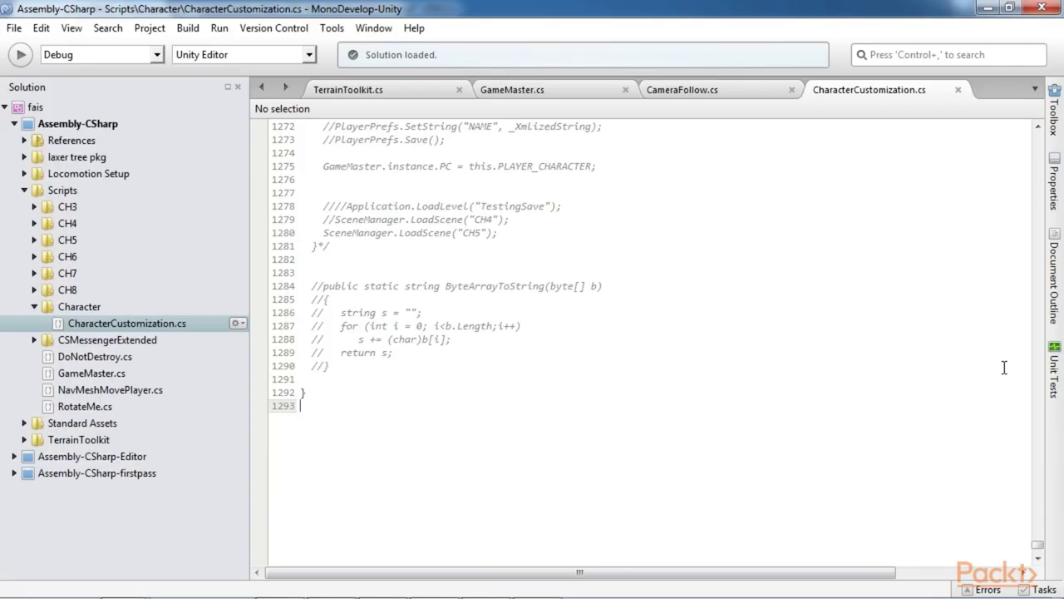
# Examine the public variable declarations at the start of the script, highlighting them down to BOOT_02LOD0.
pyautogui.moveTo(1039, 552); pyautogui.dragTo(1049, 141)
pyautogui.scroll(-5, 312, 287)
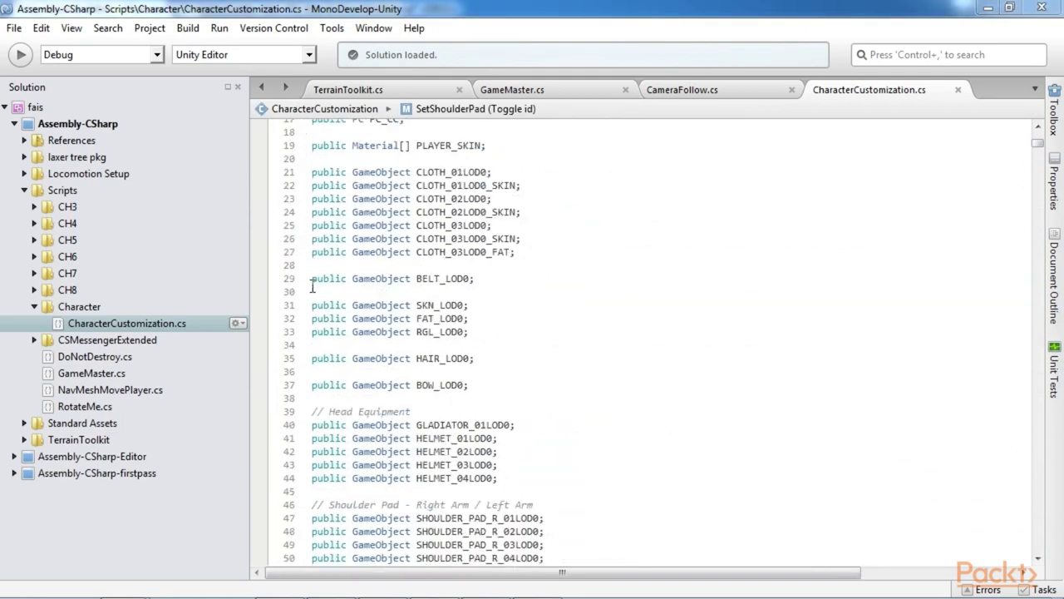
pyautogui.scroll(4, 316, 247)
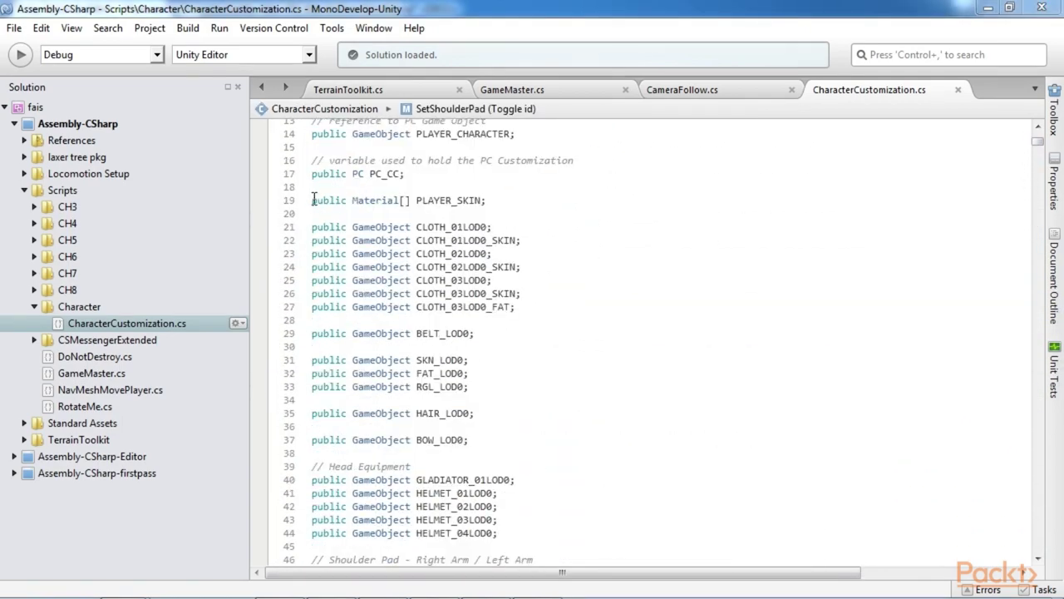
pyautogui.scroll(2, 315, 204)
pyautogui.moveTo(310, 189); pyautogui.dragTo(496, 284)
pyautogui.scroll(3, 559, 308)
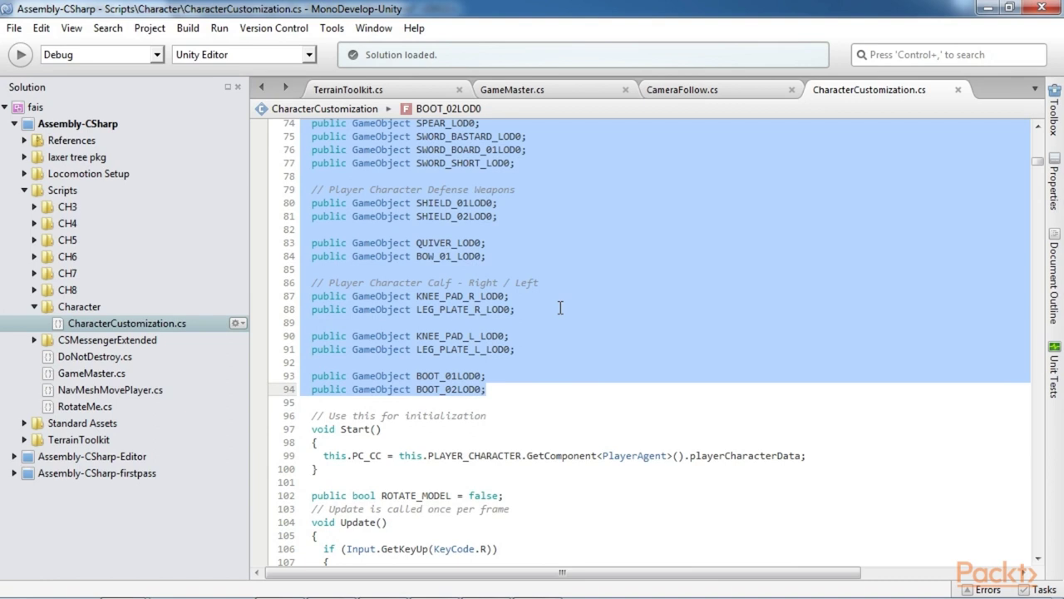
pyautogui.click(598, 335)
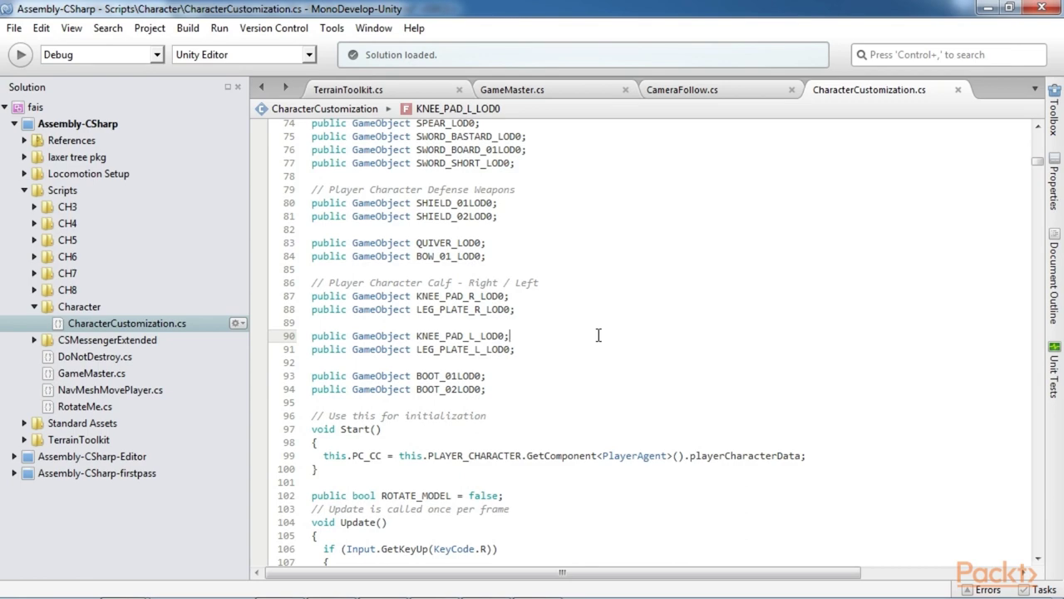
# Examine the SetShoulderPad and SetBodyType functions, highlighting their signatures.
pyautogui.scroll(-12, 598, 334)
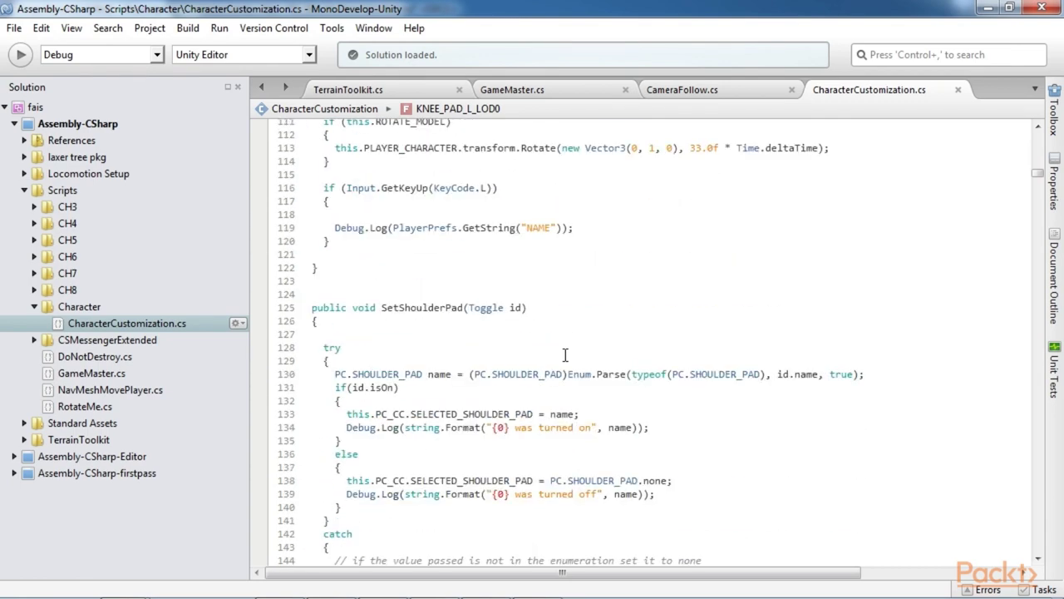
pyautogui.moveTo(377, 308); pyautogui.dragTo(540, 307)
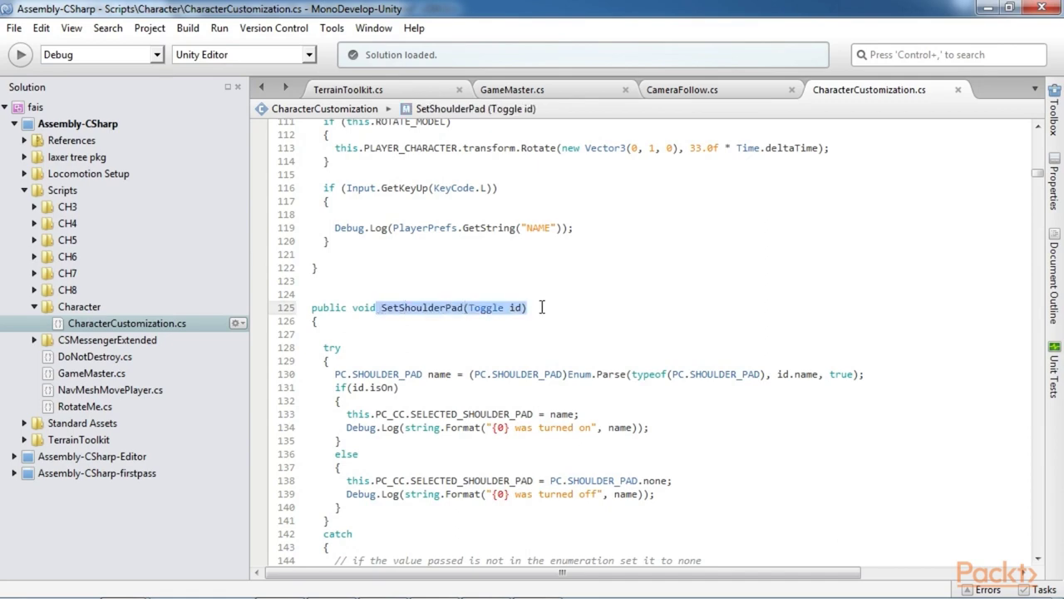
pyautogui.scroll(-20, 539, 326)
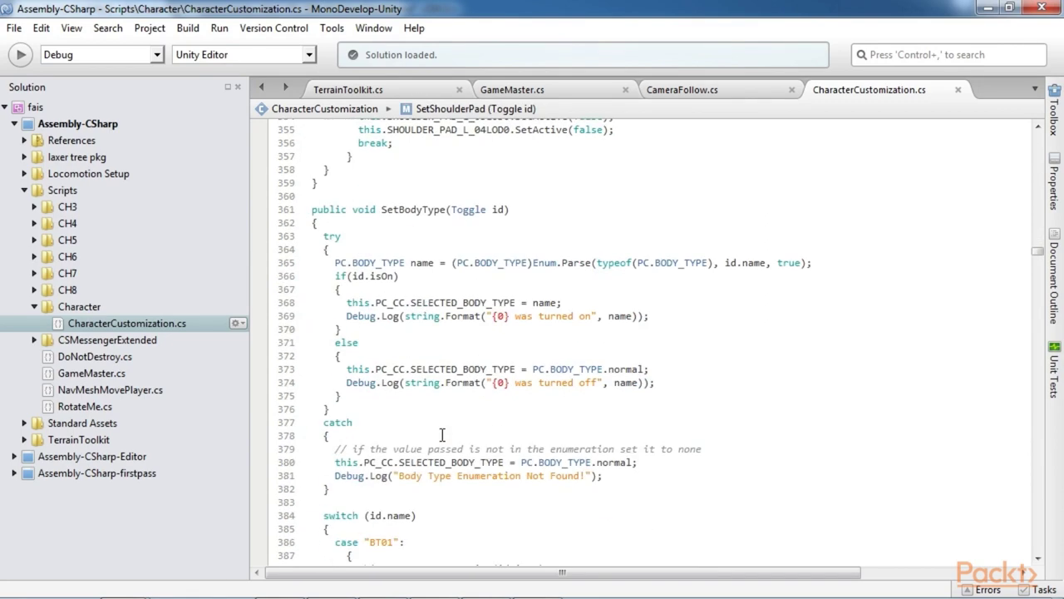
pyautogui.moveTo(379, 208); pyautogui.dragTo(509, 209)
# Examine the SetKneePad and SetLegPlate functions, and return to the Unity editor.
pyautogui.scroll(-17, 481, 420)
pyautogui.scroll(-8, 481, 420)
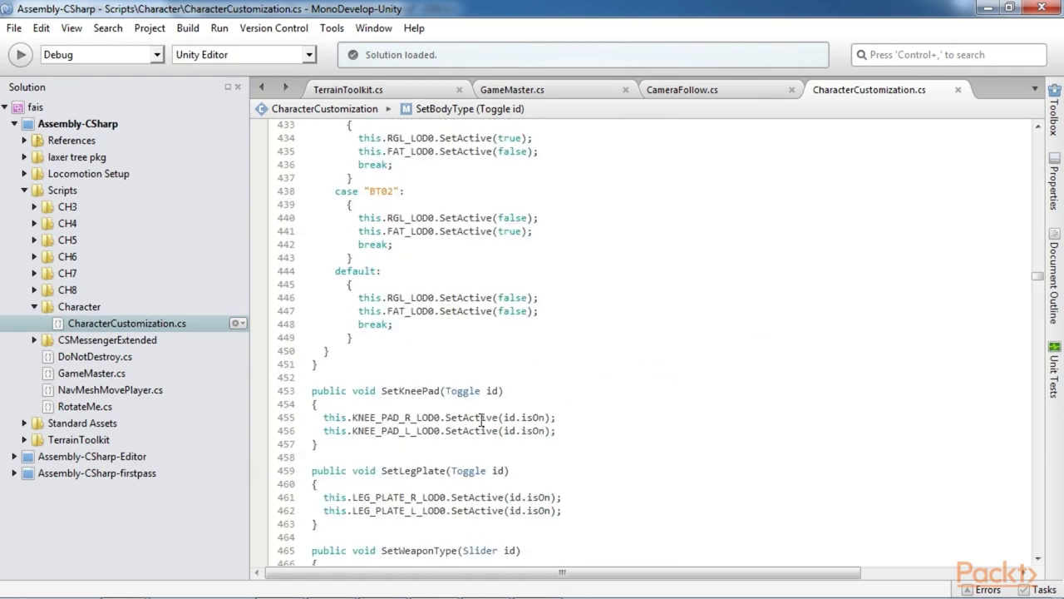
pyautogui.scroll(-3, 481, 419)
pyautogui.moveTo(382, 281); pyautogui.dragTo(503, 281)
pyautogui.click(580, 331)
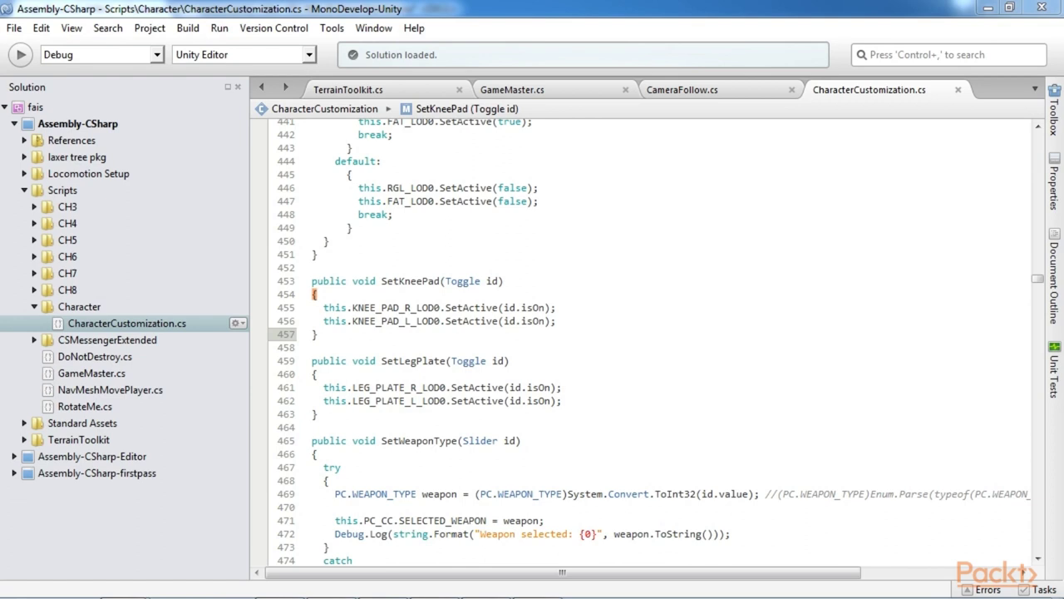
pyautogui.click(666, 389)
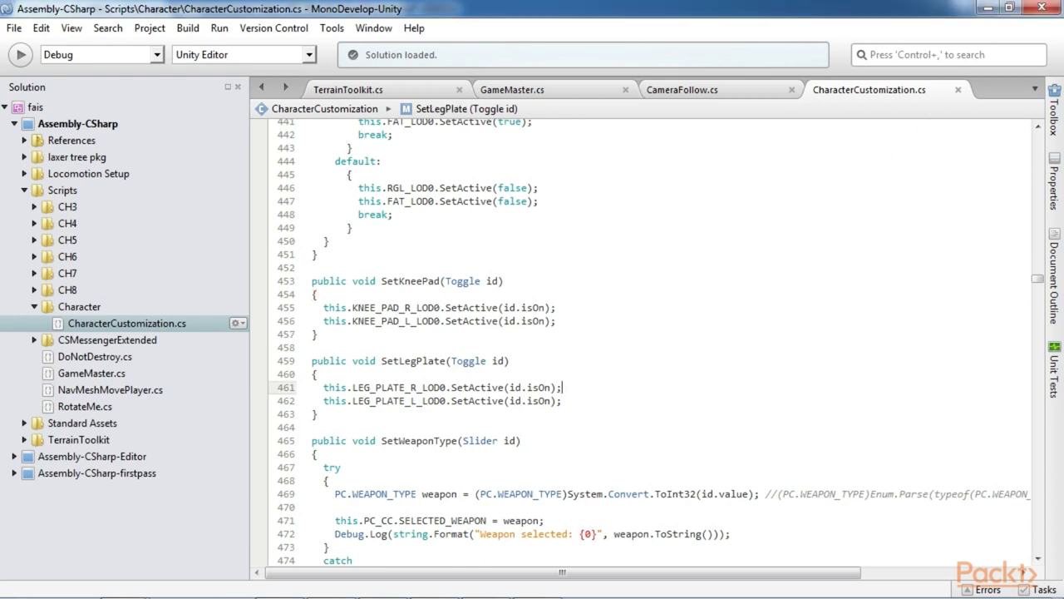
pyautogui.click(986, 7)
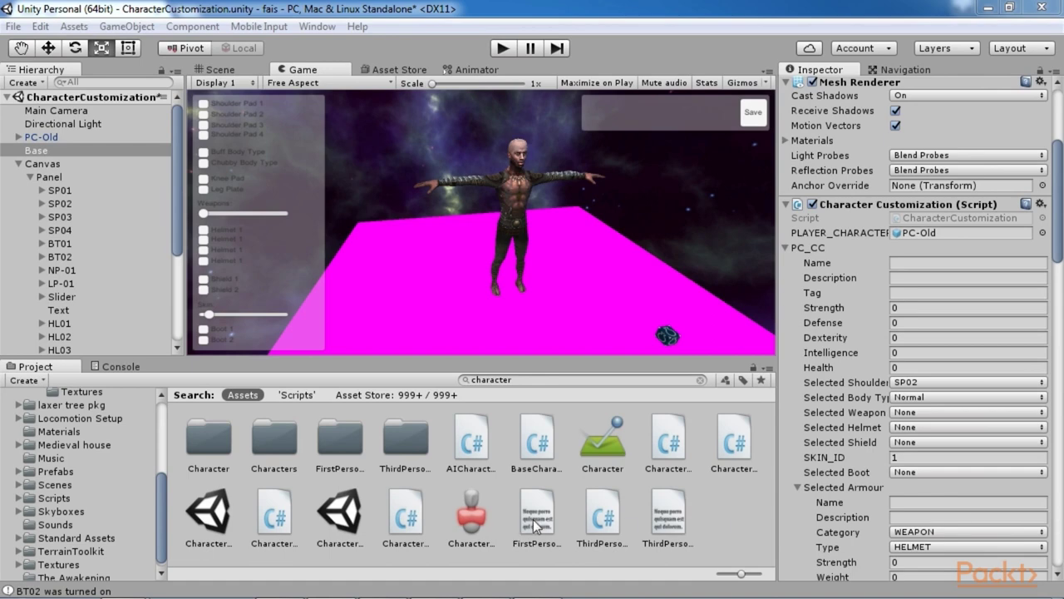
# Search the project assets for "donot" and open the DoNotDestroy script.
pyautogui.doubleClick(534, 385)
pyautogui.write('do')
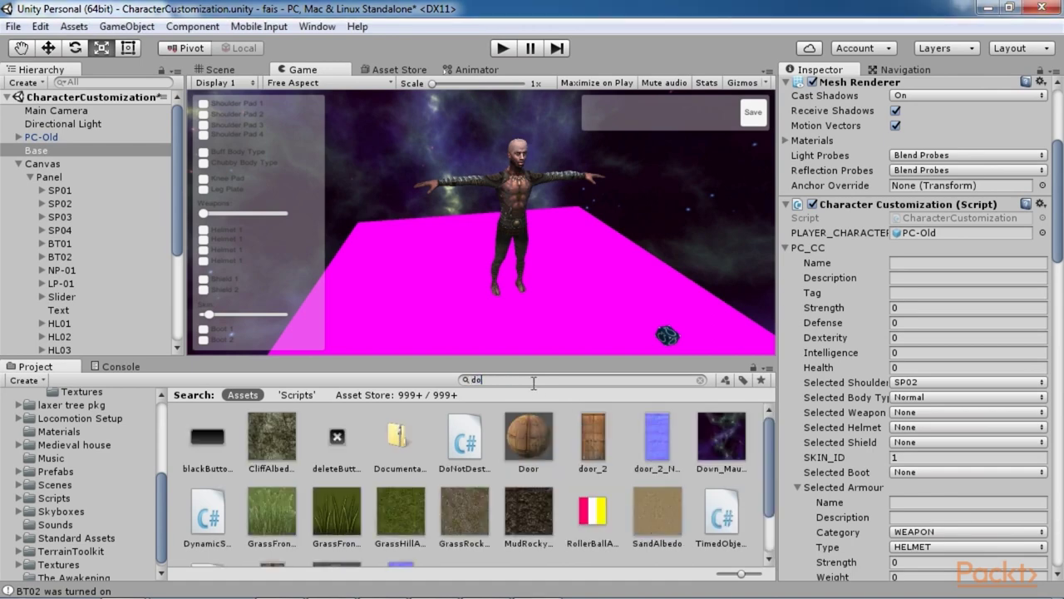
pyautogui.write('ot')
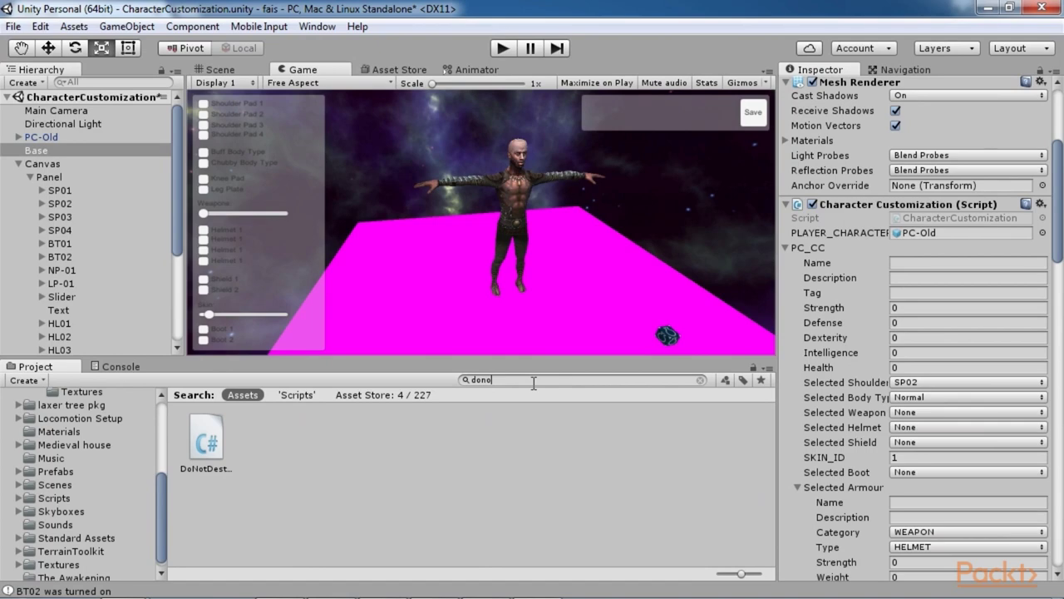
pyautogui.click(221, 448)
pyautogui.doubleClick(221, 447)
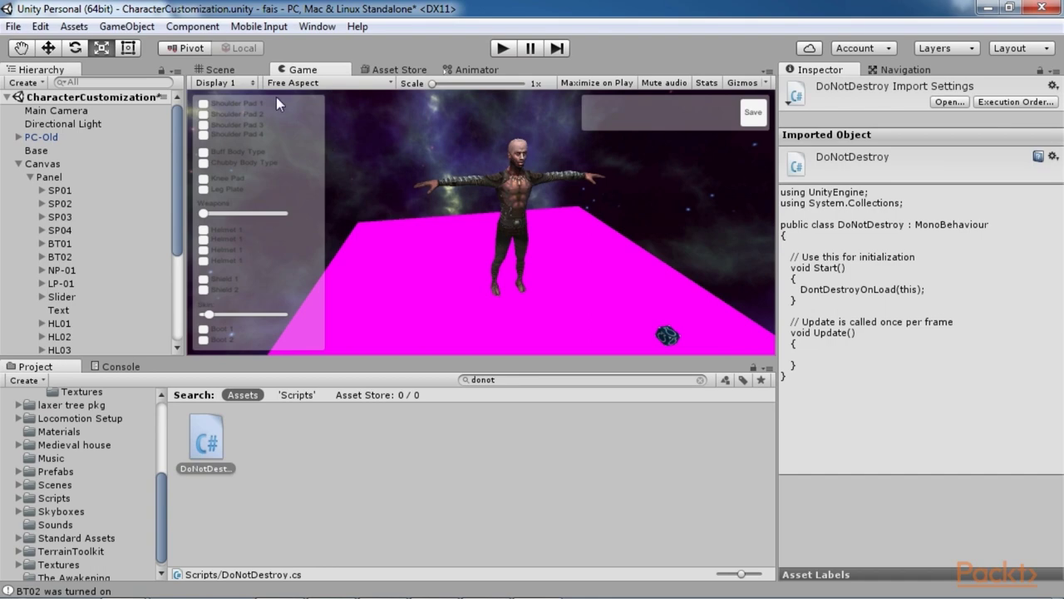
# Frame the PC-Old character in the Scene view and examine its attached components, including LOD Group, Rigidbody and Nav Mesh Agent.
pyautogui.click(221, 70)
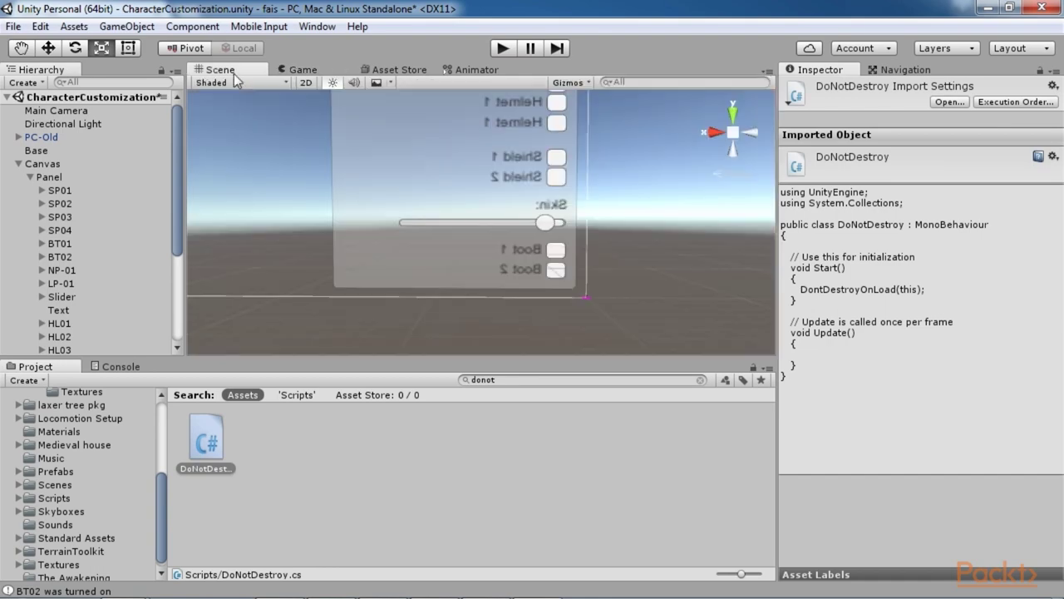
pyautogui.doubleClick(37, 137)
pyautogui.scroll(-12, 990, 476)
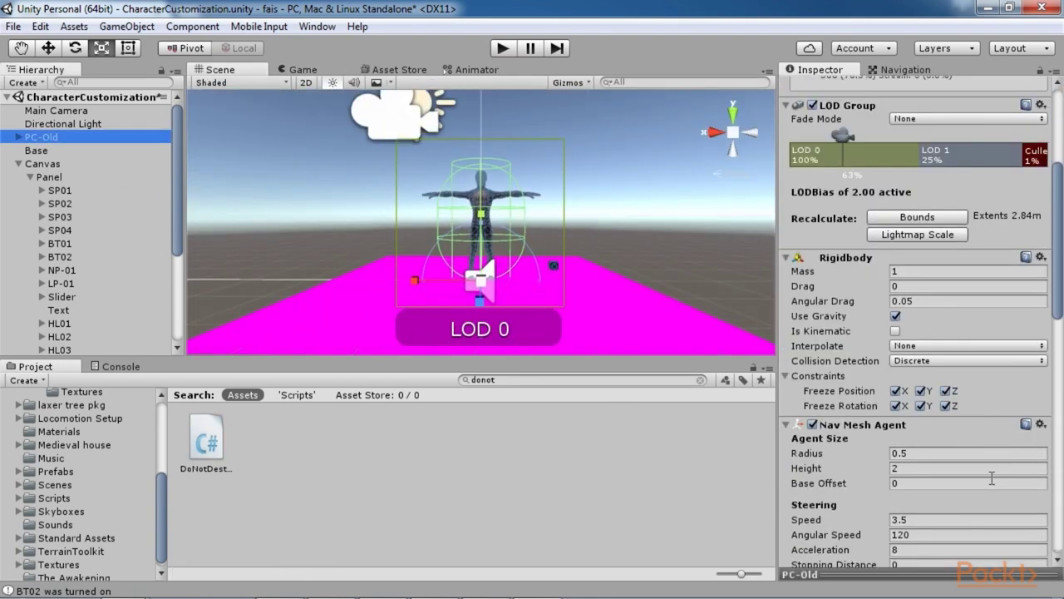
pyautogui.scroll(-5, 991, 477)
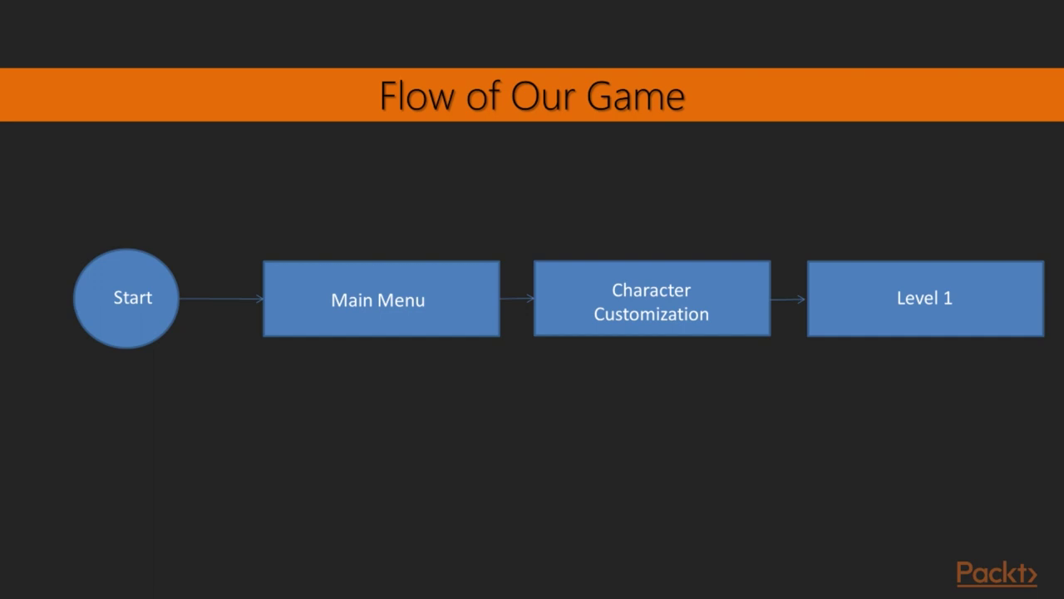
pyautogui.press('Right')
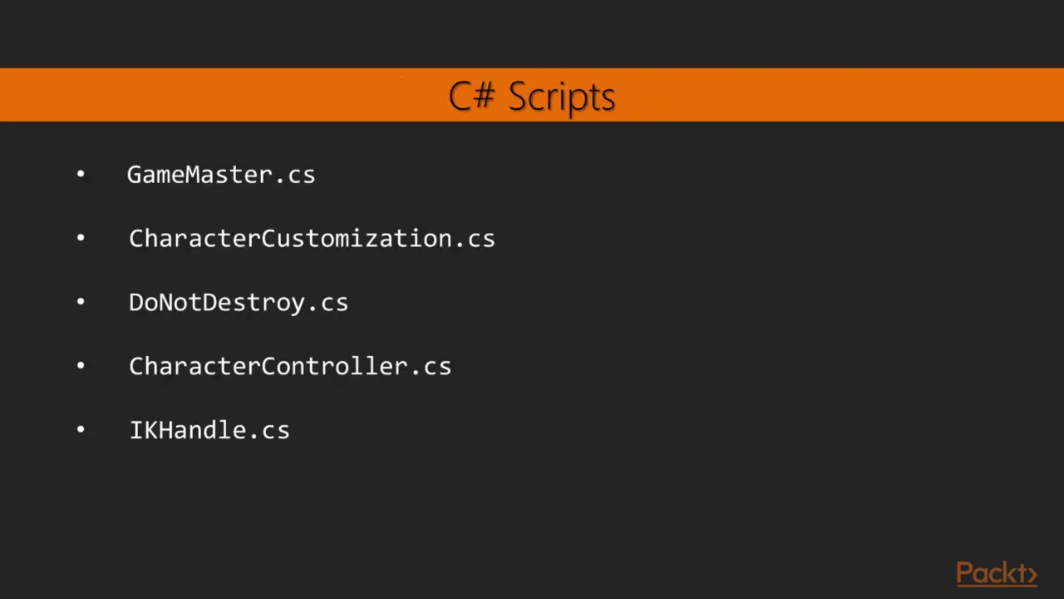
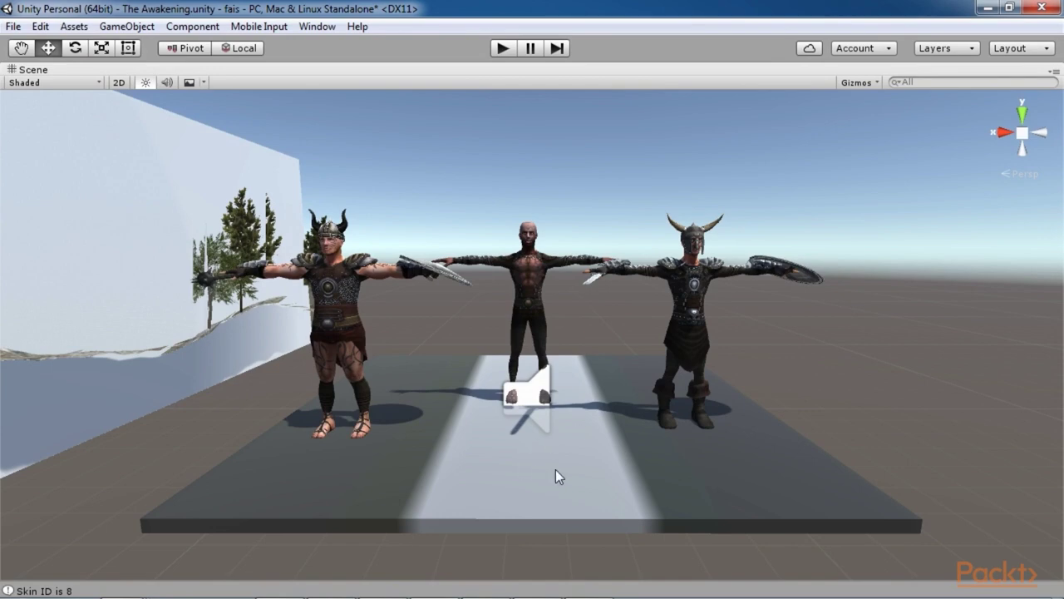
# Restore the full editor layout and add a Sphere Collider component to barbarians_05.
pyautogui.hotkey('shift', 'space')
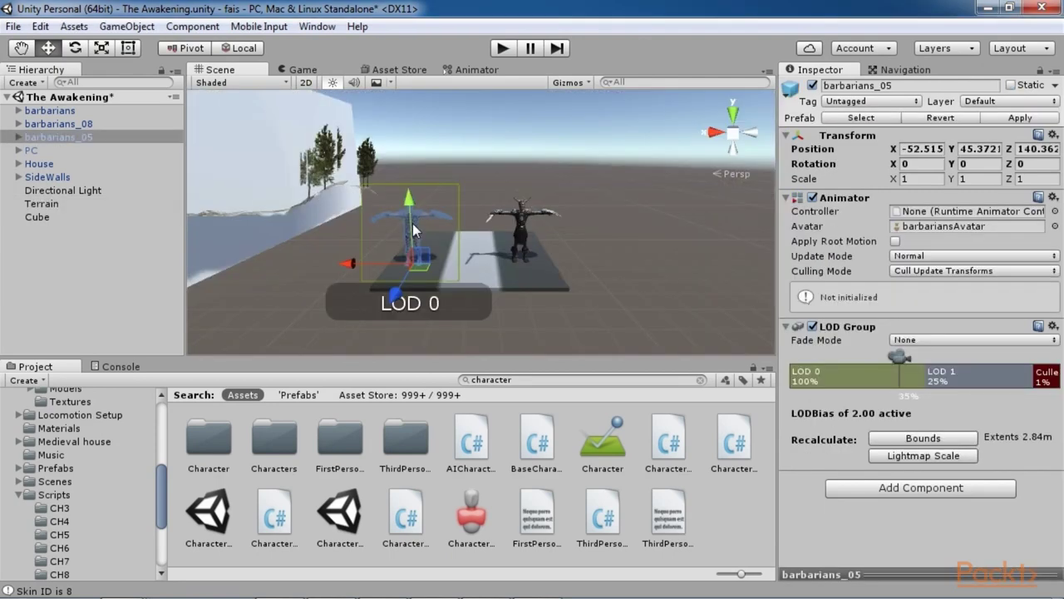
pyautogui.click(870, 487)
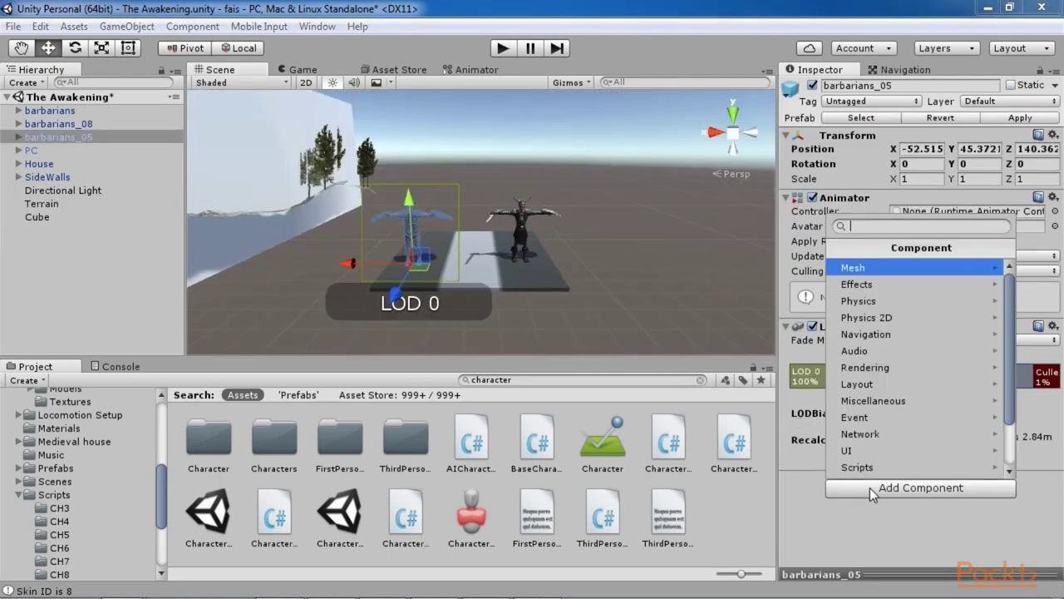
pyautogui.click(855, 301)
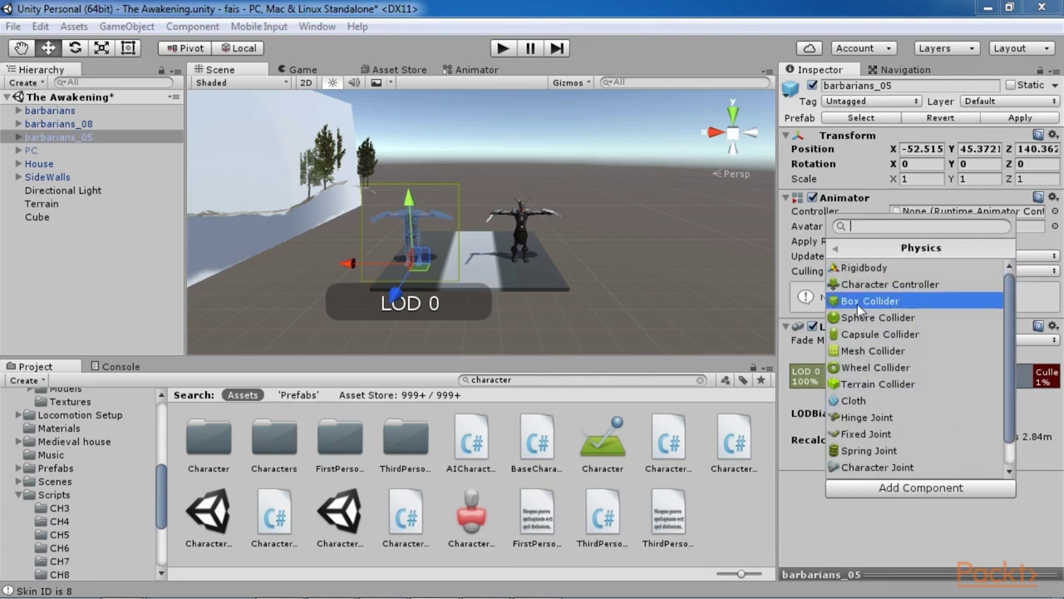
pyautogui.click(861, 317)
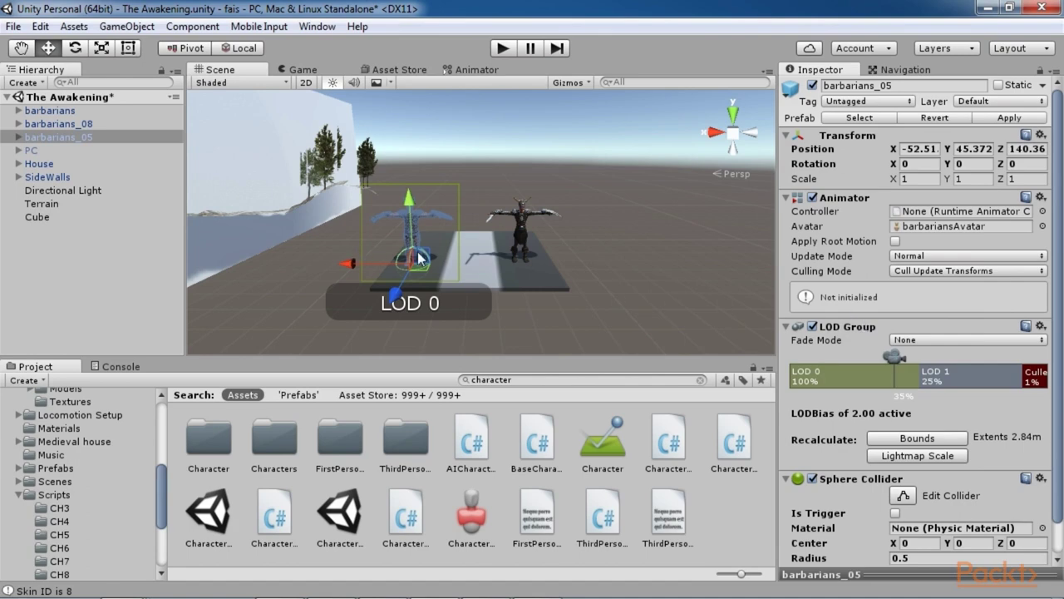
# Enlarge the Sphere Collider of barbarians_05 to a radius of about 1.09 and set its center Y to 1.1.
pyautogui.click(901, 496)
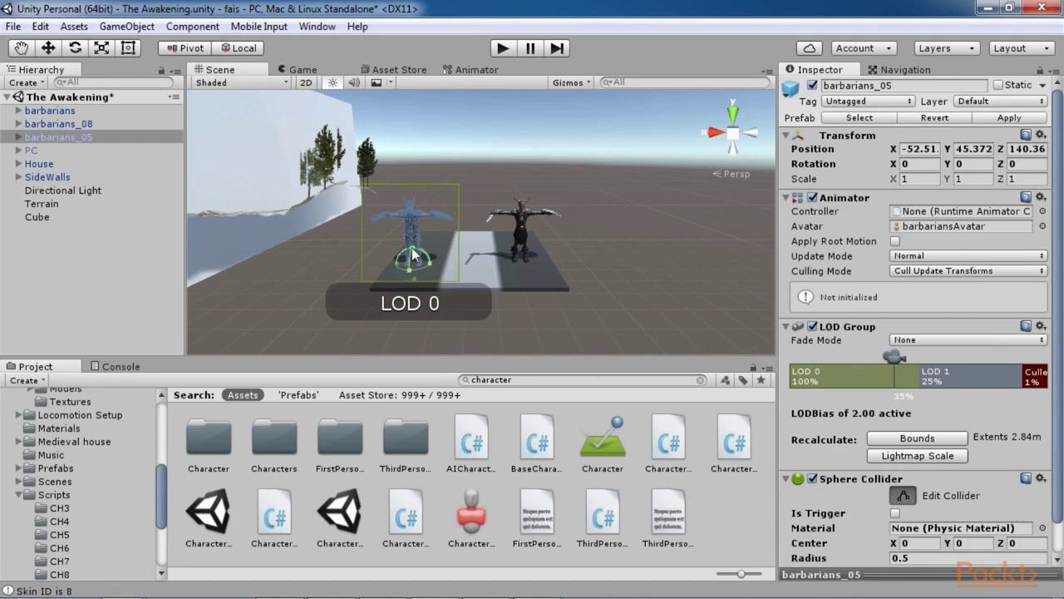
pyautogui.moveTo(414, 256); pyautogui.dragTo(216, 235)
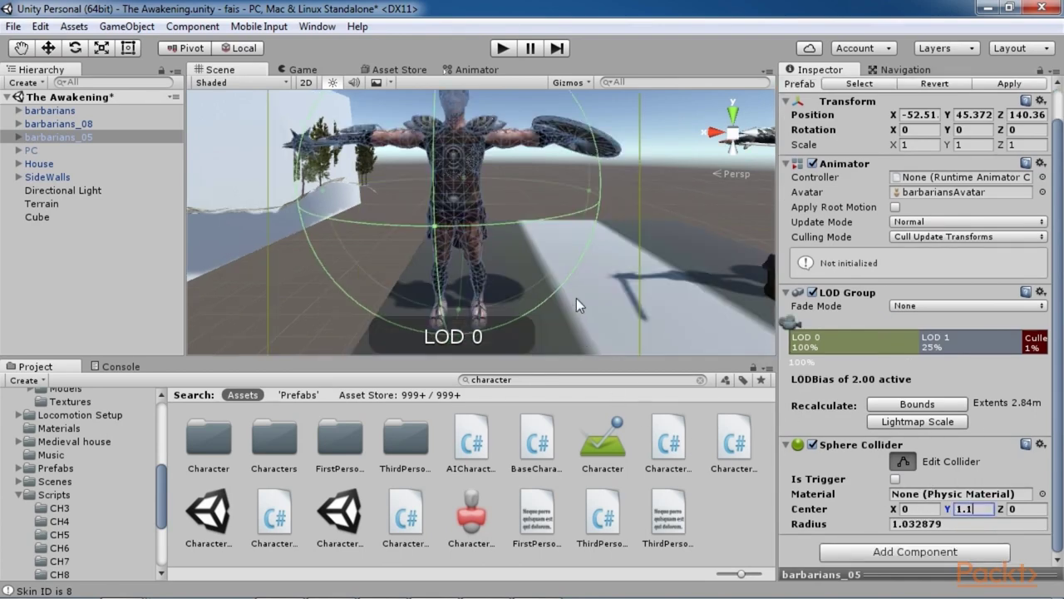
pyautogui.scroll(-3, 576, 297)
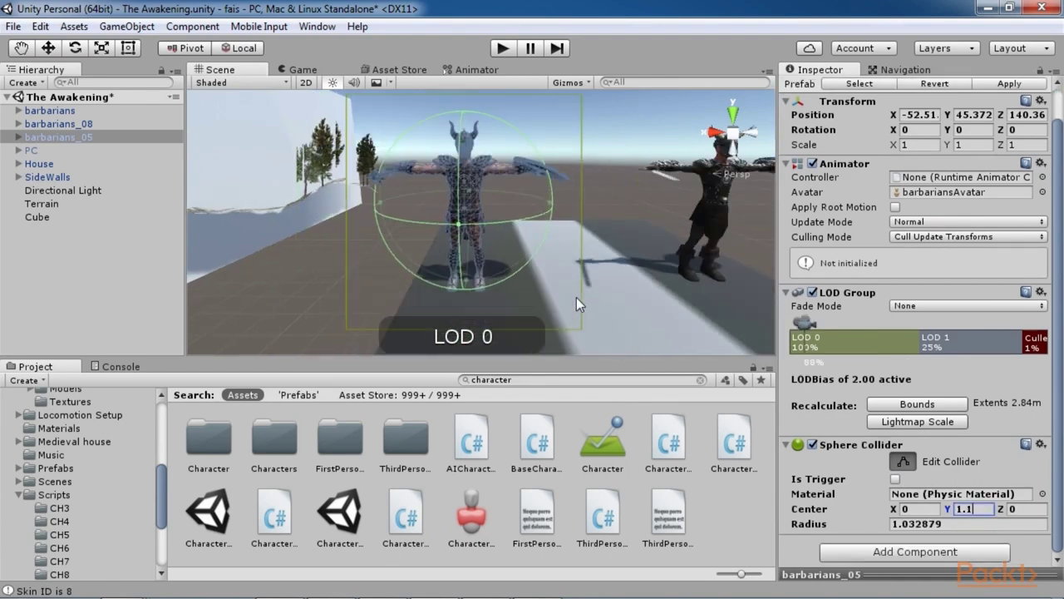
pyautogui.scroll(-1, 576, 297)
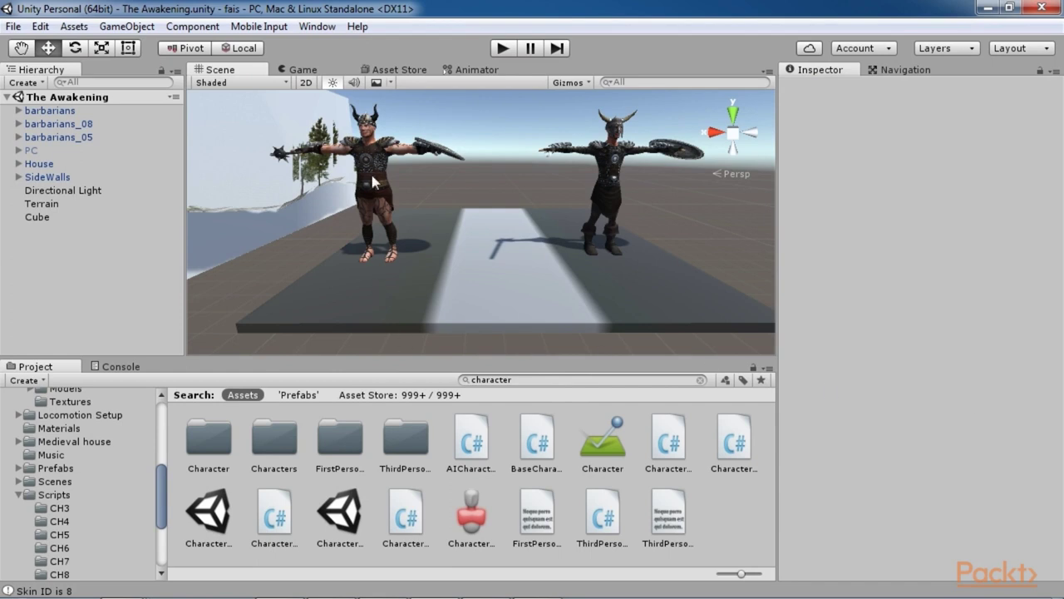
# Add a Nav Mesh Agent component to barbarians_05.
pyautogui.click(337, 173)
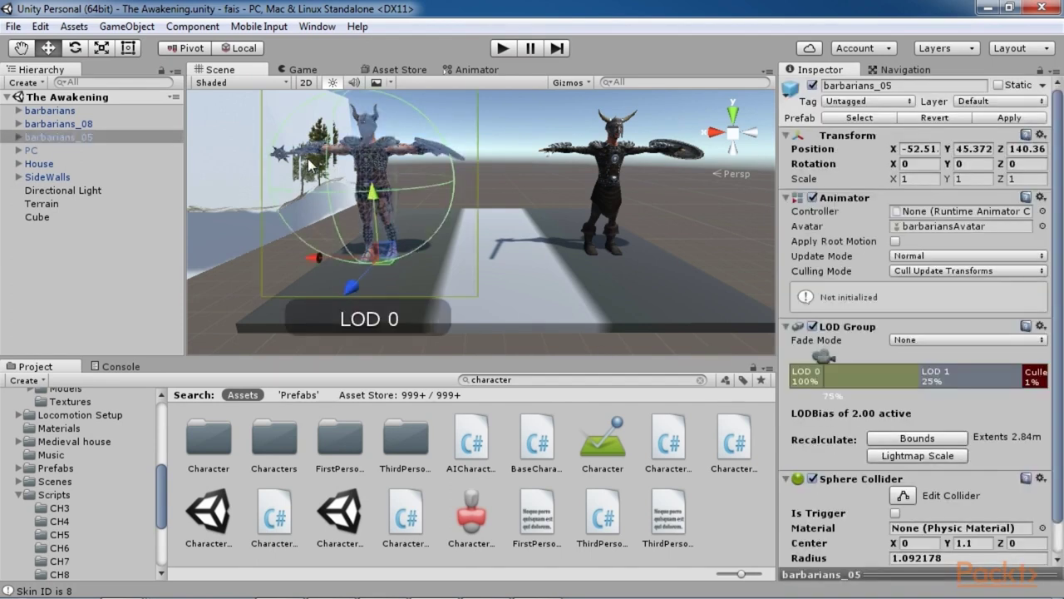
pyautogui.scroll(-2, 912, 466)
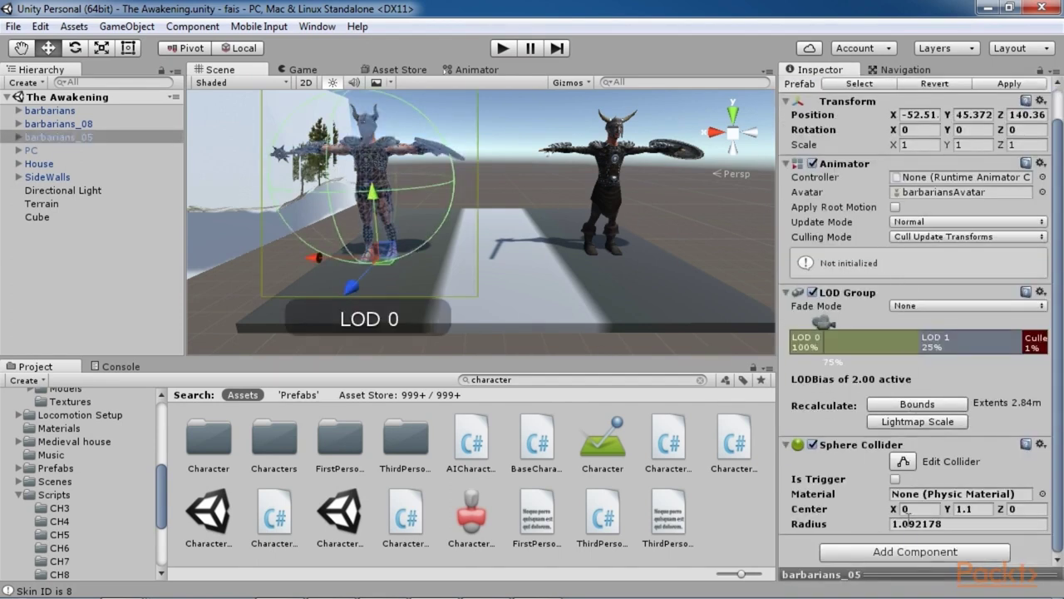
pyautogui.click(908, 553)
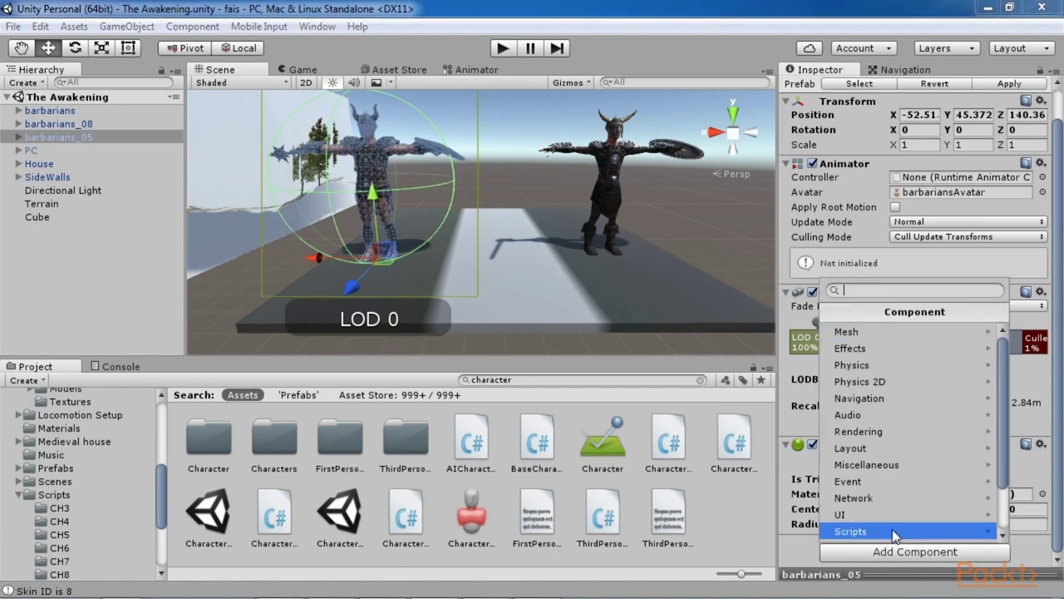
pyautogui.click(865, 402)
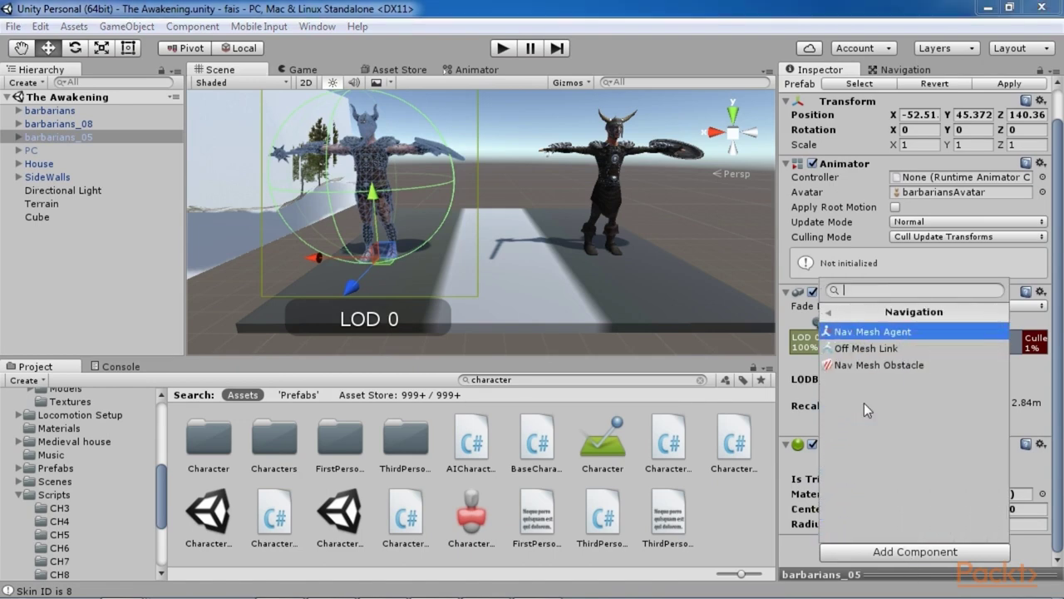
pyautogui.click(867, 331)
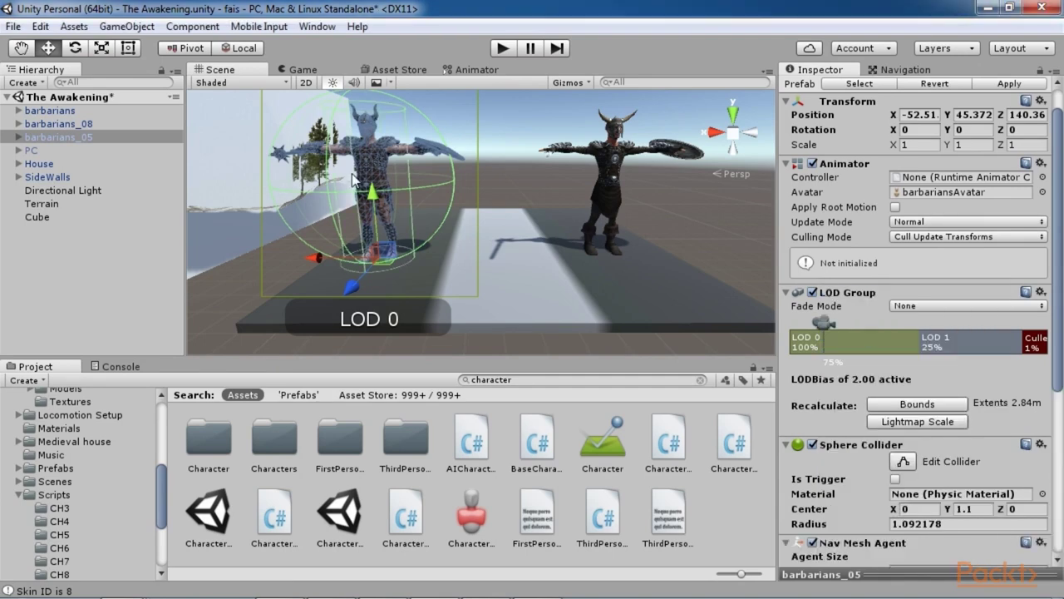
# Add a Nav Mesh Agent component to barbarians_08.
pyautogui.click(606, 181)
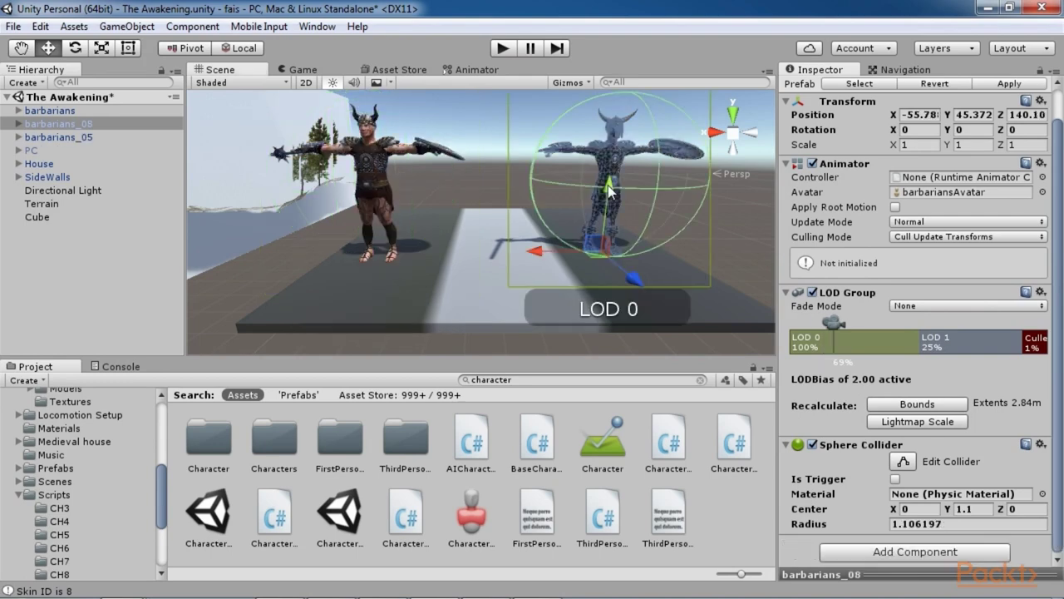
pyautogui.click(875, 551)
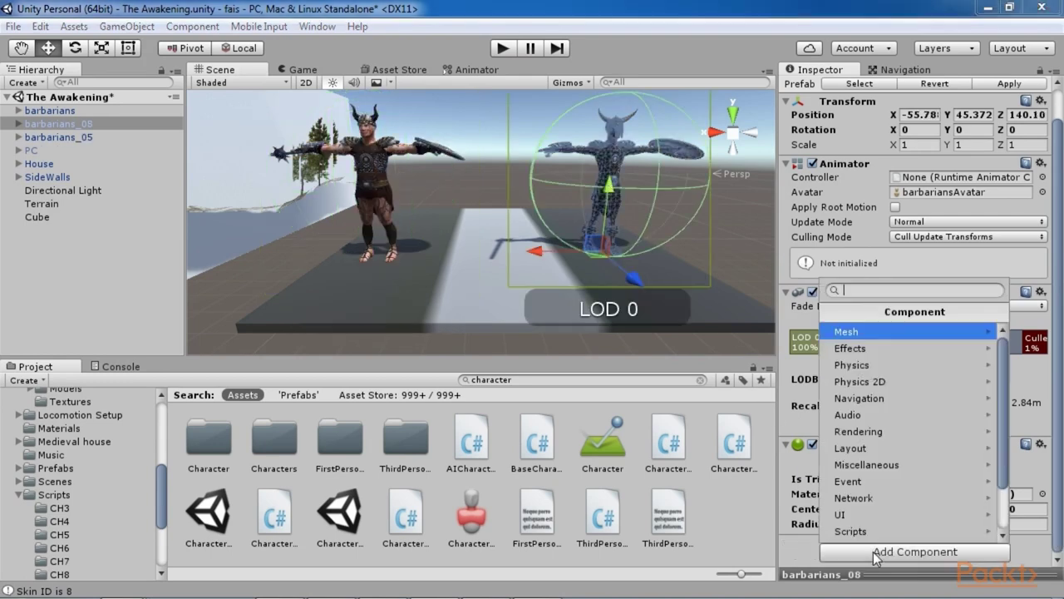
pyautogui.click(878, 432)
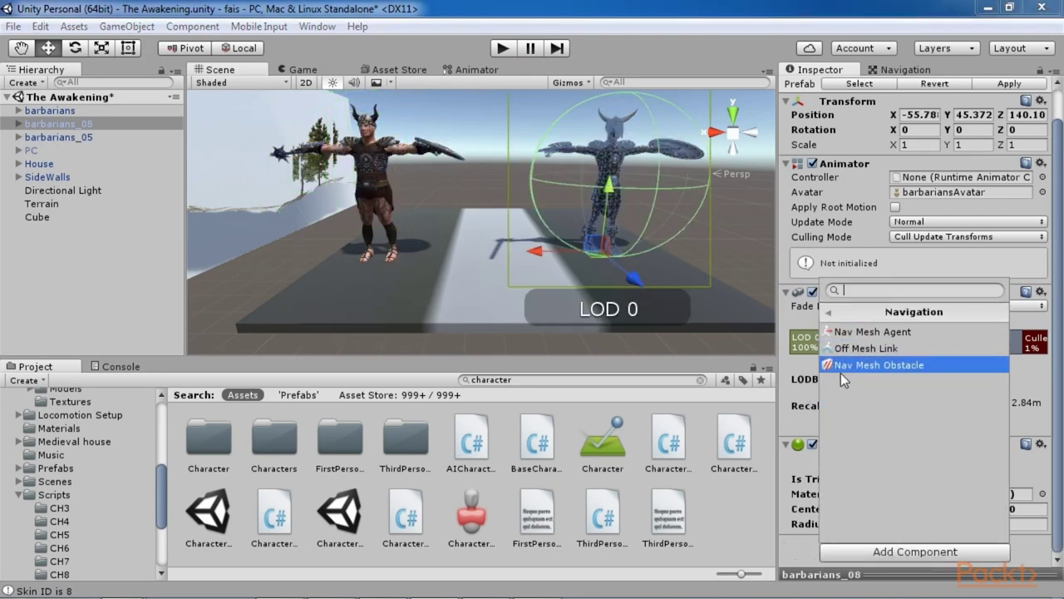
pyautogui.click(855, 332)
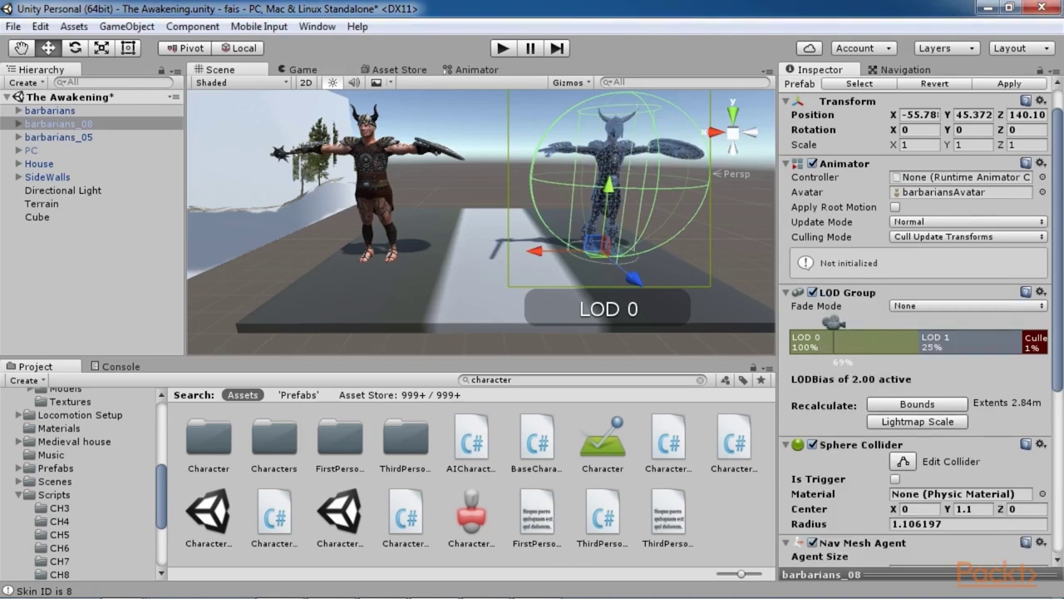
pyautogui.click(370, 200)
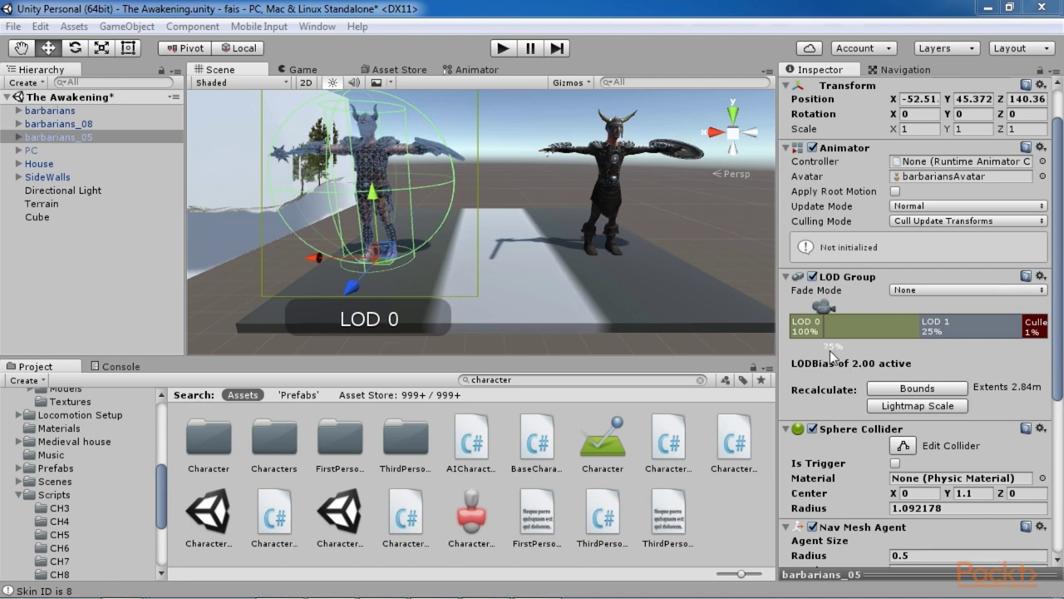
pyautogui.scroll(2, 888, 350)
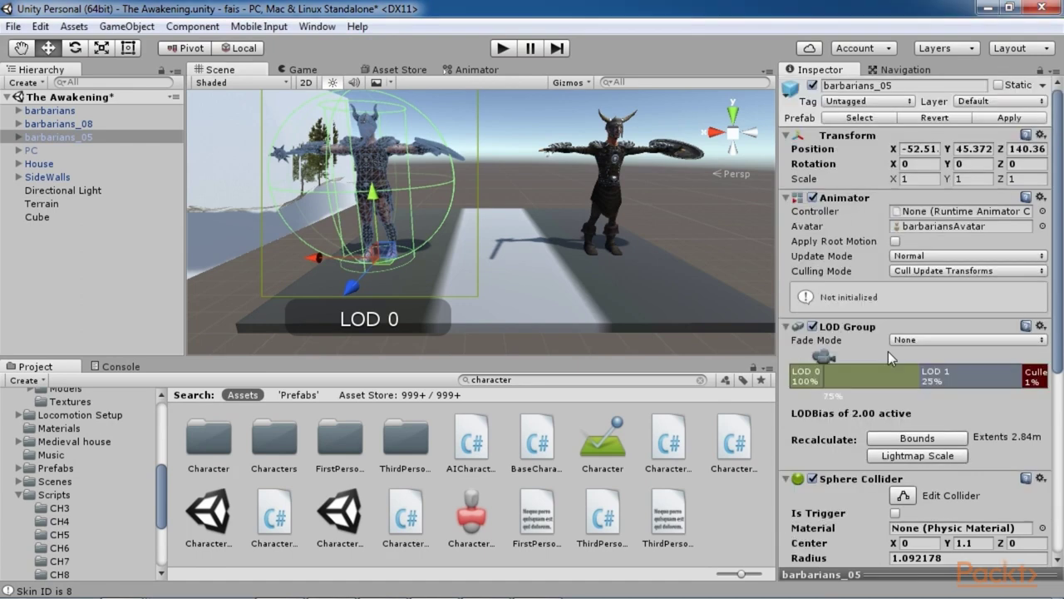
pyautogui.click(879, 99)
pyautogui.click(879, 115)
pyautogui.click(627, 158)
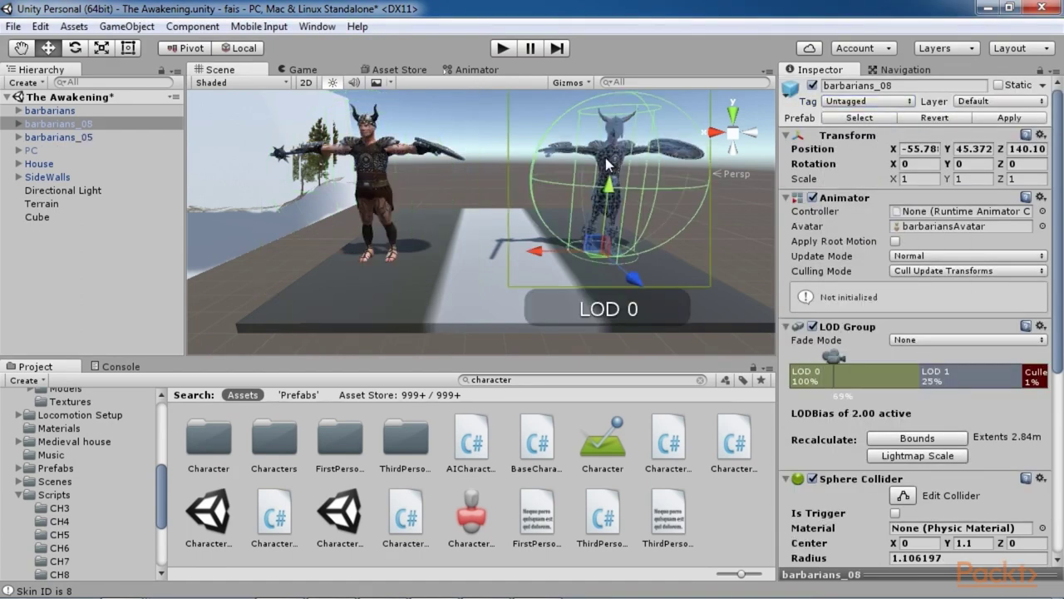
pyautogui.click(847, 105)
pyautogui.click(852, 114)
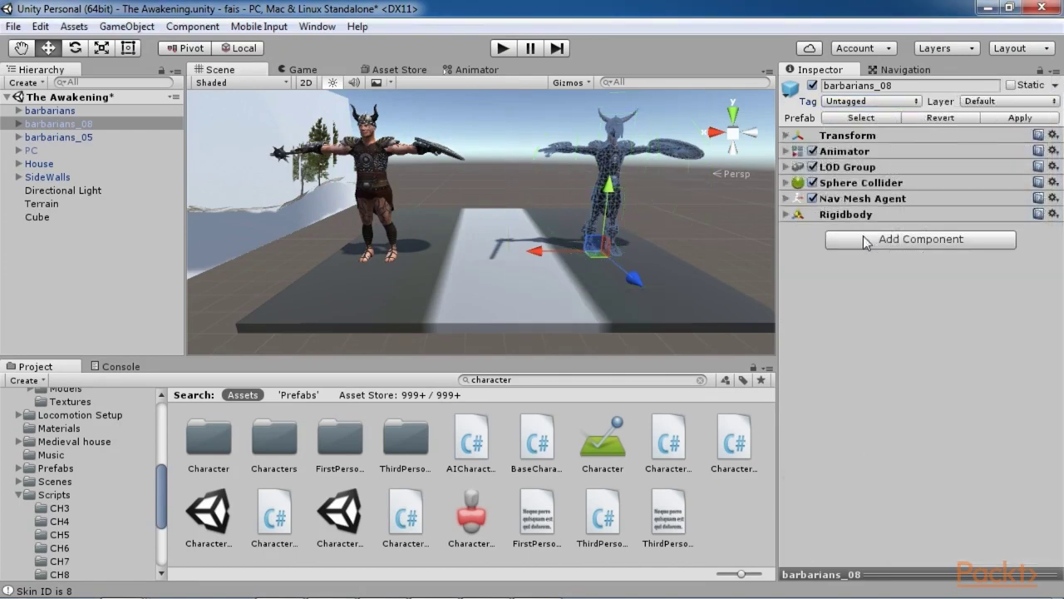
# Add a Capsule Collider component to barbarians_08.
pyautogui.click(866, 242)
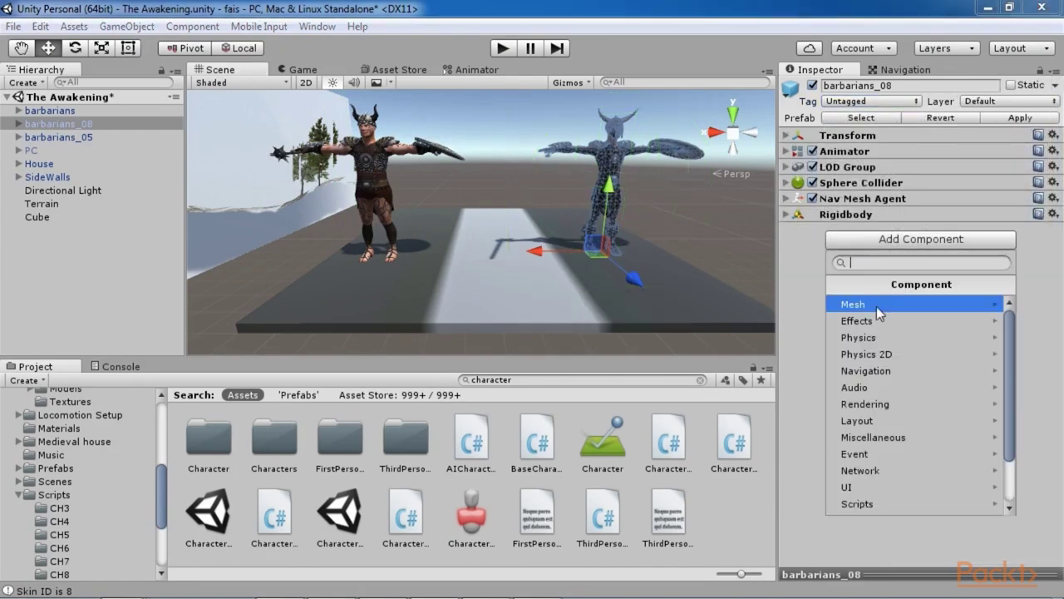
pyautogui.click(873, 337)
pyautogui.click(872, 370)
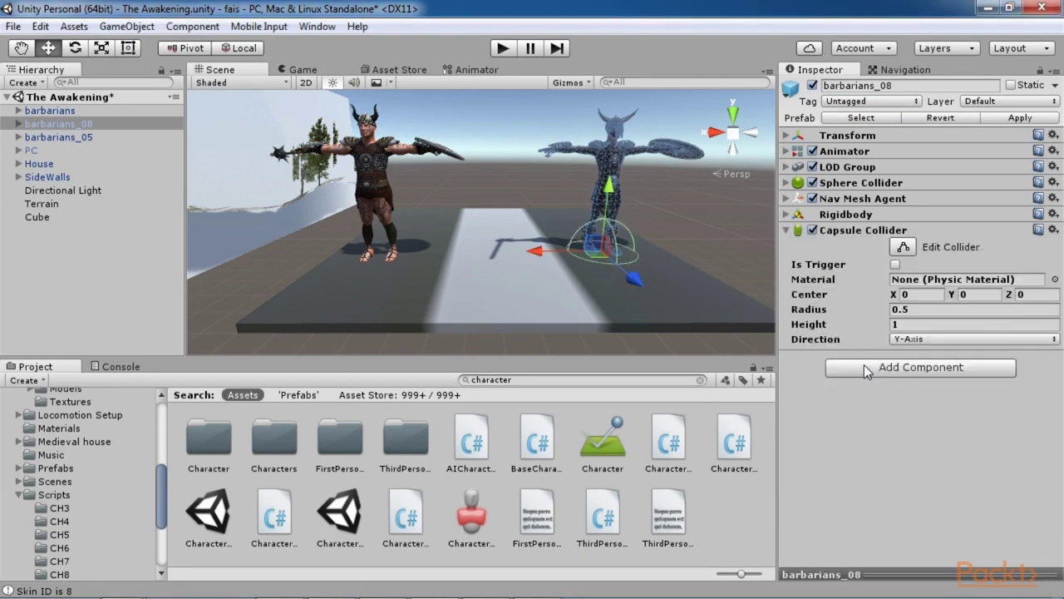
# Set the Capsule Collider's center Y to 1 on barbarians_08 and stretch its height to about 2.06 to enclose the body.
pyautogui.click(975, 294)
pyautogui.write('1')
pyautogui.click(902, 246)
pyautogui.moveTo(619, 158); pyautogui.dragTo(620, 116)
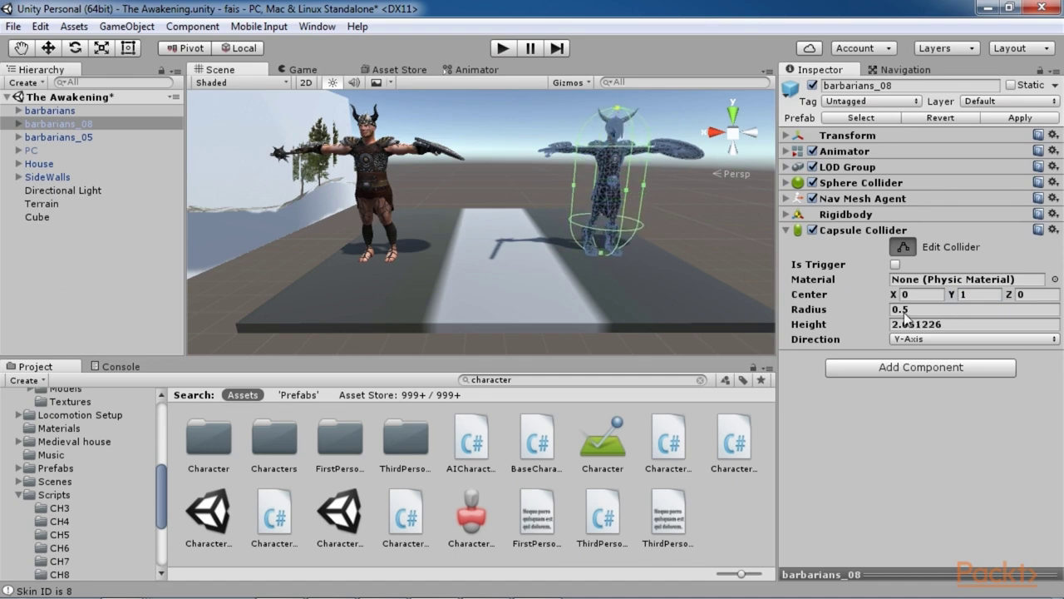
pyautogui.click(900, 246)
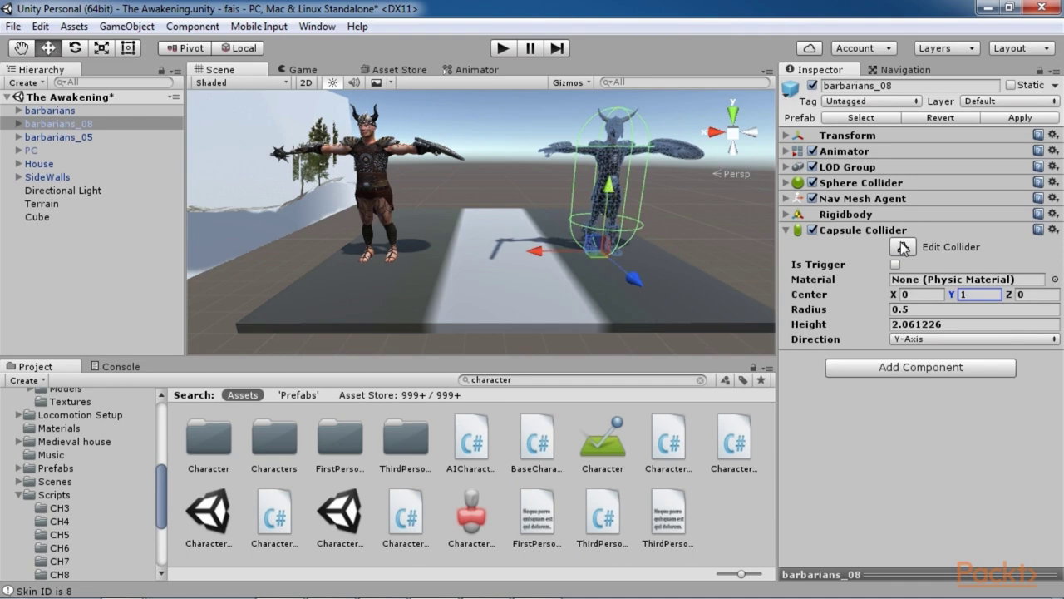
# Add a Rigidbody component to barbarians_05.
pyautogui.click(369, 172)
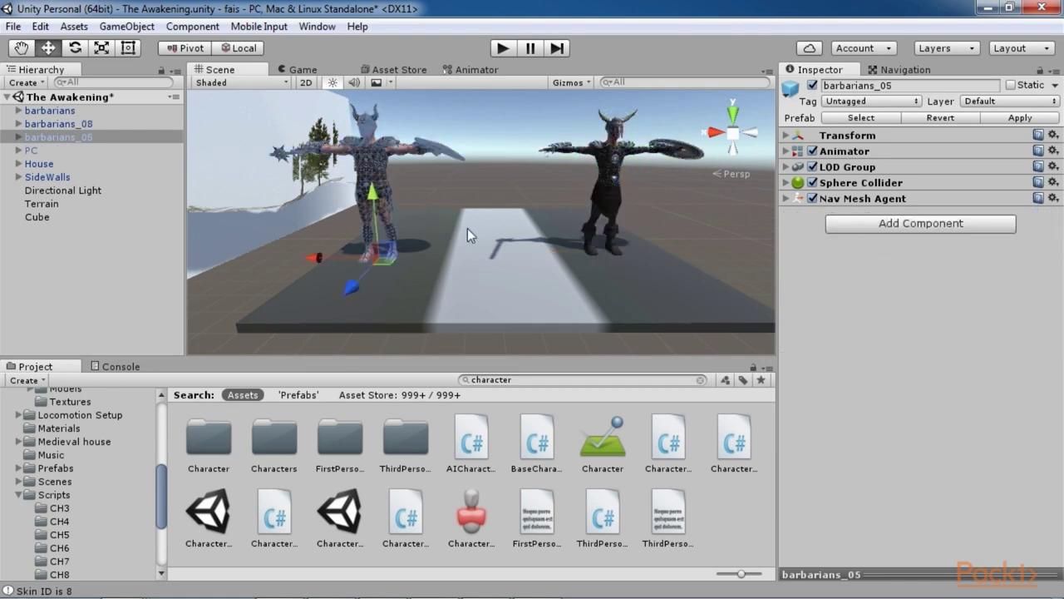
pyautogui.click(876, 226)
pyautogui.click(876, 320)
pyautogui.click(867, 290)
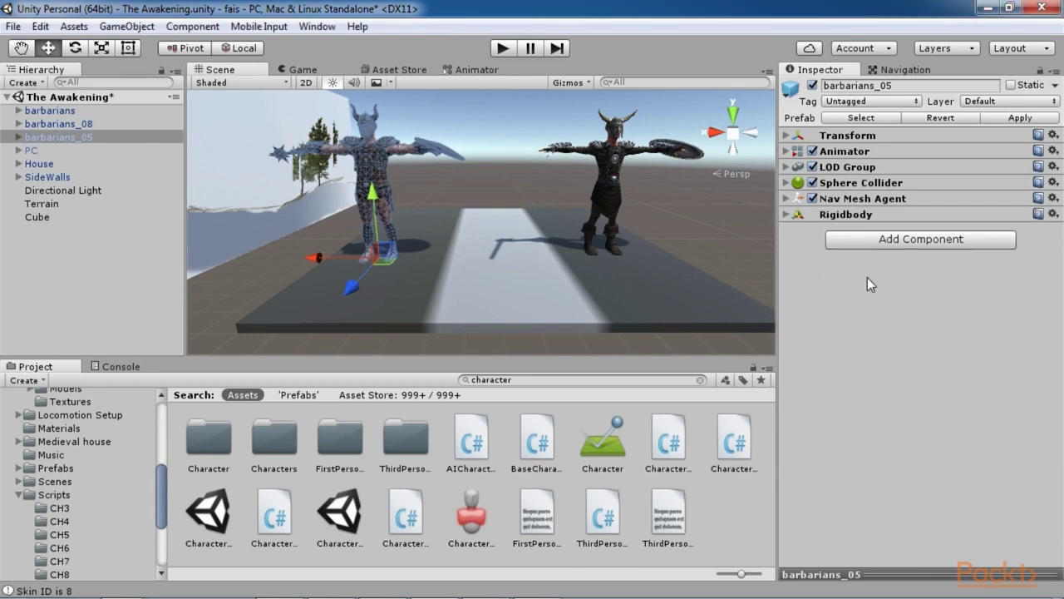
# Add a Capsule Collider to barbarians_05, set its center Y to 1 and stretch its height to about 2.02 around the body.
pyautogui.click(873, 247)
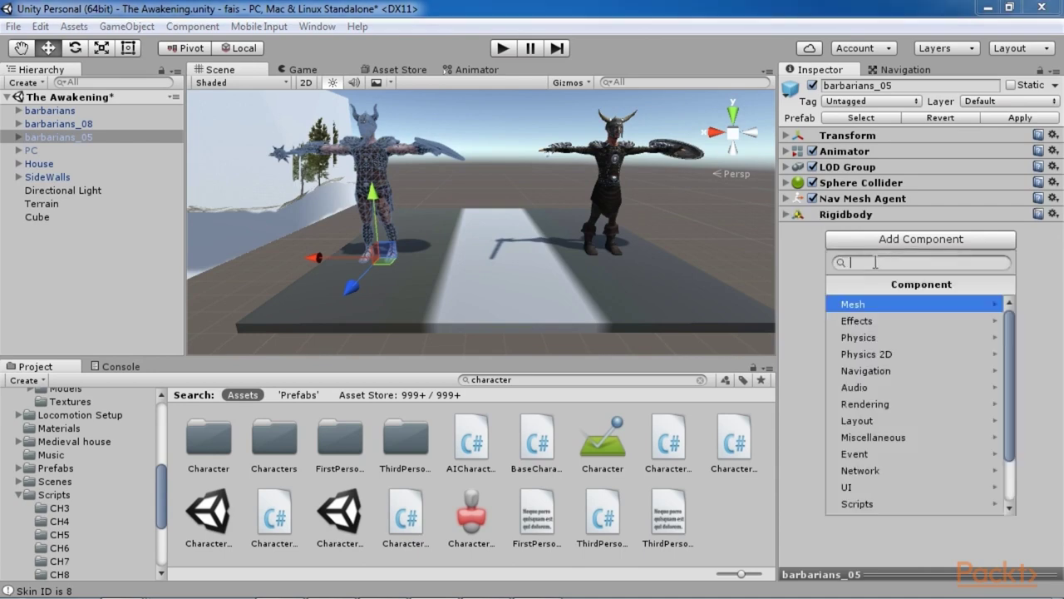
pyautogui.click(864, 337)
pyautogui.click(862, 370)
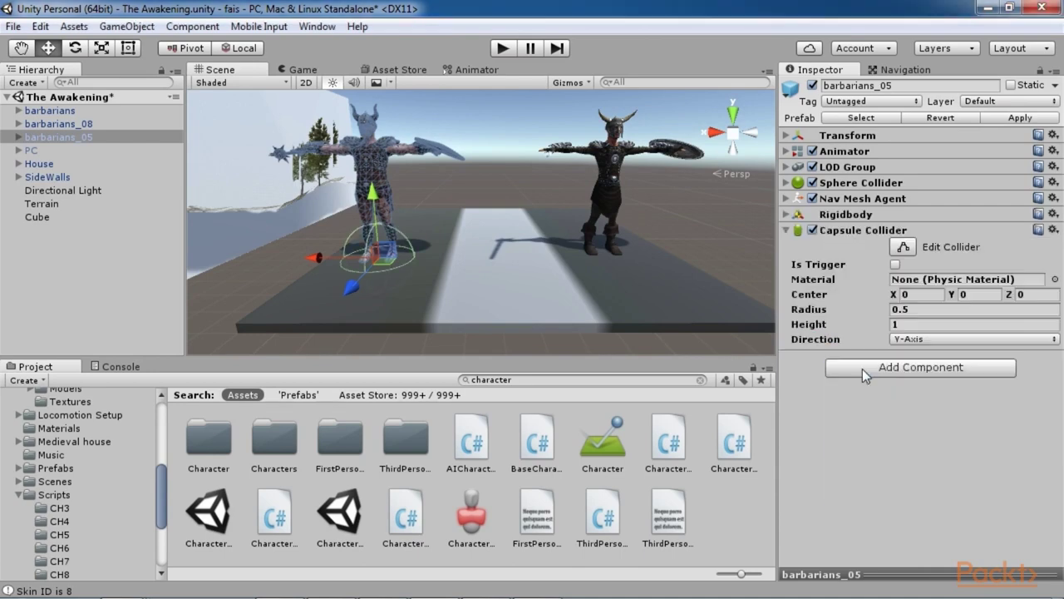
pyautogui.click(970, 296)
pyautogui.write('1')
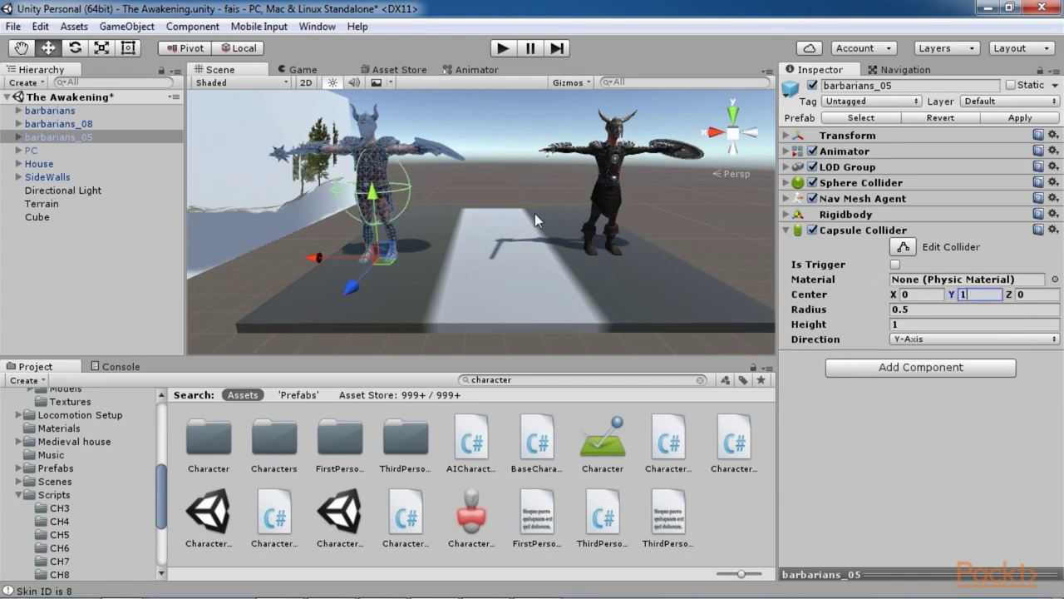
pyautogui.click(904, 246)
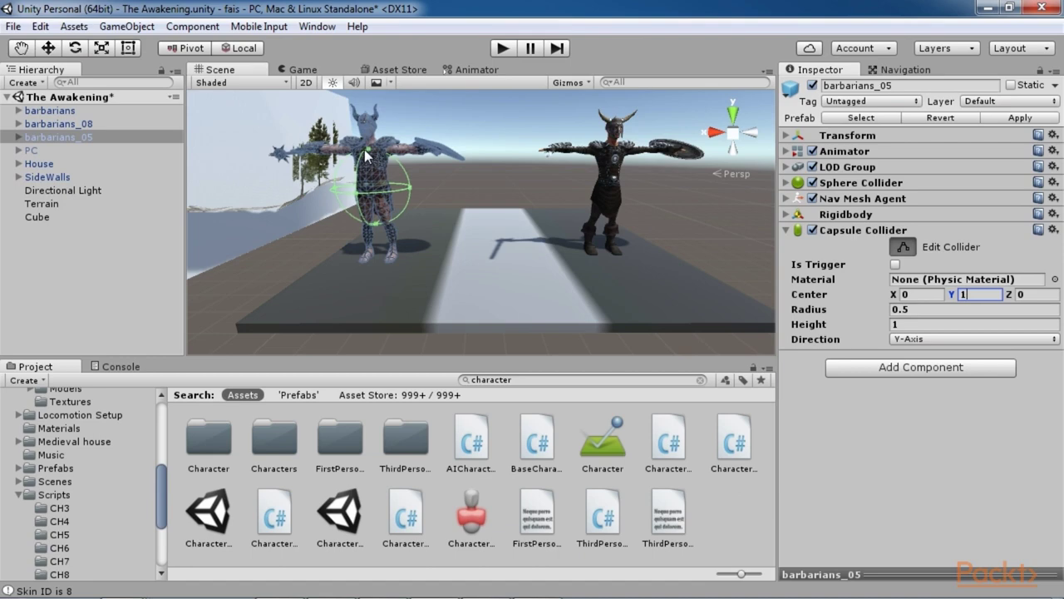
pyautogui.moveTo(368, 154); pyautogui.dragTo(370, 116)
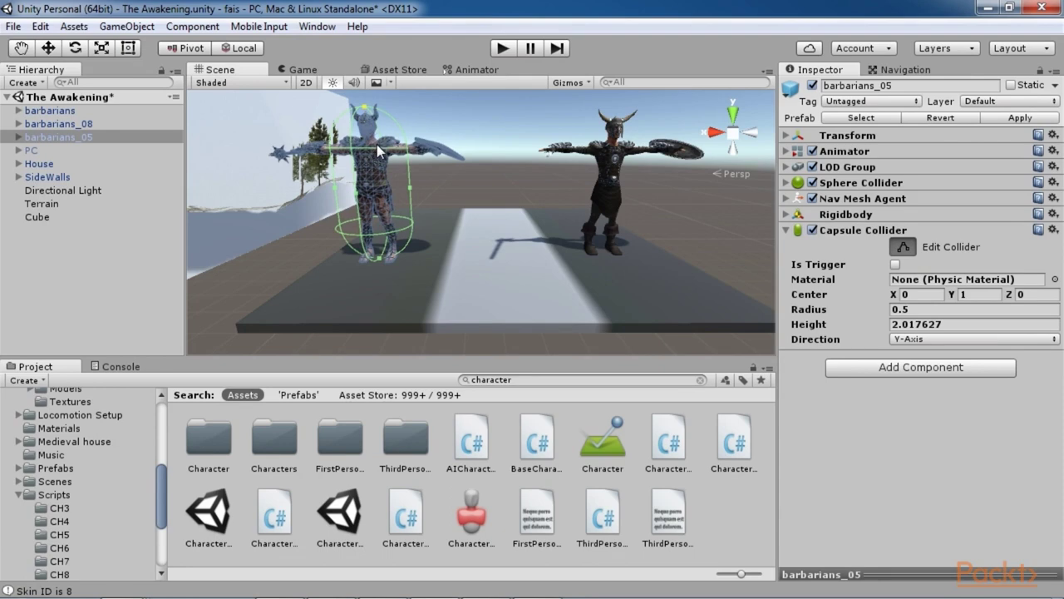
pyautogui.click(909, 245)
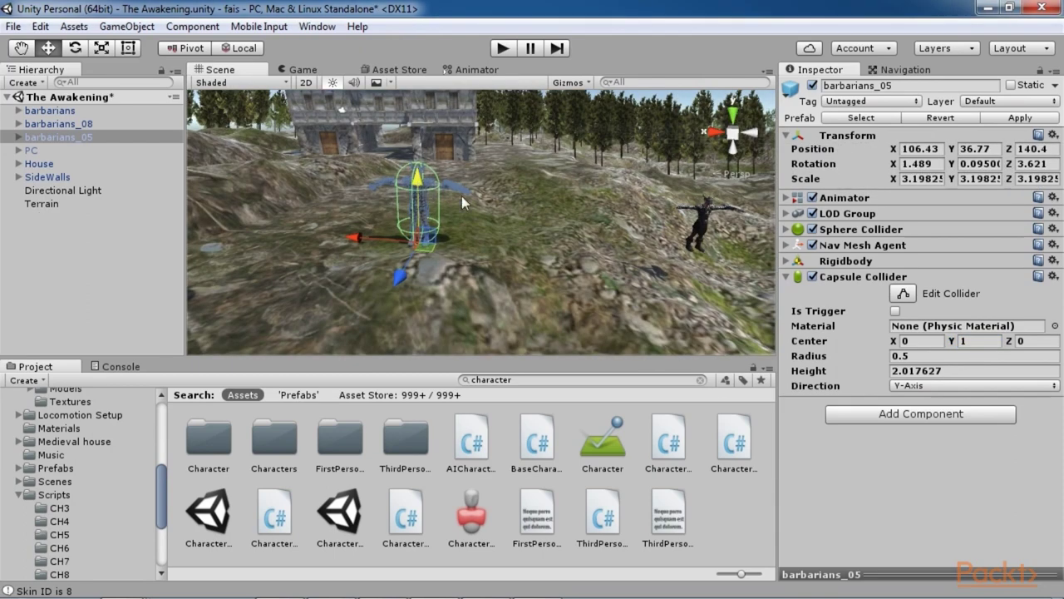
# Move barbarians_08 past barbarians_05 to its other side, at about X 115.
pyautogui.click(702, 221)
pyautogui.moveTo(651, 248); pyautogui.dragTo(379, 173)
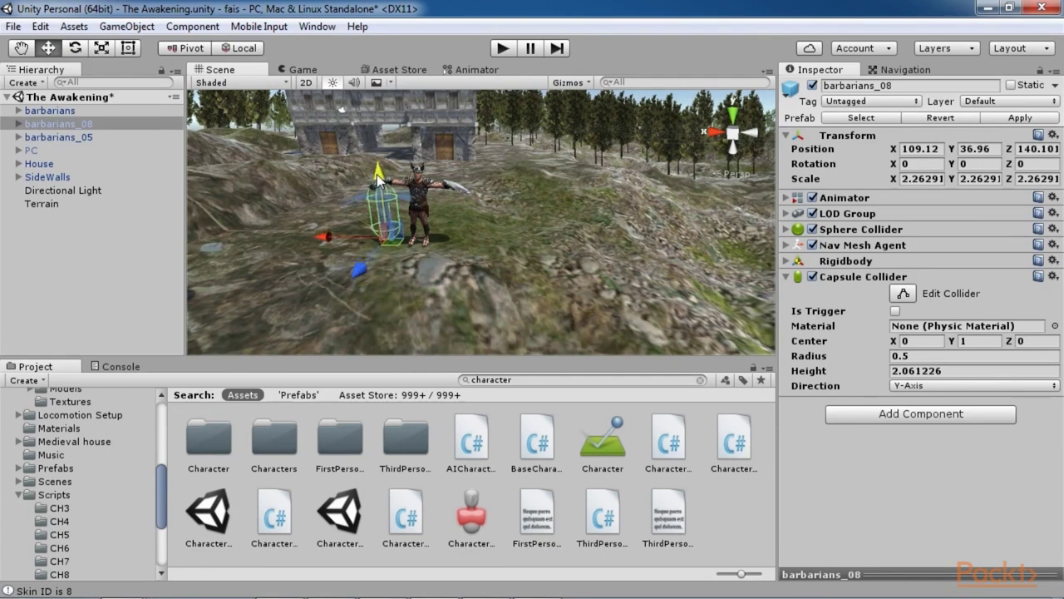
pyautogui.click(337, 234)
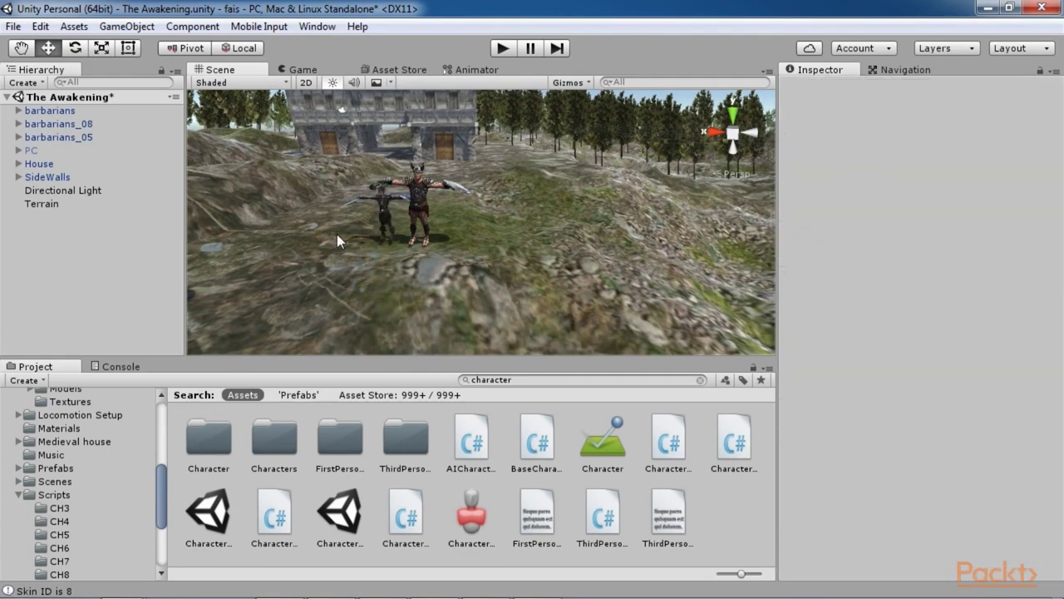
pyautogui.click(385, 210)
pyautogui.moveTo(358, 236); pyautogui.dragTo(297, 234)
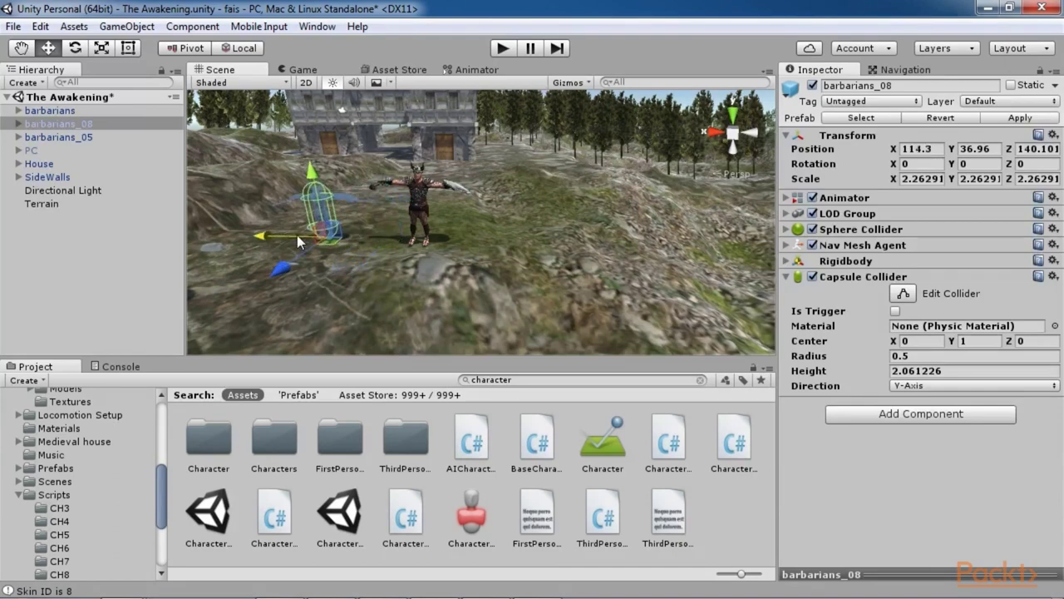
pyautogui.click(483, 249)
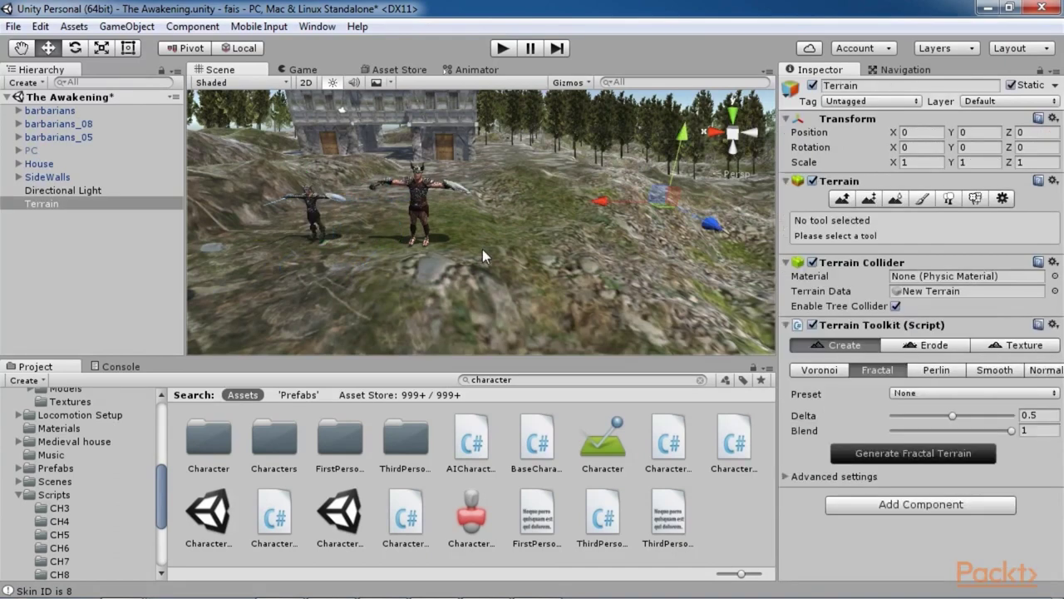
# Scale up barbarians_08 uniformly so its size roughly matches barbarians_05.
pyautogui.click(314, 220)
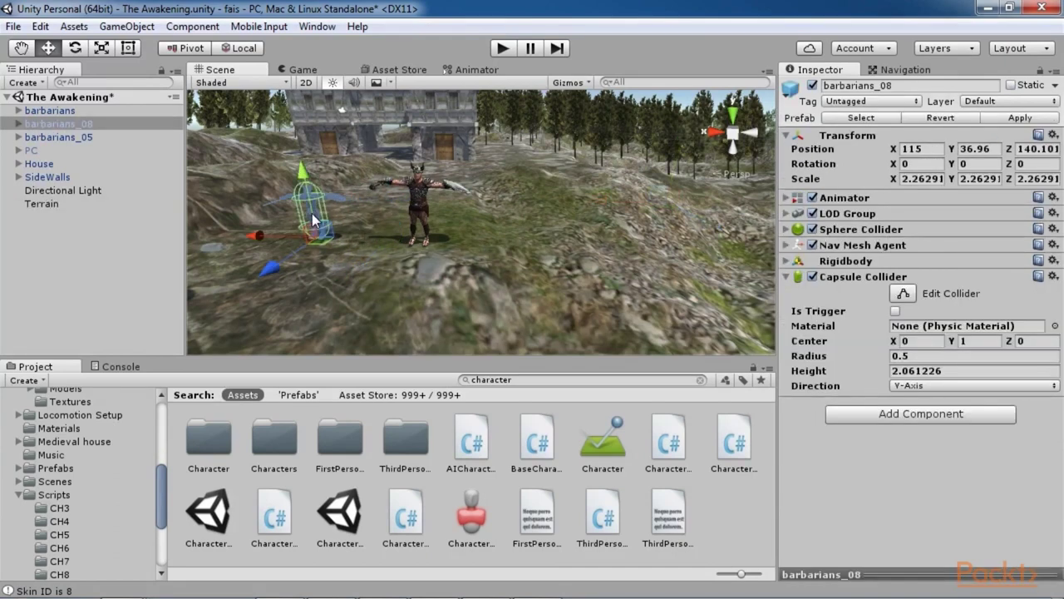
pyautogui.press('r')
pyautogui.moveTo(318, 236); pyautogui.dragTo(366, 240)
pyautogui.click(497, 235)
# Open the Navigation settings and examine the navigation mesh covering the terrain around the barbarians.
pyautogui.moveTo(466, 235); pyautogui.dragTo(528, 200, button='middle')
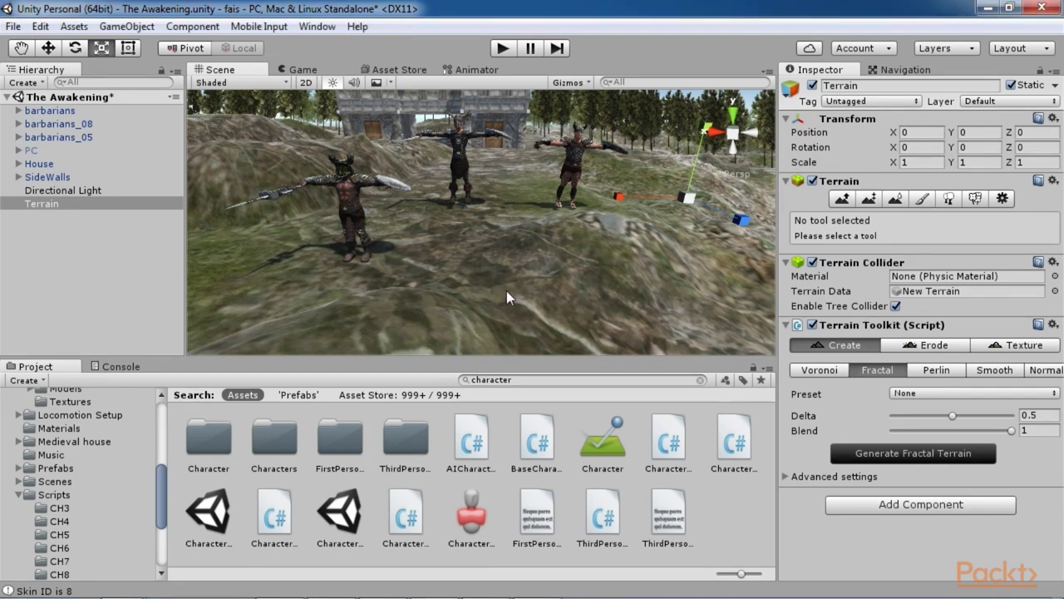
pyautogui.click(314, 26)
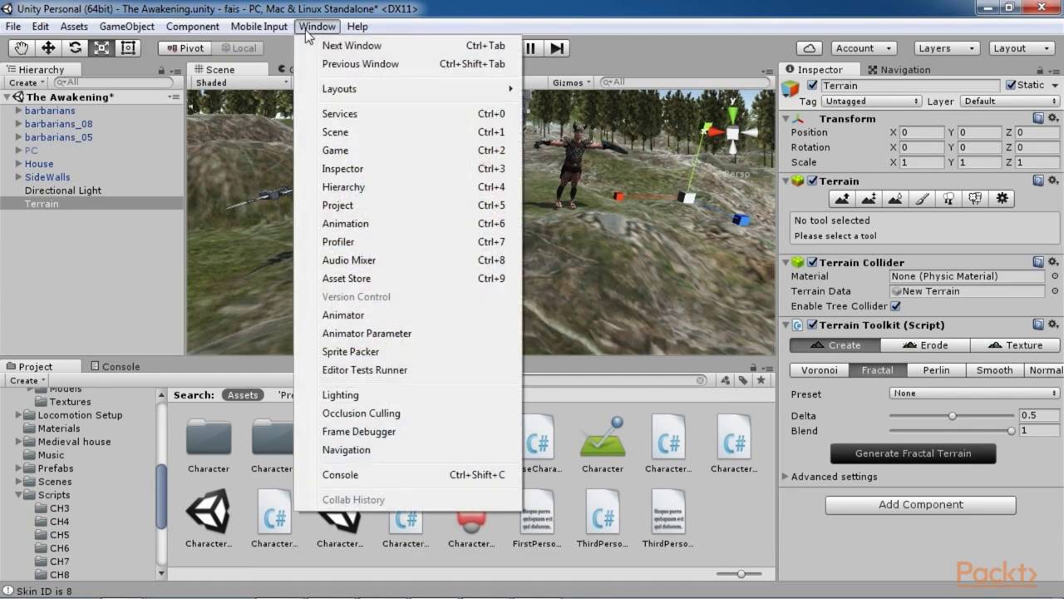
pyautogui.click(344, 449)
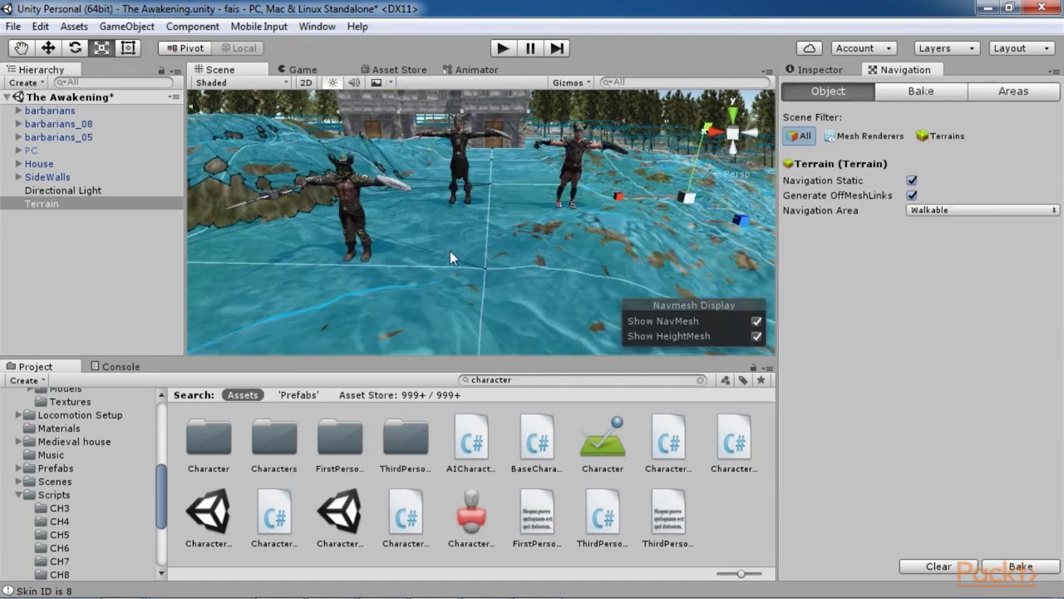
pyautogui.keyDown('alt'); pyautogui.moveTo(449, 225); pyautogui.dragTo(408, 231); pyautogui.keyUp('alt')
pyautogui.press('r')
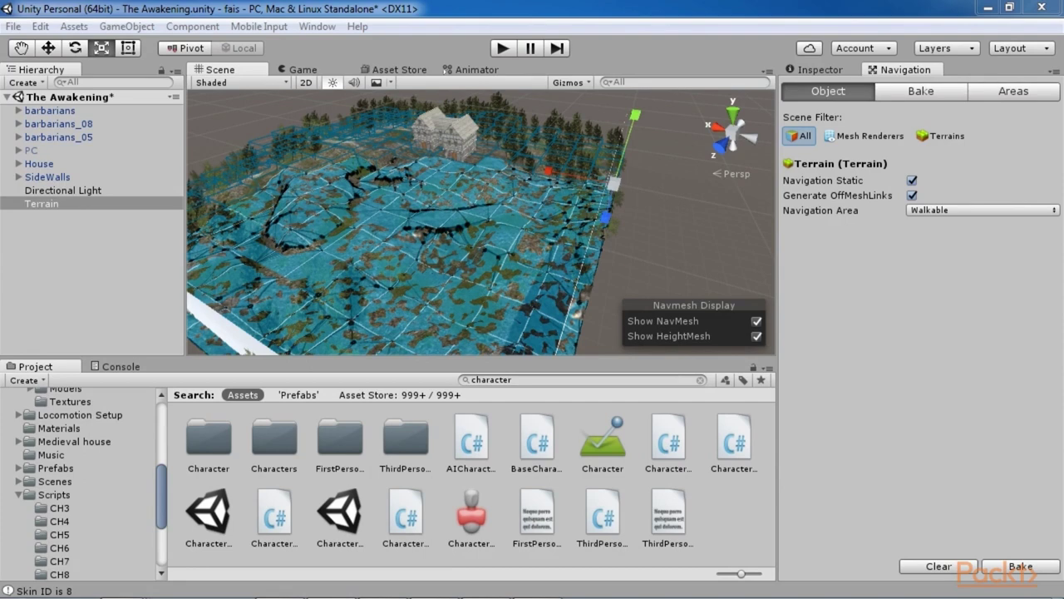
# Check the Terrain's static setting, and enable the static flag on SideWalls and all its child objects.
pyautogui.click(46, 206)
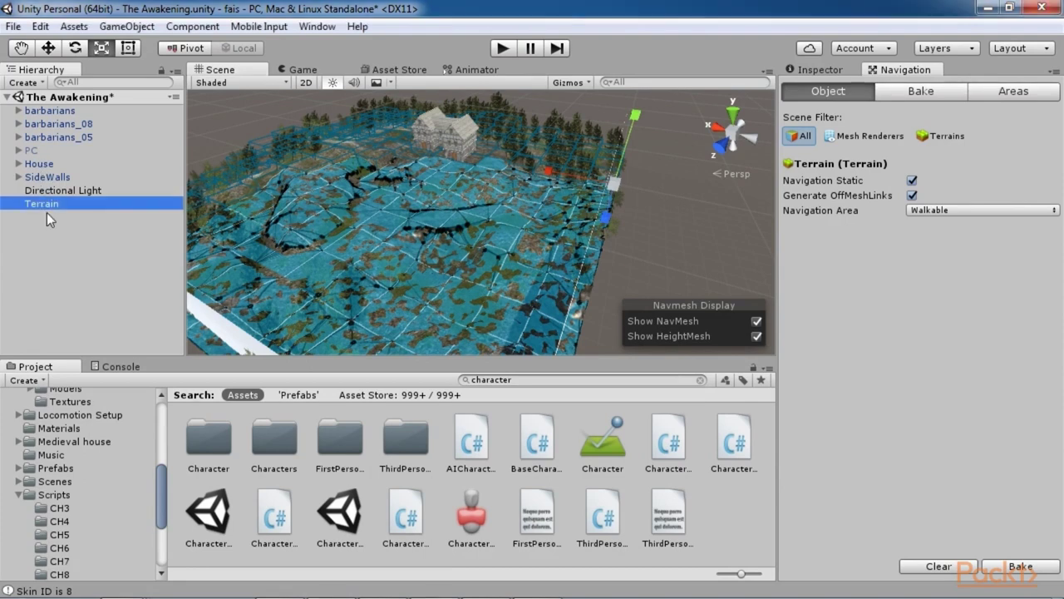
pyautogui.click(814, 69)
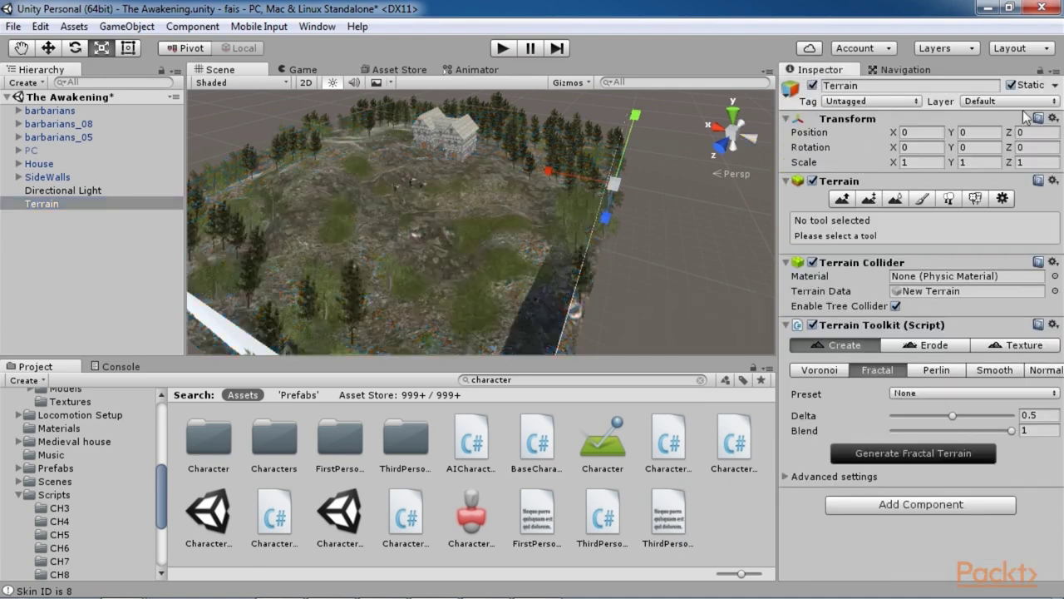
pyautogui.click(46, 177)
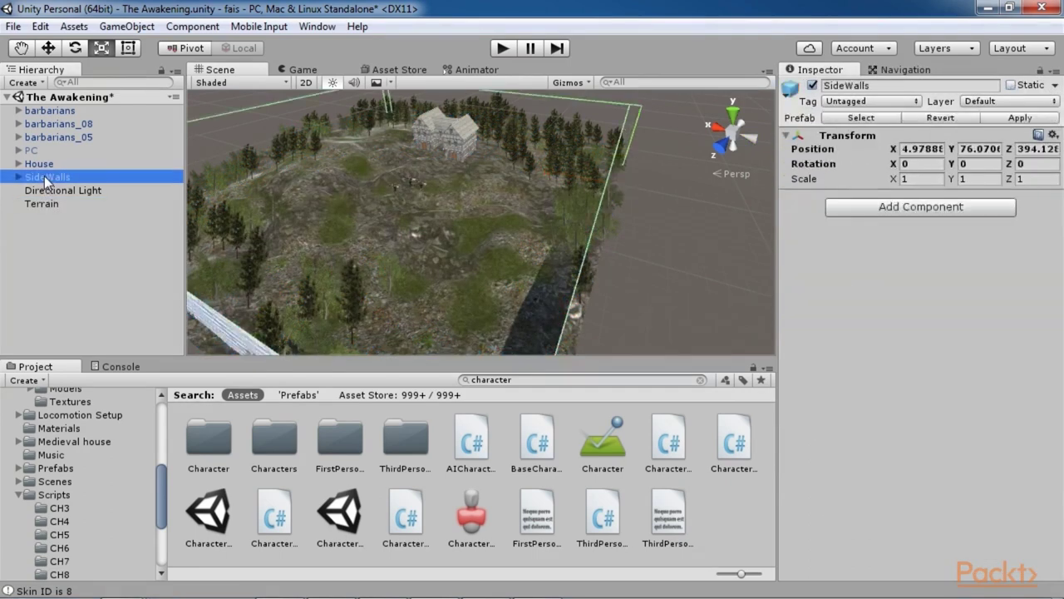
pyautogui.click(1052, 90)
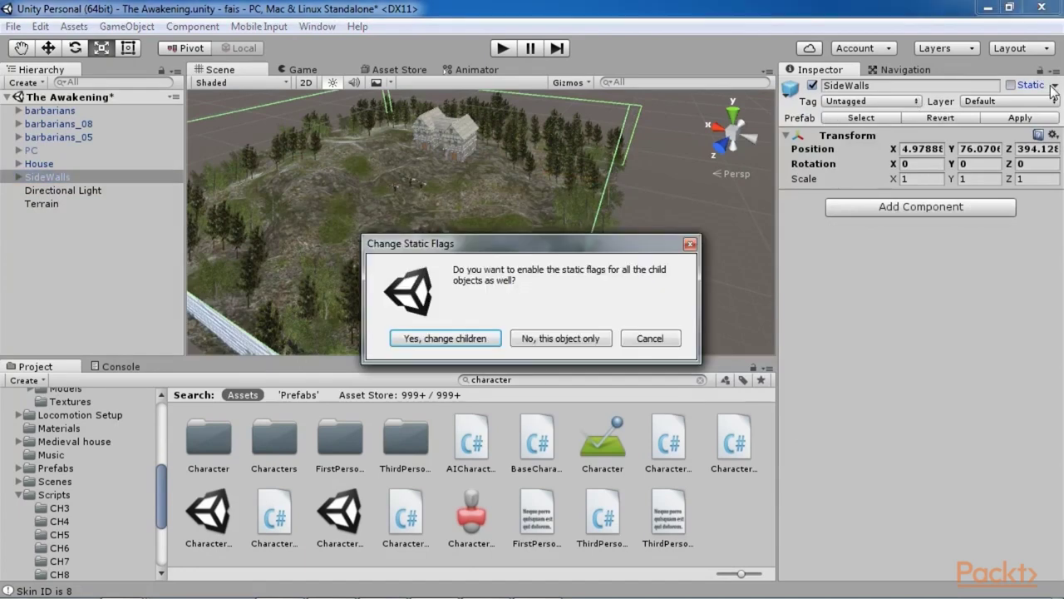
pyautogui.click(476, 338)
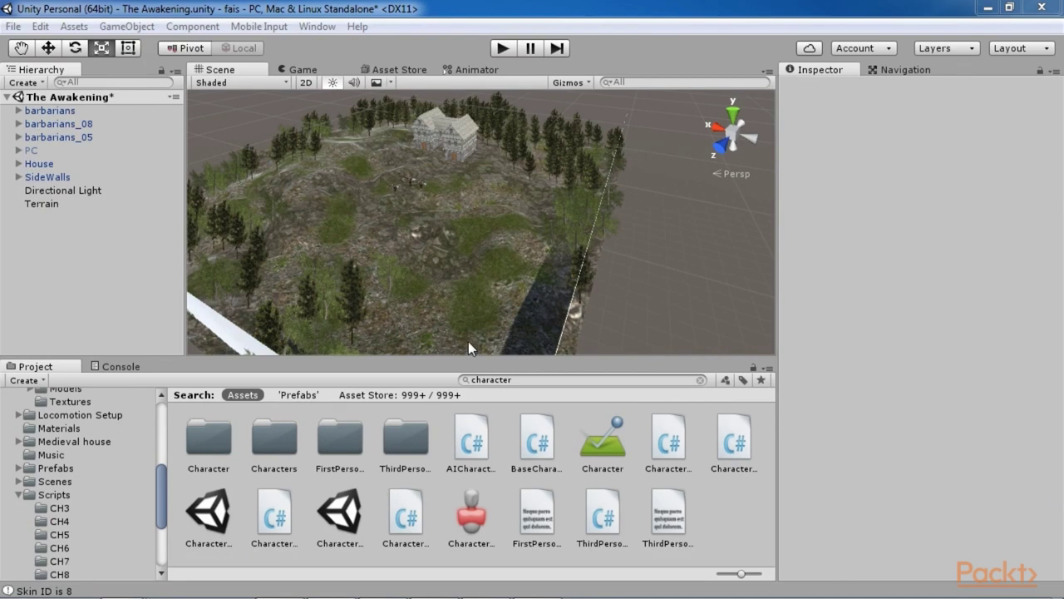
# Review the static settings of Terrain, SideWalls and House.
pyautogui.click(32, 205)
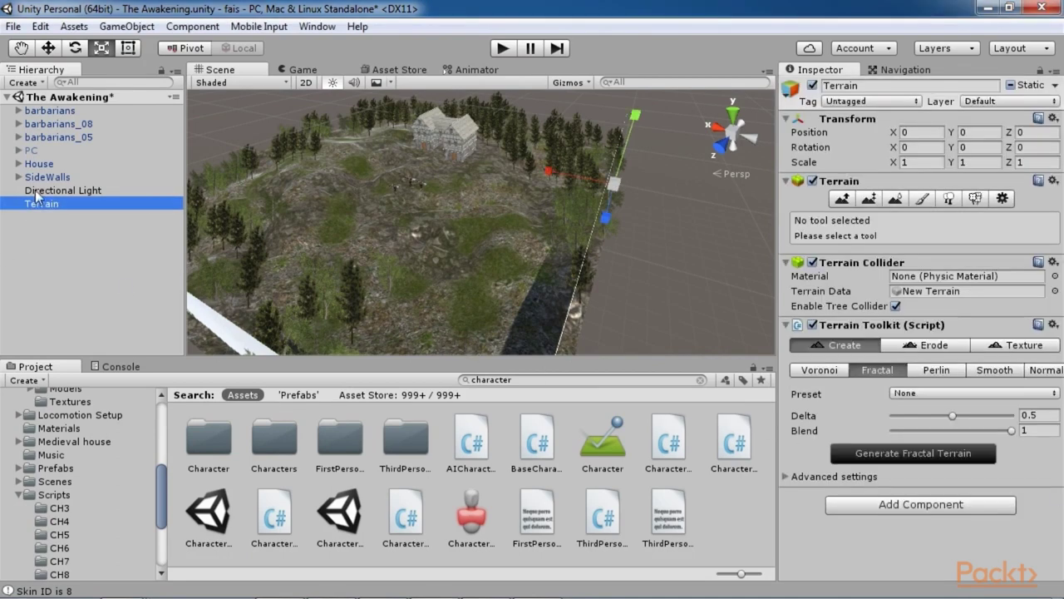
pyautogui.click(40, 178)
pyautogui.click(39, 164)
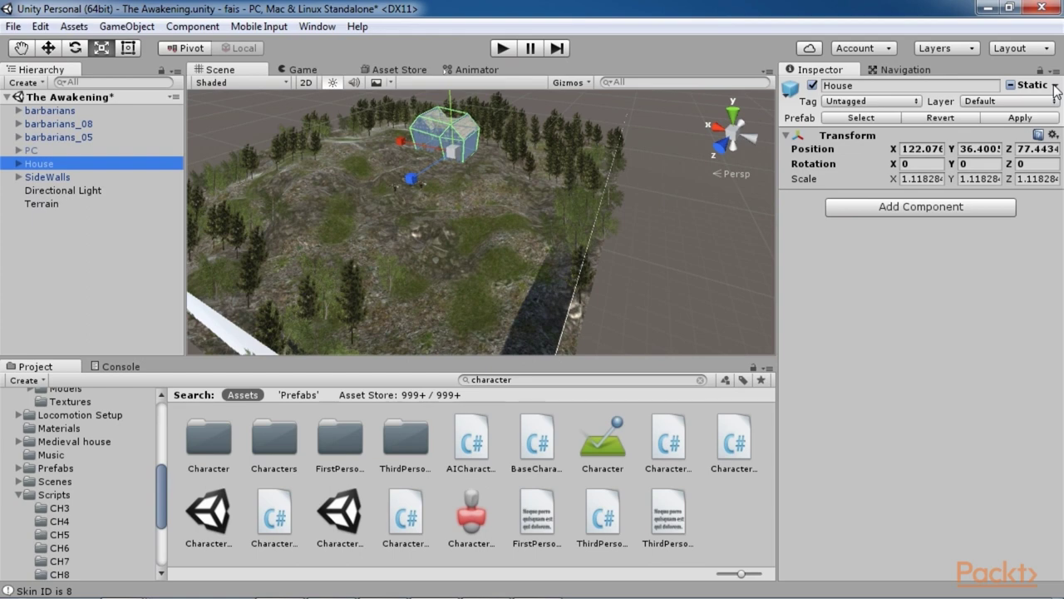
pyautogui.click(98, 242)
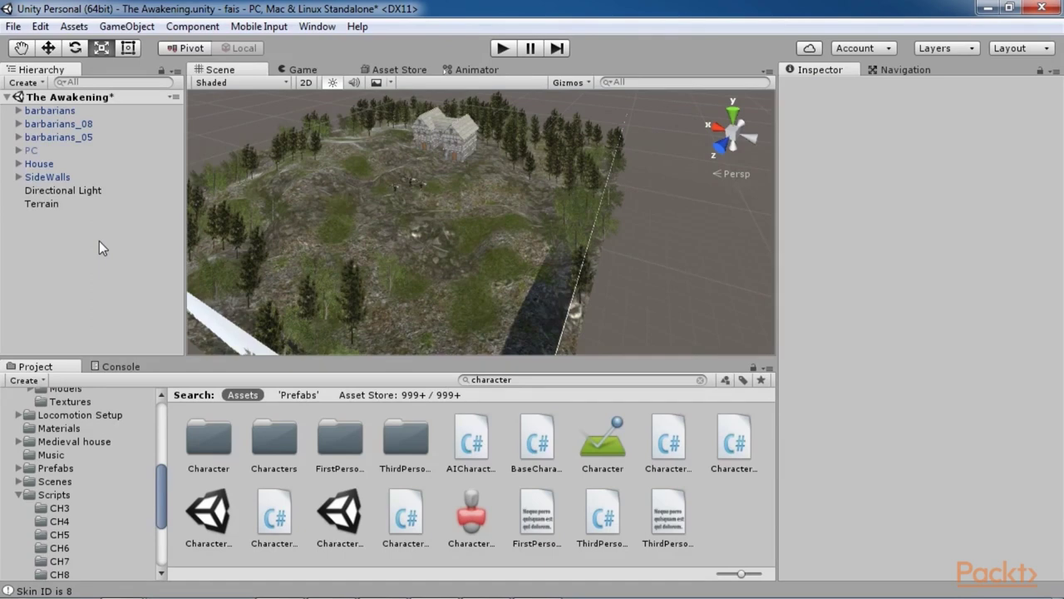
# Create an empty game object and name it Environment.
pyautogui.click(23, 82)
pyautogui.click(50, 100)
pyautogui.click(885, 84)
pyautogui.write('Environment')
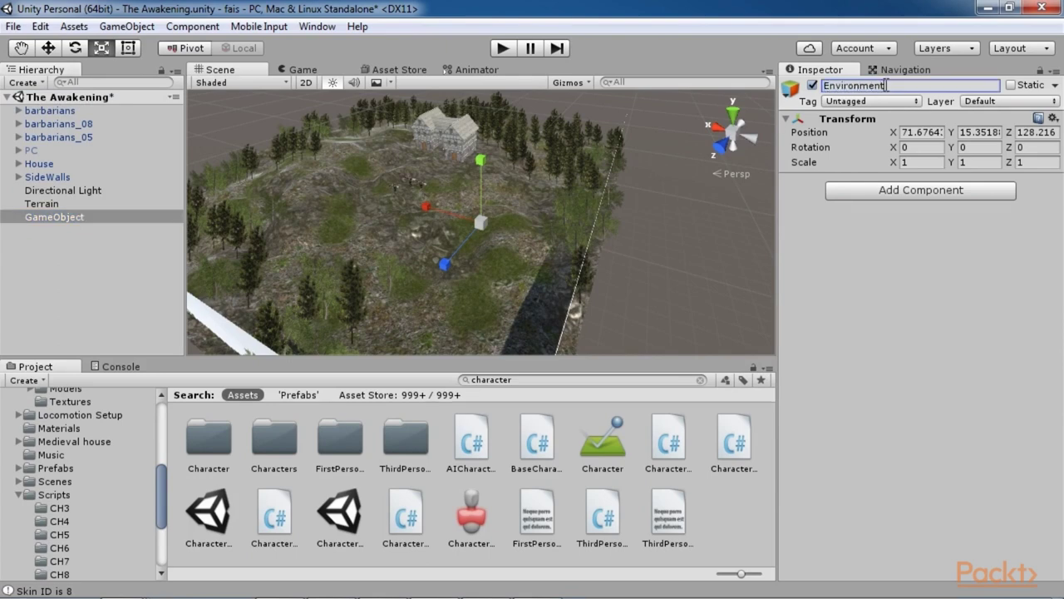
pyautogui.press('Return')
# Parent Terrain, SideWalls and House under the Environment object.
pyautogui.moveTo(58, 205); pyautogui.dragTo(75, 219)
pyautogui.moveTo(39, 177); pyautogui.dragTo(71, 198)
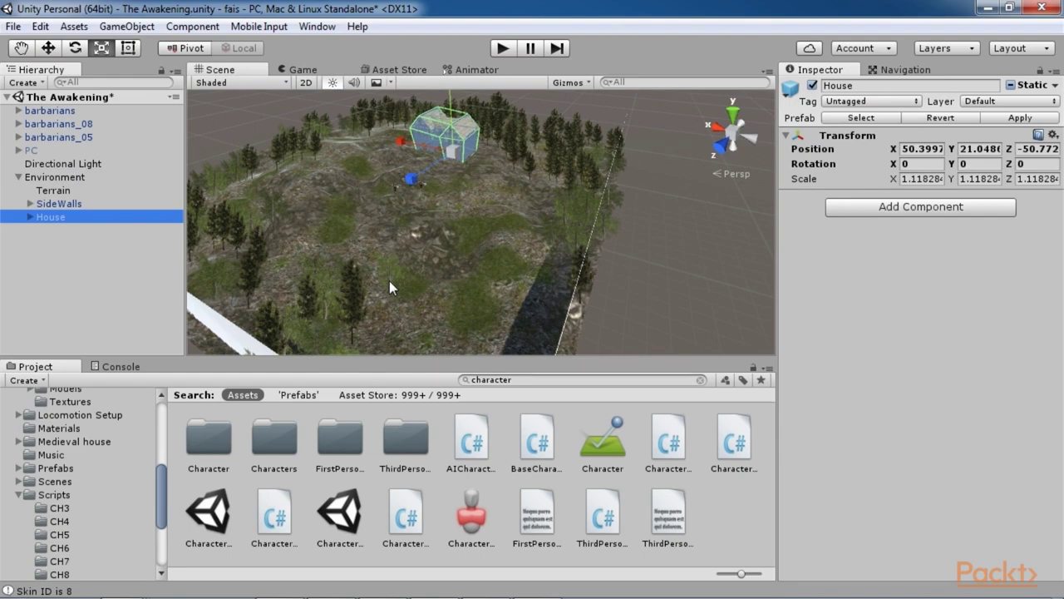
pyautogui.scroll(5, 423, 261)
pyautogui.moveTo(423, 261); pyautogui.dragTo(444, 265, button='middle')
pyautogui.scroll(-2, 444, 266)
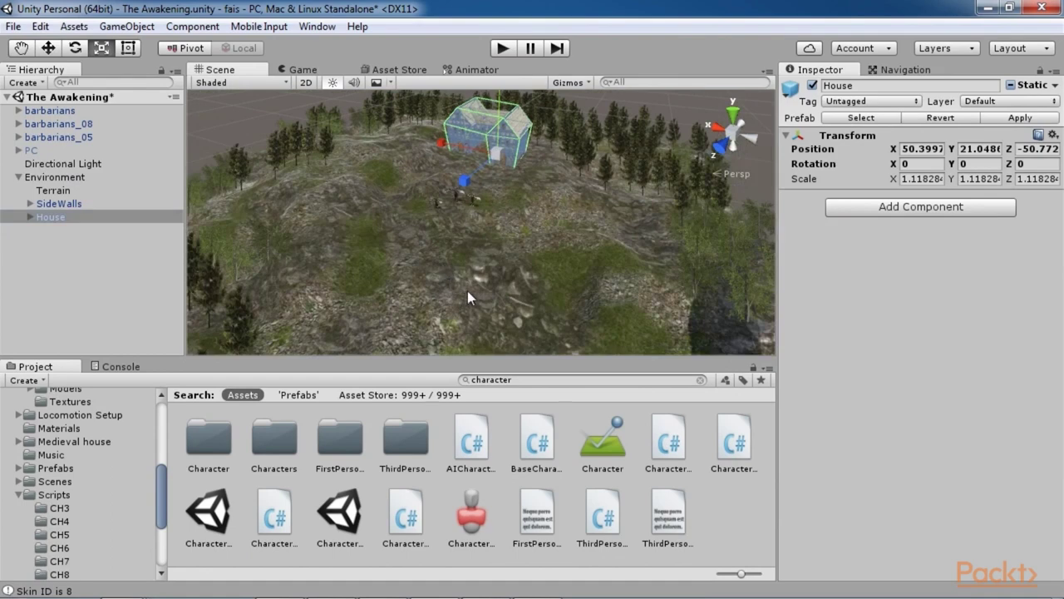
pyautogui.click(19, 177)
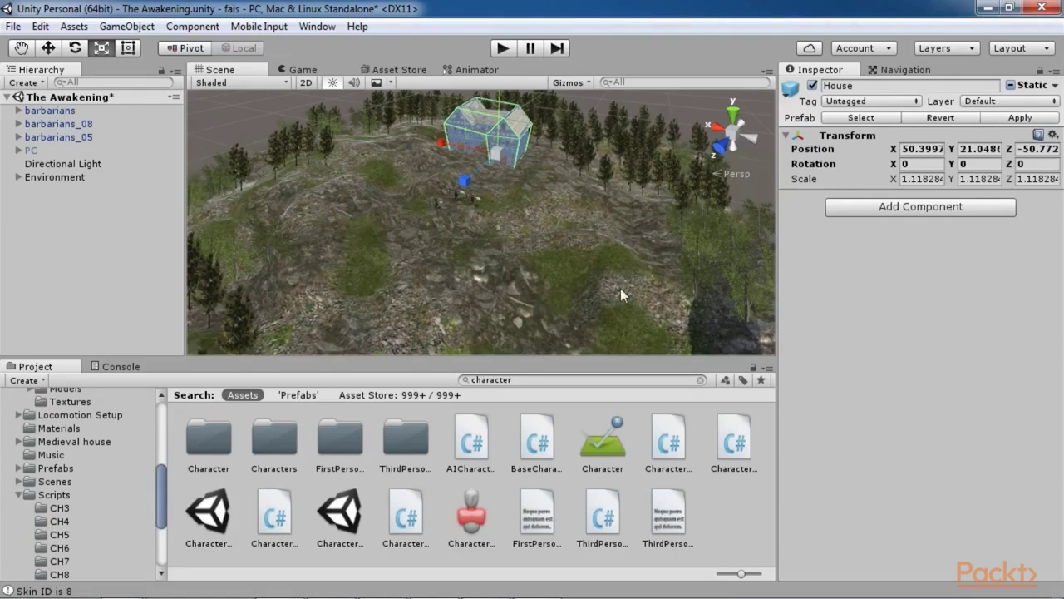
# Enable the static flag on the Environment object and its child objects.
pyautogui.click(57, 176)
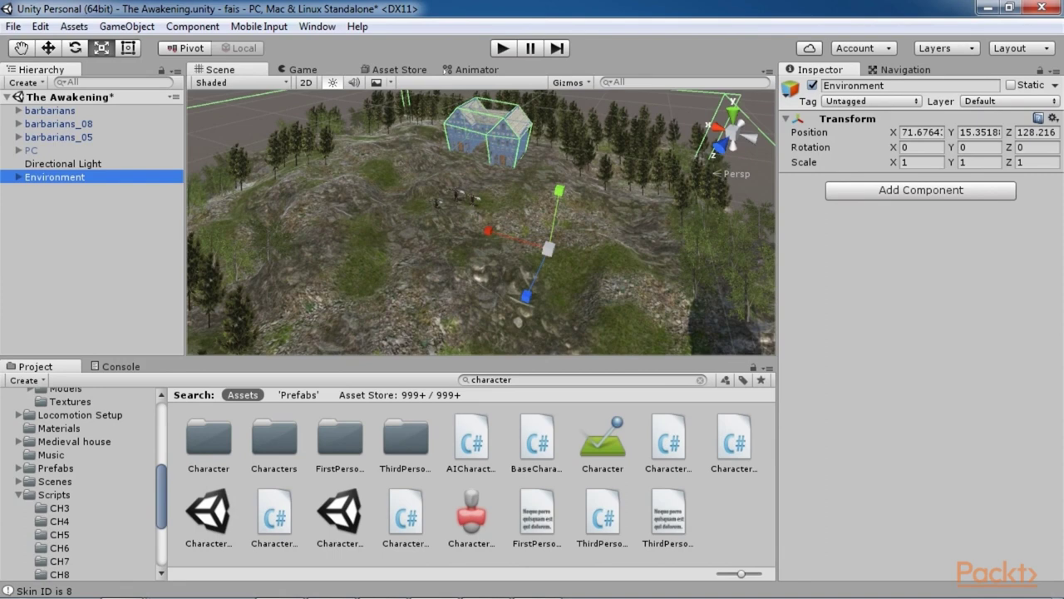
pyautogui.click(1054, 85)
pyautogui.click(943, 192)
pyautogui.click(444, 404)
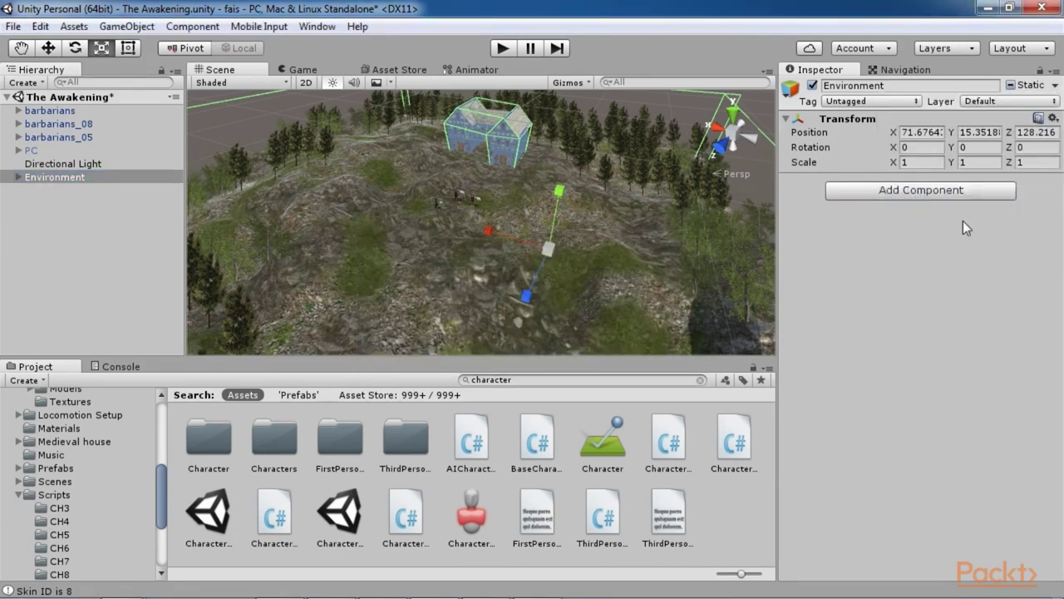
# Filter the Navigation settings to terrains and enable Generate OffMeshLinks for the Terrain, keeping its navigation area Walkable.
pyautogui.click(19, 177)
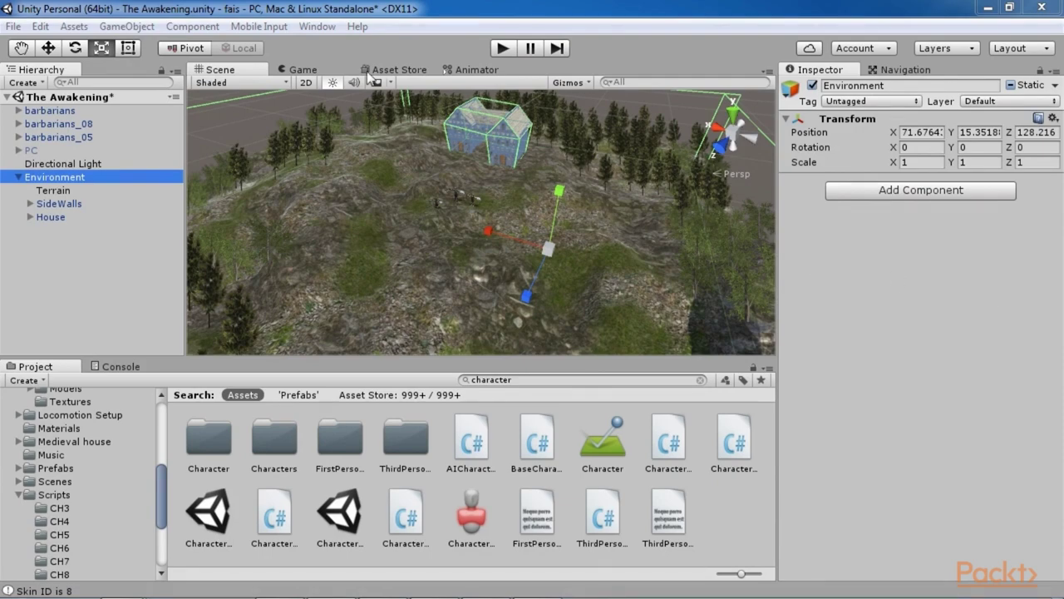
pyautogui.click(314, 25)
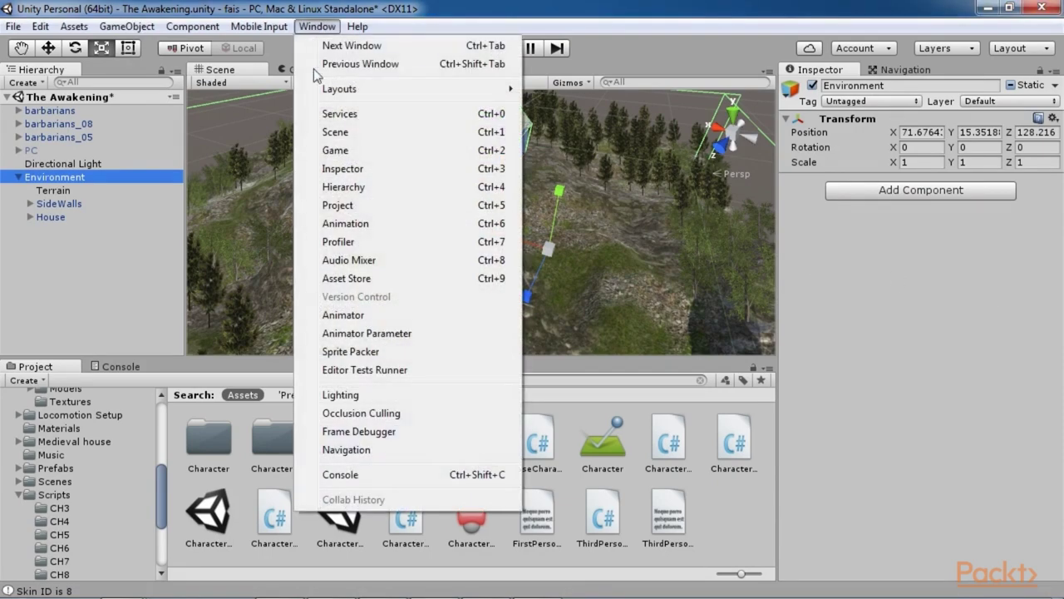
pyautogui.click(379, 449)
pyautogui.click(949, 135)
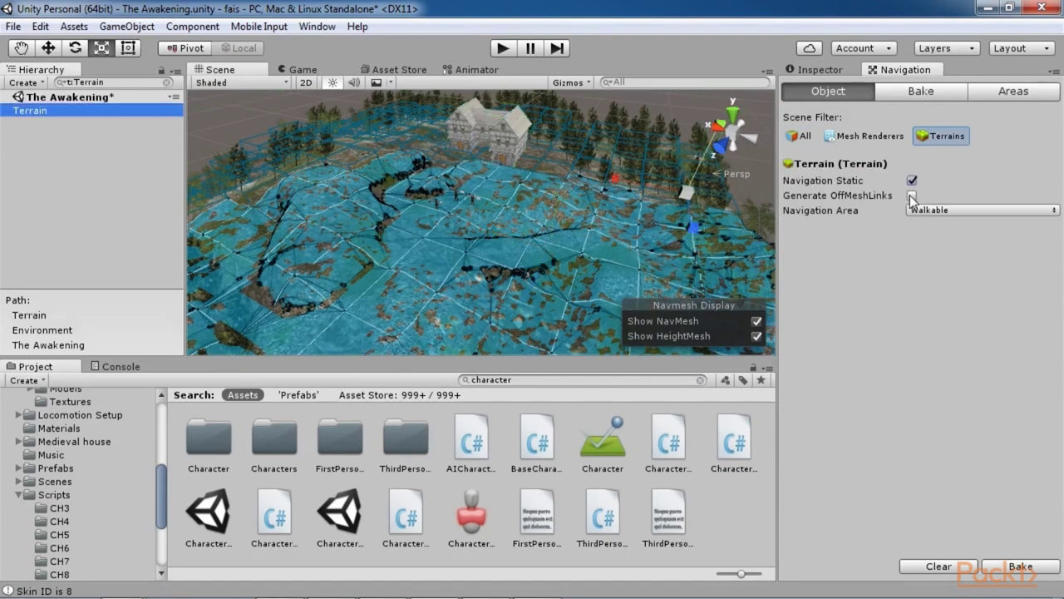
pyautogui.click(912, 197)
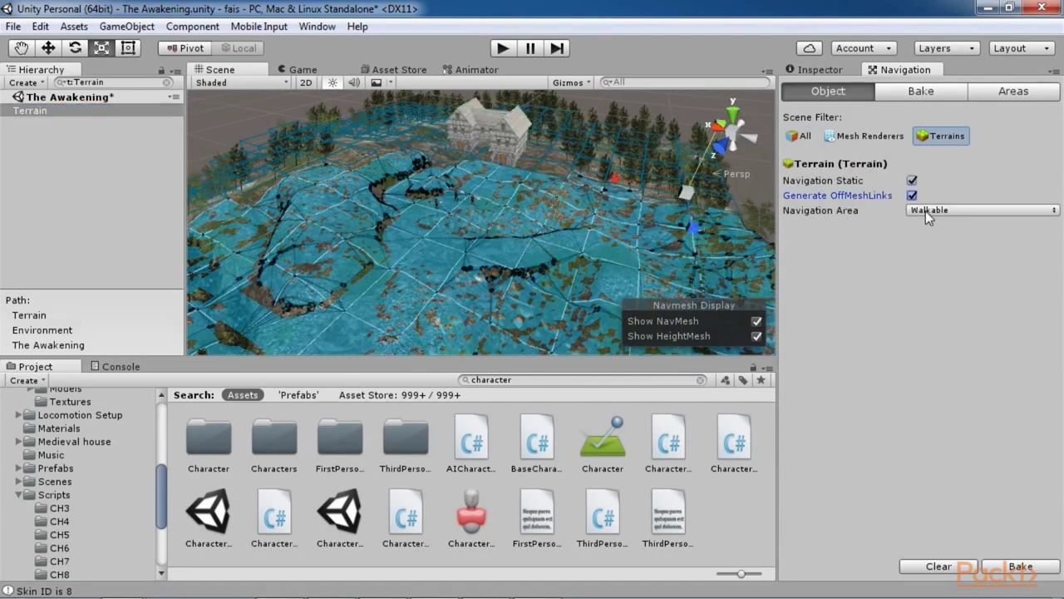
pyautogui.click(923, 211)
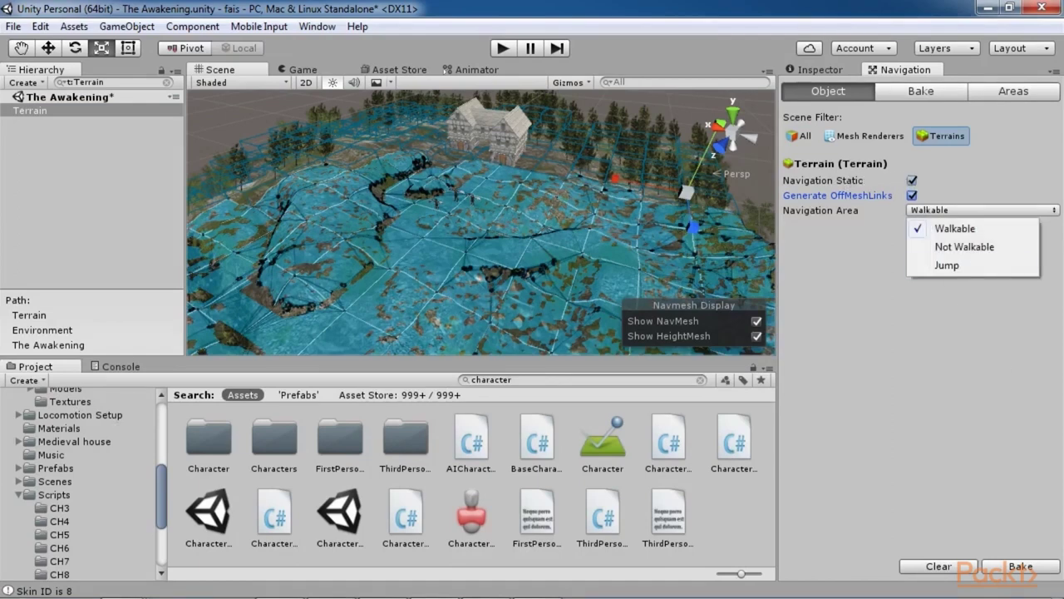
pyautogui.press('Escape')
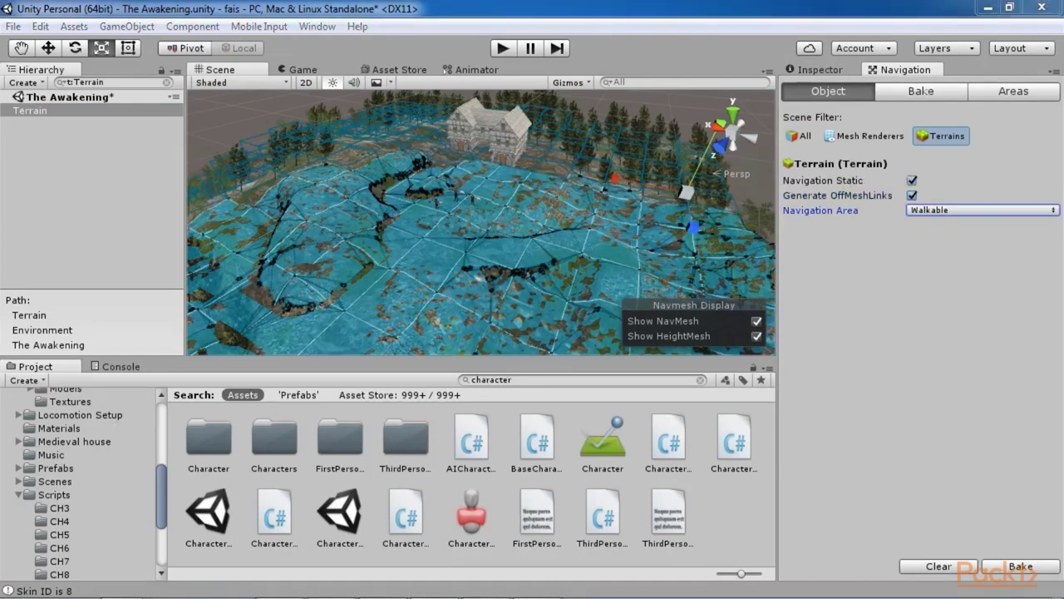
# Set the baked agent radius to 0.3, agent height to 1 and max slope to 45, and bake the navigation mesh.
pyautogui.click(921, 91)
pyautogui.write('.3')
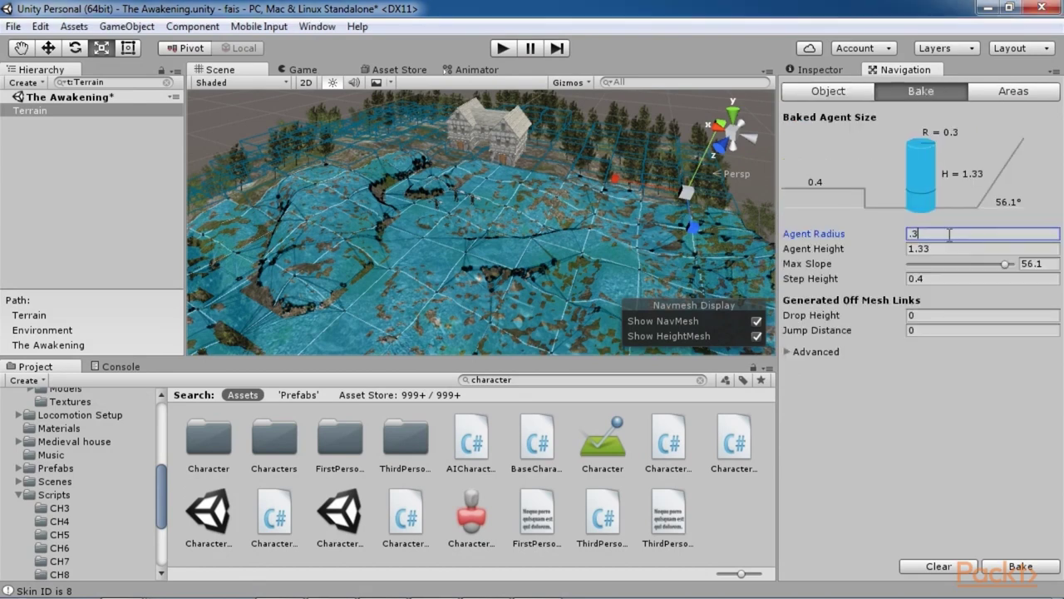
pyautogui.click(958, 251)
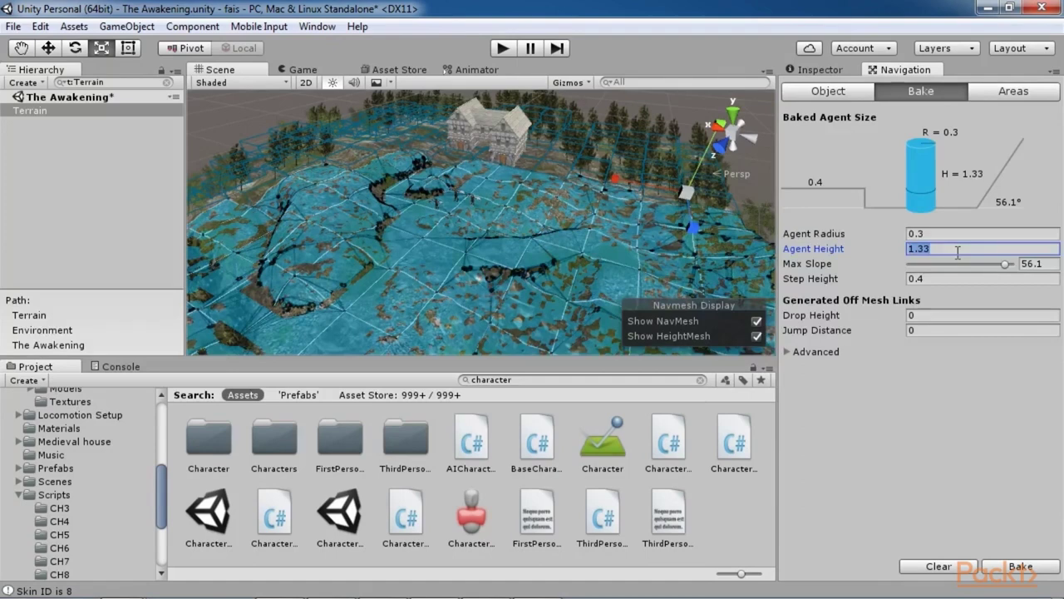
pyautogui.write('1')
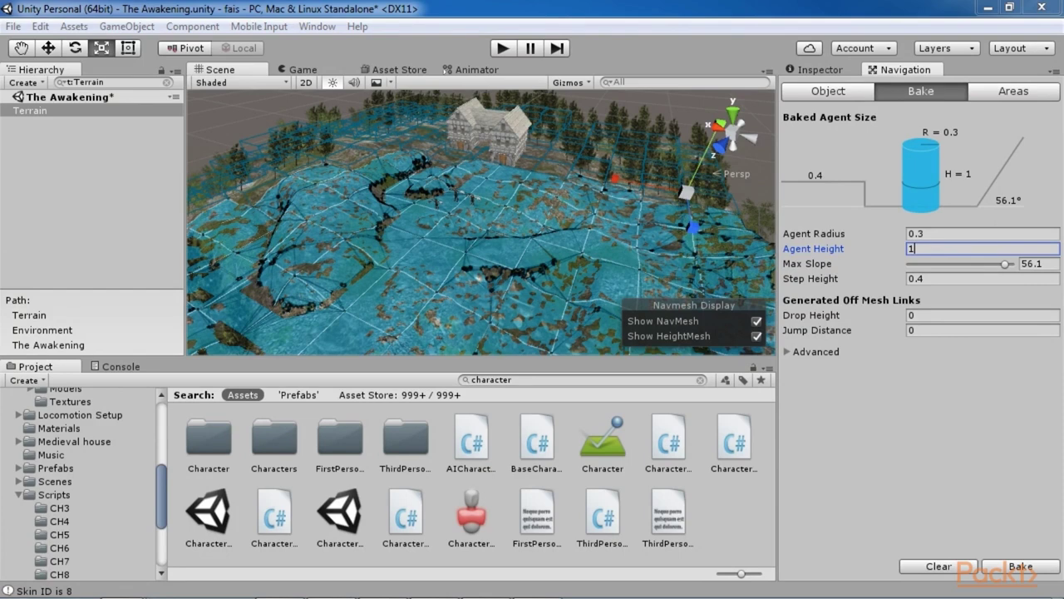
pyautogui.press('Tab')
pyautogui.write('45')
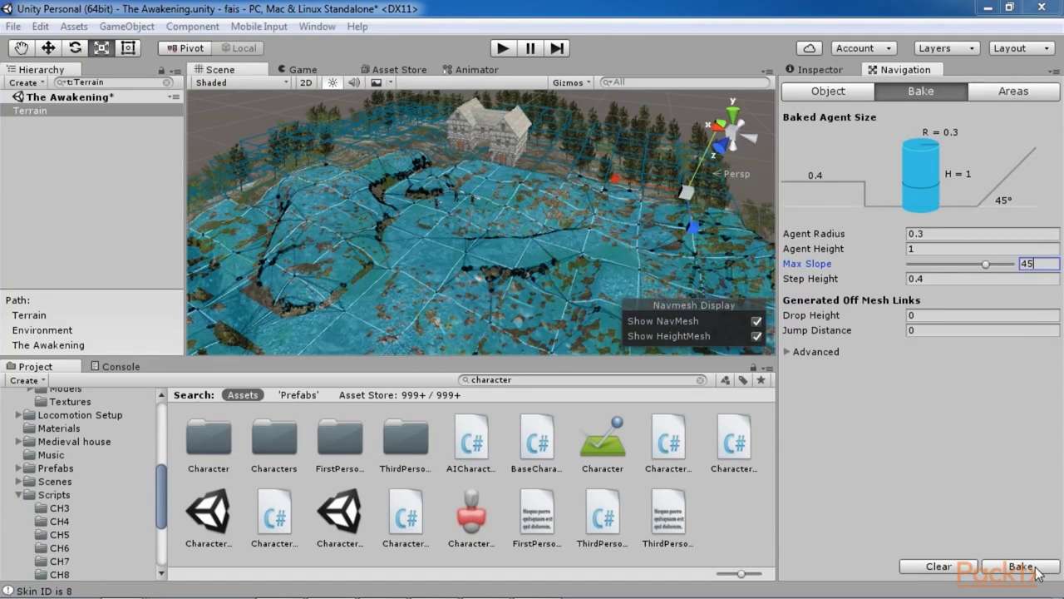
pyautogui.click(1036, 568)
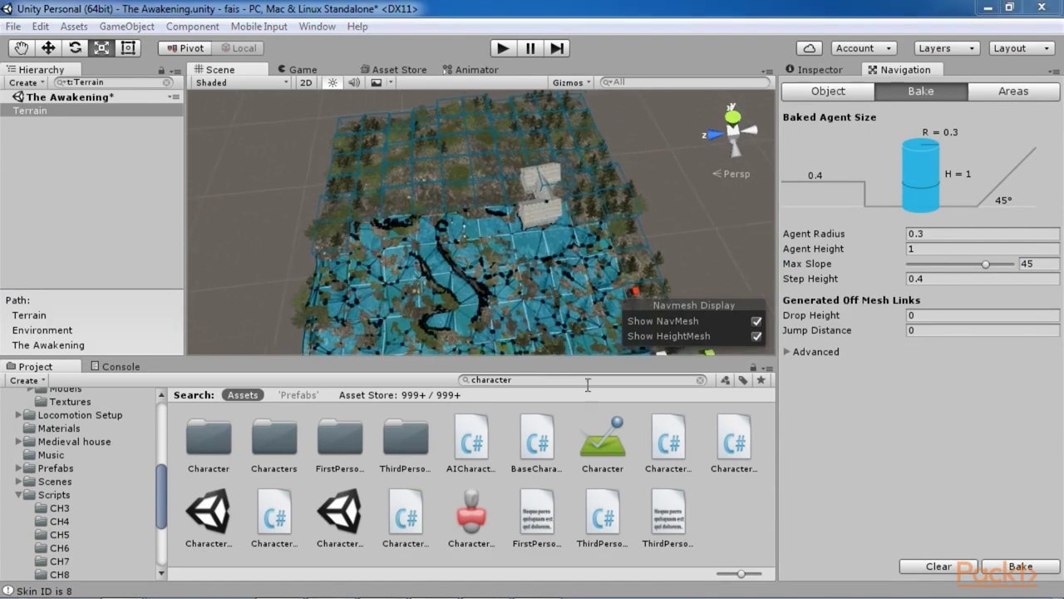
# Search the project assets for "nav" and inspect the NavMesh assets to locate the one belonging to The Awakening scene.
pyautogui.click(588, 385)
pyautogui.write('nav')
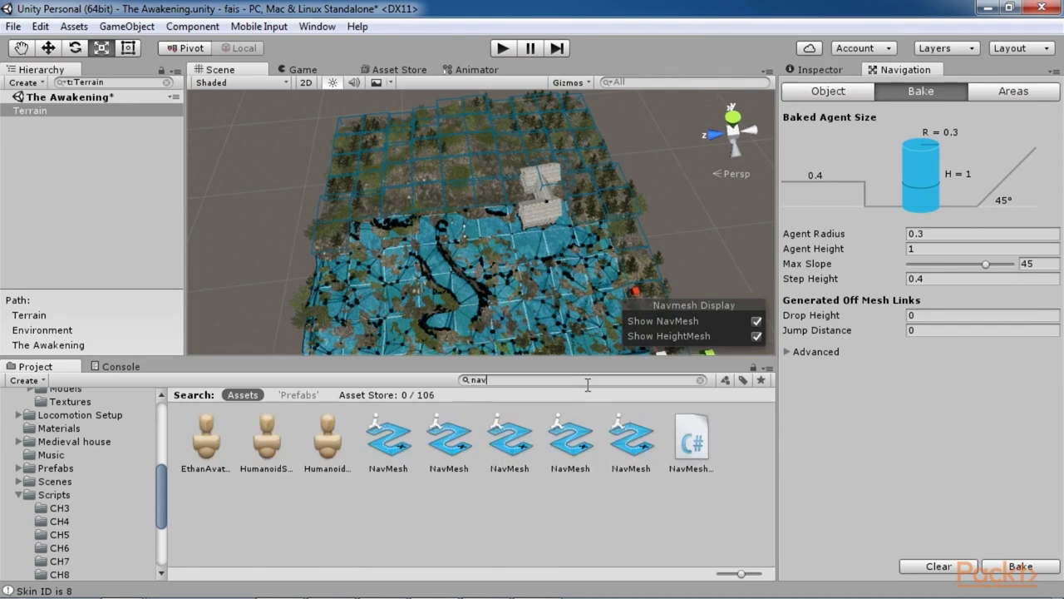
pyautogui.click(398, 446)
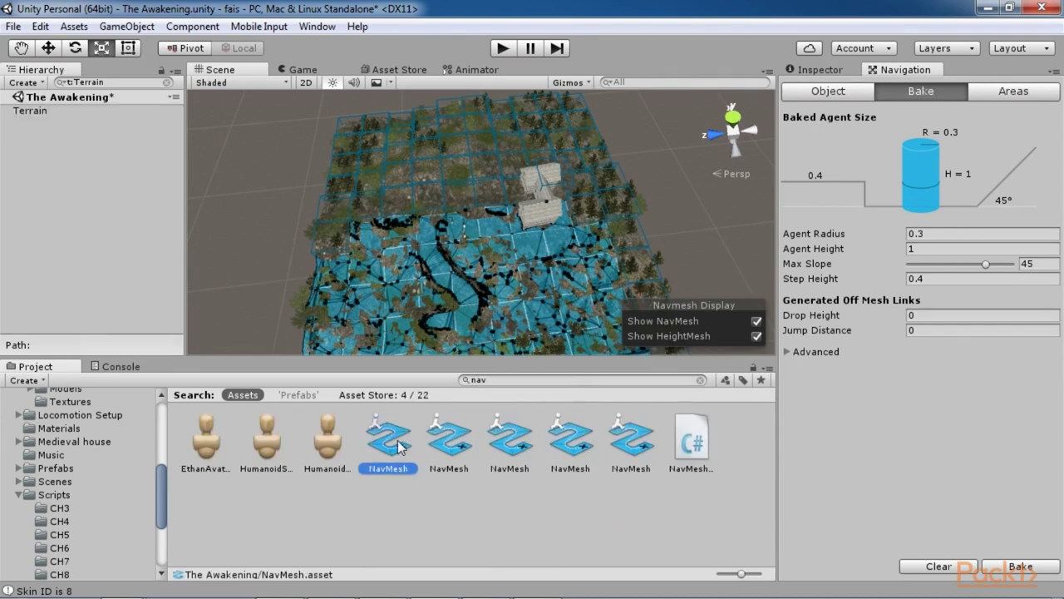
pyautogui.click(441, 449)
pyautogui.click(511, 449)
pyautogui.click(384, 451)
pyautogui.click(522, 381)
pyautogui.press('BackSpace')
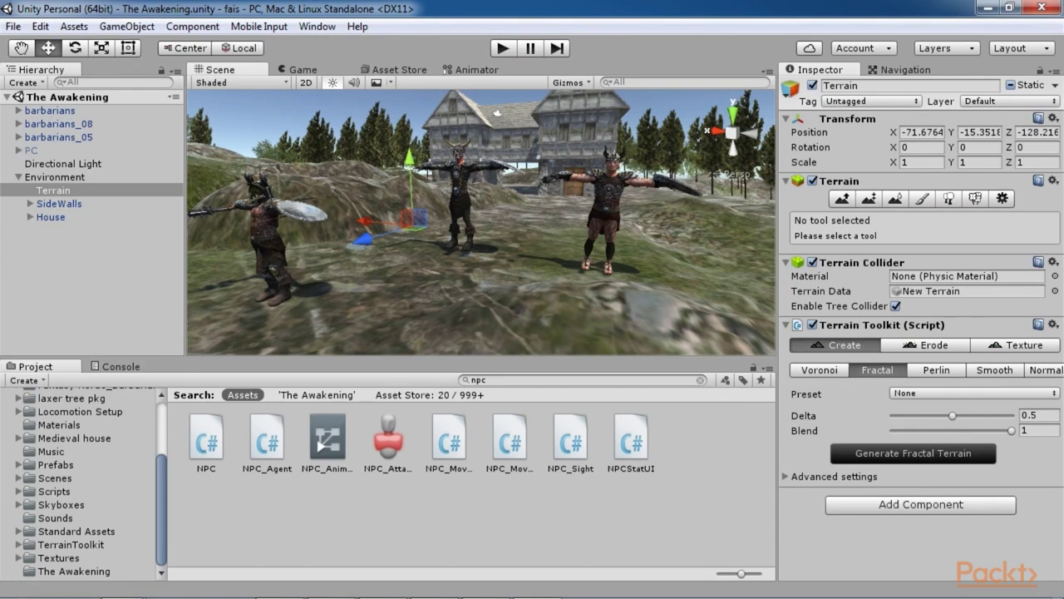
# Open NPC_Animator_Controller in the Animator and maximize the state graph view.
pyautogui.click(39, 380)
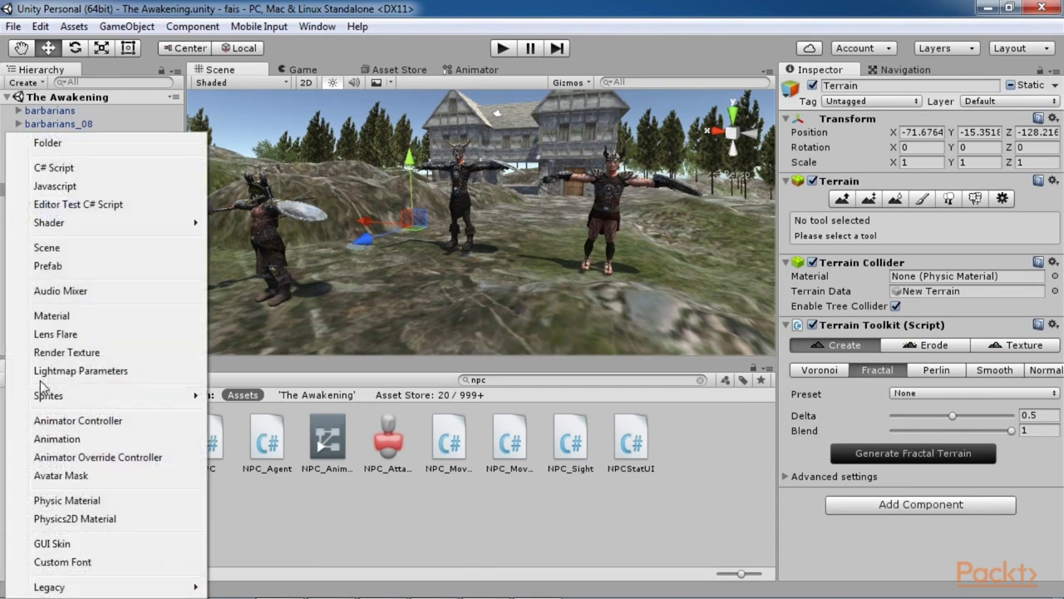
pyautogui.click(297, 512)
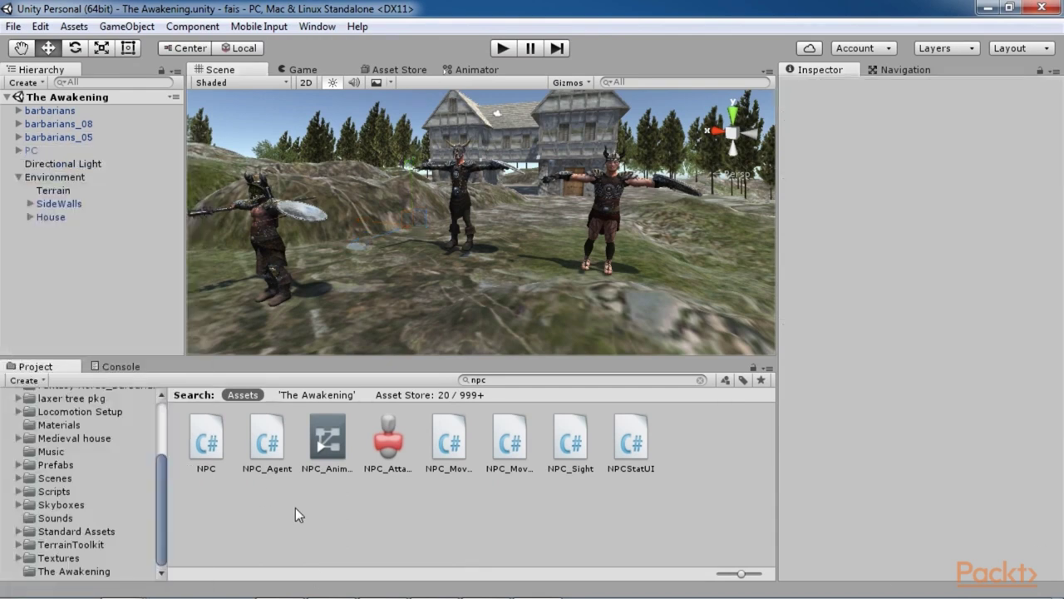
pyautogui.click(320, 452)
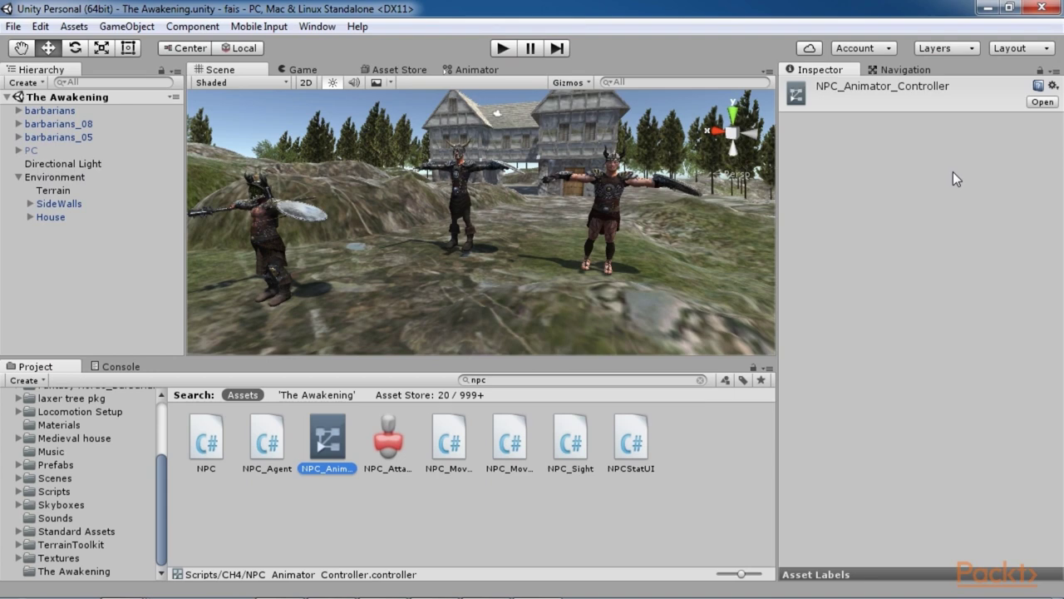
pyautogui.click(477, 69)
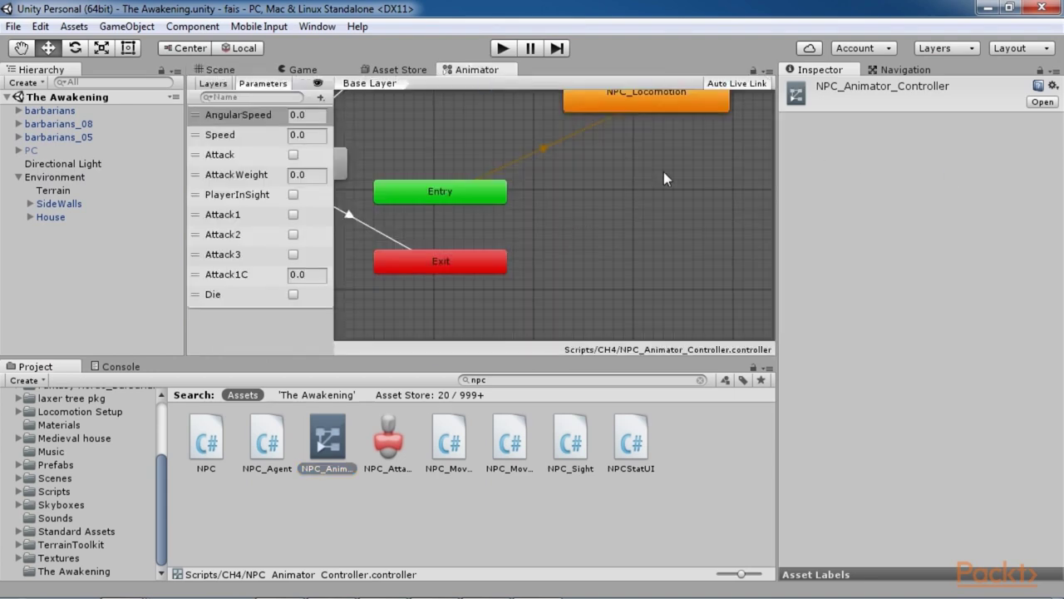
pyautogui.click(769, 72)
pyautogui.click(804, 88)
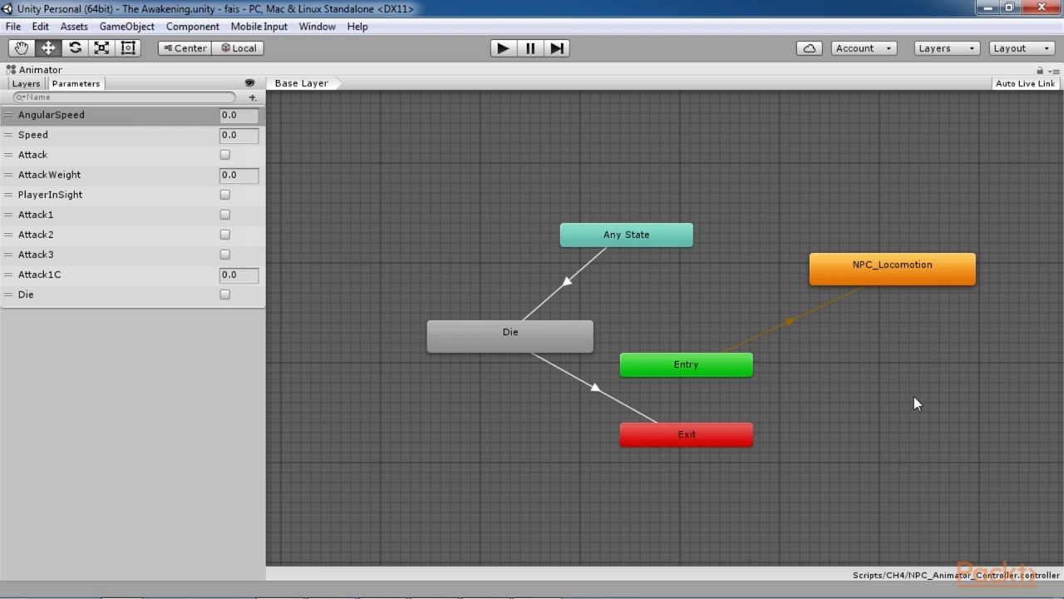
# Open the NPC_Locomotion blend tree from the Base Layer and restore the Animator view to its docked size.
pyautogui.moveTo(909, 349); pyautogui.dragTo(785, 371, button='middle')
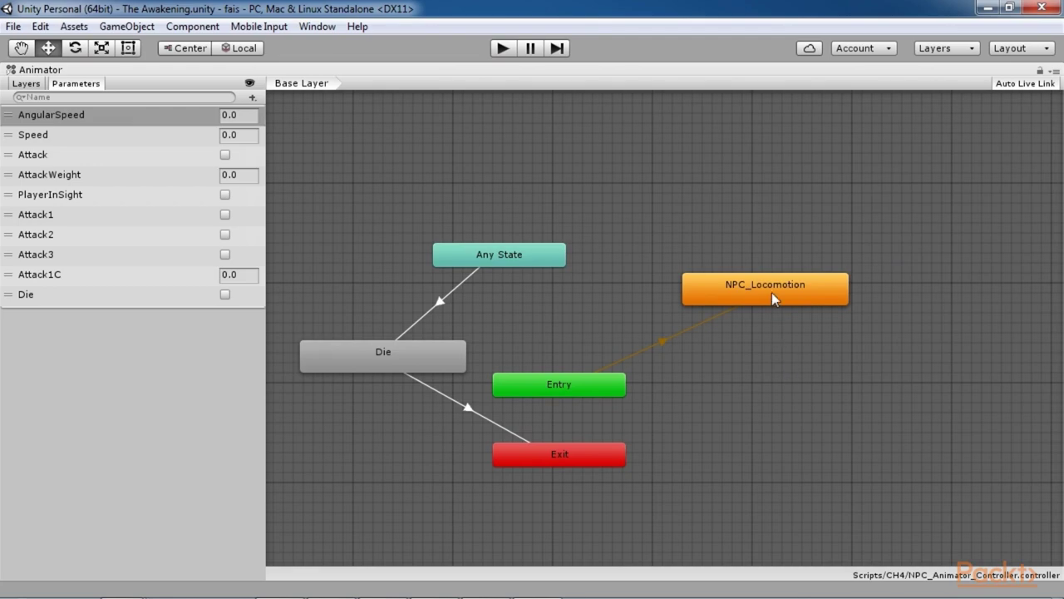
pyautogui.doubleClick(772, 292)
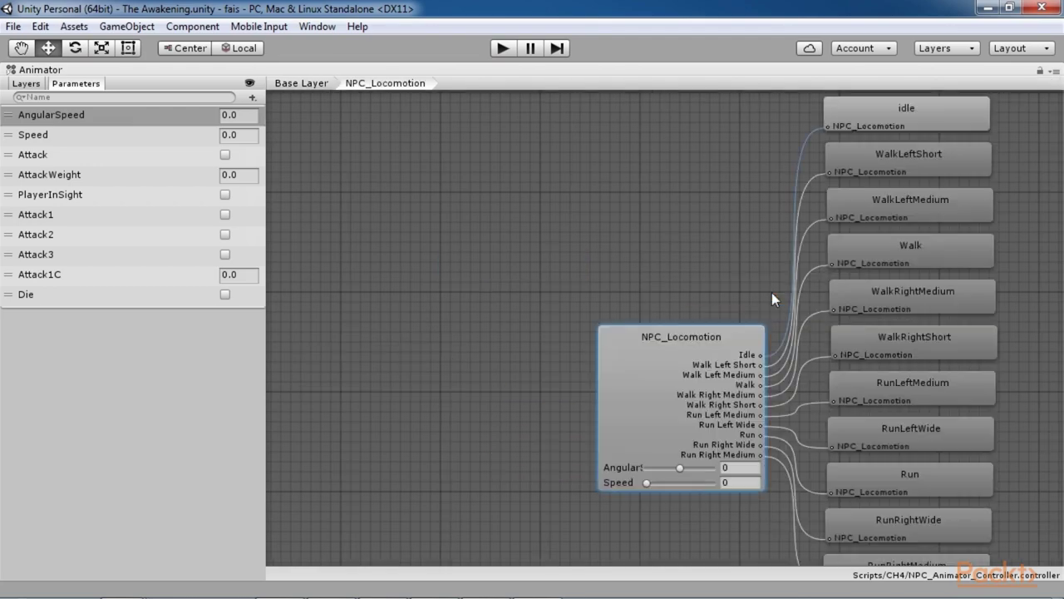
pyautogui.click(1055, 71)
pyautogui.click(948, 108)
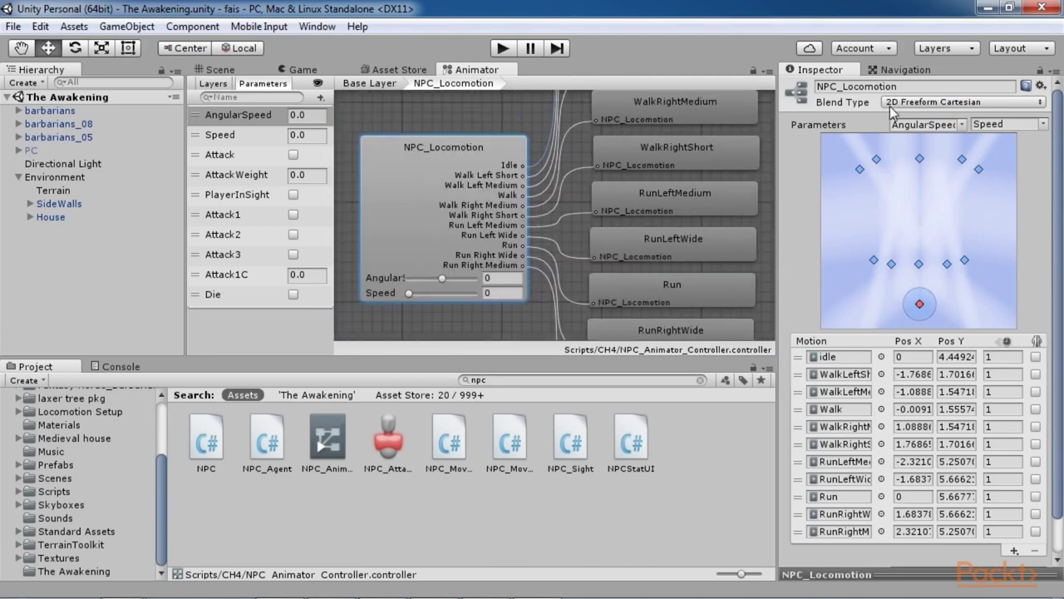
# Set NPC_Locomotion to 2D Freeform Cartesian with AngularSpeed and Speed as parameters, and preview the blend at about 0.47 and 2.59.
pyautogui.click(1006, 103)
pyautogui.click(1010, 103)
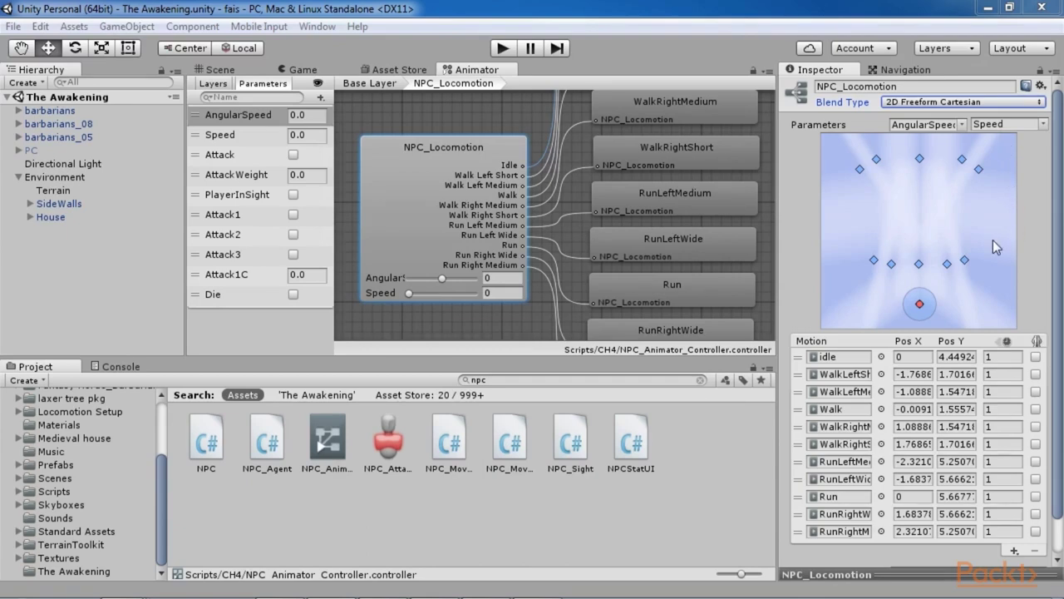
pyautogui.scroll(-2, 952, 327)
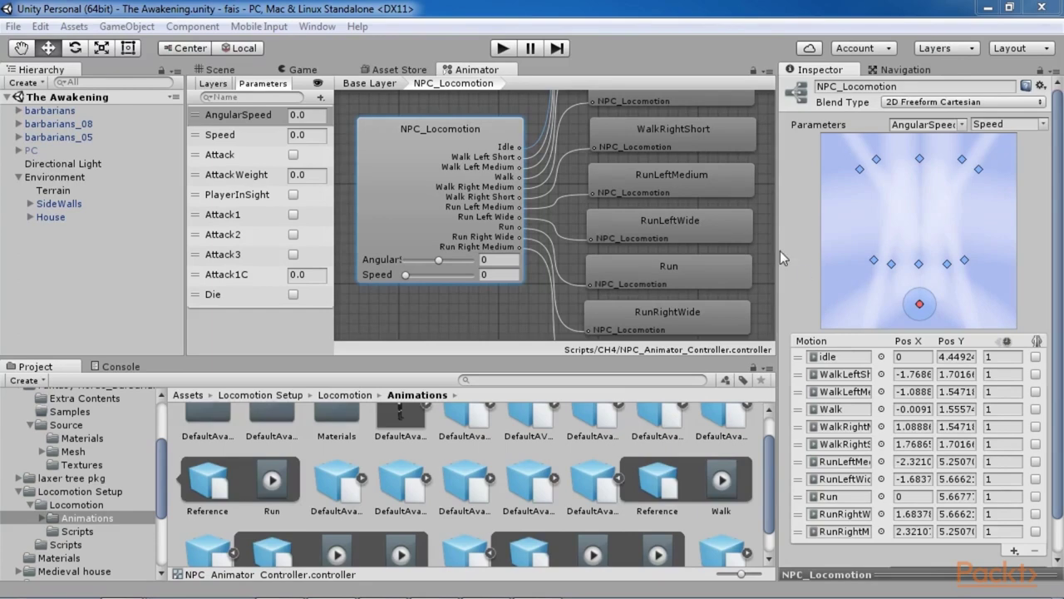
pyautogui.click(956, 124)
pyautogui.click(962, 143)
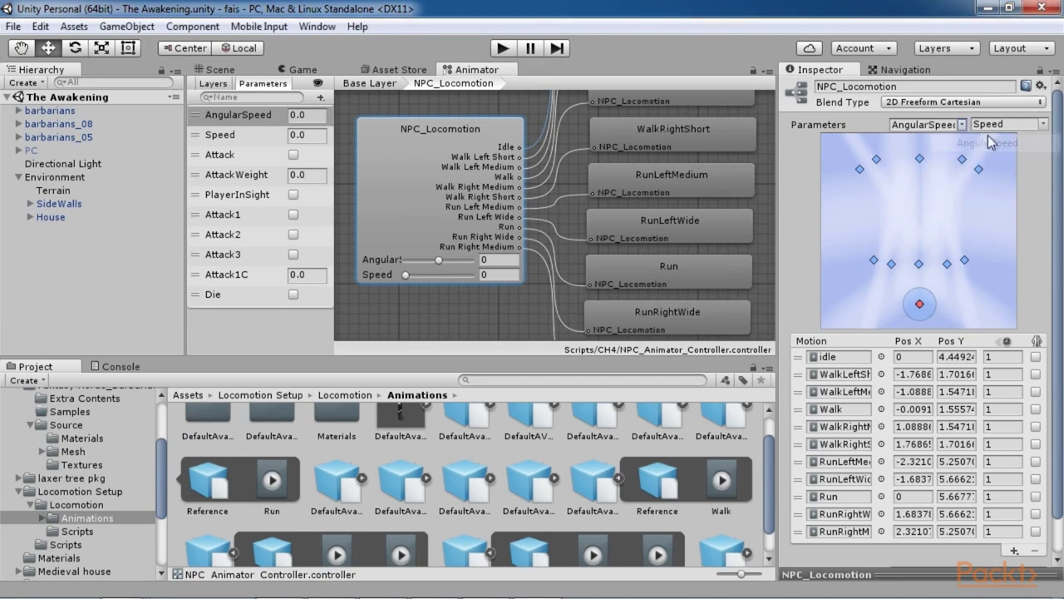
pyautogui.click(1042, 124)
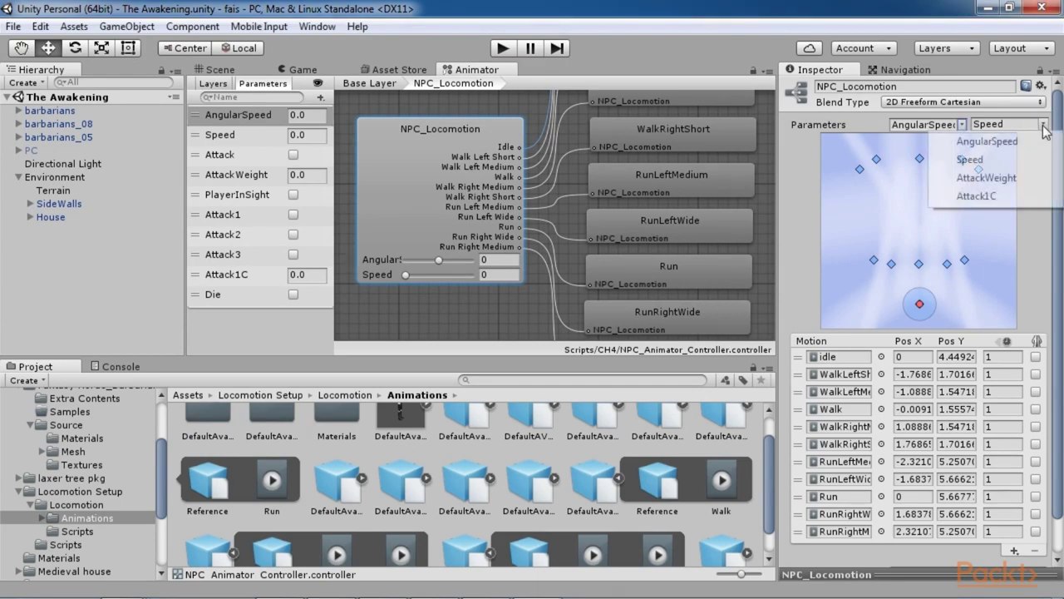
pyautogui.click(989, 159)
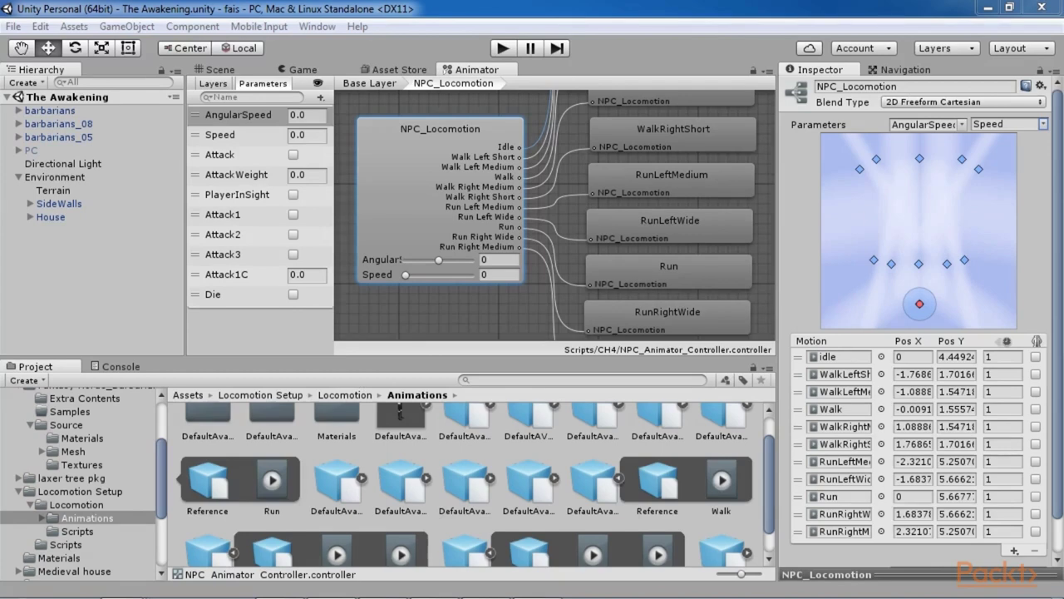
pyautogui.moveTo(920, 304)
pyautogui.mouseDown()
pyautogui.moveTo(953, 266)
pyautogui.moveTo(885, 262)
pyautogui.moveTo(959, 274)
pyautogui.mouseUp()
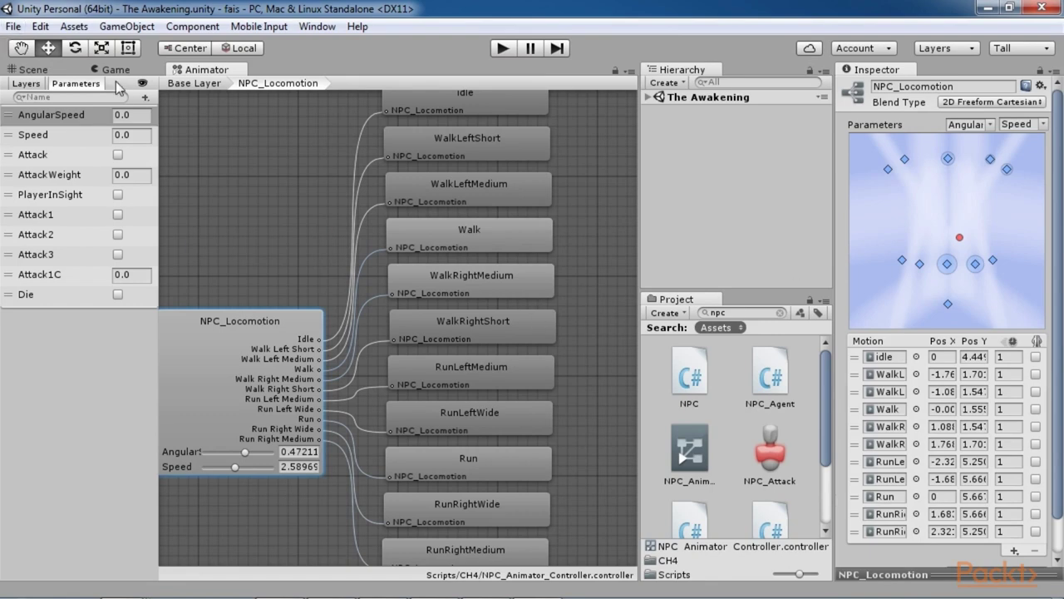
# Show the controller's layers and display the Humanoid body map of the NPC_Attack avatar mask.
pyautogui.click(25, 86)
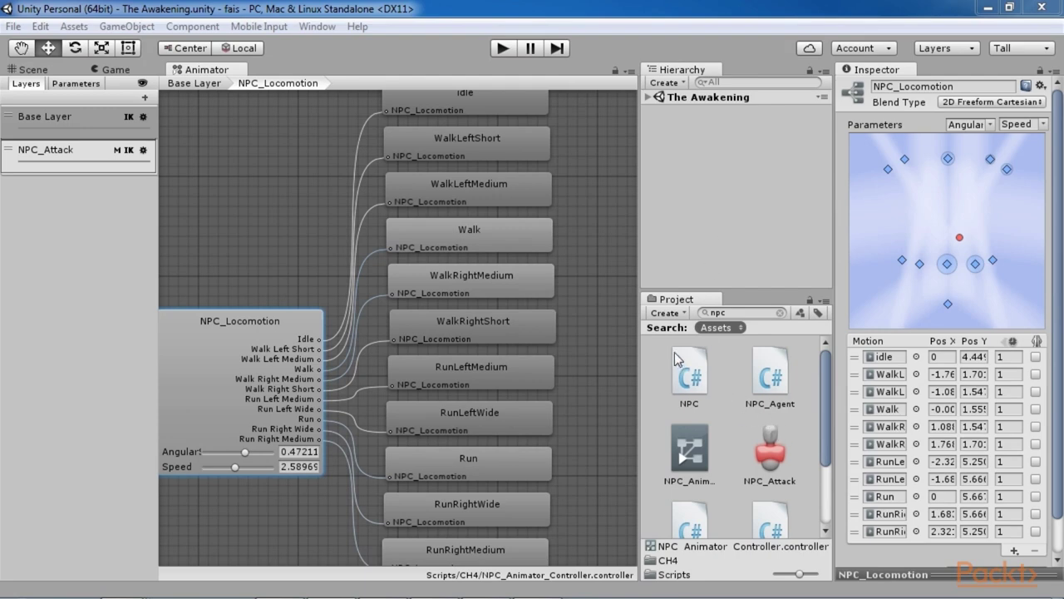
pyautogui.click(665, 313)
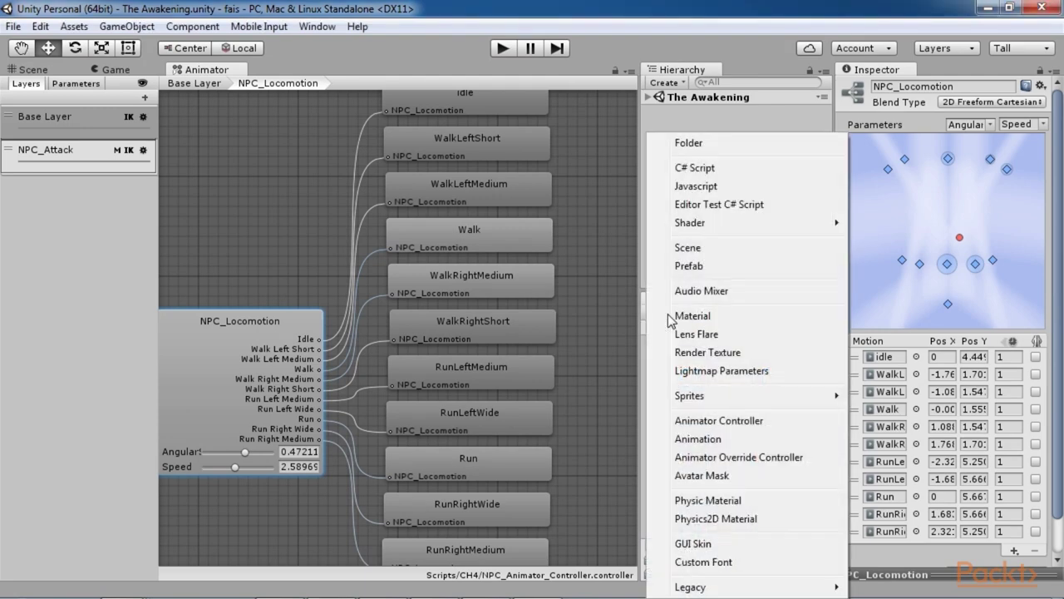
pyautogui.click(637, 441)
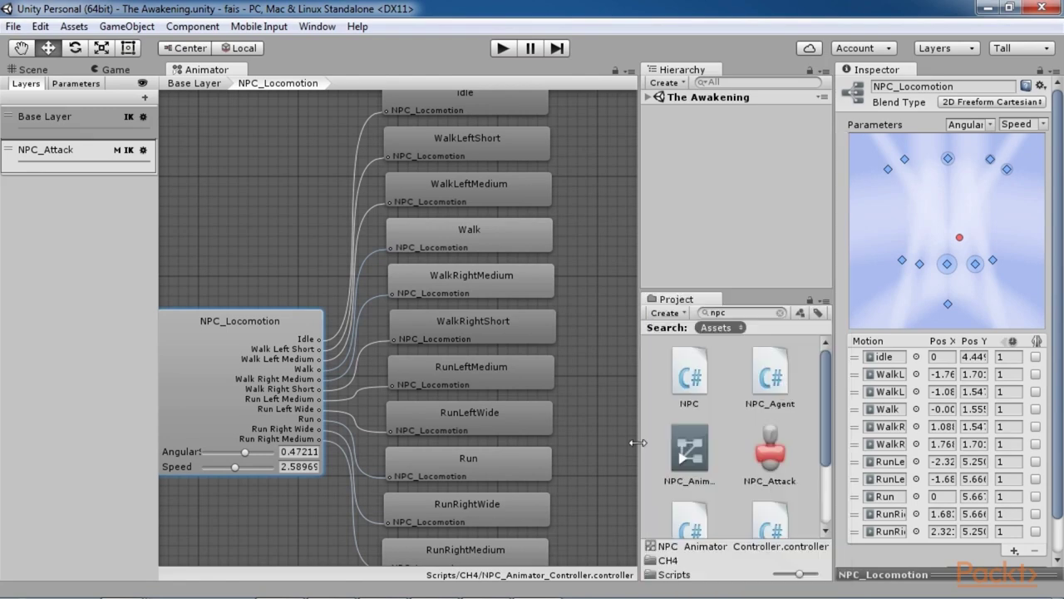
pyautogui.click(773, 453)
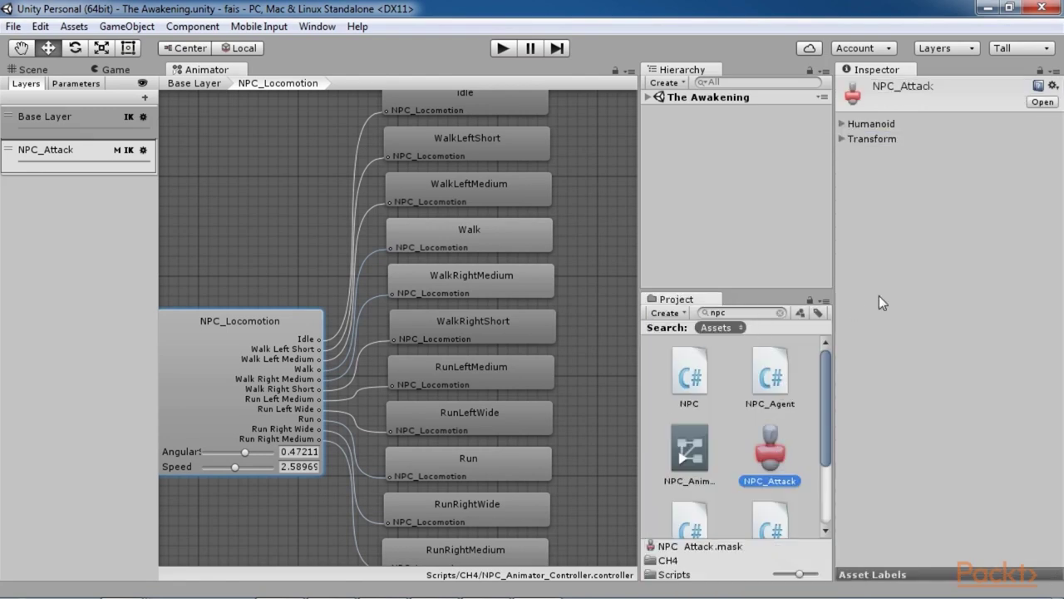
pyautogui.click(842, 124)
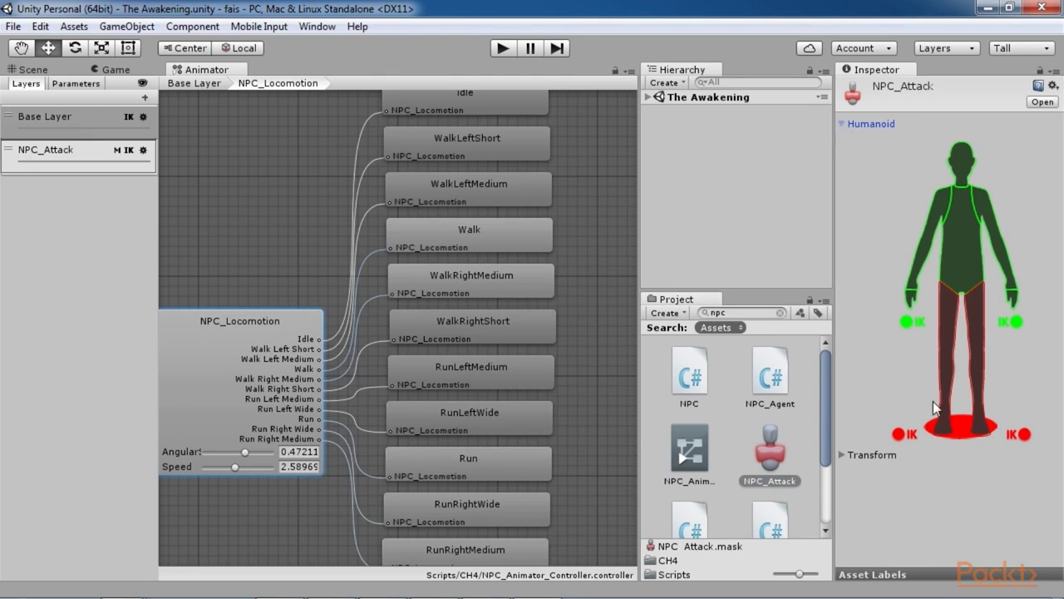
# Exclude the torso and one arm from the NPC_Attack mask, and include both again.
pyautogui.click(956, 237)
pyautogui.click(940, 215)
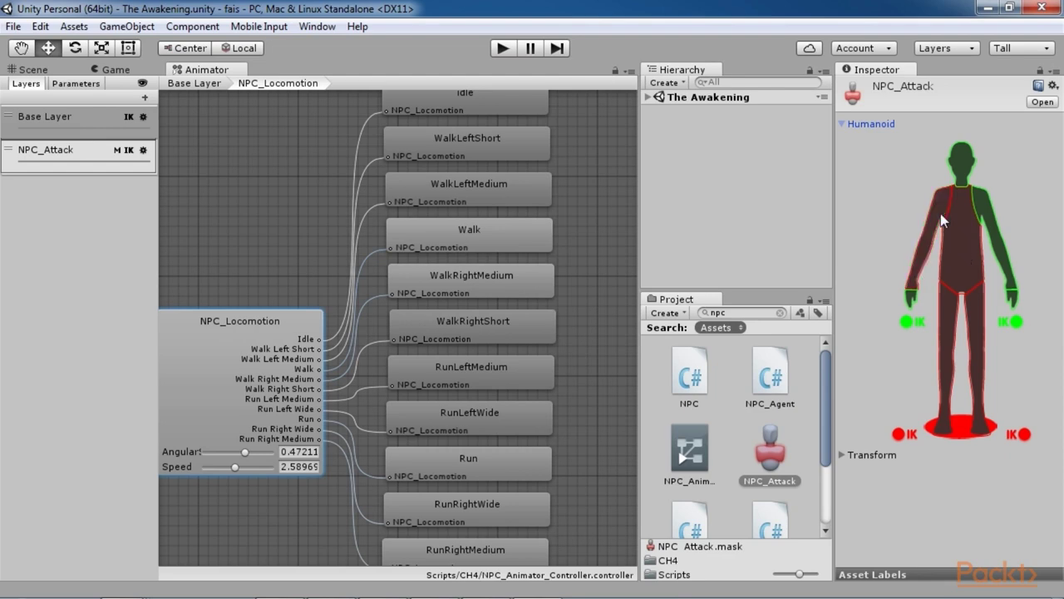
pyautogui.click(941, 213)
pyautogui.click(953, 237)
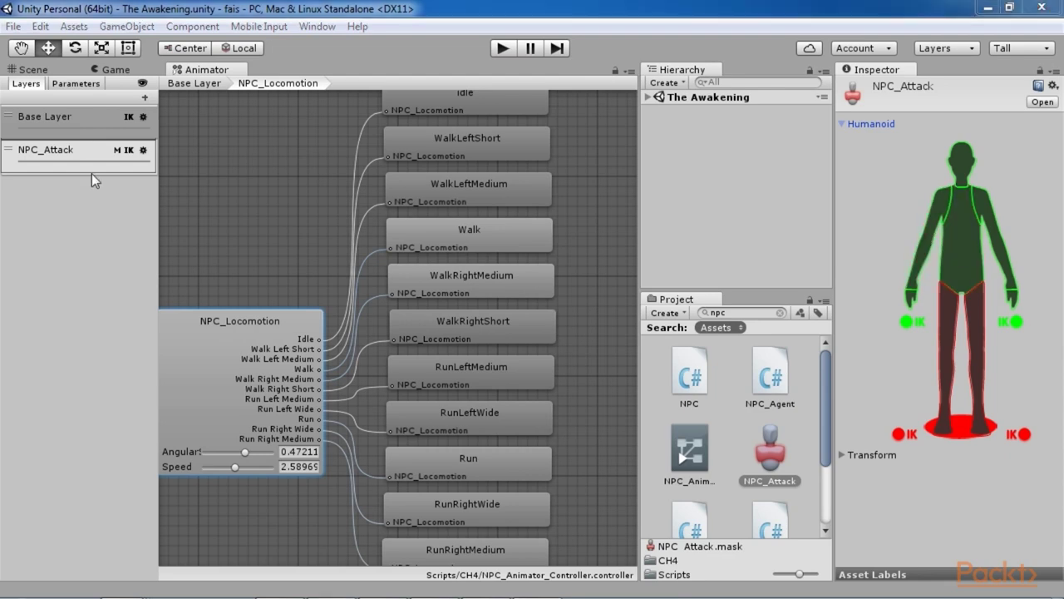
# Examine the NPC_Attack layer's settings for weight, mask, blending and IK Pass.
pyautogui.click(144, 150)
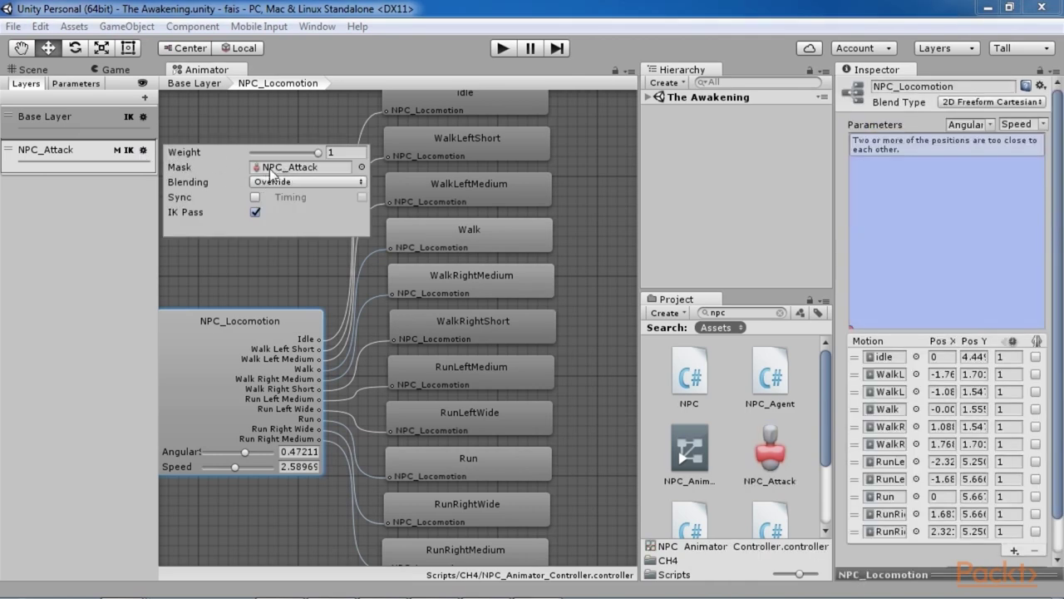
pyautogui.click(235, 178)
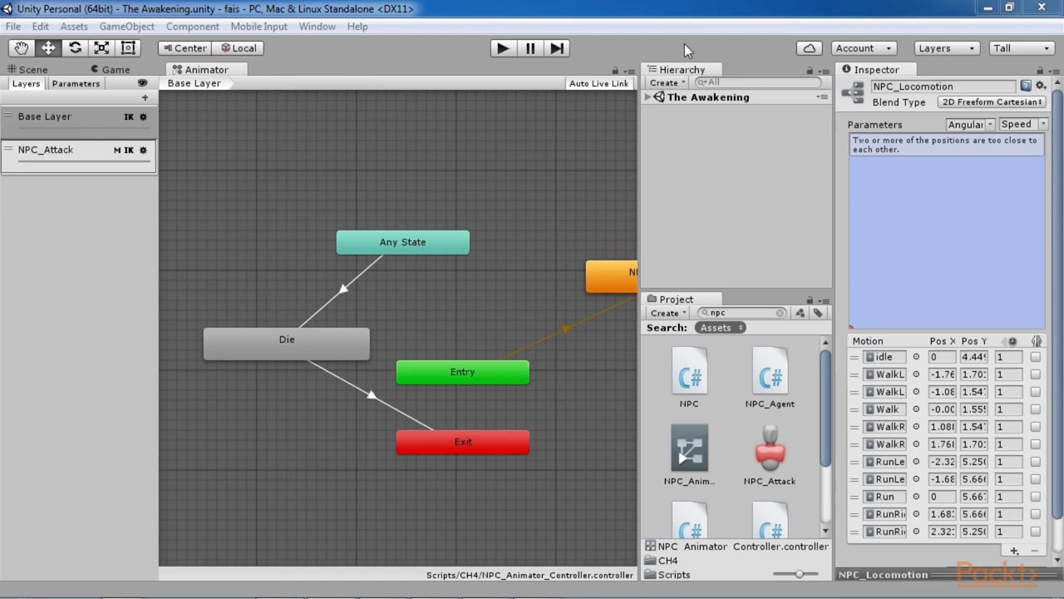
pyautogui.click(144, 151)
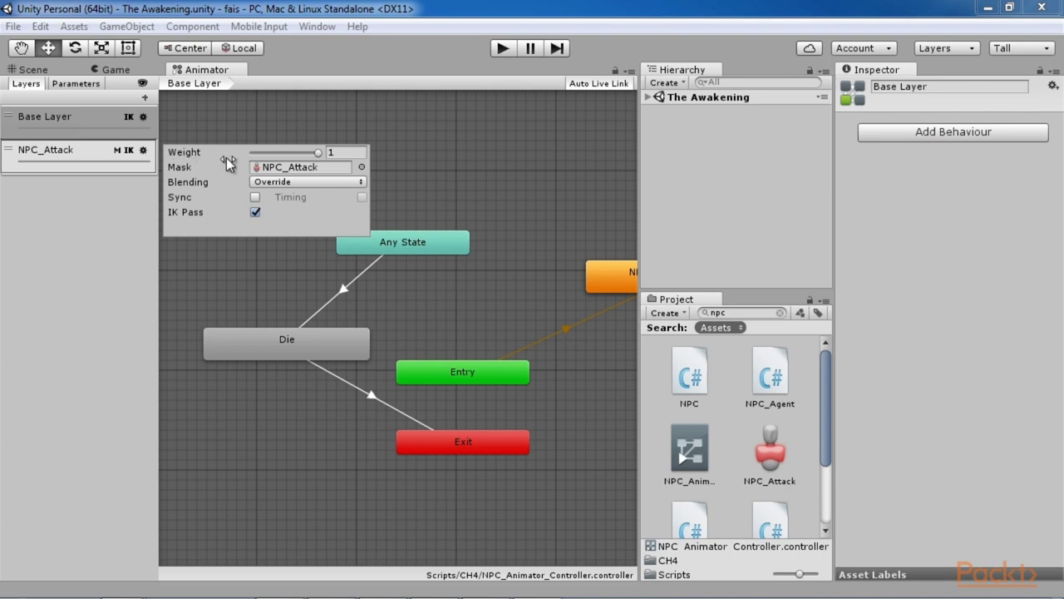
pyautogui.click(503, 236)
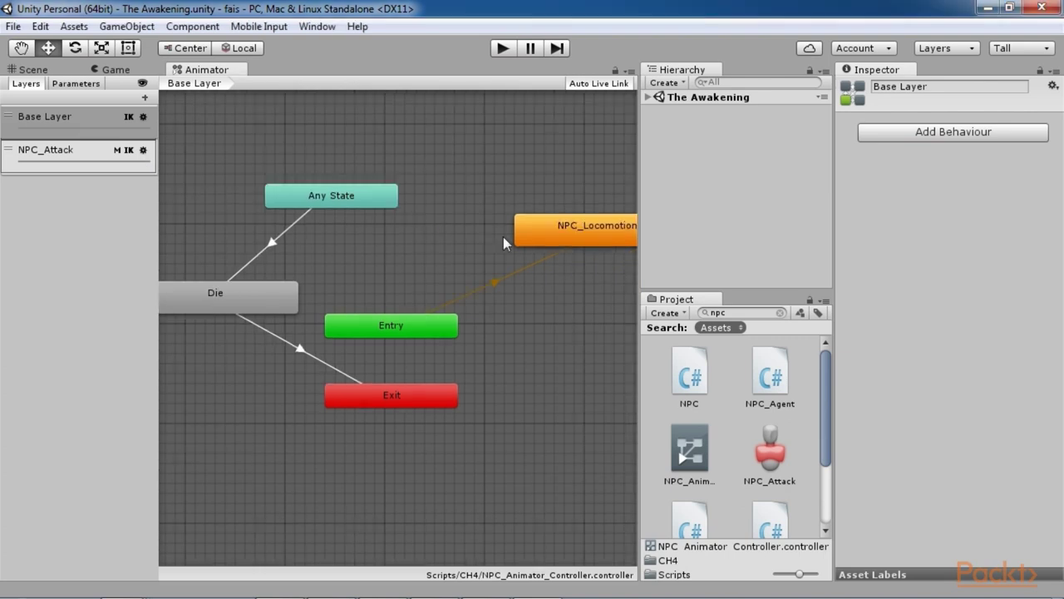
# Show the options for creating a state on the Base Layer and display the NPC_Locomotion state's settings.
pyautogui.rightClick(450, 167)
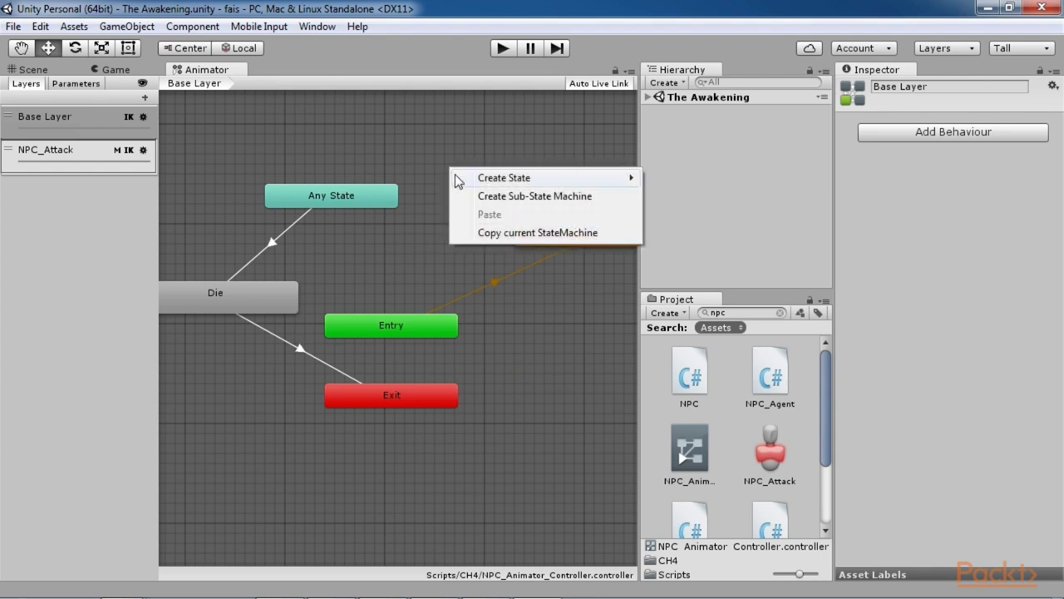
pyautogui.moveTo(461, 180)
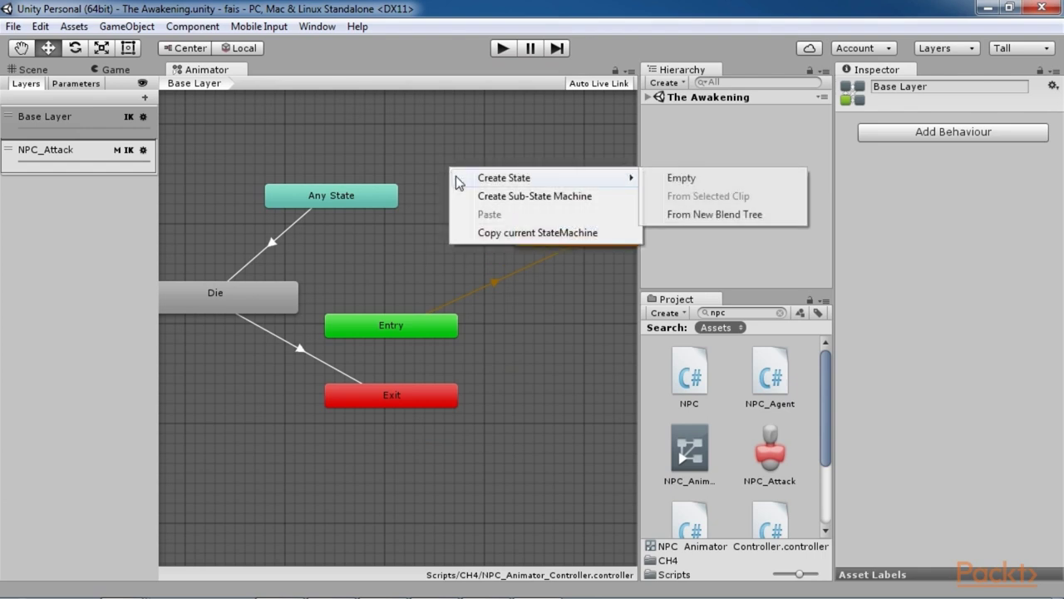
pyautogui.click(511, 147)
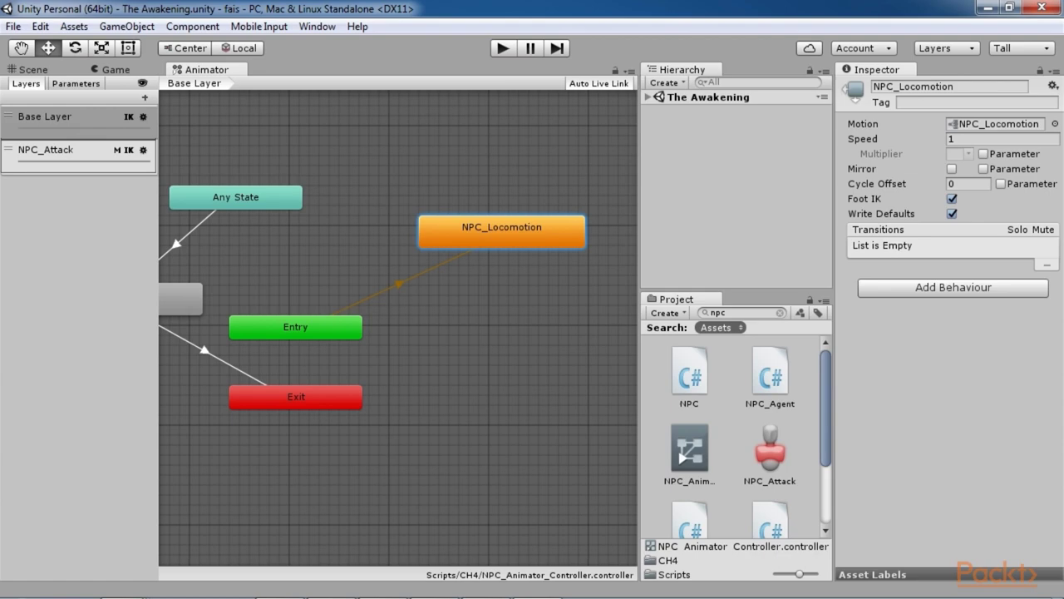
pyautogui.moveTo(451, 406); pyautogui.dragTo(561, 360, button='middle')
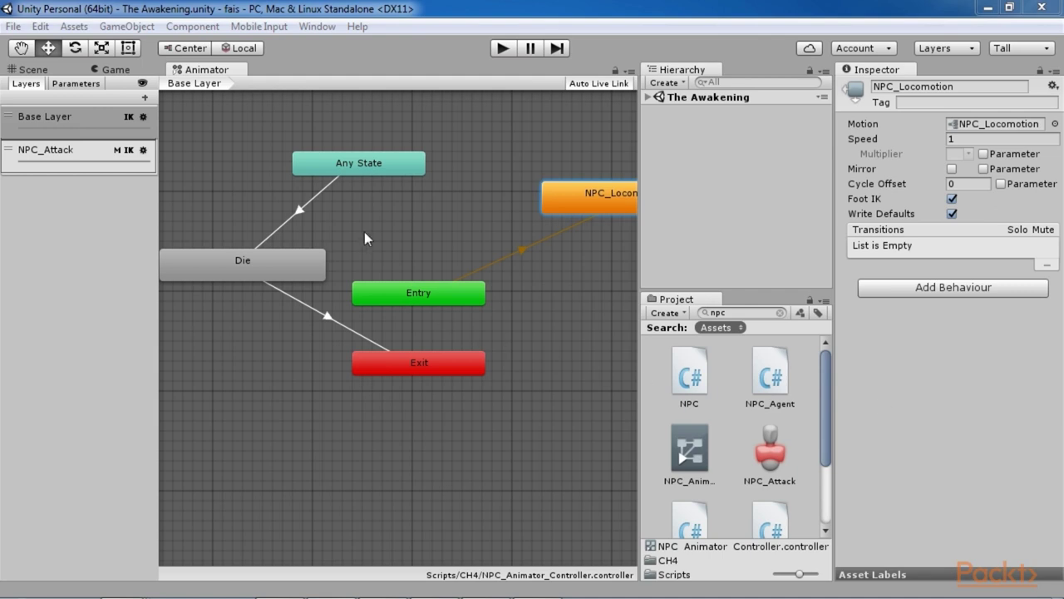
# Show the controller's parameters and review Attack1, Attack2, Attack3 and Attack.
pyautogui.click(74, 83)
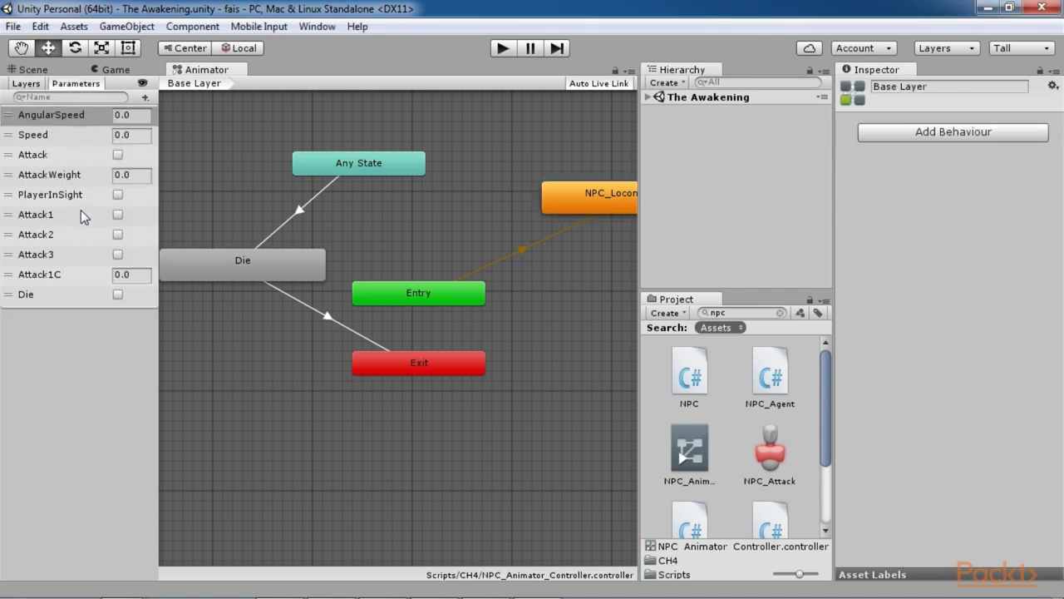
pyautogui.click(52, 216)
pyautogui.click(52, 232)
pyautogui.click(54, 253)
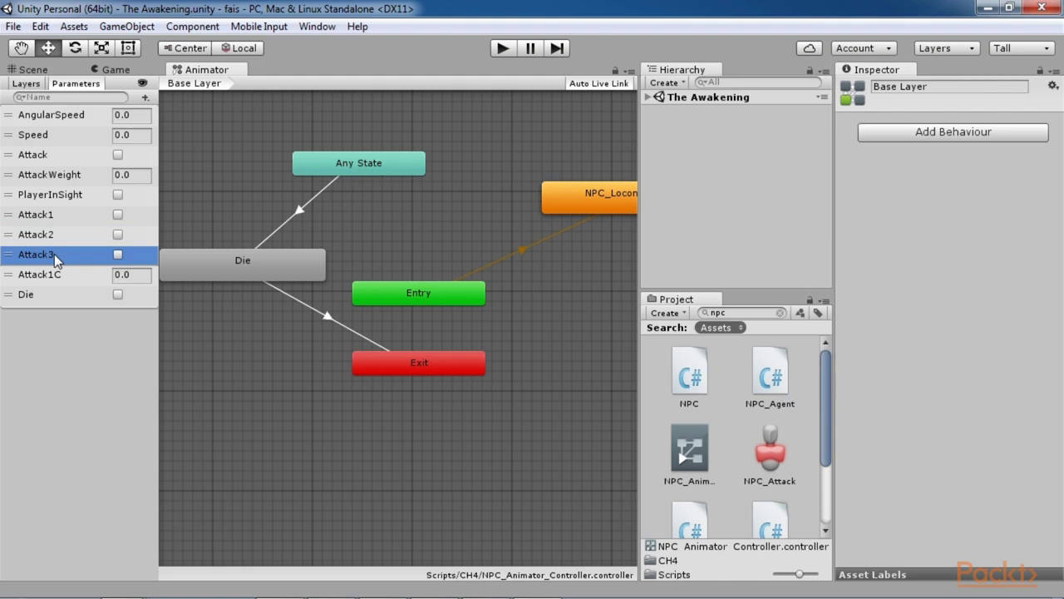
pyautogui.click(50, 152)
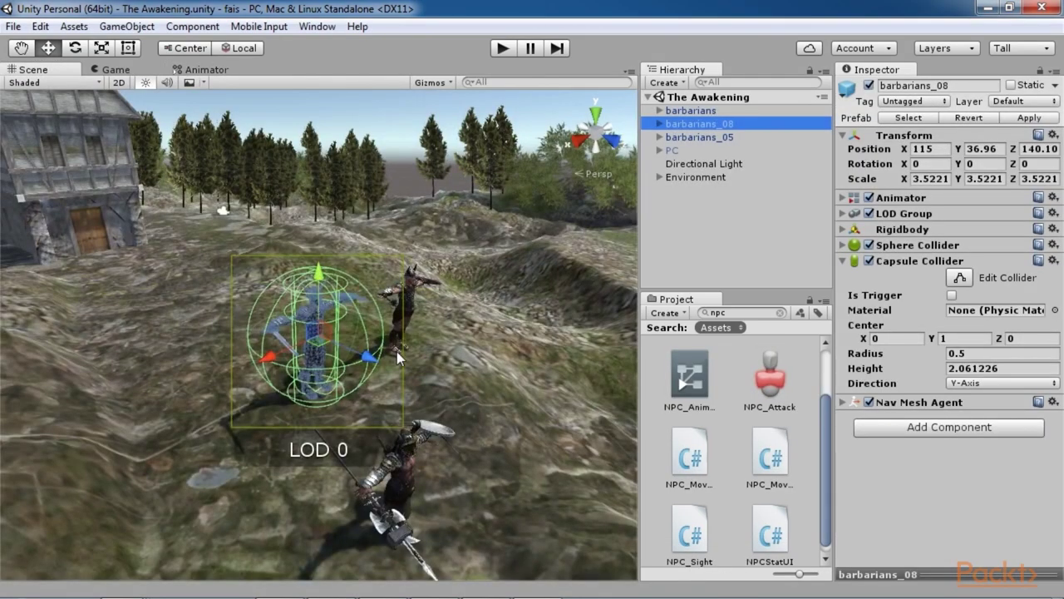
# Assign NPC_Animator_Controller as the Animator controller of barbarians_08.
pyautogui.click(397, 350)
pyautogui.click(322, 334)
pyautogui.click(843, 198)
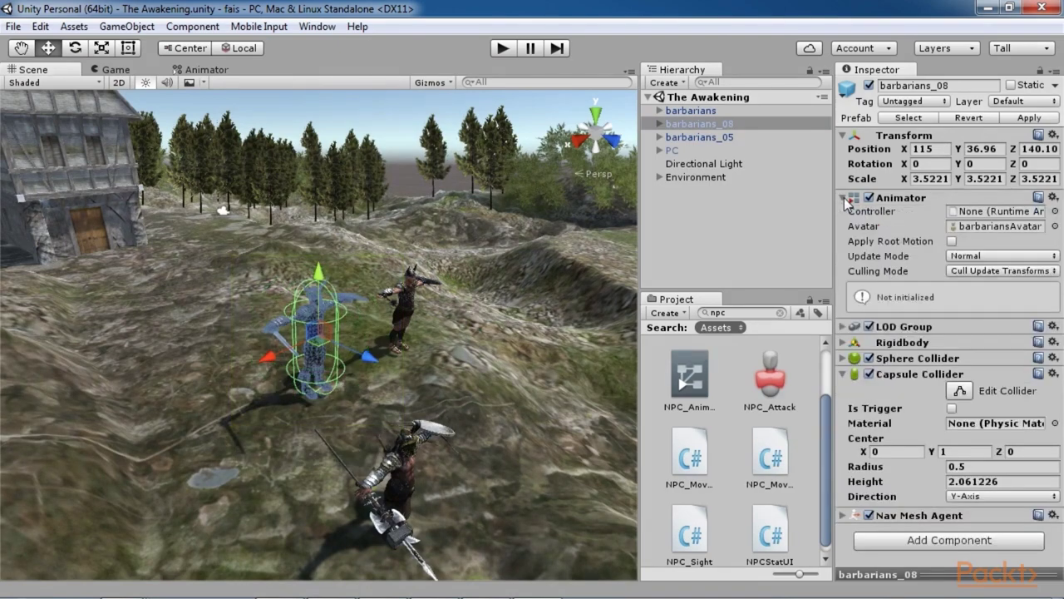
pyautogui.moveTo(685, 386); pyautogui.dragTo(984, 217)
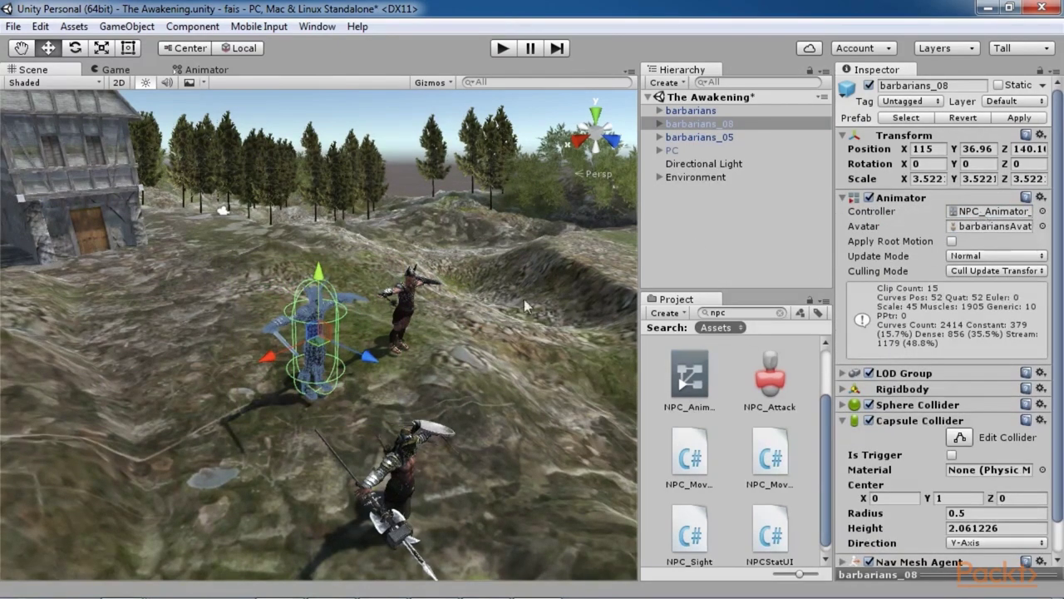
# Assign NPC_Animator_Controller as the Animator controller of barbarians_05 and save the scene.
pyautogui.click(409, 301)
pyautogui.scroll(1, 689, 389)
pyautogui.moveTo(689, 389); pyautogui.dragTo(979, 219)
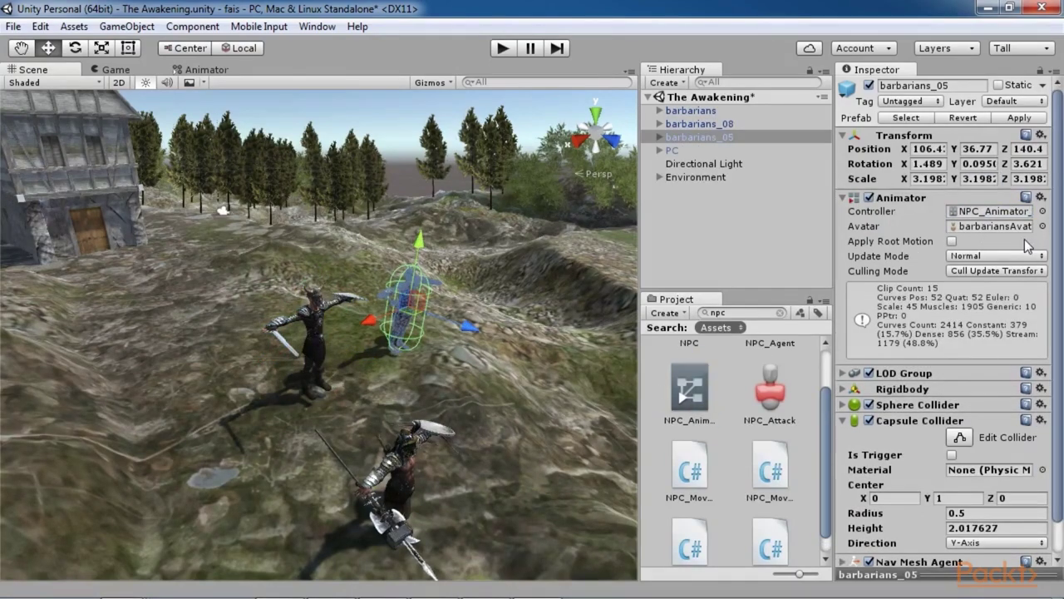
pyautogui.click(571, 313)
pyautogui.hotkey('ctrl', 's')
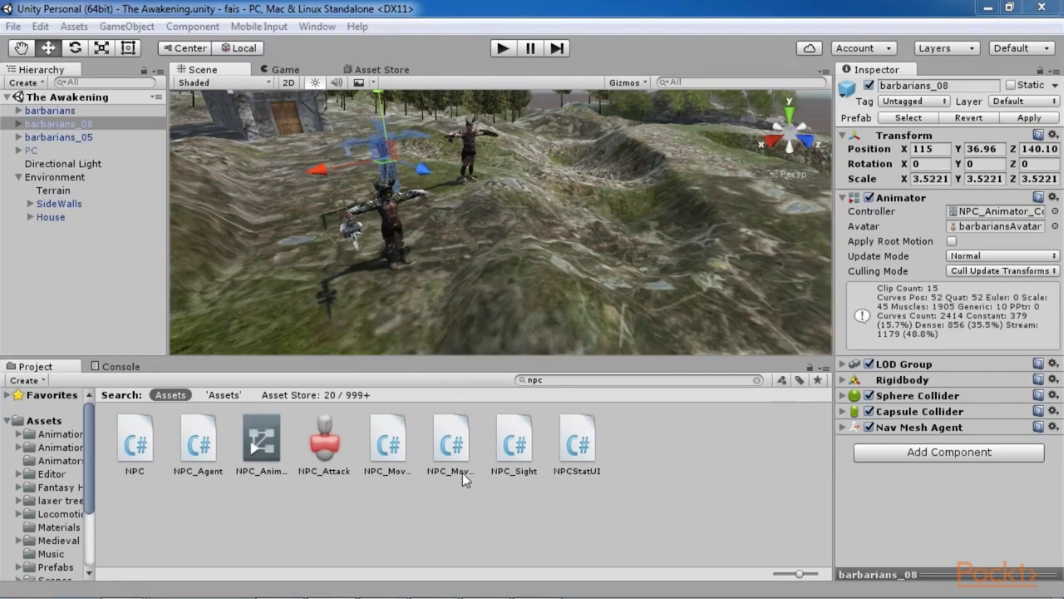
# Open the NPC_Sight script in MonoDevelop and examine the component and player references set in Awake().
pyautogui.click(508, 457)
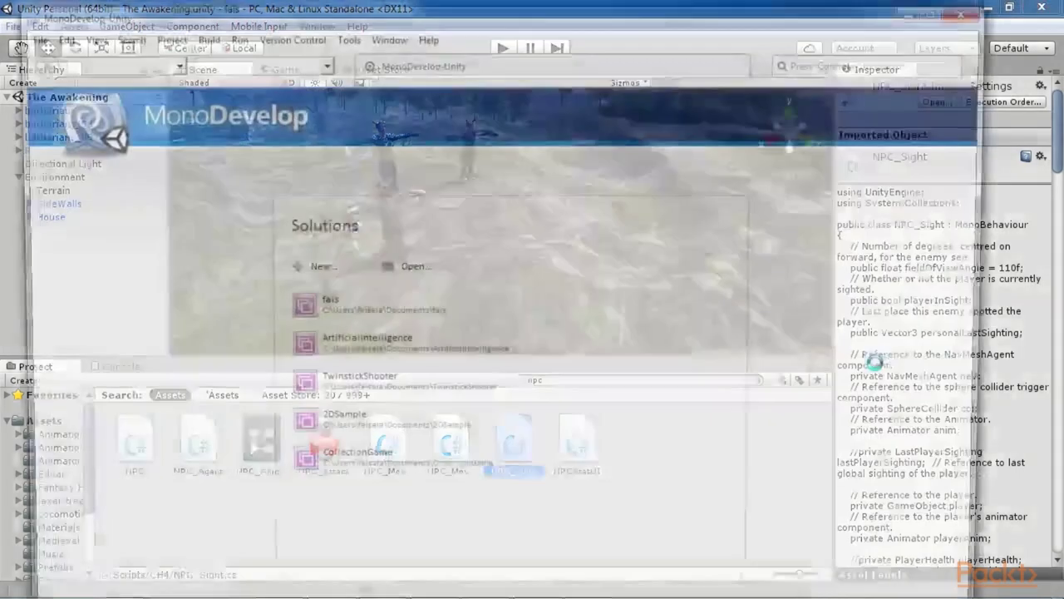
pyautogui.scroll(-7, 597, 506)
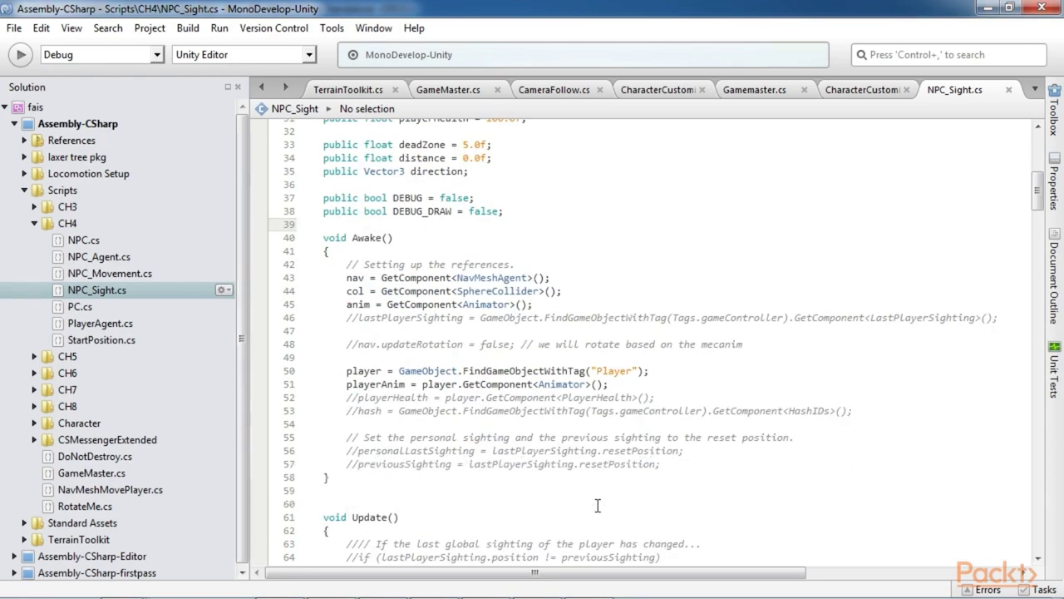
pyautogui.click(353, 239)
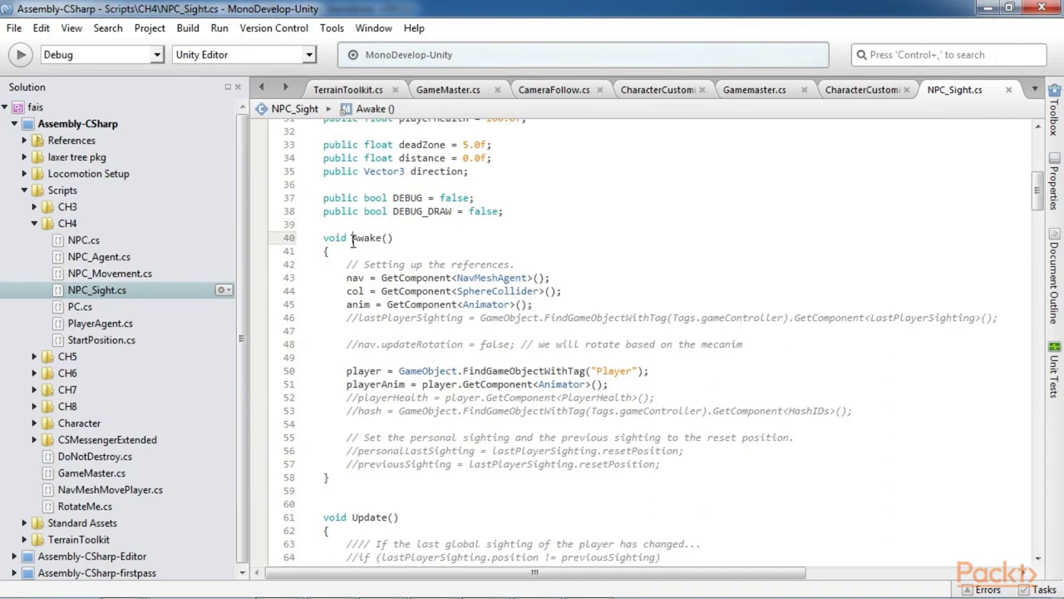
pyautogui.moveTo(352, 239); pyautogui.dragTo(411, 241)
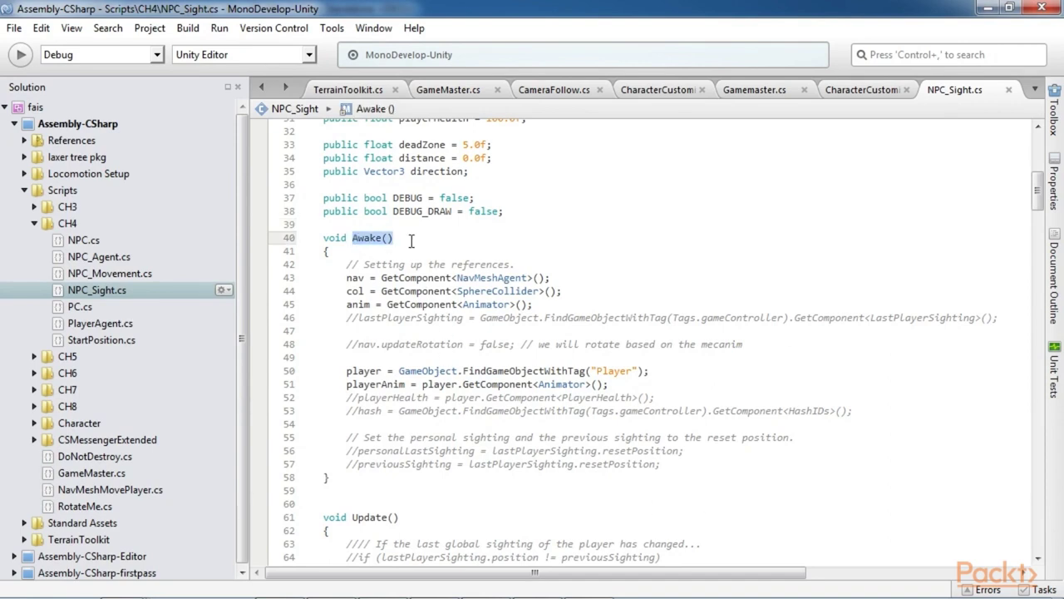
pyautogui.moveTo(446, 277); pyautogui.dragTo(550, 277)
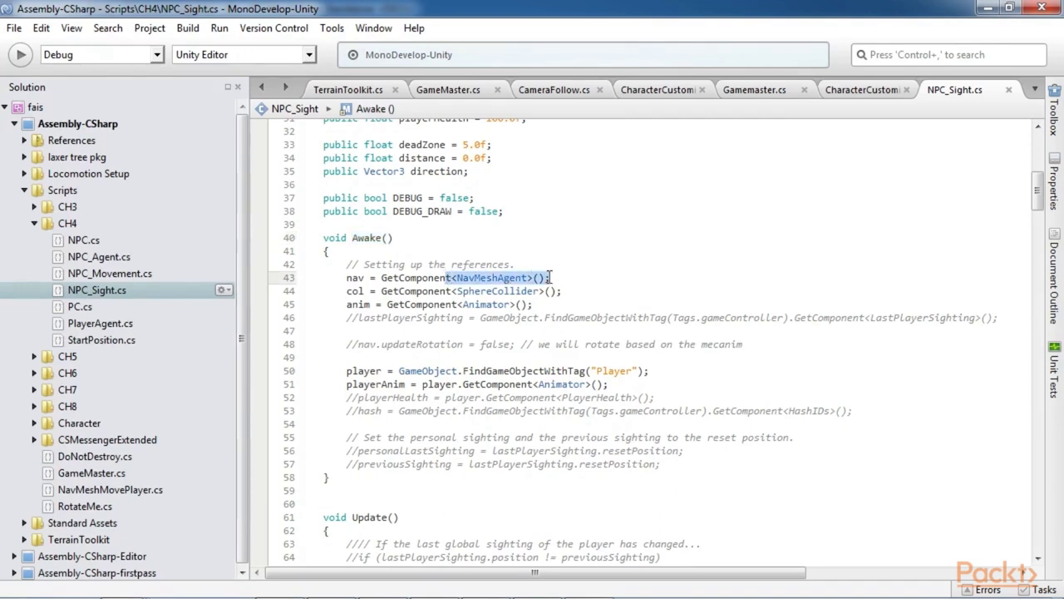
pyautogui.moveTo(453, 291); pyautogui.dragTo(561, 291)
pyautogui.moveTo(458, 305); pyautogui.dragTo(542, 304)
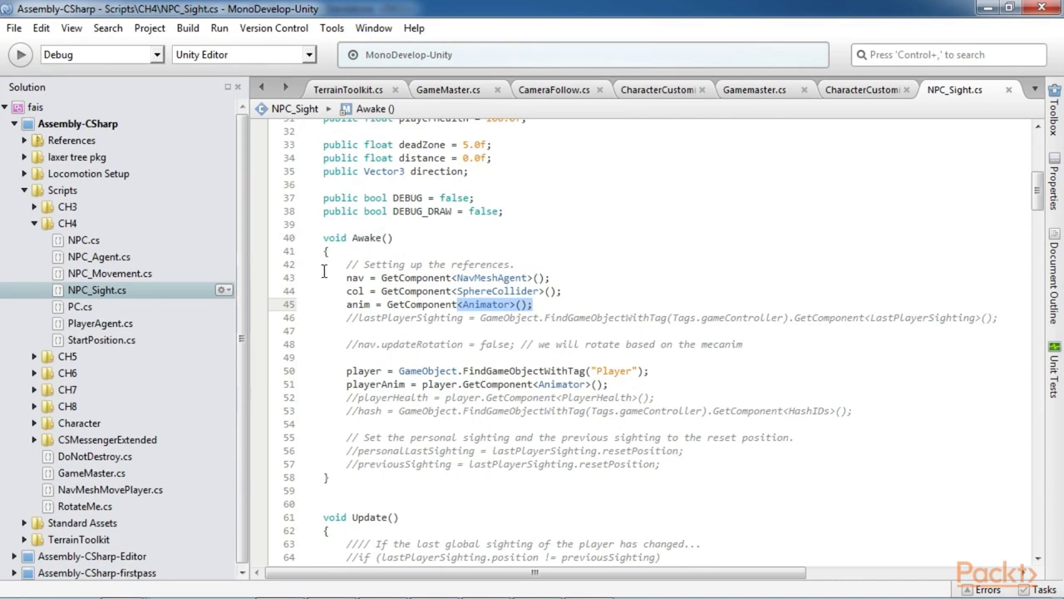
pyautogui.moveTo(346, 283); pyautogui.dragTo(370, 306)
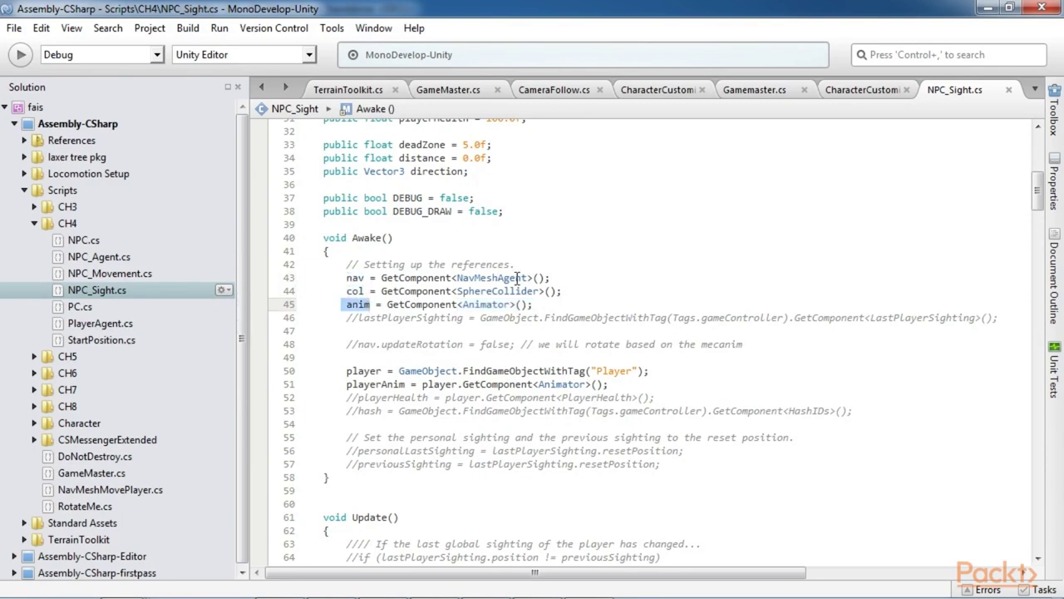
pyautogui.click(630, 293)
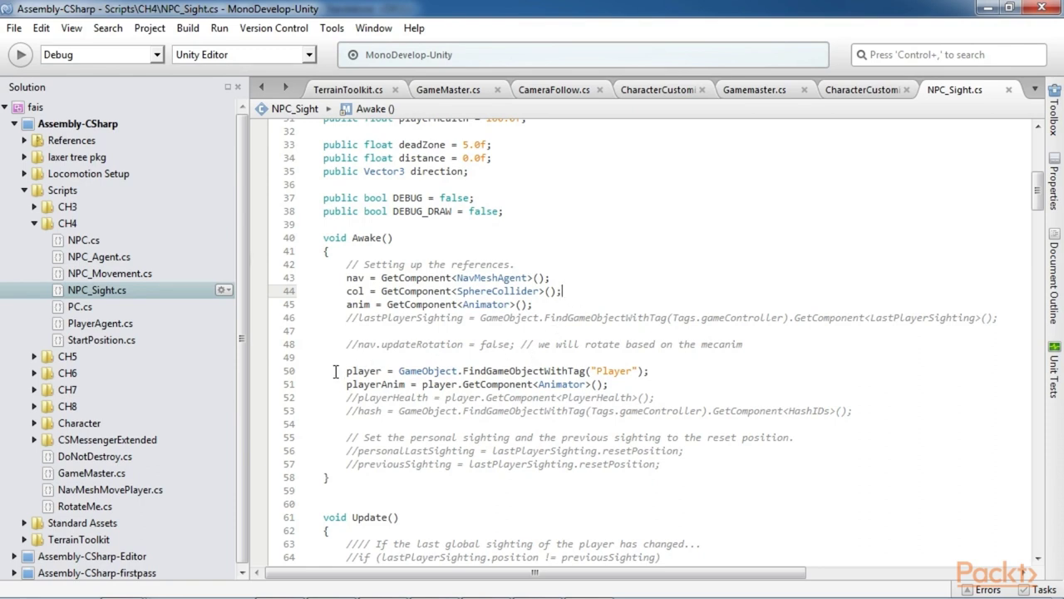
pyautogui.moveTo(335, 371); pyautogui.dragTo(650, 371)
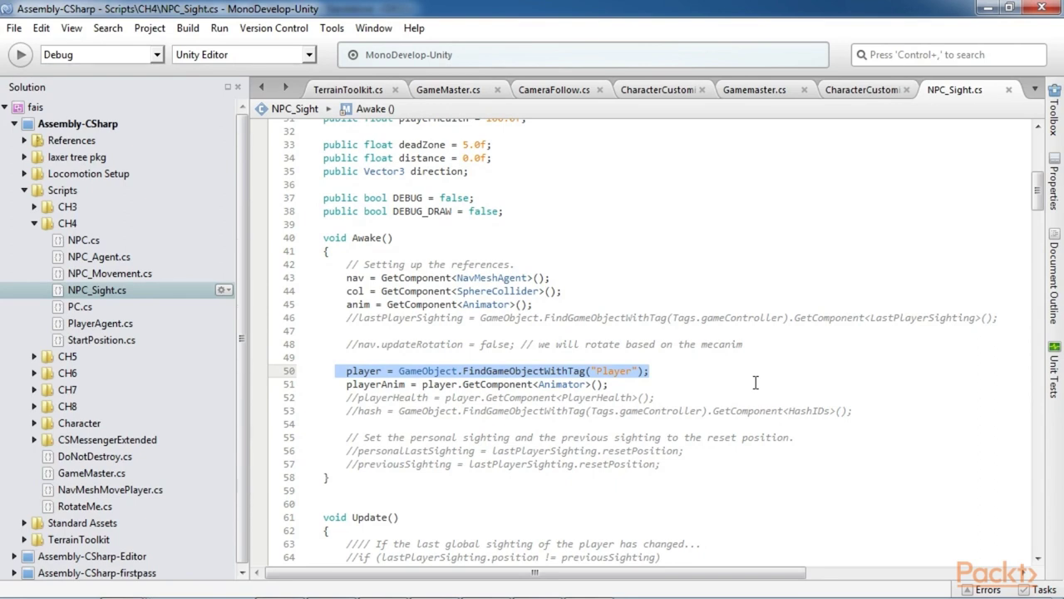
pyautogui.click(827, 446)
# Examine the commented-out player sighting and health code in the Update() function of NPC_Sight.
pyautogui.scroll(-4, 827, 446)
pyautogui.scroll(-1, 826, 445)
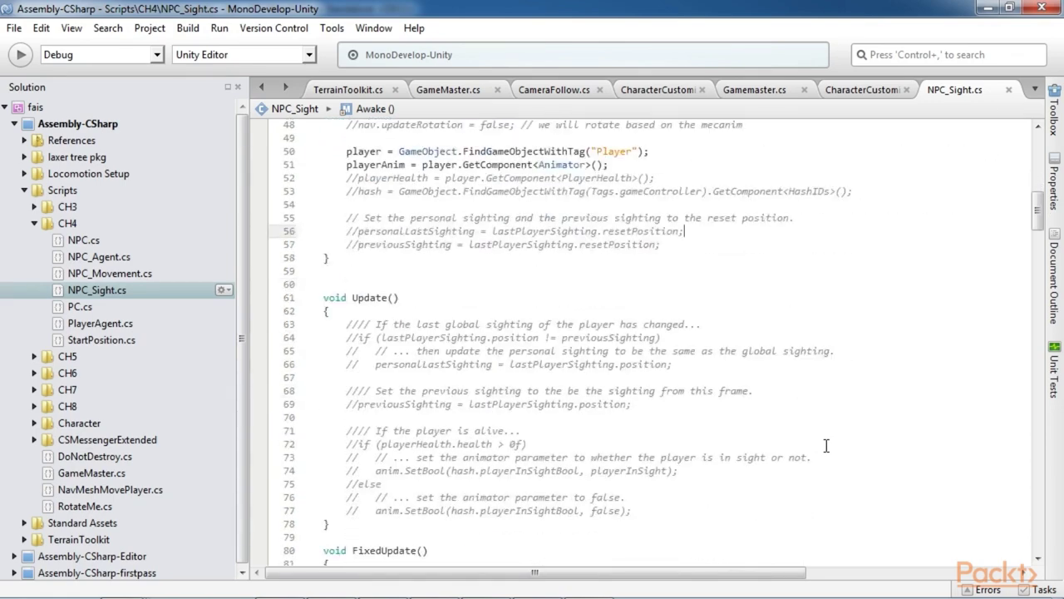
pyautogui.scroll(-1, 826, 446)
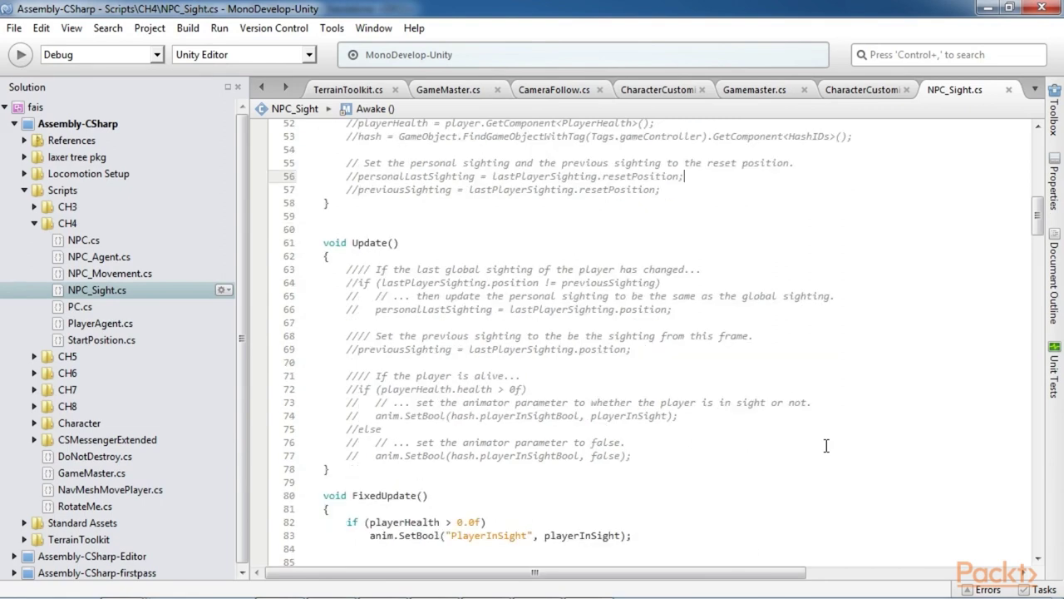
pyautogui.moveTo(315, 230); pyautogui.dragTo(404, 242)
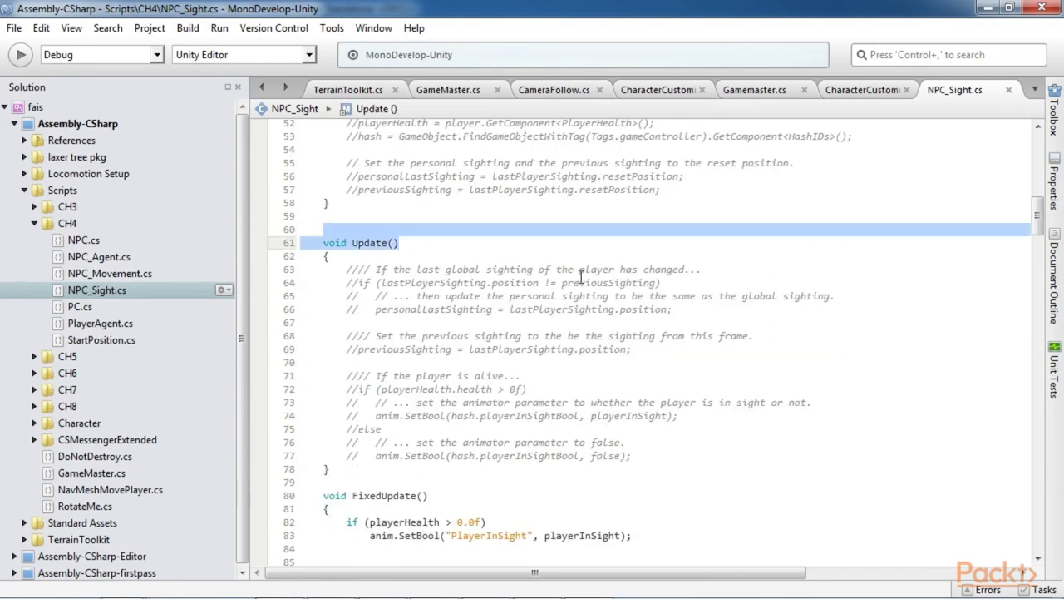
pyautogui.click(569, 350)
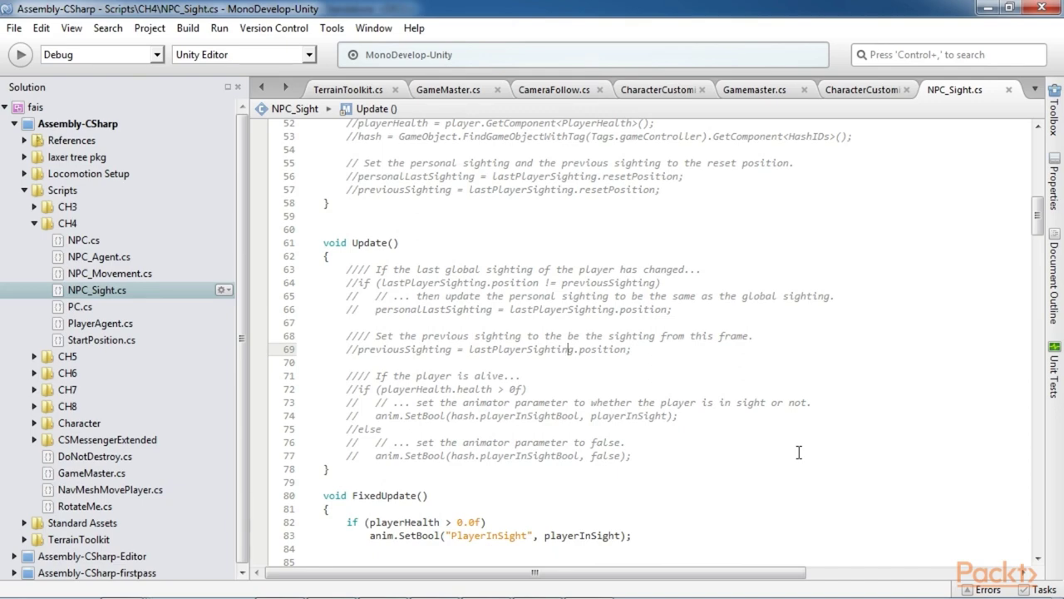
pyautogui.click(667, 454)
# Examine OnTriggerStay() for the player check, the distance and angle calculations, and the raycast towards the player.
pyautogui.scroll(-8, 667, 449)
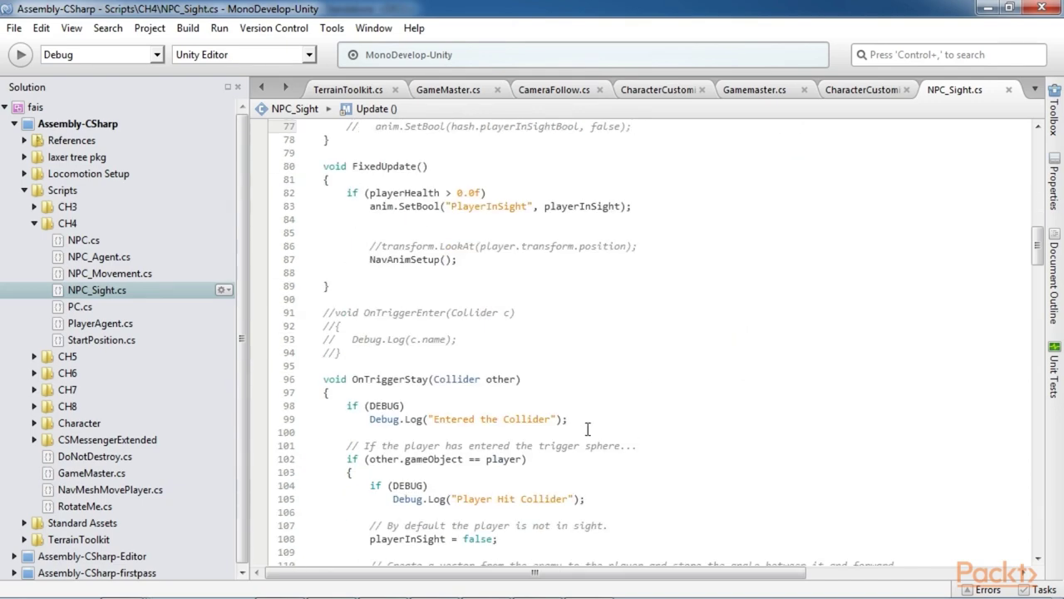
pyautogui.scroll(-6, 623, 429)
pyautogui.moveTo(352, 159); pyautogui.dragTo(520, 160)
pyautogui.click(365, 239)
pyautogui.moveTo(1054, 366)
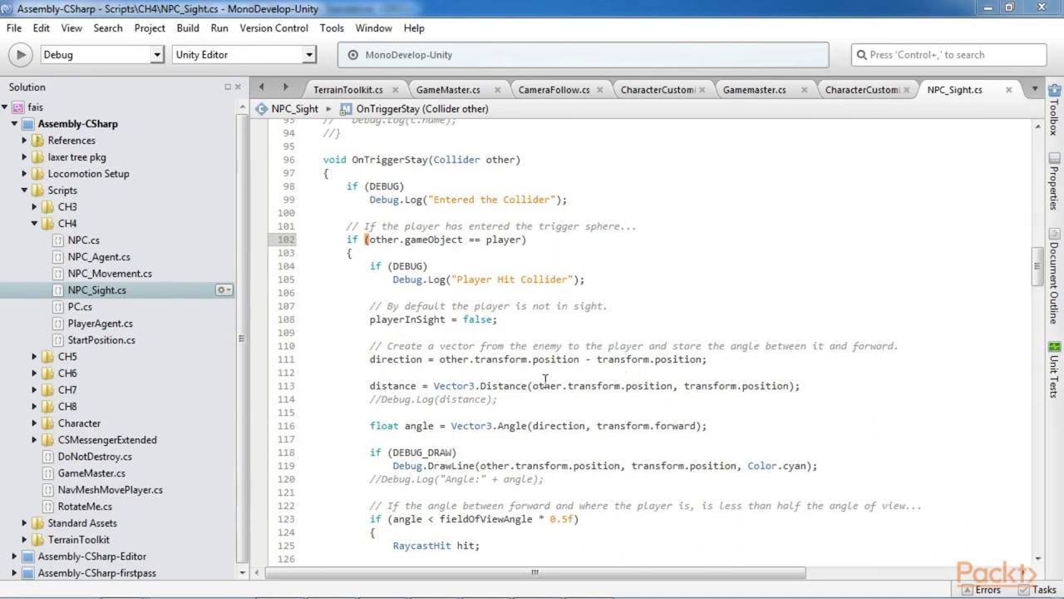
pyautogui.scroll(-2, 526, 391)
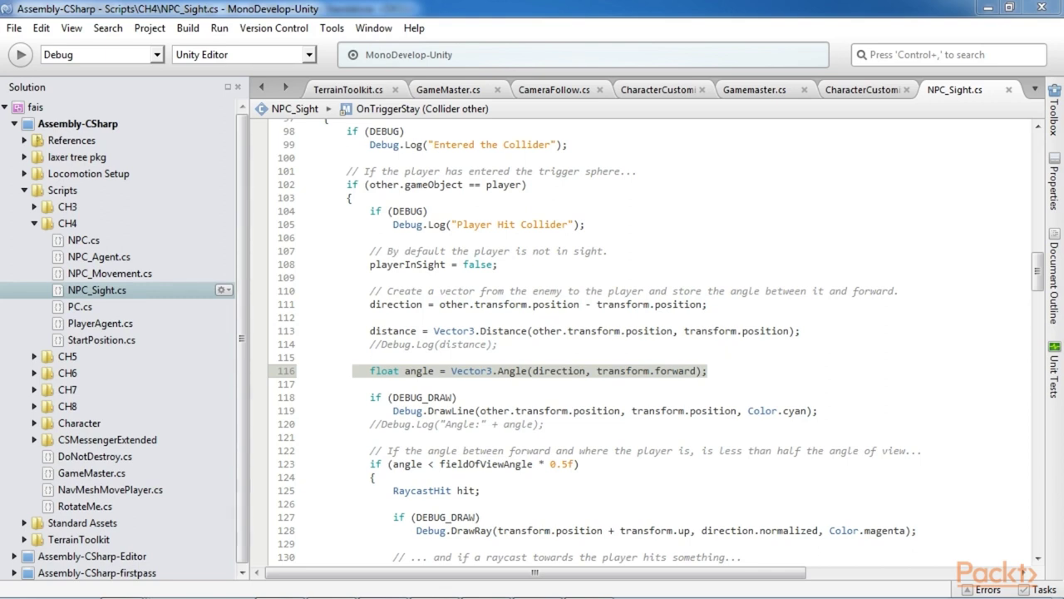
pyautogui.click(632, 410)
pyautogui.scroll(-3, 718, 440)
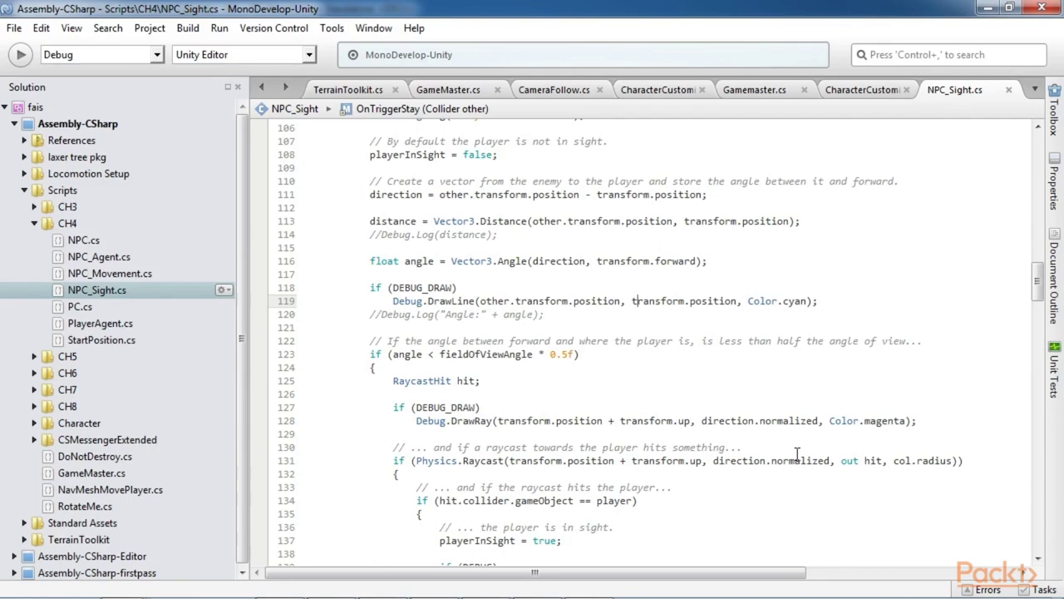
# Review the NavMeshAgent reference in Awake() and the CalculatePathLength() function that uses it.
pyautogui.scroll(20, 796, 454)
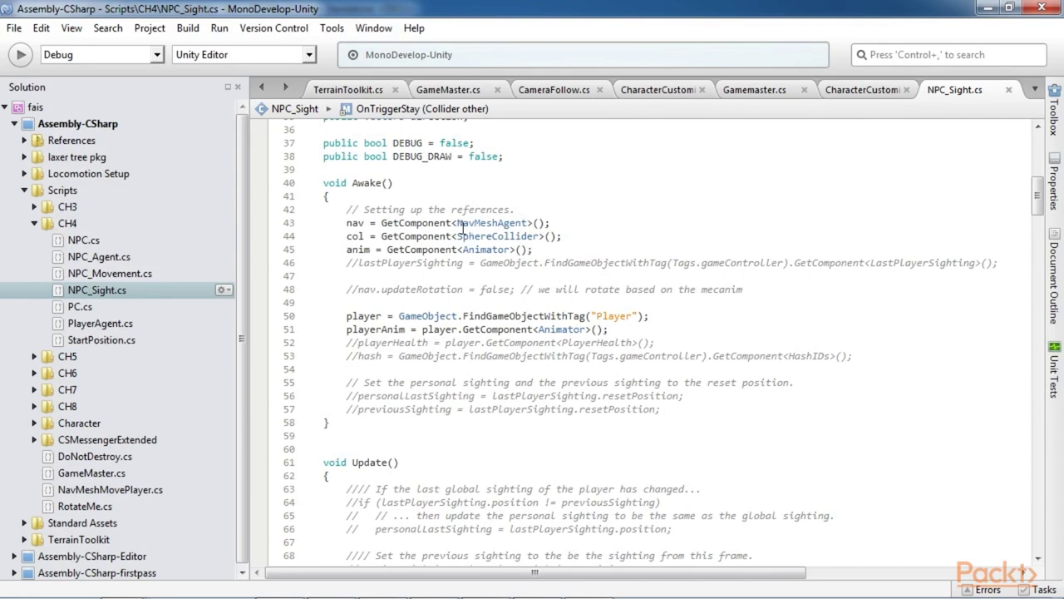
pyautogui.moveTo(453, 223); pyautogui.dragTo(550, 222)
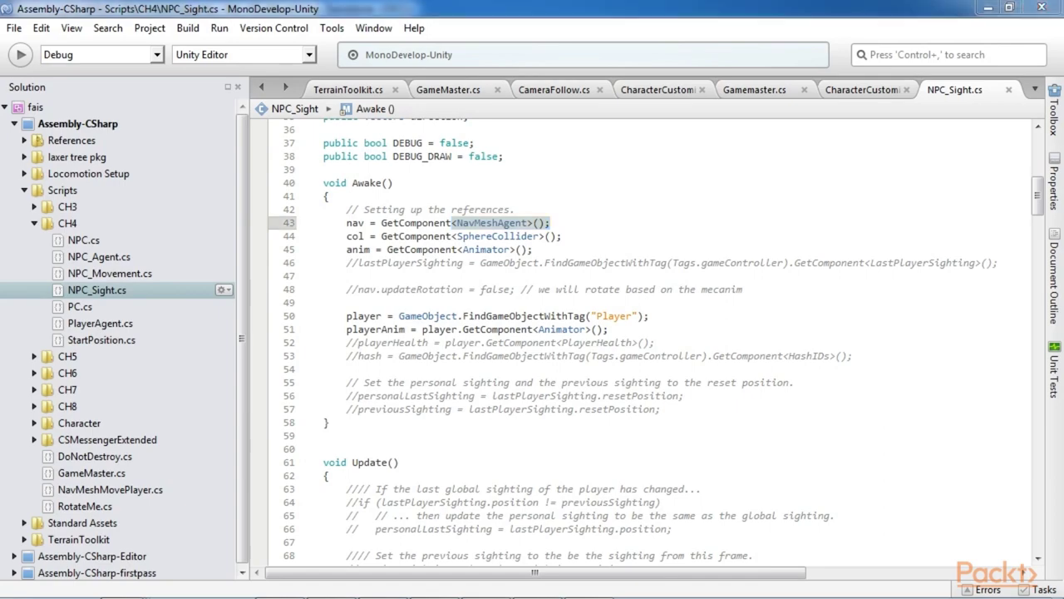
pyautogui.scroll(-18, 557, 454)
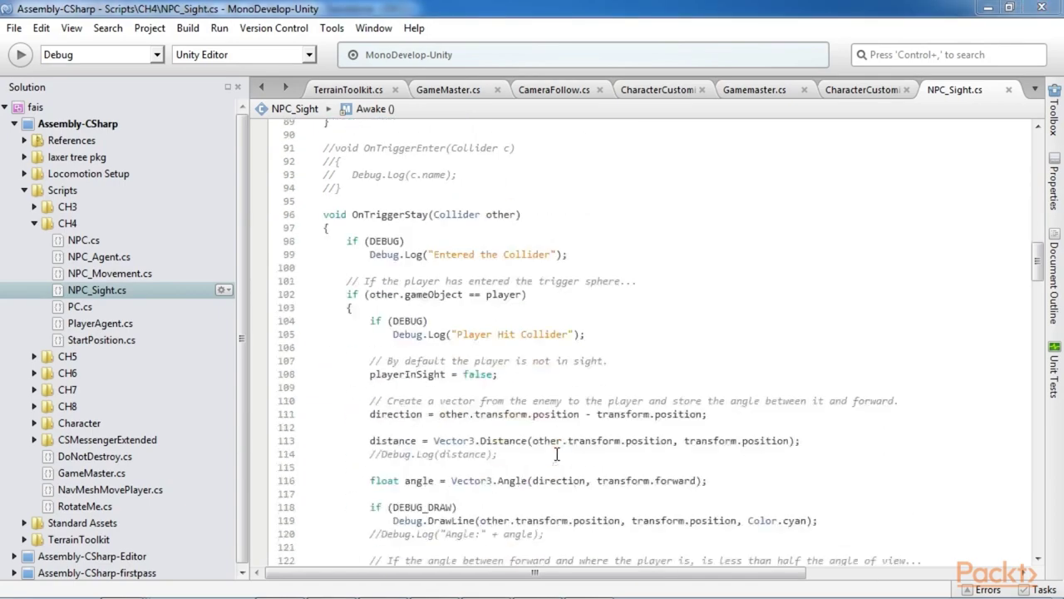
pyautogui.scroll(-20, 557, 454)
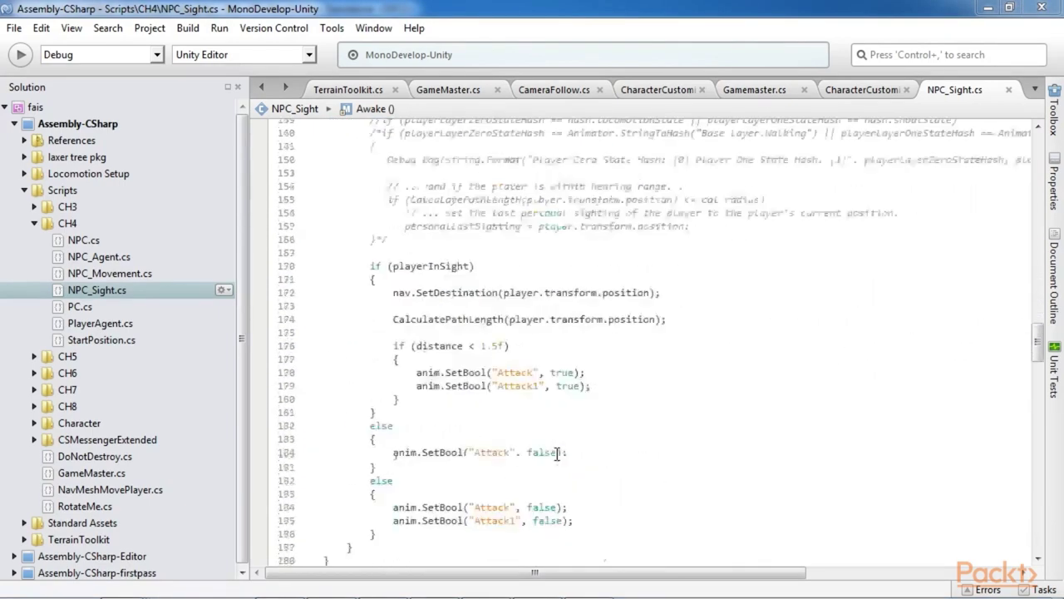
pyautogui.scroll(-10, 557, 454)
pyautogui.scroll(4, 557, 454)
pyautogui.moveTo(358, 281); pyautogui.dragTo(693, 280)
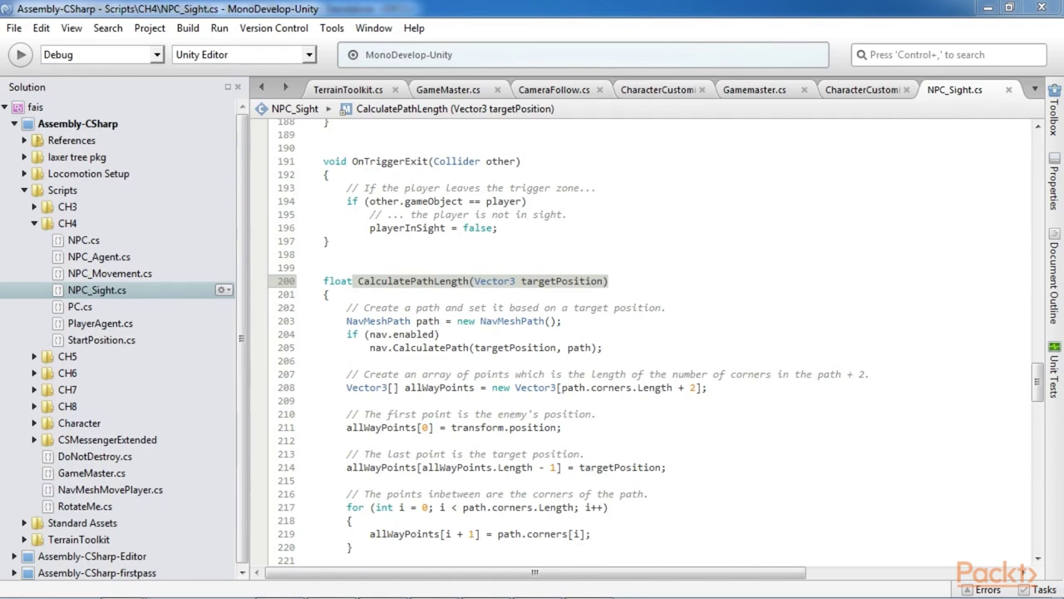
# Examine the OnTriggerExit() function that handles the player leaving the trigger zone.
pyautogui.scroll(2, 374, 214)
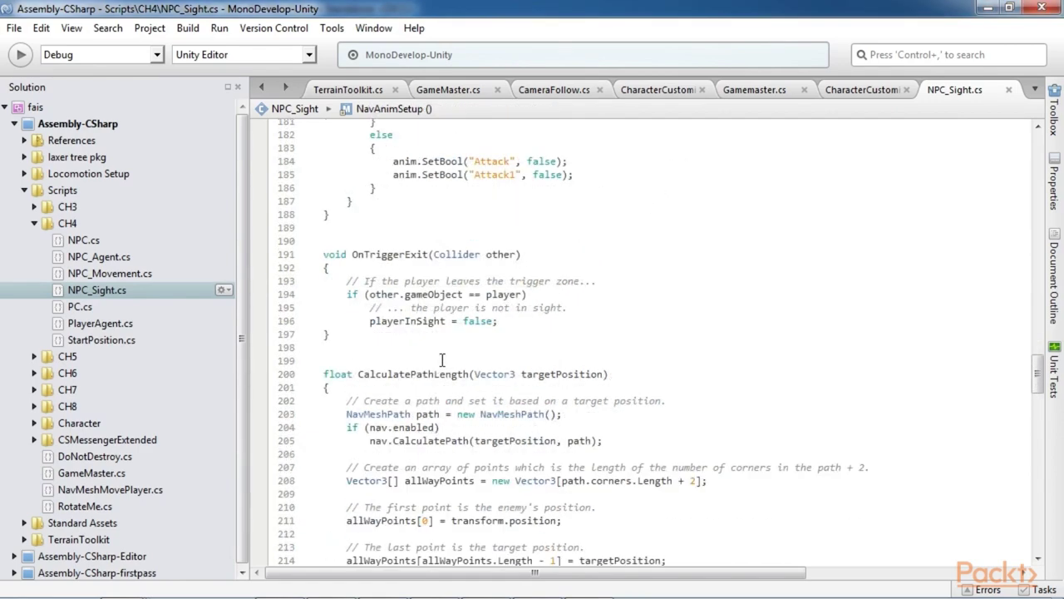
pyautogui.scroll(-2, 374, 214)
pyautogui.moveTo(354, 146); pyautogui.dragTo(520, 146)
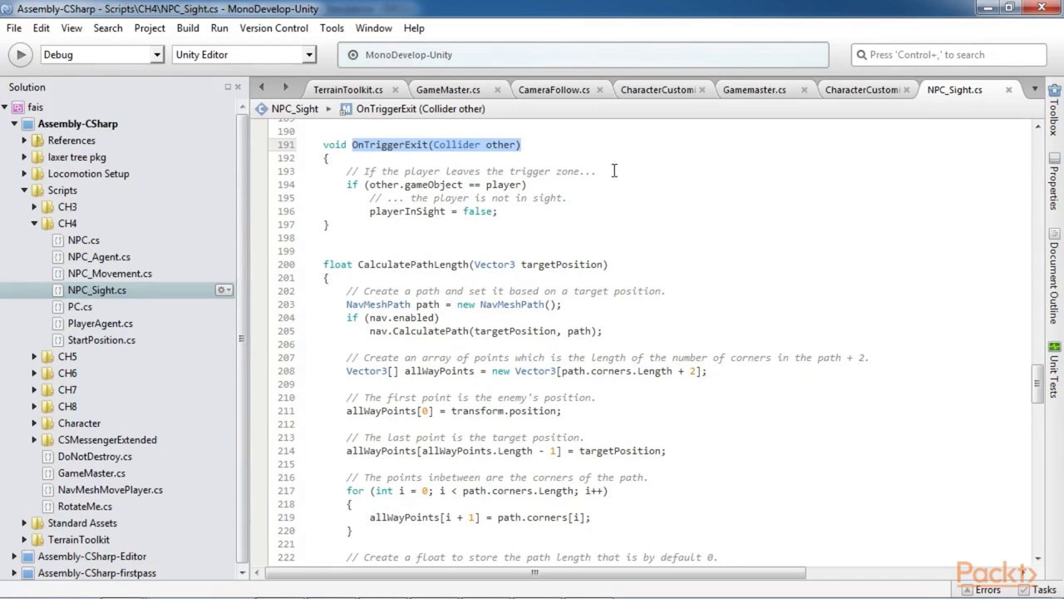
# Examine the line in OnTriggerExit() that sets playerInSight to false.
pyautogui.click(349, 208)
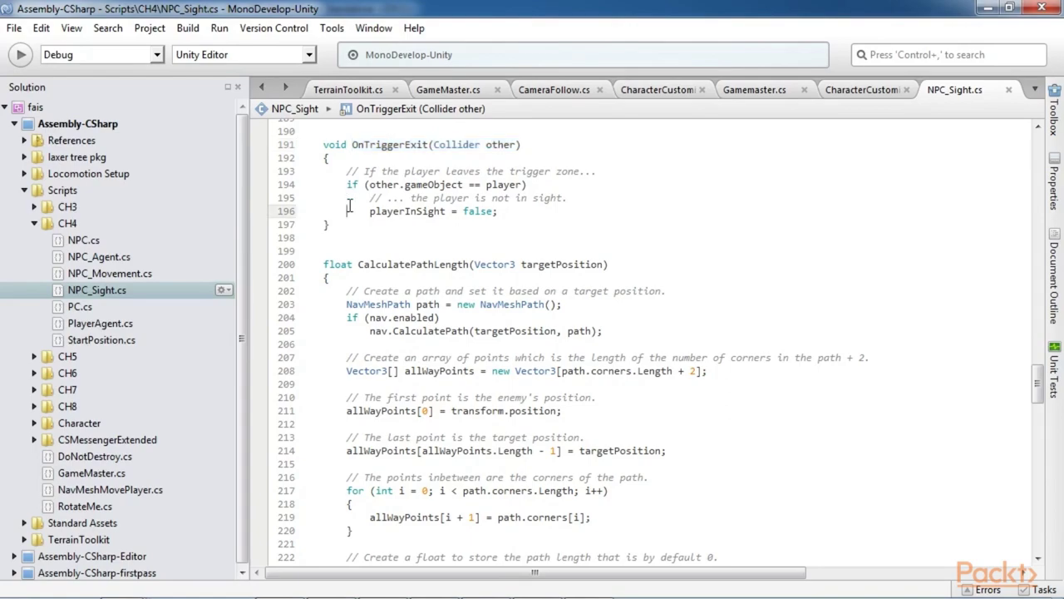
pyautogui.moveTo(350, 206); pyautogui.dragTo(521, 214)
pyautogui.click(729, 243)
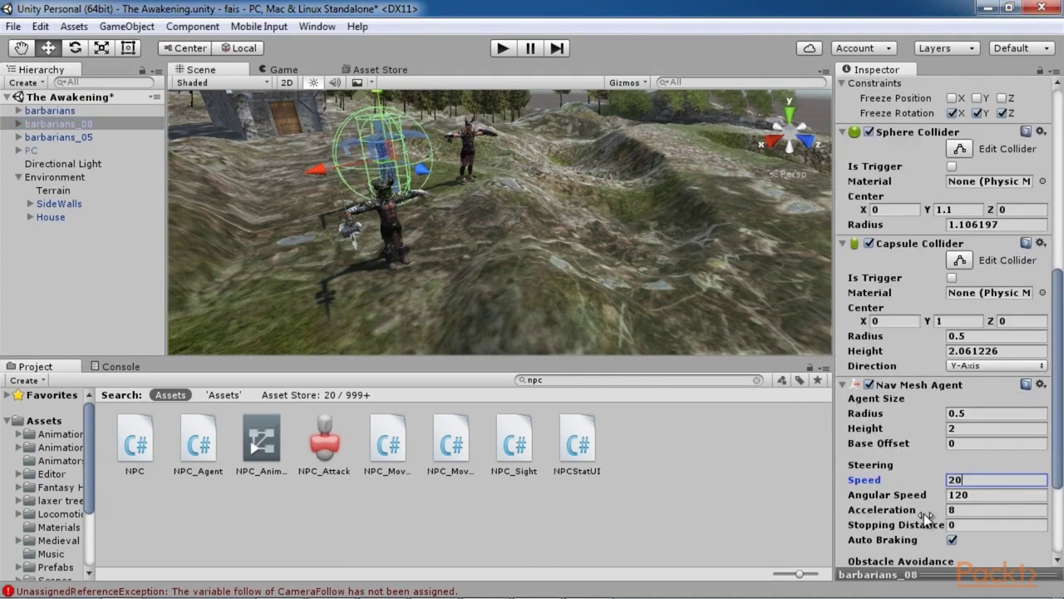
# Check the Nav Mesh Agent settings of barbarians_08, toggling Auto Braking off and back on, and play the scene.
pyautogui.click(990, 540)
pyautogui.scroll(-2, 997, 515)
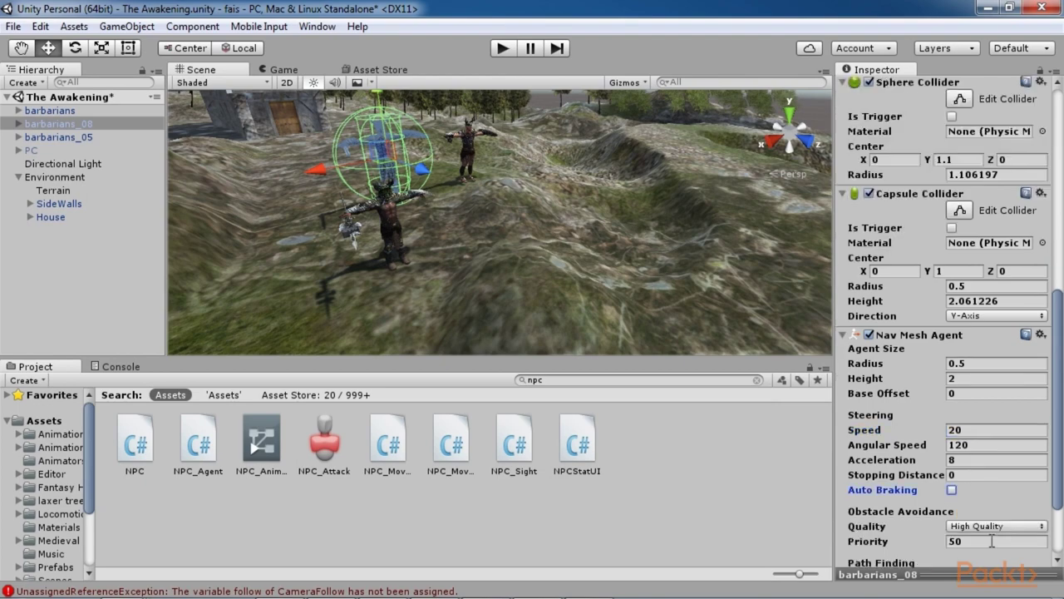
pyautogui.click(1000, 487)
pyautogui.scroll(-3, 1022, 535)
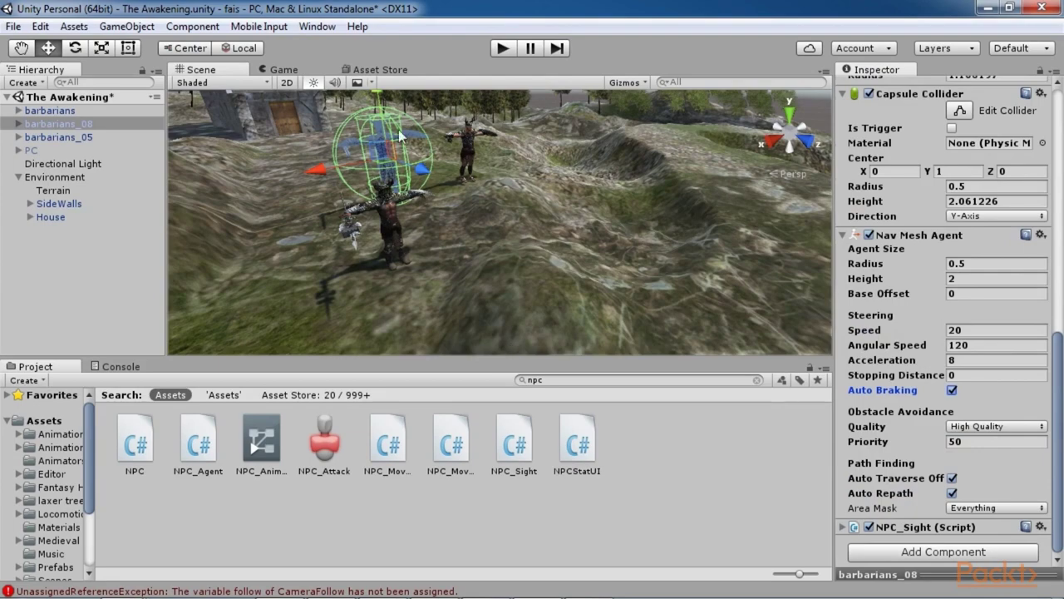
pyautogui.click(503, 49)
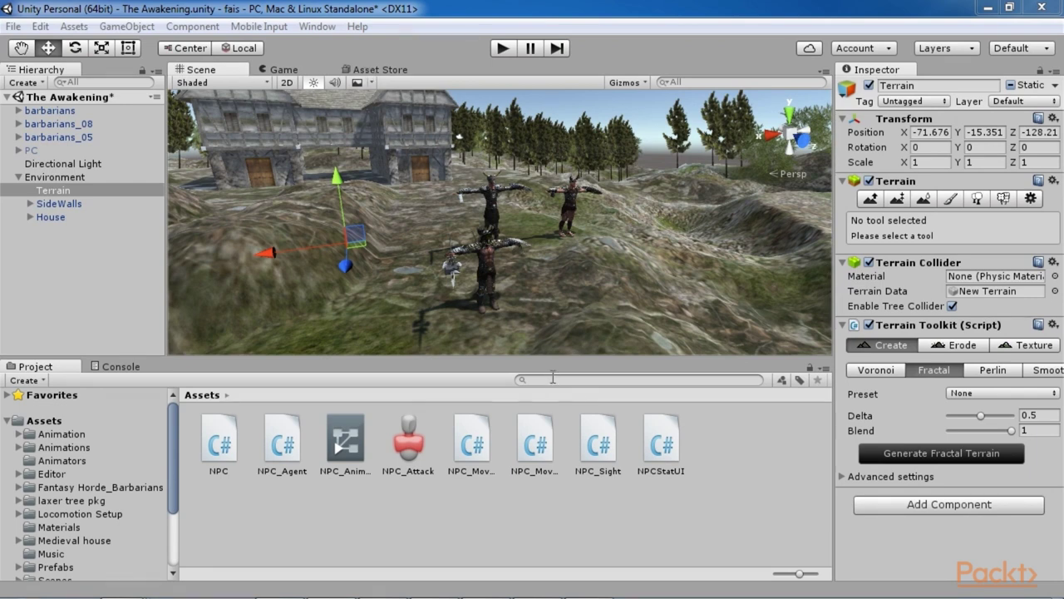
# Open the NPC animator controller, open the attack1 state's animation clip and expand its Curves section to inspect the Attack1C curve.
pyautogui.doubleClick(340, 450)
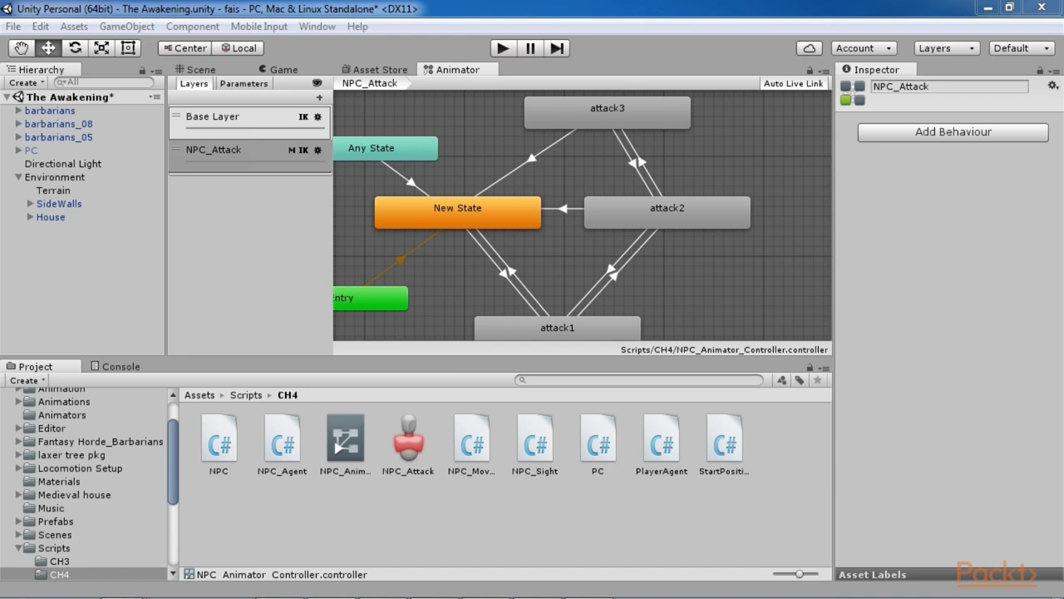
pyautogui.doubleClick(615, 332)
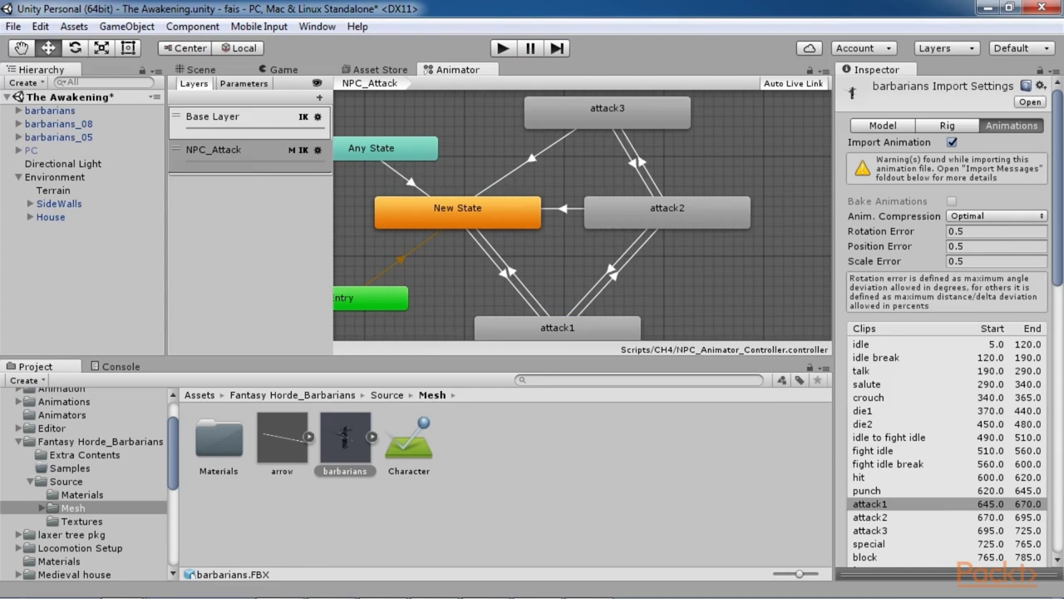
pyautogui.scroll(-8, 901, 410)
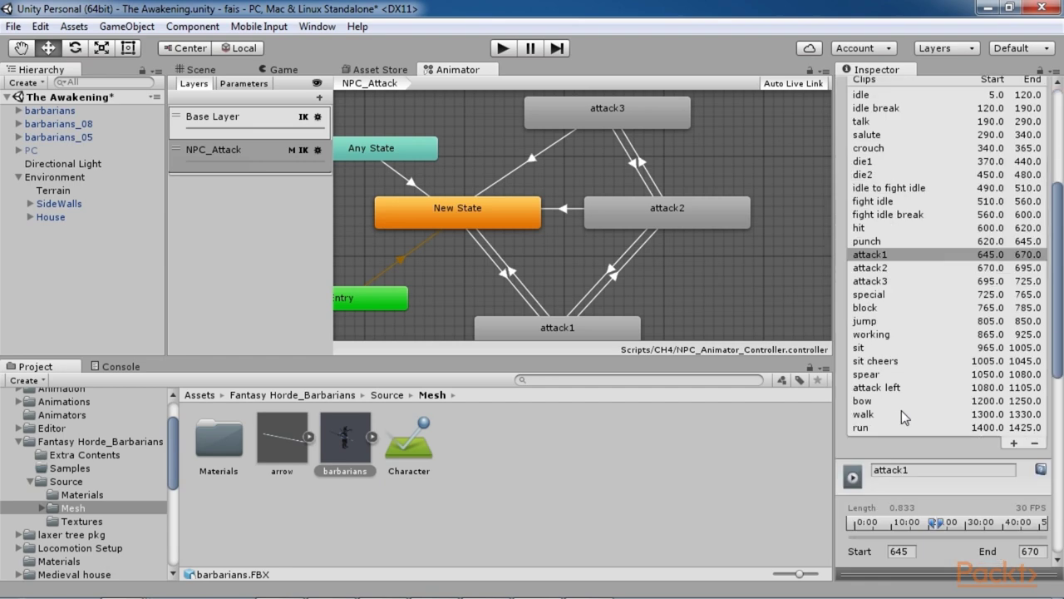
pyautogui.scroll(-3, 901, 410)
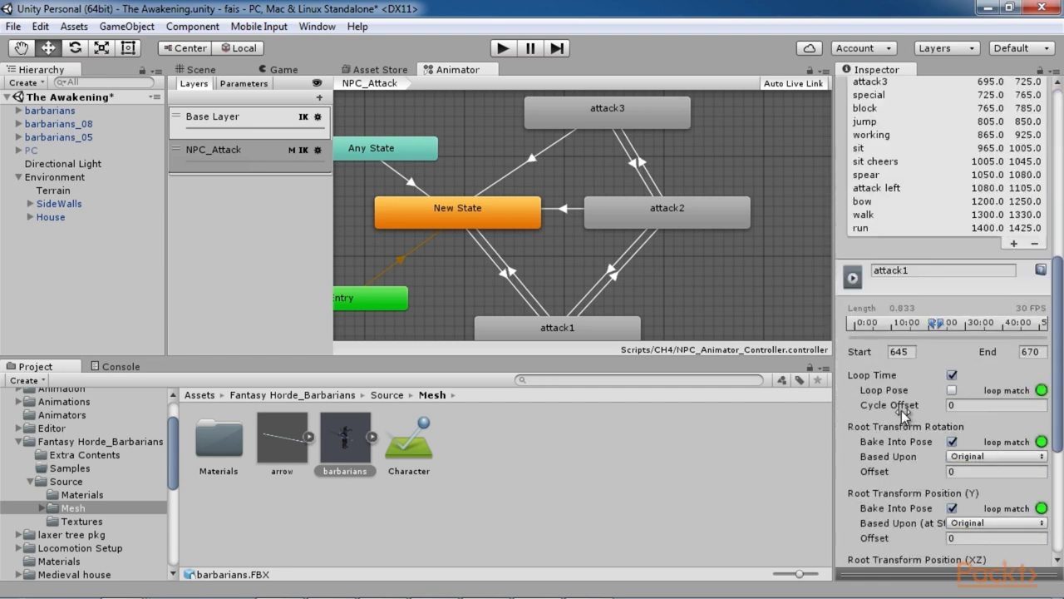
pyautogui.scroll(-15, 901, 410)
pyautogui.click(858, 440)
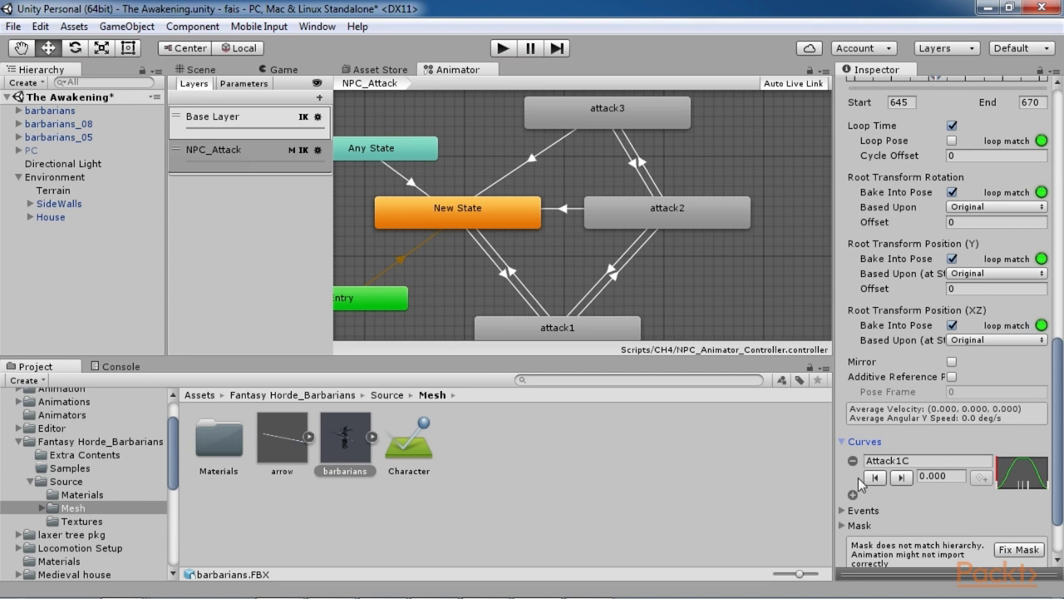
pyautogui.click(883, 461)
# Add an extra curve to the attack1 clip and remove it again.
pyautogui.click(853, 494)
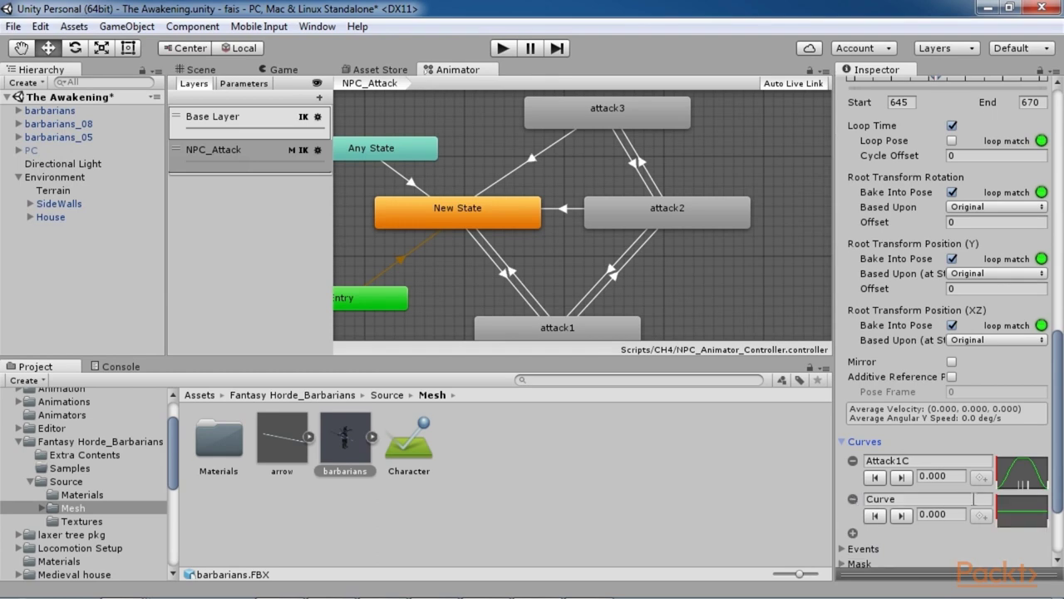
pyautogui.click(881, 498)
pyautogui.click(853, 499)
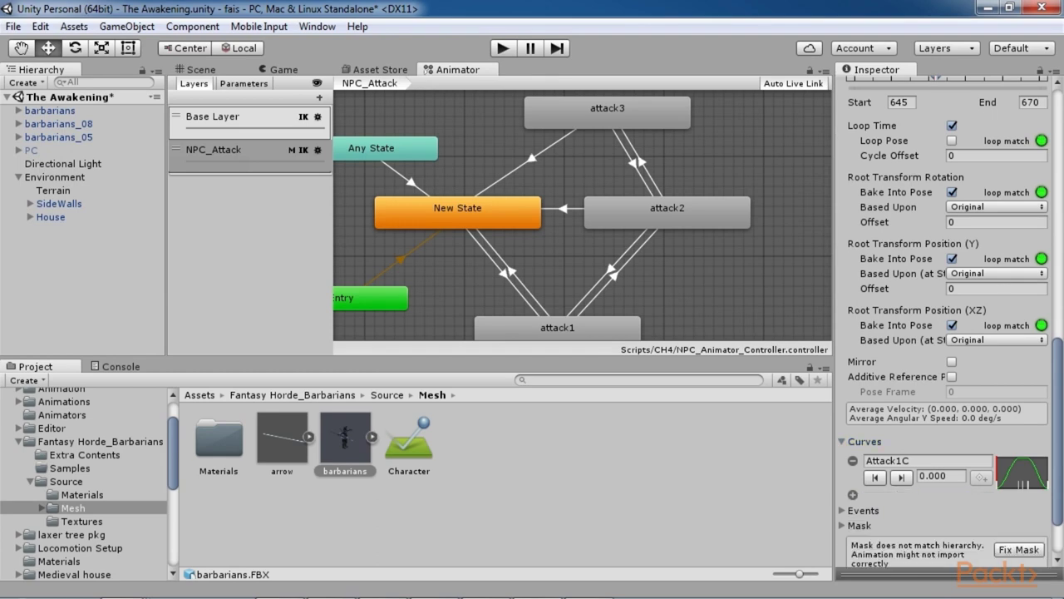
# Return to the NPC_Attack layer and find the Attack1C parameter in the animator's parameter list.
pyautogui.click(370, 83)
pyautogui.click(243, 83)
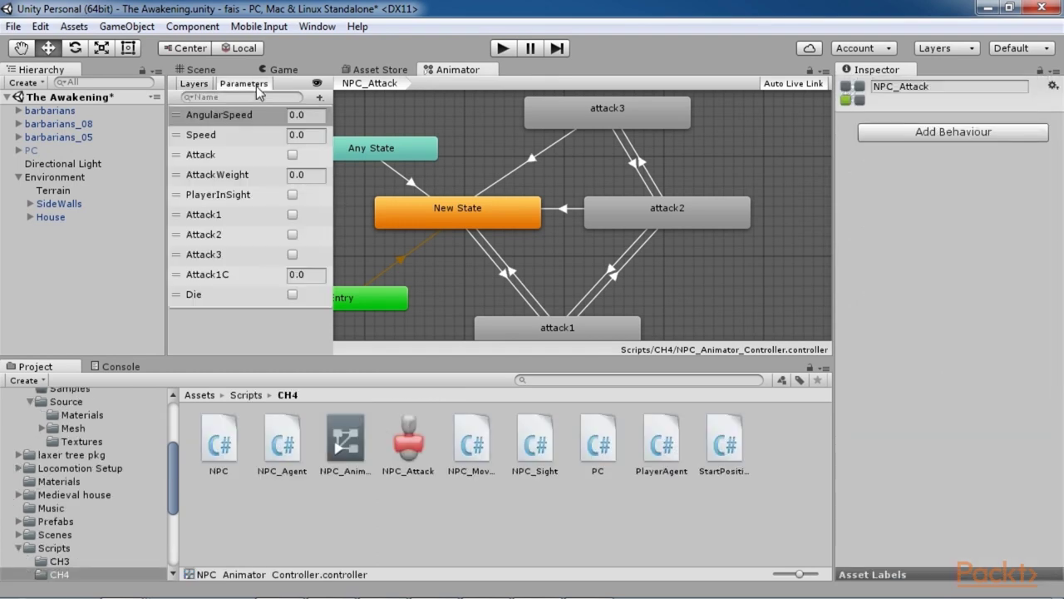
pyautogui.click(283, 275)
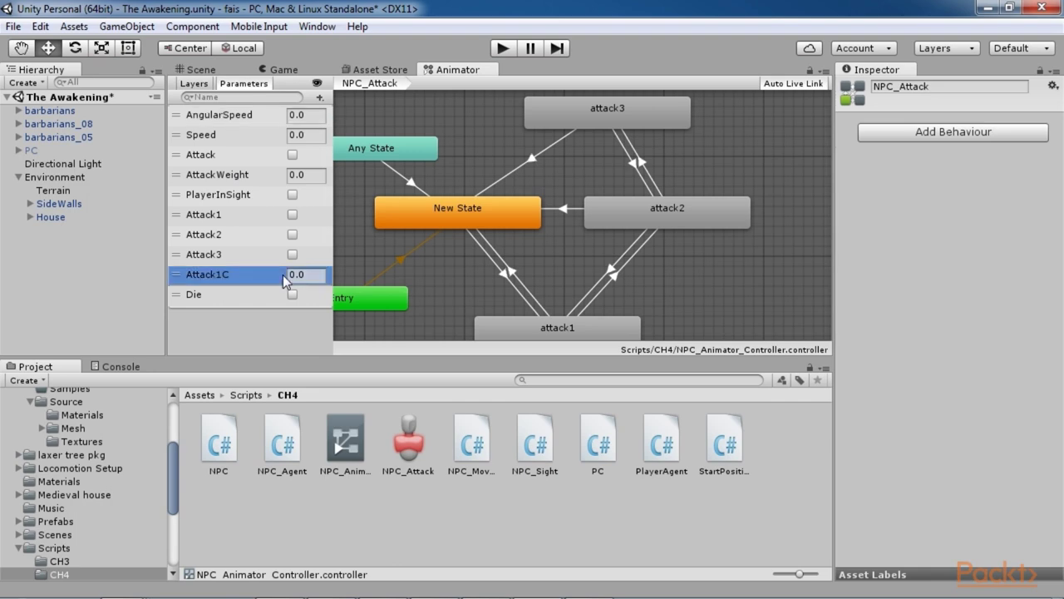
# Reopen the attack1 clip's import settings and examine the shape of its Attack1C curve in the curve editor.
pyautogui.click(550, 323)
pyautogui.doubleClick(918, 316)
pyautogui.scroll(-15, 932, 432)
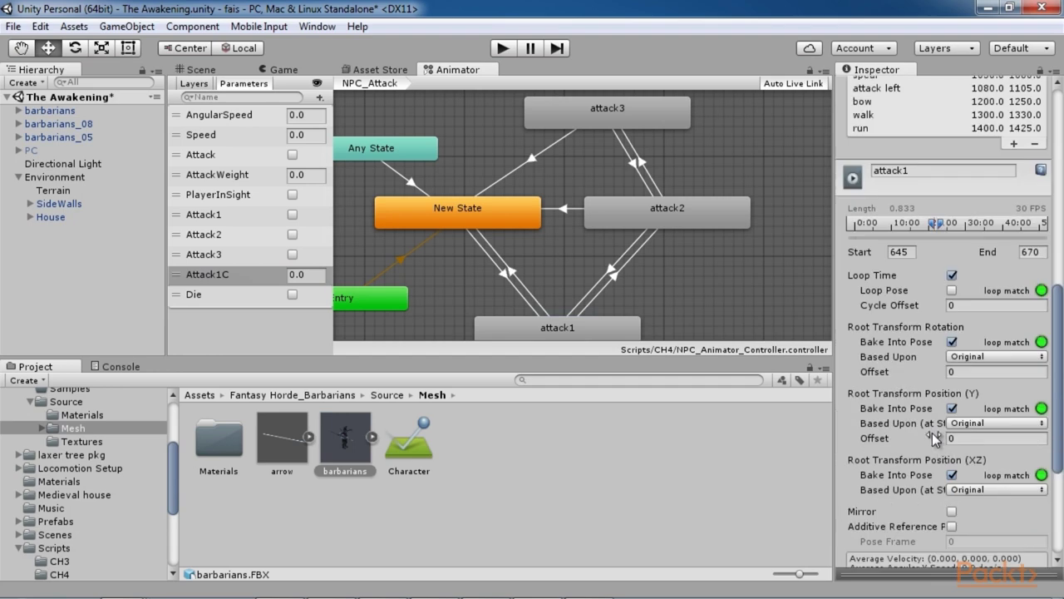
pyautogui.click(1019, 407)
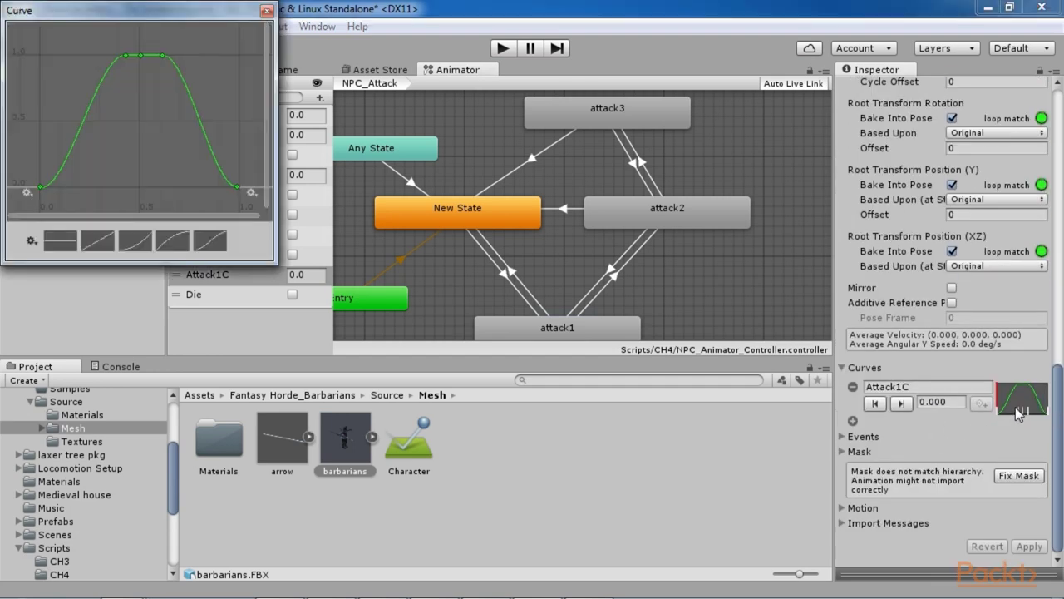
pyautogui.press('Escape')
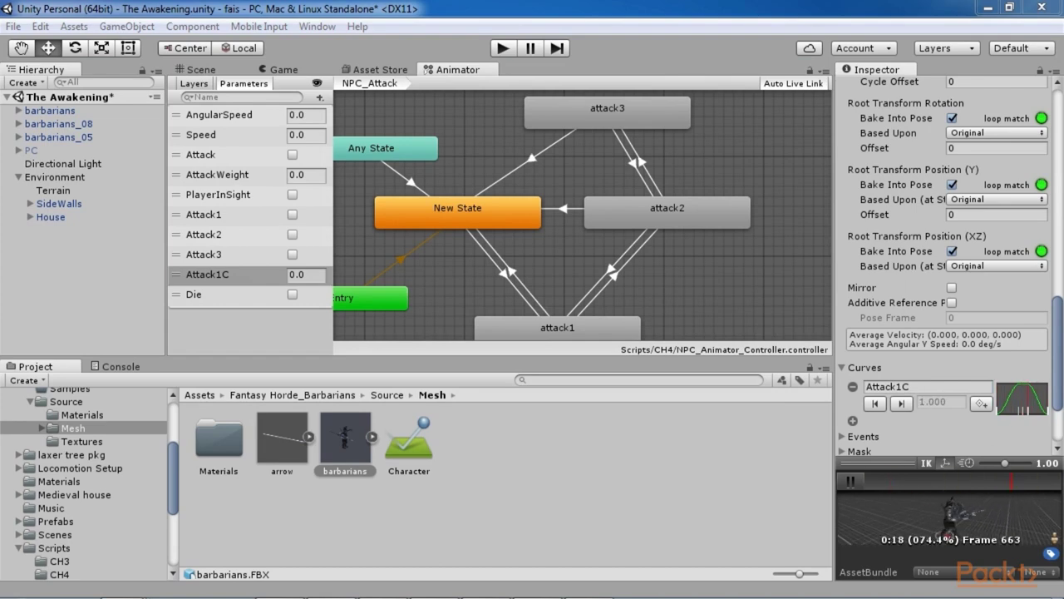
# Scrub and play the attack1 animation preview to compare the attack motion with the Attack1C curve value.
pyautogui.click(846, 483)
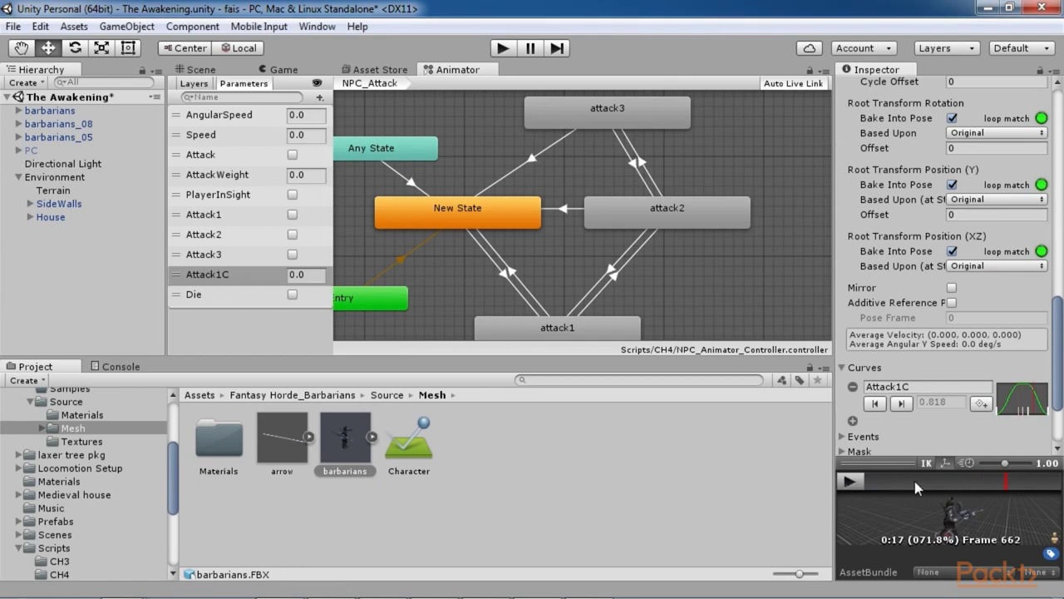
pyautogui.moveTo(914, 481); pyautogui.dragTo(1044, 481)
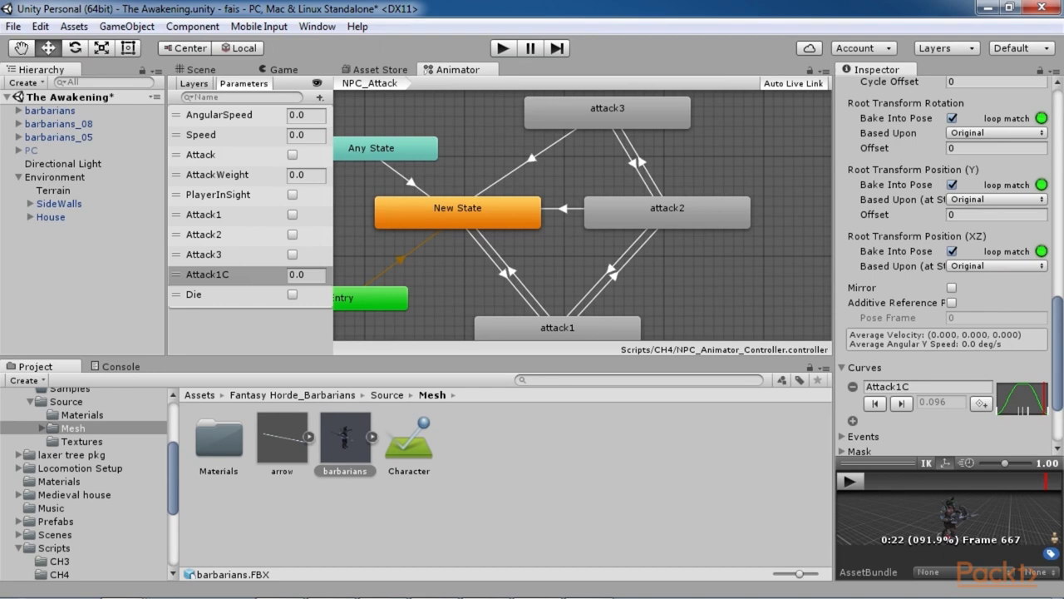
pyautogui.click(858, 481)
pyautogui.click(857, 482)
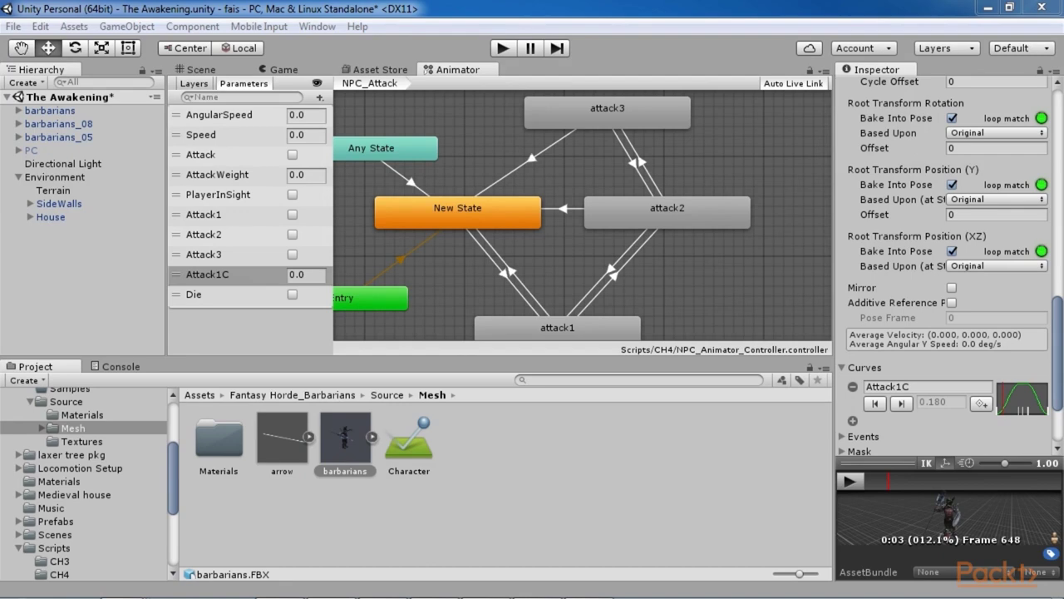
# Inspect the keys of the Attack1C curve in the curve editor and relate it to the Attack1C animator parameter.
pyautogui.click(1039, 409)
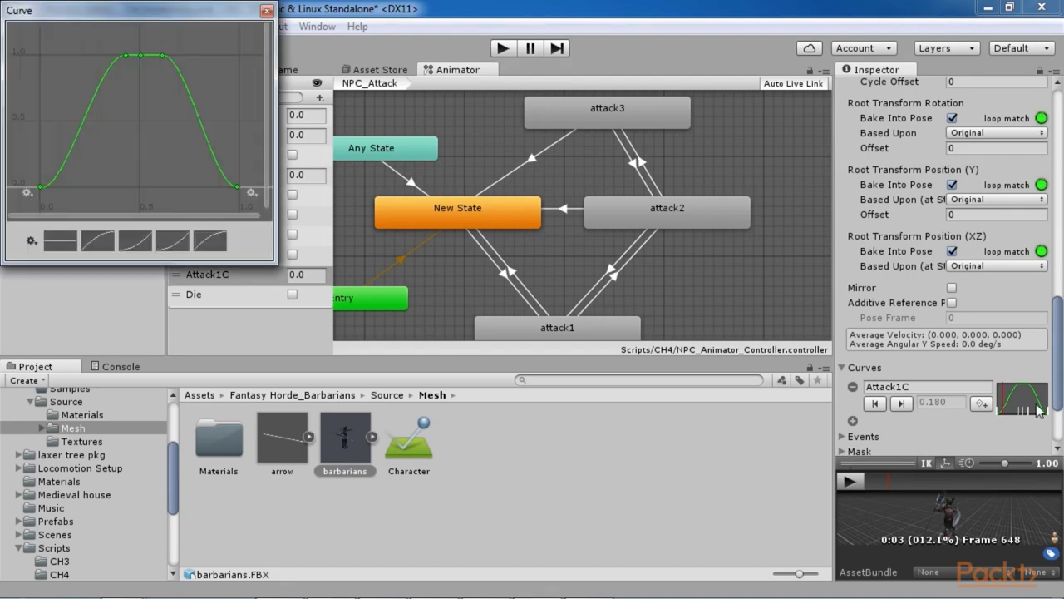
pyautogui.click(39, 186)
pyautogui.press('Escape')
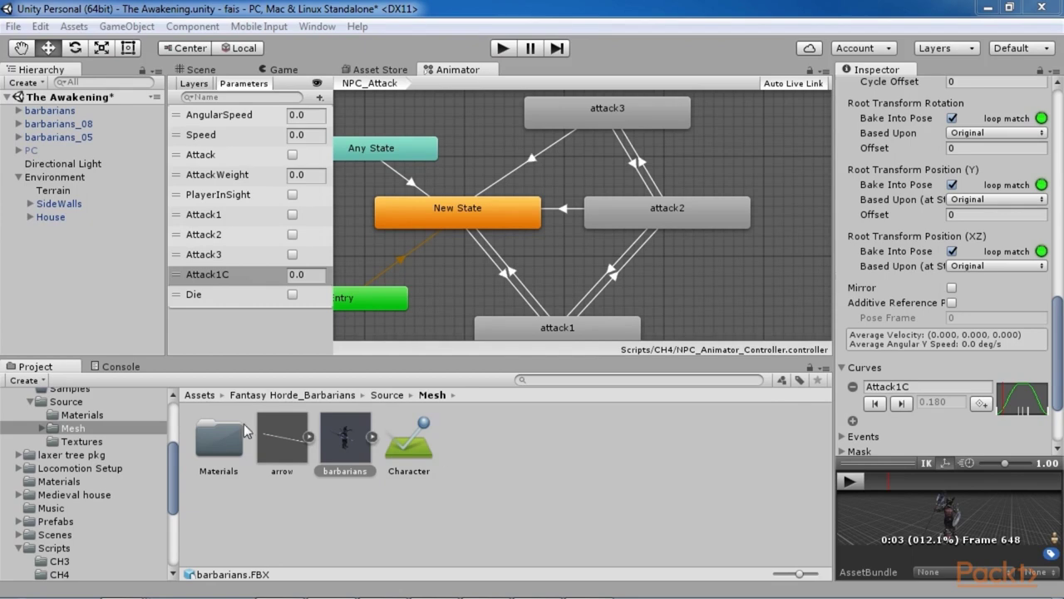
pyautogui.click(1028, 401)
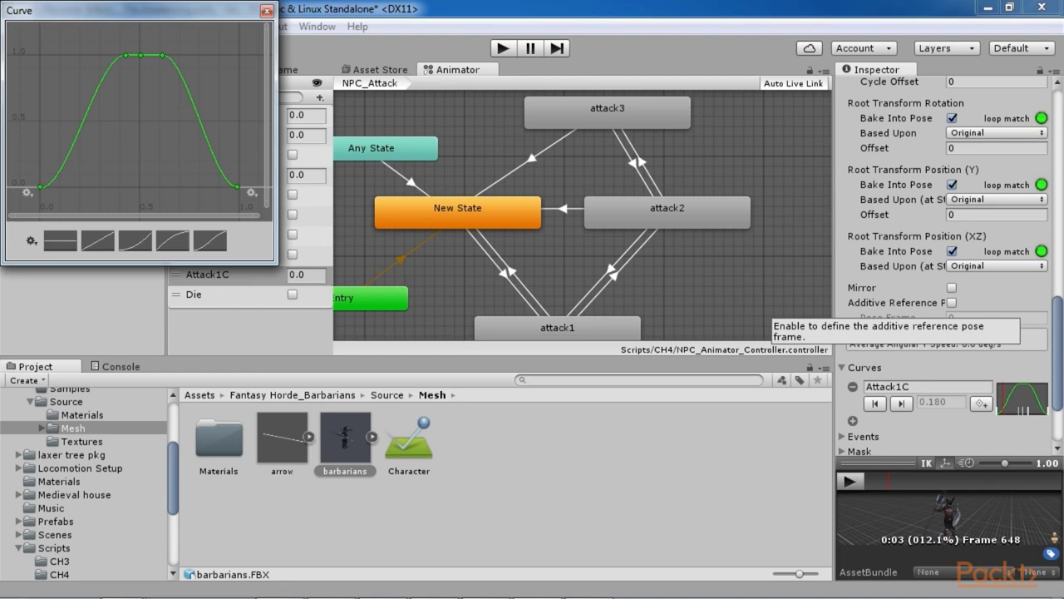
pyautogui.click(216, 274)
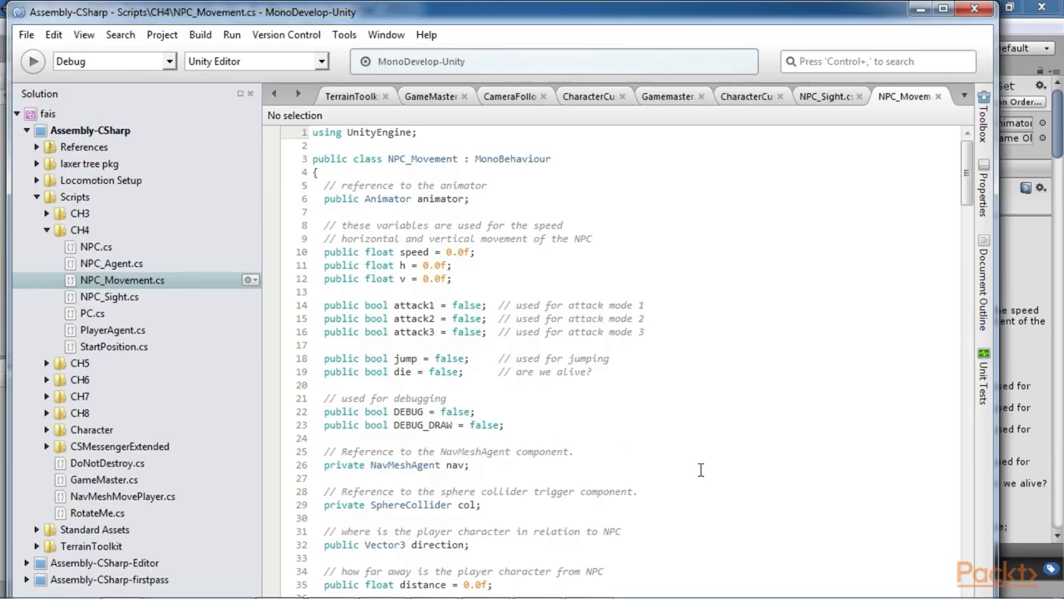
# Examine the NPC_Movement script, including the playerInSight rotation code and the Die animator call in Update().
pyautogui.scroll(-20, 701, 470)
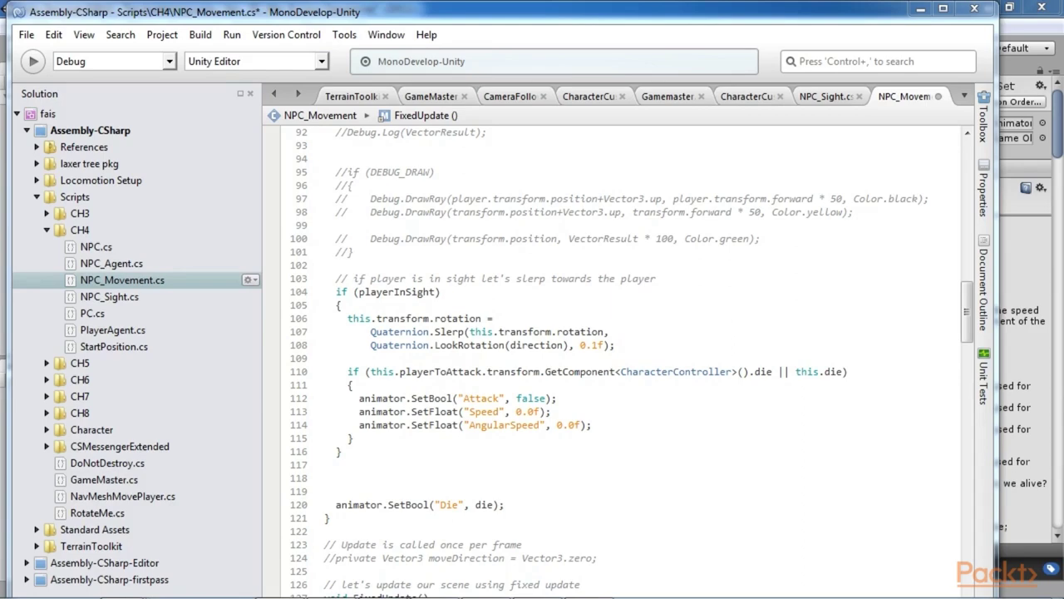
pyautogui.click(563, 475)
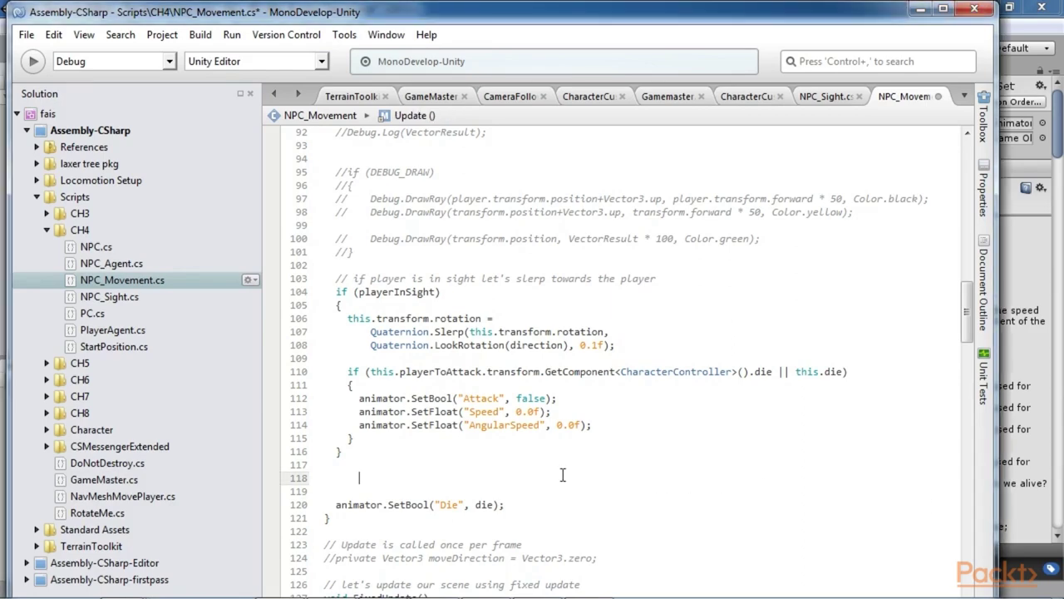
pyautogui.scroll(-3, 562, 475)
pyautogui.scroll(-2, 563, 474)
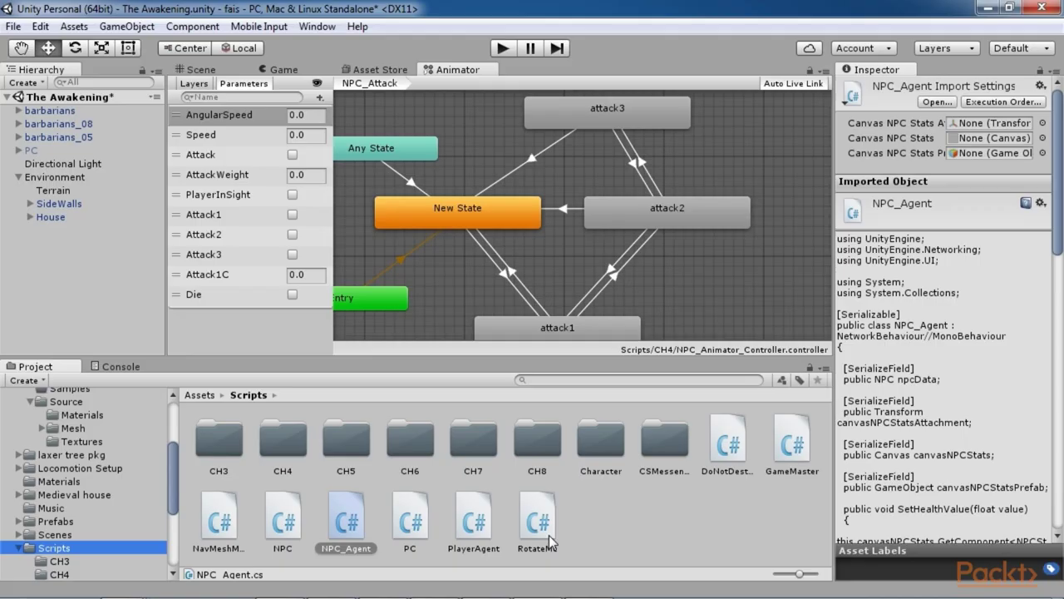
# Preview the PC, PlayerAgent, NPC and NPC_Agent scripts in the Scripts folder.
pyautogui.click(420, 528)
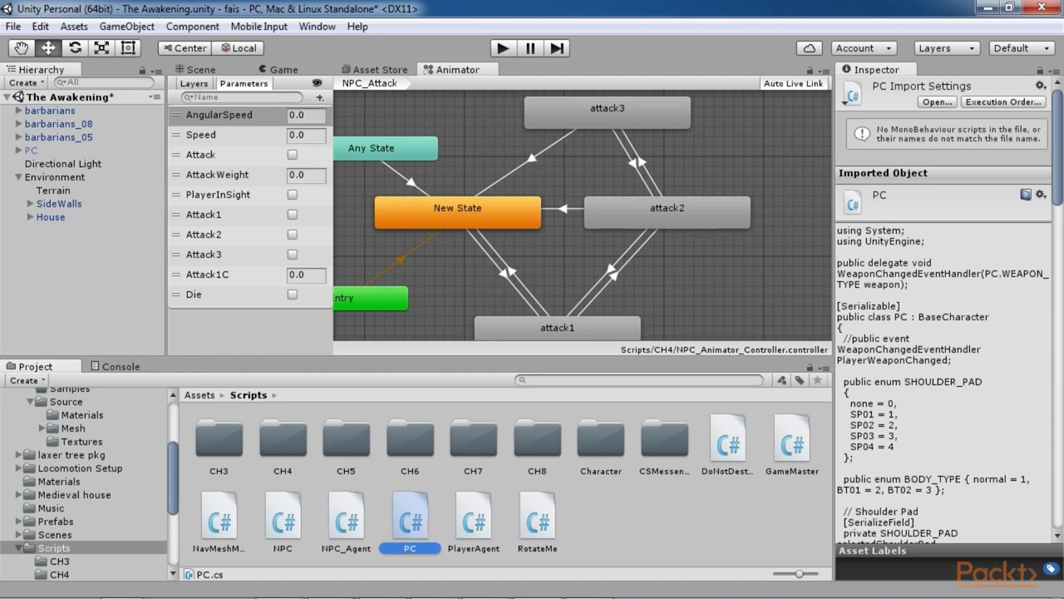
pyautogui.click(487, 532)
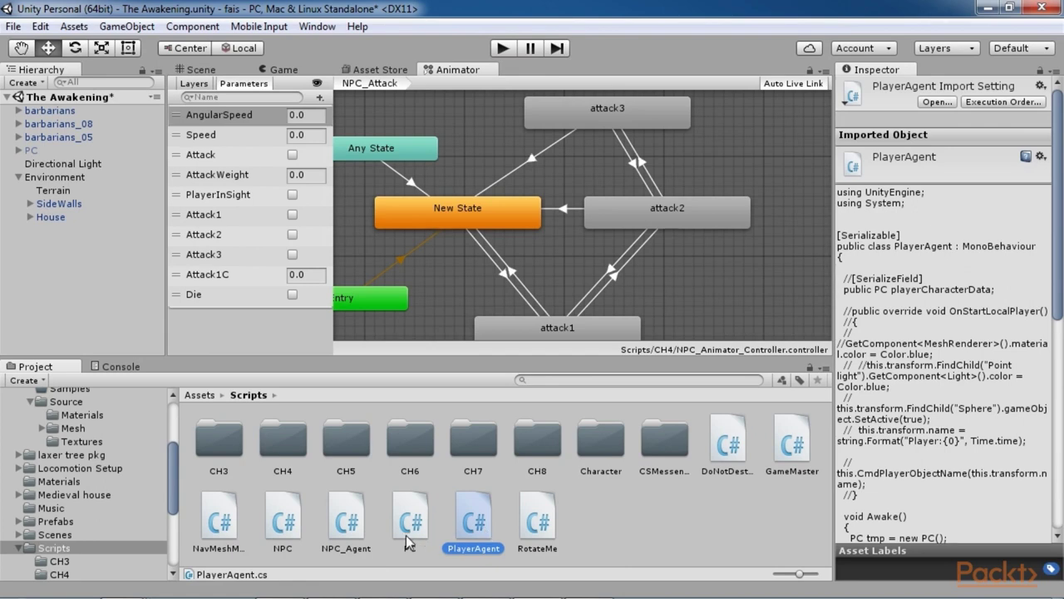
pyautogui.click(287, 523)
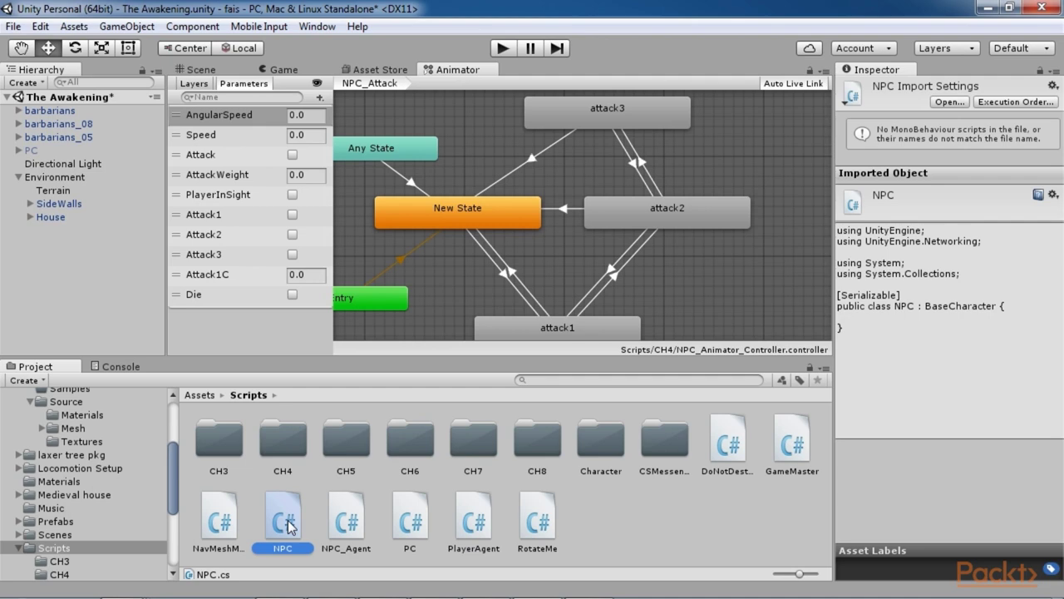
pyautogui.click(341, 524)
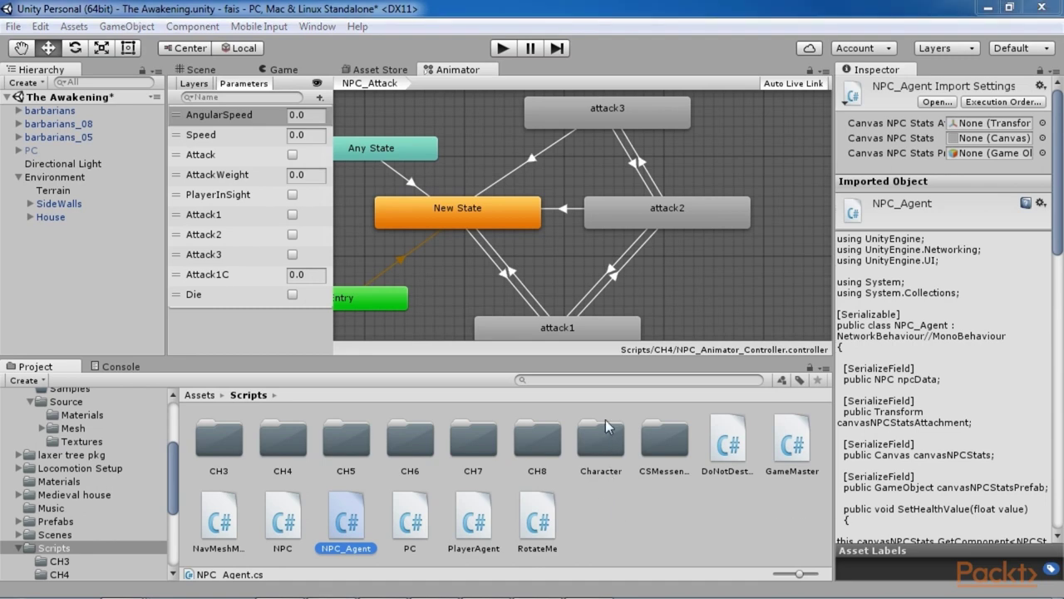
# Switch to MonoDevelop and review the BaseCharacter class, from its serialized fields and properties to the HEALTH setter.
pyautogui.hotkey('alt', 'Tab')
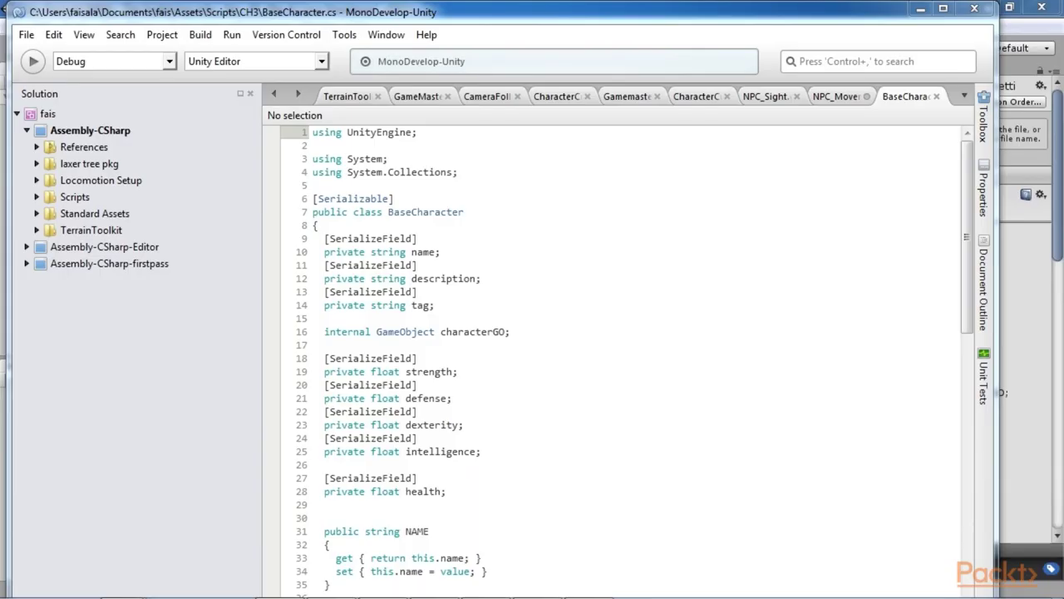
pyautogui.scroll(-11, 551, 368)
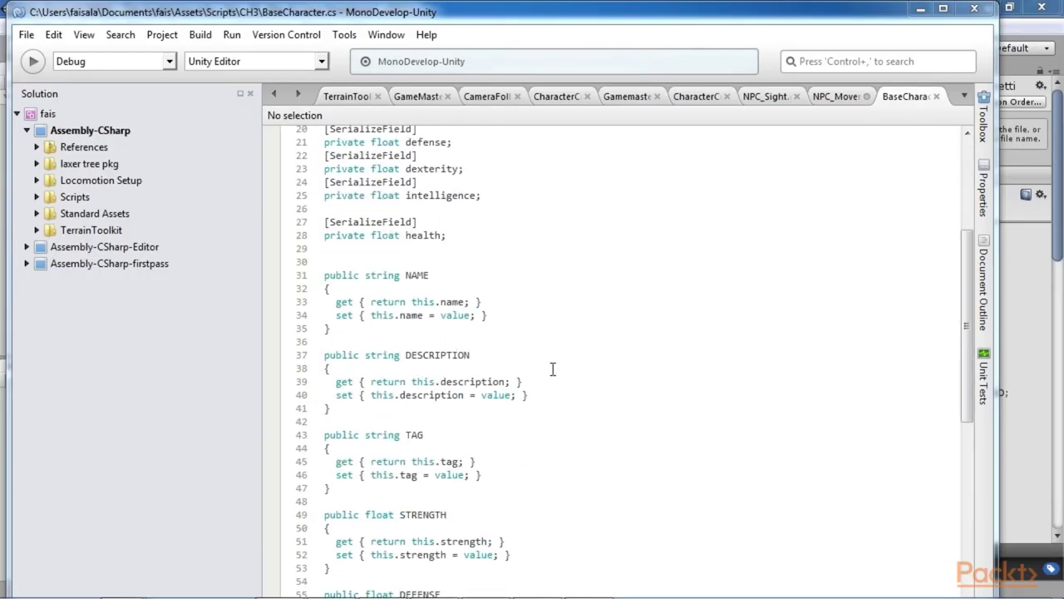
pyautogui.scroll(5, 551, 368)
pyautogui.scroll(-11, 551, 369)
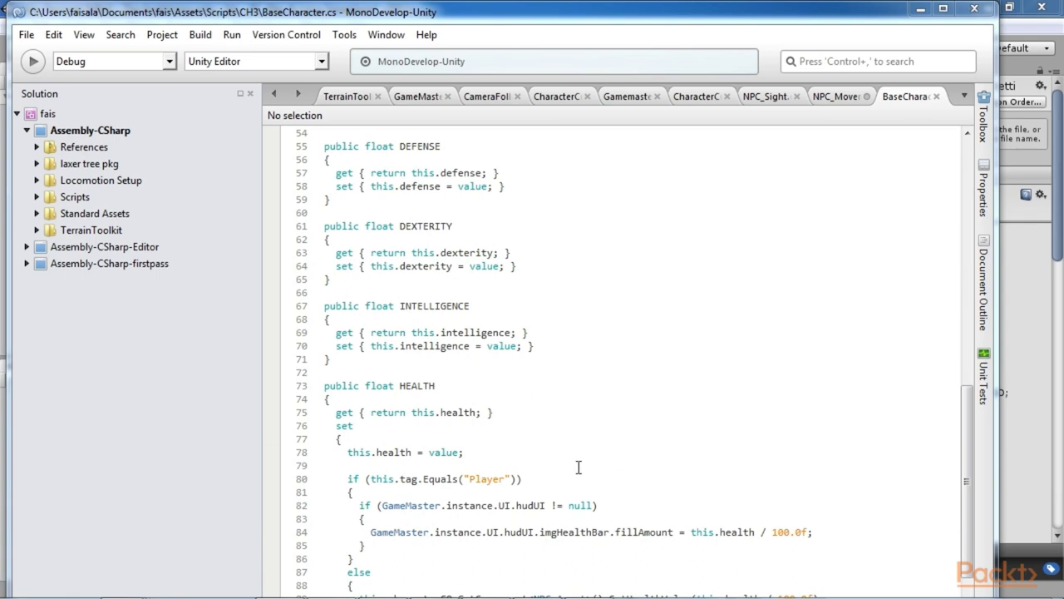
pyautogui.scroll(-2, 579, 467)
pyautogui.scroll(-4, 579, 468)
pyautogui.scroll(6, 467, 389)
pyautogui.scroll(-2, 468, 390)
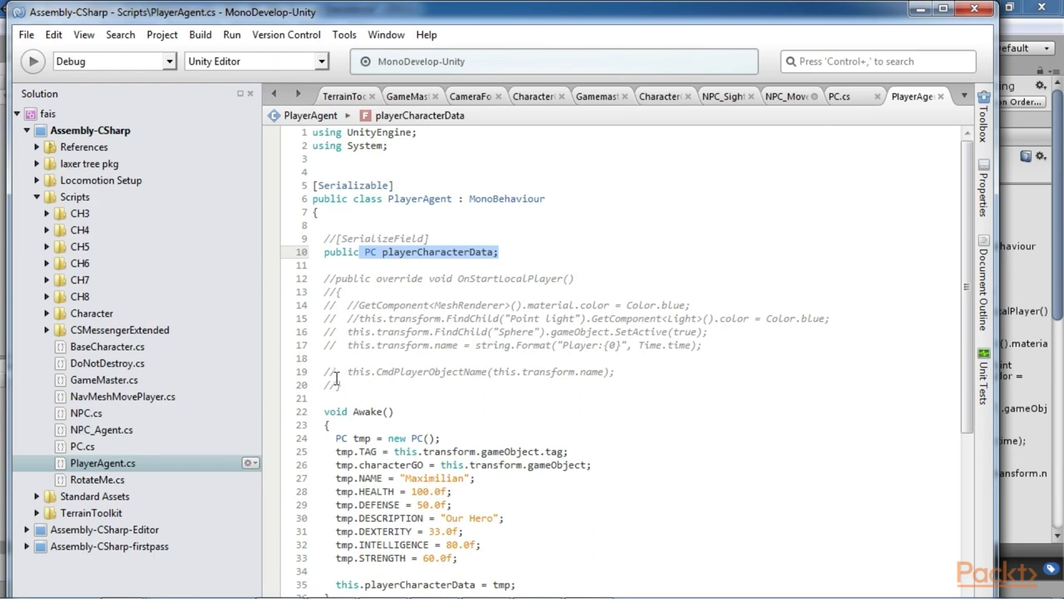
# Review the PlayerAgent script, covering the PC setup in Awake() and the HEALTH check with the die flag in Update().
pyautogui.click(345, 426)
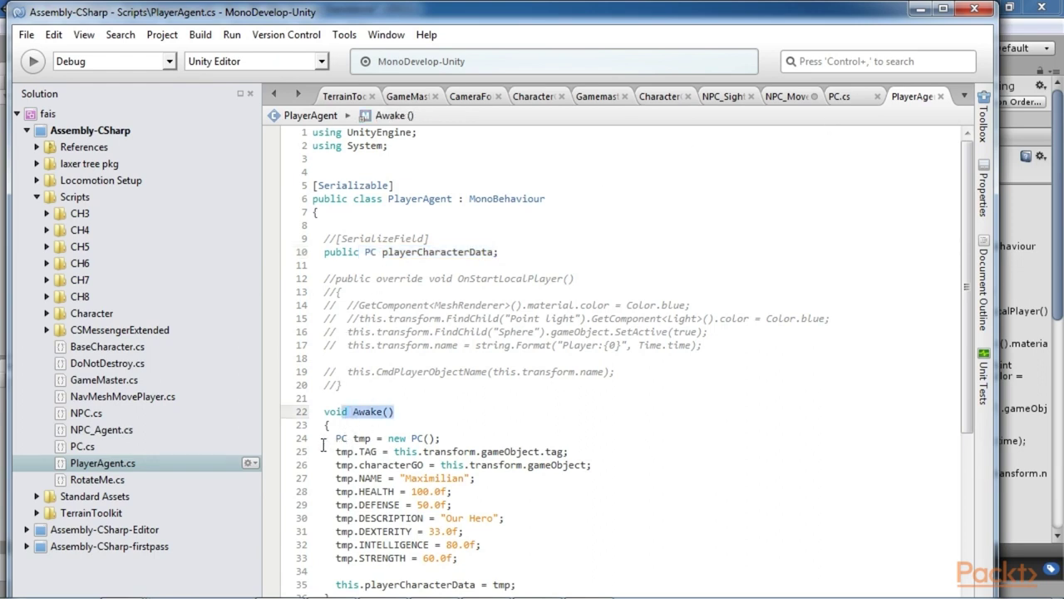
pyautogui.moveTo(324, 440); pyautogui.dragTo(440, 441)
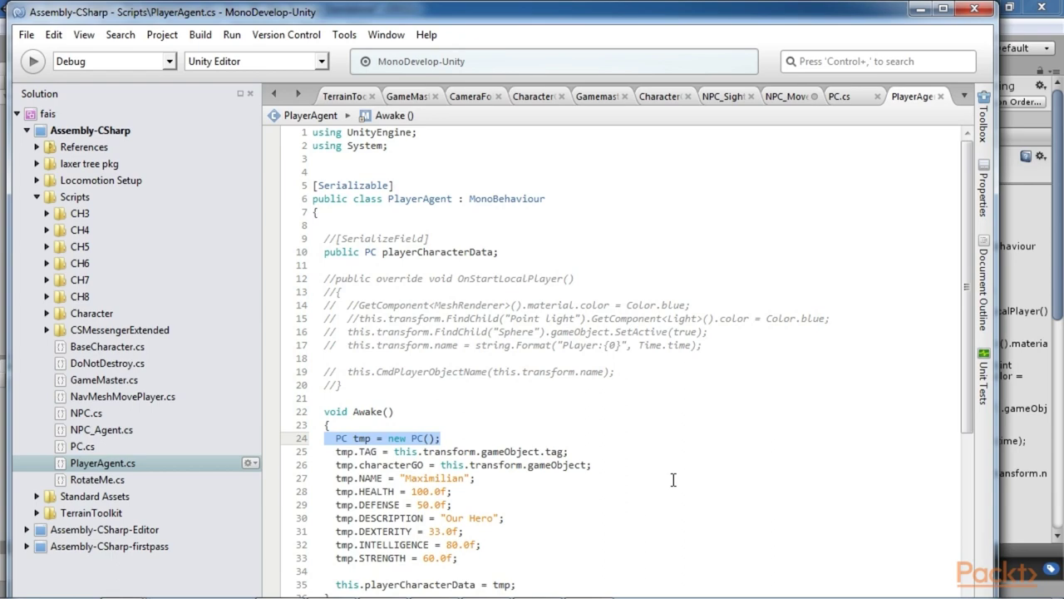
pyautogui.click(544, 513)
pyautogui.scroll(-10, 544, 513)
pyautogui.moveTo(353, 336); pyautogui.dragTo(399, 335)
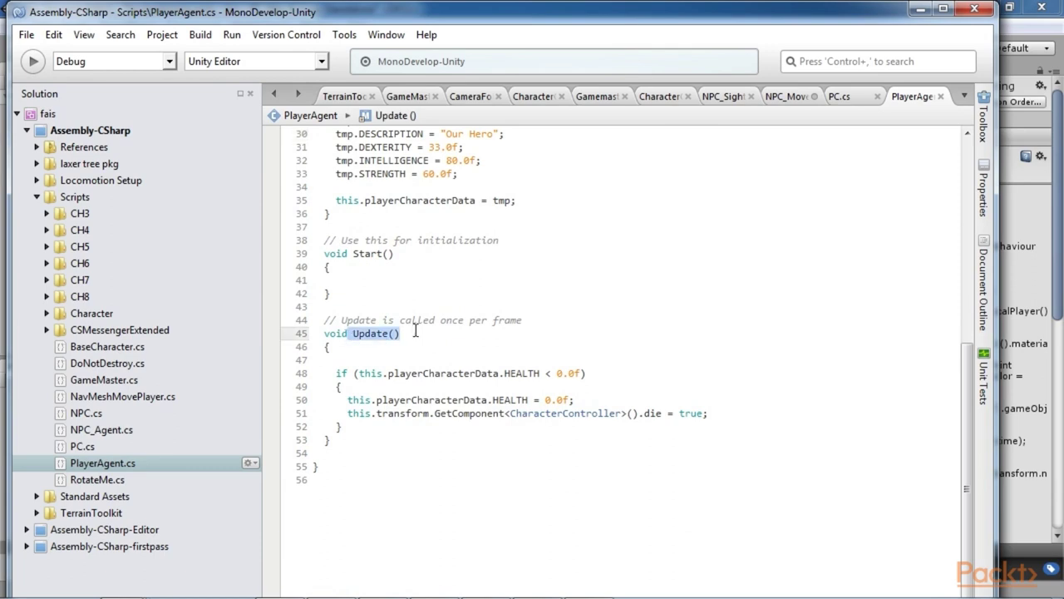
pyautogui.moveTo(533, 373)
pyautogui.moveTo(505, 373); pyautogui.dragTo(606, 370)
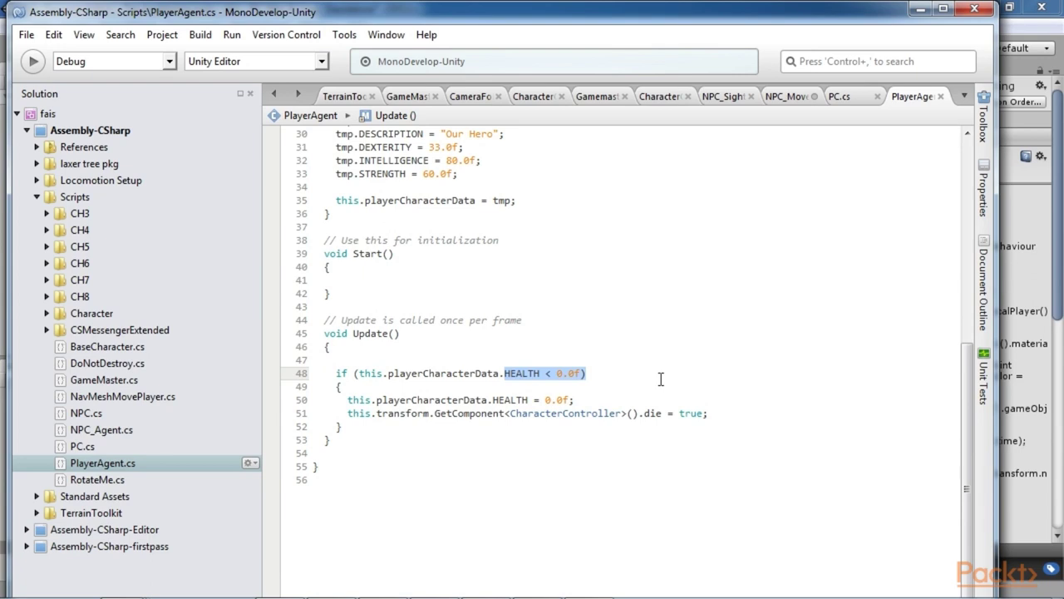
pyautogui.moveTo(638, 413); pyautogui.dragTo(710, 413)
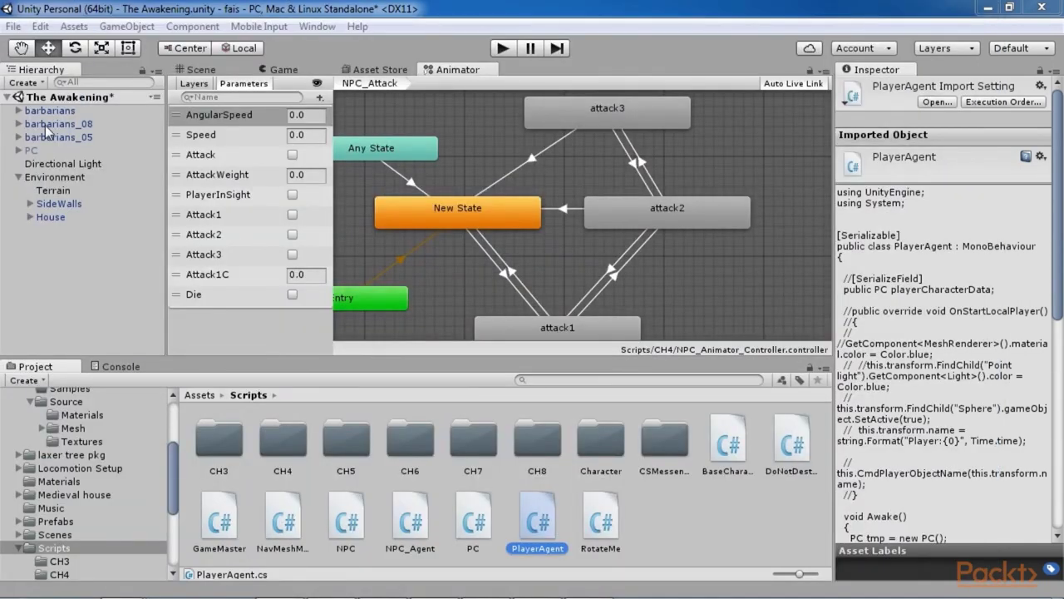
# Switch to Unity and attach the PlayerAgent script to the barbarians object as a new component.
pyautogui.click(51, 110)
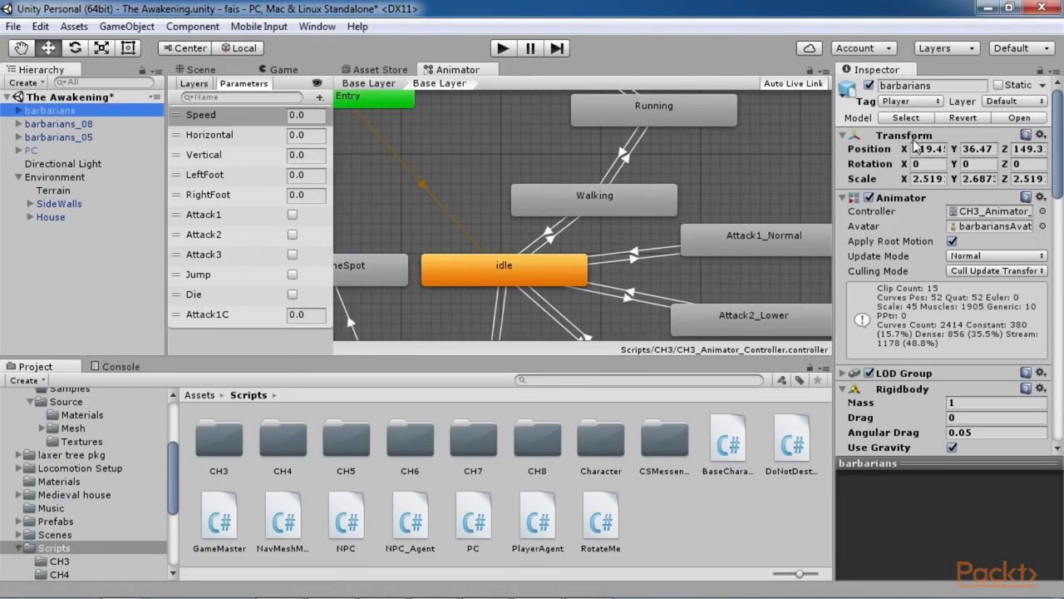
pyautogui.click(960, 462)
pyautogui.scroll(-10, 988, 496)
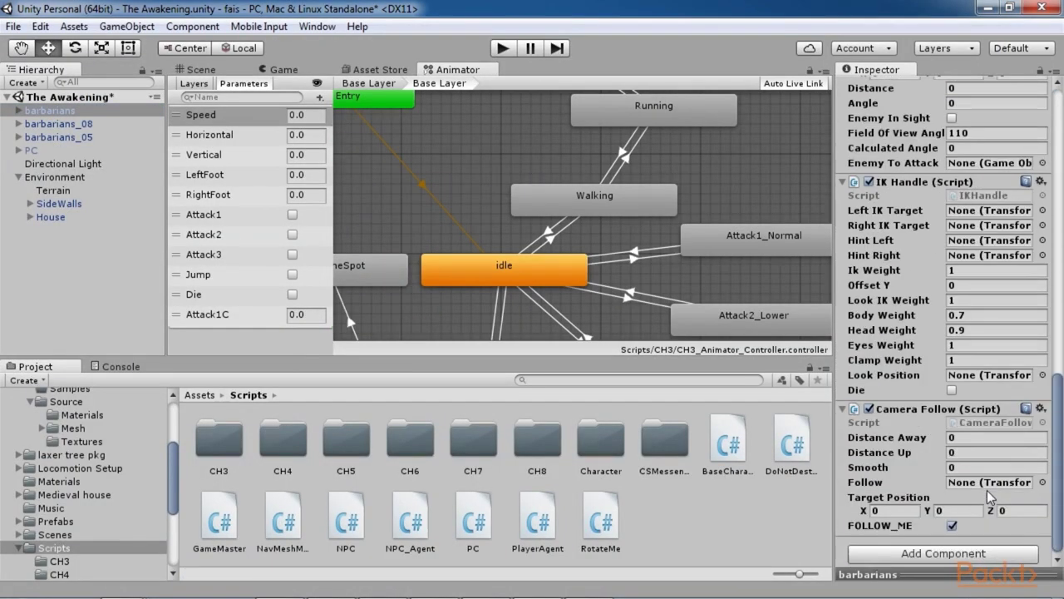
pyautogui.moveTo(536, 528); pyautogui.dragTo(921, 564)
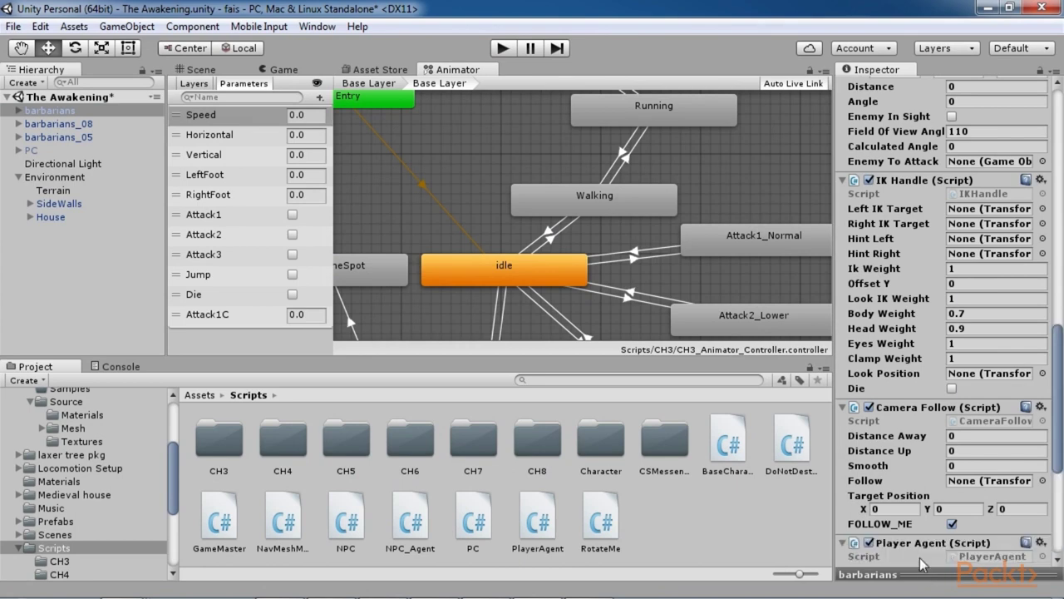
# Search the project assets for "npc", preview the NPC_Movement script and attach it to the barbarians_05 object.
pyautogui.click(64, 124)
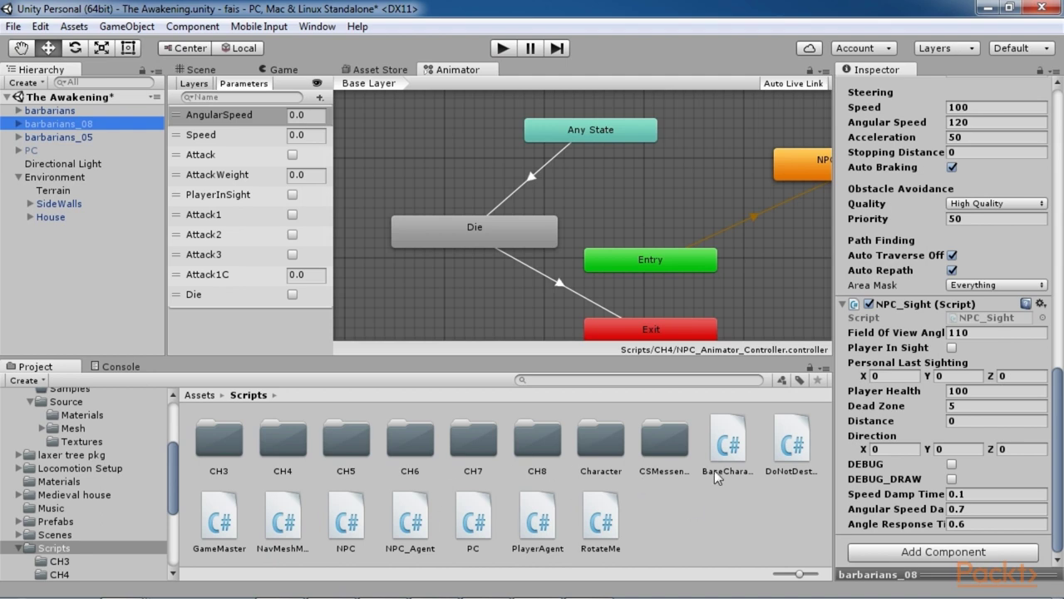
pyautogui.click(637, 379)
pyautogui.write('npc')
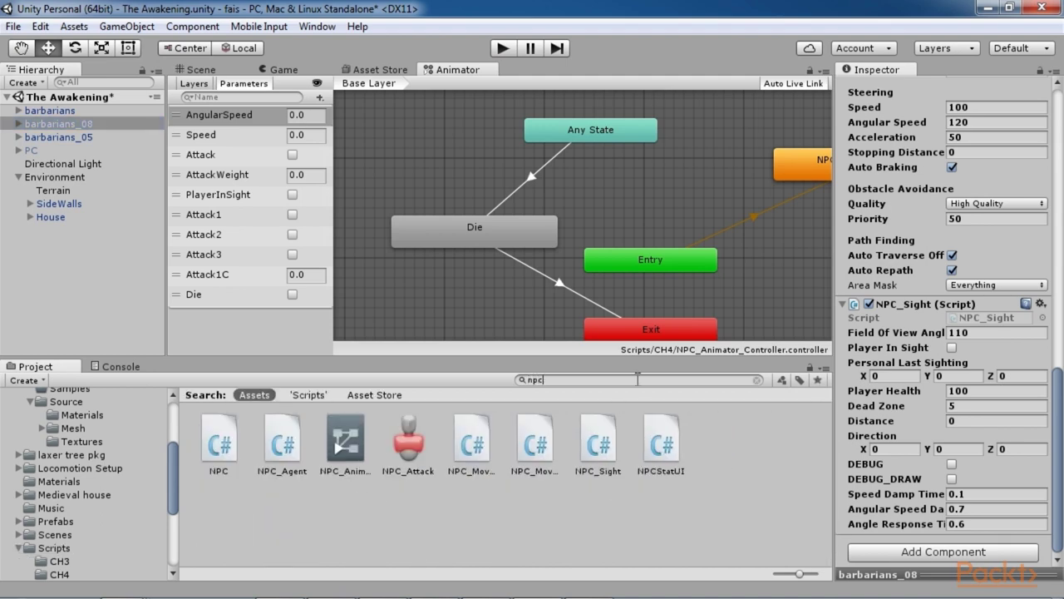
pyautogui.click(471, 440)
pyautogui.scroll(10, 1035, 350)
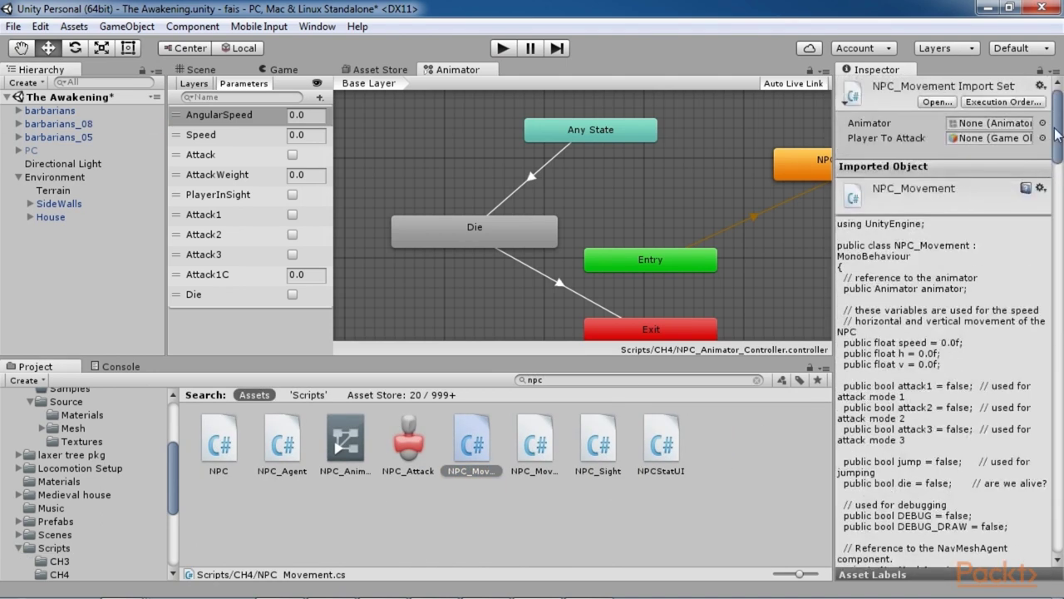
pyautogui.click(68, 123)
pyautogui.scroll(-10, 948, 470)
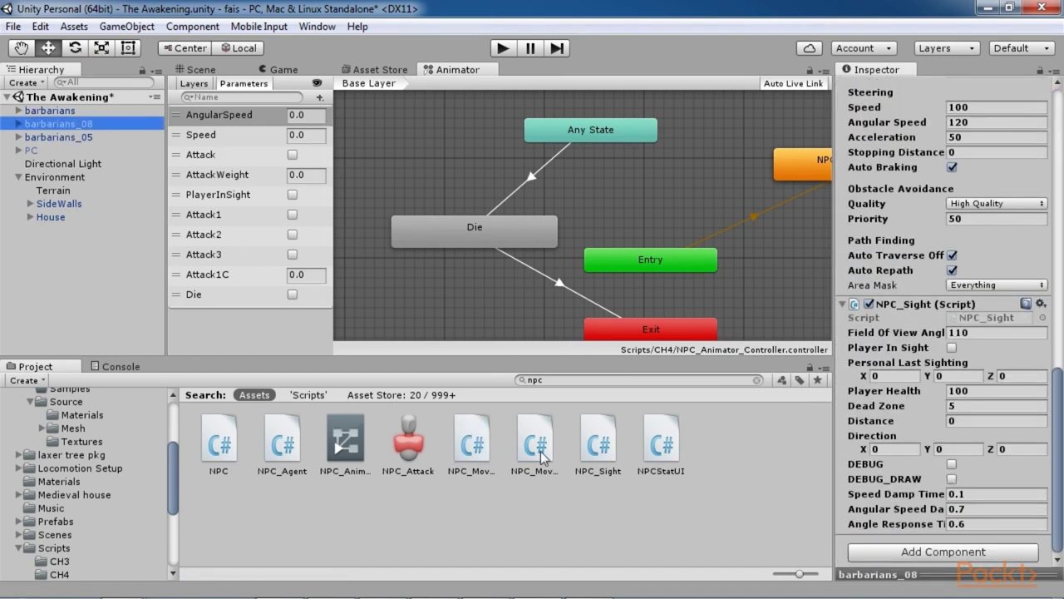
pyautogui.click(60, 137)
pyautogui.moveTo(469, 445); pyautogui.dragTo(898, 564)
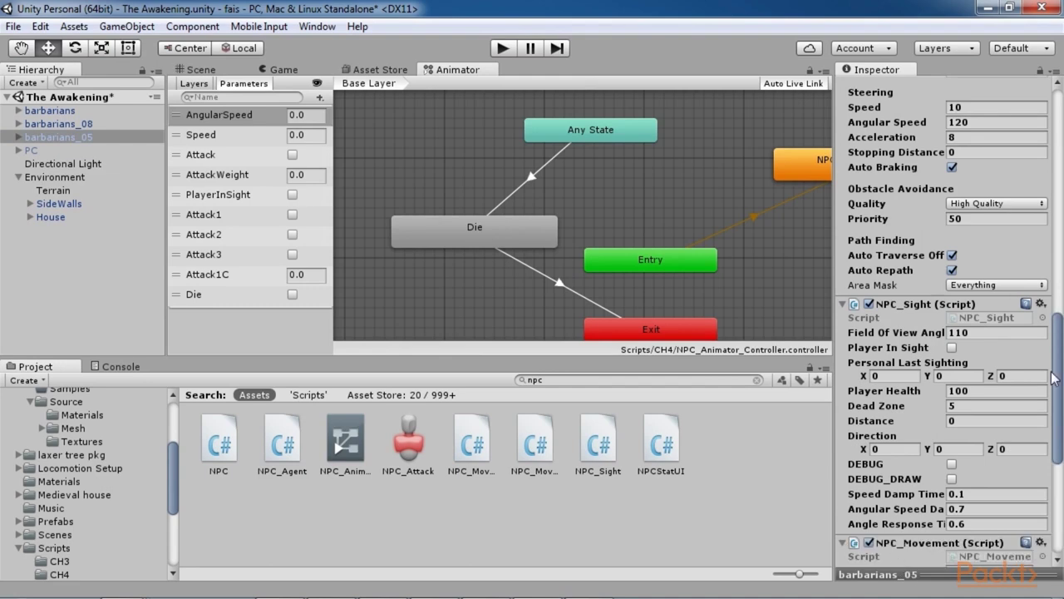
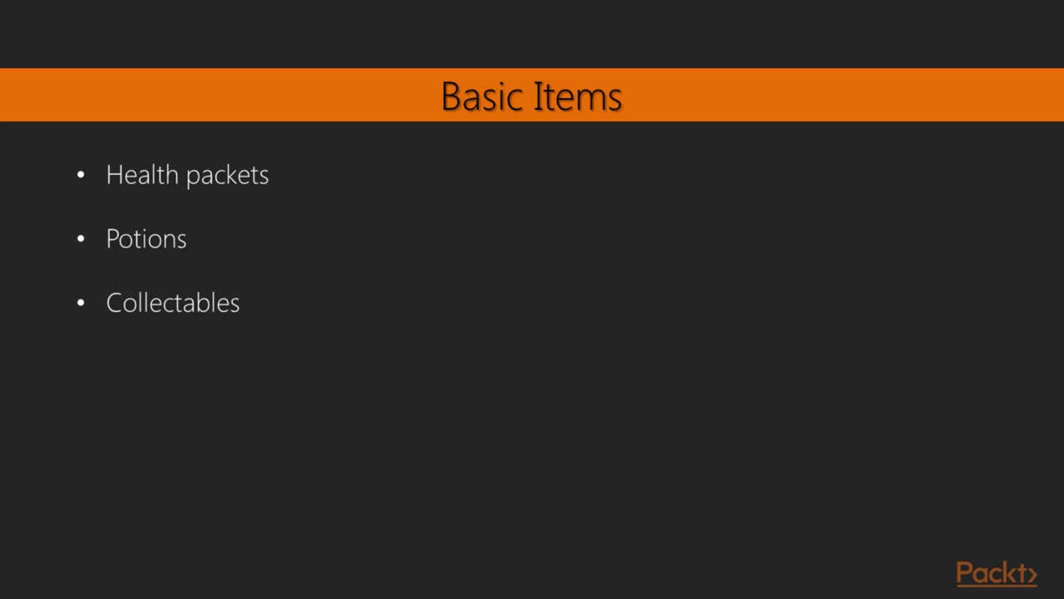
pyautogui.press('Right')
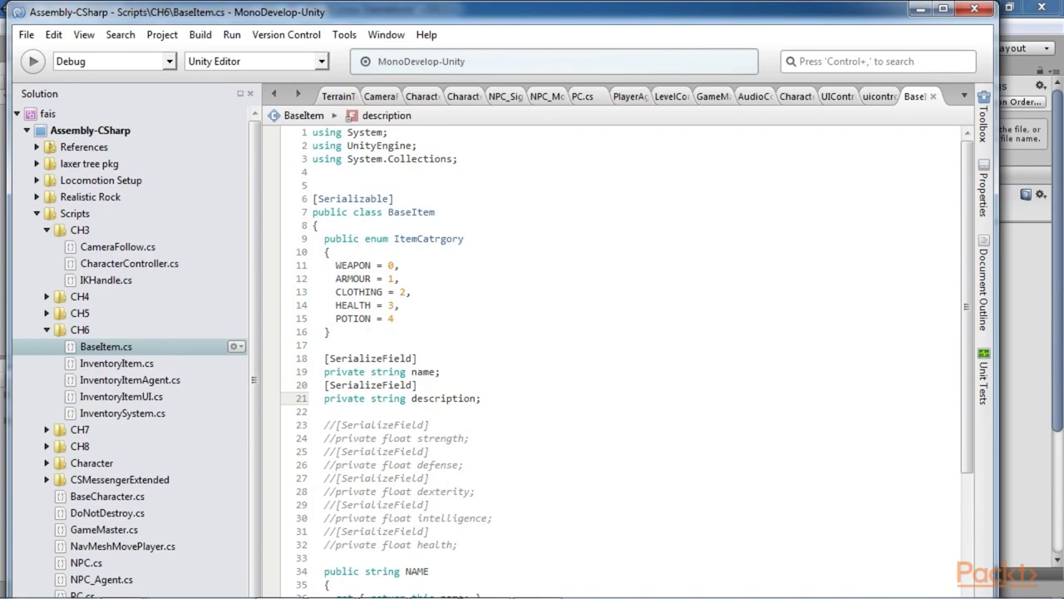
# Review the BaseItem class in MonoDevelop, covering its NAME and DESCRIPTION properties and the ItemCatrgory enum.
pyautogui.scroll(-2, 515, 400)
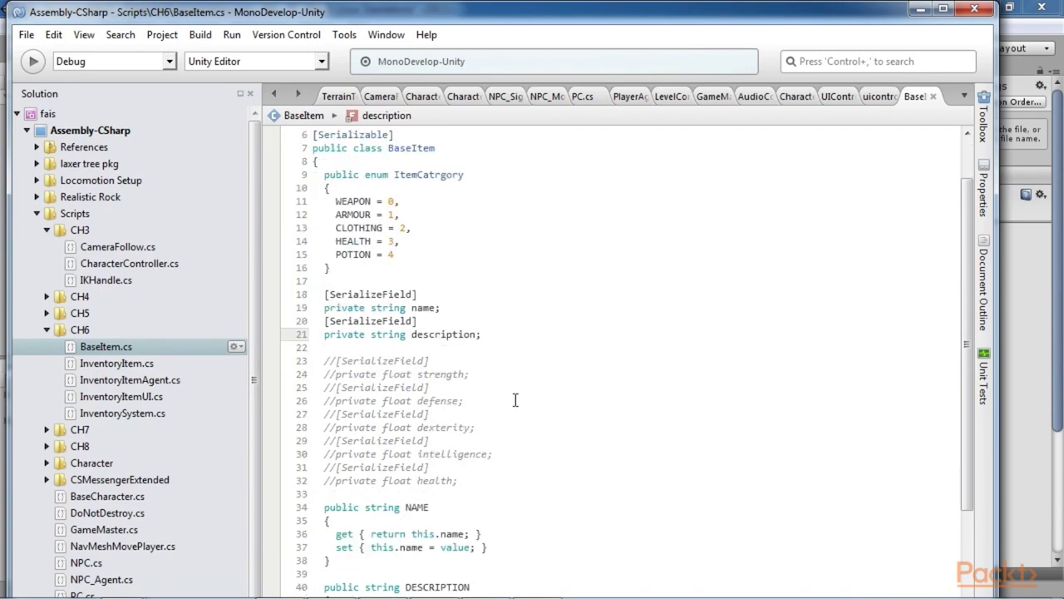
pyautogui.scroll(-6, 515, 400)
pyautogui.click(532, 344)
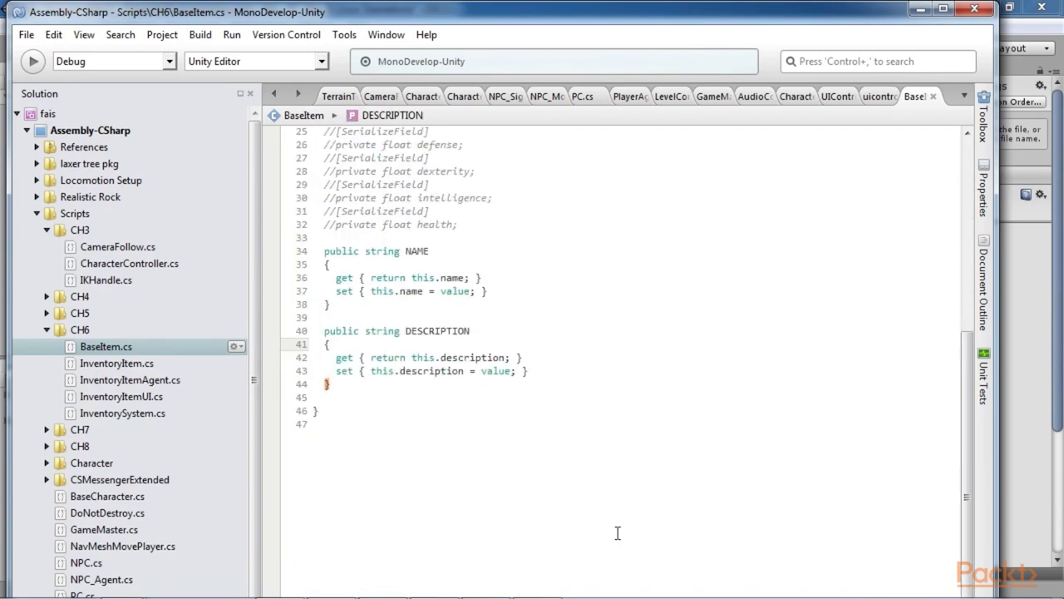
pyautogui.scroll(3, 618, 533)
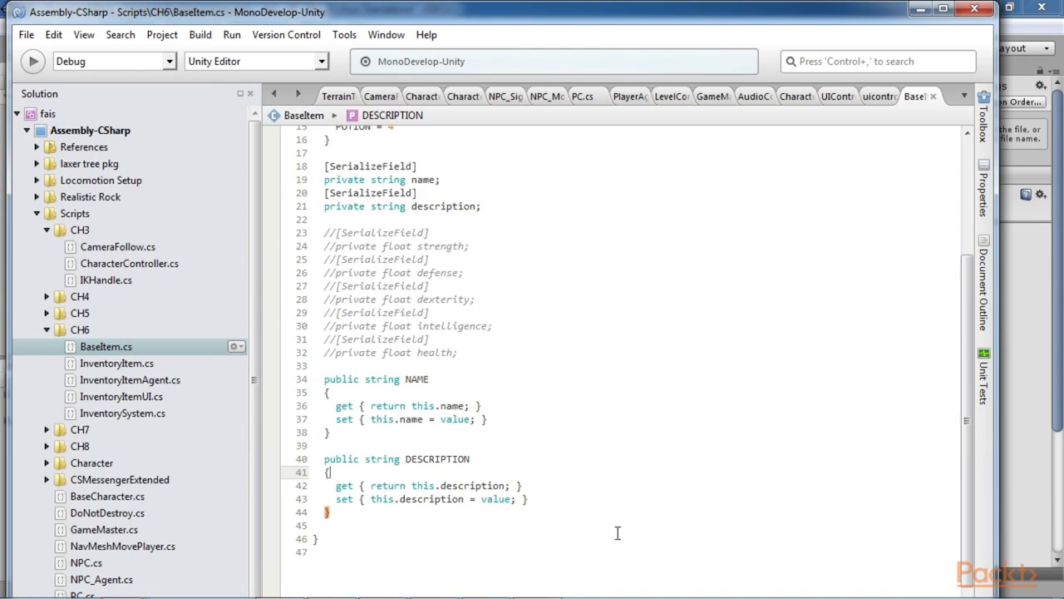
pyautogui.scroll(5, 618, 533)
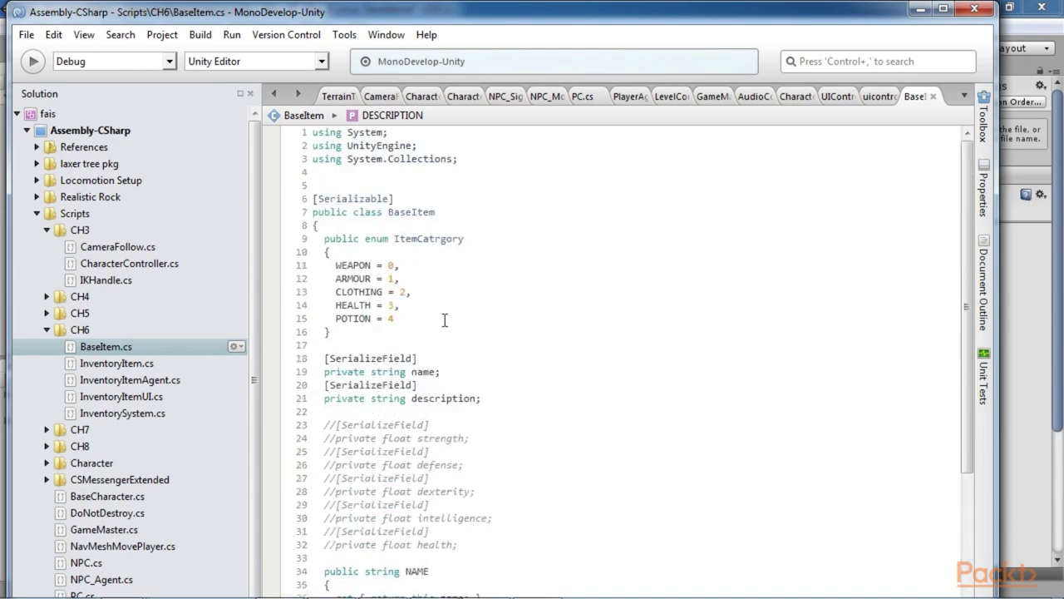
pyautogui.moveTo(323, 239); pyautogui.dragTo(395, 331)
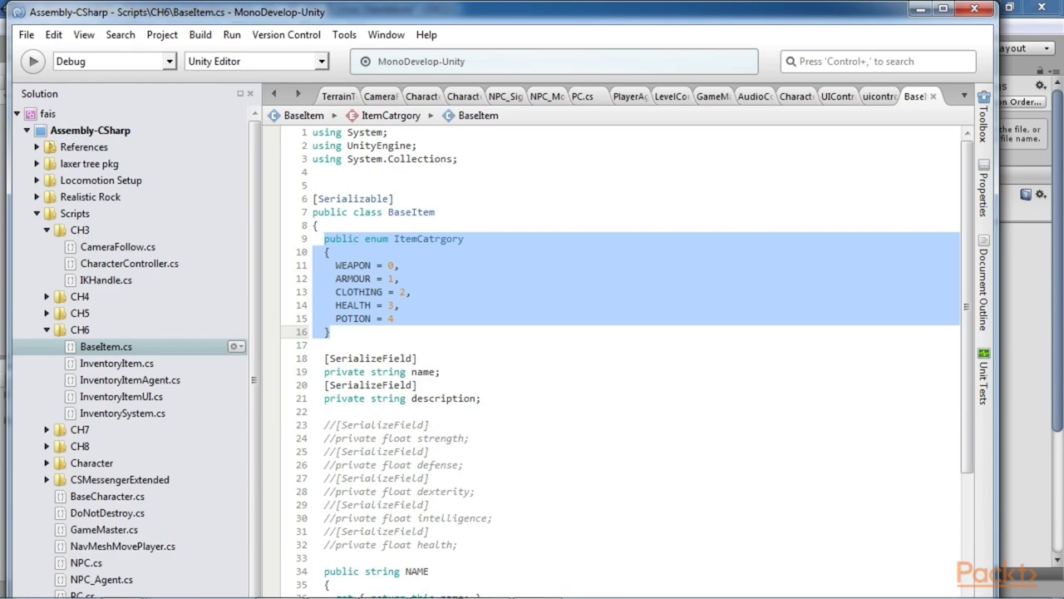
pyautogui.click(655, 439)
# Search the Unity project for "item", open the InventoryItem script and review its ItemType enum, serialized fields and properties.
pyautogui.hotkey('alt', 'Tab')
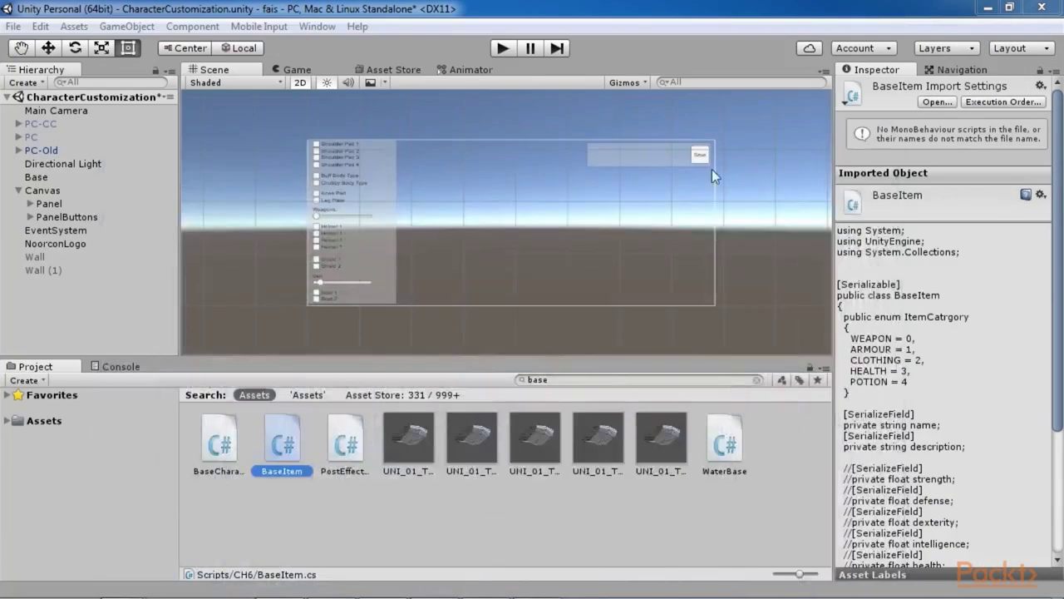
pyautogui.click(586, 379)
pyautogui.write('item')
pyautogui.doubleClick(413, 441)
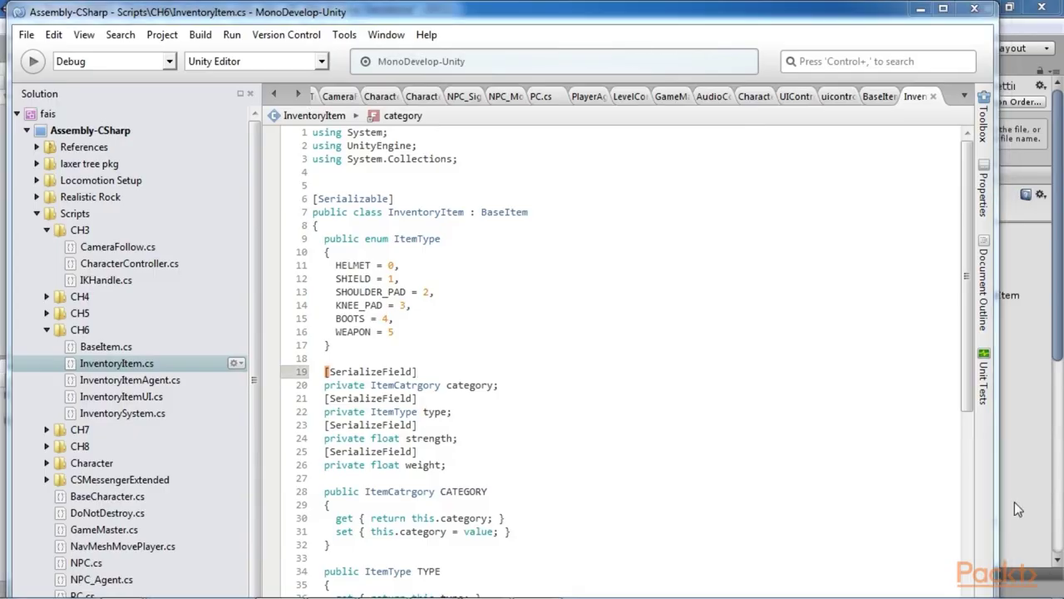
pyautogui.scroll(-8, 572, 418)
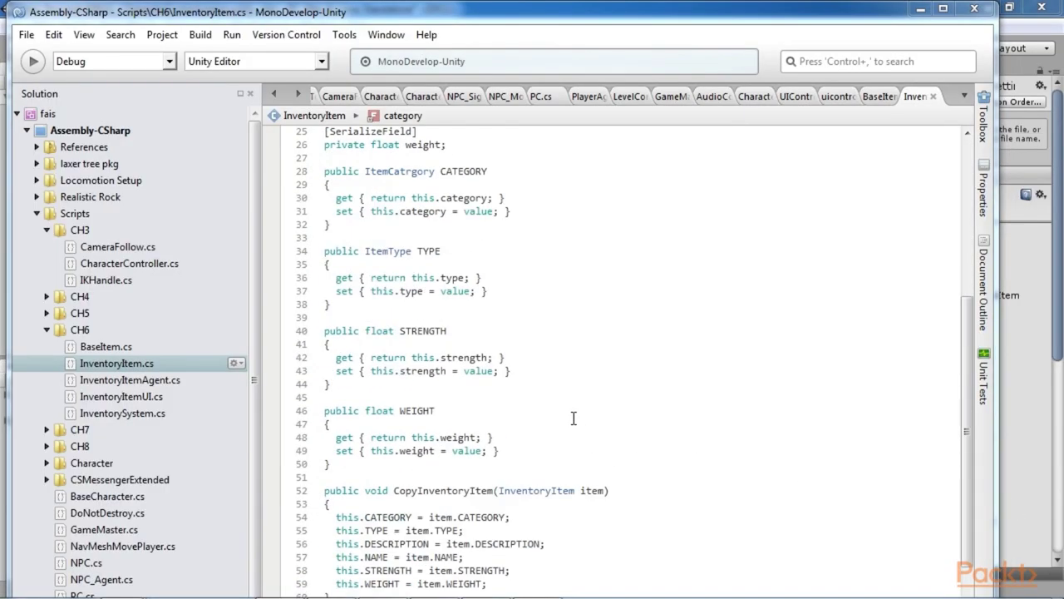
pyautogui.scroll(6, 573, 417)
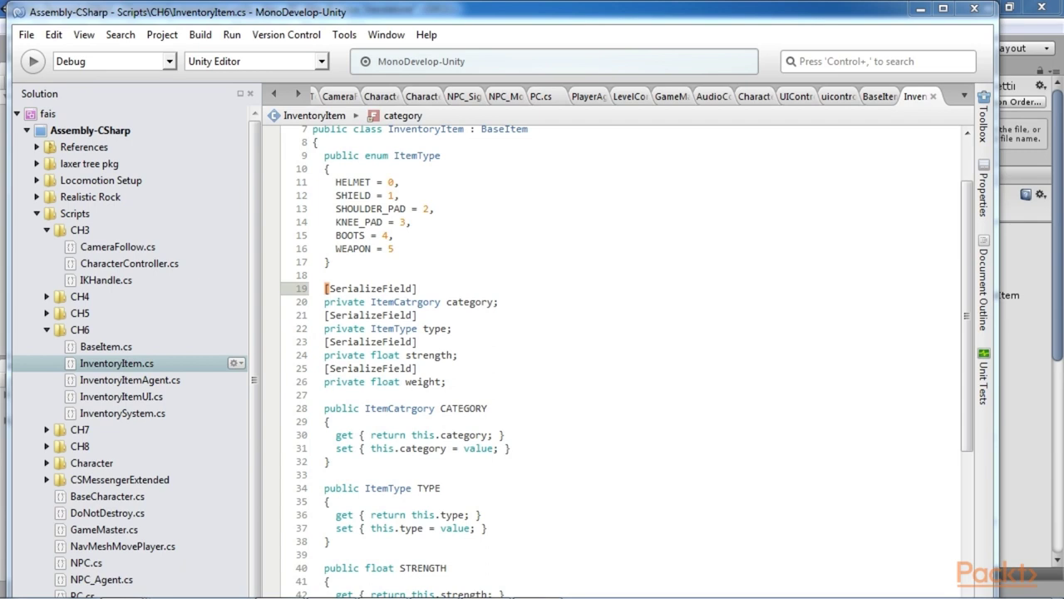
pyautogui.click(680, 480)
pyautogui.scroll(2, 680, 480)
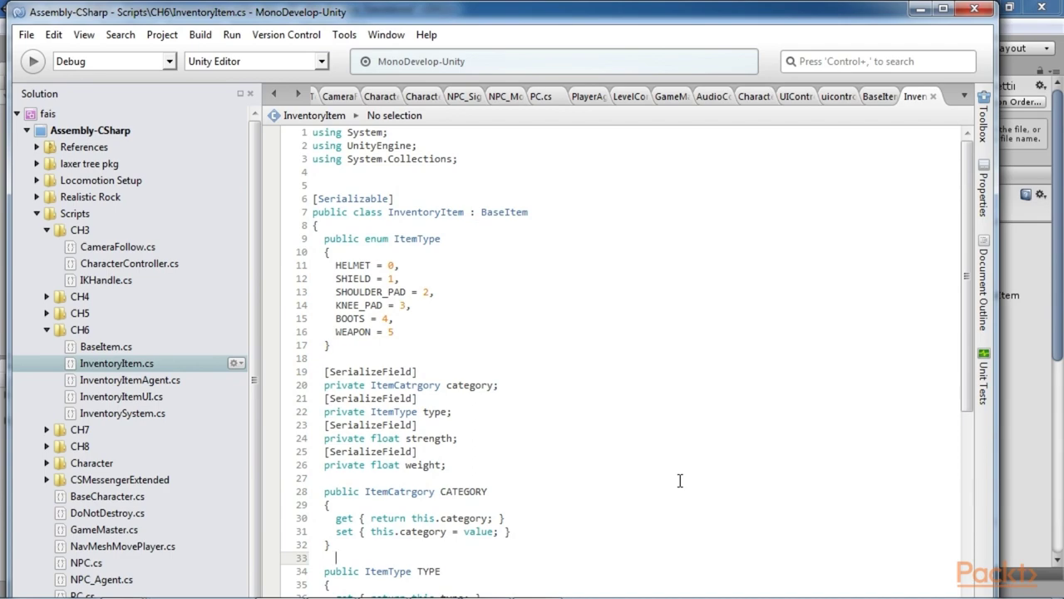
pyautogui.click(673, 383)
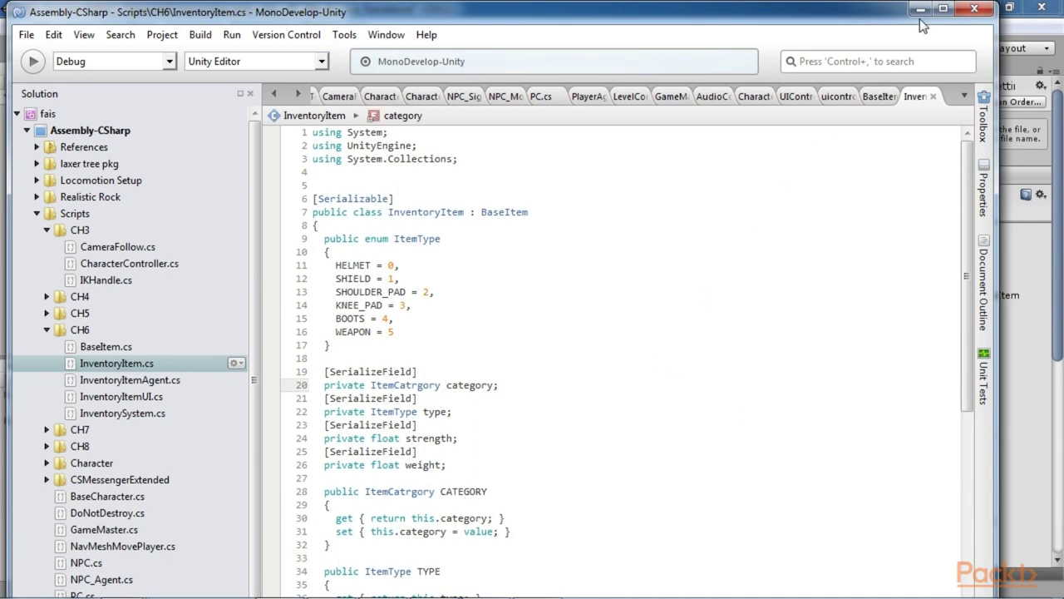
pyautogui.click(920, 10)
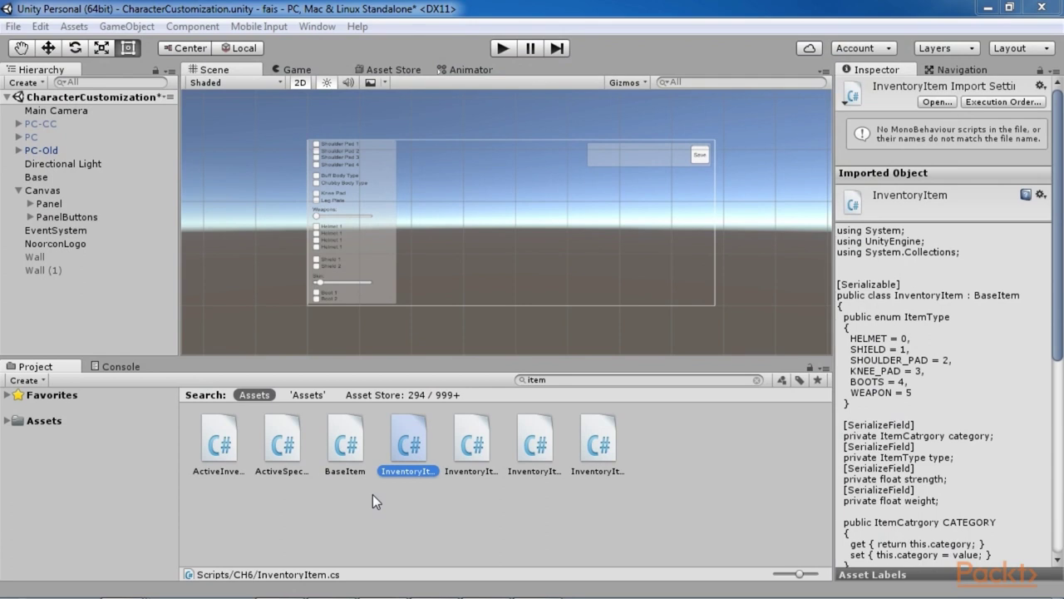
# Search the project assets for "system", open the InventorySystem script and look through it to the end of the class.
pyautogui.click(372, 494)
pyautogui.click(566, 380)
pyautogui.write('system')
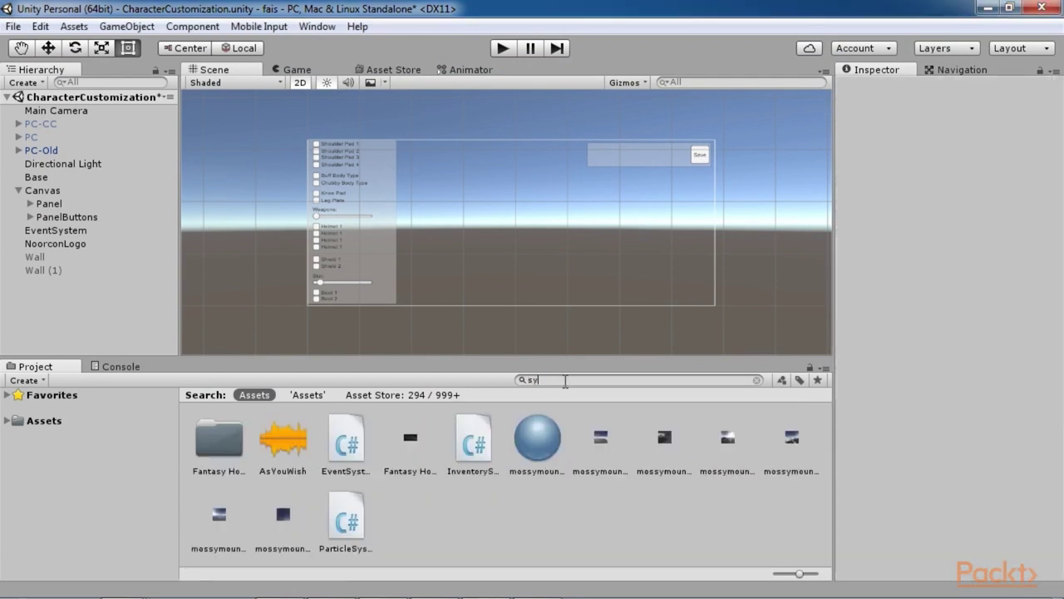
pyautogui.doubleClick(283, 449)
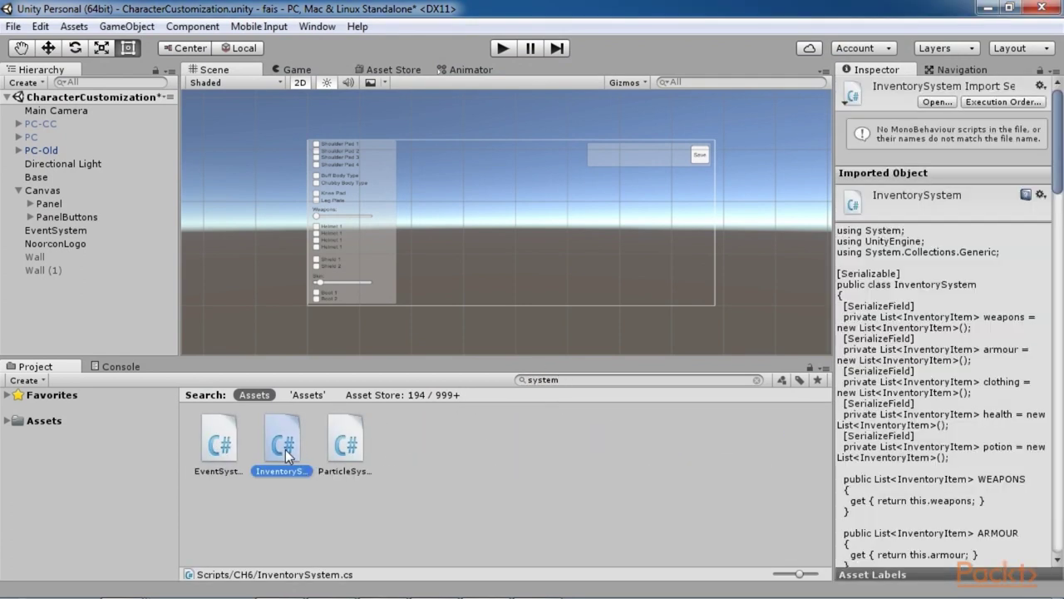
pyautogui.scroll(-20, 704, 450)
pyautogui.scroll(-19, 703, 450)
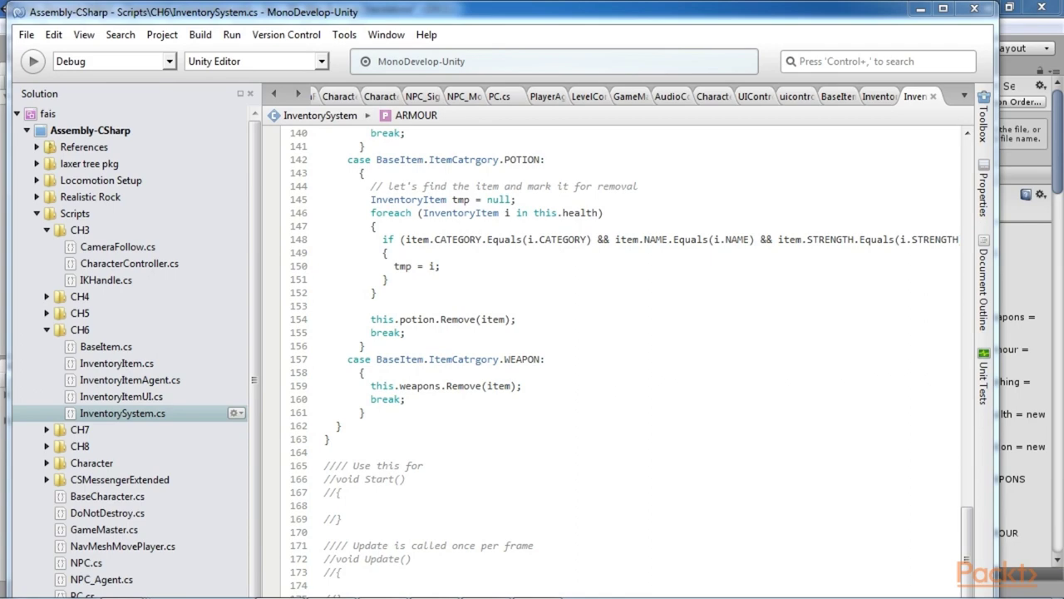
pyautogui.click(574, 492)
pyautogui.scroll(-6, 579, 498)
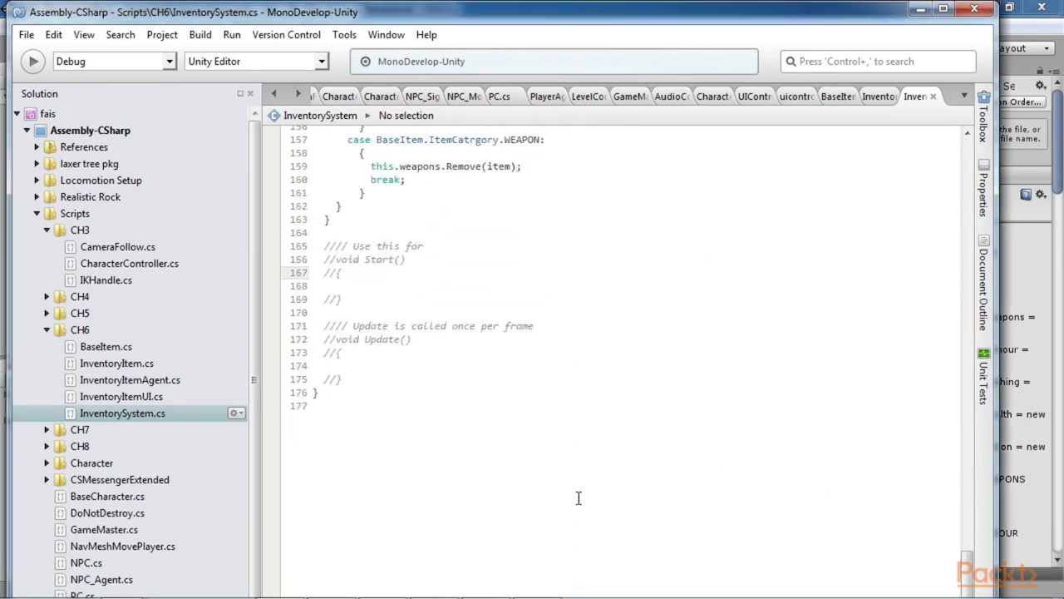
# Examine the AddItem and DeleteItem functions in InventorySystem, including how their switch statements handle each item category.
pyautogui.scroll(16, 579, 498)
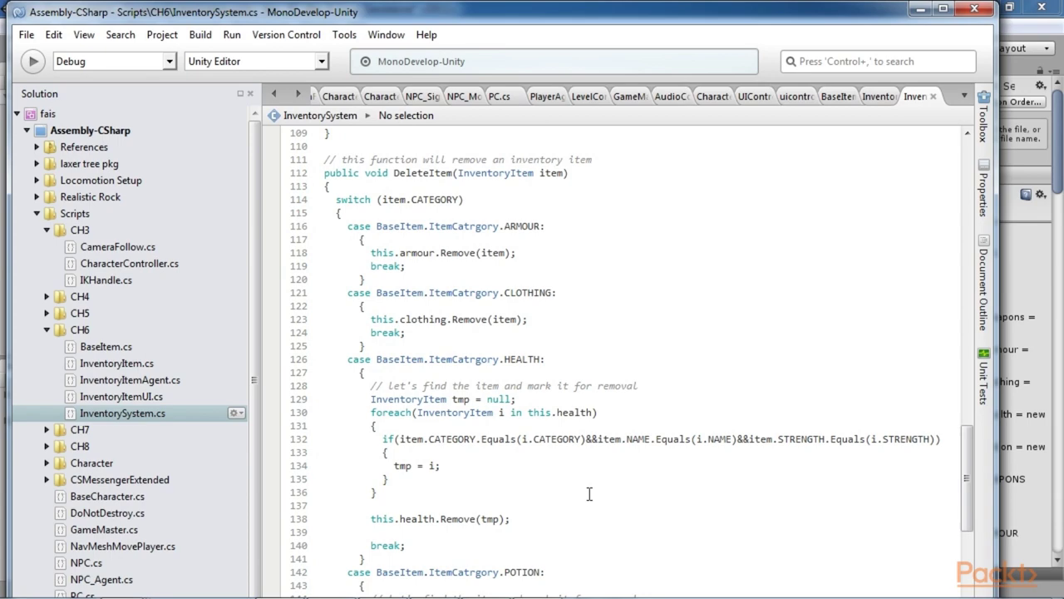
pyautogui.scroll(2, 589, 494)
pyautogui.scroll(2, 589, 493)
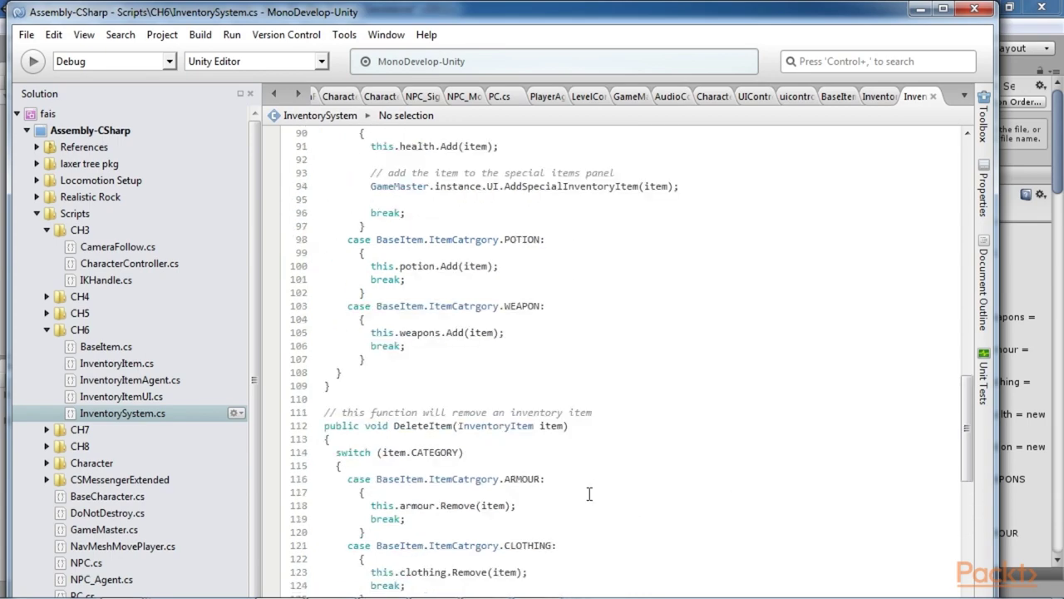
pyautogui.scroll(5, 589, 494)
pyautogui.scroll(3, 518, 345)
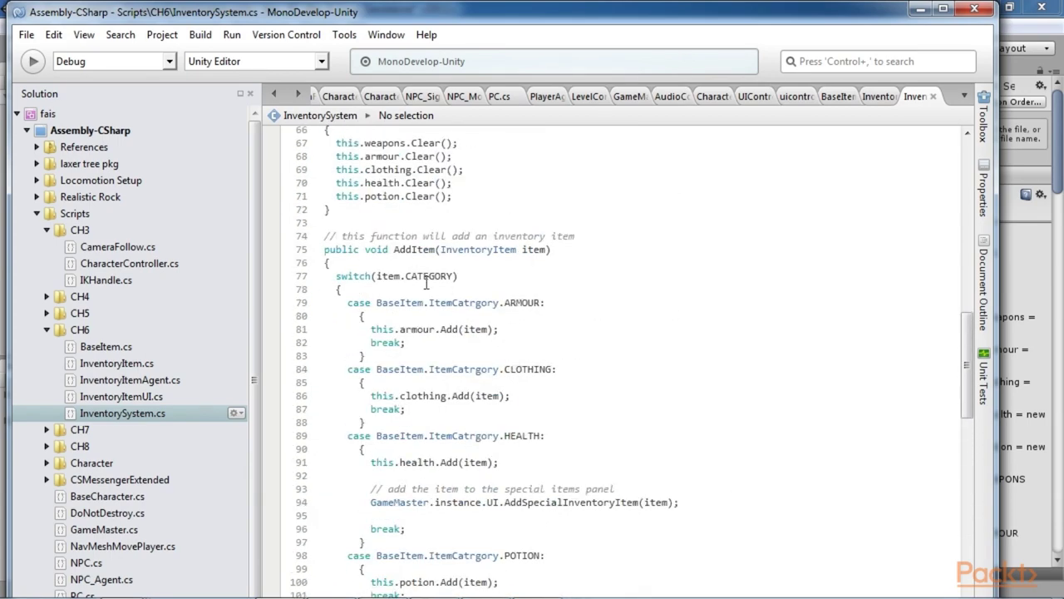
pyautogui.moveTo(362, 250); pyautogui.dragTo(557, 248)
pyautogui.scroll(-6, 636, 439)
pyautogui.moveTo(364, 490); pyautogui.dragTo(572, 492)
pyautogui.scroll(-6, 574, 493)
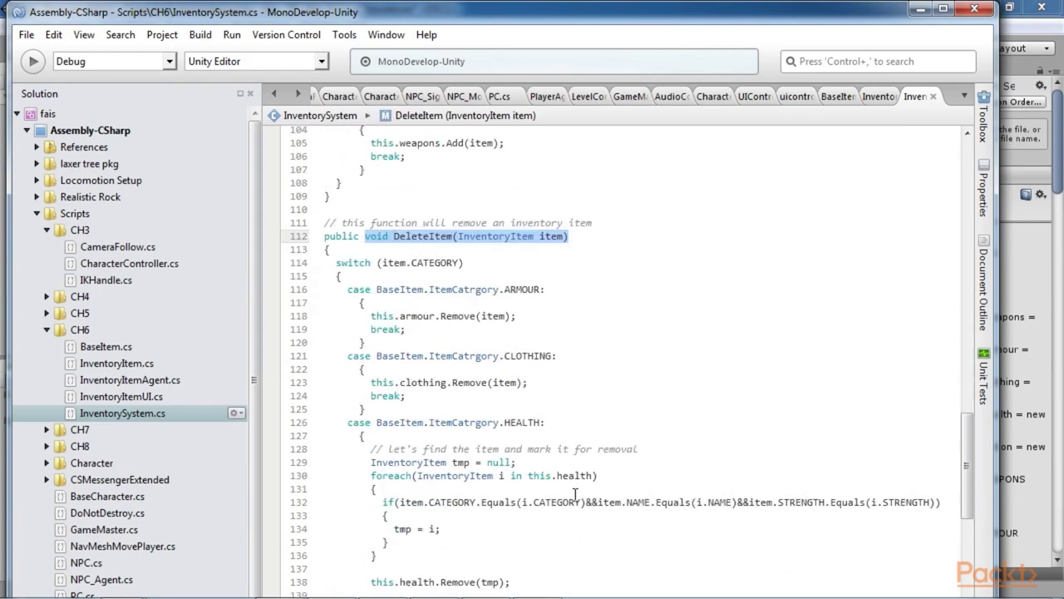
# Finish reading DeleteItem, open the GameMaster script and review its INVENTORY, START_POSITION, CHARACTER_CUSTOMIZATION and level and audio controller declarations.
pyautogui.scroll(2, 575, 494)
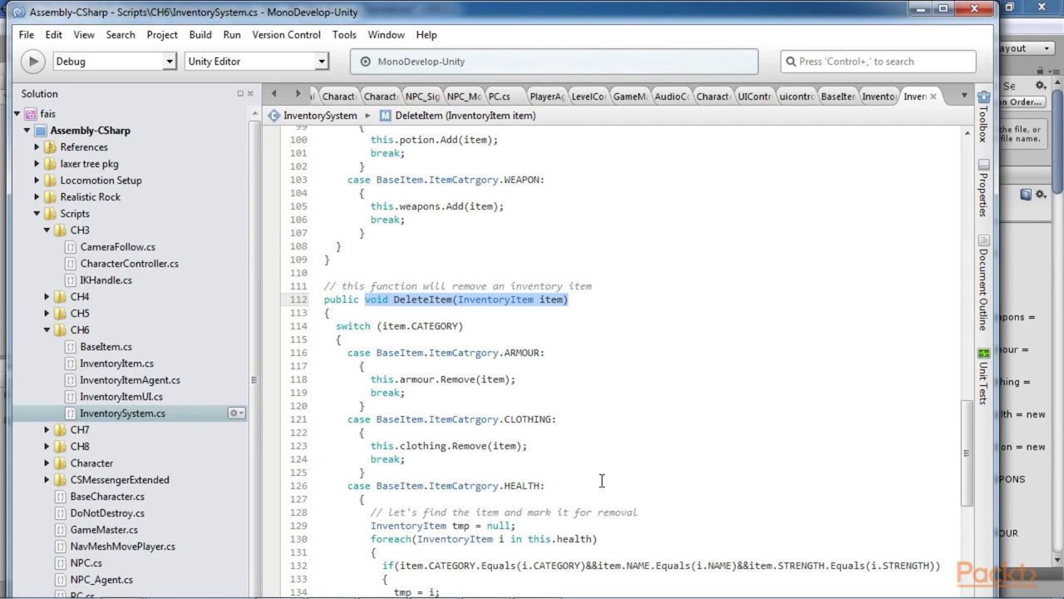
pyautogui.scroll(-3, 602, 481)
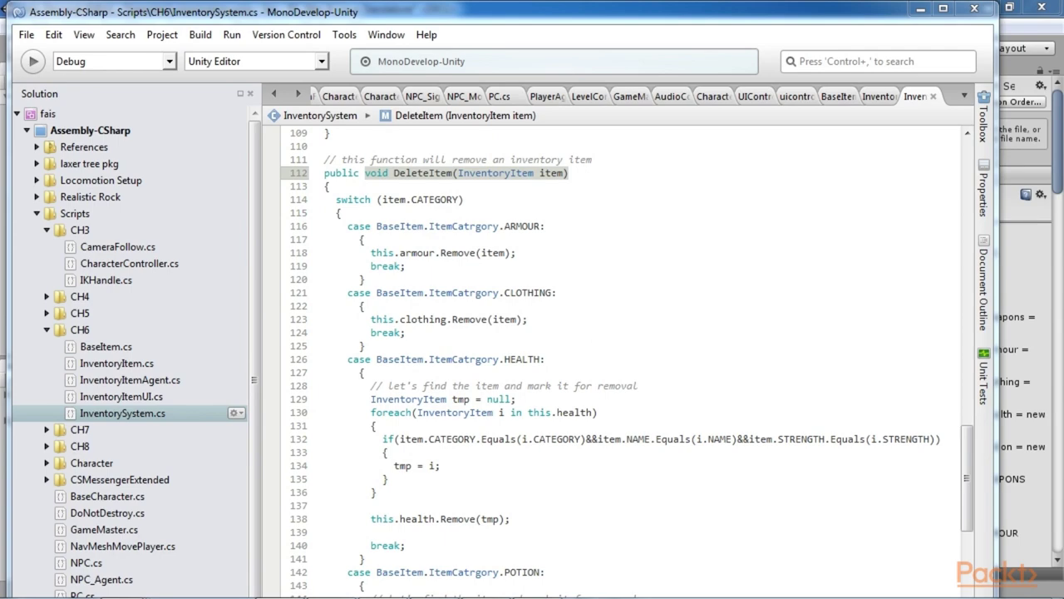
pyautogui.click(627, 96)
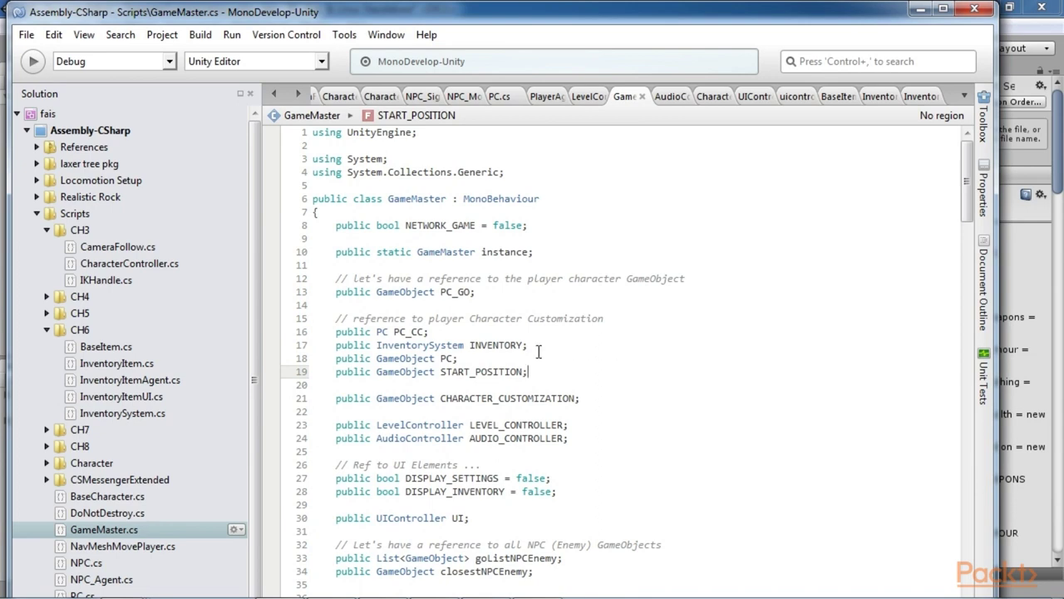
pyautogui.click(381, 332)
pyautogui.moveTo(377, 346); pyautogui.dragTo(537, 350)
pyautogui.scroll(-3, 536, 350)
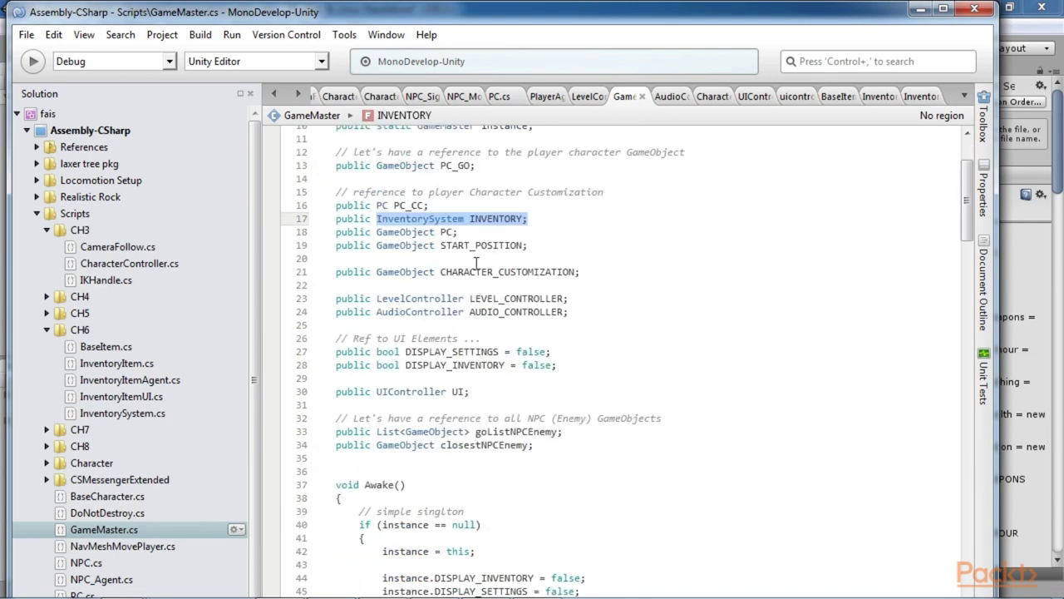
pyautogui.moveTo(441, 246); pyautogui.dragTo(531, 246)
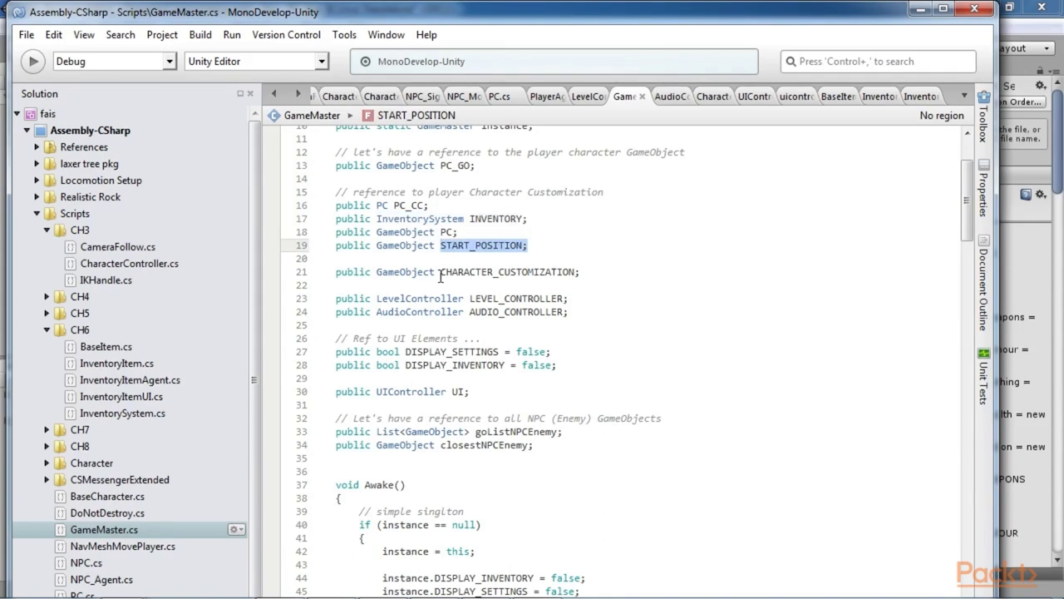
pyautogui.moveTo(439, 272); pyautogui.dragTo(579, 272)
pyautogui.moveTo(468, 299); pyautogui.dragTo(568, 312)
# Examine the GameMaster Awake function, where the singleton instance, the level and audio controllers and the inventory system are initialized.
pyautogui.click(618, 349)
pyautogui.scroll(-2, 618, 345)
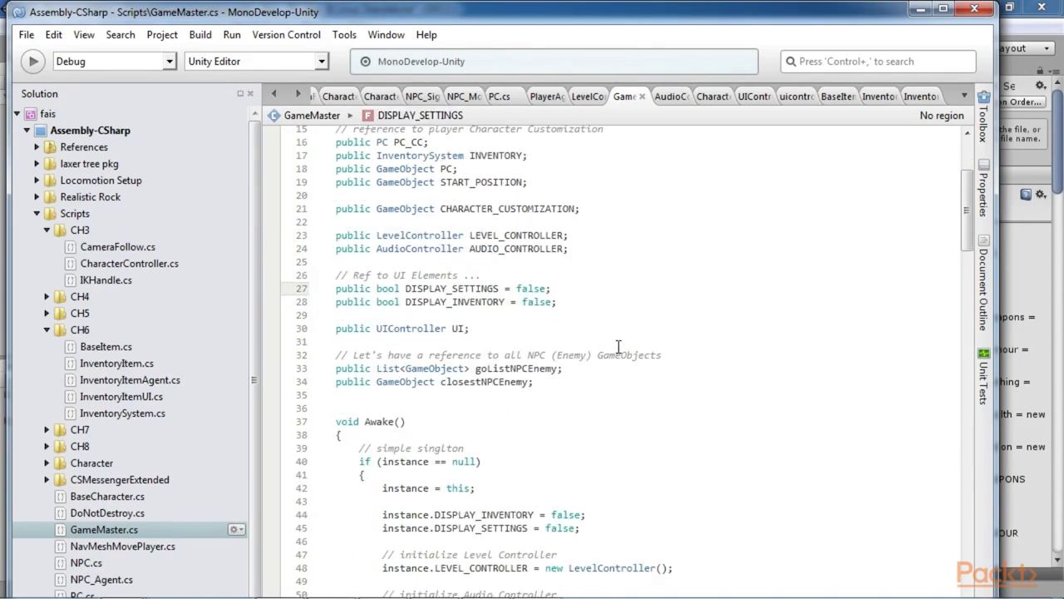
pyautogui.scroll(-6, 617, 346)
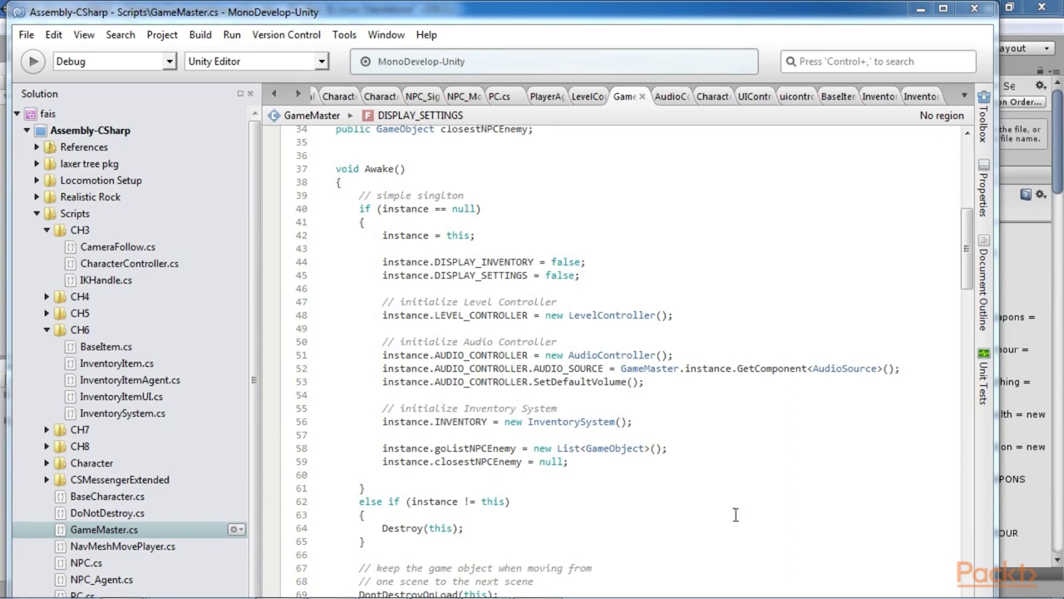
pyautogui.moveTo(350, 205); pyautogui.dragTo(629, 476)
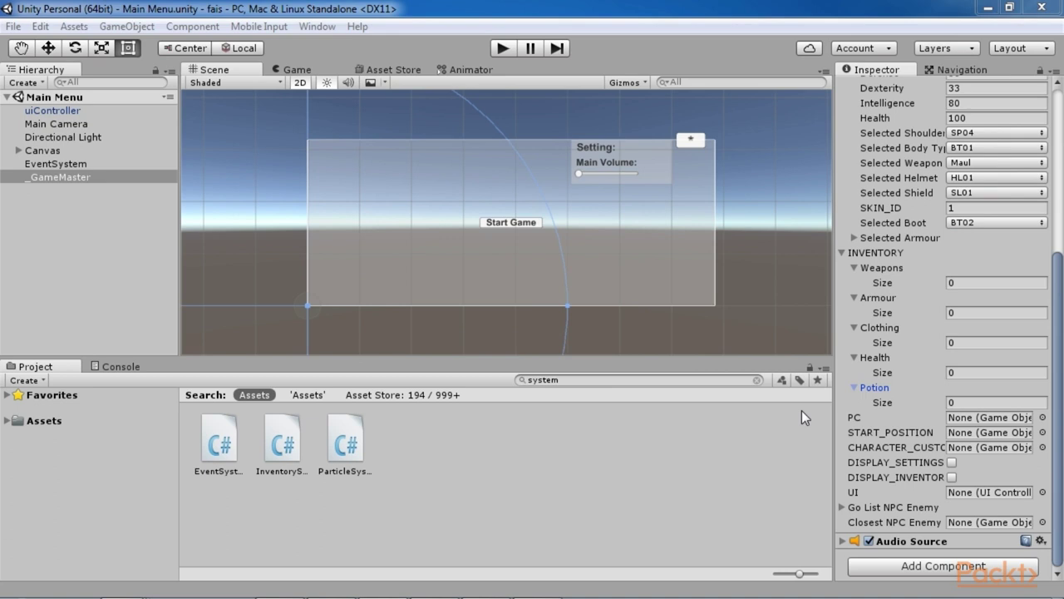
# Play-test the game by customizing the character with the first and third helmets, another skin and Shoulder Pad 4, and expand the Testing clothing item in the inventory.
pyautogui.click(504, 49)
pyautogui.click(506, 223)
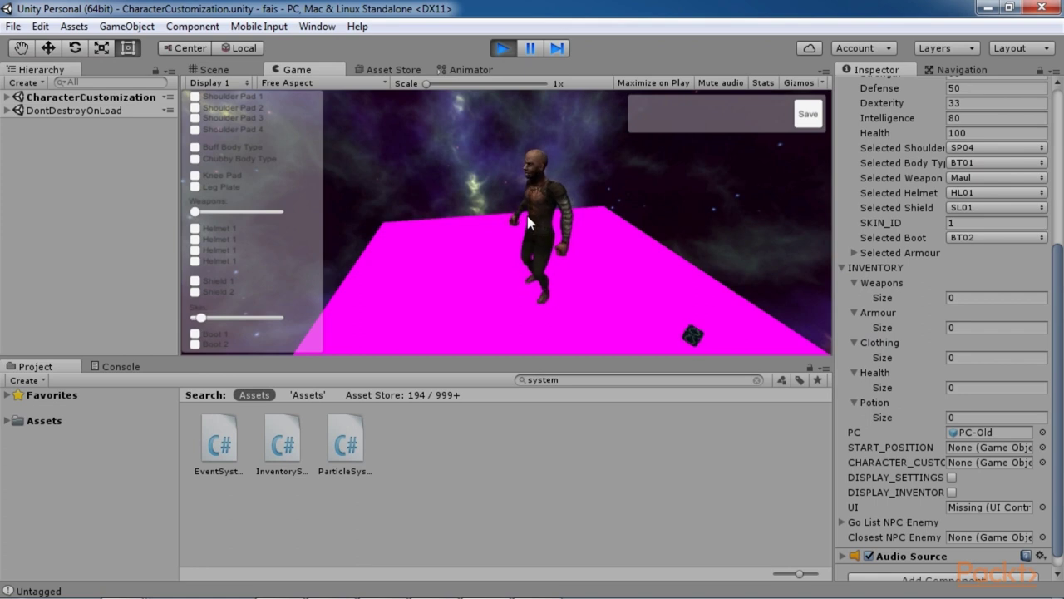
pyautogui.click(194, 228)
pyautogui.click(195, 250)
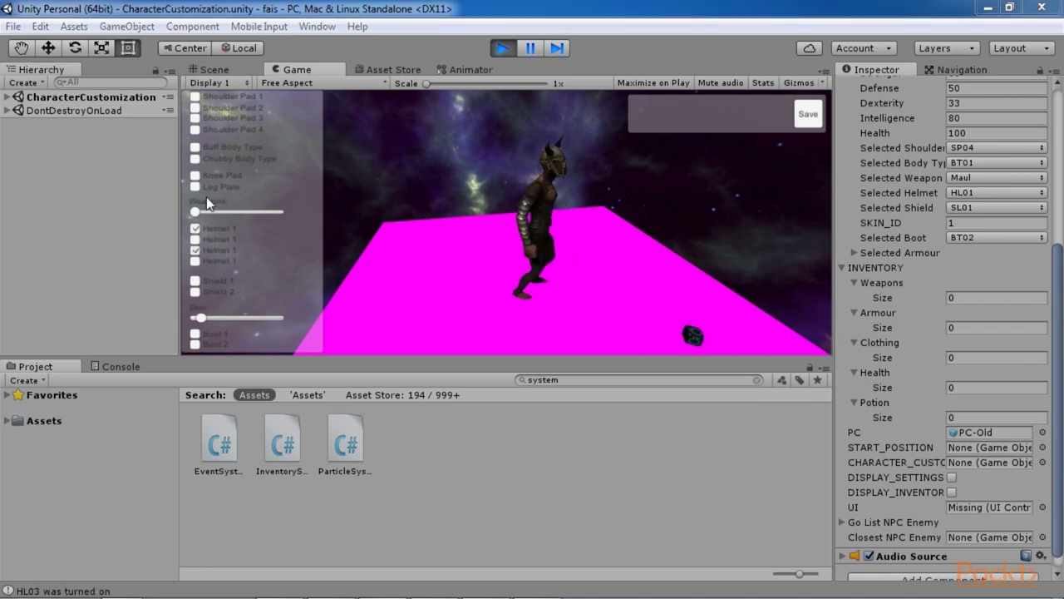
pyautogui.moveTo(200, 317); pyautogui.dragTo(229, 317)
pyautogui.click(195, 130)
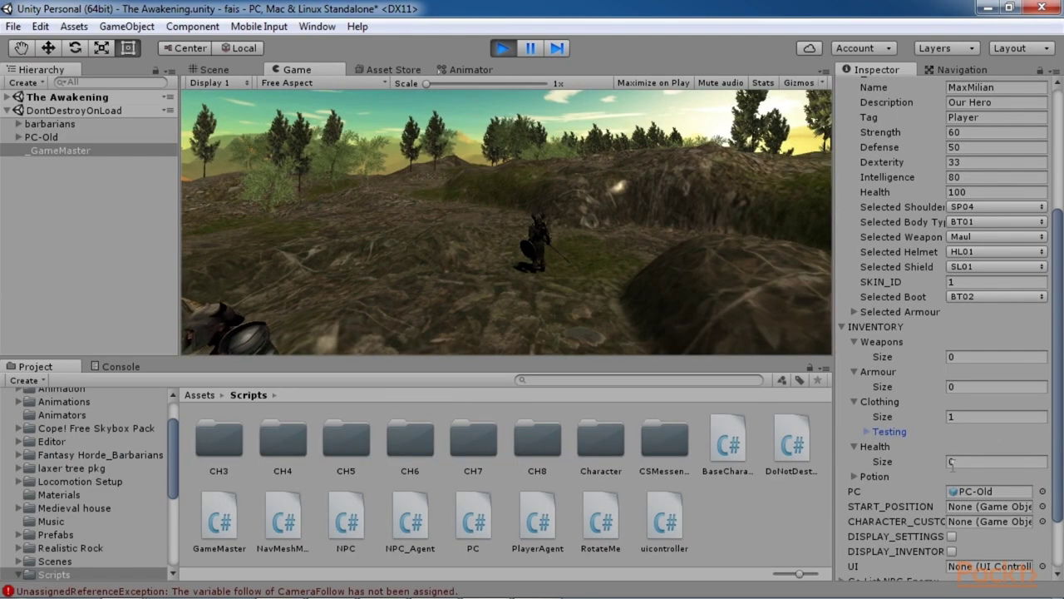
pyautogui.click(866, 431)
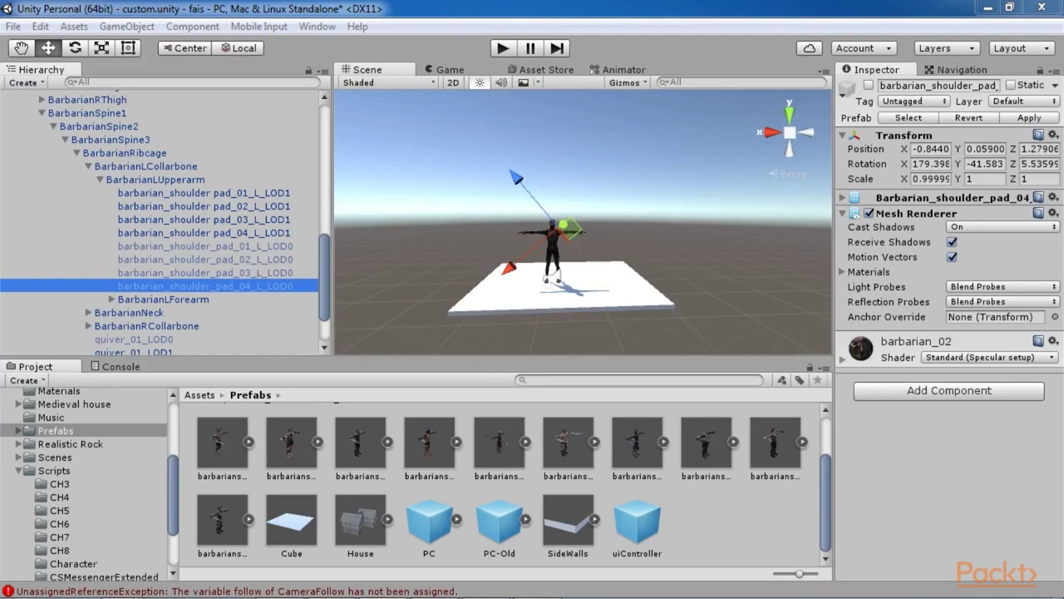
# Deselect the shoulder pad, turn off scene lighting in the Scene view and bring the barbarian character into close view.
pyautogui.click(363, 278)
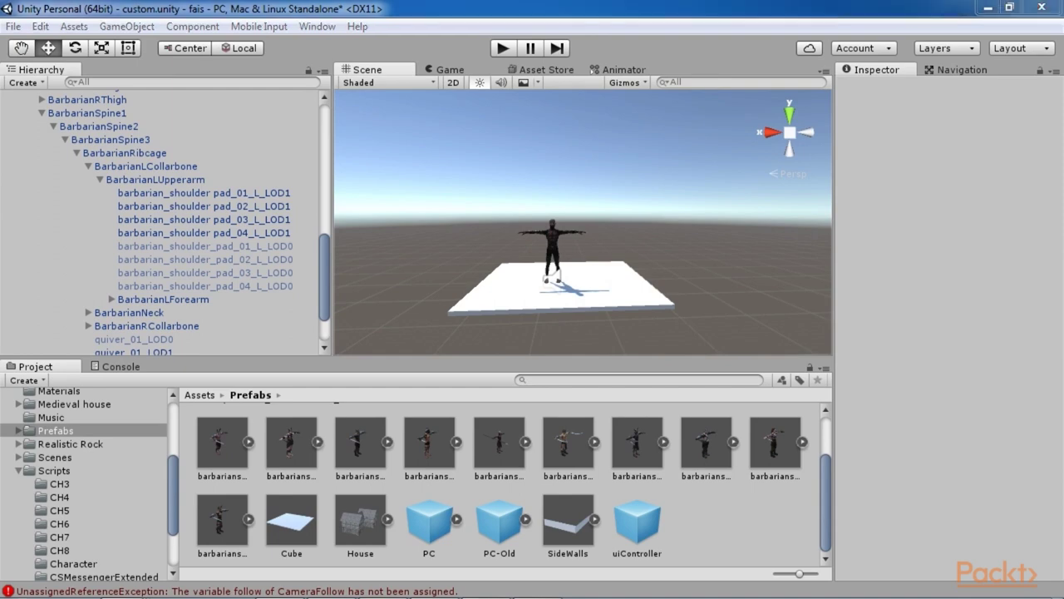
pyautogui.scroll(3, 448, 260)
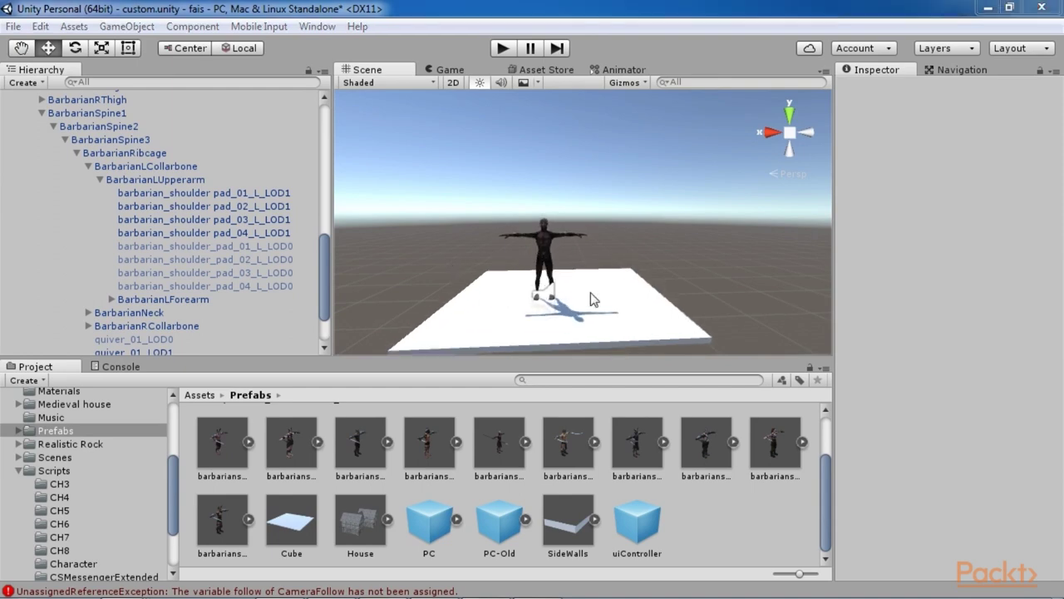
pyautogui.moveTo(601, 294); pyautogui.dragTo(604, 264, button='middle')
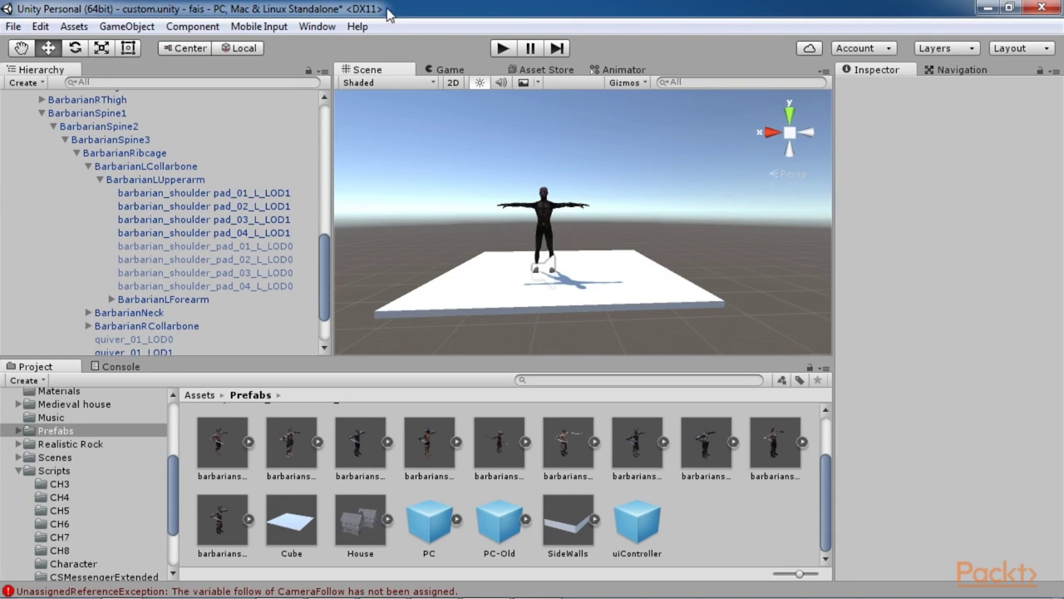
pyautogui.click(480, 82)
pyautogui.scroll(5, 598, 296)
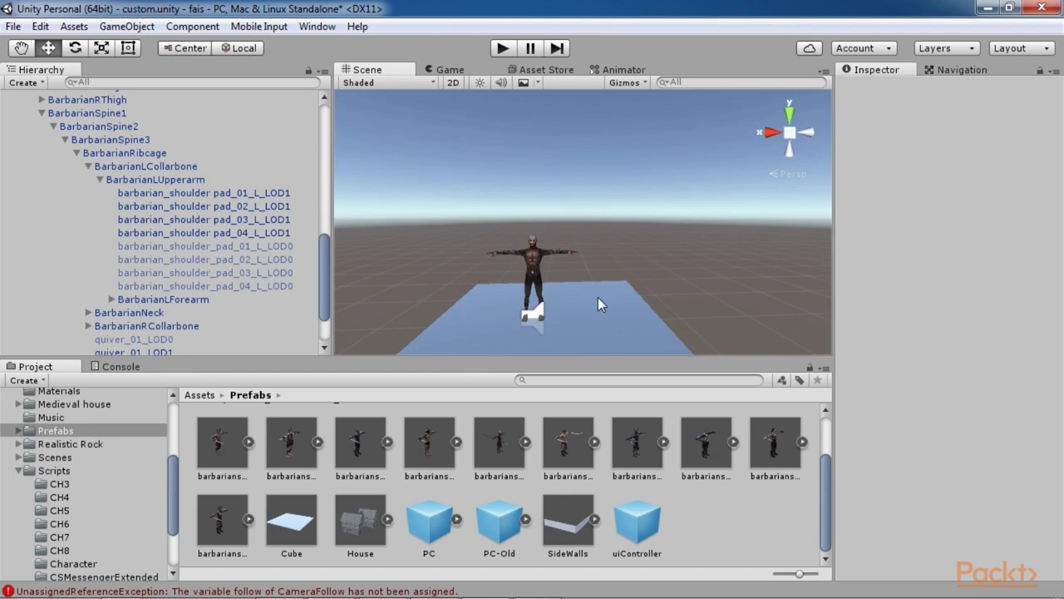
pyautogui.scroll(3, 622, 262)
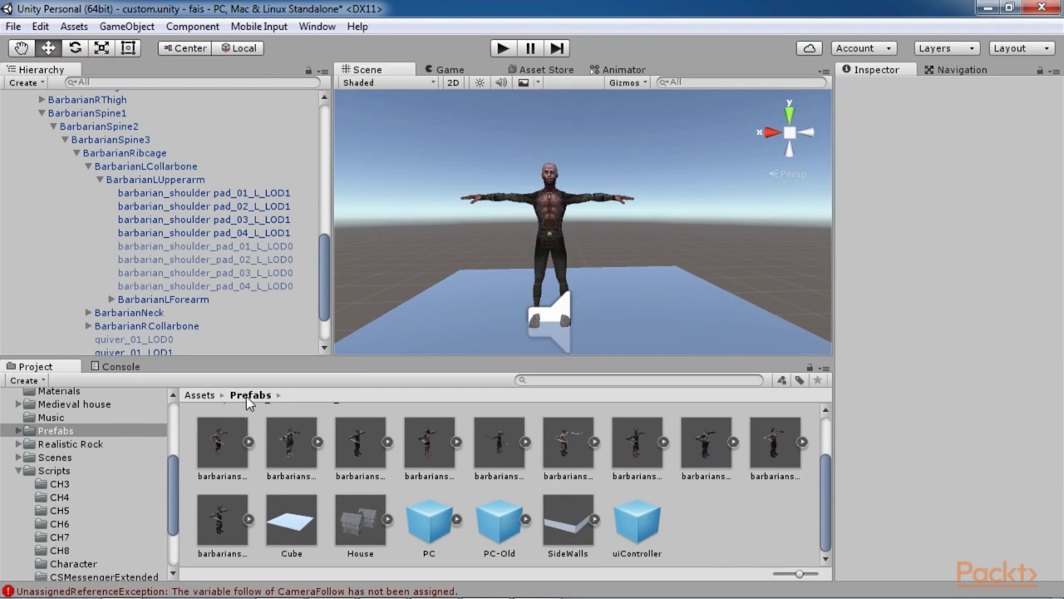
# Create a new folder named InventoryItems inside the Prefabs folder.
pyautogui.rightClick(693, 532)
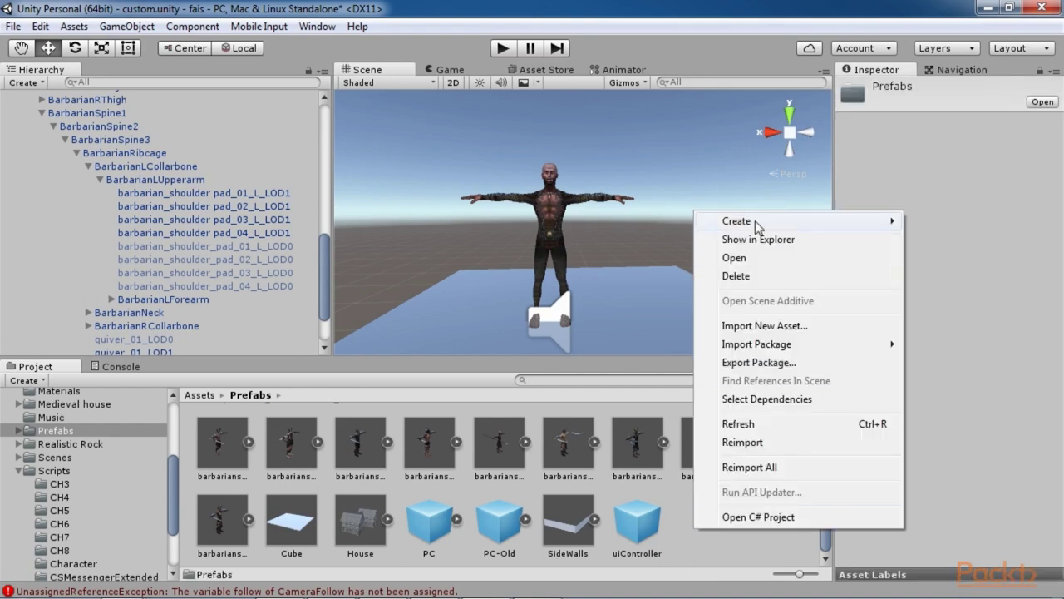
pyautogui.moveTo(702, 219)
pyautogui.click(580, 144)
pyautogui.write('In')
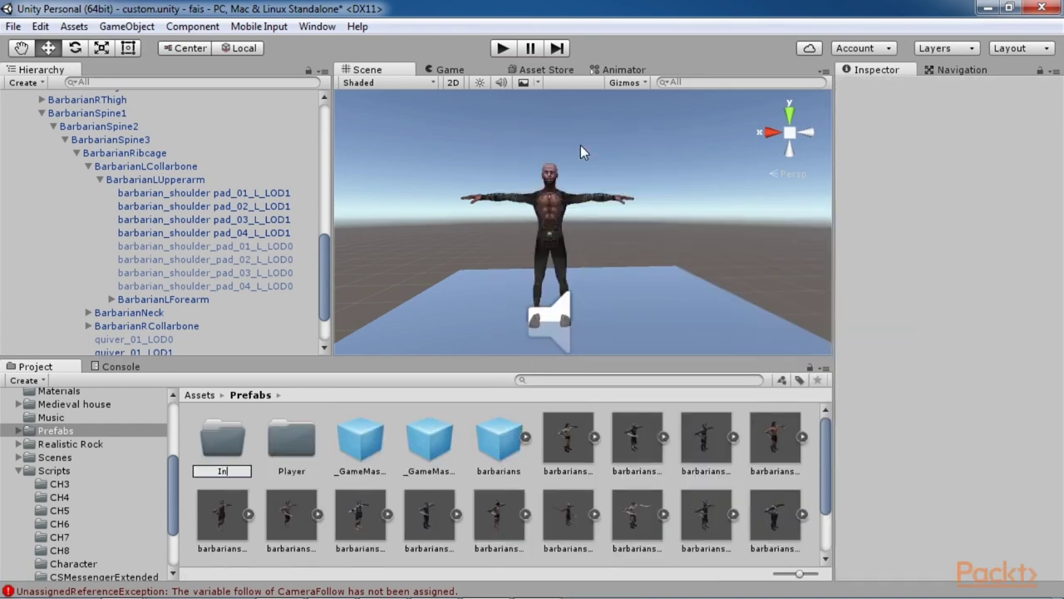
pyautogui.write('ventor')
pyautogui.write('ms')
pyautogui.press('Return')
# Create a ShoulderPads folder inside InventoryItems and open it.
pyautogui.doubleClick(222, 439)
pyautogui.rightClick(299, 459)
pyautogui.moveTo(380, 137)
pyautogui.click(535, 139)
pyautogui.write('ShoulderPads')
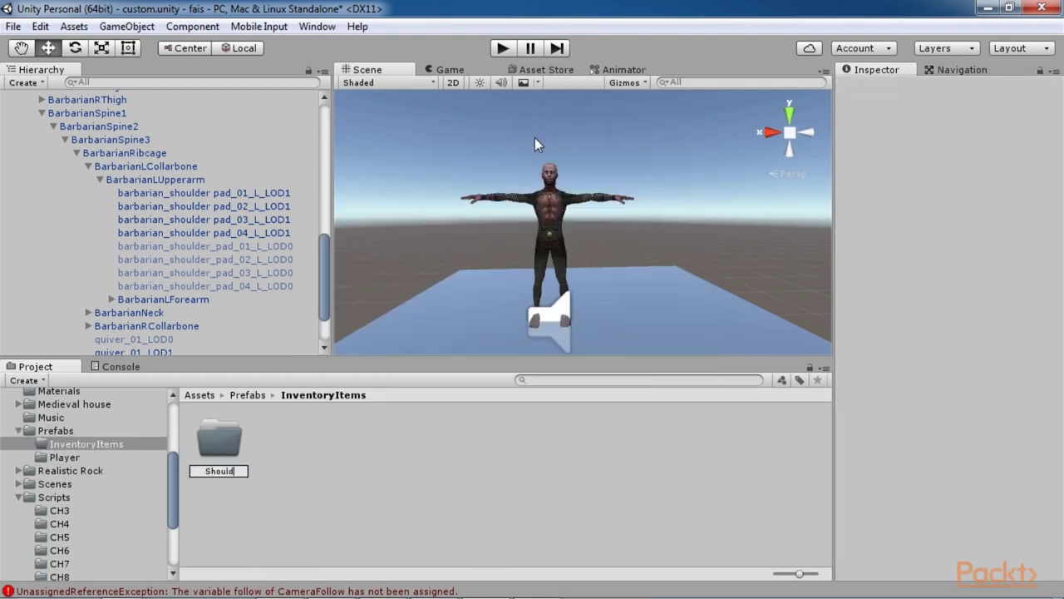
pyautogui.press('Return')
pyautogui.doubleClick(218, 439)
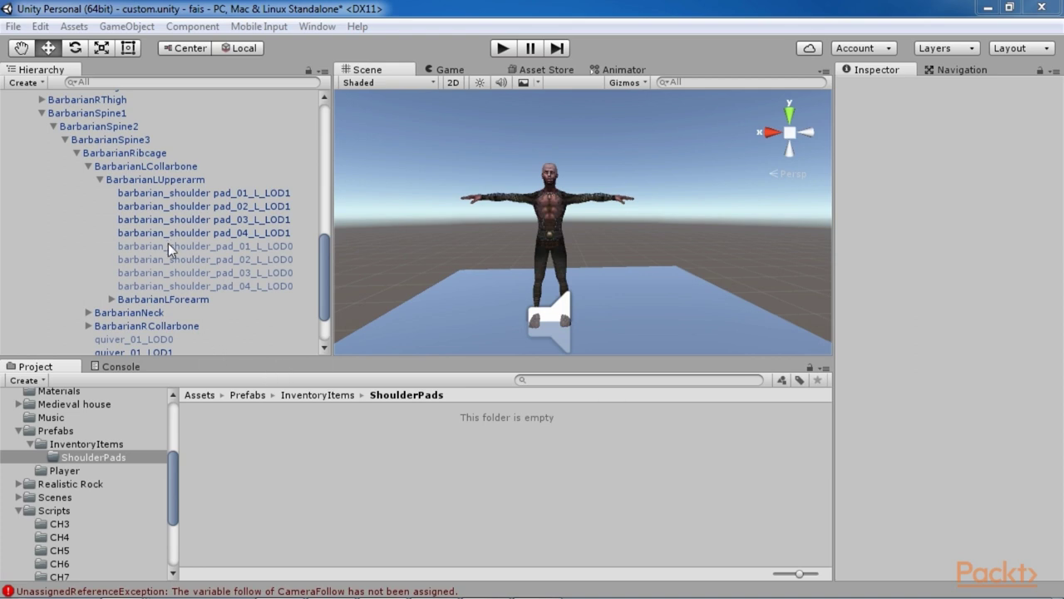
# Make prefabs in the ShoulderPads folder from the character's barbarian_shoulder_pad_01_L_LOD0 to barbarian_shoulder_pad_04_L_LOD0 objects.
pyautogui.moveTo(167, 243); pyautogui.dragTo(282, 427)
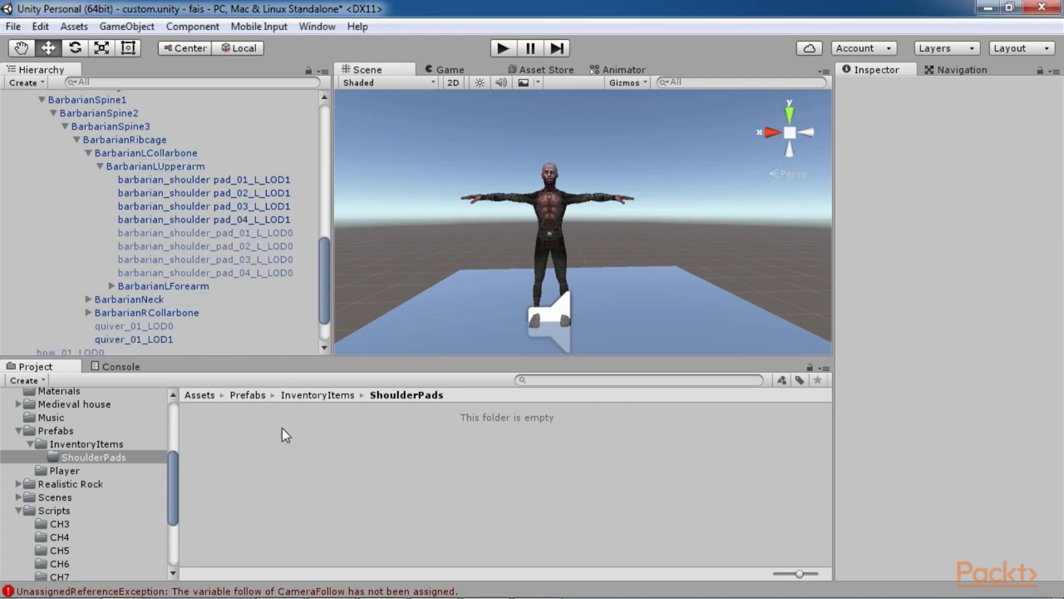
pyautogui.moveTo(197, 242); pyautogui.dragTo(298, 448)
pyautogui.moveTo(205, 259); pyautogui.dragTo(363, 429)
pyautogui.moveTo(233, 274); pyautogui.dragTo(428, 437)
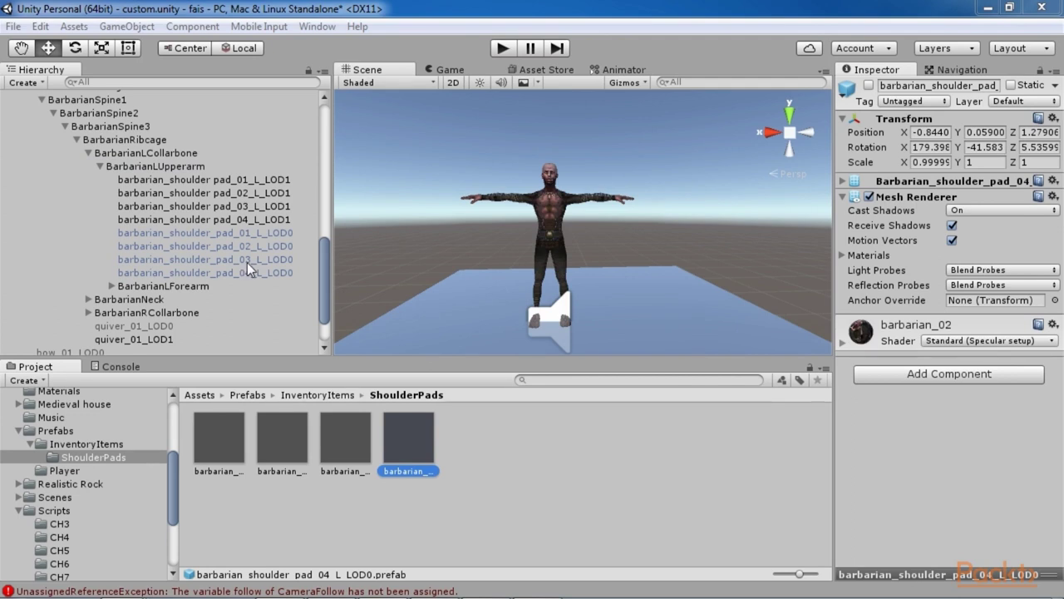
# Toggle the barbarian_shoulder_pad_03_L_LOD0 prefab between active and inactive to preview it on the character.
pyautogui.click(353, 442)
pyautogui.click(869, 86)
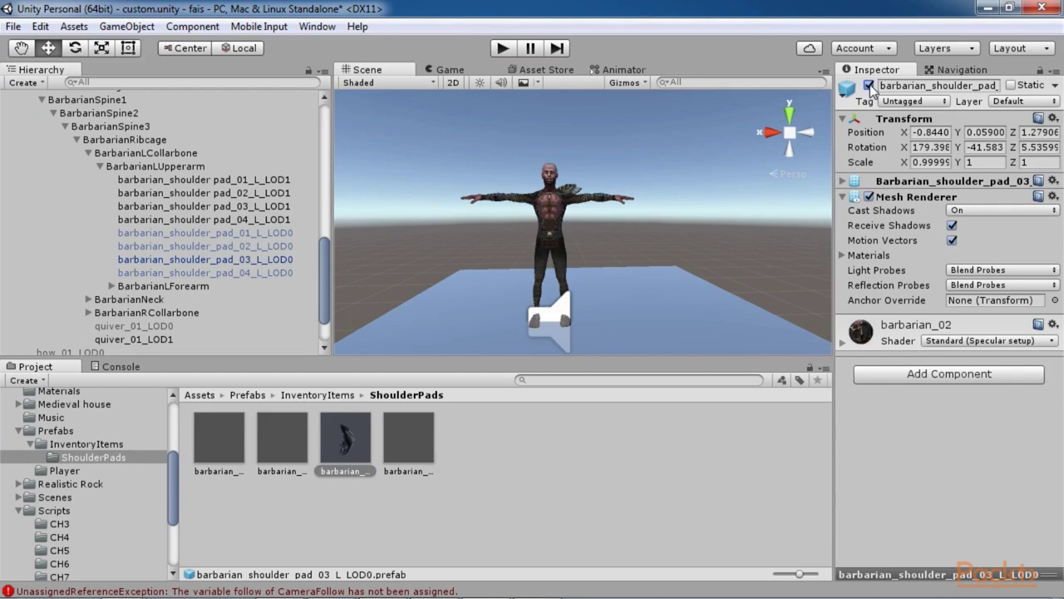
pyautogui.click(869, 85)
pyautogui.click(870, 86)
pyautogui.click(869, 86)
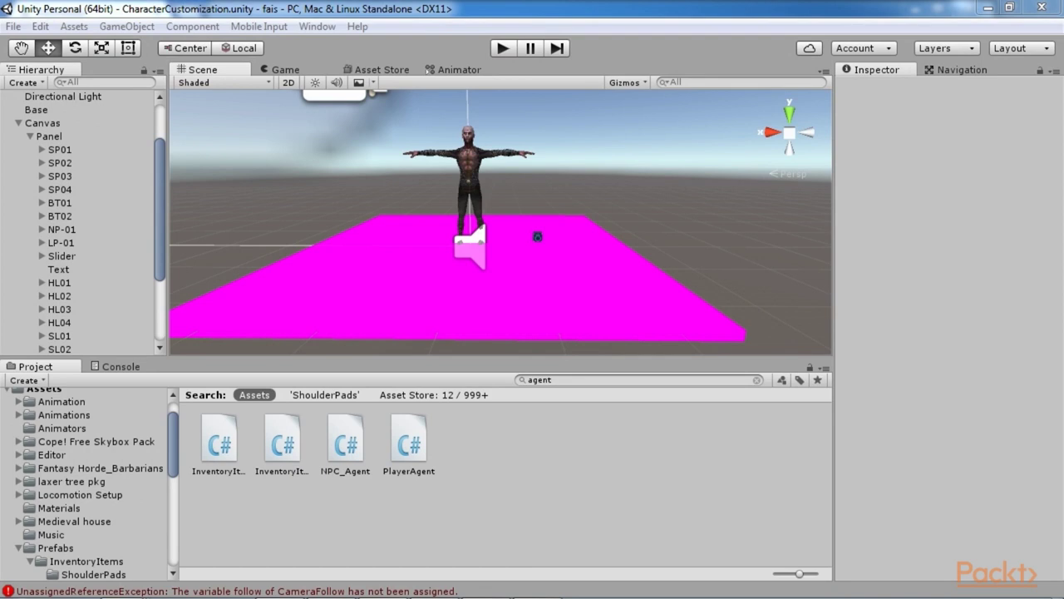
# Open the InventoryItemAgent script, attach it to the barbarian_shoulder_pad_04_L_LOD0 prefab and expand its Item Description.
pyautogui.click(234, 452)
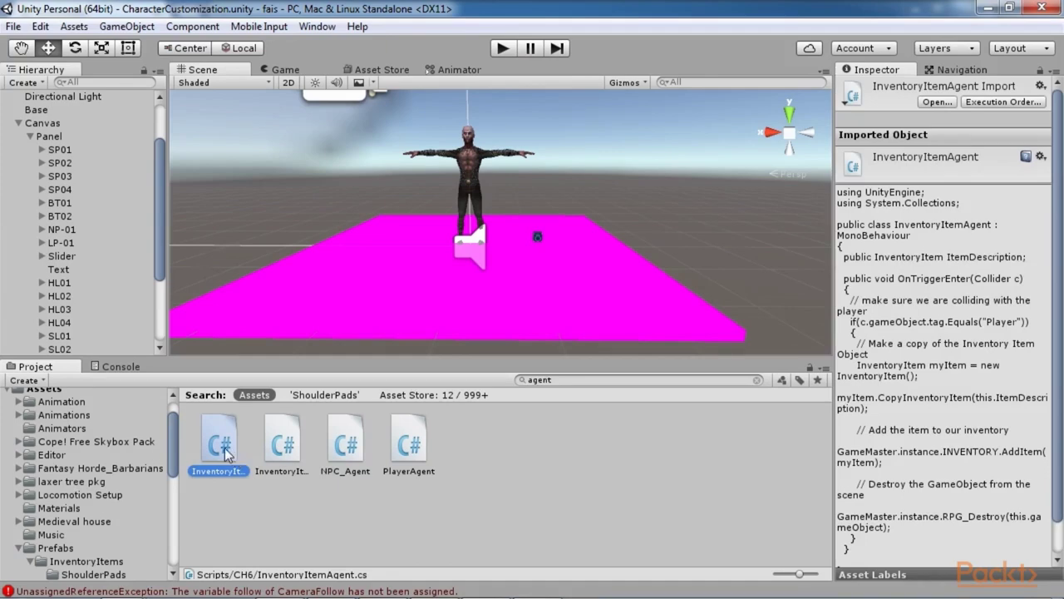
pyautogui.doubleClick(221, 449)
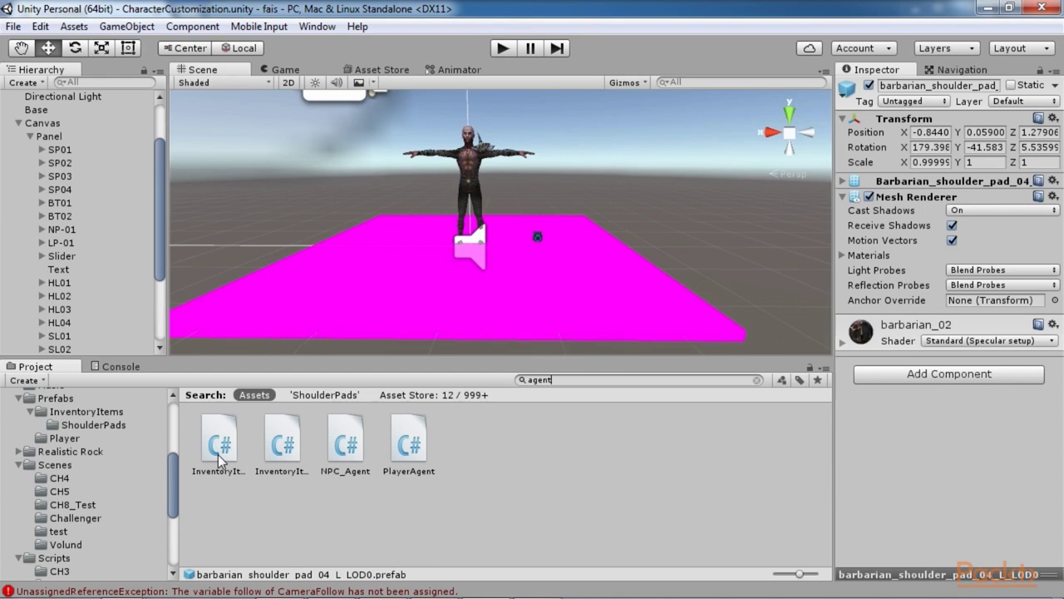
pyautogui.moveTo(219, 441); pyautogui.dragTo(915, 395)
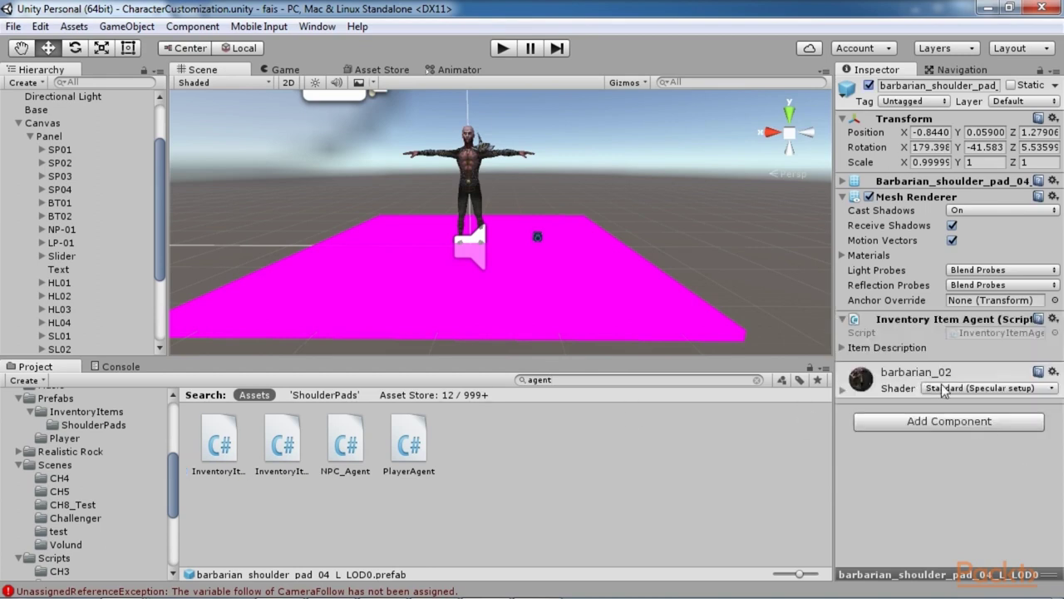
pyautogui.click(853, 349)
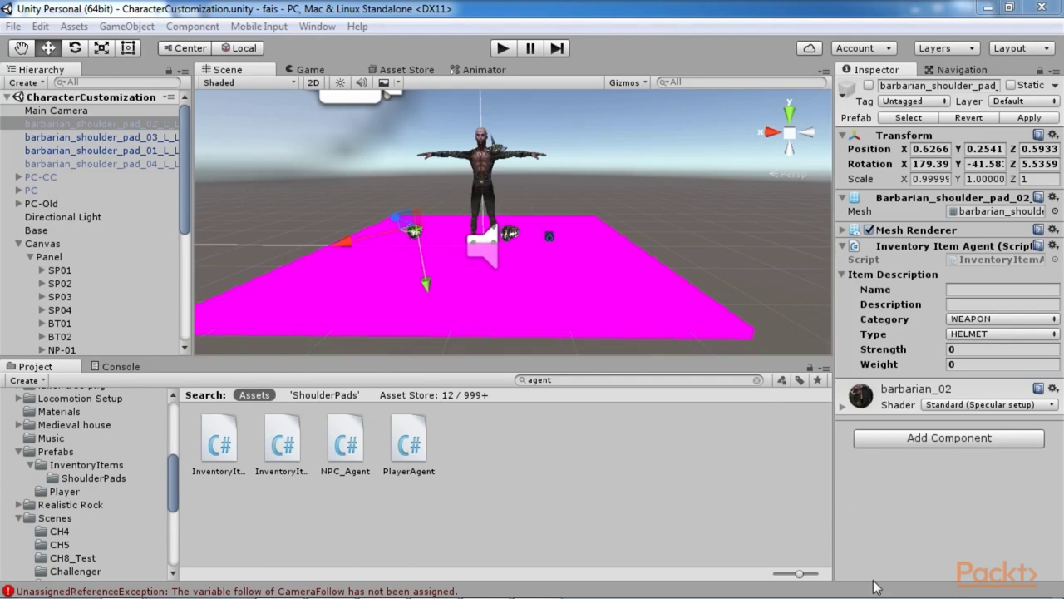
# Search the project assets for "item", open the InventoryItem script and review its properties and the CopyInventoryItem function.
pyautogui.click(220, 441)
pyautogui.click(559, 379)
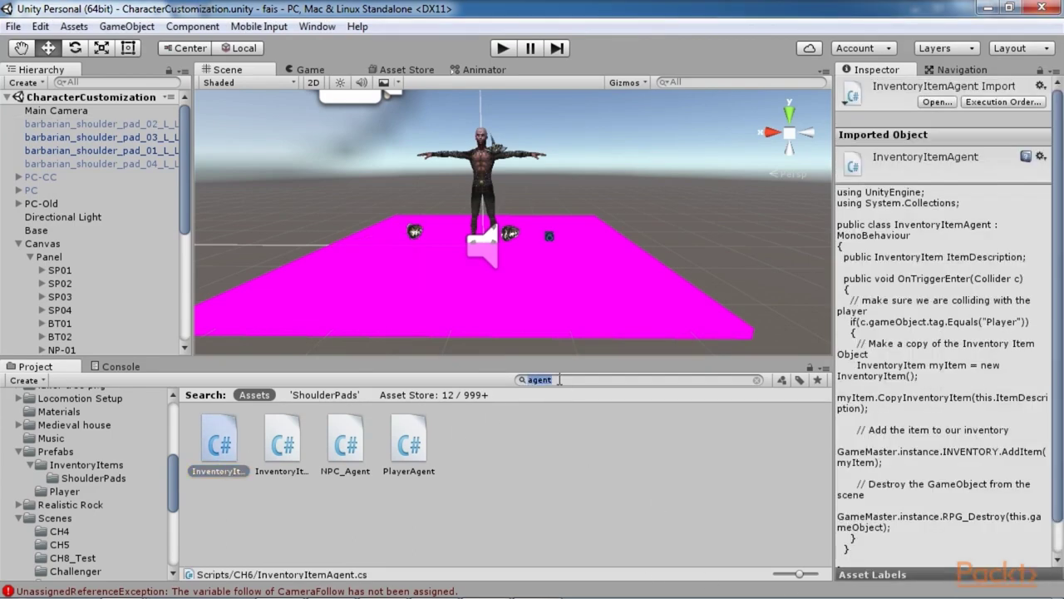
pyautogui.write('item')
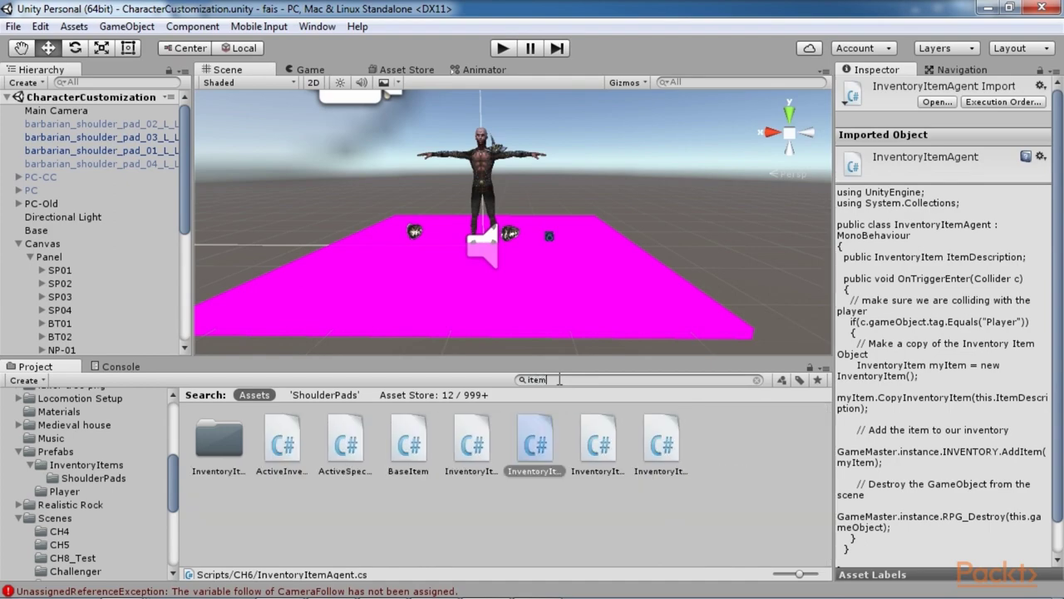
pyautogui.doubleClick(470, 444)
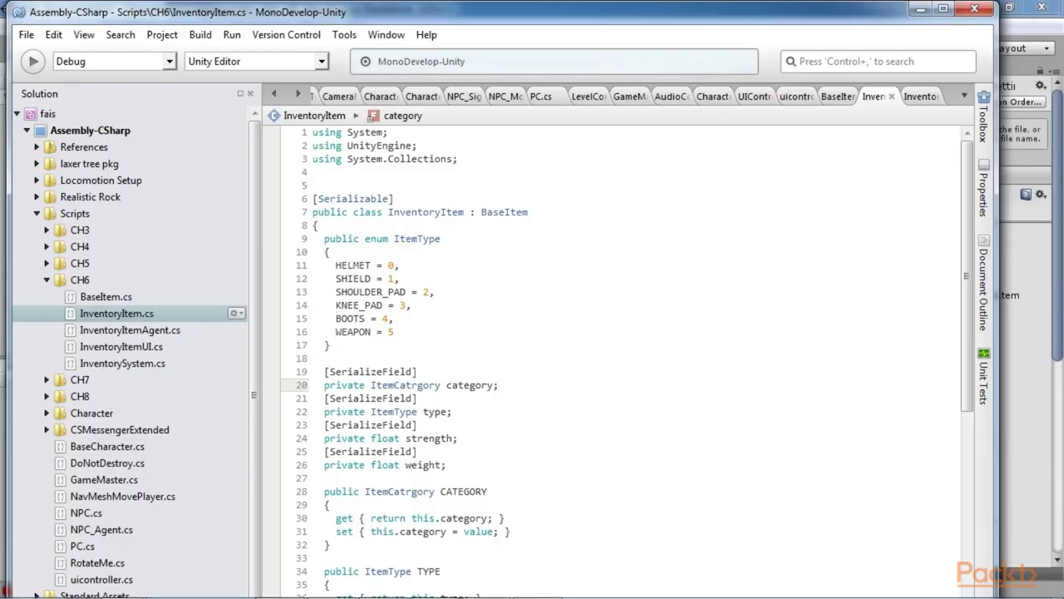
pyautogui.click(602, 455)
pyautogui.scroll(-2, 603, 456)
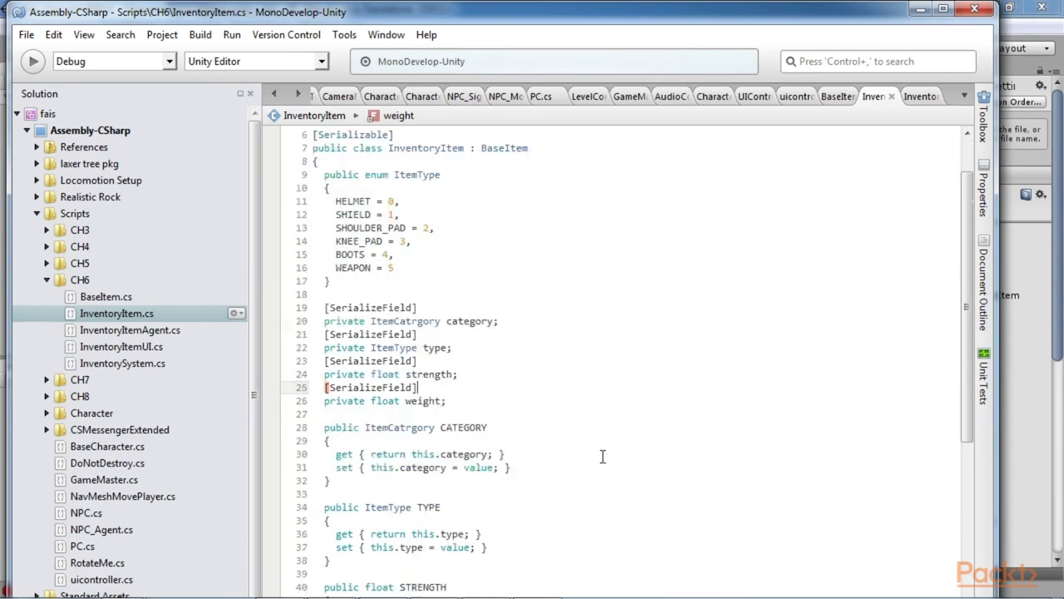
pyautogui.scroll(-6, 602, 455)
pyautogui.scroll(-3, 602, 455)
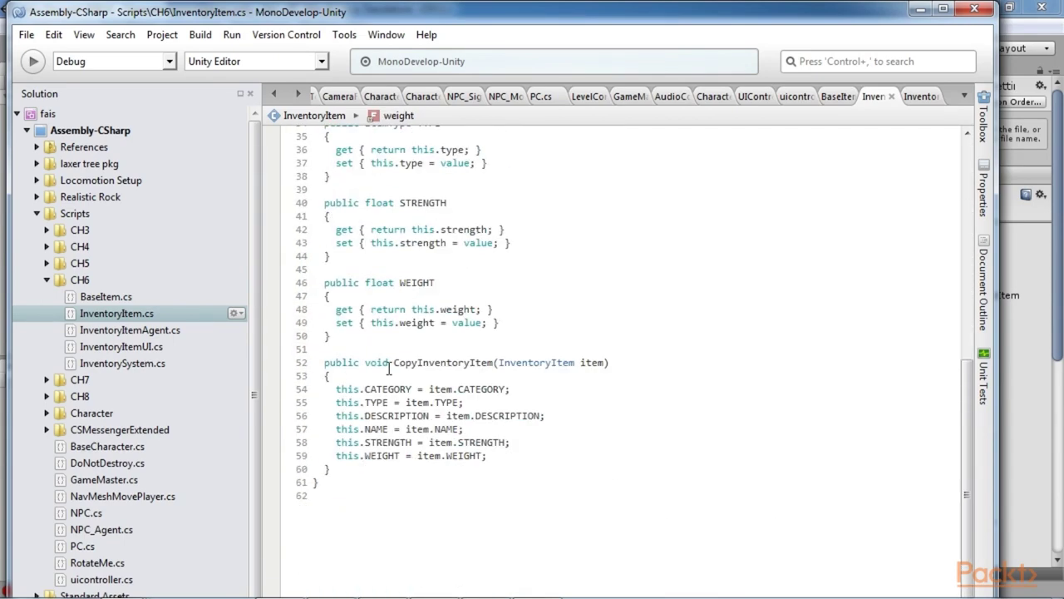
pyautogui.moveTo(390, 363); pyautogui.dragTo(519, 454)
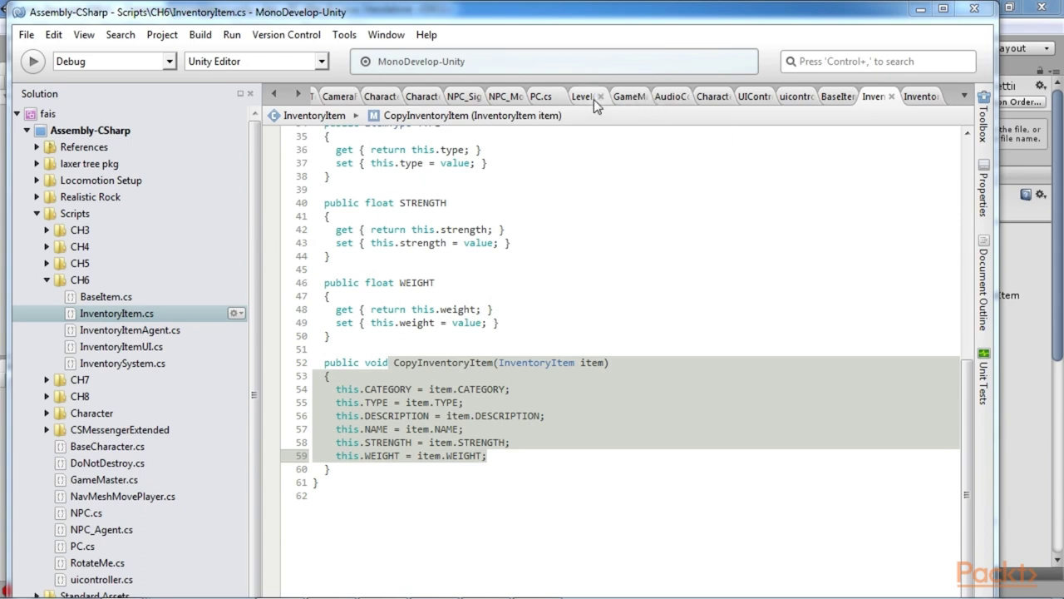
# Open the GameMaster script and review its RPG_Destroy function.
pyautogui.click(622, 96)
pyautogui.scroll(3, 541, 456)
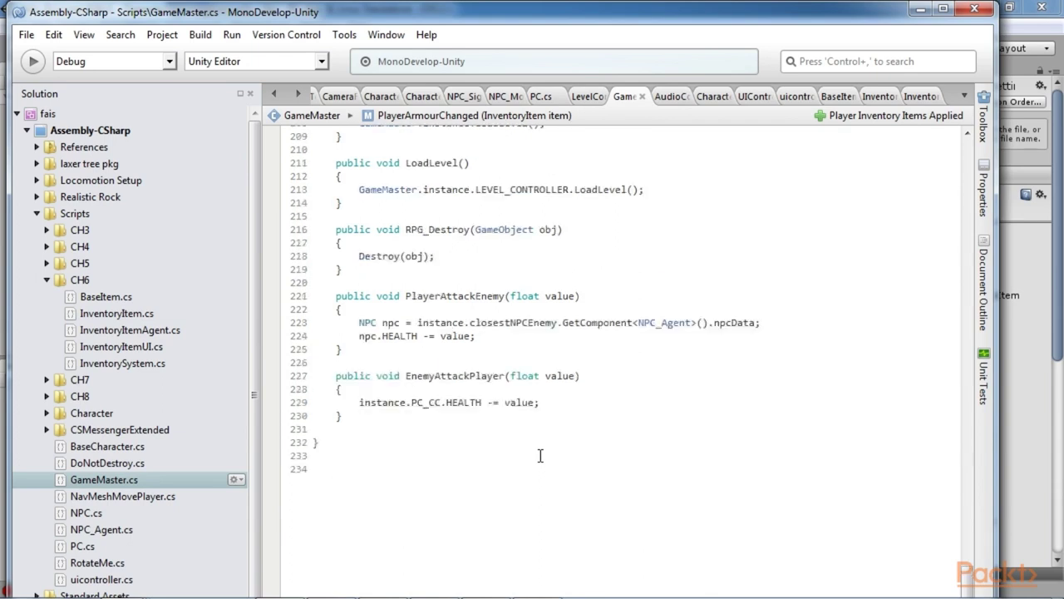
pyautogui.moveTo(331, 290); pyautogui.dragTo(341, 333)
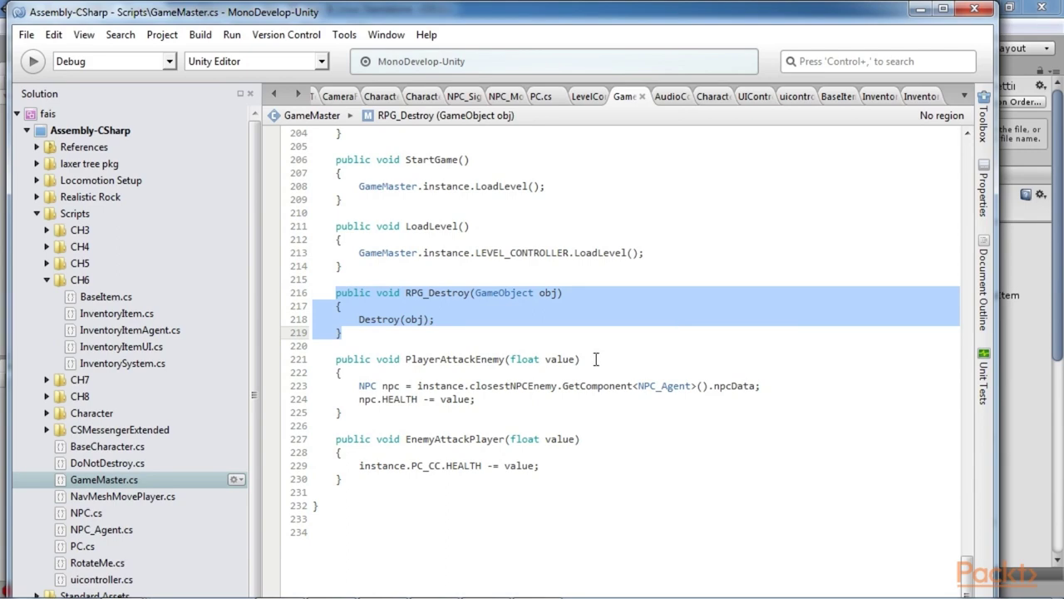
# Switch back to Unity and add a Box Collider to the barbarian_shoulder_pad_02 object.
pyautogui.hotkey('alt', 'Tab')
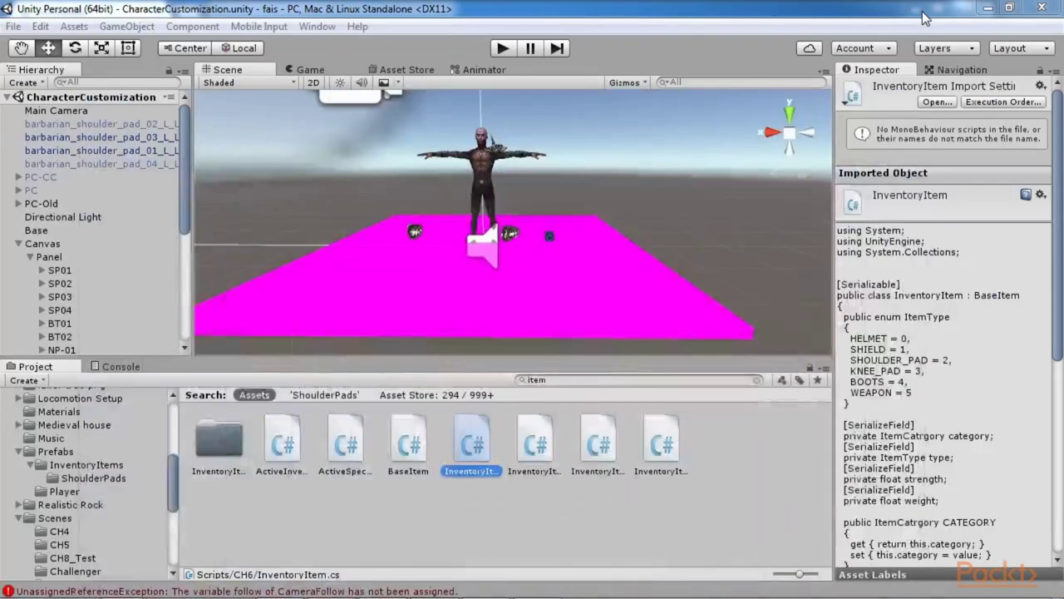
pyautogui.click(121, 126)
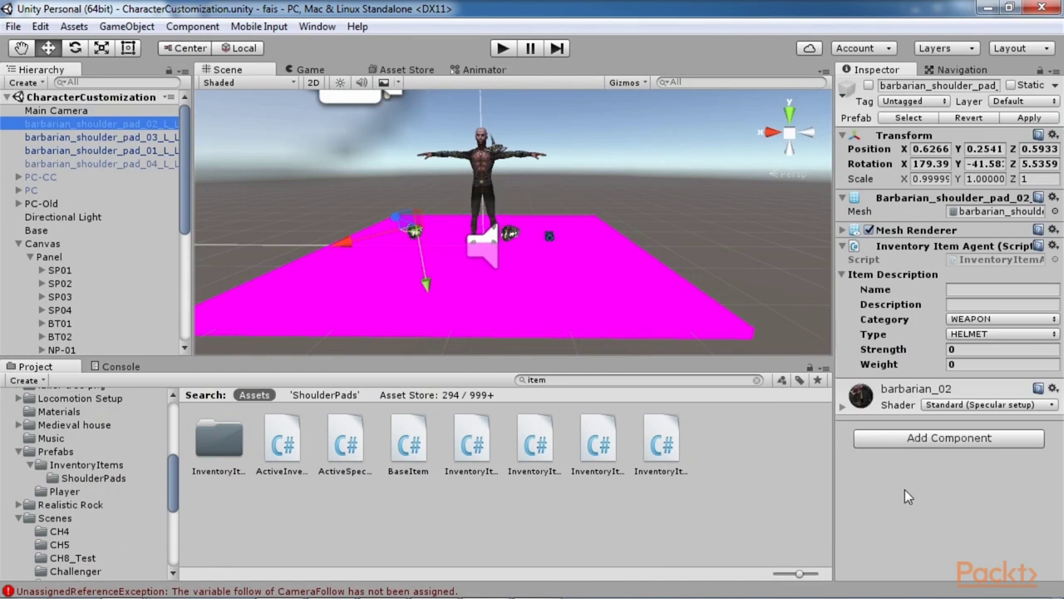
pyautogui.click(933, 438)
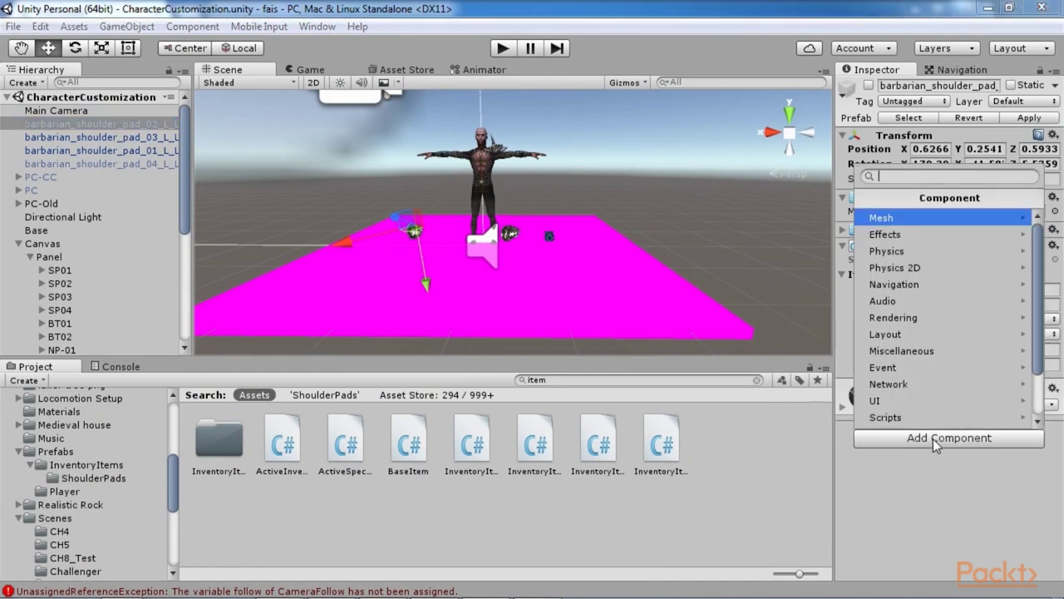
pyautogui.click(920, 249)
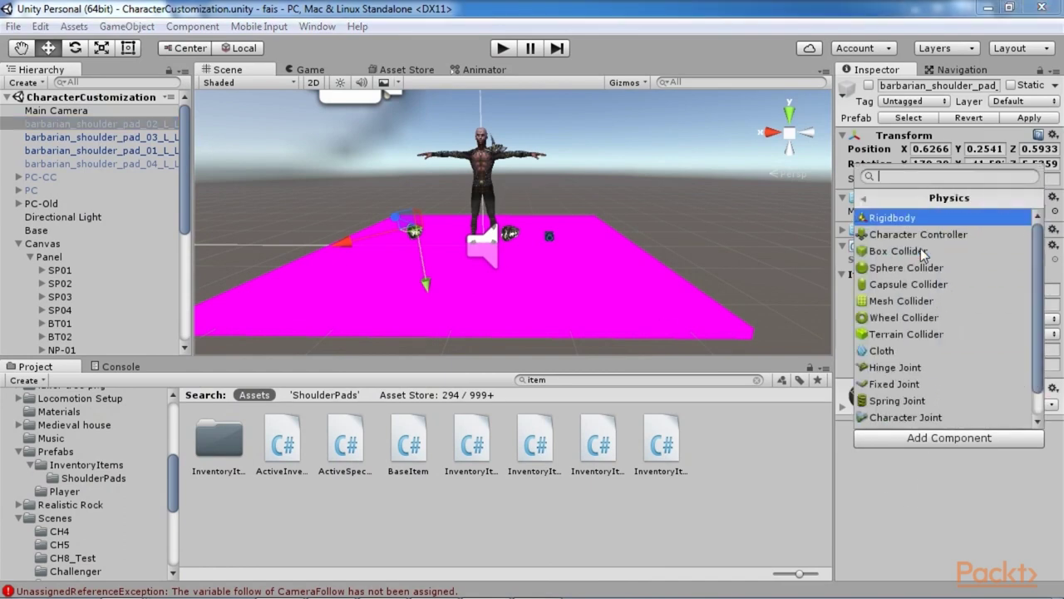
pyautogui.click(875, 251)
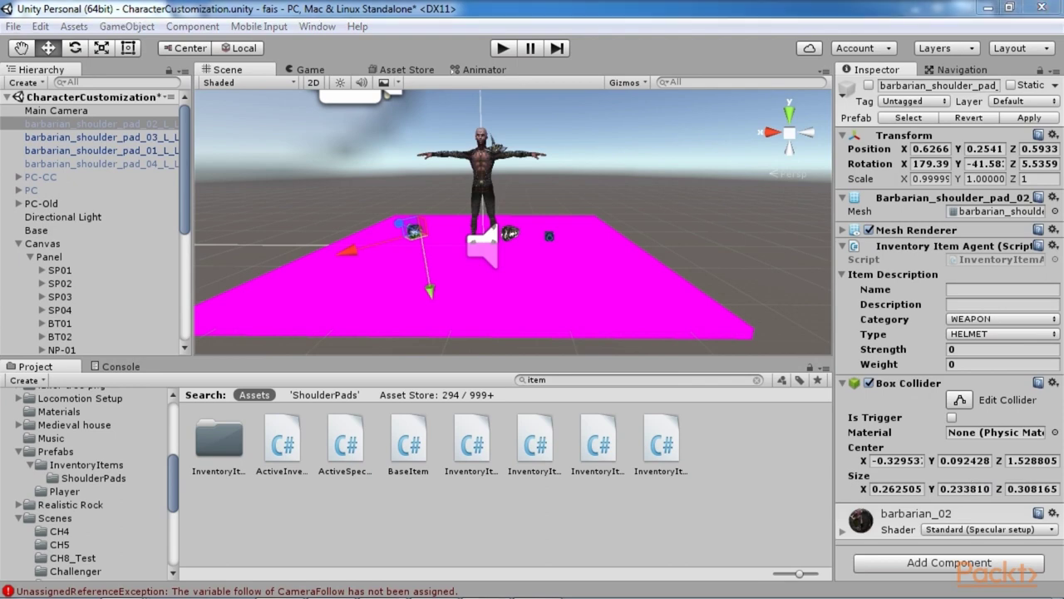
pyautogui.click(966, 565)
pyautogui.click(930, 376)
pyautogui.click(720, 521)
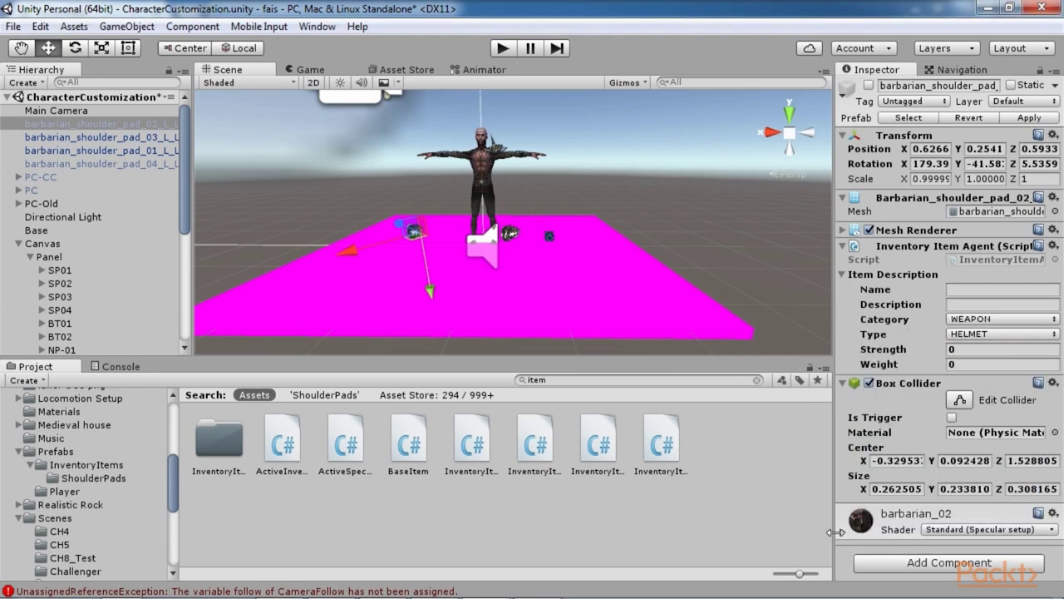
# Activate and move the barbarian_shoulder_pad_02 object, and activate the barbarian_shoulder_pad_04 object.
pyautogui.moveTo(415, 230); pyautogui.dragTo(393, 235)
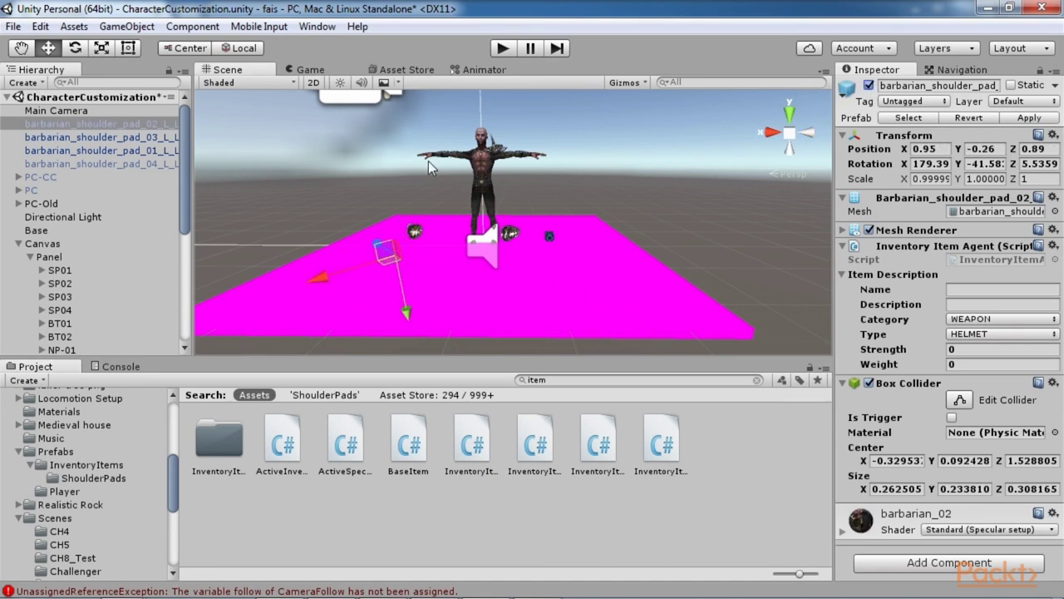
pyautogui.click(426, 288)
pyautogui.click(117, 163)
pyautogui.click(869, 86)
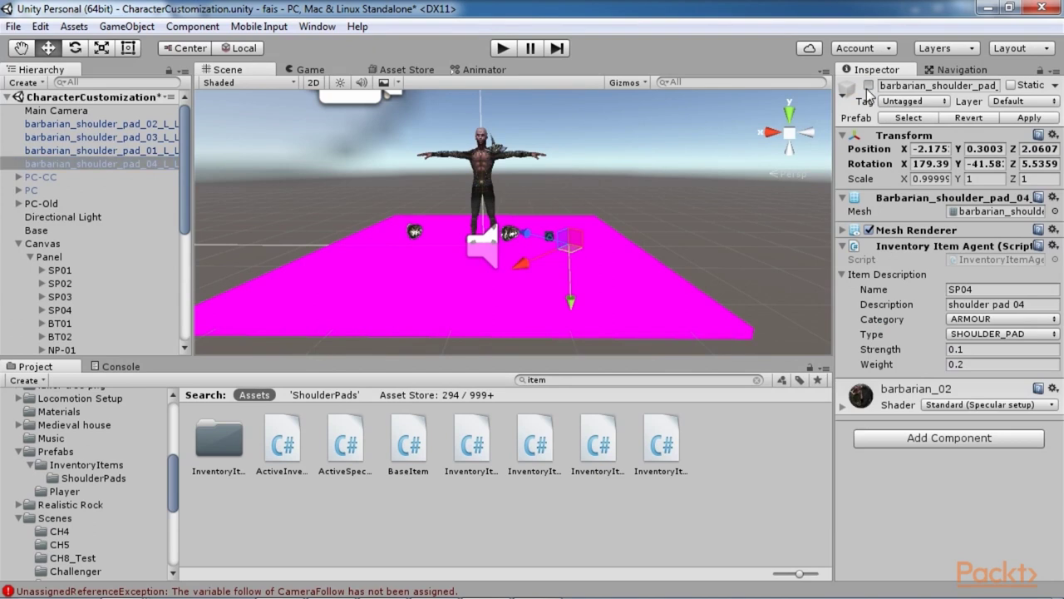
# Toggle the barbarian_shoulder_pad_02 object inactive and active again, and move it onto the base in front of the other shoulder pads.
pyautogui.click(135, 156)
pyautogui.click(137, 136)
pyautogui.click(143, 124)
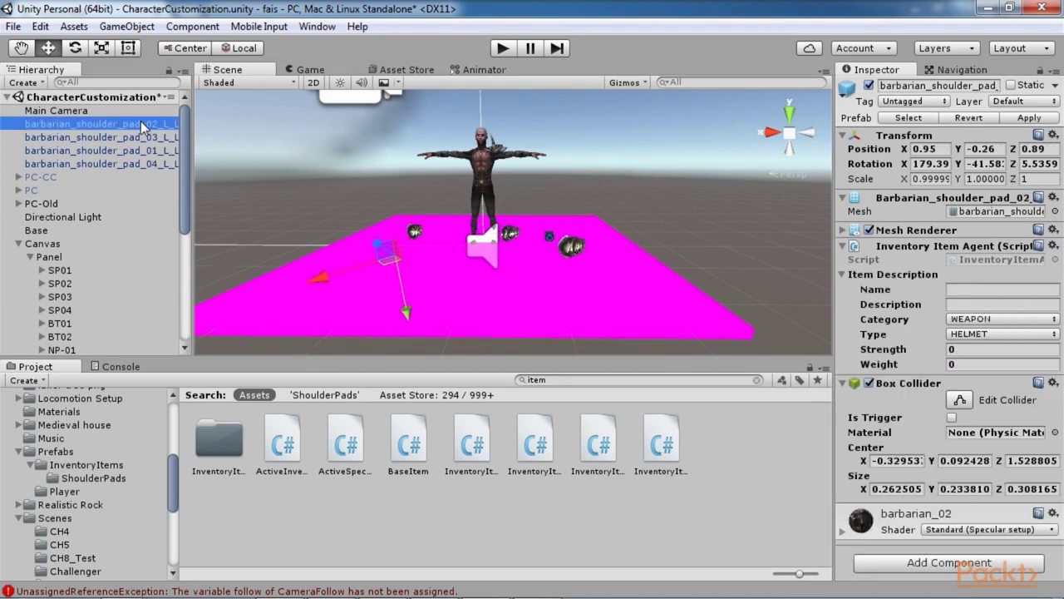
pyautogui.click(869, 86)
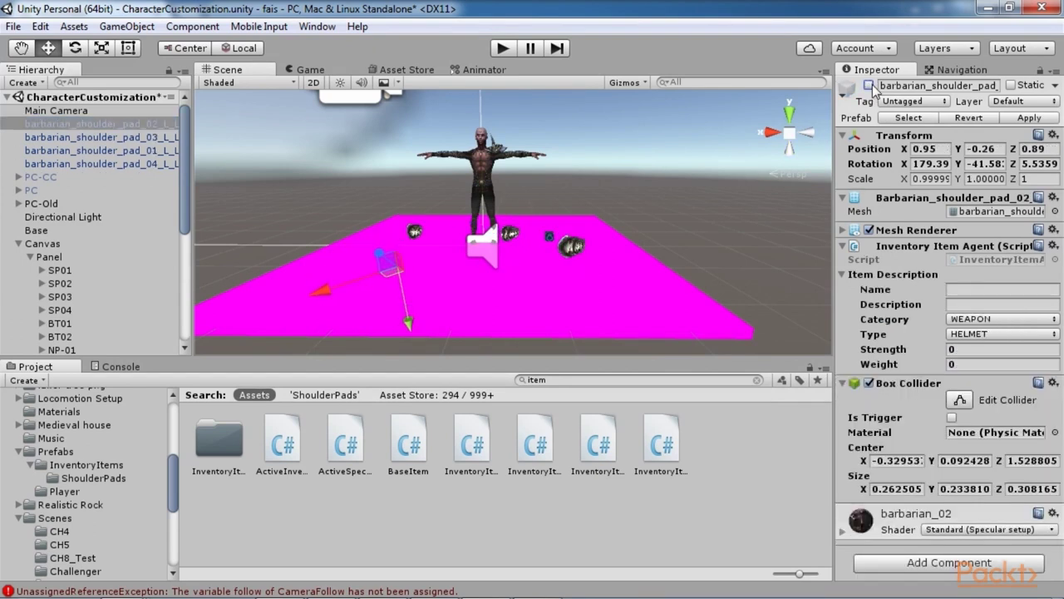
pyautogui.moveTo(390, 301); pyautogui.dragTo(374, 190)
pyautogui.click(869, 86)
pyautogui.moveTo(410, 235); pyautogui.dragTo(431, 273)
pyautogui.click(619, 292)
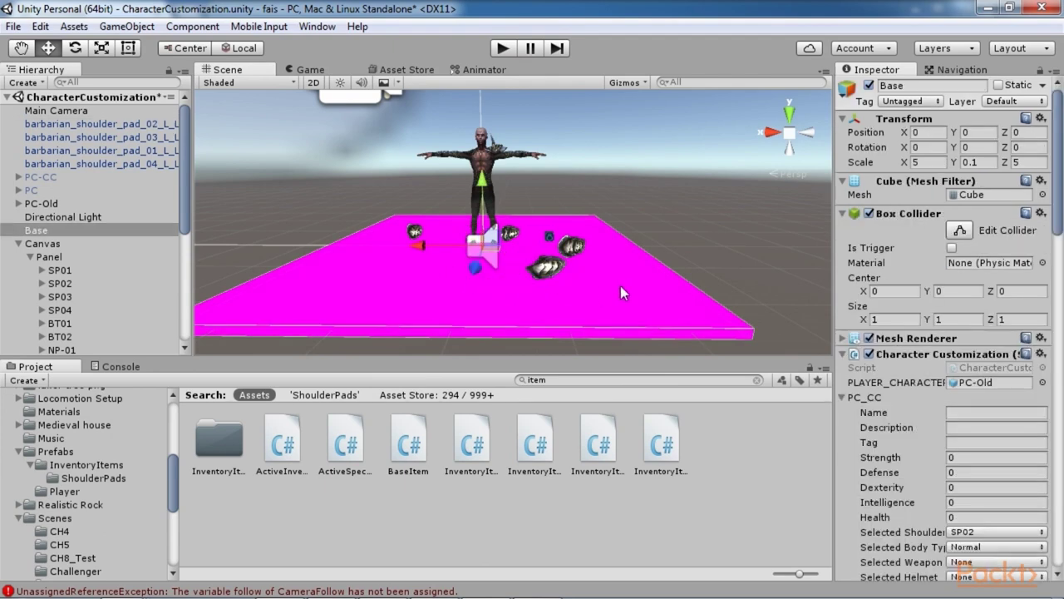
# Add a Box Collider to the barbarian_shoulder_pad_04 and barbarian_shoulder_pad_01 objects.
pyautogui.click(132, 163)
pyautogui.click(890, 441)
pyautogui.click(890, 250)
pyautogui.click(869, 250)
pyautogui.click(105, 150)
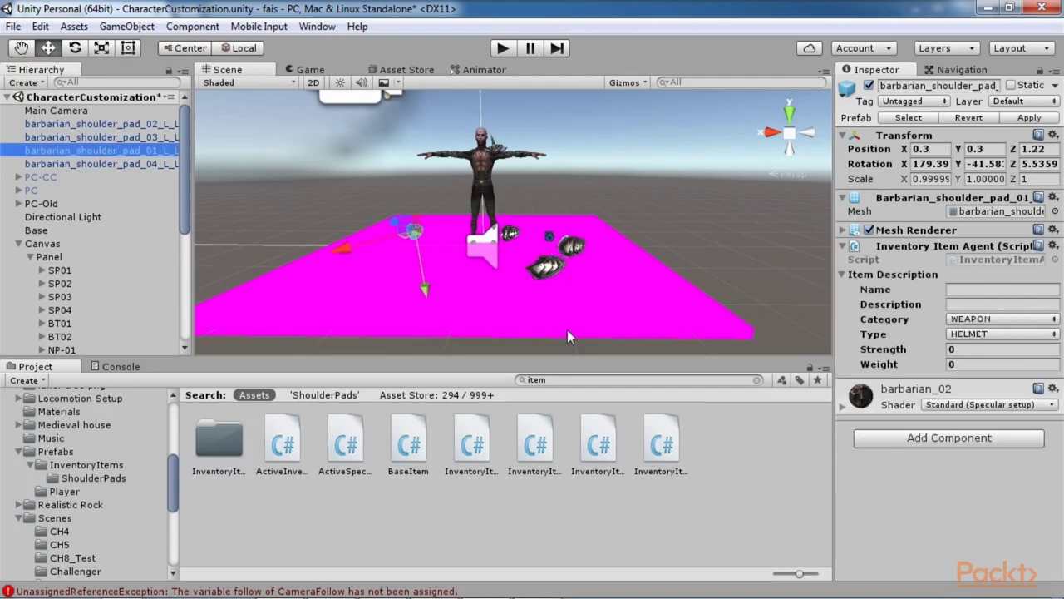
pyautogui.click(890, 438)
pyautogui.click(889, 251)
pyautogui.click(881, 251)
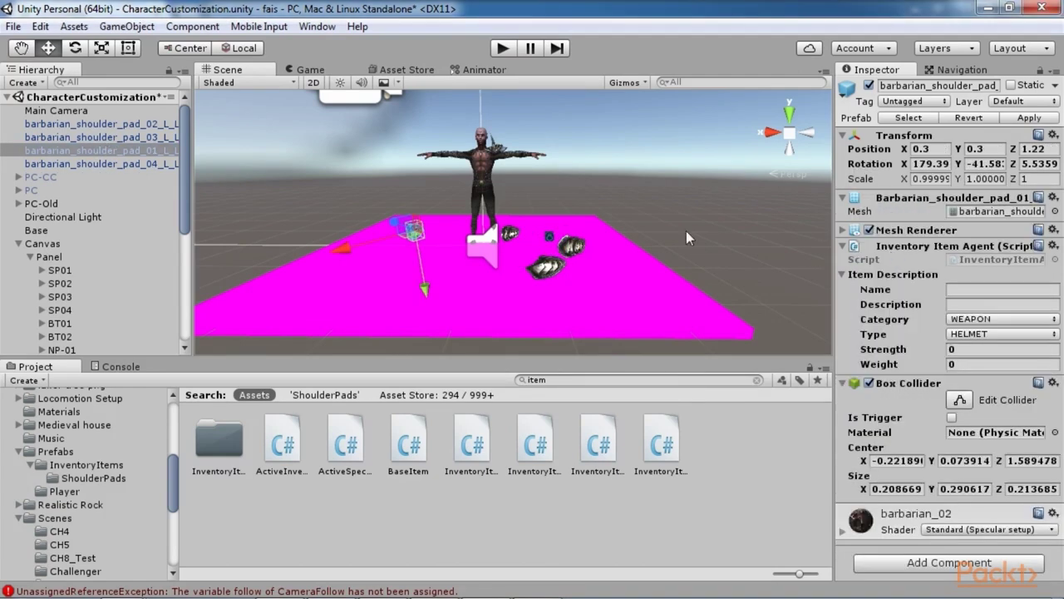
# Add a Box Collider to the barbarian_shoulder_pad_03 object.
pyautogui.click(140, 137)
pyautogui.click(923, 433)
pyautogui.click(894, 251)
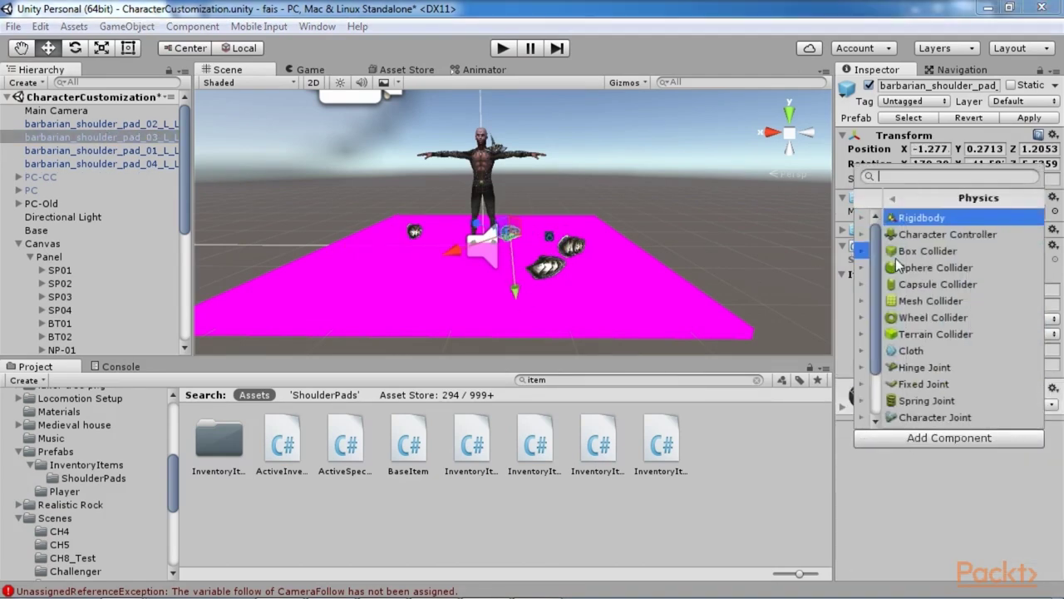
pyautogui.click(877, 251)
pyautogui.click(146, 125)
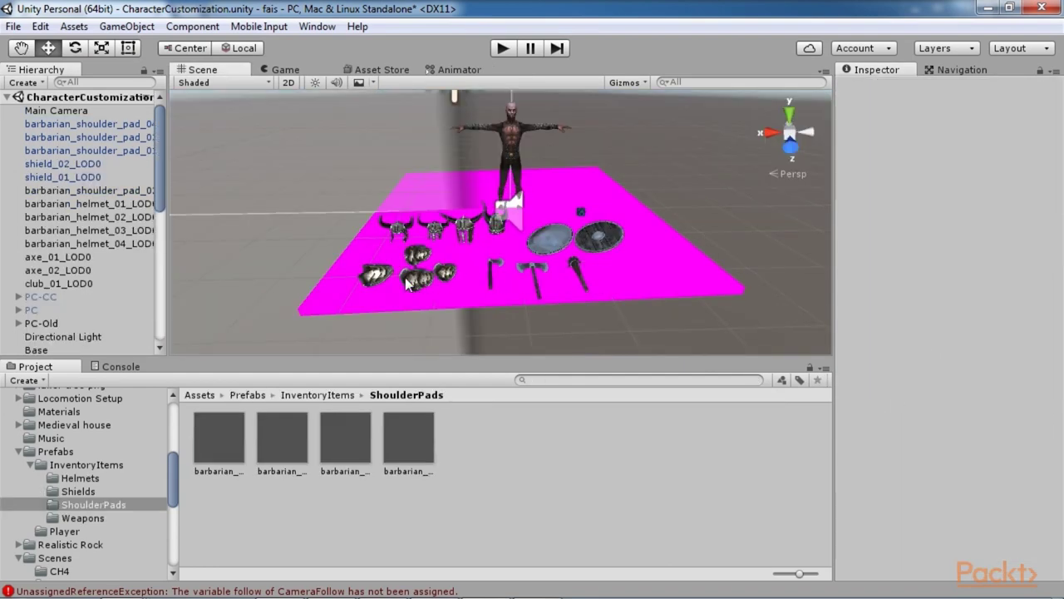
# Inspect each shoulder pad on the base to compare which components are attached to it.
pyautogui.click(374, 277)
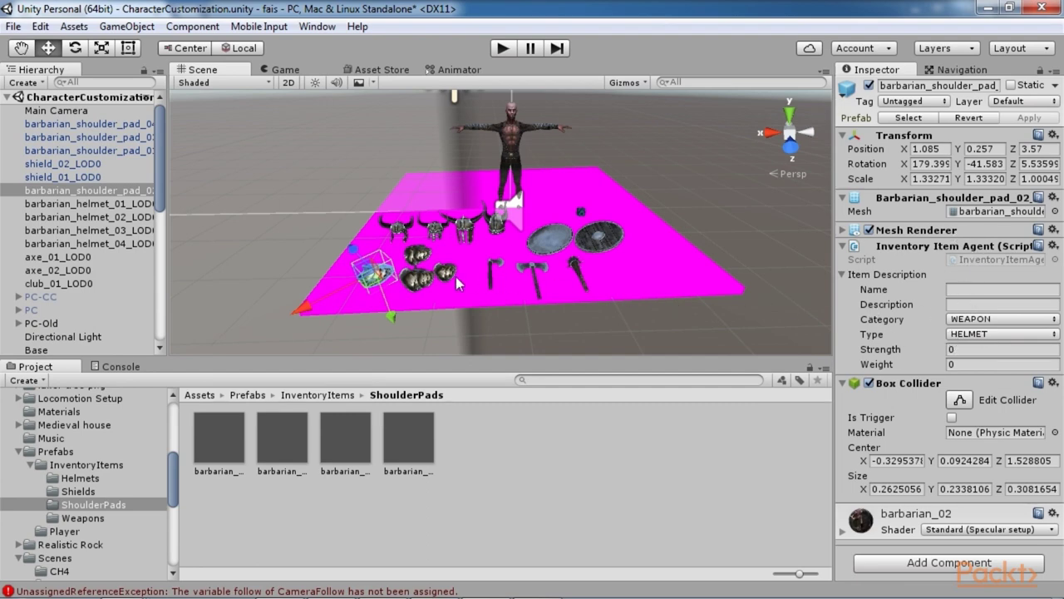
pyautogui.click(420, 279)
pyautogui.click(416, 255)
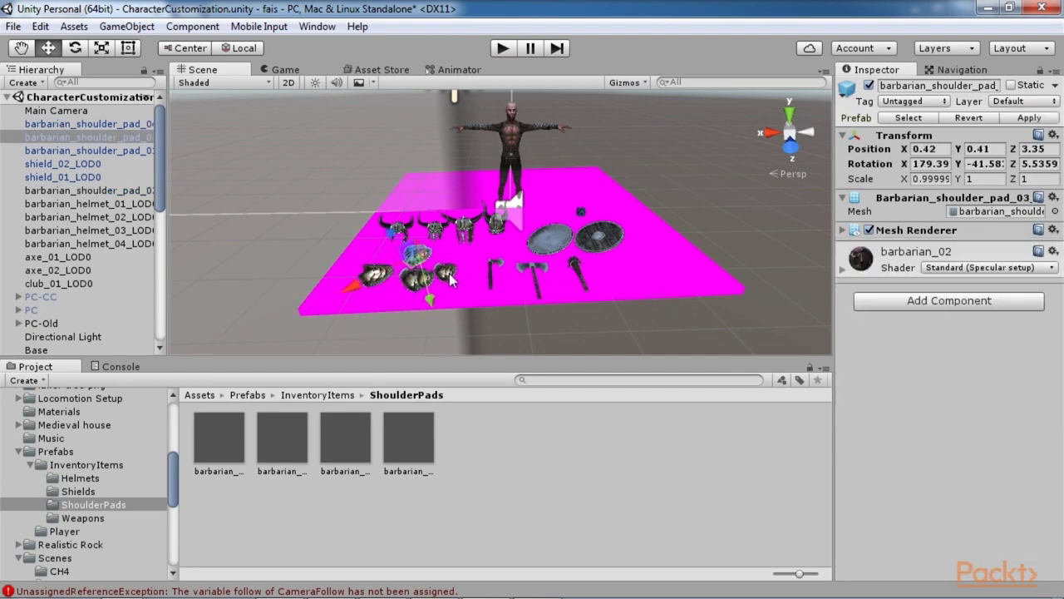
pyautogui.click(450, 281)
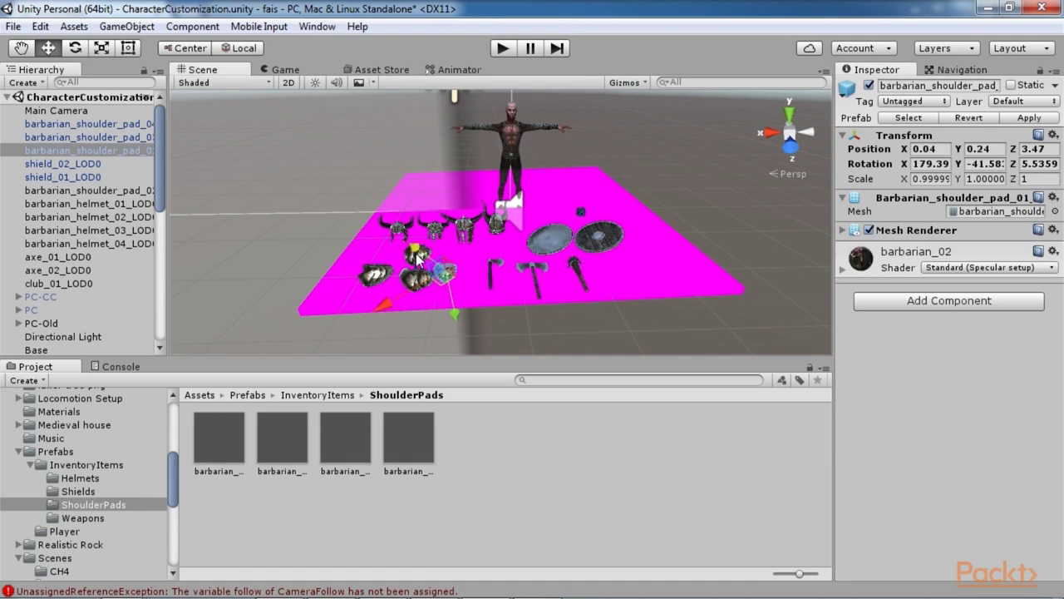
pyautogui.click(424, 284)
pyautogui.click(375, 274)
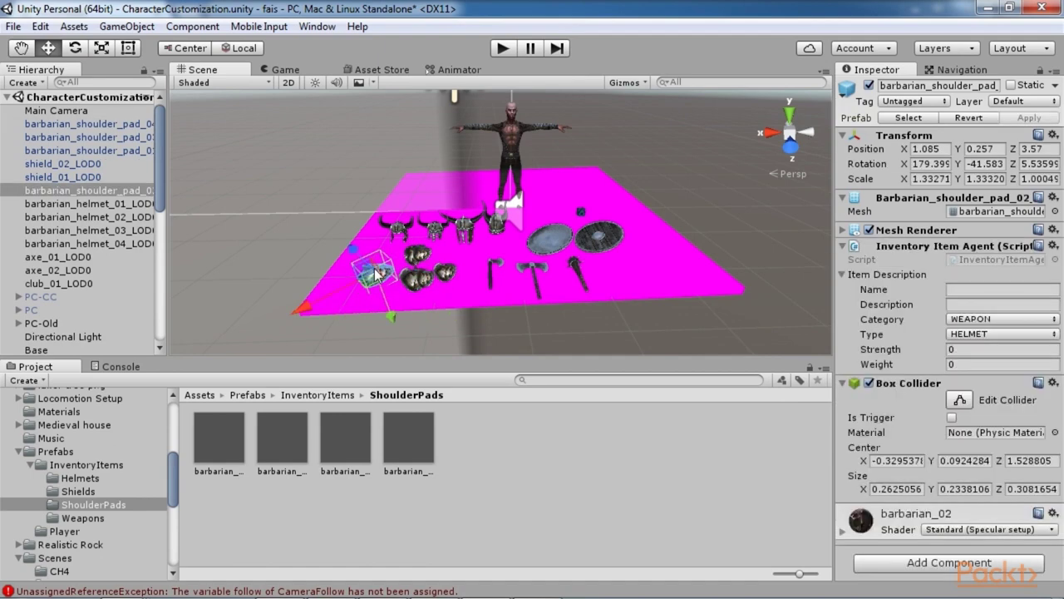
pyautogui.click(413, 260)
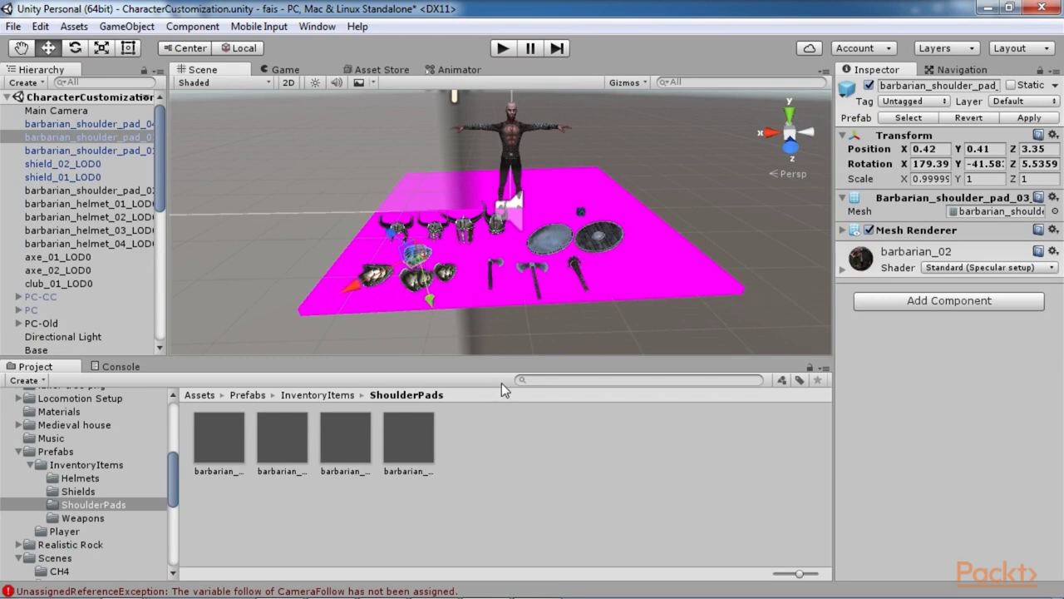
pyautogui.click(370, 275)
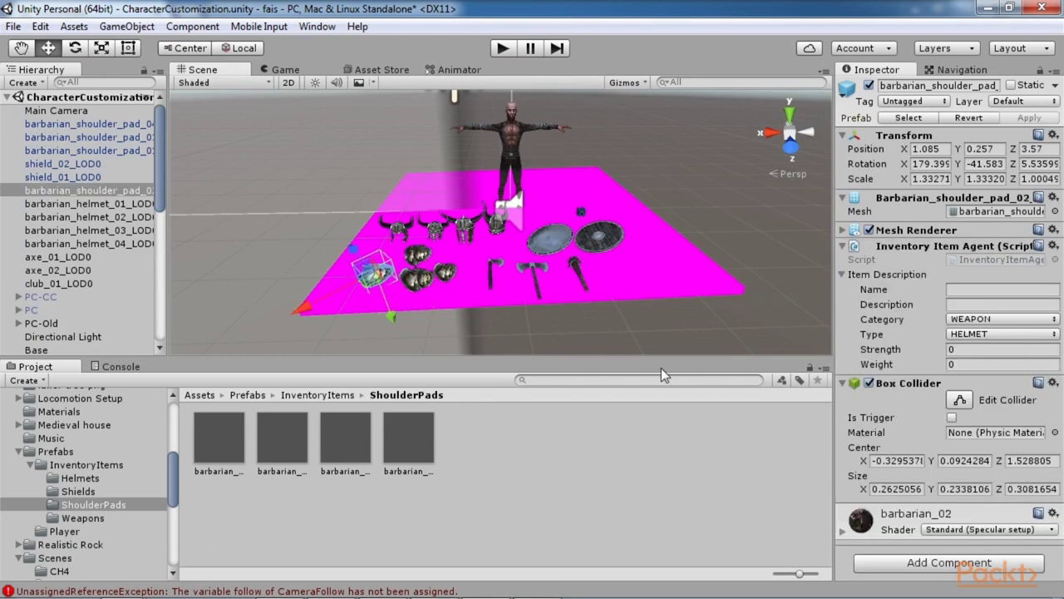
# Locate the InventoryItemAgent script in the project and attach it to the barbarian_shoulder_pad_03 and barbarian_shoulder_pad_01 objects.
pyautogui.click(604, 379)
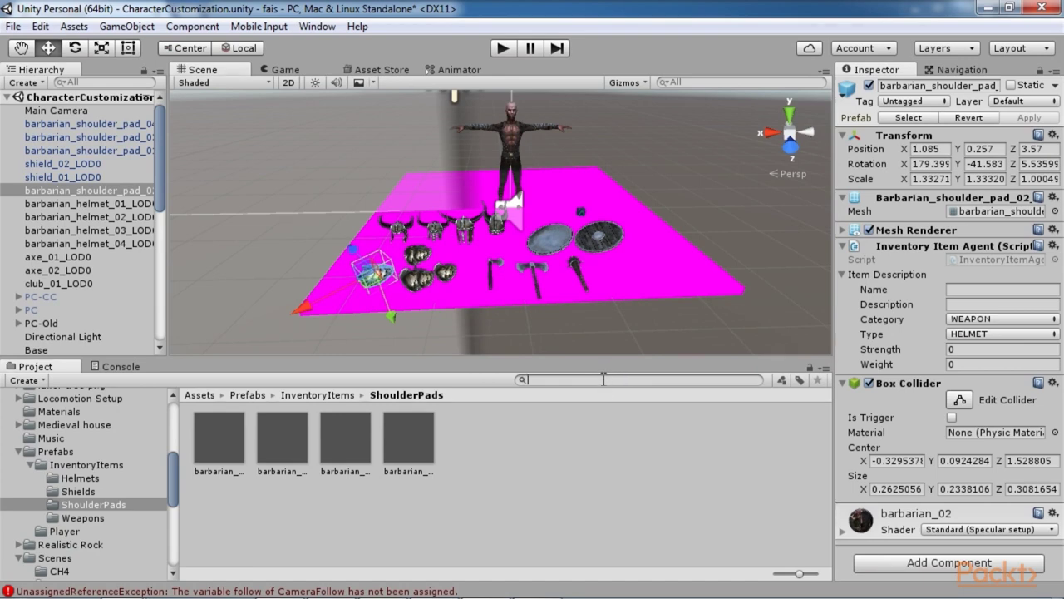
pyautogui.click(985, 259)
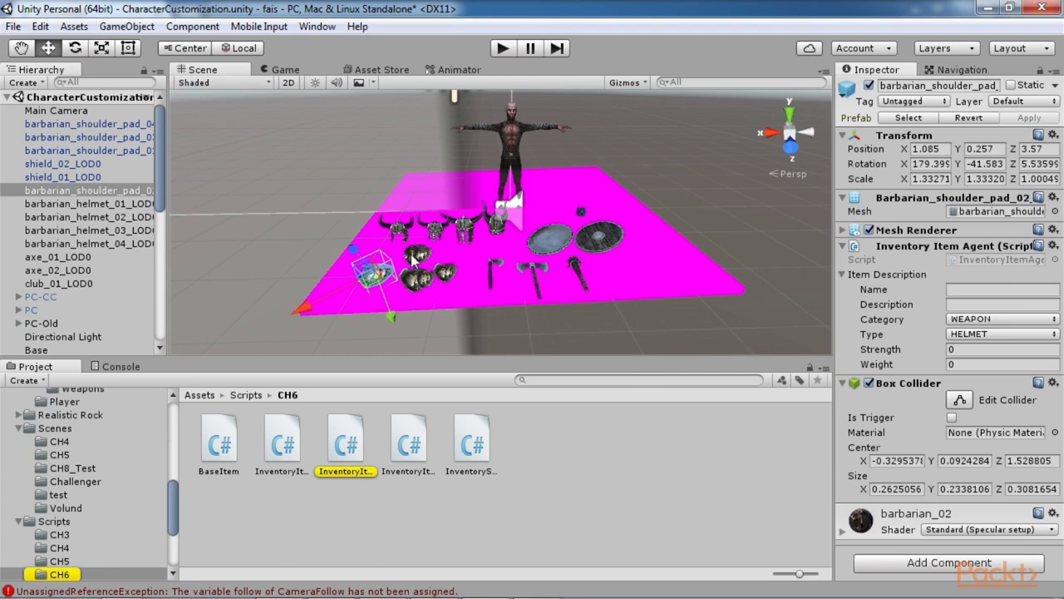
pyautogui.click(415, 256)
pyautogui.moveTo(731, 344); pyautogui.dragTo(896, 309)
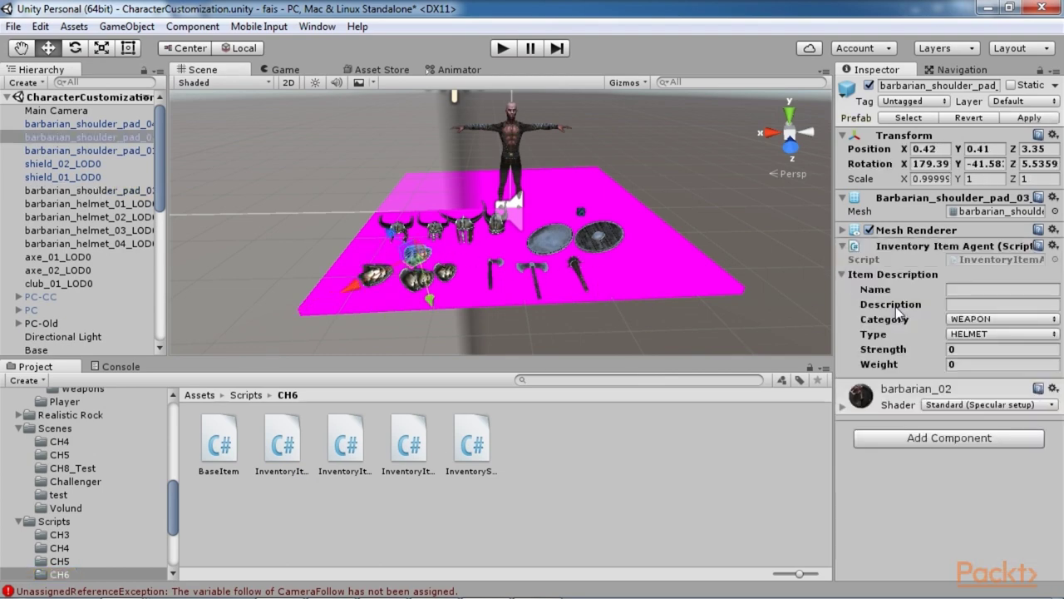
pyautogui.click(447, 271)
pyautogui.moveTo(346, 459); pyautogui.dragTo(891, 317)
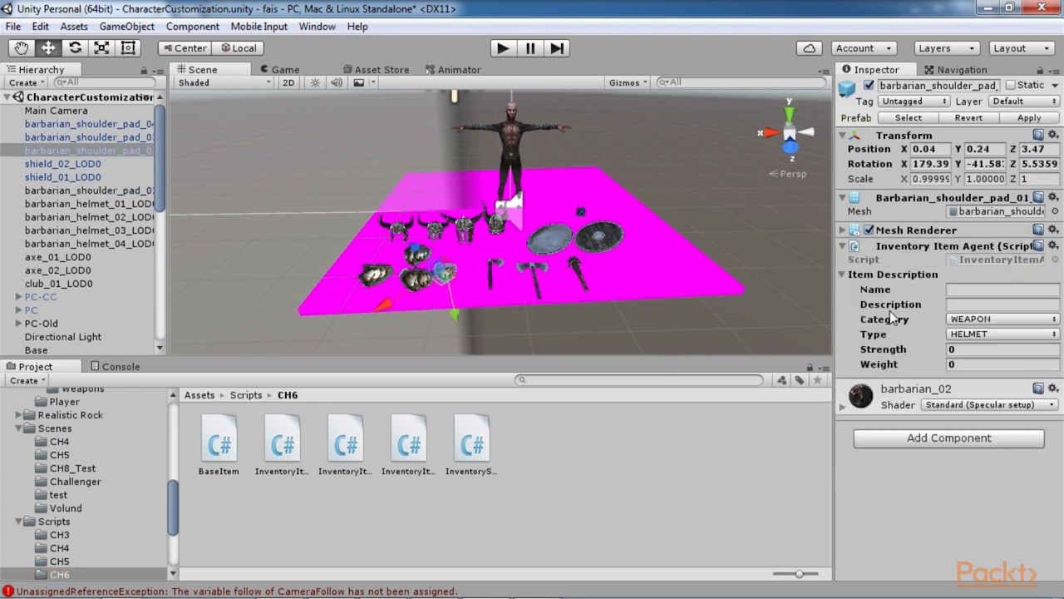
# Attach the InventoryItemAgent script to the two axes and the club_01_LOD0 object.
pyautogui.click(496, 277)
pyautogui.moveTo(345, 452); pyautogui.dragTo(891, 309)
pyautogui.click(532, 281)
pyautogui.moveTo(345, 453); pyautogui.dragTo(892, 316)
pyautogui.click(579, 281)
pyautogui.moveTo(347, 453); pyautogui.dragTo(895, 305)
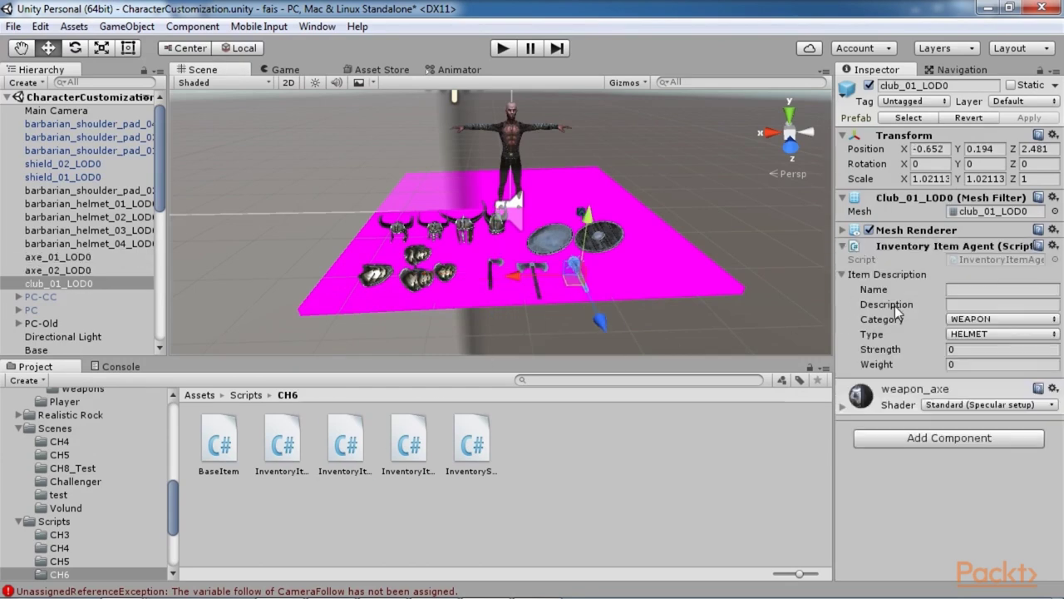
# Attach the InventoryItemAgent script to both shields on the base.
pyautogui.click(599, 243)
pyautogui.moveTo(347, 459); pyautogui.dragTo(850, 307)
pyautogui.click(545, 246)
pyautogui.moveTo(345, 452); pyautogui.dragTo(956, 324)
# Attach the InventoryItemAgent script to the barbarian helmets on the base.
pyautogui.click(494, 225)
pyautogui.moveTo(345, 453); pyautogui.dragTo(915, 325)
pyautogui.click(466, 225)
pyautogui.moveTo(410, 426); pyautogui.dragTo(930, 314)
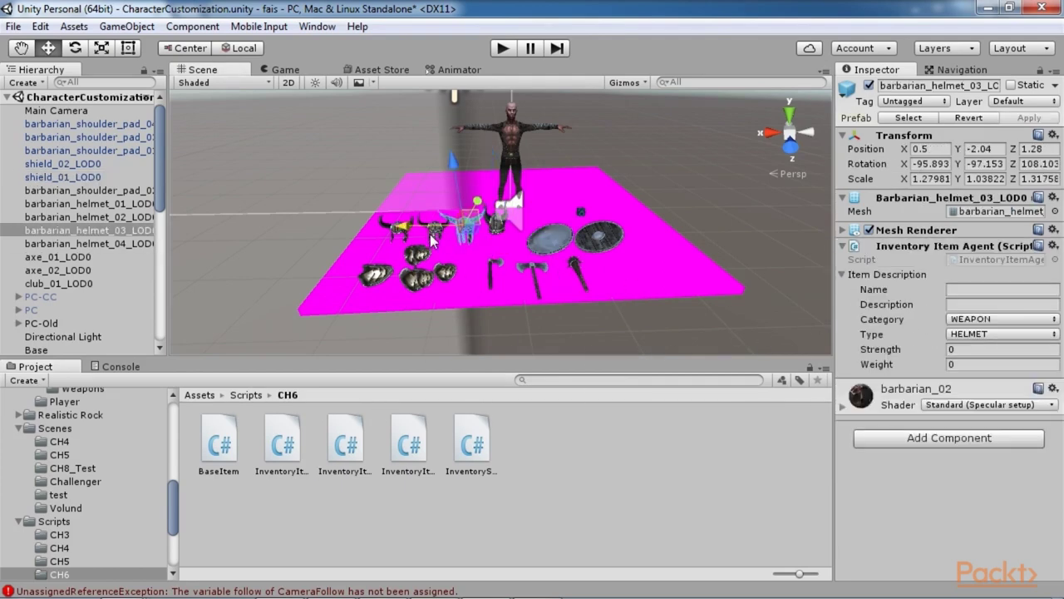
pyautogui.click(399, 226)
pyautogui.moveTo(351, 453); pyautogui.dragTo(909, 306)
# Add a Box Collider to the barbarian_helmet_01 and barbarian_helmet_02 objects.
pyautogui.click(948, 437)
pyautogui.click(884, 219)
pyautogui.click(887, 252)
pyautogui.click(969, 440)
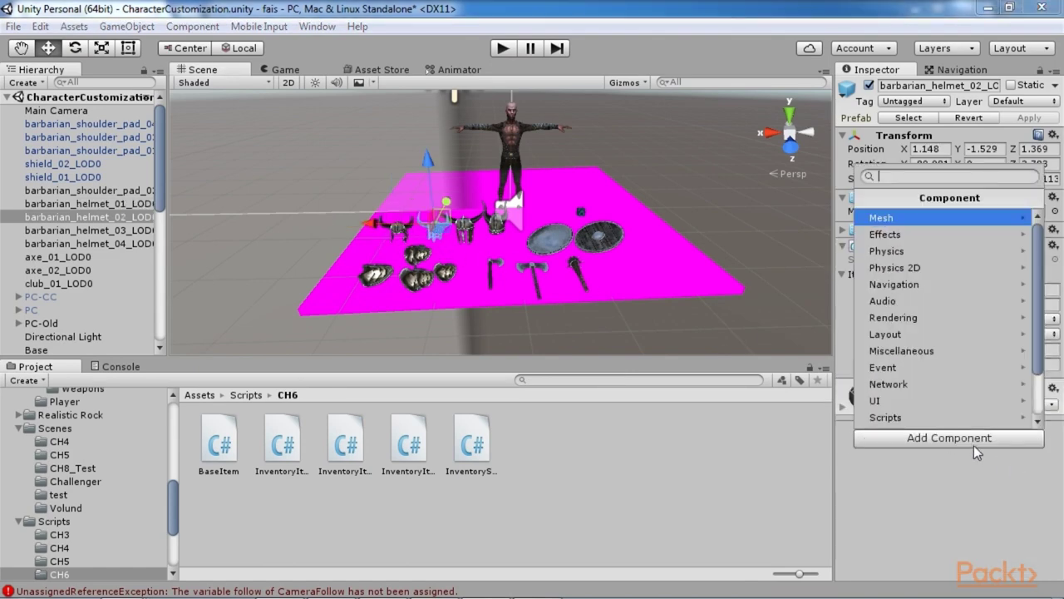
pyautogui.click(906, 251)
pyautogui.click(904, 260)
# Add a Box Collider to the barbarian_helmet_03 and barbarian_helmet_04 objects.
pyautogui.click(468, 237)
pyautogui.click(948, 437)
pyautogui.click(888, 251)
pyautogui.click(893, 253)
pyautogui.click(497, 227)
pyautogui.click(929, 437)
pyautogui.click(886, 252)
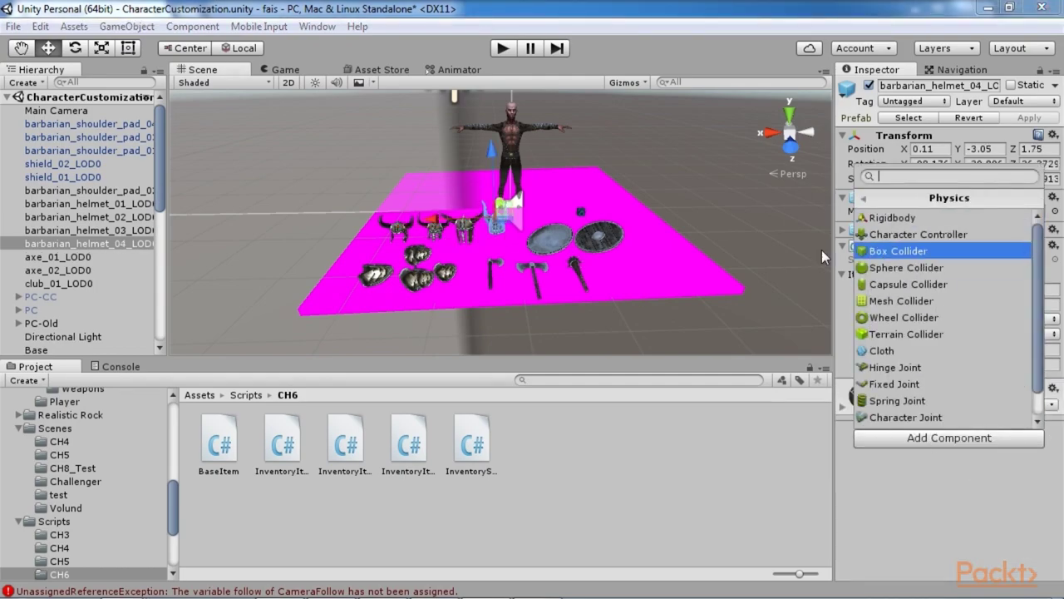
pyautogui.click(915, 250)
# Add a Box Collider to the shield lying closest to the helmets.
pyautogui.click(550, 239)
pyautogui.click(948, 442)
pyautogui.click(887, 251)
pyautogui.click(911, 251)
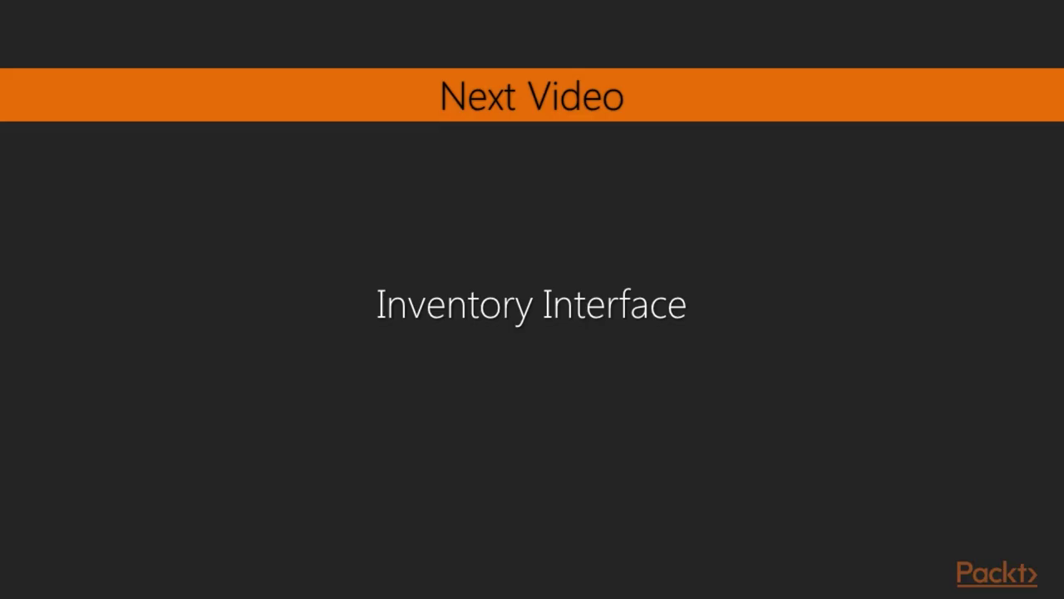
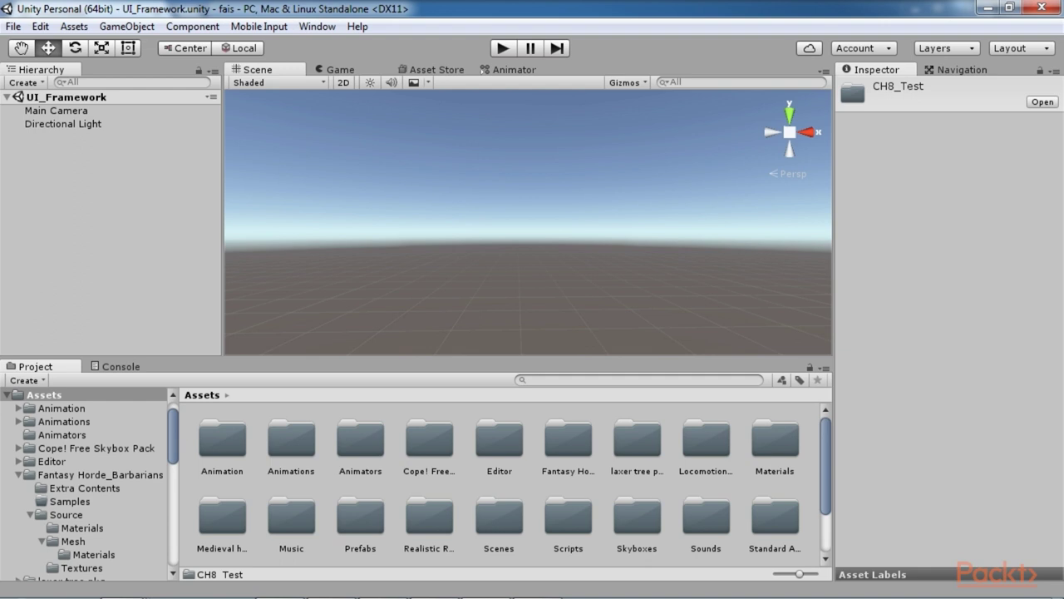
# Add a UI Panel to the UI_Framework scene and rename it PanelInventory.
pyautogui.rightClick(117, 199)
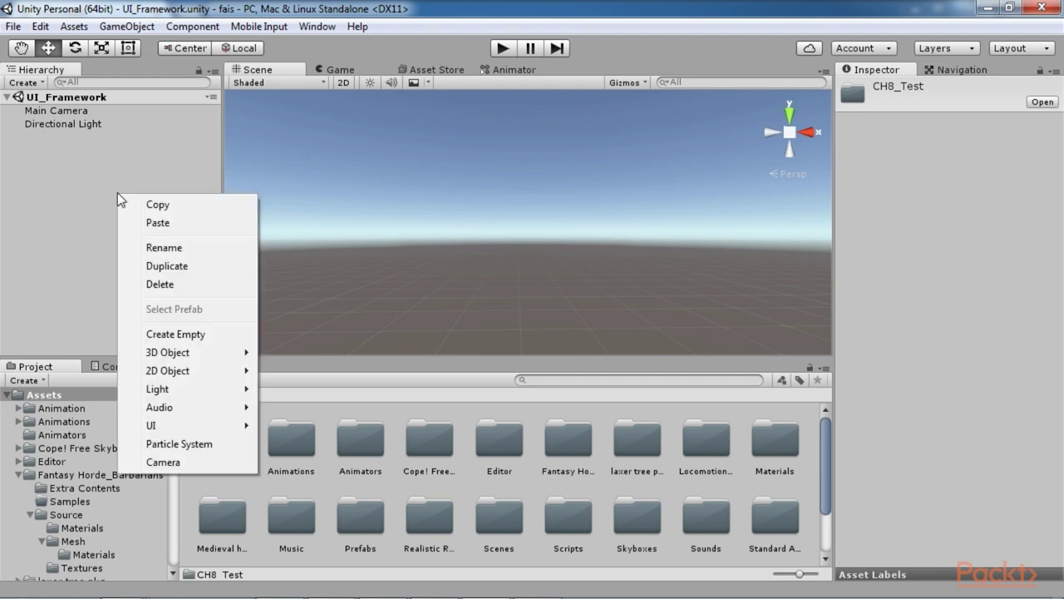
pyautogui.moveTo(197, 422)
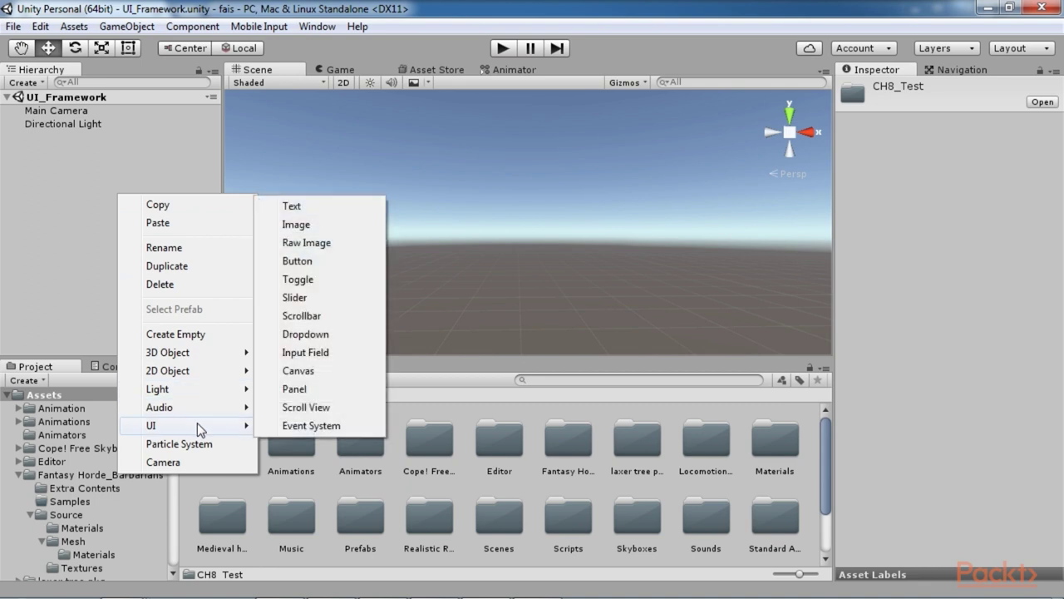
pyautogui.click(294, 389)
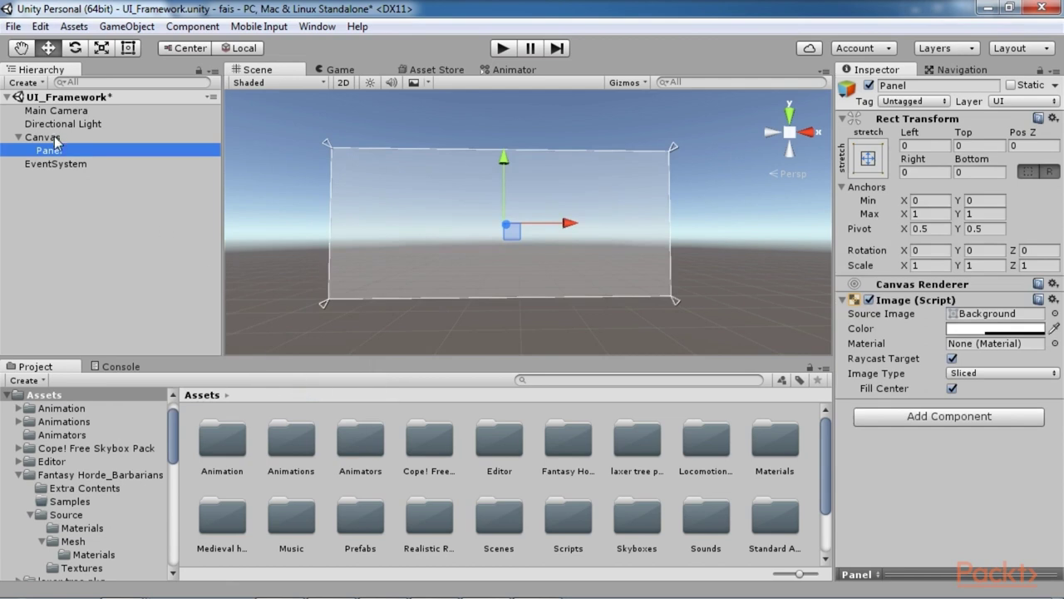
pyautogui.click(931, 86)
pyautogui.write('Inventory')
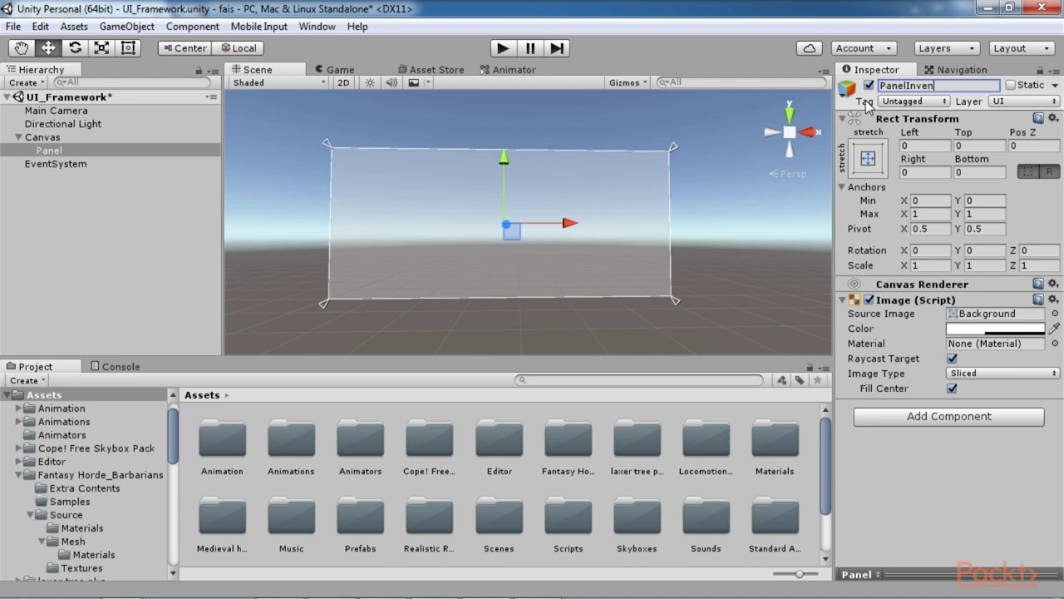
pyautogui.press('Return')
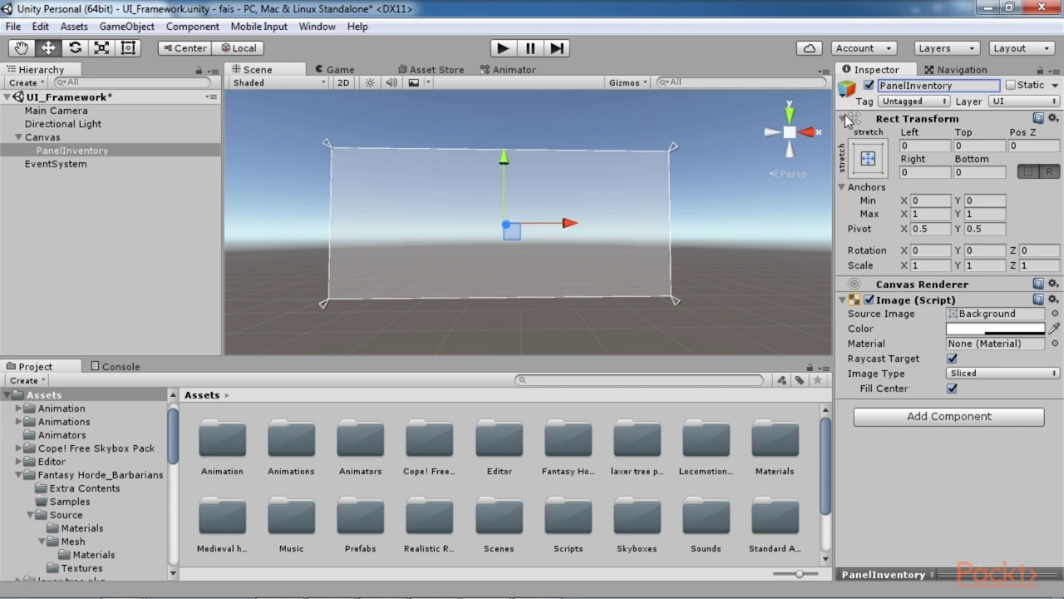
# Create a UI Button as a child of PanelInventory.
pyautogui.rightClick(95, 151)
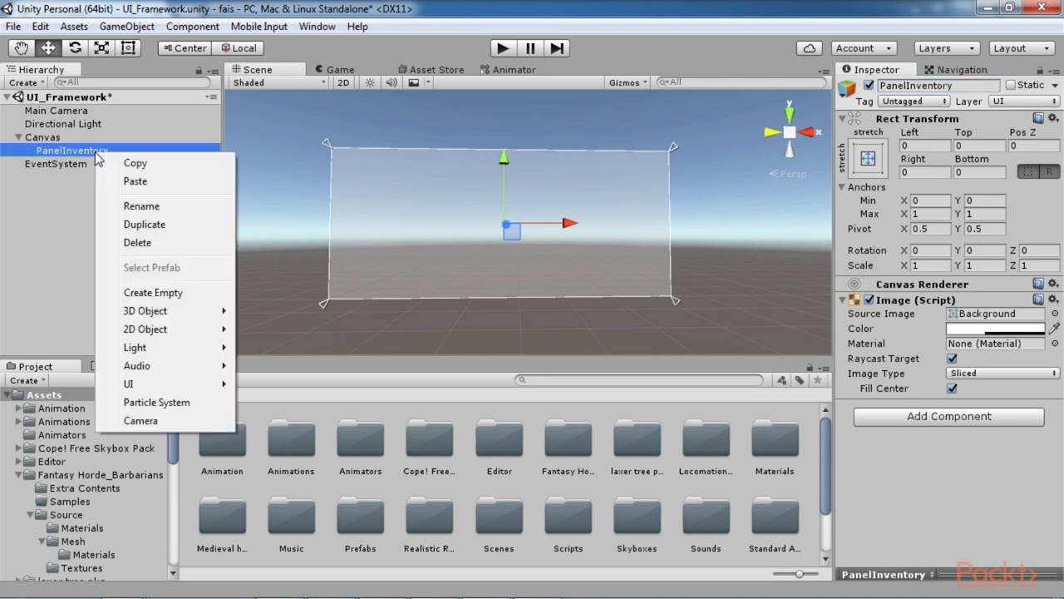
pyautogui.moveTo(166, 383)
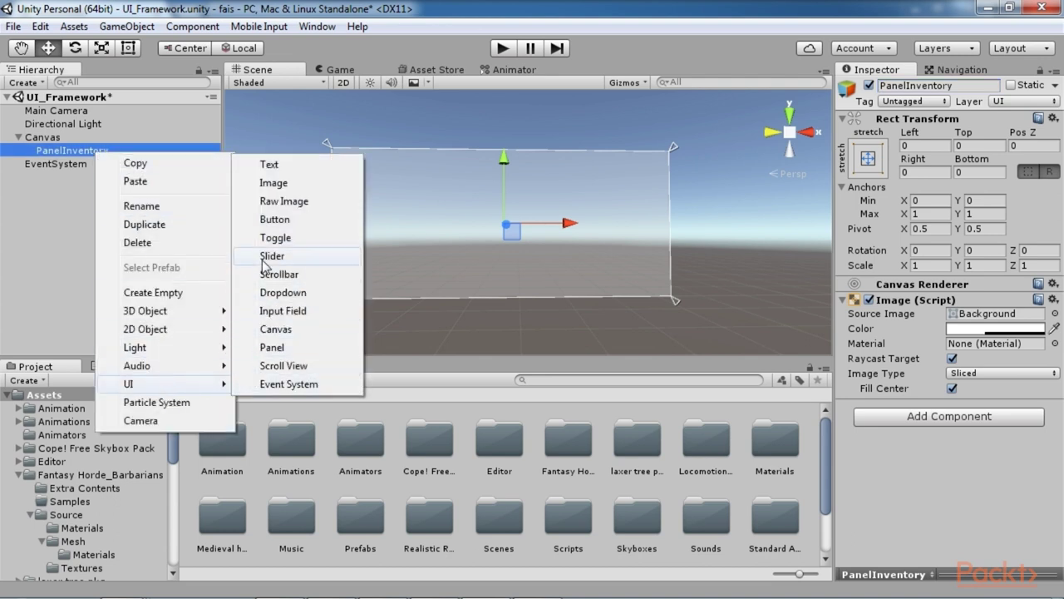
pyautogui.click(268, 221)
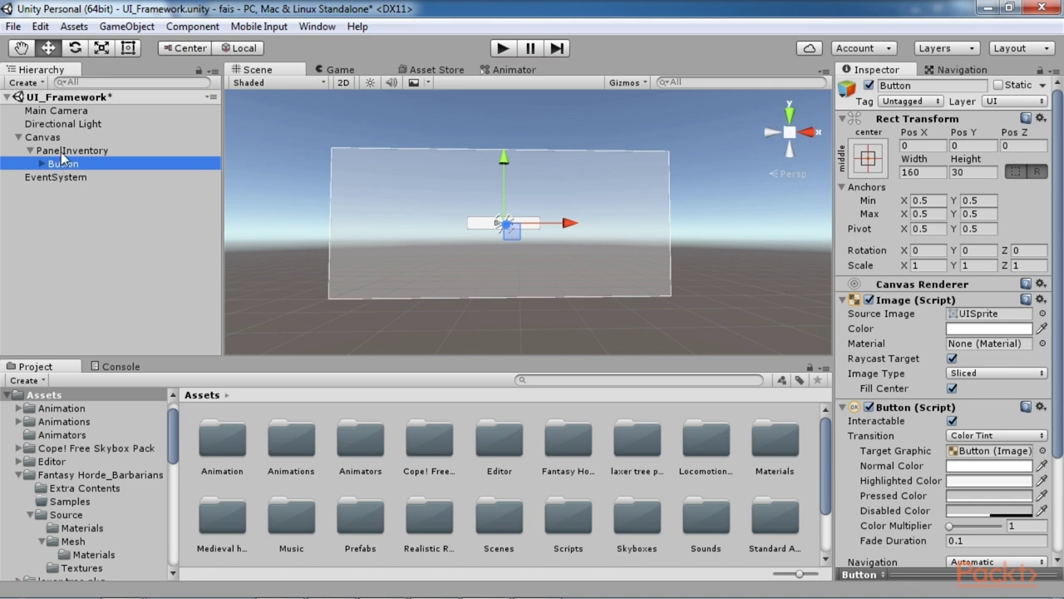
pyautogui.moveTo(63, 158); pyautogui.dragTo(55, 202)
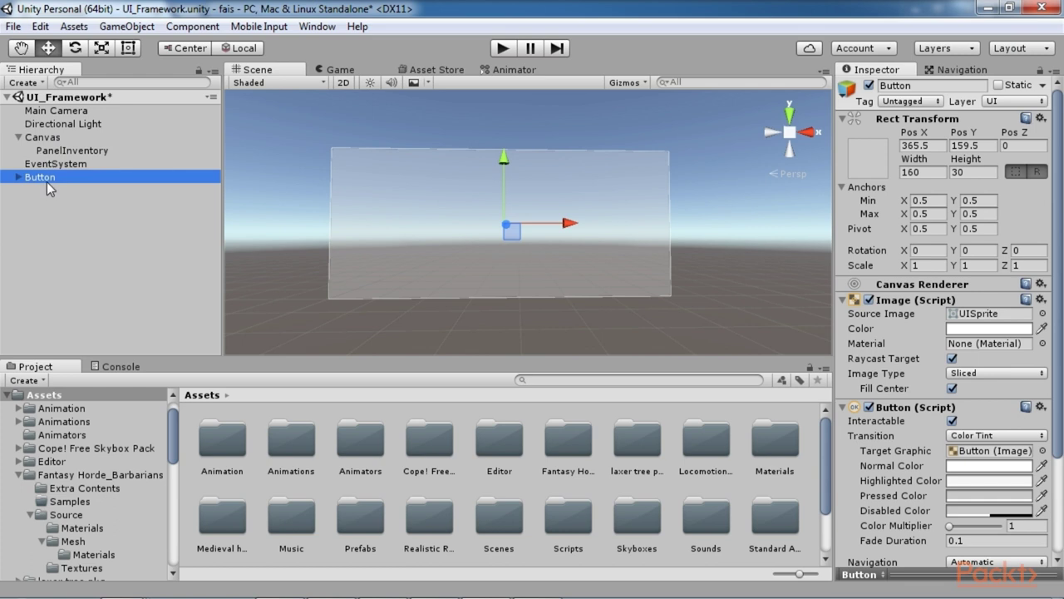
pyautogui.moveTo(45, 179); pyautogui.dragTo(66, 151)
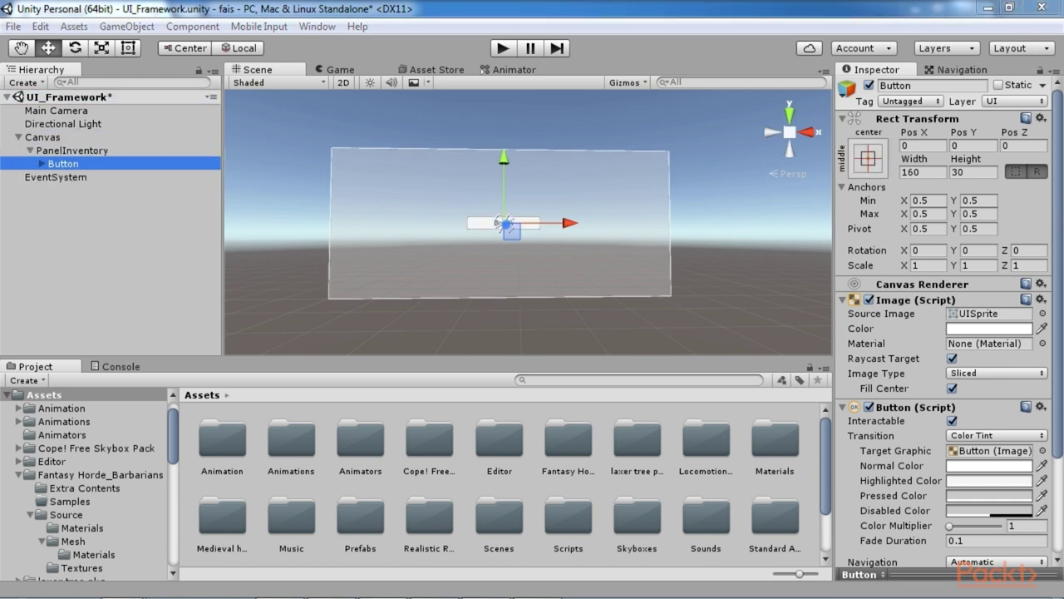
# Move the button to the panel's upper-left corner, at about X -265, Y 132, and anchor its Text child top-left.
pyautogui.moveTo(545, 223); pyautogui.dragTo(380, 101)
pyautogui.click(396, 166)
pyautogui.click(868, 157)
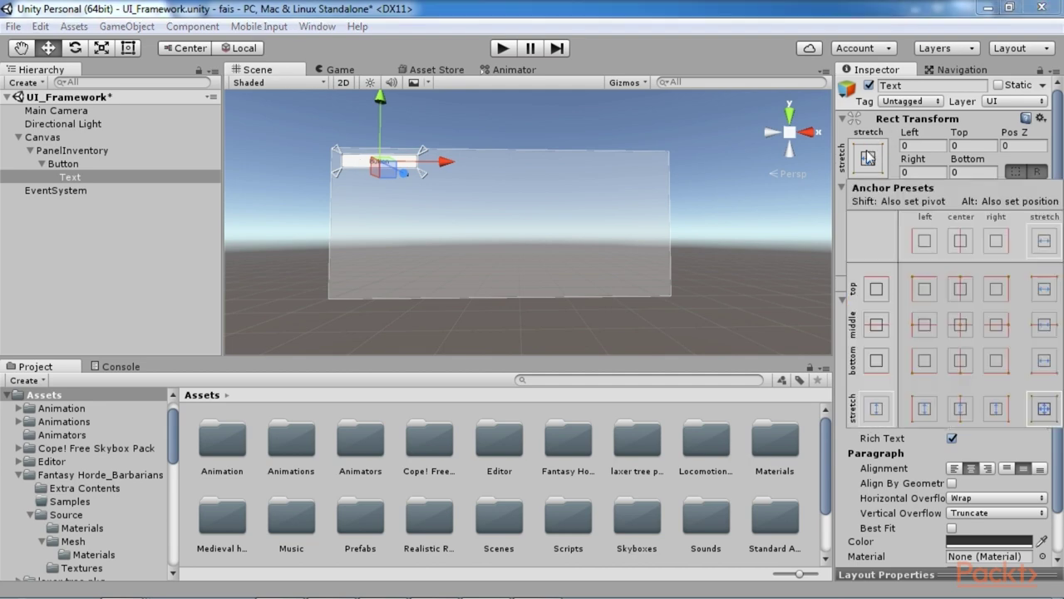
pyautogui.click(924, 288)
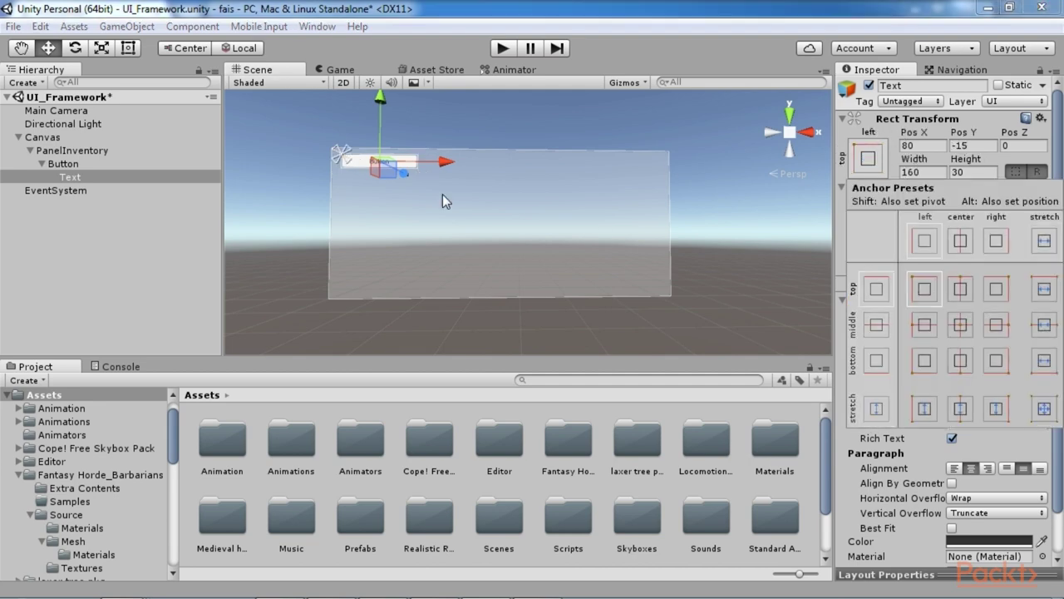
# Add four more UI Buttons as children of PanelInventory.
pyautogui.click(69, 154)
pyautogui.click(68, 152)
pyautogui.rightClick(68, 154)
pyautogui.moveTo(112, 384)
pyautogui.click(253, 225)
pyautogui.rightClick(92, 150)
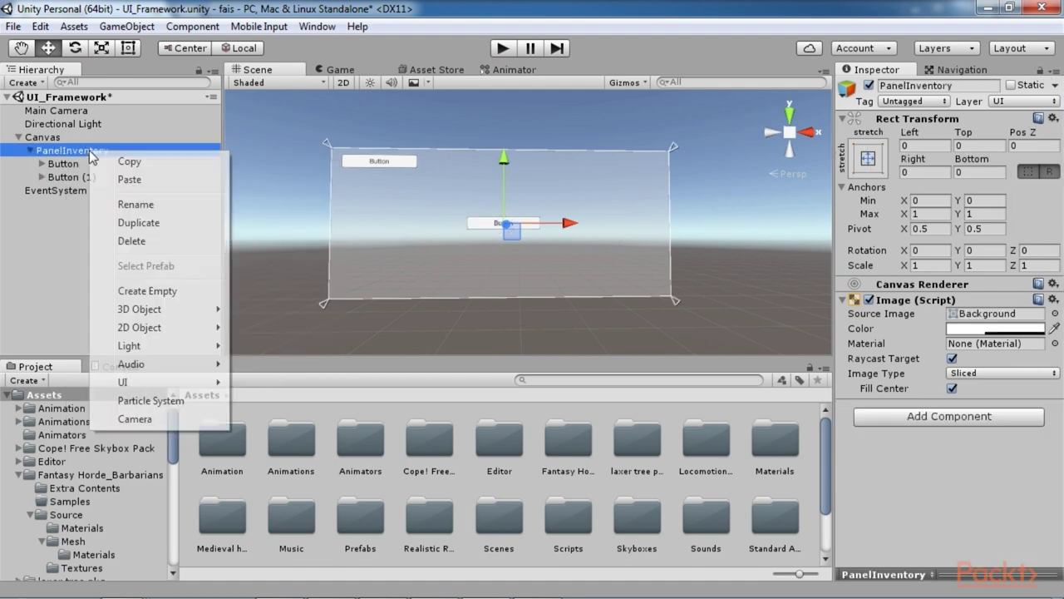
pyautogui.click(383, 217)
pyautogui.rightClick(94, 155)
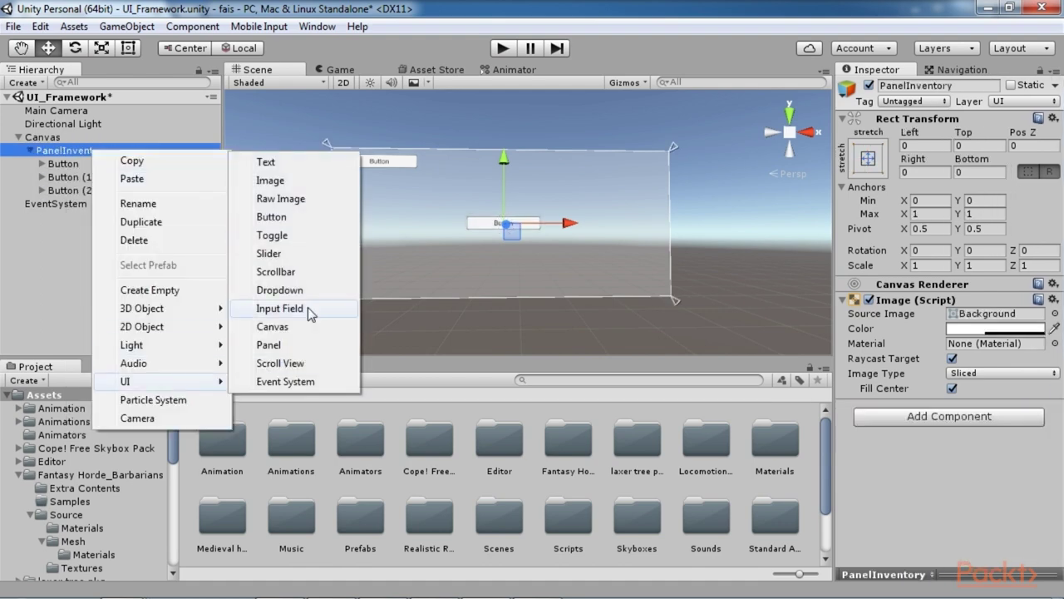
pyautogui.click(345, 219)
pyautogui.rightClick(93, 154)
pyautogui.moveTo(161, 380)
pyautogui.click(345, 218)
# Rename the first button under PanelInventory as butWeaponCategory.
pyautogui.click(62, 163)
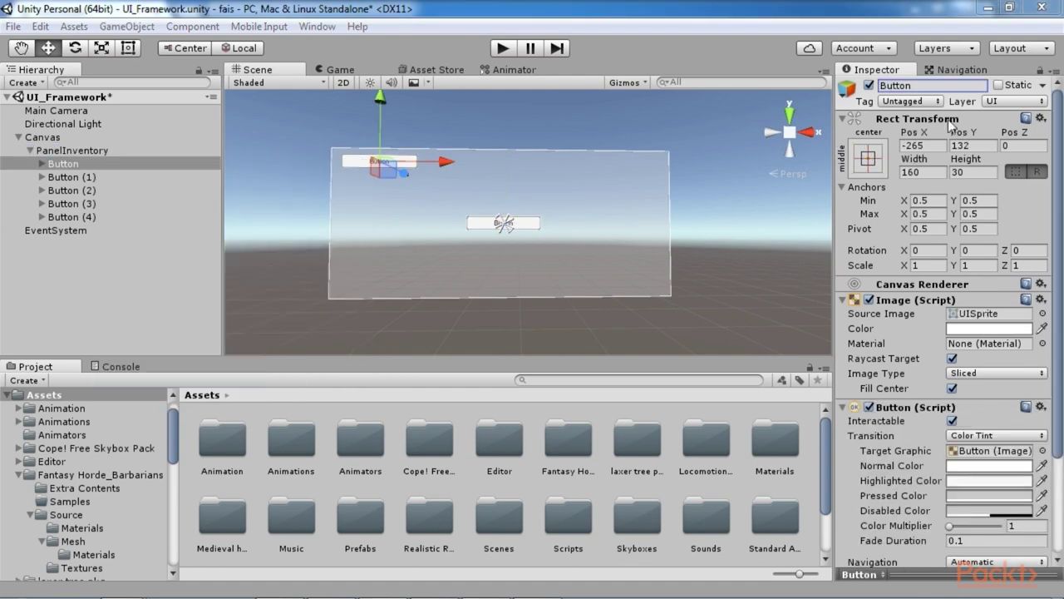
pyautogui.click(919, 86)
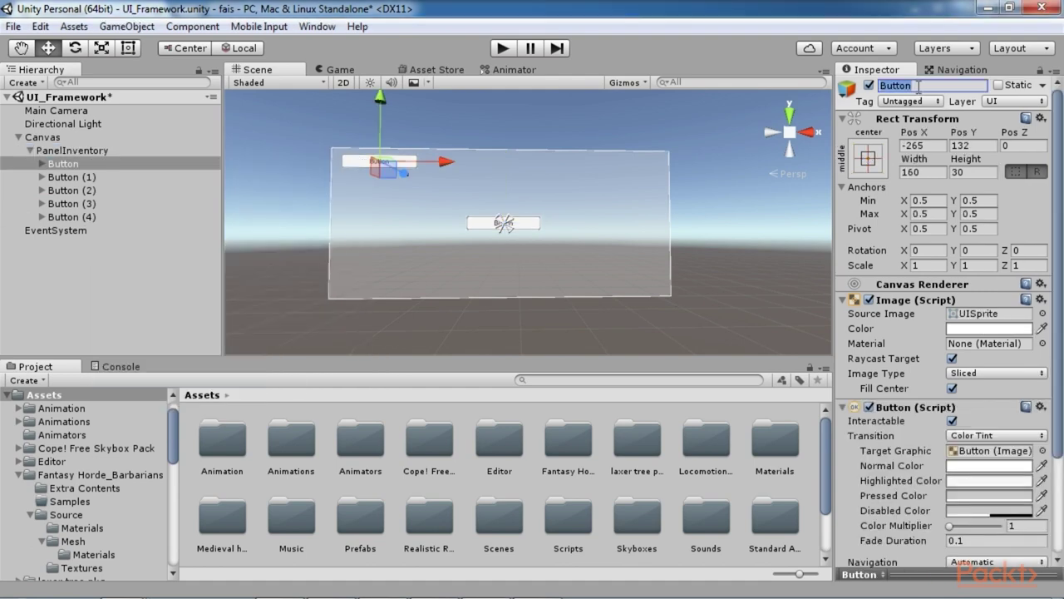
pyautogui.write('butWeaponCategory')
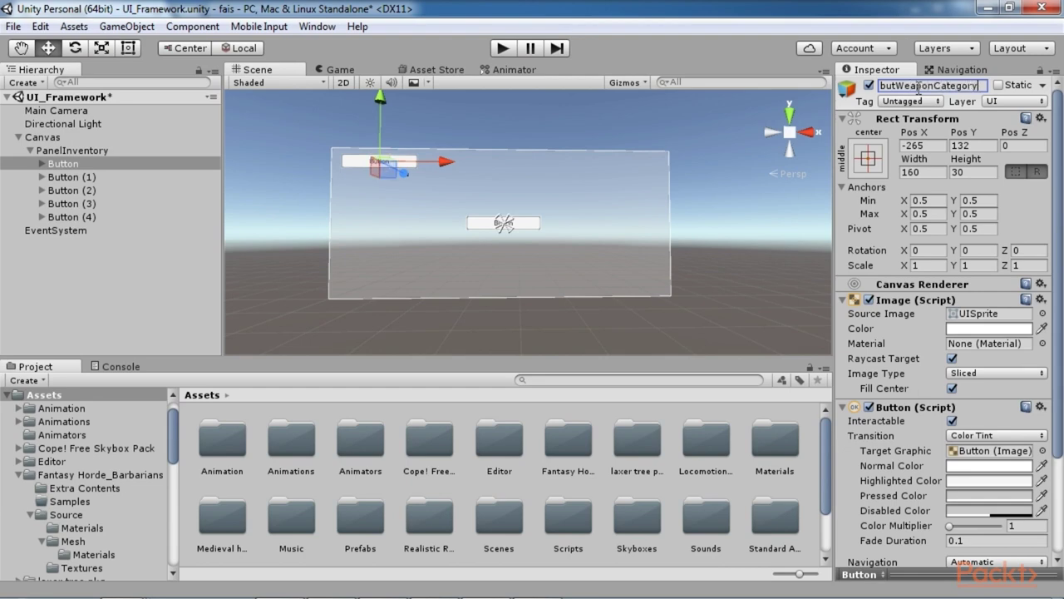
pyautogui.press('Return')
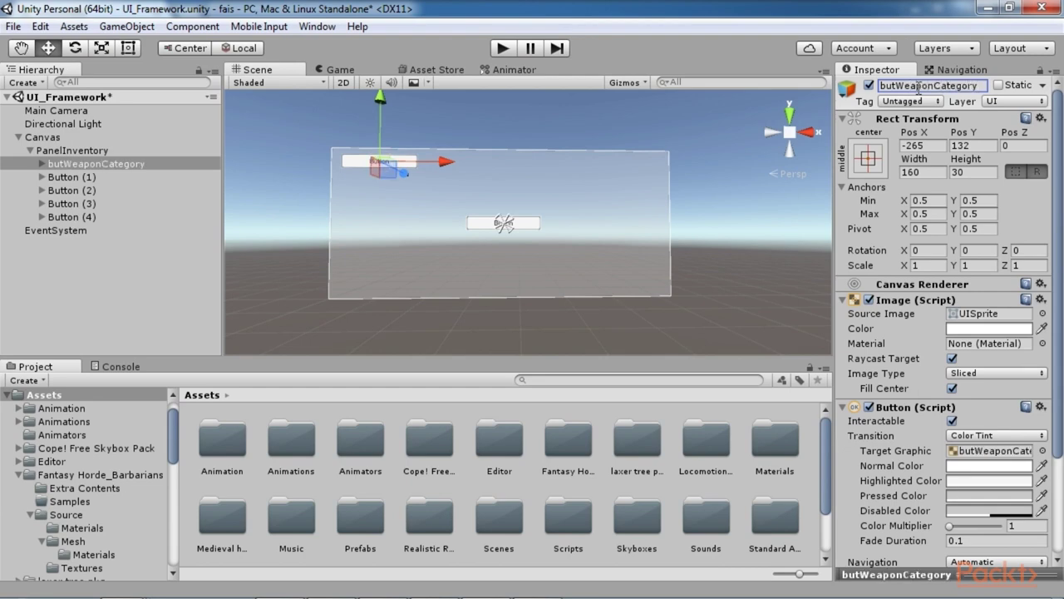
# Move Button (1) directly below the weapon button, at about X -267, Y 96, and set its anchor to top-left.
pyautogui.click(106, 176)
pyautogui.moveTo(539, 231); pyautogui.dragTo(415, 223)
pyautogui.moveTo(379, 166); pyautogui.dragTo(381, 122)
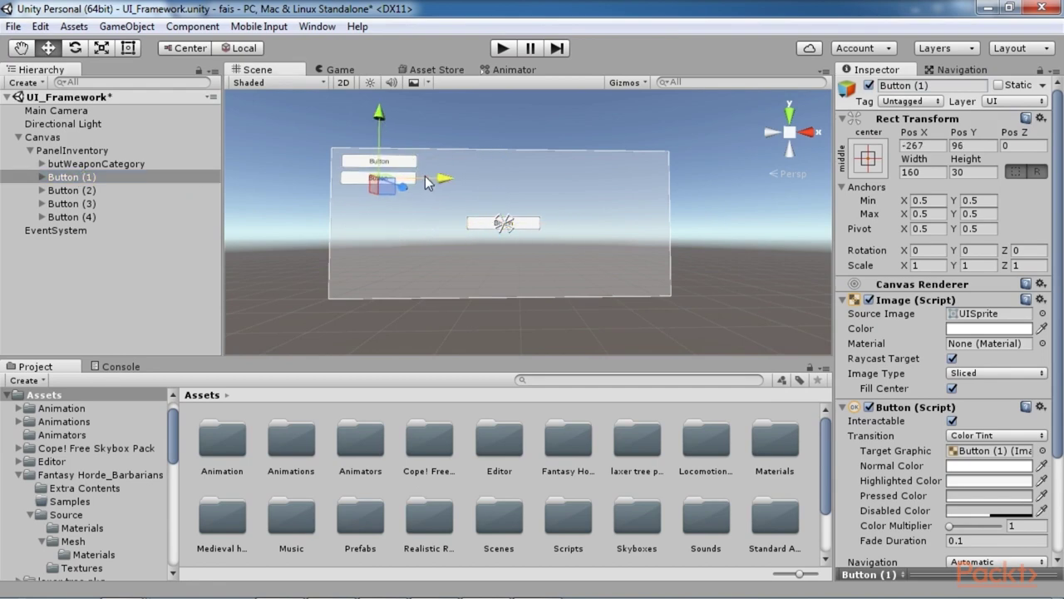
pyautogui.click(867, 170)
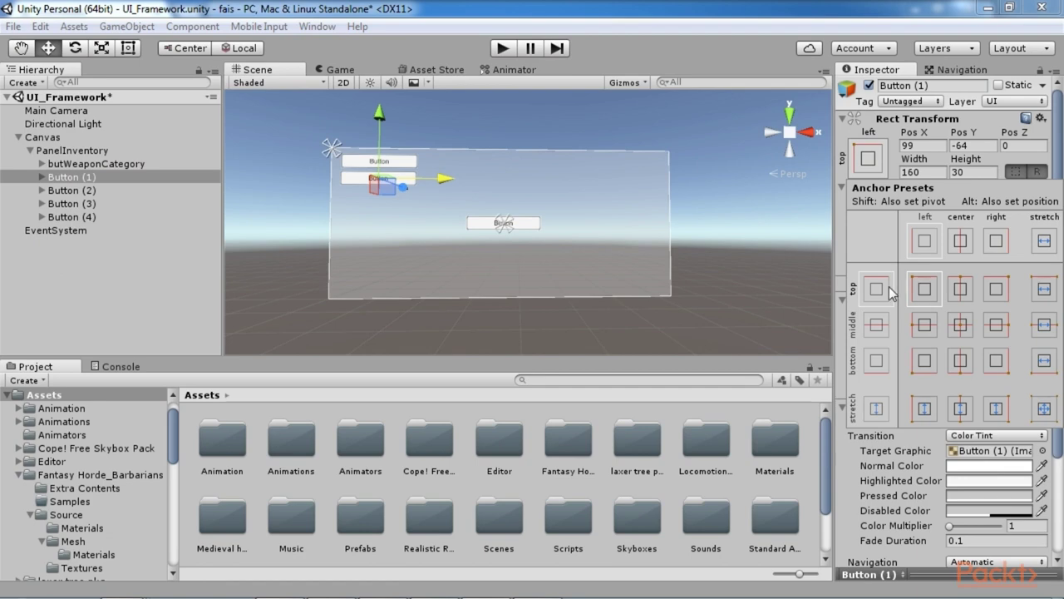
pyautogui.click(924, 289)
# Rename Button (1) as butArmourCategory.
pyautogui.click(935, 86)
pyautogui.write('butArmourCategory')
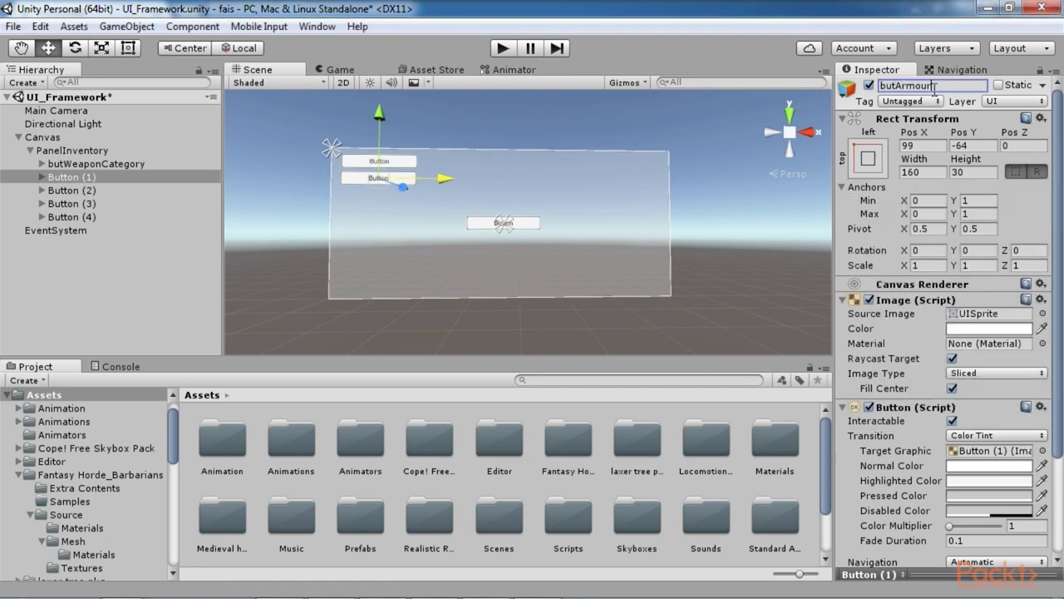
pyautogui.press('Return')
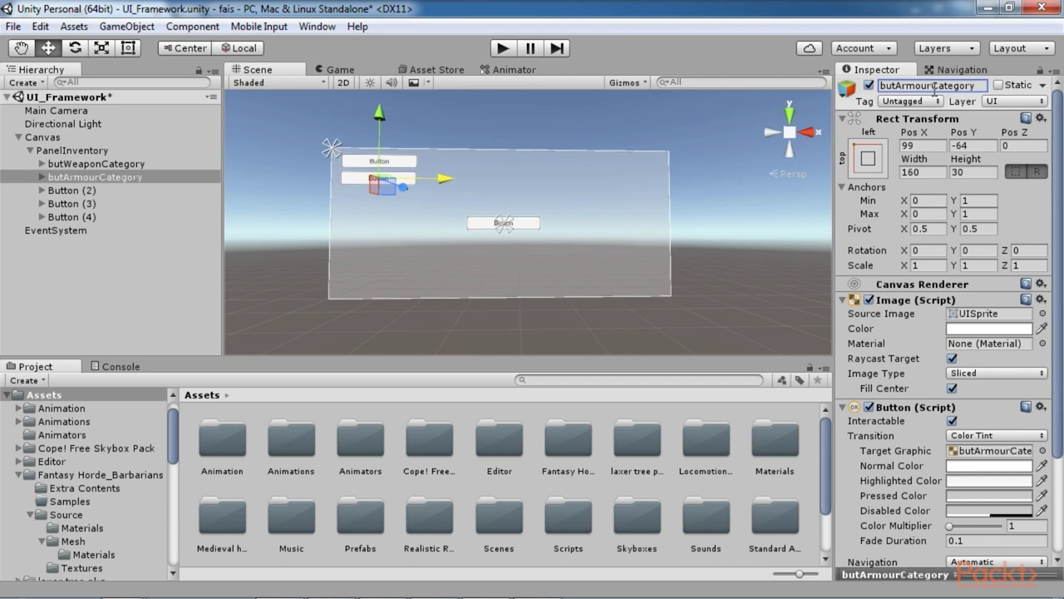
# Rename Button (2) as butClothingCategory.
pyautogui.click(94, 190)
pyautogui.write('butClo')
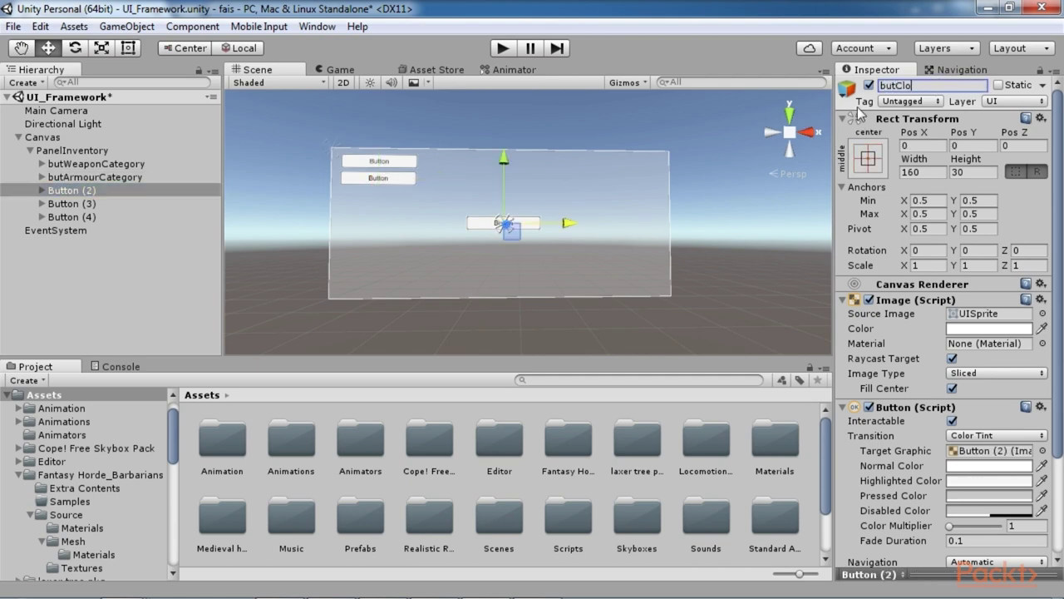
pyautogui.write('thingCategory')
pyautogui.press('Return')
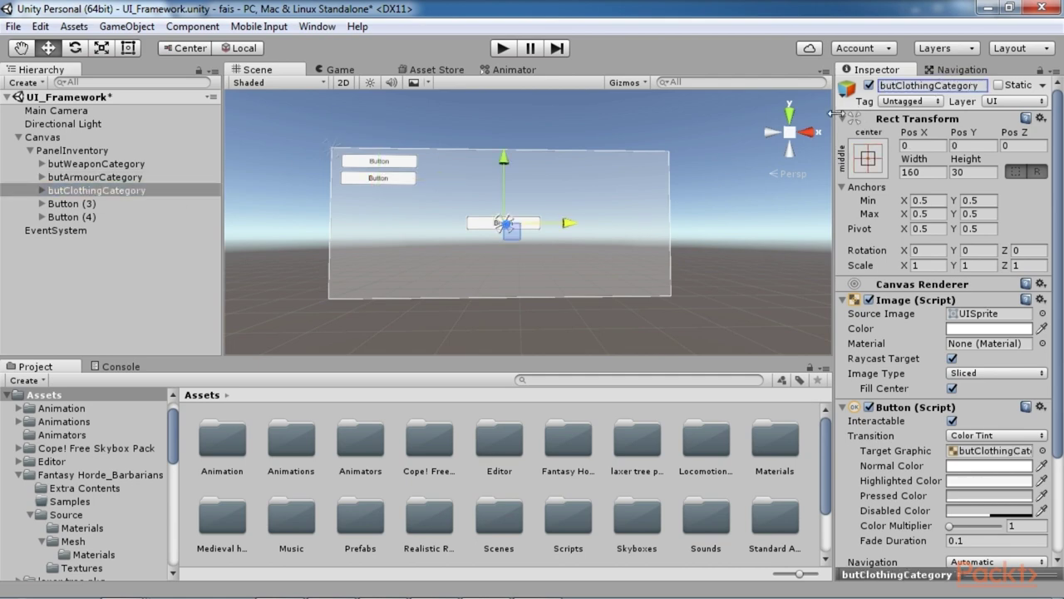
# Rename Button (3) as butHealthCategory.
pyautogui.click(83, 203)
pyautogui.click(921, 86)
pyautogui.write('butH')
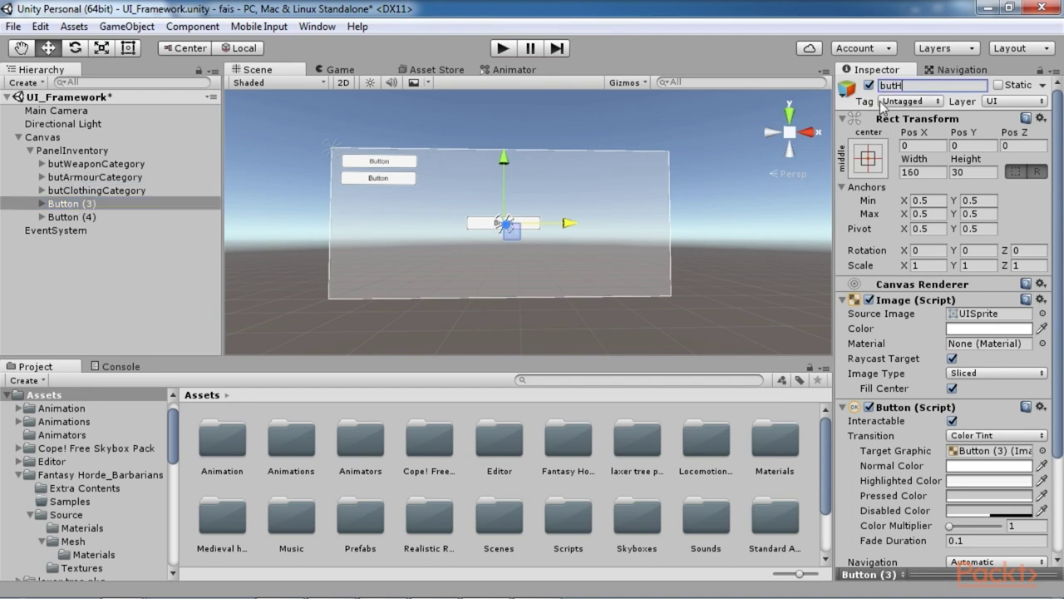
pyautogui.write('ealthCategory')
pyautogui.press('Return')
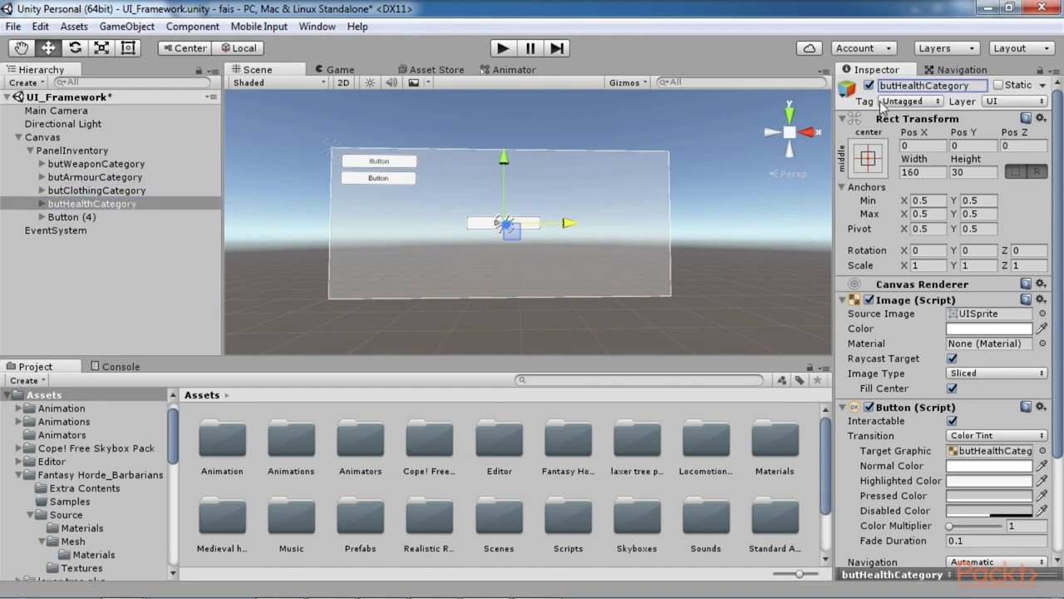
# Rename Button (4) as butPotionsCategory.
pyautogui.click(123, 218)
pyautogui.click(907, 86)
pyautogui.write('but')
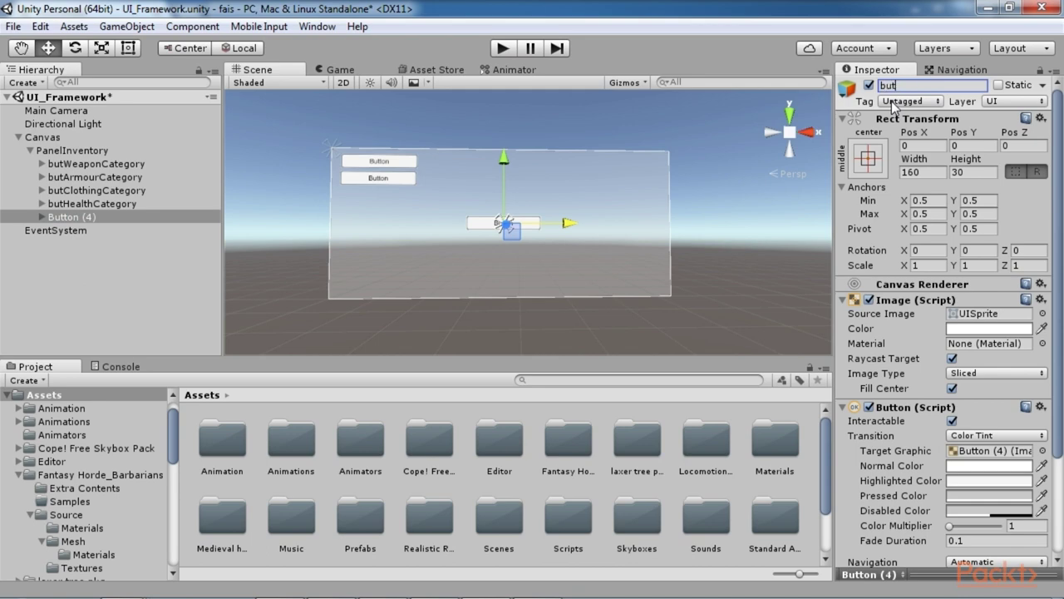
pyautogui.write('PotionsCategory')
pyautogui.press('Return')
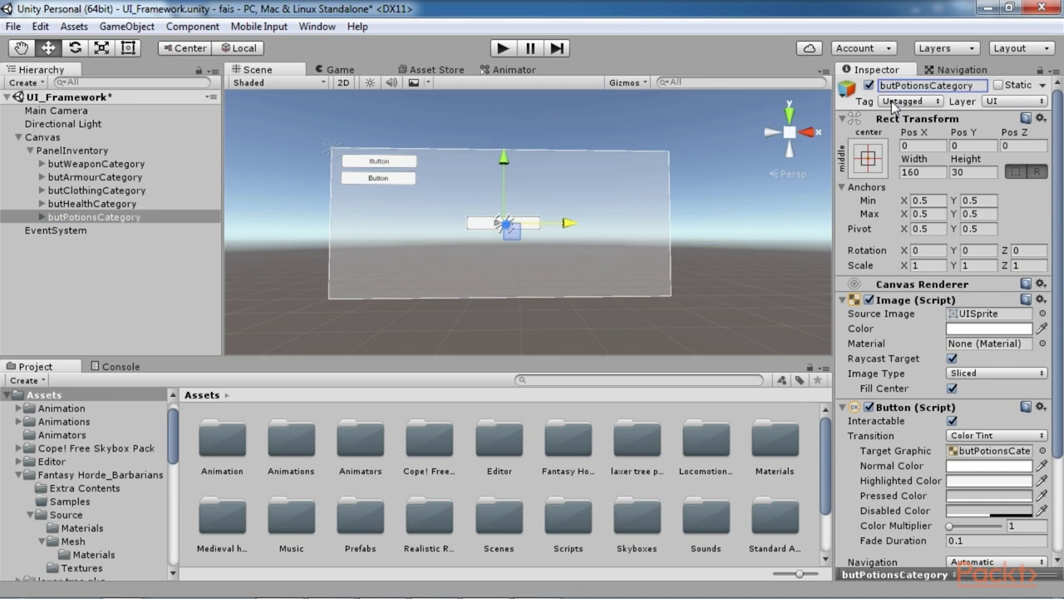
# Move butClothingCategory directly below butArmourCategory, aligned with the button column along the panel's left side.
pyautogui.click(90, 165)
pyautogui.click(93, 177)
pyautogui.click(96, 190)
pyautogui.moveTo(569, 224); pyautogui.dragTo(441, 226)
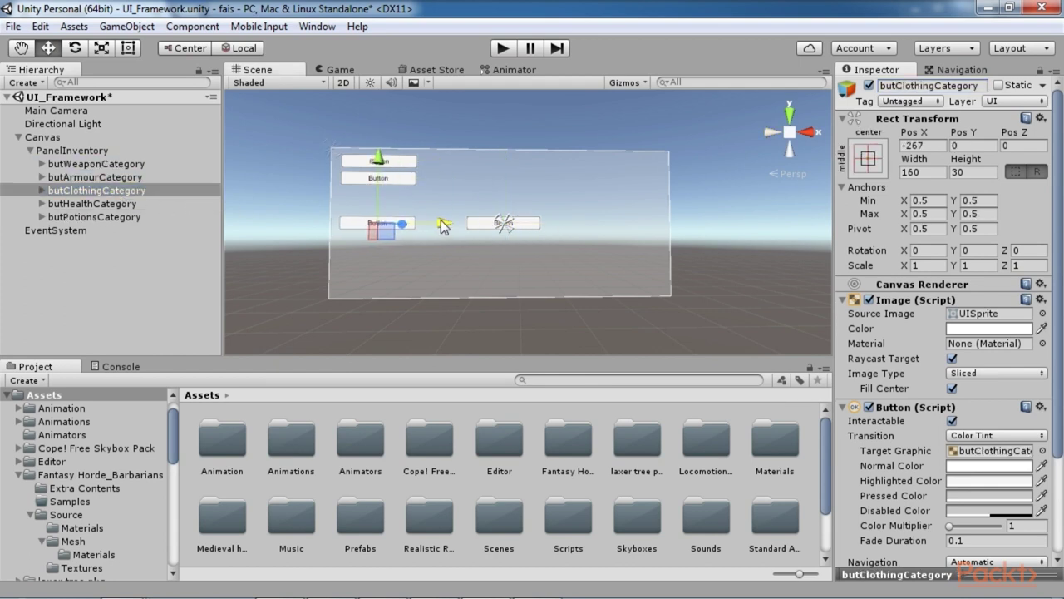
pyautogui.moveTo(380, 171); pyautogui.dragTo(381, 143)
pyautogui.moveTo(427, 203); pyautogui.dragTo(425, 202)
# Move butHealthCategory directly below butClothingCategory, at about X -265, Y 16.
pyautogui.click(96, 203)
pyautogui.moveTo(568, 226); pyautogui.dragTo(447, 226)
pyautogui.moveTo(379, 159); pyautogui.dragTo(379, 151)
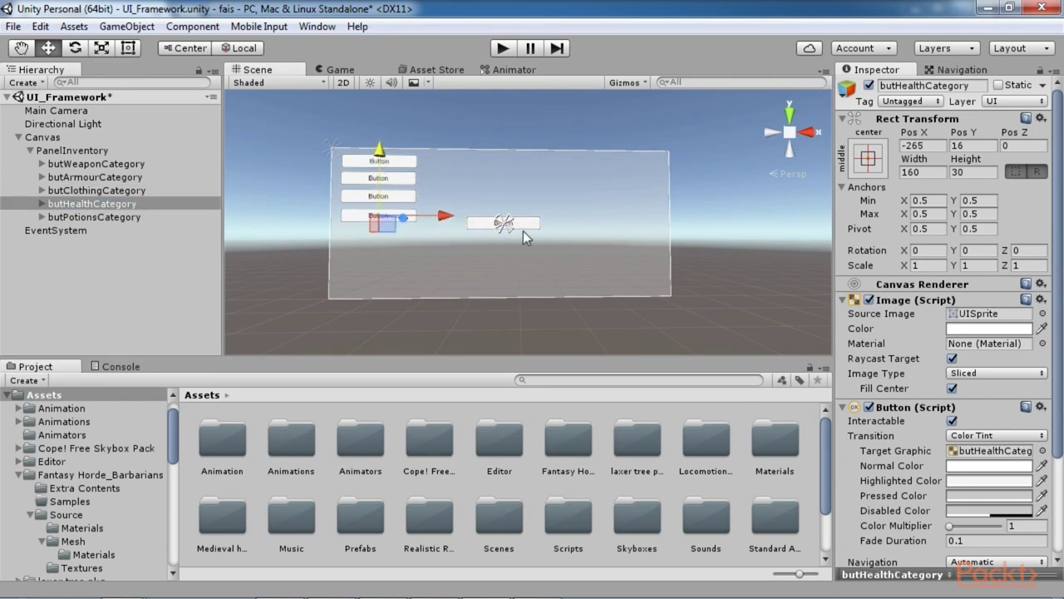
# Move the butPotionsCategory button to about X -266, Y -23, directly below the health category button.
pyautogui.click(500, 225)
pyautogui.moveTo(552, 231); pyautogui.dragTo(492, 230)
pyautogui.moveTo(453, 175); pyautogui.dragTo(453, 184)
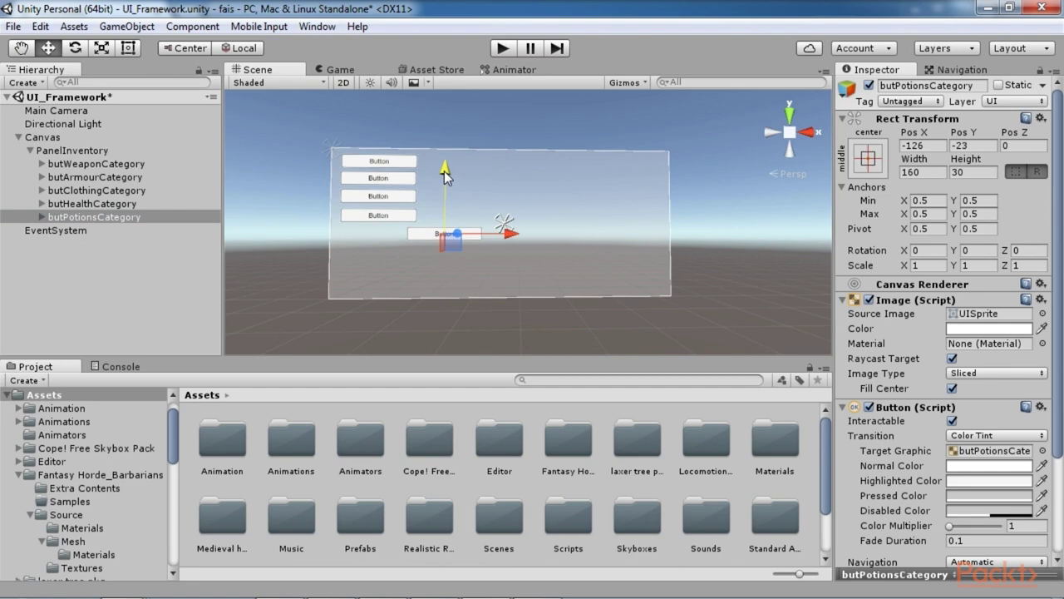
pyautogui.moveTo(505, 240); pyautogui.dragTo(439, 239)
# Set the PanelInventory anchors to the top-left preset.
pyautogui.click(634, 242)
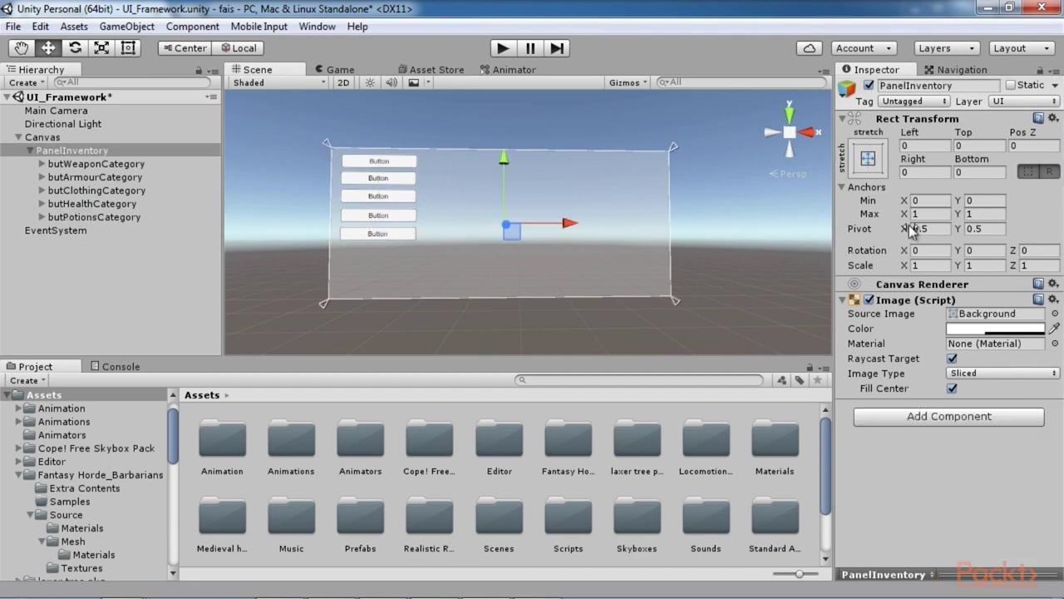
pyautogui.click(866, 164)
pyautogui.click(923, 289)
# Set the butClothingCategory button's anchors to the top-left preset.
pyautogui.click(387, 175)
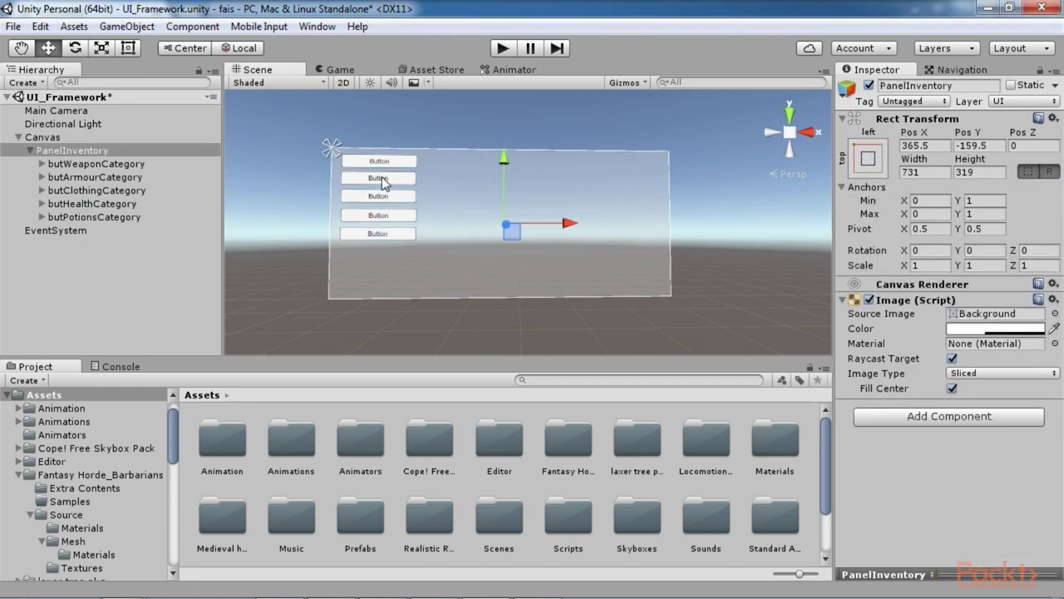
pyautogui.click(386, 194)
pyautogui.click(868, 158)
pyautogui.click(424, 216)
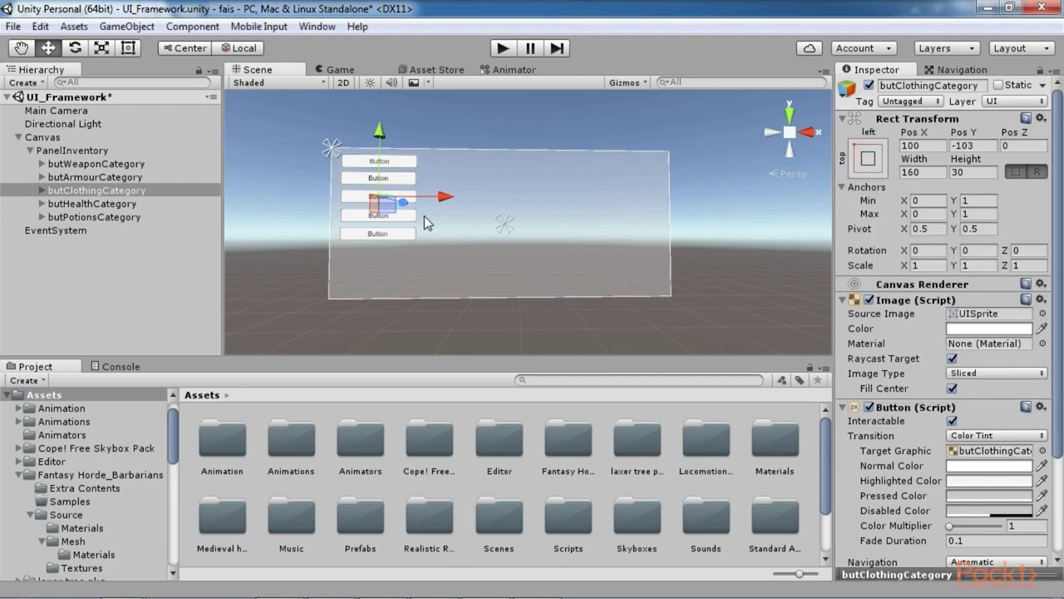
# Anchor the butHealthCategory and butPotionsCategory buttons to the top left of the panel.
pyautogui.click(359, 220)
pyautogui.click(867, 162)
pyautogui.click(921, 290)
pyautogui.click(403, 234)
pyautogui.click(403, 234)
pyautogui.click(868, 160)
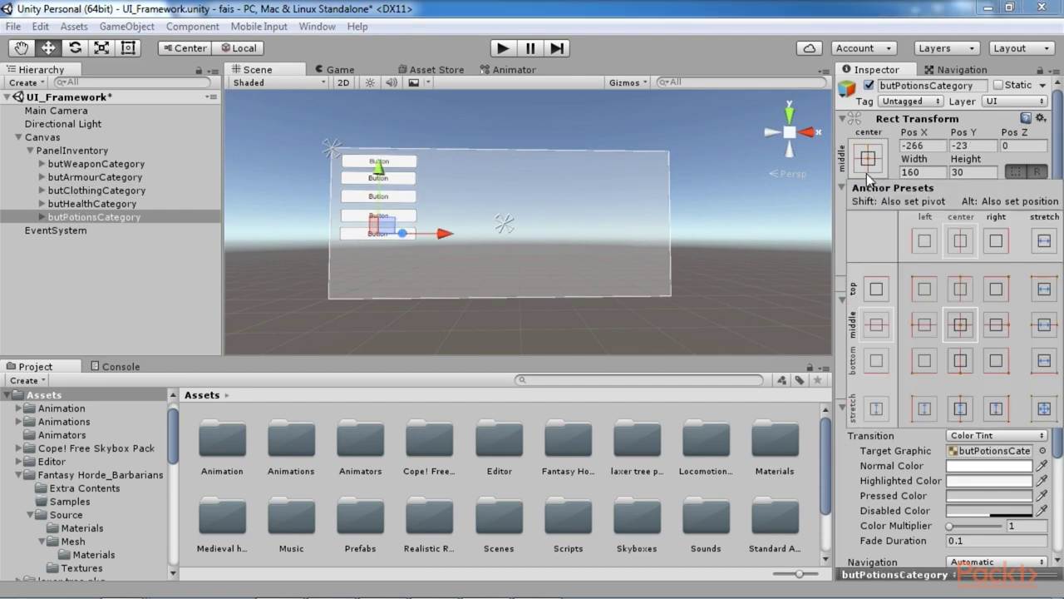
pyautogui.click(921, 290)
pyautogui.click(396, 257)
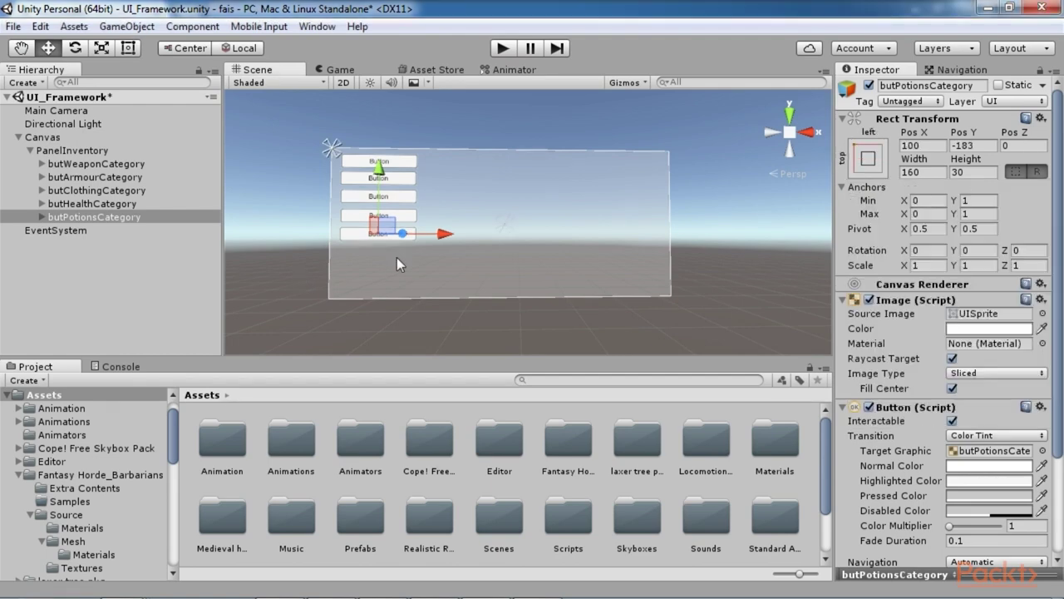
# Set the text label of the butWeaponCategory button to "weapons".
pyautogui.click(42, 164)
pyautogui.click(70, 177)
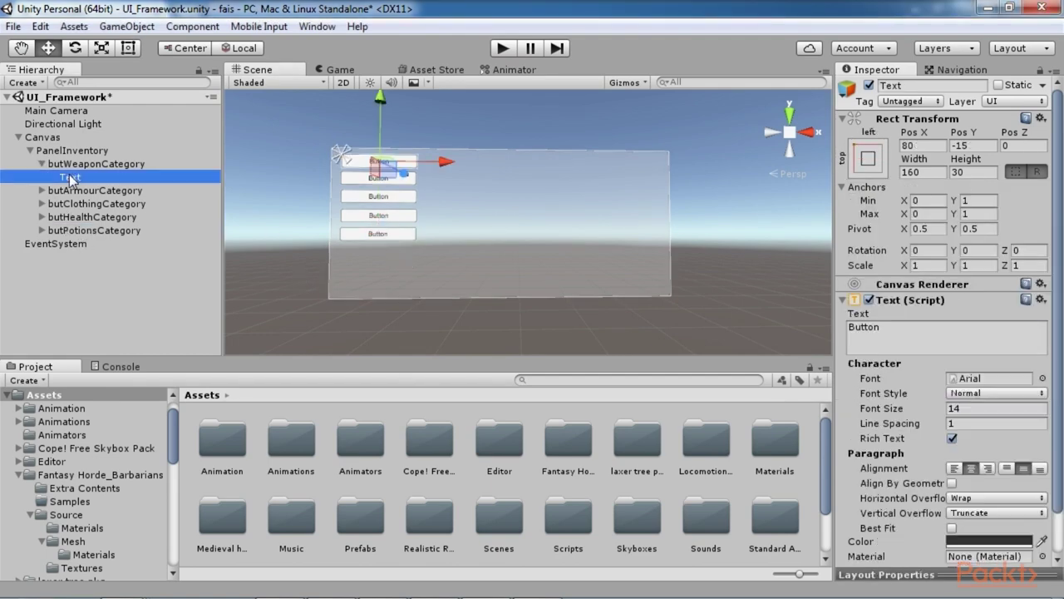
pyautogui.click(899, 333)
pyautogui.write('weapon')
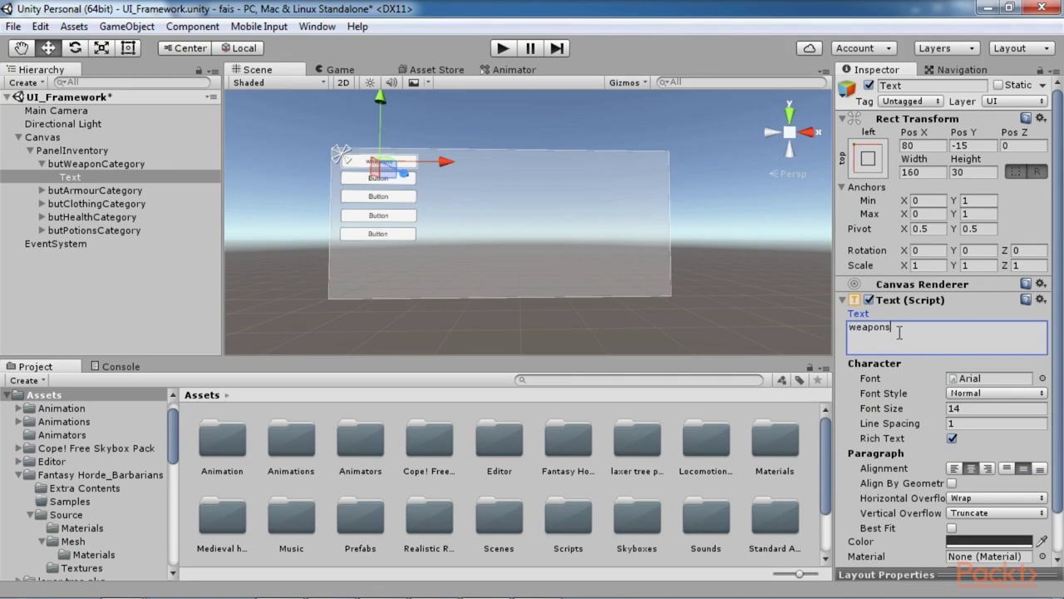
pyautogui.write('s')
# Set the text label of the butArmourCategory button to "armour".
pyautogui.click(376, 180)
pyautogui.click(376, 180)
pyautogui.click(887, 330)
pyautogui.write('armour')
# Set the text label of the butClothingCategory button to "clothing".
pyautogui.click(83, 217)
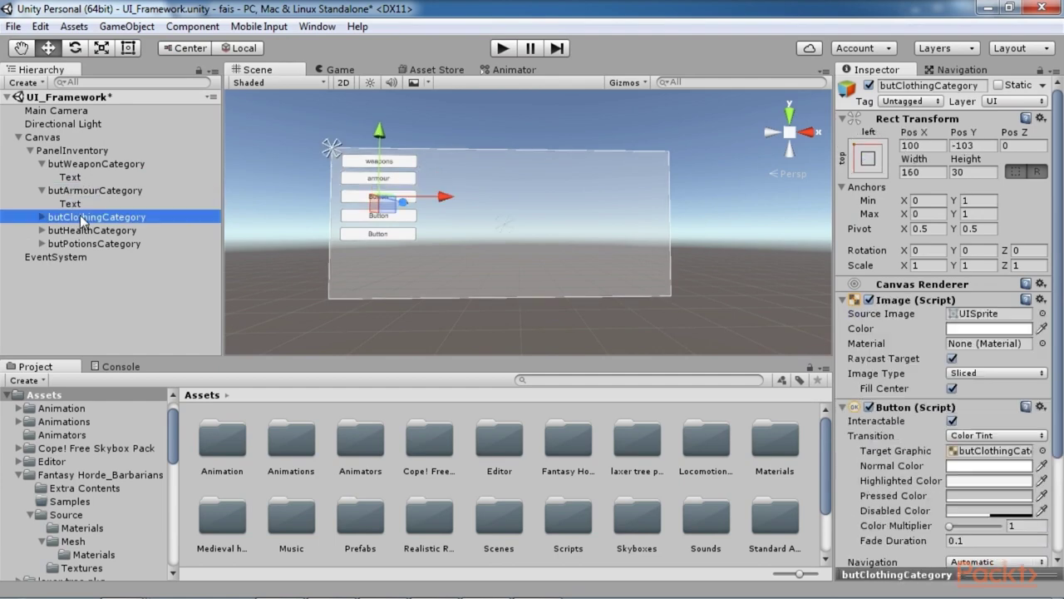
pyautogui.click(42, 217)
pyautogui.click(70, 230)
pyautogui.click(898, 329)
pyautogui.write('clothing')
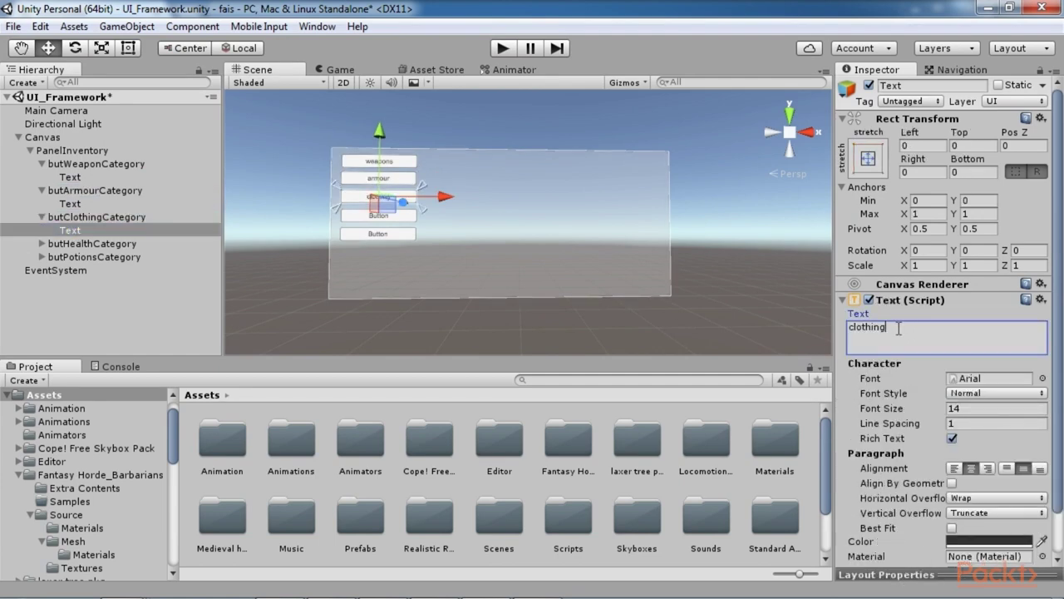
# Label the butHealthCategory button "health" and the butPotionsCategory button "potions".
pyautogui.click(41, 244)
pyautogui.click(70, 257)
pyautogui.write('health')
pyautogui.click(41, 270)
pyautogui.click(70, 283)
pyautogui.click(860, 328)
pyautogui.write('potions')
# Add a new UI Panel as a child of PanelInventory.
pyautogui.click(40, 164)
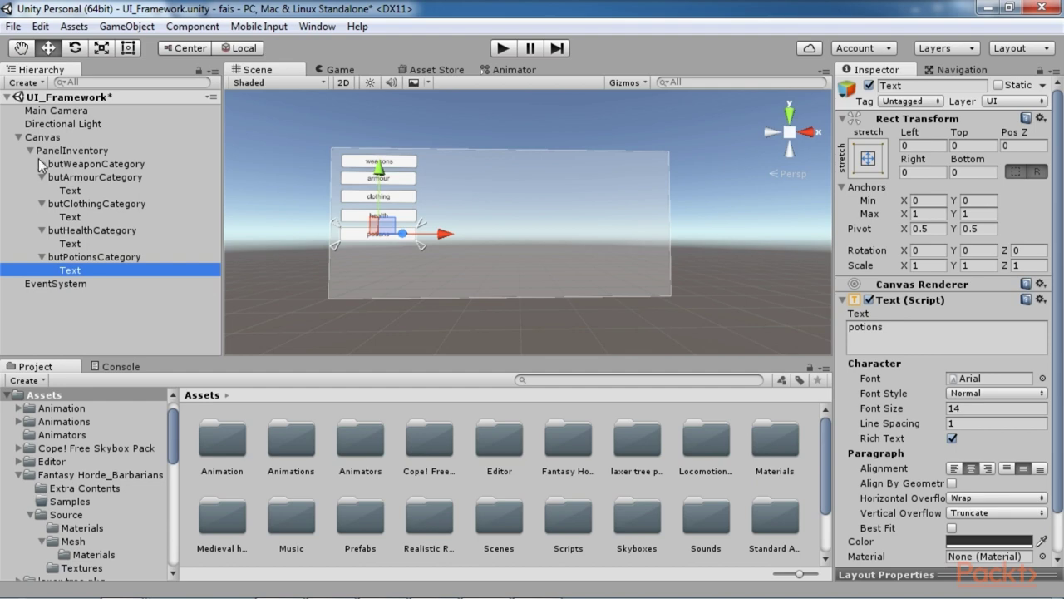
pyautogui.click(30, 150)
pyautogui.click(47, 151)
pyautogui.rightClick(47, 154)
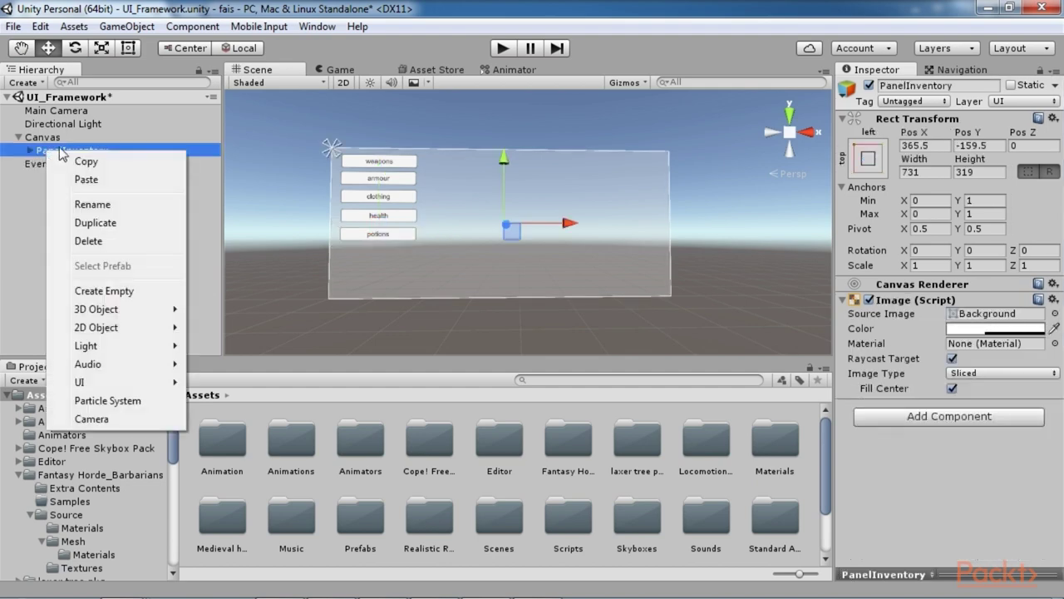
pyautogui.moveTo(120, 383)
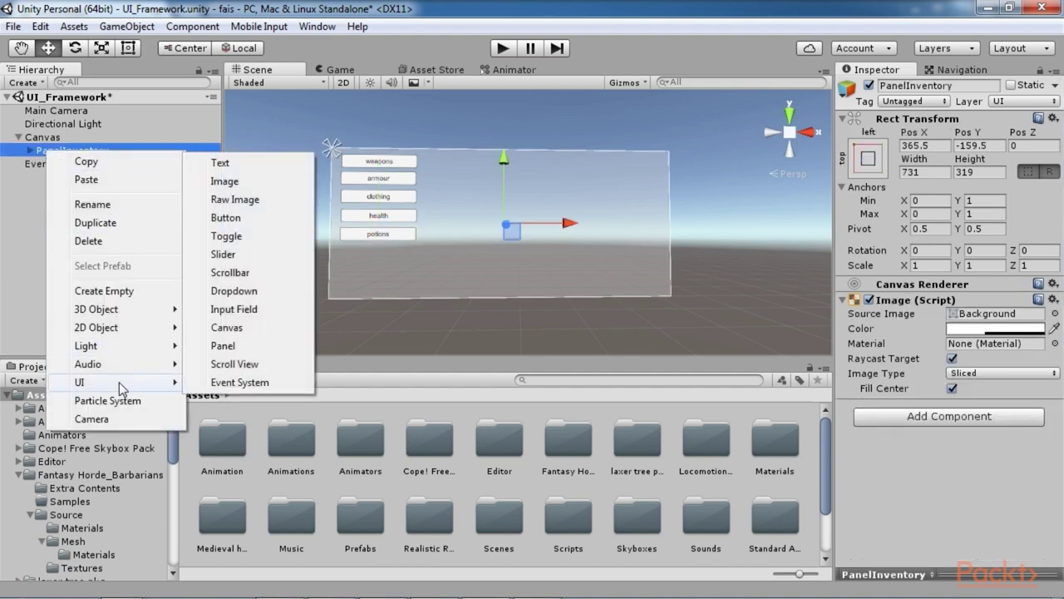
pyautogui.click(223, 345)
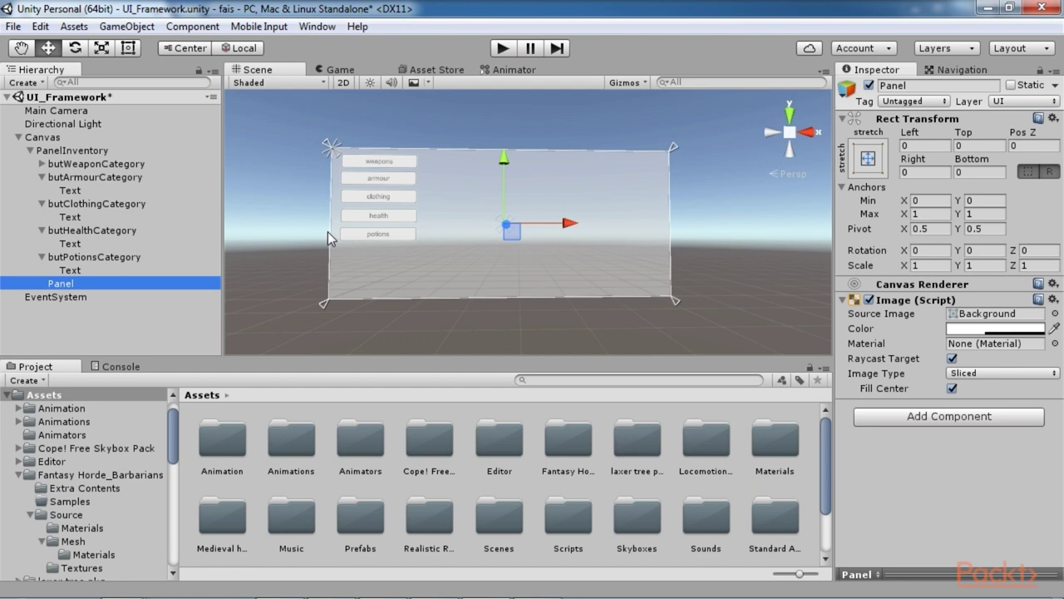
# Anchor the new Panel top left, scale it to about 0.68 by 0.90, and place it beside the category buttons at X 464.5, Y -159.5.
pyautogui.press('e')
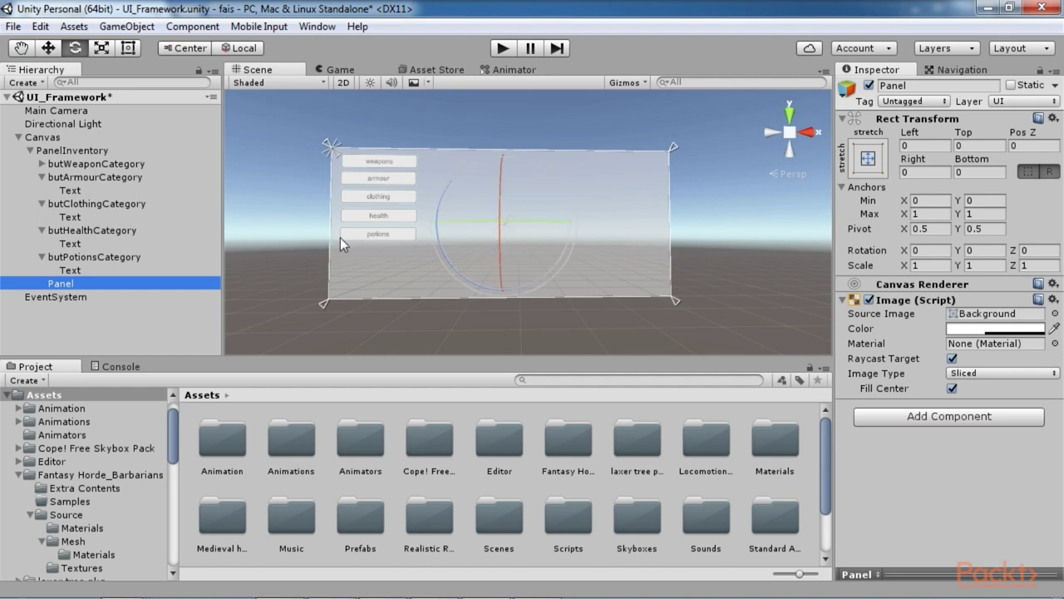
pyautogui.press('w')
pyautogui.hotkey('ctrl', 'z')
# Search the project assets for "UI" and open the UIController script in MonoDevelop.
pyautogui.click(578, 380)
pyautogui.write('UI')
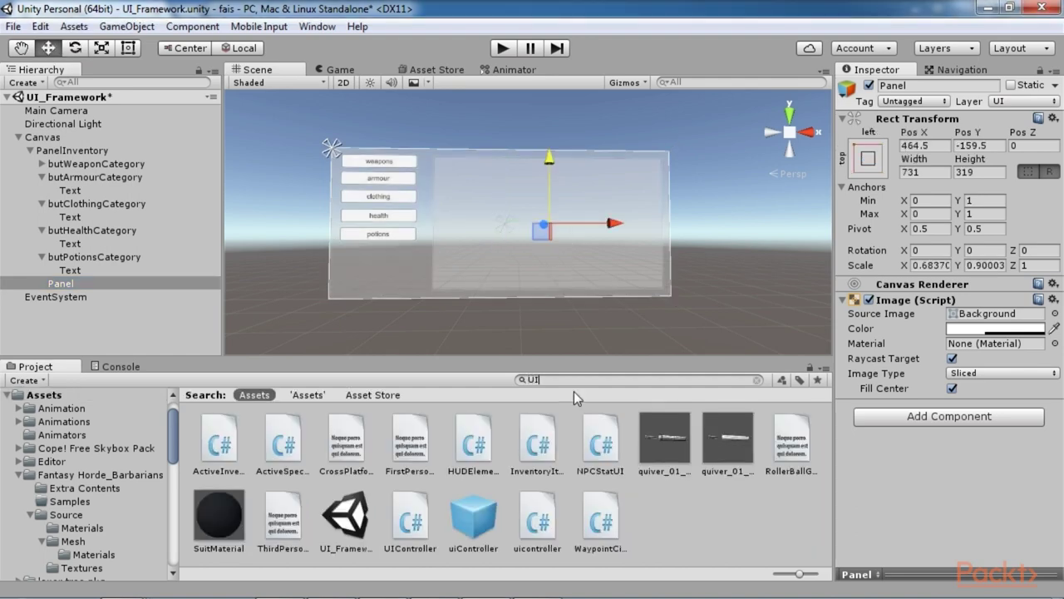
pyautogui.doubleClick(415, 520)
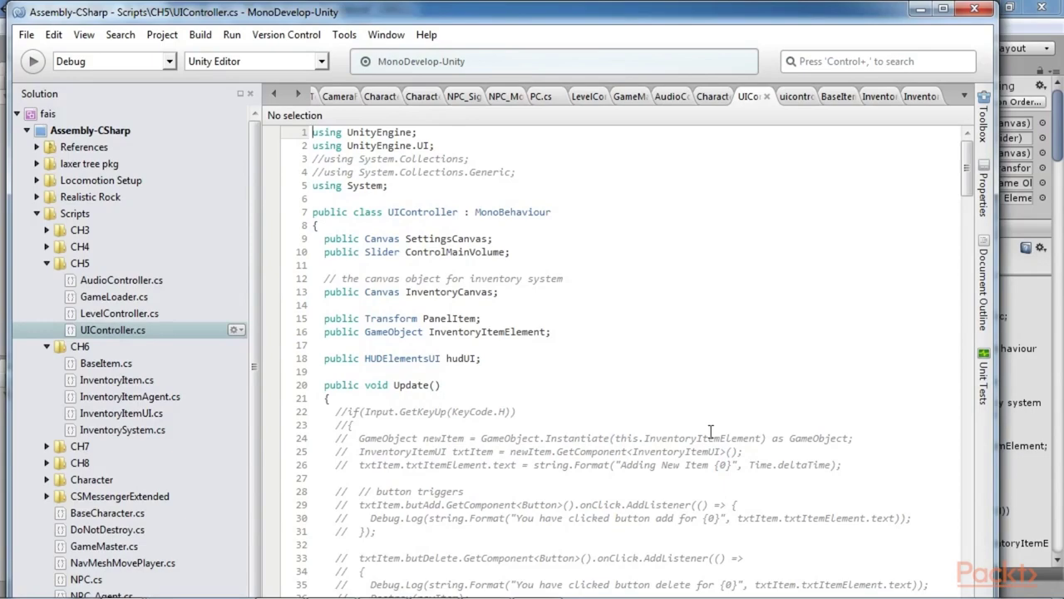
# Find the DisplayInventory function in UIController and highlight its code.
pyautogui.click(499, 378)
pyautogui.scroll(-9, 498, 378)
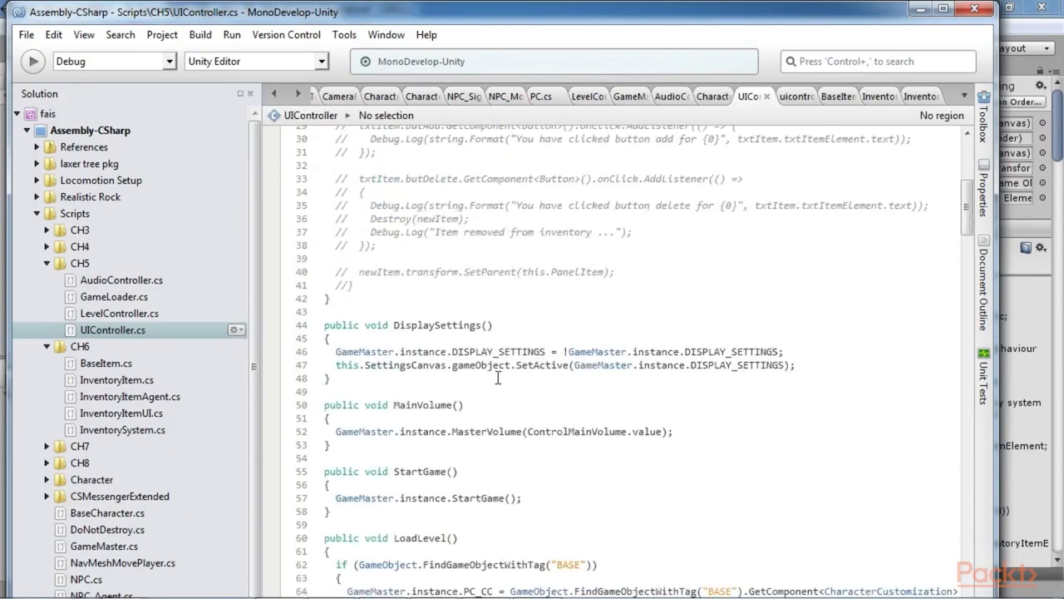
pyautogui.scroll(-6, 498, 377)
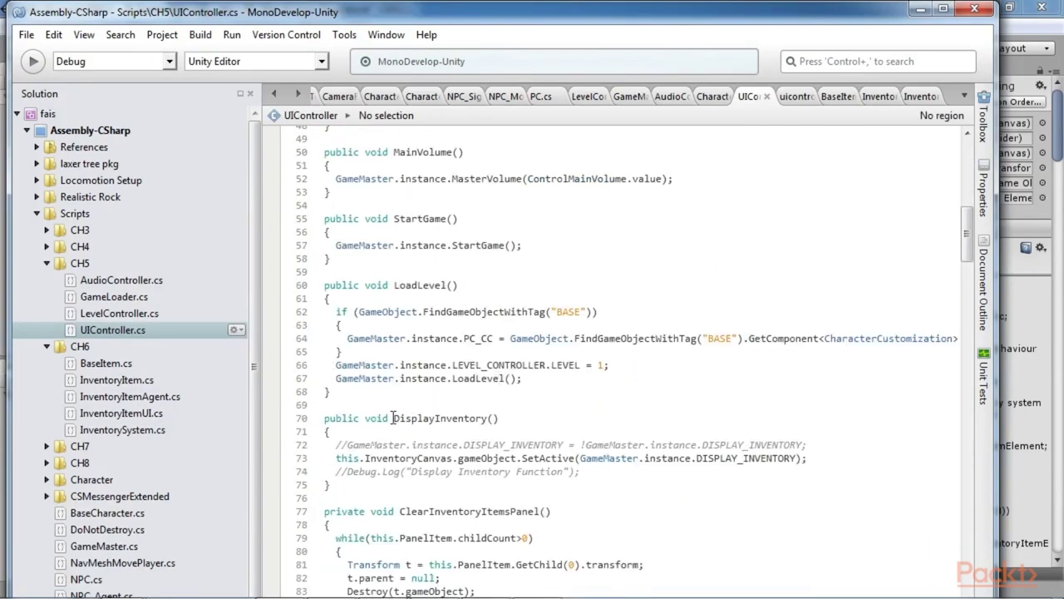
pyautogui.click(325, 418)
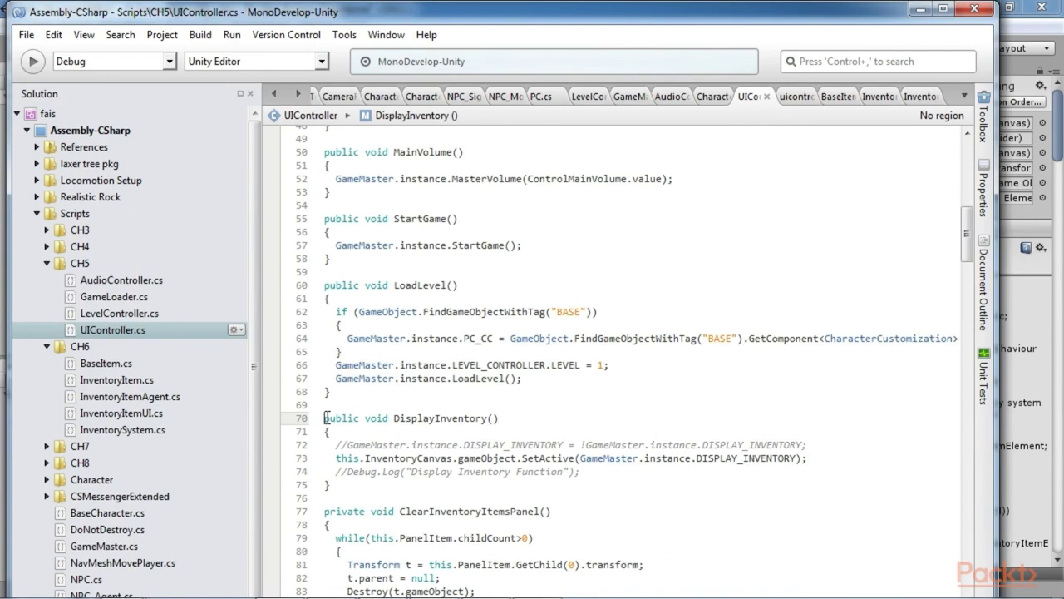
pyautogui.moveTo(325, 418); pyautogui.dragTo(361, 502)
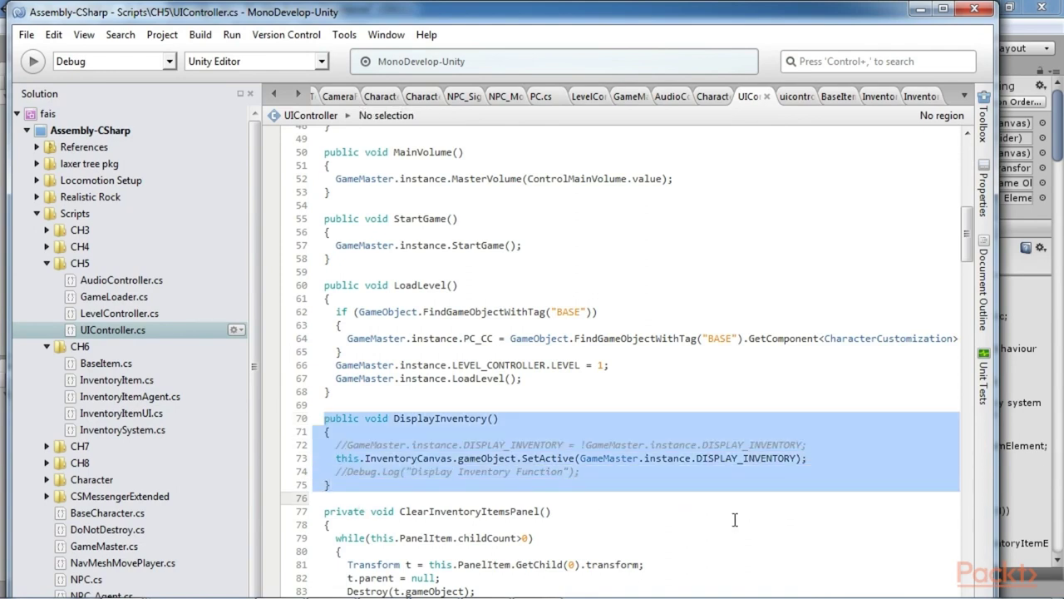
# Go back to the UIController variable declarations and highlight the InventoryCanvas line.
pyautogui.click(568, 285)
pyautogui.scroll(6, 568, 287)
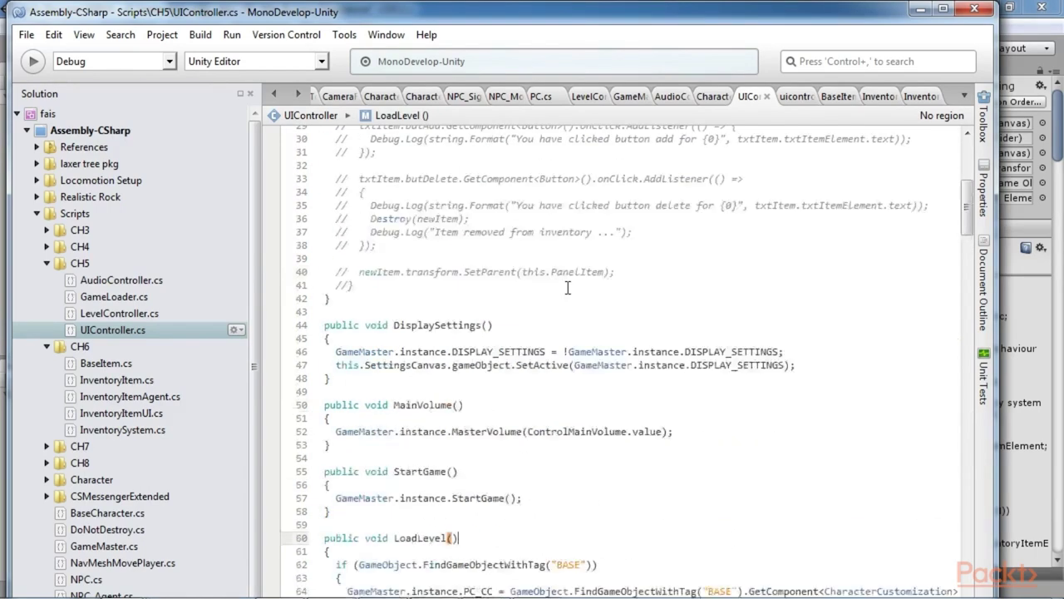
pyautogui.scroll(8, 568, 287)
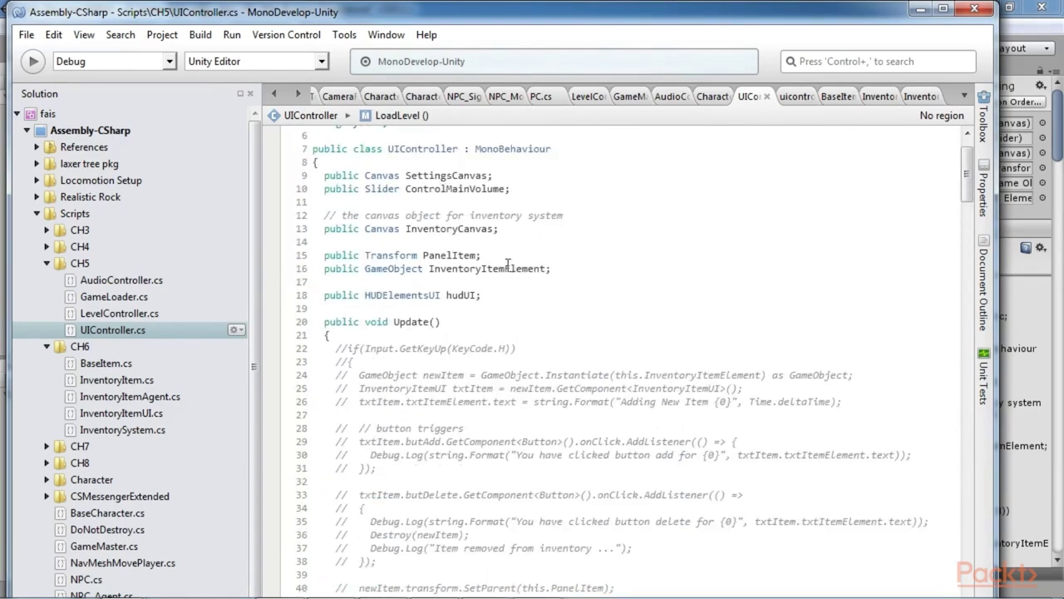
pyautogui.moveTo(509, 238); pyautogui.dragTo(325, 228)
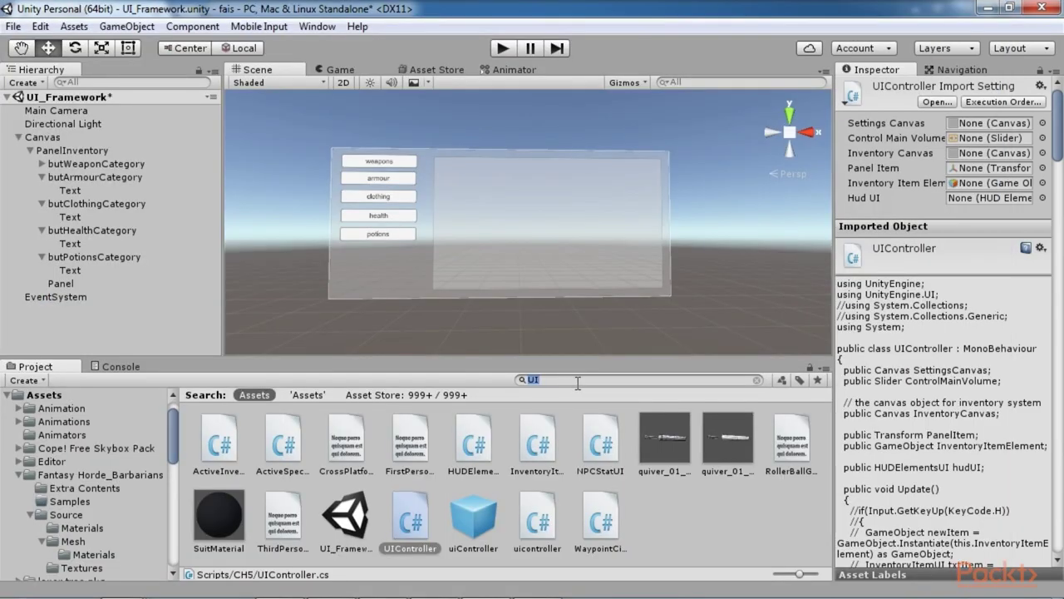
# Search the Unity project for "controller", open the LevelController script and highlight its block that finds the object tagged UI.
pyautogui.write('con')
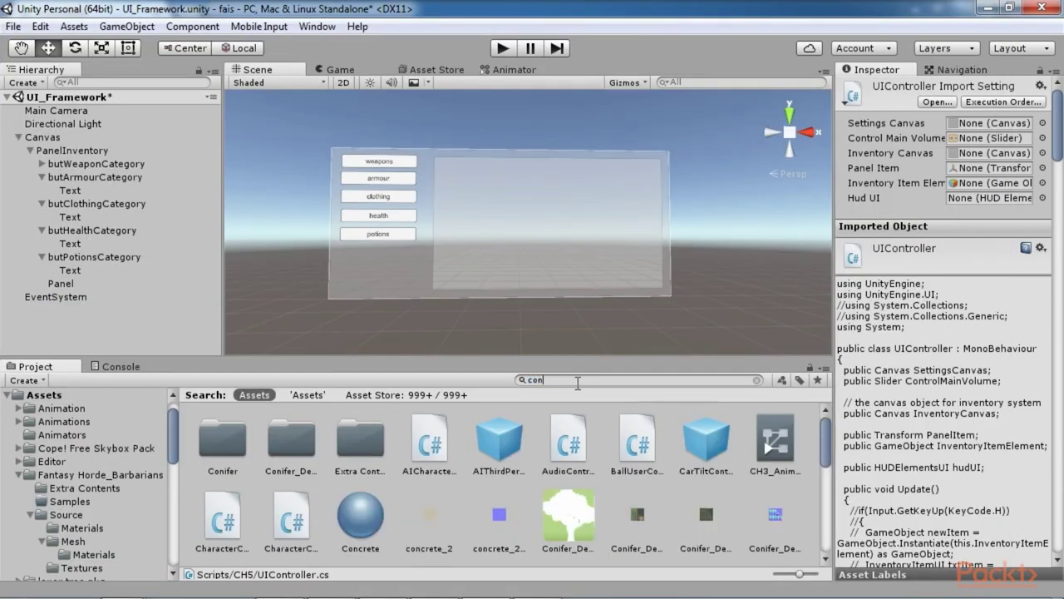
pyautogui.write('trller')
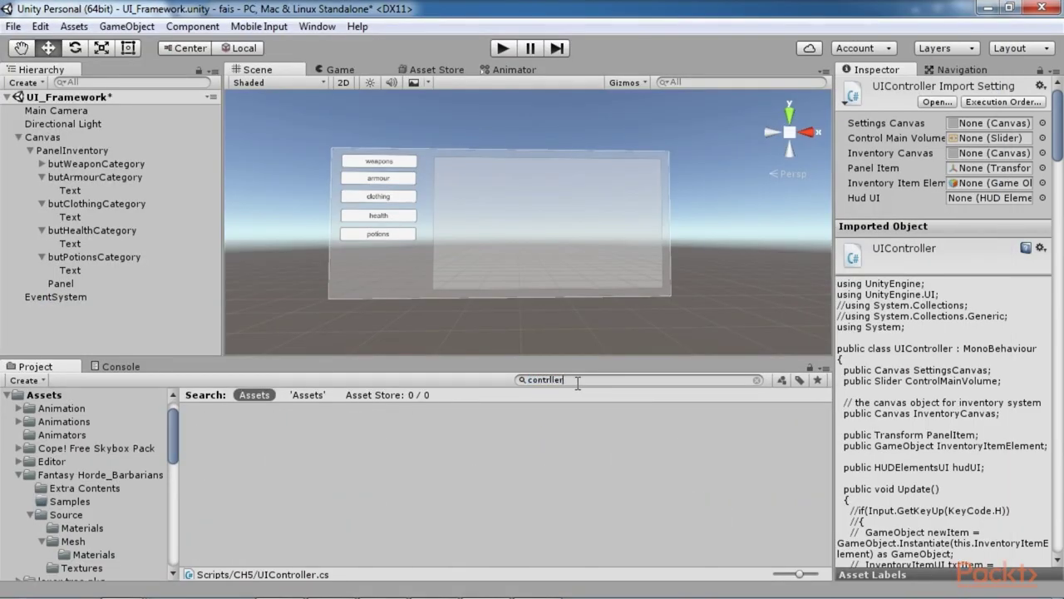
pyautogui.write('o')
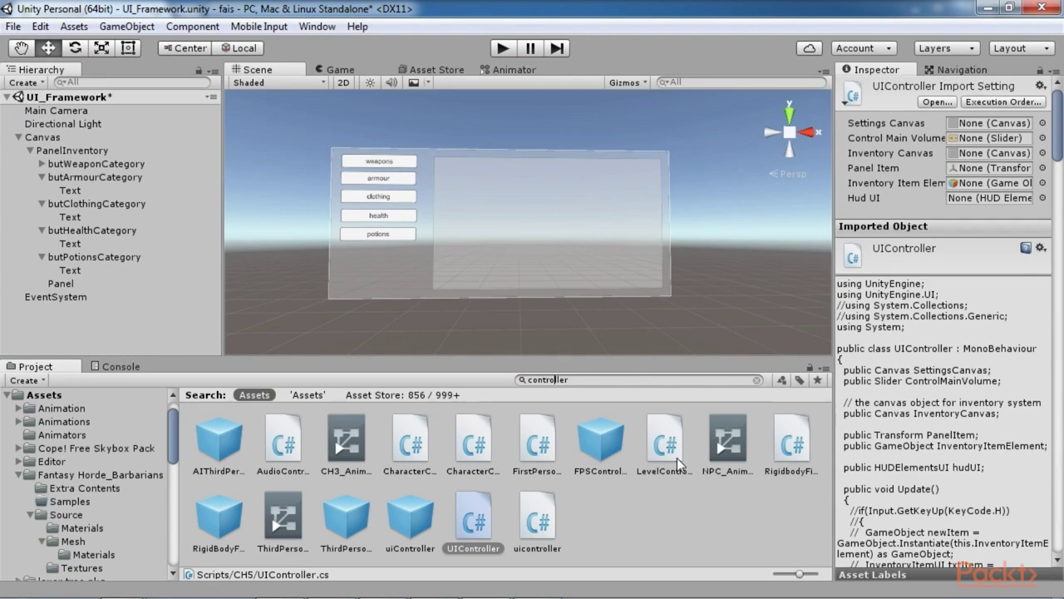
pyautogui.click(671, 457)
pyautogui.doubleClick(671, 457)
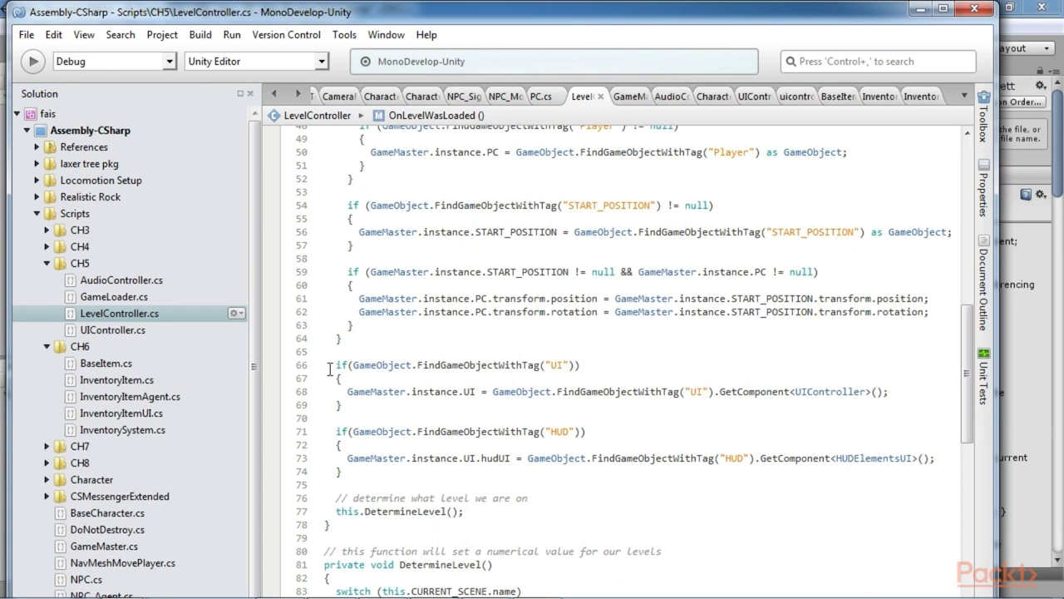
pyautogui.moveTo(330, 369); pyautogui.dragTo(425, 410)
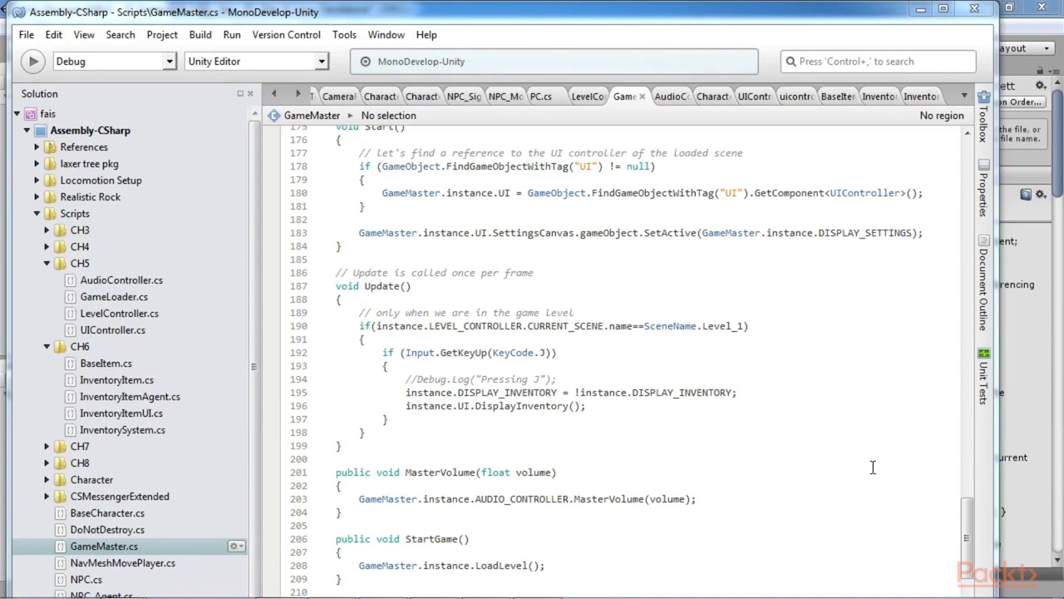
# Examine the inventory toggle code for the J key in the GameMaster script's Update function.
pyautogui.moveTo(358, 314); pyautogui.dragTo(519, 432)
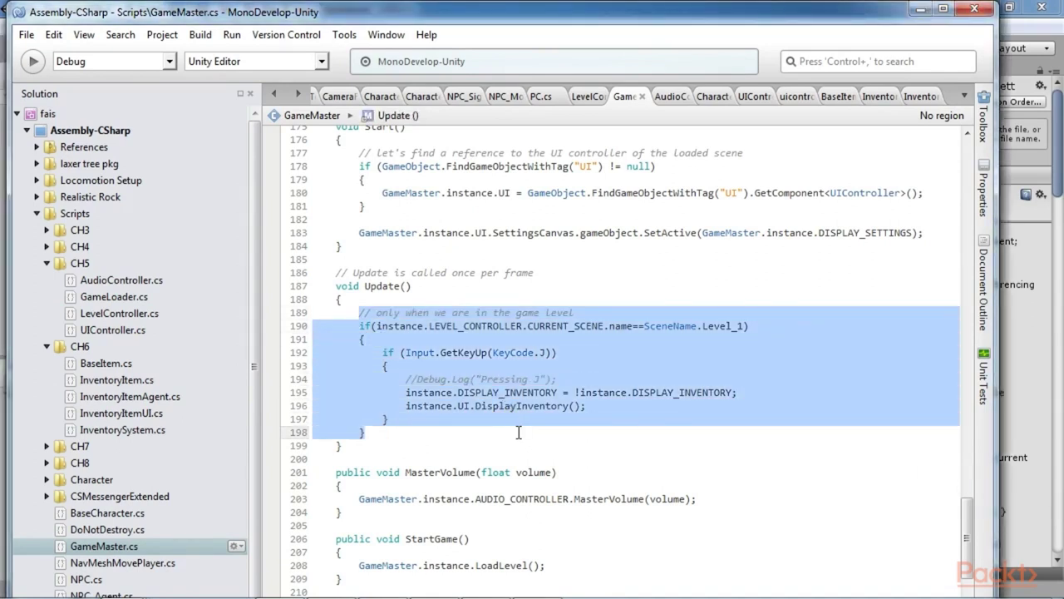
pyautogui.click(546, 353)
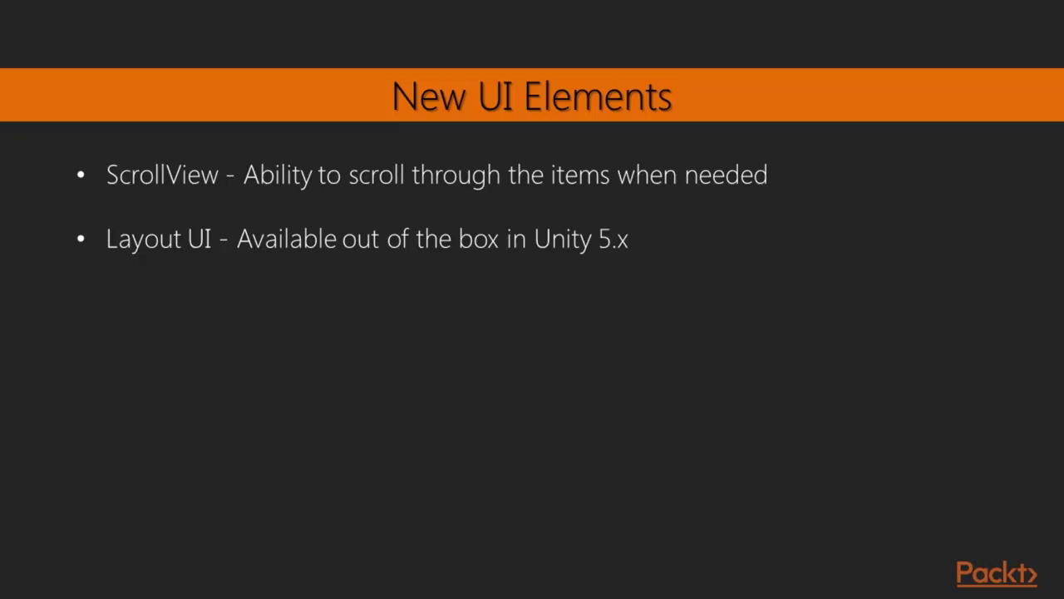
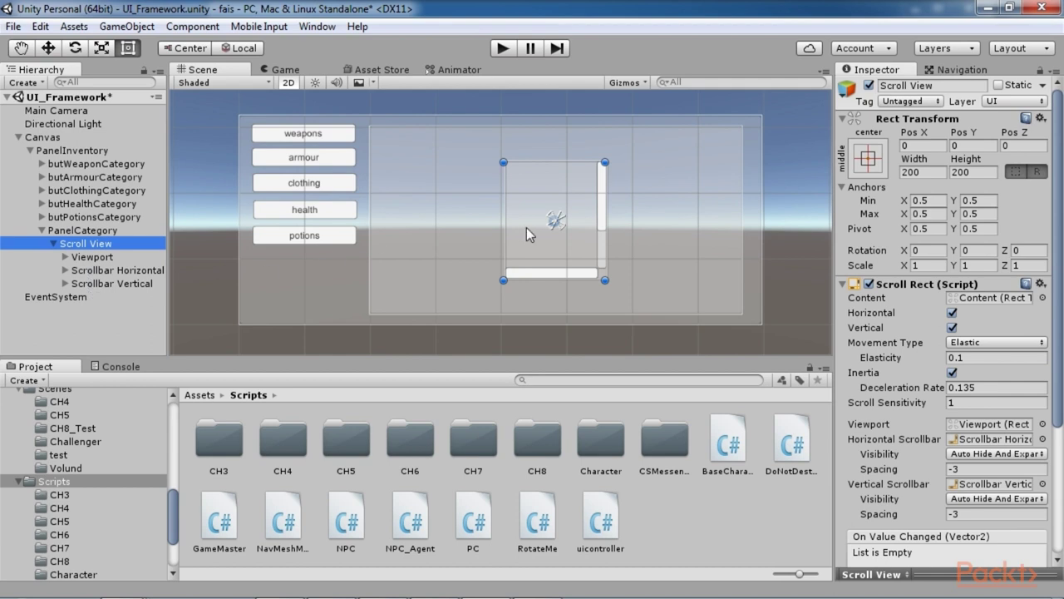
# Resize the Scroll View to about 731 by 319 so that it fills PanelCategory.
pyautogui.scroll(2, 532, 237)
pyautogui.moveTo(630, 250); pyautogui.dragTo(764, 250)
pyautogui.moveTo(647, 156); pyautogui.dragTo(646, 118)
pyautogui.moveTo(646, 281); pyautogui.dragTo(647, 324)
pyautogui.moveTo(503, 247); pyautogui.dragTo(356, 247)
pyautogui.moveTo(685, 317); pyautogui.dragTo(686, 316)
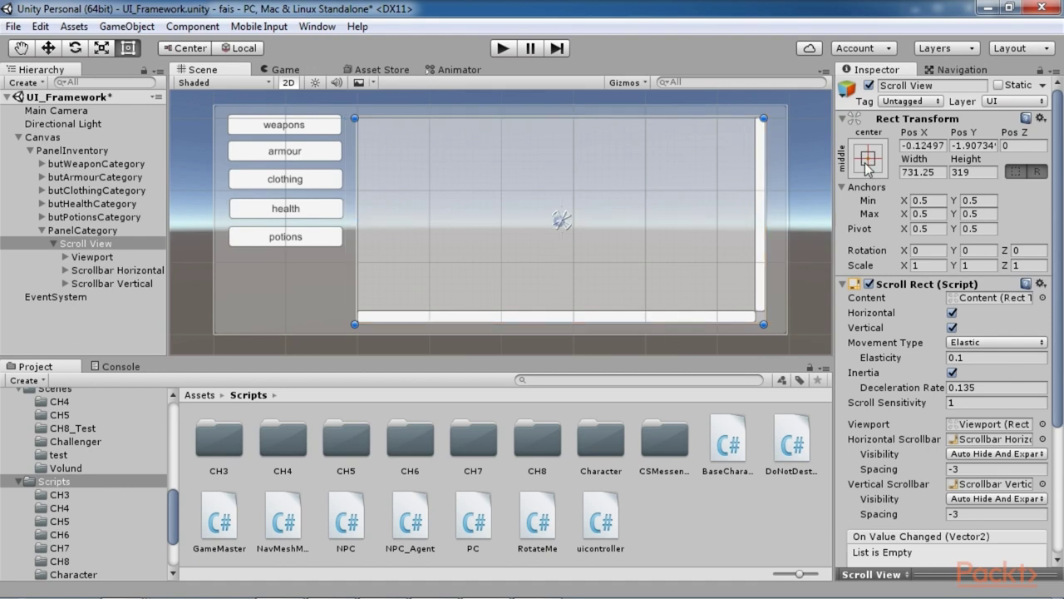
# Delete the Viewport, Scrollbar Horizontal and Scrollbar Vertical objects from the Scroll View.
pyautogui.click(93, 258)
pyautogui.keyDown('ctrl'); pyautogui.click(94, 260); pyautogui.keyUp('ctrl')
pyautogui.click(93, 257)
pyautogui.press('Delete')
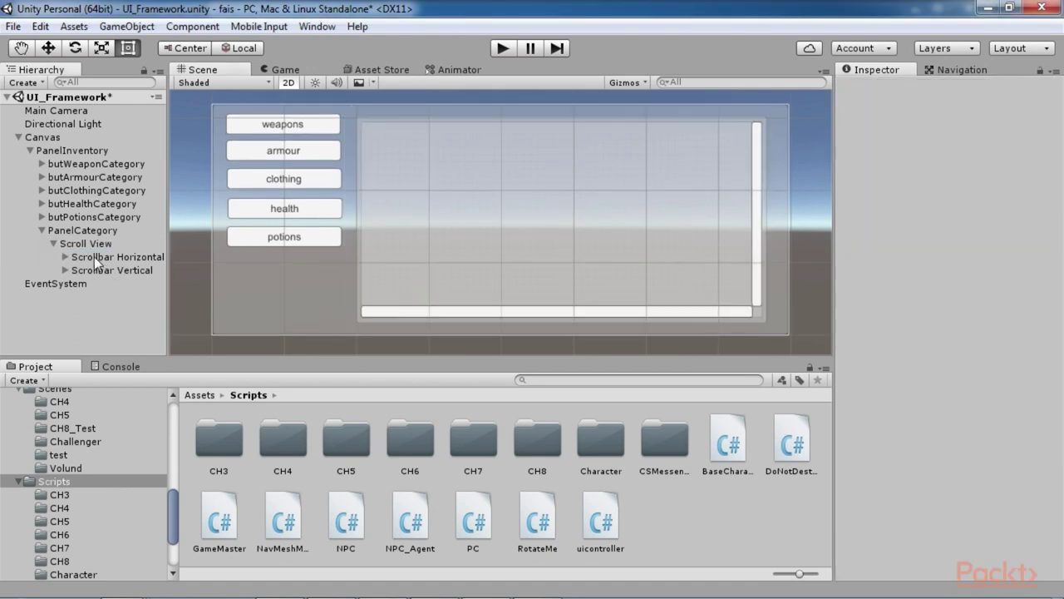
pyautogui.click(94, 256)
pyautogui.press('Delete')
pyautogui.click(94, 256)
pyautogui.press('Delete')
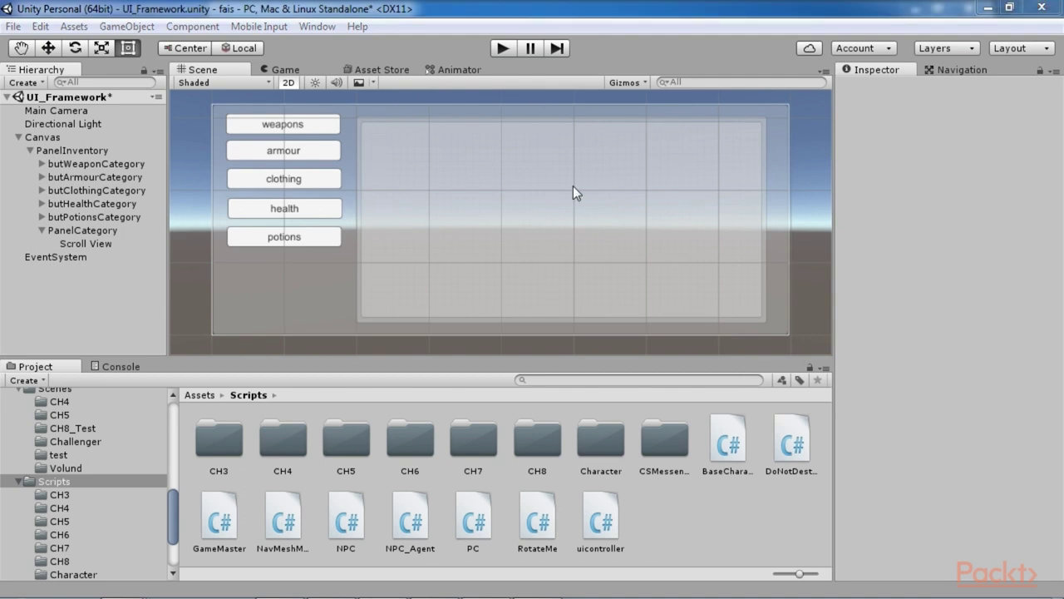
# Add a UI Panel as a child of the Scroll View and name it PanelItem.
pyautogui.rightClick(86, 245)
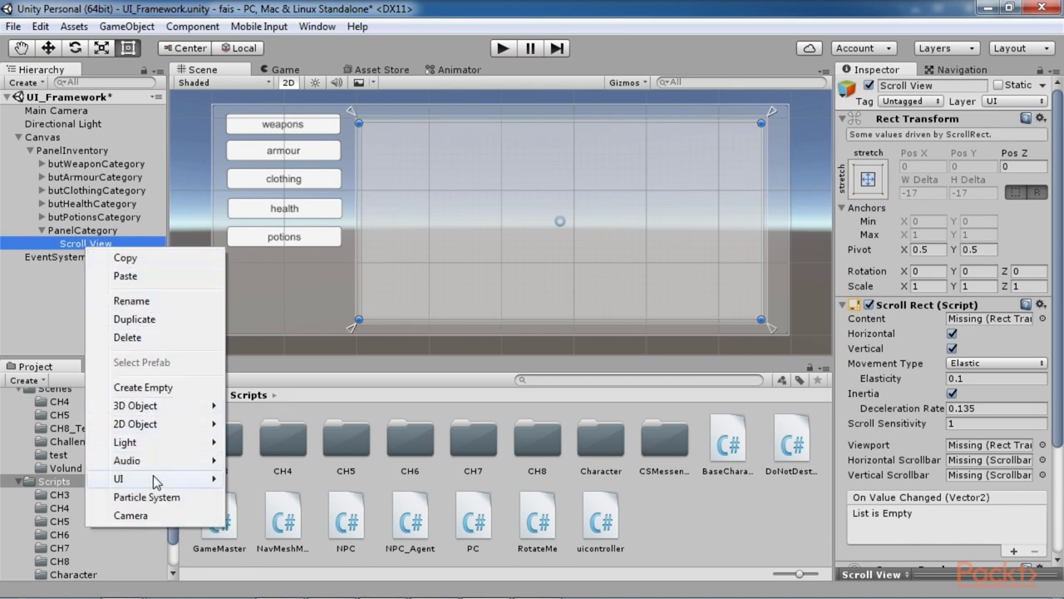
pyautogui.moveTo(153, 475)
pyautogui.click(310, 446)
pyautogui.click(913, 87)
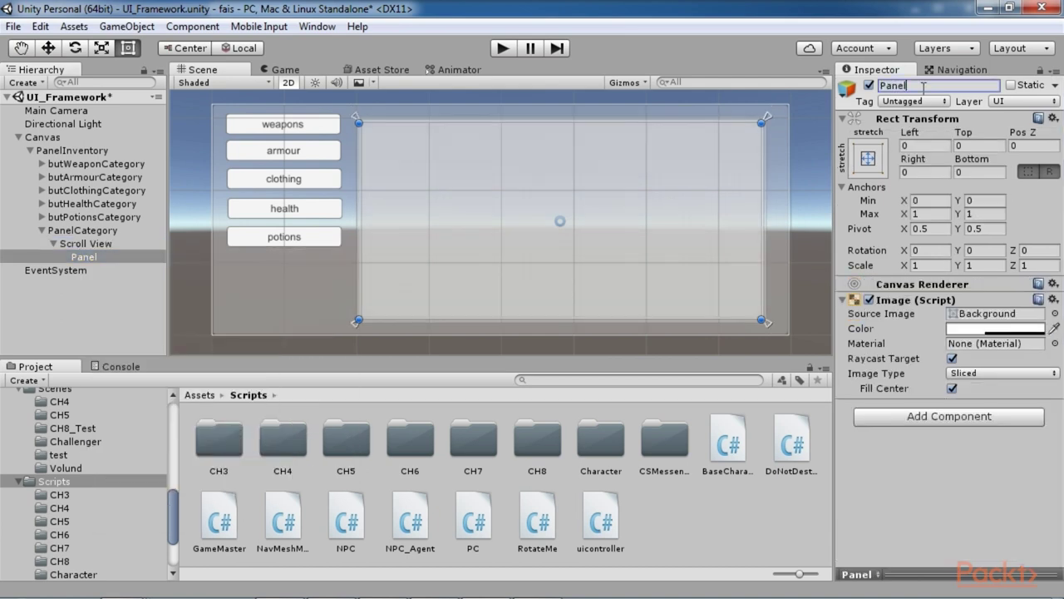
pyautogui.write('Item')
pyautogui.press('Return')
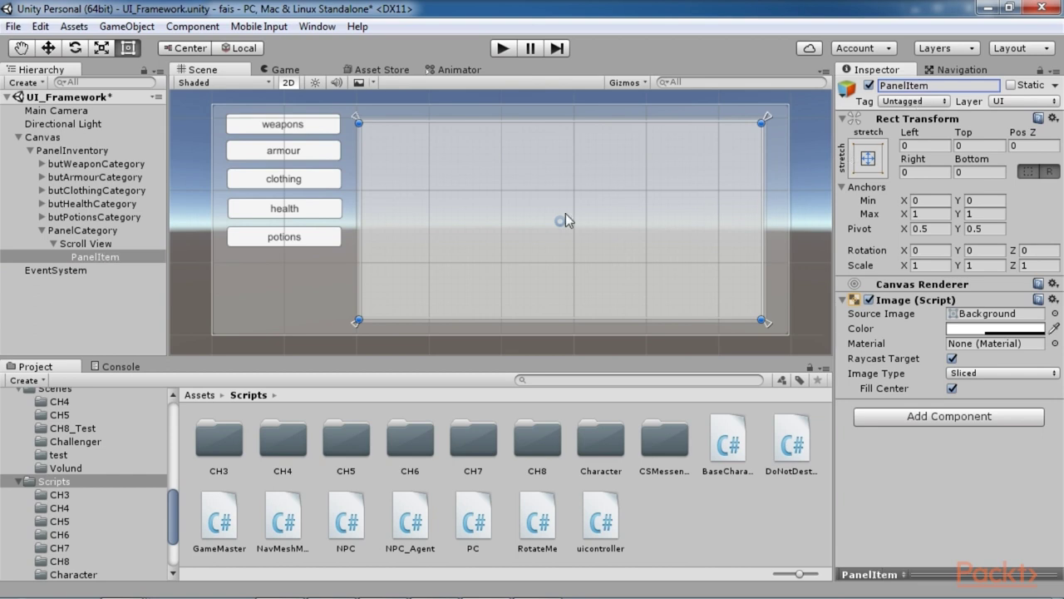
# Add a Vertical Layout Group and a Content Size Fitter component to PanelItem.
pyautogui.click(48, 303)
pyautogui.click(81, 258)
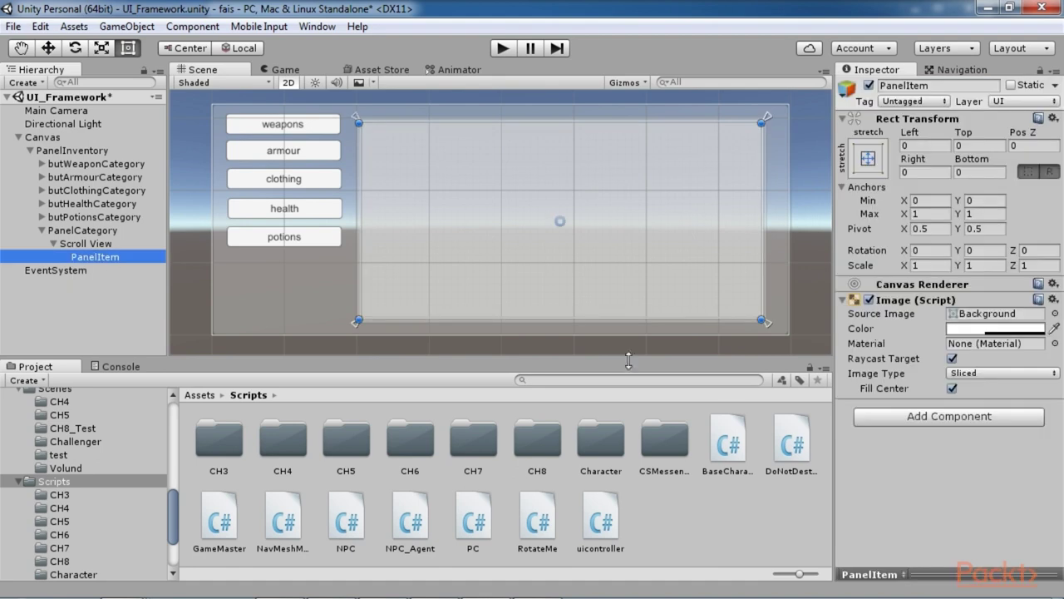
pyautogui.click(901, 417)
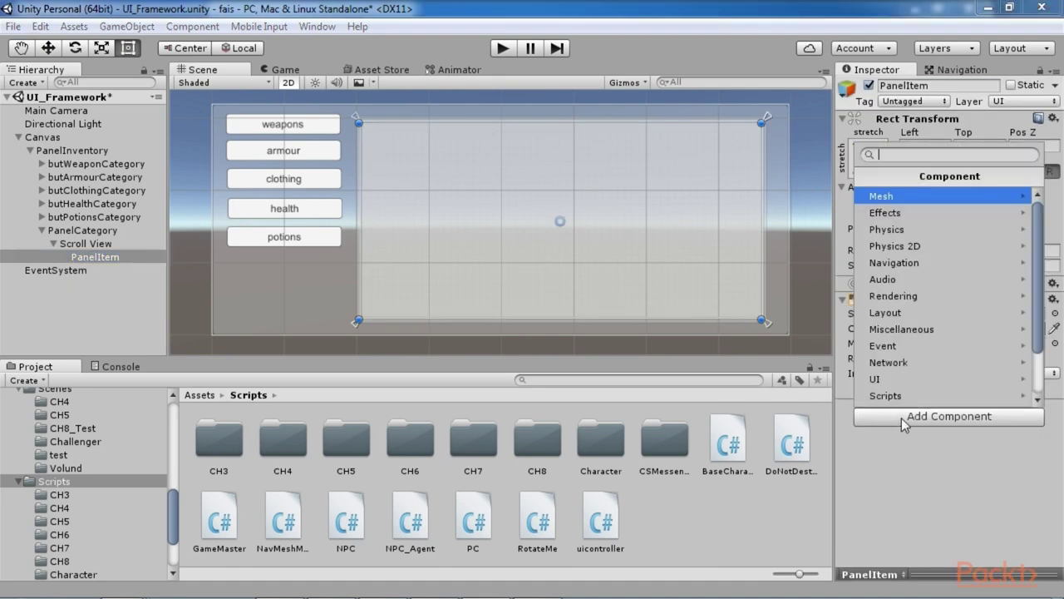
pyautogui.click(900, 314)
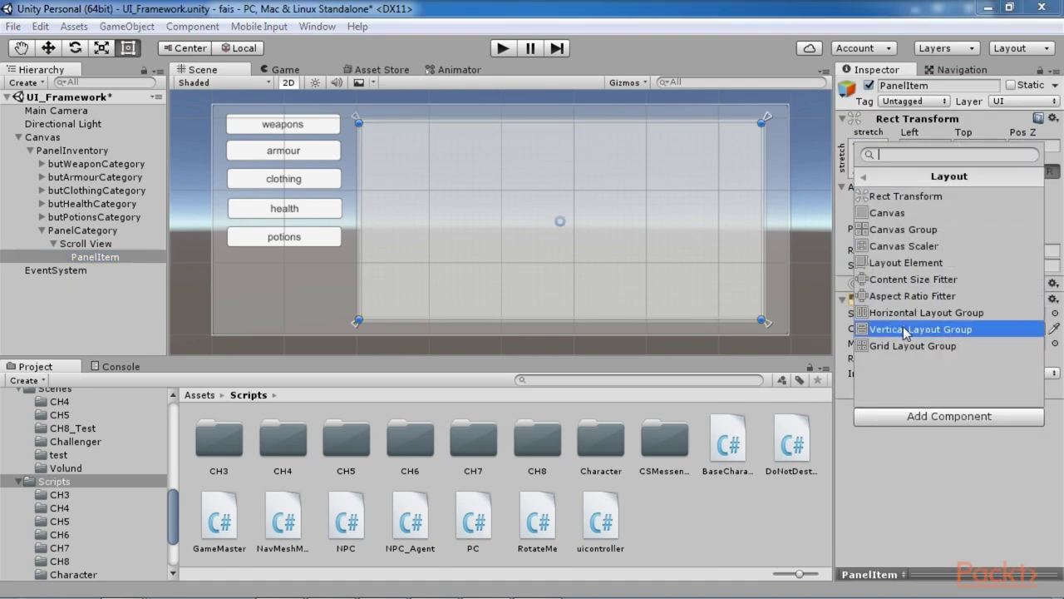
pyautogui.click(905, 329)
pyautogui.click(930, 494)
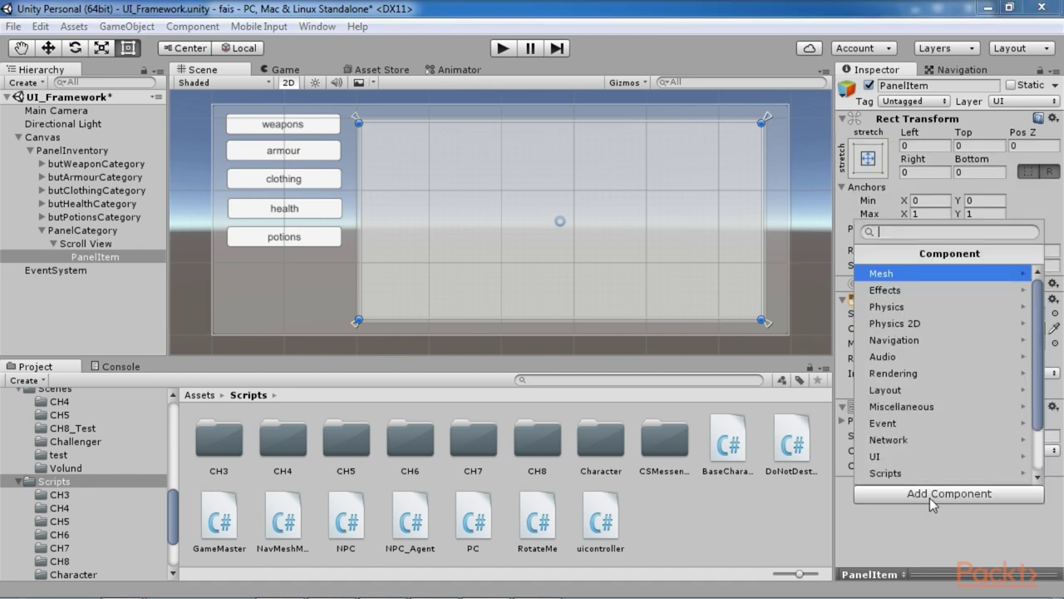
pyautogui.click(894, 389)
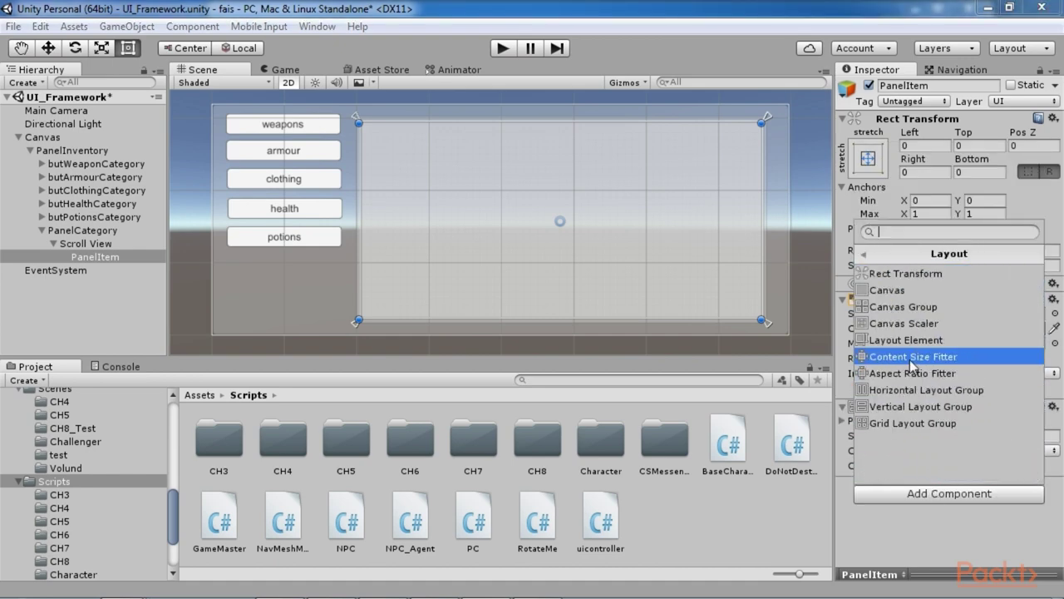
pyautogui.click(909, 358)
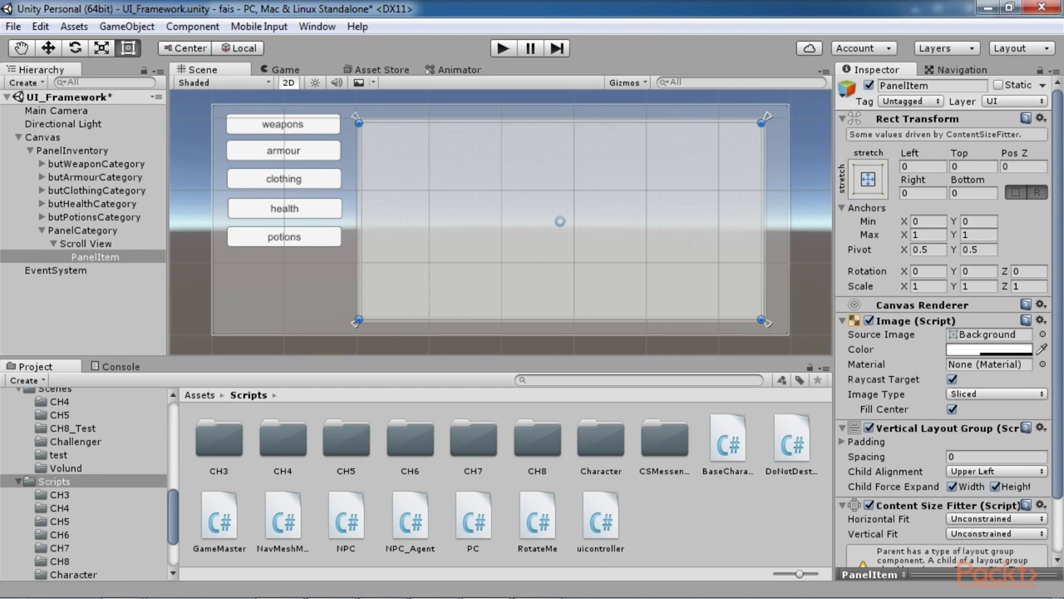
# Set the left, right, top and bottom padding of PanelItem's Vertical Layout Group to 3.
pyautogui.scroll(-2, 904, 430)
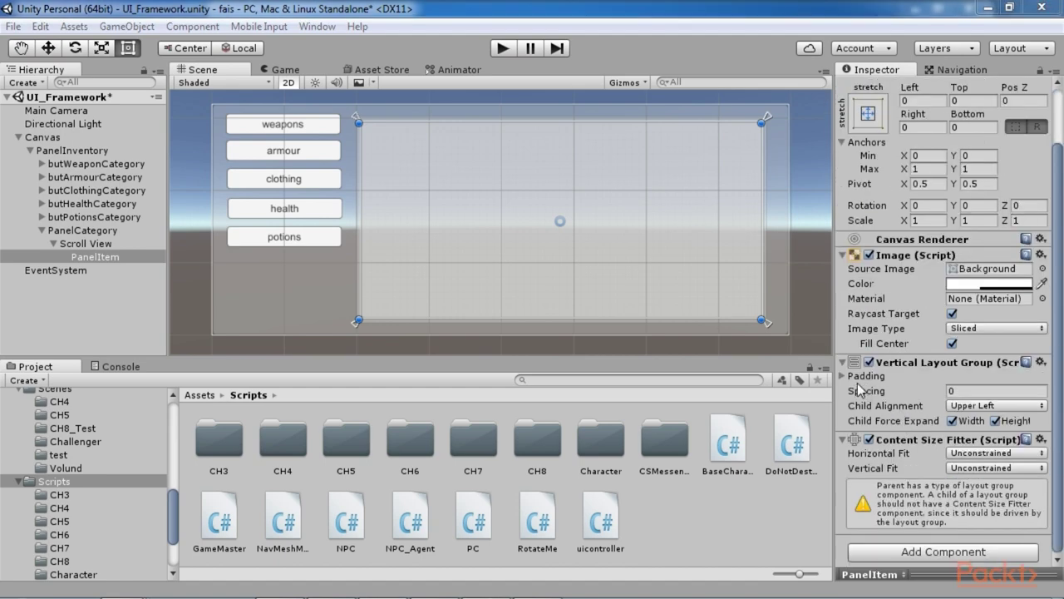
pyautogui.click(844, 376)
pyautogui.click(965, 391)
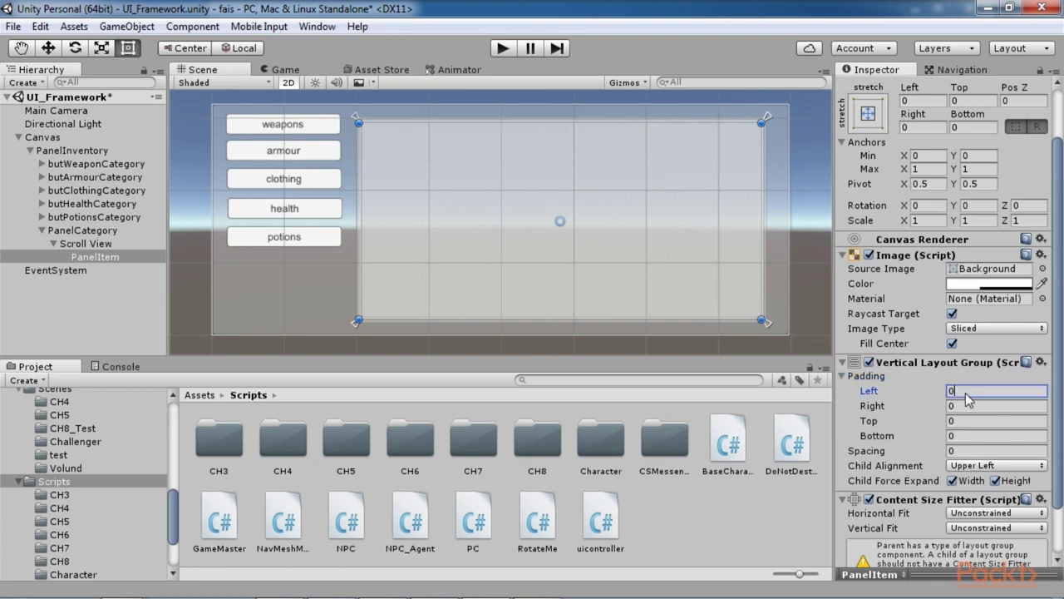
pyautogui.write('3')
pyautogui.click(960, 407)
pyautogui.write('3')
pyautogui.click(960, 421)
pyautogui.write('3')
pyautogui.click(960, 437)
pyautogui.write('3')
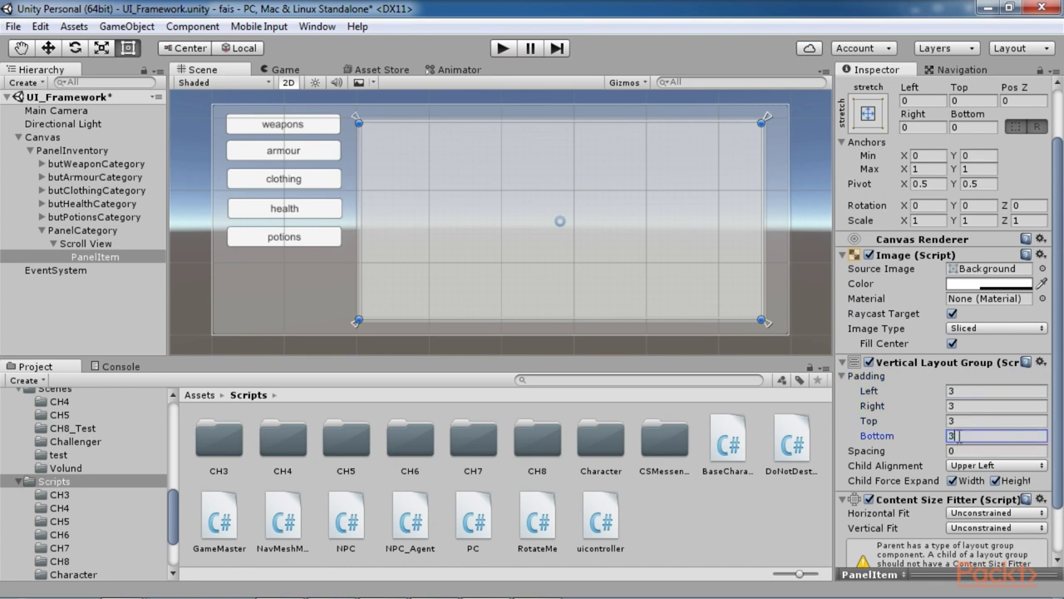
# Set the Vertical Layout Group's spacing to 3 and choose Upper Left as its child alignment.
pyautogui.press('Tab')
pyautogui.write('3')
pyautogui.press('Tab')
pyautogui.scroll(-2, 972, 465)
pyautogui.scroll(2, 971, 466)
pyautogui.click(971, 466)
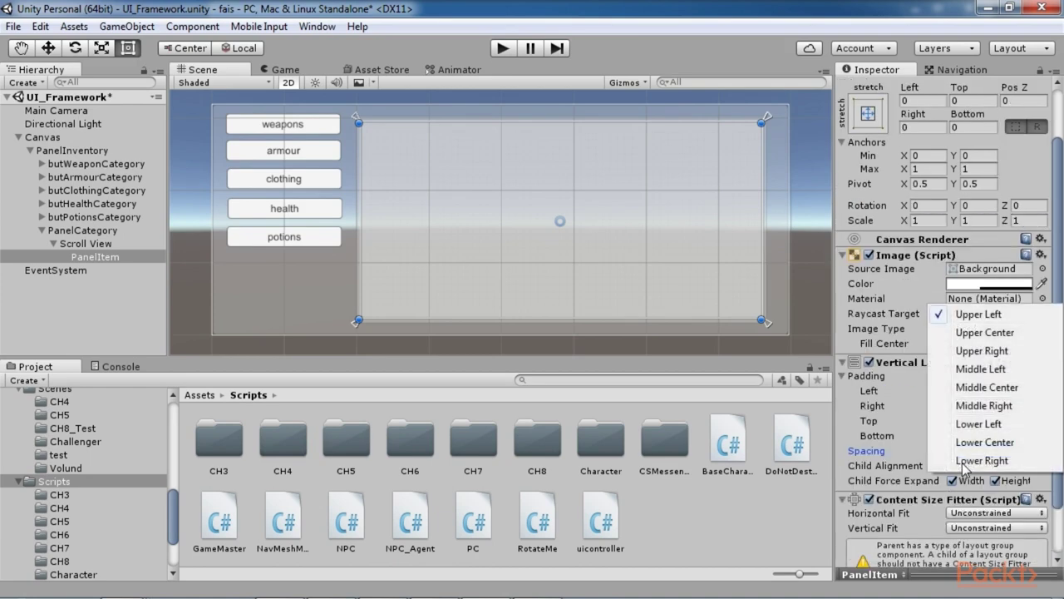
pyautogui.click(974, 316)
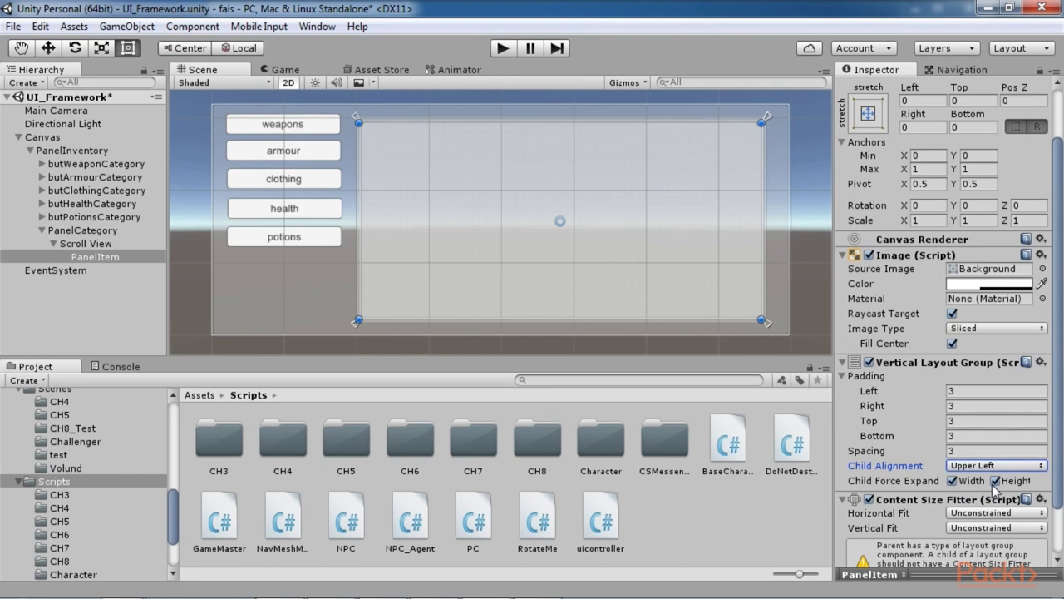
# Set the Vertical Fit of PanelItem's Content Size Fitter to Min Size.
pyautogui.scroll(-3, 941, 459)
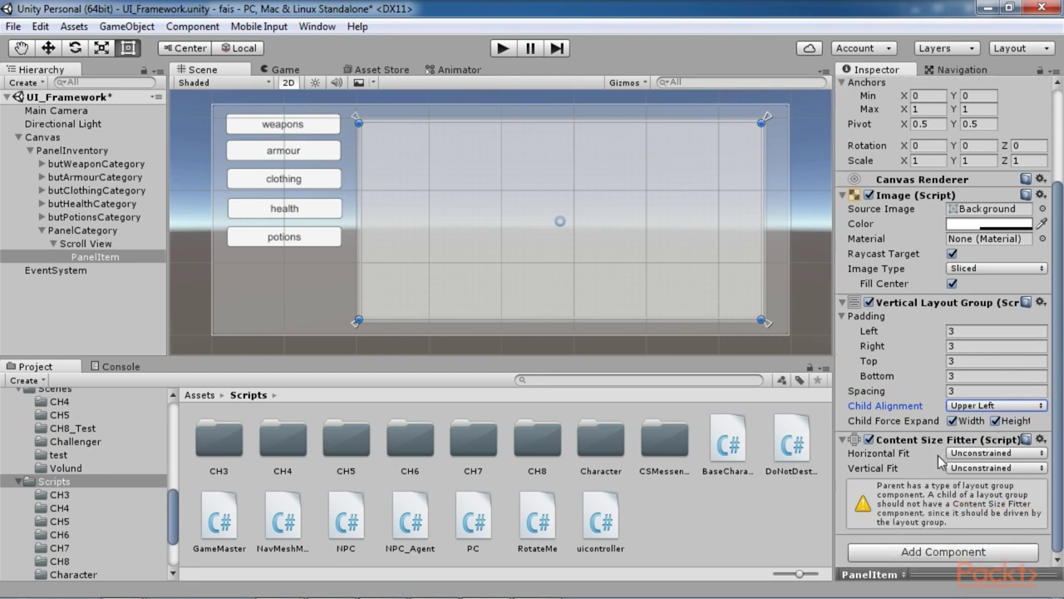
pyautogui.click(956, 468)
pyautogui.click(974, 500)
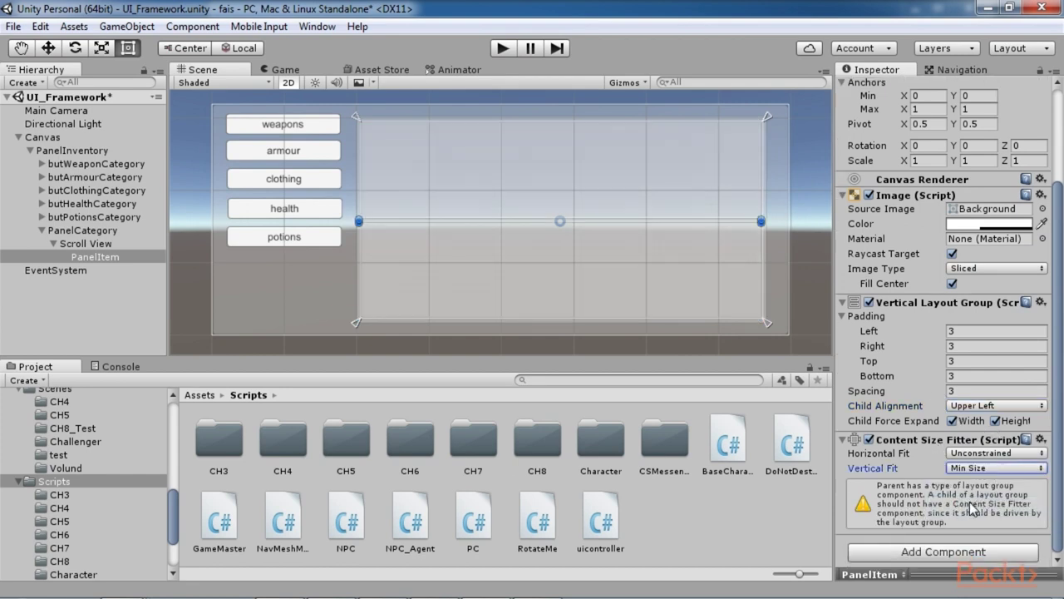
# Anchor PanelItem to the top centre of the Scroll View with Pos Y -10, and save the scene.
pyautogui.scroll(4, 971, 508)
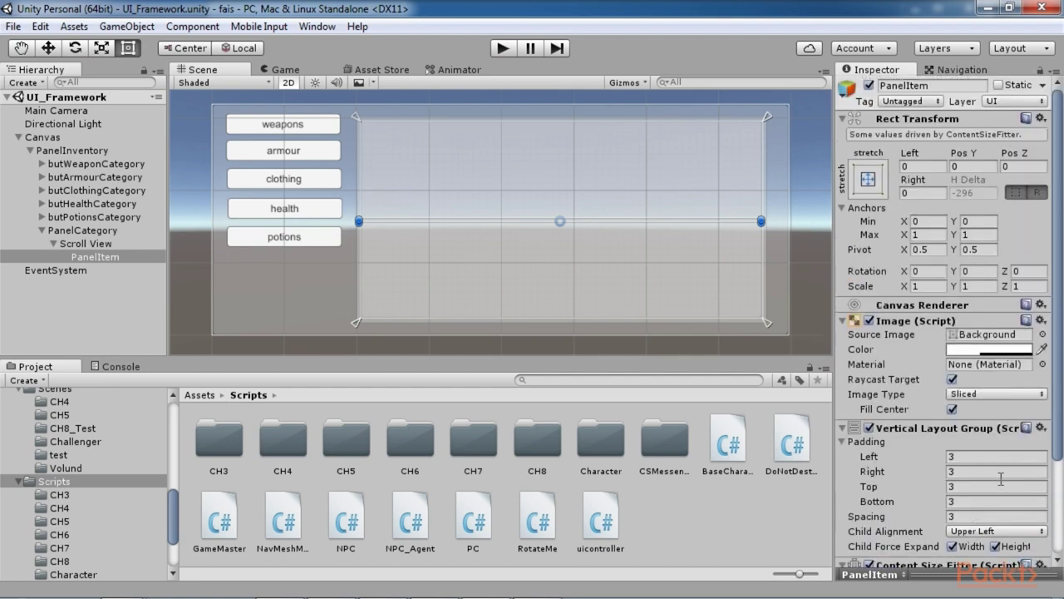
pyautogui.click(867, 179)
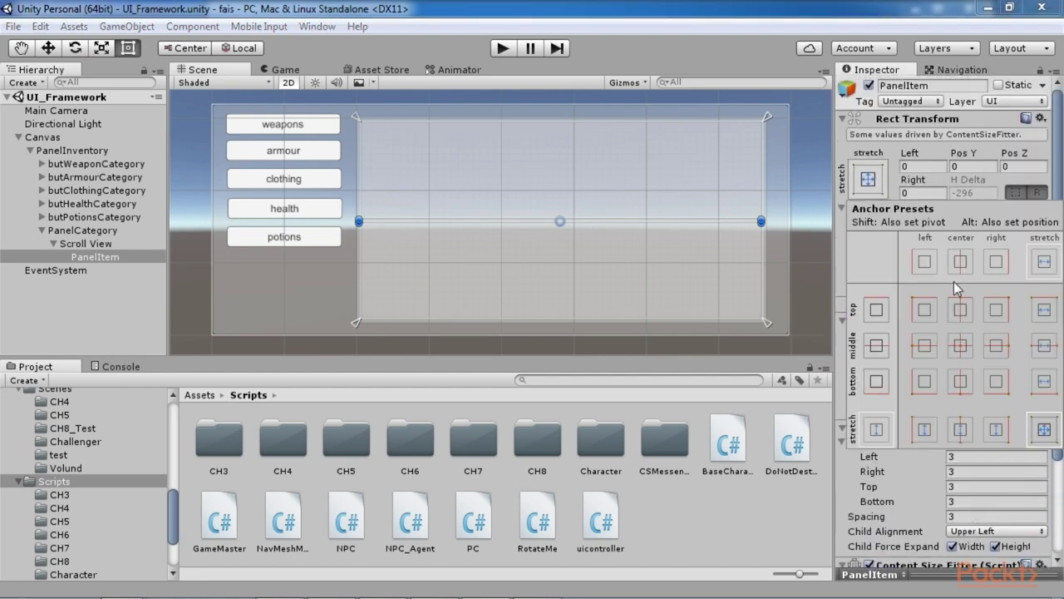
pyautogui.click(962, 314)
pyautogui.click(977, 166)
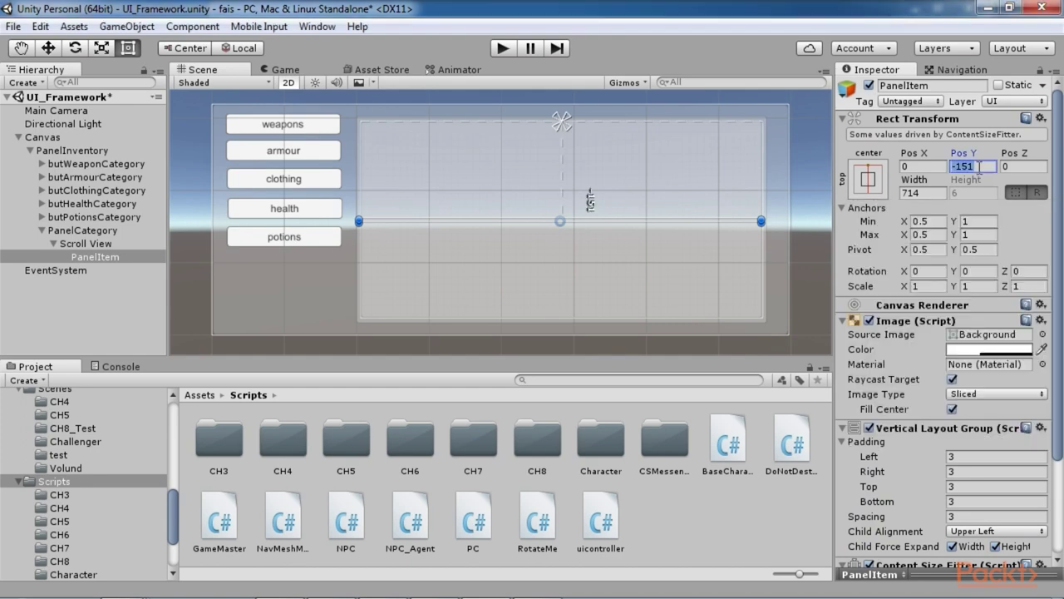
pyautogui.write('-10')
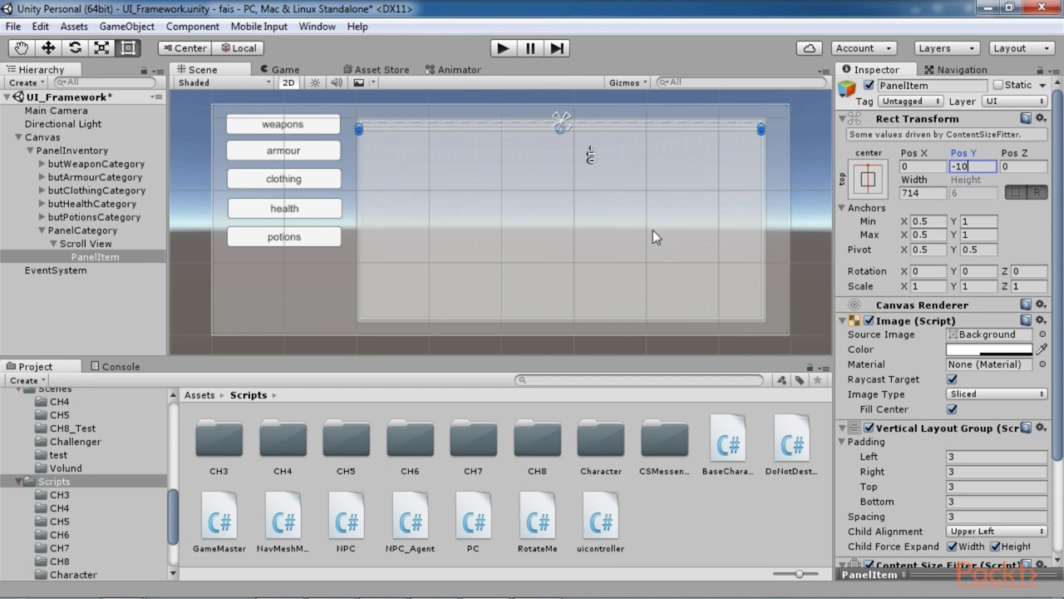
pyautogui.click(653, 230)
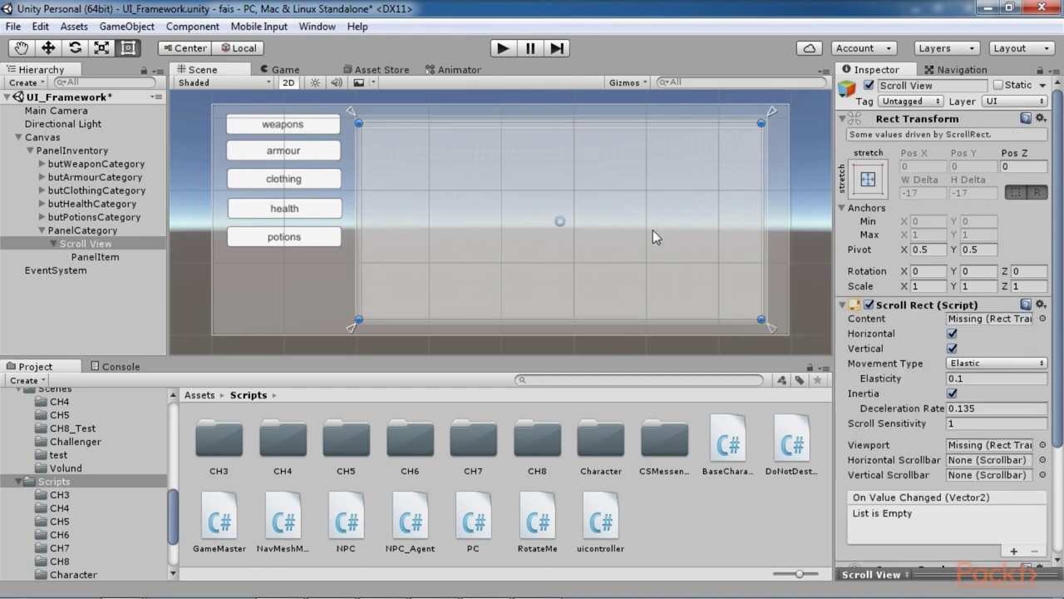
pyautogui.hotkey('ctrl', 's')
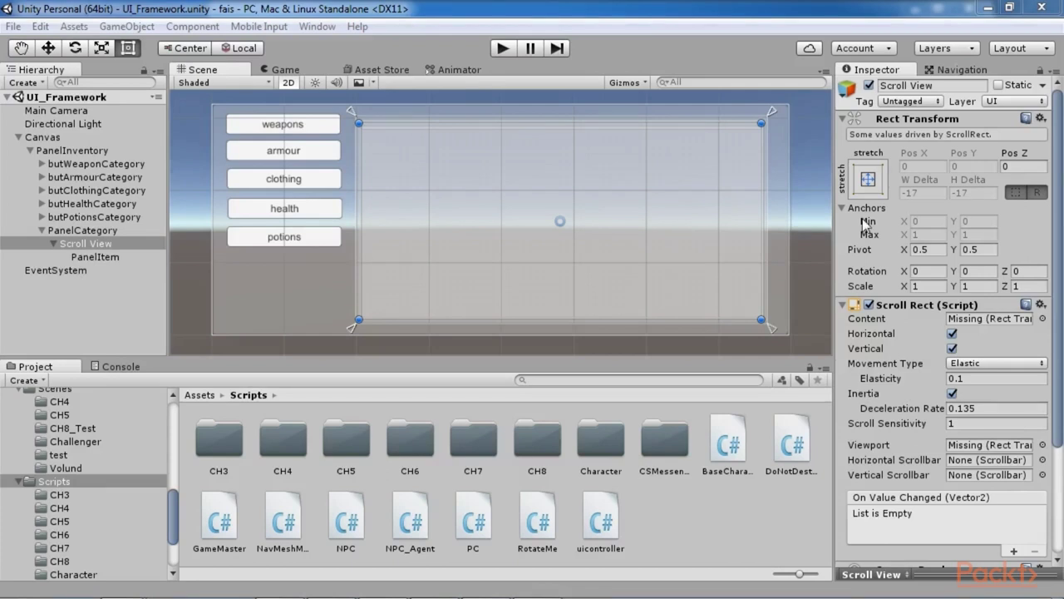
# Add a UI Text object as a child of PanelItem and name it txtItemElement.
pyautogui.click(75, 260)
pyautogui.rightClick(82, 257)
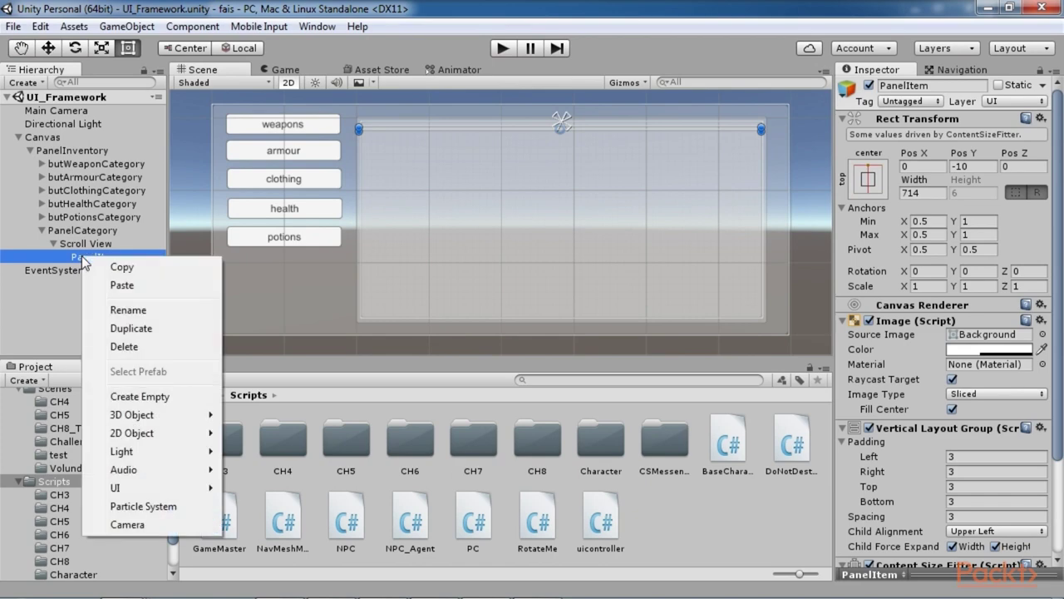
pyautogui.moveTo(124, 487)
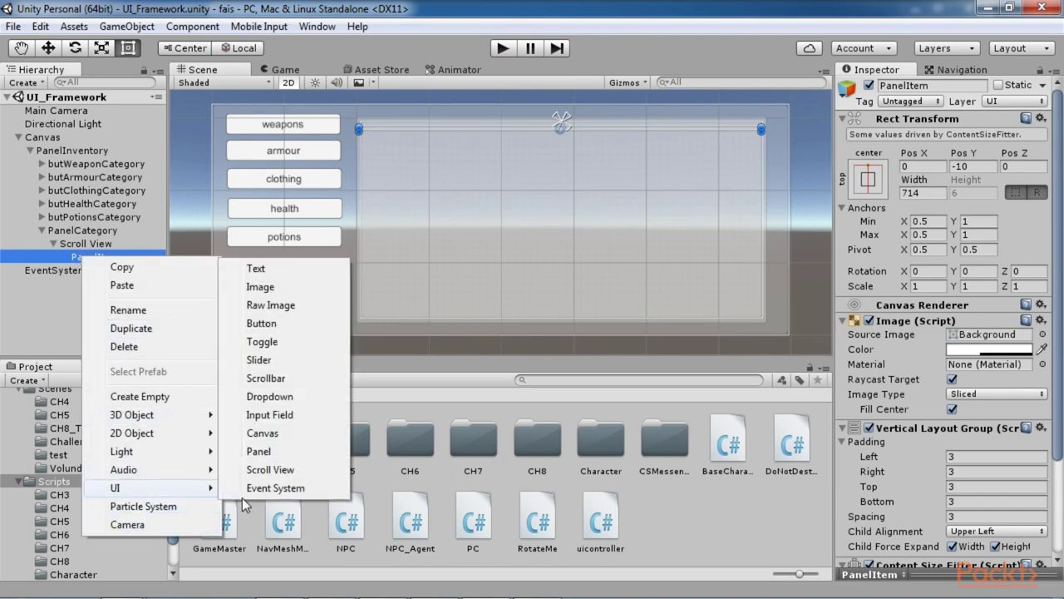
pyautogui.click(261, 271)
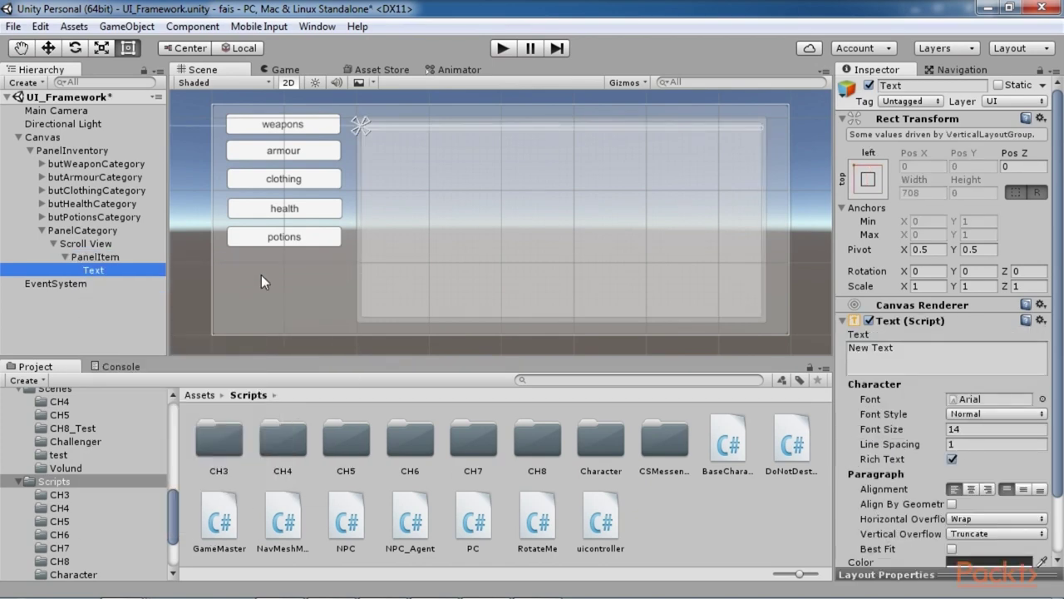
pyautogui.click(898, 86)
pyautogui.write('txtItemElem')
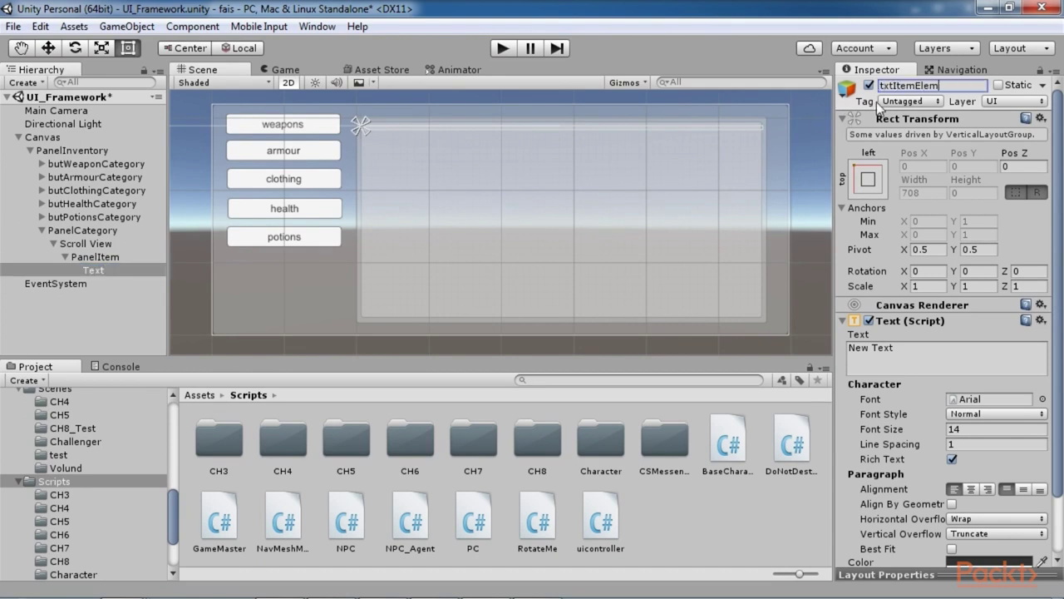
pyautogui.write('ent')
pyautogui.press('Return')
# Add a Layout Element component to txtItemElement and enable its Min Height with a value of 20.
pyautogui.scroll(-3, 945, 382)
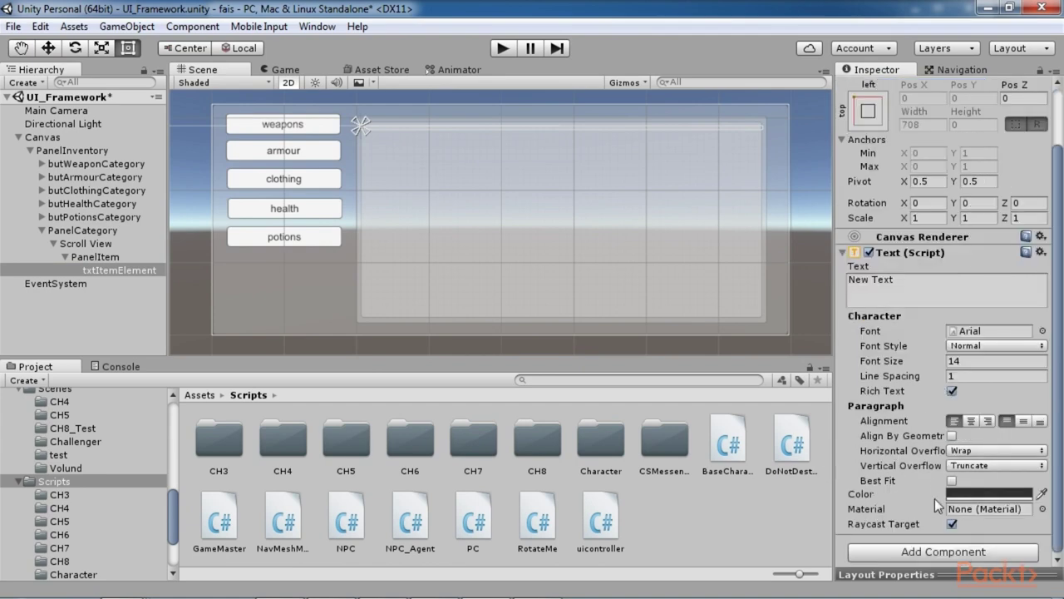
pyautogui.click(934, 552)
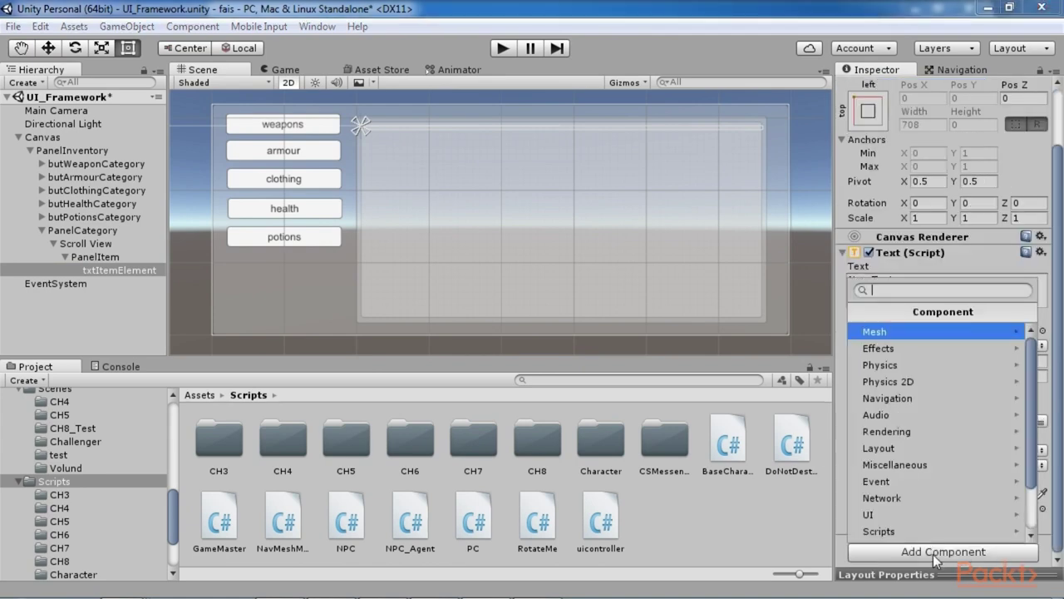
pyautogui.click(905, 445)
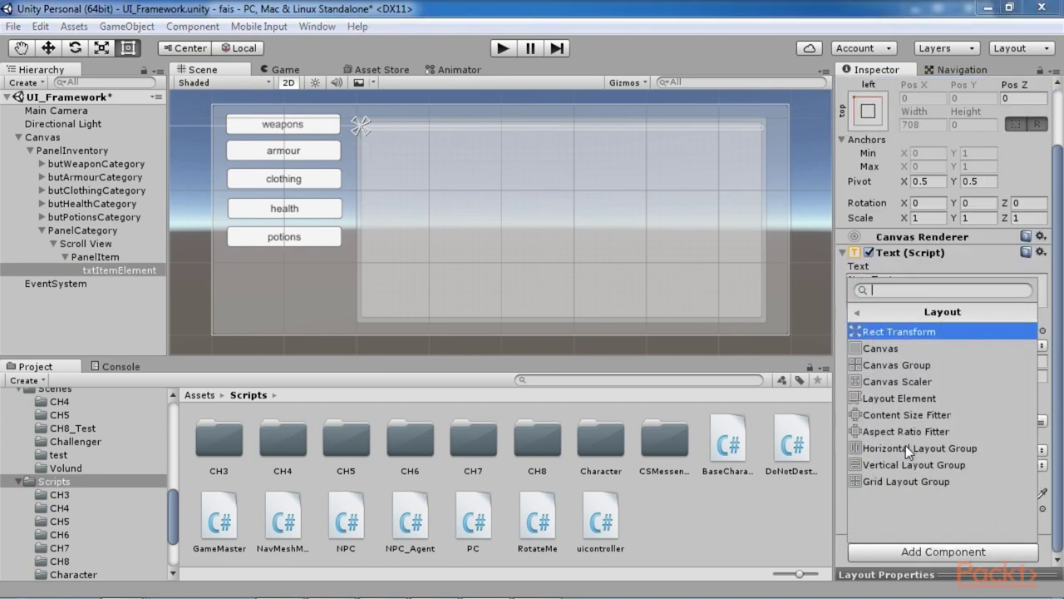
pyautogui.click(903, 399)
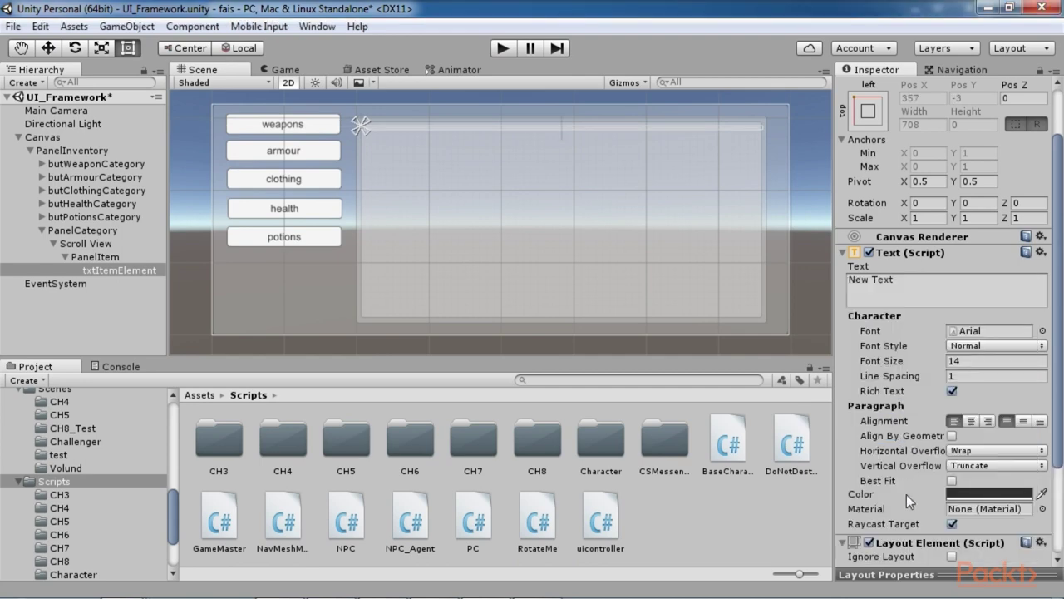
pyautogui.scroll(-5, 906, 494)
pyautogui.click(952, 464)
# Change the displayed text of txtItemElement to "Item Element".
pyautogui.click(883, 152)
pyautogui.write('I')
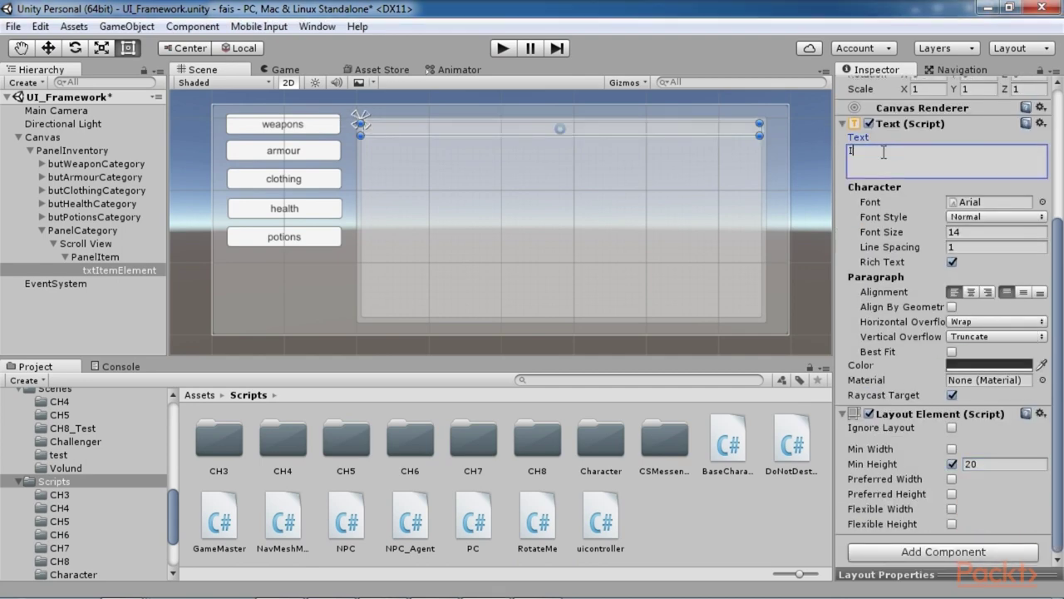
pyautogui.write('tem Element')
# Search the project for "ui", inspect the InventoryItemUI script and attach it to txtItemElement as a component.
pyautogui.click(664, 380)
pyautogui.write('ui')
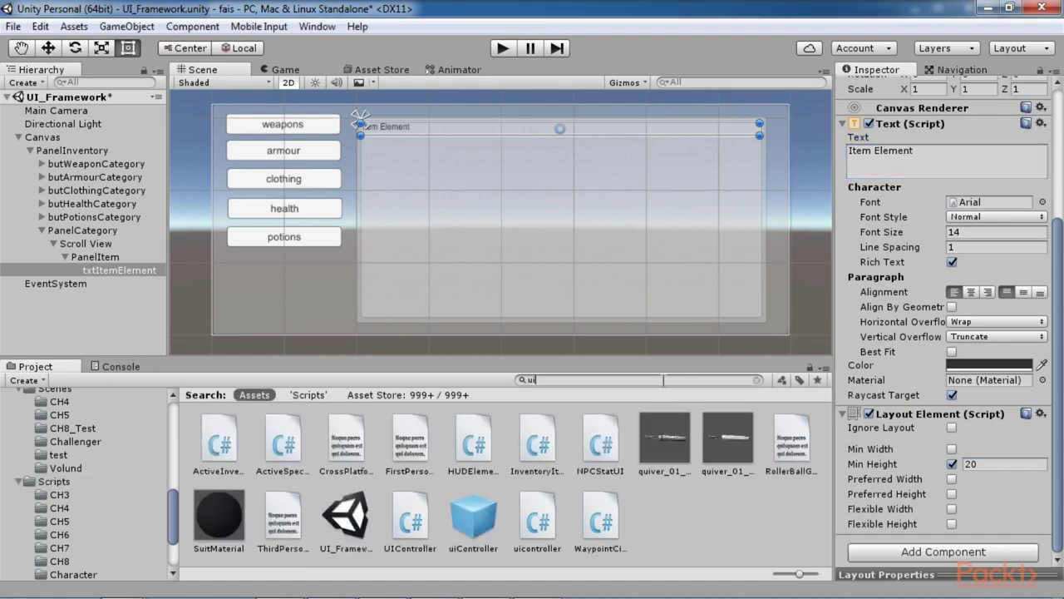
pyautogui.click(539, 439)
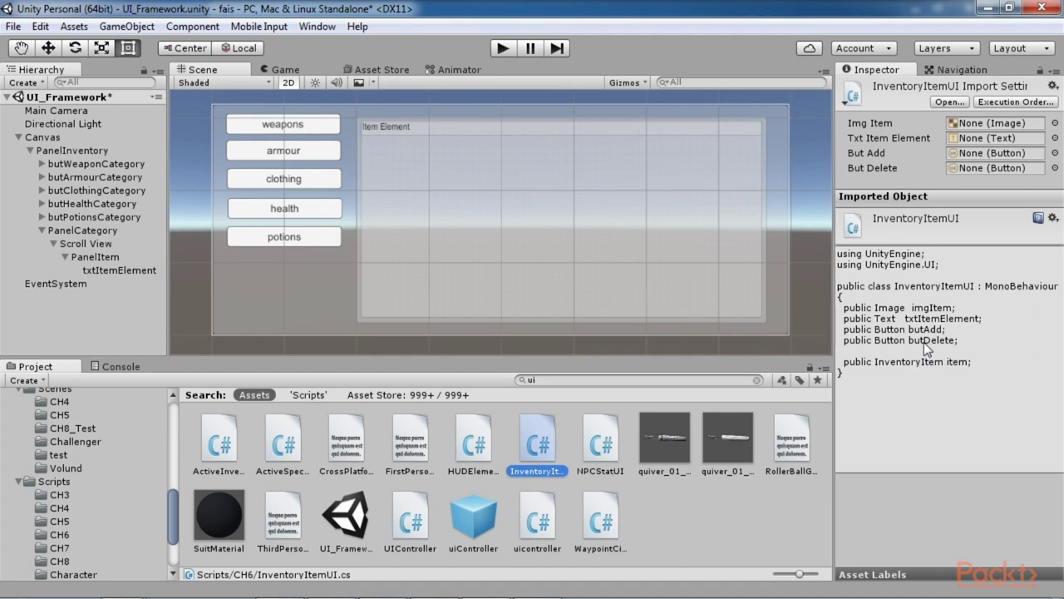
pyautogui.click(115, 269)
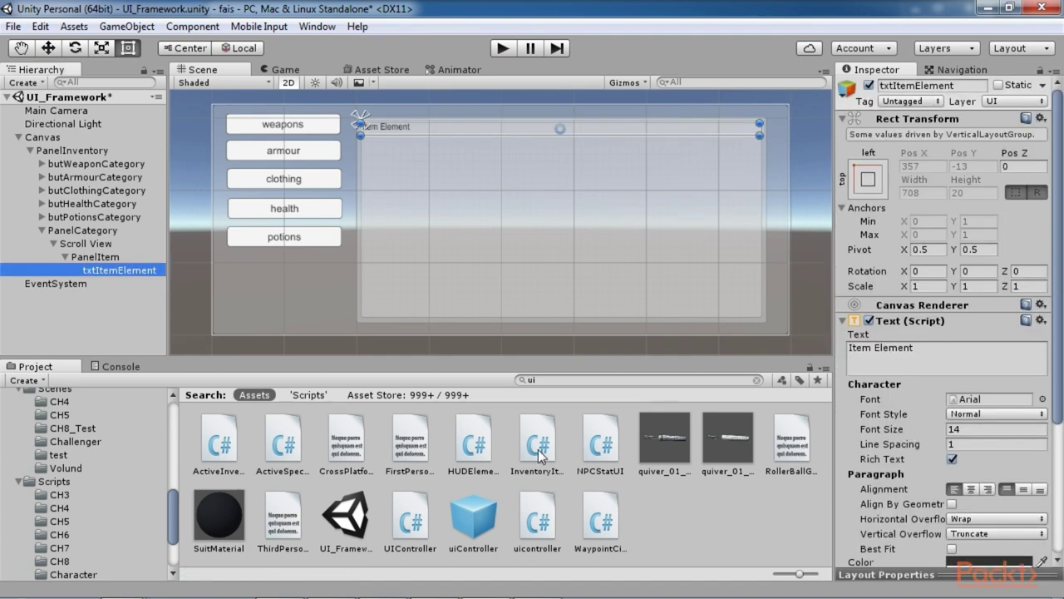
pyautogui.scroll(-5, 910, 461)
pyautogui.moveTo(550, 468); pyautogui.dragTo(893, 558)
pyautogui.scroll(-3, 920, 510)
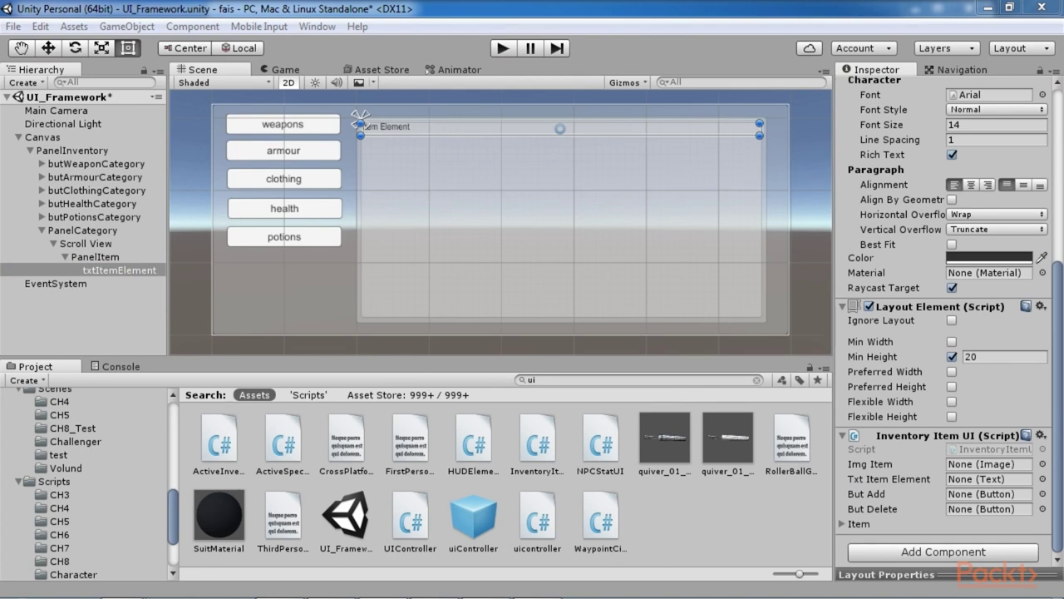
# Assign the txtItemElement object to the Txt Item Element reference of its Inventory Item UI script.
pyautogui.click(842, 524)
pyautogui.click(842, 524)
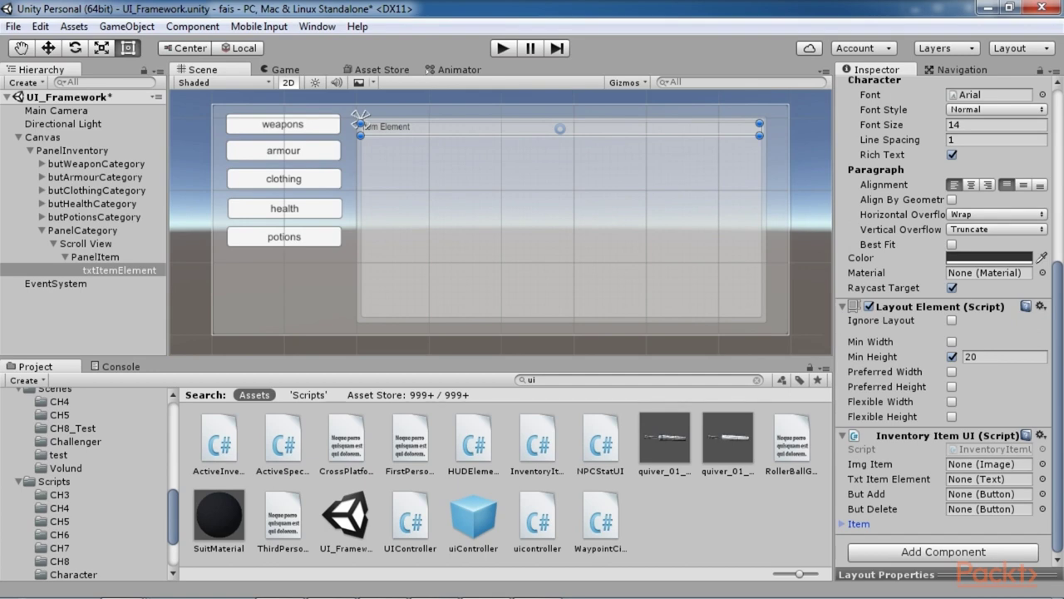
pyautogui.moveTo(117, 270); pyautogui.dragTo(974, 482)
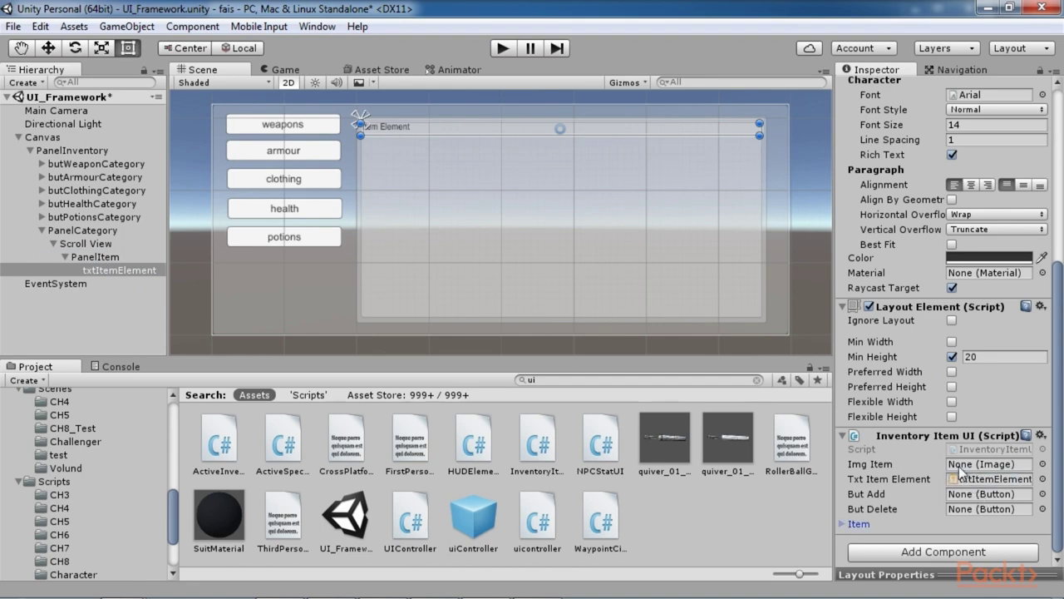
# Create a new folder named ui inside the project's Prefabs folder.
pyautogui.click(85, 244)
pyautogui.scroll(4, 113, 492)
pyautogui.click(55, 432)
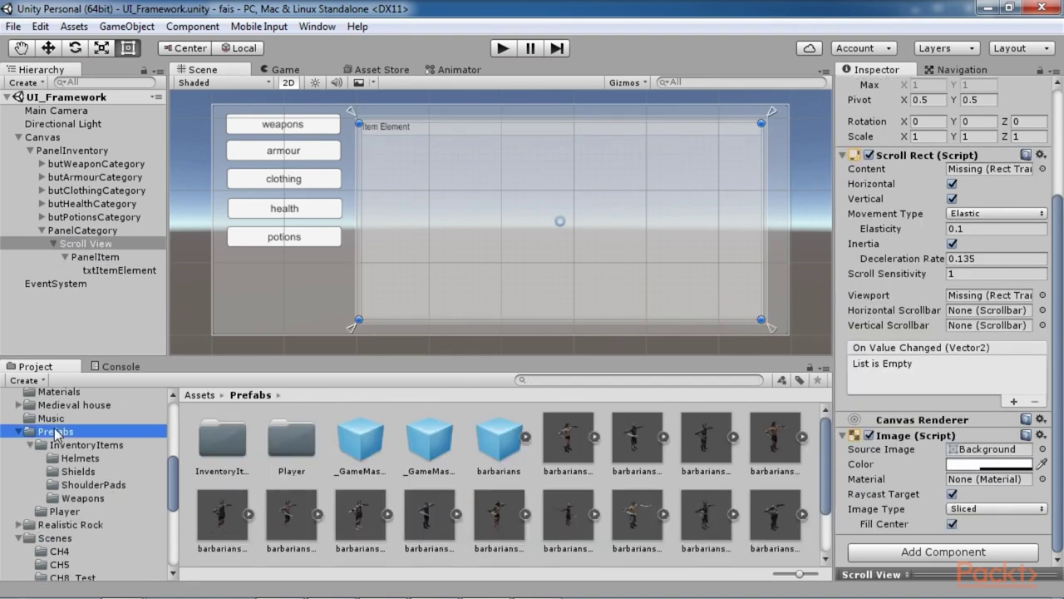
pyautogui.rightClick(323, 418)
pyautogui.click(560, 115)
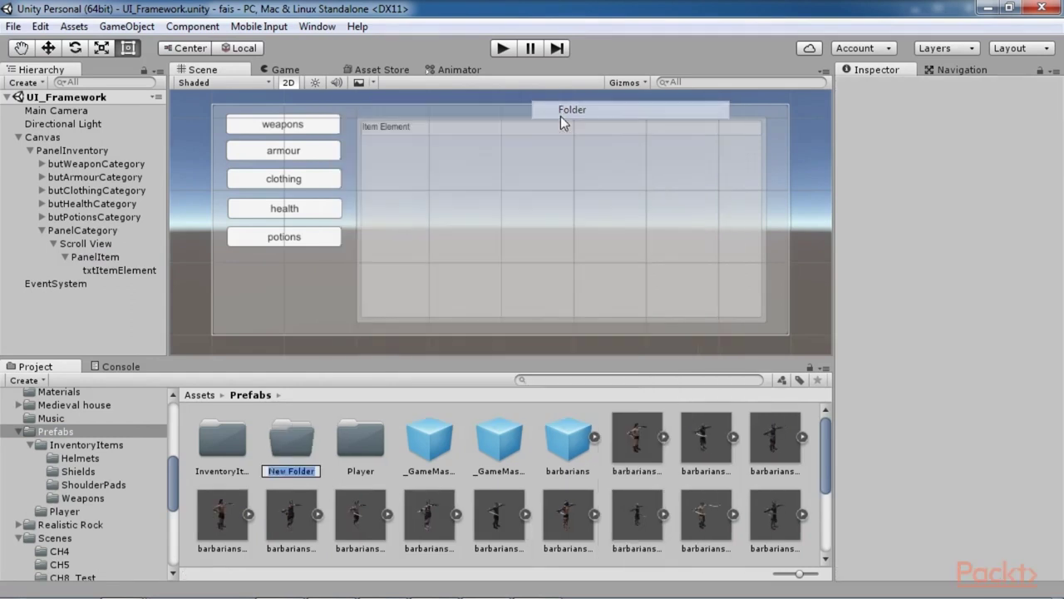
pyautogui.write('ui')
pyautogui.press('Return')
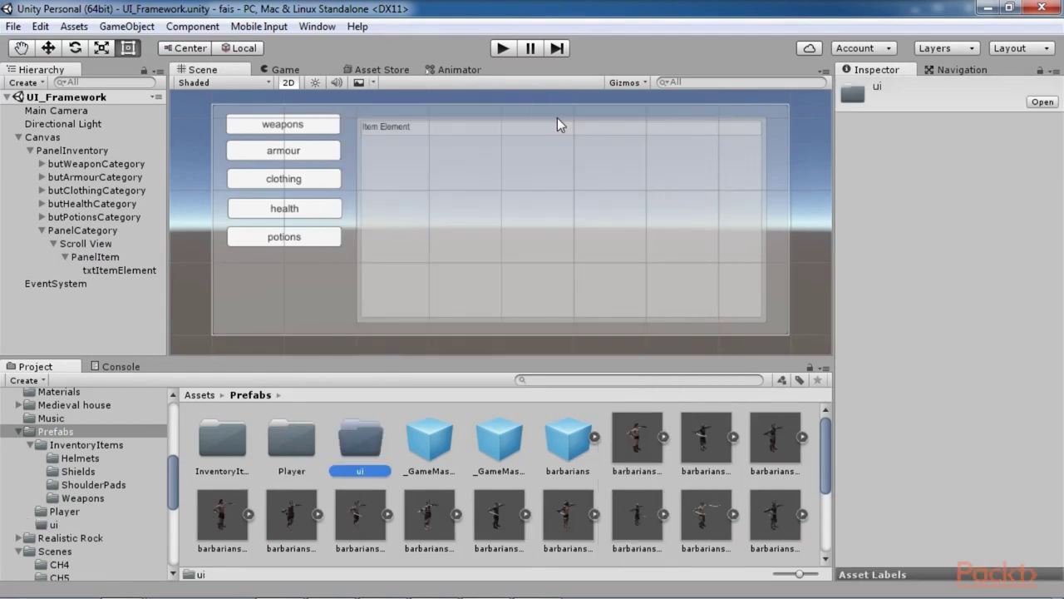
# Save txtItemElement as a prefab in the ui folder and delete the original object from the scene.
pyautogui.doubleClick(356, 464)
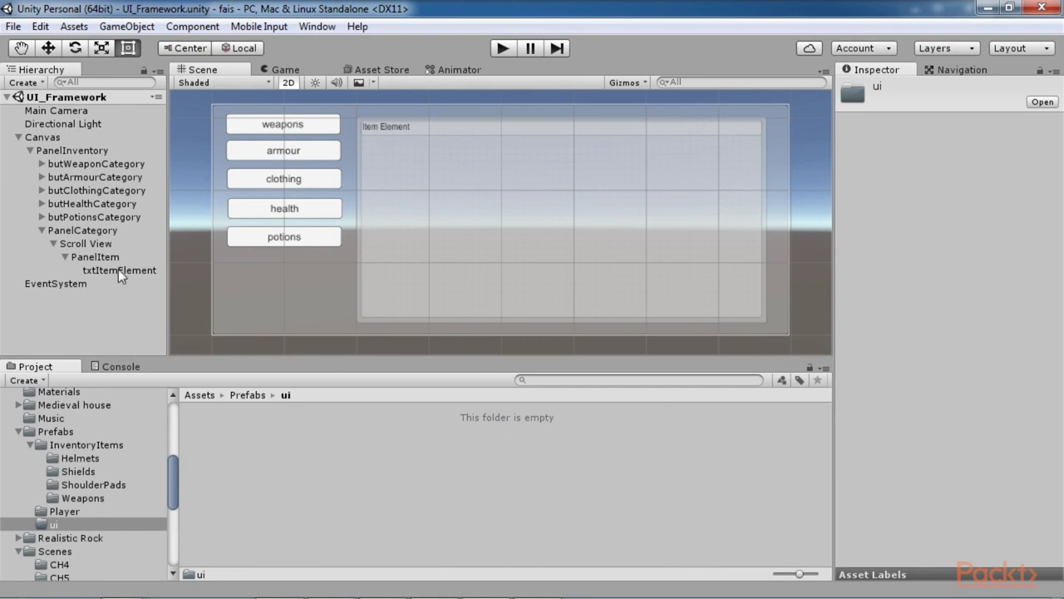
pyautogui.moveTo(118, 269); pyautogui.dragTo(450, 485)
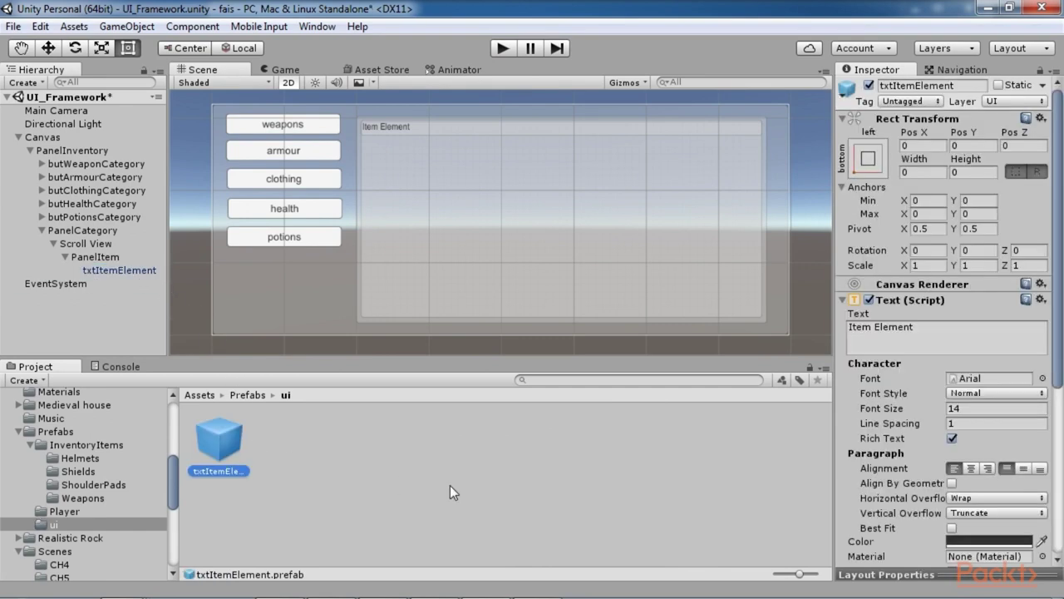
pyautogui.click(106, 271)
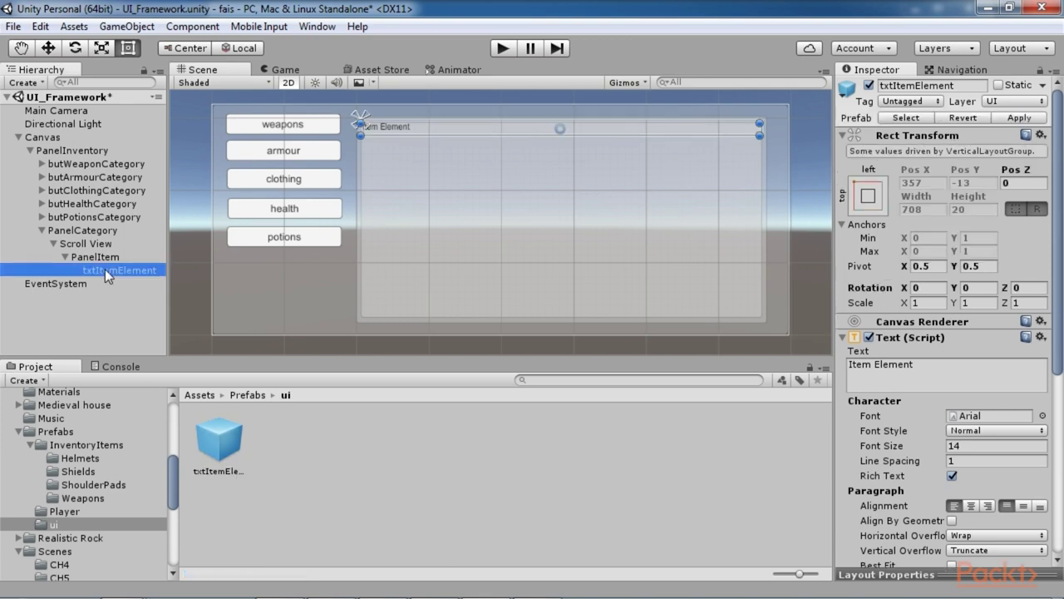
pyautogui.press('Delete')
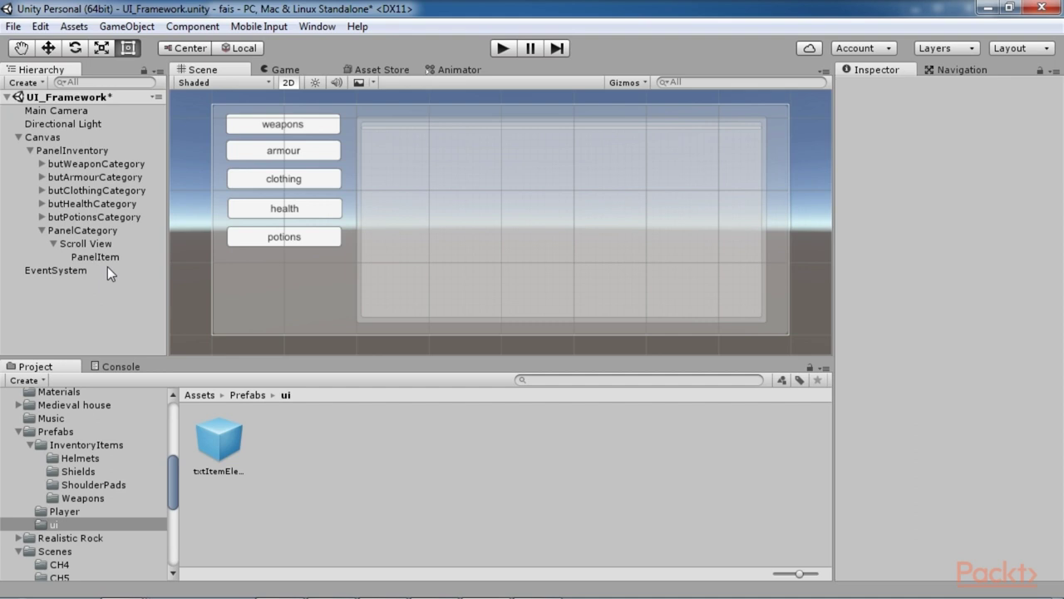
# Add a Mask component to the Scroll View and disable its Show Mask Graphic option.
pyautogui.click(87, 245)
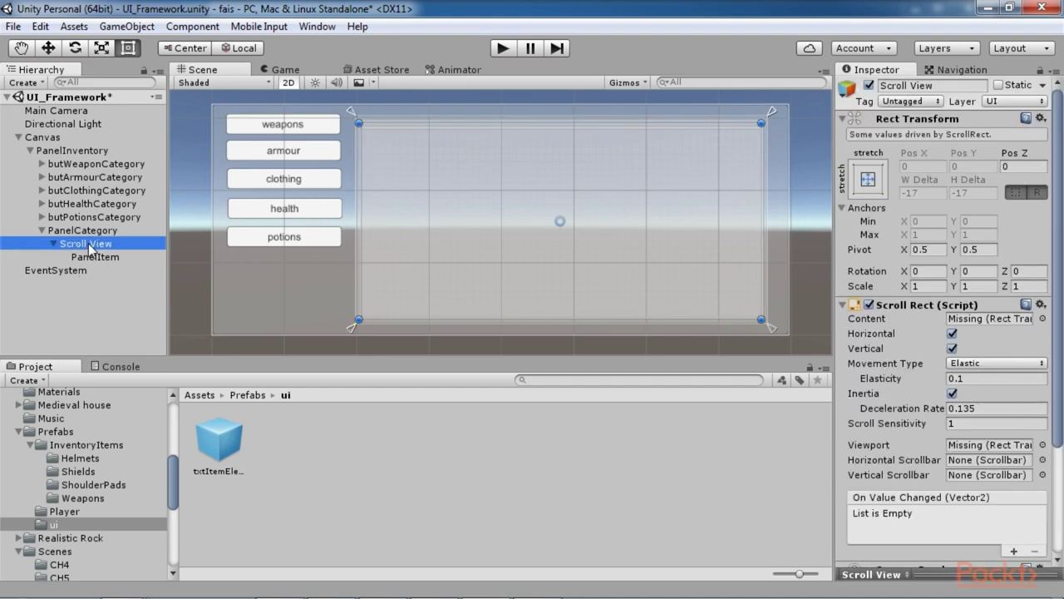
pyautogui.scroll(-5, 944, 374)
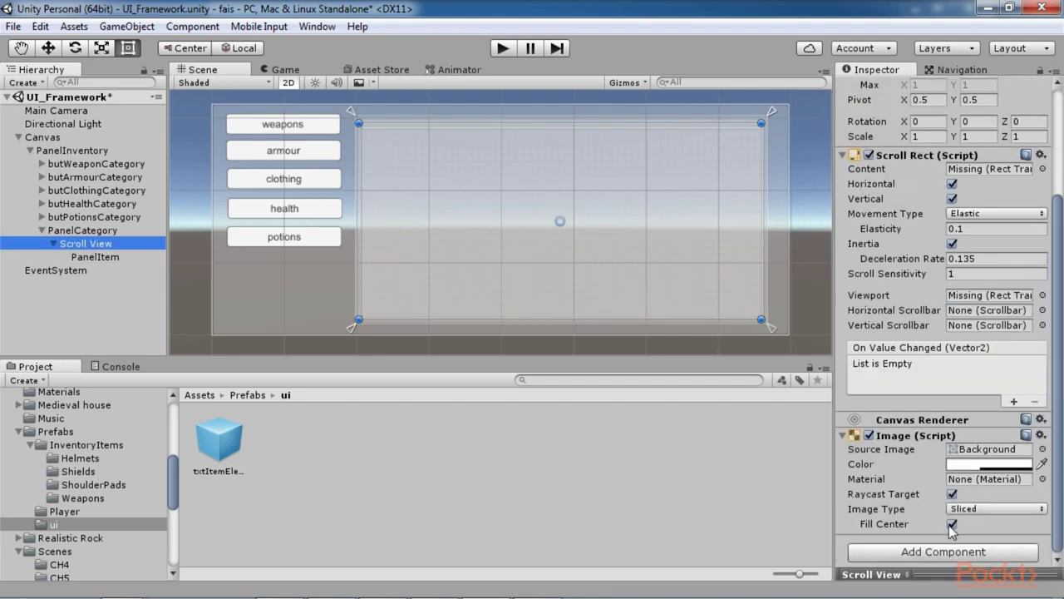
pyautogui.click(948, 551)
pyautogui.click(942, 515)
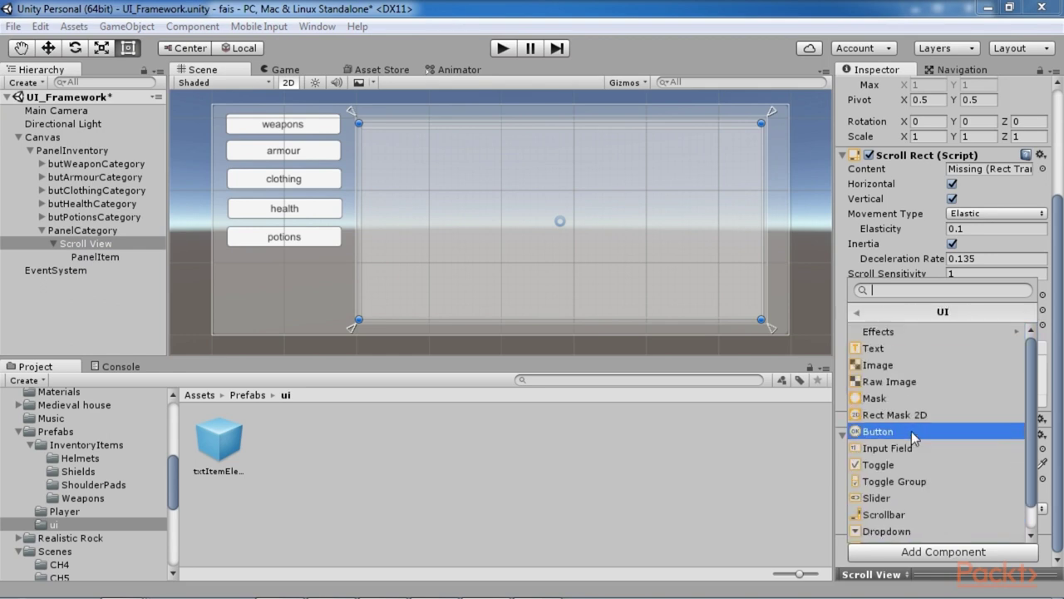
pyautogui.click(873, 397)
pyautogui.scroll(-1, 903, 493)
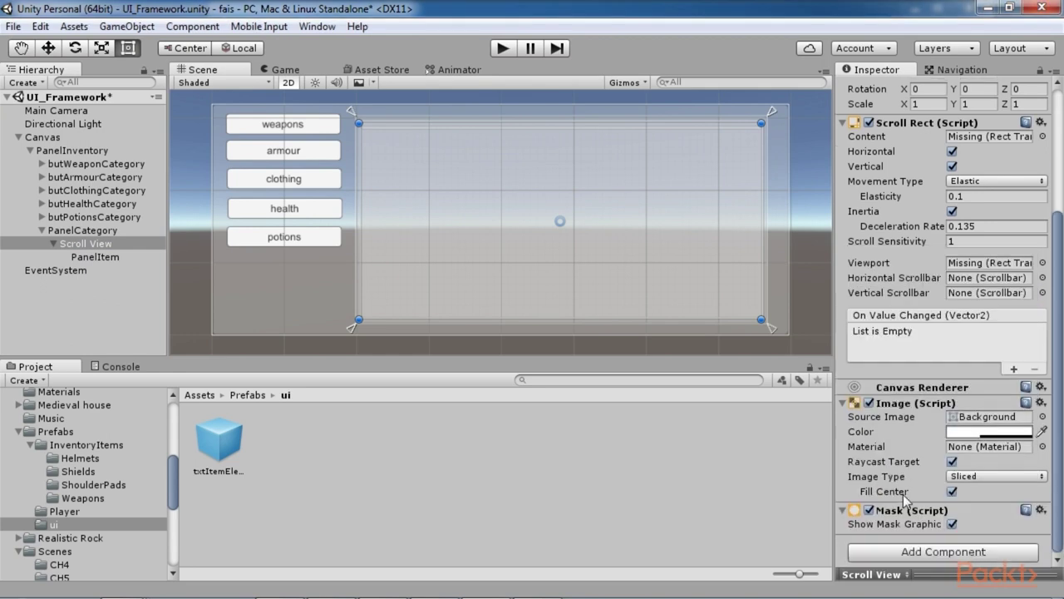
pyautogui.click(952, 524)
pyautogui.click(952, 524)
pyautogui.click(952, 524)
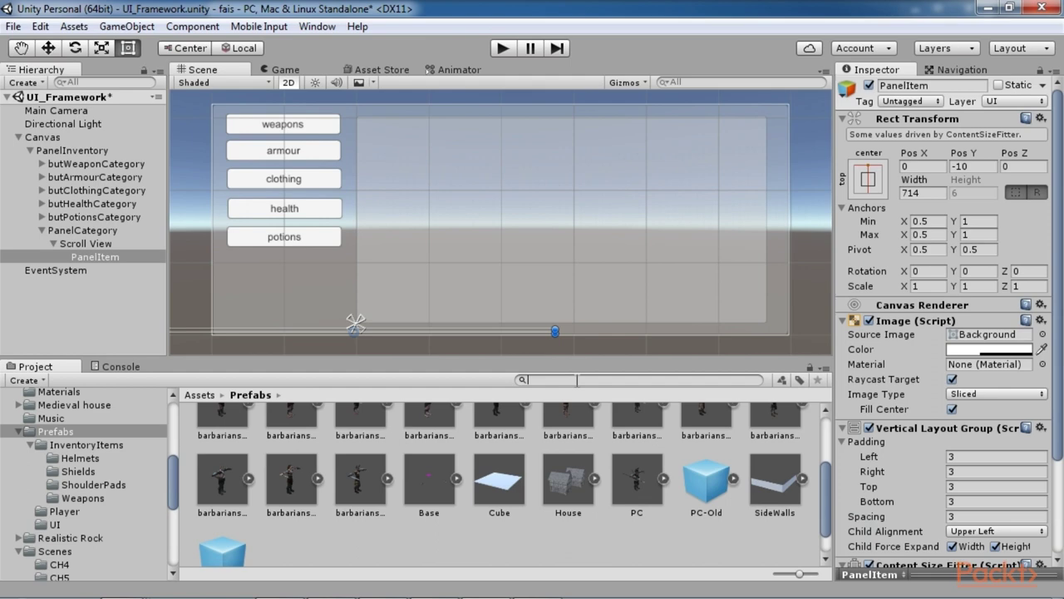
# Search the project for "UI", open the UIController script and highlight its PanelItem and InventoryItemElement declarations.
pyautogui.write('UI')
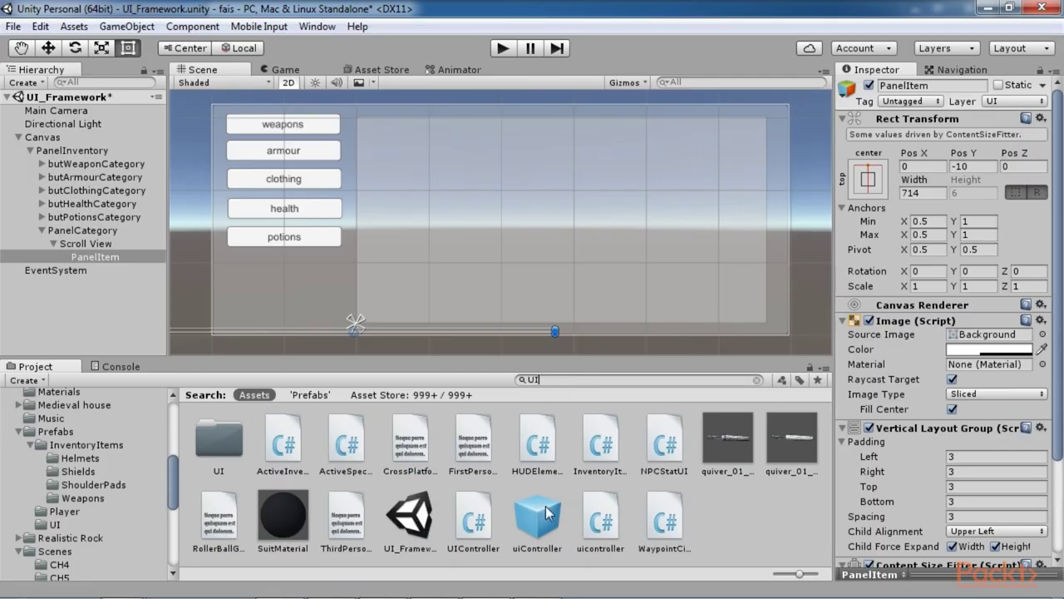
pyautogui.click(471, 522)
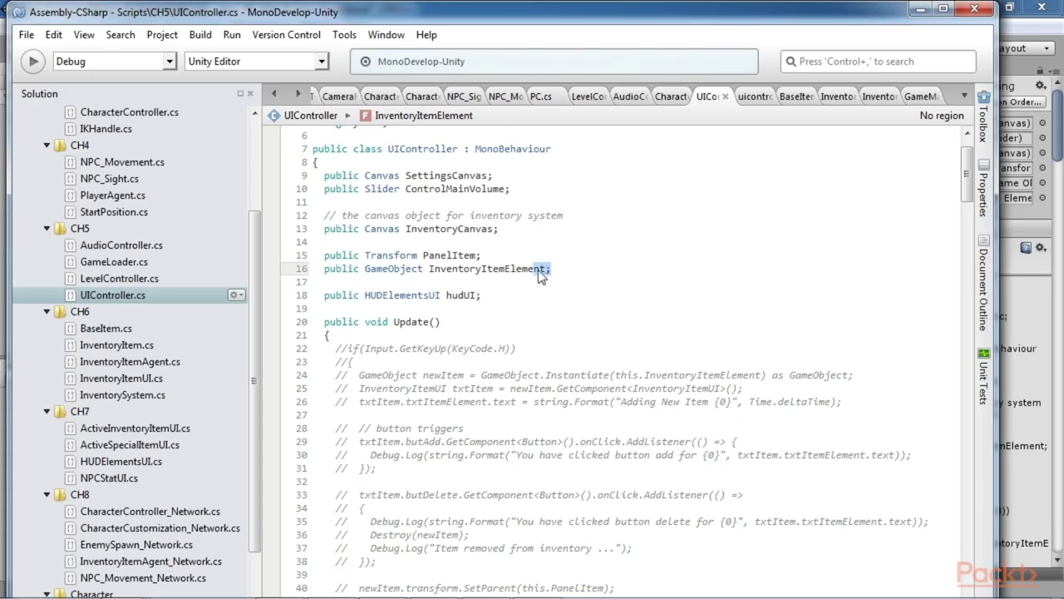
pyautogui.moveTo(549, 269); pyautogui.dragTo(319, 255)
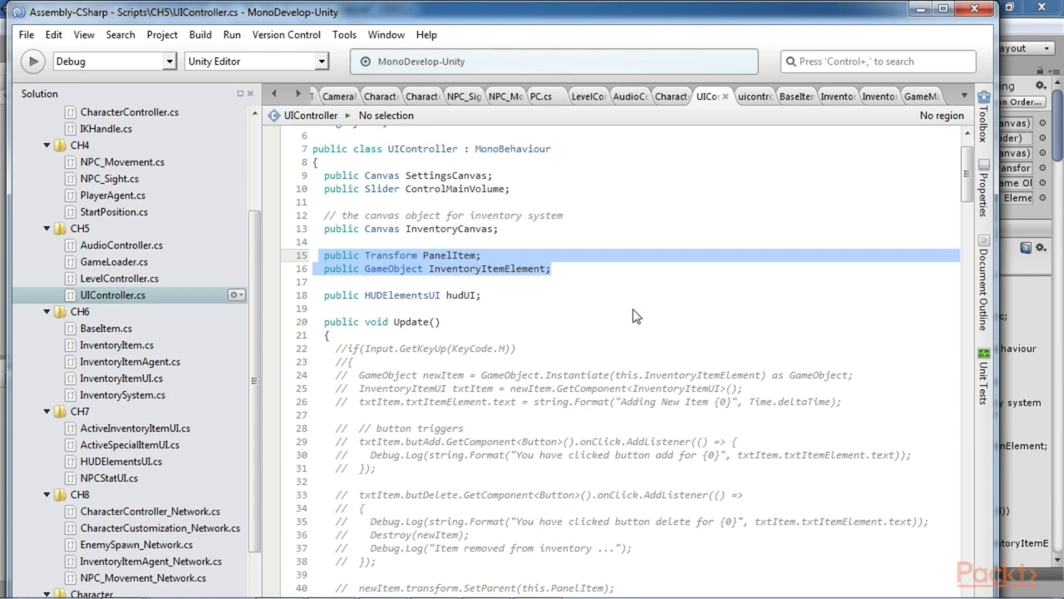
# Uncomment the start of the KeyCode.H block in Update, from the if condition through the txtItemElement text assignment.
pyautogui.scroll(-2, 509, 388)
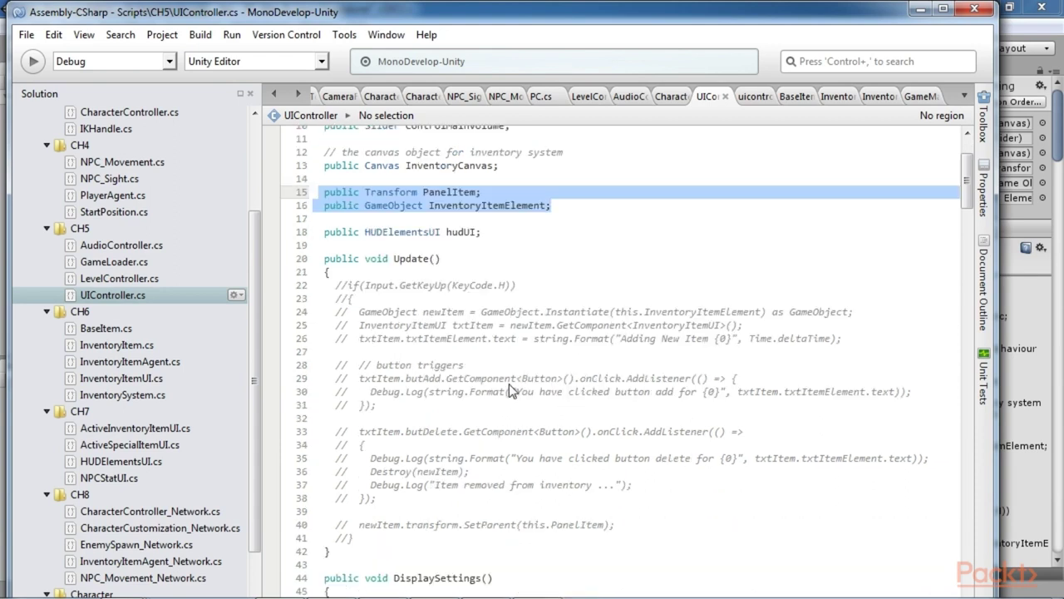
pyautogui.click(347, 285)
pyautogui.press('BackSpace')
pyautogui.press('BackSpace')
pyautogui.press('Down')
pyautogui.press('Delete')
pyautogui.press('Delete')
pyautogui.press('Down')
pyautogui.press('Delete')
pyautogui.press('Delete')
pyautogui.press('Down')
pyautogui.press('Delete')
pyautogui.press('Delete')
pyautogui.press('Down')
pyautogui.press('Delete')
pyautogui.press('Delete')
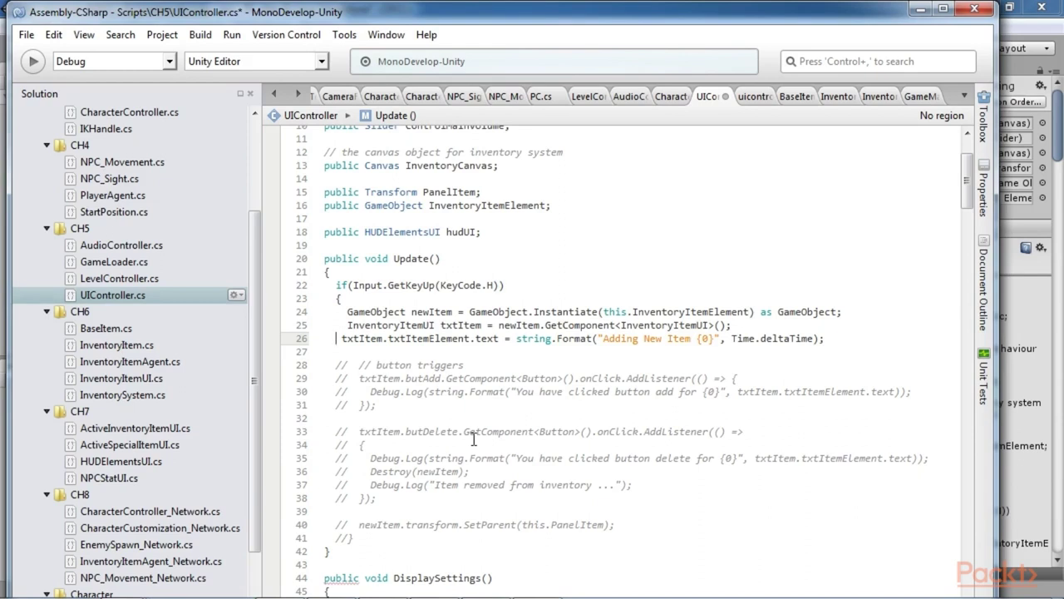
# Insert the statement newButton.transform.SetParent(this.PanelItem); below the txtItemElement text assignment in Update.
pyautogui.scroll(-2, 472, 438)
pyautogui.click(374, 287)
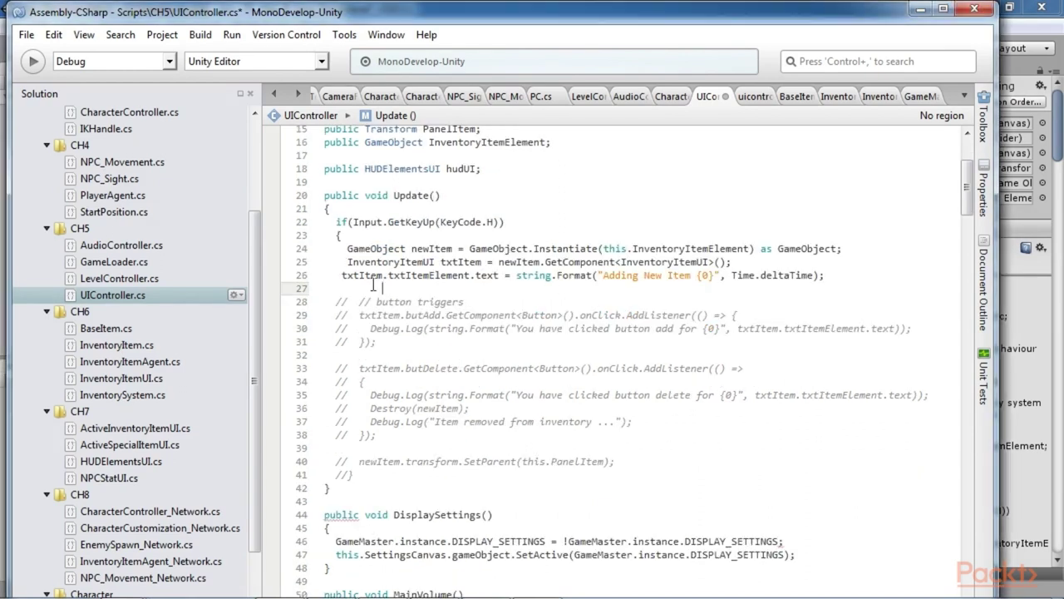
pyautogui.write('newButton.transform.SetParent(this.PanelItem);')
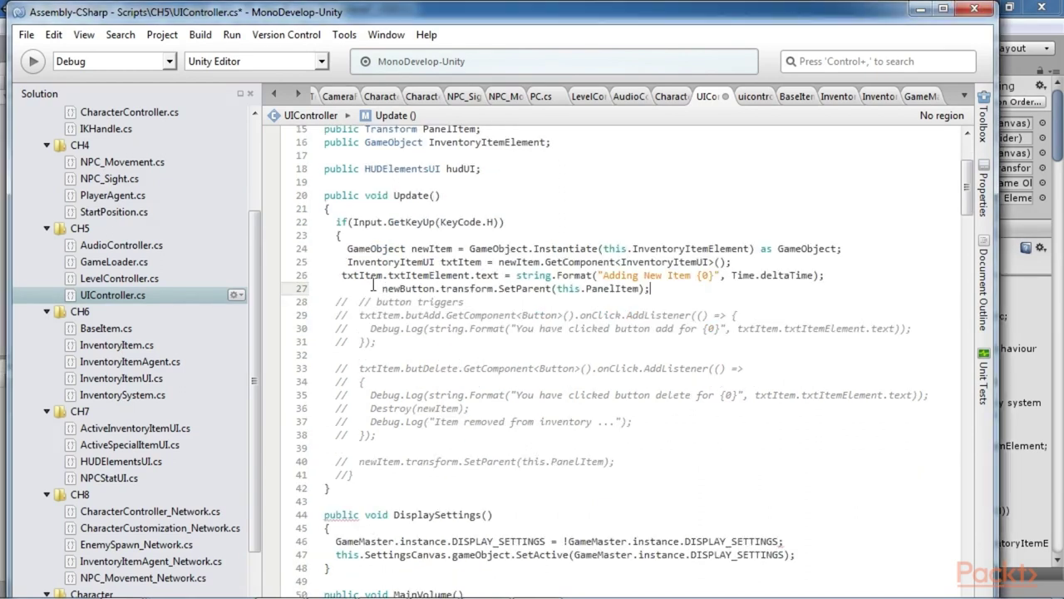
pyautogui.click(592, 354)
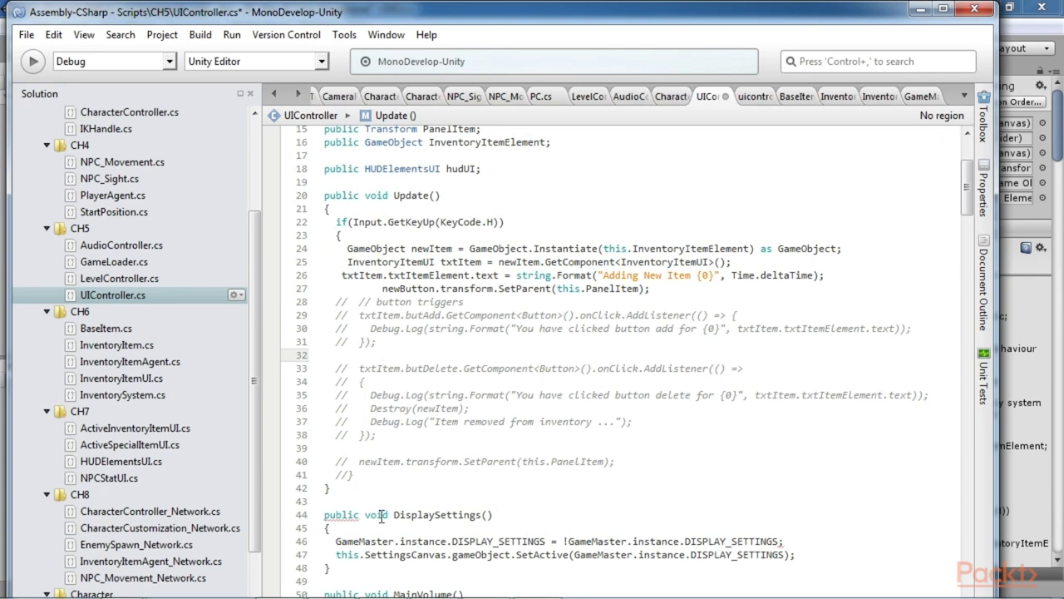
pyautogui.moveTo(355, 519)
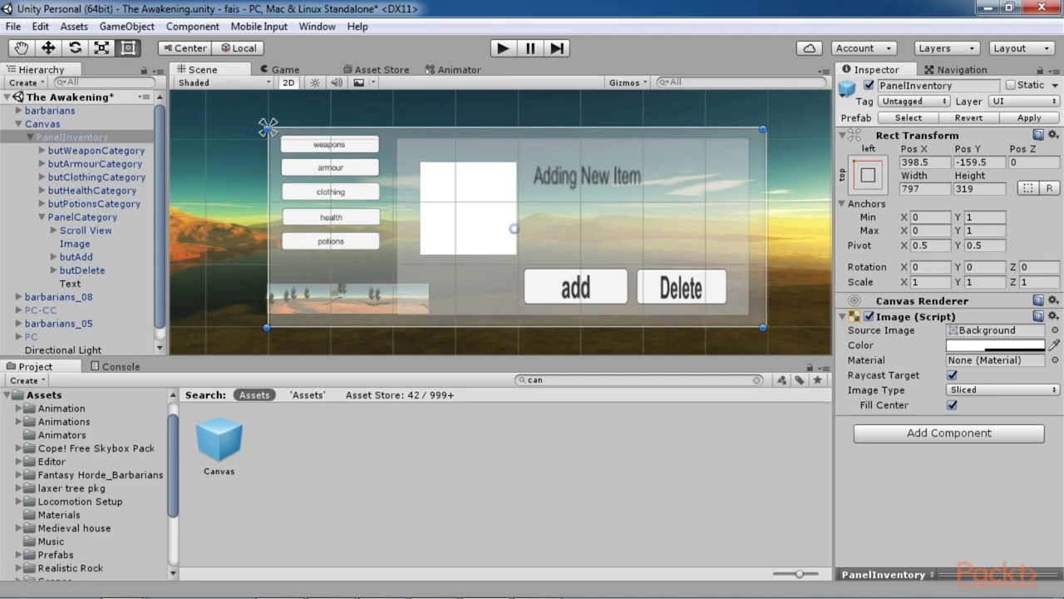
# Examine PanelCategory's Inventory Item UI and Layout Element components, and search the project for "inventory" to inspect the InventoryItemUI script.
pyautogui.click(74, 218)
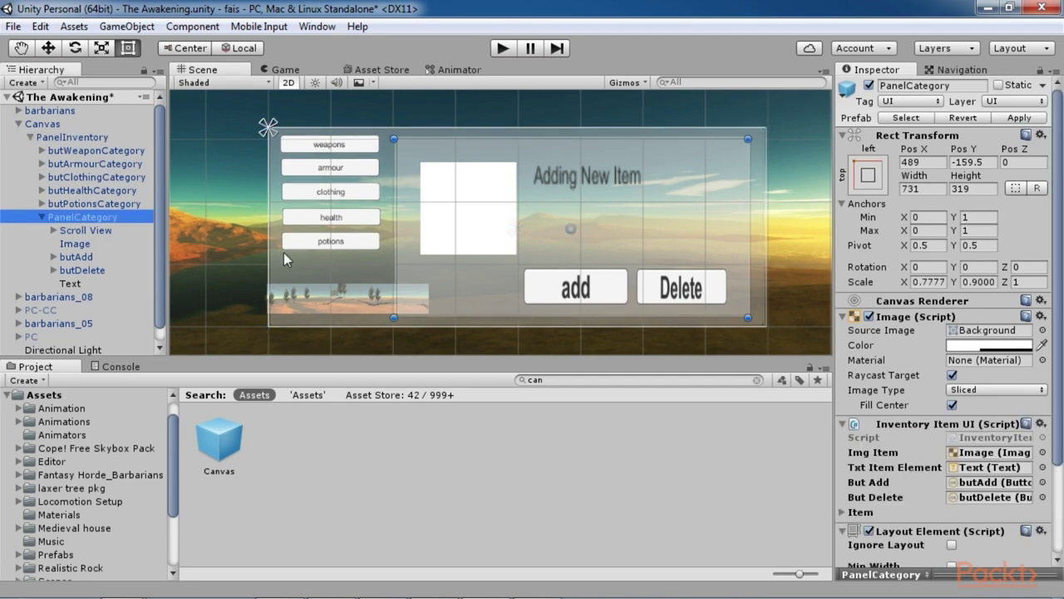
pyautogui.scroll(-5, 905, 371)
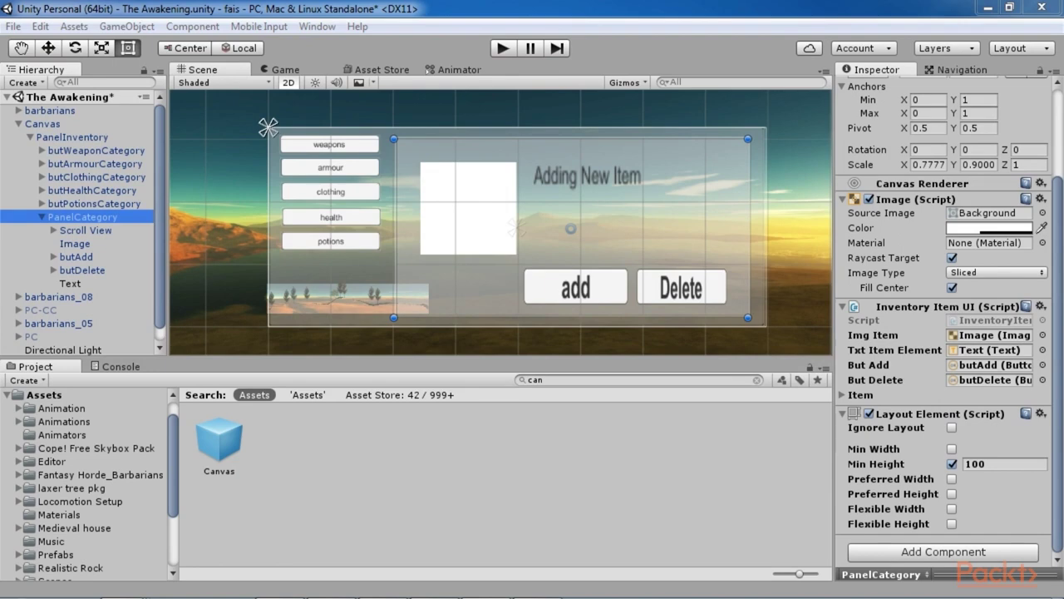
pyautogui.click(597, 382)
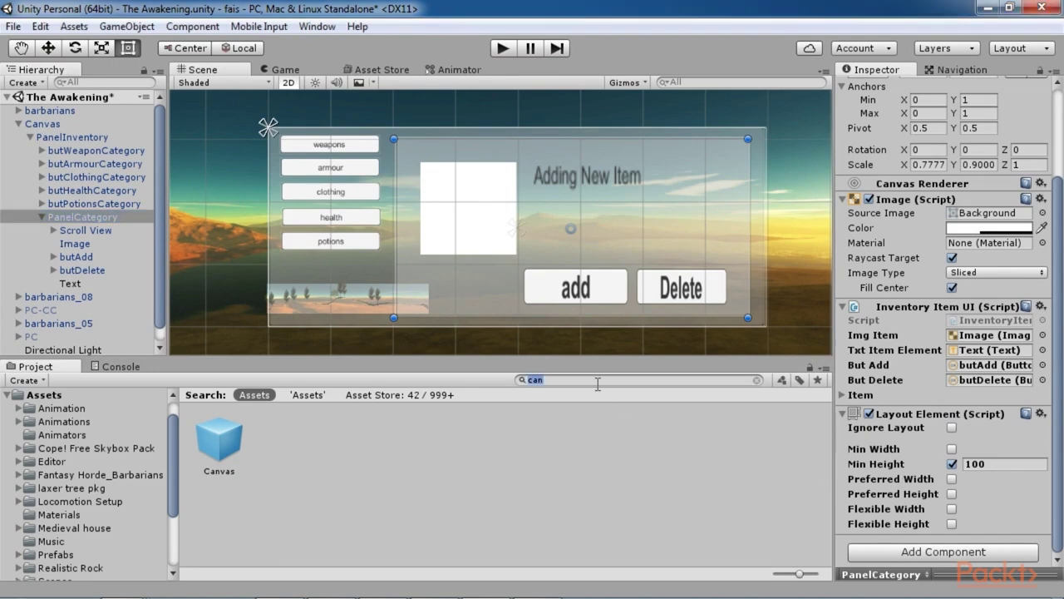
pyautogui.write('in')
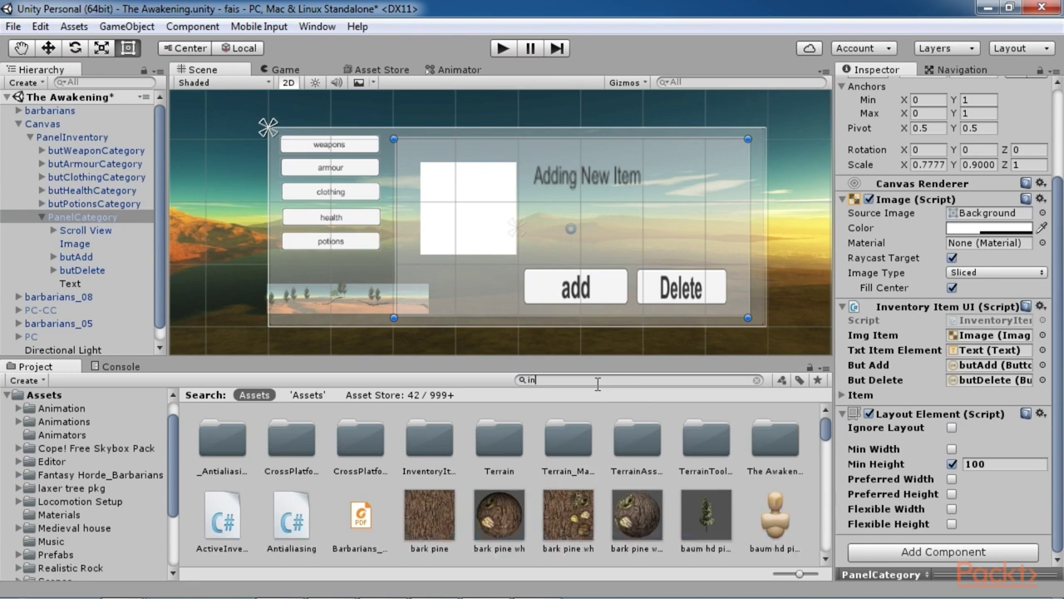
pyautogui.write('vento')
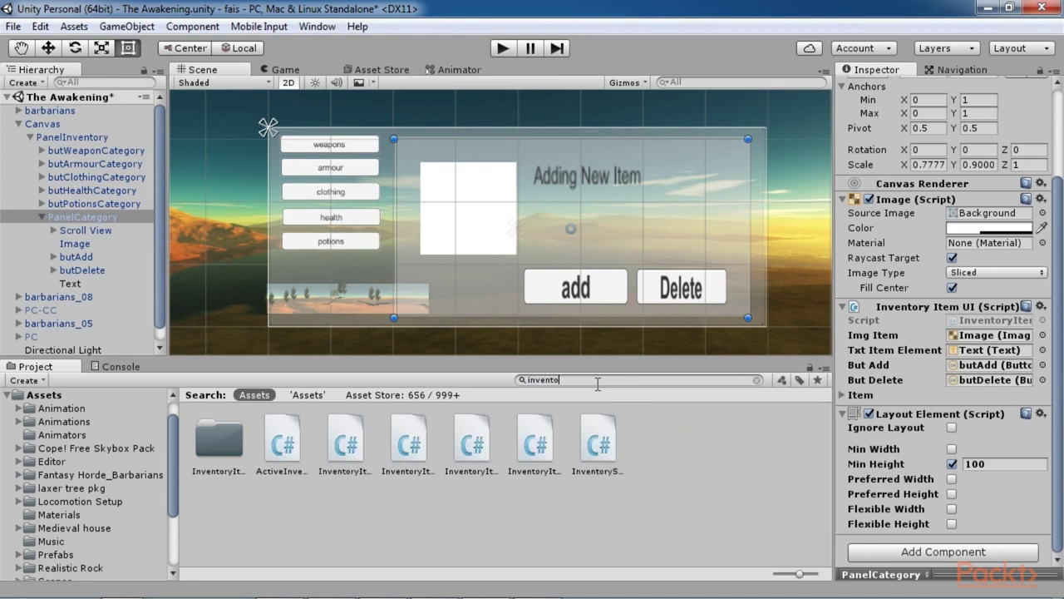
pyautogui.write('ry')
pyautogui.click(346, 460)
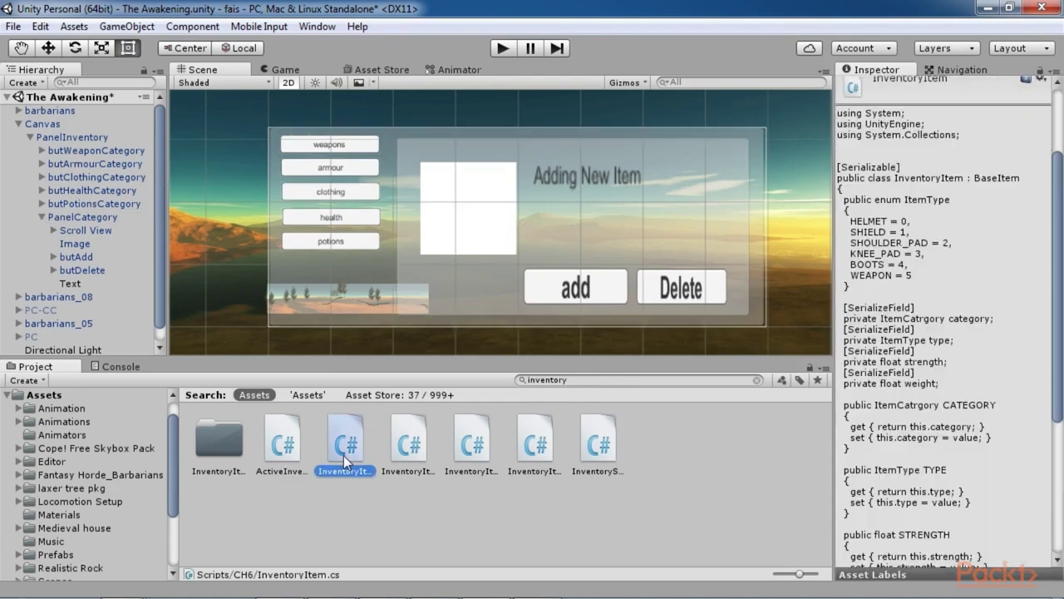
pyautogui.click(412, 450)
pyautogui.click(465, 447)
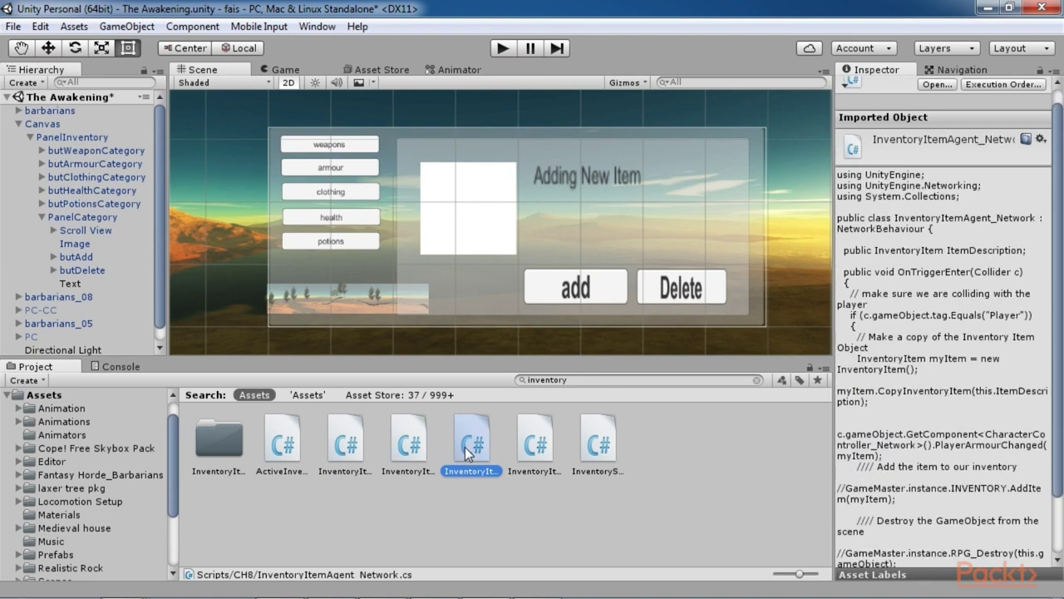
pyautogui.click(533, 453)
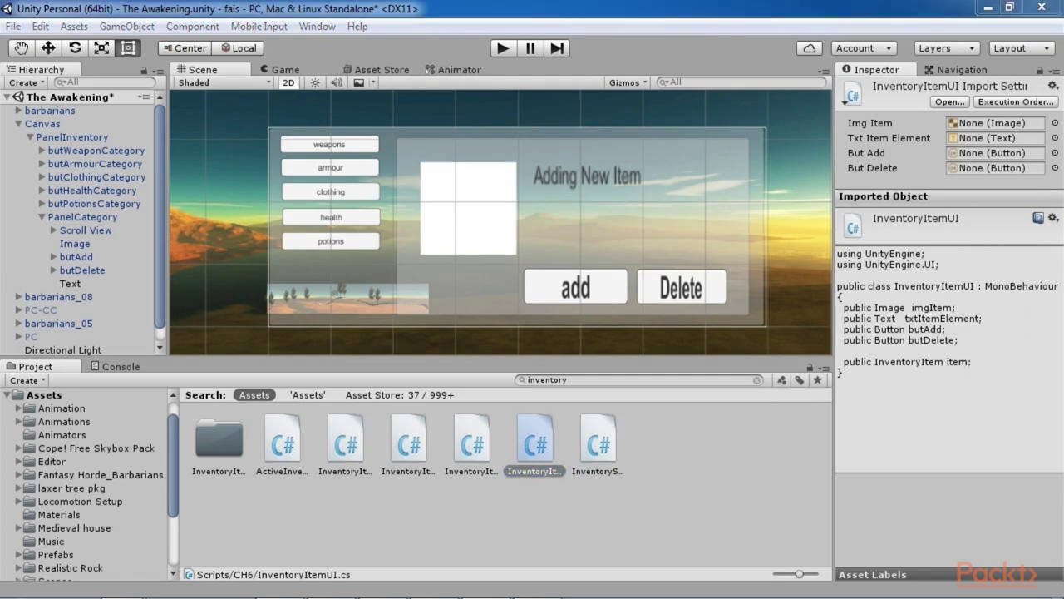
# Search the project for "UI" and open the UIController script for editing.
pyautogui.click(593, 380)
pyautogui.write('UI')
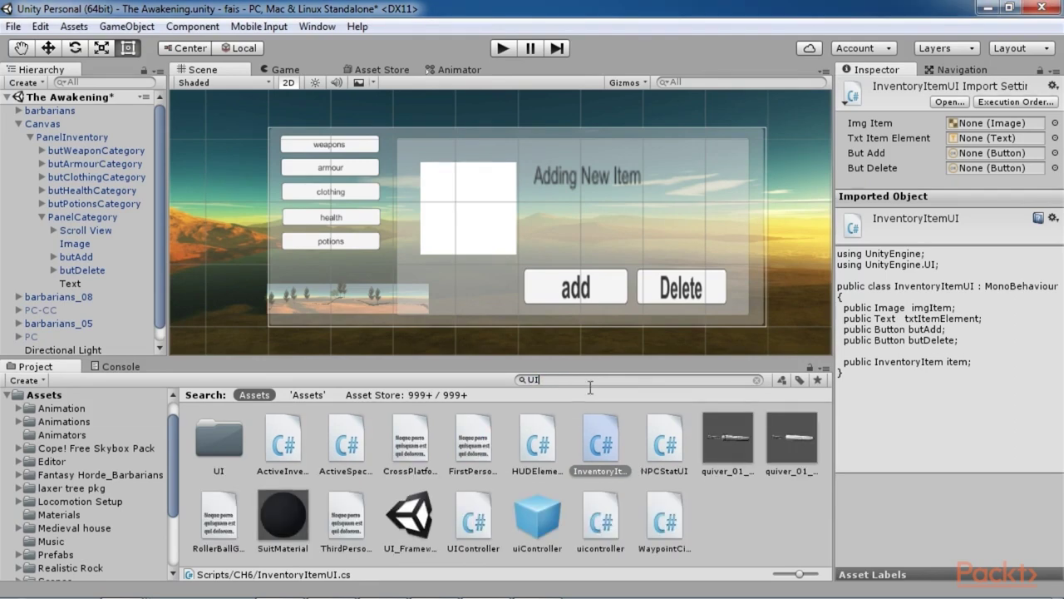
pyautogui.doubleClick(474, 519)
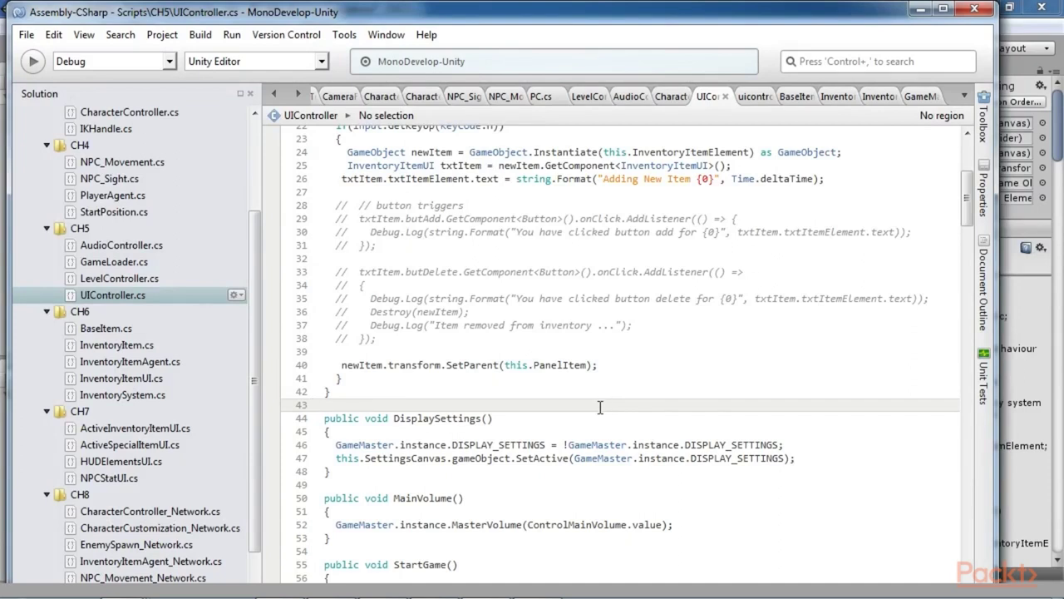
# Uncomment the txtItem.butAdd onClick listener block in Update, including its Debug.Log statement and closing line.
pyautogui.scroll(2, 682, 359)
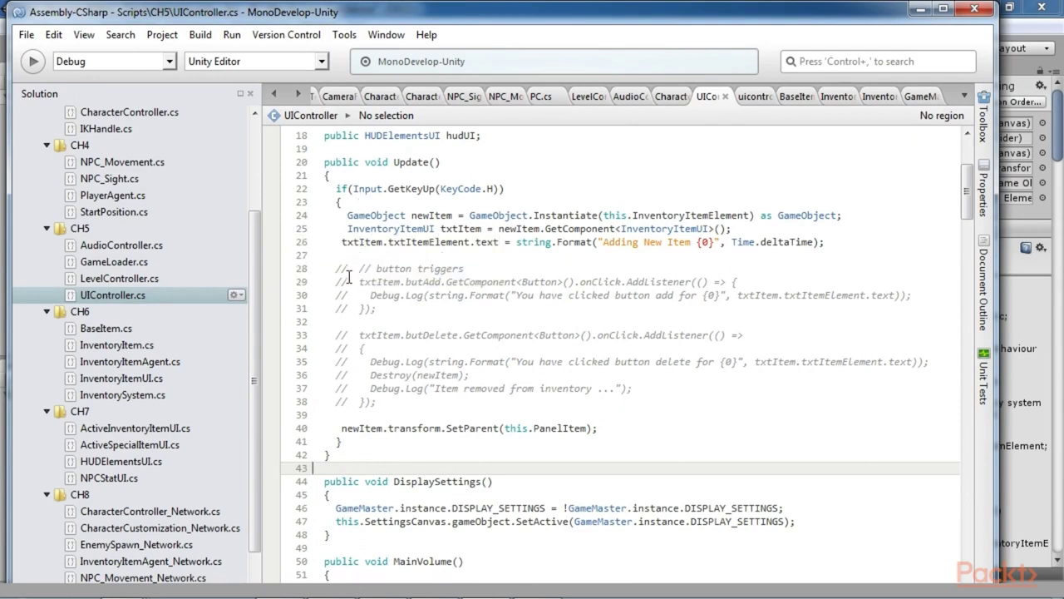
pyautogui.click(375, 267)
pyautogui.click(349, 284)
pyautogui.press('BackSpace')
pyautogui.press('BackSpace')
pyautogui.click(350, 295)
pyautogui.press('BackSpace')
pyautogui.press('BackSpace')
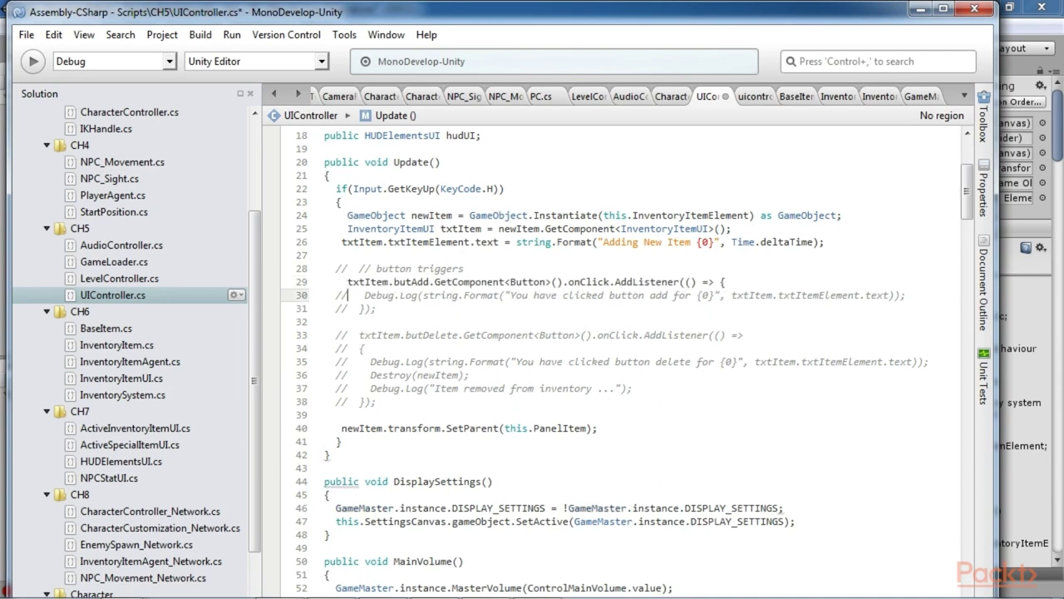
pyautogui.click(350, 309)
pyautogui.press('BackSpace')
pyautogui.press('BackSpace')
# Uncomment the txtItem.butDelete onClick listener block, including its Debug.Log statements, Destroy(newItem) call and closing line.
pyautogui.click(350, 333)
pyautogui.press('BackSpace')
pyautogui.press('BackSpace')
pyautogui.click(350, 348)
pyautogui.press('BackSpace')
pyautogui.press('BackSpace')
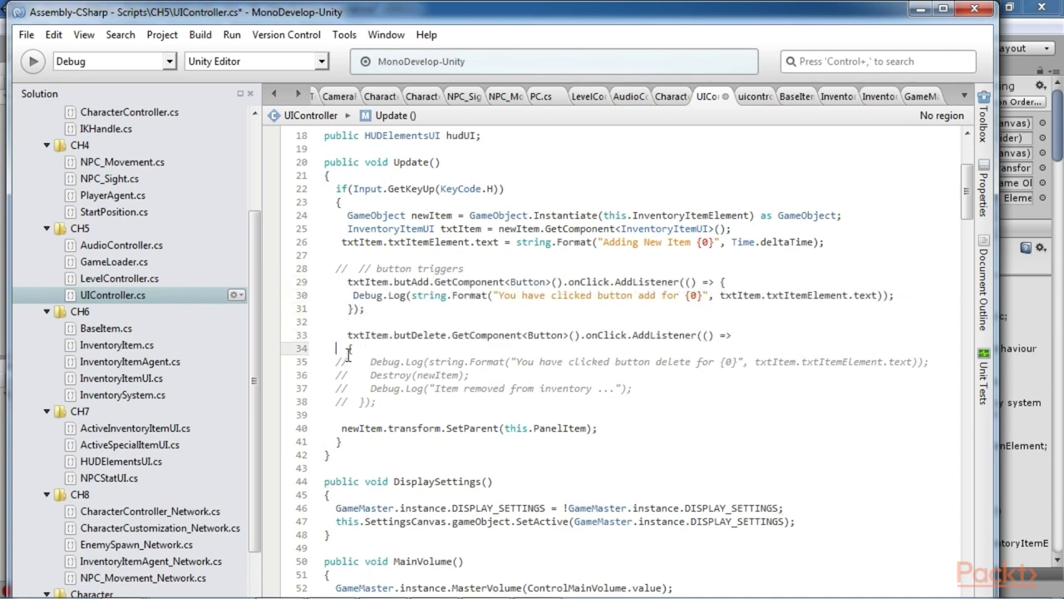
pyautogui.click(350, 361)
pyautogui.press('BackSpace')
pyautogui.press('BackSpace')
pyautogui.click(350, 374)
pyautogui.press('BackSpace')
pyautogui.press('BackSpace')
pyautogui.click(350, 388)
pyautogui.press('BackSpace')
pyautogui.press('BackSpace')
pyautogui.click(355, 401)
pyautogui.press('BackSpace')
pyautogui.press('BackSpace')
pyautogui.press('BackSpace')
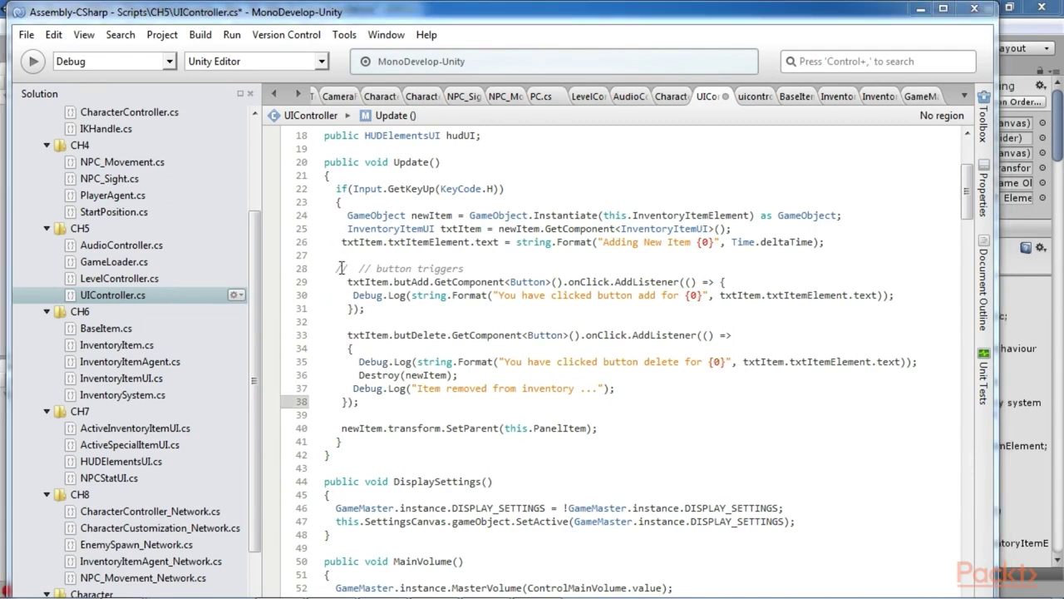
# Review the button trigger code in Update, focusing on the butDelete click listener.
pyautogui.moveTo(336, 268); pyautogui.dragTo(331, 455)
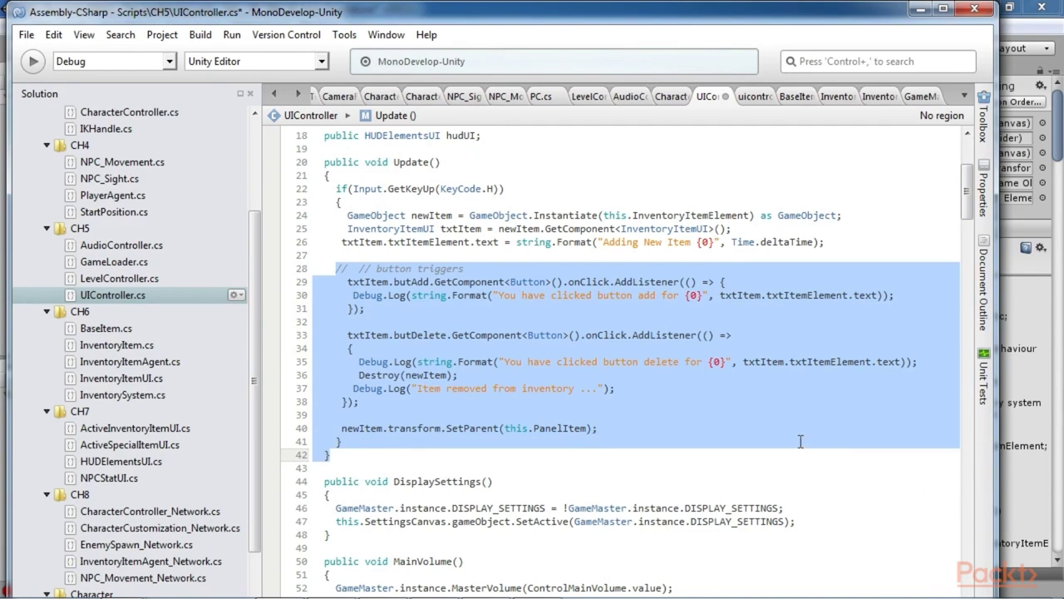
pyautogui.click(732, 453)
pyautogui.moveTo(359, 335); pyautogui.dragTo(719, 335)
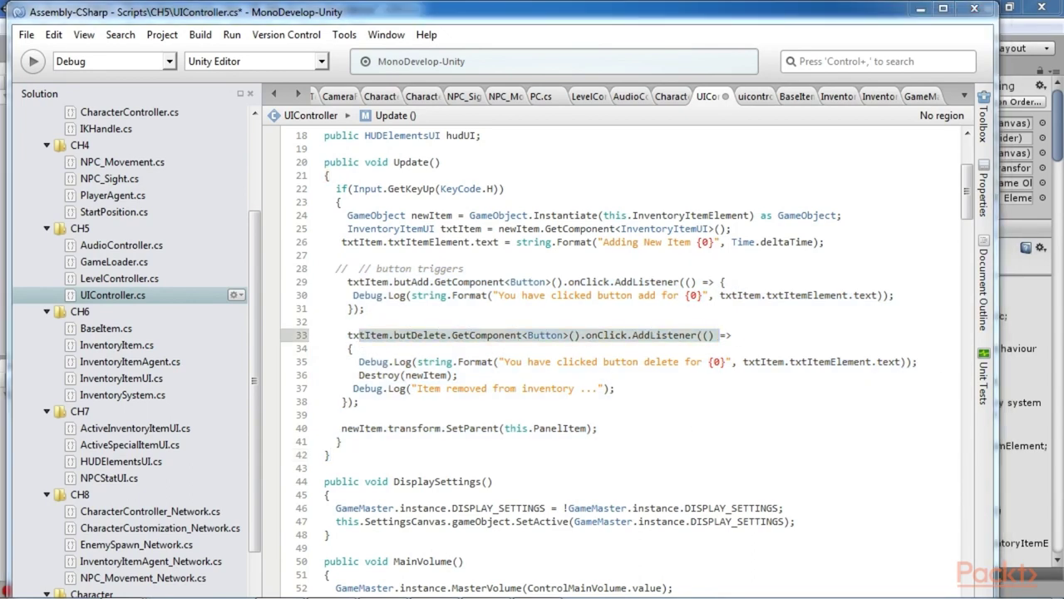
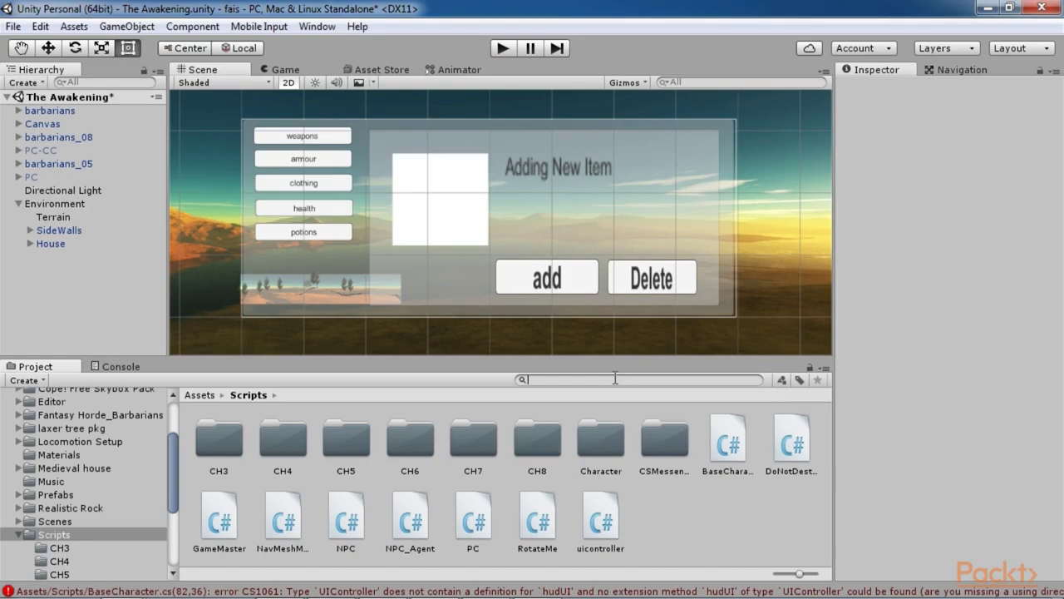
# Search the project for "ui" and review the UIController, InventoryItem, InventoryItemAgent and InventorySystem scripts.
pyautogui.write('ui')
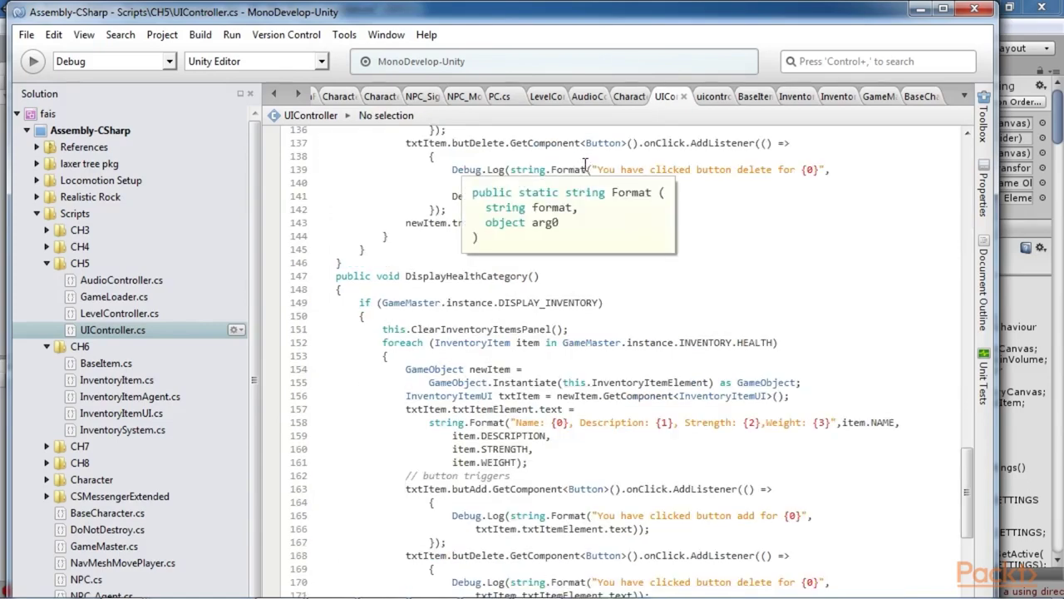
pyautogui.click(786, 97)
pyautogui.scroll(12, 654, 257)
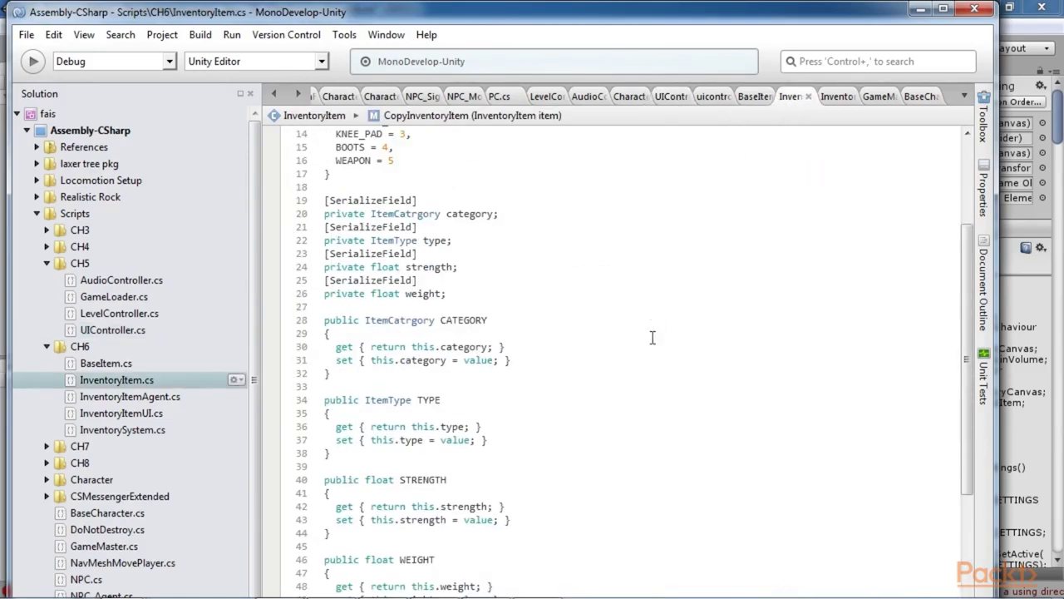
pyautogui.click(832, 99)
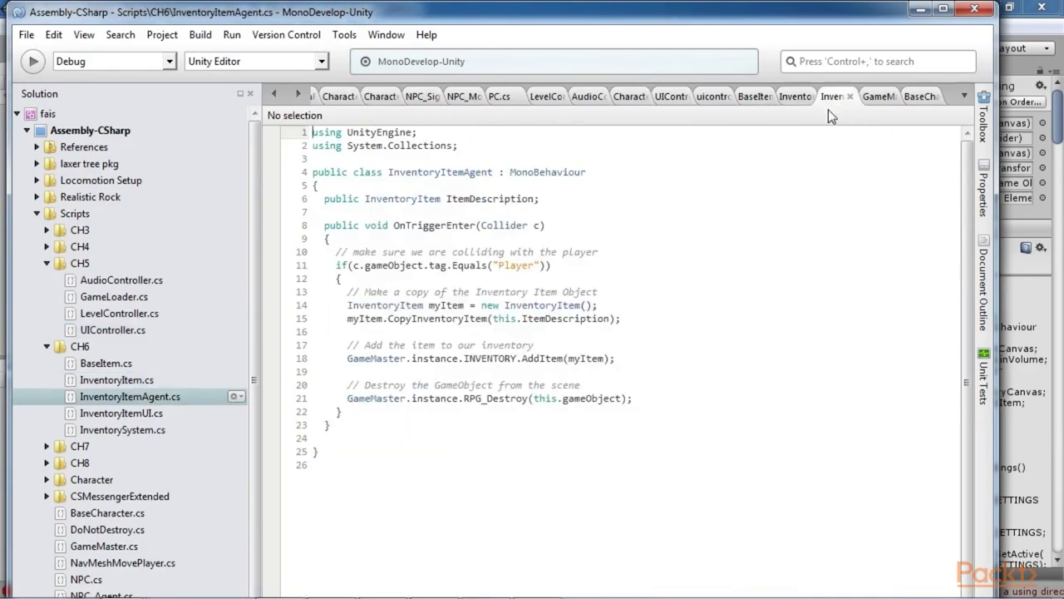
pyautogui.click(921, 8)
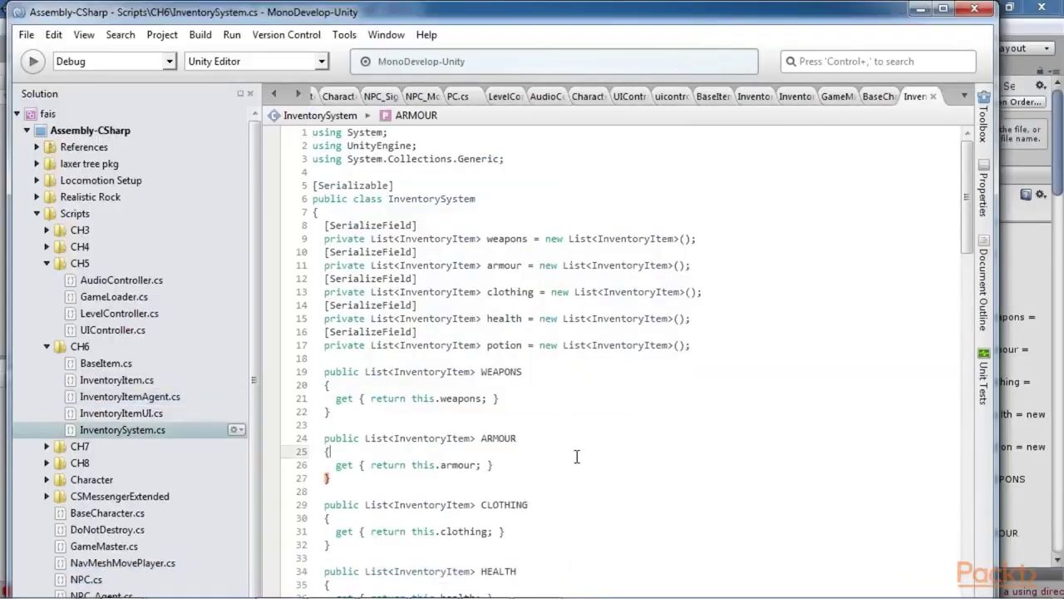
pyautogui.scroll(-13, 577, 456)
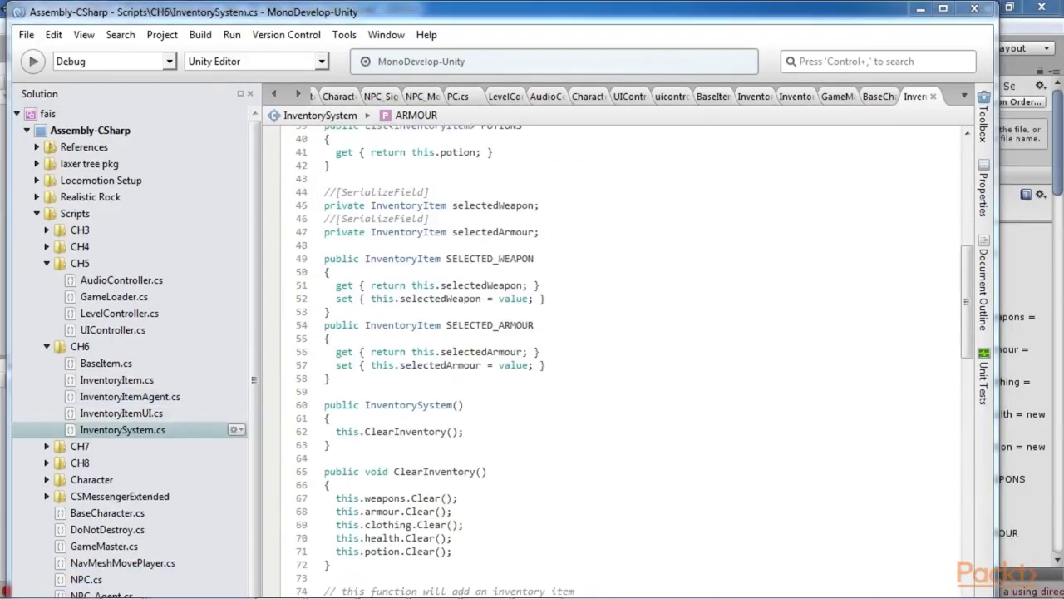
pyautogui.scroll(-20, 670, 392)
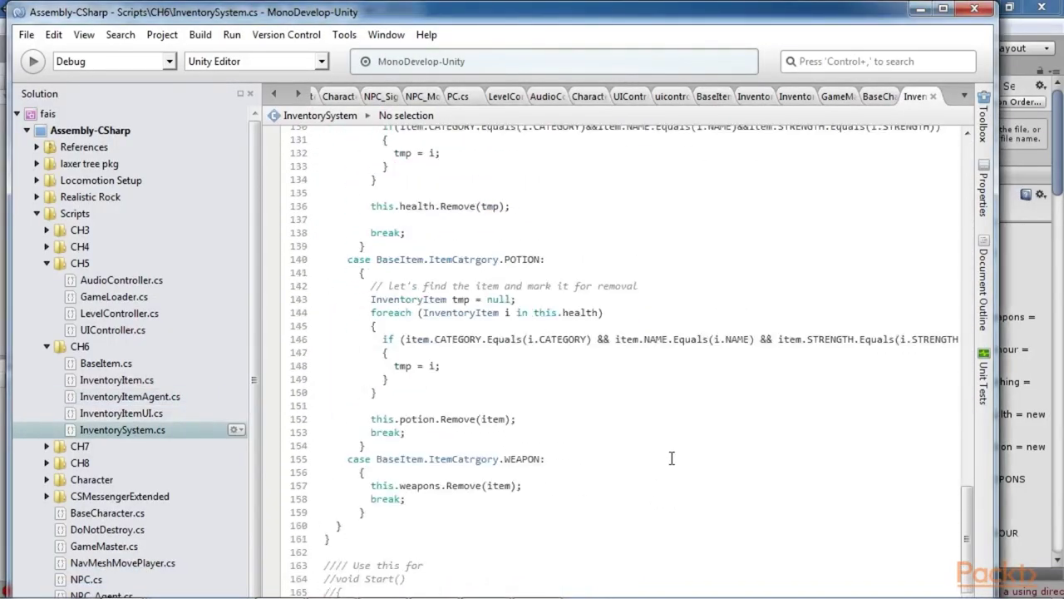
pyautogui.scroll(10, 672, 458)
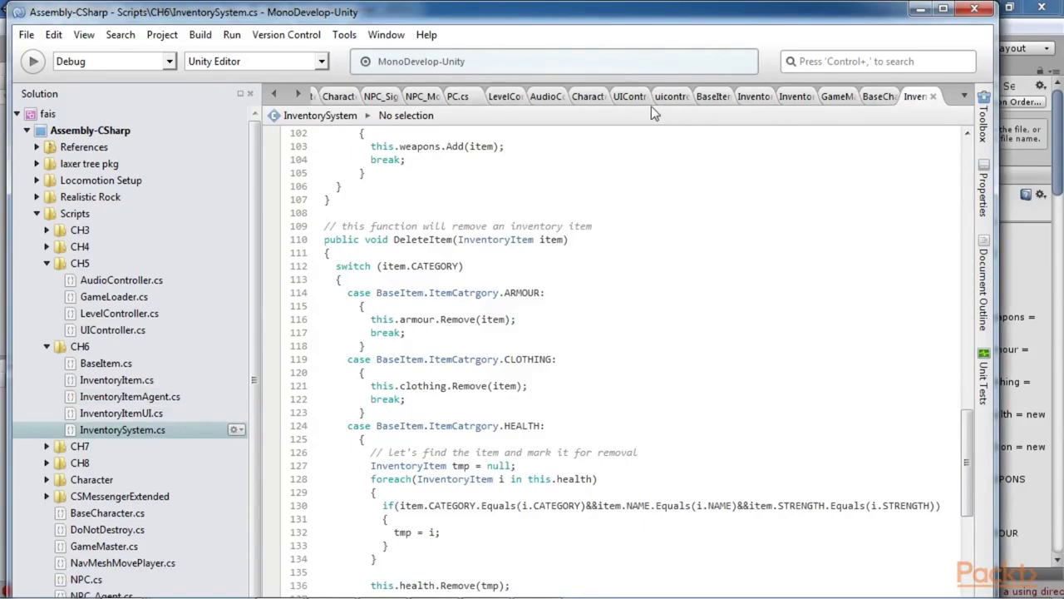
pyautogui.click(626, 95)
pyautogui.scroll(20, 559, 358)
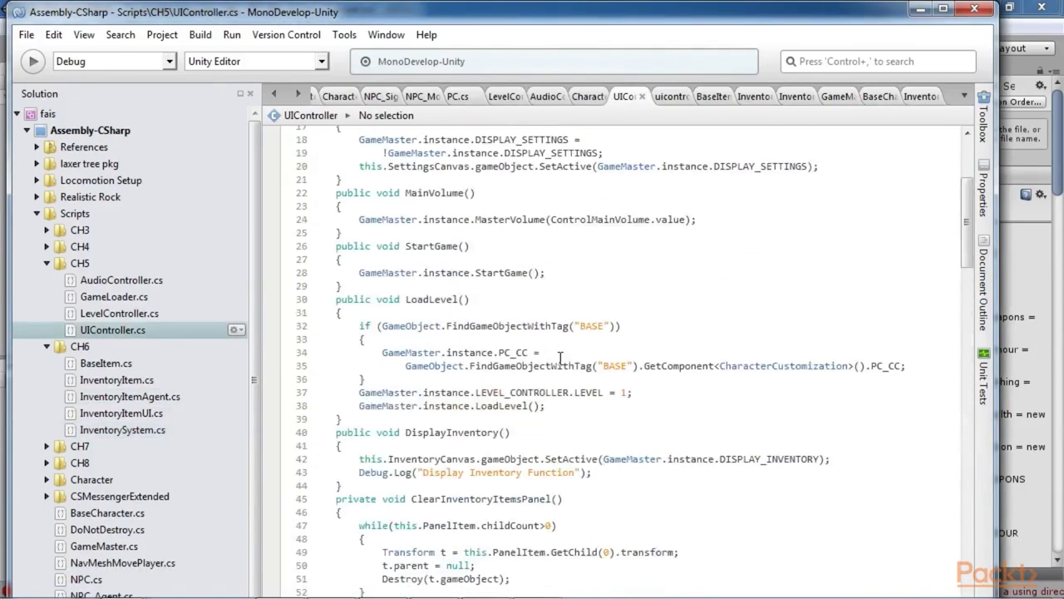
pyautogui.click(353, 281)
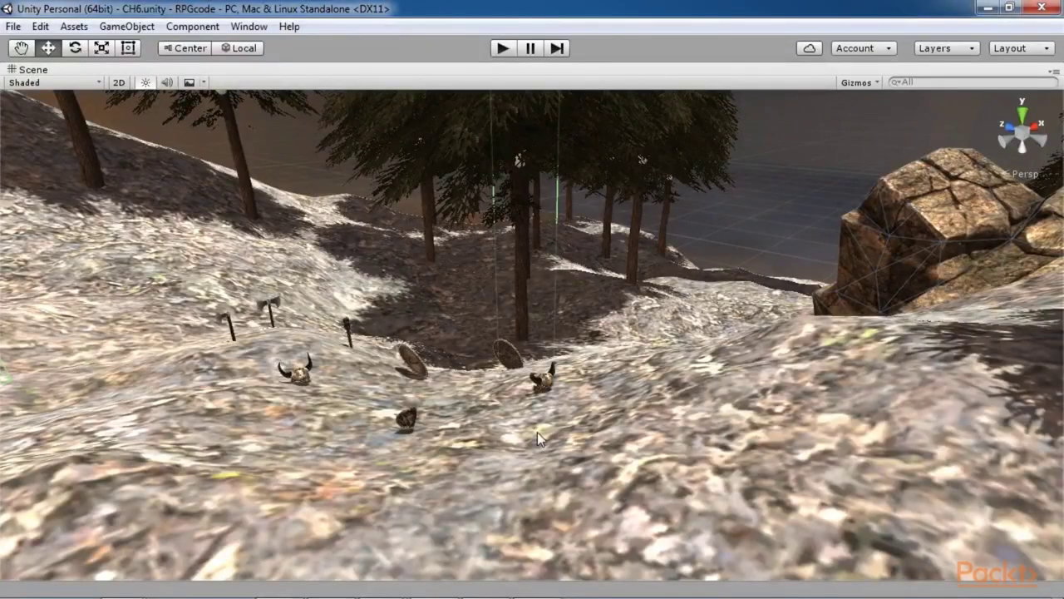
# Examine the item objects lying on the CH6 terrain, and inspect CanvasInventory in the unmaximized editor layout.
pyautogui.click(267, 310)
pyautogui.click(305, 370)
pyautogui.click(412, 359)
pyautogui.click(403, 414)
pyautogui.click(169, 314)
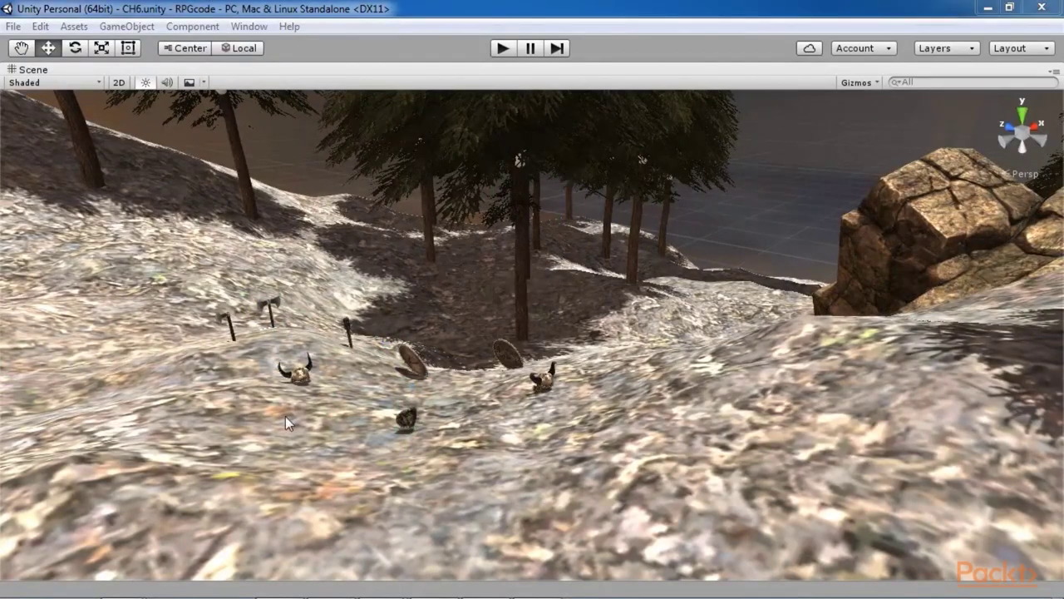
pyautogui.click(1057, 69)
pyautogui.click(989, 88)
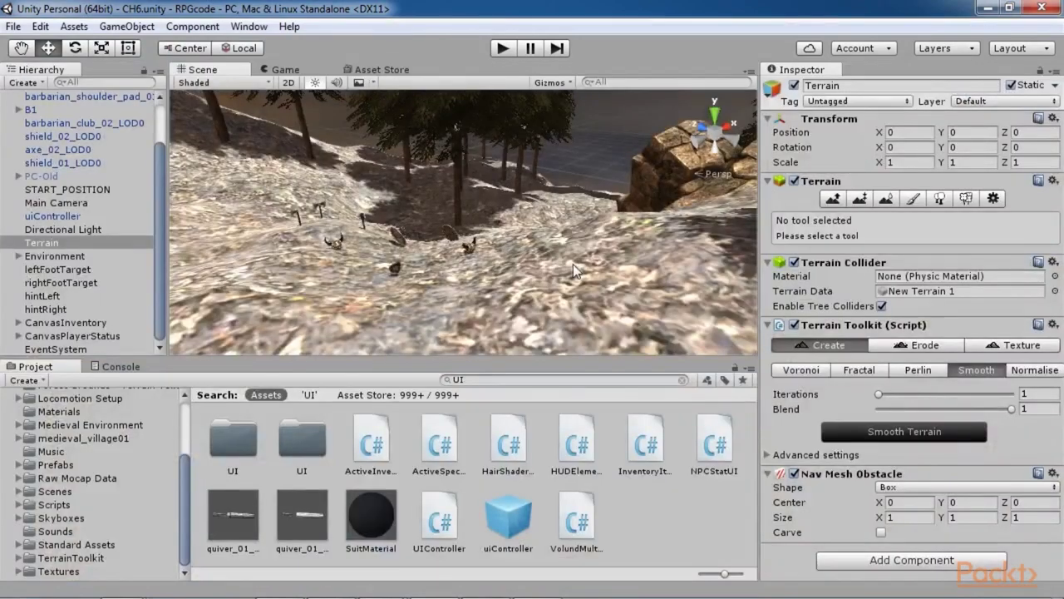
pyautogui.click(75, 322)
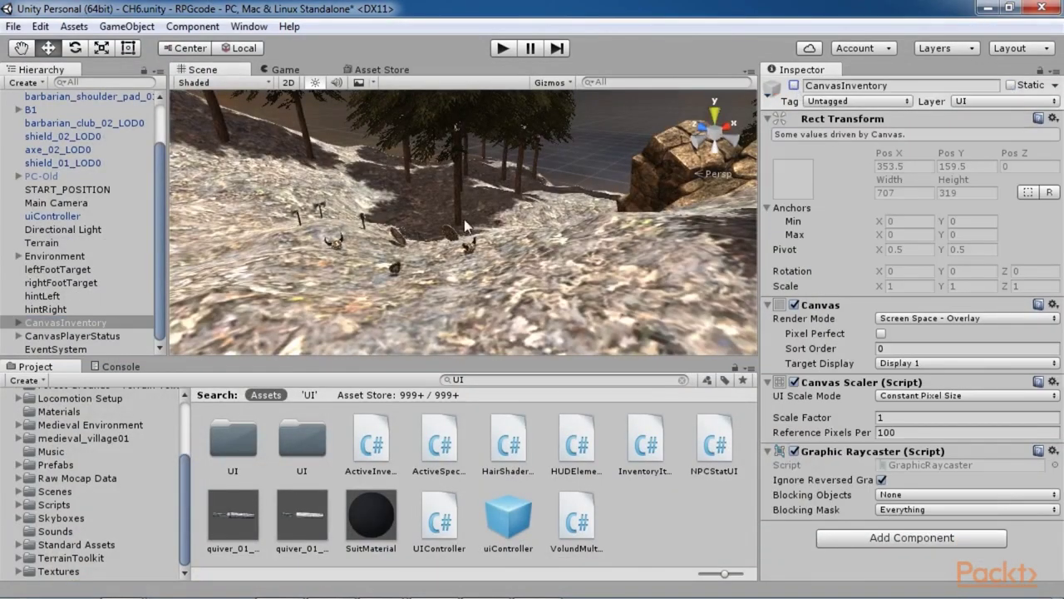
pyautogui.click(241, 220)
# Open the MainMenu scene, saving the modified CH6 scene.
pyautogui.click(13, 26)
pyautogui.click(33, 62)
pyautogui.scroll(-2, 302, 243)
pyautogui.doubleClick(302, 248)
pyautogui.doubleClick(302, 249)
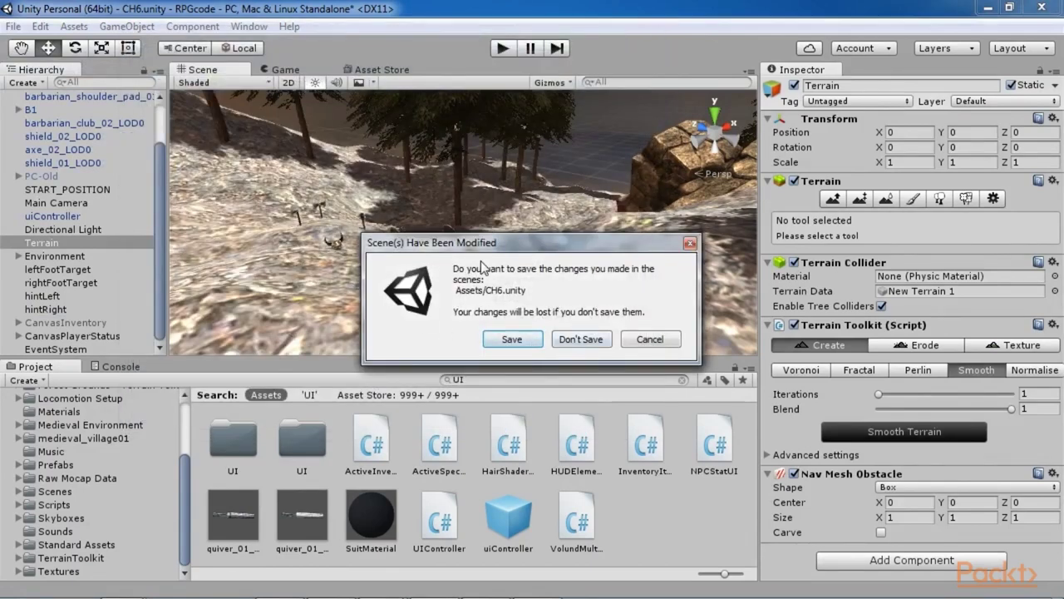
pyautogui.click(511, 339)
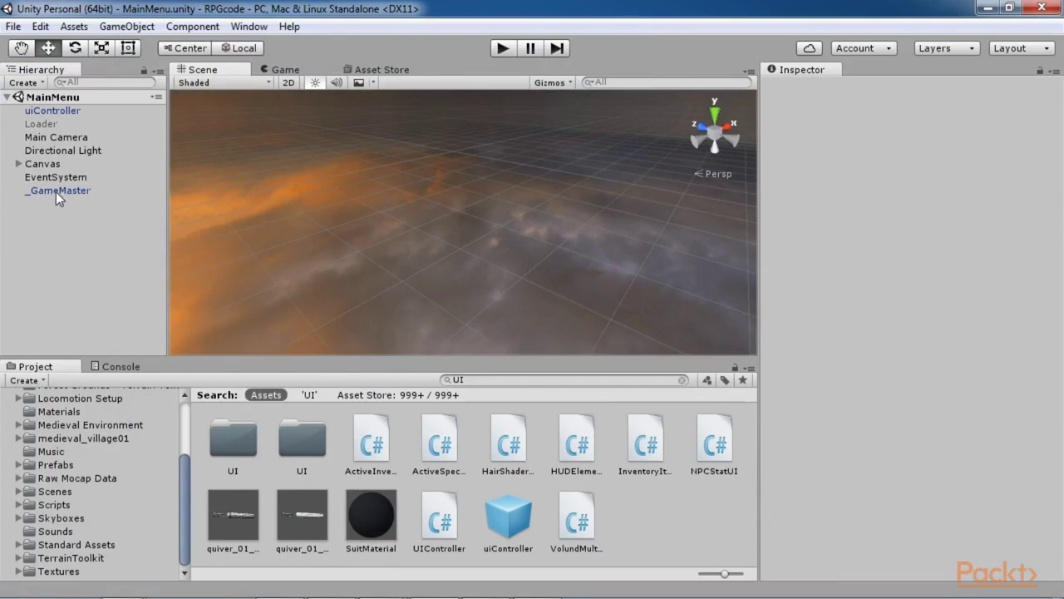
# Select _GameMaster to show its inventory lists, enter play mode and start the game.
pyautogui.click(56, 190)
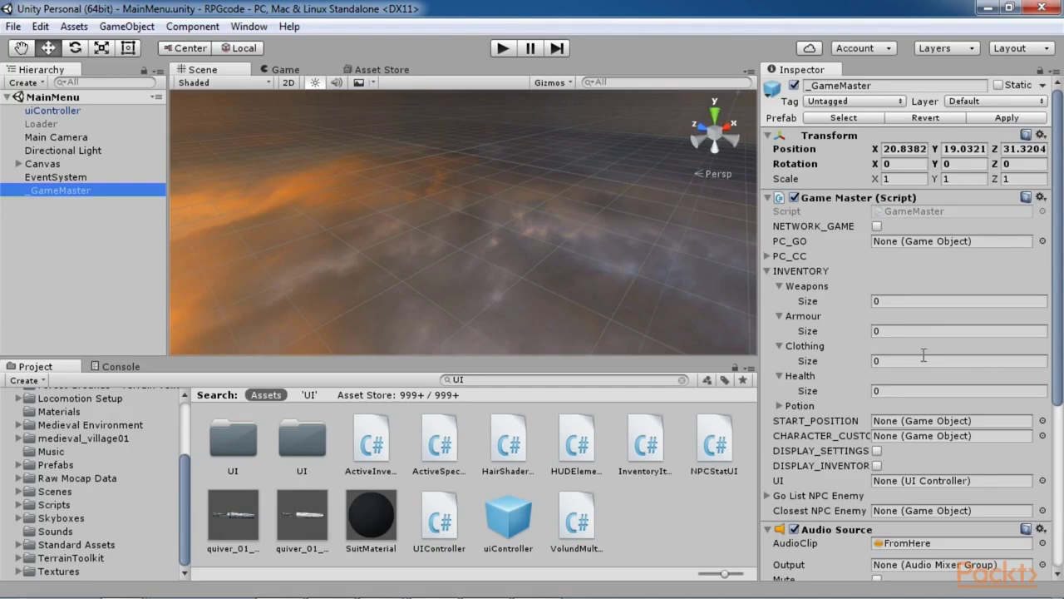
pyautogui.click(501, 48)
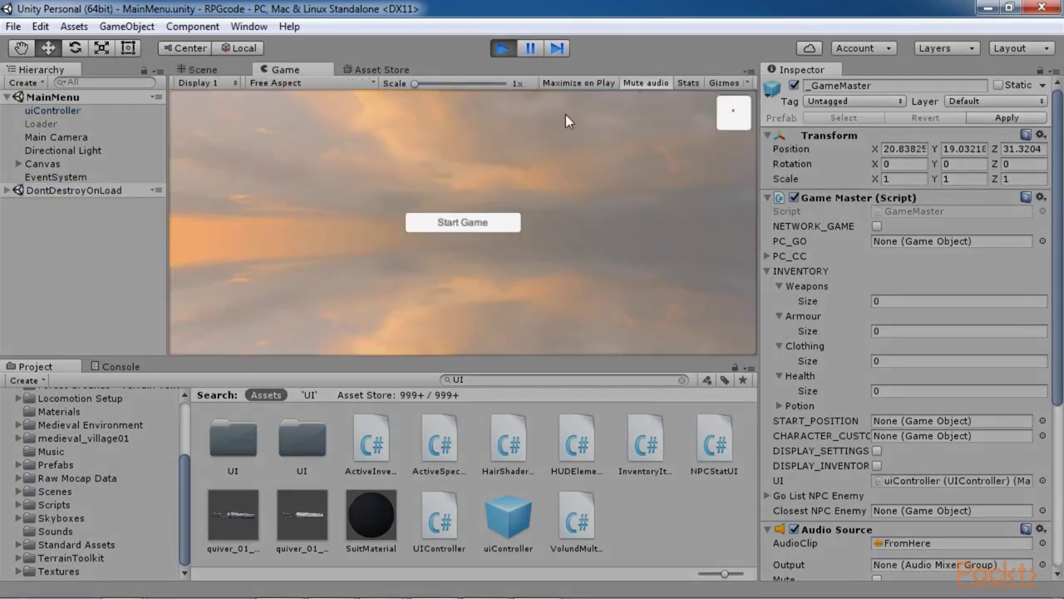
pyautogui.click(481, 219)
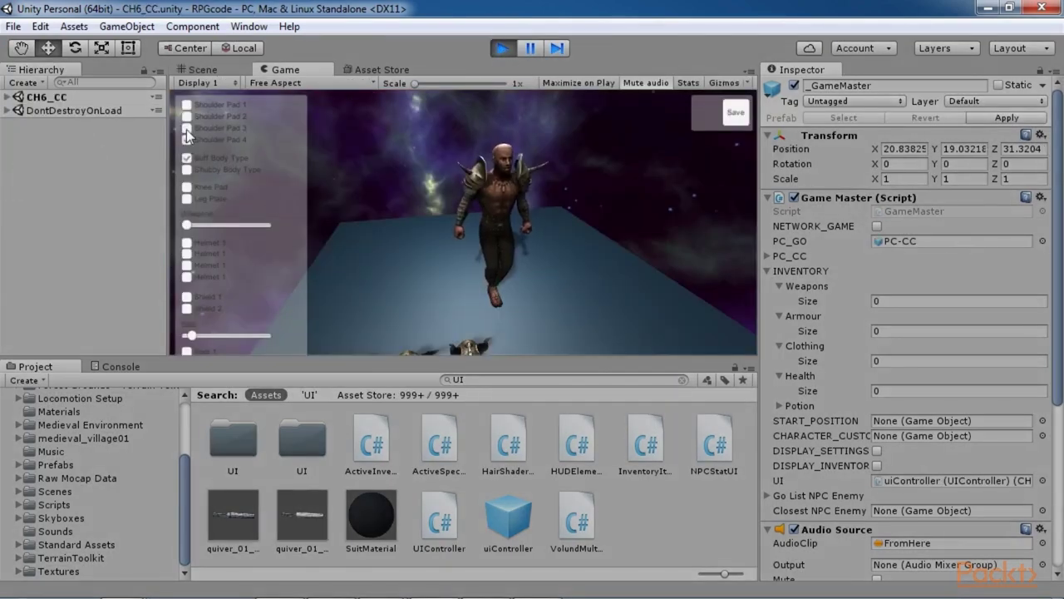
# Equip the character with Shoulder Pad 4, Knee Pad, Leg Plate, a hammer weapon and the first helmet, and save the customization.
pyautogui.click(186, 187)
pyautogui.click(186, 199)
pyautogui.moveTo(187, 225); pyautogui.dragTo(236, 224)
pyautogui.click(187, 242)
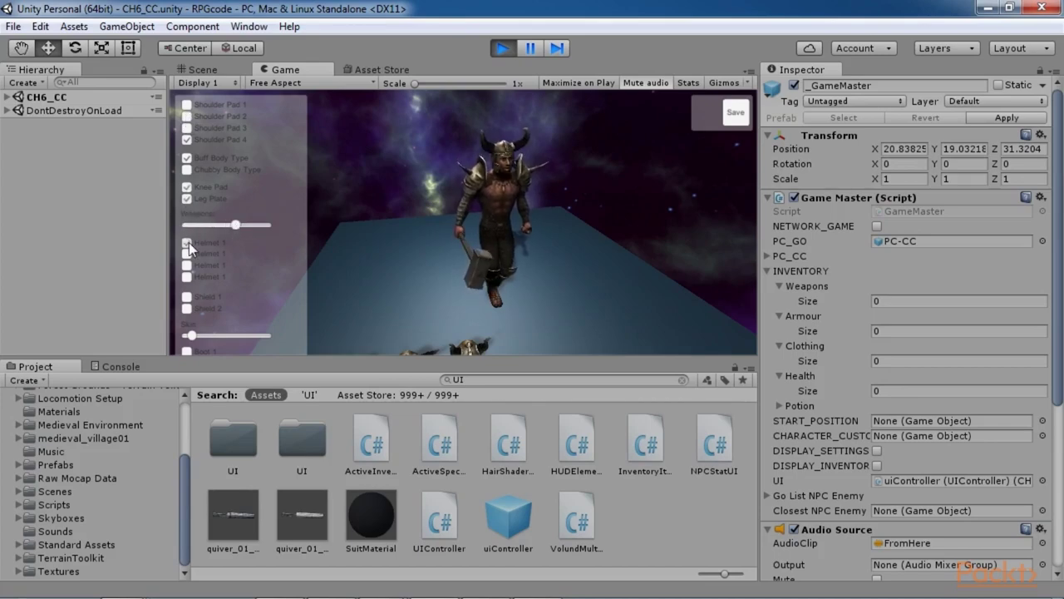
pyautogui.click(735, 113)
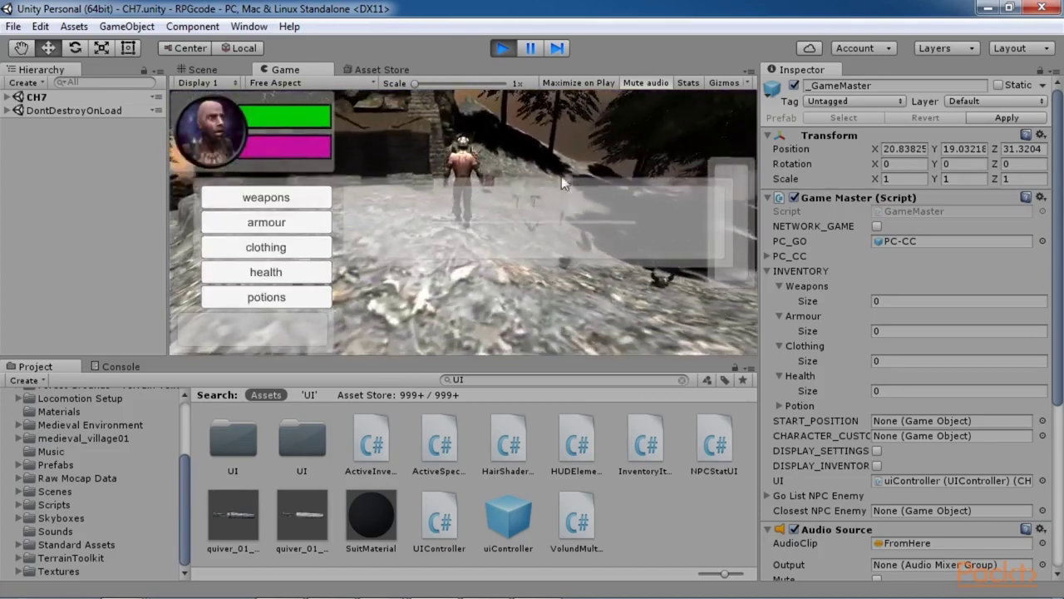
# Hide the inventory window and walk the character over weapons, armour and the health item to collect them.
pyautogui.press('i')
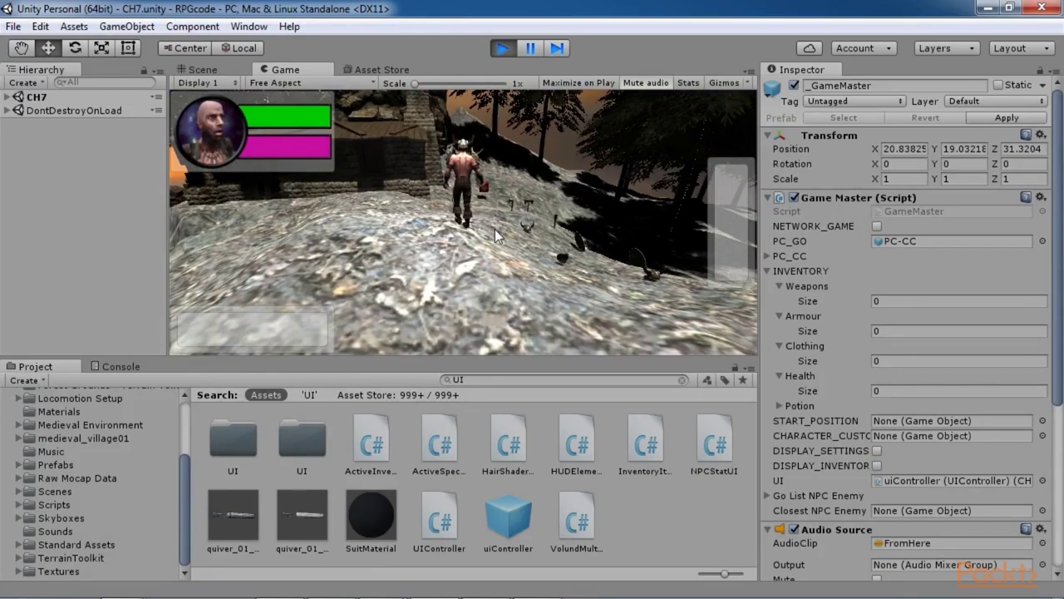
pyautogui.press('w')
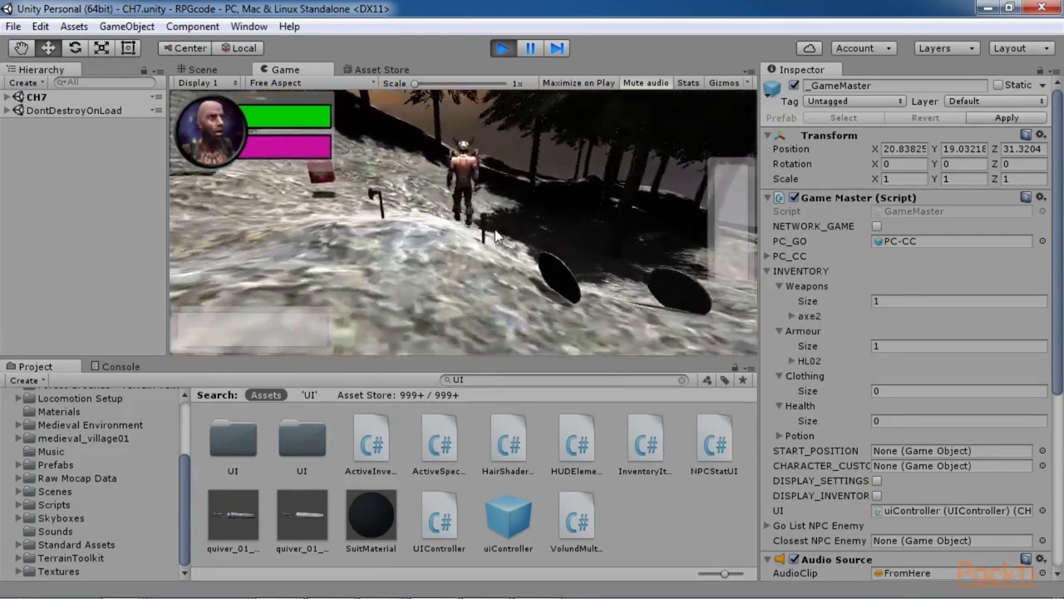
pyautogui.press('a')
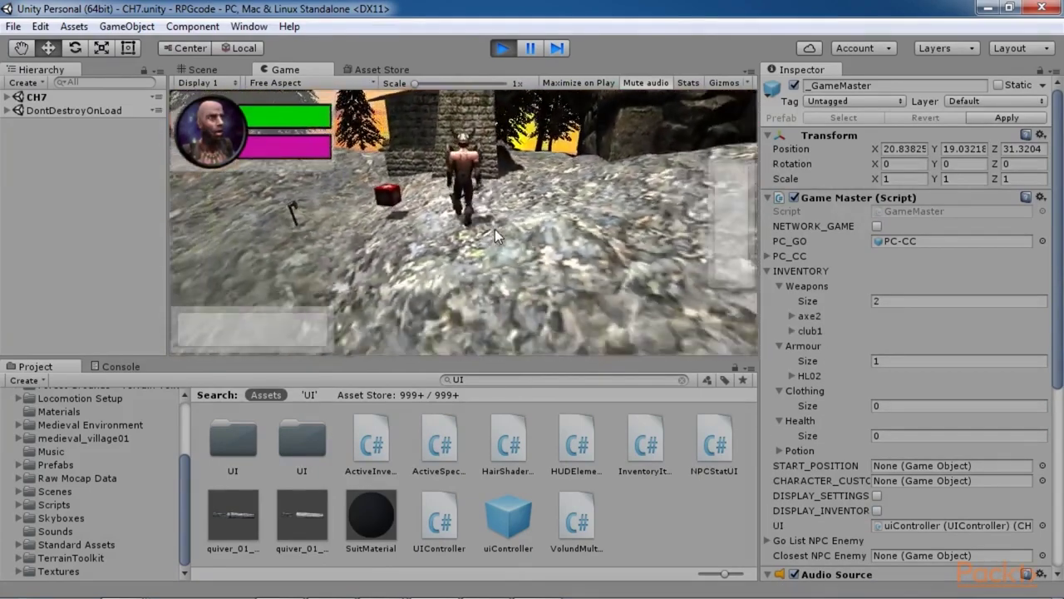
pyautogui.press('d')
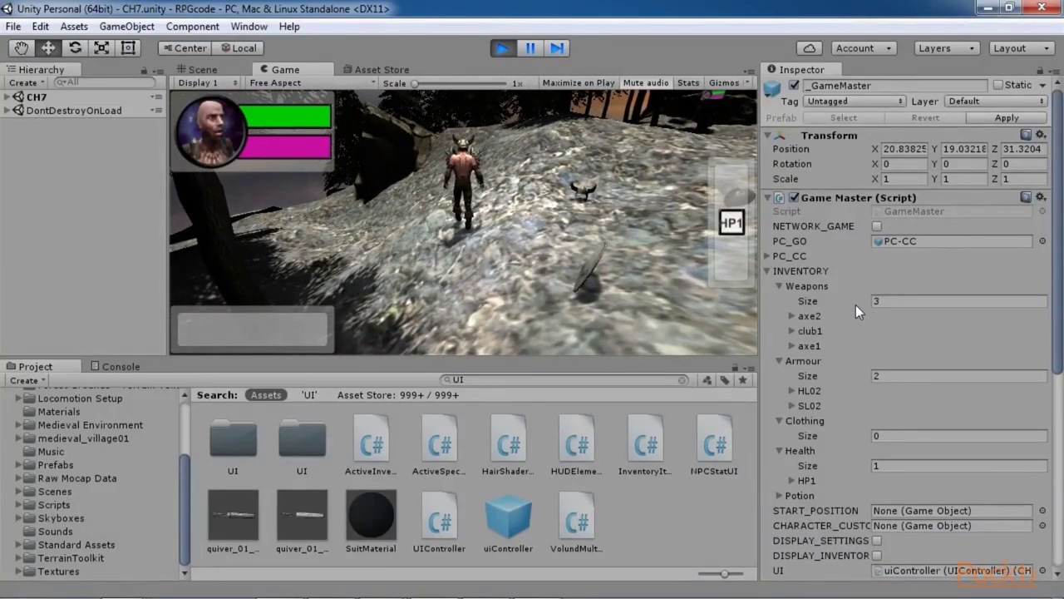
# Examine the collected weapons axe2, club1 and axe1 and armour HL02 and SL02 in _GameMaster's INVENTORY lists.
pyautogui.click(791, 316)
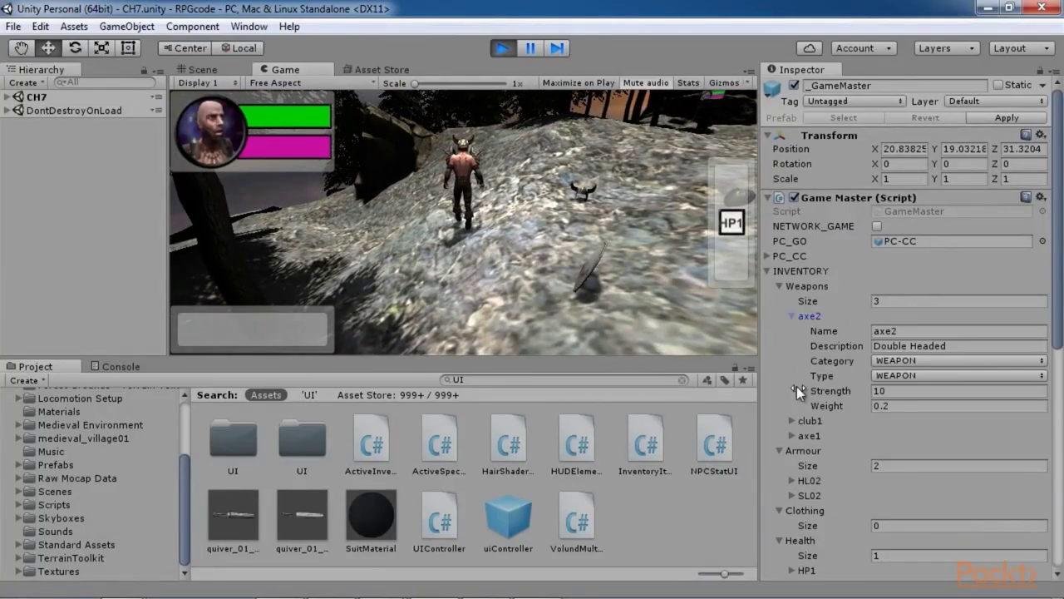
pyautogui.click(791, 316)
pyautogui.click(792, 331)
pyautogui.click(792, 436)
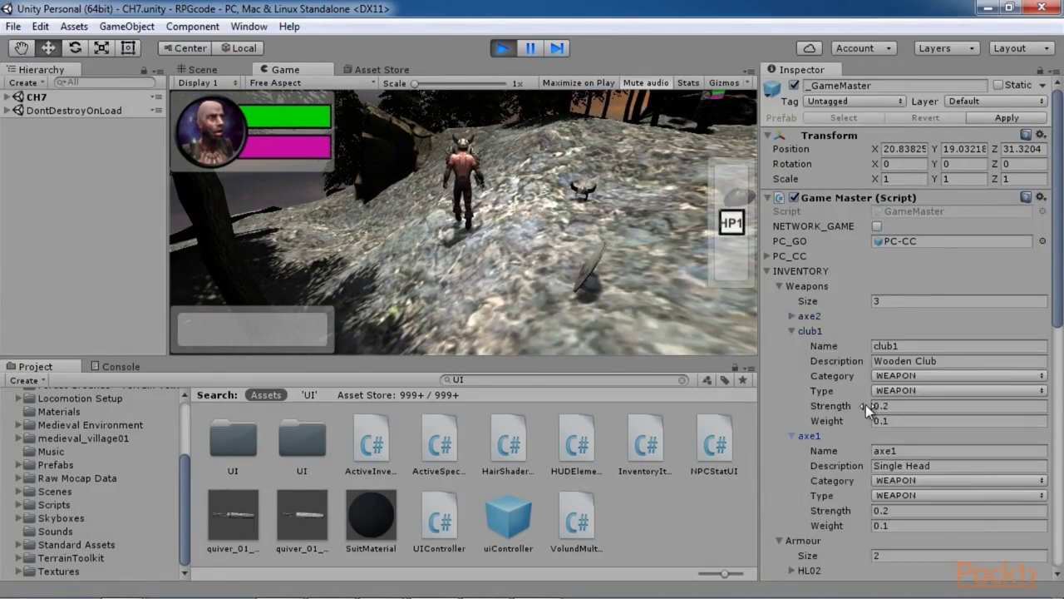
pyautogui.click(779, 286)
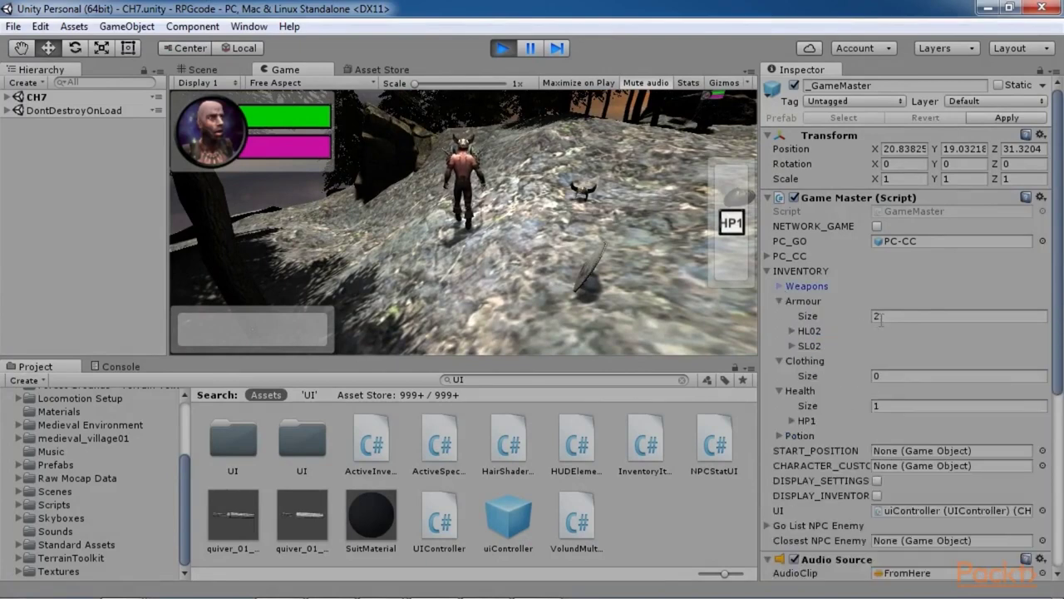
pyautogui.click(792, 345)
pyautogui.click(791, 331)
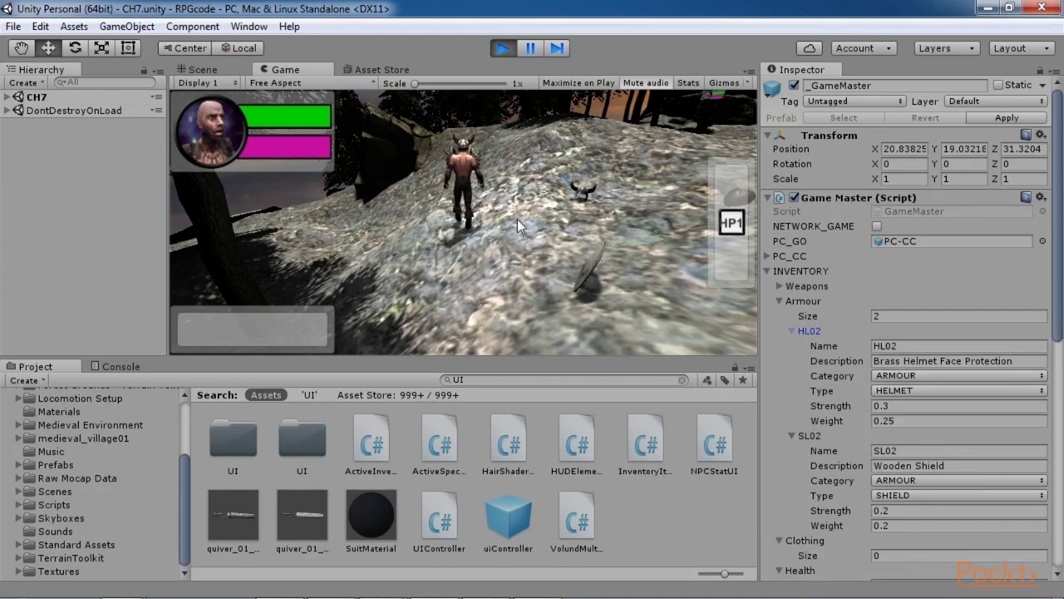
pyautogui.click(781, 286)
pyautogui.click(539, 205)
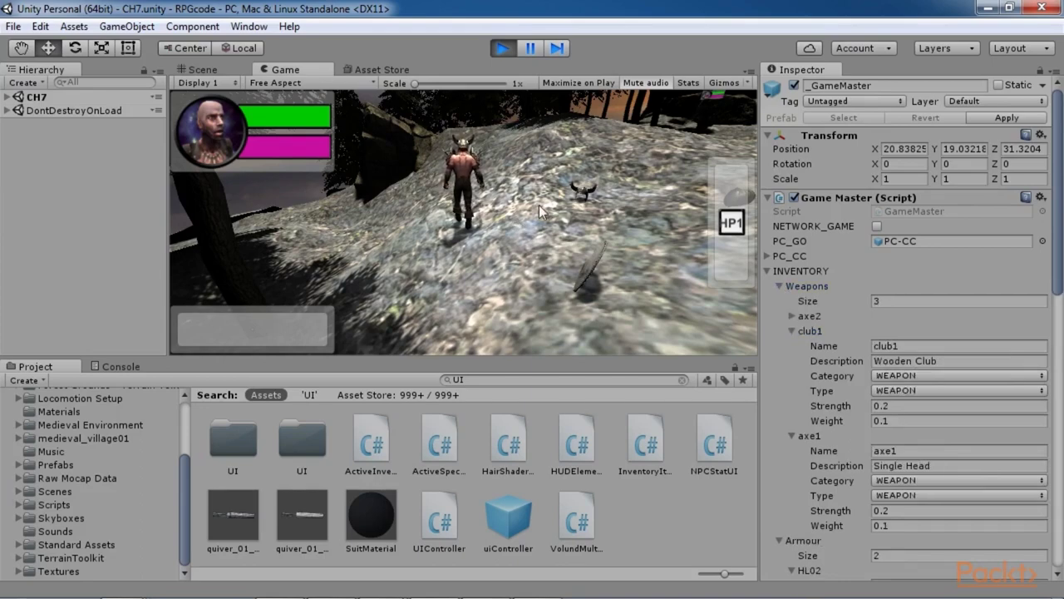
# Show the inventory window in the running game and review the collected items in the weapons and armour categories.
pyautogui.press('i')
pyautogui.click(266, 197)
pyautogui.scroll(-3, 533, 224)
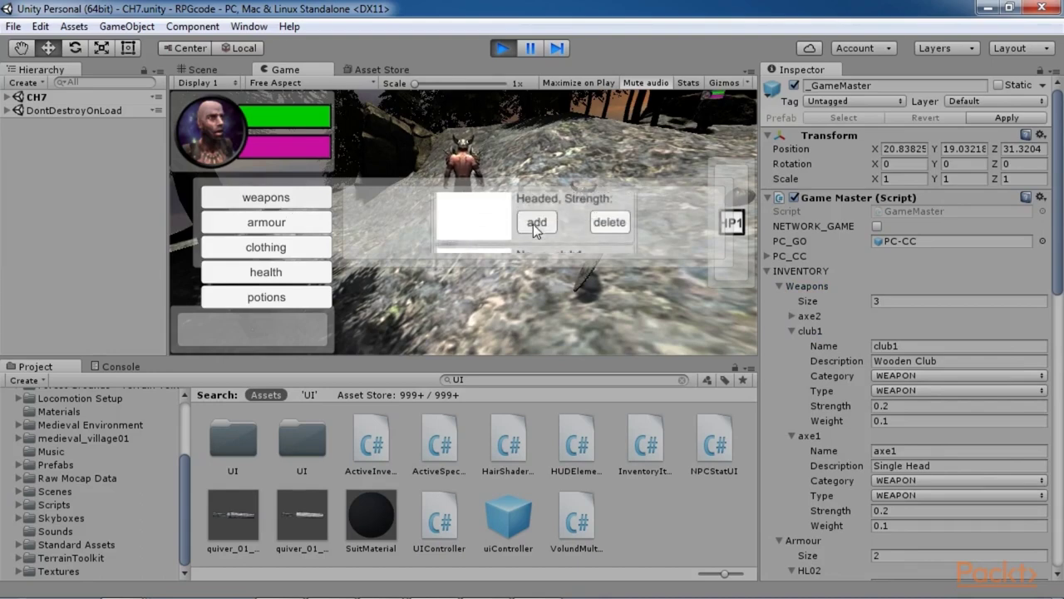
pyautogui.scroll(-5, 532, 224)
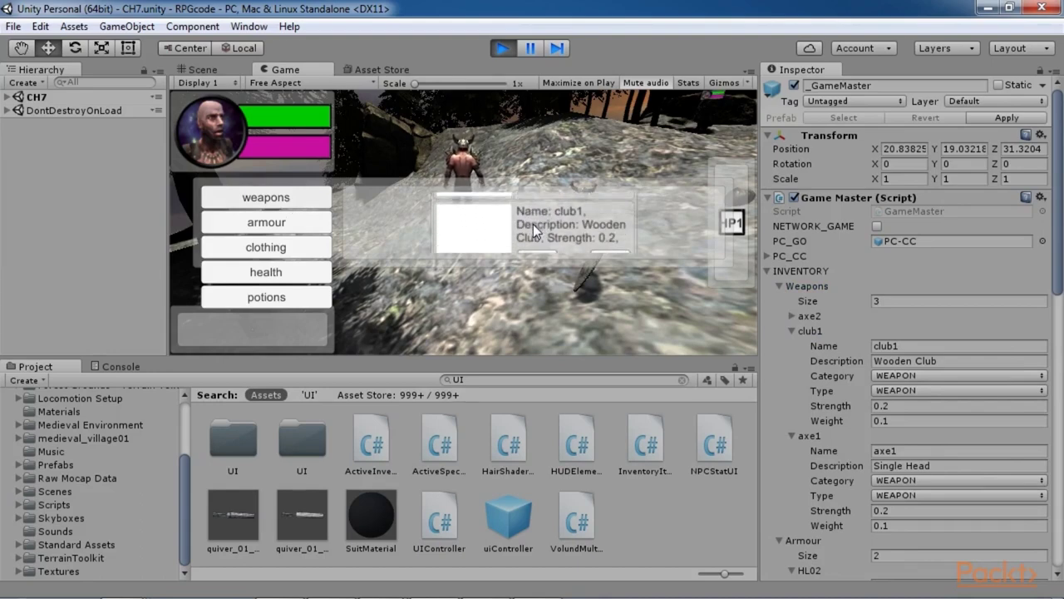
pyautogui.click(259, 225)
pyautogui.scroll(-3, 562, 224)
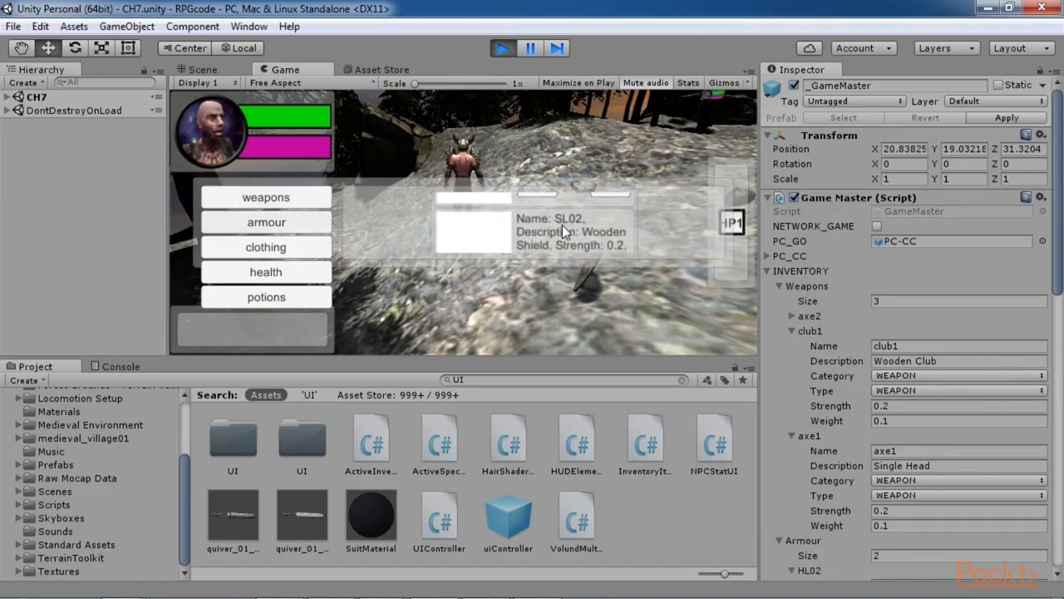
# Maximize the Game view and check the inventory's clothing and weapons categories.
pyautogui.click(752, 69)
pyautogui.click(773, 83)
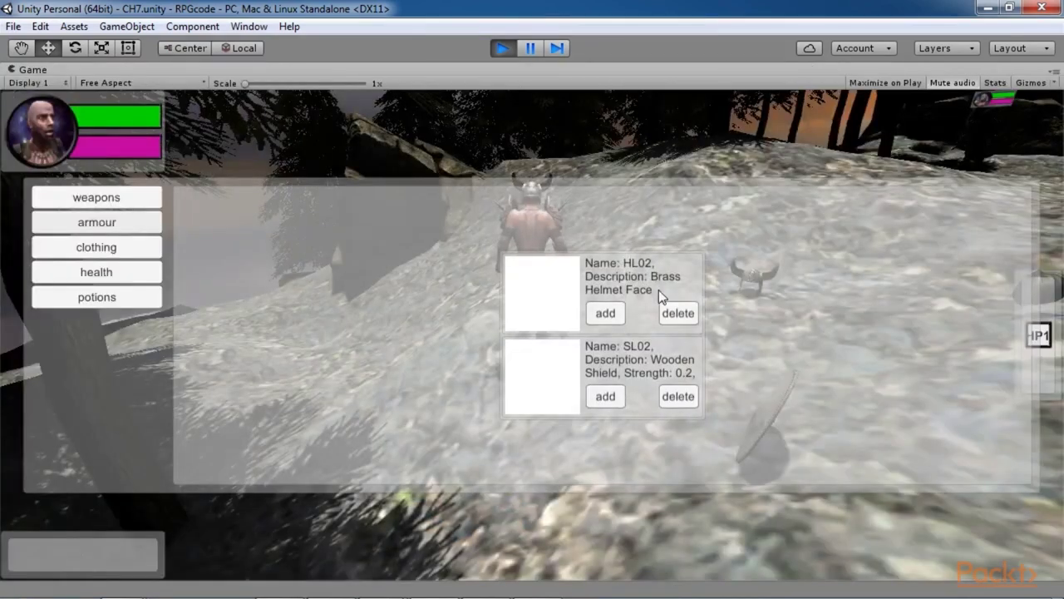
pyautogui.click(120, 249)
pyautogui.click(118, 200)
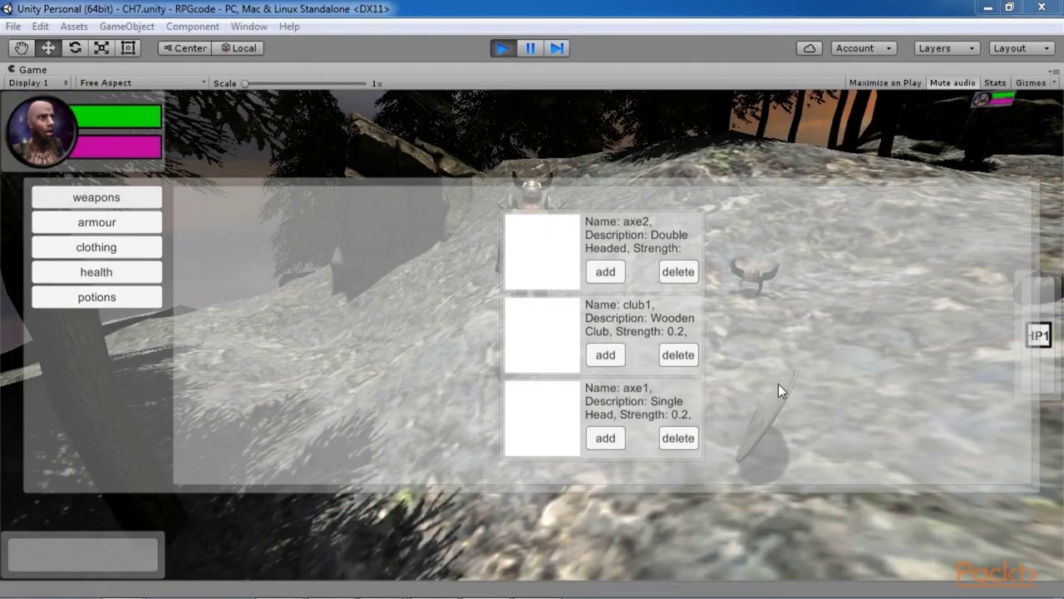
# Exit play mode and restore the maximized view to the normal editor layout.
pyautogui.click(503, 48)
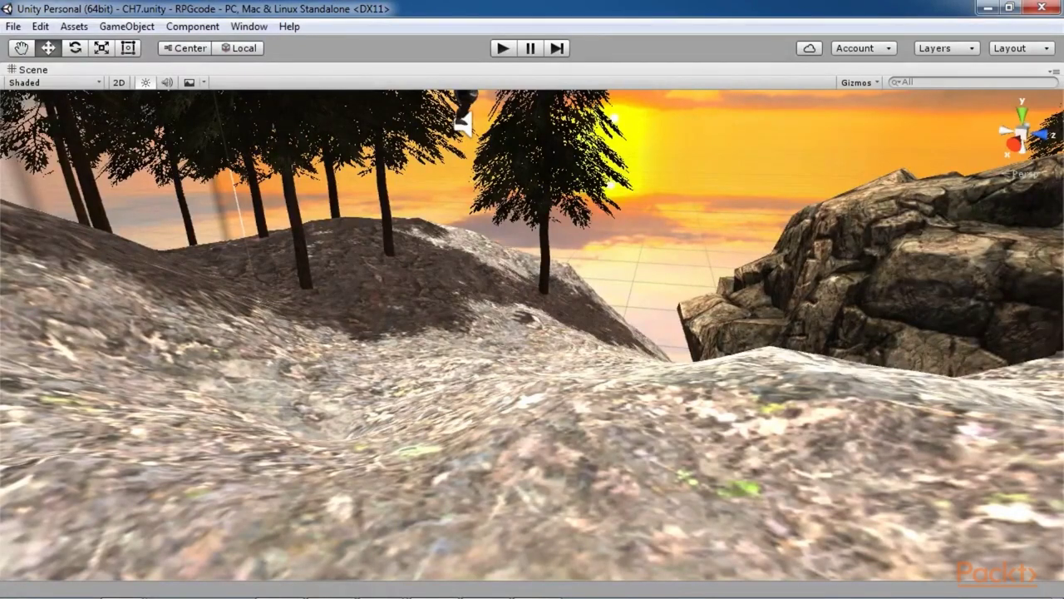
pyautogui.click(1053, 70)
pyautogui.click(996, 88)
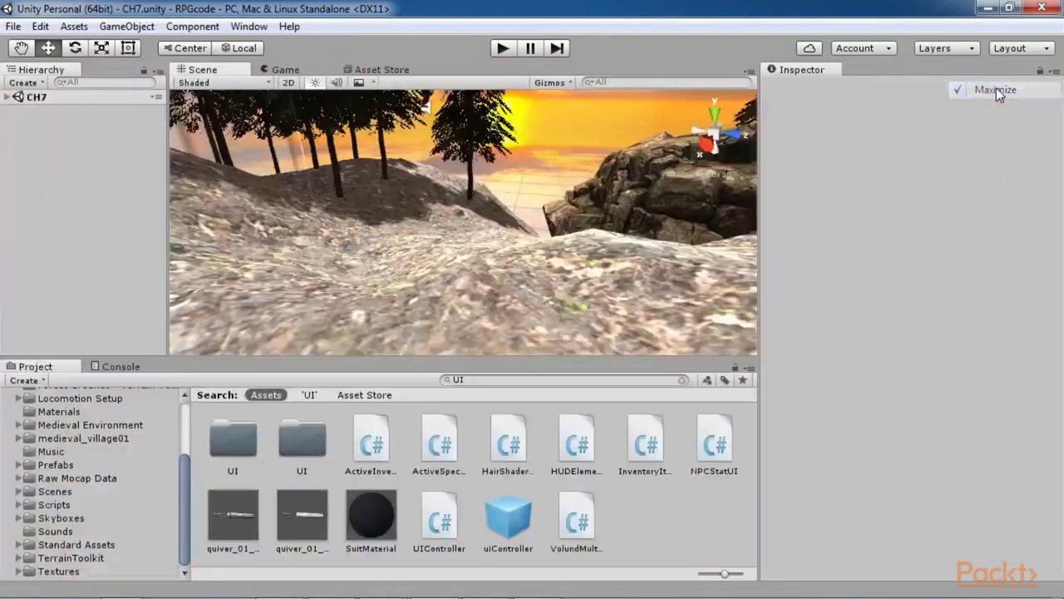
# Search the project for "base" and open the BaseItem script in MonoDevelop, then return to Unity.
pyautogui.click(524, 376)
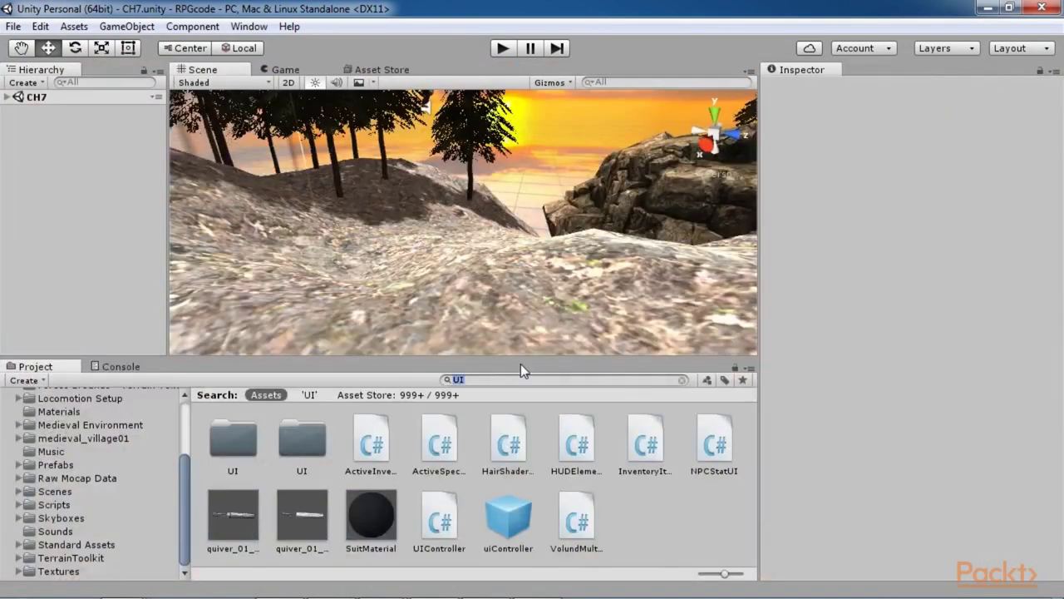
pyautogui.write('base')
pyautogui.doubleClick(292, 430)
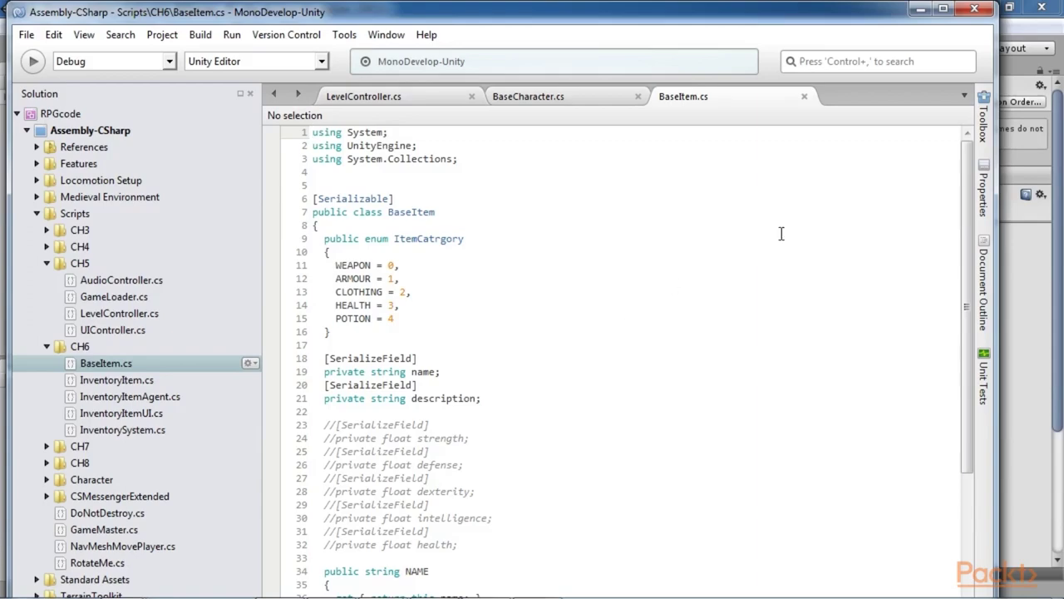
pyautogui.click(919, 10)
# Search the project for "inventory" and review the InventoryItem, InventoryItemAgent and InventorySystem scripts.
pyautogui.click(524, 379)
pyautogui.write('inventor')
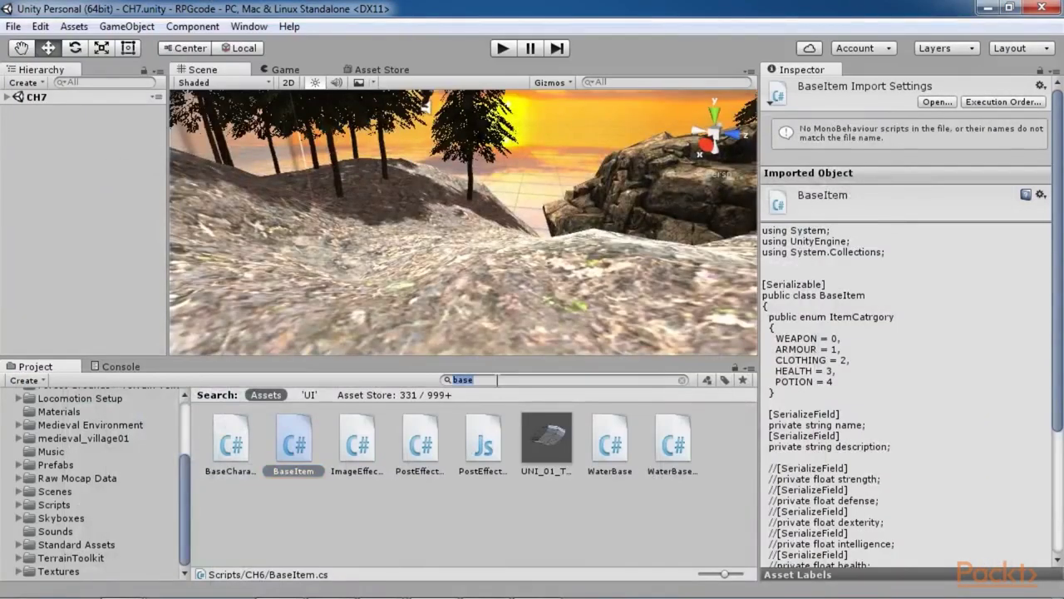
pyautogui.write('y')
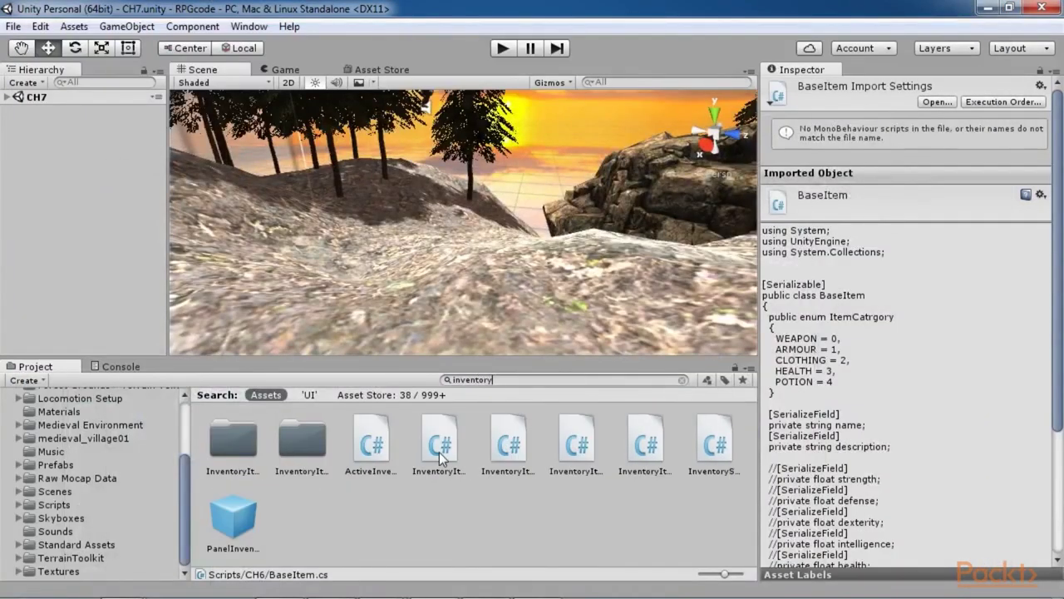
pyautogui.click(439, 440)
pyautogui.scroll(-5, 889, 382)
pyautogui.scroll(-3, 889, 382)
pyautogui.scroll(10, 889, 382)
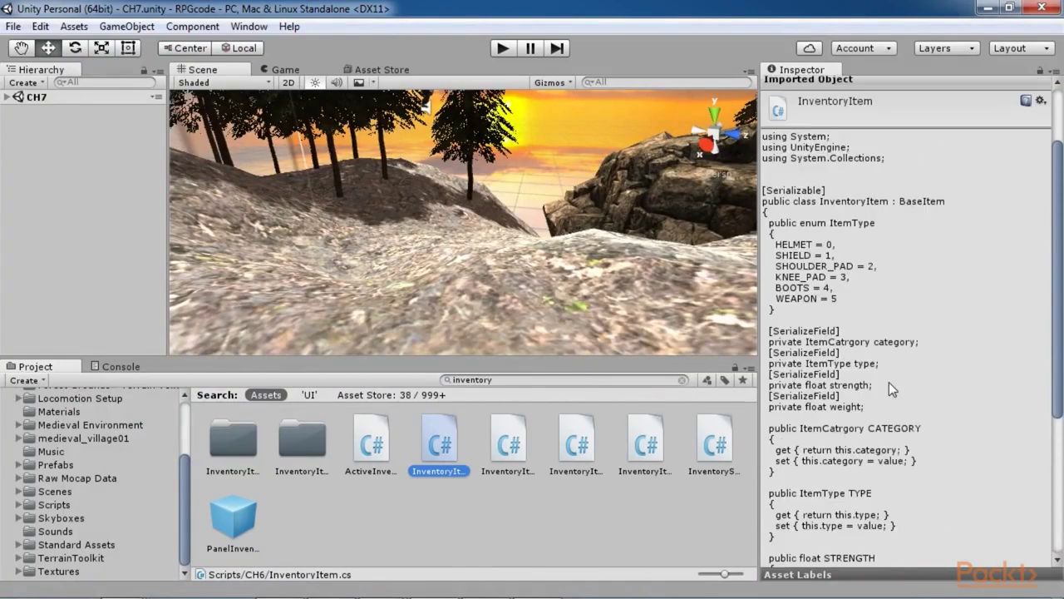
pyautogui.click(509, 444)
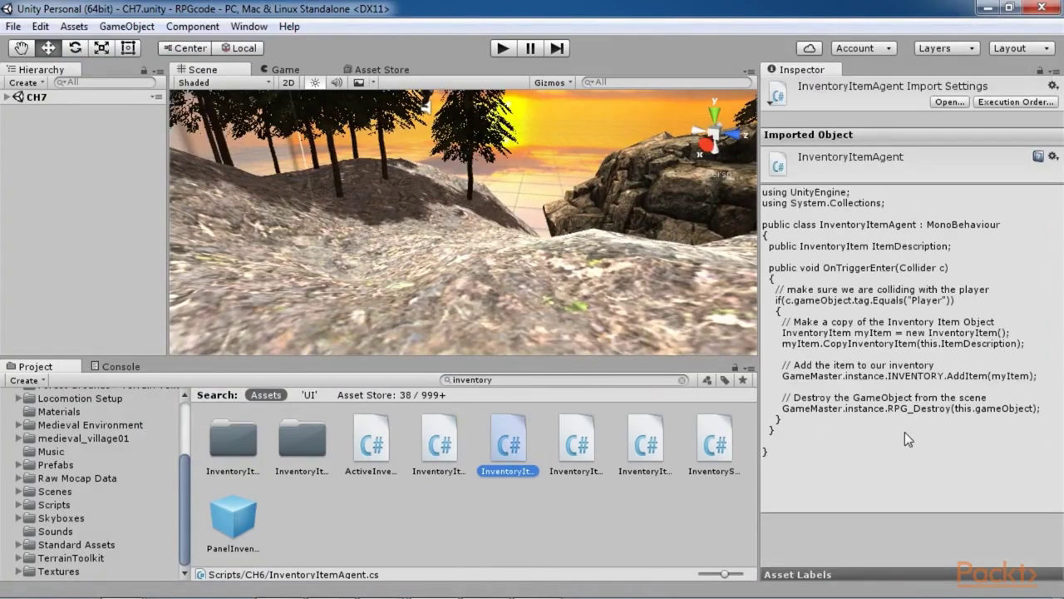
pyautogui.click(716, 453)
pyautogui.scroll(-5, 975, 439)
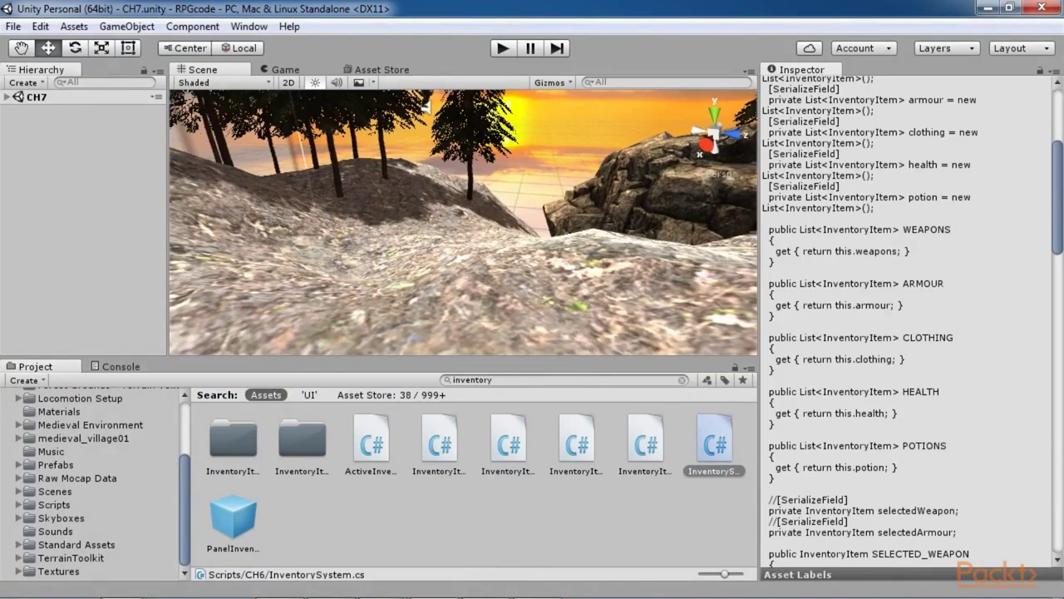
# Inspect the Inventory Item Agent settings of the shoulder pad 04 prefab in Prefabs/CH6/InventoryItems/ShoulderPads.
pyautogui.click(71, 464)
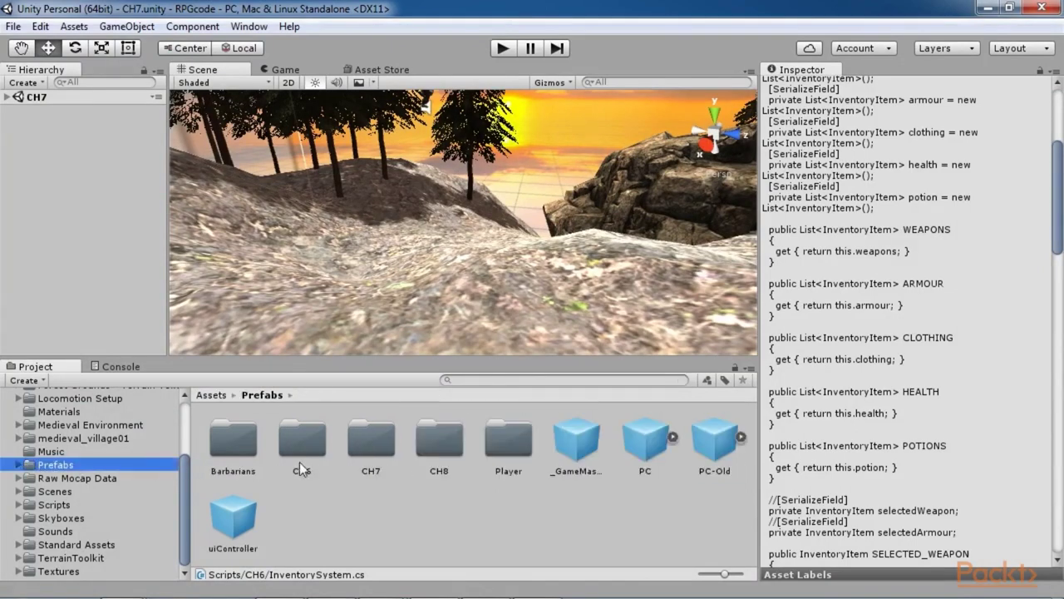
pyautogui.doubleClick(304, 464)
pyautogui.doubleClick(237, 458)
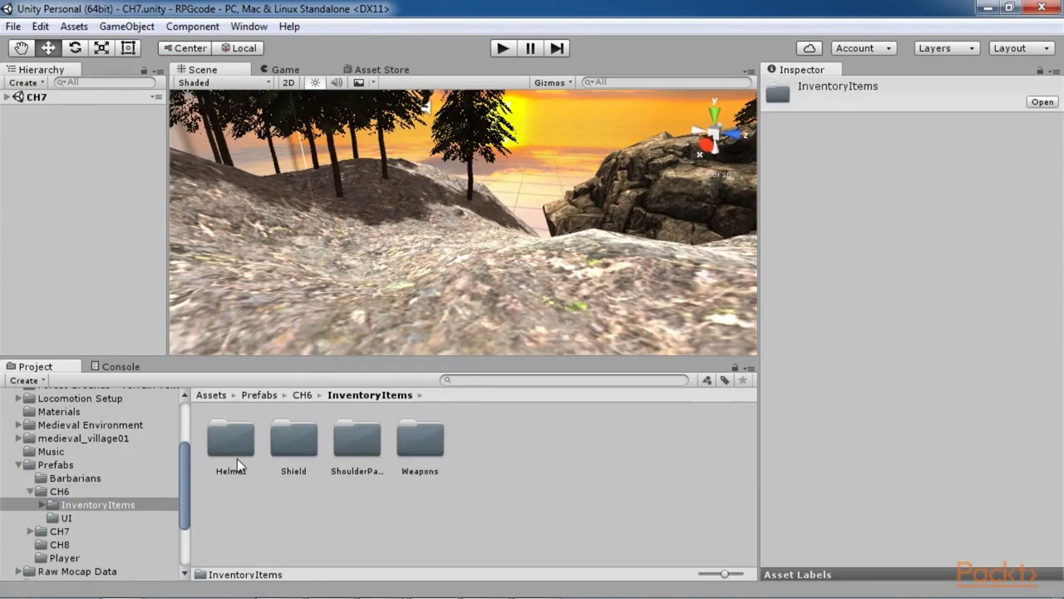
pyautogui.doubleClick(358, 446)
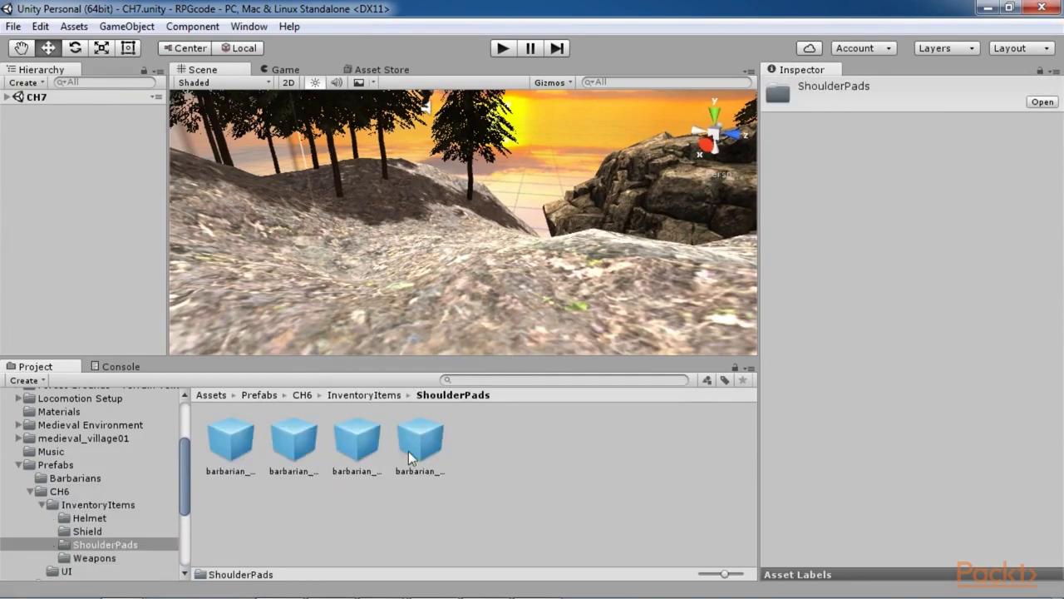
pyautogui.click(413, 445)
pyautogui.scroll(-2, 847, 293)
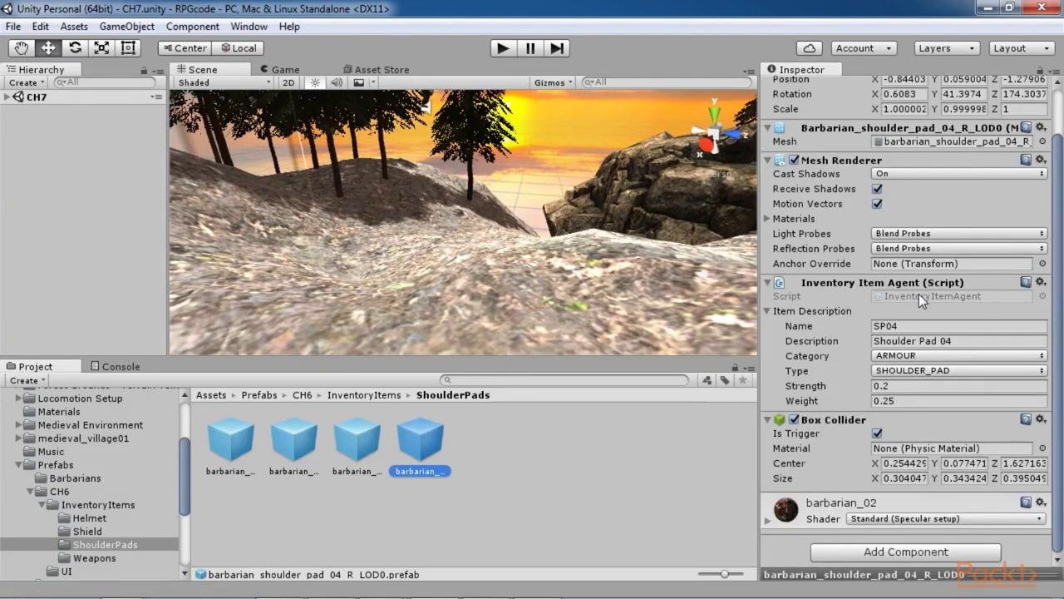
# Show the Scene view in 2D and view the whole inventory and HUD interface with CanvasHUD selected.
pyautogui.moveTo(702, 285); pyautogui.dragTo(532, 117, button='right')
pyautogui.moveTo(363, 196)
pyautogui.mouseDown(button='right')
pyautogui.moveTo(371, 178)
pyautogui.moveTo(541, 302)
pyautogui.mouseUp(button='right')
pyautogui.press('2')
pyautogui.press('t')
pyautogui.scroll(-10, 458, 157)
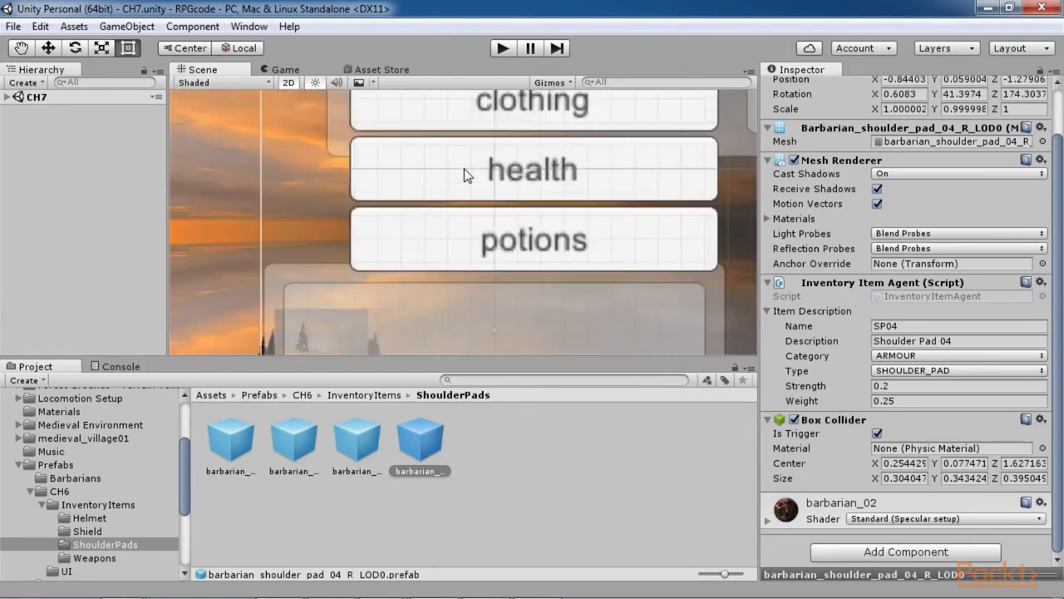
pyautogui.moveTo(541, 216); pyautogui.dragTo(369, 230, button='middle')
pyautogui.scroll(-2, 369, 231)
pyautogui.moveTo(514, 242); pyautogui.dragTo(409, 224, button='middle')
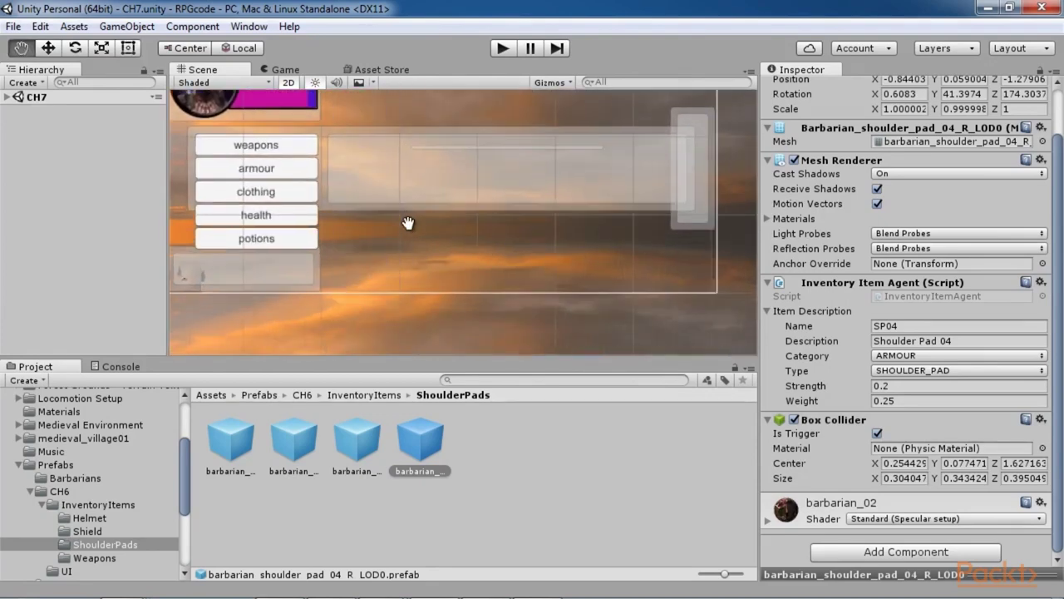
pyautogui.click(418, 207)
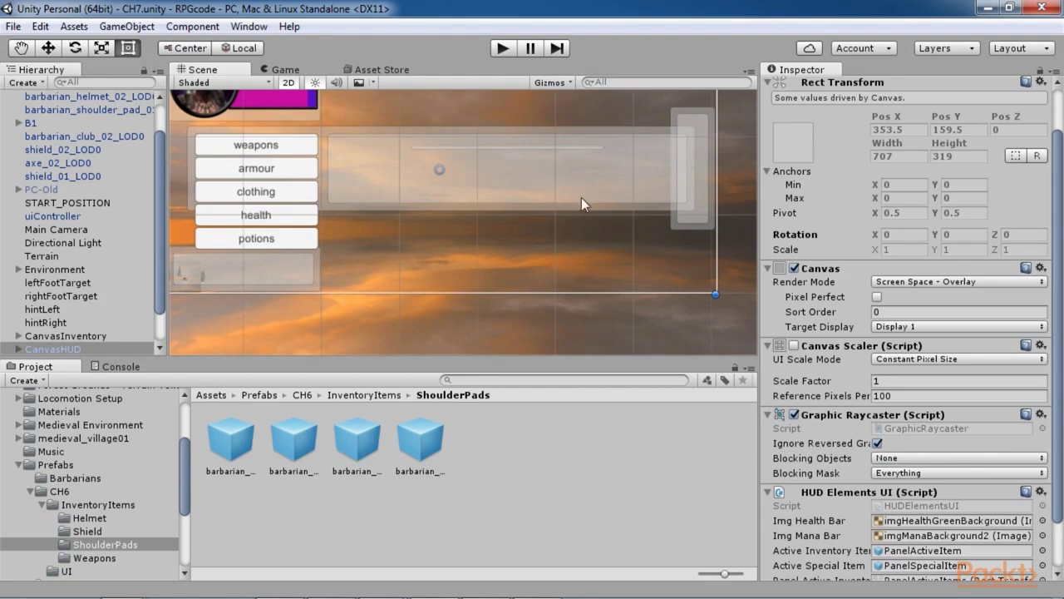
pyautogui.scroll(-2, 582, 211)
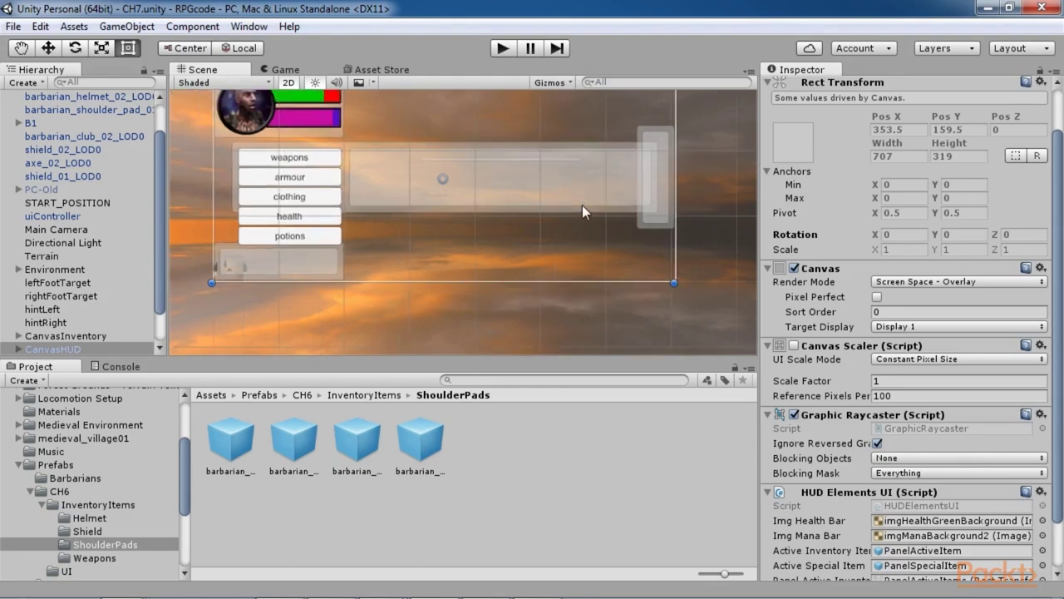
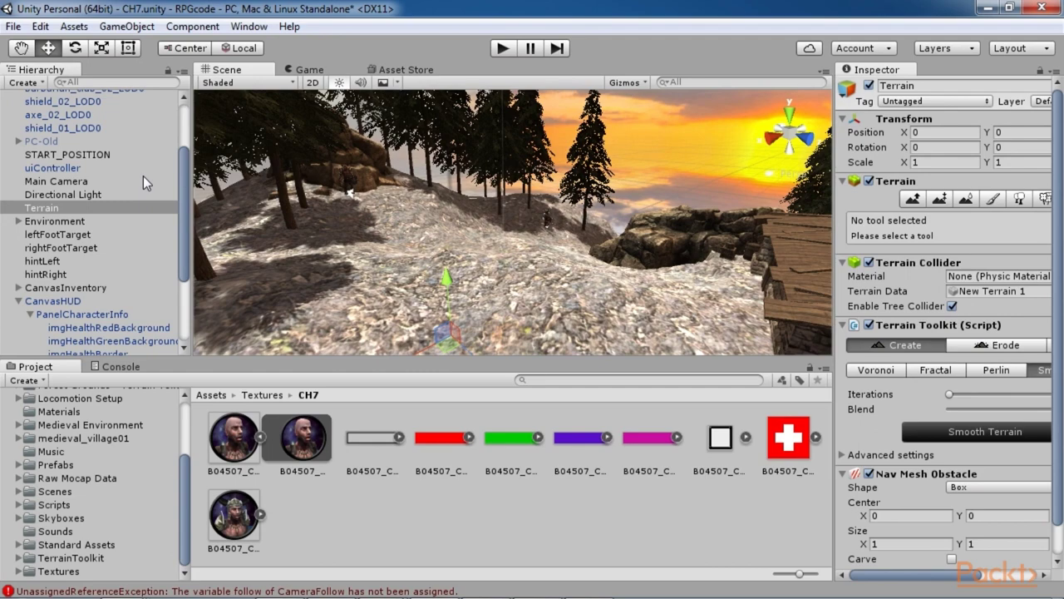
pyautogui.rightClick(151, 169)
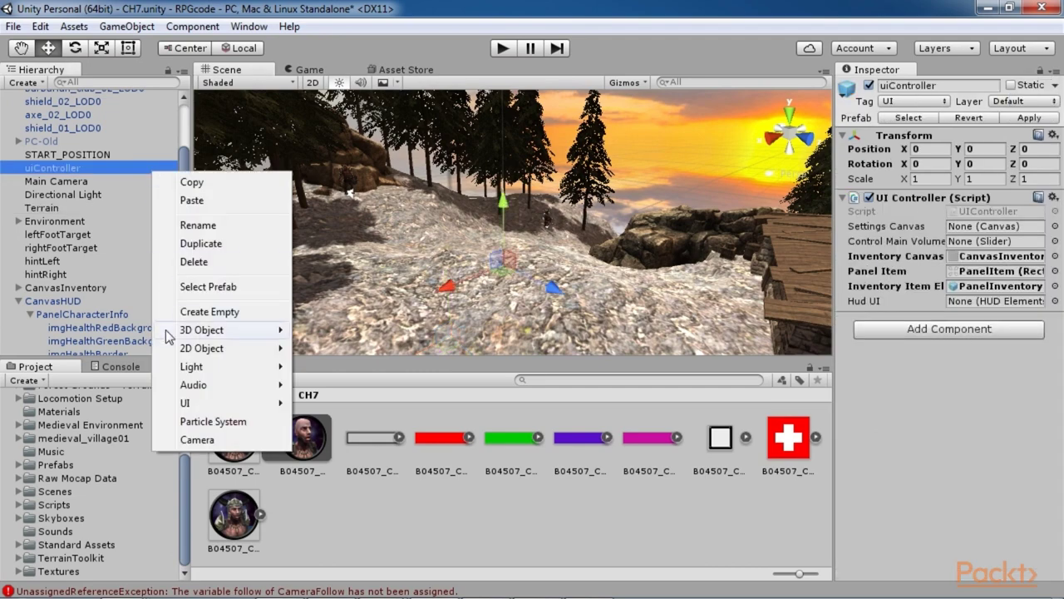
pyautogui.moveTo(191, 402)
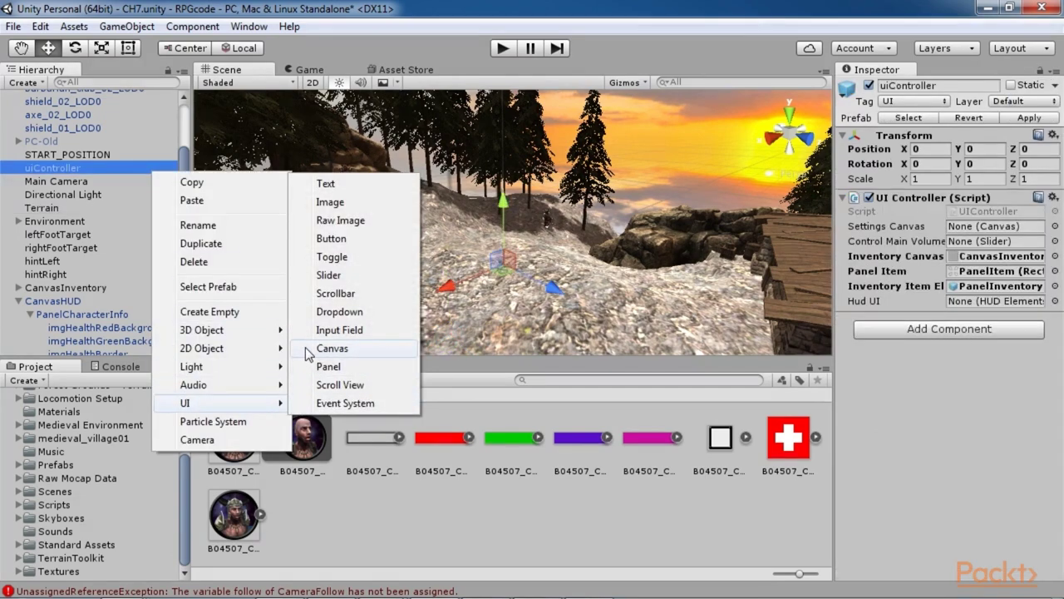
pyautogui.click(478, 290)
# Select CanvasHUD, frame it in the Scene view and examine it in 3D.
pyautogui.click(73, 302)
pyautogui.doubleClick(72, 301)
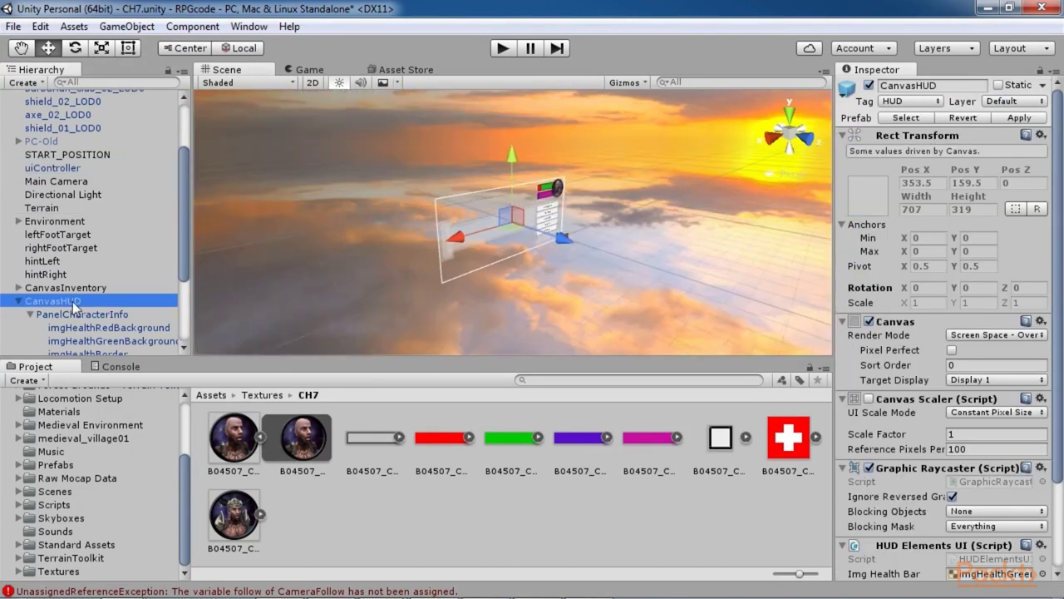
pyautogui.keyDown('alt'); pyautogui.moveTo(448, 337); pyautogui.dragTo(480, 292); pyautogui.keyUp('alt')
pyautogui.scroll(5, 480, 291)
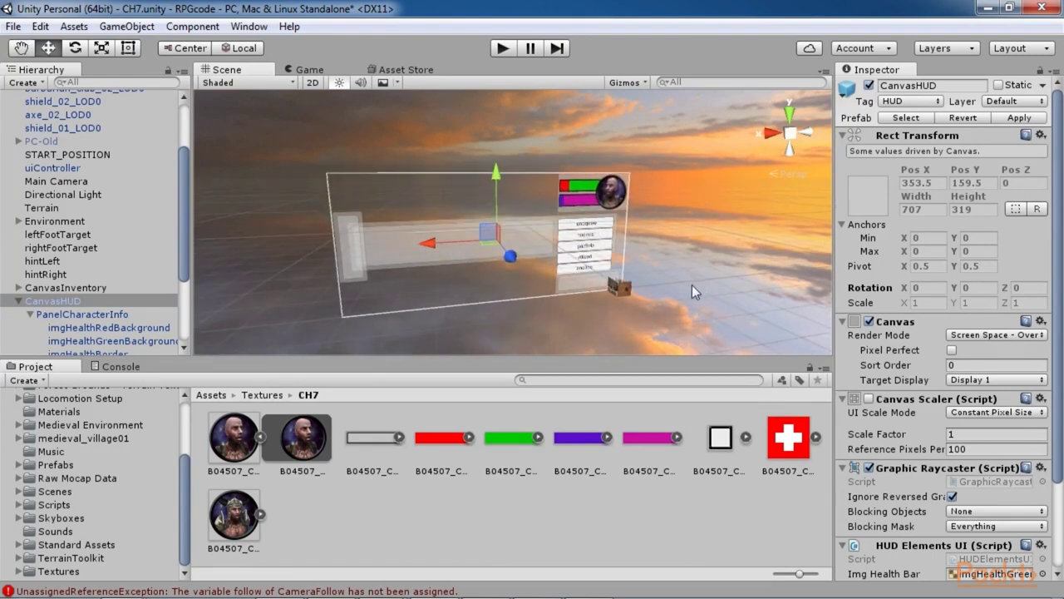
pyautogui.keyDown('alt'); pyautogui.moveTo(691, 284); pyautogui.dragTo(620, 297); pyautogui.keyUp('alt')
pyautogui.moveTo(621, 297); pyautogui.dragTo(570, 267, button='middle')
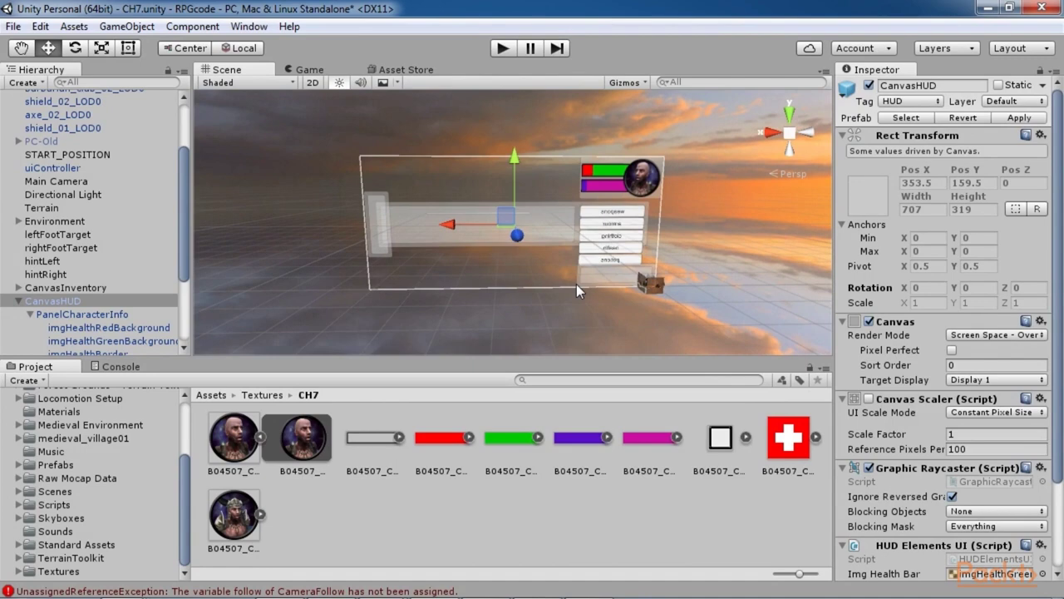
# Switch the Scene view to 2D and inspect PanelCharacterInfo and CanvasInventory.
pyautogui.click(315, 82)
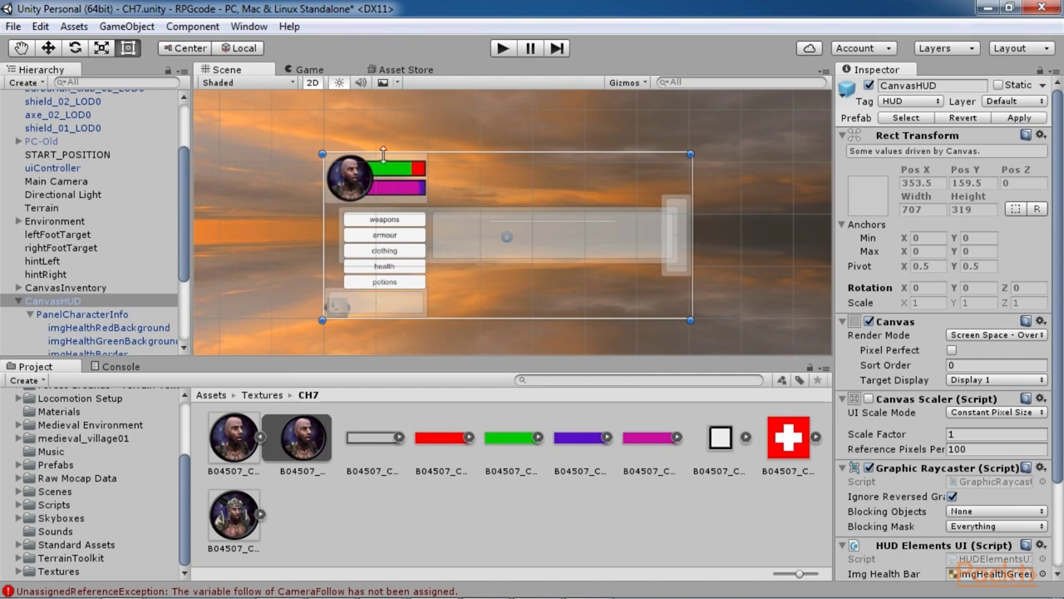
pyautogui.click(366, 193)
pyautogui.scroll(2, 371, 343)
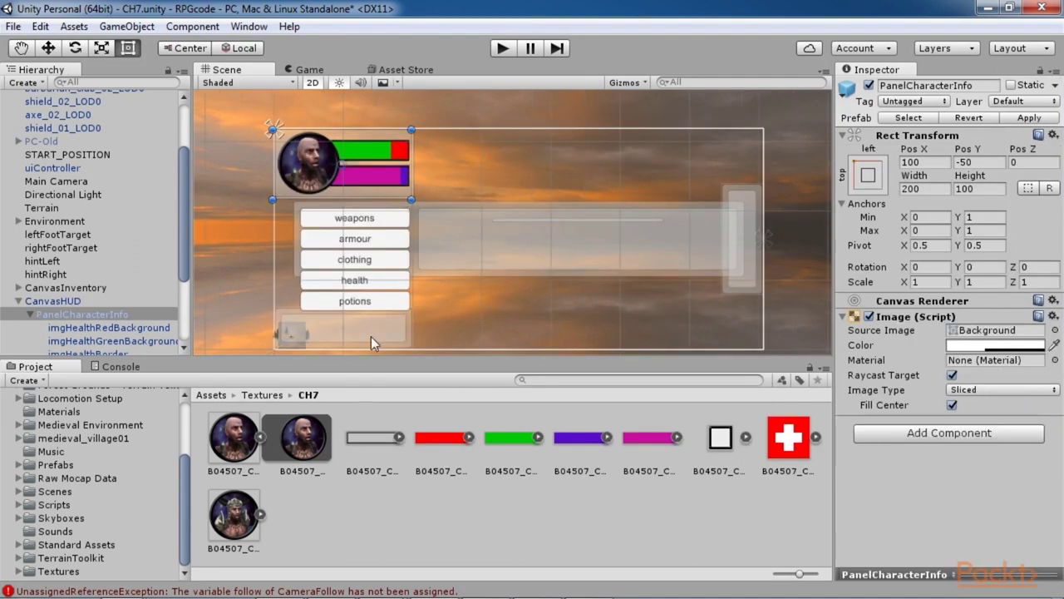
pyautogui.click(364, 332)
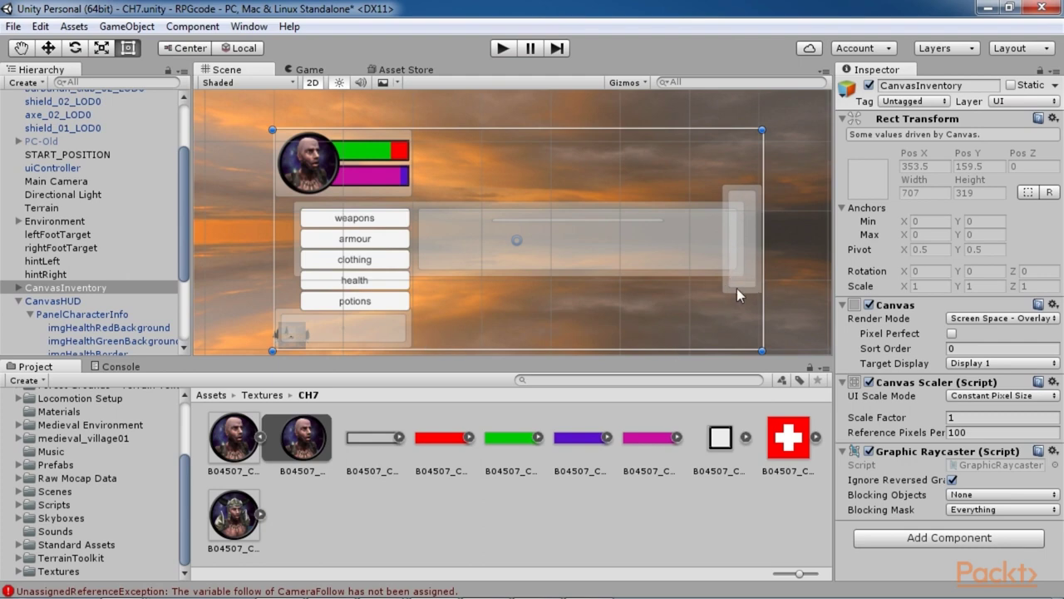
pyautogui.rightClick(73, 303)
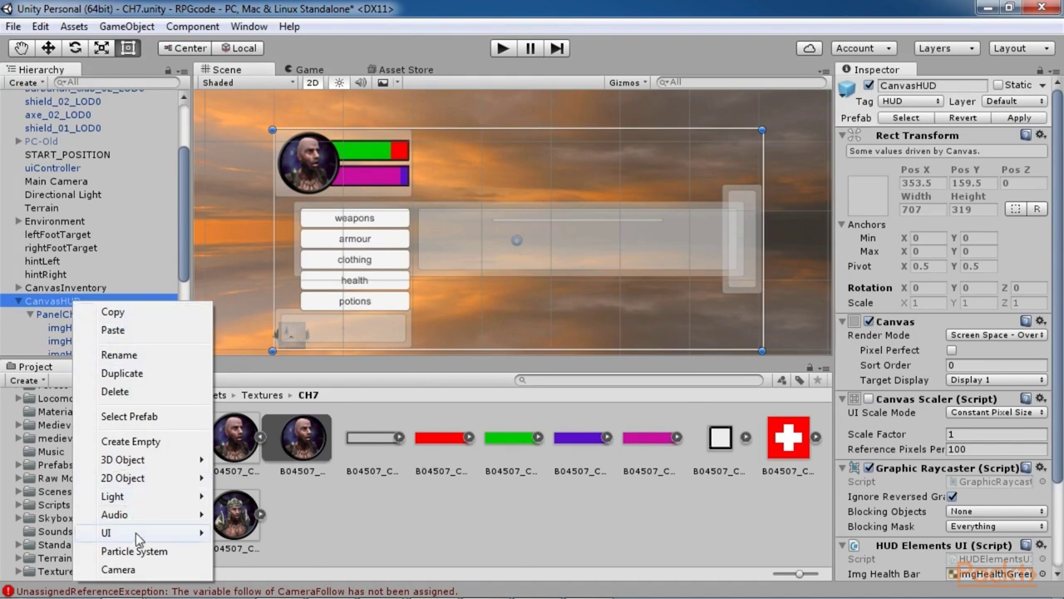
pyautogui.moveTo(138, 540)
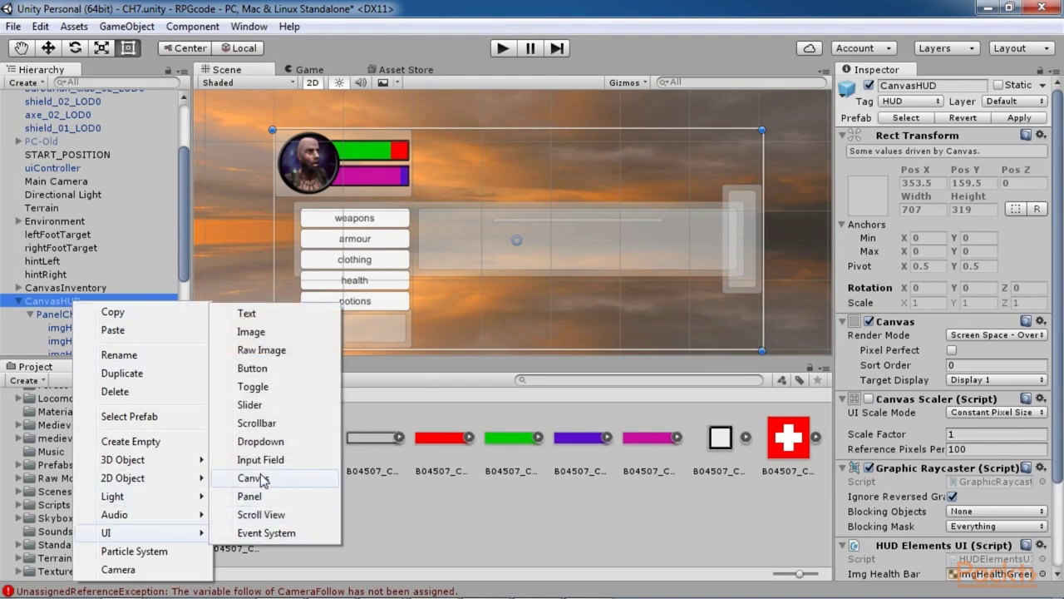
pyautogui.press('Escape')
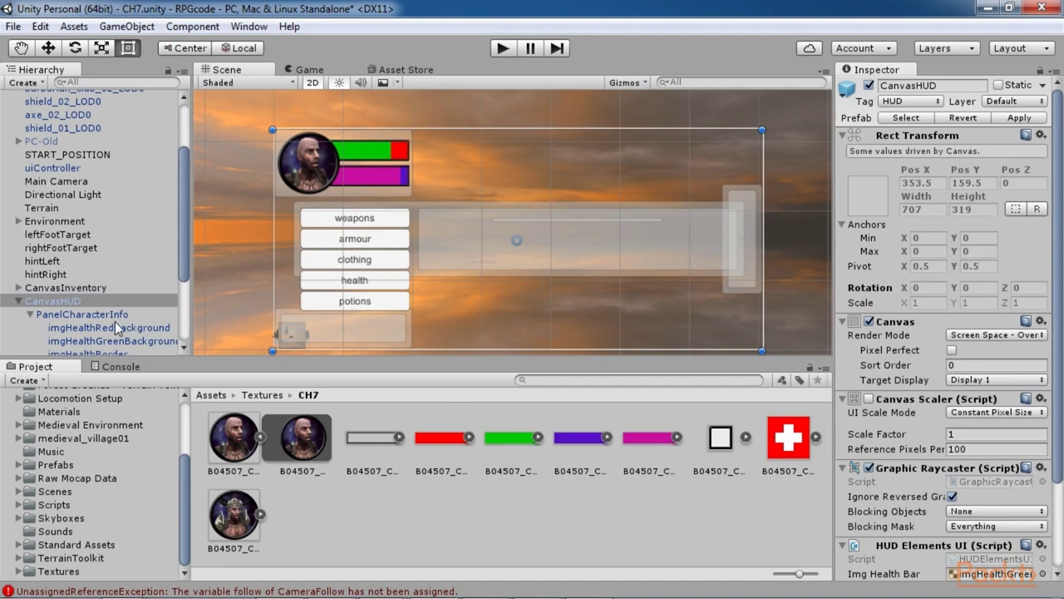
pyautogui.scroll(-3, 117, 328)
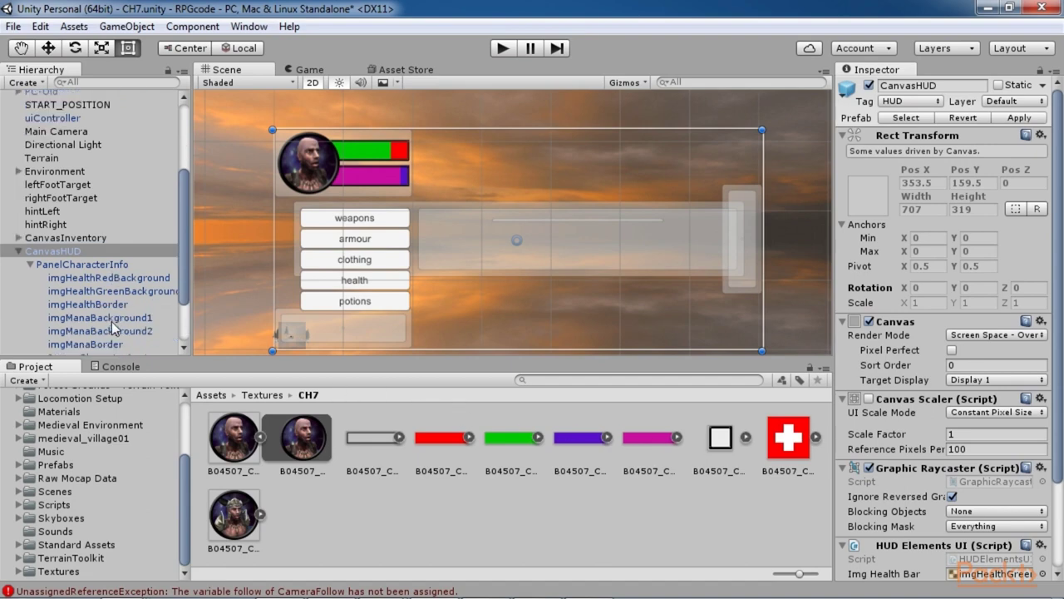
# Inspect the three CanvasHUD panels: PanelCharacterInfo, PanelActiveInventoryItems and PanelSpecialItems.
pyautogui.click(103, 267)
pyautogui.scroll(-3, 96, 283)
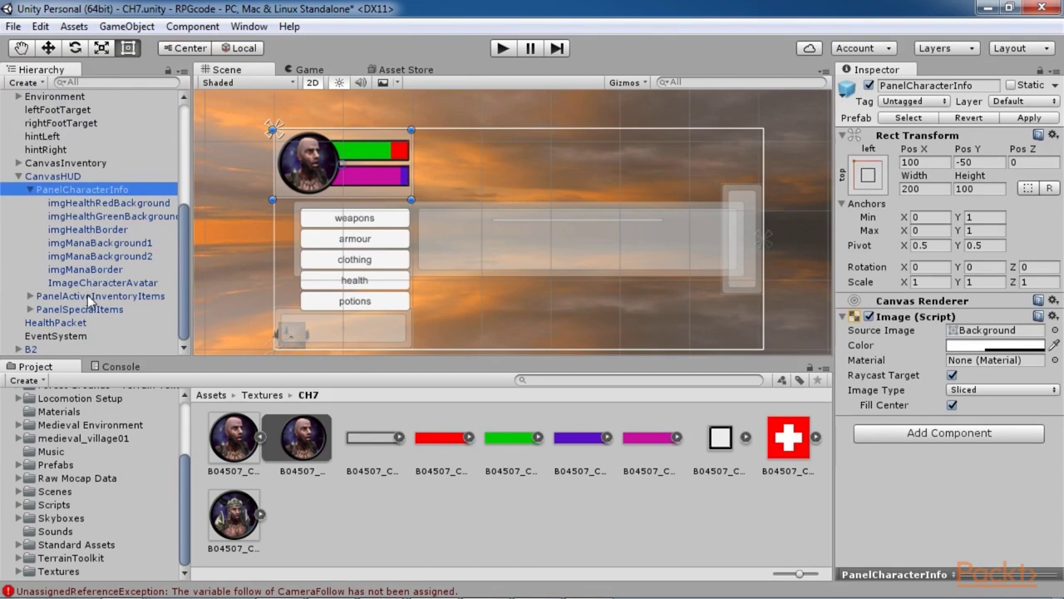
pyautogui.click(89, 296)
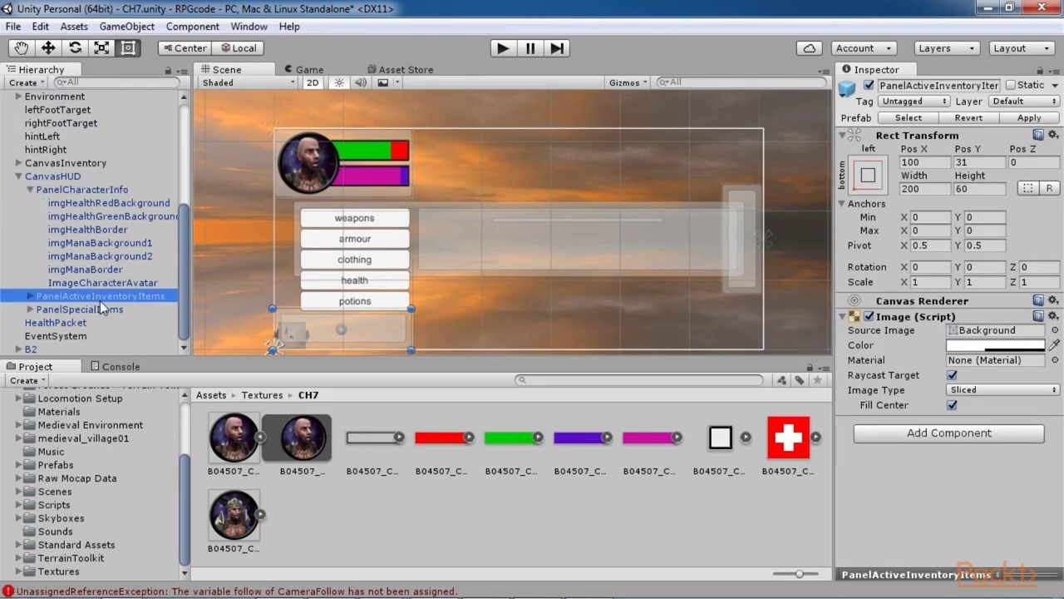
pyautogui.click(91, 310)
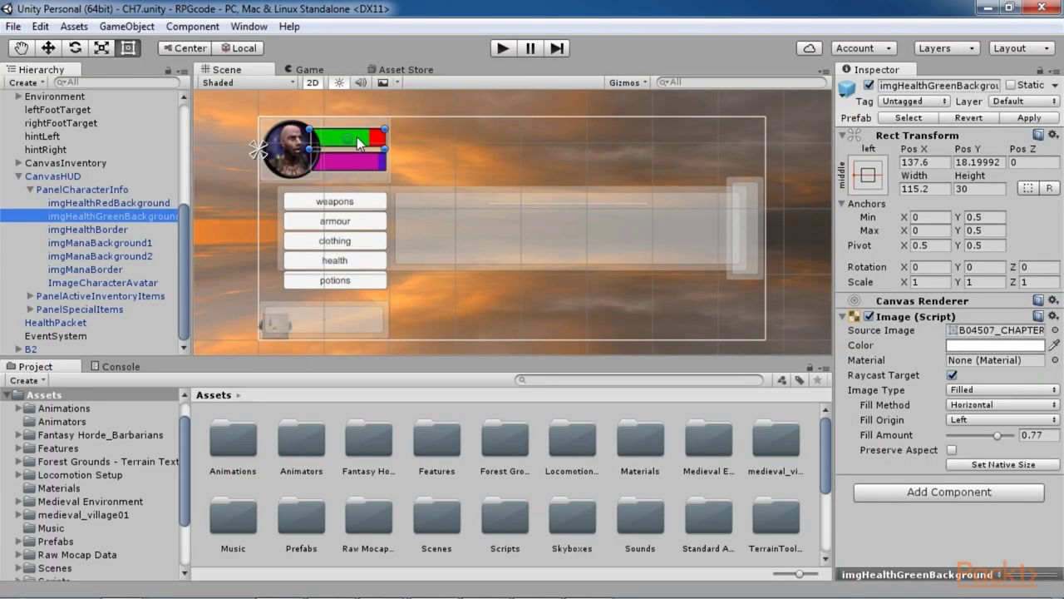
# Inspect imgHealthBorder, imgManaBackground1, imgManaBackground2, imgManaBorder and ImageCharacterAvatar inside PanelCharacterInfo.
pyautogui.click(117, 230)
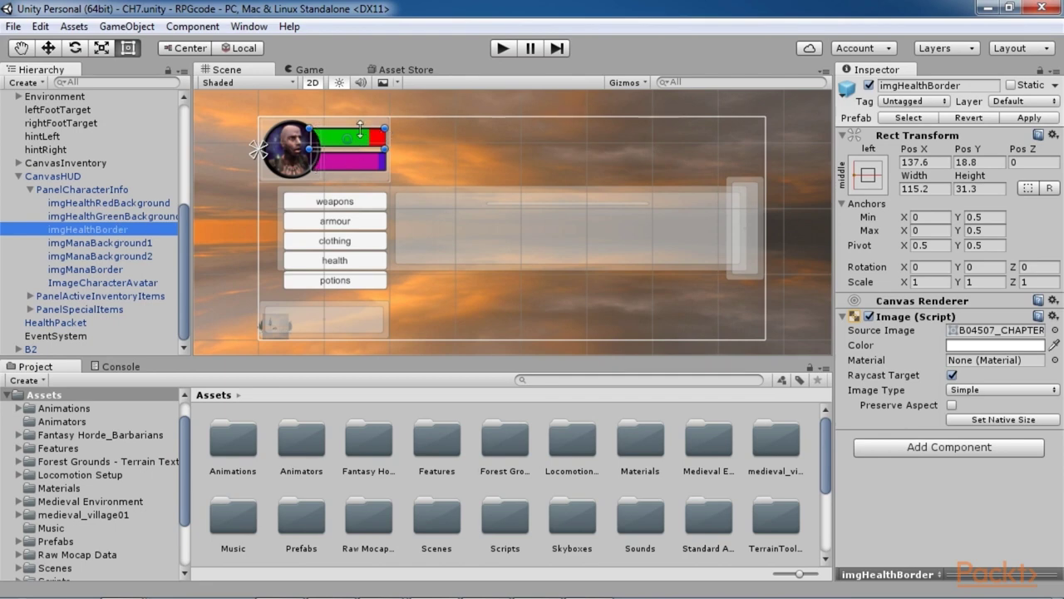
pyautogui.click(120, 242)
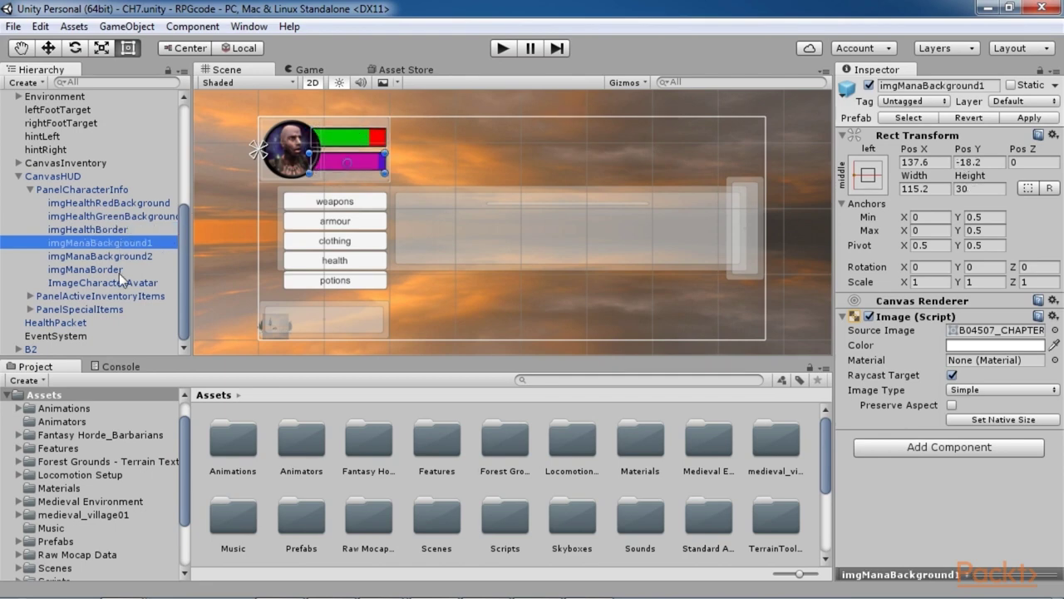
pyautogui.click(112, 255)
pyautogui.click(109, 268)
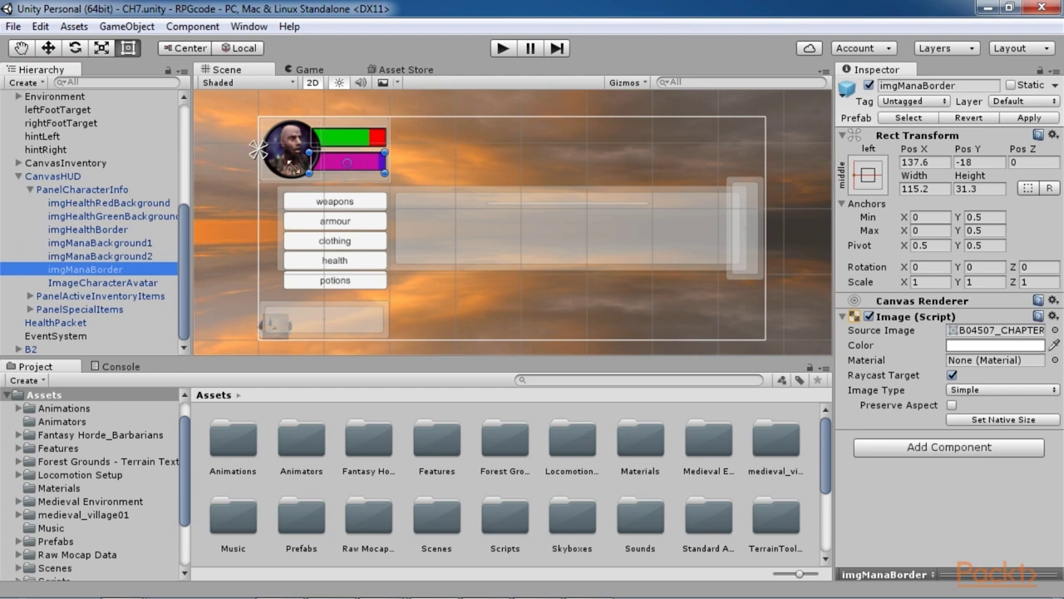
pyautogui.click(106, 281)
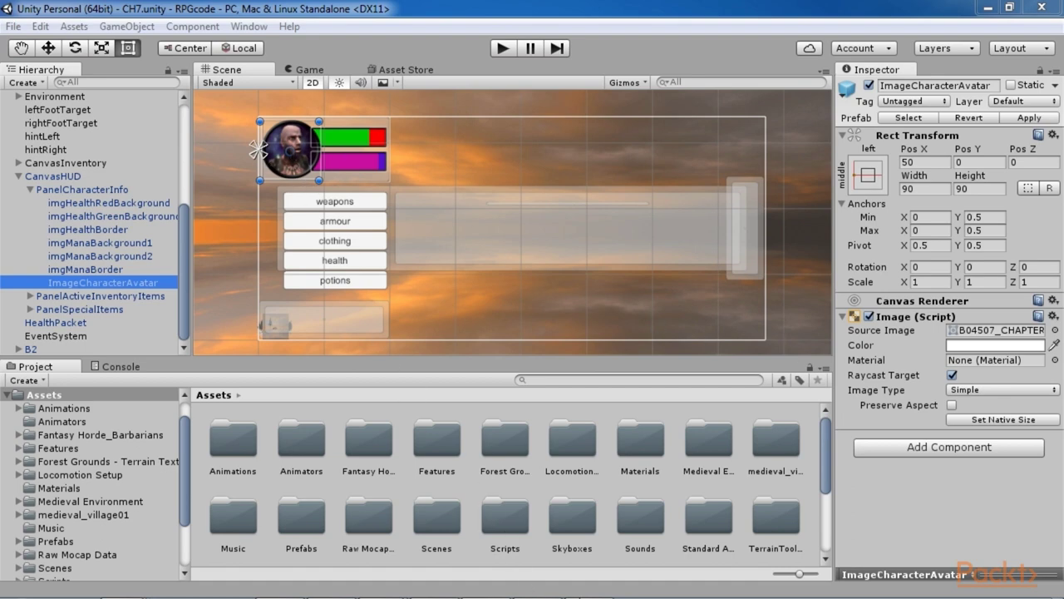
# Examine ImageCharacterAvatar in the Scene view and review the settings of imgHealthRedBackground and imgHealthBorder.
pyautogui.click(589, 588)
pyautogui.click(293, 169)
pyautogui.click(293, 169)
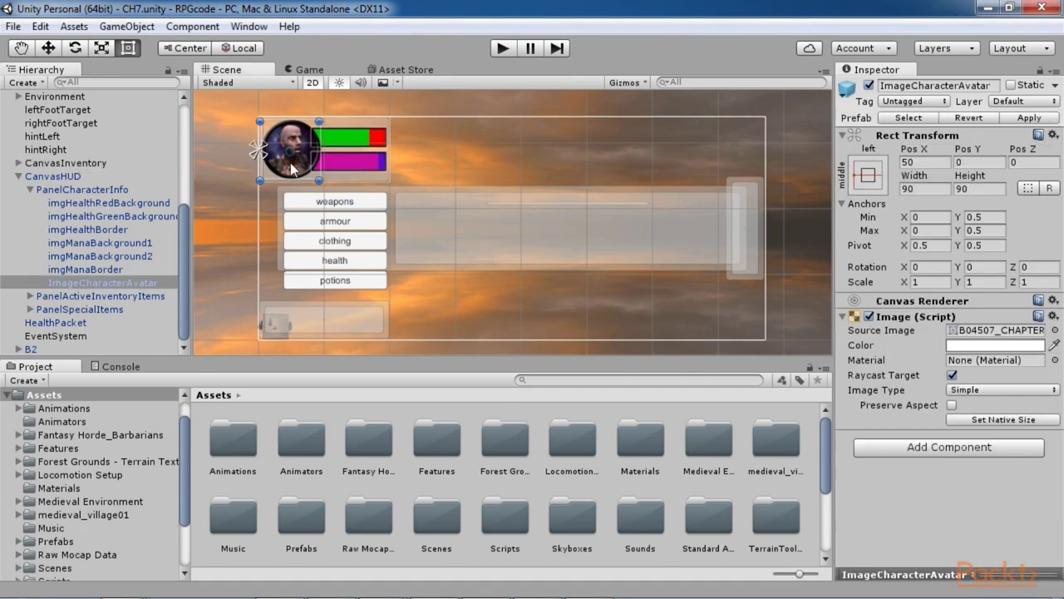
pyautogui.click(293, 168)
pyautogui.click(292, 169)
pyautogui.click(292, 169)
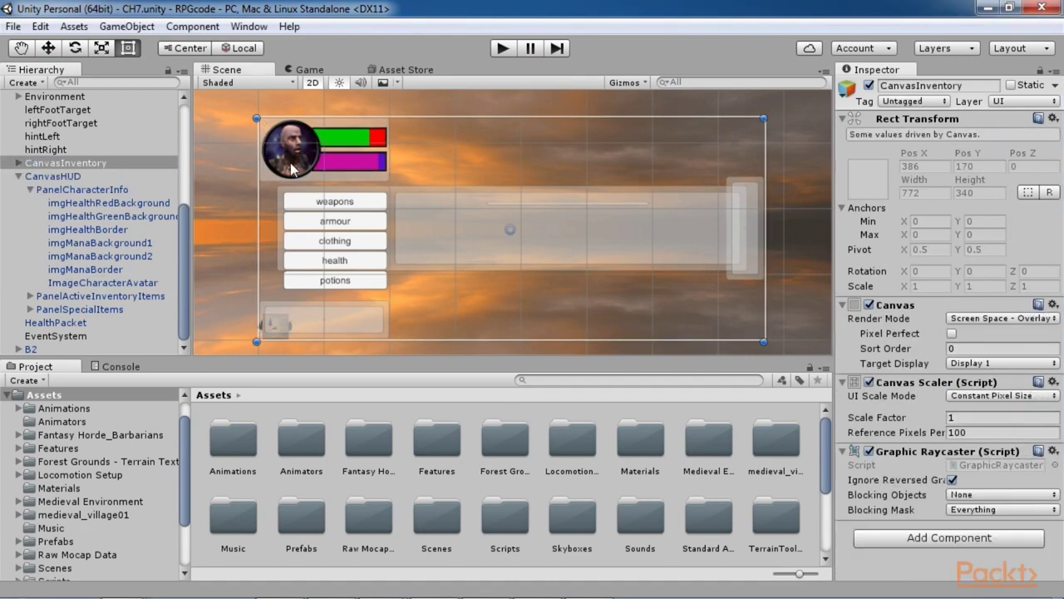
pyautogui.click(108, 283)
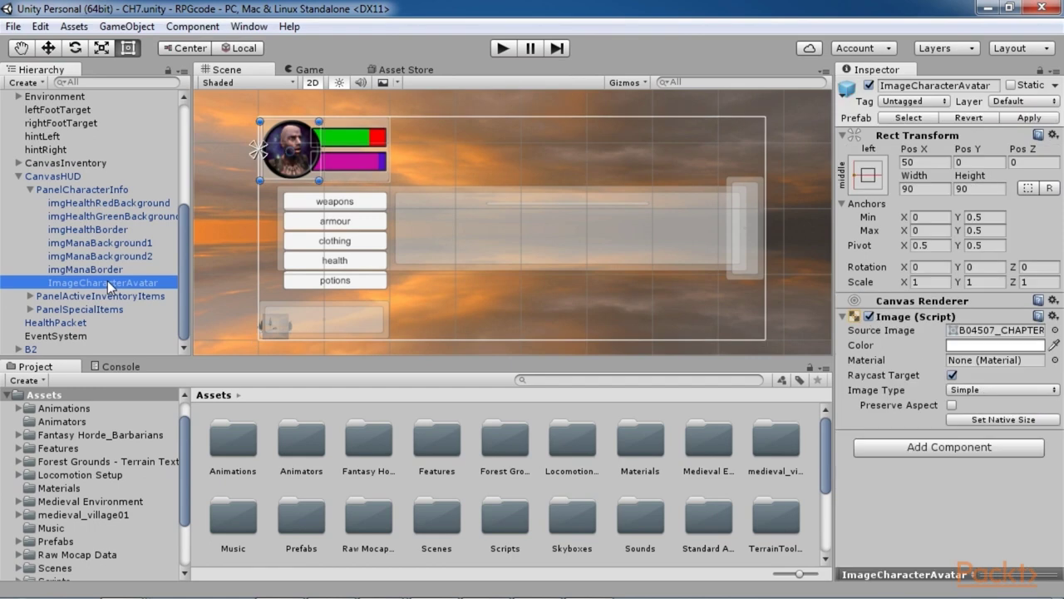
pyautogui.click(115, 205)
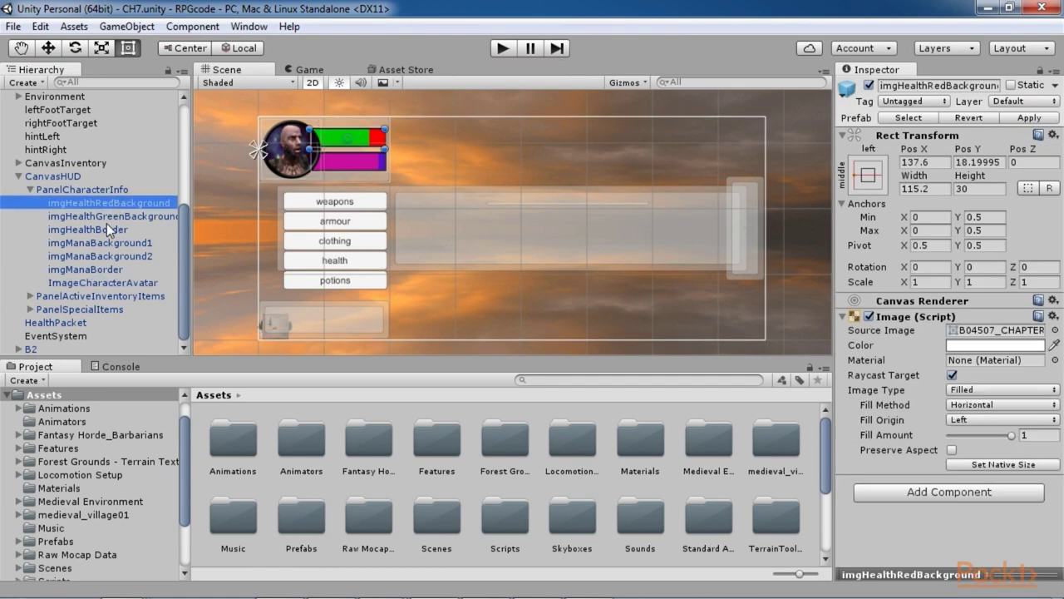
pyautogui.click(107, 229)
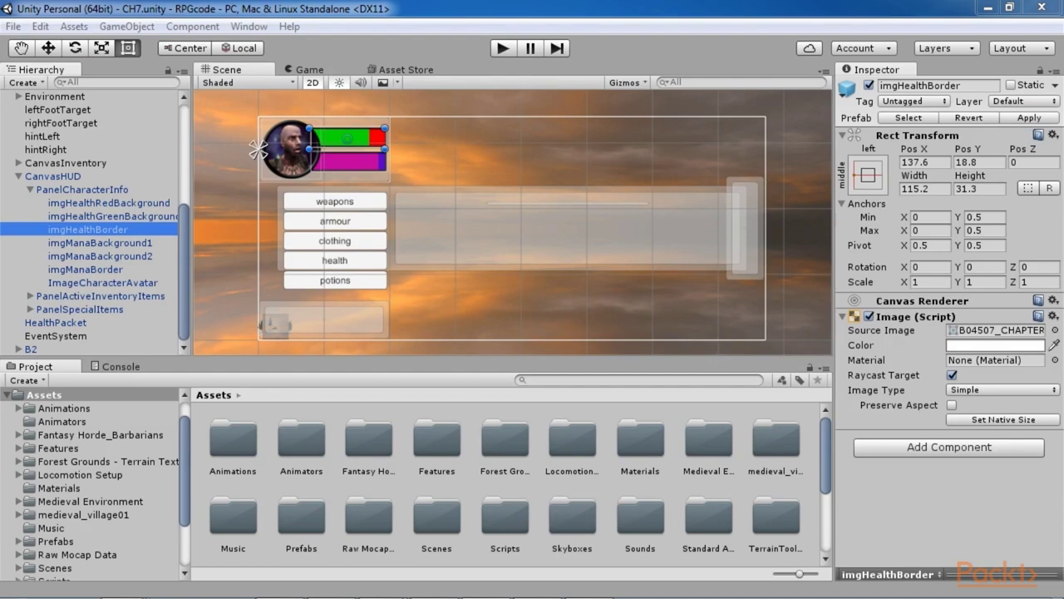
# Locate the source image of ImageCharacterAvatar in Textures/CH7 and inspect the green health bar texture there.
pyautogui.click(281, 169)
pyautogui.click(281, 169)
pyautogui.click(281, 169)
pyautogui.click(281, 169)
pyautogui.click(281, 169)
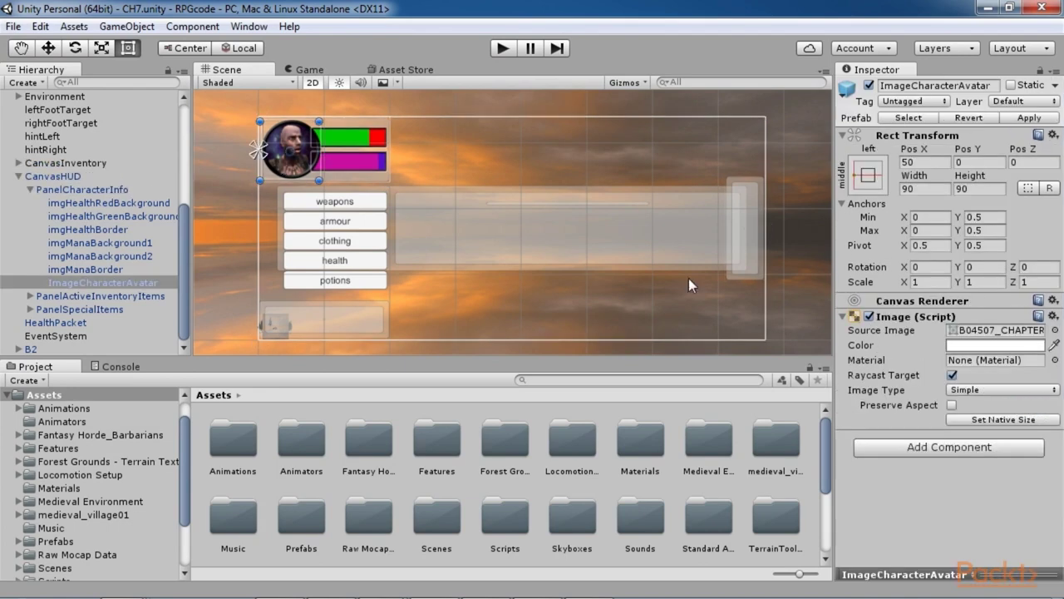
pyautogui.click(993, 332)
pyautogui.click(262, 436)
pyautogui.click(262, 436)
pyautogui.click(469, 437)
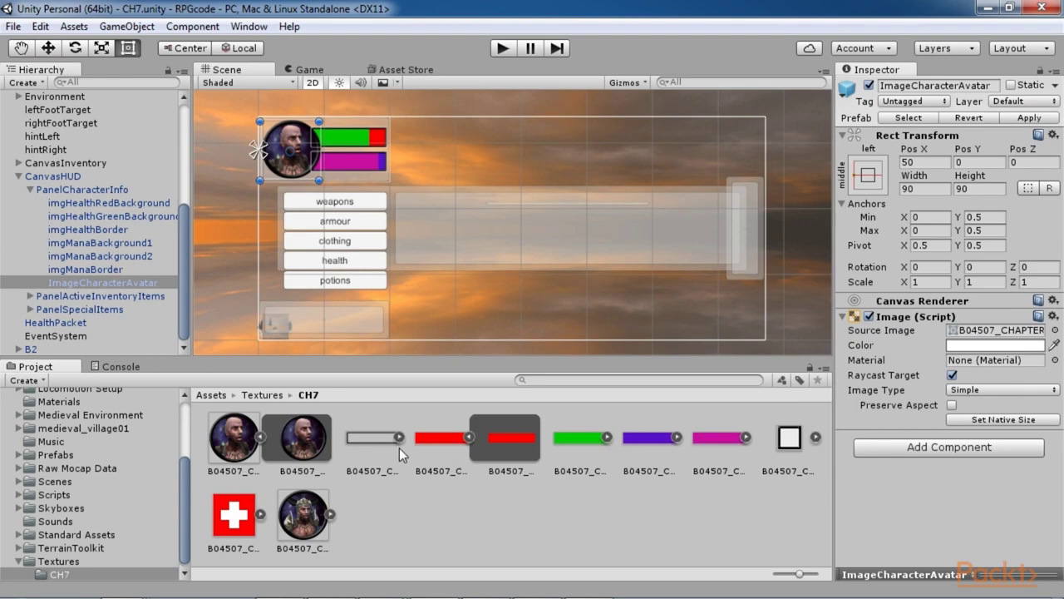
pyautogui.click(581, 436)
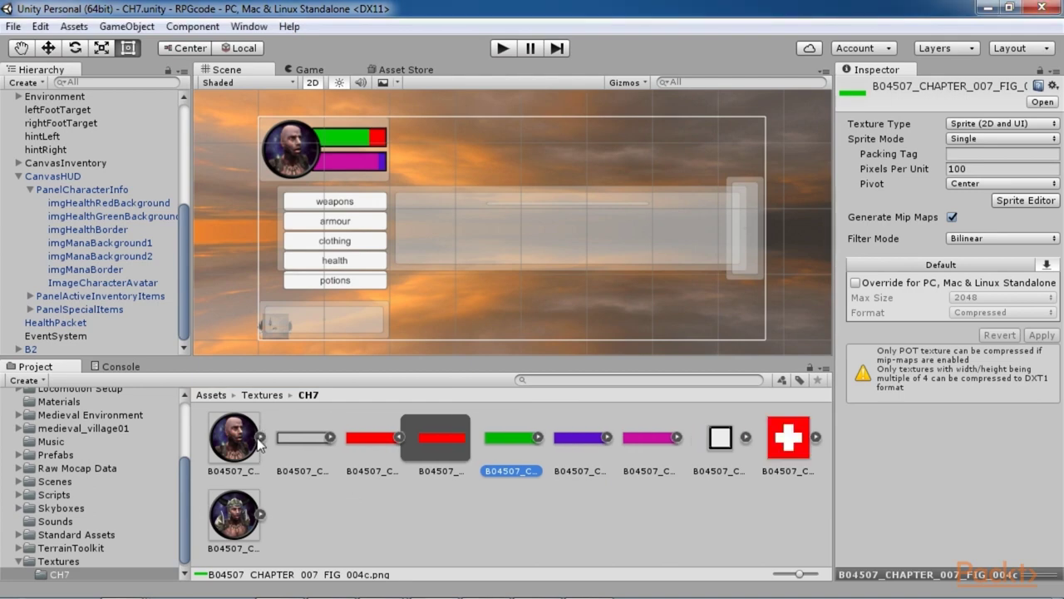
# Review the Texture Type options of the avatar texture B04507_CHAPTER_007_FIG_003a and leave the type as Sprite (2D and UI).
pyautogui.hotkey('ctrl', 'a')
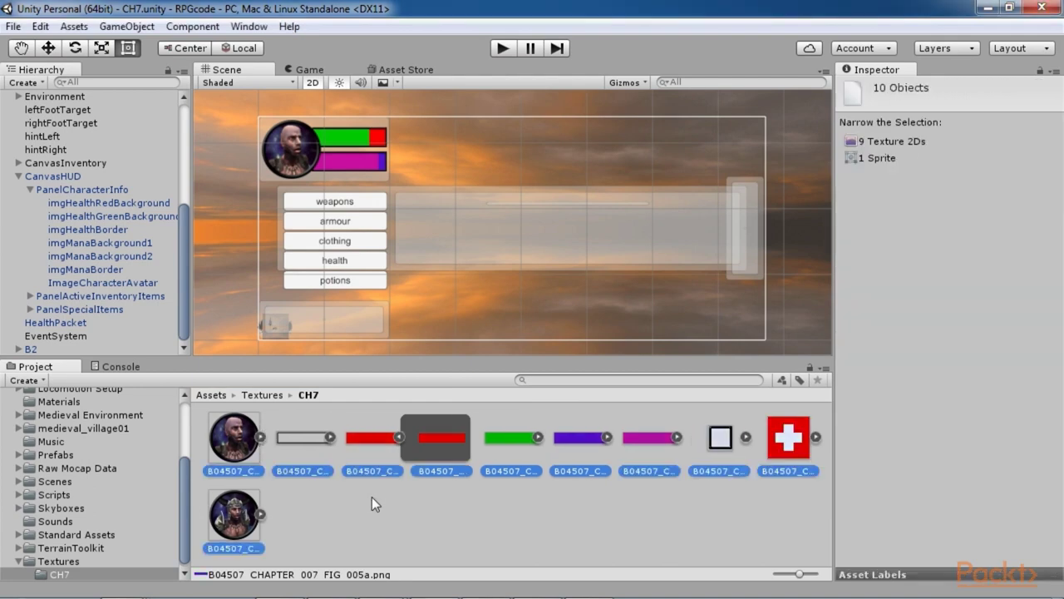
pyautogui.click(234, 437)
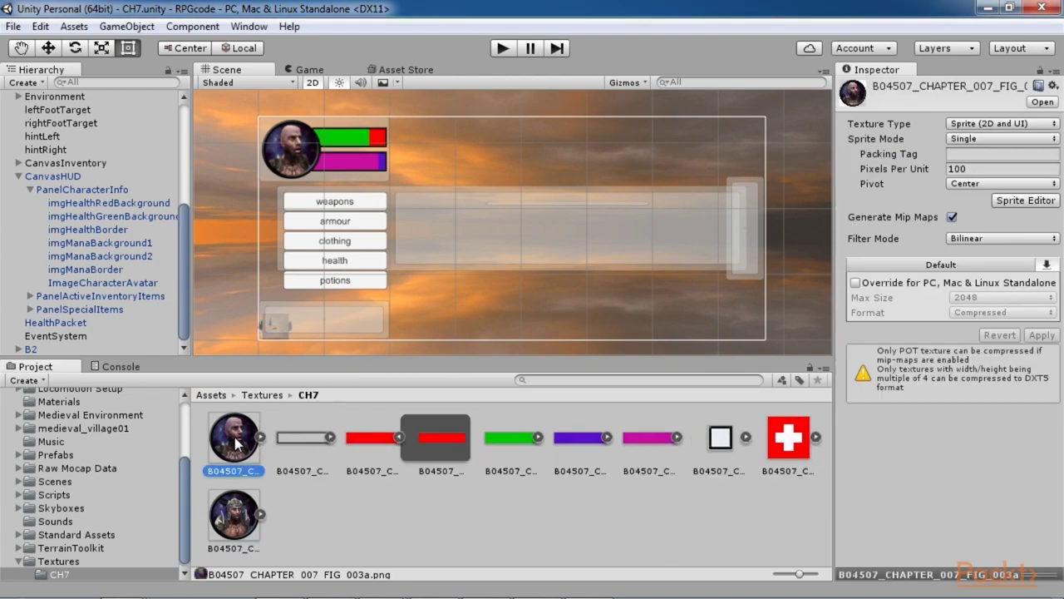
pyautogui.click(981, 123)
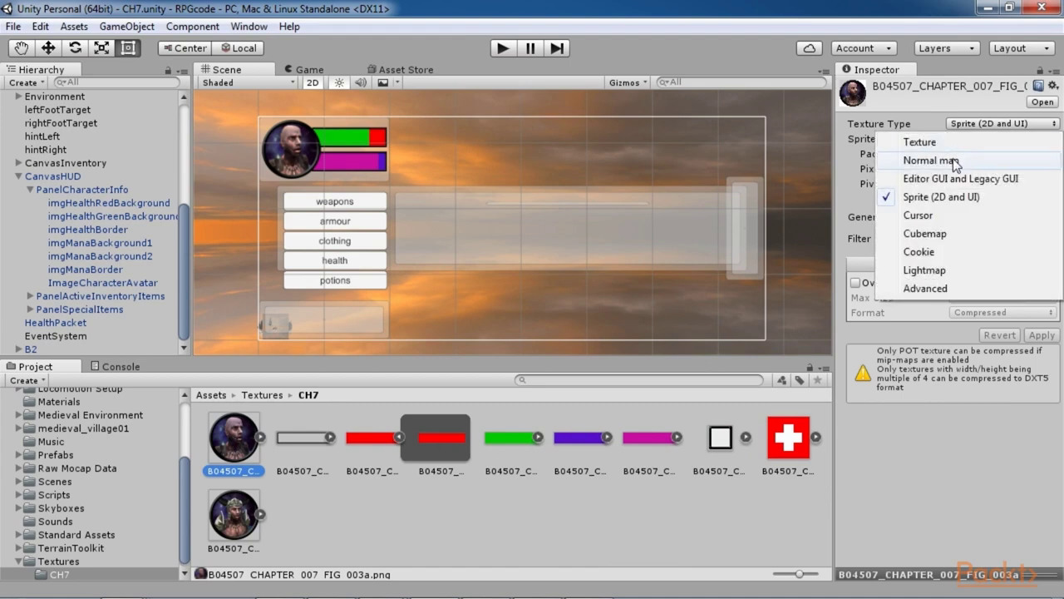
pyautogui.click(547, 495)
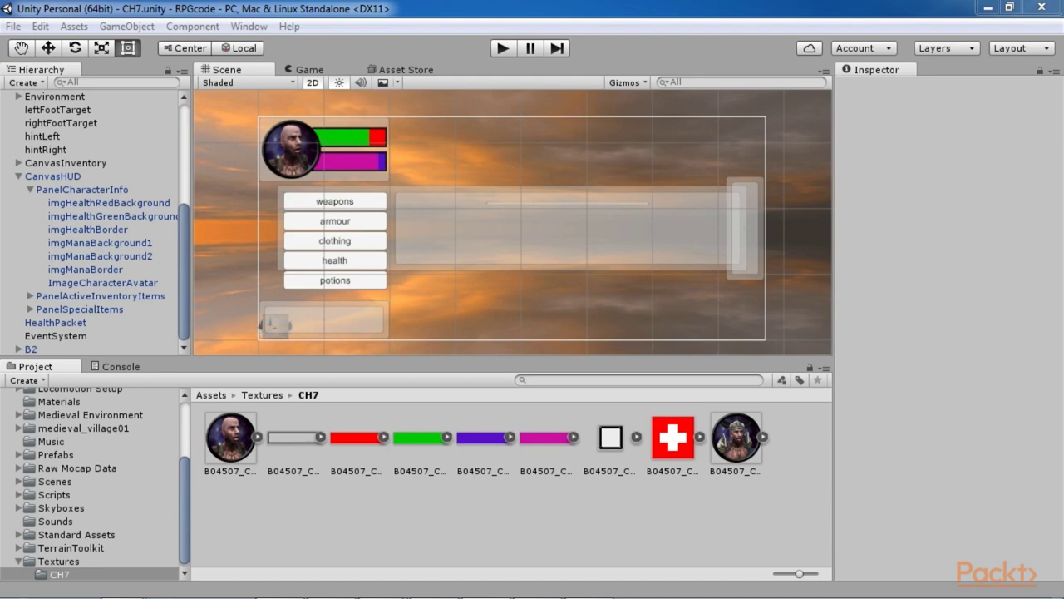
# Show the CH7 textures as a list and look up the UI creation options for PanelCharacterInfo.
pyautogui.moveTo(799, 573); pyautogui.dragTo(776, 572)
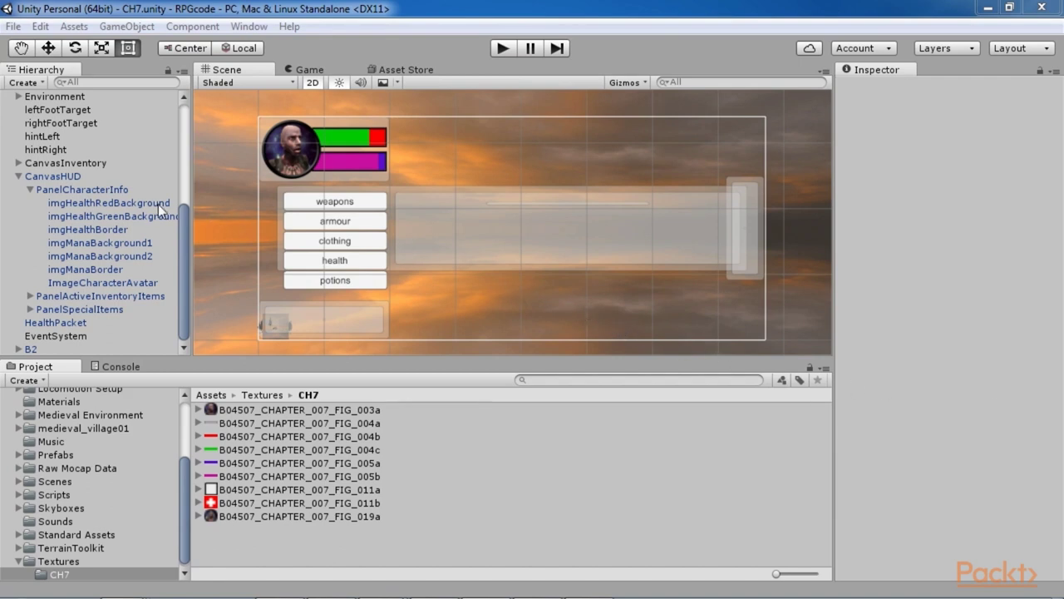
pyautogui.click(88, 193)
pyautogui.rightClick(88, 193)
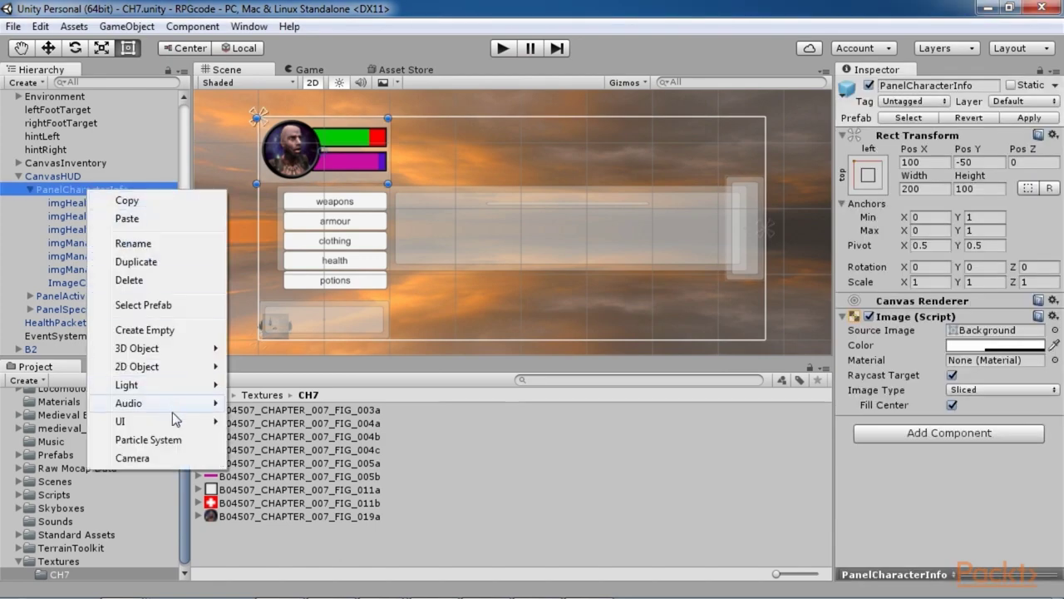
pyautogui.moveTo(176, 422)
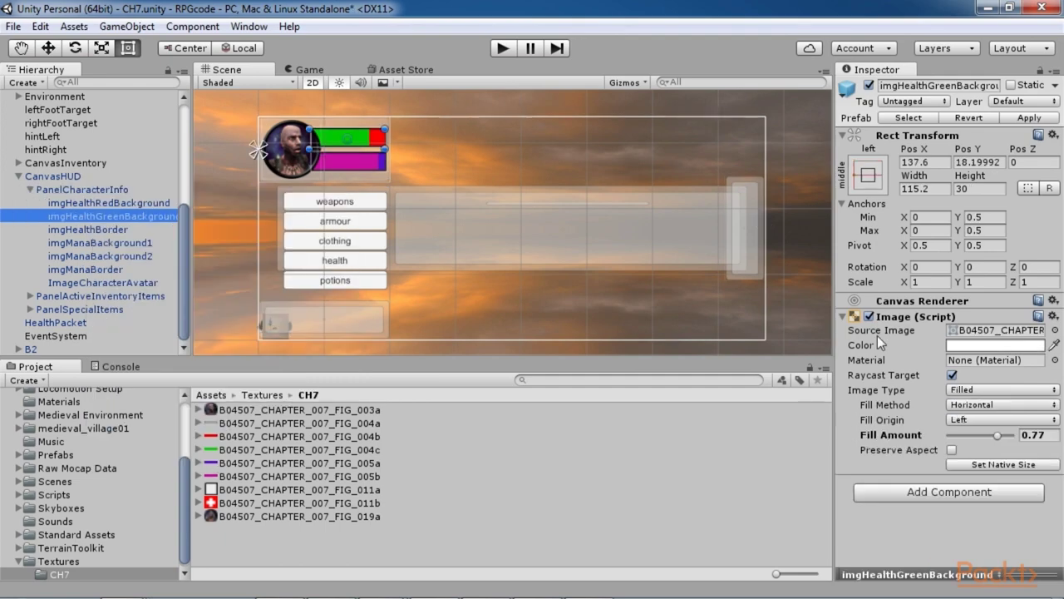
# Review the Image Type, Fill Method and Fill Origin settings of imgHealthGreenBackground without changing them.
pyautogui.click(991, 392)
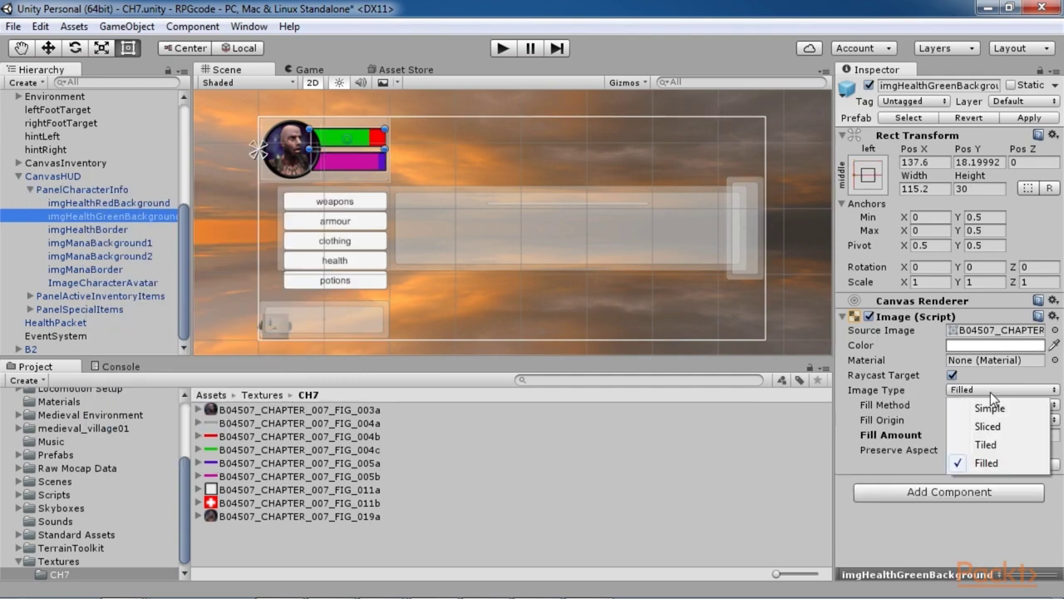
pyautogui.click(844, 430)
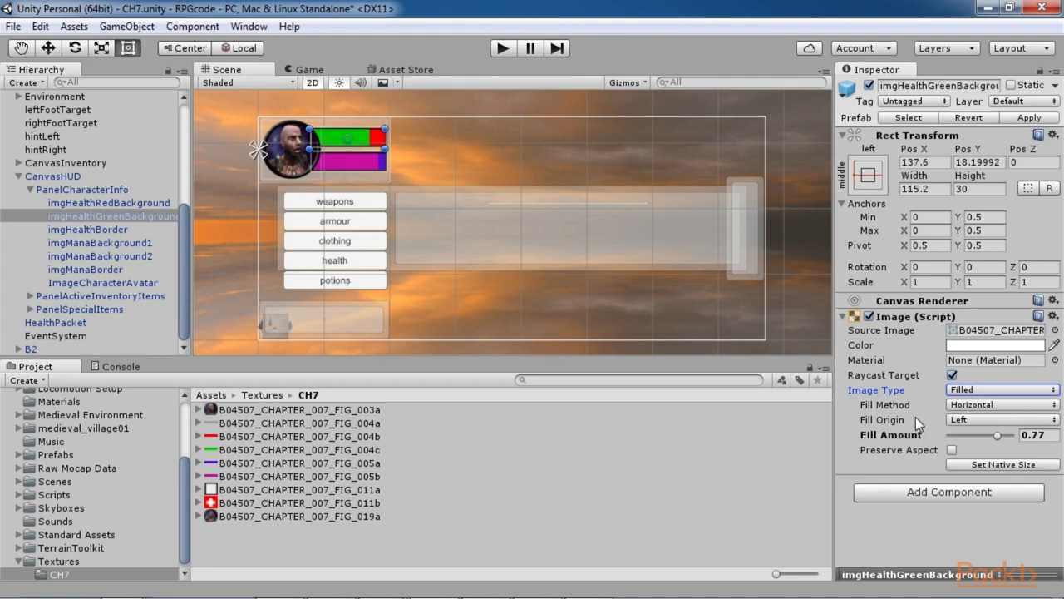
pyautogui.click(973, 405)
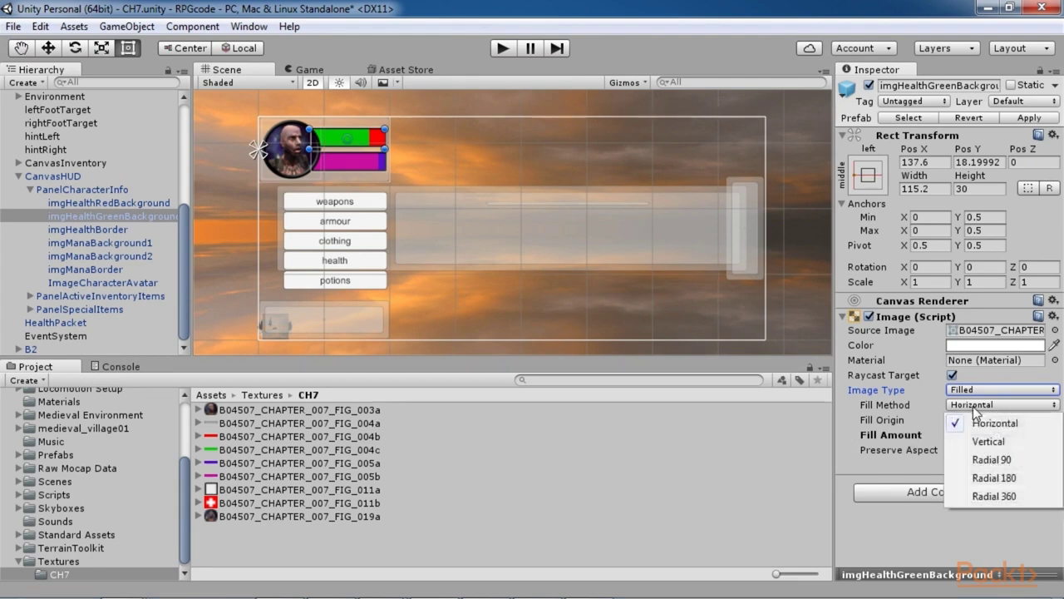
pyautogui.click(924, 422)
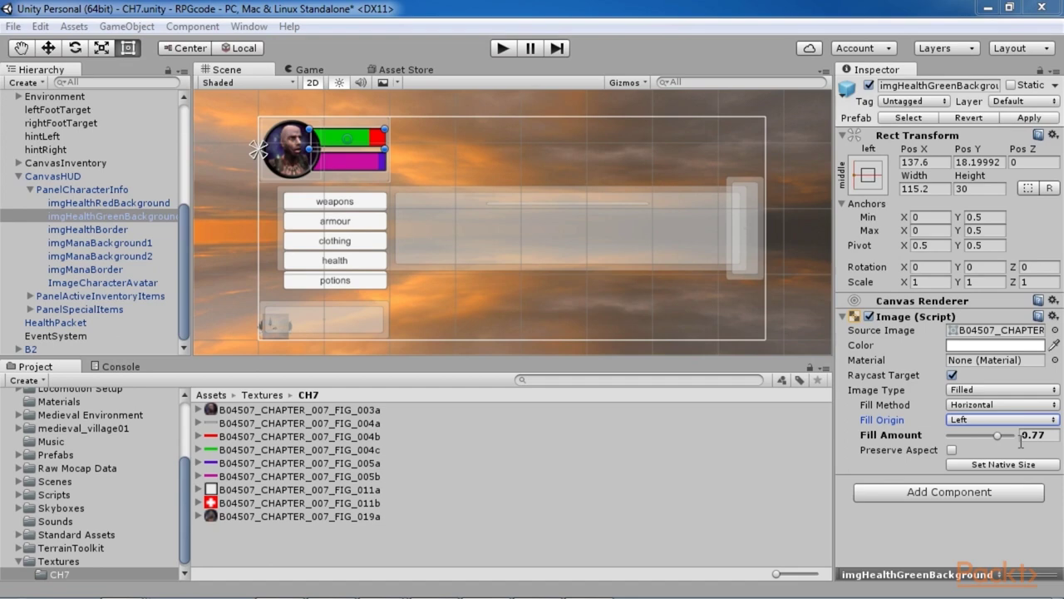
# Compare the Image settings of imgManaBackground1, imgManaBackground2 and imgManaBorder in PanelCharacterInfo.
pyautogui.click(107, 243)
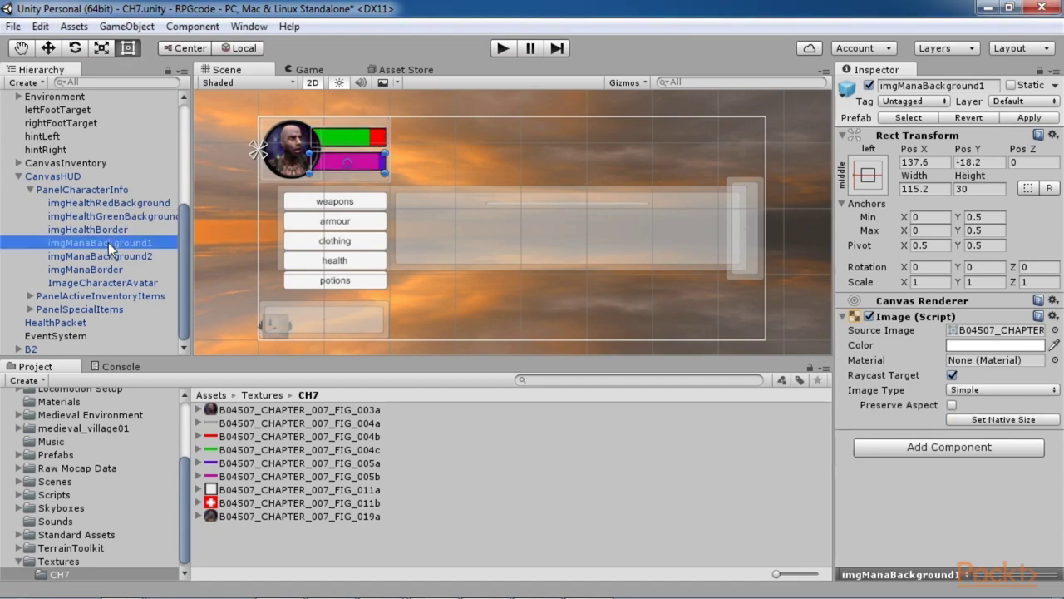
pyautogui.click(108, 242)
pyautogui.click(105, 256)
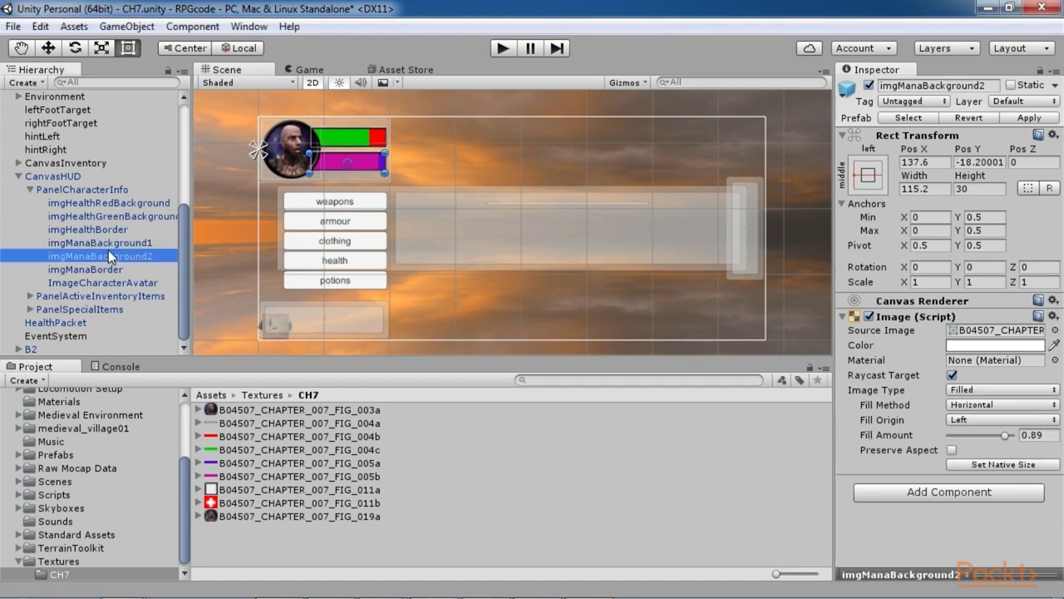
pyautogui.click(111, 243)
pyautogui.click(111, 251)
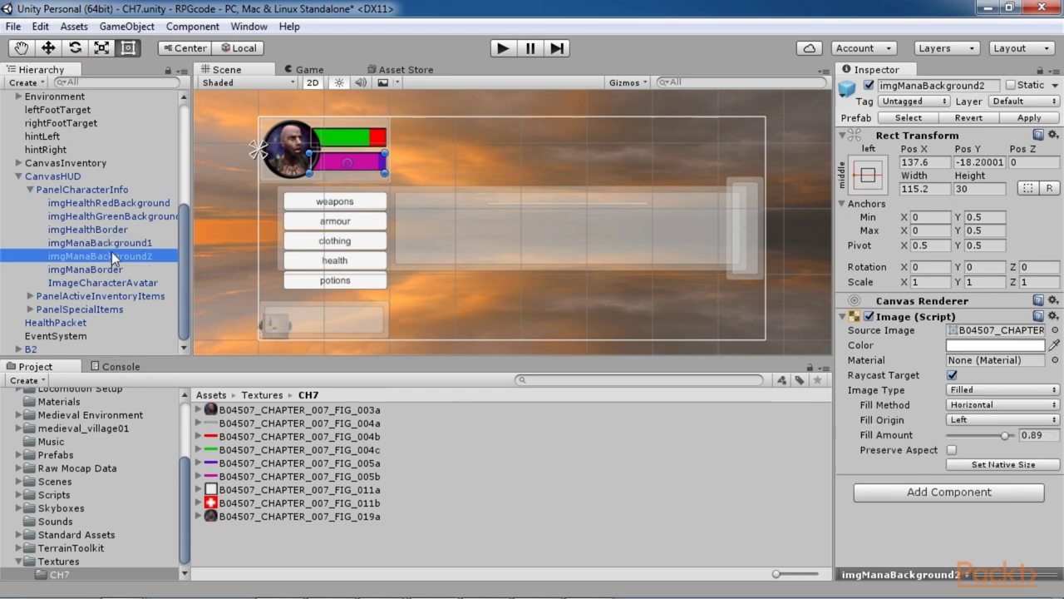
pyautogui.click(109, 267)
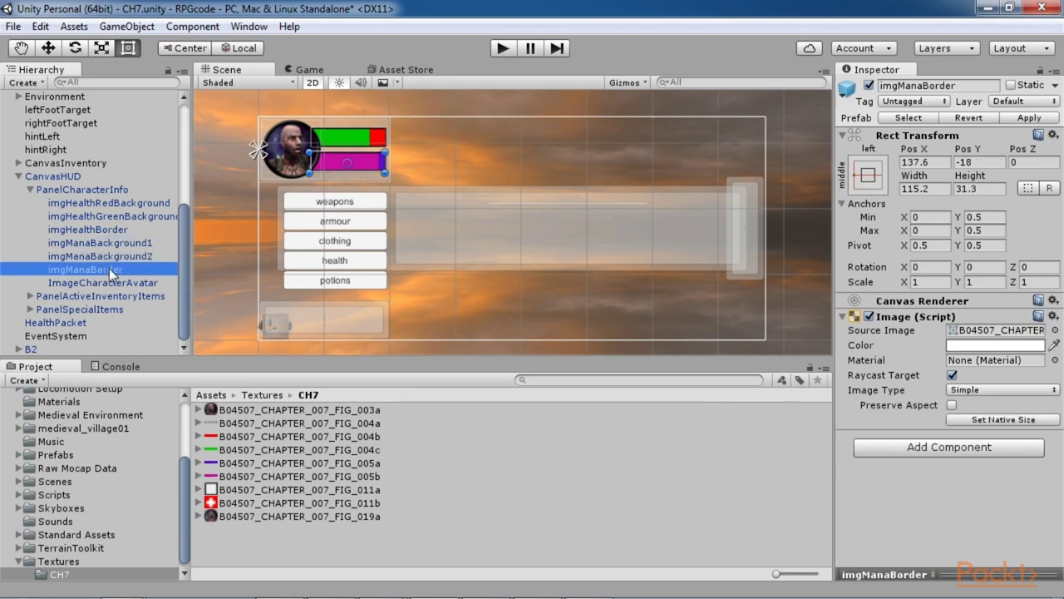
pyautogui.click(117, 242)
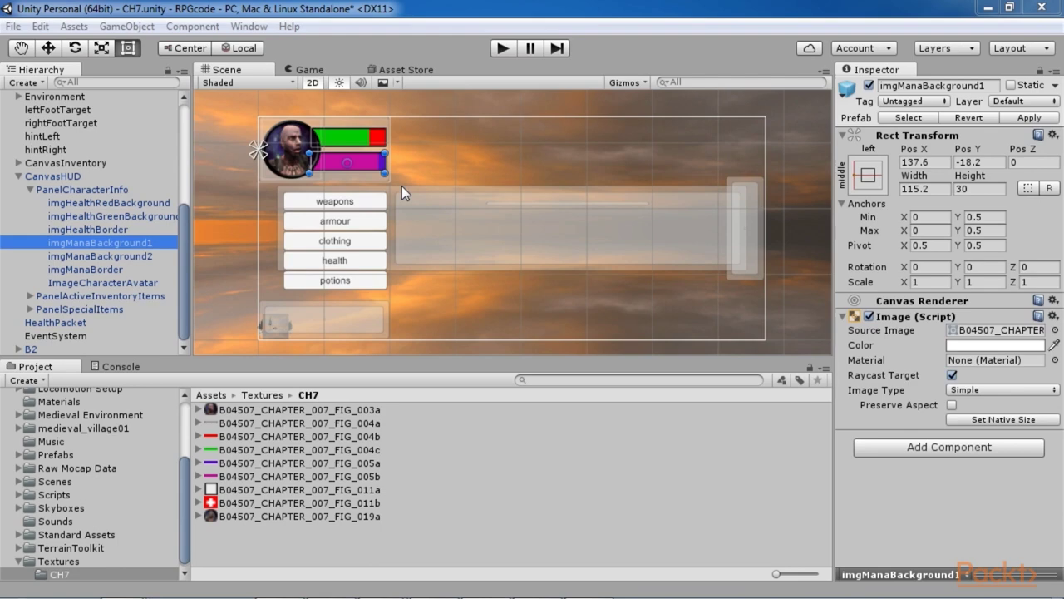
pyautogui.scroll(-2, 402, 193)
pyautogui.click(110, 270)
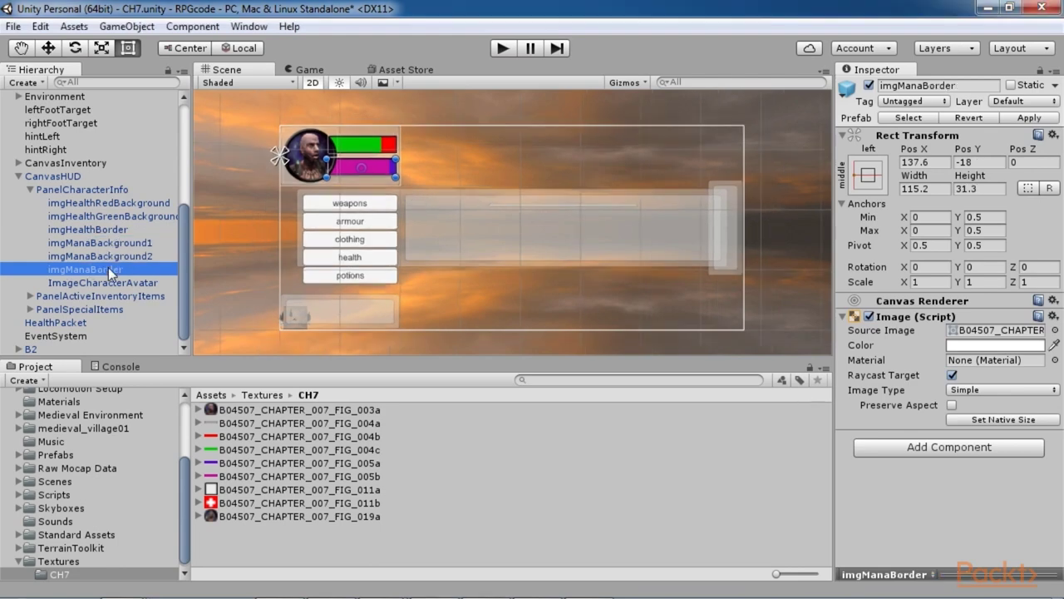
pyautogui.click(114, 256)
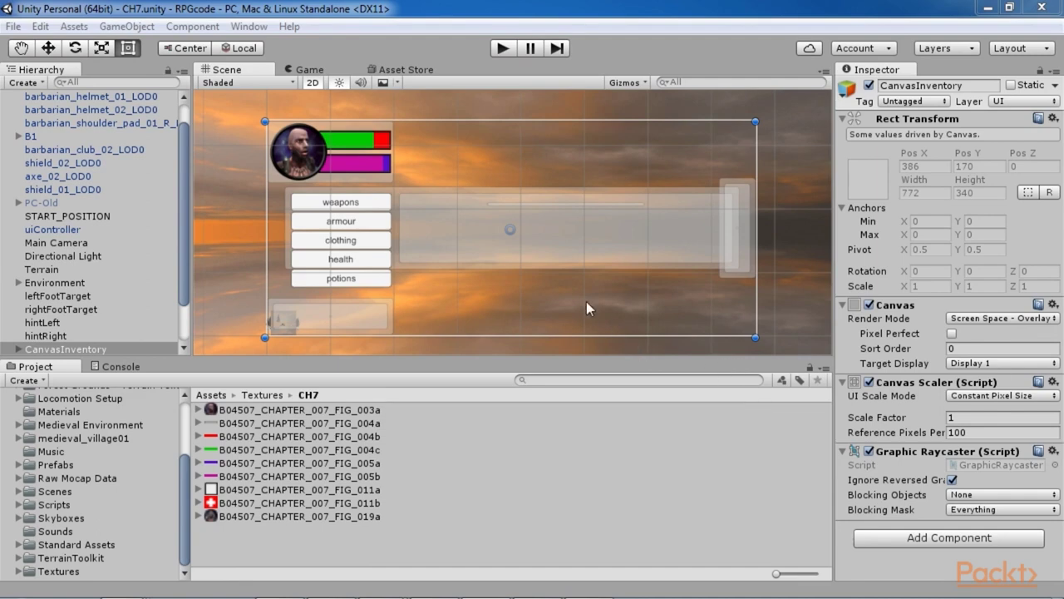
# Inspect the Scroll View of the active inventory items panel and its parent PanelActiveInventoryItems.
pyautogui.click(371, 309)
pyautogui.scroll(-2, 117, 283)
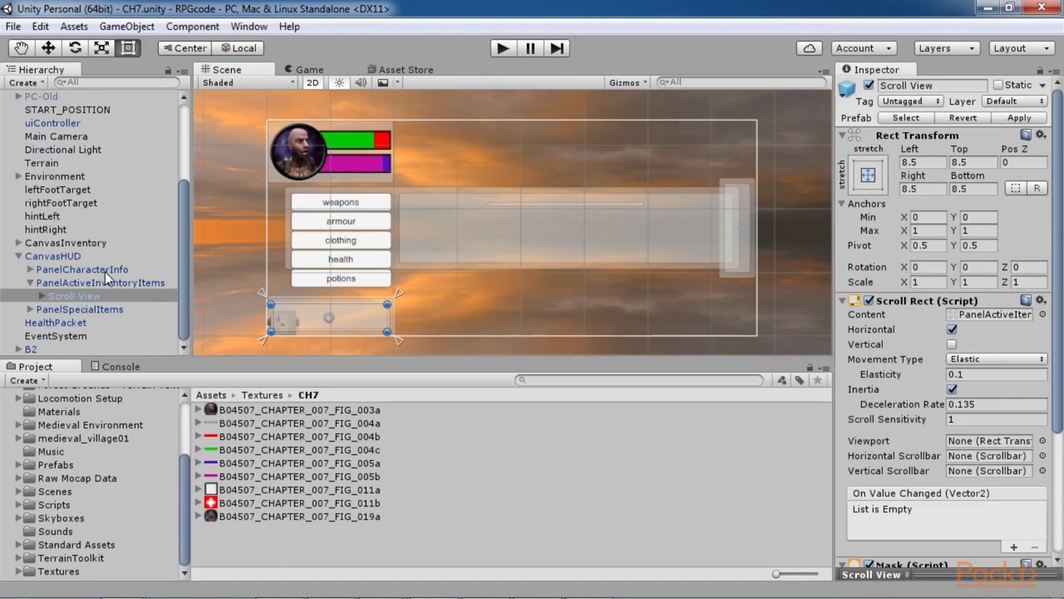
pyautogui.click(46, 281)
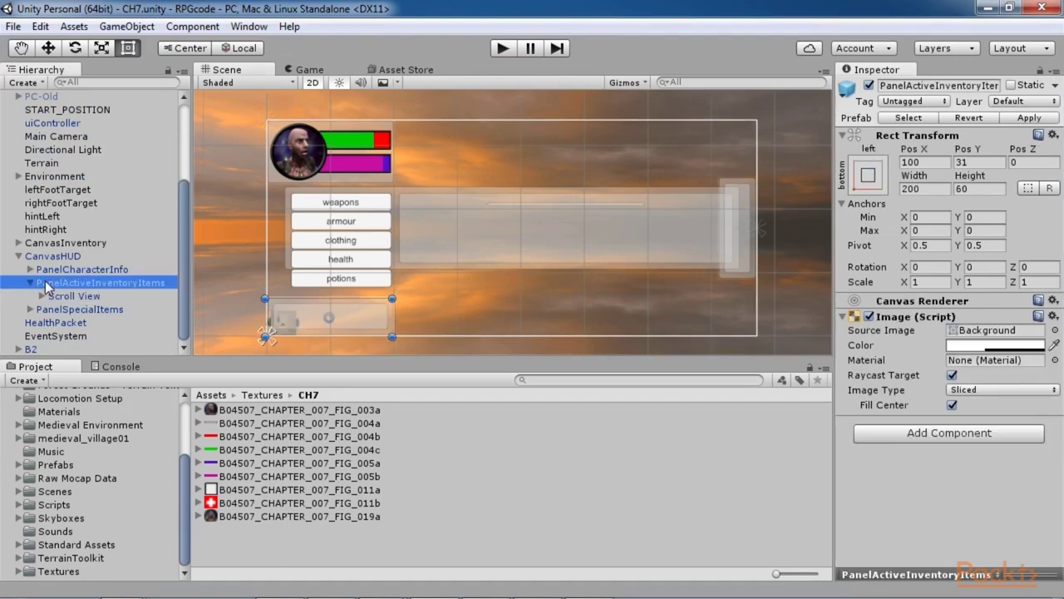
# Inspect the Scroll Rect settings of PanelActiveInventoryItems' Scroll View and its nested PanelActiveItems.
pyautogui.click(55, 296)
pyautogui.click(43, 297)
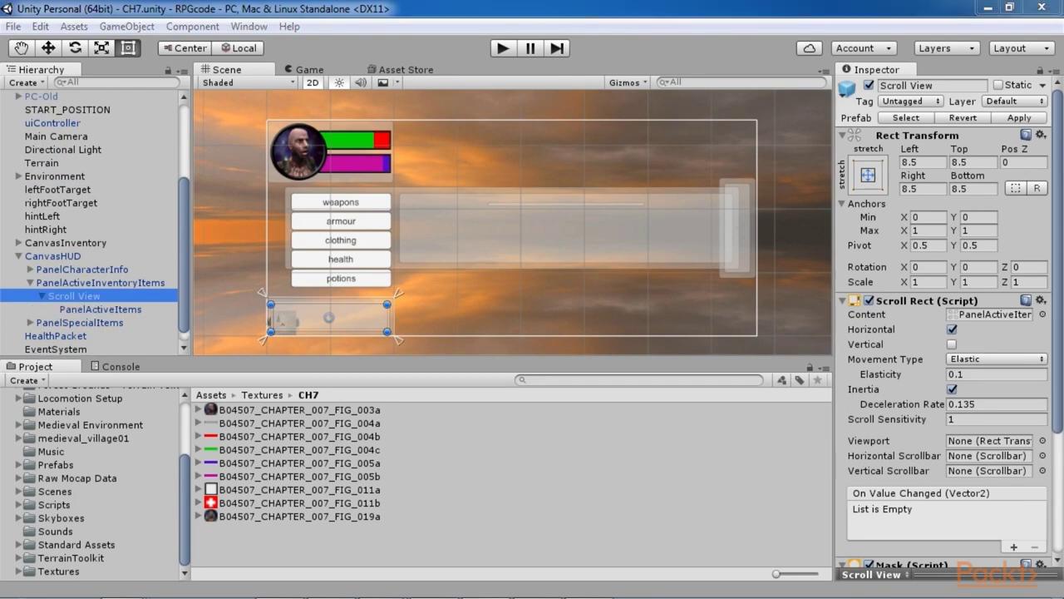
pyautogui.click(88, 309)
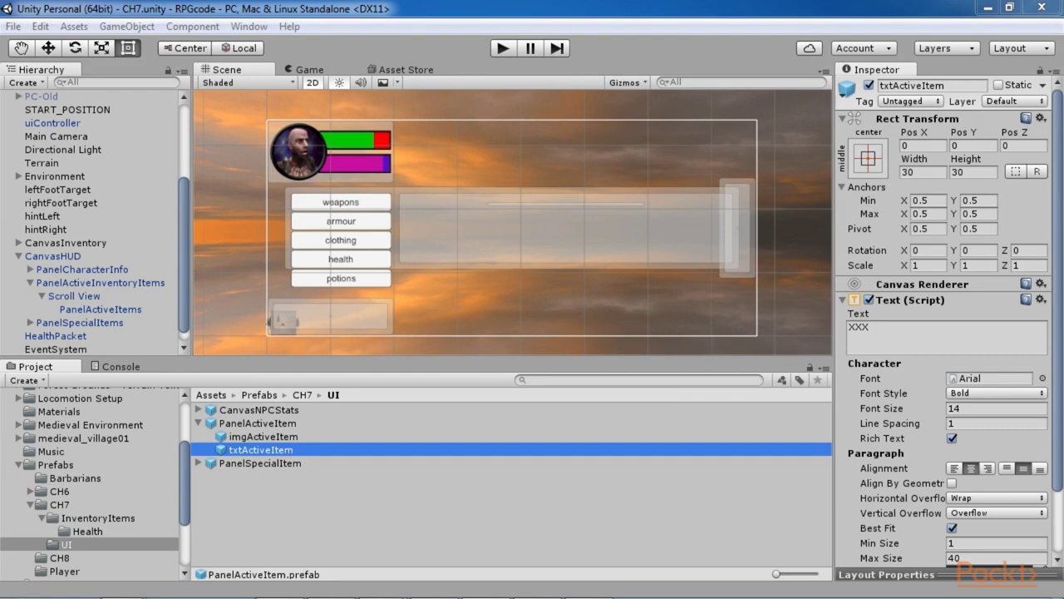
# Search the project for "Active", open the ActiveInventoryItemUI script in MonoDevelop, review its imgActiveItem and txtActiveItem fields, and return to Unity.
pyautogui.click(559, 379)
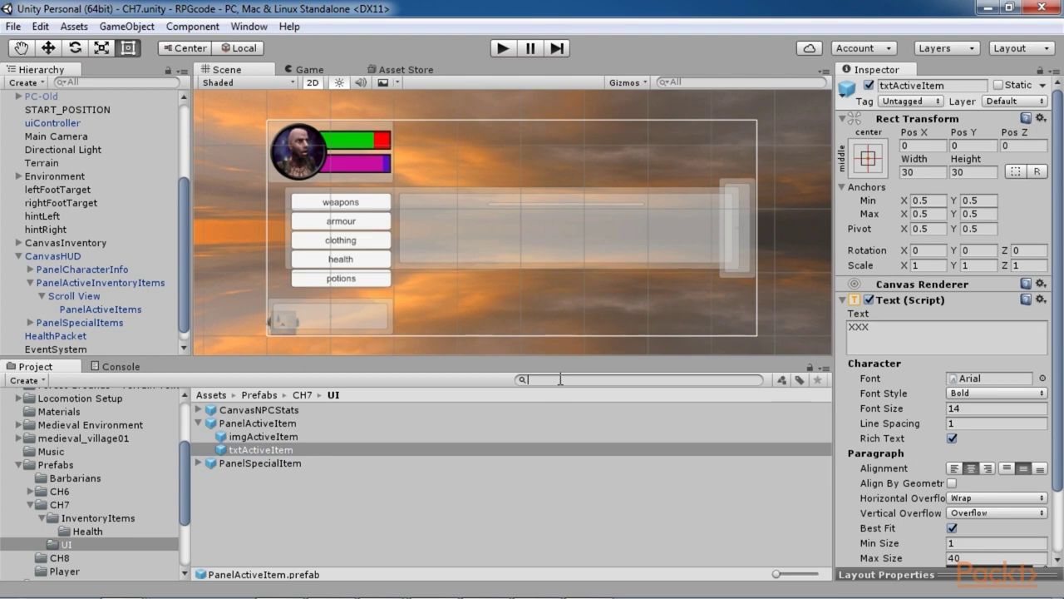
pyautogui.write('Active')
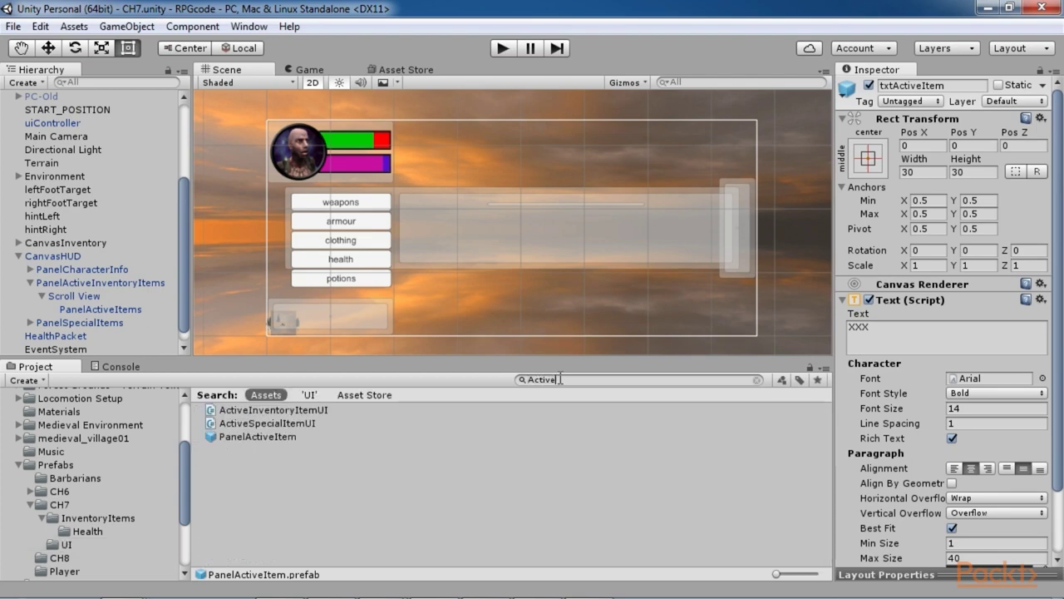
pyautogui.click(296, 410)
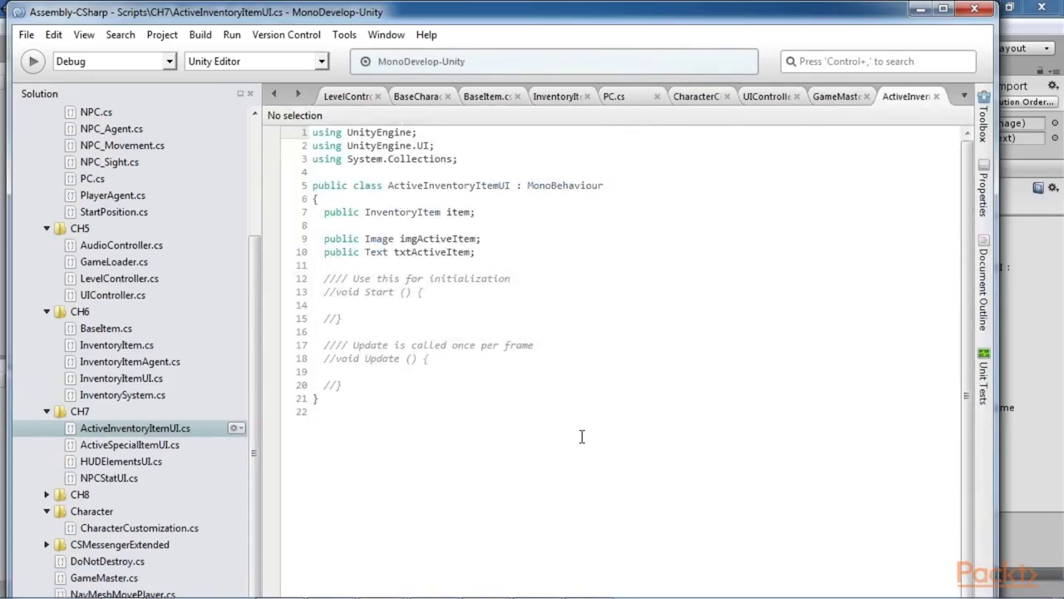
pyautogui.moveTo(319, 239); pyautogui.dragTo(465, 251)
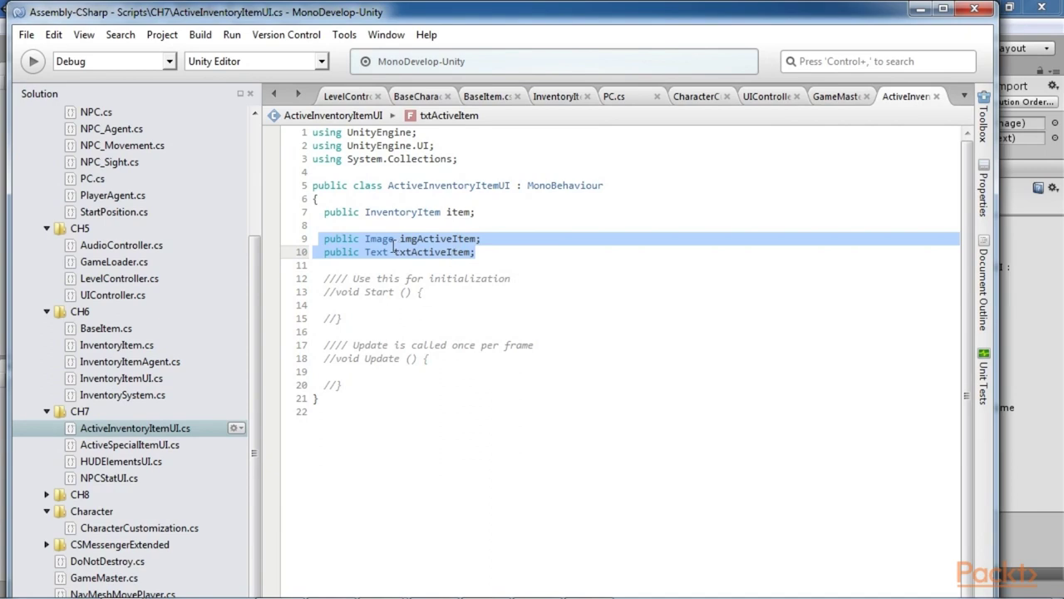
pyautogui.click(464, 257)
pyautogui.click(419, 247)
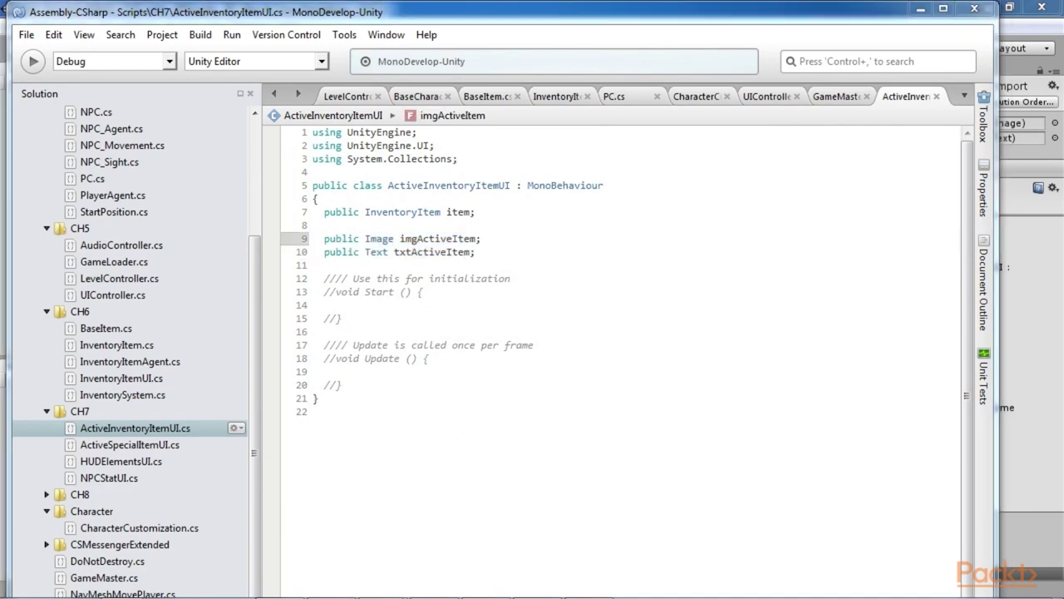
pyautogui.hotkey('alt', 'Tab')
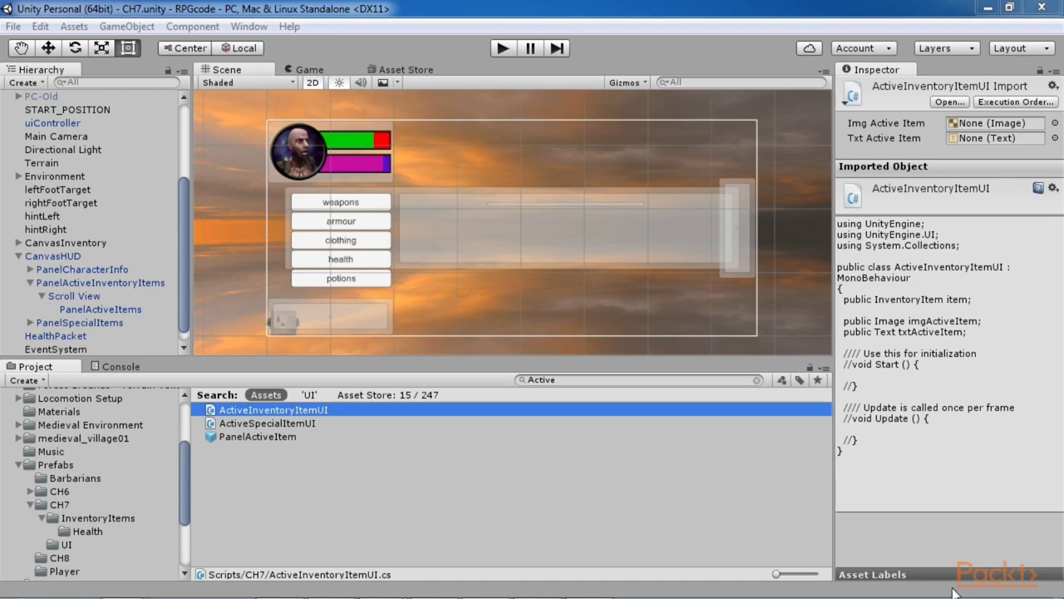
# Examine PanelSpecialItems in CanvasHUD, including its Scroll View's scroll direction and the nested panel's layout settings.
pyautogui.click(741, 244)
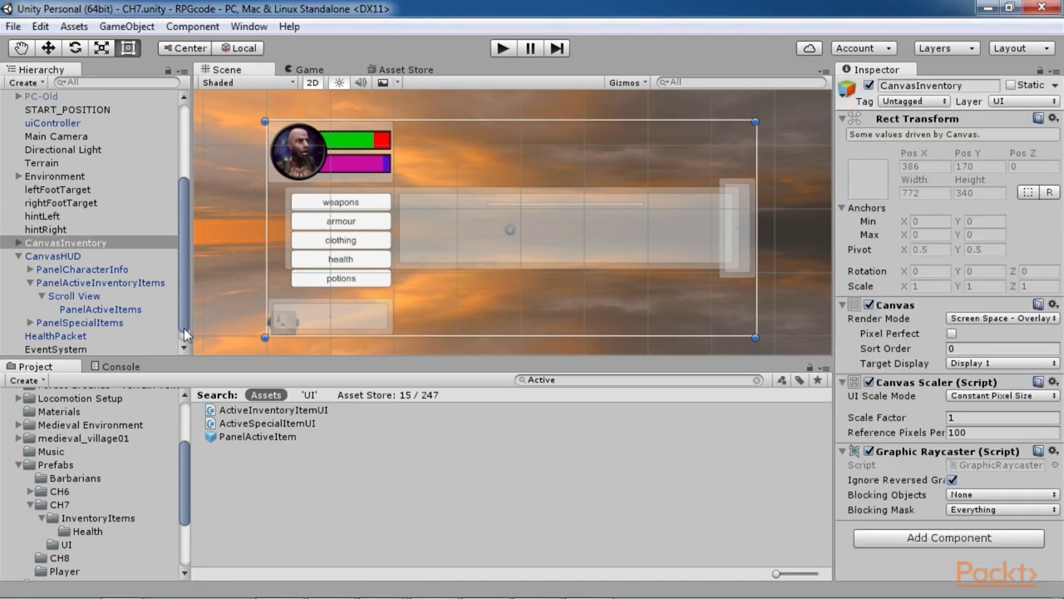
pyautogui.click(79, 309)
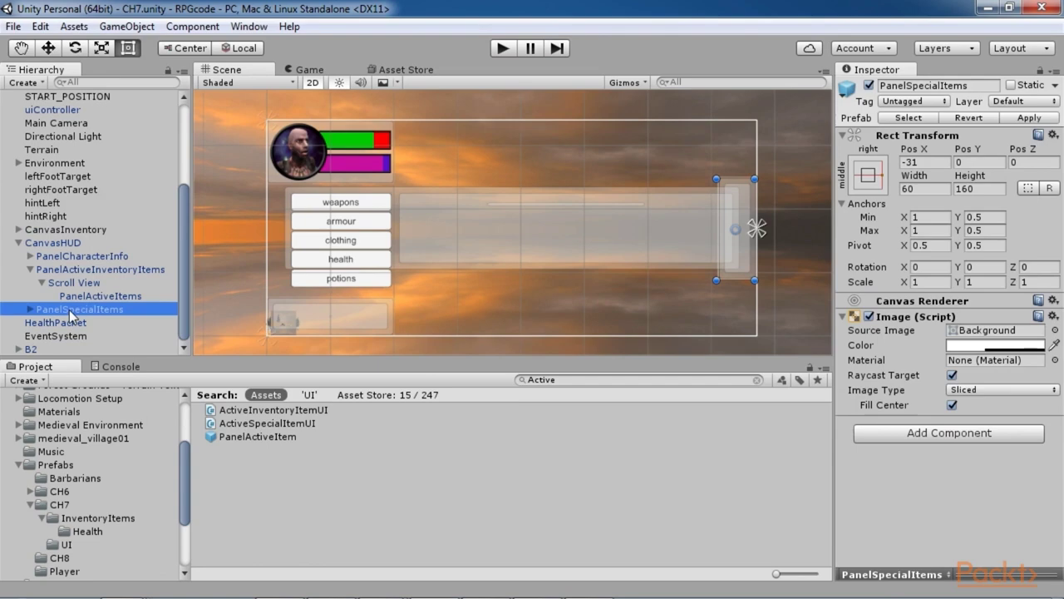
pyautogui.click(75, 270)
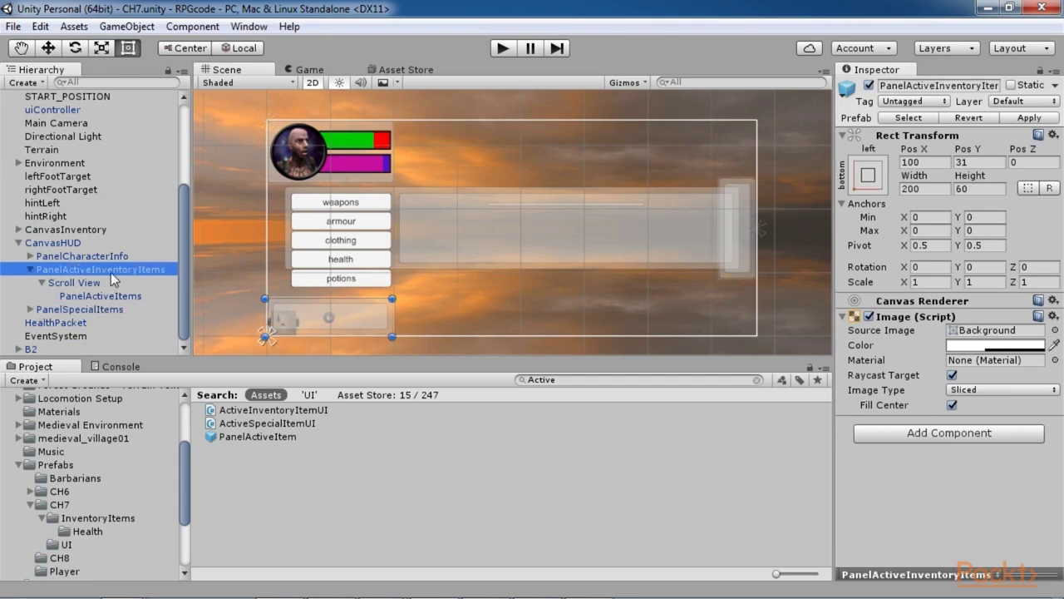
pyautogui.click(158, 309)
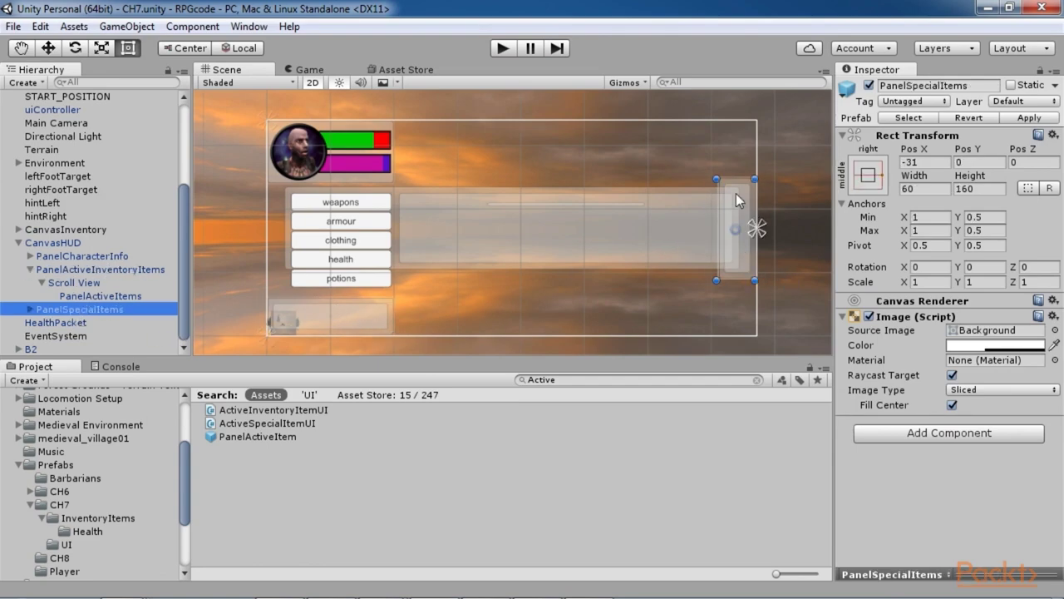
pyautogui.click(30, 309)
pyautogui.click(42, 323)
pyautogui.scroll(-1, 67, 309)
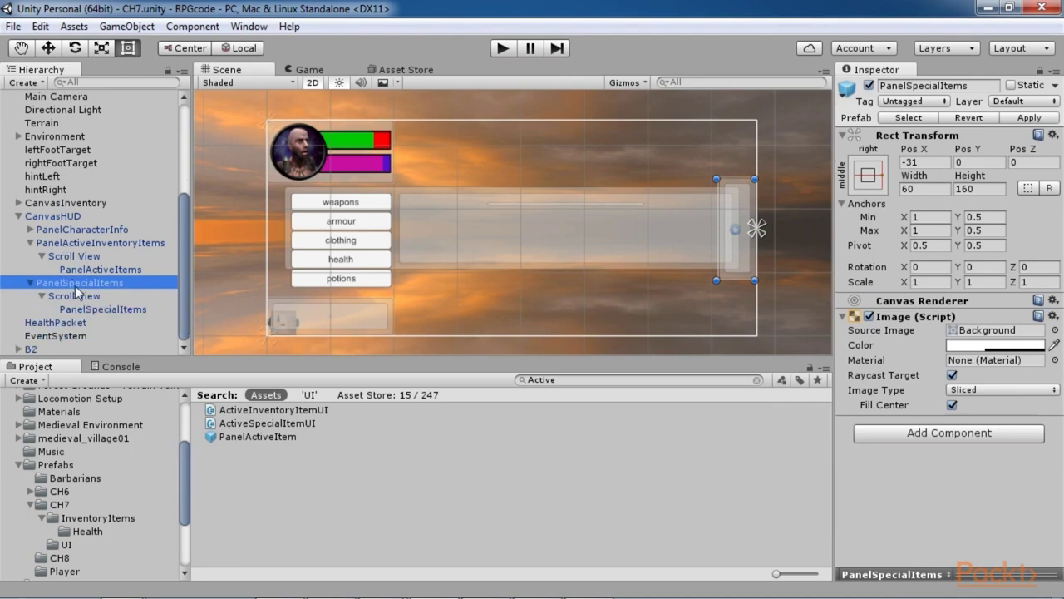
pyautogui.click(76, 296)
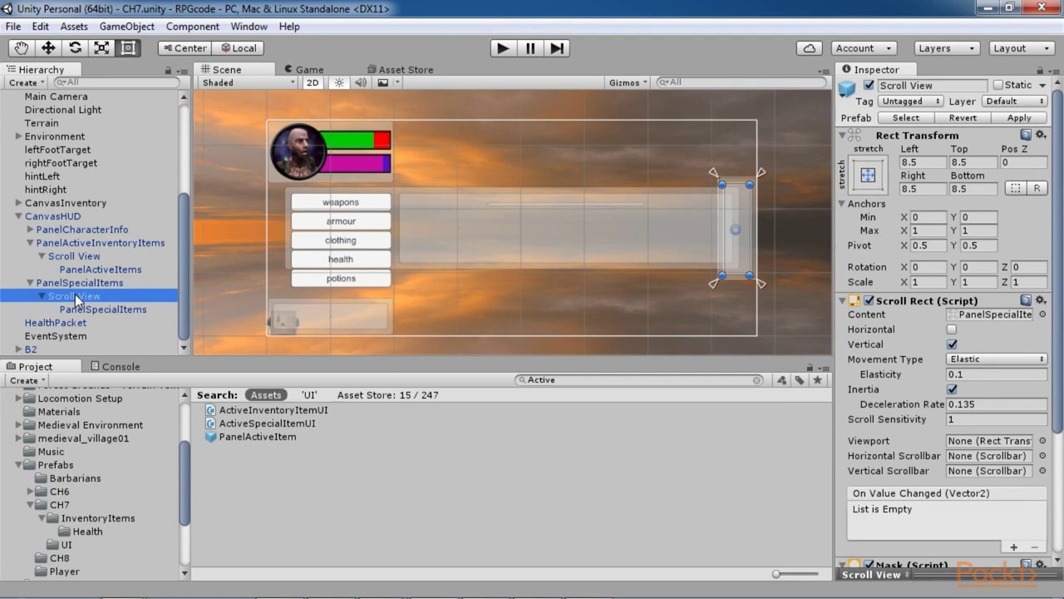
pyautogui.click(87, 310)
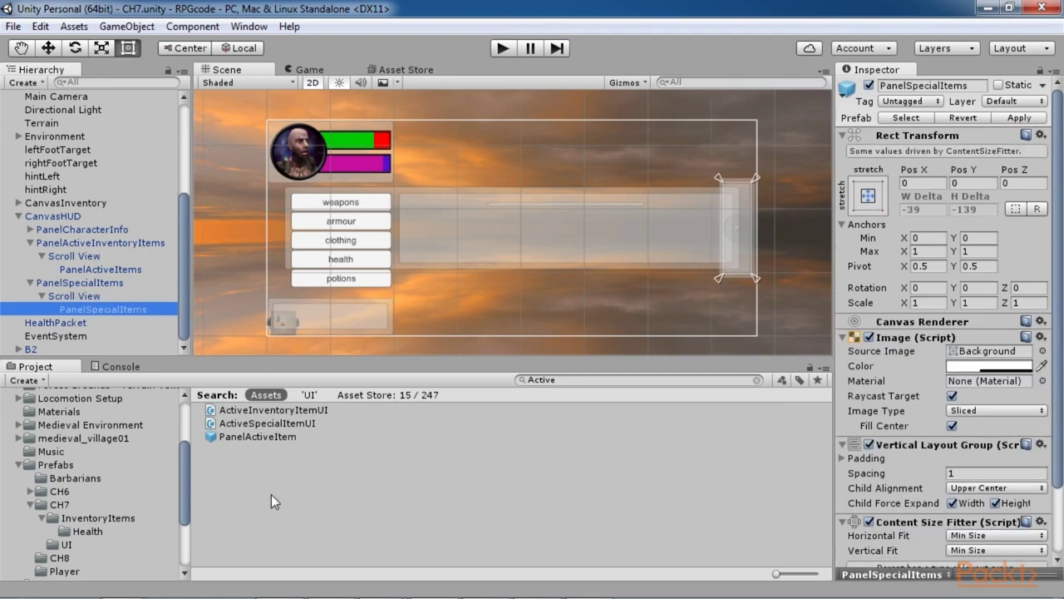
# Clear the project search and inspect the PanelSpecialItem prefab with its imgActiveItem and txtActiveItem children.
pyautogui.click(596, 380)
pyautogui.press('BackSpace')
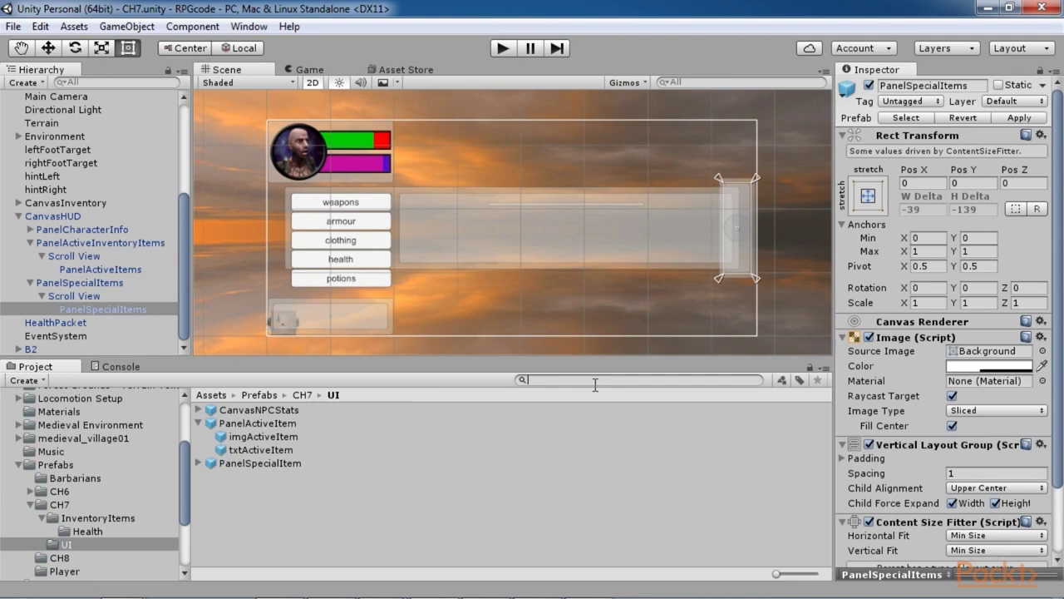
pyautogui.click(239, 463)
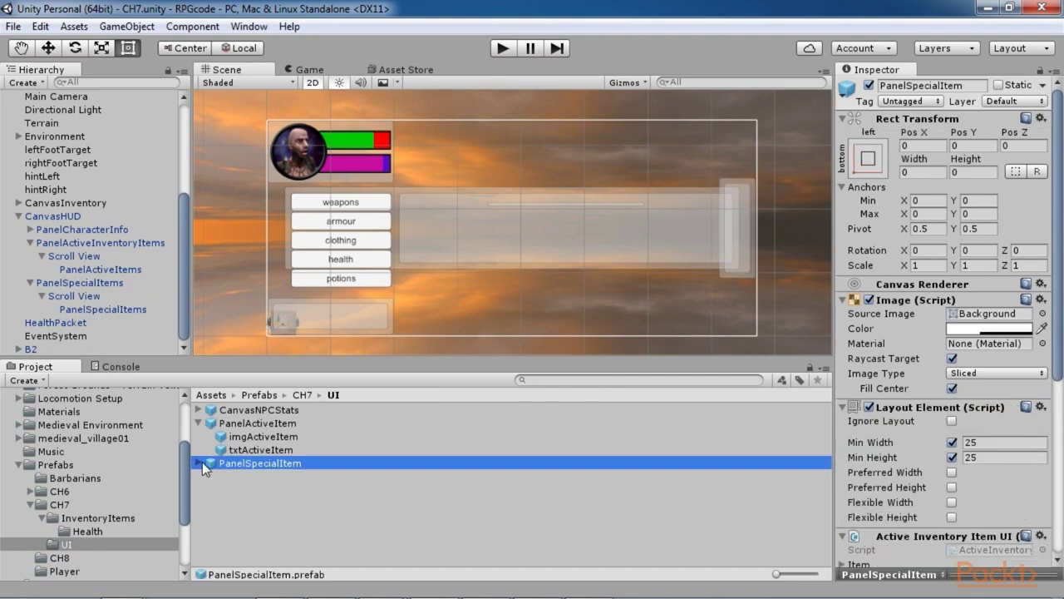
pyautogui.click(201, 463)
pyautogui.click(261, 476)
pyautogui.click(260, 490)
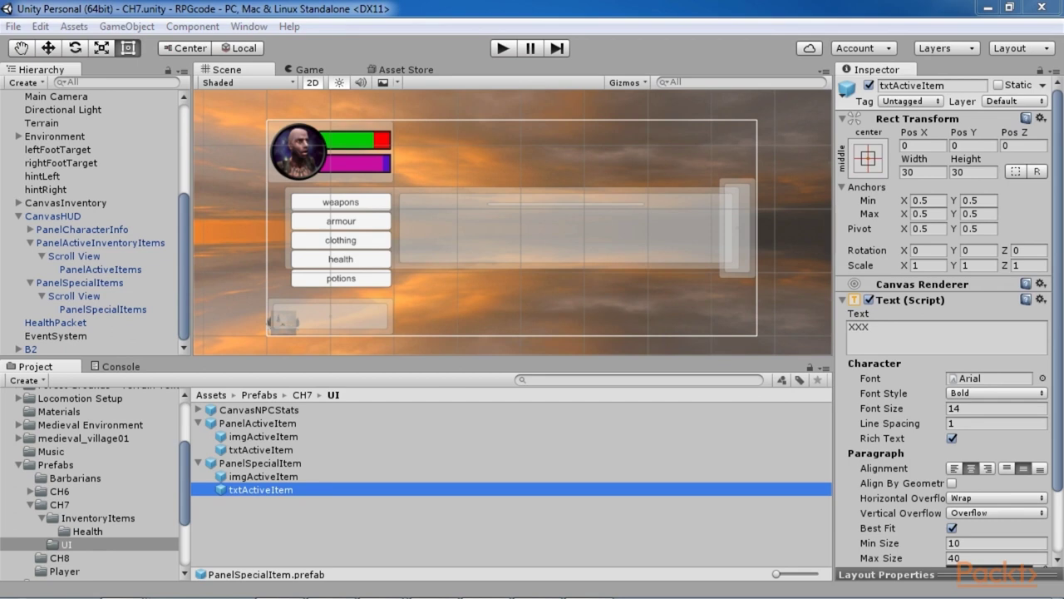
# Run the scene in play mode and move the character around the pickup items to test the HUD.
pyautogui.hotkey('ctrl', 'p')
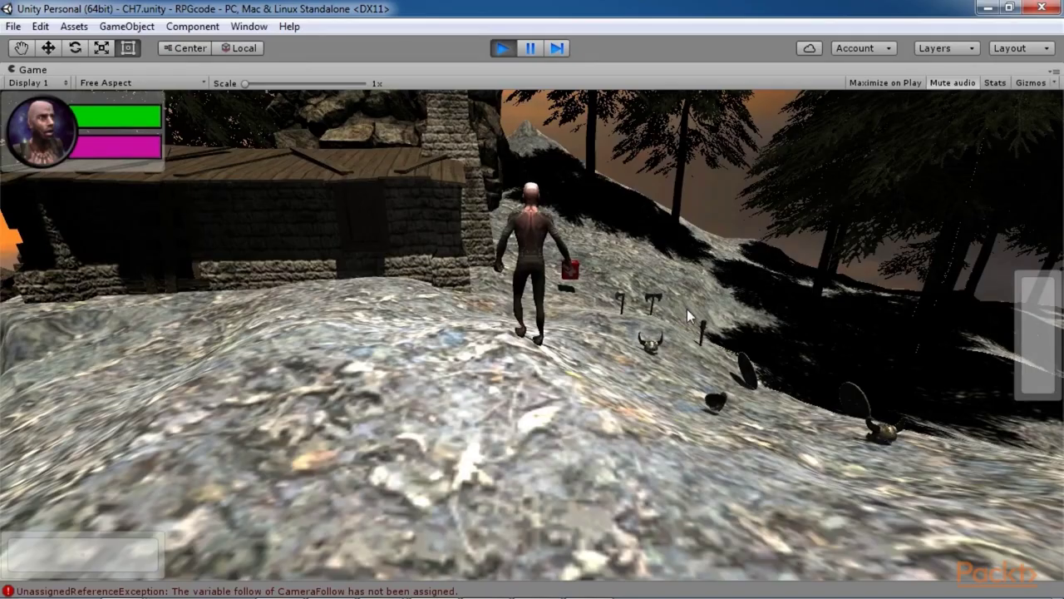
pyautogui.press('d')
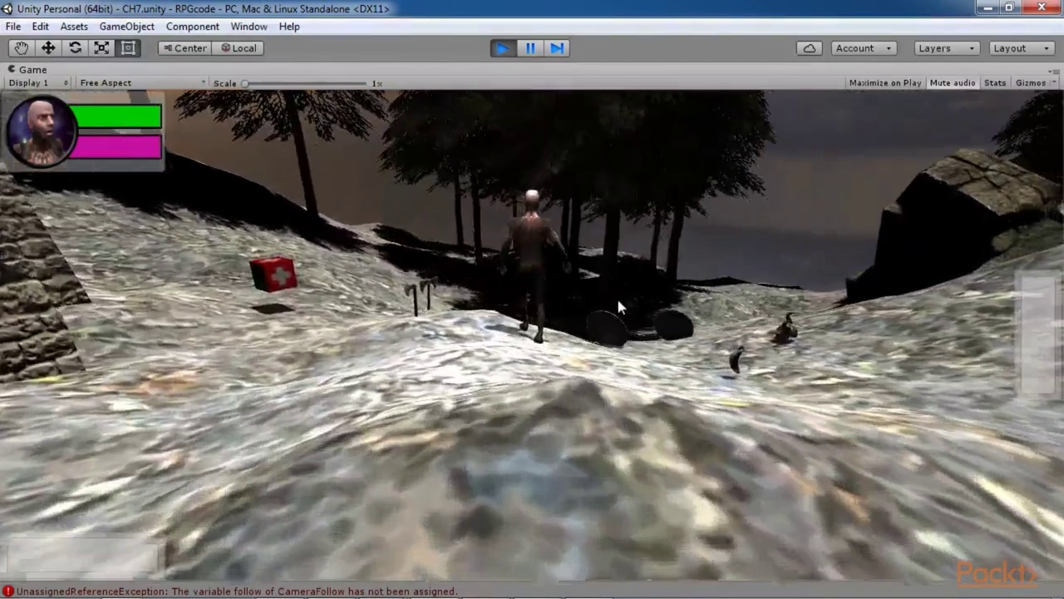
pyautogui.press('a')
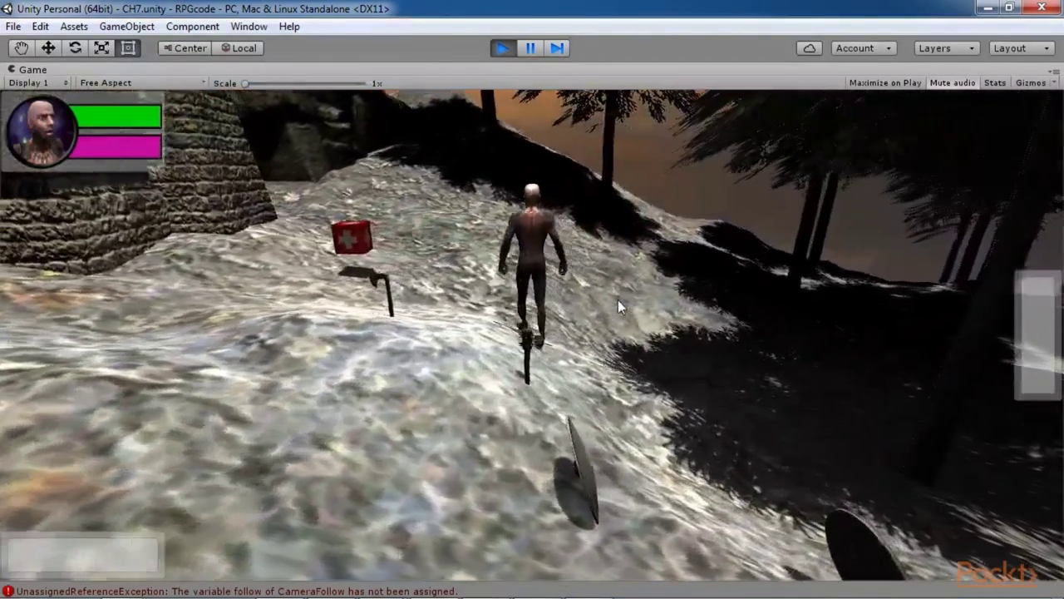
pyautogui.press('s')
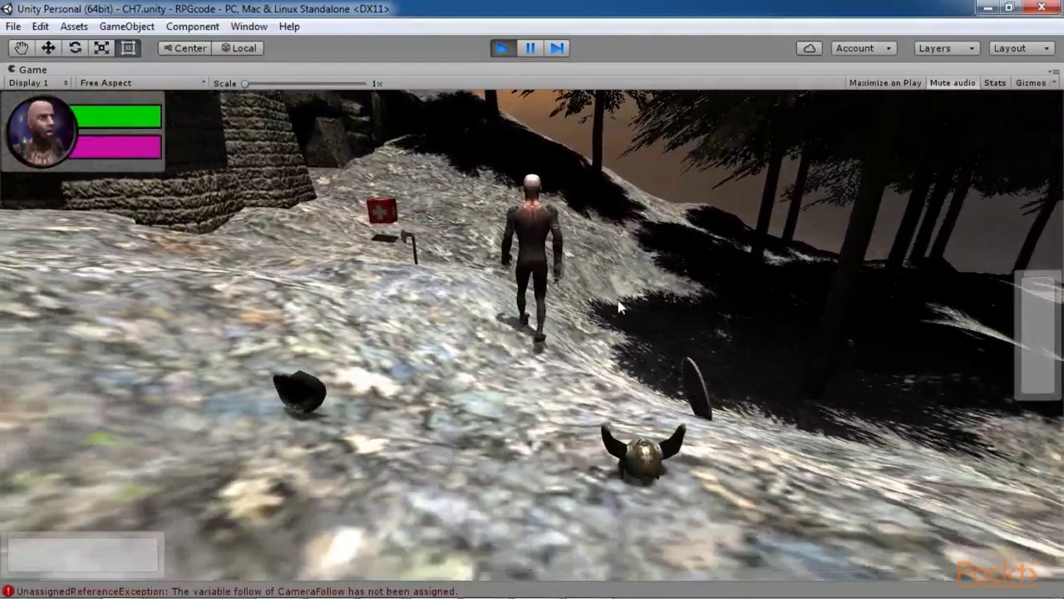
pyautogui.press('s')
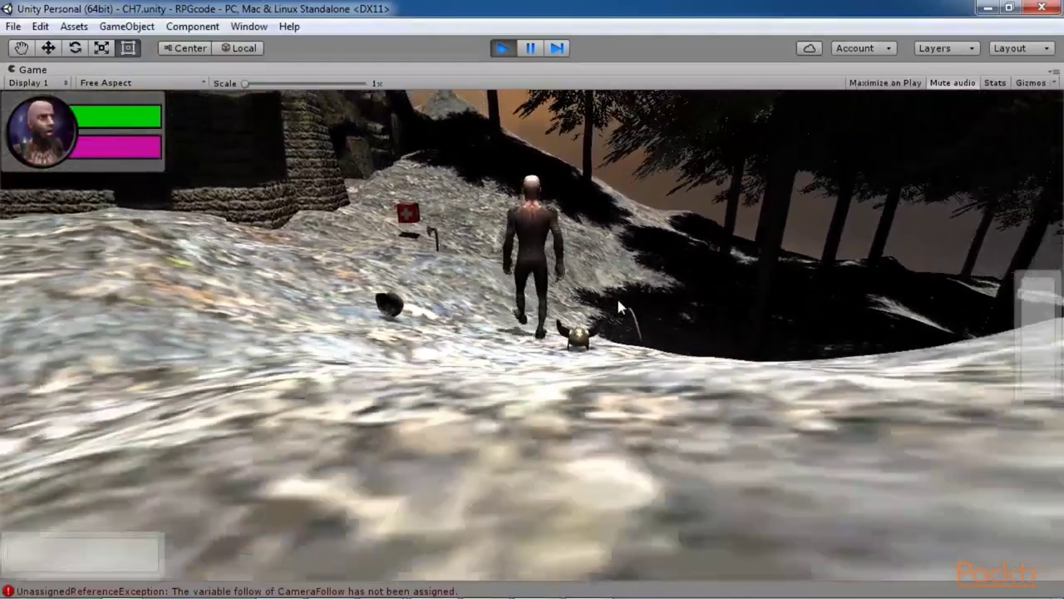
pyautogui.press('a')
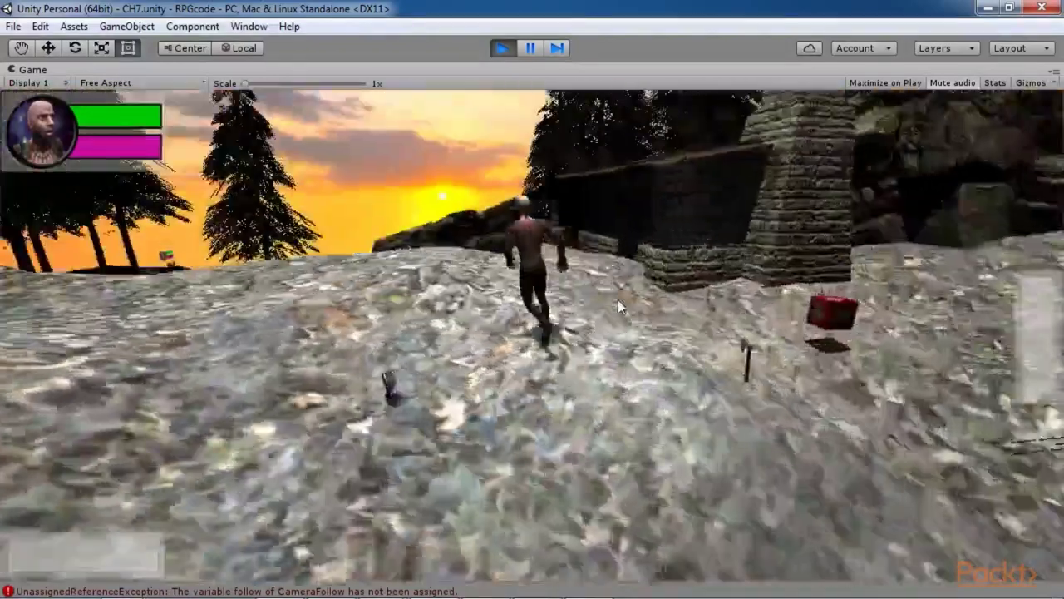
pyautogui.press('w')
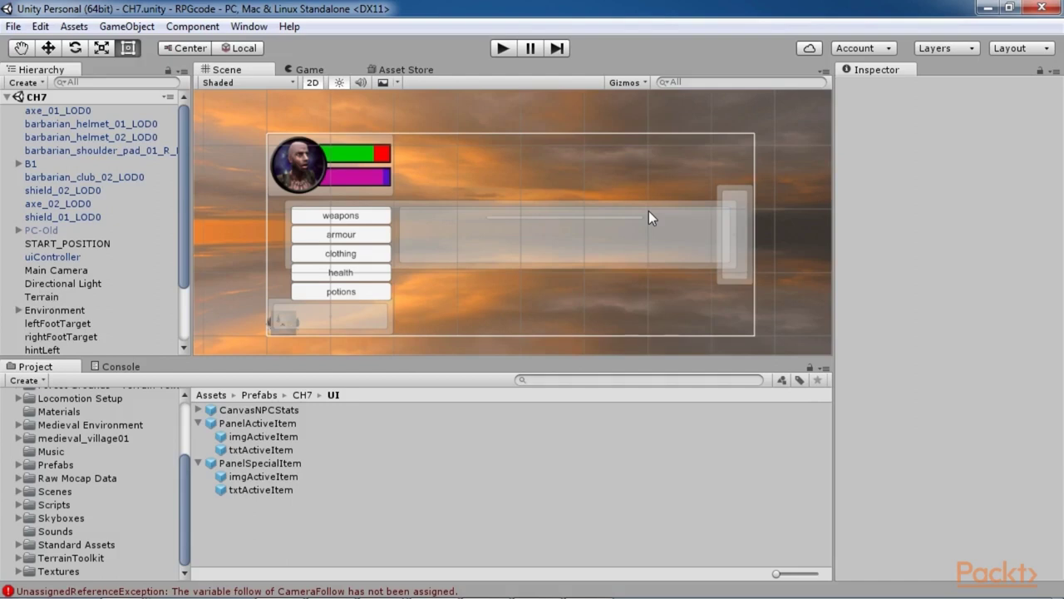
# Search the project for "Activ" and preview the ActiveInventoryItemUI and ActiveSpecialItemUI scripts.
pyautogui.click(602, 379)
pyautogui.write('A')
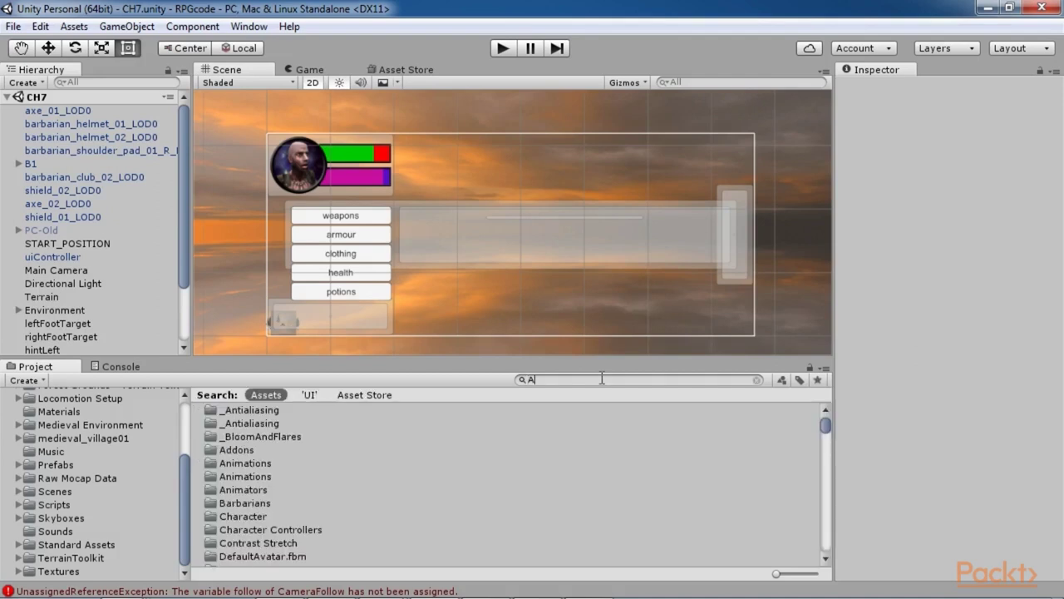
pyautogui.write('ctiv')
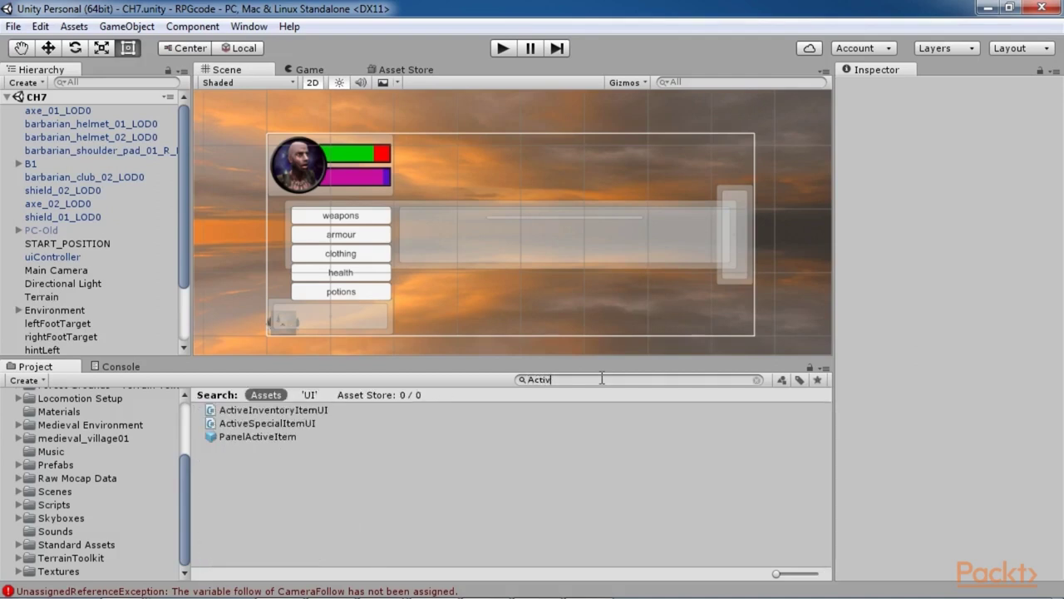
pyautogui.click(298, 411)
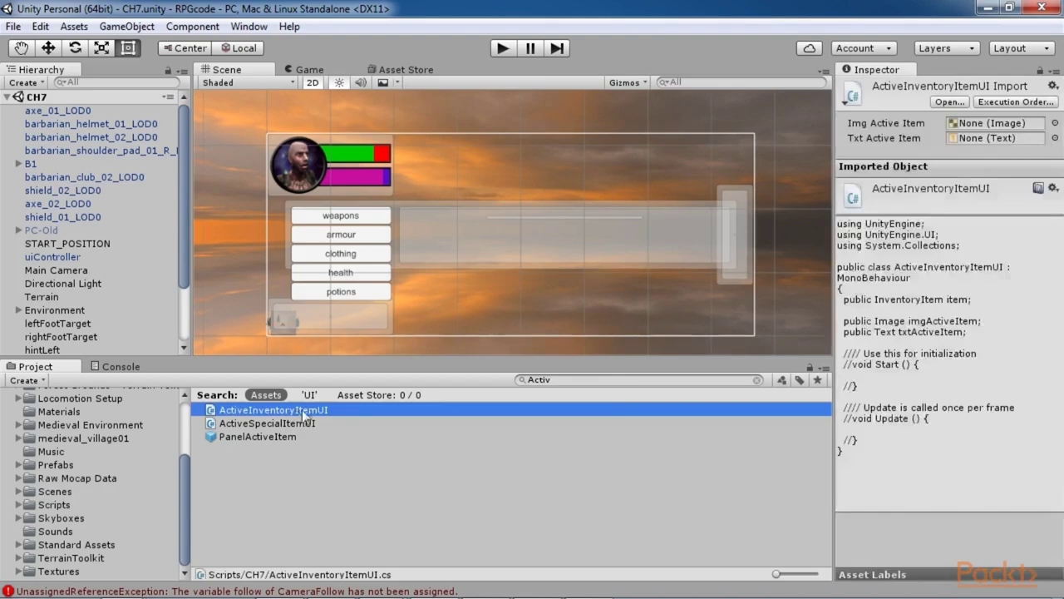
pyautogui.click(299, 423)
# Search the project for "HUD" and preview the public fields of the HUDElementsUI script.
pyautogui.click(570, 379)
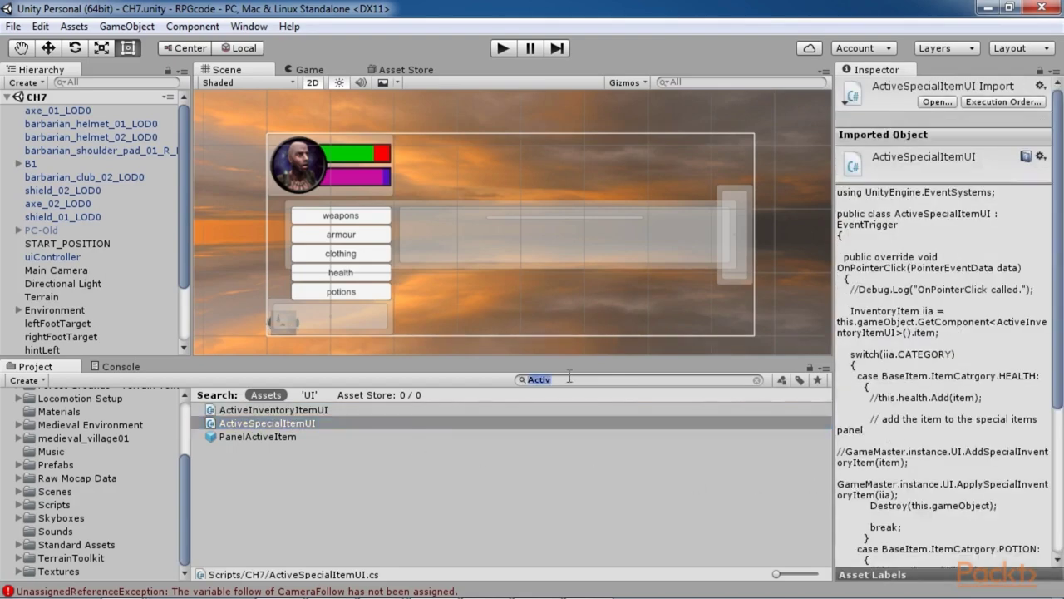
pyautogui.write('HUD')
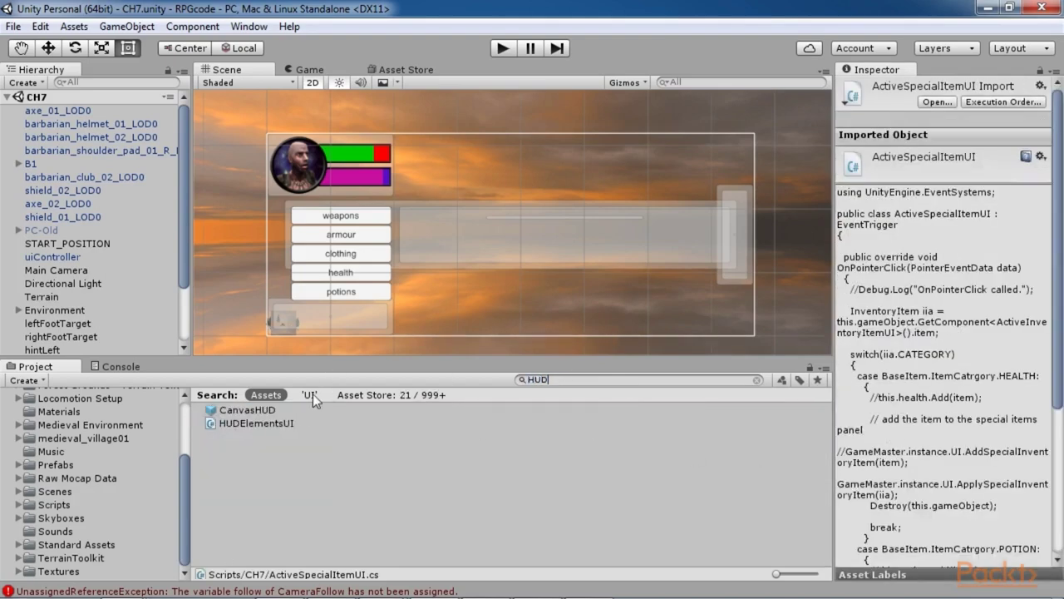
pyautogui.click(287, 422)
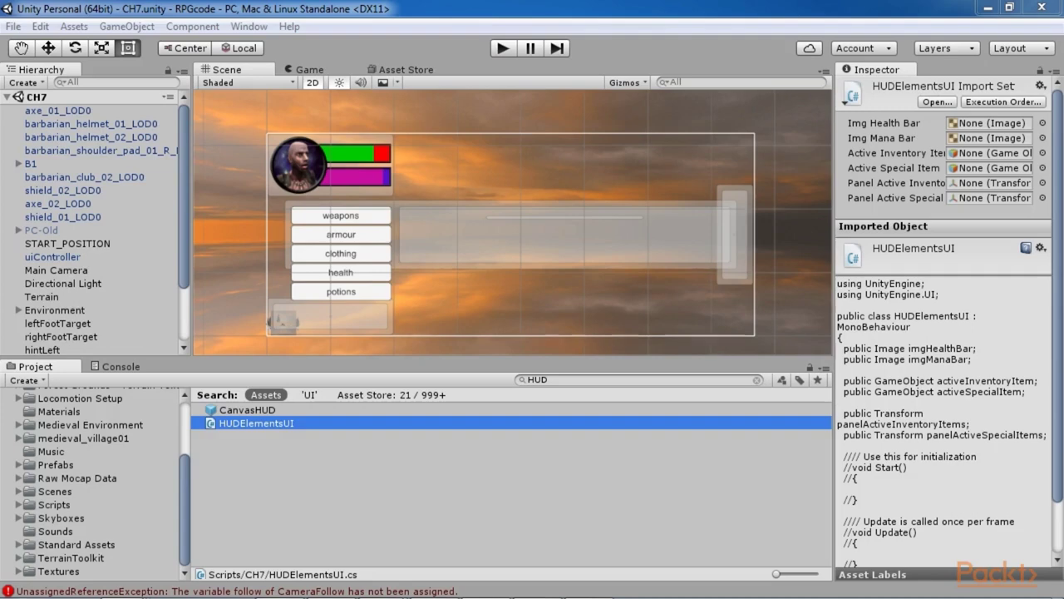
# Review the HUD Elements UI script references on CanvasHUD and browse the component types that can be added.
pyautogui.scroll(-2, 92, 249)
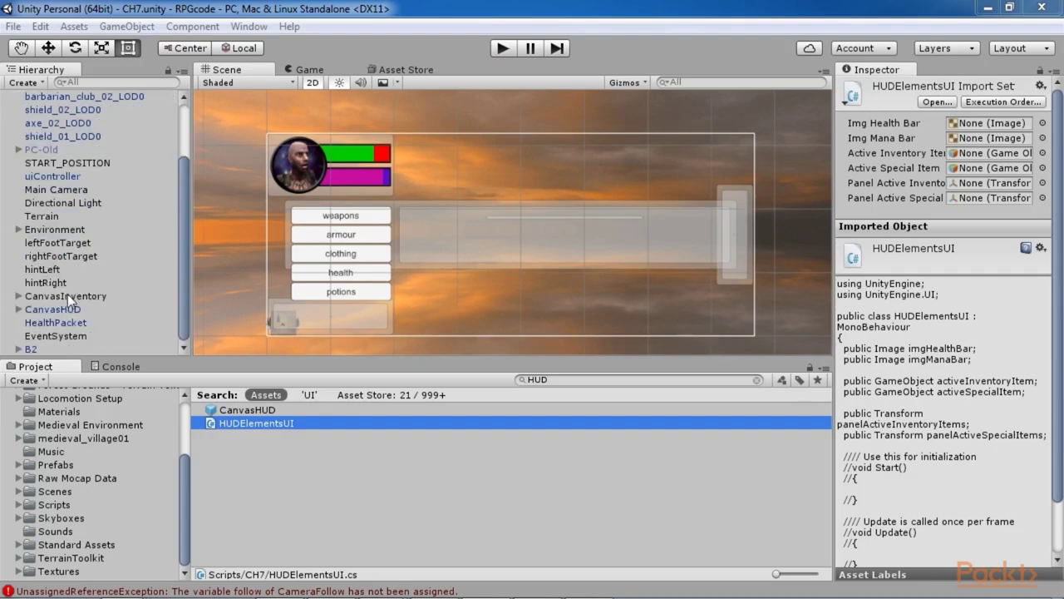
pyautogui.click(53, 308)
pyautogui.scroll(-3, 927, 483)
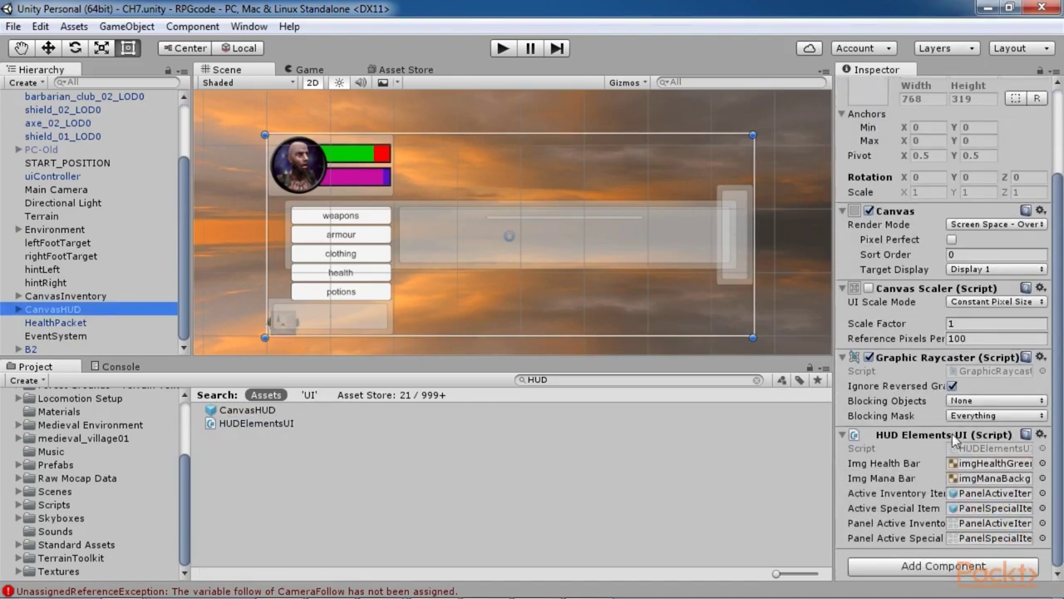
pyautogui.click(936, 568)
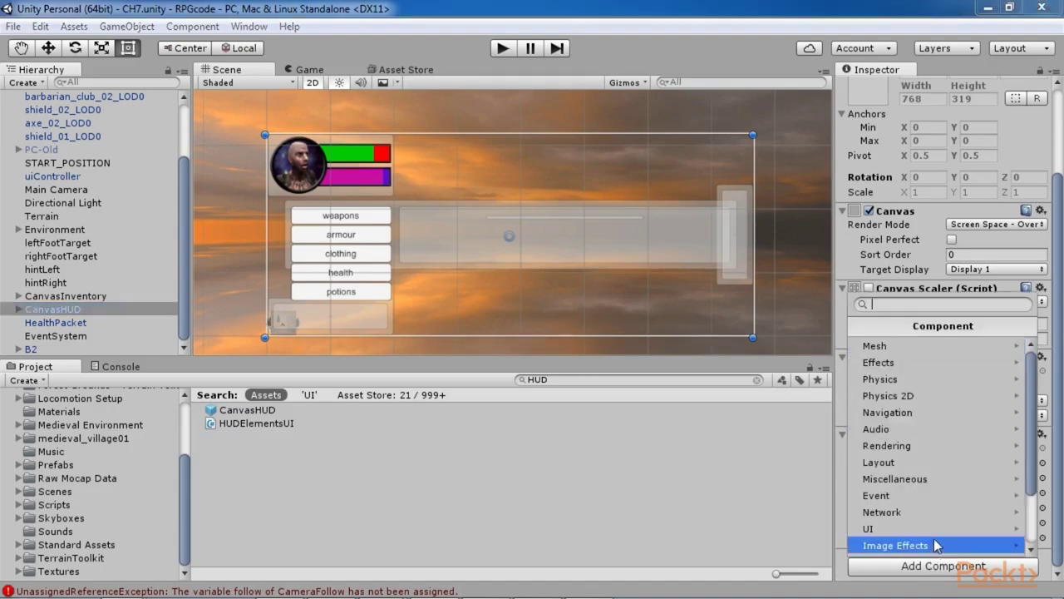
pyautogui.scroll(-3, 934, 538)
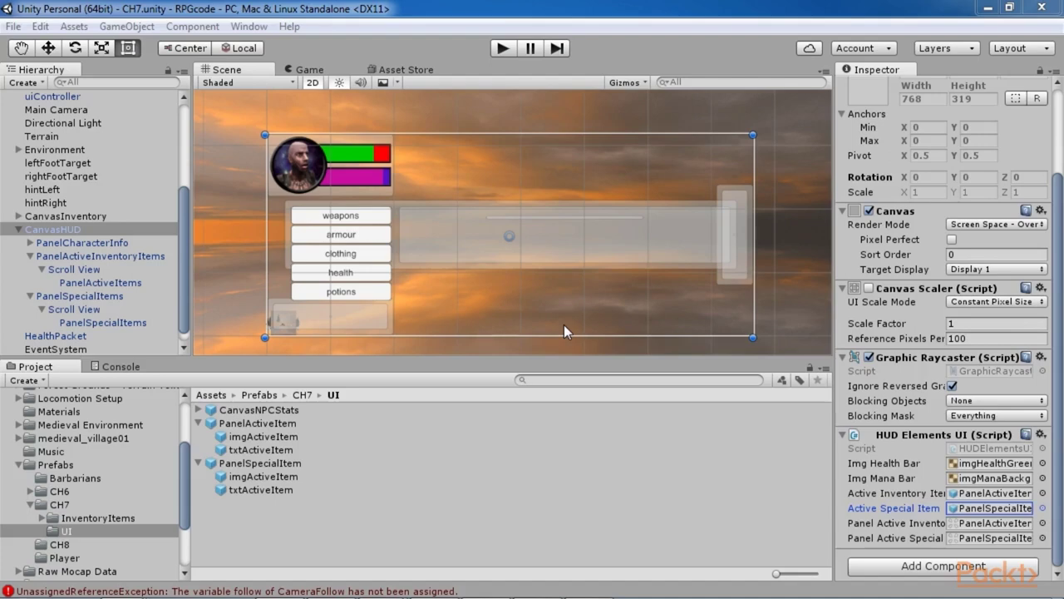
# Review the PanelActiveItem and PanelSpecialItem prefabs, including the special item's text child and its event trigger and UI script components.
pyautogui.click(258, 423)
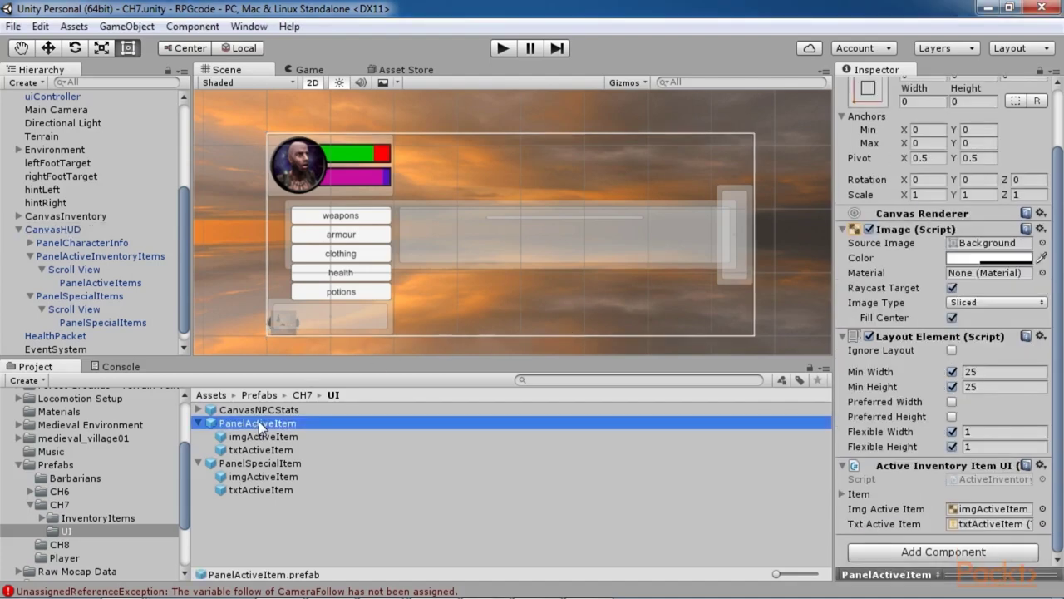
pyautogui.click(248, 463)
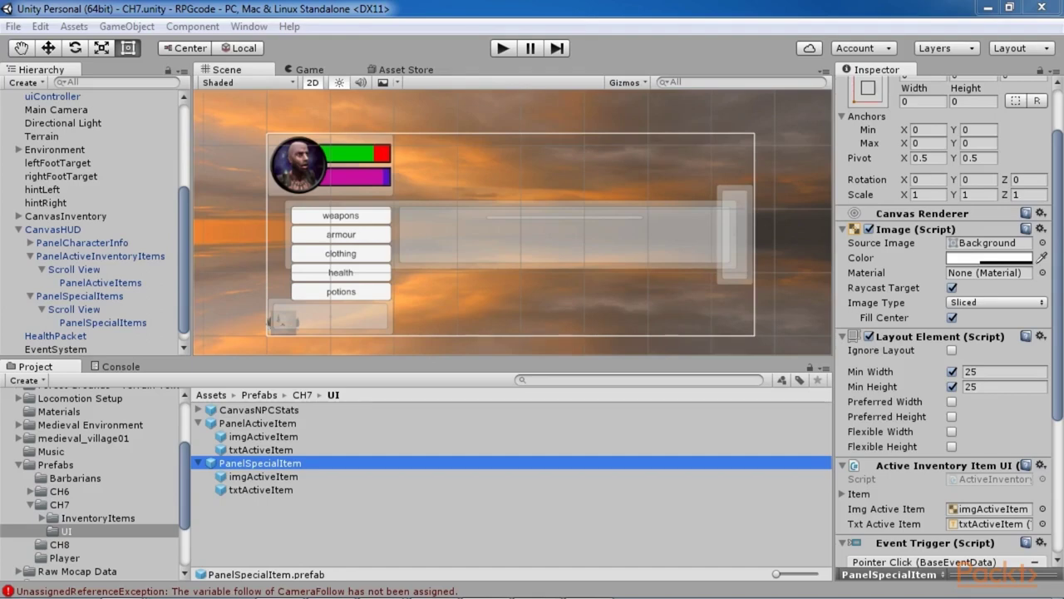
pyautogui.click(262, 476)
pyautogui.click(261, 492)
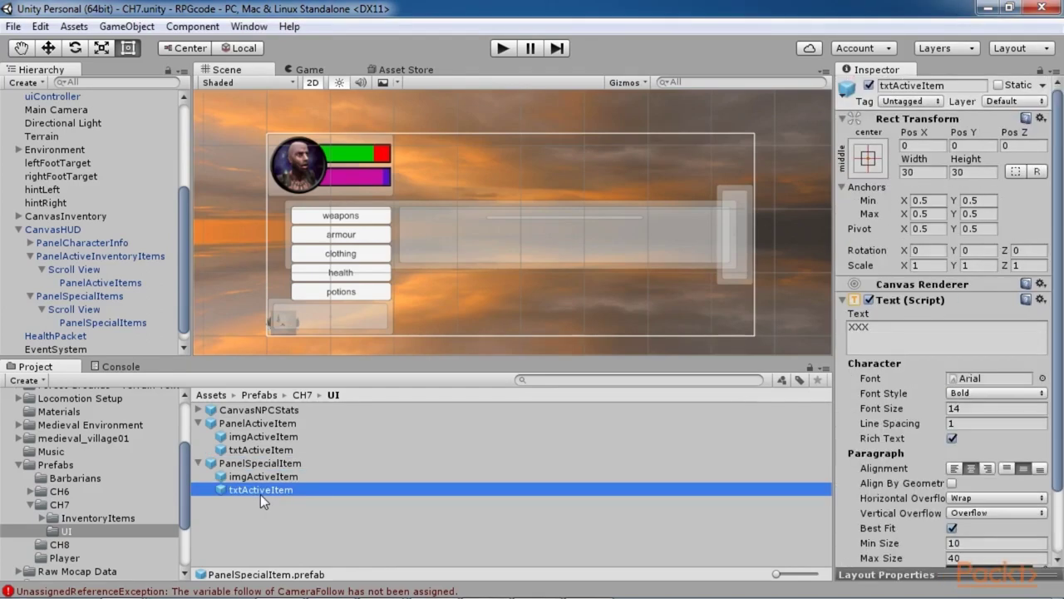
pyautogui.click(264, 463)
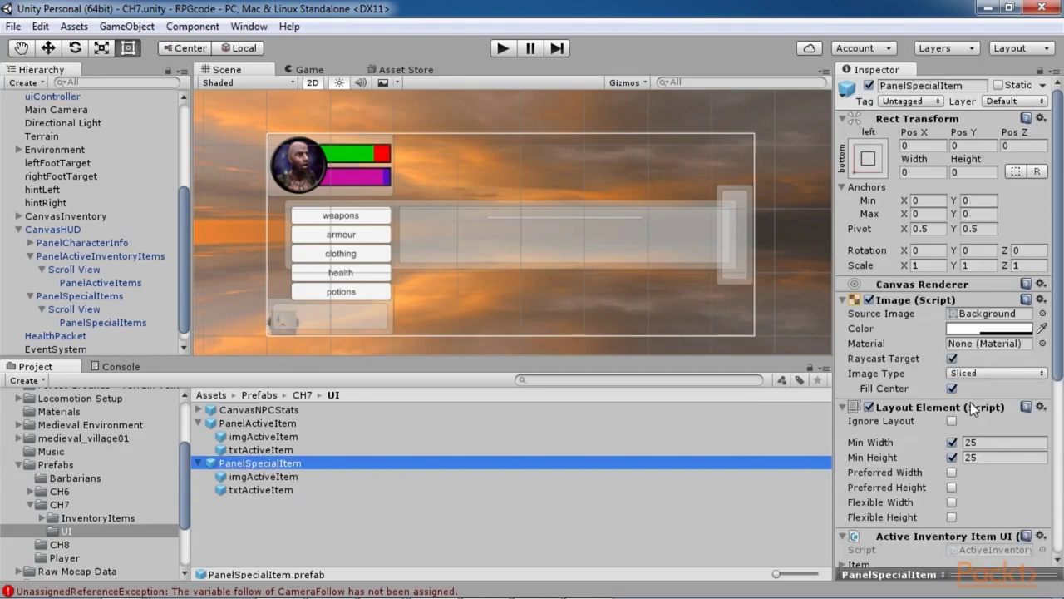
pyautogui.scroll(-6, 970, 401)
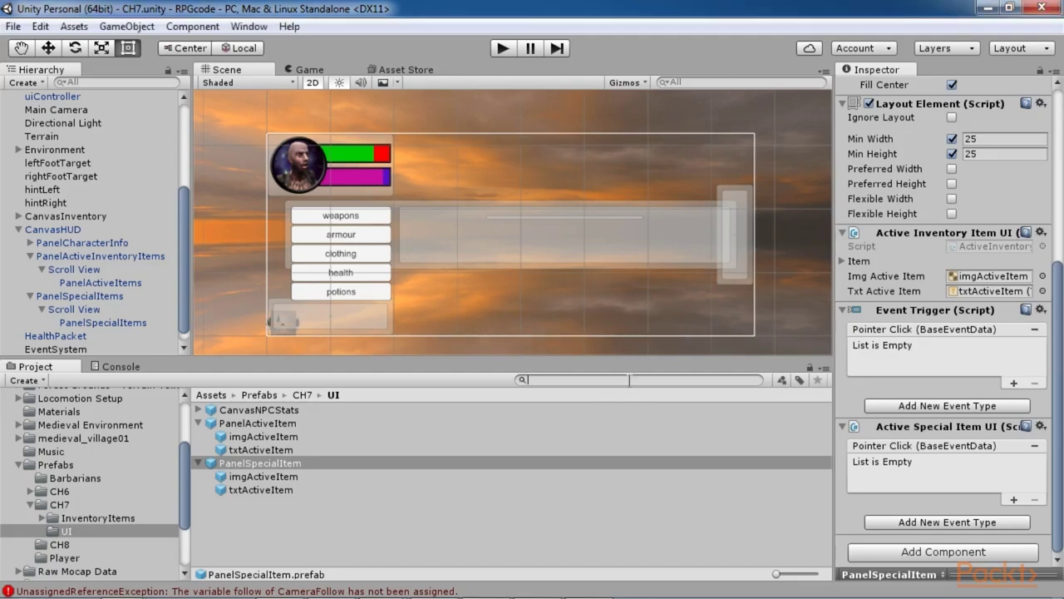
# Search the project for "Inven", open the InventorySystem script in MonoDevelop, and read through the inventory and UIController code.
pyautogui.write('IN')
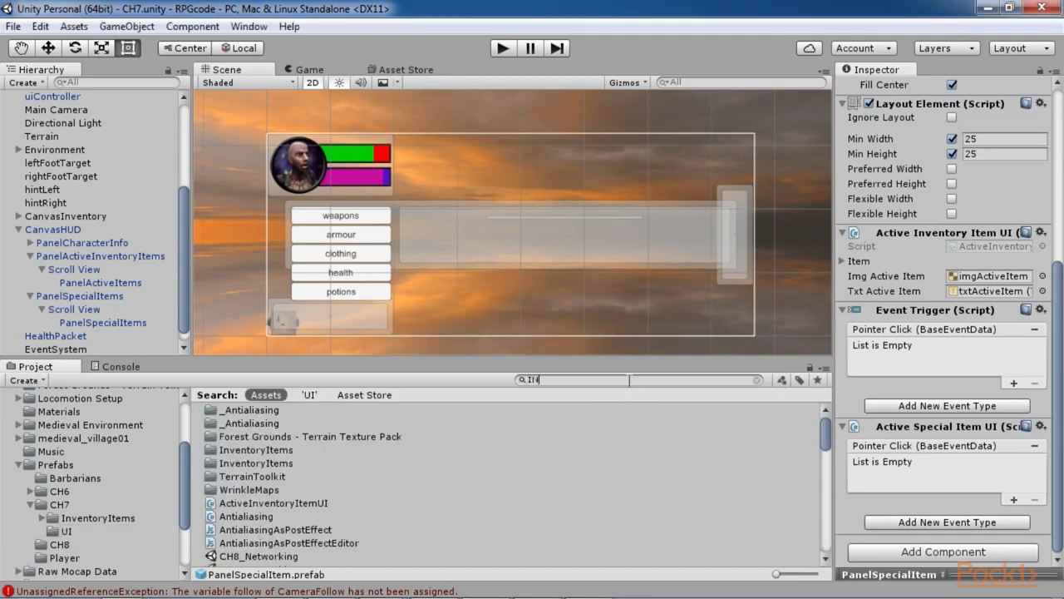
pyautogui.press('BackSpace')
pyautogui.write('nven')
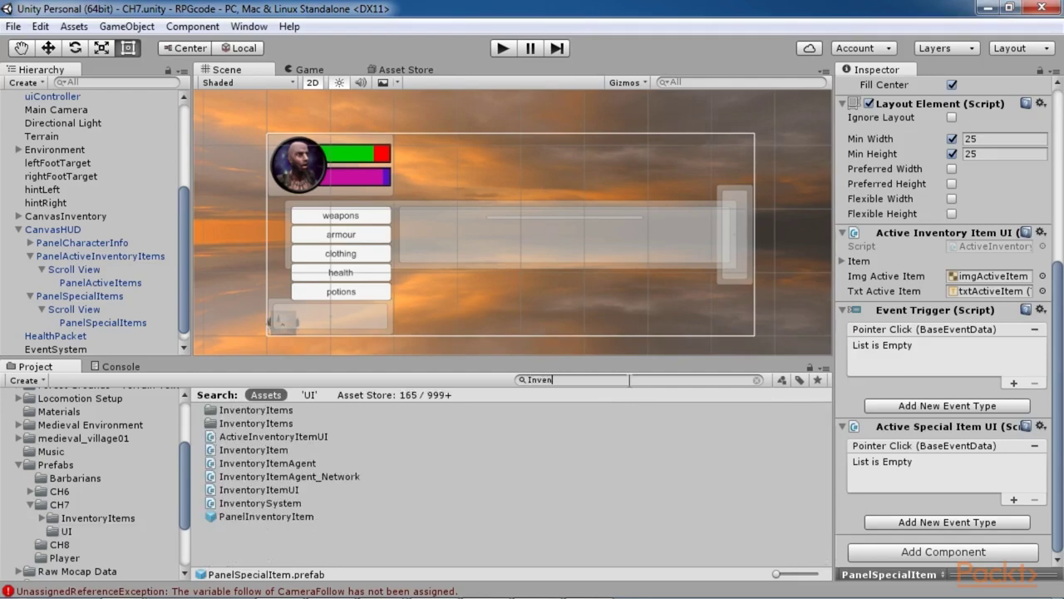
pyautogui.doubleClick(282, 503)
pyautogui.scroll(-6, 535, 420)
pyautogui.scroll(-4, 535, 420)
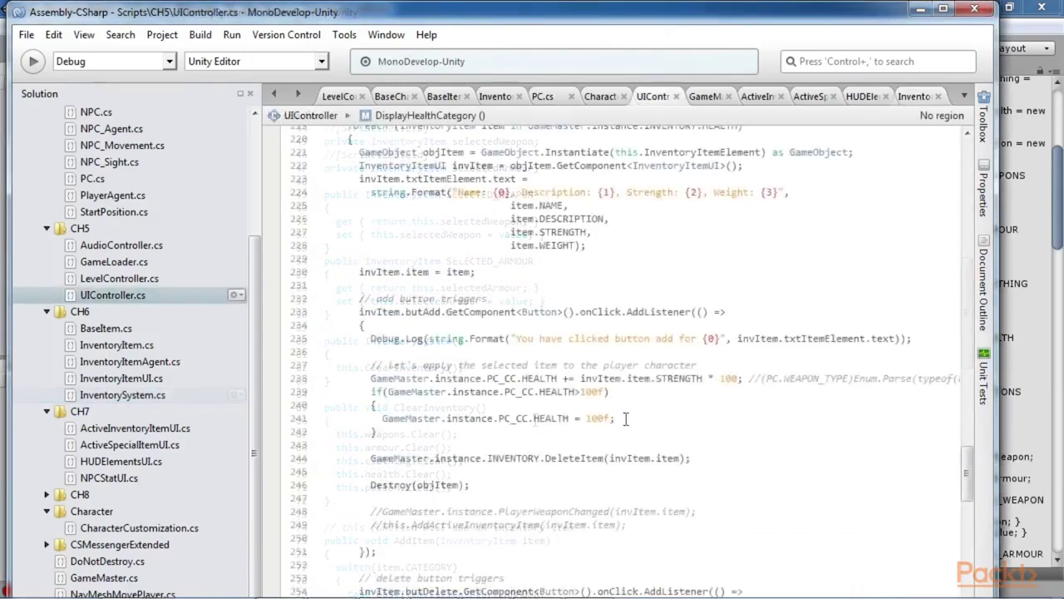
pyautogui.scroll(-9, 624, 418)
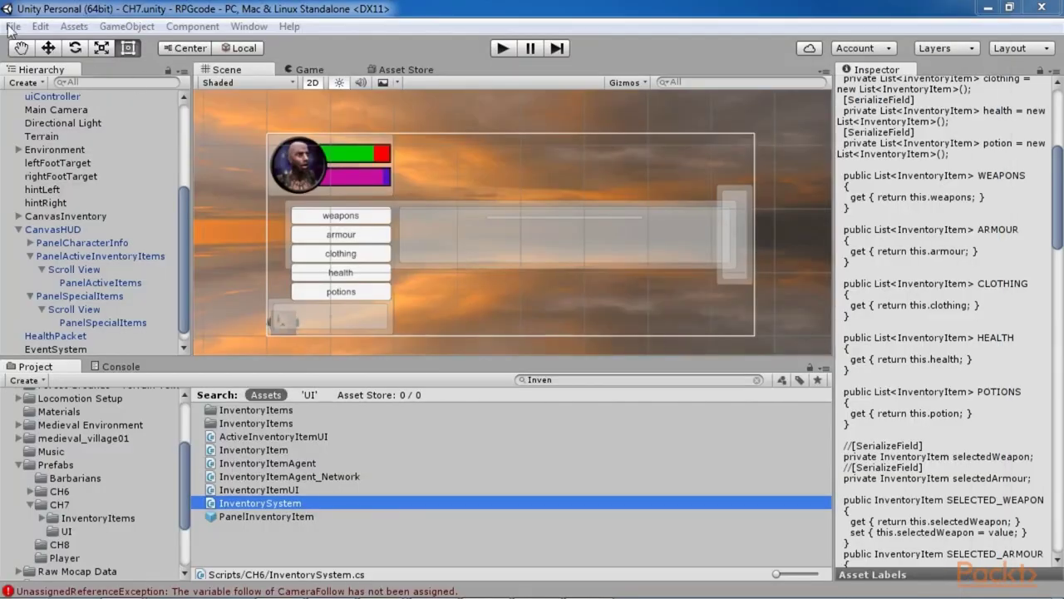
# Return to Unity and open the MainMenu scene.
pyautogui.click(12, 27)
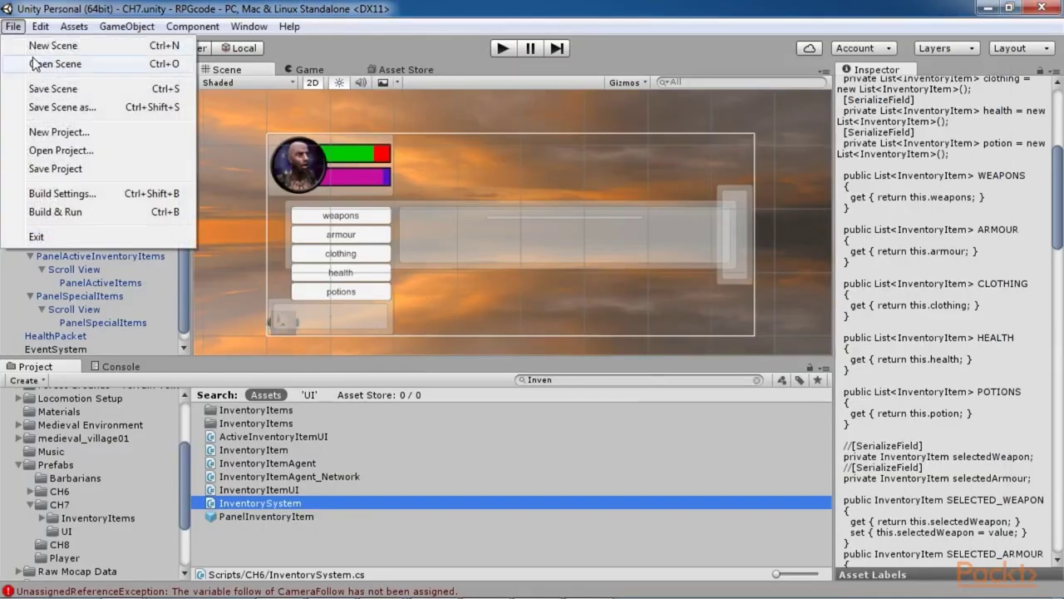
pyautogui.click(38, 64)
pyautogui.scroll(-6, 368, 243)
pyautogui.click(333, 335)
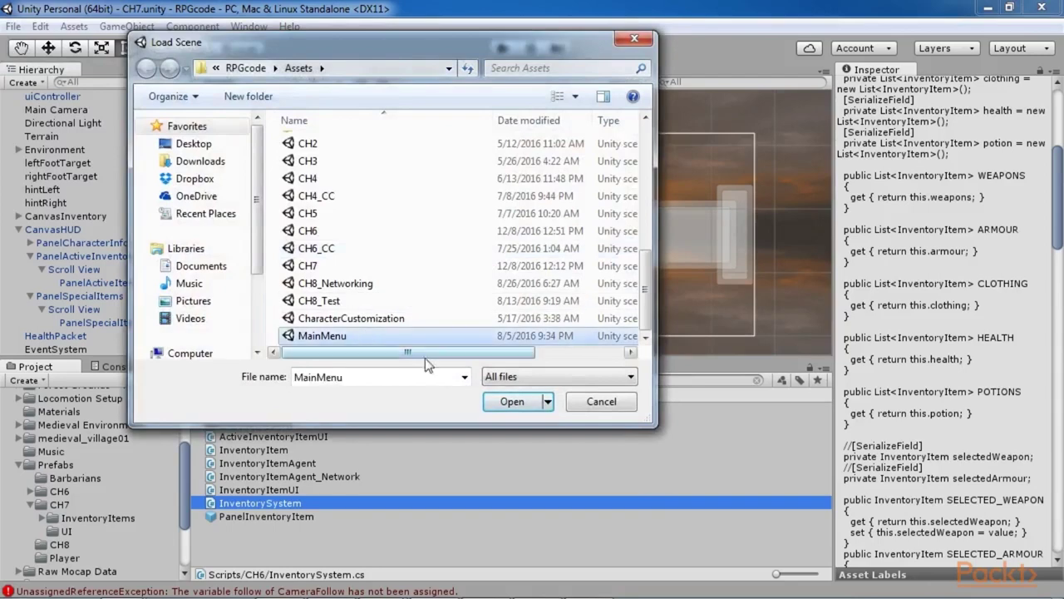
pyautogui.click(512, 401)
# Start the game in play mode and save the default character customization with _GameMaster selected for inspection.
pyautogui.click(522, 234)
pyautogui.click(502, 47)
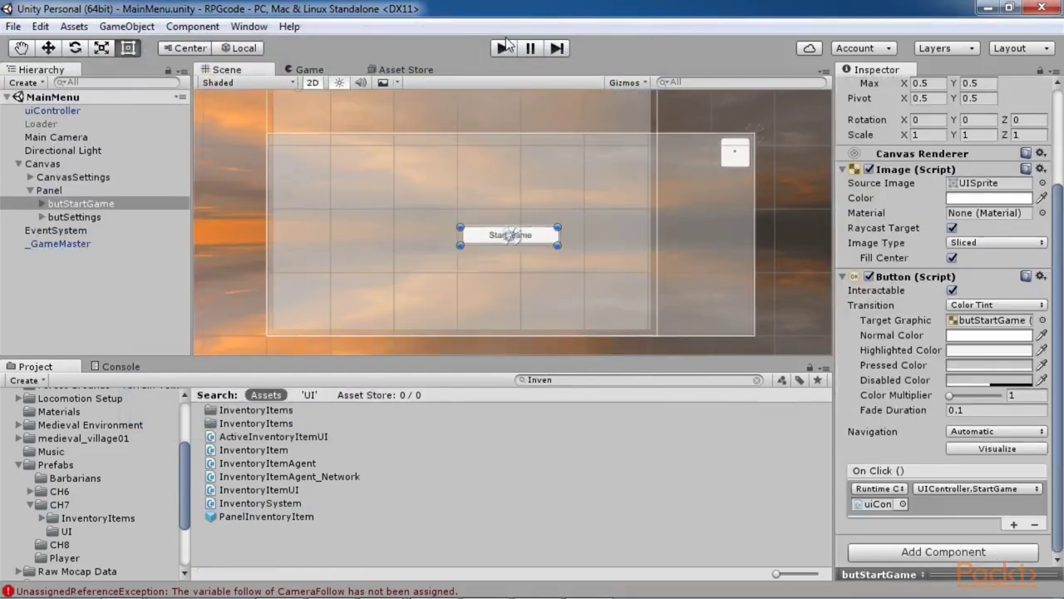
pyautogui.click(519, 221)
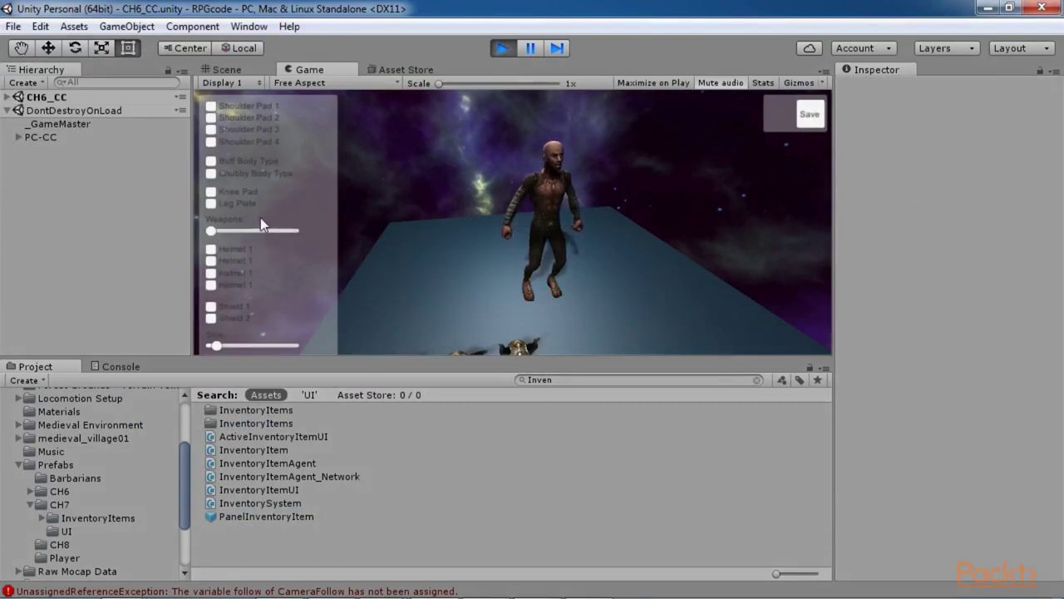
pyautogui.click(44, 124)
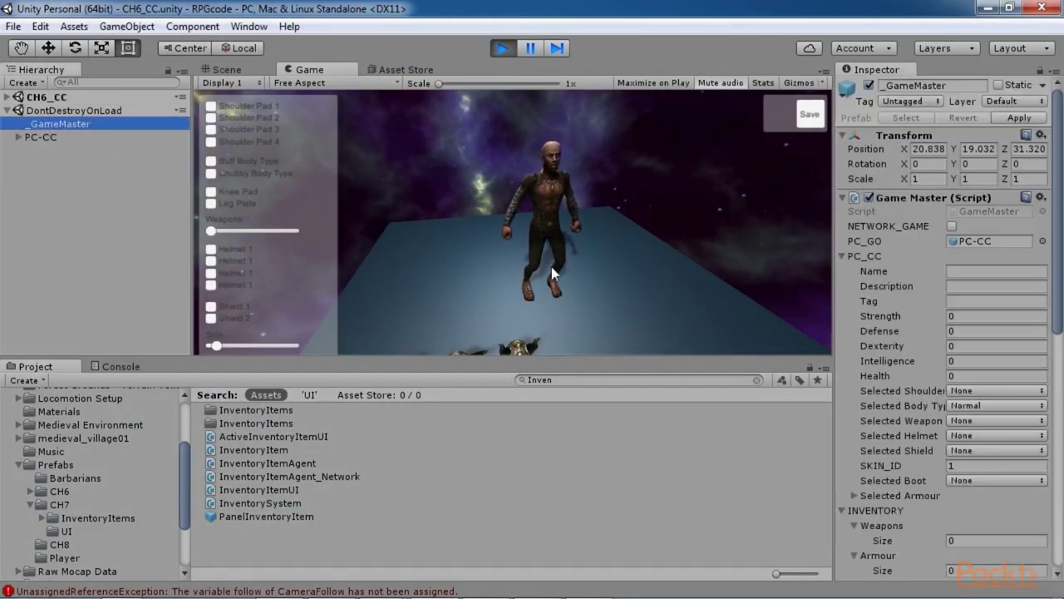
pyautogui.click(808, 114)
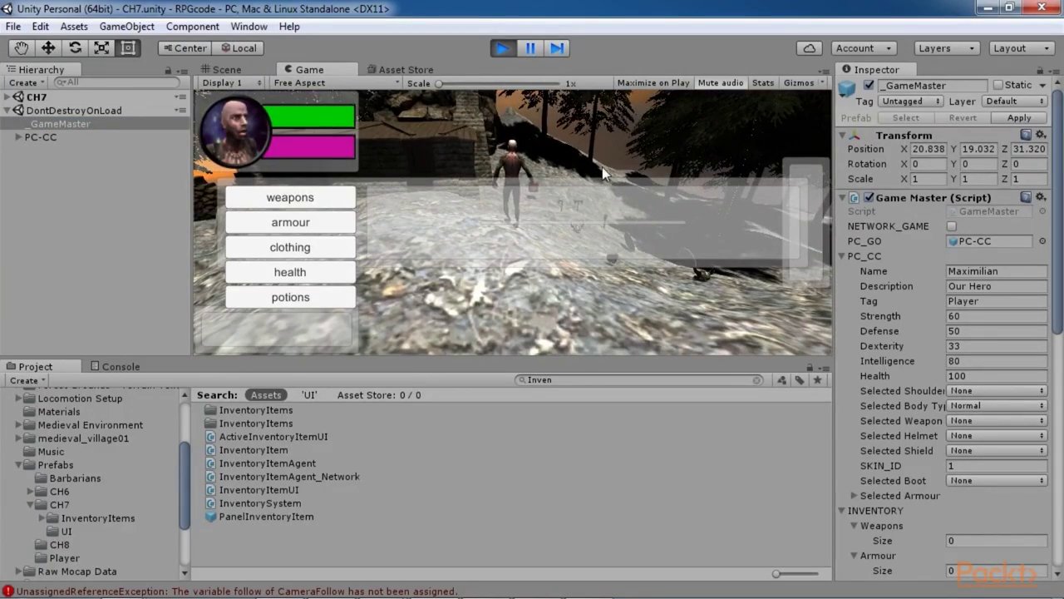
# Hide the inventory window during play, reopen it to browse the weapons and armour categories, and close it again.
pyautogui.press('i')
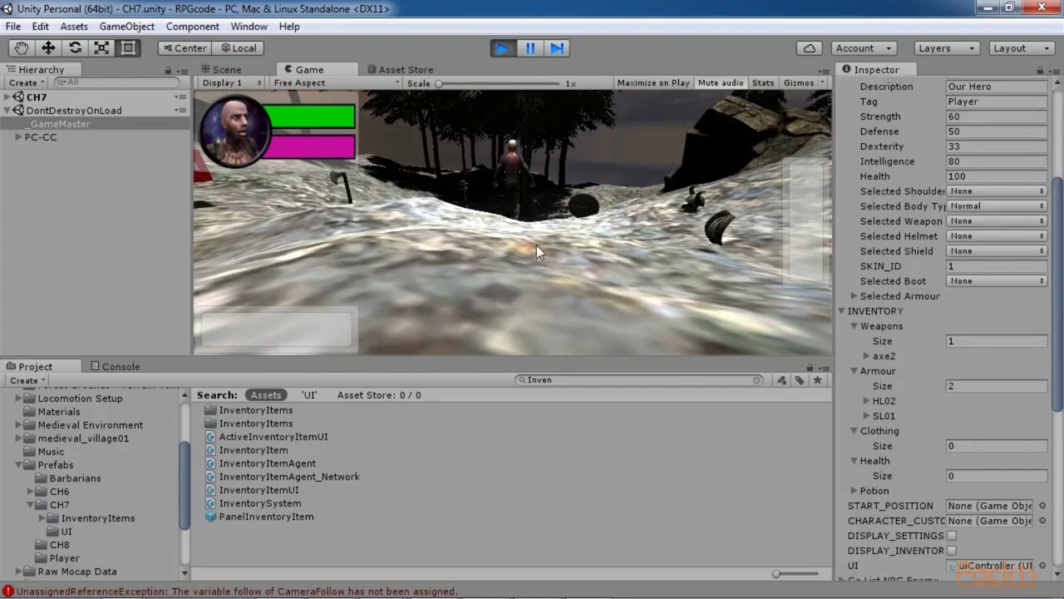
pyautogui.press('i')
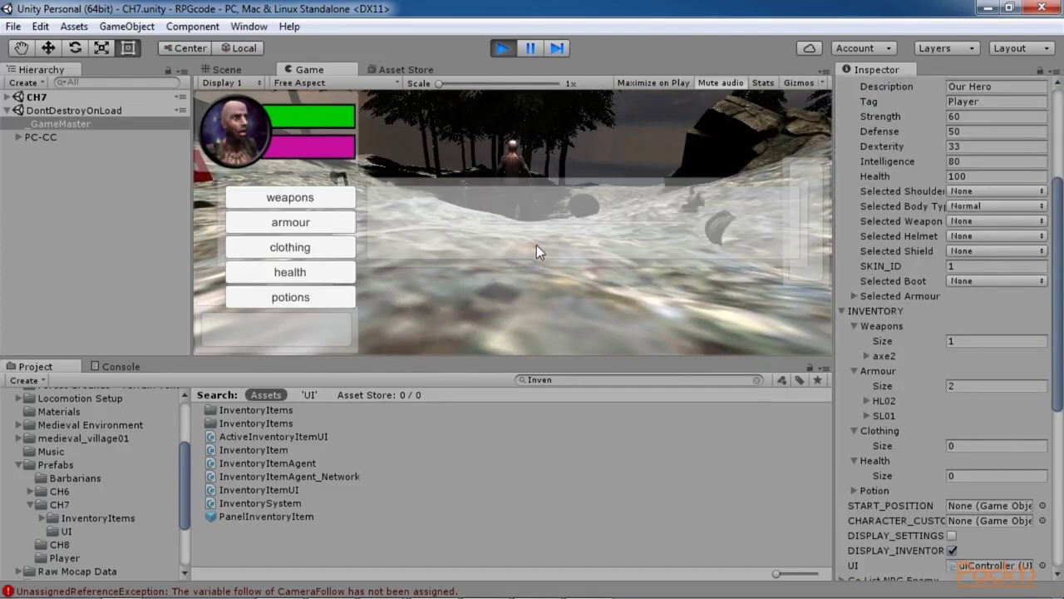
pyautogui.click(315, 202)
pyautogui.click(314, 222)
pyautogui.scroll(-2, 583, 217)
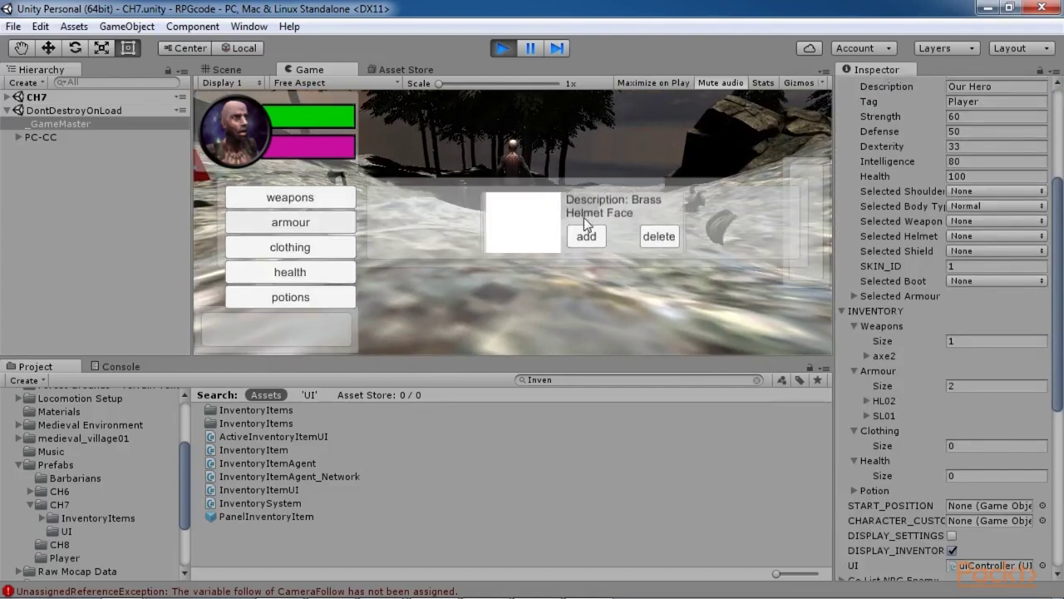
pyautogui.scroll(-2, 583, 217)
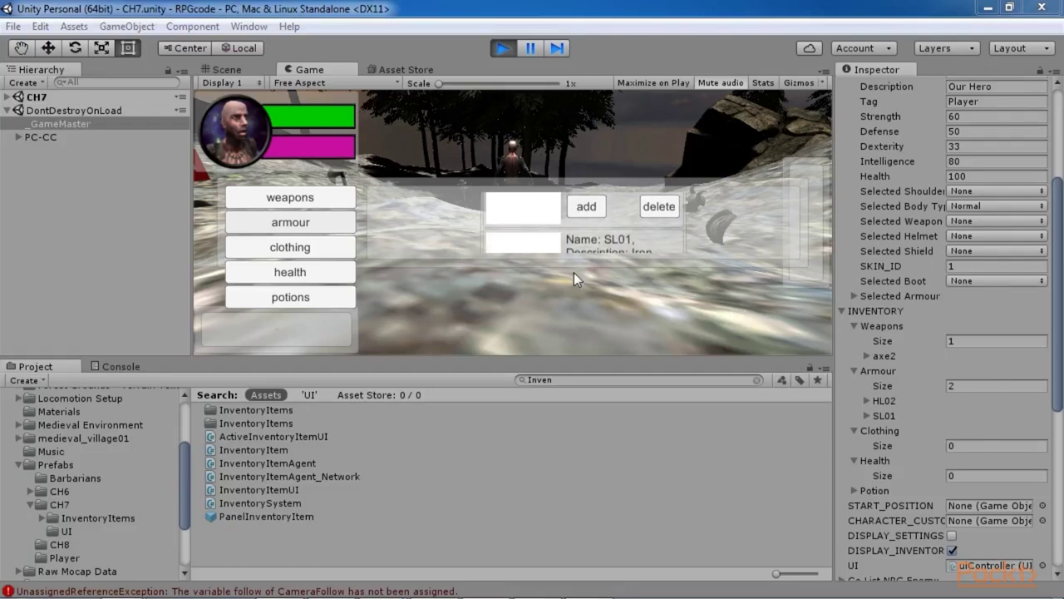
pyautogui.press('i')
# Walk the character through the terrain to collect the club1 weapon and the red health packet.
pyautogui.press('w')
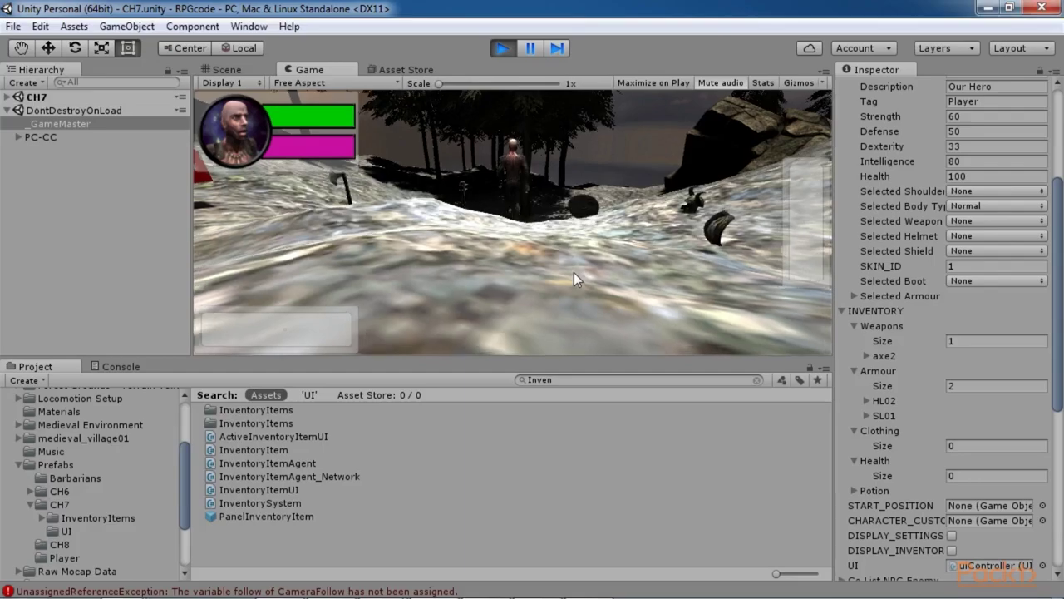
pyautogui.press('w')
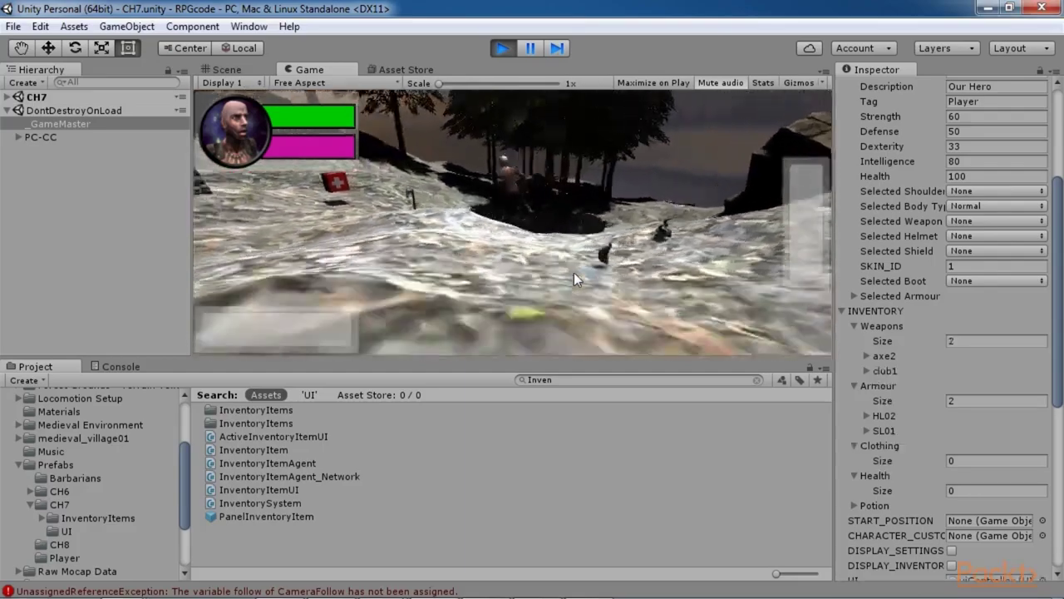
pyautogui.press('w')
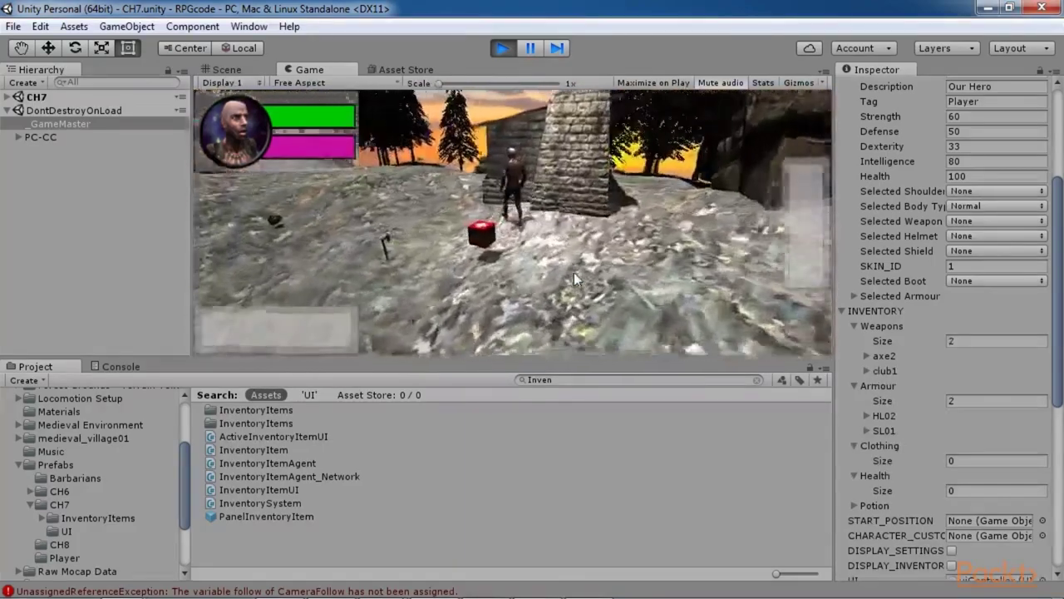
pyautogui.press('w')
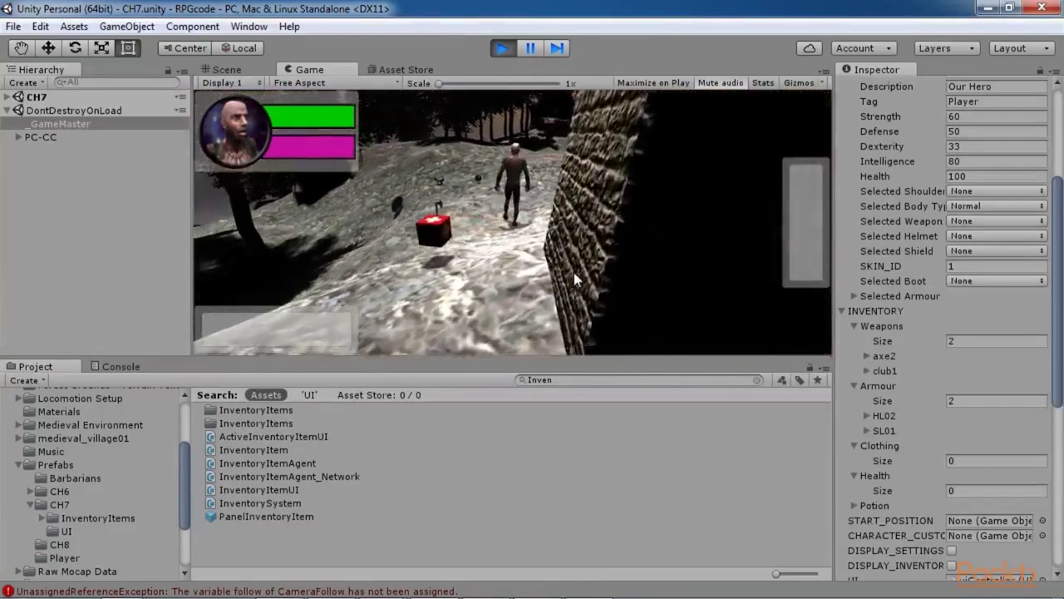
pyautogui.press('w')
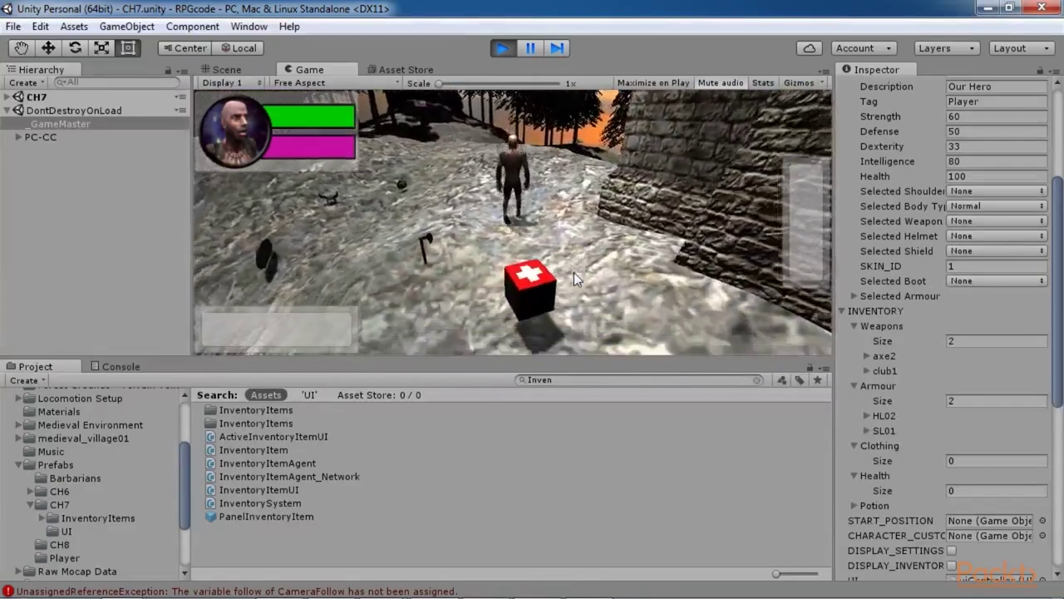
pyautogui.press('w')
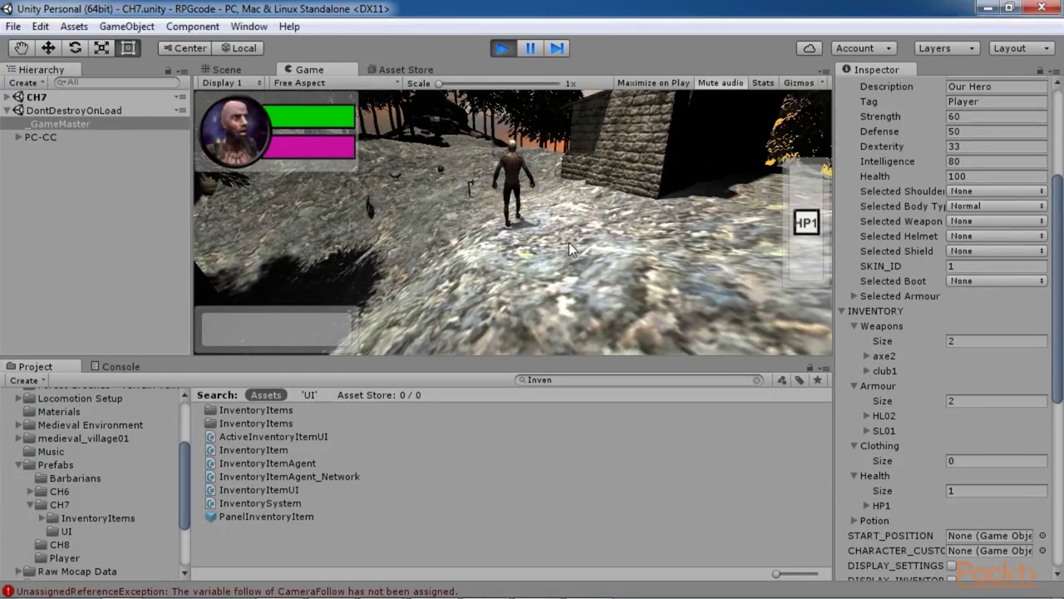
# Open the in-game inventory and equip axe2 from the weapons category.
pyautogui.press('i')
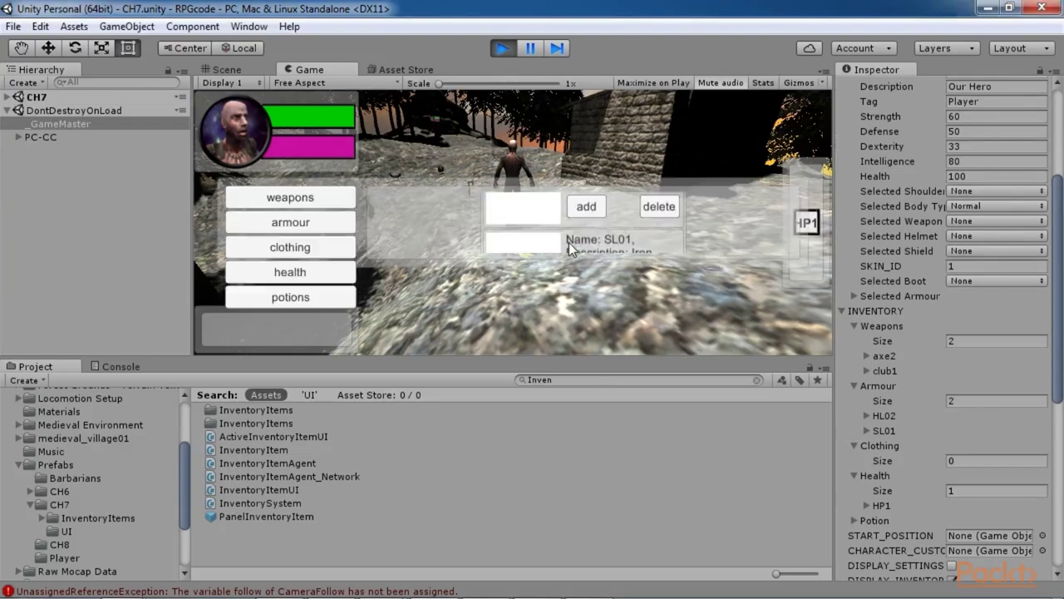
pyautogui.click(316, 203)
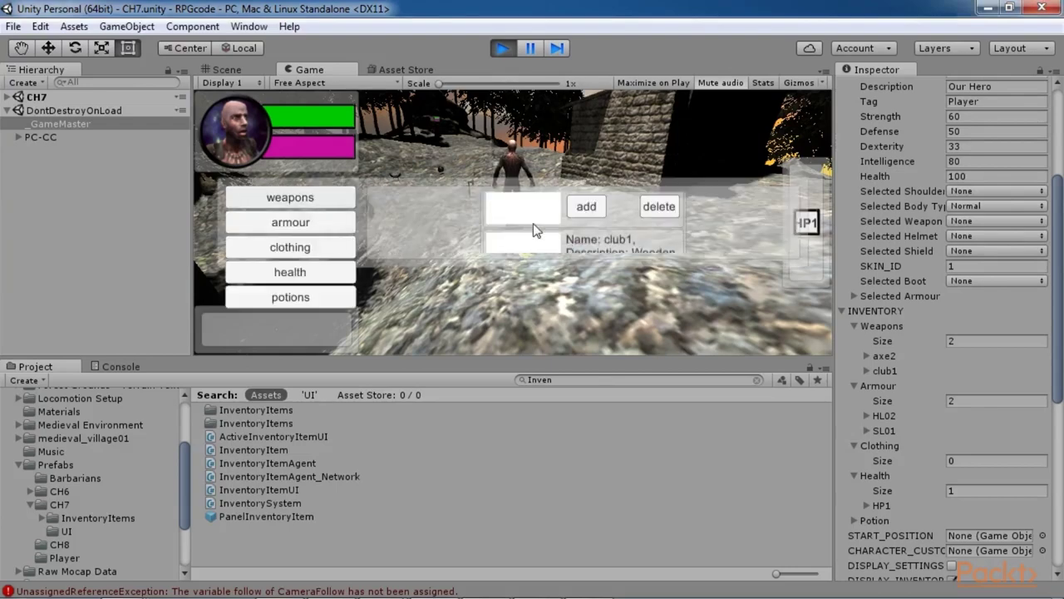
pyautogui.click(580, 203)
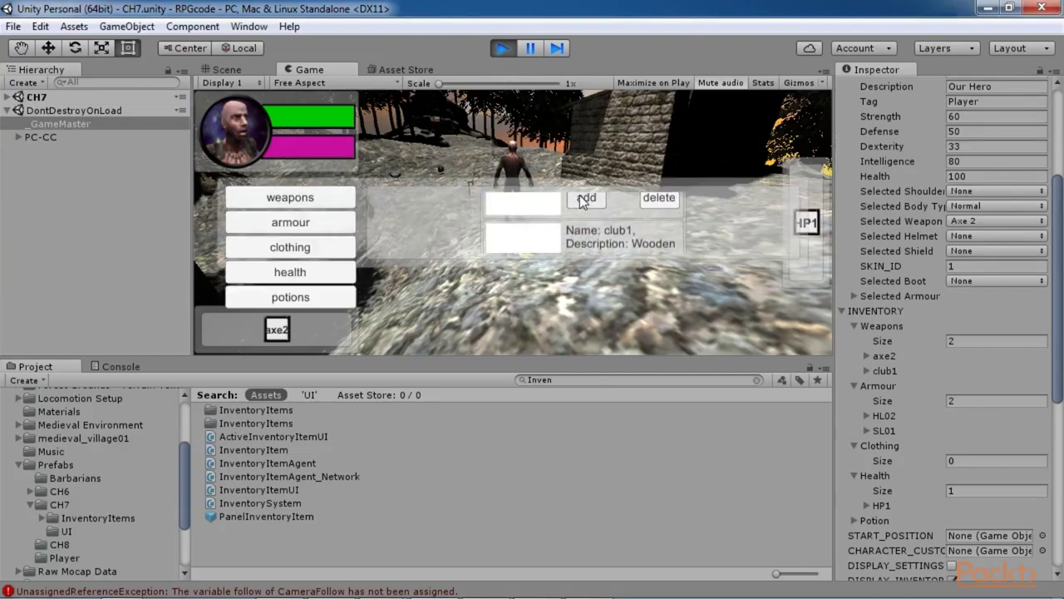
# Equip the HL02 helmet and SL01 shield from the armour category and close the inventory window.
pyautogui.click(294, 224)
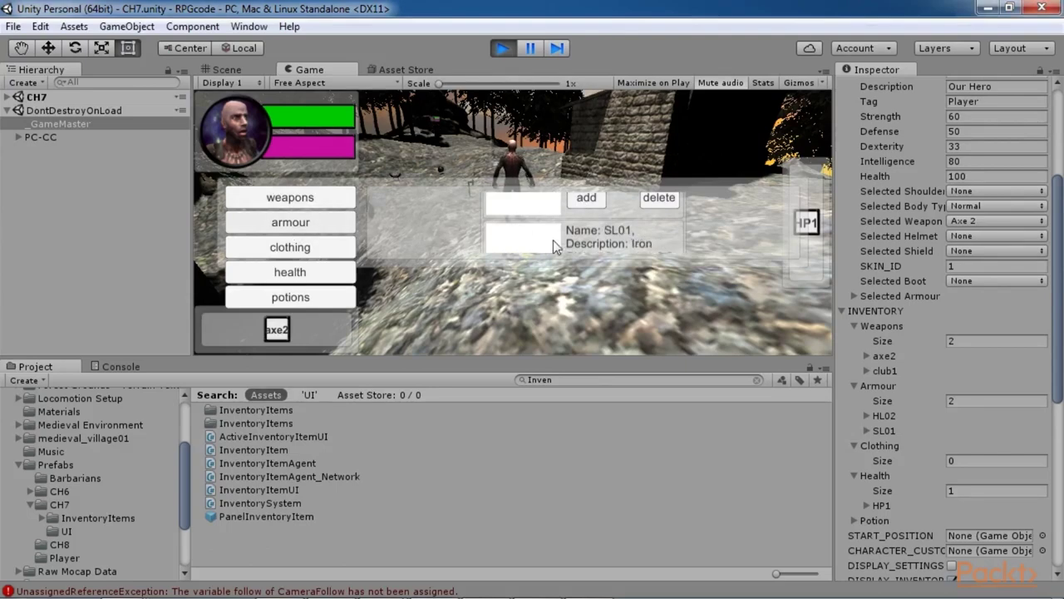
pyautogui.click(588, 199)
pyautogui.scroll(-2, 590, 218)
pyautogui.scroll(-2, 592, 237)
pyautogui.click(588, 247)
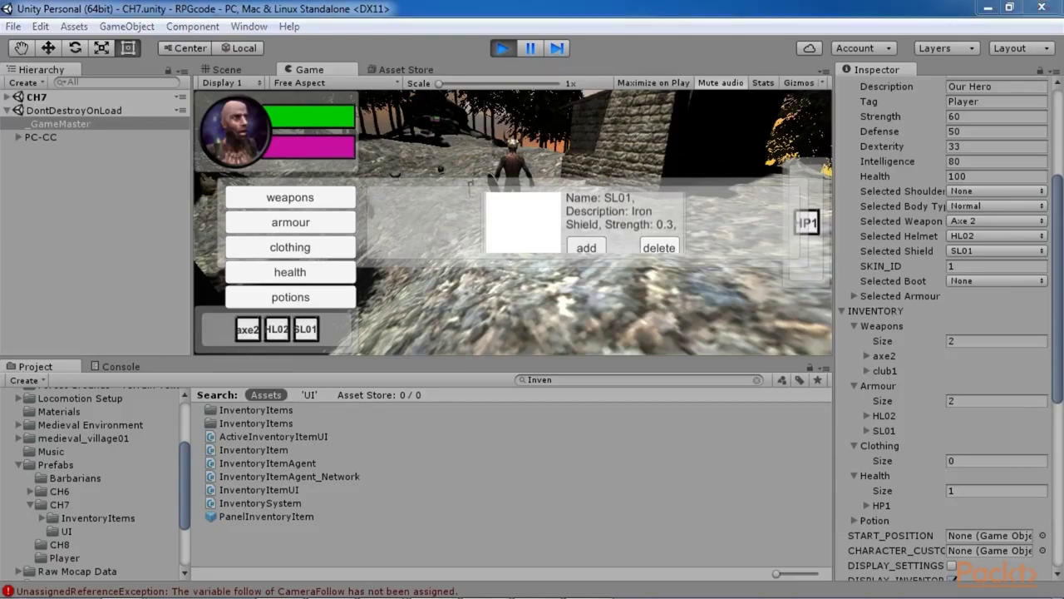
pyautogui.press('i')
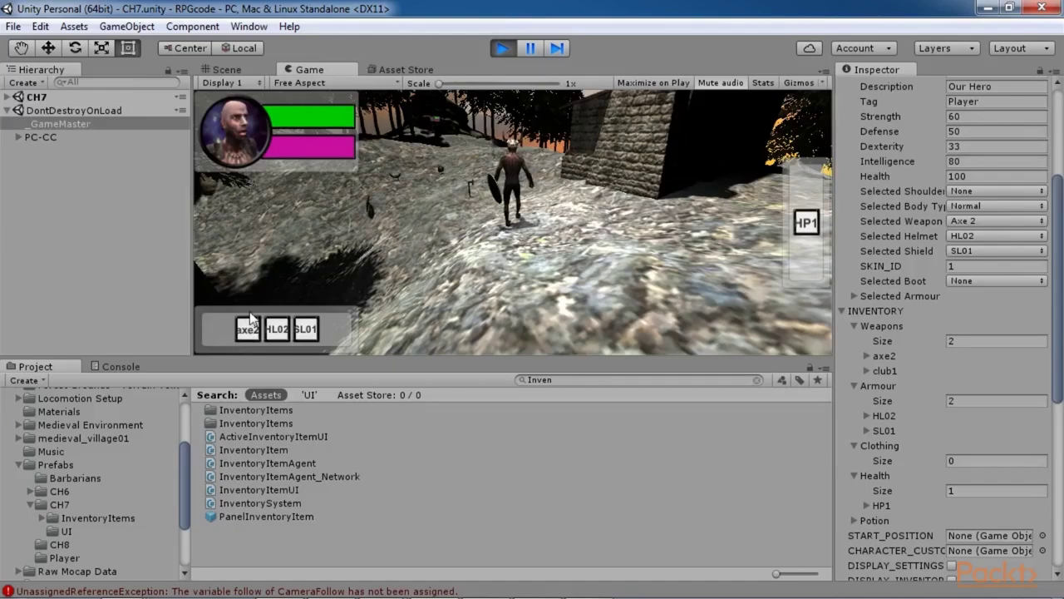
# Run the character past more pickups to the barbarian enemy and use the HP1 health item from the HUD's special items panel.
pyautogui.press('a')
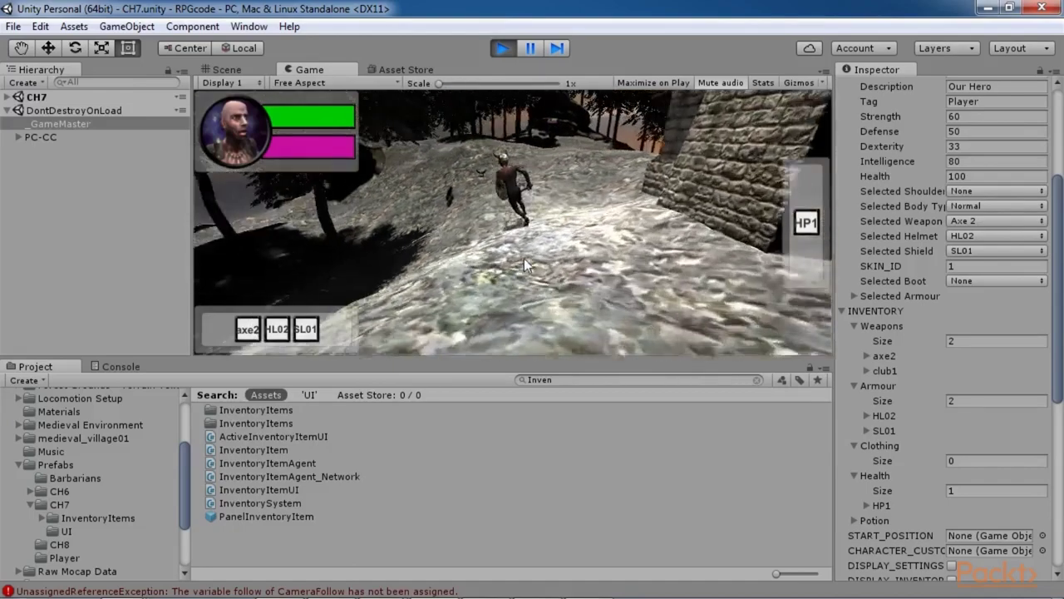
pyautogui.press('w')
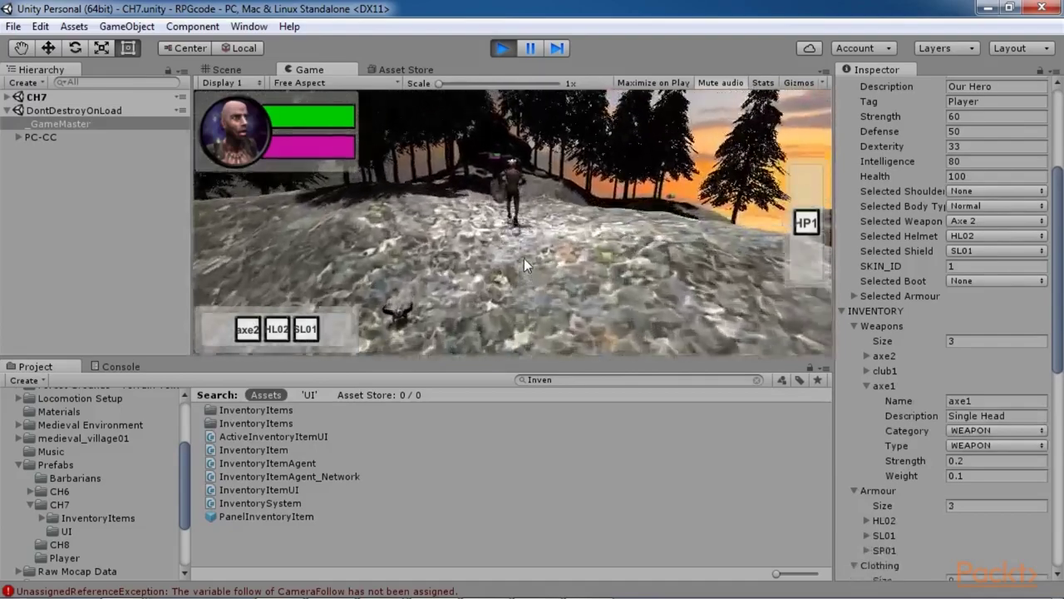
pyautogui.press('w')
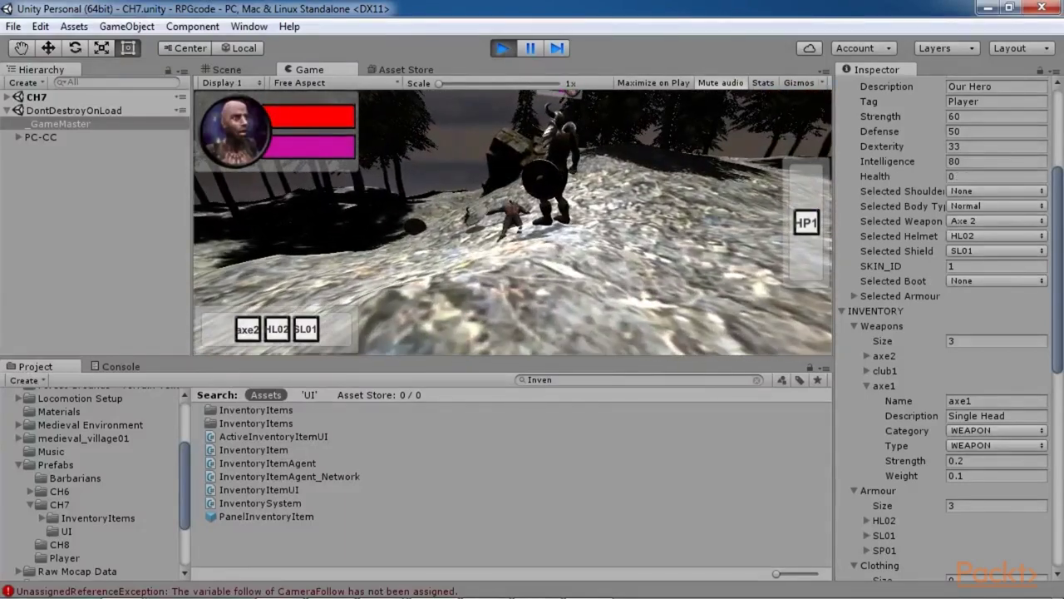
pyautogui.click(808, 224)
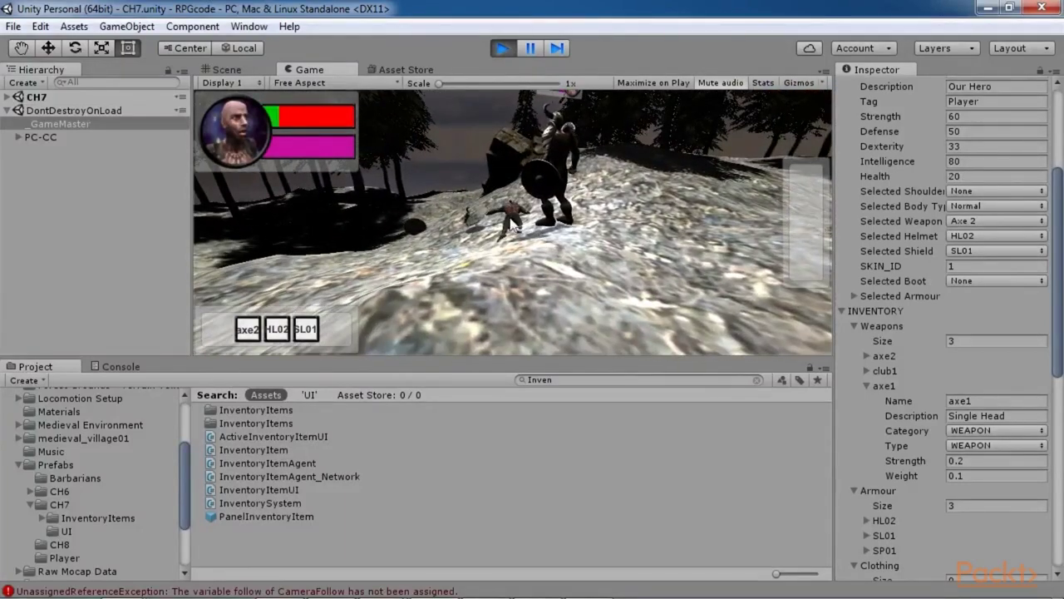
# Restart play mode, start the game from the main menu, and walk the character over the red health packet and the SL01 shield.
pyautogui.click(502, 48)
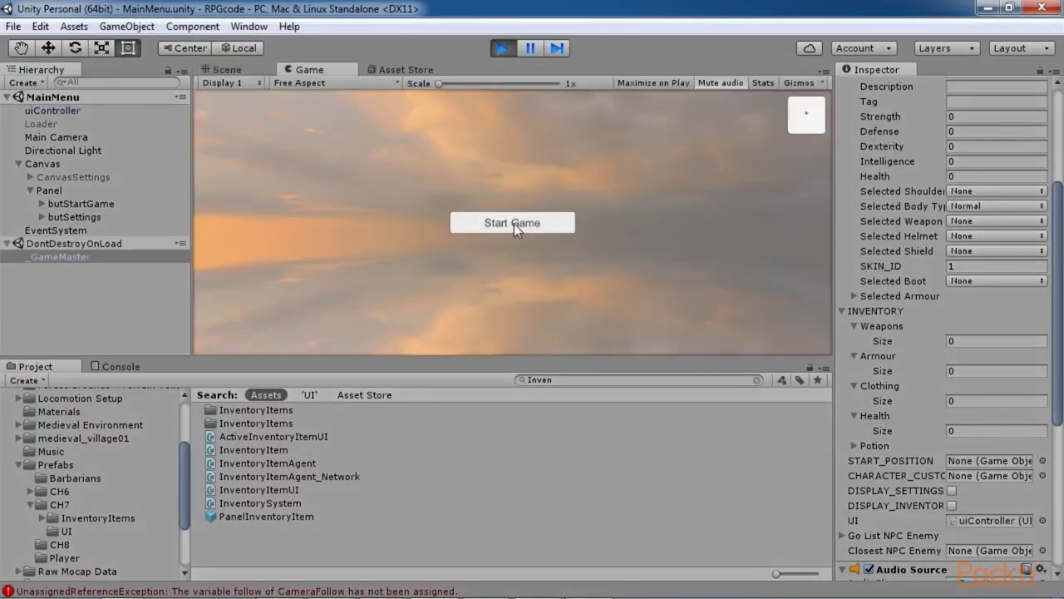
pyautogui.click(514, 223)
pyautogui.press('i')
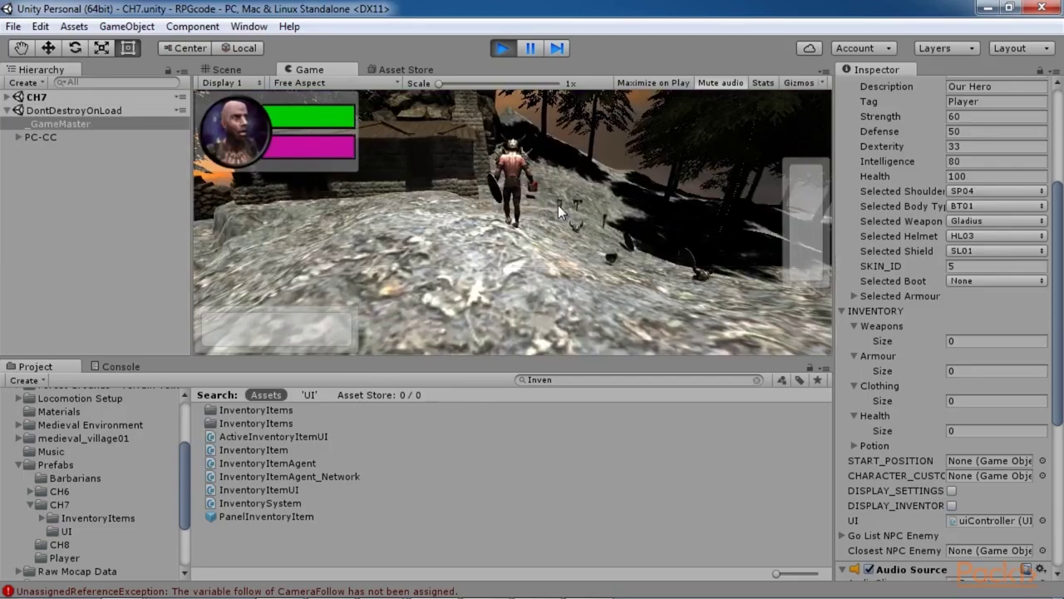
pyautogui.press('w')
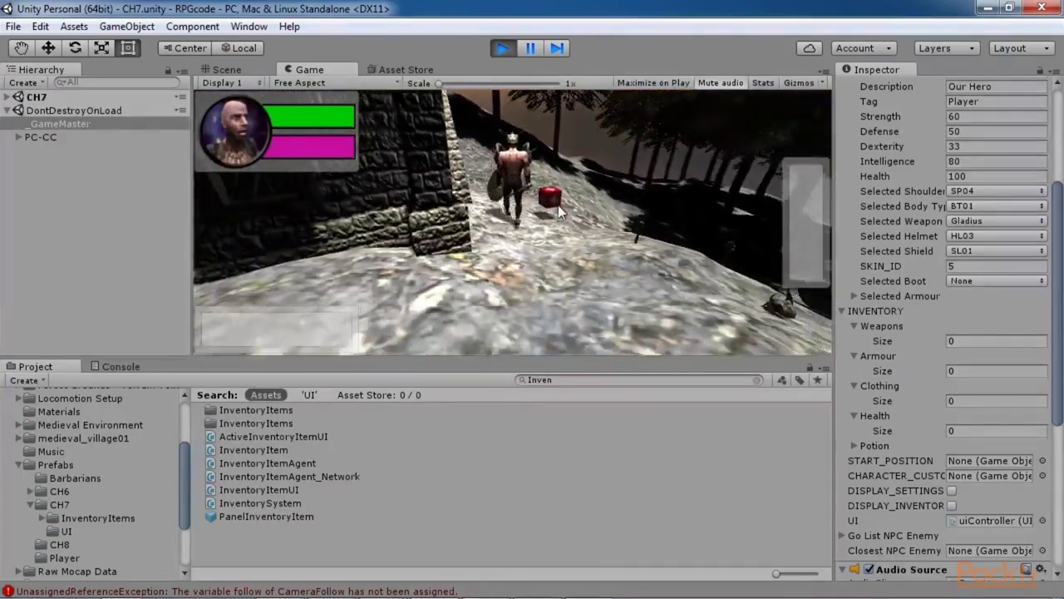
pyautogui.press('w')
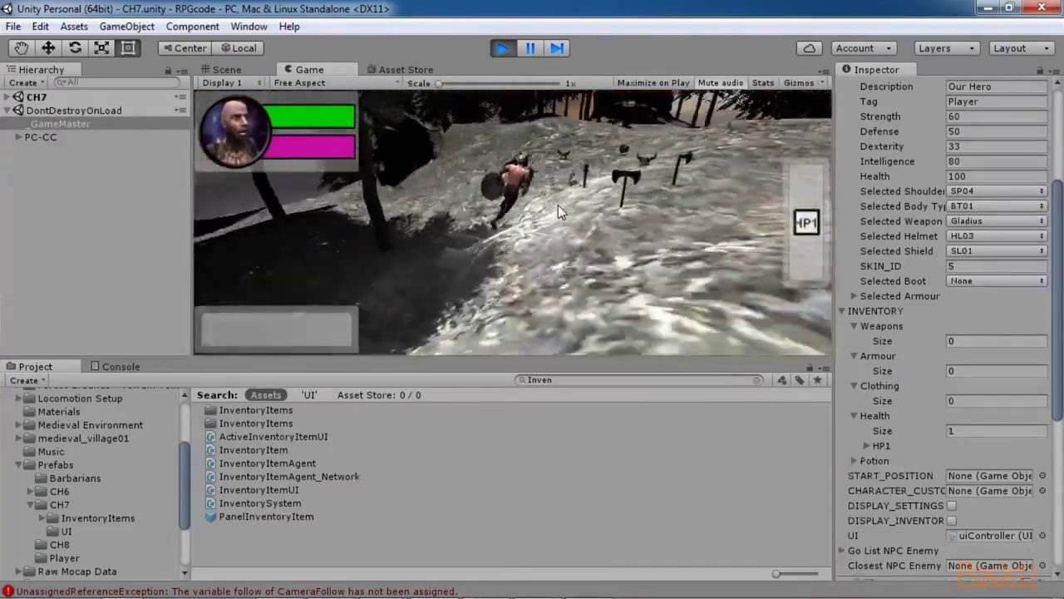
pyautogui.press('w')
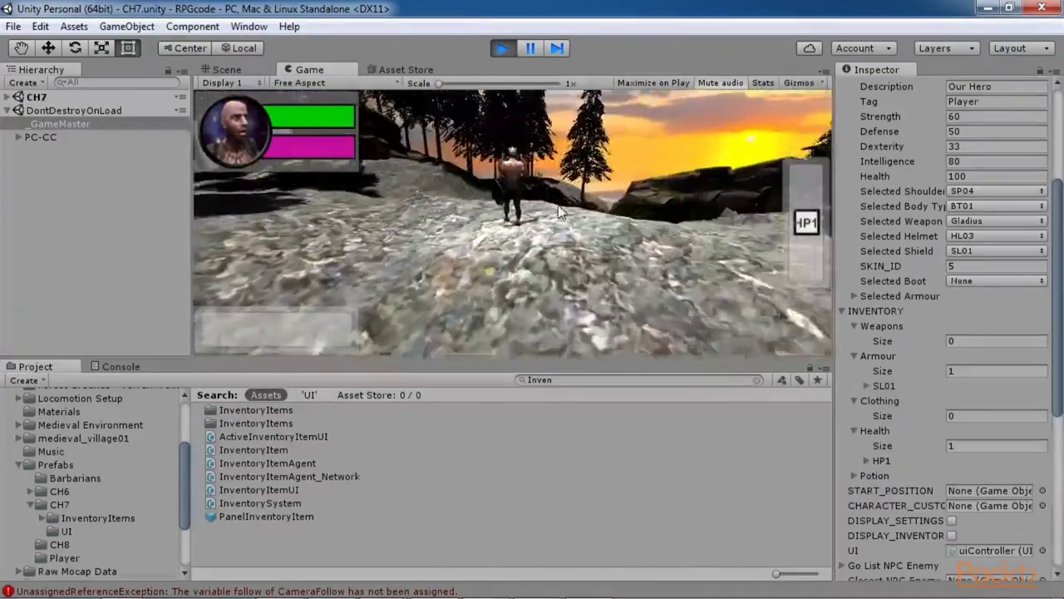
# Lead the character to the barbarian enemy and use the HP1 health item from the HUD after taking damage.
pyautogui.press('w')
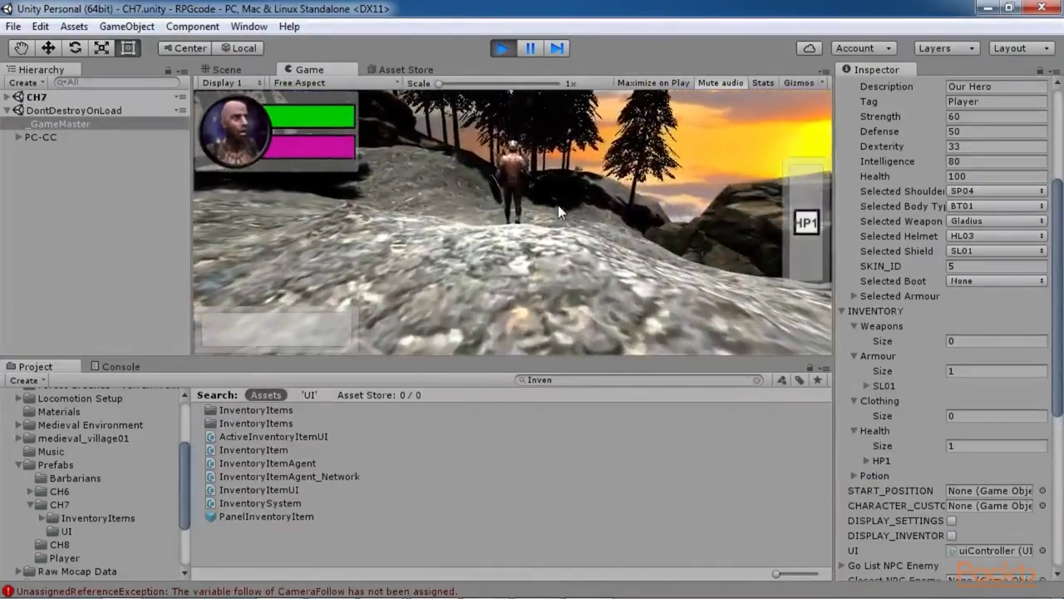
pyautogui.press('w')
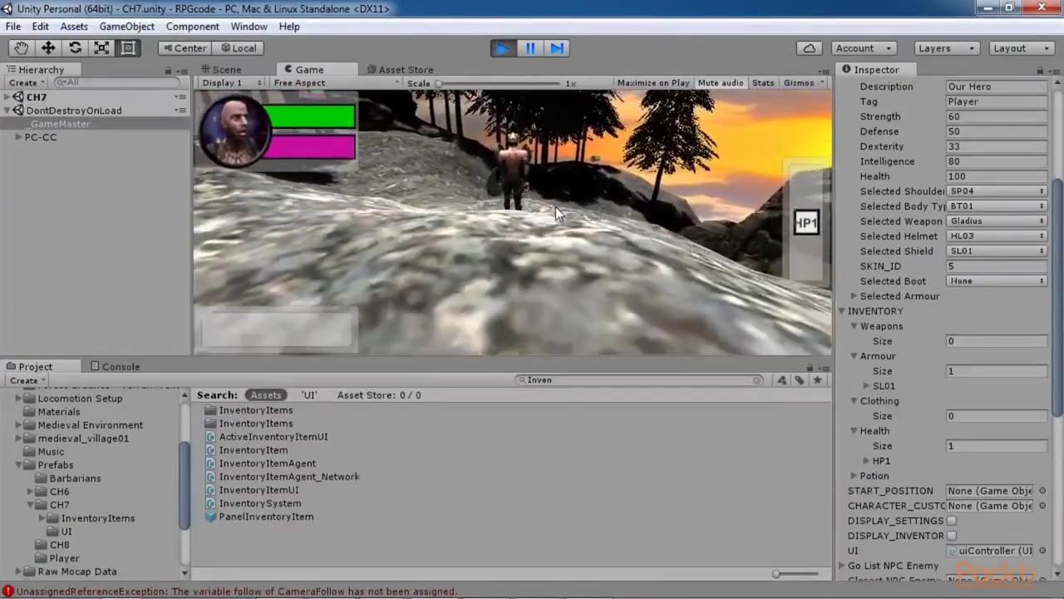
pyautogui.press('w')
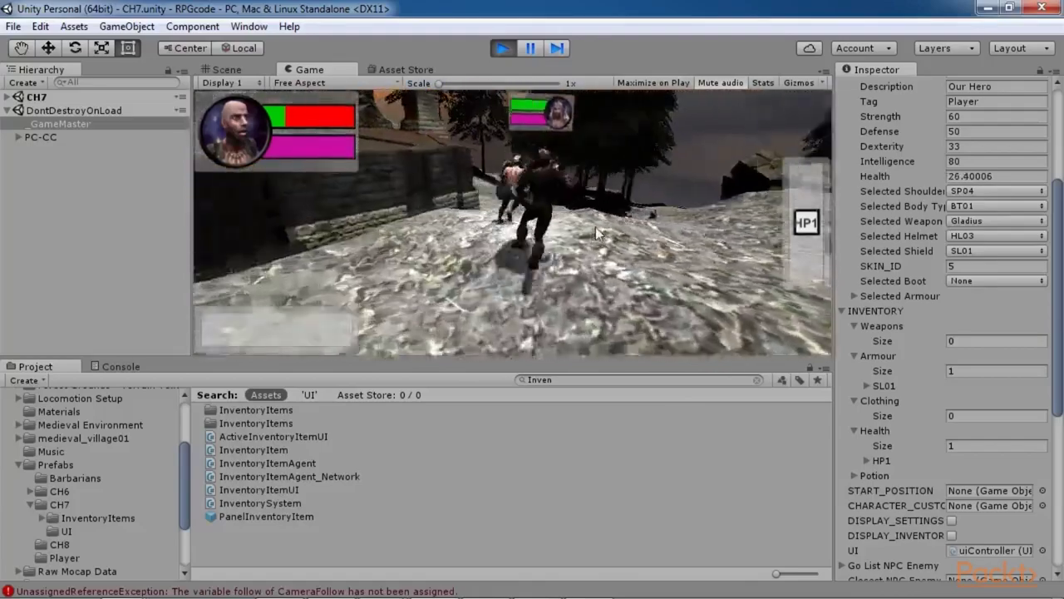
pyautogui.click(803, 224)
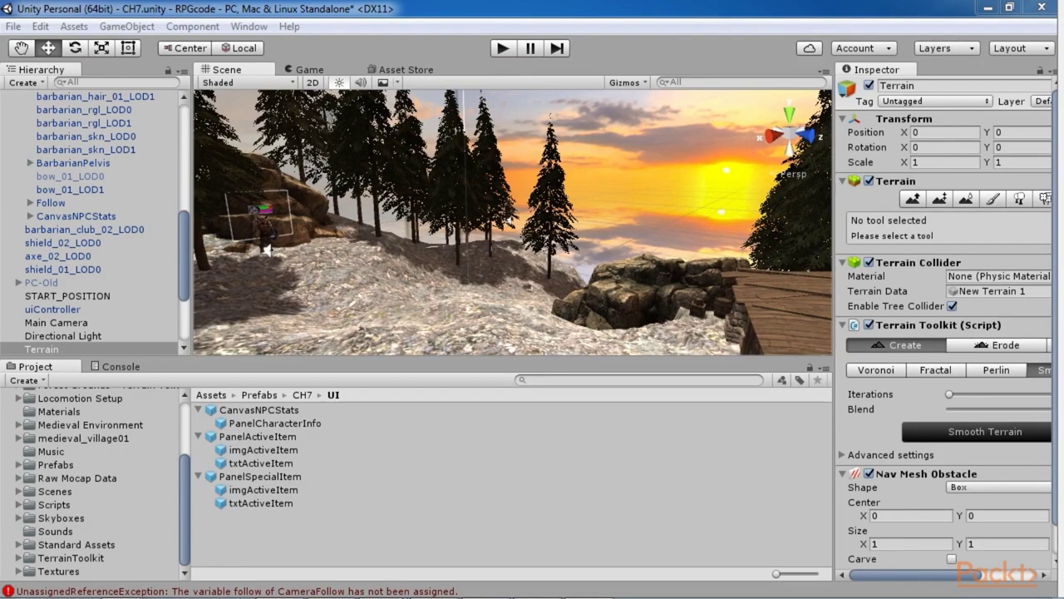
# Select the barbarian's CanvasNPCStats, examine its Rect Transform and Canvas settings, and frame it in the scene.
pyautogui.keyDown('alt'); pyautogui.moveTo(530, 277); pyautogui.dragTo(623, 279); pyautogui.keyUp('alt')
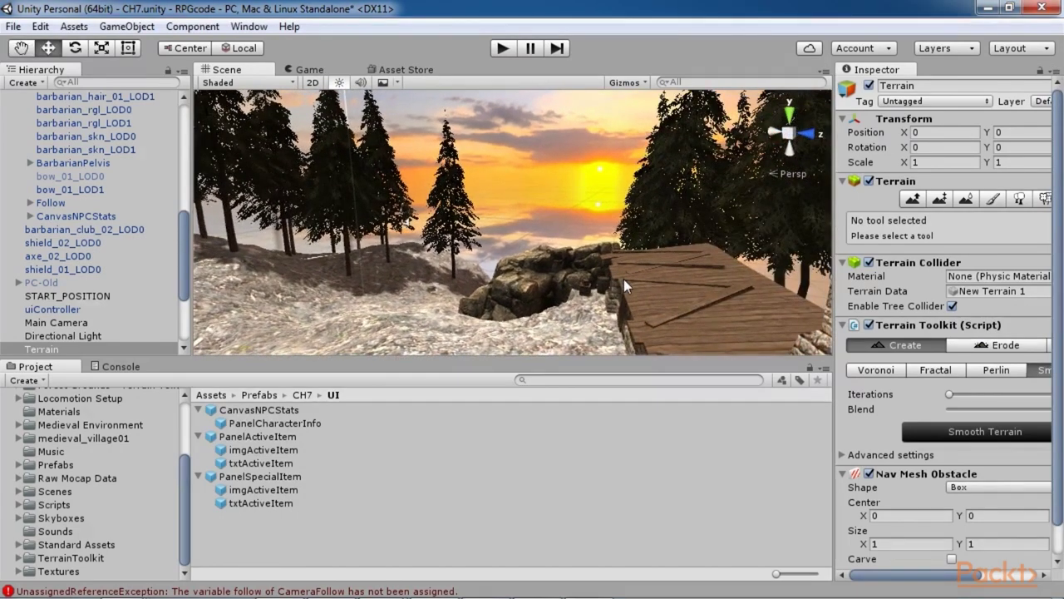
pyautogui.click(68, 216)
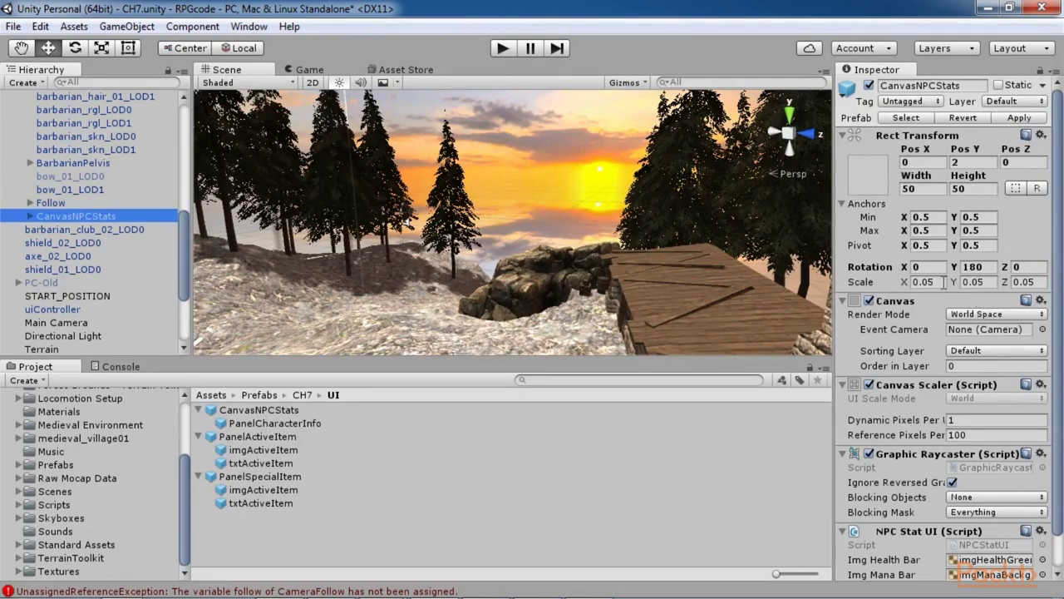
pyautogui.click(858, 177)
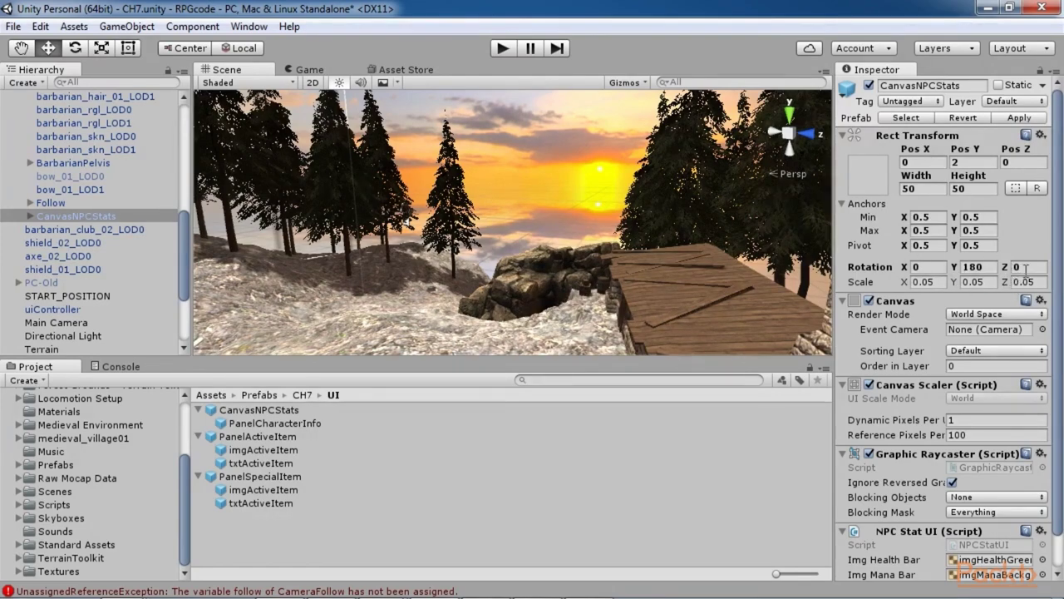
pyautogui.press('f')
pyautogui.keyDown('alt'); pyautogui.moveTo(358, 253); pyautogui.dragTo(454, 218); pyautogui.keyUp('alt')
# Adjust the B1 barbarian's height on the terrain to about Y 17.36 and deselect it.
pyautogui.click(366, 220)
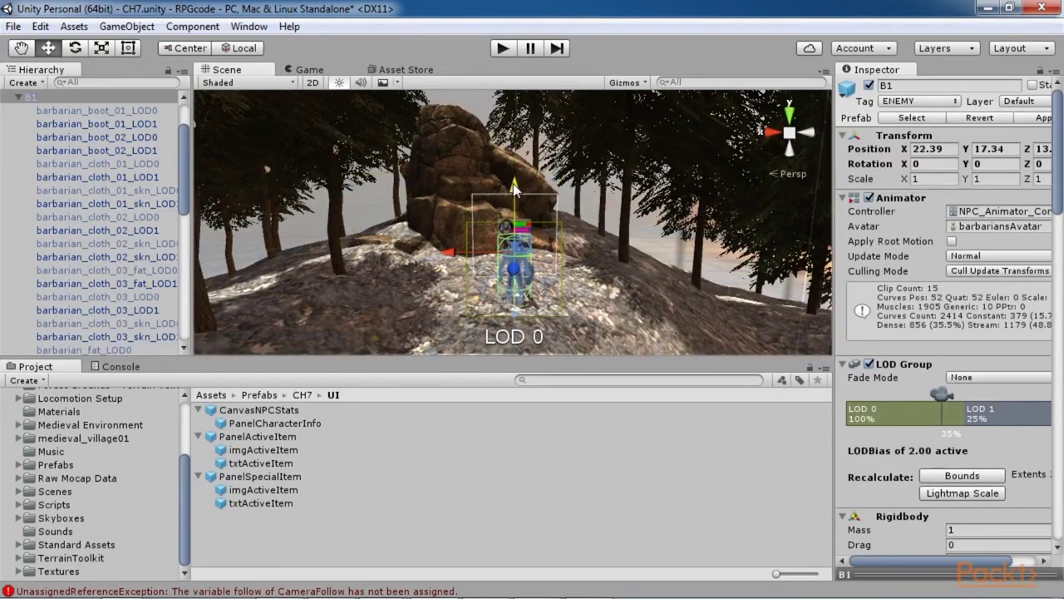
pyautogui.click(563, 298)
pyautogui.scroll(2, 563, 296)
pyautogui.keyDown('alt'); pyautogui.moveTo(562, 291); pyautogui.dragTo(540, 241); pyautogui.keyUp('alt')
pyautogui.click(532, 208)
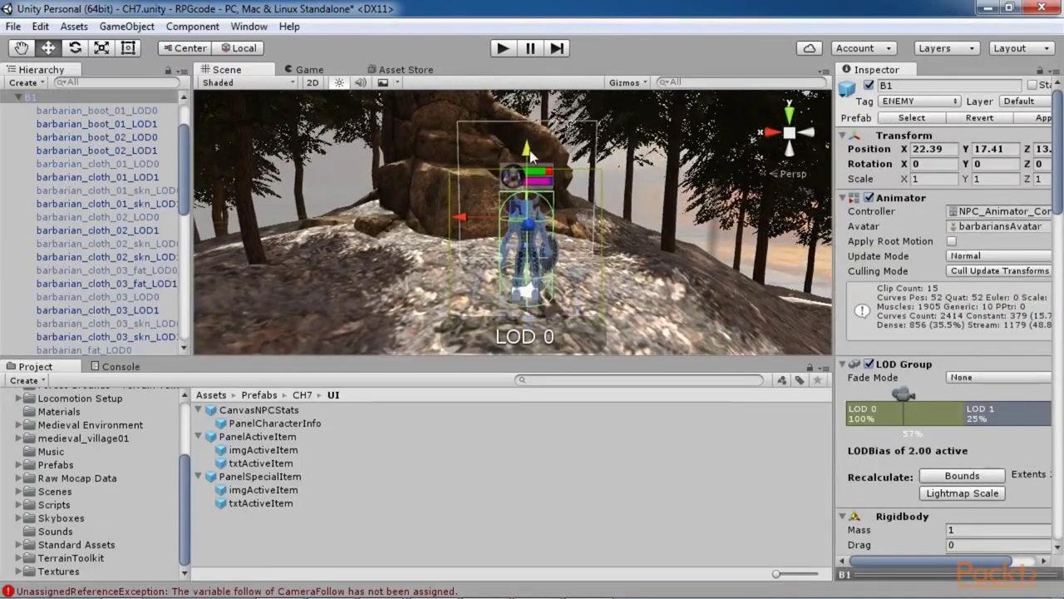
pyautogui.click(498, 206)
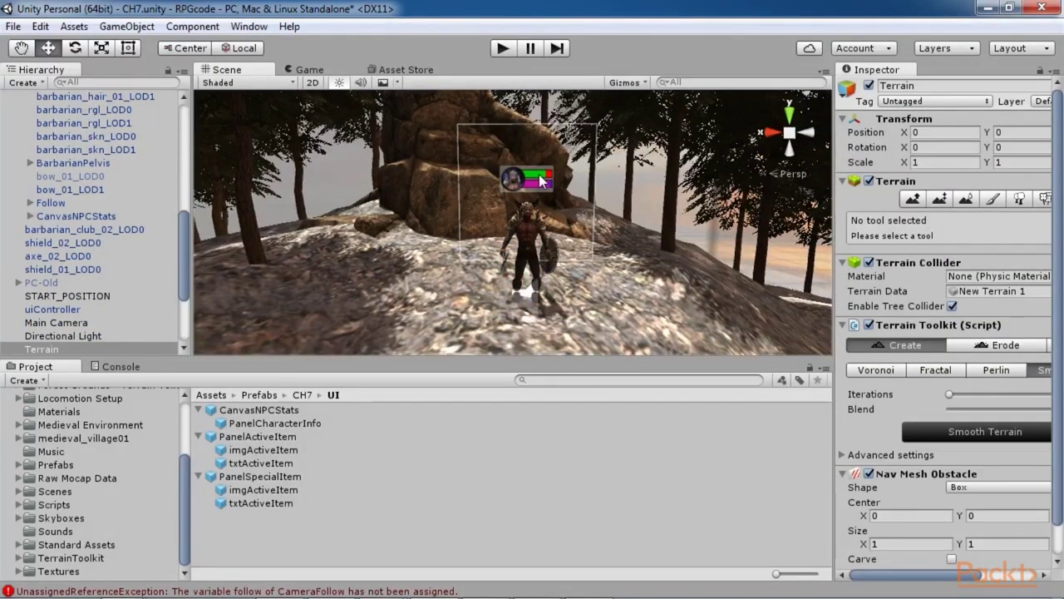
# Examine CanvasNPCStats and its PanelCharacterInfo, including the nested health, mana and avatar images.
pyautogui.click(549, 204)
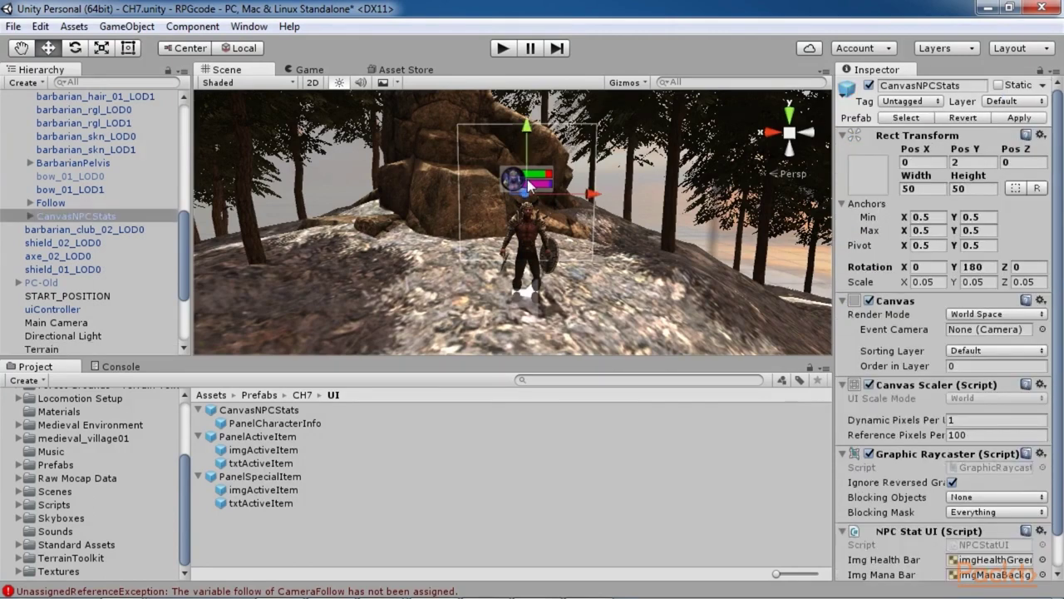
pyautogui.click(520, 208)
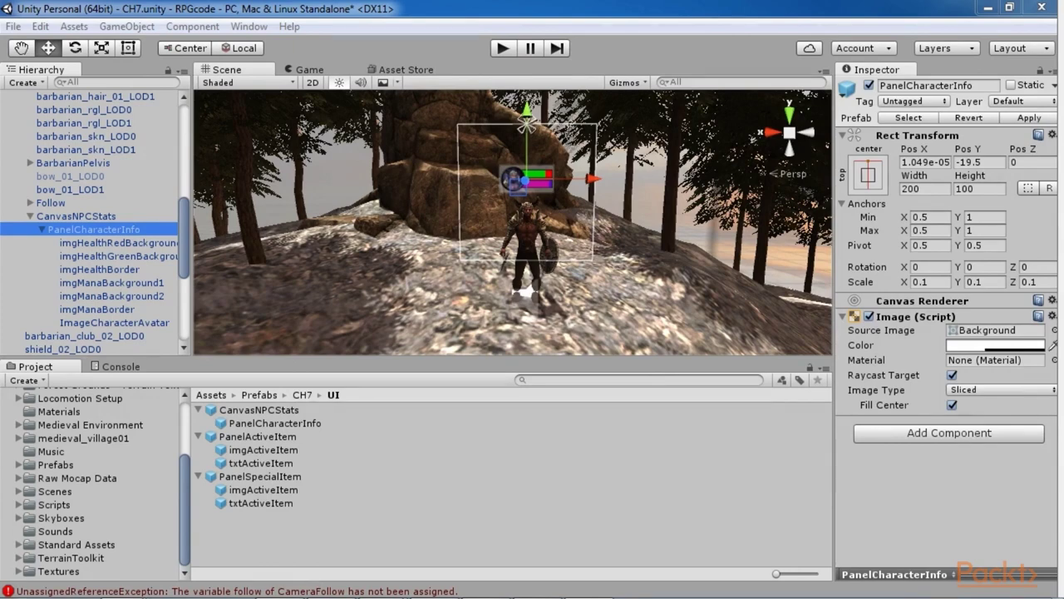
pyautogui.click(75, 215)
pyautogui.scroll(-1, 124, 294)
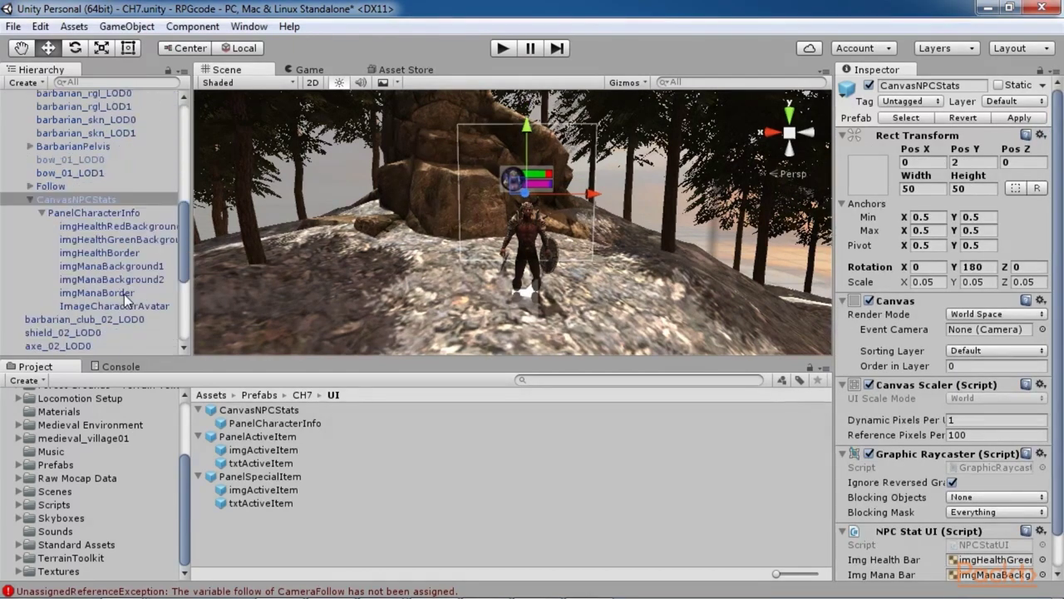
pyautogui.click(93, 214)
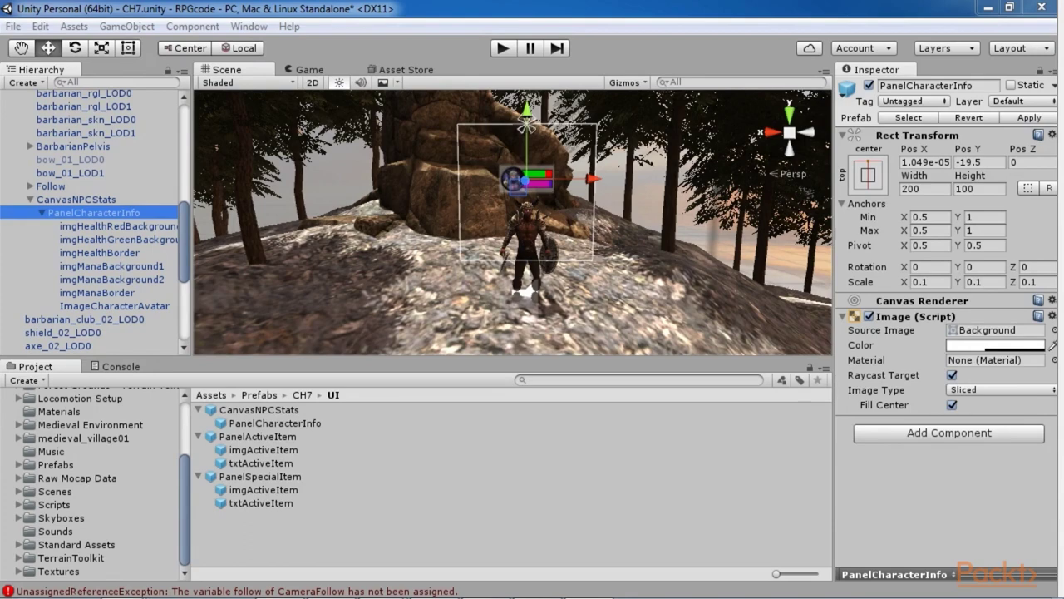
# Search the project assets for NPC, review the NPCStatUI script, and inspect the imgHealthGreenBackground image under CanvasNPCStats.
pyautogui.click(560, 380)
pyautogui.write('NPC')
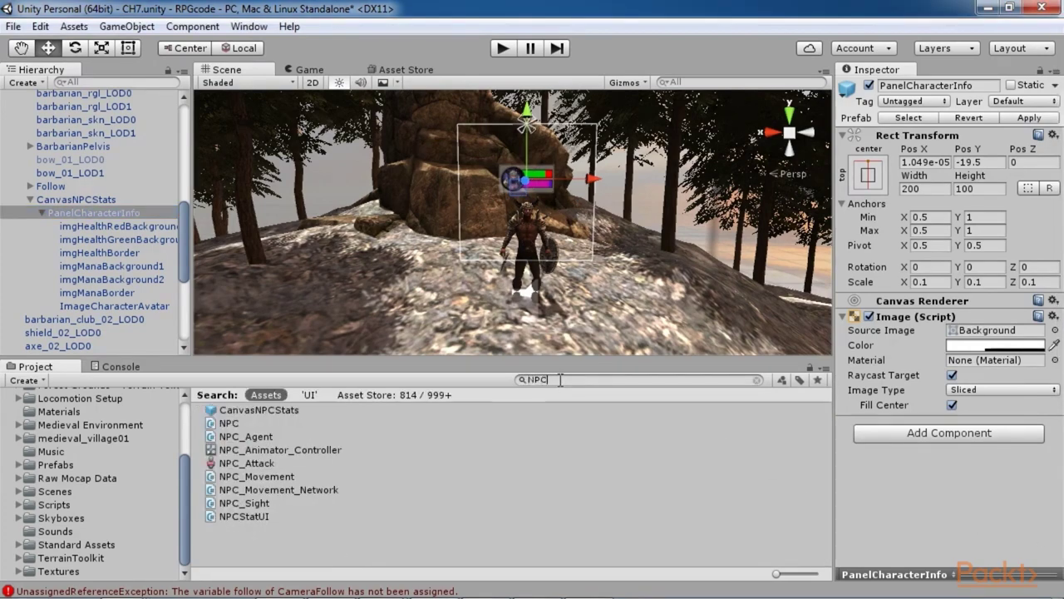
pyautogui.click(260, 515)
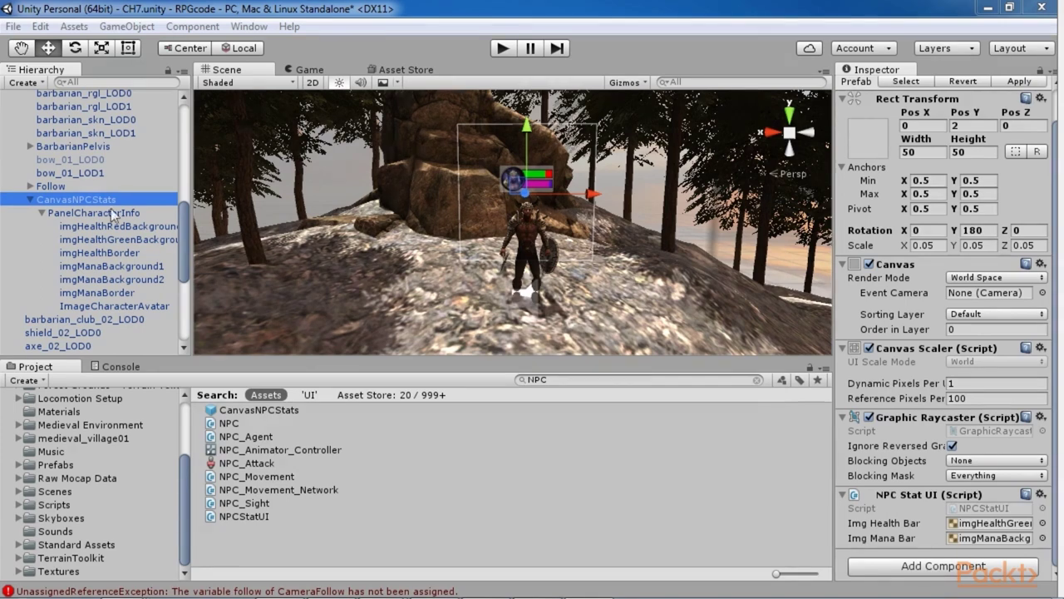
pyautogui.click(83, 240)
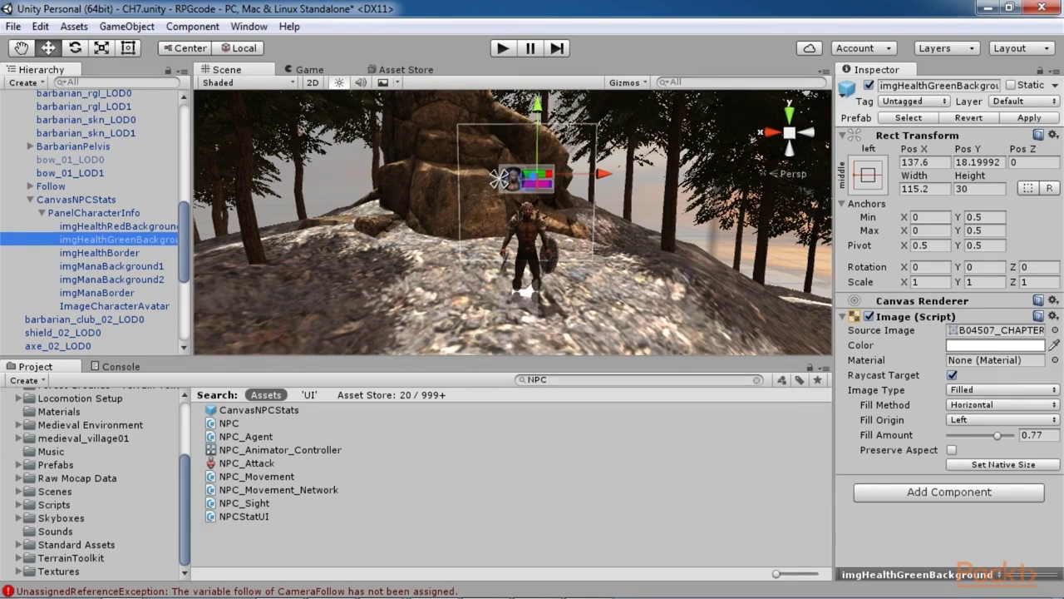
pyautogui.click(95, 199)
# Add a new tag named Demo from B1's tag options, and reopen the tag choices for B1.
pyautogui.scroll(10, 49, 190)
pyautogui.click(40, 164)
pyautogui.click(925, 103)
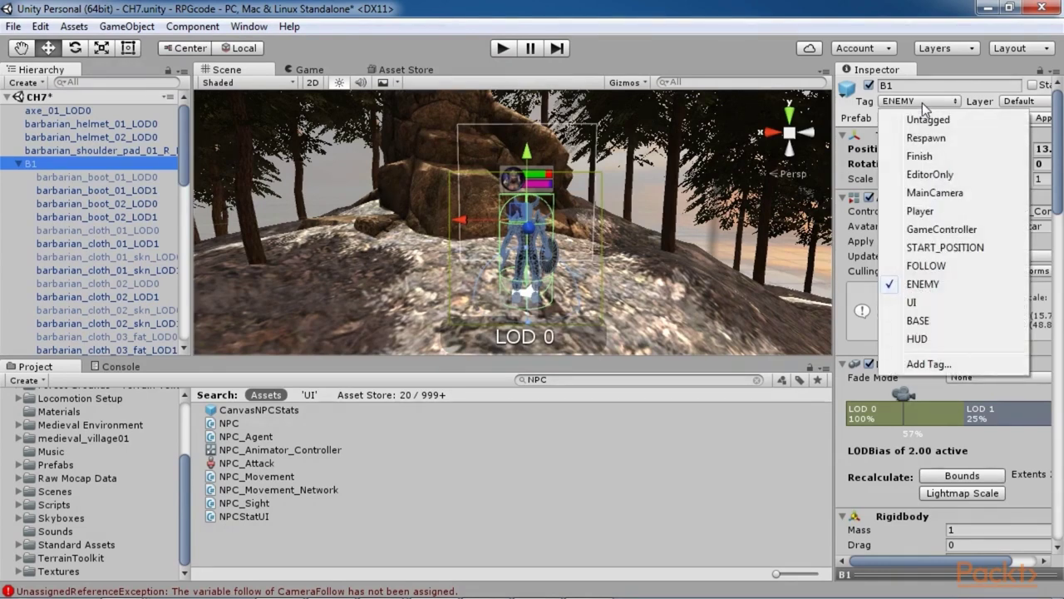
pyautogui.click(927, 364)
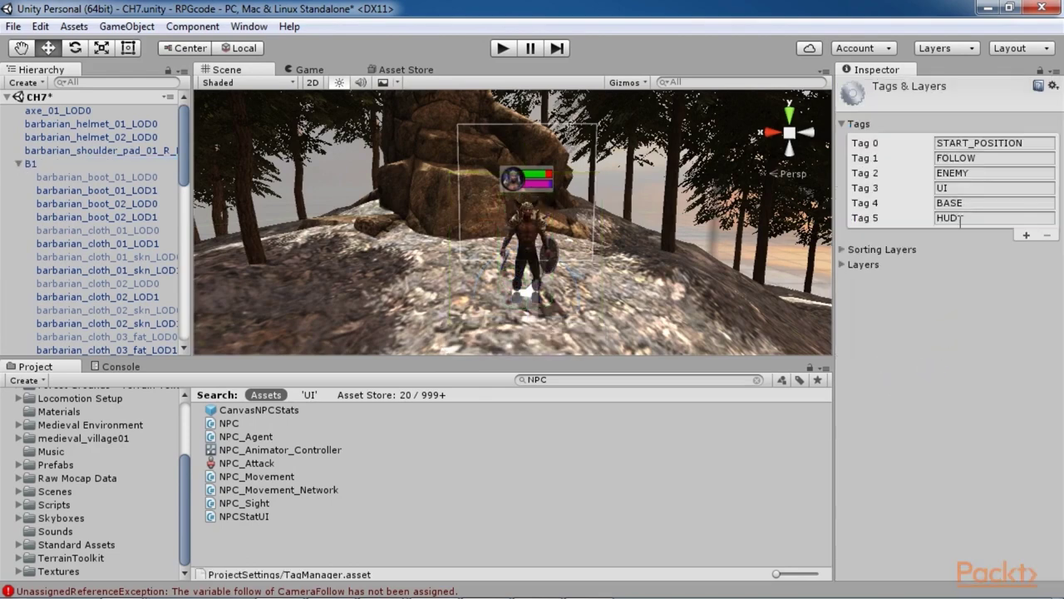
pyautogui.click(1026, 235)
pyautogui.write('Demo')
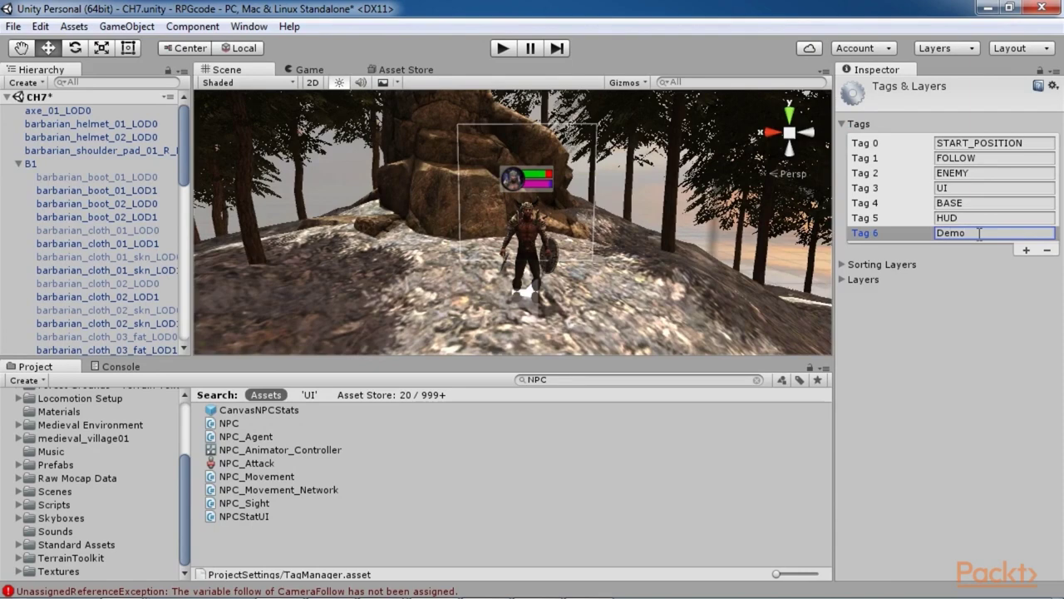
pyautogui.click(968, 282)
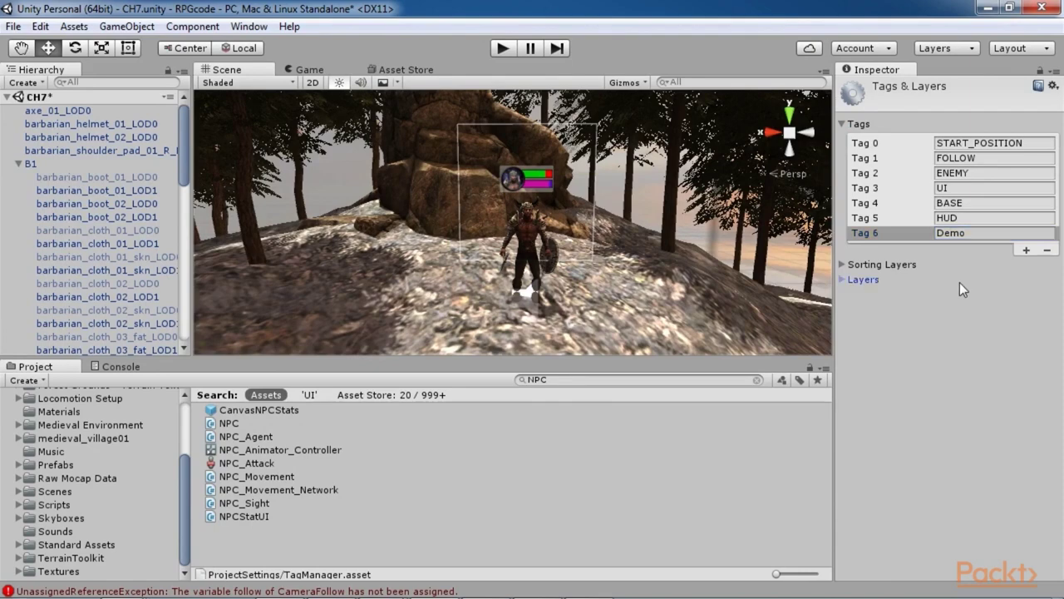
pyautogui.click(52, 163)
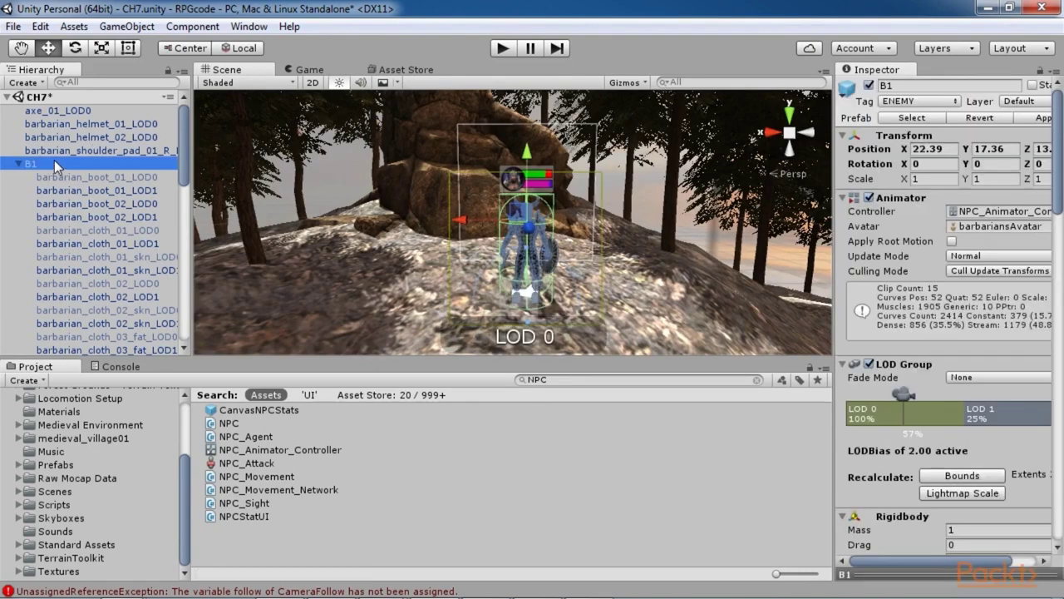
pyautogui.click(951, 101)
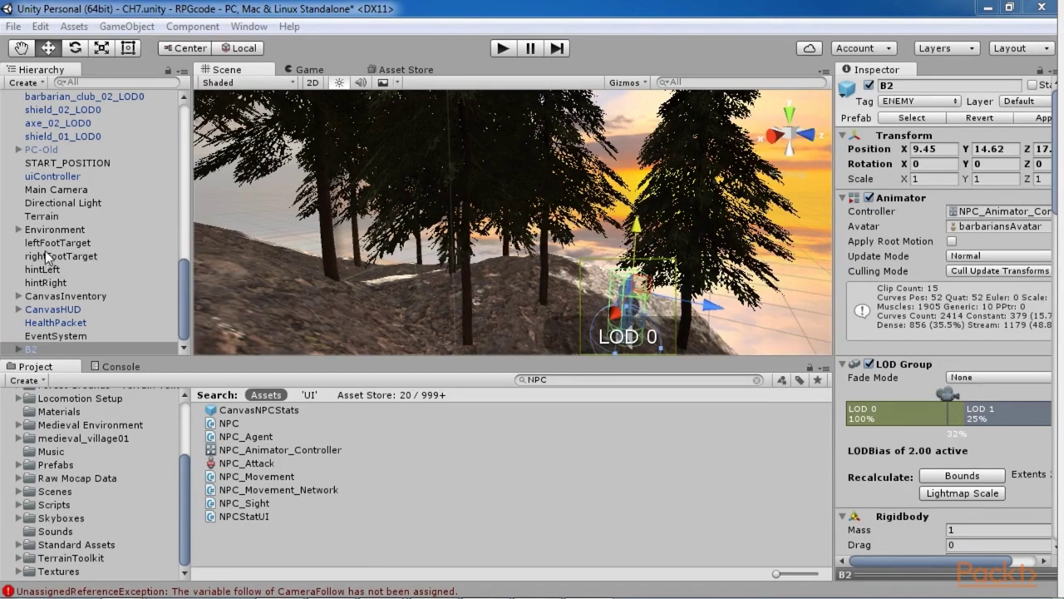
# Compare the two CanvasNPCStats objects under B1, delete the one outside Follow, and frame the Follow object in the scene.
pyautogui.click(143, 258)
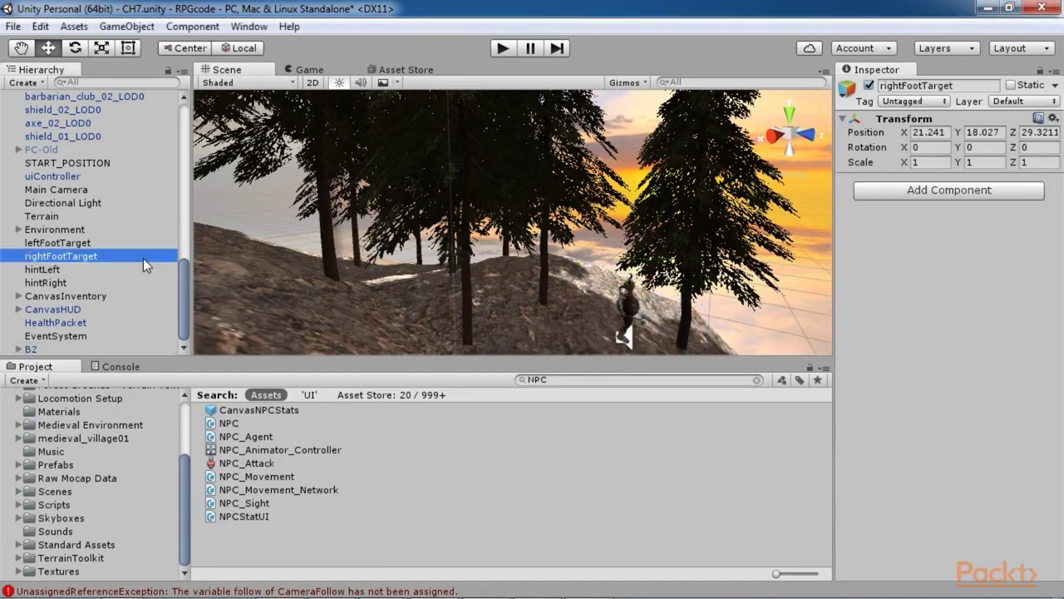
pyautogui.scroll(5, 143, 257)
pyautogui.click(40, 211)
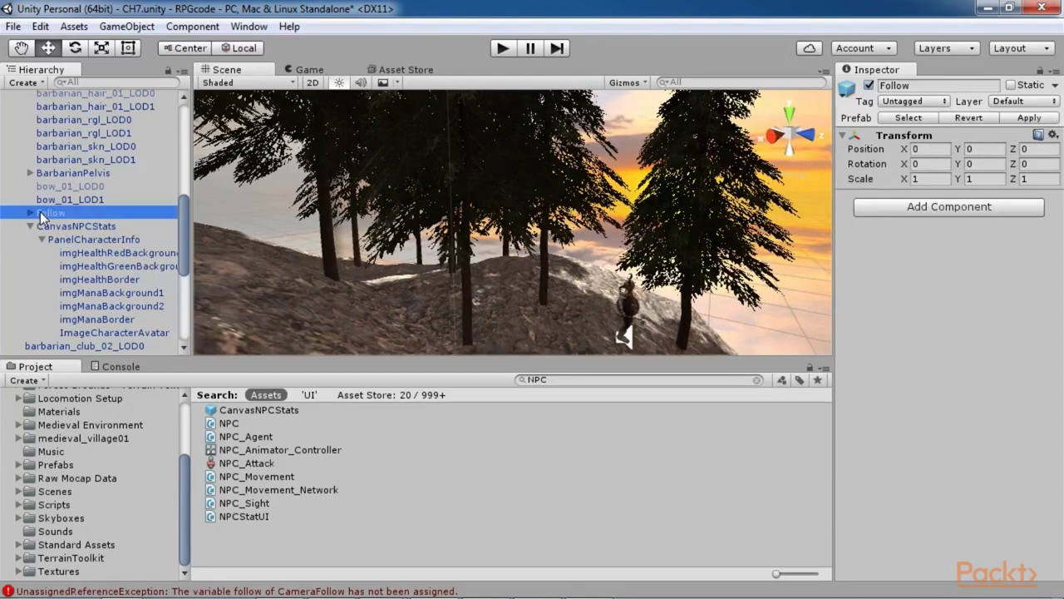
pyautogui.click(32, 212)
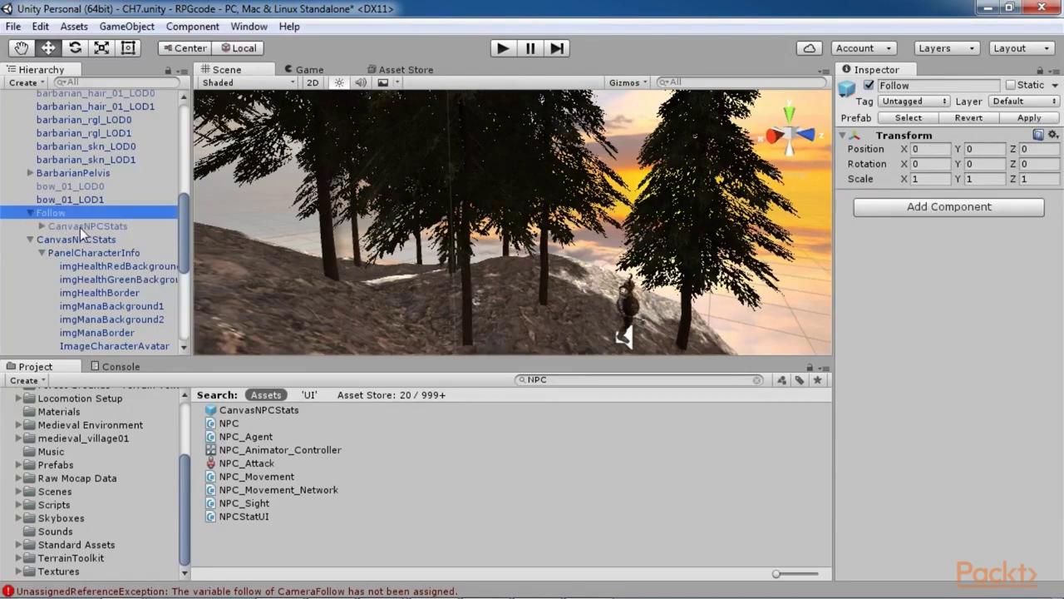
pyautogui.click(80, 226)
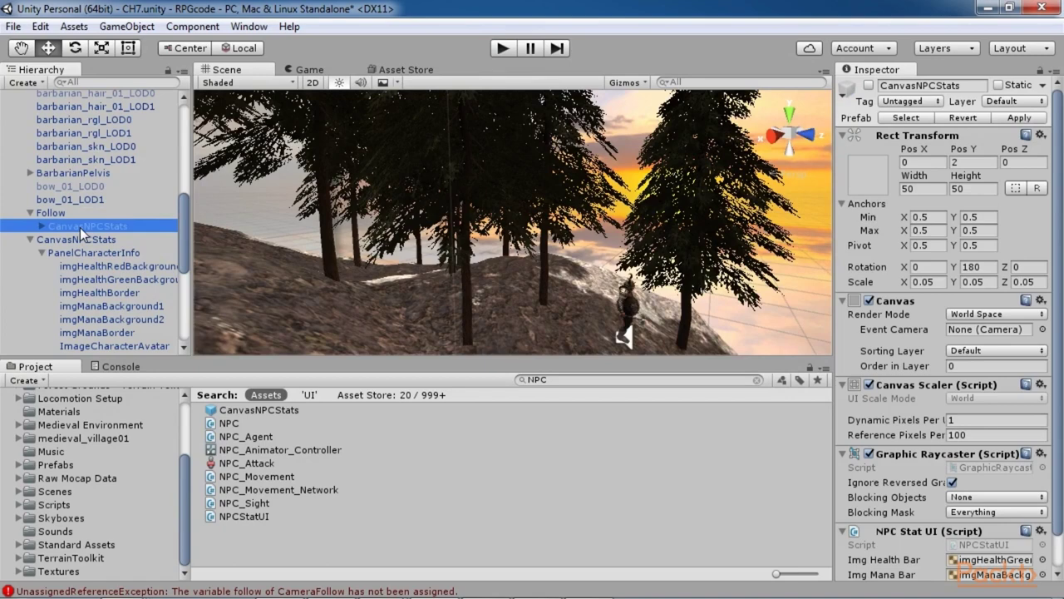
pyautogui.click(79, 239)
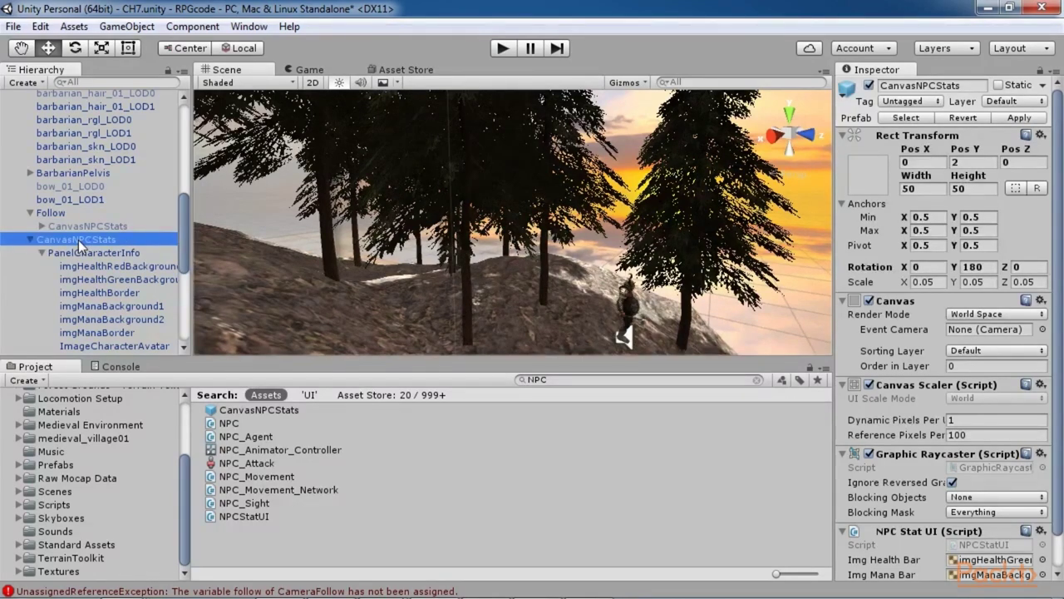
pyautogui.press('Delete')
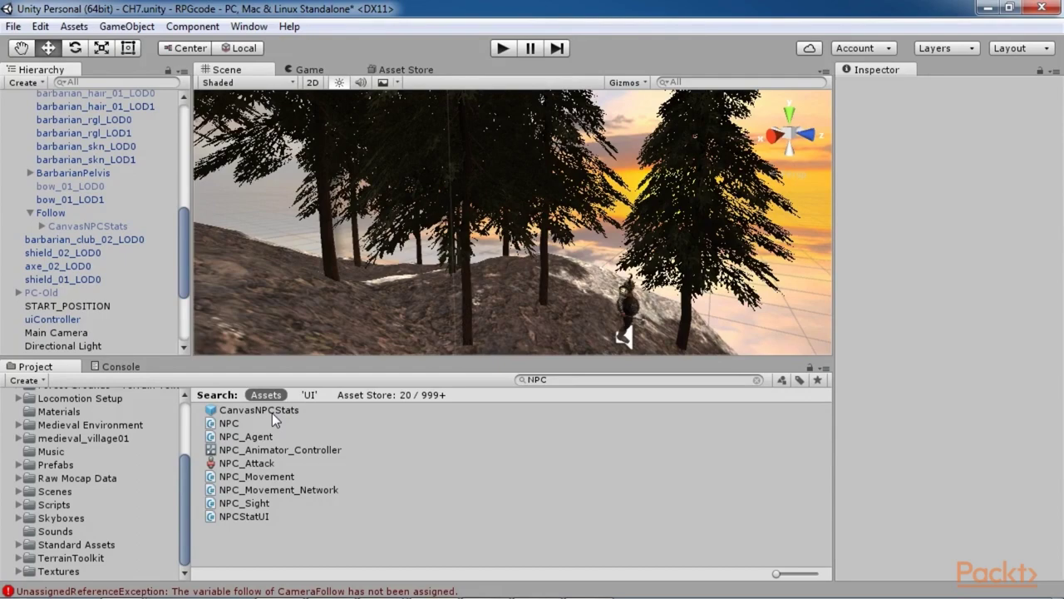
pyautogui.click(54, 212)
pyautogui.press('f')
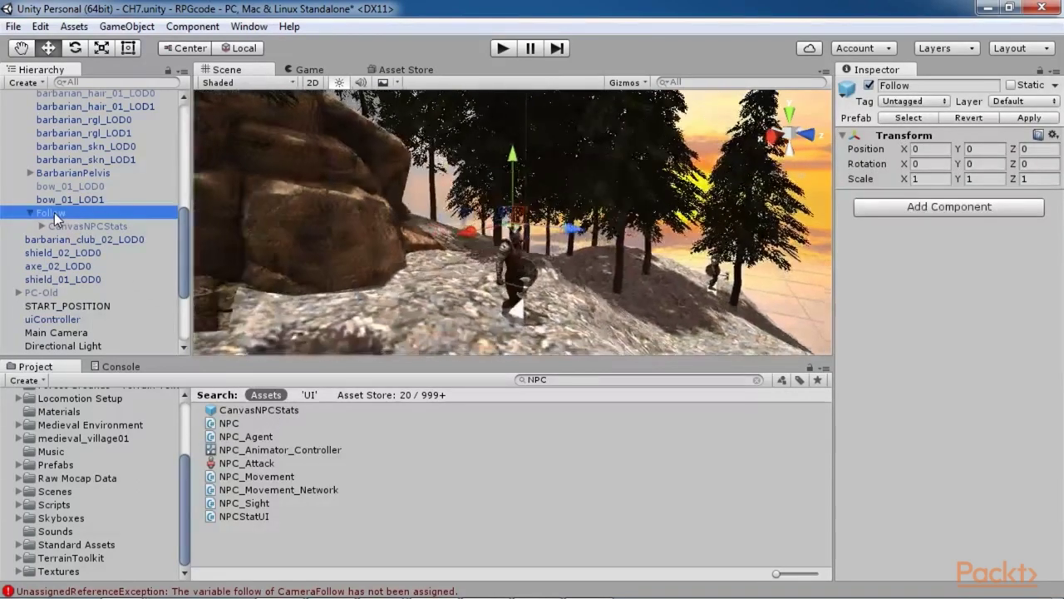
# Frame CanvasNPCStats under Follow in the scene and review the NPC_Agent script down to its Update method.
pyautogui.doubleClick(83, 225)
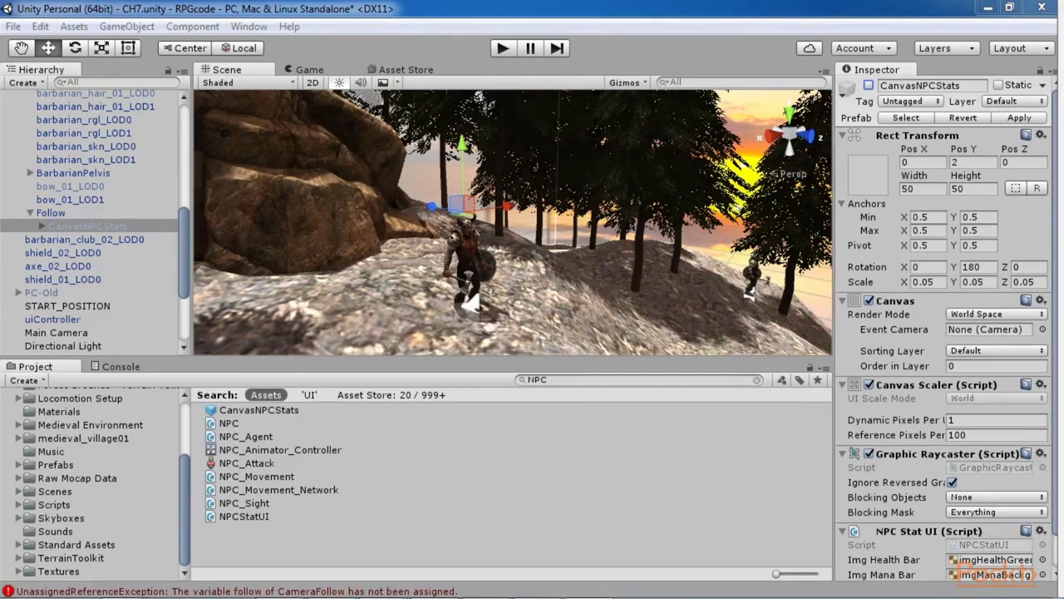
pyautogui.doubleClick(245, 436)
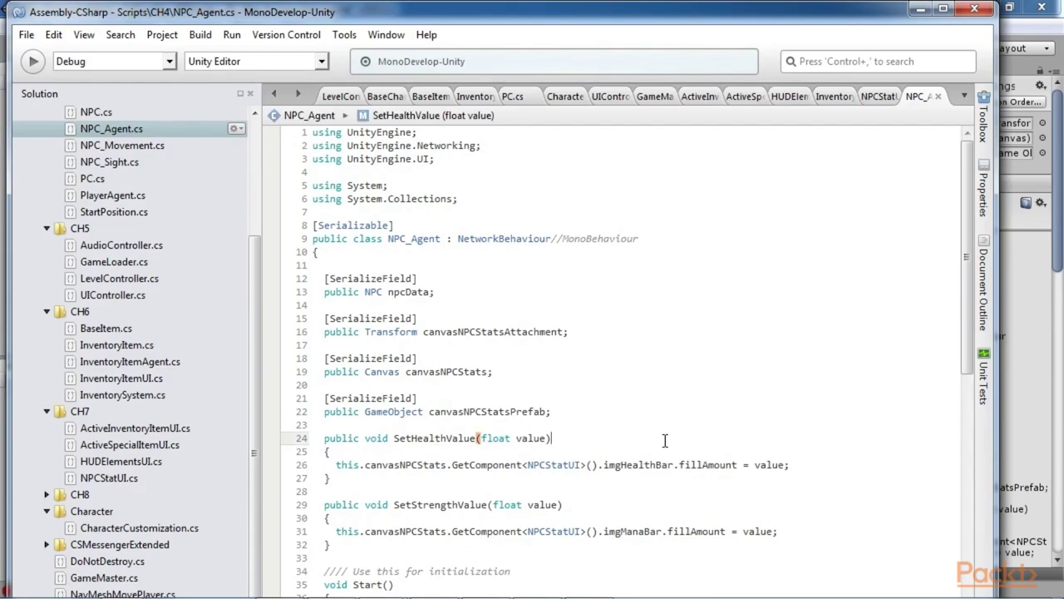
pyautogui.scroll(-8, 665, 441)
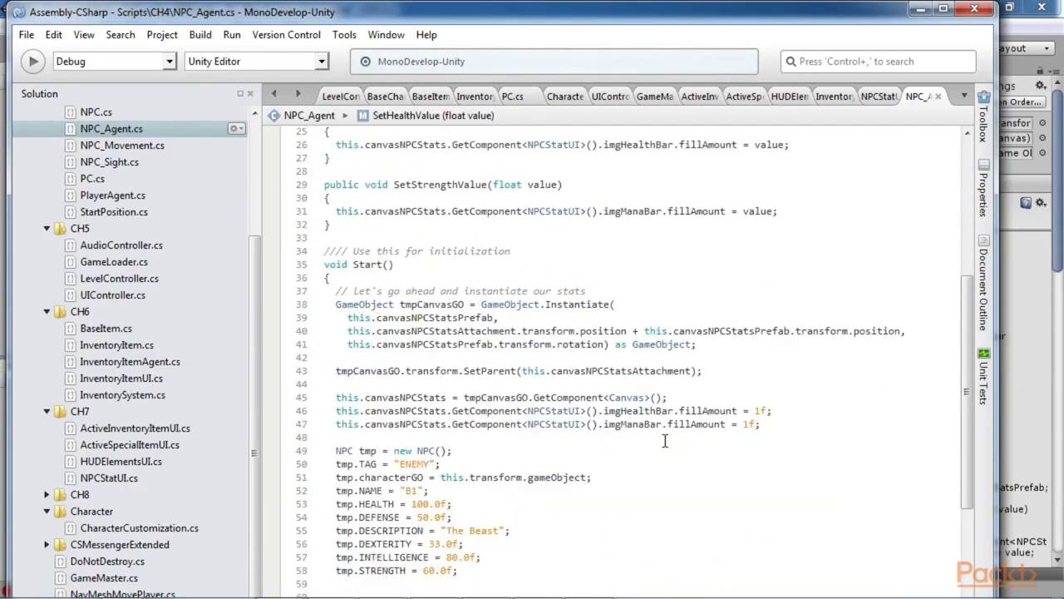
pyautogui.scroll(-5, 665, 441)
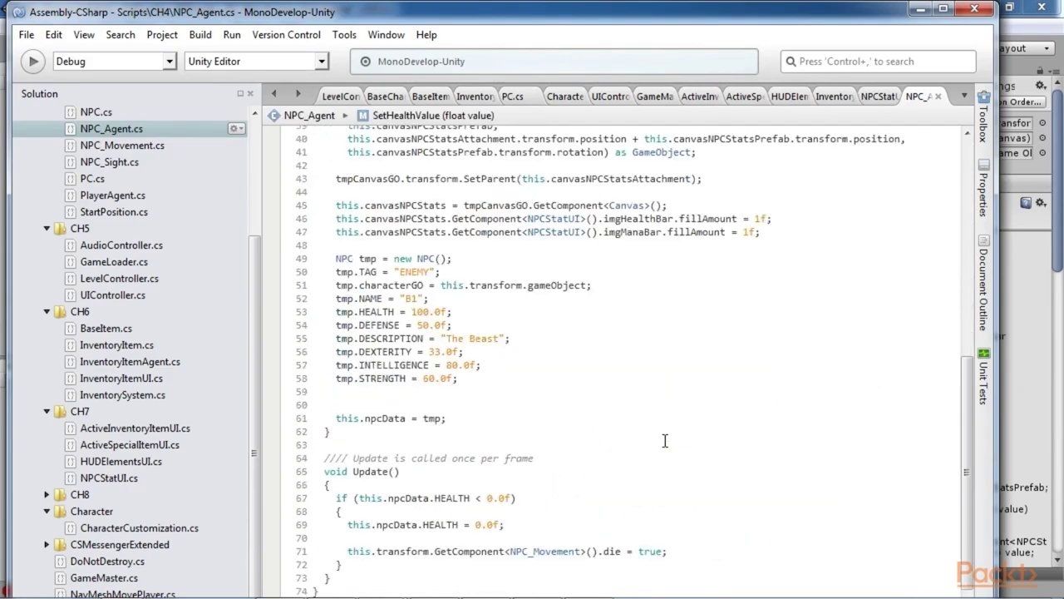
pyautogui.scroll(-5, 665, 441)
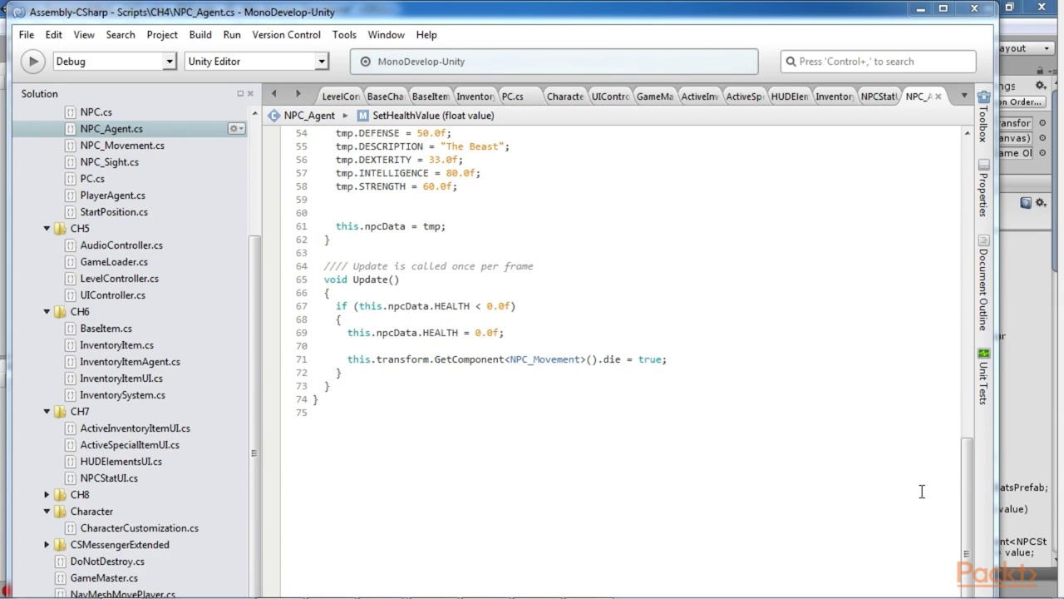
pyautogui.click(920, 10)
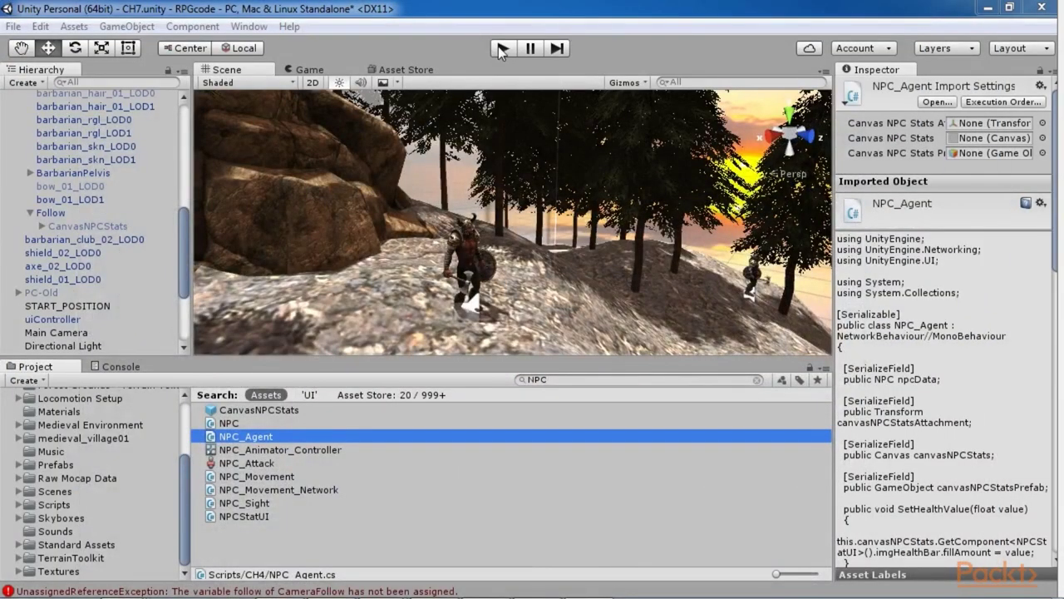
# Test the CH7 scene briefly in play mode and stop it.
pyautogui.click(15, 29)
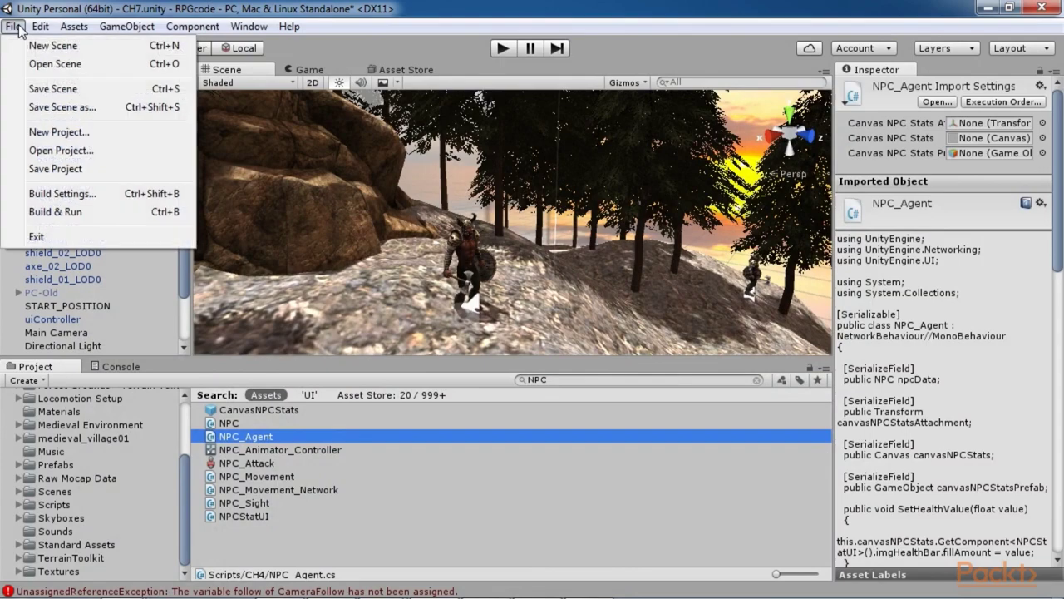
pyautogui.click(507, 48)
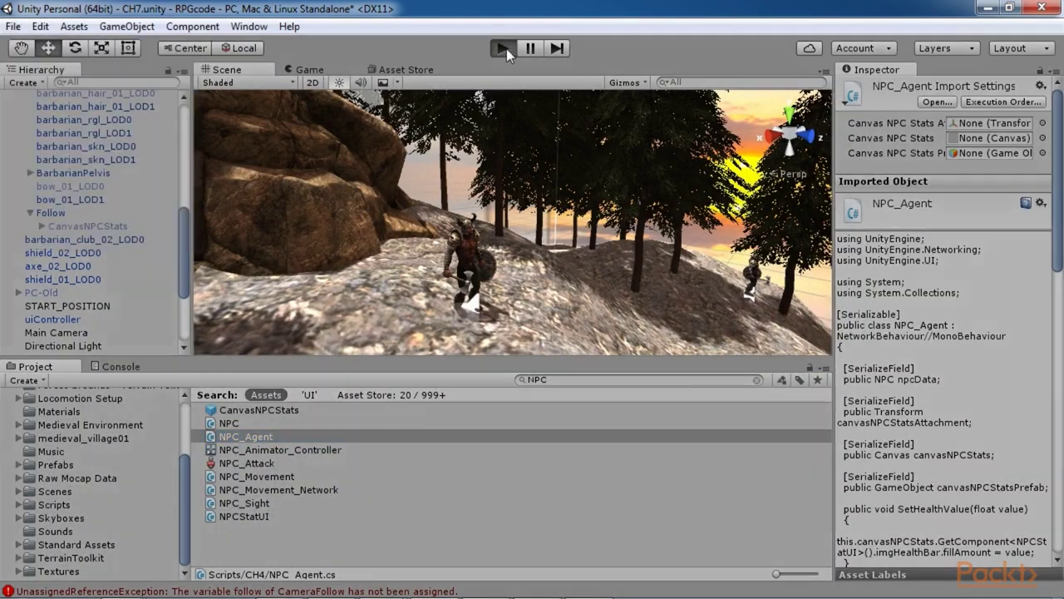
pyautogui.click(505, 48)
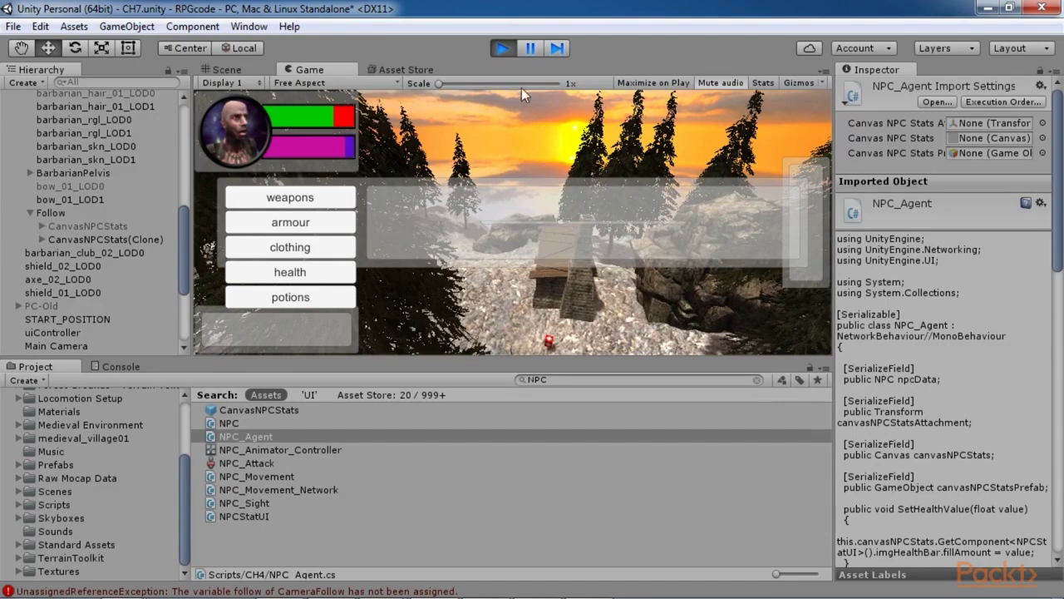
pyautogui.click(505, 49)
# Open the MainMenu scene in place of CH7.
pyautogui.click(13, 26)
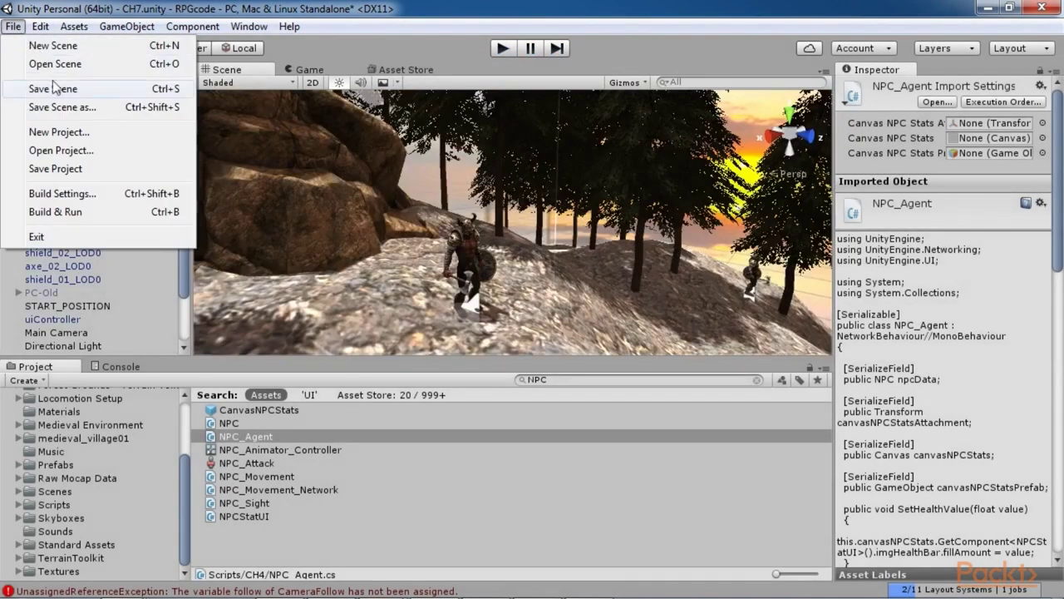
pyautogui.press('Escape')
pyautogui.hotkey('ctrl', 'o')
pyautogui.scroll(-5, 384, 325)
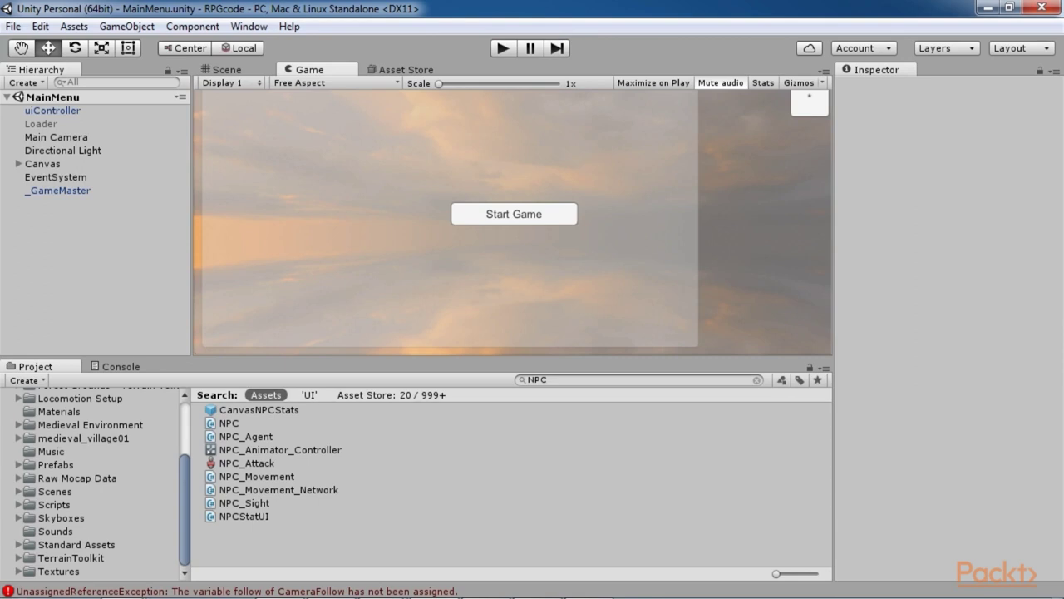
# Search the project assets for CH3, open CH3_Animator_Controller, and inspect its Attack1C parameter and the available parameter types.
pyautogui.click(599, 382)
pyautogui.write('CH3')
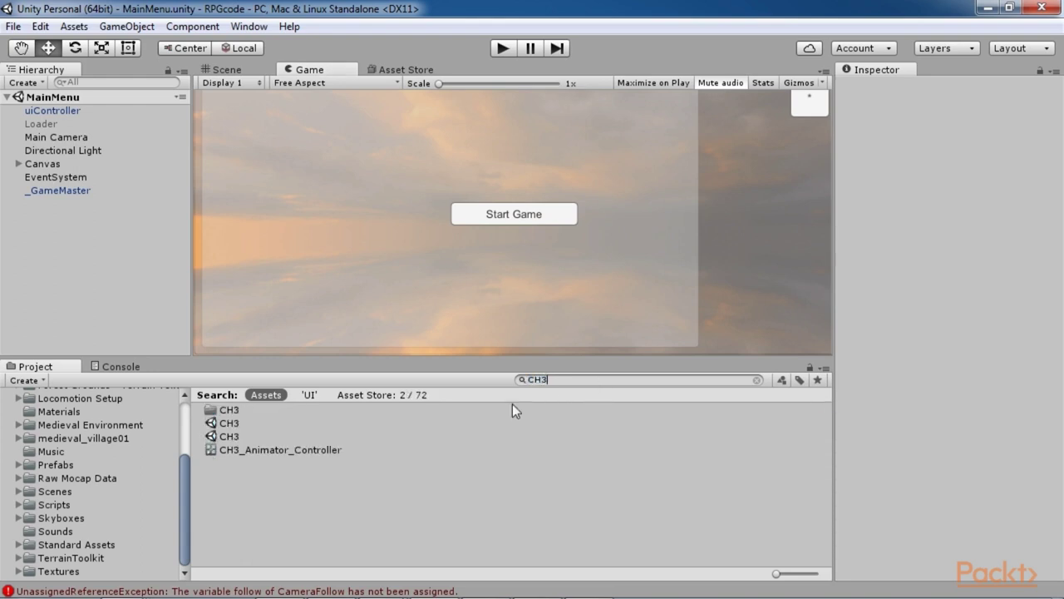
pyautogui.doubleClick(301, 451)
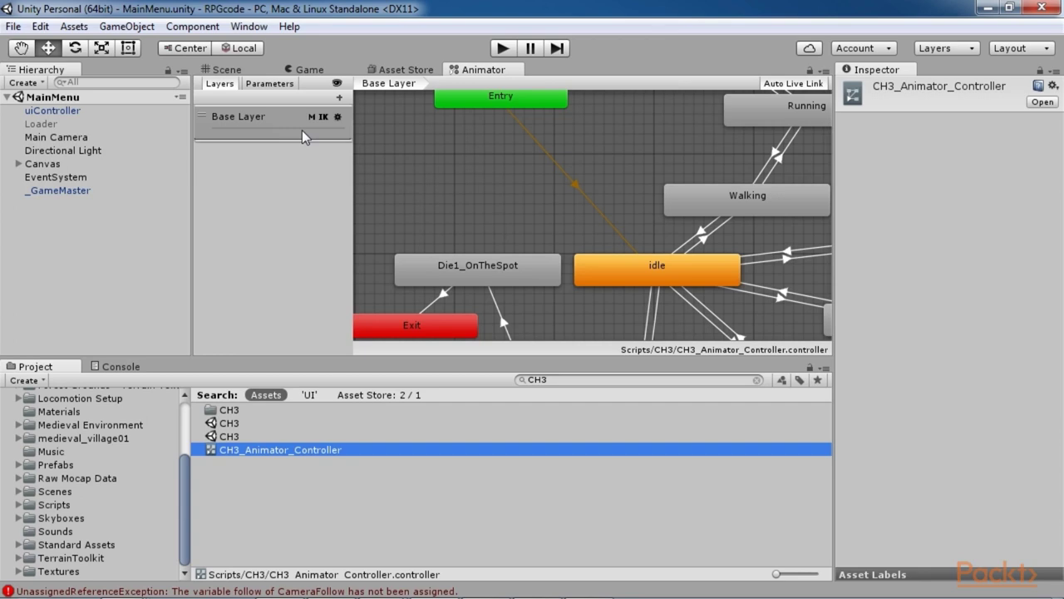
pyautogui.click(277, 86)
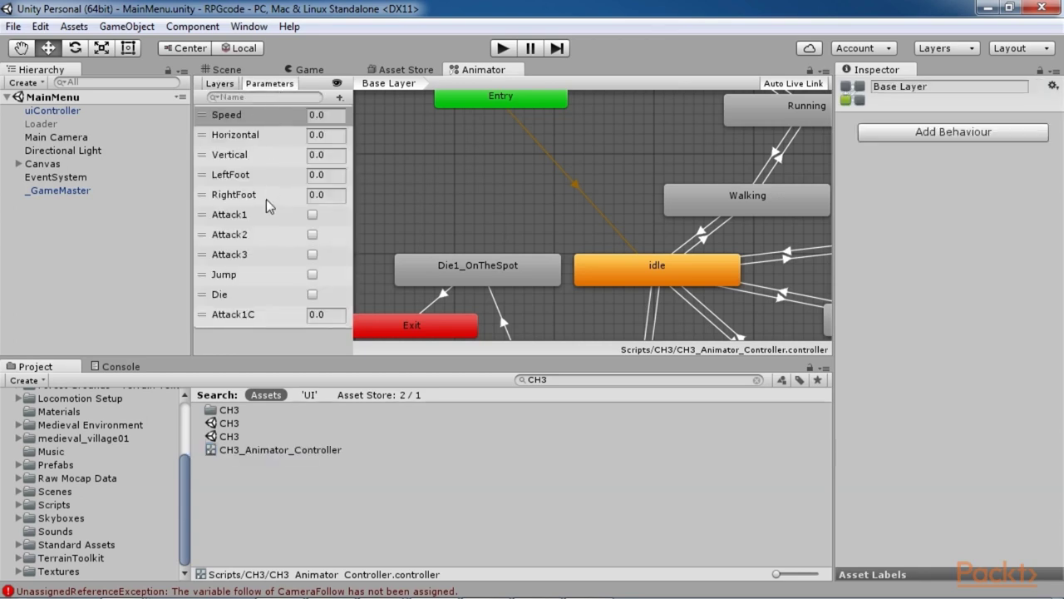
pyautogui.click(251, 316)
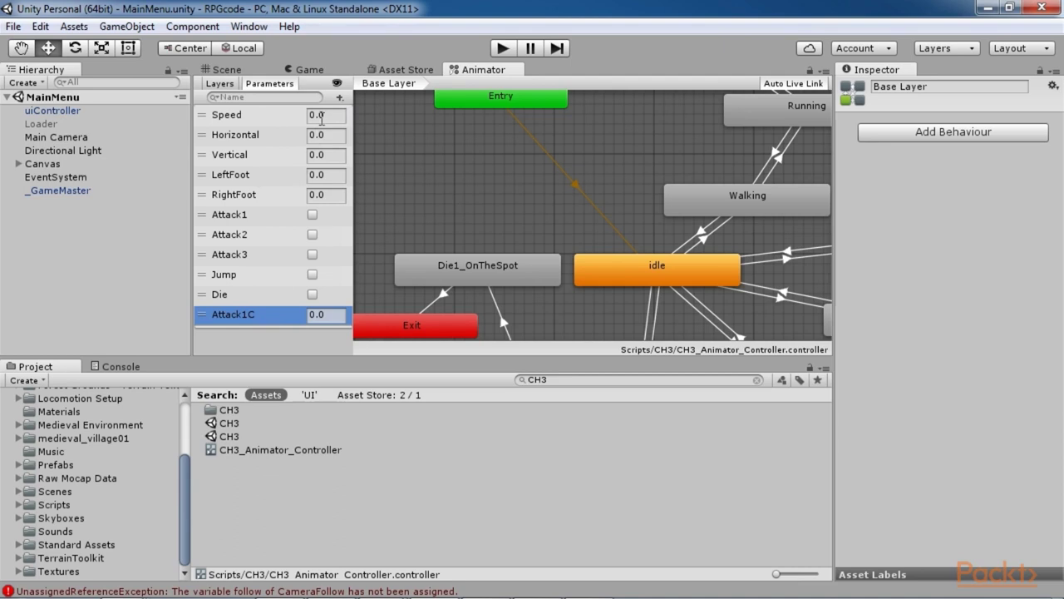
pyautogui.click(339, 97)
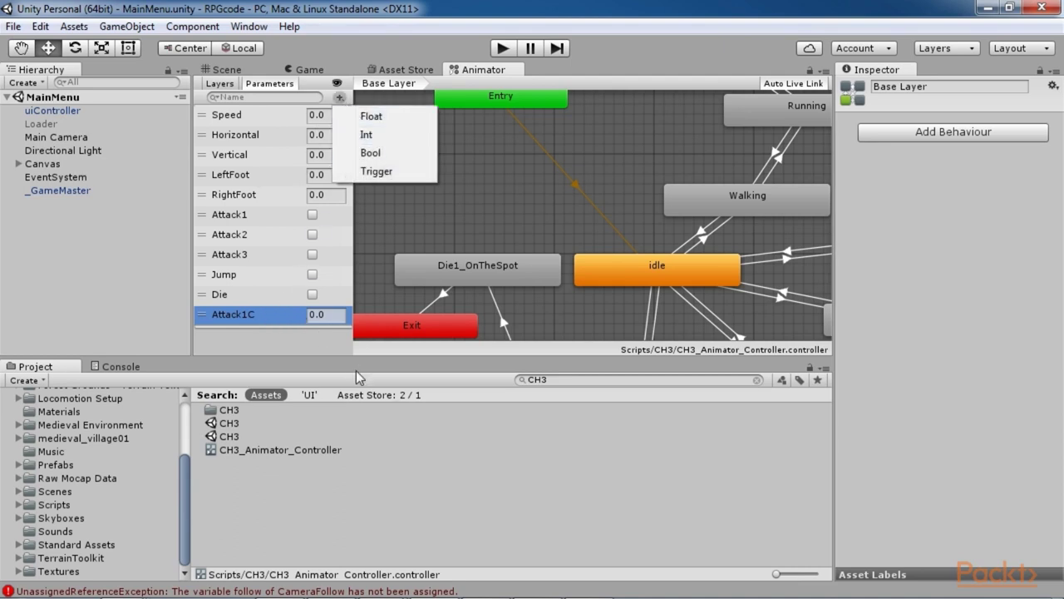
pyautogui.click(366, 134)
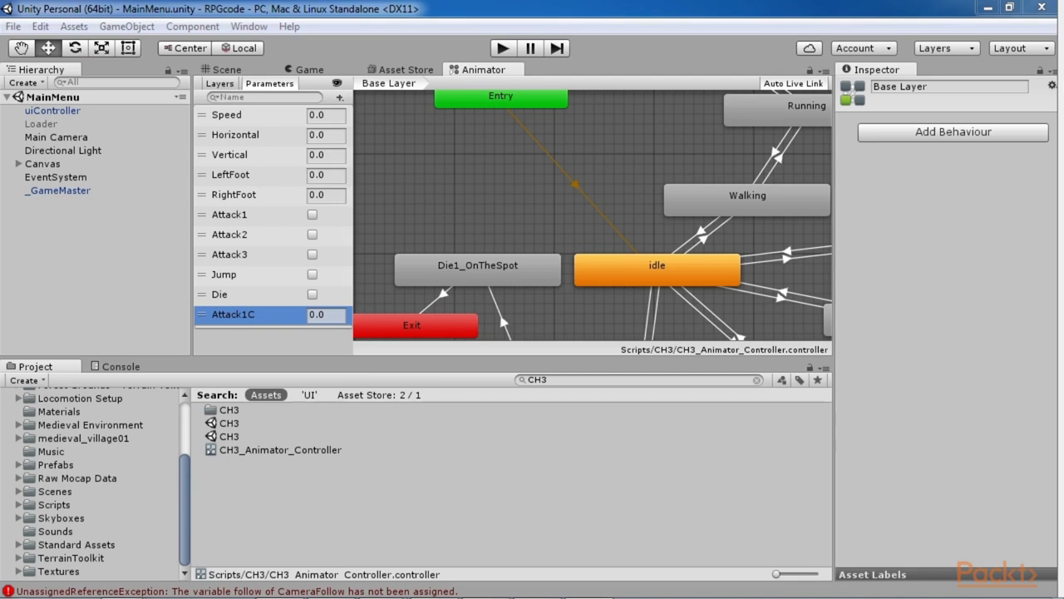
# Search the project assets for Chara, open the CharacterController script, and review its FixedUpdate method.
pyautogui.click(695, 379)
pyautogui.write('Chara')
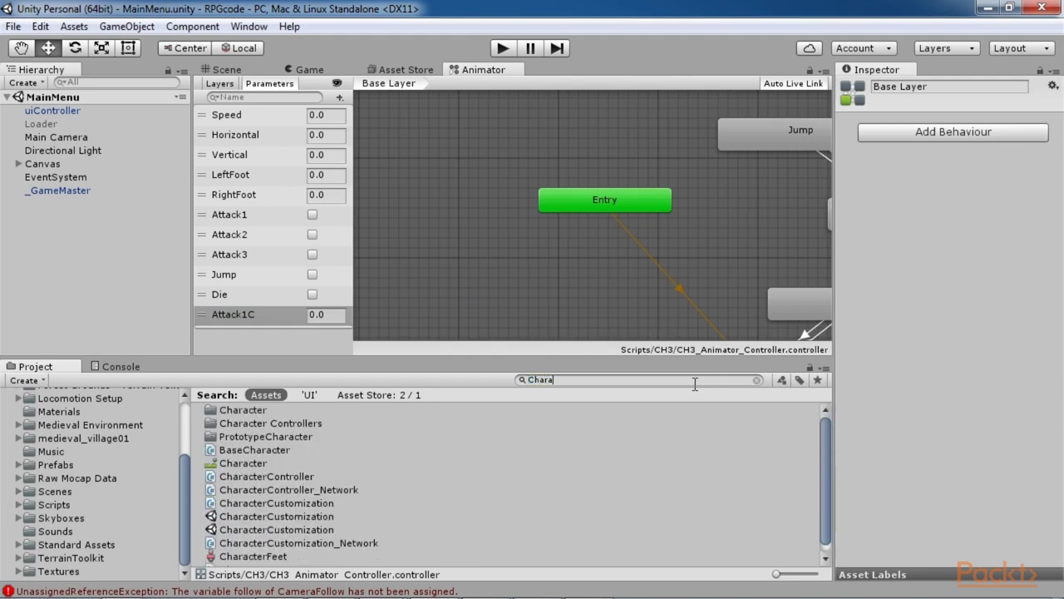
pyautogui.doubleClick(280, 477)
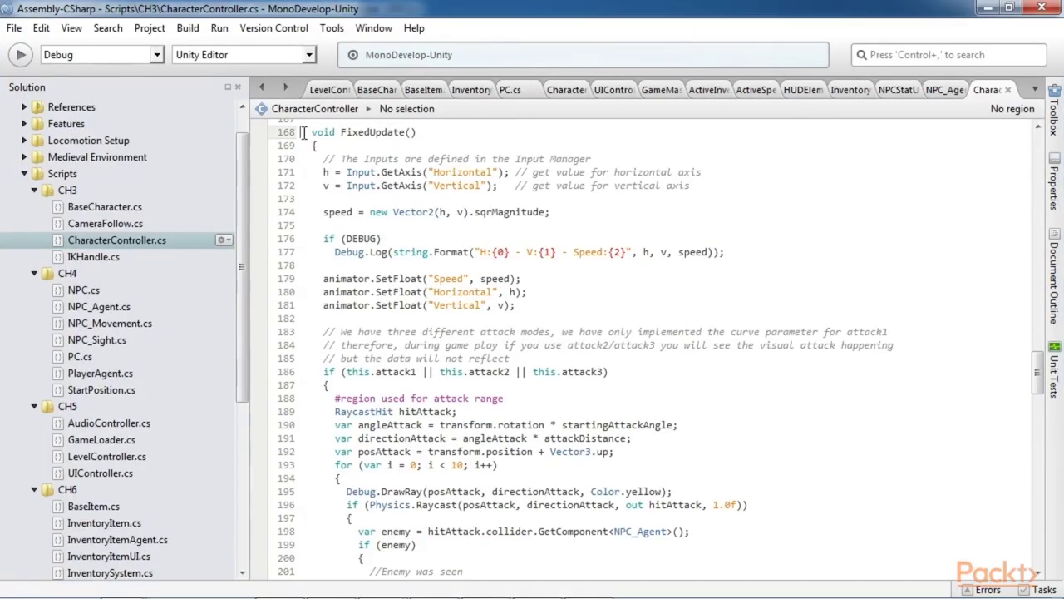
pyautogui.moveTo(305, 133); pyautogui.dragTo(609, 300)
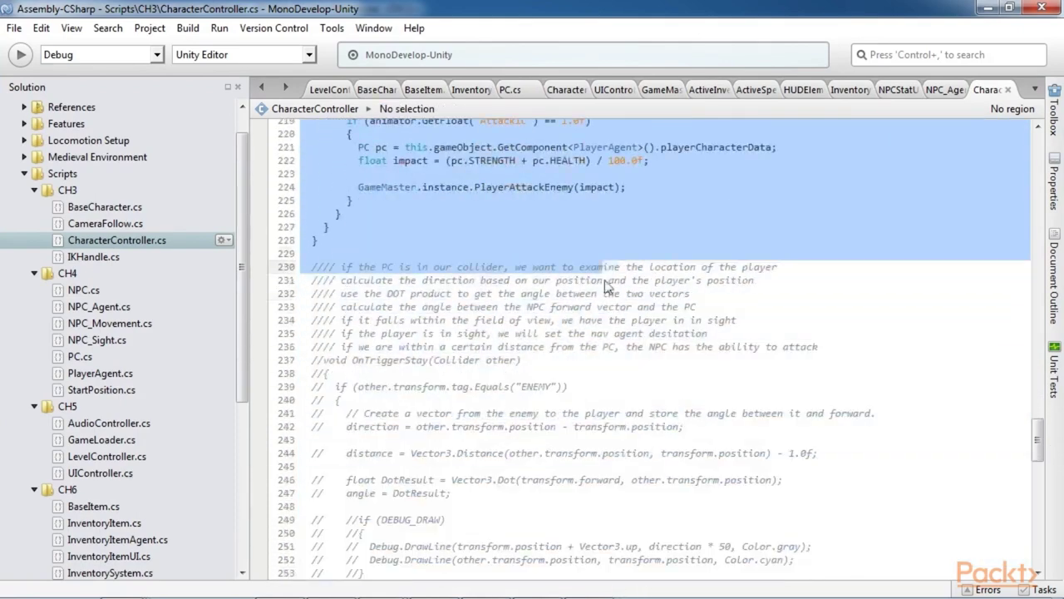
pyautogui.scroll(18, 616, 282)
pyautogui.click(703, 245)
pyautogui.scroll(-3, 703, 245)
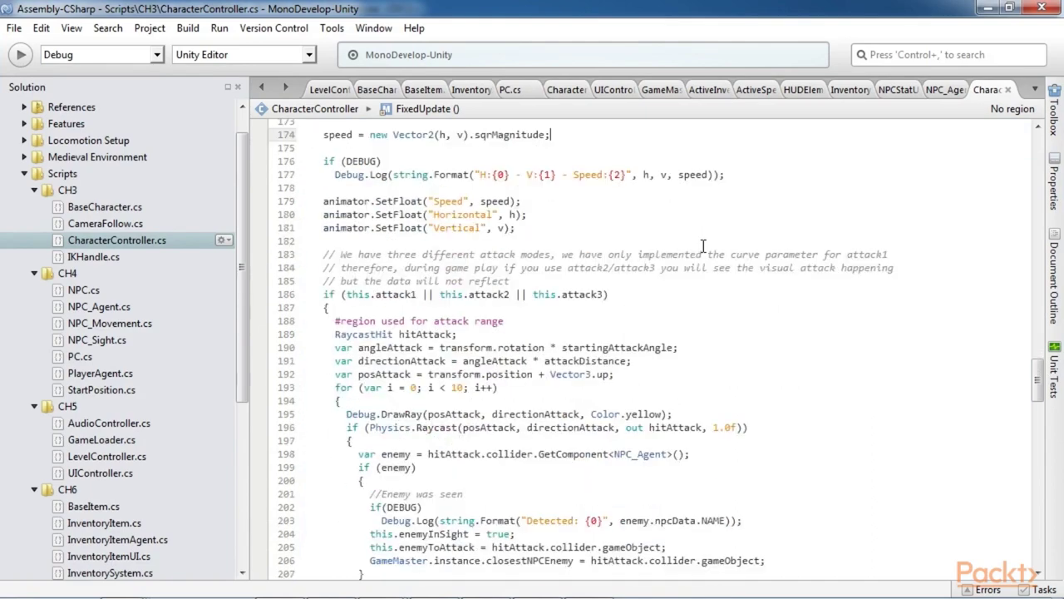
# Examine the attack1, attack2 and attack3 condition in FixedUpdate and the raycast region that detects enemies in attack range.
pyautogui.moveTo(324, 294); pyautogui.dragTo(629, 301)
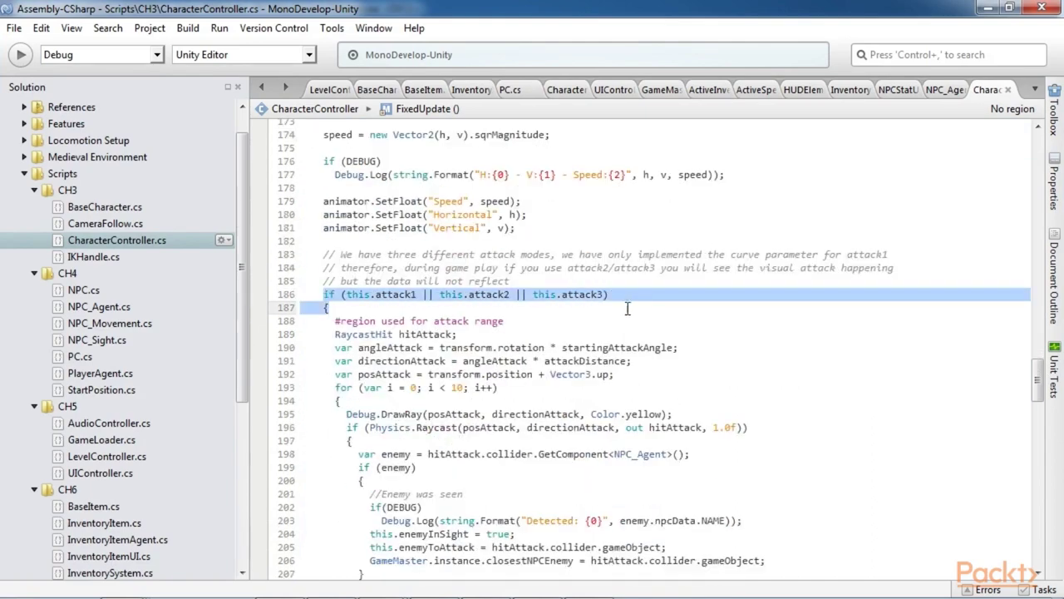
pyautogui.click(579, 336)
pyautogui.scroll(-2, 638, 343)
pyautogui.scroll(-2, 642, 343)
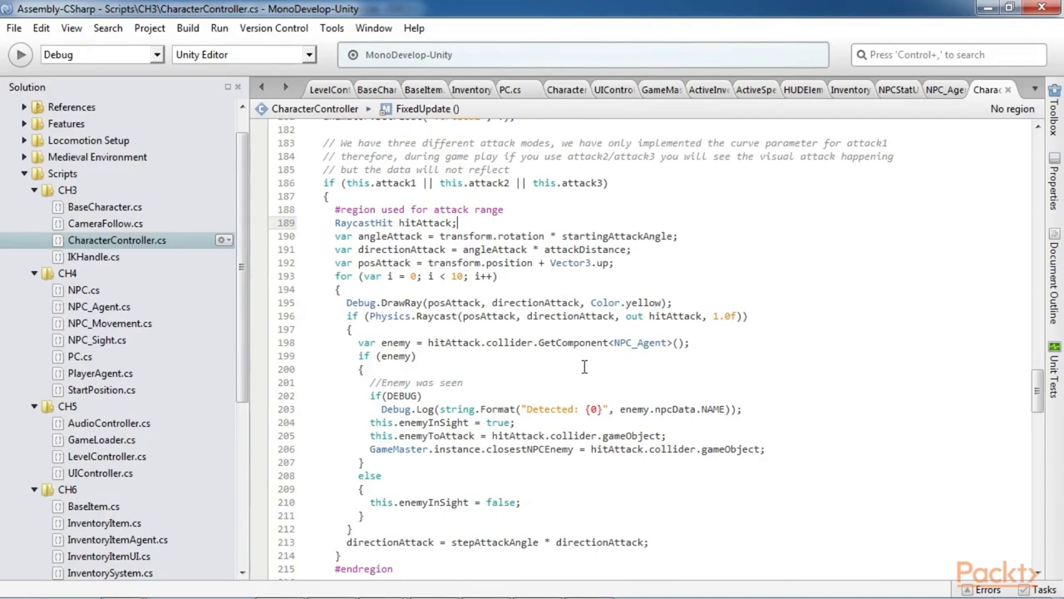
pyautogui.scroll(-4, 585, 366)
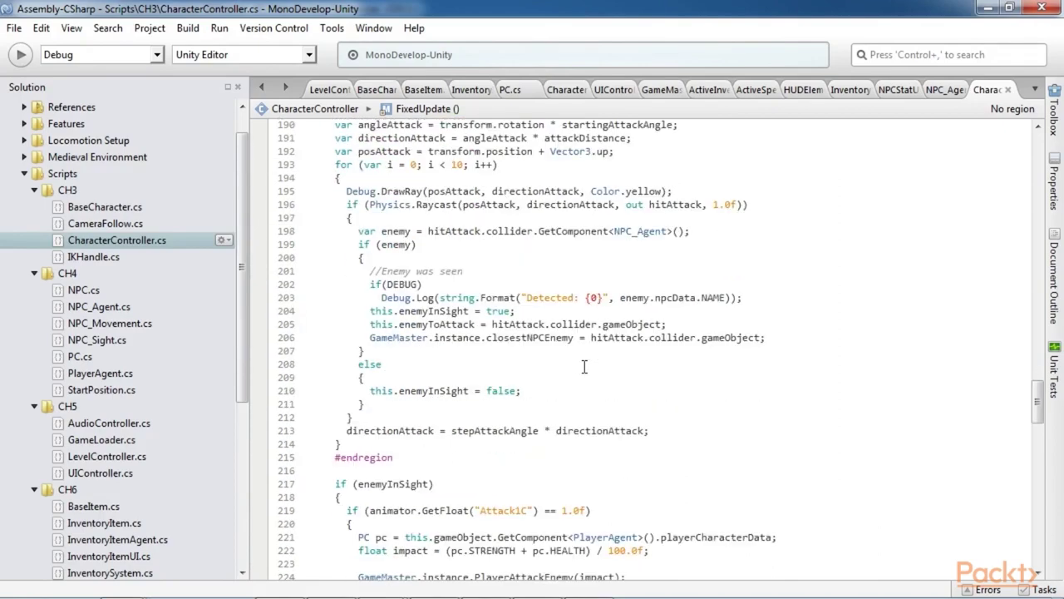
pyautogui.scroll(-4, 584, 366)
# Examine the enemyInSight block, including the Attack1C comparison with 1.0f, the impact calculation and the PlayerAttackEnemy call.
pyautogui.moveTo(328, 368); pyautogui.dragTo(618, 482)
pyautogui.click(522, 401)
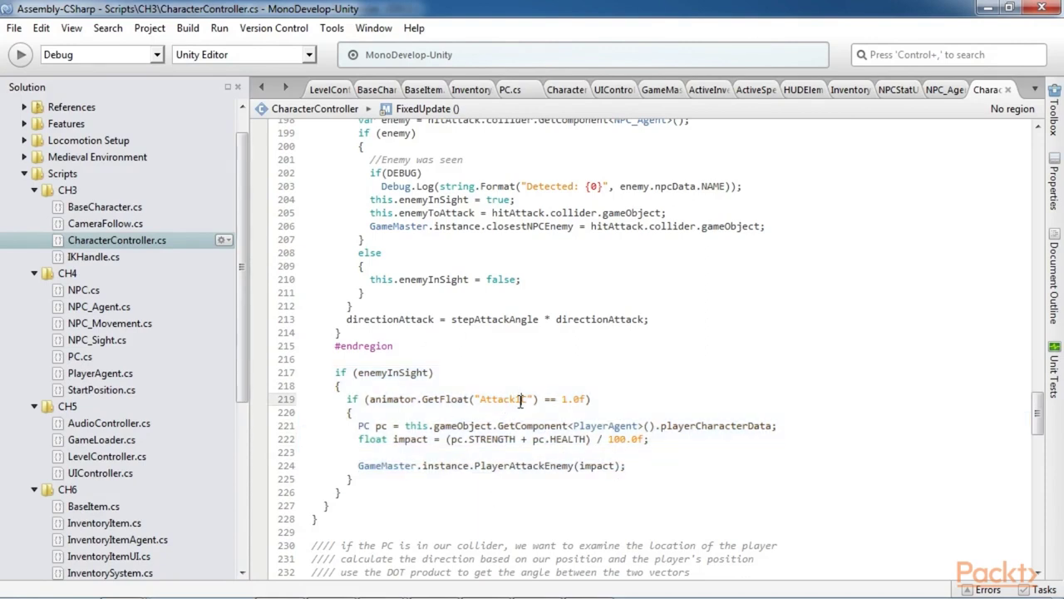
pyautogui.moveTo(559, 400); pyautogui.dragTo(587, 400)
pyautogui.moveTo(353, 465); pyautogui.dragTo(670, 482)
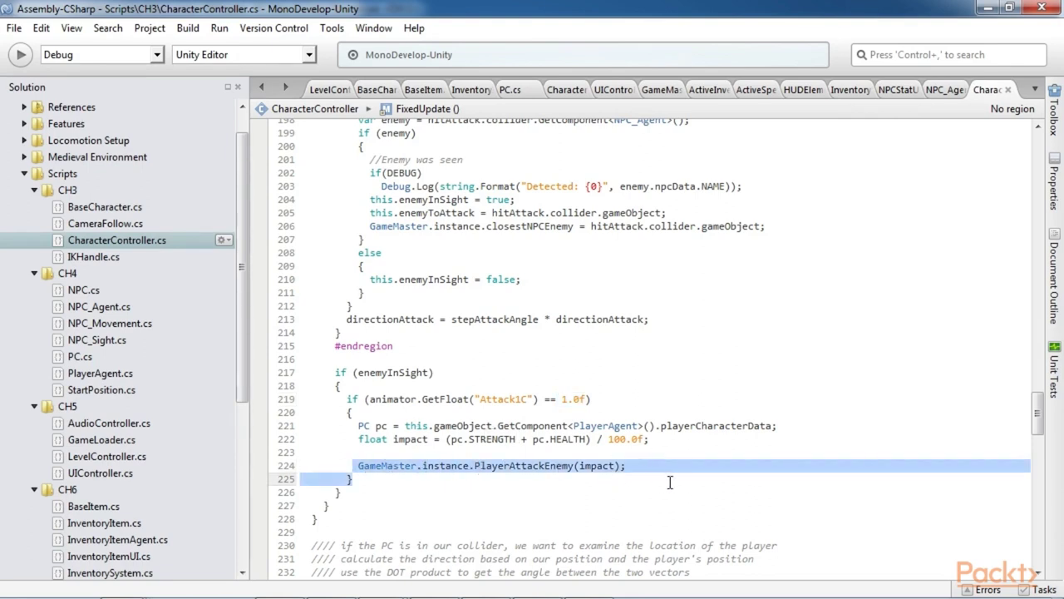
pyautogui.click(785, 426)
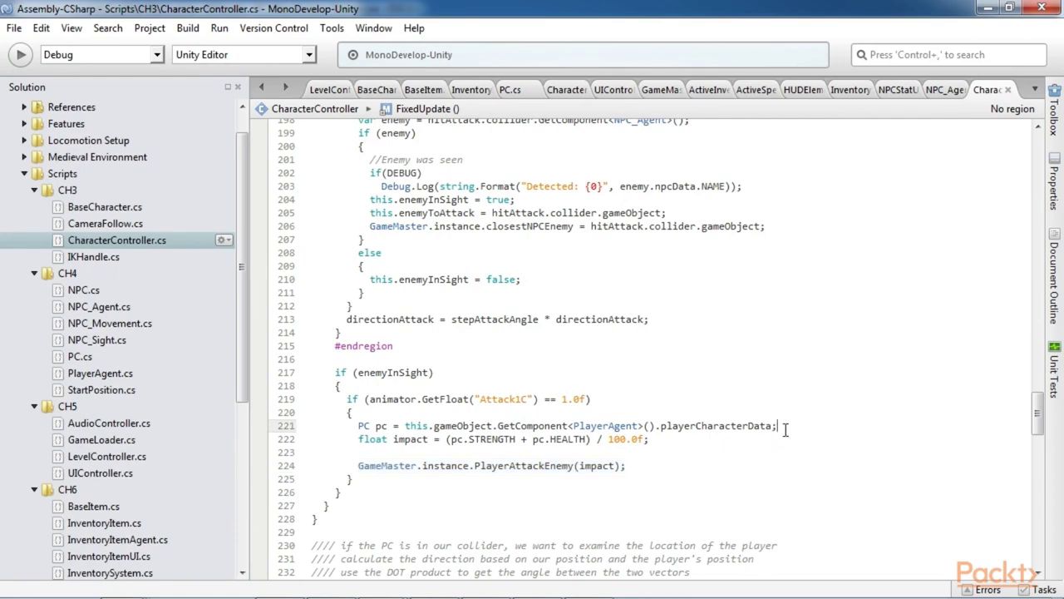
# Switch to the GameMaster script and examine its OnLevelWasLoaded method.
pyautogui.click(646, 91)
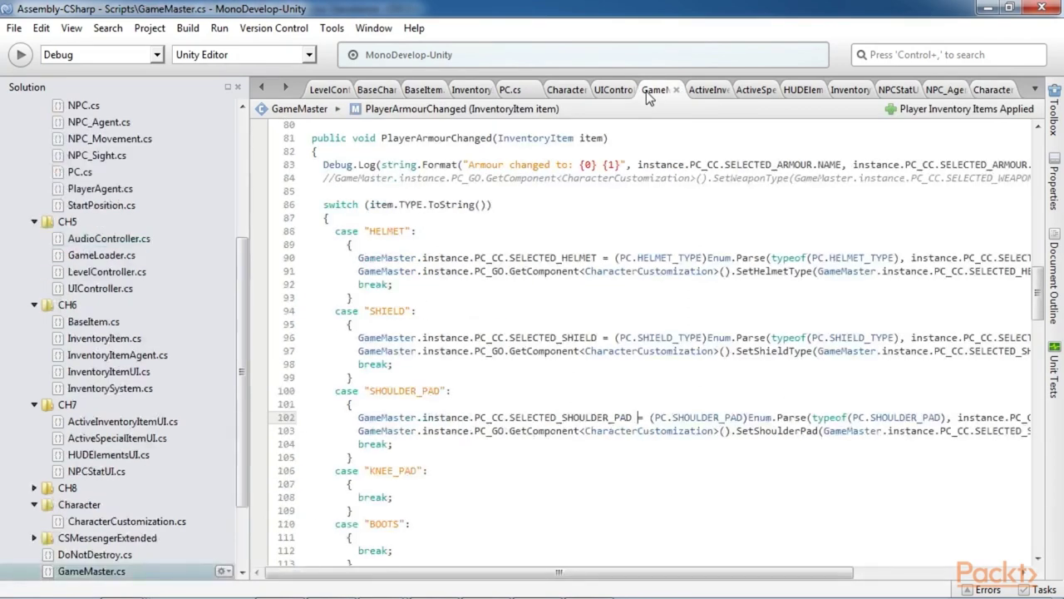
pyautogui.scroll(-20, 638, 417)
pyautogui.moveTo(309, 172); pyautogui.dragTo(376, 419)
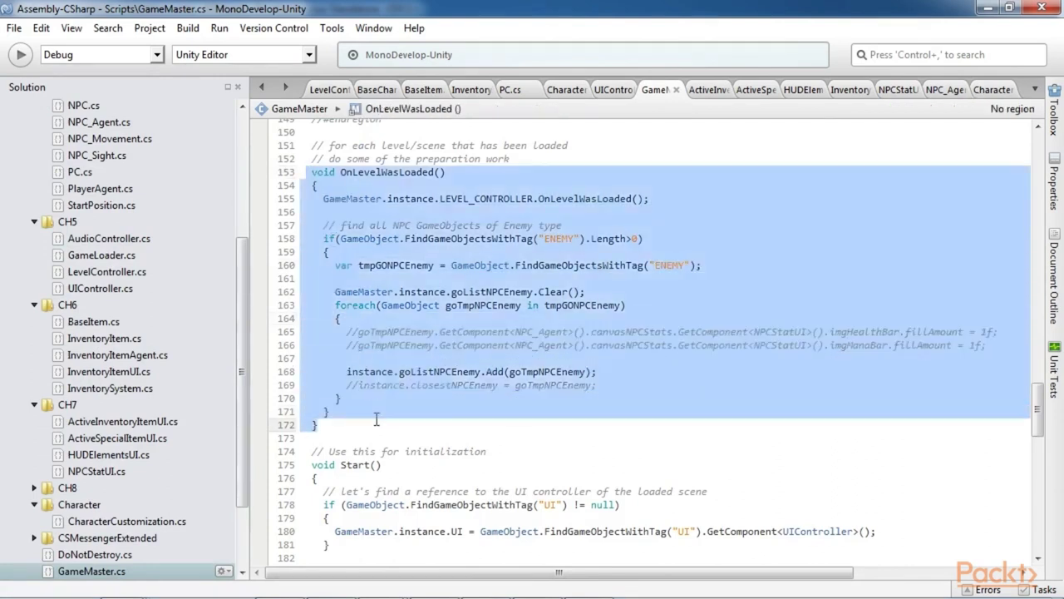
pyautogui.click(482, 425)
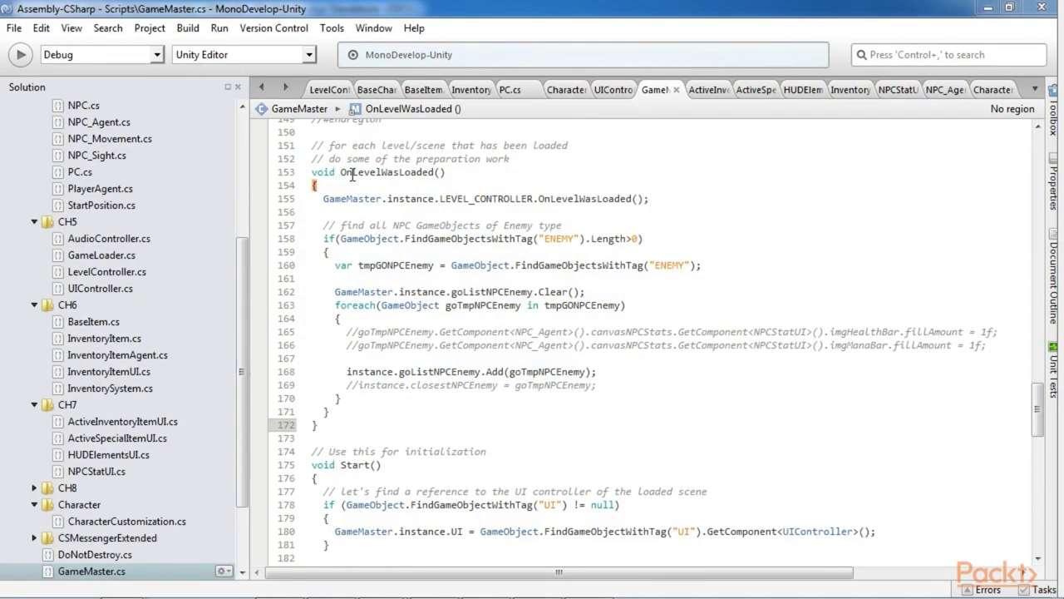
pyautogui.moveTo(340, 172); pyautogui.dragTo(477, 178)
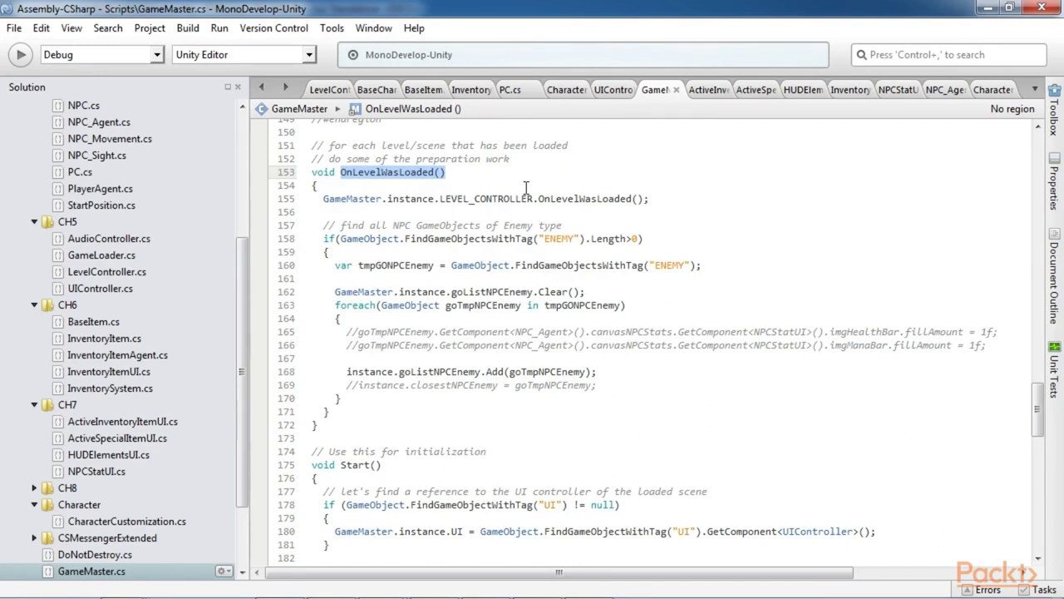
# Examine the ENEMY tag lookup and enemy list loop in OnLevelWasLoaded, and locate the PlayerAttackEnemy method in GameMaster.
pyautogui.moveTo(399, 240); pyautogui.dragTo(651, 250)
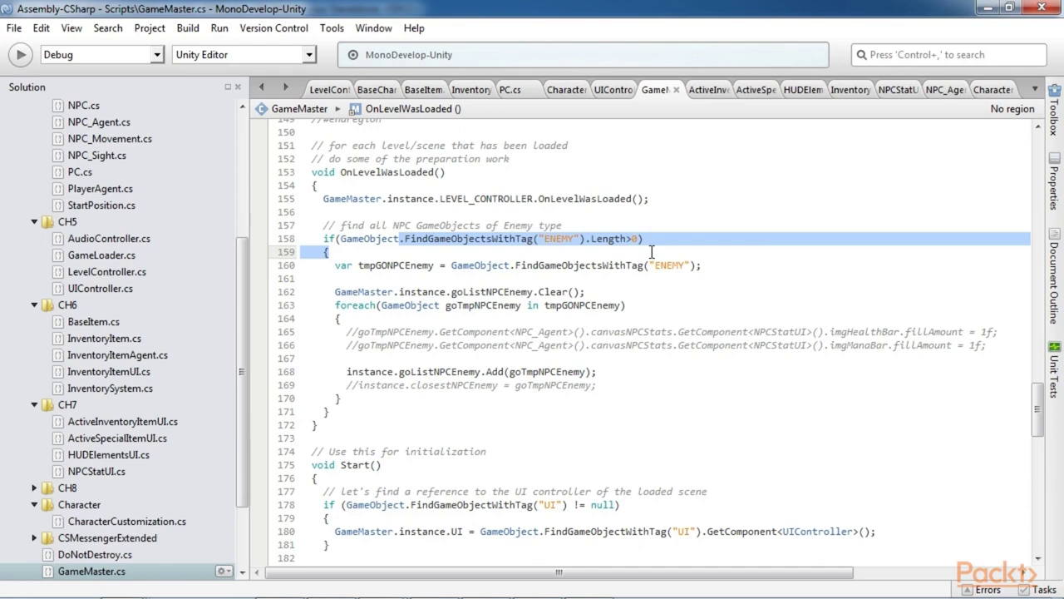
pyautogui.click(686, 318)
pyautogui.scroll(-1, 686, 318)
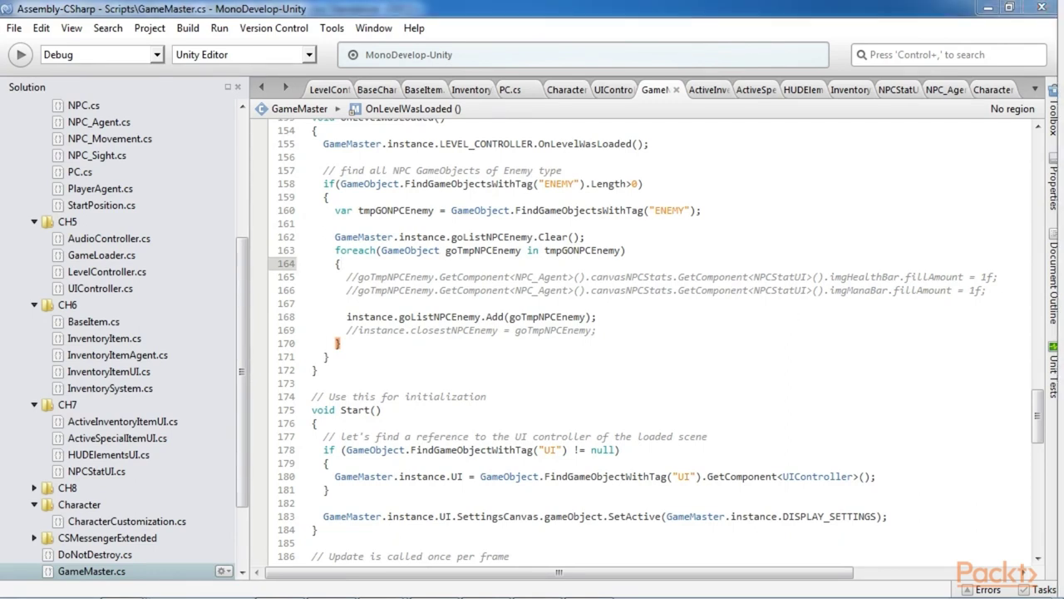
pyautogui.click(566, 383)
pyautogui.scroll(3, 566, 384)
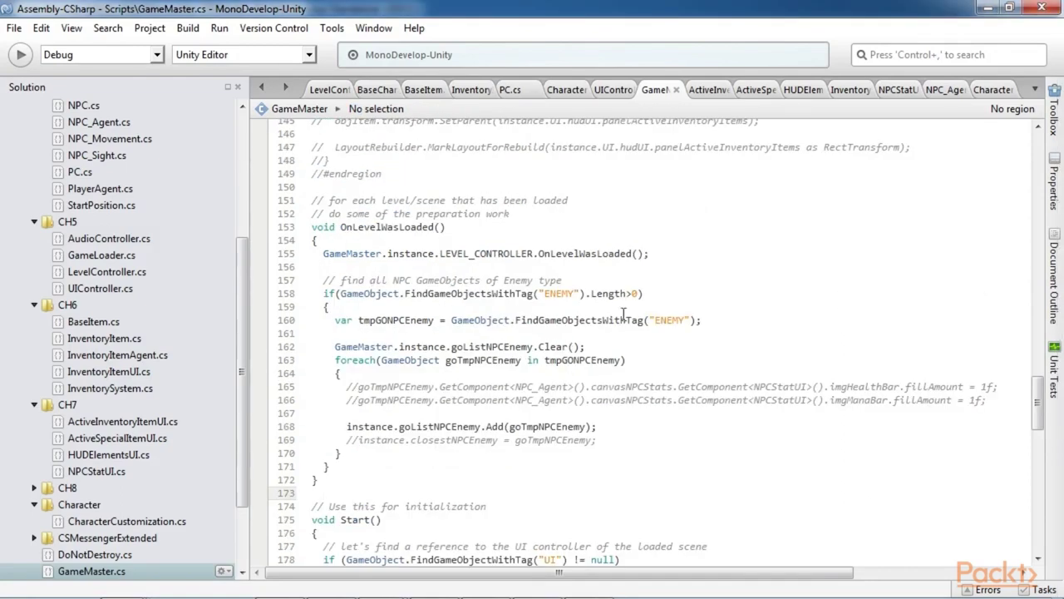
pyautogui.scroll(-19, 577, 400)
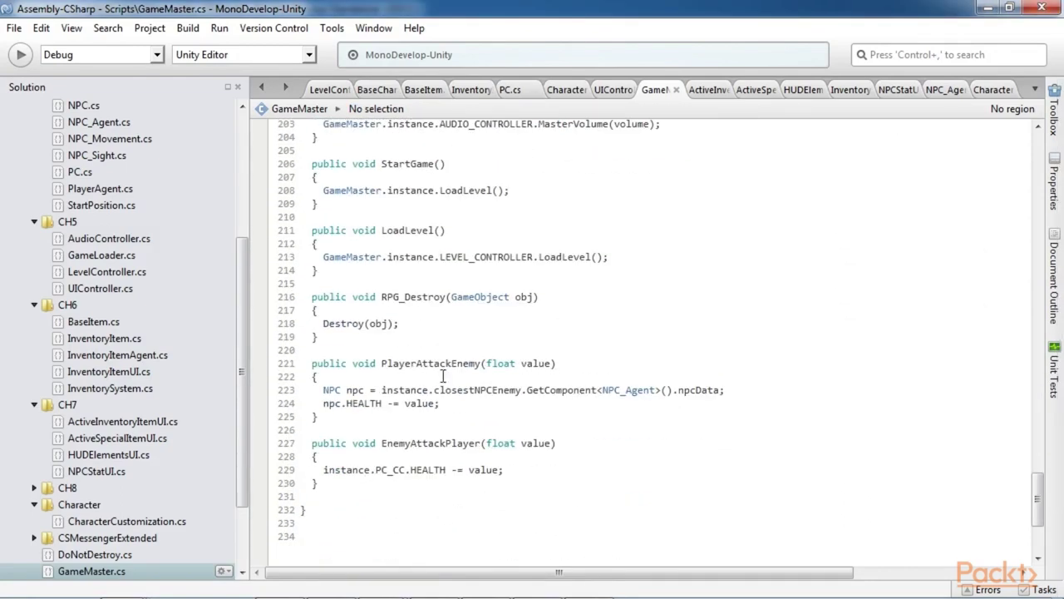
# Examine the PlayerAttackEnemy signature in GameMaster, and the HEALTH property in the BaseCharacter script.
pyautogui.moveTo(344, 364); pyautogui.dragTo(564, 366)
pyautogui.click(376, 89)
pyautogui.moveTo(302, 235); pyautogui.dragTo(404, 484)
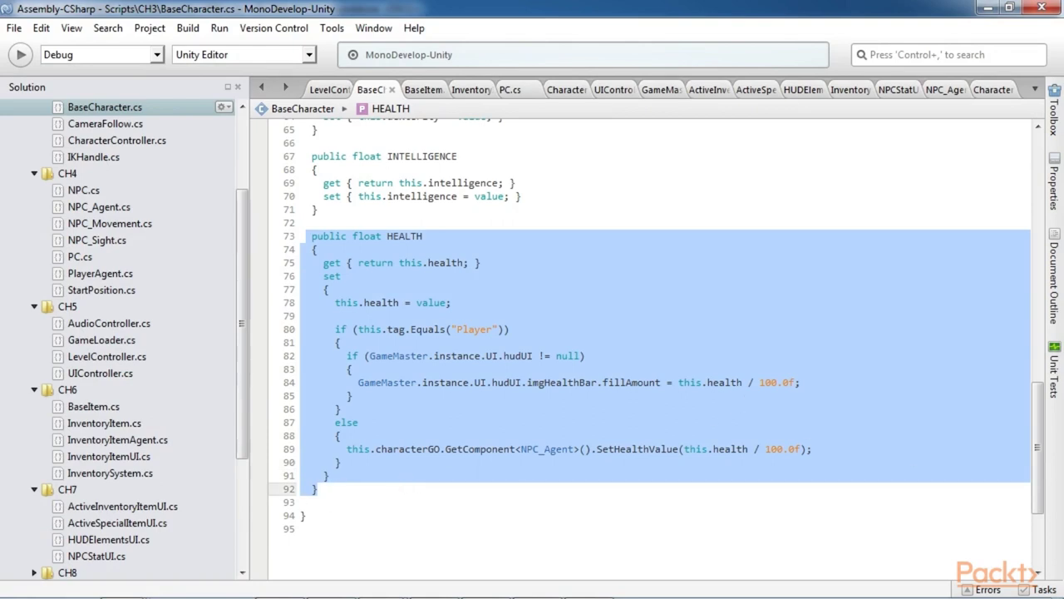
pyautogui.doubleClick(404, 236)
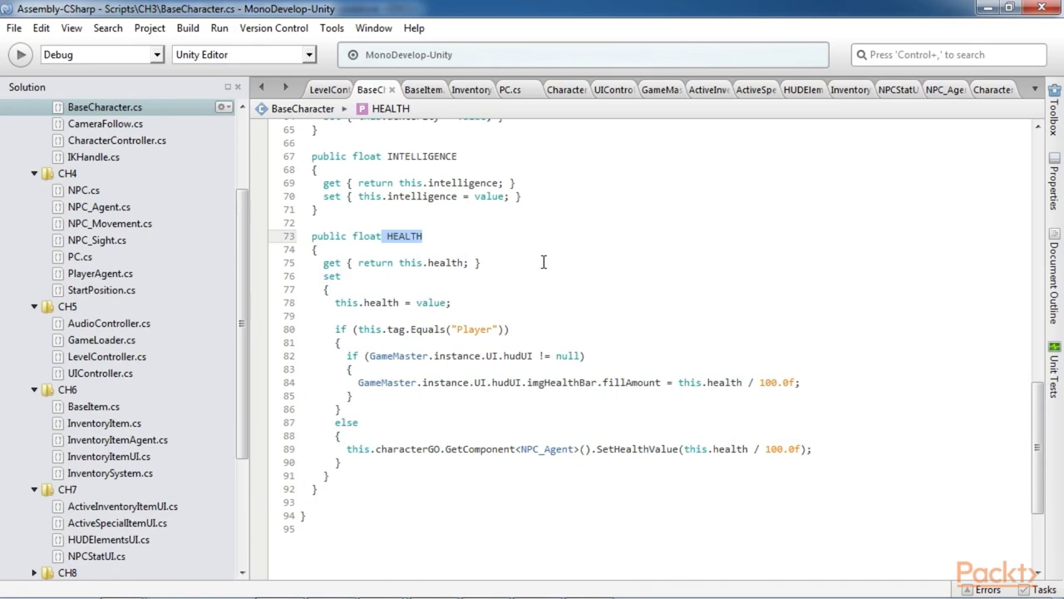
# Examine the Player tag check in the HEALTH setter and the field declarations at the start of BaseCharacter.
pyautogui.moveTo(399, 329); pyautogui.dragTo(505, 330)
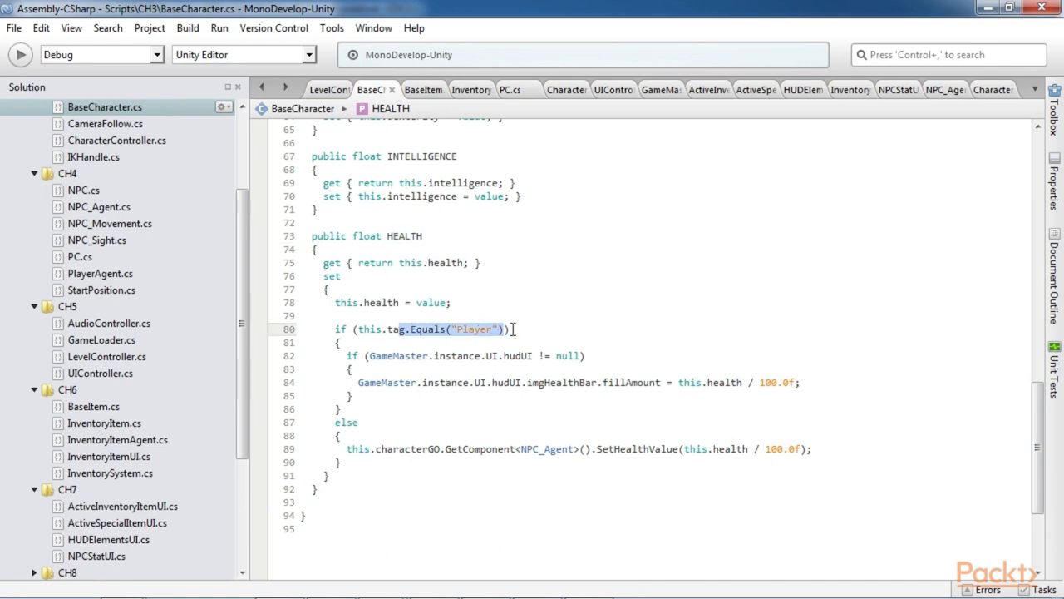
pyautogui.click(594, 329)
pyautogui.moveTo(522, 328); pyautogui.dragTo(354, 330)
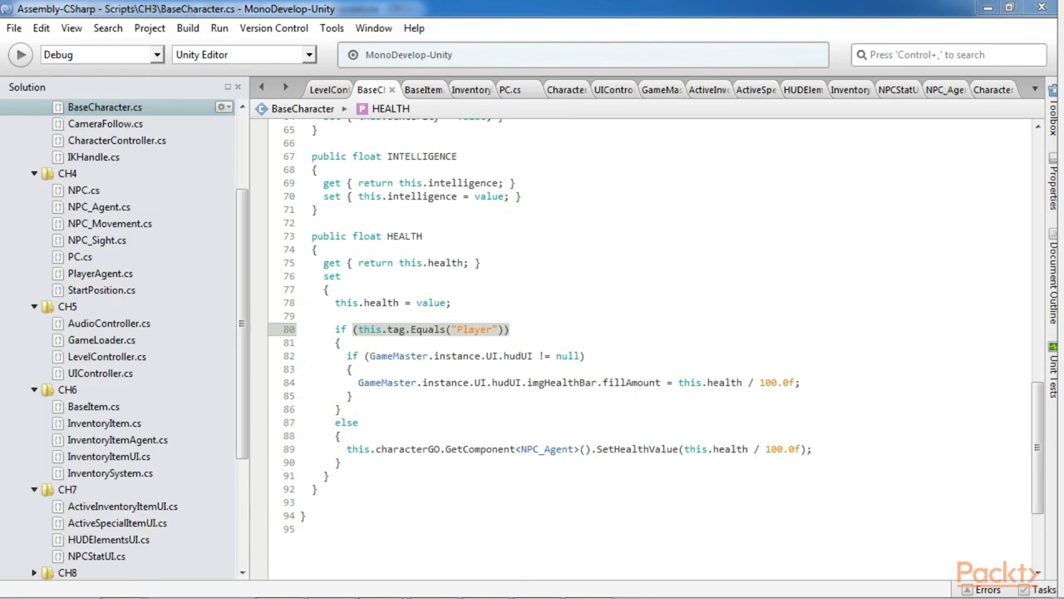
pyautogui.click(819, 293)
pyautogui.scroll(10, 789, 292)
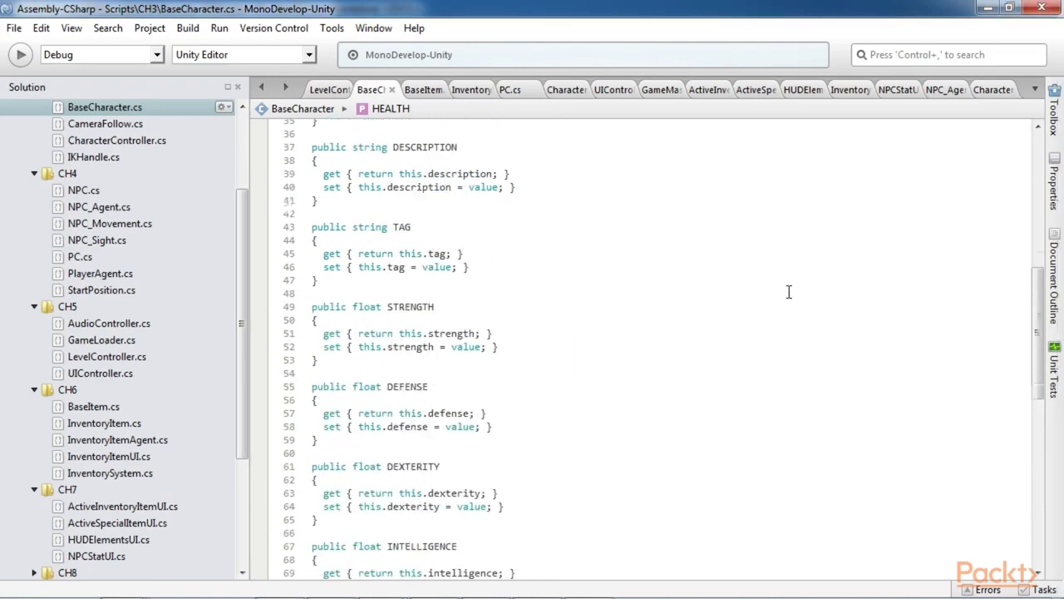
pyautogui.scroll(12, 789, 292)
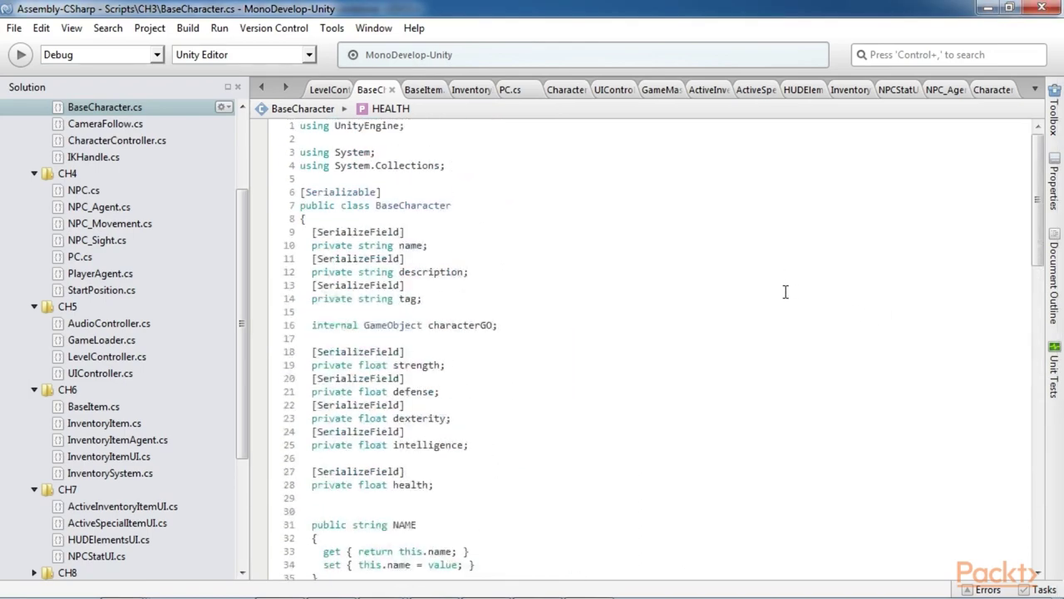
# Return to the GameMaster script and examine its singleton check and the initialization of its controllers and enemy list.
pyautogui.click(650, 93)
pyautogui.scroll(20, 547, 267)
pyautogui.scroll(10, 547, 266)
pyautogui.scroll(-12, 547, 266)
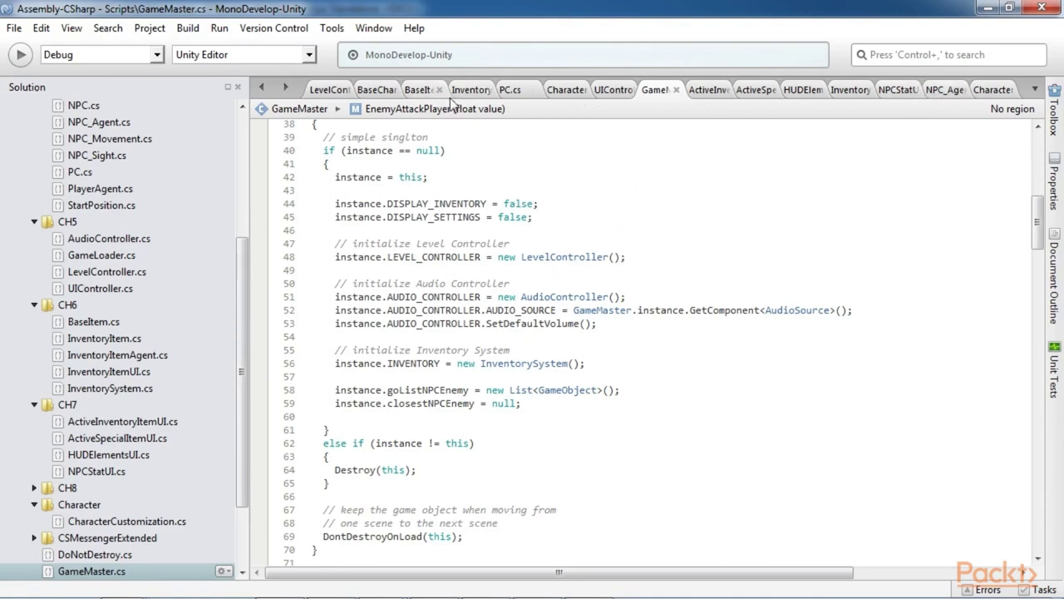
# Switch to Unity, find the PlayerAgent script by searching the assets for "play", and examine its Awake method.
pyautogui.click(987, 7)
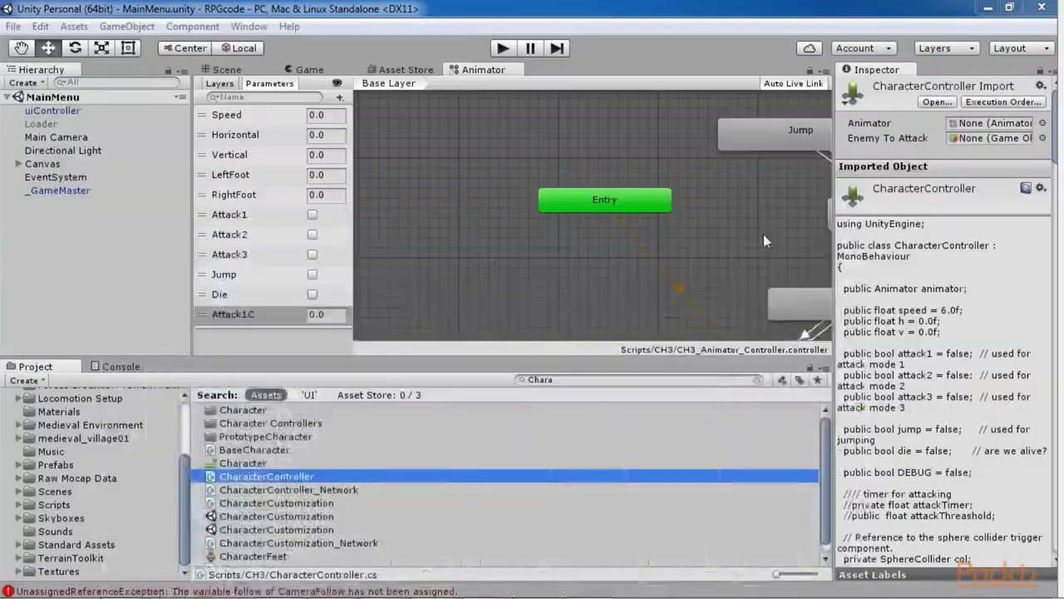
pyautogui.click(566, 379)
pyautogui.write('play')
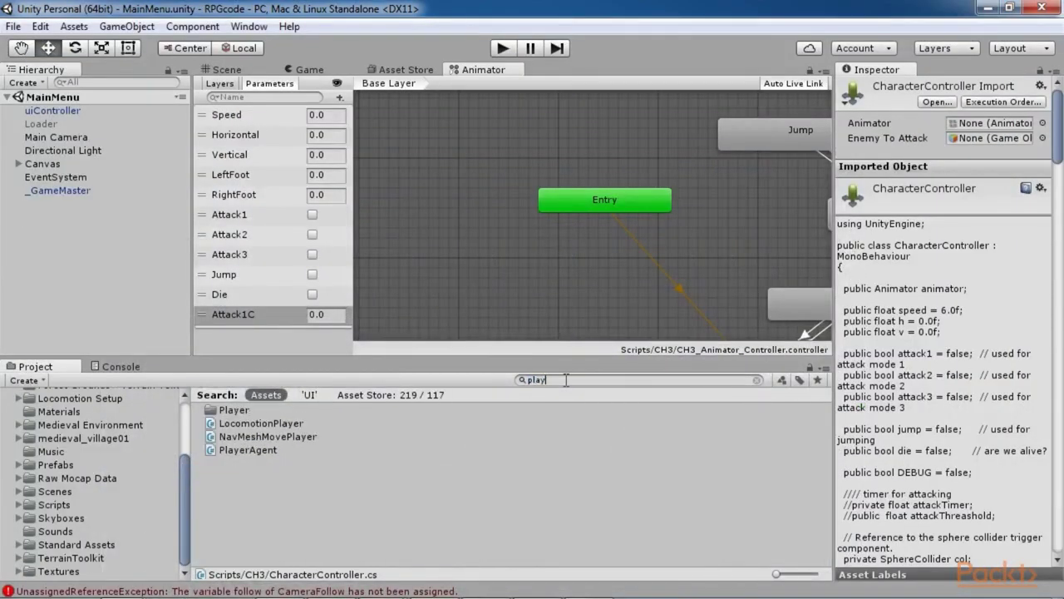
pyautogui.doubleClick(257, 448)
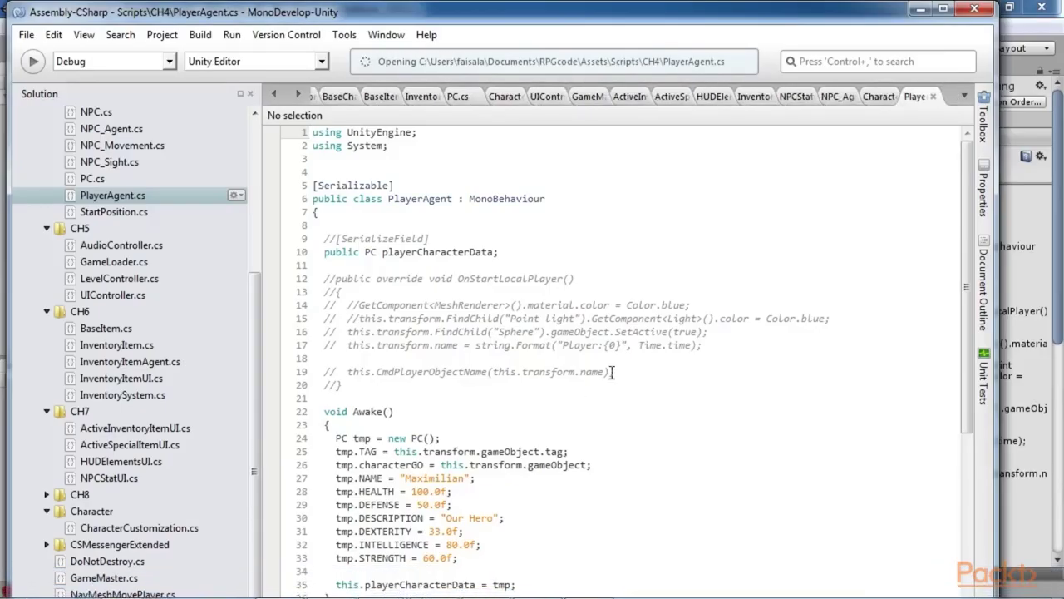
pyautogui.scroll(-6, 612, 372)
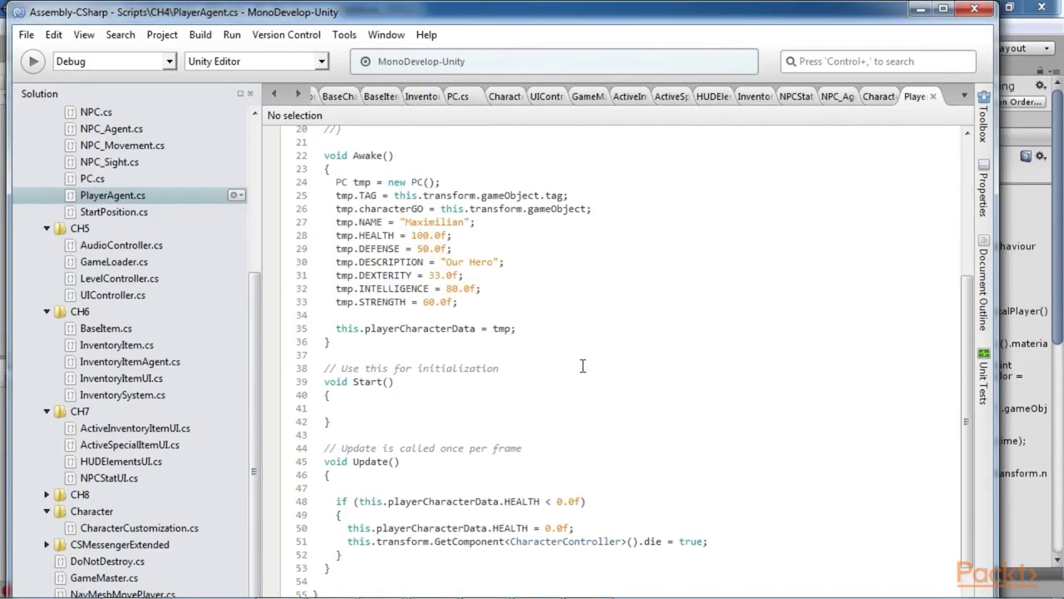
pyautogui.moveTo(326, 169); pyautogui.dragTo(491, 315)
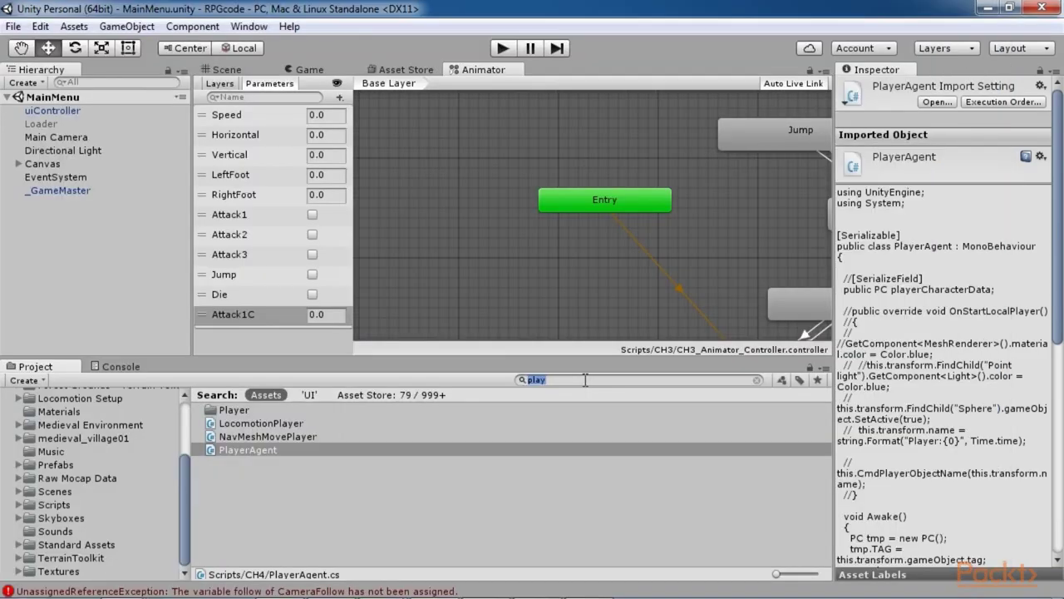
# Search the project assets for "NPC", open the NPC_Agent script and examine the NPC stats assigned in its Start method.
pyautogui.press('BackSpace')
pyautogui.write('NPC')
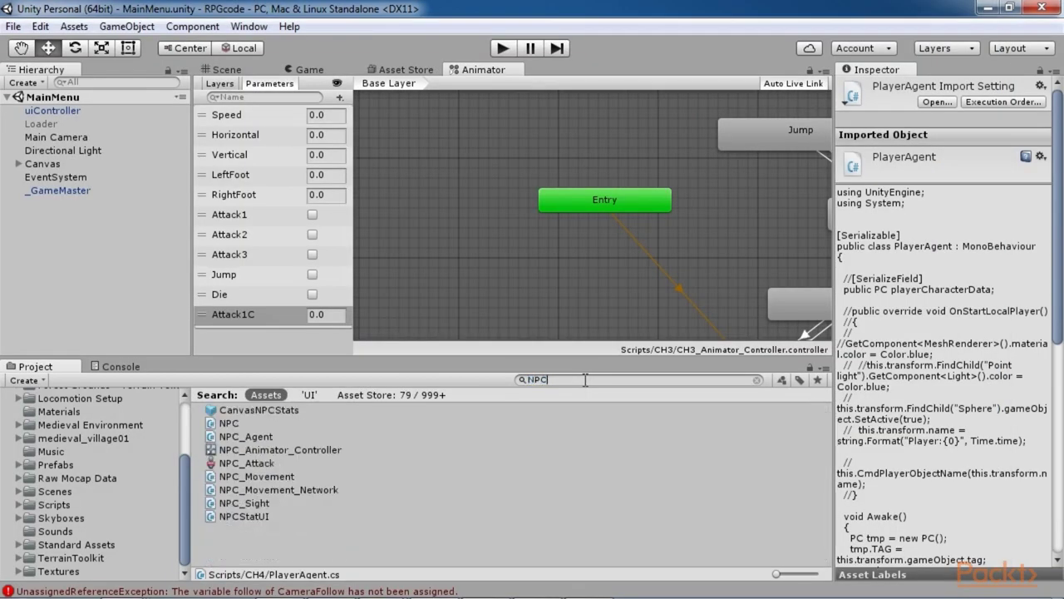
pyautogui.click(265, 438)
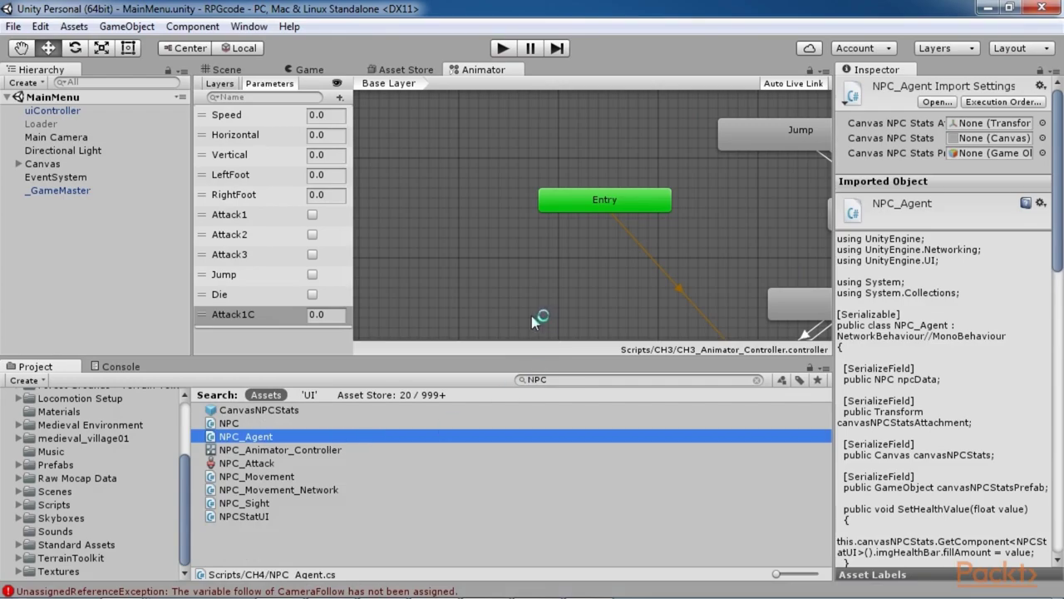
pyautogui.scroll(-5, 599, 289)
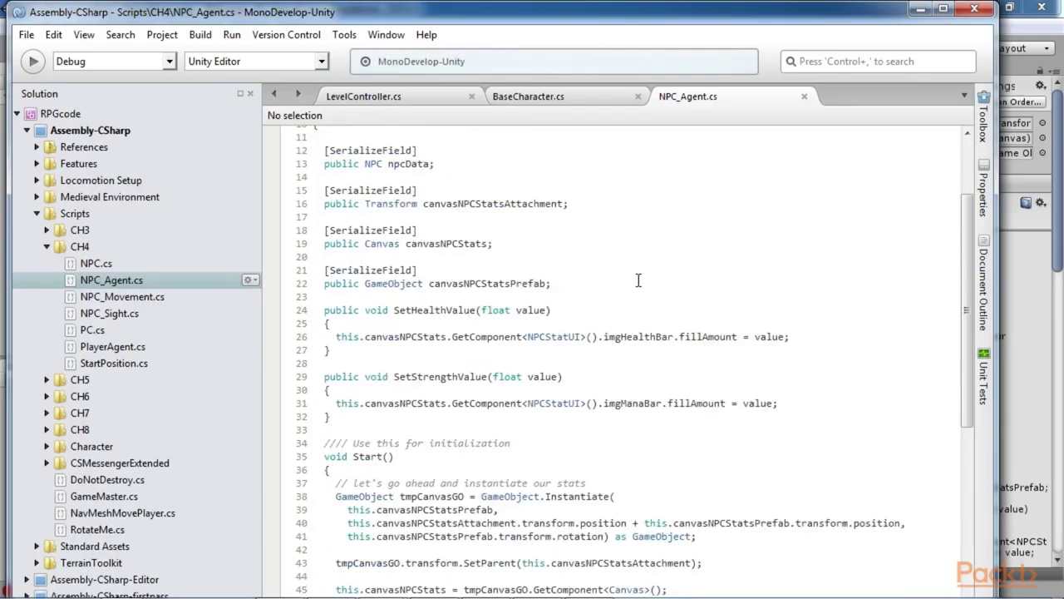
pyautogui.scroll(-6, 599, 319)
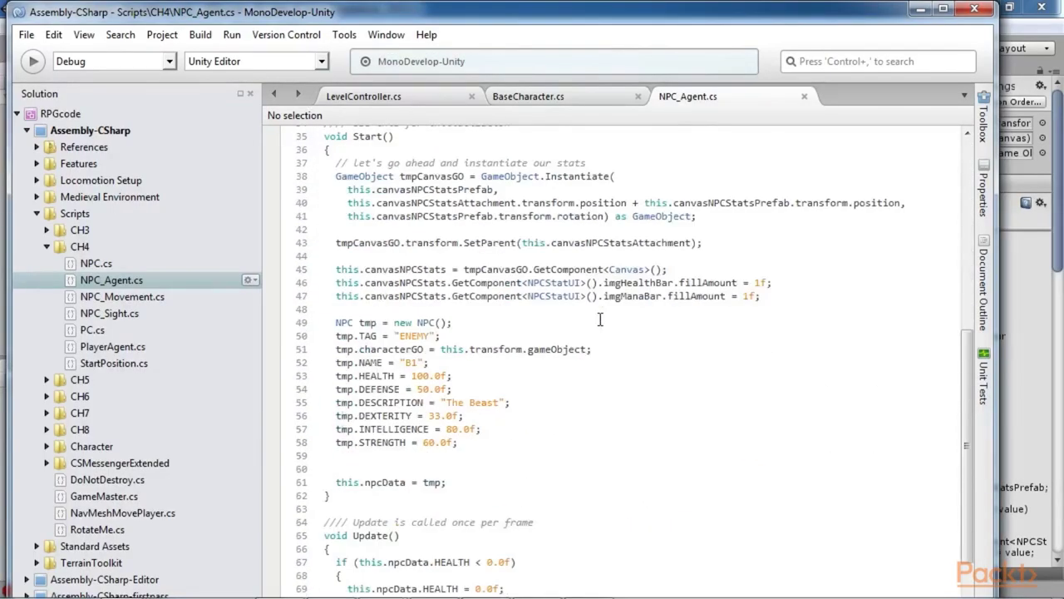
pyautogui.scroll(-6, 520, 321)
pyautogui.scroll(6, 518, 318)
pyautogui.scroll(-1, 465, 312)
pyautogui.moveTo(326, 258); pyautogui.dragTo(477, 384)
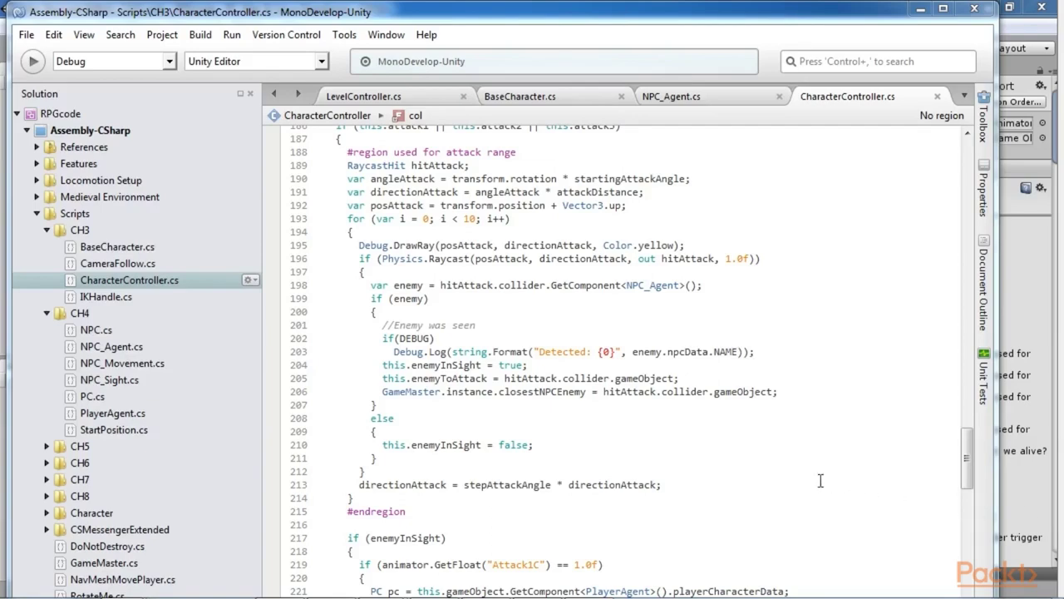
# Examine the attack-range raycast region and the enemyInSight block in the CharacterController script's FixedUpdate method.
pyautogui.scroll(-3, 755, 461)
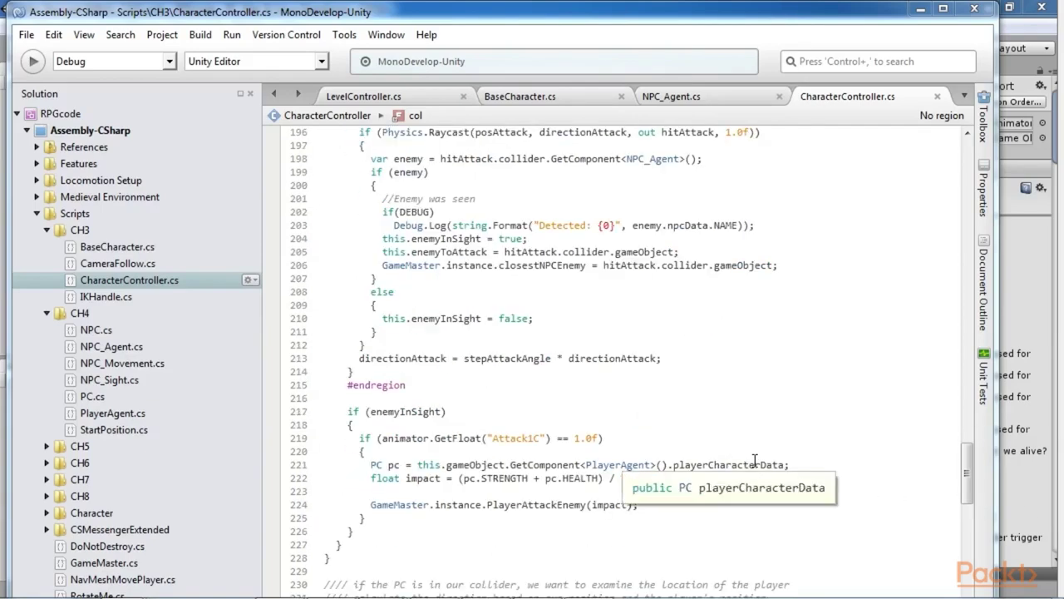
pyautogui.scroll(3, 755, 460)
pyautogui.moveTo(345, 165); pyautogui.dragTo(473, 165)
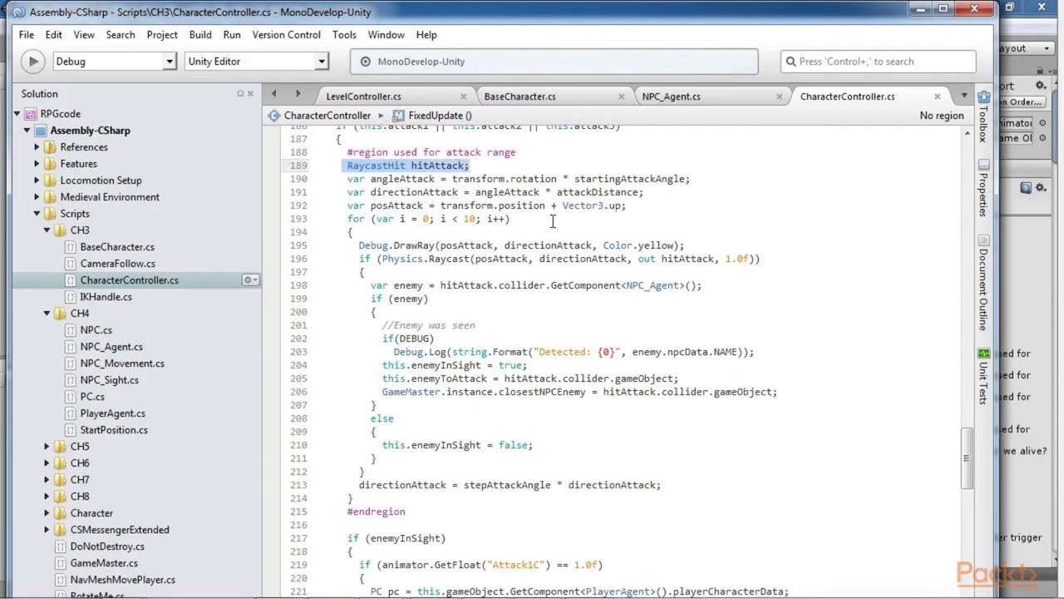
pyautogui.scroll(2, 580, 251)
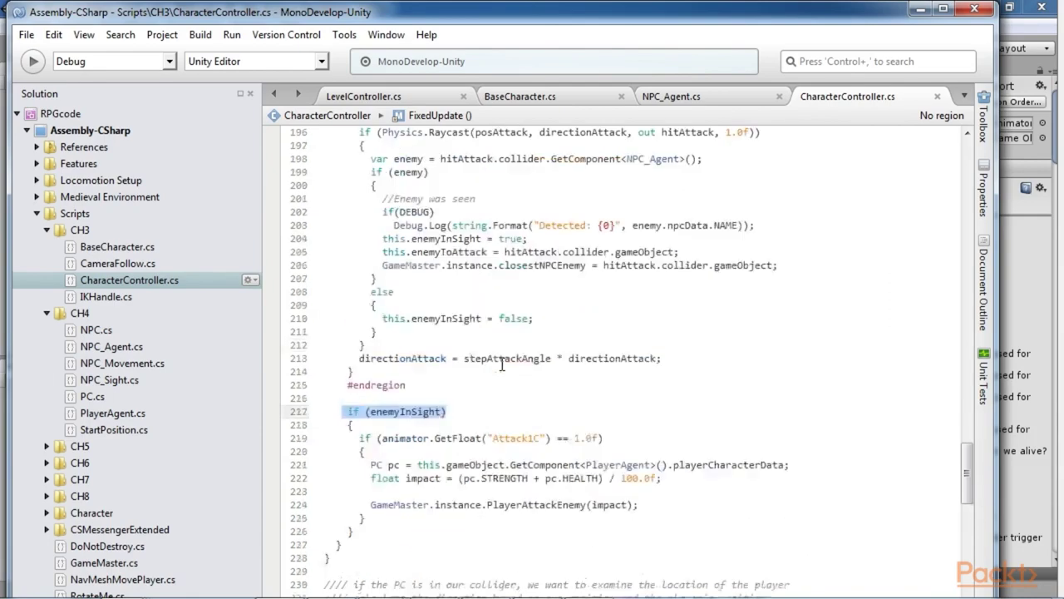
pyautogui.scroll(4, 502, 365)
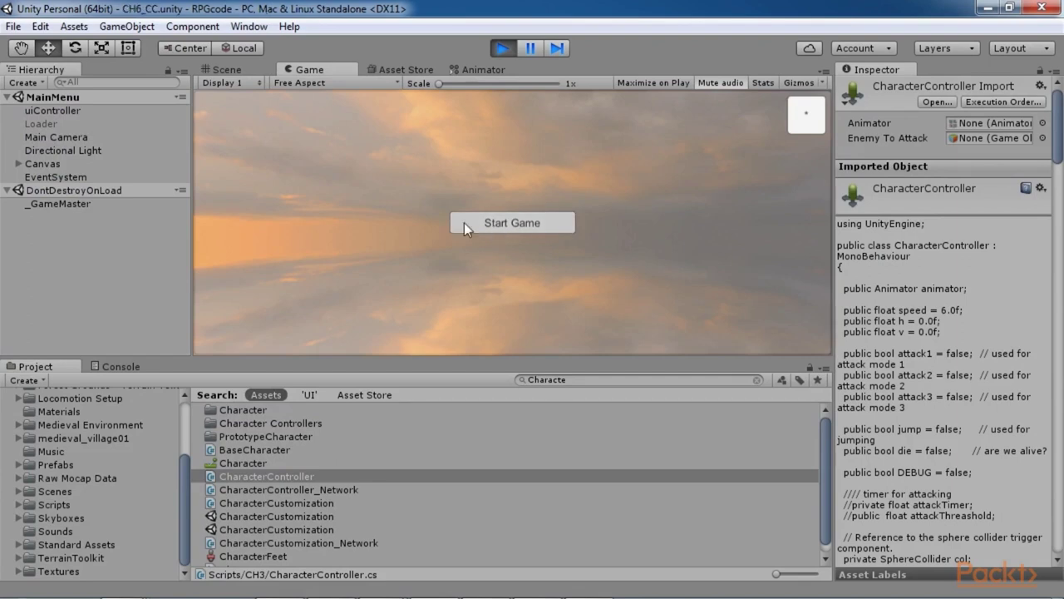
# Start the game from the main menu, equip the character with a curved sword and save the customization.
pyautogui.click(480, 226)
pyautogui.click(47, 123)
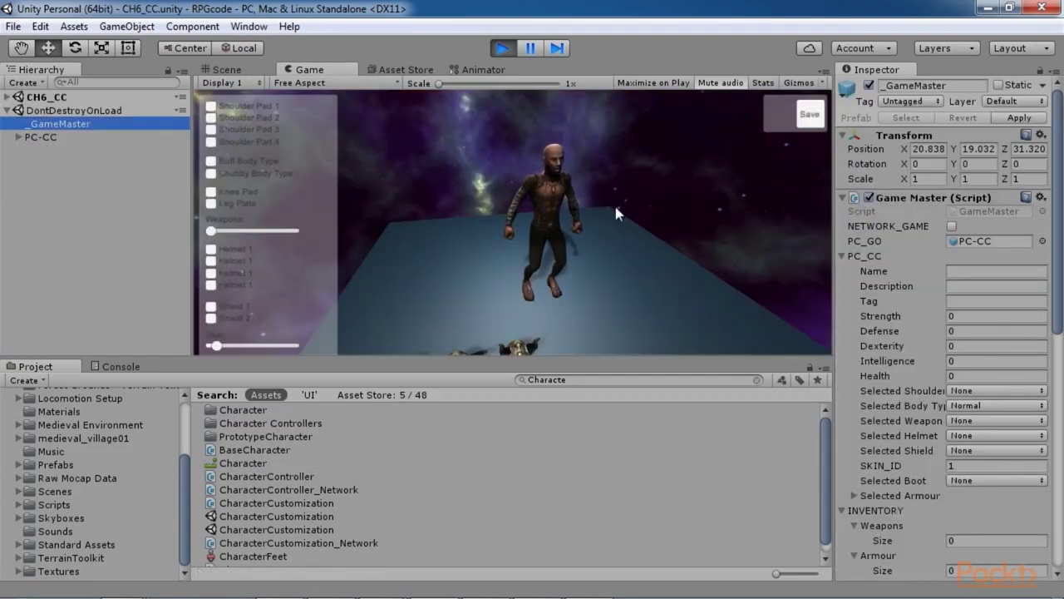
pyautogui.moveTo(216, 230); pyautogui.dragTo(271, 238)
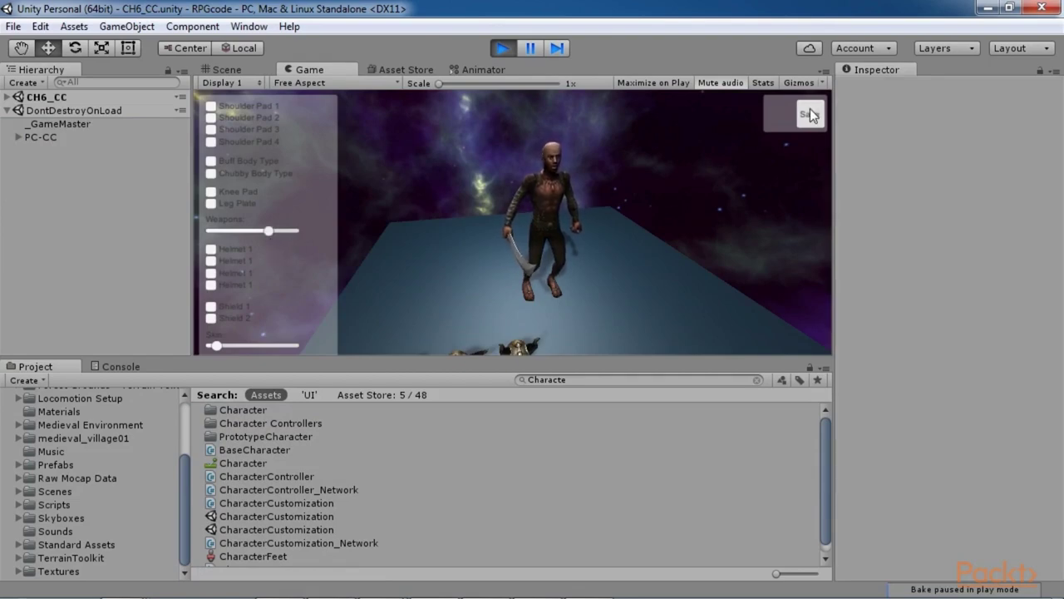
pyautogui.click(809, 114)
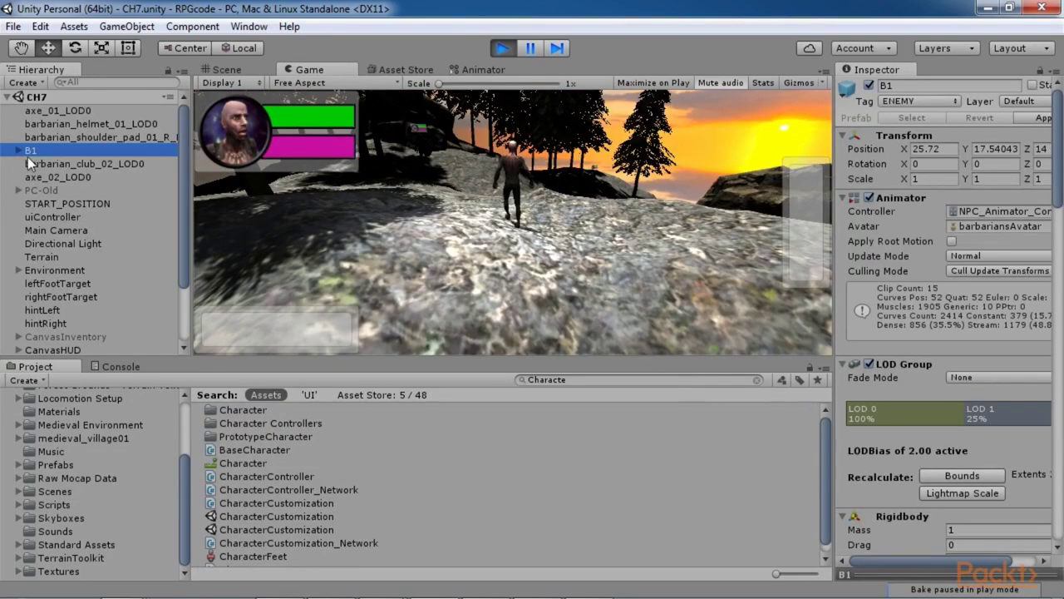
# Inspect the component settings of the B1 enemy while the CH7 scene is running.
pyautogui.scroll(-15, 904, 400)
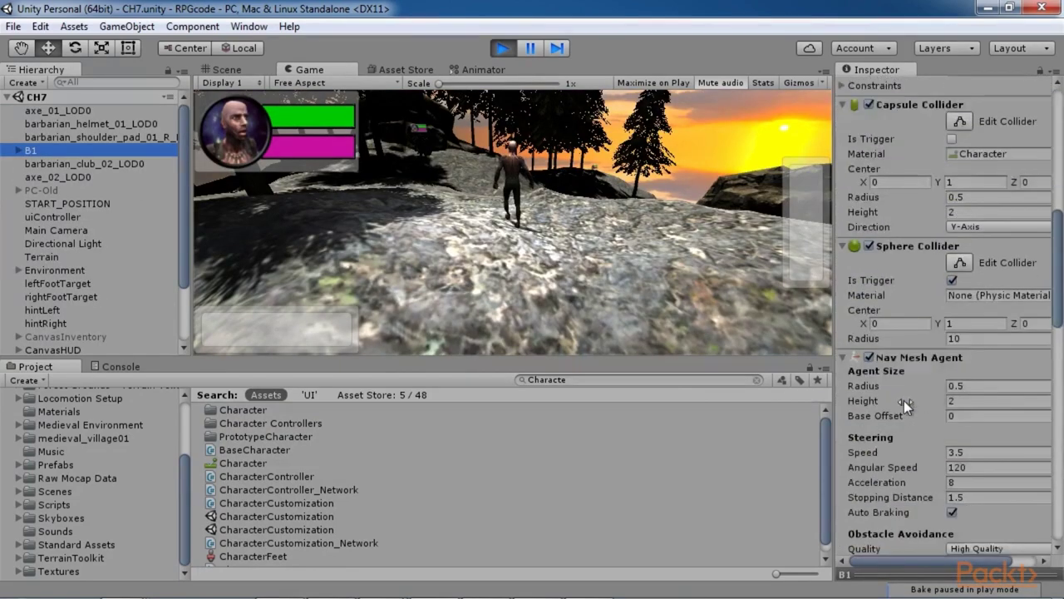
# In the running game, walk the player up to the B1 enemy and attack it, watching B1's NPC_Agent health data.
pyautogui.scroll(-10, 904, 400)
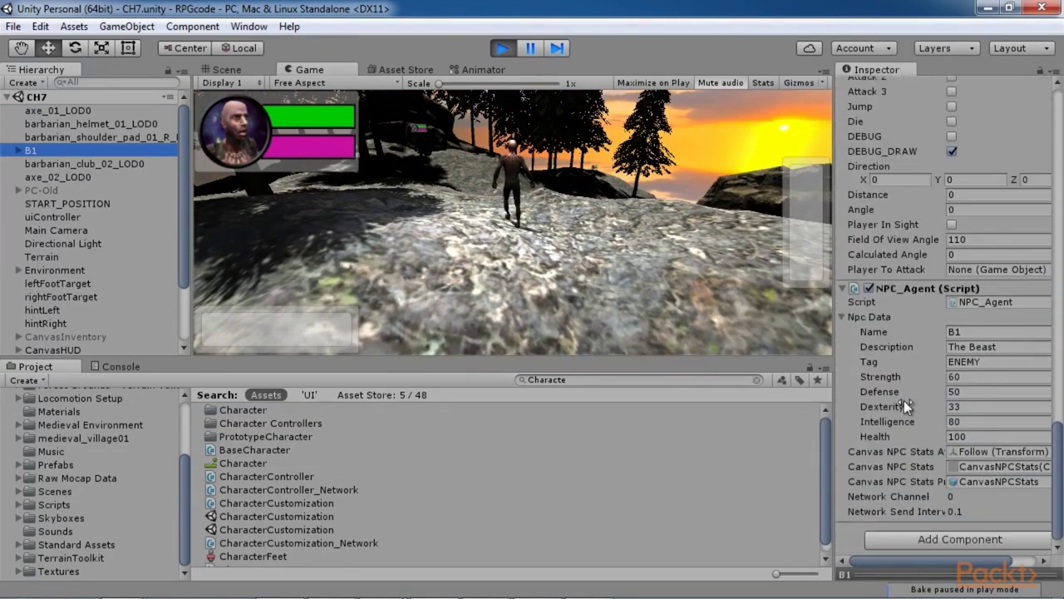
pyautogui.click(494, 246)
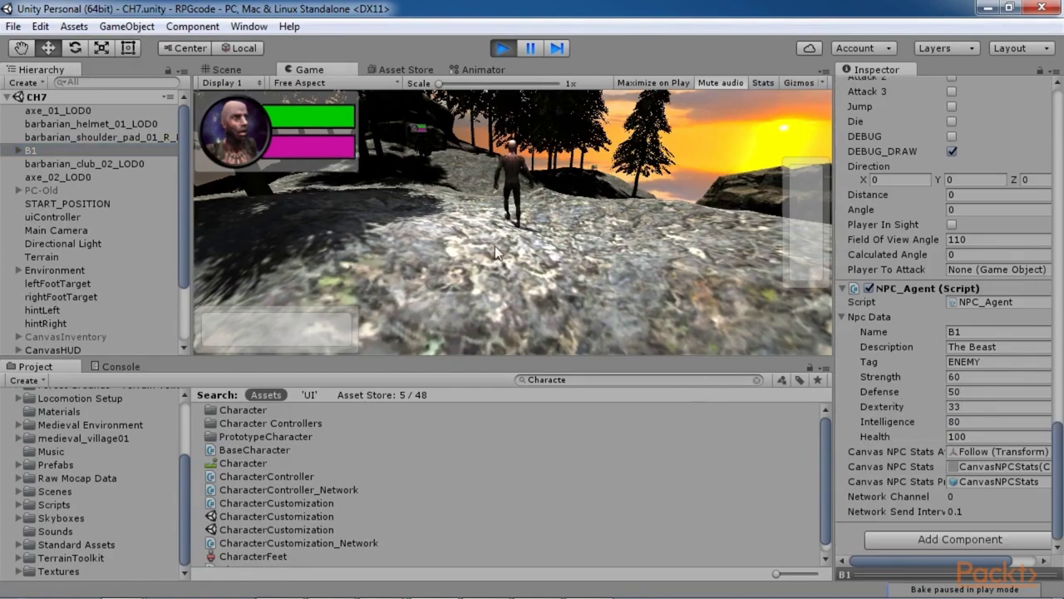
pyautogui.press('w')
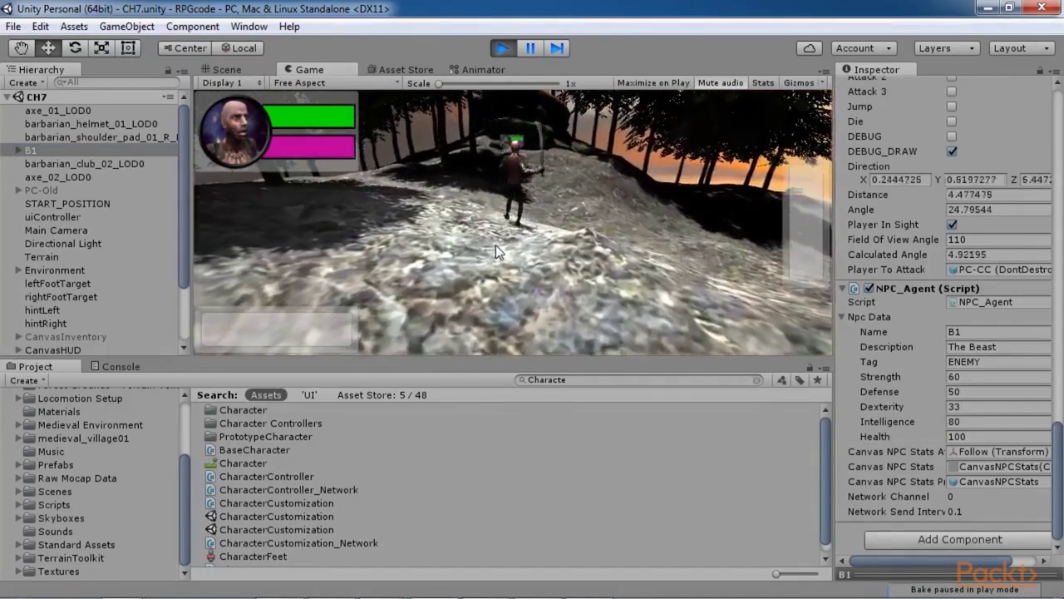
pyautogui.click(496, 244)
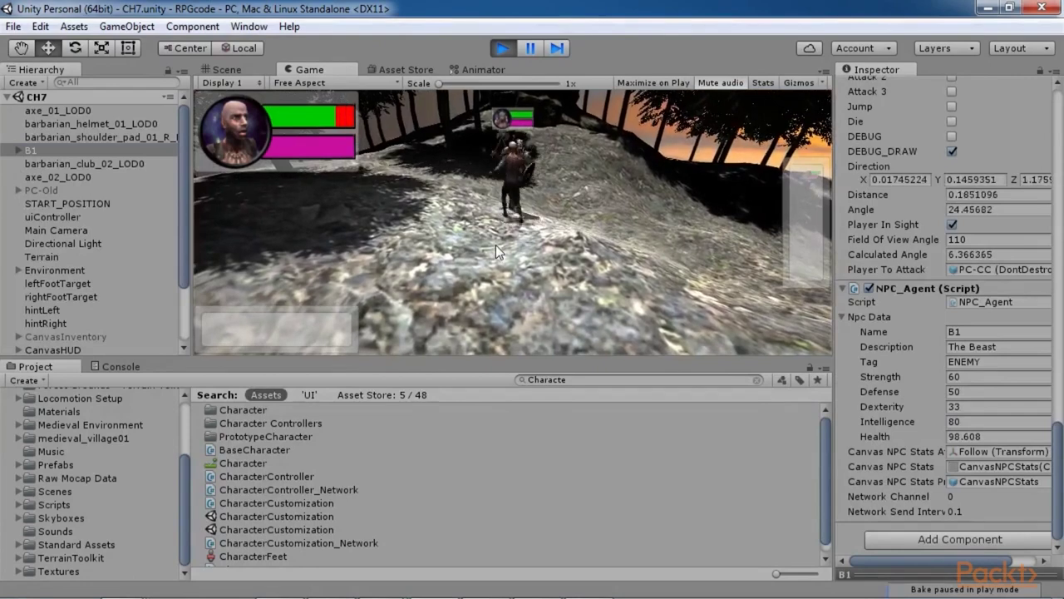
pyautogui.click(495, 244)
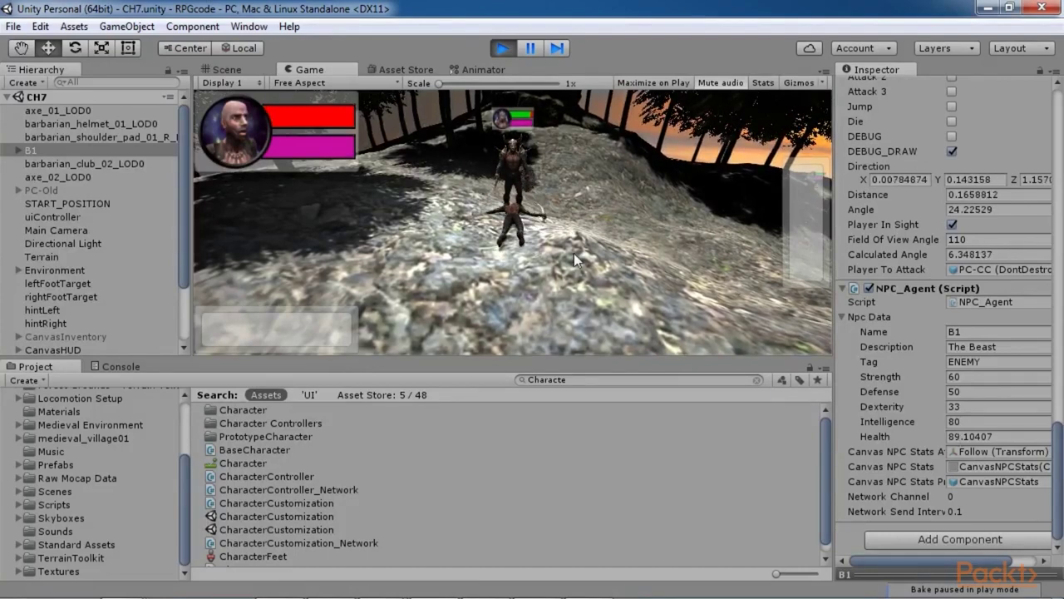
# Switch to MonoDevelop and review the HEALTH property in BaseCharacter.cs, including the player health bar and NPC SetHealthValue lines.
pyautogui.hotkey('alt', 'Tab')
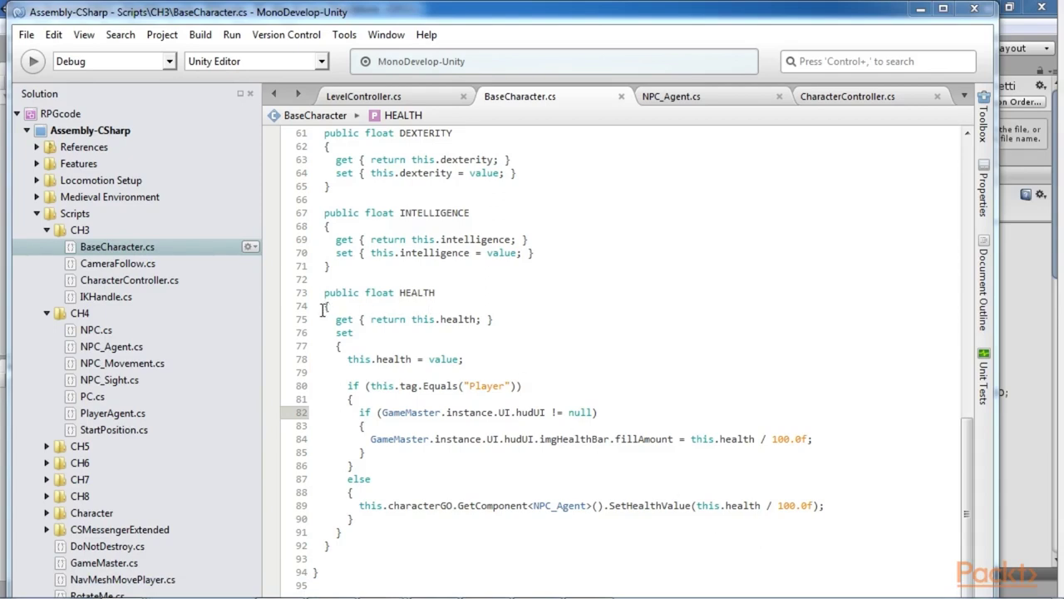
pyautogui.moveTo(356, 504); pyautogui.dragTo(829, 505)
pyautogui.moveTo(832, 440); pyautogui.dragTo(359, 439)
pyautogui.moveTo(319, 293); pyautogui.dragTo(417, 550)
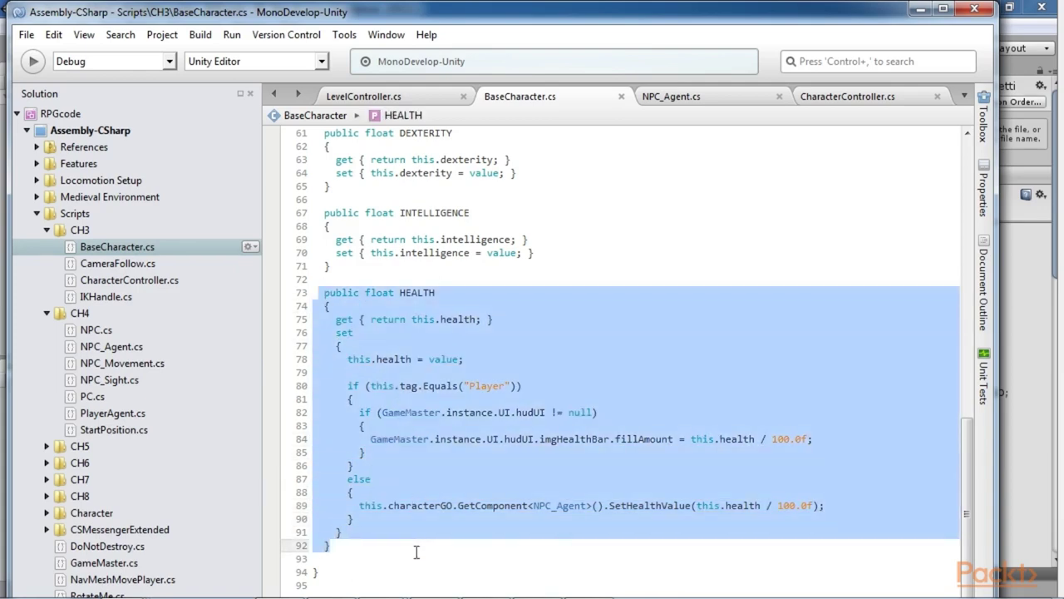
# Switch back to Unity and look around the stone cabin and the red health box in the scene.
pyautogui.hotkey('alt', 'Tab')
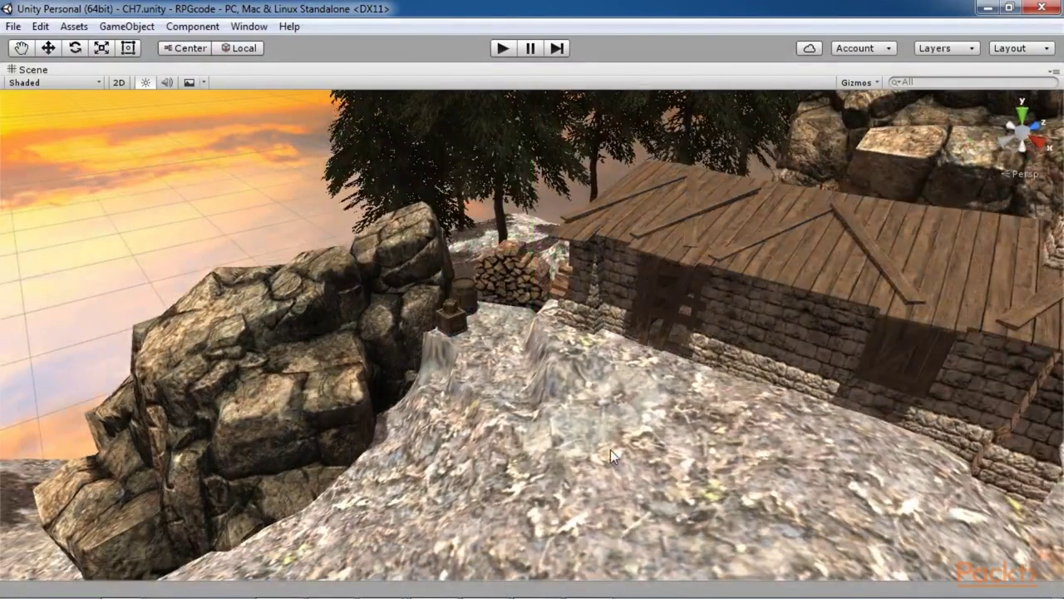
pyautogui.keyDown('alt'); pyautogui.moveTo(610, 450); pyautogui.dragTo(763, 394); pyautogui.keyUp('alt')
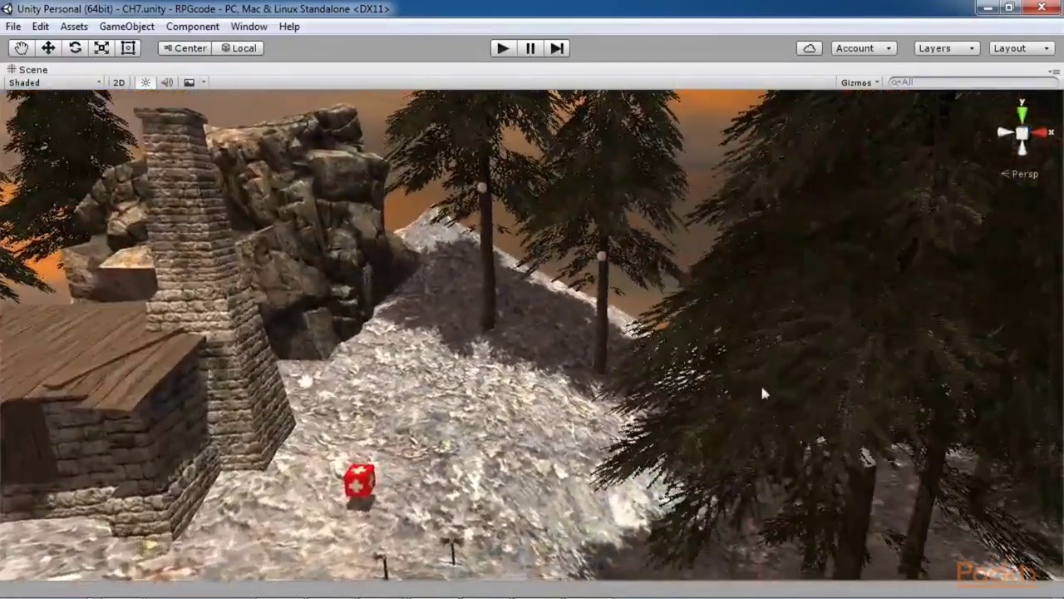
pyautogui.keyDown('alt'); pyautogui.moveTo(485, 371); pyautogui.dragTo(421, 370); pyautogui.keyUp('alt')
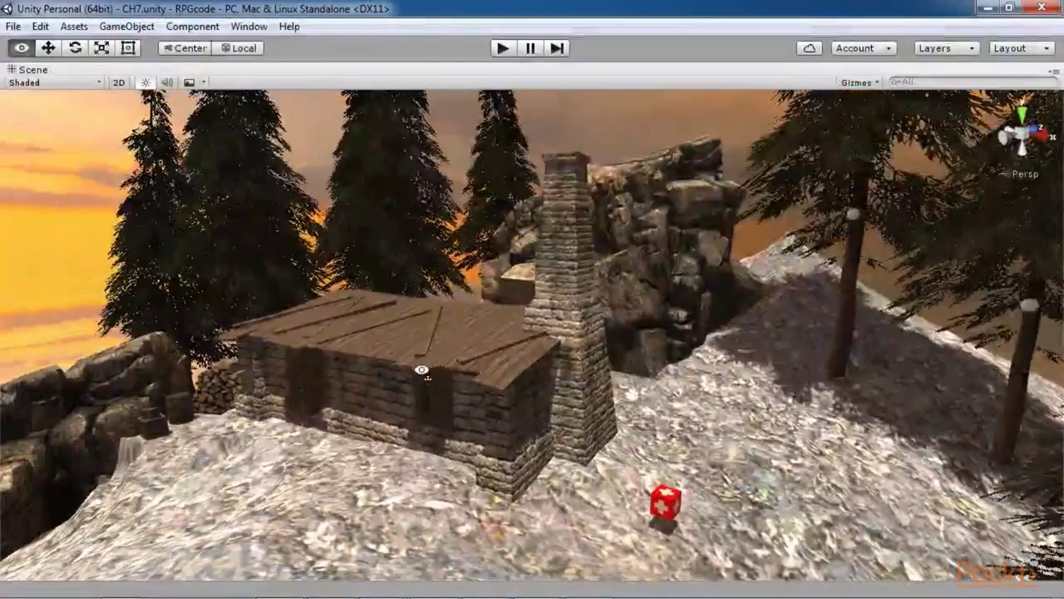
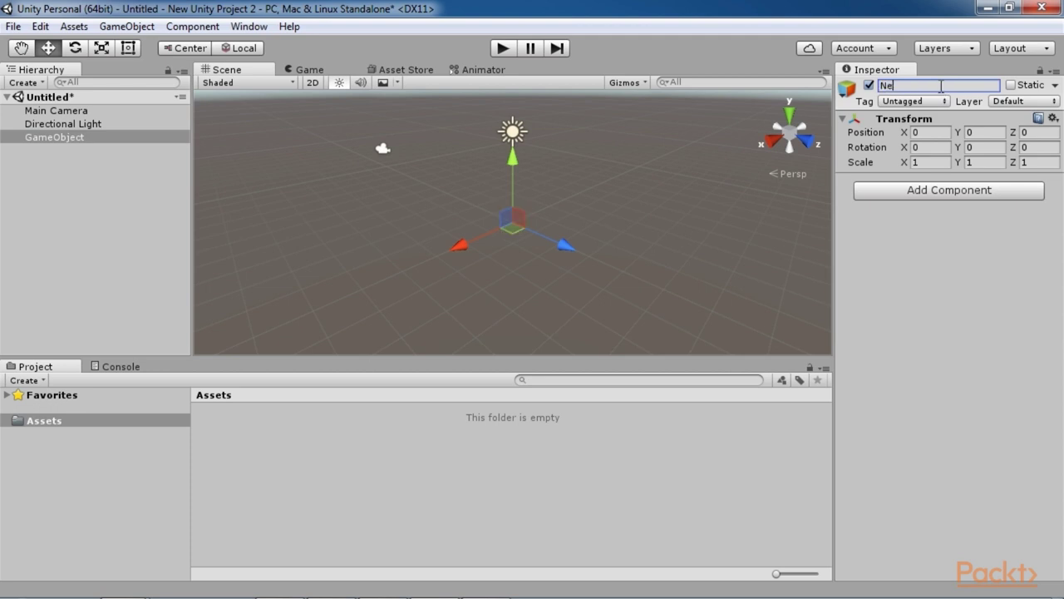
# Name the new empty game object Network Manager and add the NetworkManager component to it.
pyautogui.press('Return')
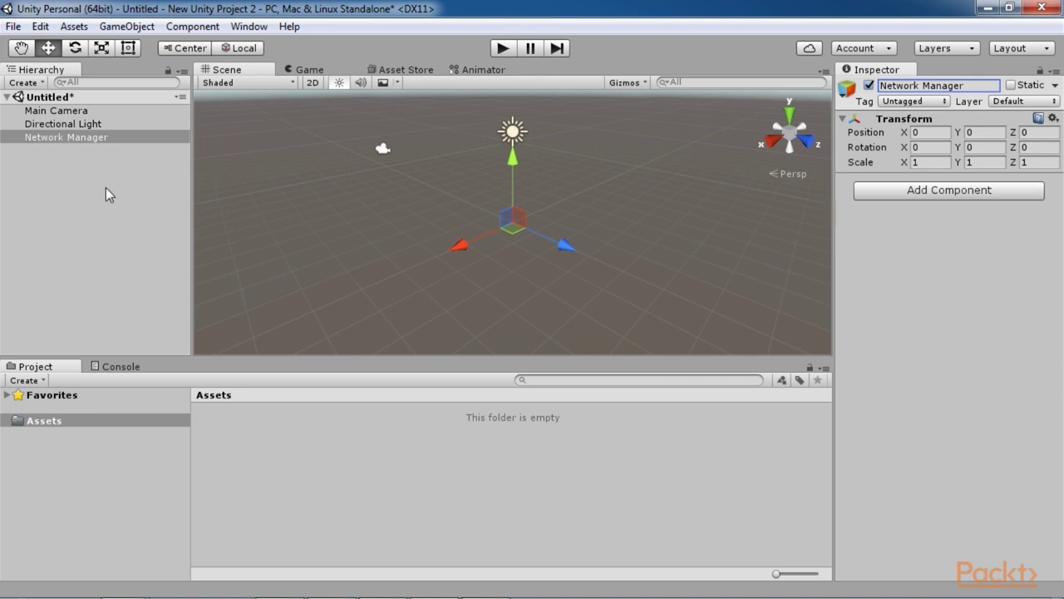
pyautogui.click(917, 192)
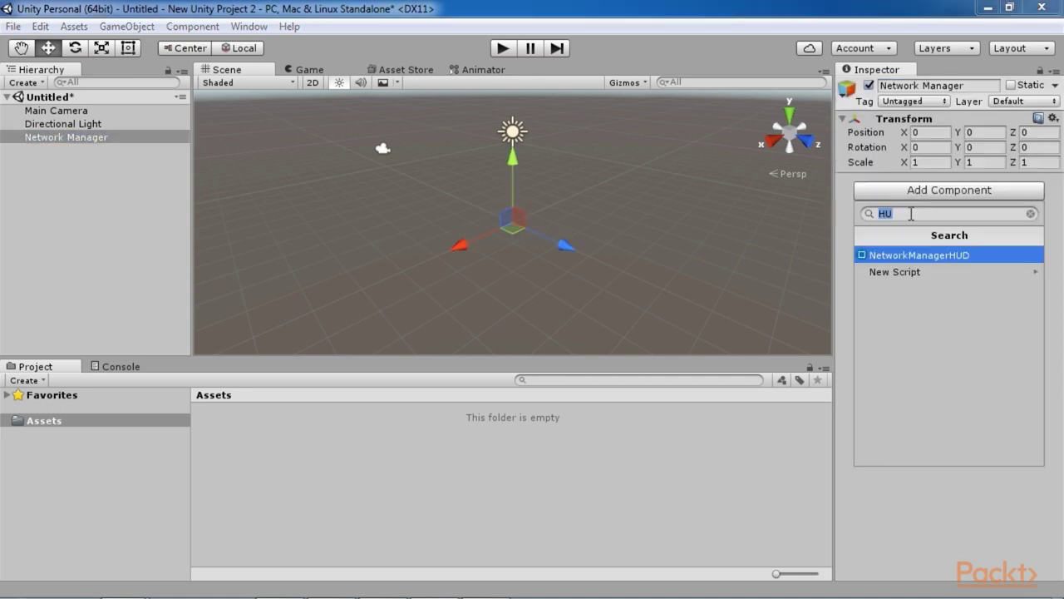
pyautogui.press('BackSpace')
pyautogui.click(913, 418)
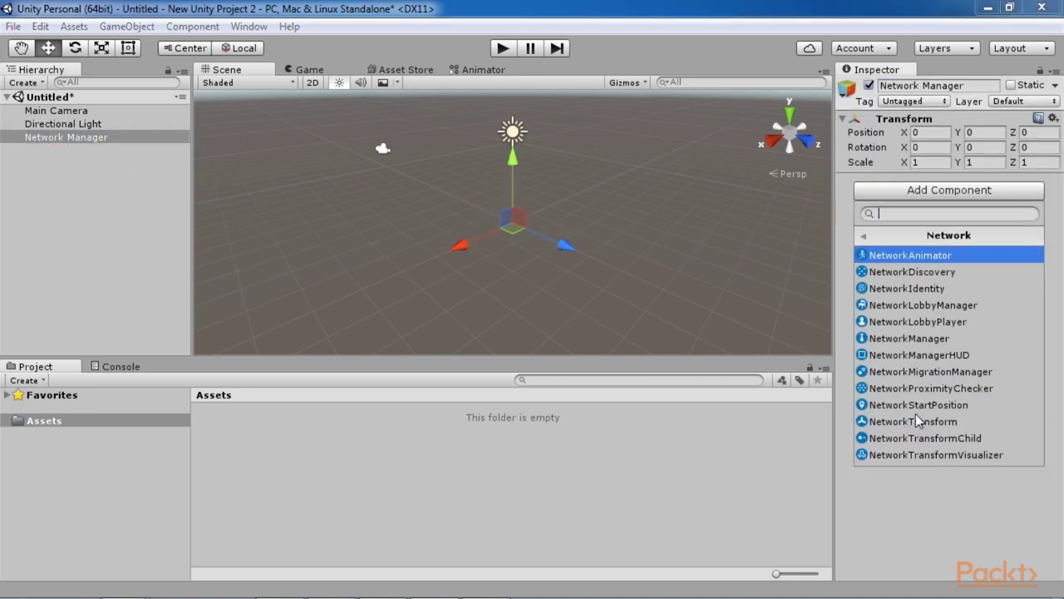
pyautogui.click(909, 339)
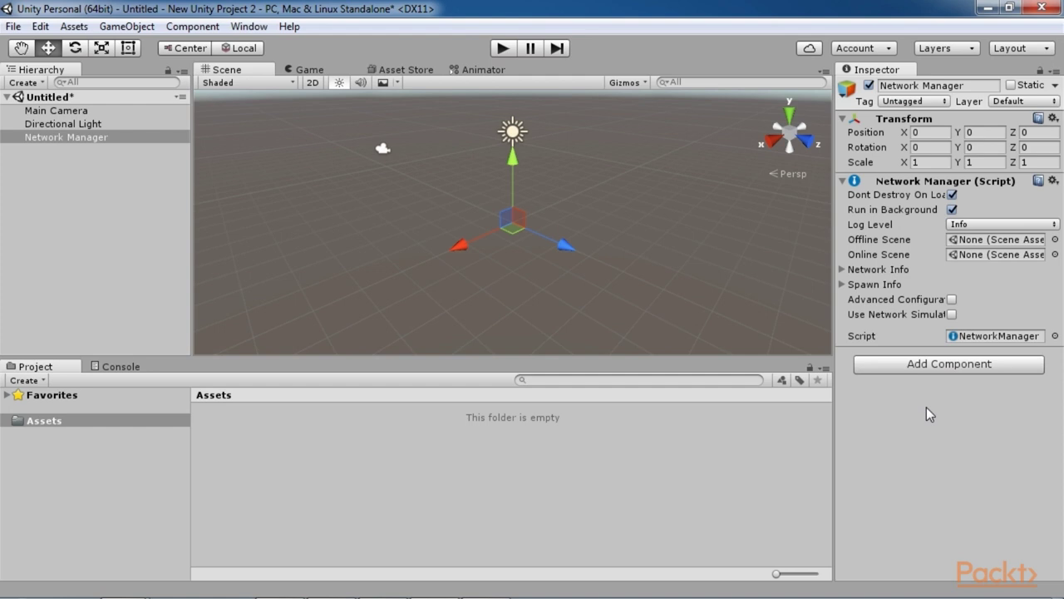
# Add the NetworkManagerHUD component to the Network Manager object.
pyautogui.click(913, 364)
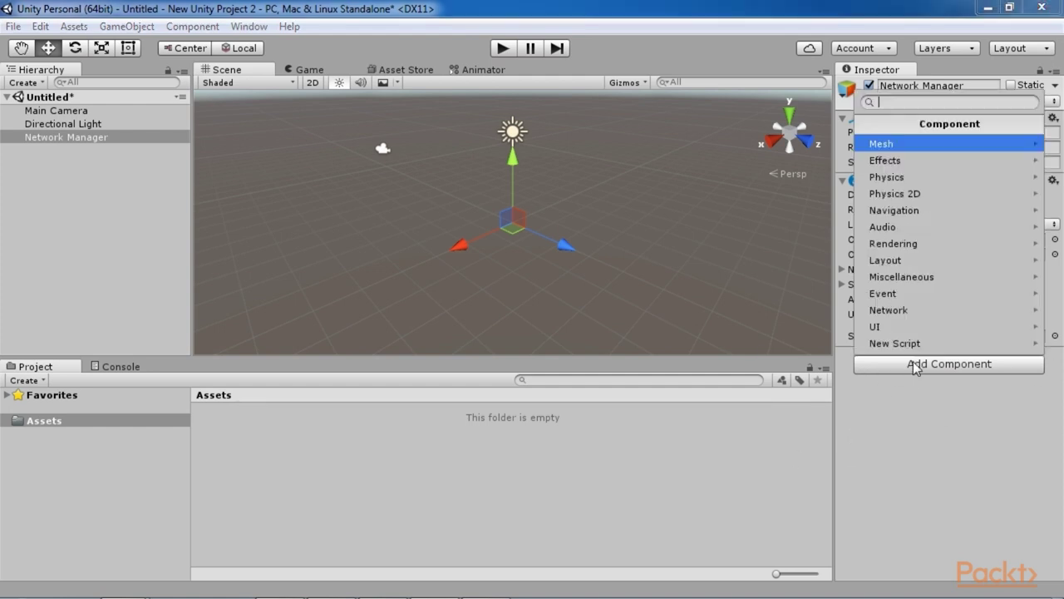
pyautogui.click(914, 307)
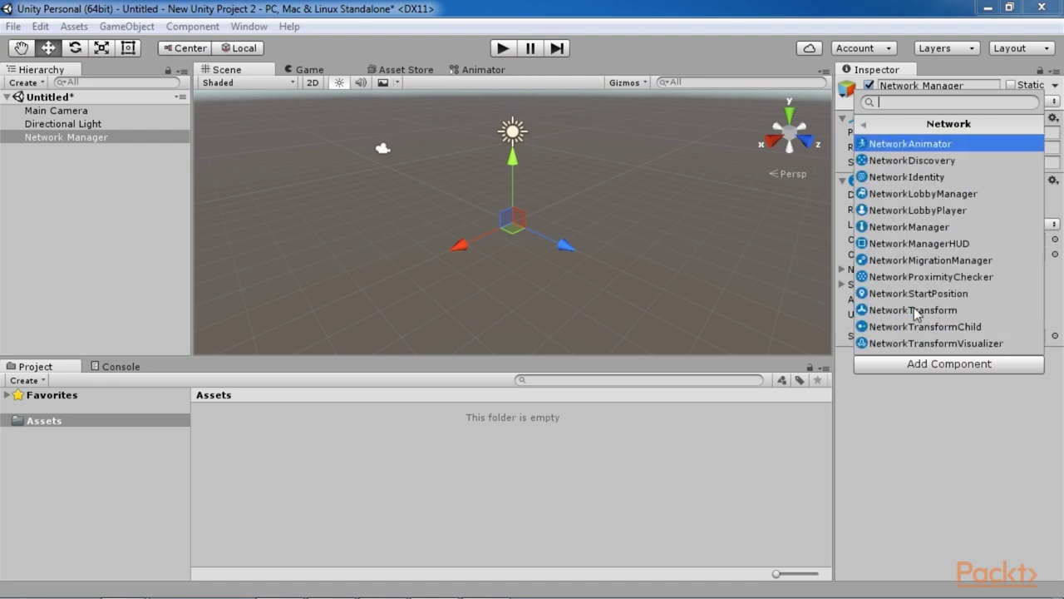
pyautogui.click(924, 244)
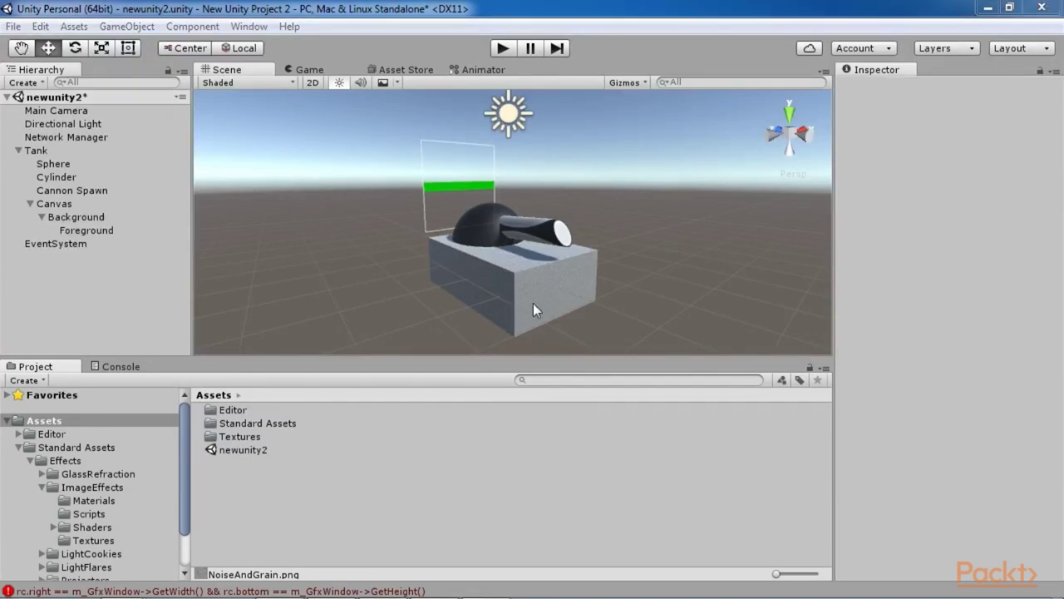
# Set the anchors of the health bar's Background image on the tank's Canvas to the top-left preset.
pyautogui.moveTo(533, 308); pyautogui.dragTo(492, 314, button='middle')
pyautogui.click(54, 203)
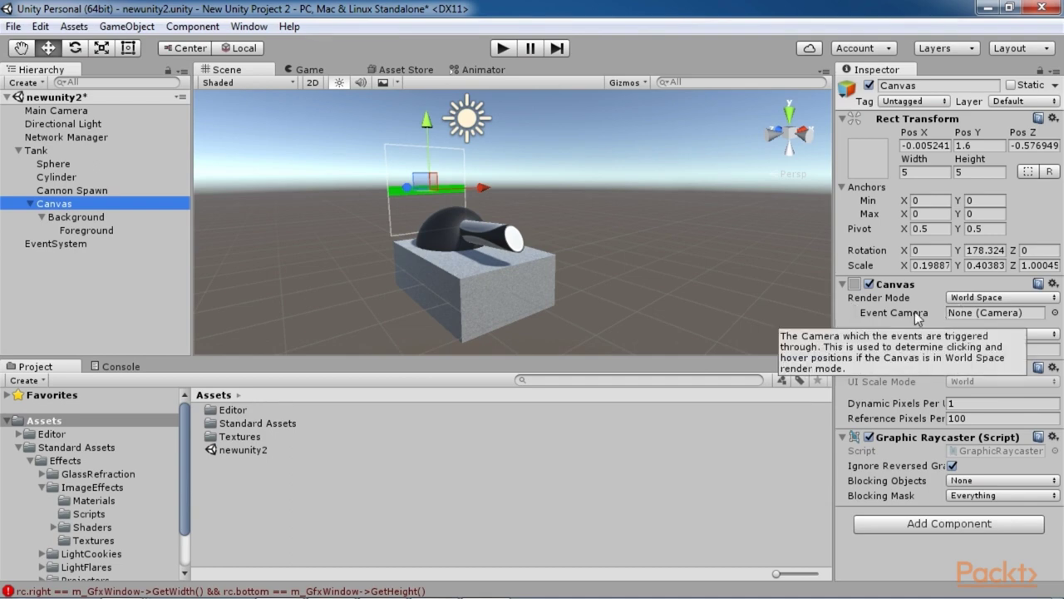
pyautogui.click(86, 229)
pyautogui.click(76, 217)
pyautogui.moveTo(426, 187); pyautogui.dragTo(428, 192)
pyautogui.doubleClick(118, 216)
pyautogui.moveTo(505, 218); pyautogui.dragTo(522, 252)
pyautogui.click(868, 158)
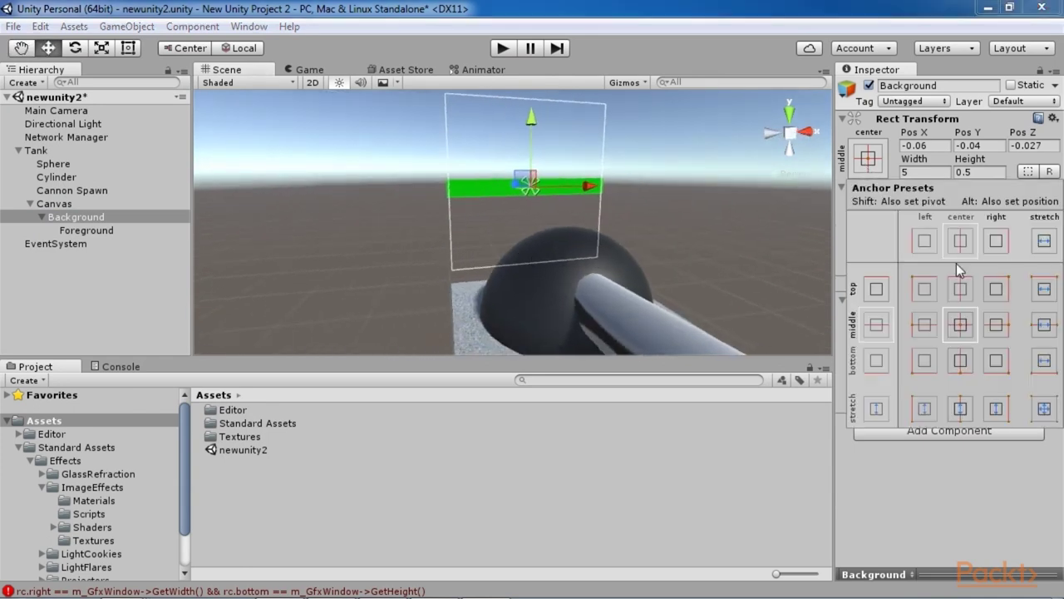
pyautogui.click(923, 289)
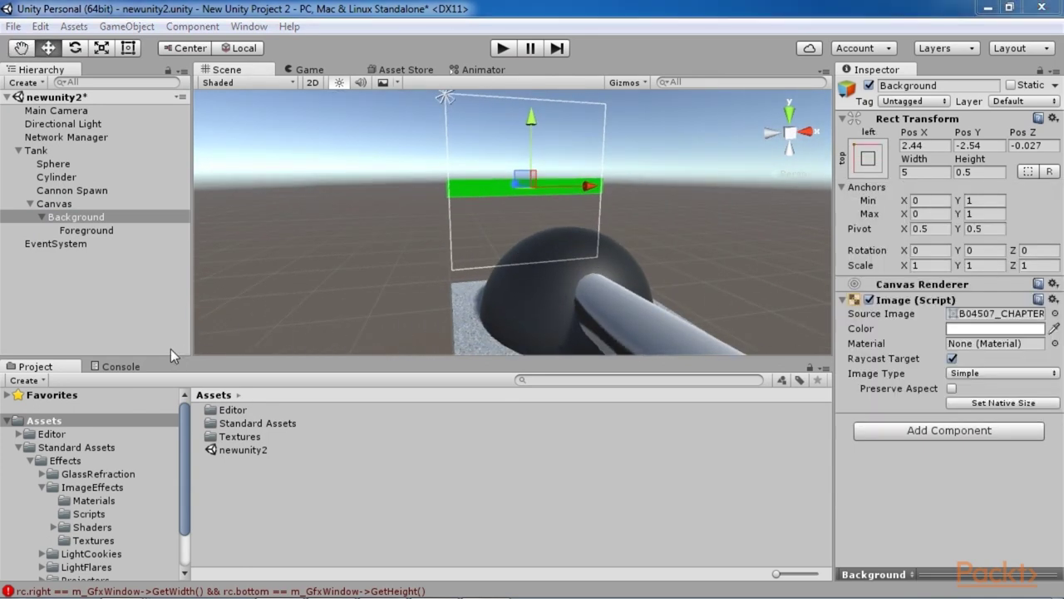
# Review the Tank's child objects, including the Cannon Spawn, Sphere and Canvas, and the Foreground image's fill settings.
pyautogui.click(36, 212)
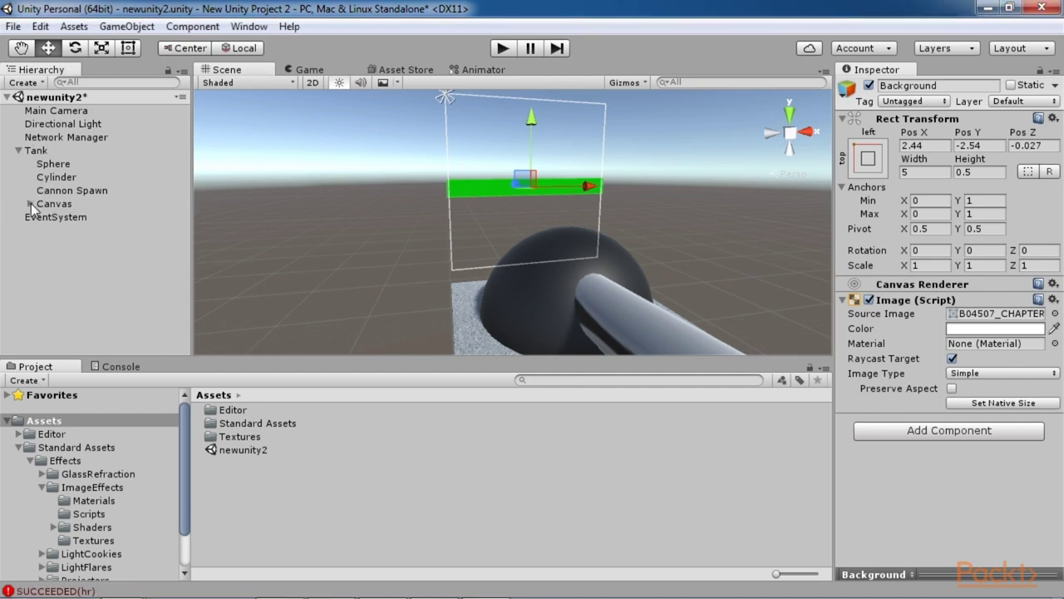
pyautogui.click(58, 190)
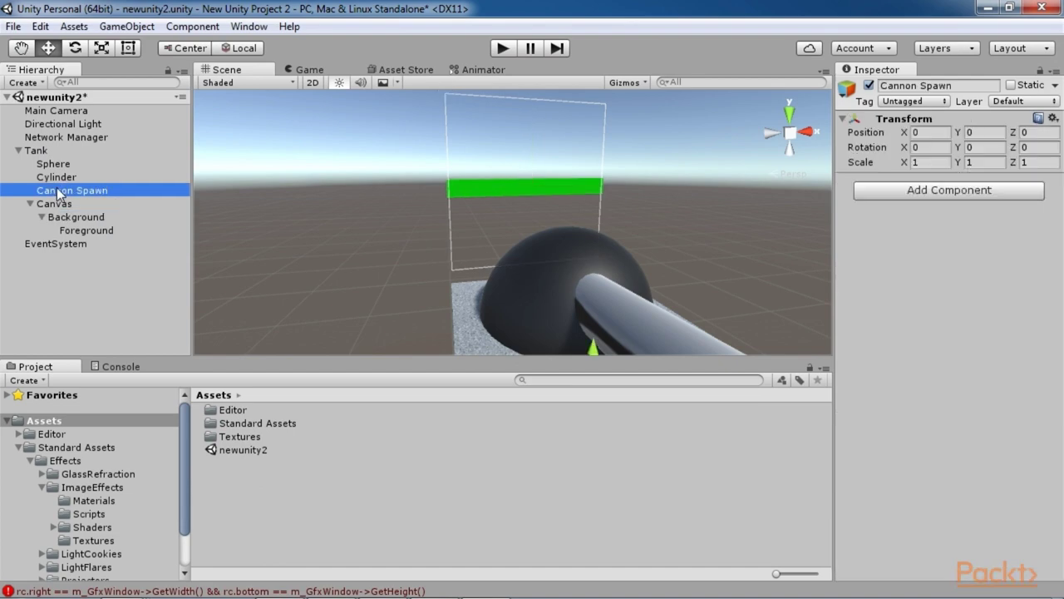
pyautogui.press('Up')
pyautogui.press('Up')
pyautogui.click(60, 204)
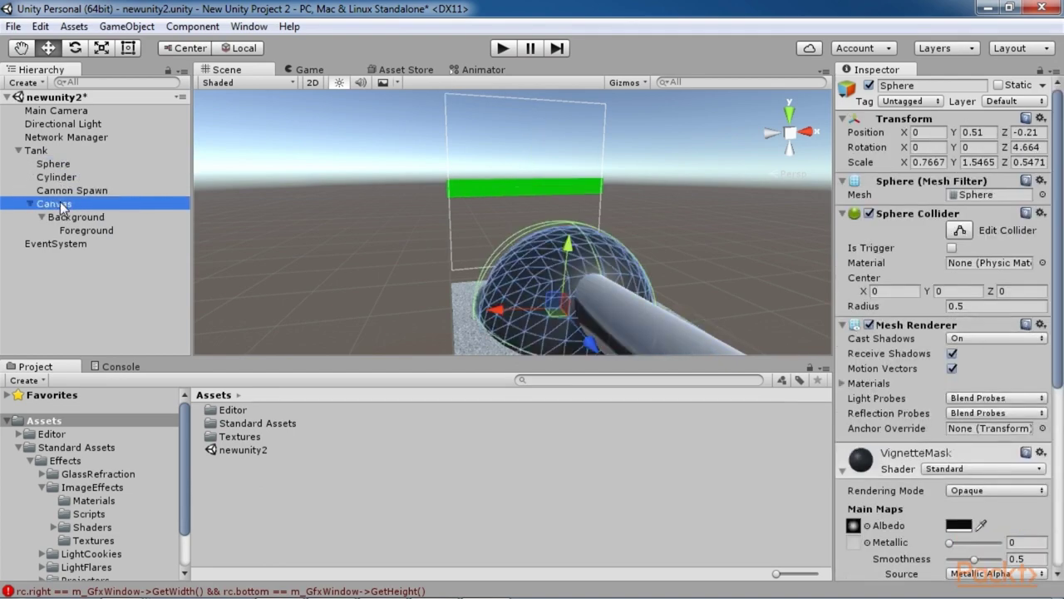
pyautogui.click(72, 219)
pyautogui.click(76, 230)
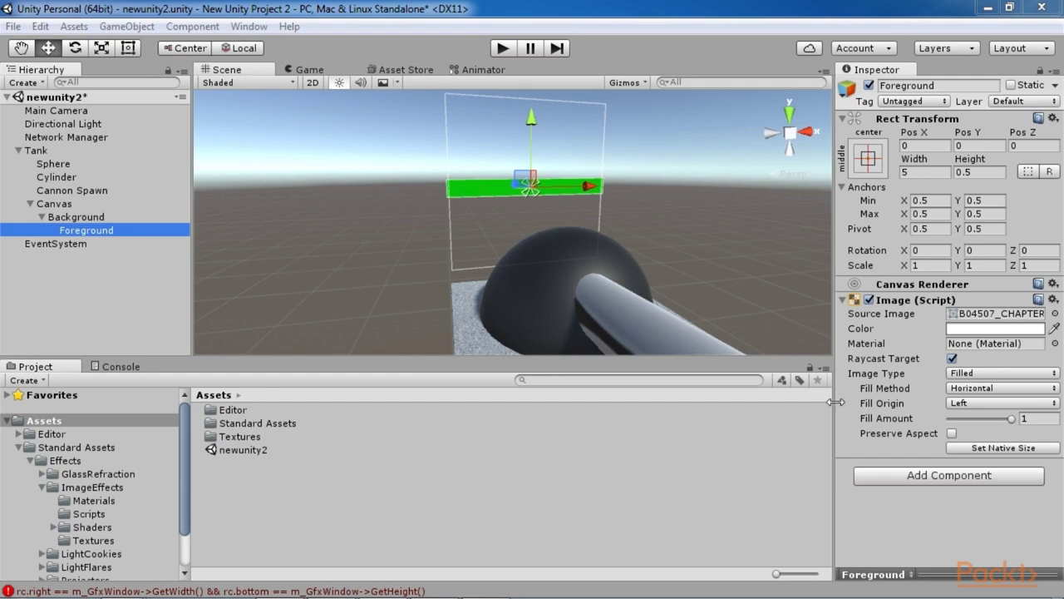
# Add a NetworkIdentity component to the Tank and enable Local Player Authority.
pyautogui.click(67, 151)
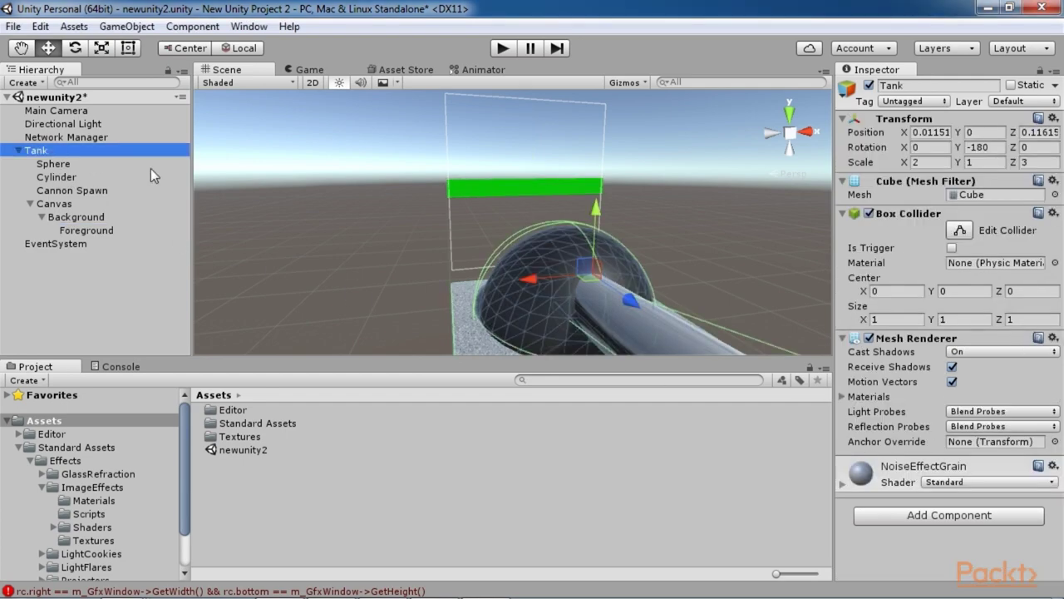
pyautogui.click(918, 521)
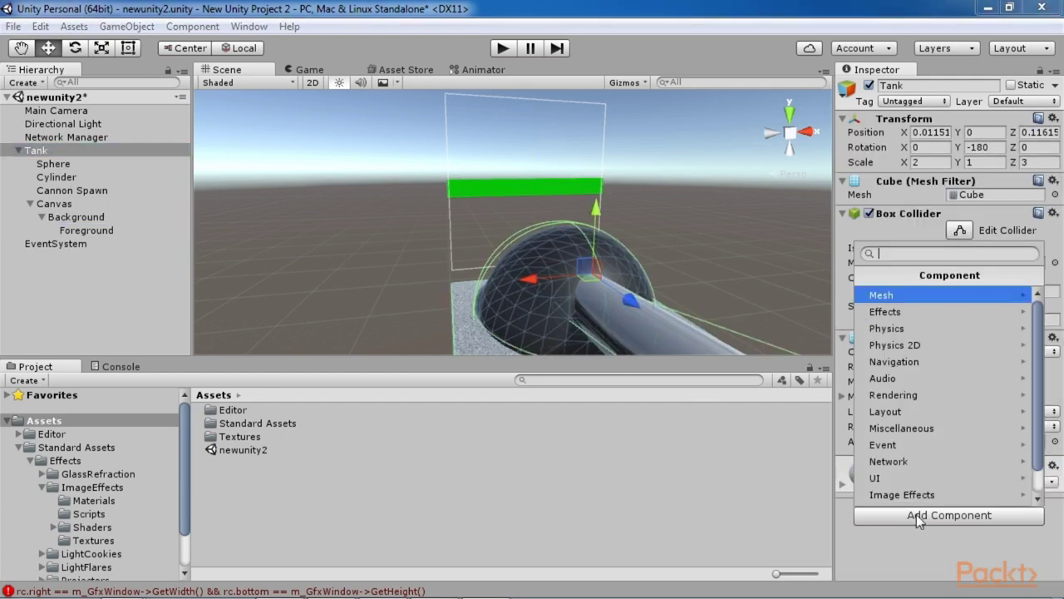
pyautogui.click(898, 465)
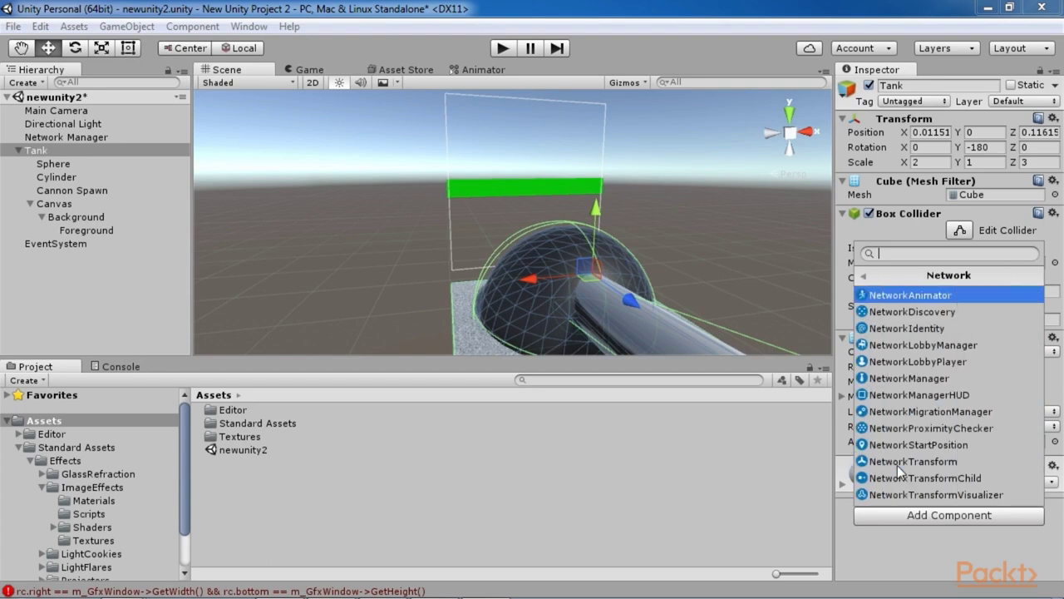
pyautogui.click(910, 330)
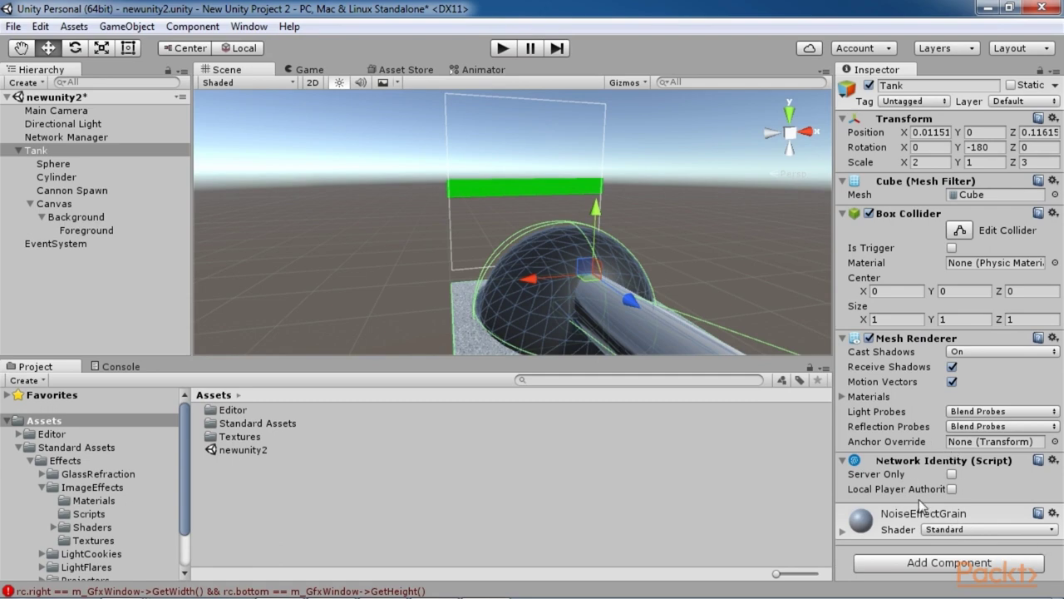
pyautogui.click(83, 150)
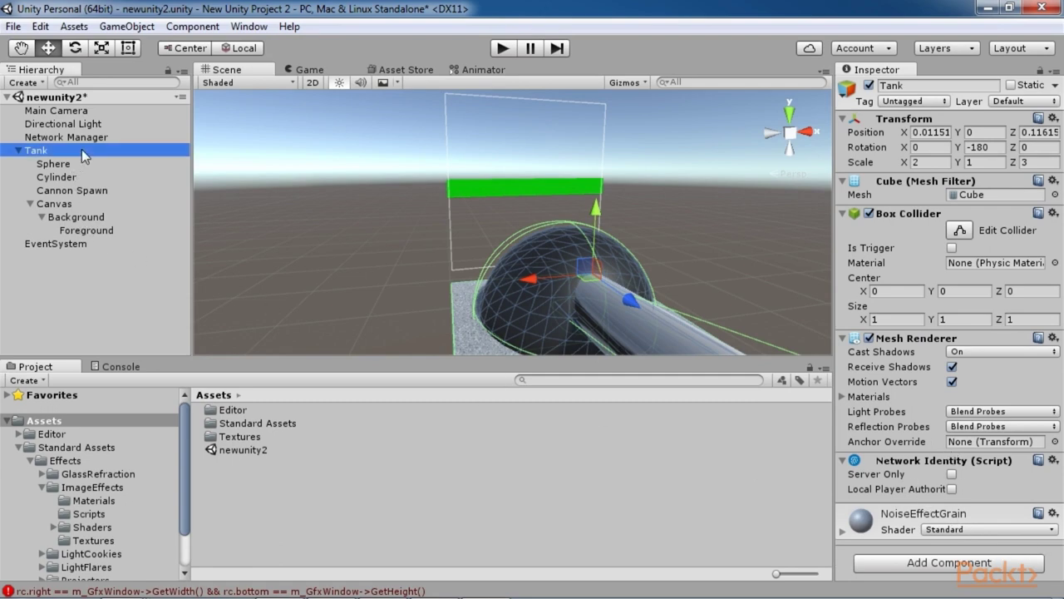
pyautogui.click(952, 488)
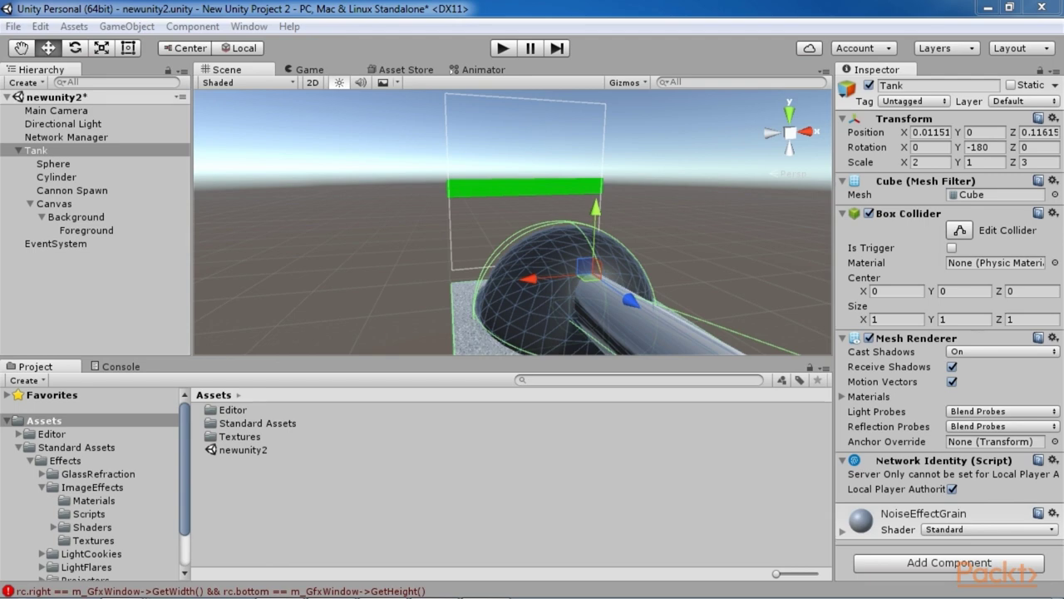
# Add a NetworkTransform component to the Tank and review its movement and rotation sync settings.
pyautogui.click(965, 571)
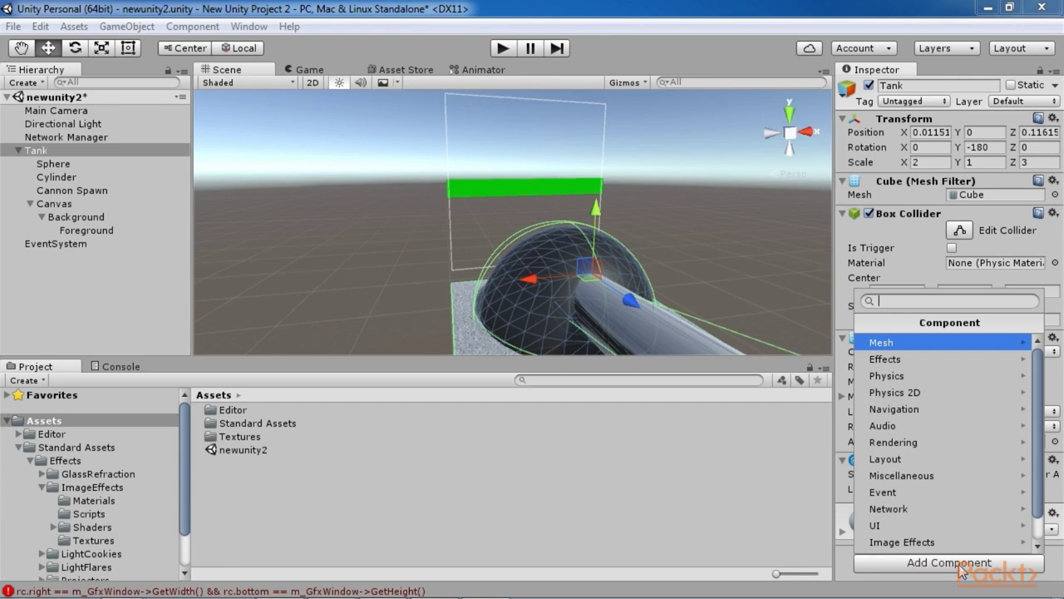
pyautogui.click(928, 509)
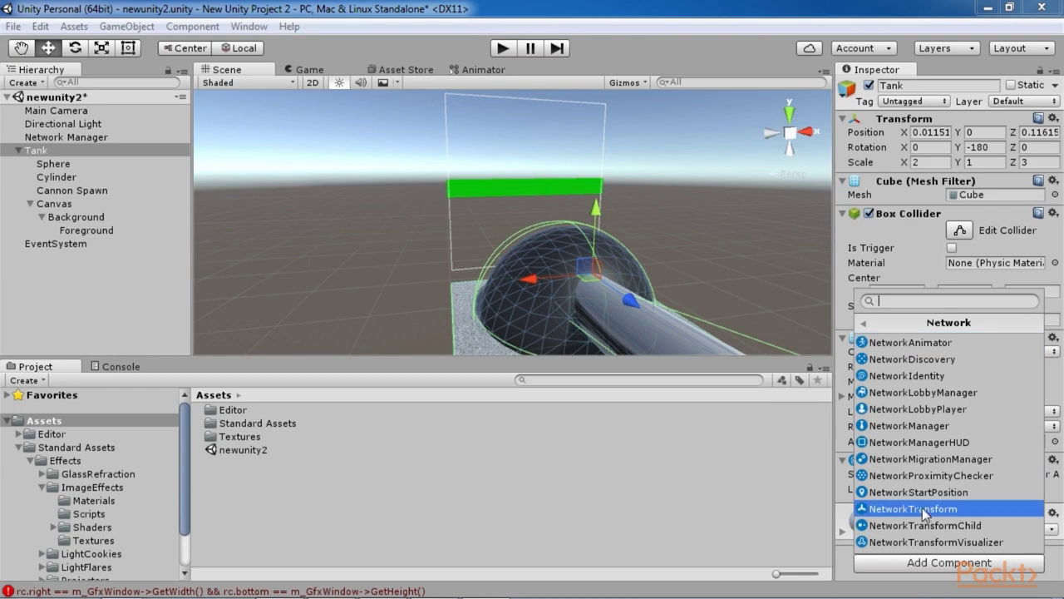
pyautogui.click(924, 509)
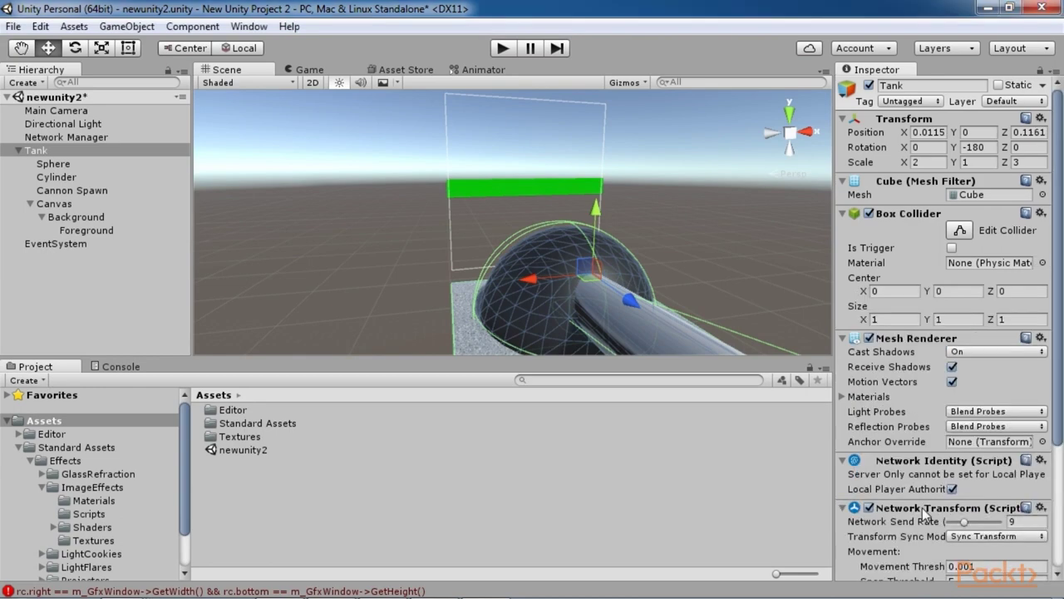
pyautogui.scroll(-4, 922, 508)
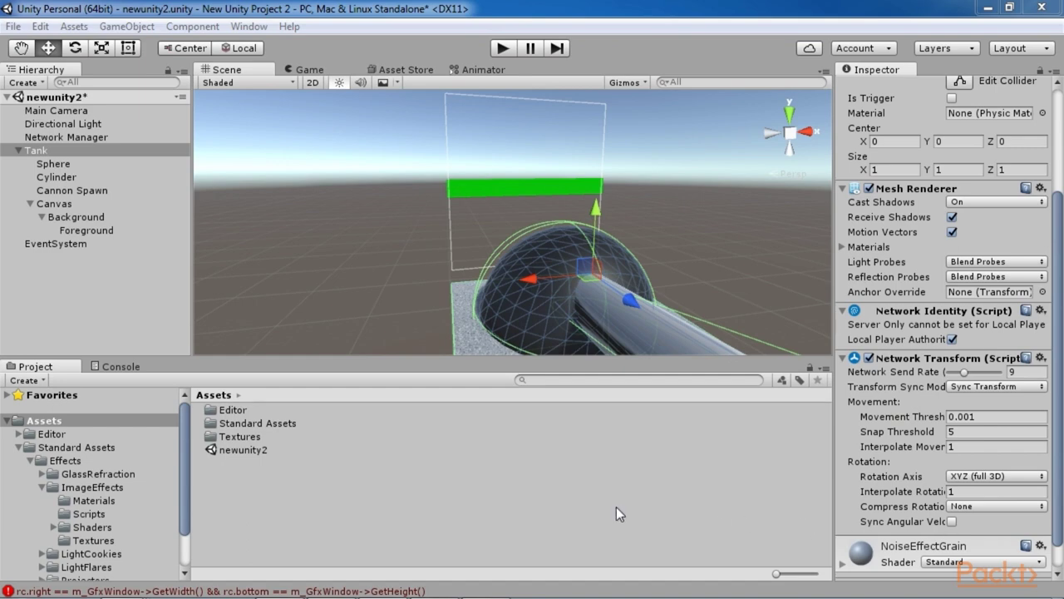
# Create a folder named Scripts inside the project's Assets folder.
pyautogui.rightClick(389, 456)
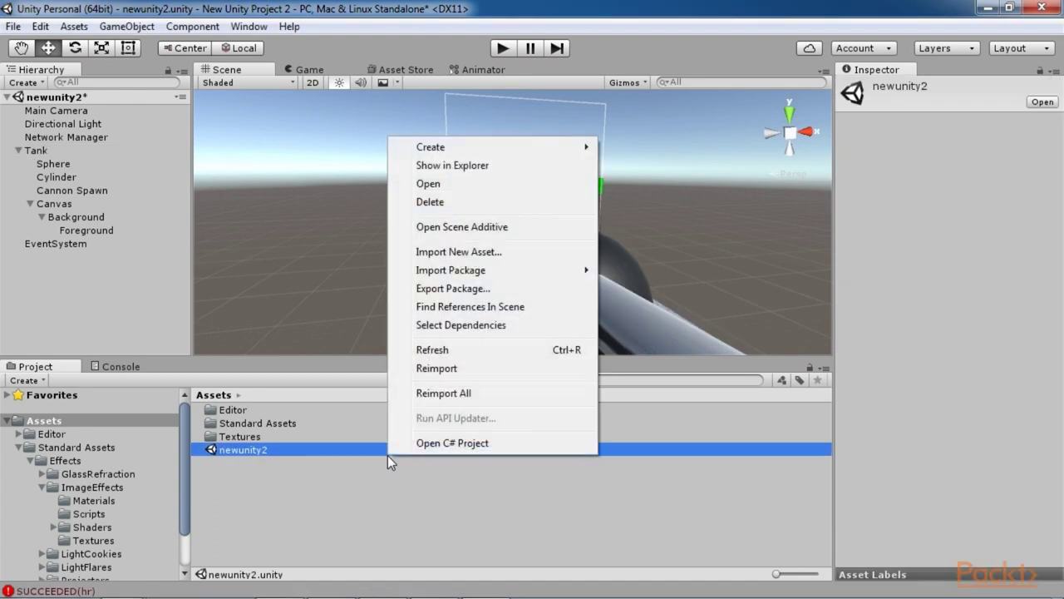
pyautogui.click(638, 143)
pyautogui.write('Scripts')
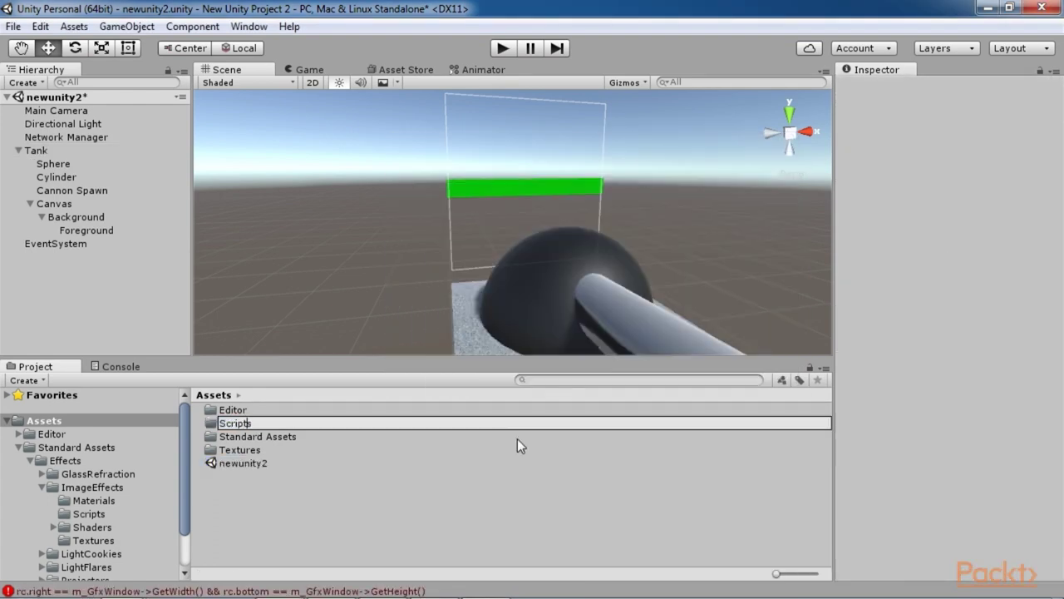
pyautogui.press('Return')
# Open the new Scripts folder in Assets and create a C# script named PlayerController in it.
pyautogui.doubleClick(409, 422)
pyautogui.rightClick(323, 446)
pyautogui.moveTo(366, 138)
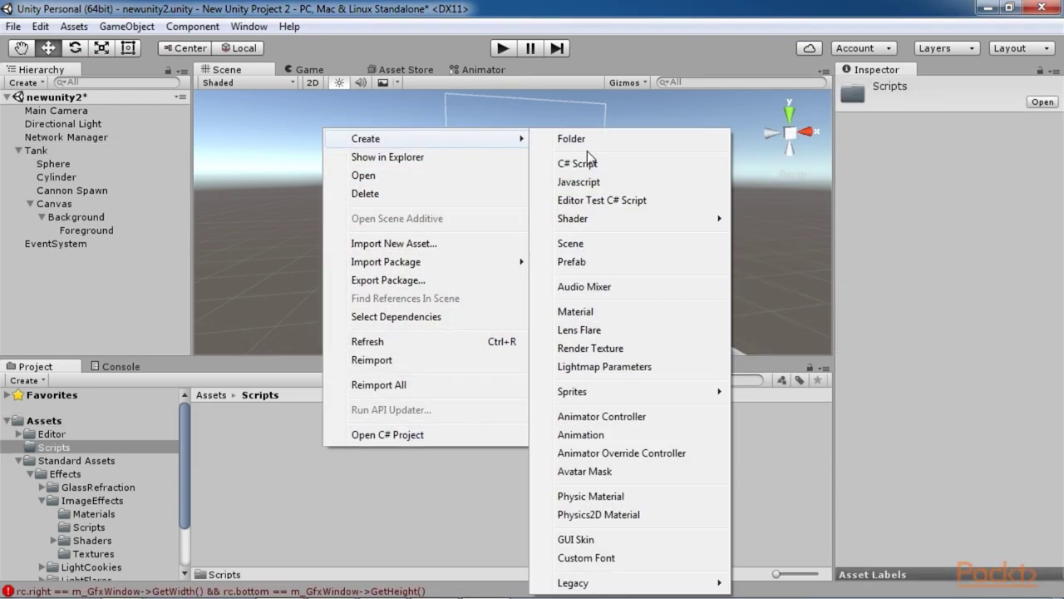
pyautogui.click(587, 153)
pyautogui.write('PlayerController')
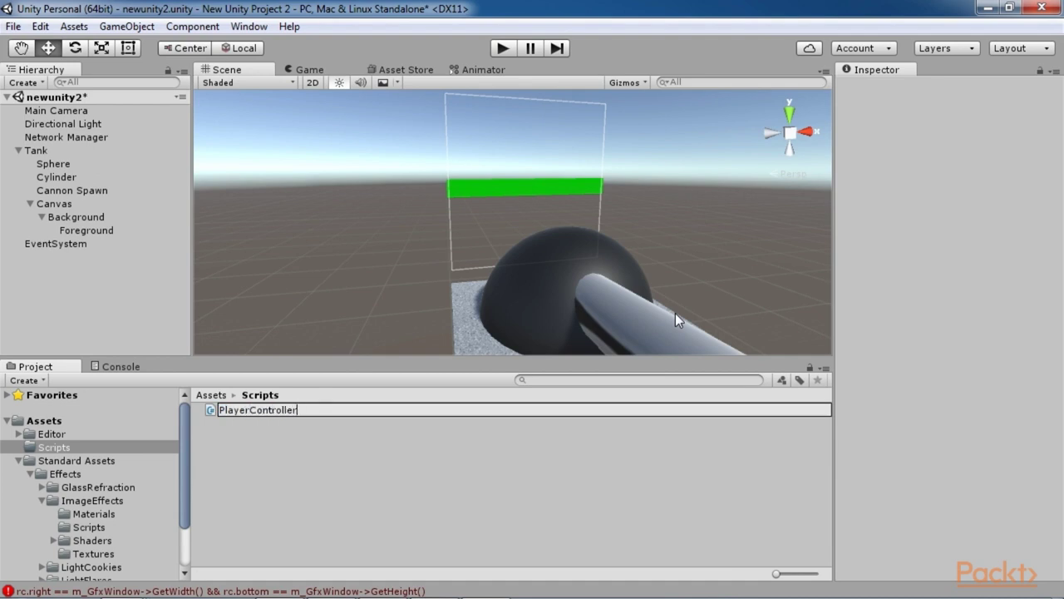
pyautogui.press('Return')
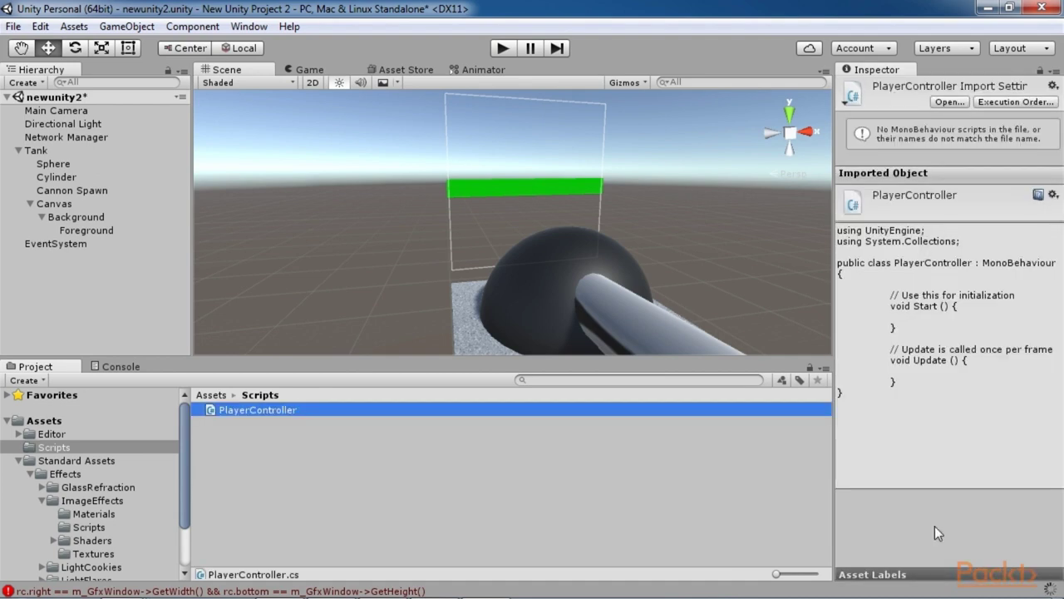
# Open PlayerController in MonoDevelop, replace its code with a NetworkBehaviour class containing OnStartLocalPlayer, Update movement and a CmdFire command, and save it.
pyautogui.doubleClick(323, 407)
pyautogui.hotkey('ctrl', 'a')
pyautogui.write('using UnityEngine; using UnityEngine.Networking; using System.Collections; public class PlayerController : NetworkBehaviour { \tpublic GameObject bulletPrefab; \tpublic Transform bulletSpawn; \tpublic override void OnStartLocalPlayer() \t{ \t\tGetComponent<MeshRenderer>().material.color = Color.blue; \t}')
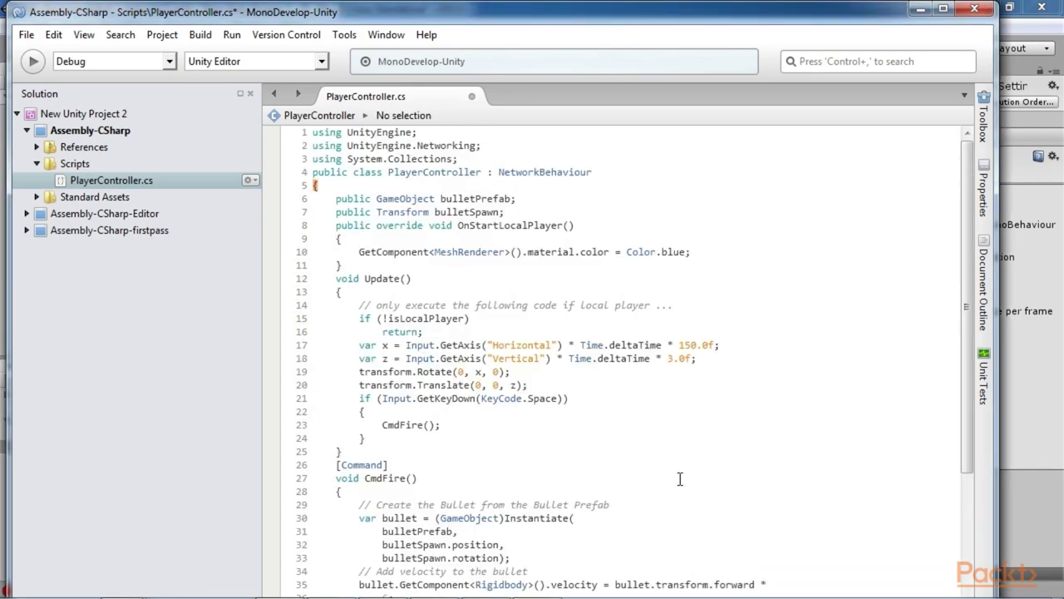
pyautogui.scroll(-5, 607, 327)
pyautogui.click(943, 8)
pyautogui.hotkey('ctrl', 's')
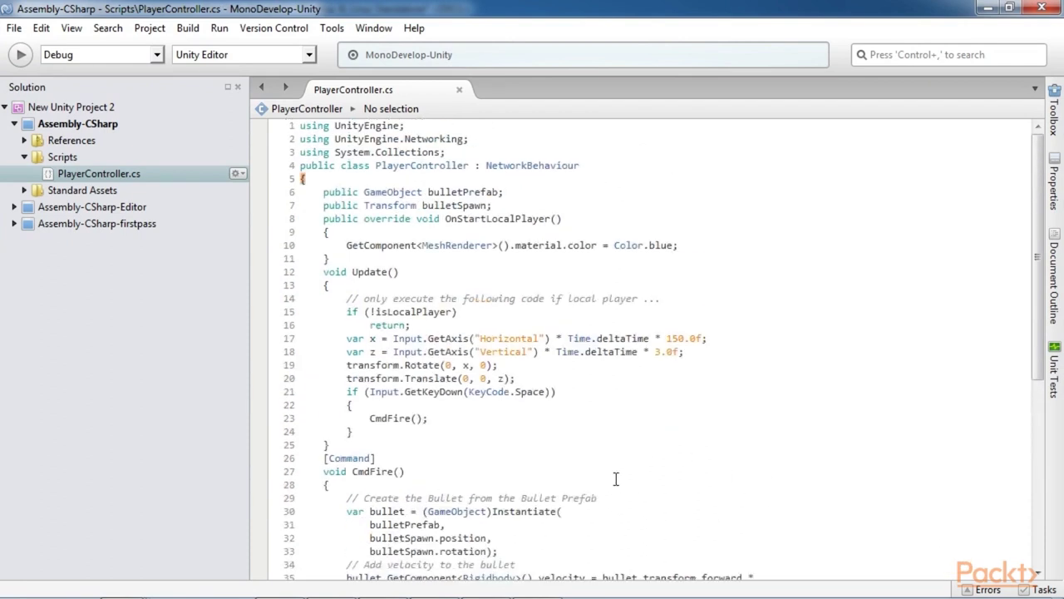
# Examine PlayerController's NetworkBehaviour base class and its movement and firing code, and switch back to Unity to view the tank.
pyautogui.moveTo(375, 165); pyautogui.dragTo(469, 165)
pyautogui.doubleClick(506, 166)
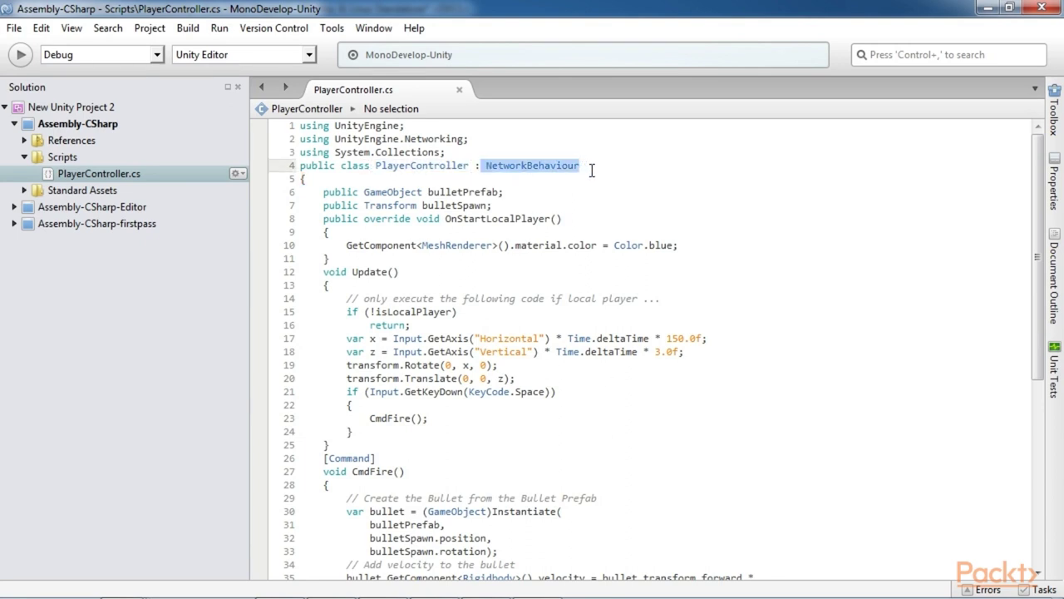
pyautogui.click(588, 167)
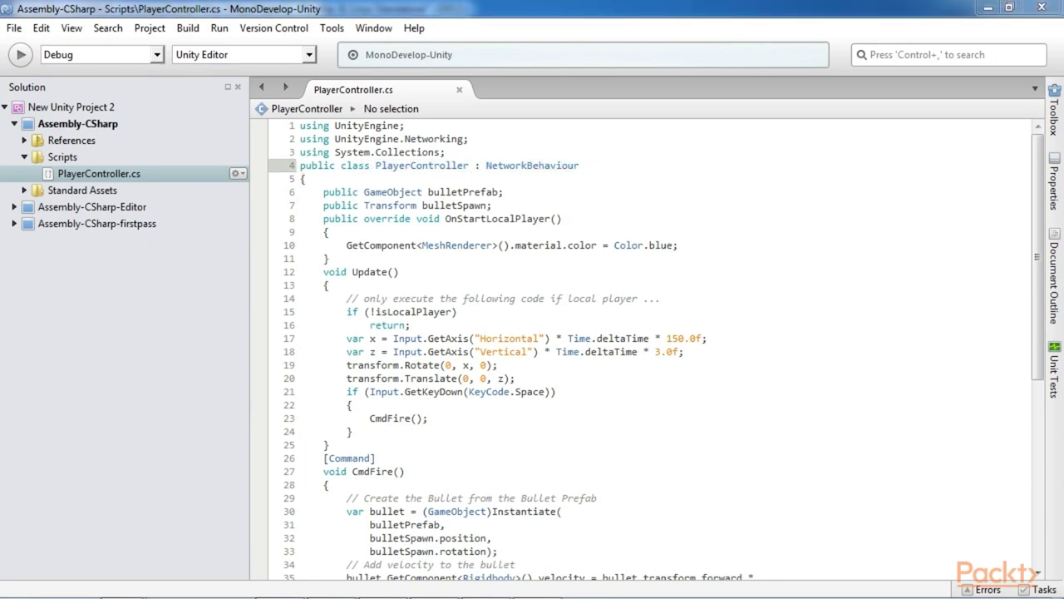
pyautogui.moveTo(478, 165); pyautogui.dragTo(624, 164)
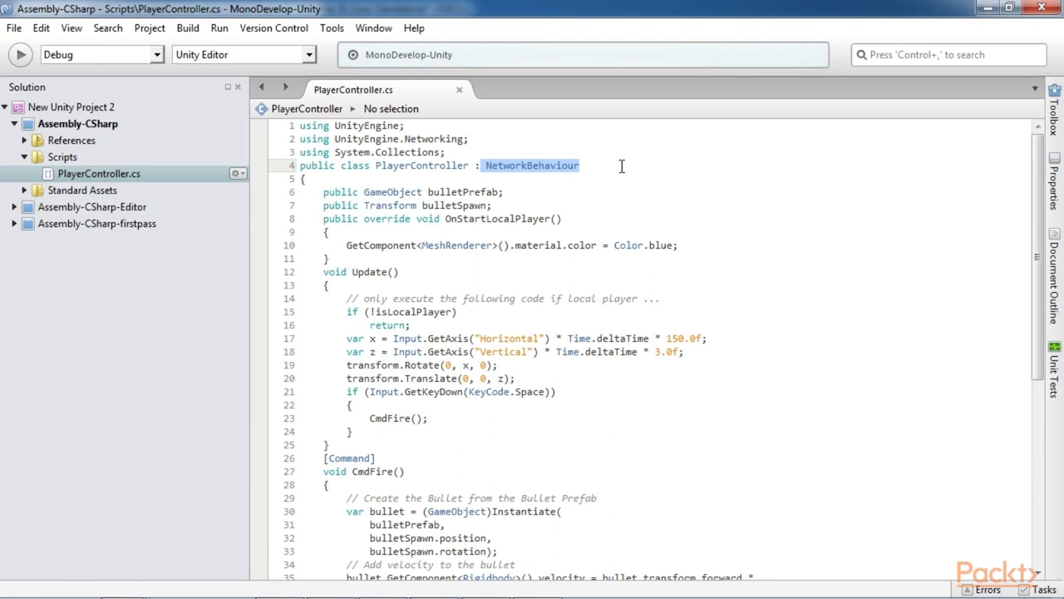
pyautogui.click(753, 233)
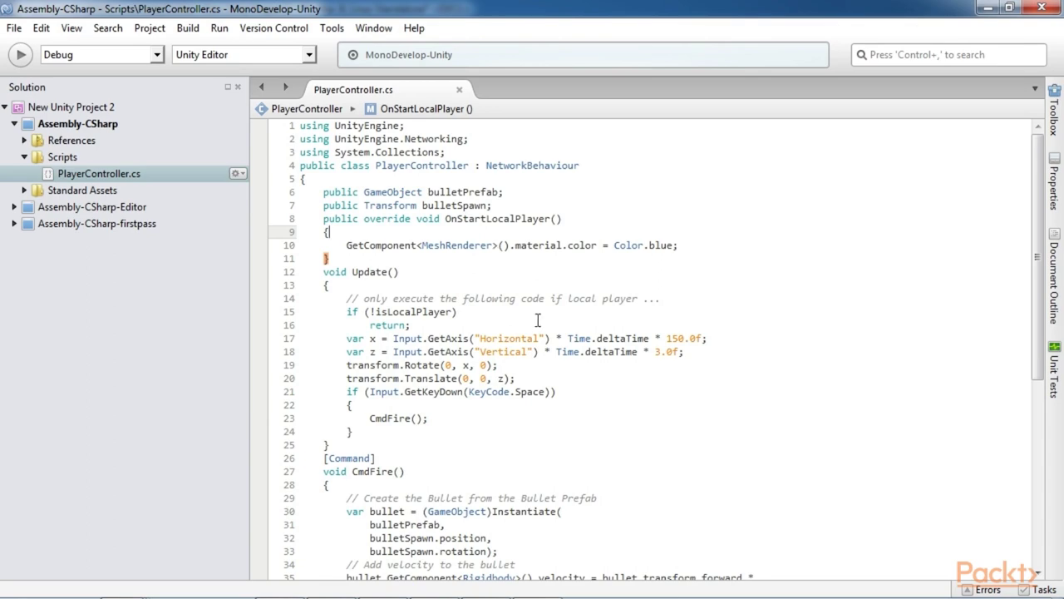
pyautogui.scroll(-2, 606, 412)
pyautogui.scroll(-2, 606, 411)
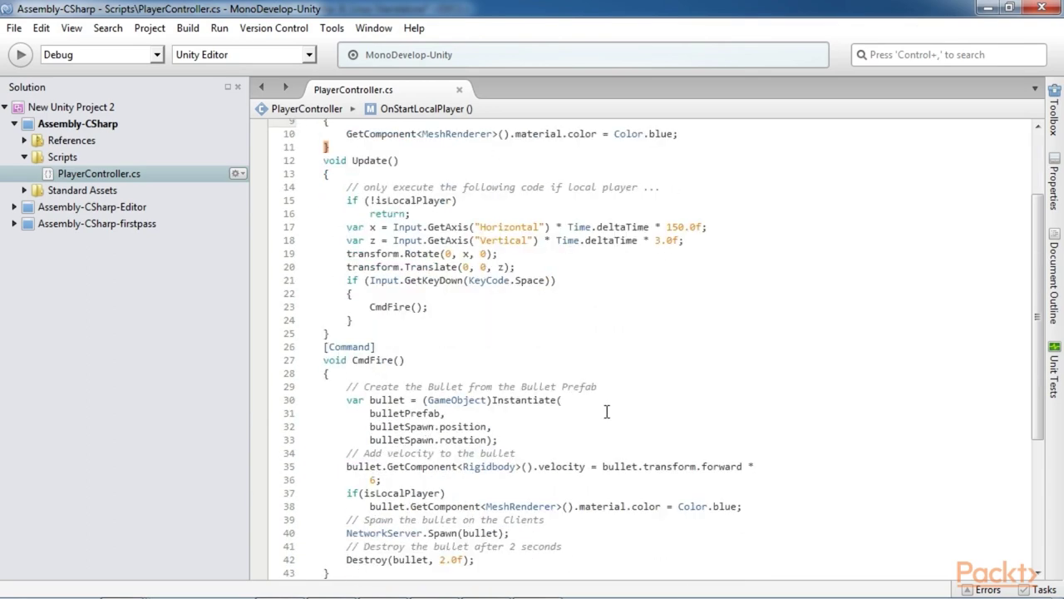
pyautogui.scroll(-2, 606, 411)
pyautogui.hotkey('alt', 'Tab')
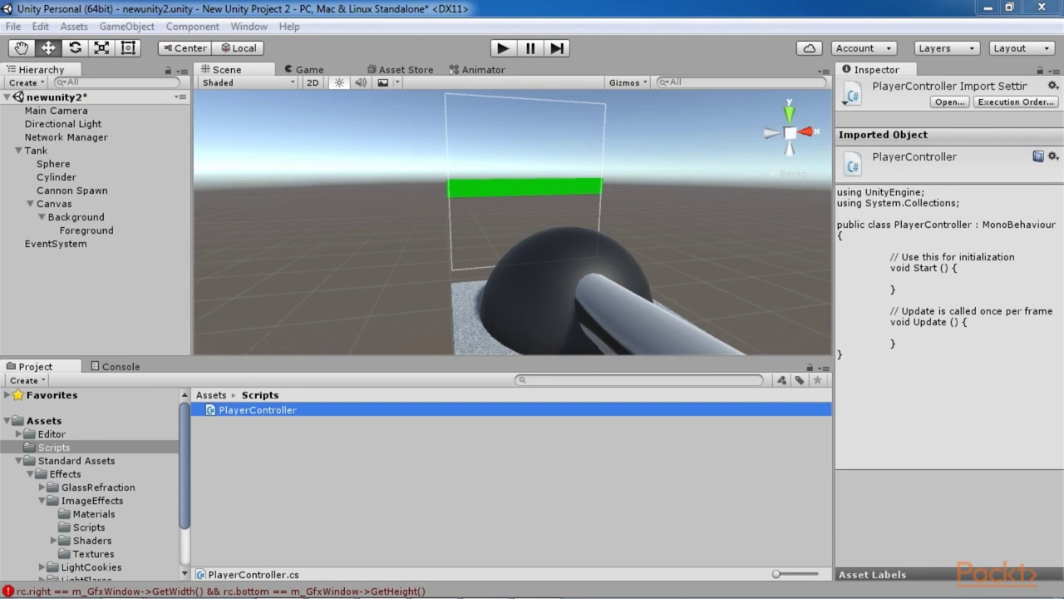
pyautogui.keyDown('alt'); pyautogui.moveTo(770, 316); pyautogui.dragTo(587, 267); pyautogui.keyUp('alt')
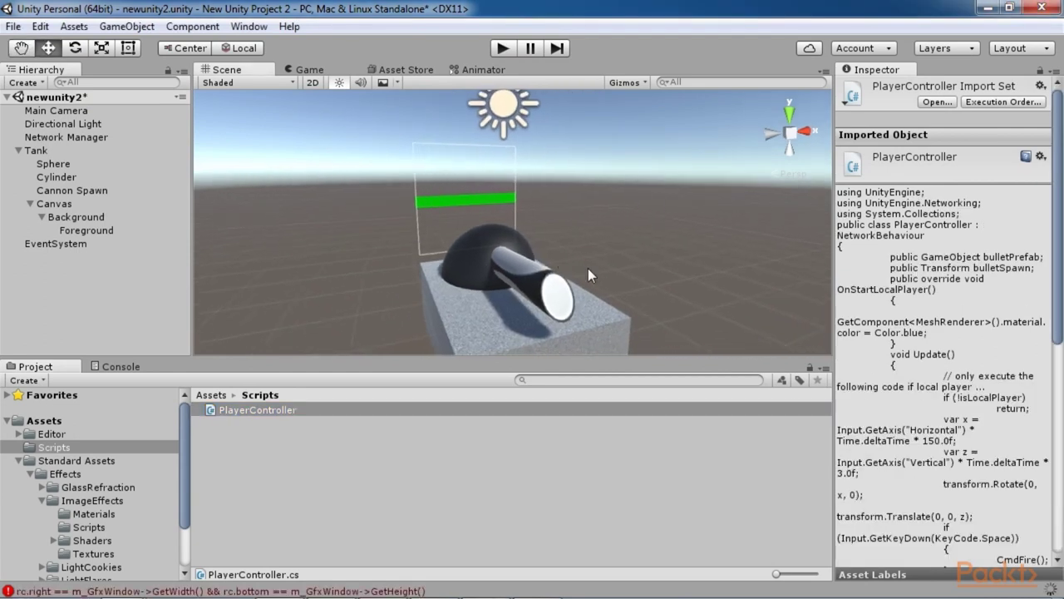
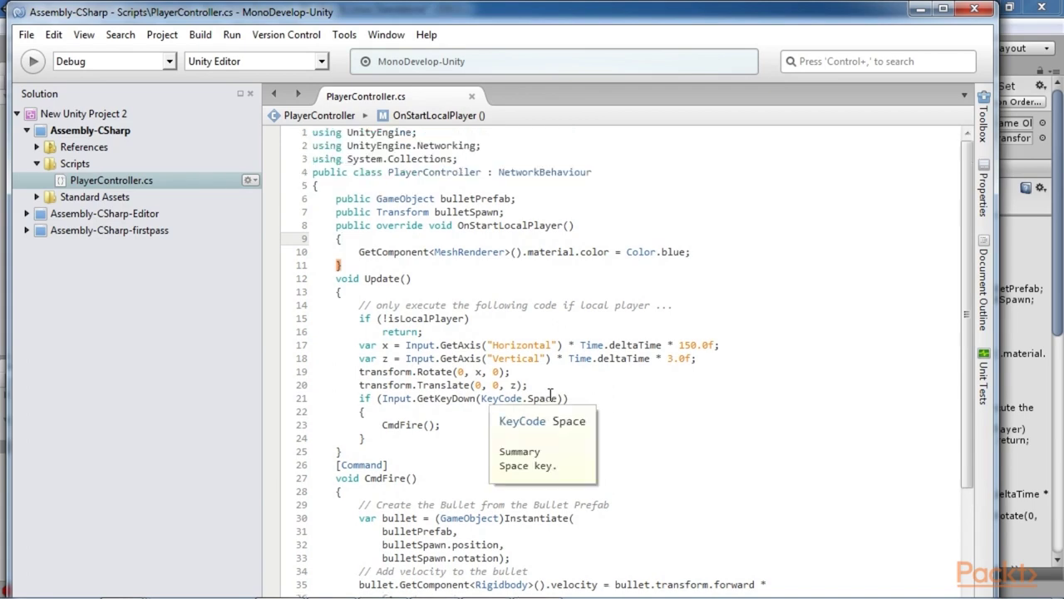
# Examine the OnStartLocalPlayer override and the CmdFire command method in the PlayerController script.
pyautogui.moveTo(458, 226); pyautogui.dragTo(575, 227)
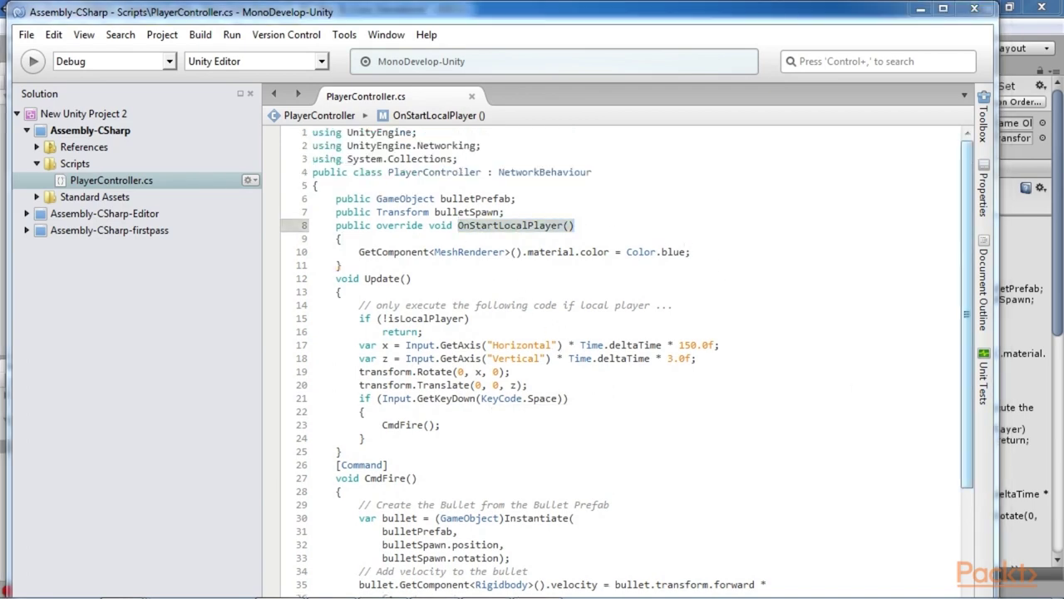
pyautogui.hotkey('alt', 'Tab')
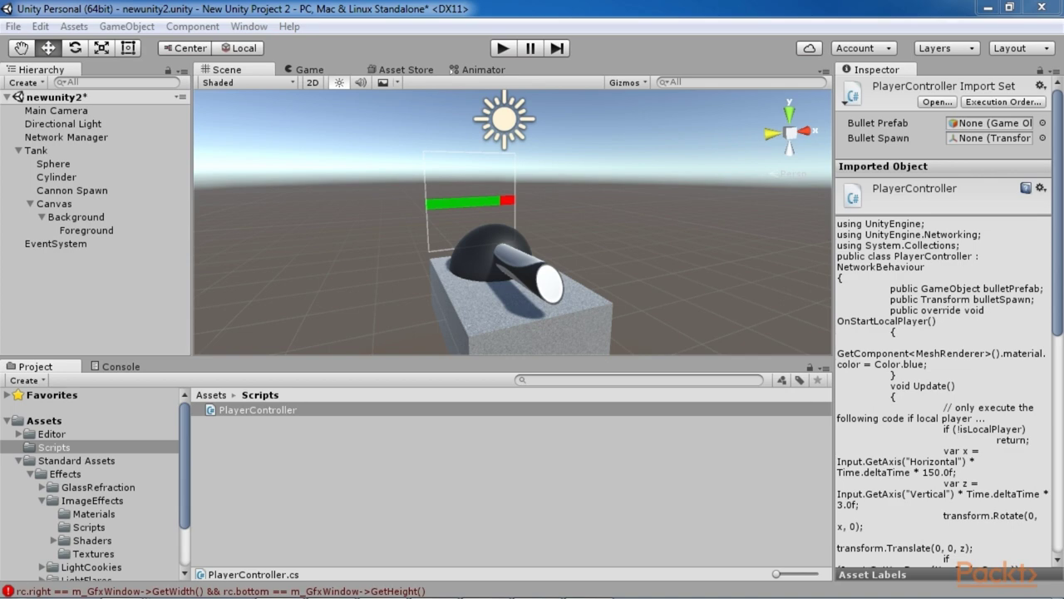
pyautogui.click(368, 480)
pyautogui.click(300, 409)
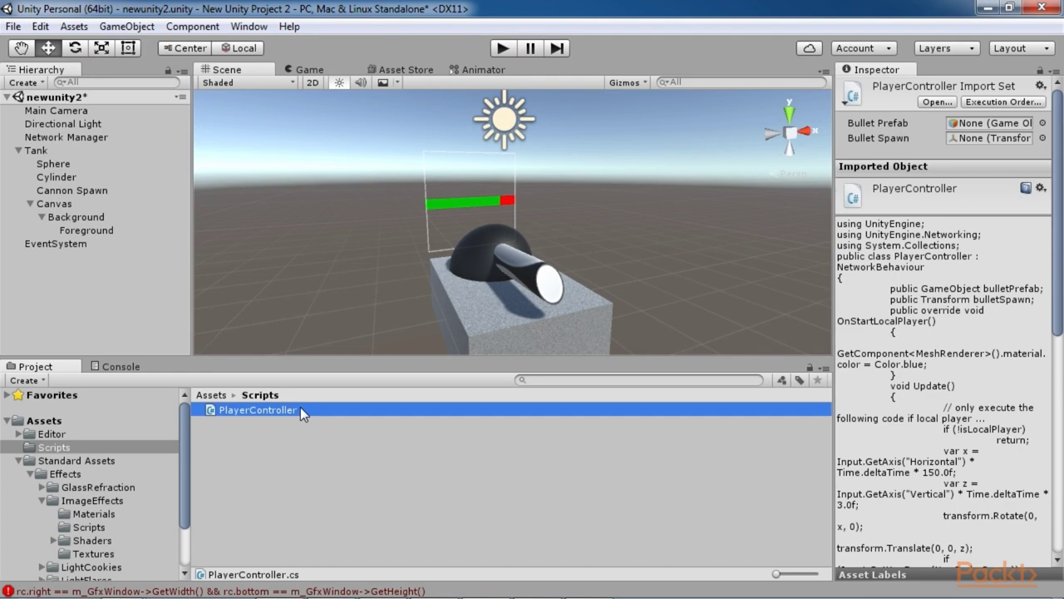
pyautogui.doubleClick(300, 409)
pyautogui.scroll(-2, 341, 413)
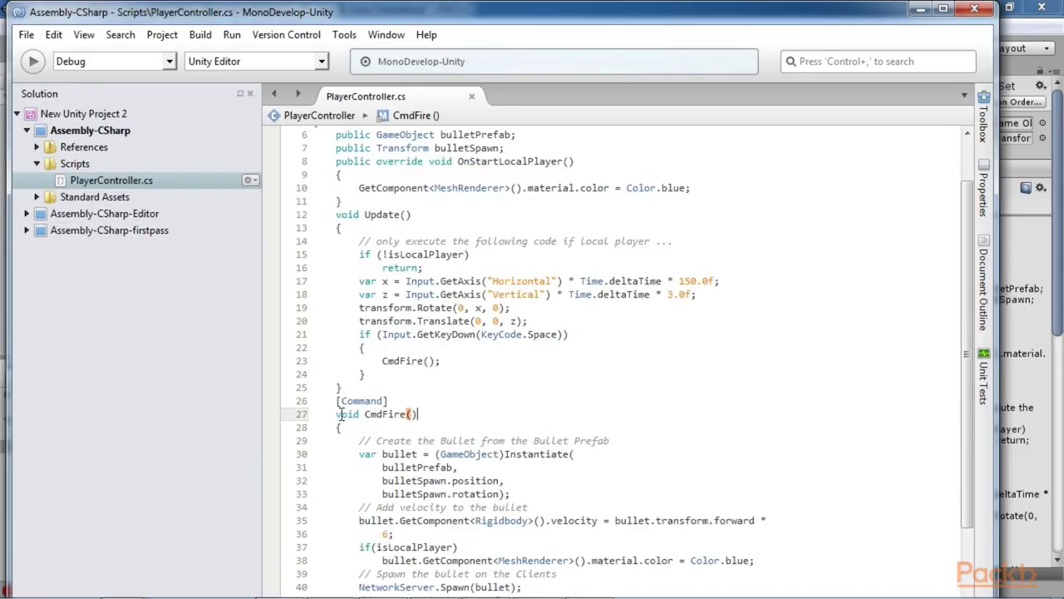
pyautogui.moveTo(321, 399); pyautogui.dragTo(545, 593)
pyautogui.click(469, 430)
pyautogui.scroll(-5, 568, 550)
pyautogui.scroll(2, 566, 544)
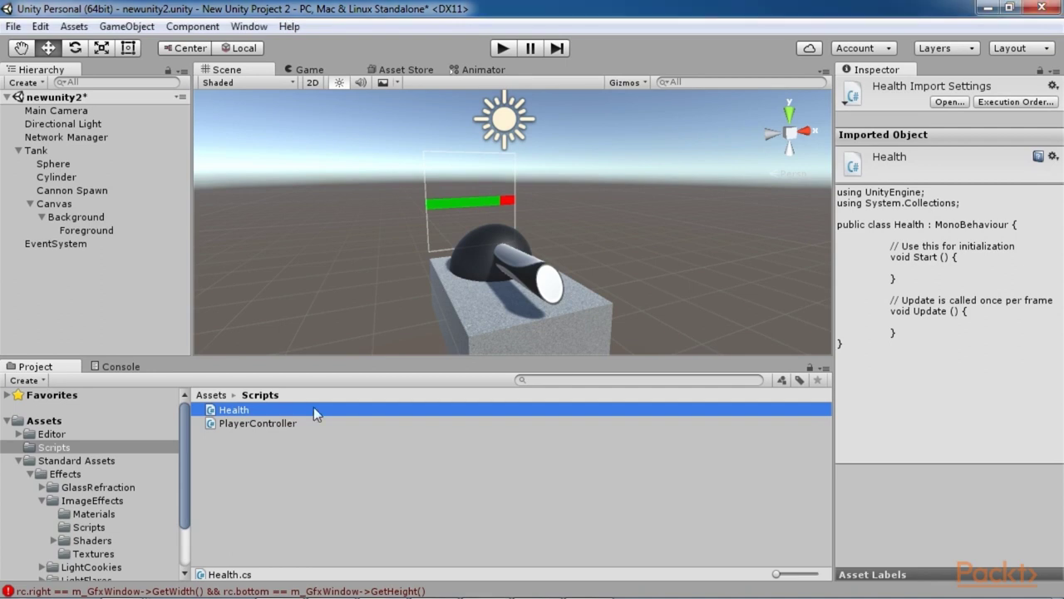
# Open the Health script and replace its template with a NetworkBehaviour class containing a SyncVar currentHealth, TakeDamage, OnChangeHealth and a ClientRpc RpcRespawn.
pyautogui.click(325, 462)
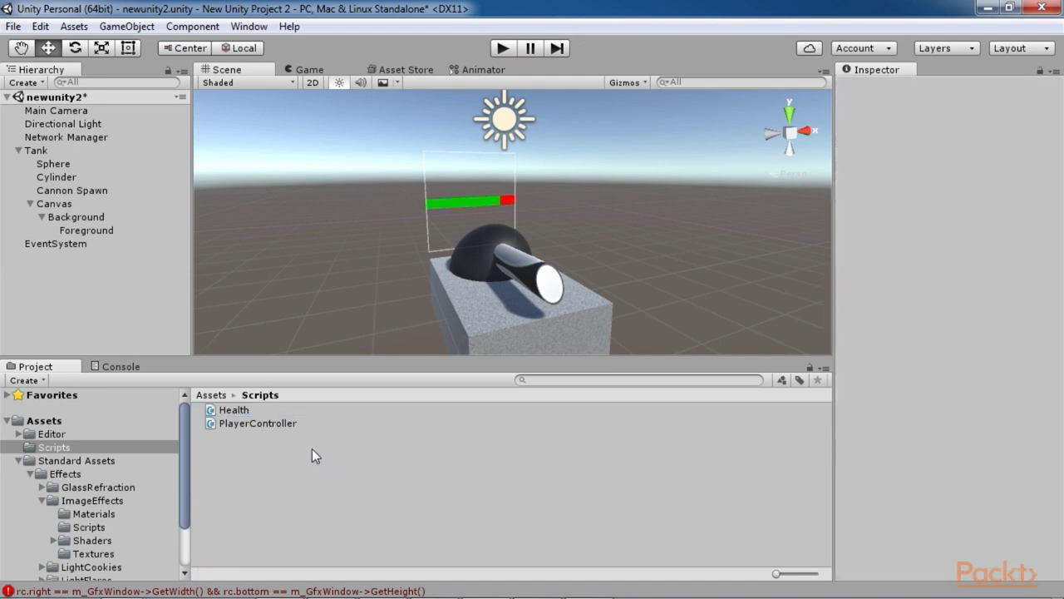
pyautogui.doubleClick(286, 408)
pyautogui.scroll(4, 619, 453)
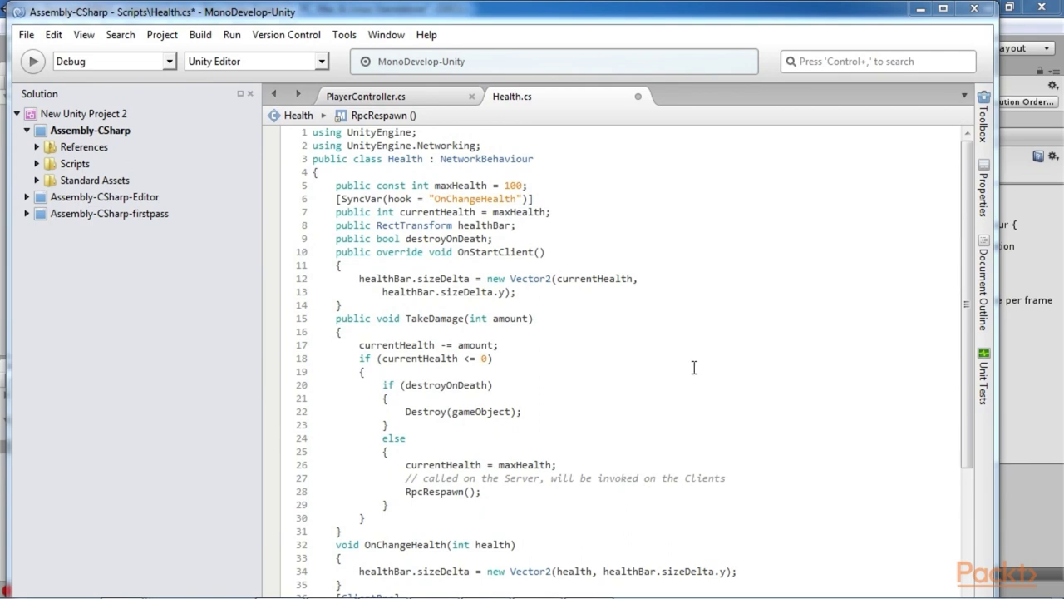
# Examine the Health script's NetworkBehaviour base class, SyncVar attribute, OnStartClient override and ClientRpc attribute.
pyautogui.moveTo(440, 159); pyautogui.dragTo(554, 155)
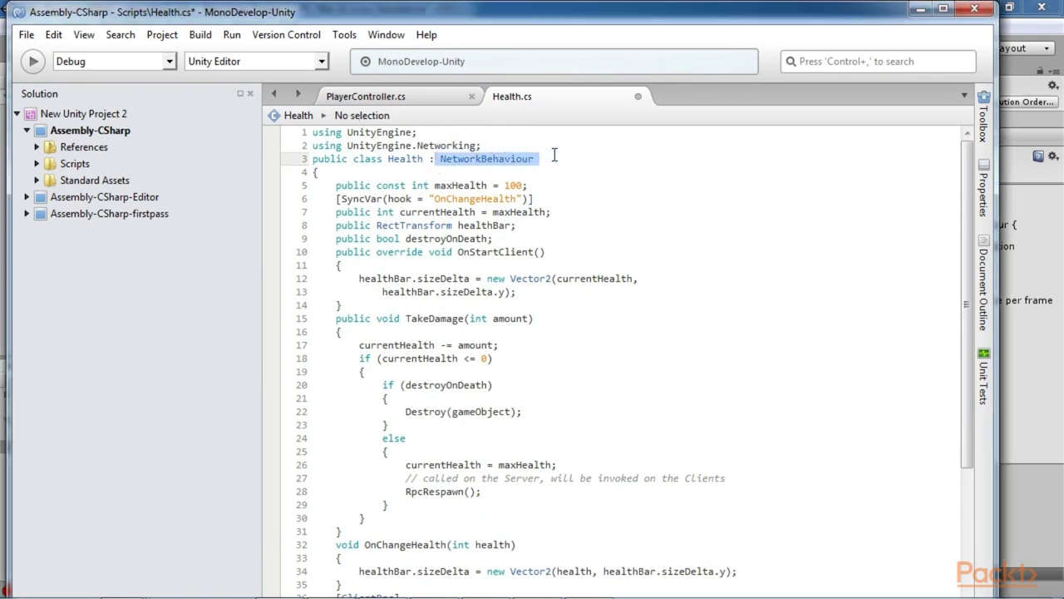
pyautogui.click(608, 190)
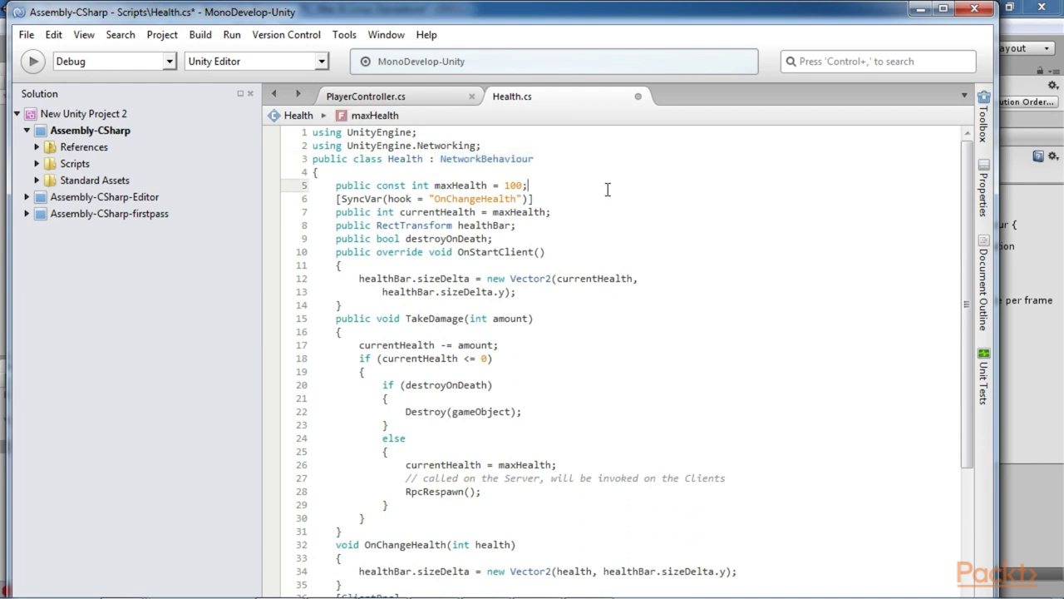
pyautogui.moveTo(341, 199); pyautogui.dragTo(381, 199)
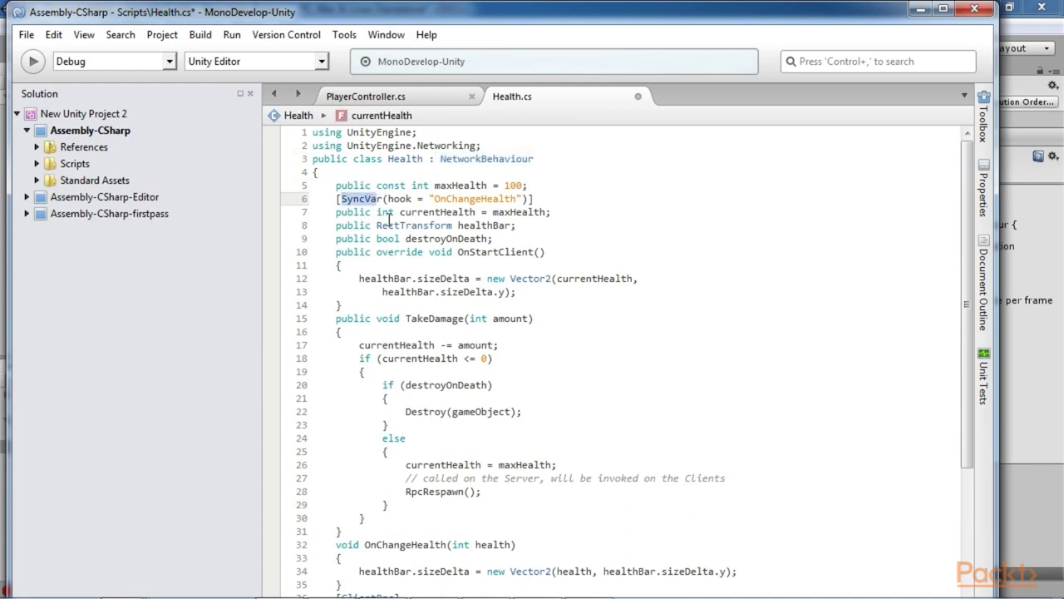
pyautogui.moveTo(459, 253); pyautogui.dragTo(543, 253)
pyautogui.click(602, 371)
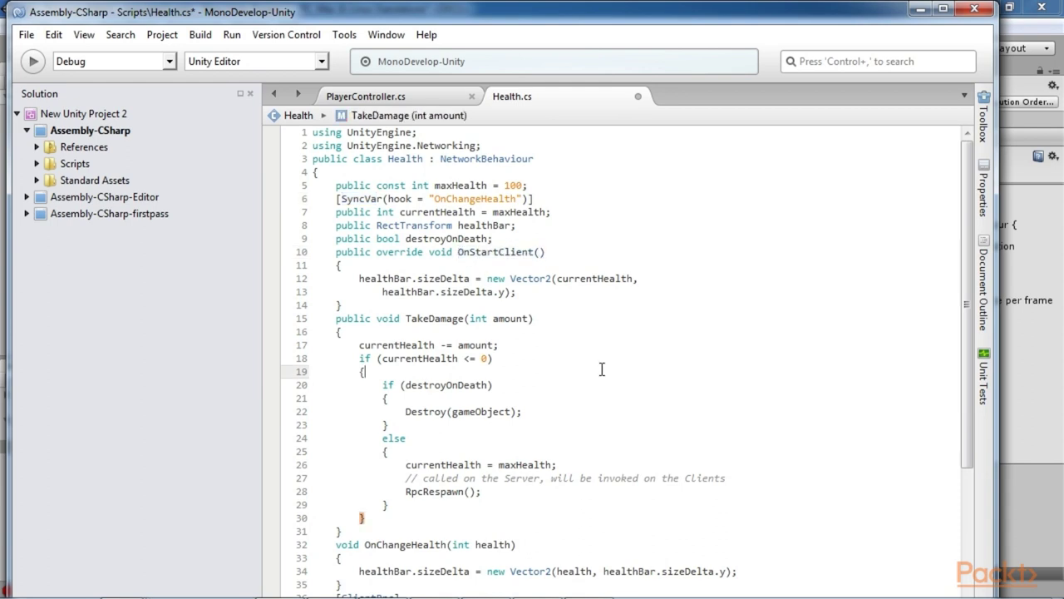
pyautogui.scroll(-8, 602, 371)
pyautogui.moveTo(342, 286); pyautogui.dragTo(397, 286)
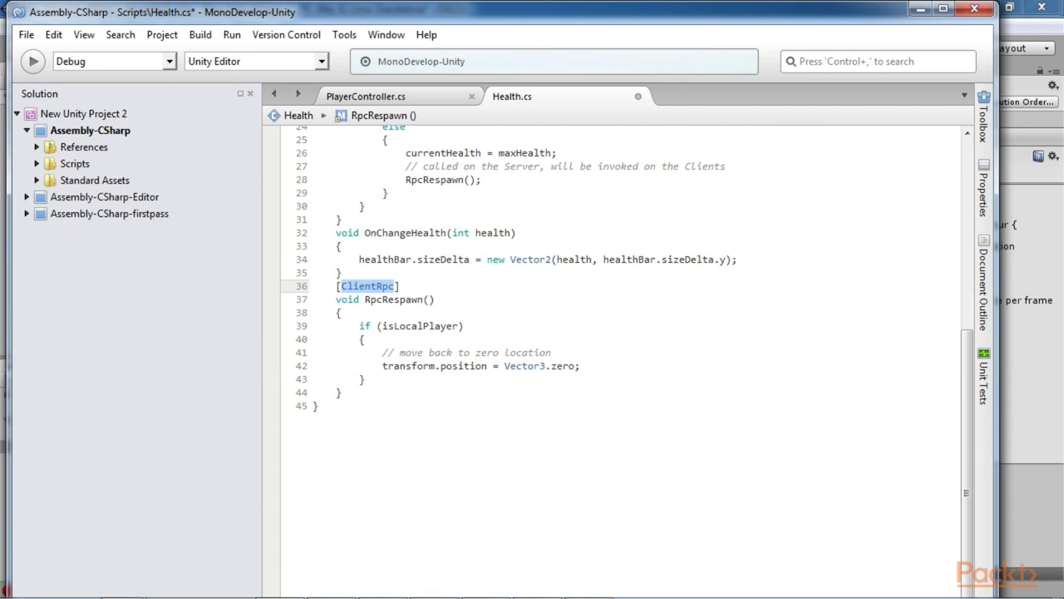
pyautogui.scroll(8, 554, 387)
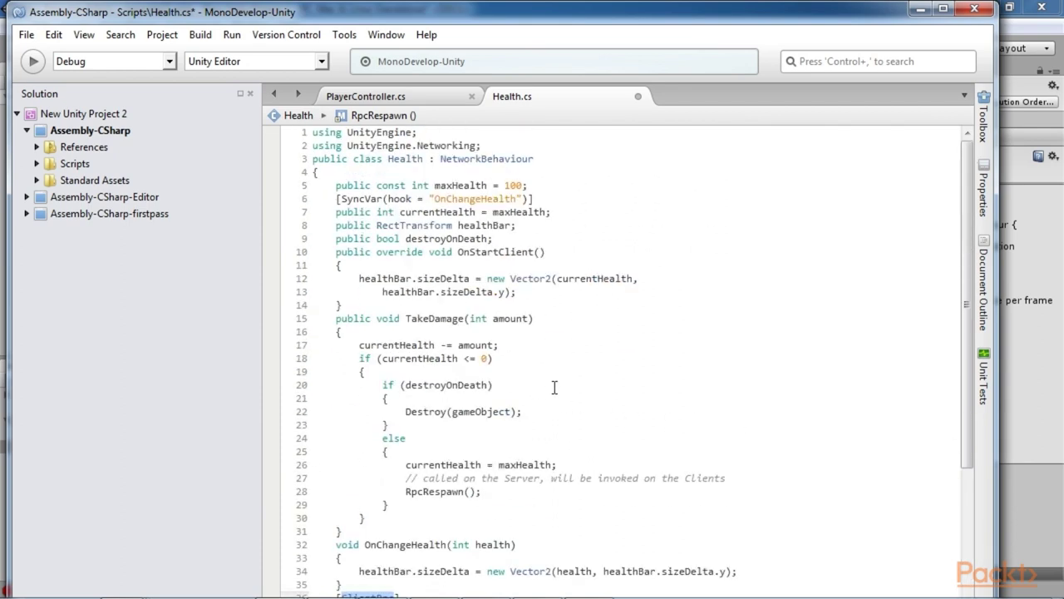
# Examine how Health uses the SyncVar hook, OnStartClient and RpcRespawn, and the zero-health check inside TakeDamage.
pyautogui.moveTo(342, 199); pyautogui.dragTo(382, 198)
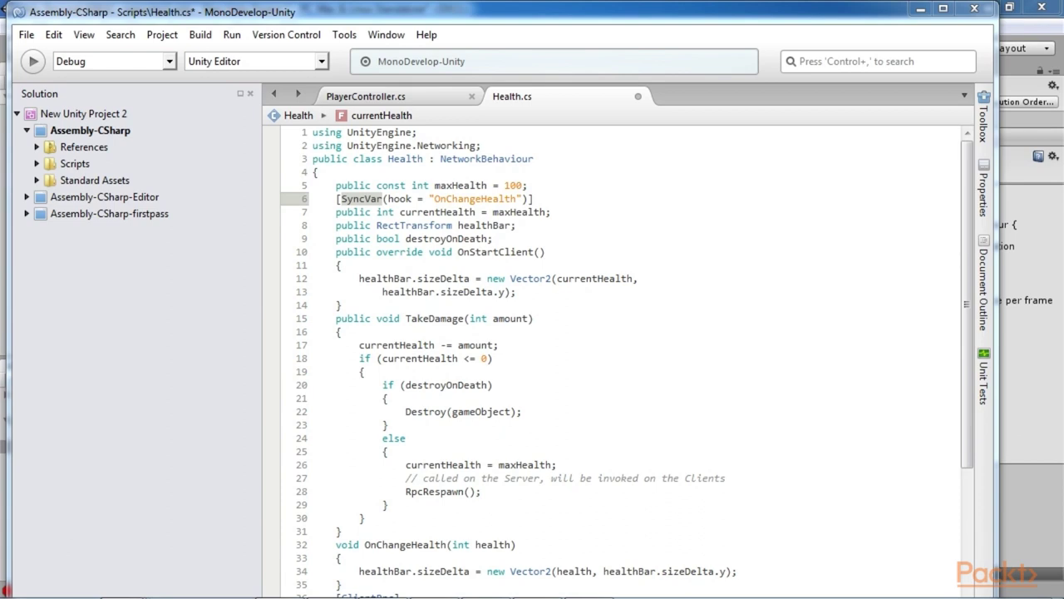
pyautogui.moveTo(459, 252); pyautogui.dragTo(592, 253)
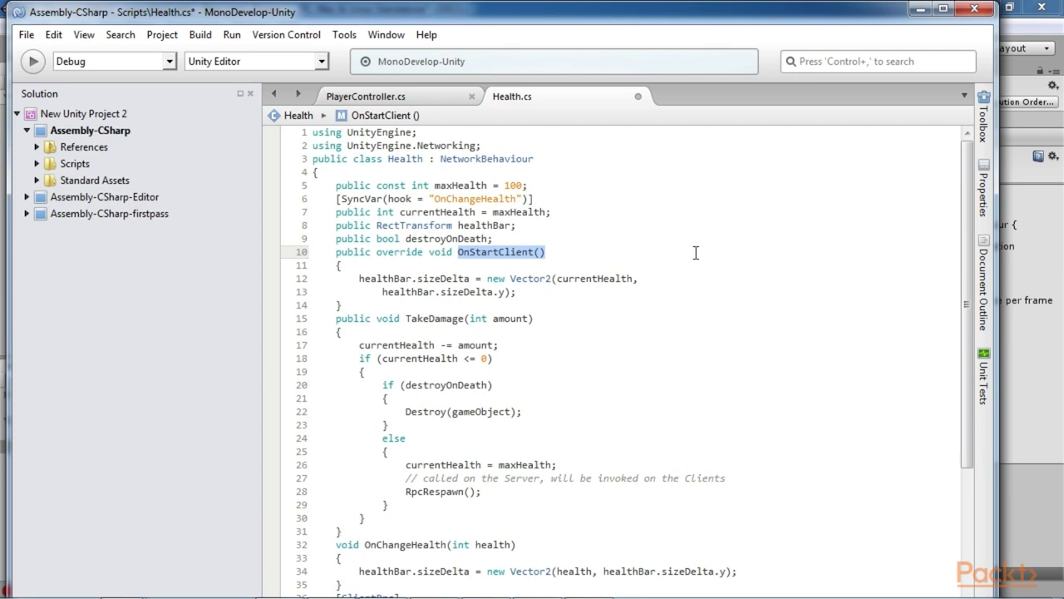
pyautogui.click(585, 346)
pyautogui.scroll(-5, 584, 346)
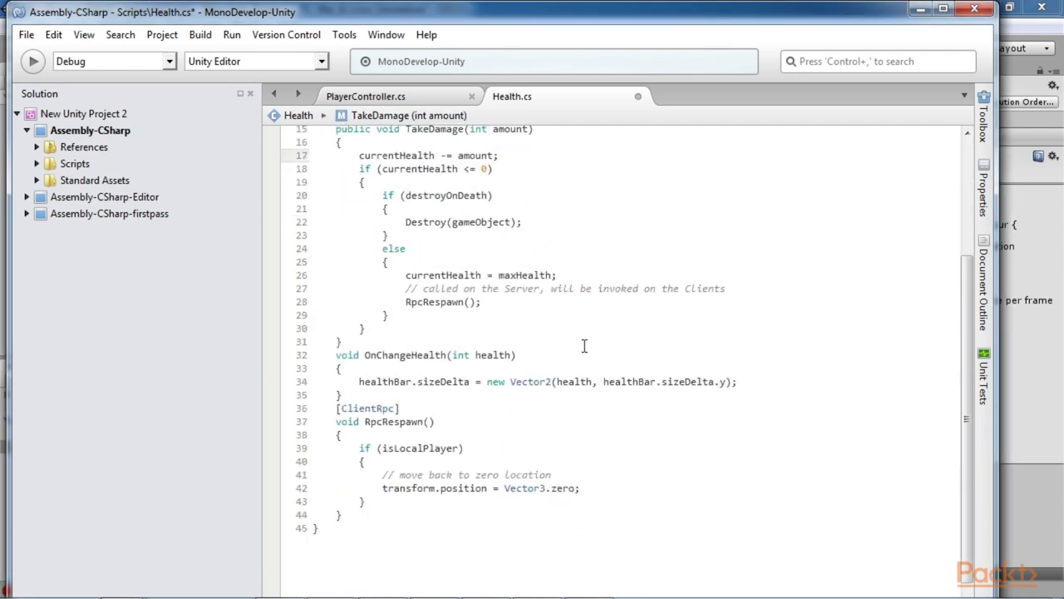
pyautogui.moveTo(363, 422); pyautogui.dragTo(441, 421)
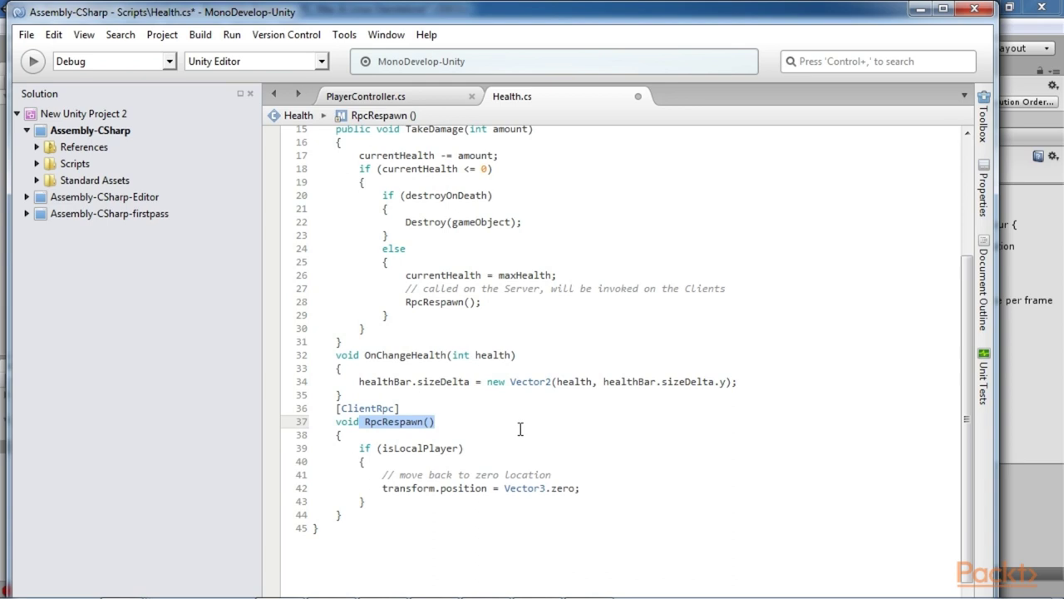
pyautogui.scroll(2, 520, 428)
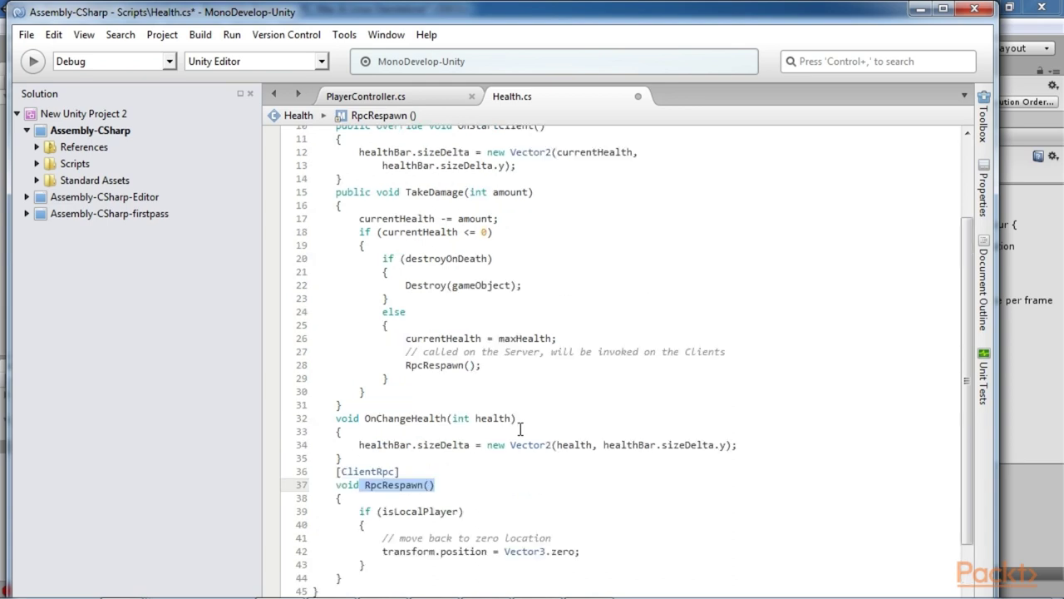
pyautogui.moveTo(406, 192); pyautogui.dragTo(550, 192)
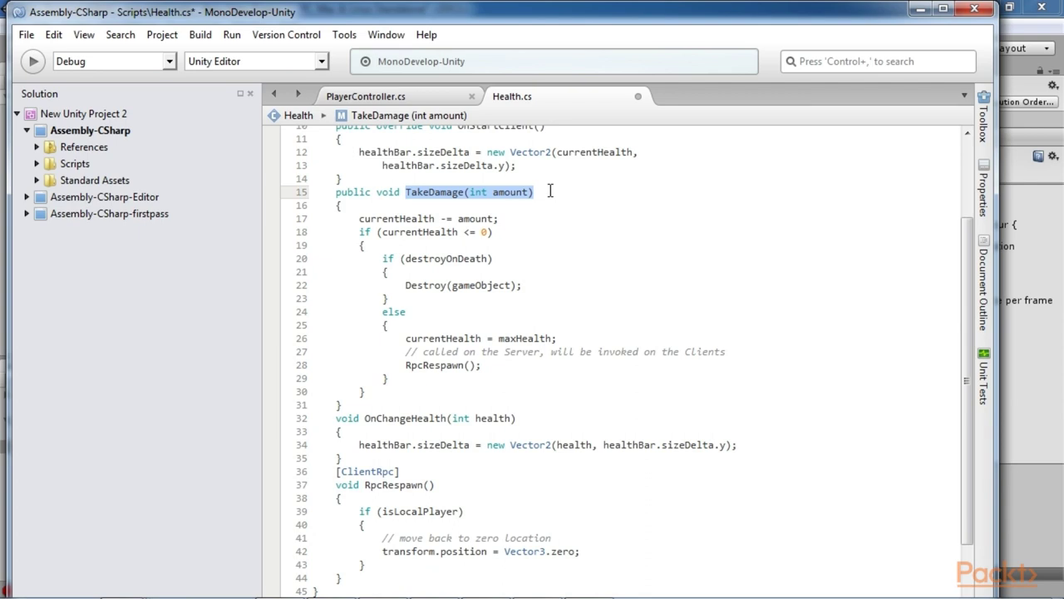
pyautogui.moveTo(373, 232); pyautogui.dragTo(529, 240)
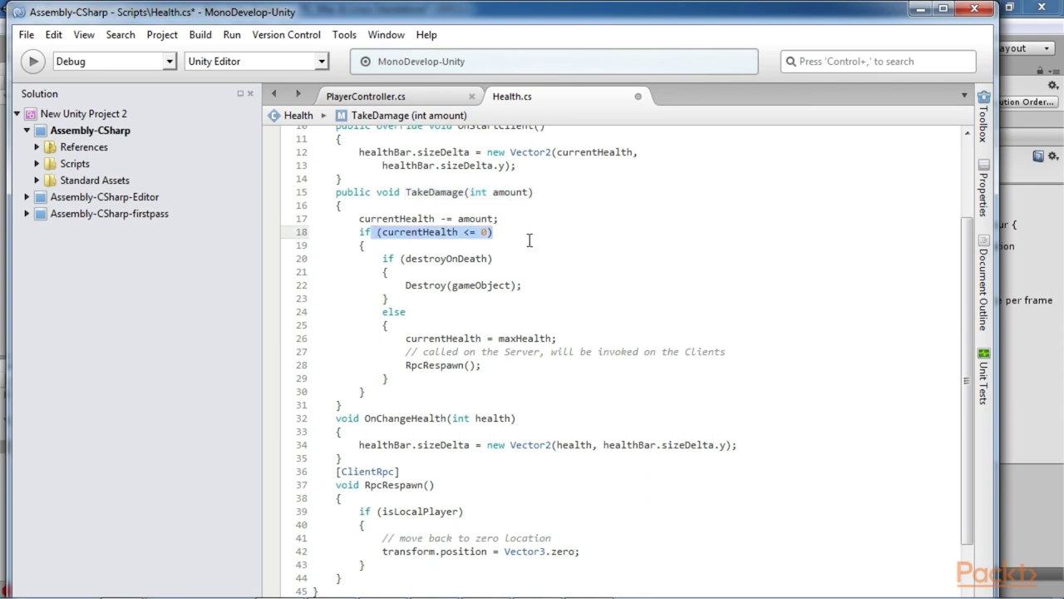
# Examine the destroyOnDeath branch and maxHealth reset in TakeDamage, and the isLocalPlayer check inside RpcRespawn.
pyautogui.moveTo(382, 259); pyautogui.dragTo(460, 310)
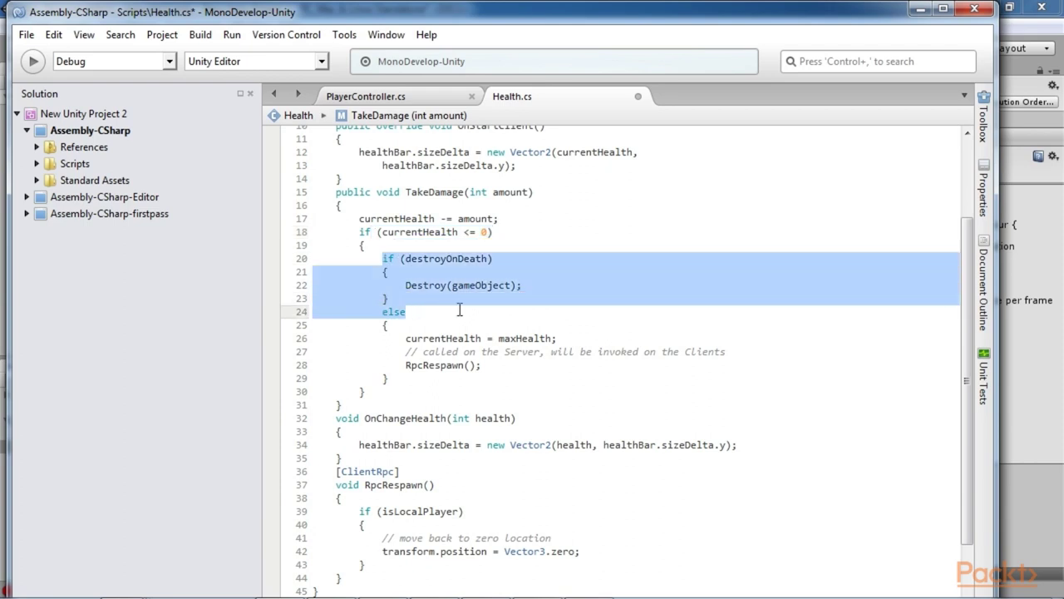
pyautogui.moveTo(404, 338); pyautogui.dragTo(625, 336)
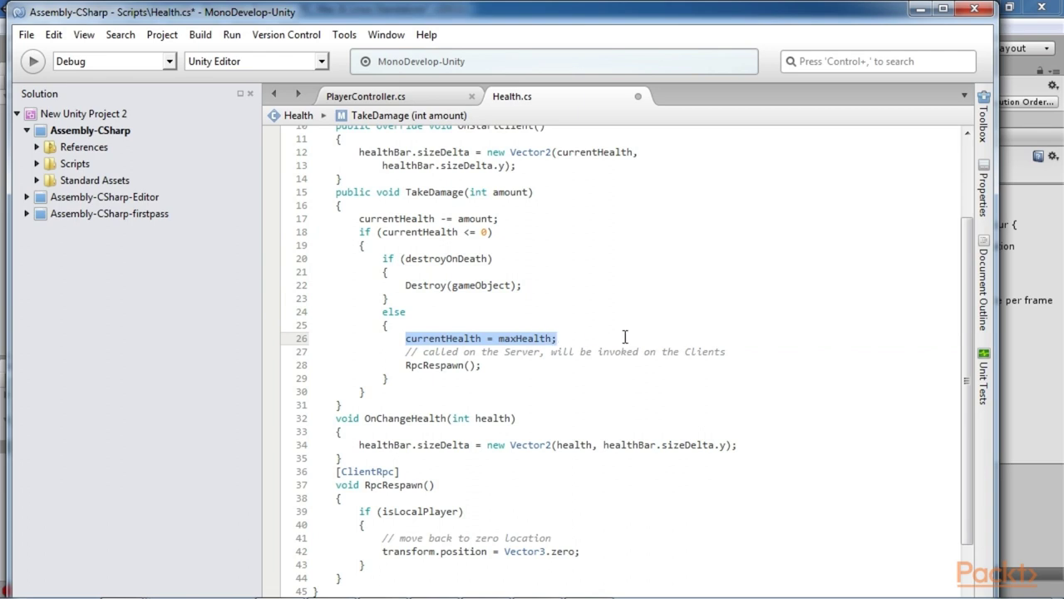
pyautogui.scroll(-2, 625, 337)
pyautogui.moveTo(406, 300); pyautogui.dragTo(493, 307)
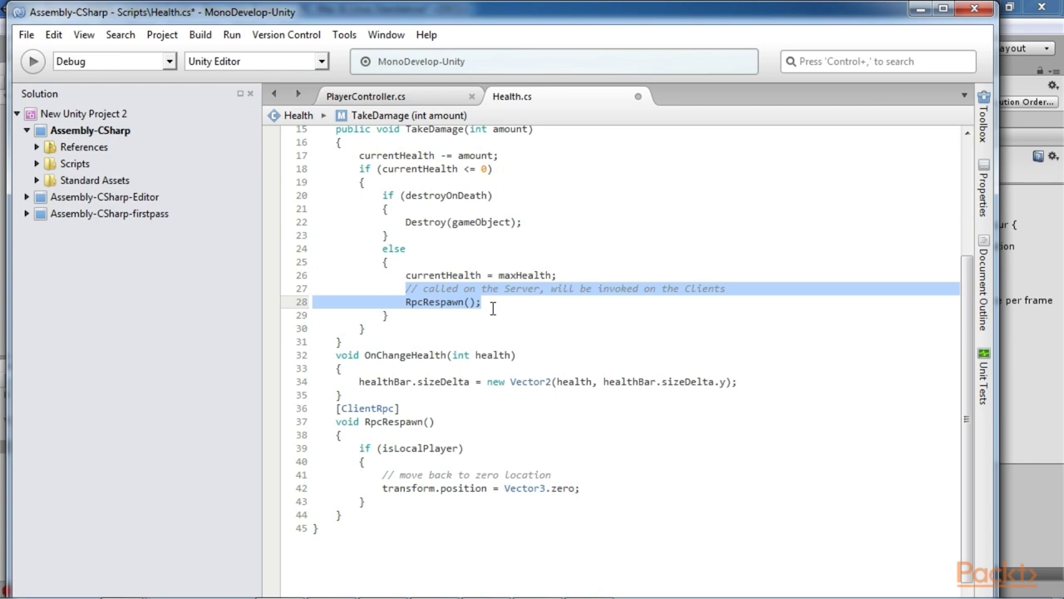
pyautogui.click(603, 408)
pyautogui.scroll(-2, 606, 406)
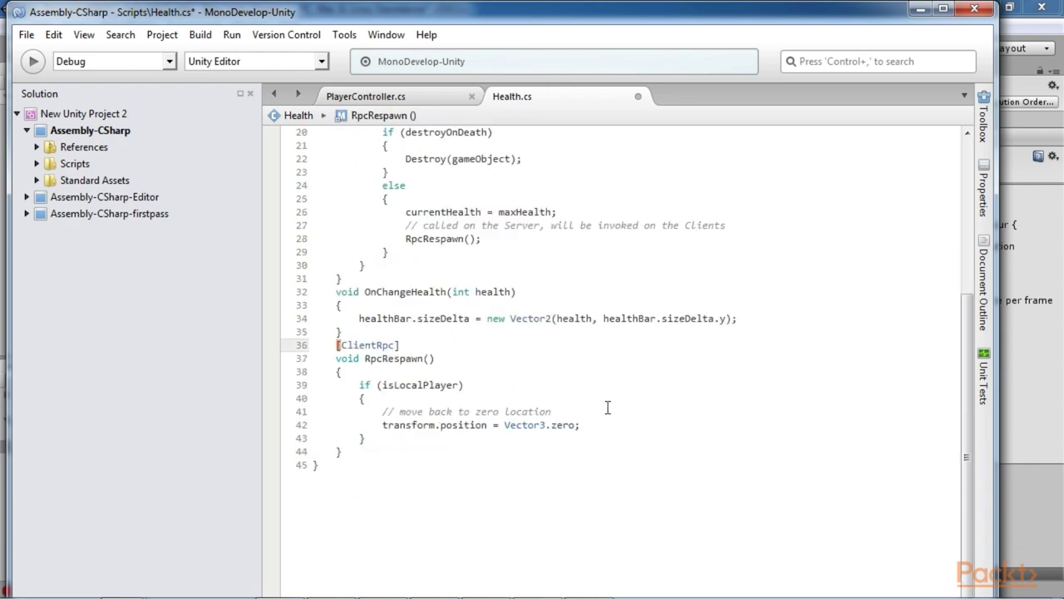
pyautogui.moveTo(336, 360); pyautogui.dragTo(491, 444)
pyautogui.moveTo(359, 385); pyautogui.dragTo(483, 388)
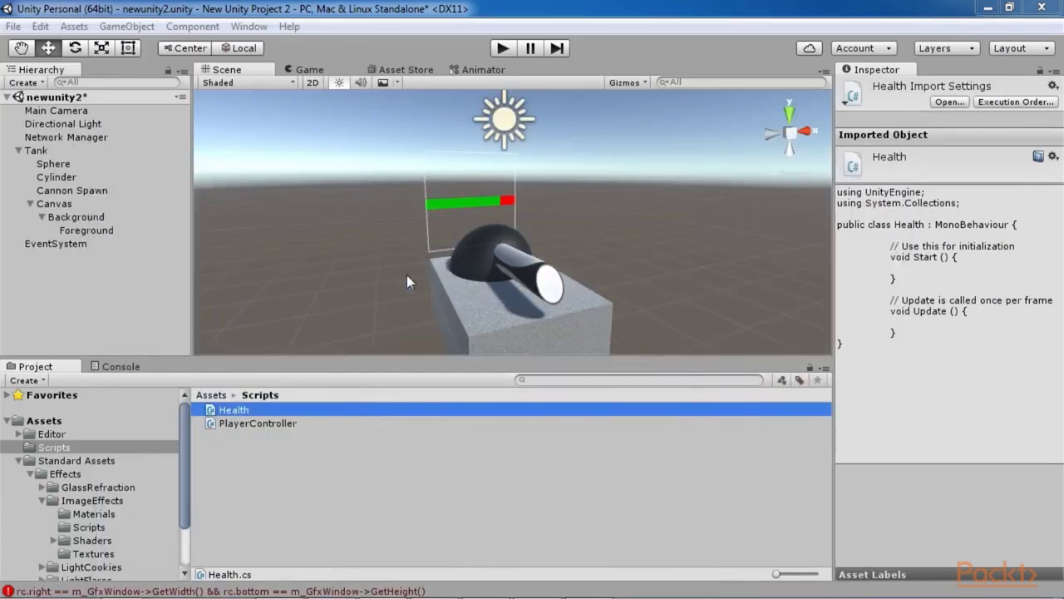
# Set the X scale of the tank's cannon Cylinder to 0.1683.
pyautogui.click(524, 274)
pyautogui.keyDown('alt'); pyautogui.moveTo(541, 324); pyautogui.dragTo(654, 296); pyautogui.keyUp('alt')
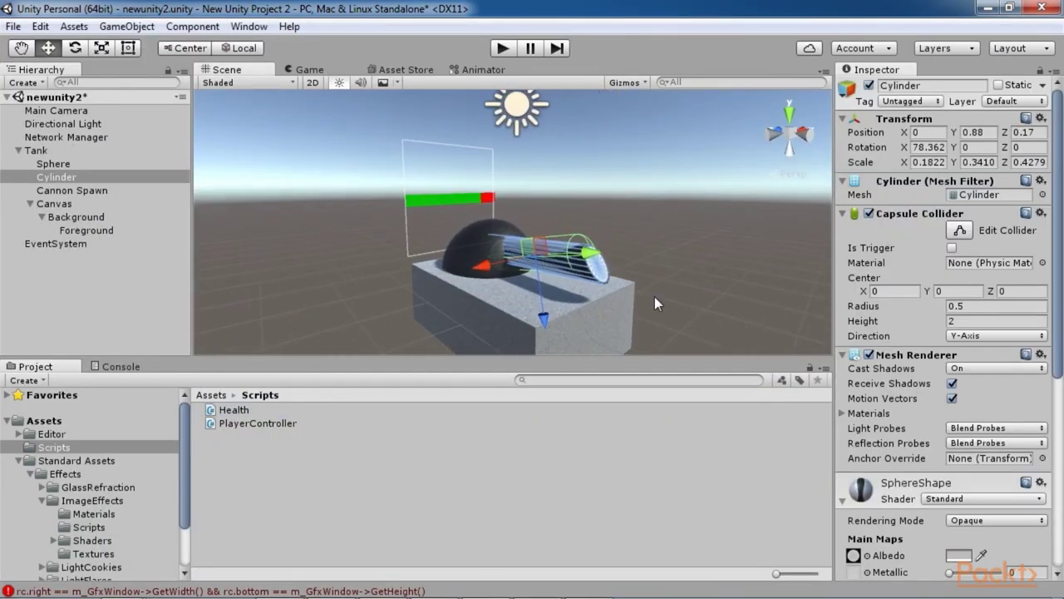
pyautogui.click(929, 162)
pyautogui.write('0.1682')
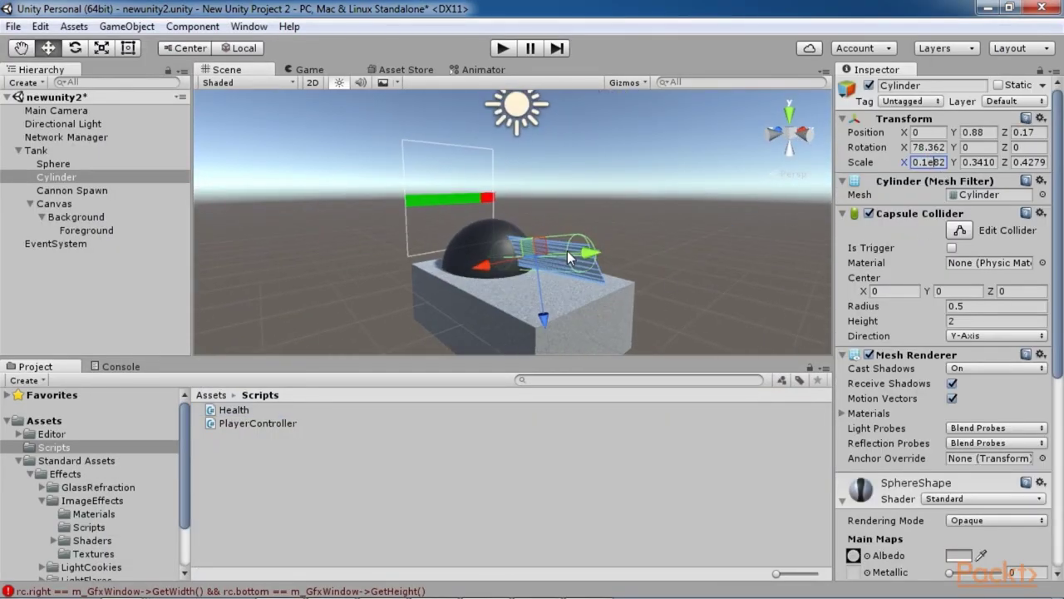
pyautogui.keyDown('alt'); pyautogui.moveTo(569, 258); pyautogui.dragTo(532, 269); pyautogui.keyUp('alt')
pyautogui.click(508, 277)
pyautogui.press('r')
# Create a new 3D Sphere object in the scene.
pyautogui.click(23, 83)
pyautogui.moveTo(54, 137)
pyautogui.click(199, 155)
pyautogui.click(481, 281)
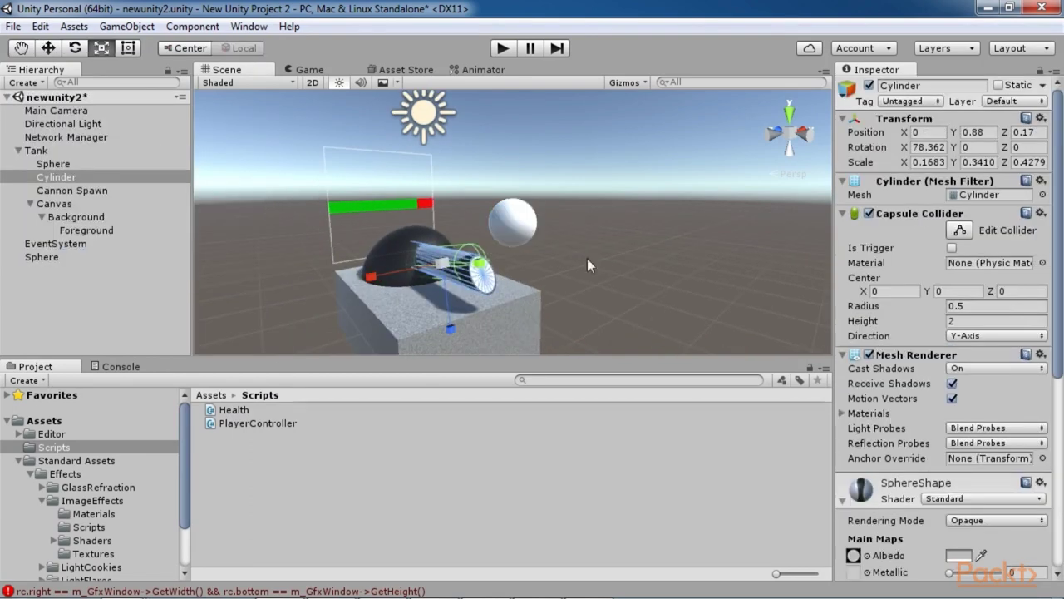
# Place the new sphere at about (-0.088, 1.2, -3.865) near the cannon and shrink it to a scale of about 0.21, 0.22, 0.24.
pyautogui.hotkey('ctrl', 'z')
pyautogui.hotkey('ctrl', 'y')
pyautogui.hotkey('ctrl', 'z')
pyautogui.hotkey('ctrl', 'y')
pyautogui.hotkey('ctrl', 'z')
pyautogui.hotkey('ctrl', 'z')
pyautogui.keyDown('alt'); pyautogui.moveTo(586, 252); pyautogui.dragTo(618, 302); pyautogui.keyUp('alt')
pyautogui.press('w')
pyautogui.hotkey('ctrl', 'z')
pyautogui.press('q')
pyautogui.hotkey('ctrl', 'z')
pyautogui.hotkey('ctrl', 'z')
pyautogui.press('r')
pyautogui.keyDown('alt'); pyautogui.moveTo(618, 302); pyautogui.dragTo(432, 282); pyautogui.keyUp('alt')
# Rename the new Sphere object as CannonBall.
pyautogui.click(92, 257)
pyautogui.click(932, 85)
pyautogui.write('Cannon')
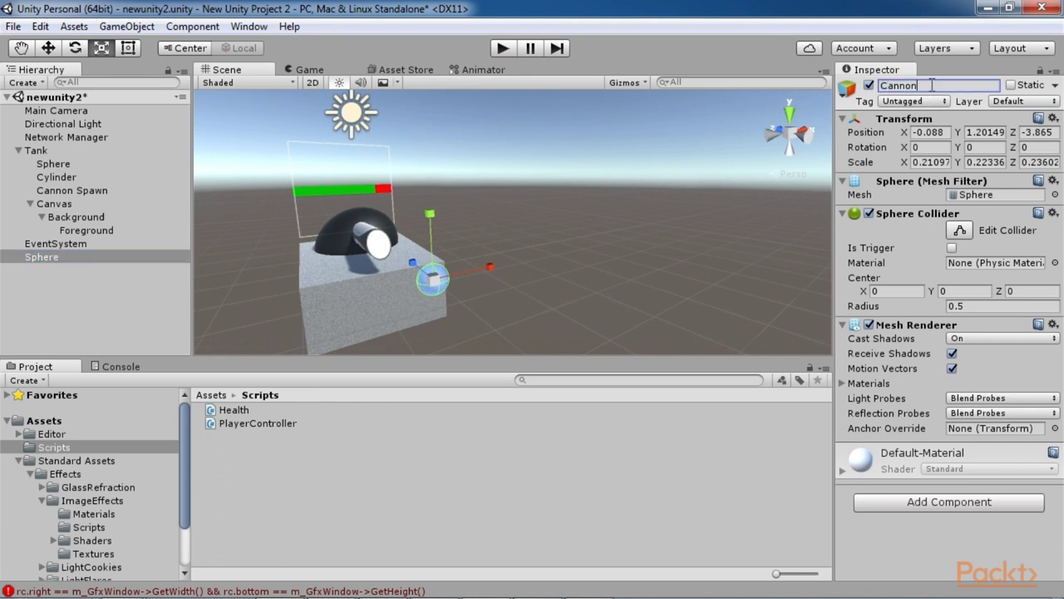
pyautogui.write('Ball')
pyautogui.press('Return')
# Add the NetworkIdentity and NetworkTransform components to the CannonBall.
pyautogui.click(925, 502)
pyautogui.click(911, 447)
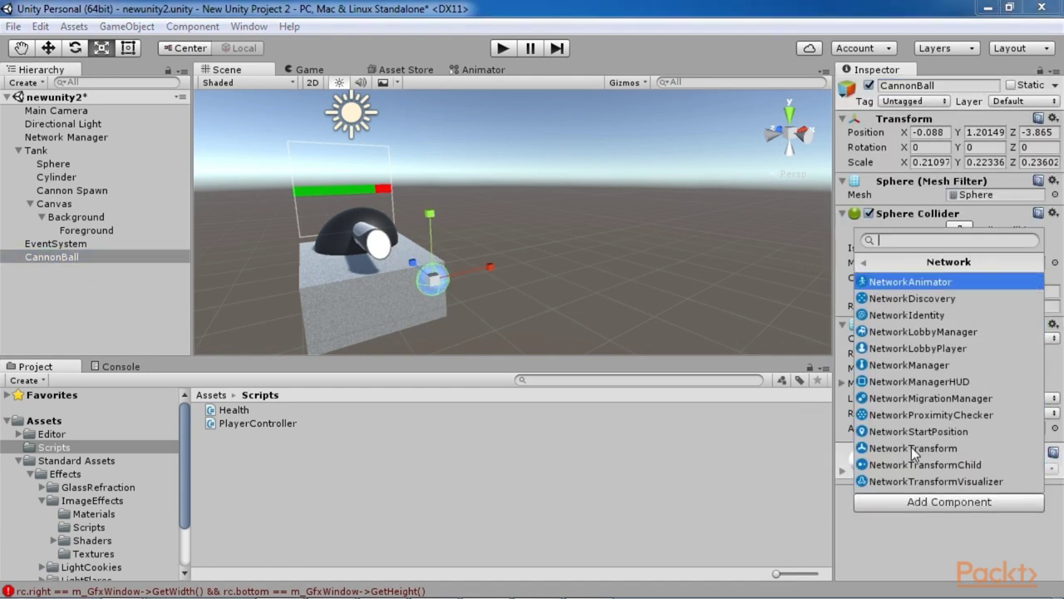
pyautogui.click(907, 314)
pyautogui.click(924, 549)
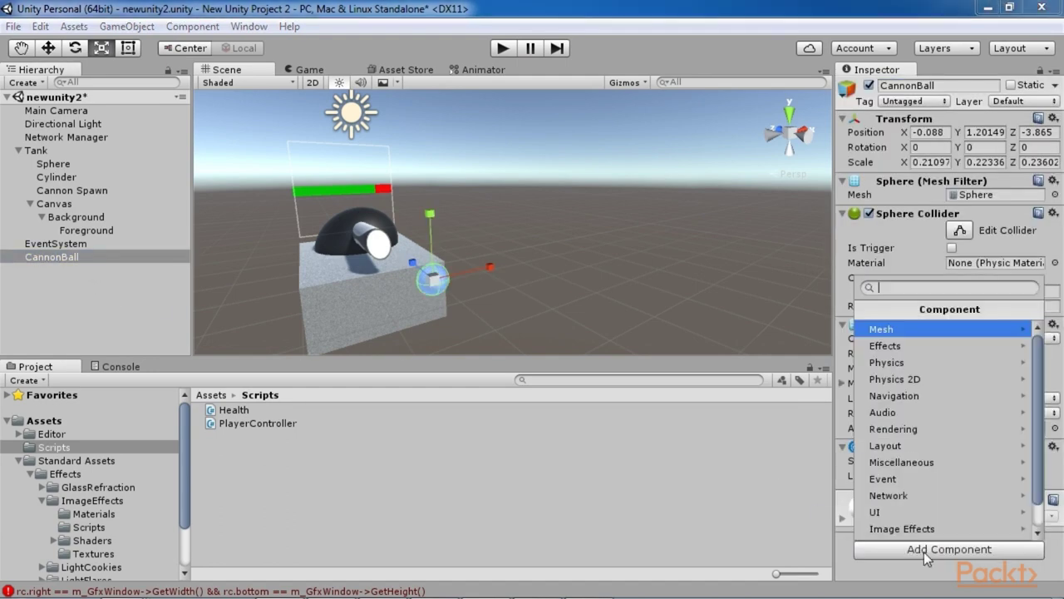
pyautogui.click(915, 497)
pyautogui.click(925, 497)
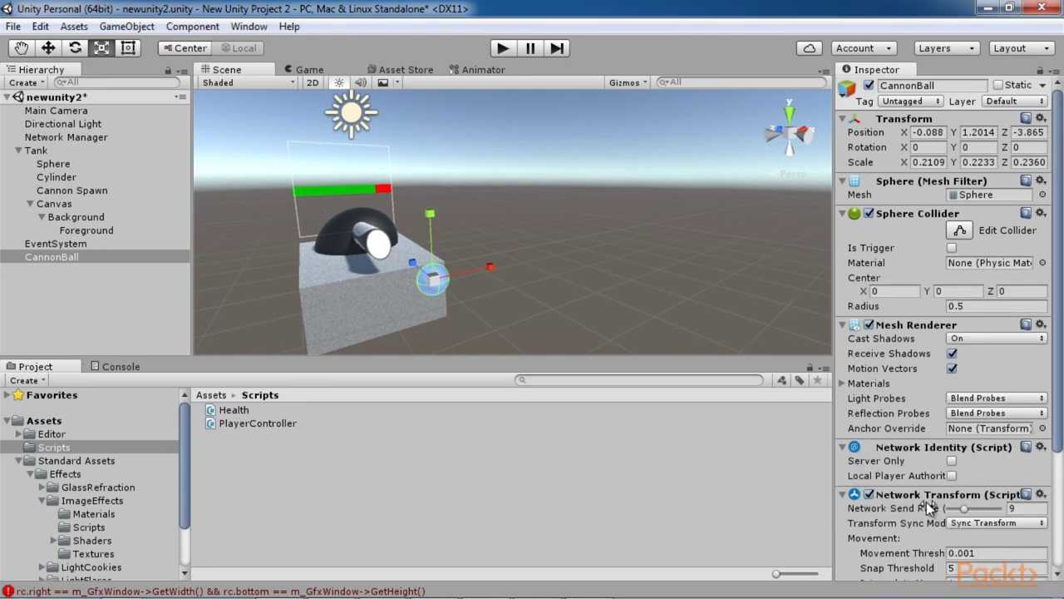
# Add a Rigidbody physics component to the CannonBall.
pyautogui.scroll(-5, 922, 532)
pyautogui.click(923, 565)
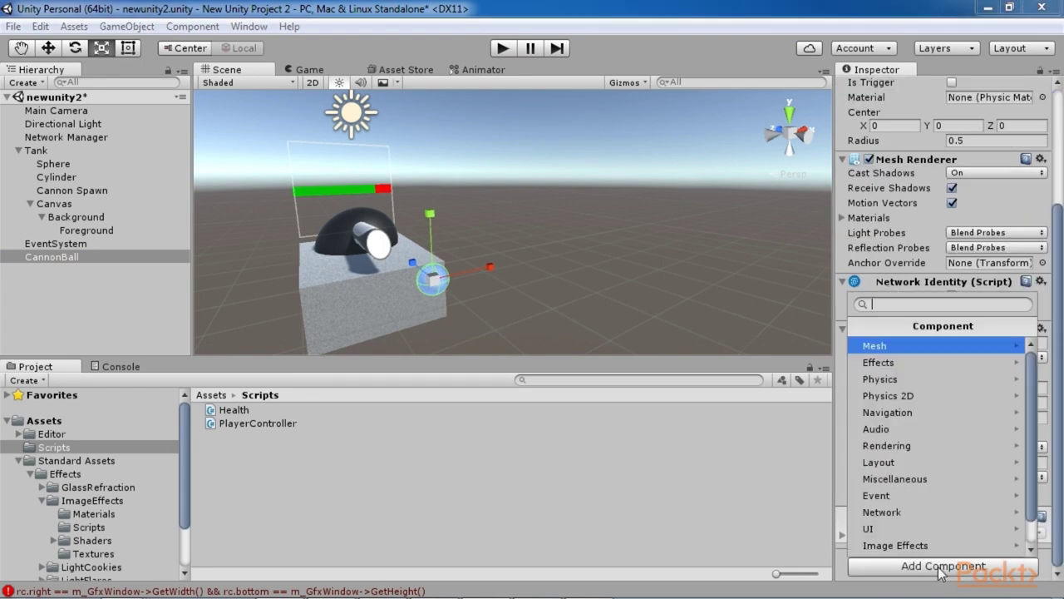
pyautogui.click(910, 379)
pyautogui.click(918, 347)
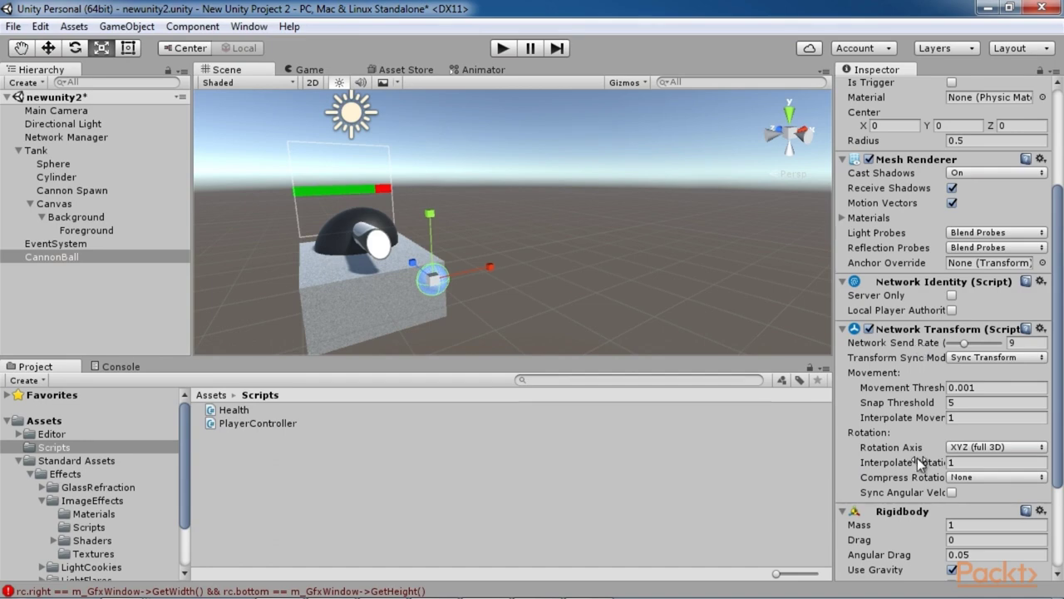
# Create a C# script named Bullet in the Assets Scripts folder.
pyautogui.rightClick(515, 458)
pyautogui.moveTo(716, 152)
pyautogui.click(766, 167)
pyautogui.write('Bullet')
pyautogui.press('Return')
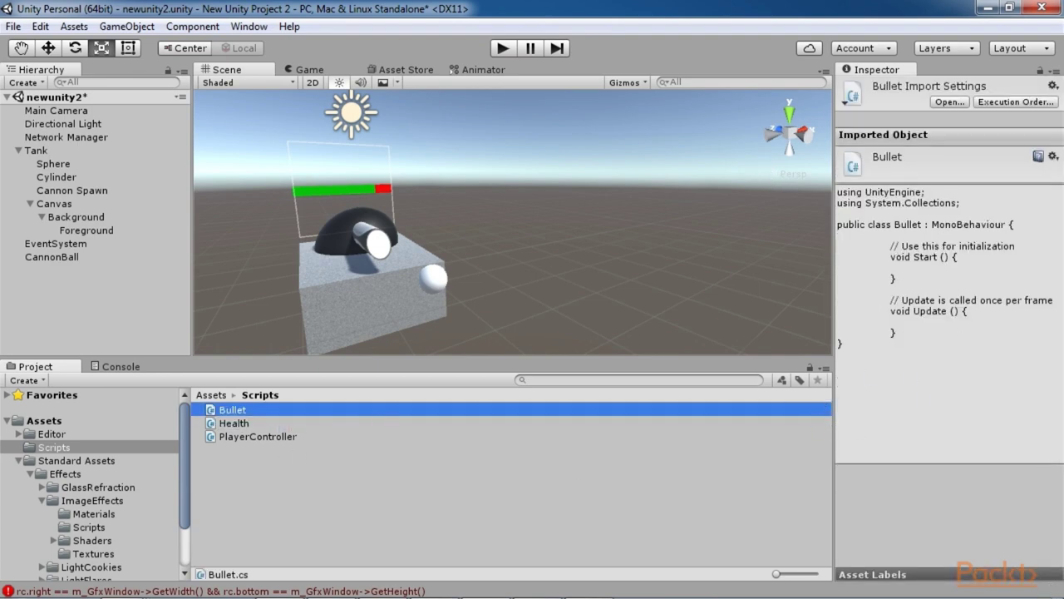
# Turn off Use Gravity on the CannonBall's Rigidbody.
pyautogui.click(52, 257)
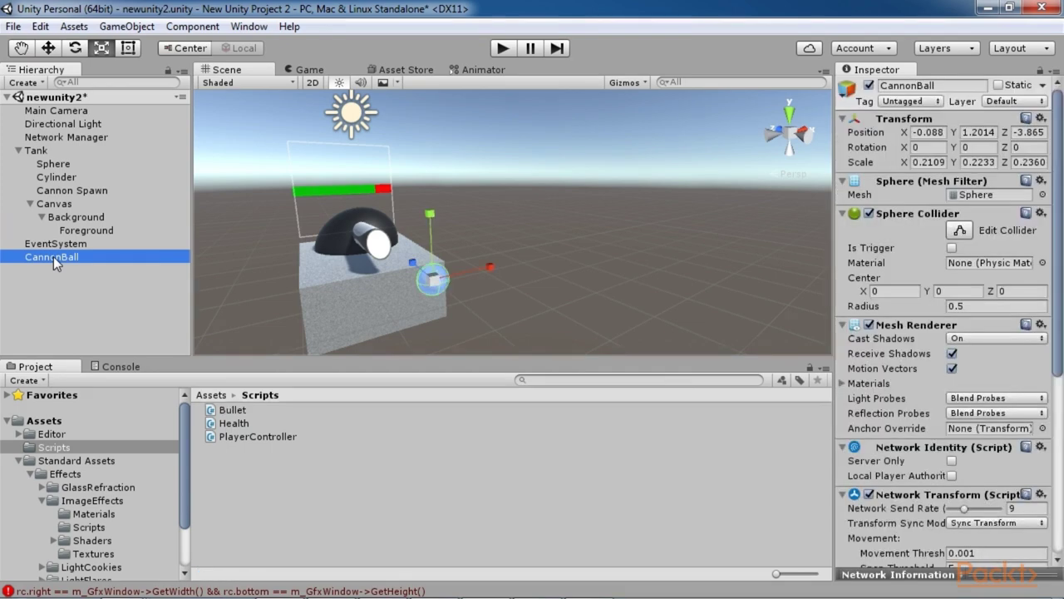
pyautogui.scroll(-5, 956, 449)
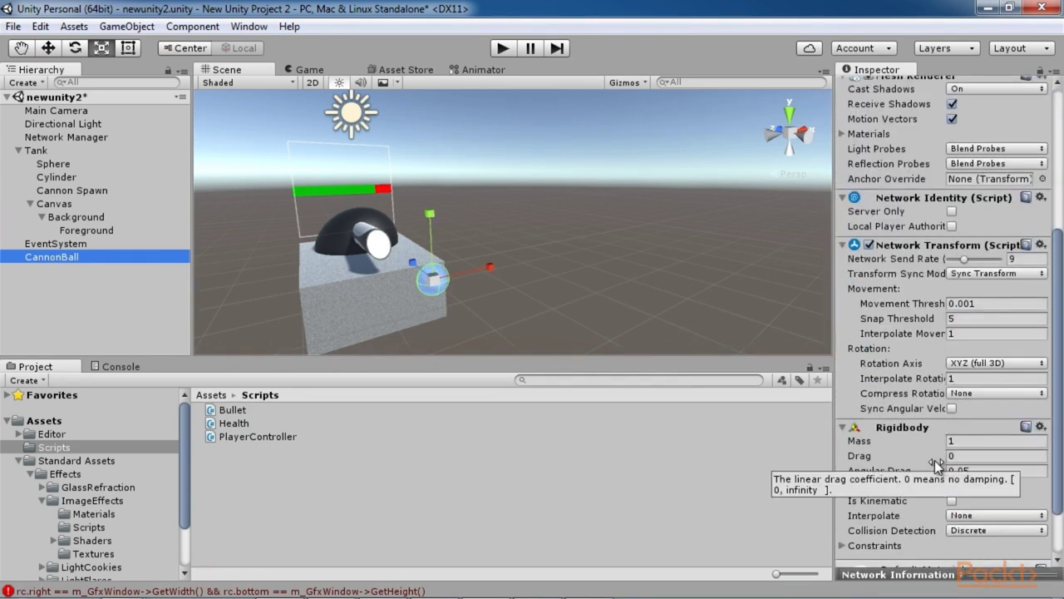
pyautogui.click(952, 486)
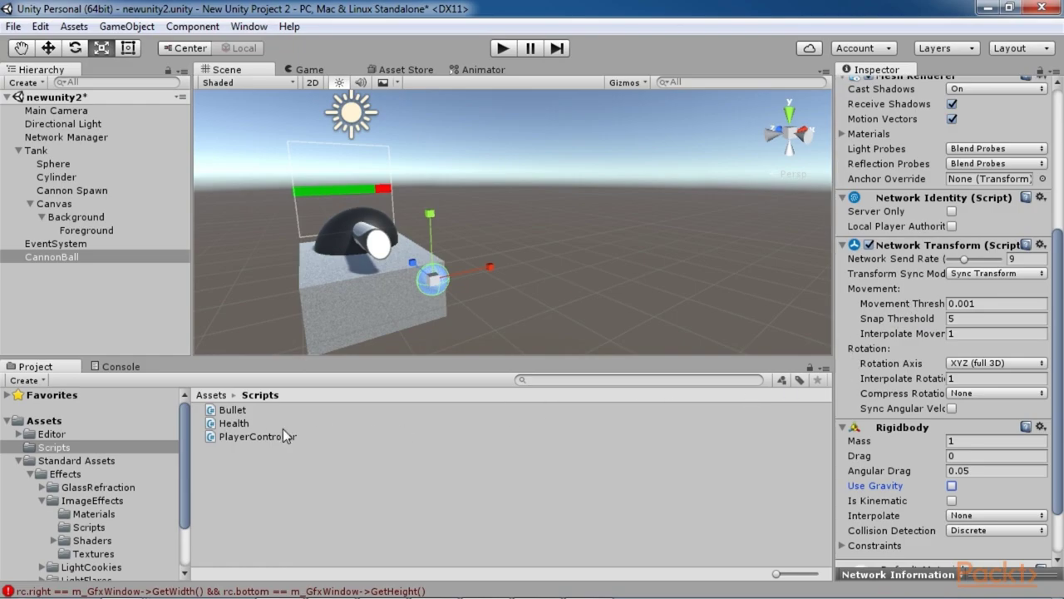
# Replace the Bullet script's template with an OnCollisionEnter method that calls TakeDamage(10) on the hit Health and destroys the bullet, its class brace on its own line.
pyautogui.doubleClick(232, 409)
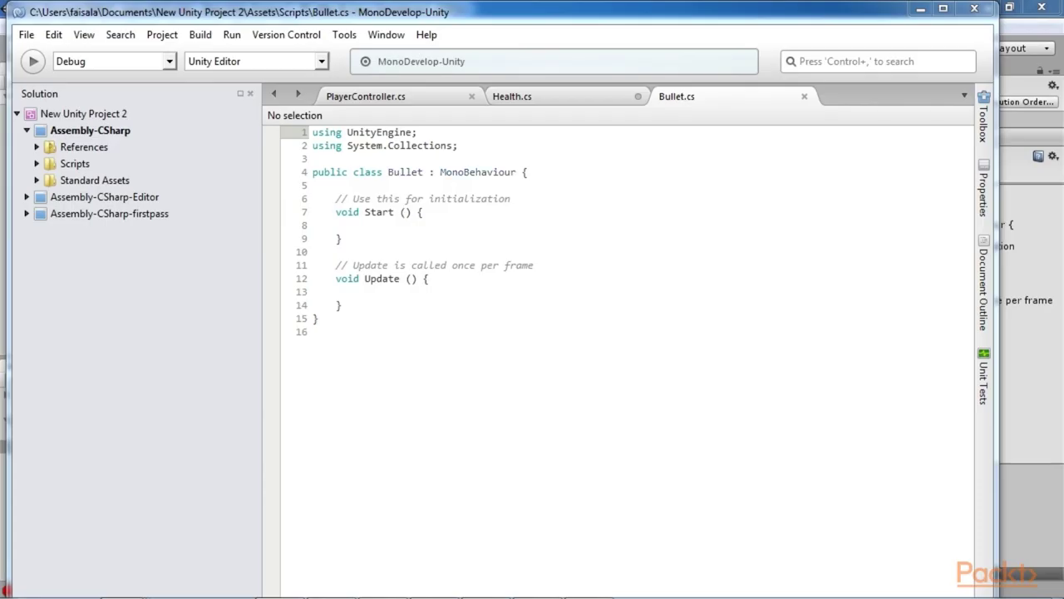
pyautogui.click(376, 307)
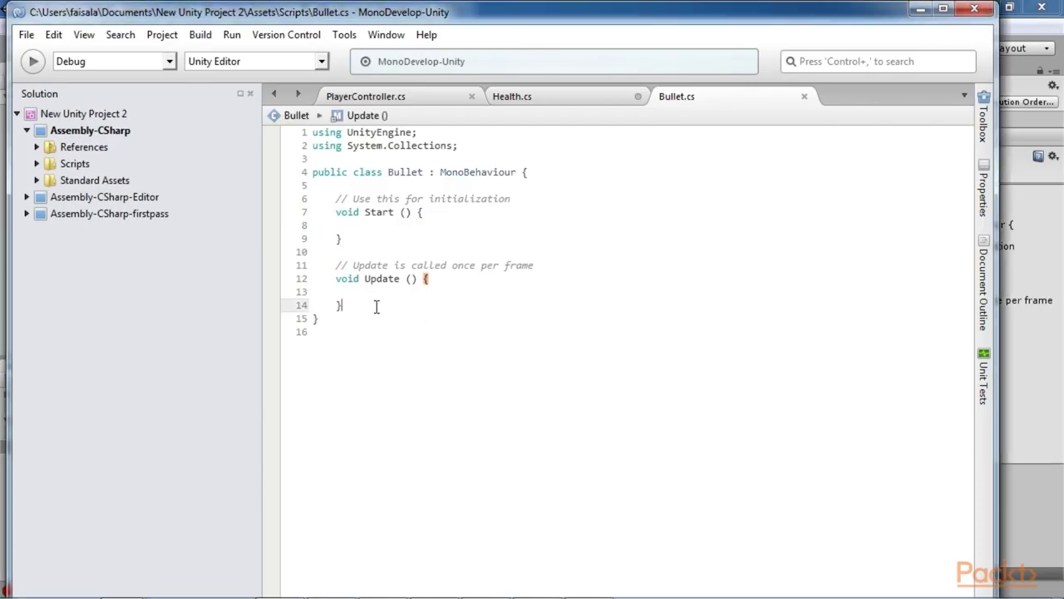
pyautogui.hotkey('ctrl', 'a')
pyautogui.write('using UnityEngine; public class Bullet : MonoBehaviour {     void OnCollisionEnter(Collision collision)     {         var hit = collision.gameObject;         var health = hit.GetComponent<Health>();         if (health != null)         {             health.TakeDamage(10);         }         Destroy(gameObject);     } }')
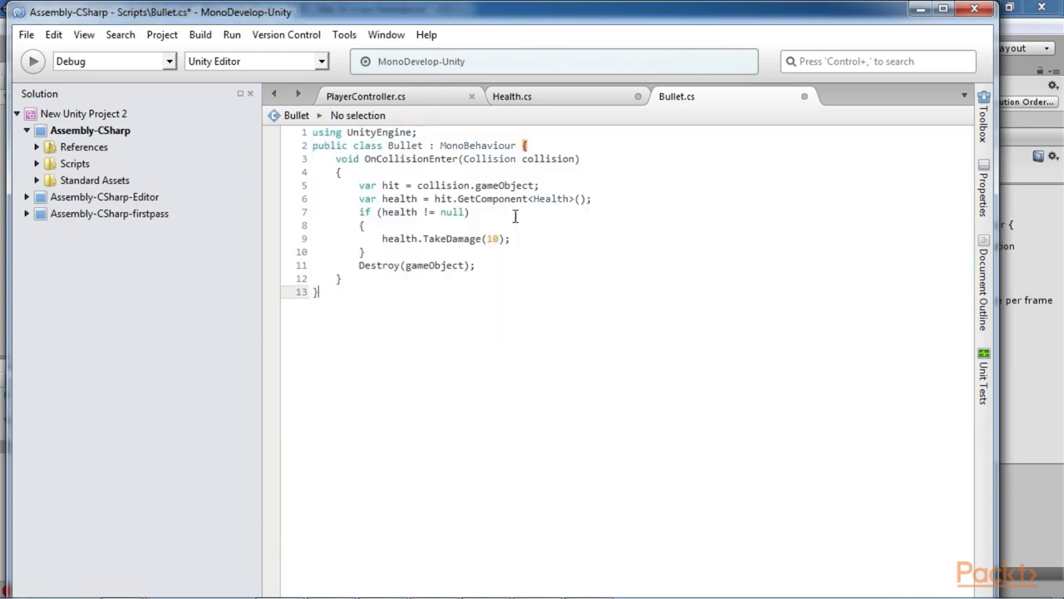
pyautogui.click(523, 147)
pyautogui.press('Return')
pyautogui.write('{')
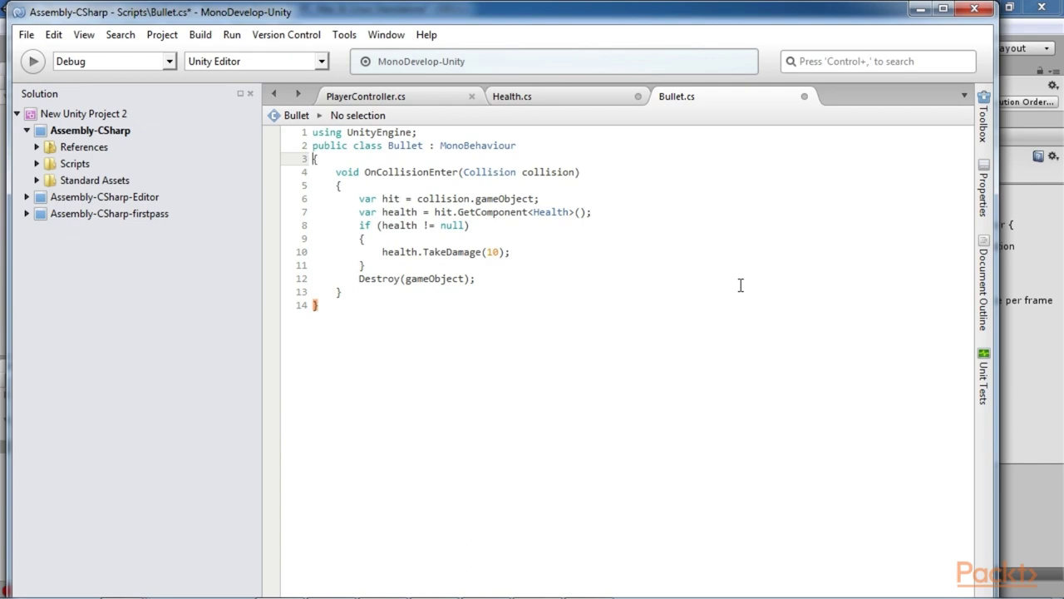
# Examine OnCollisionEnter in the Bullet script, including the health null check and the TakeDamage(10) call.
pyautogui.moveTo(366, 165); pyautogui.dragTo(442, 319)
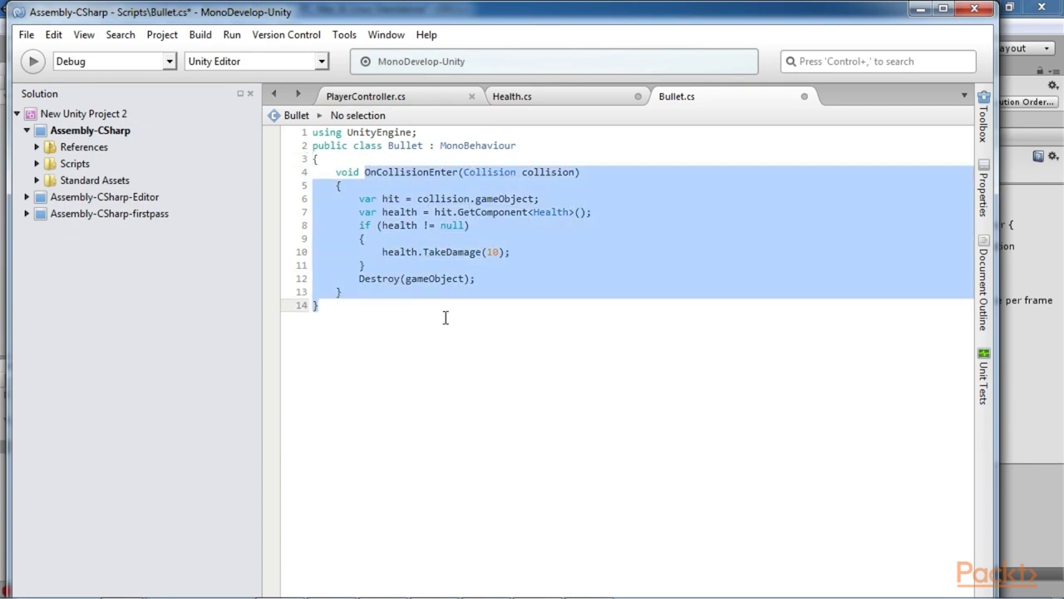
pyautogui.click(613, 280)
pyautogui.moveTo(382, 198); pyautogui.dragTo(483, 297)
pyautogui.click(524, 254)
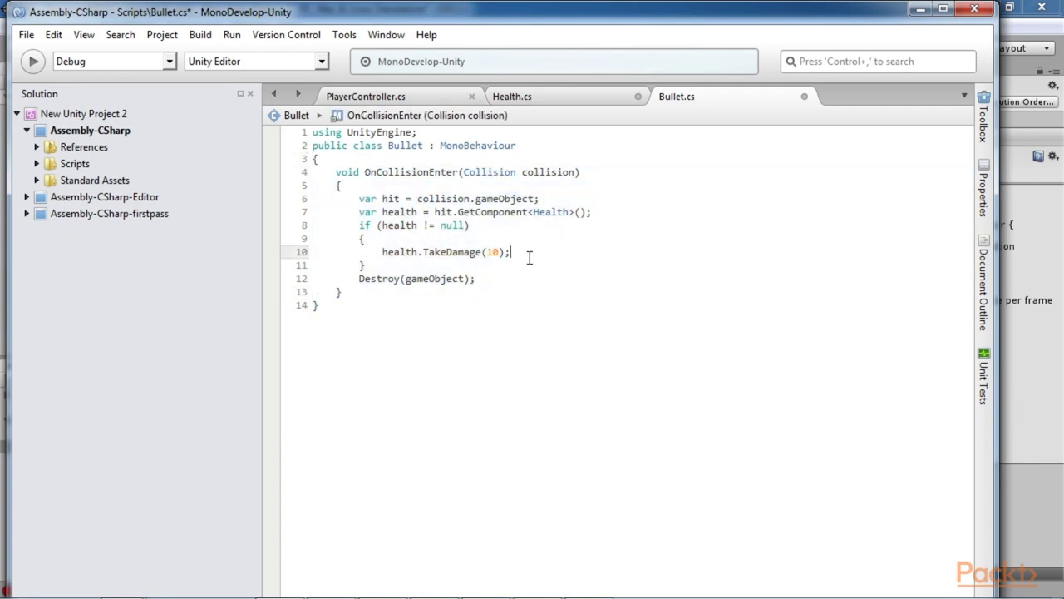
pyautogui.moveTo(379, 225); pyautogui.dragTo(466, 227)
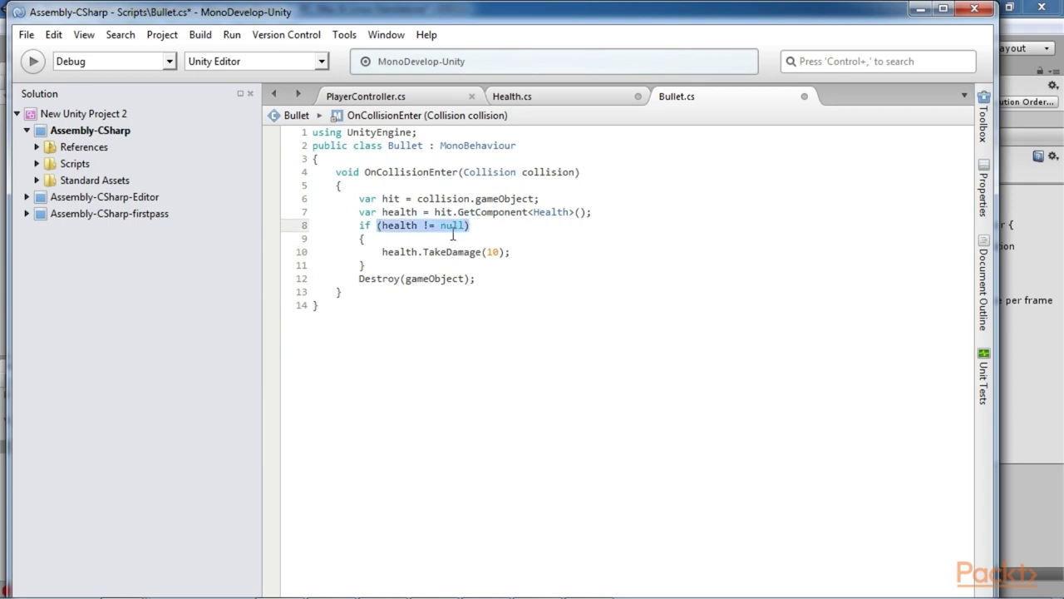
pyautogui.moveTo(381, 252); pyautogui.dragTo(510, 252)
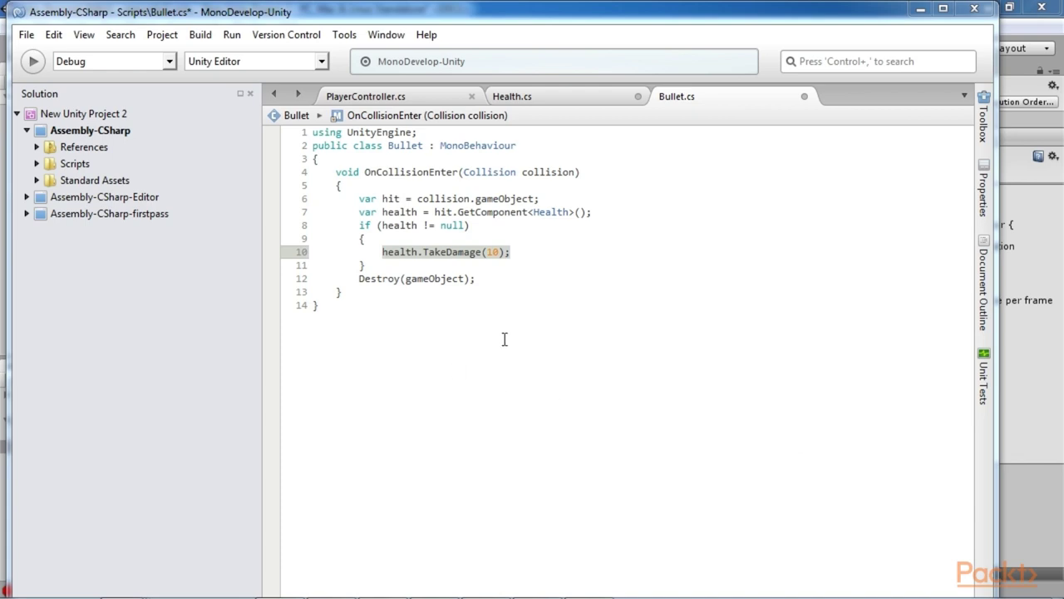
# Switch to the Health script and examine how TakeDamage subtracts the amount from currentHealth.
pyautogui.click(556, 98)
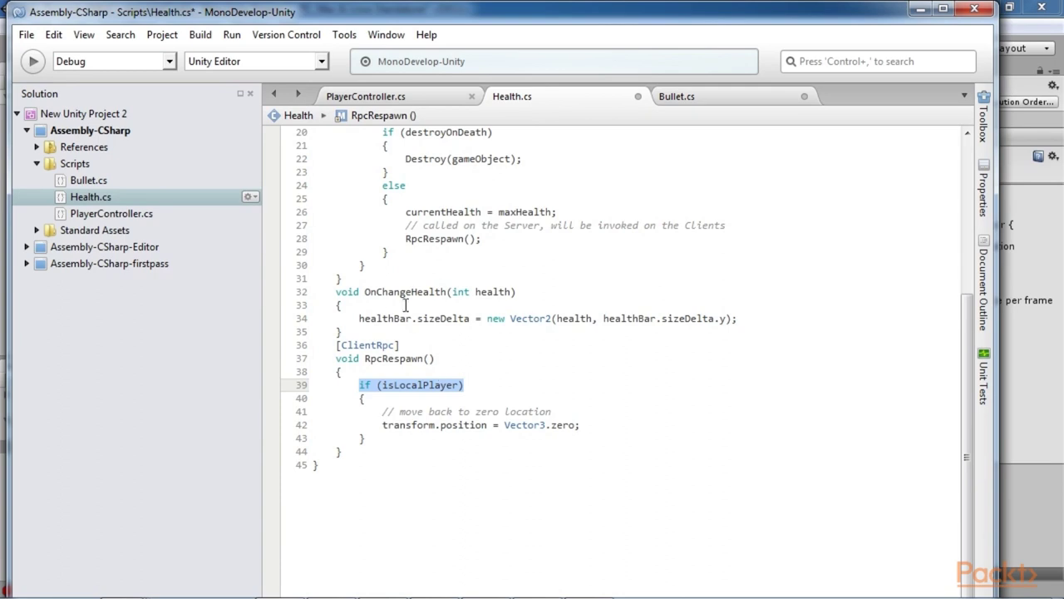
pyautogui.click(526, 387)
pyautogui.scroll(5, 526, 387)
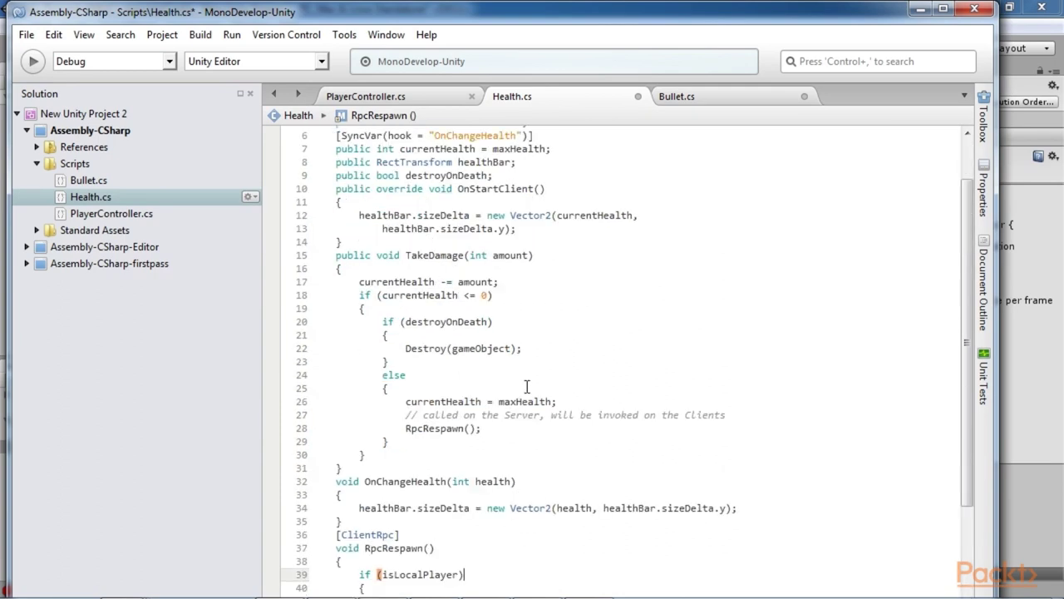
pyautogui.moveTo(406, 256); pyautogui.dragTo(545, 466)
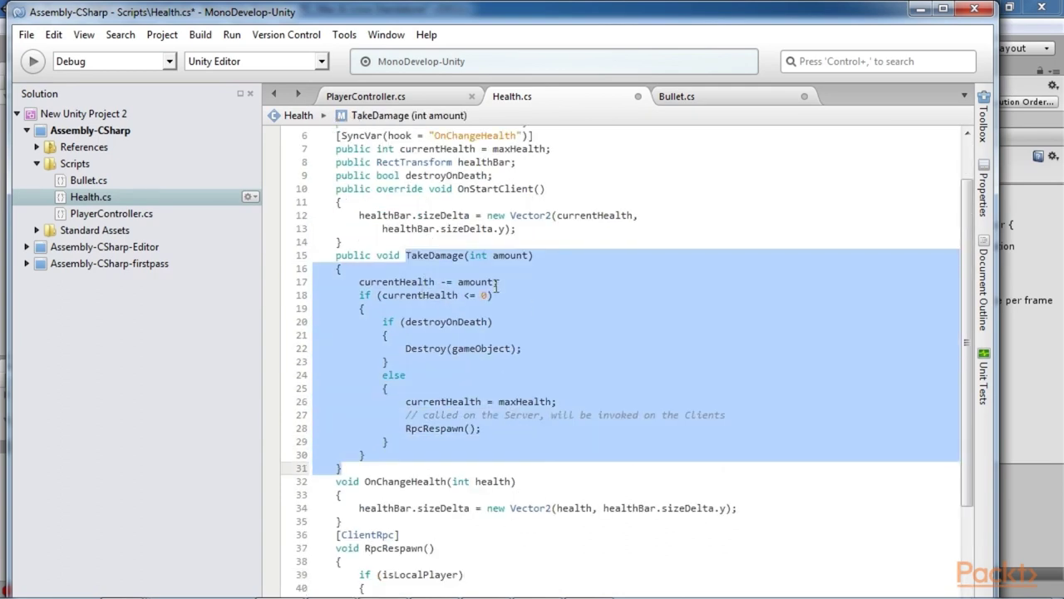
pyautogui.click(356, 282)
pyautogui.moveTo(356, 282); pyautogui.dragTo(499, 282)
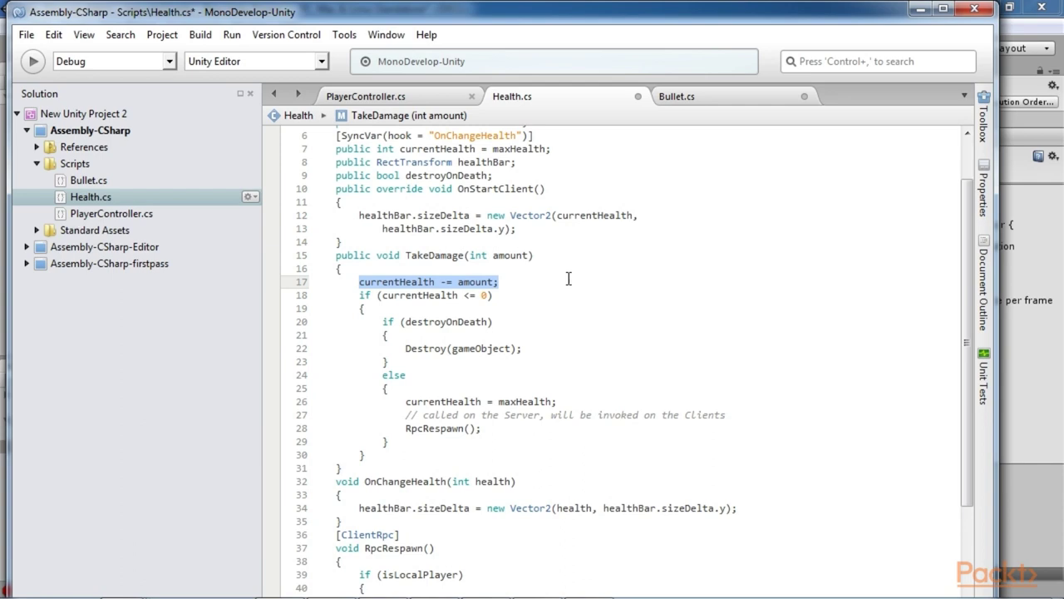
# Examine the SyncVar hook attribute on currentHealth and the OnChangeHealth method that resizes the health bar.
pyautogui.scroll(2, 568, 279)
pyautogui.moveTo(342, 199); pyautogui.dragTo(410, 199)
pyautogui.click(343, 199)
pyautogui.click(378, 199)
pyautogui.moveTo(383, 199); pyautogui.dragTo(413, 199)
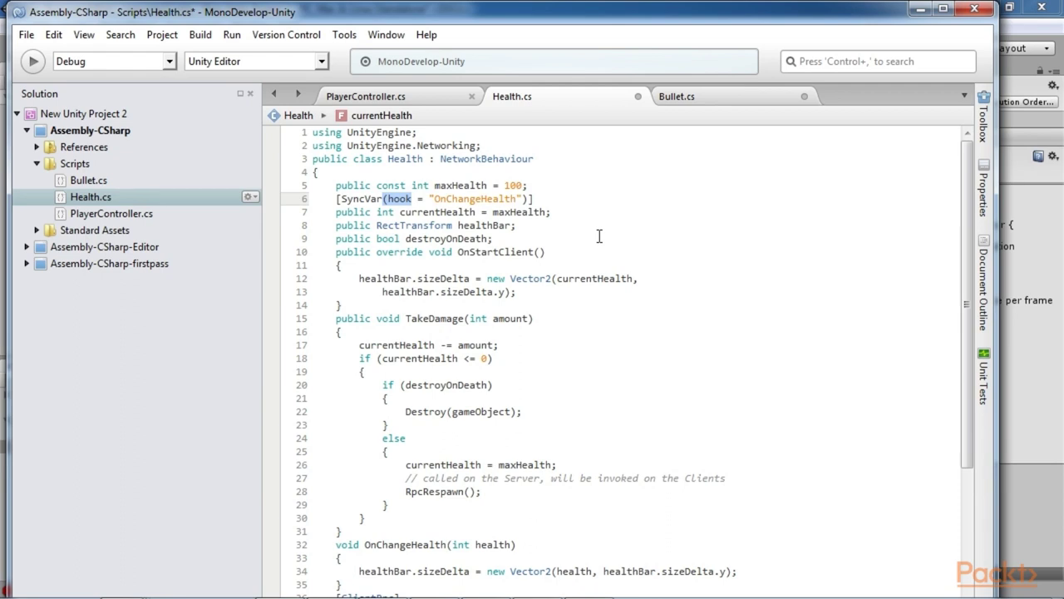
pyautogui.moveTo(336, 199); pyautogui.dragTo(556, 197)
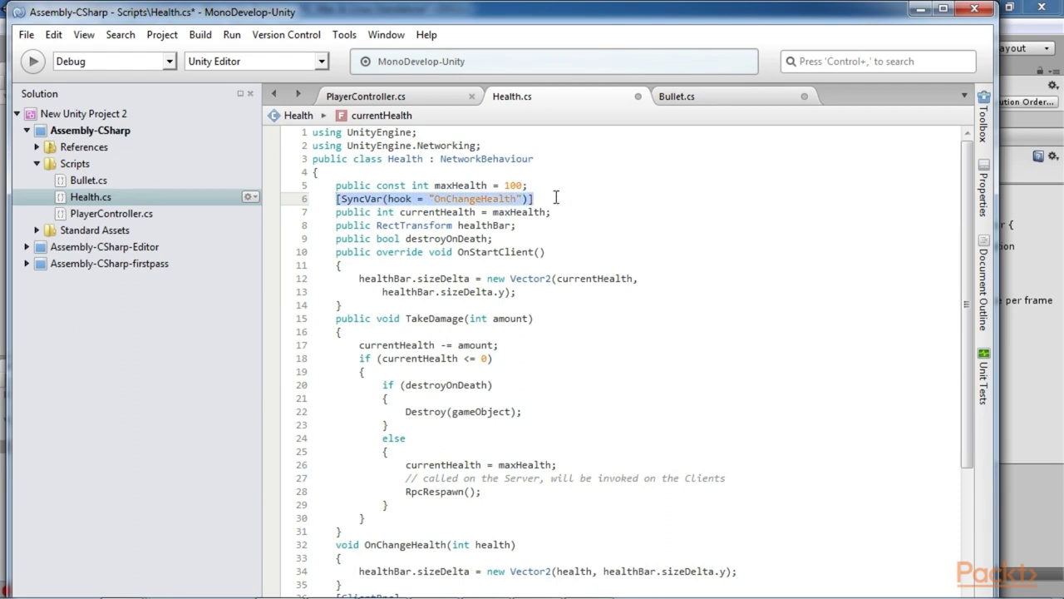
pyautogui.keyDown('shift'); pyautogui.click(552, 213); pyautogui.keyUp('shift')
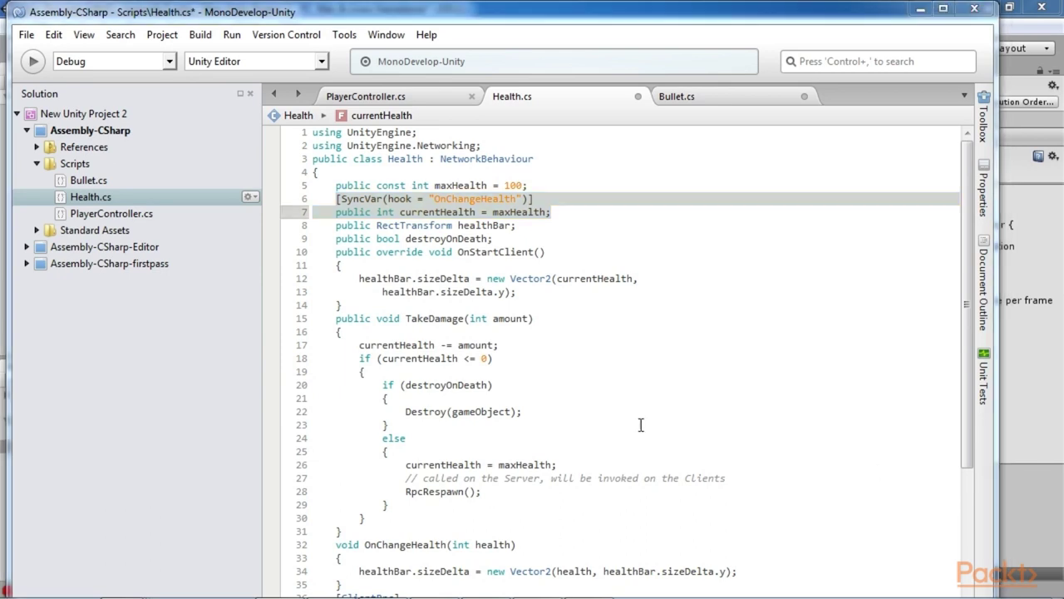
pyautogui.click(570, 391)
pyautogui.scroll(-6, 570, 391)
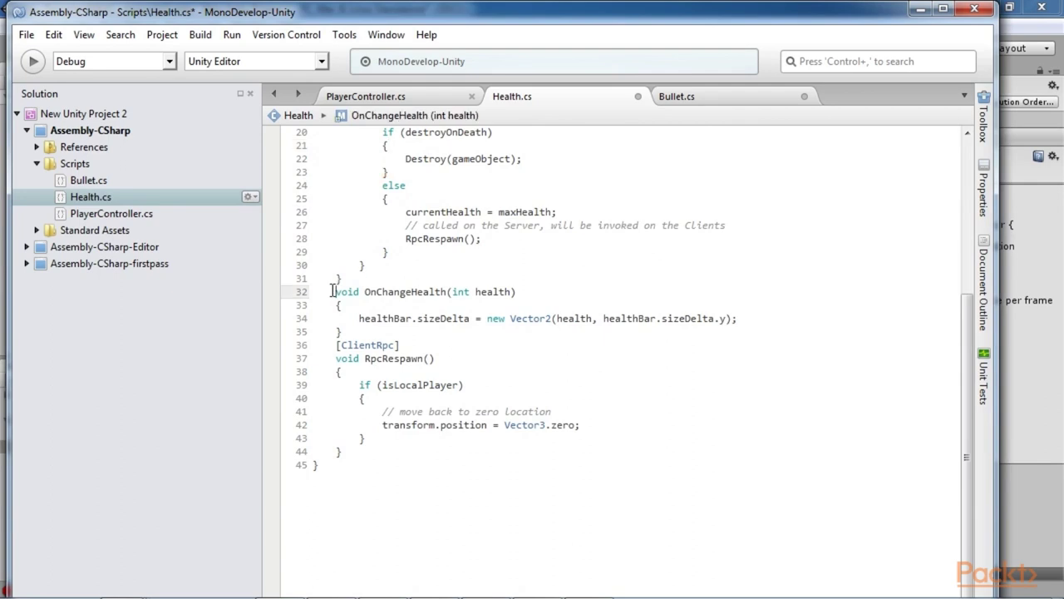
pyautogui.moveTo(310, 293); pyautogui.dragTo(367, 332)
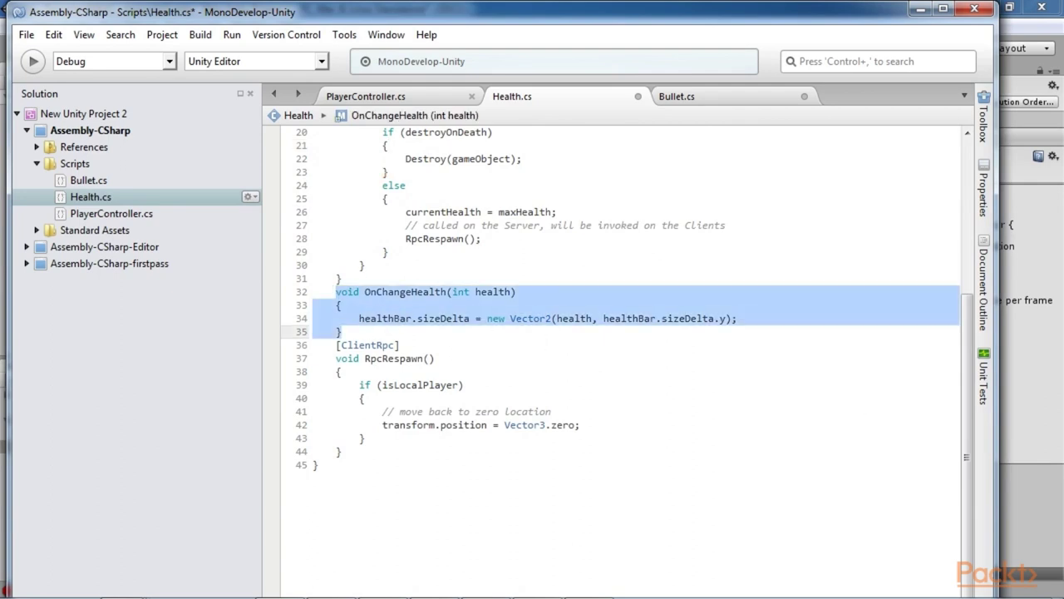
# Switch to the Unity editor and create a folder named Prefab in the project's Assets folder.
pyautogui.click(727, 437)
pyautogui.hotkey('alt', 'Tab')
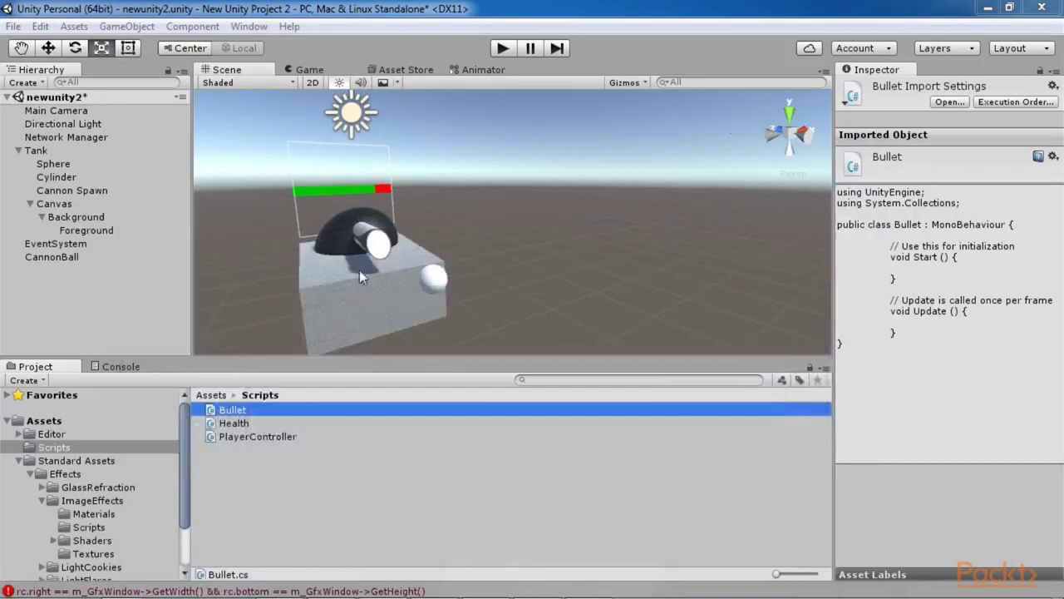
pyautogui.click(55, 256)
pyautogui.scroll(-2, 94, 523)
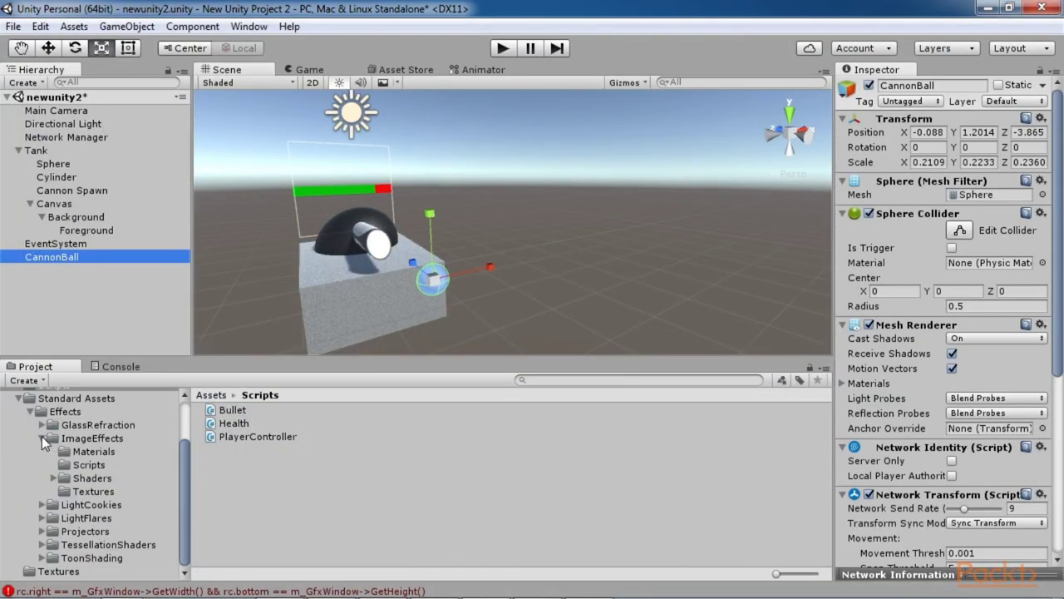
pyautogui.click(18, 398)
pyautogui.click(214, 396)
pyautogui.rightClick(302, 504)
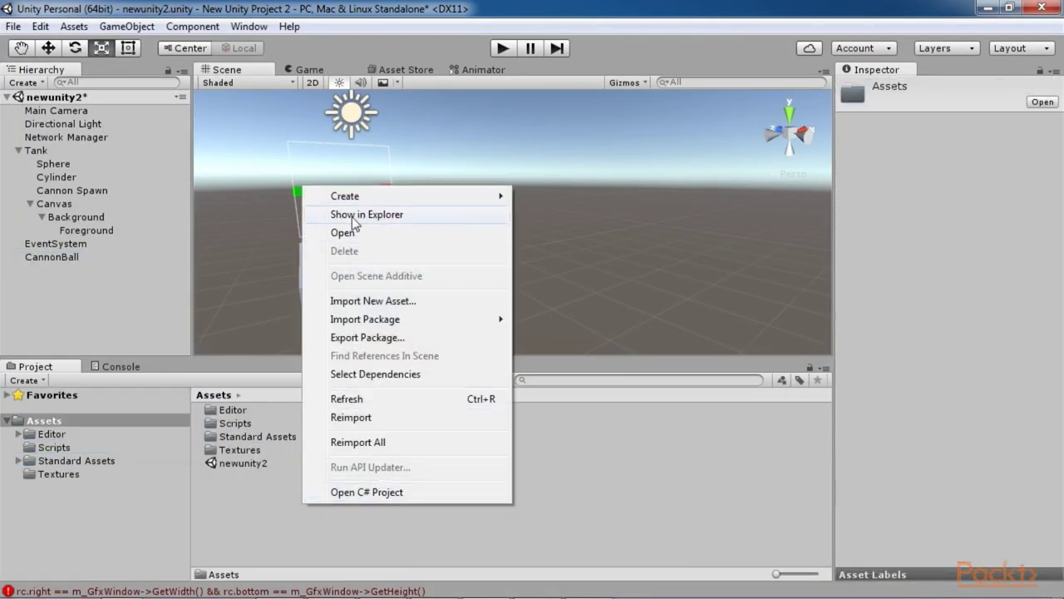
pyautogui.moveTo(465, 196)
pyautogui.click(550, 141)
pyautogui.write('Prefab')
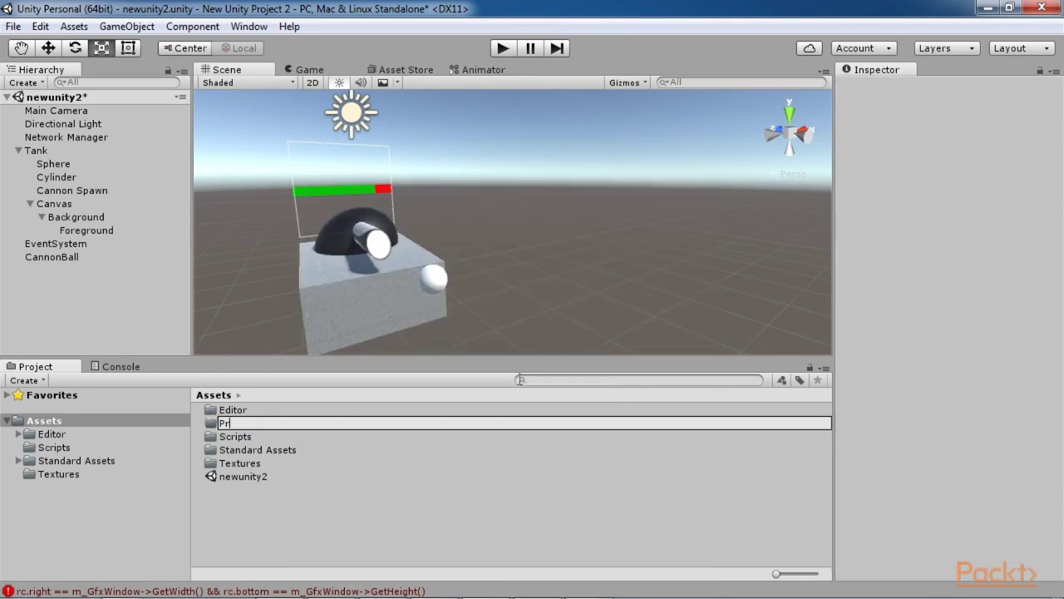
pyautogui.press('Return')
# Turn the CannonBall object into a prefab inside the Prefab folder and delete the original from the scene.
pyautogui.doubleClick(225, 422)
pyautogui.moveTo(51, 257); pyautogui.dragTo(225, 424)
pyautogui.press('Delete')
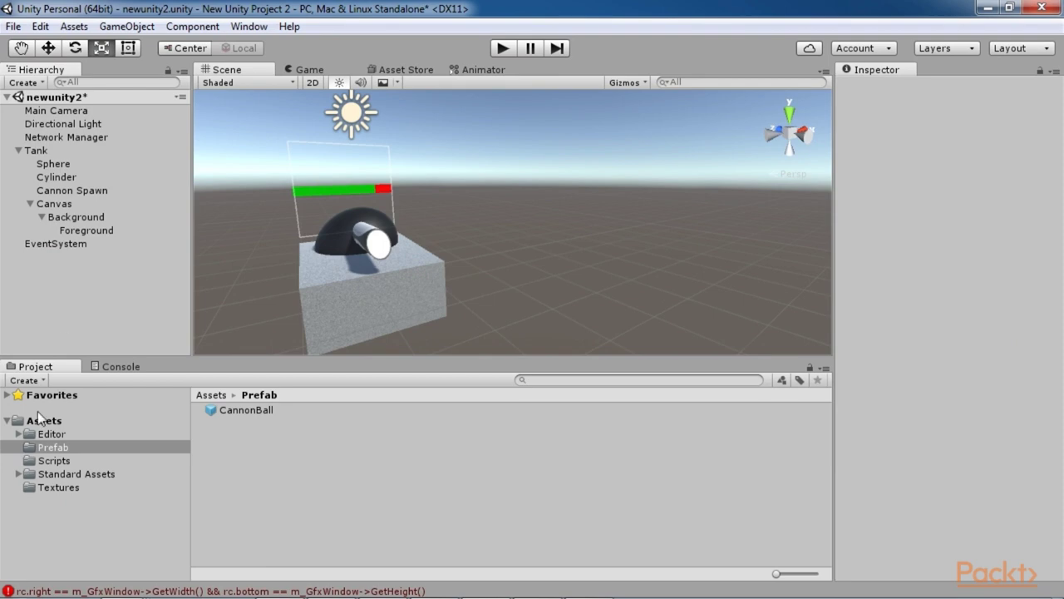
# Examine the components of the CannonBall and Tank prefabs, including the Tank's Player Controller and Health script references.
pyautogui.click(265, 411)
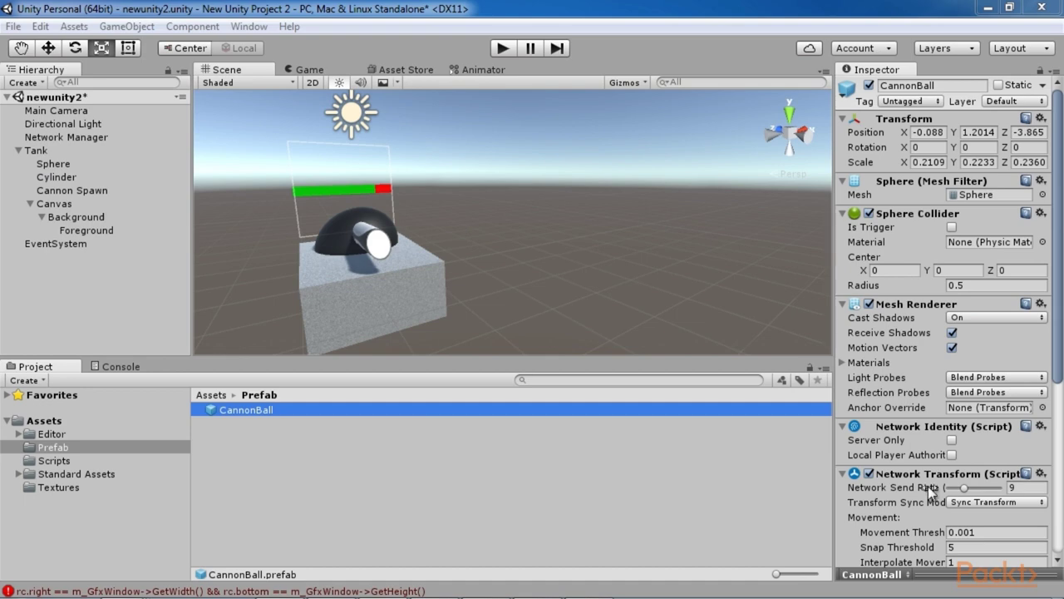
pyautogui.click(213, 396)
pyautogui.doubleClick(236, 437)
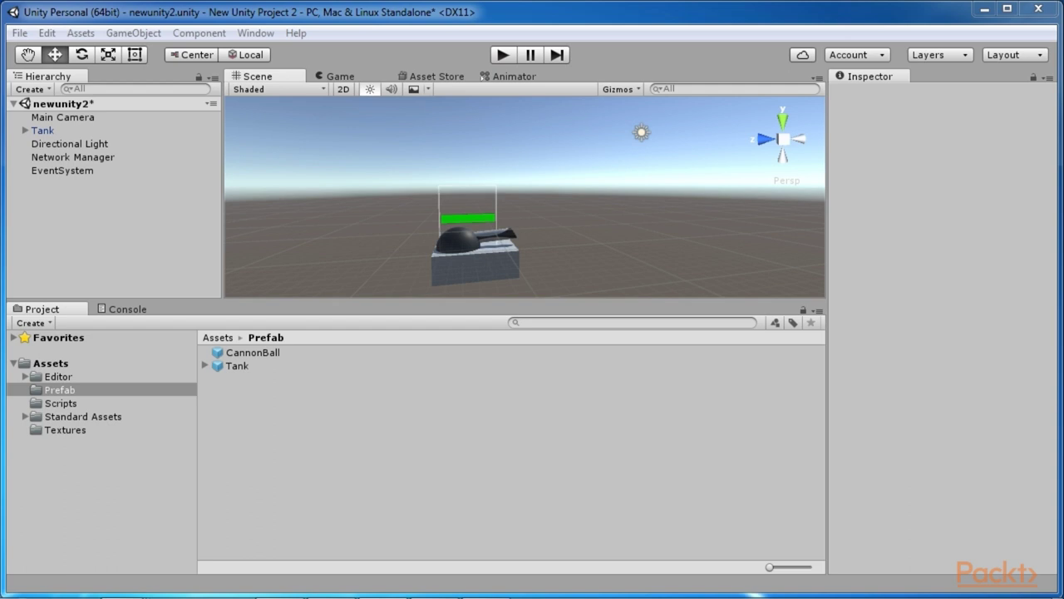
pyautogui.click(239, 367)
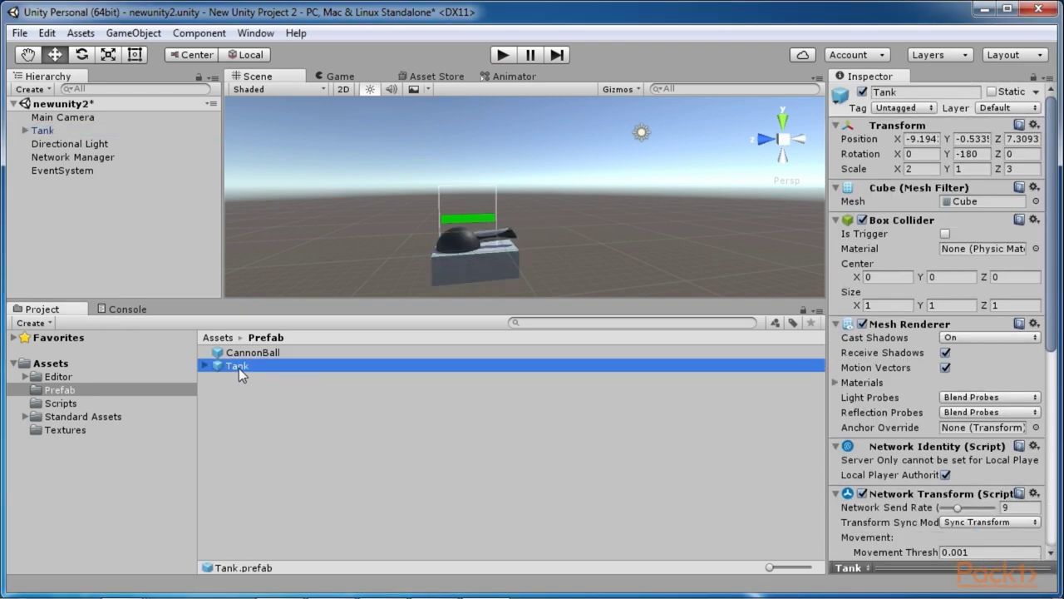
pyautogui.scroll(-10, 960, 445)
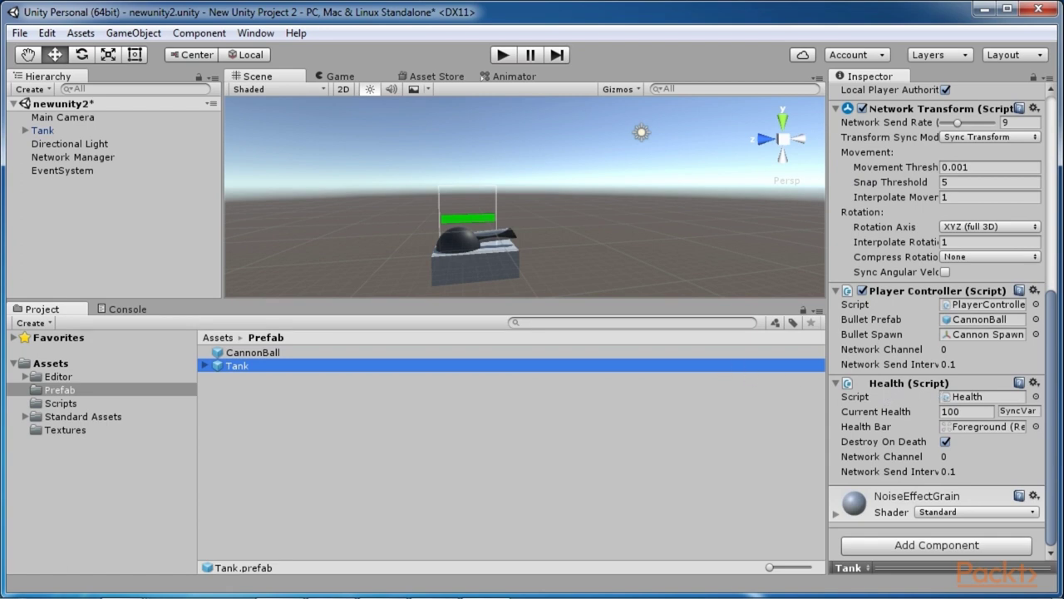
# Set the Network Manager's player spawn method to Round Robin.
pyautogui.click(67, 157)
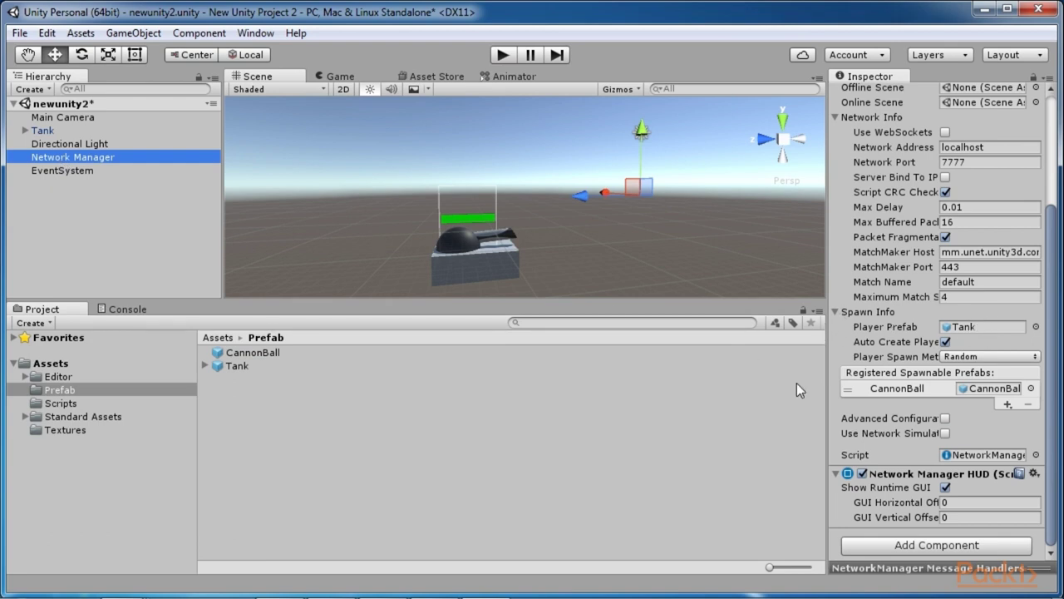
pyautogui.click(960, 358)
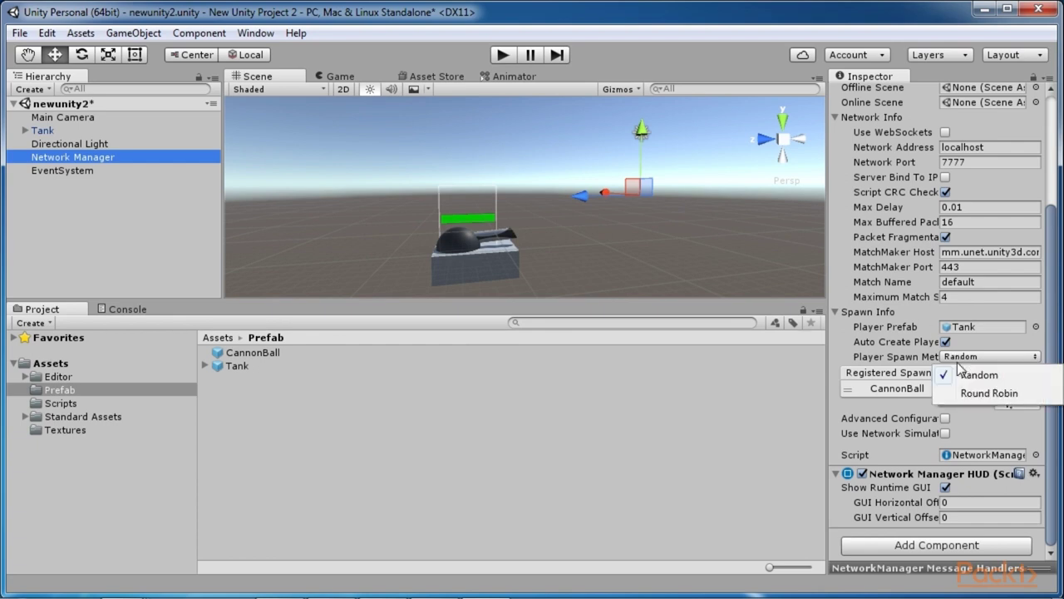
pyautogui.click(989, 392)
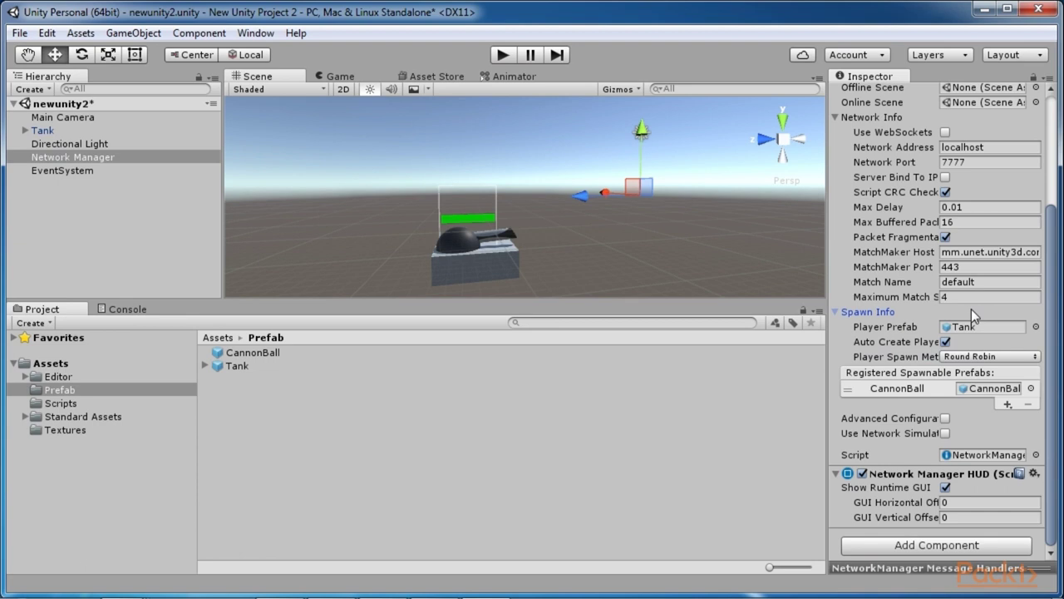
pyautogui.click(1008, 404)
pyautogui.click(1028, 418)
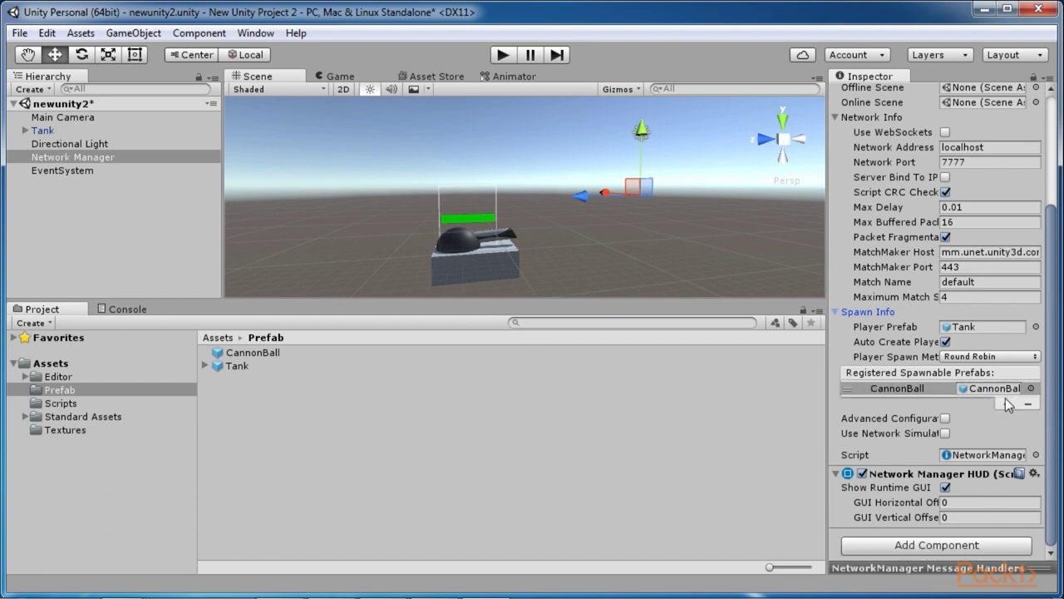
pyautogui.moveTo(237, 355); pyautogui.dragTo(431, 354)
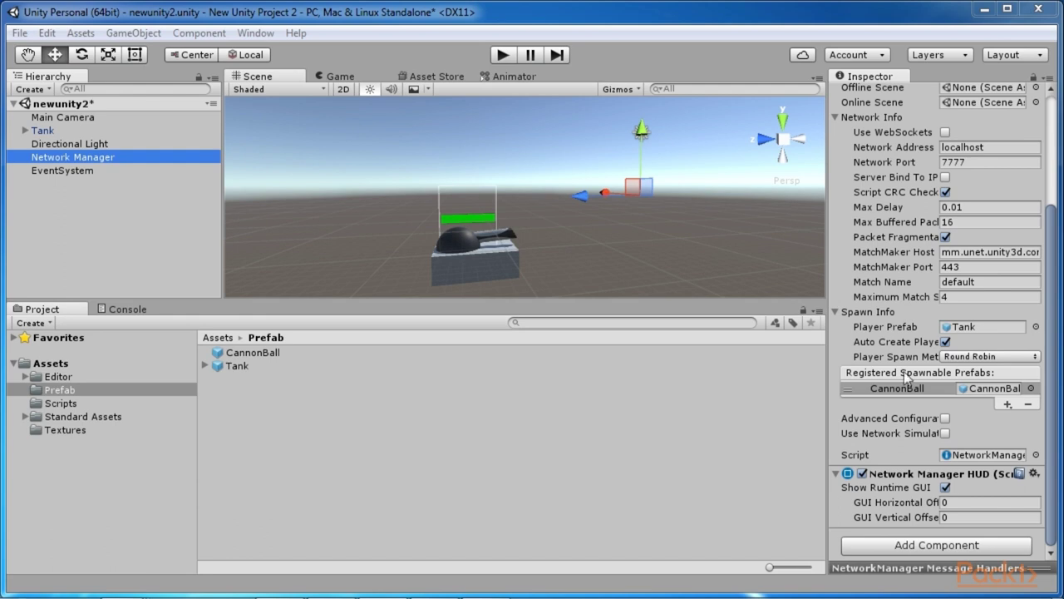
# Build and run the game windowed at 400 x 300, reposition its window and start it as a LAN host.
pyautogui.click(20, 34)
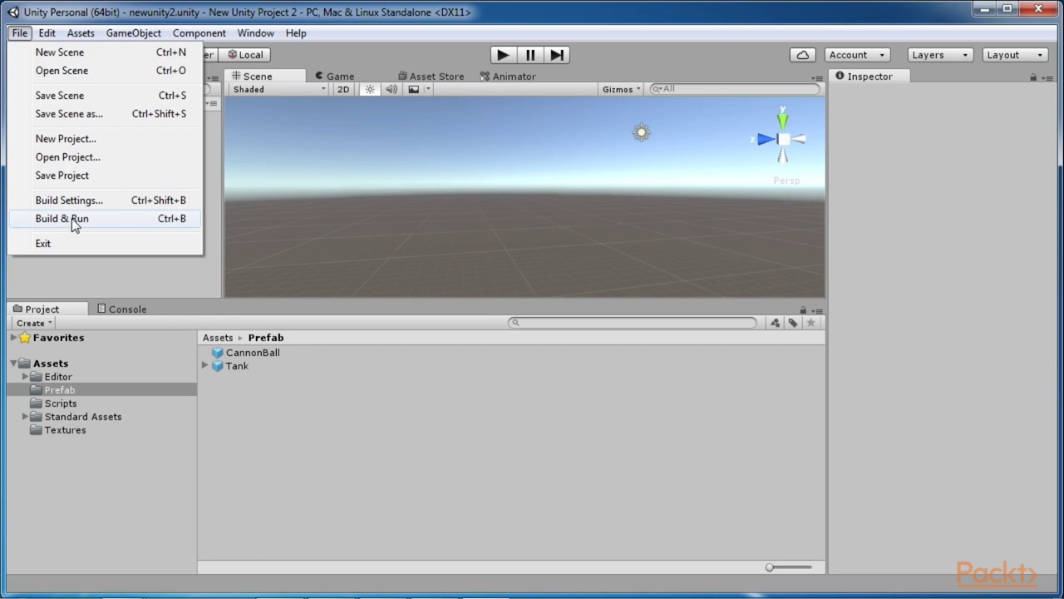
pyautogui.click(72, 218)
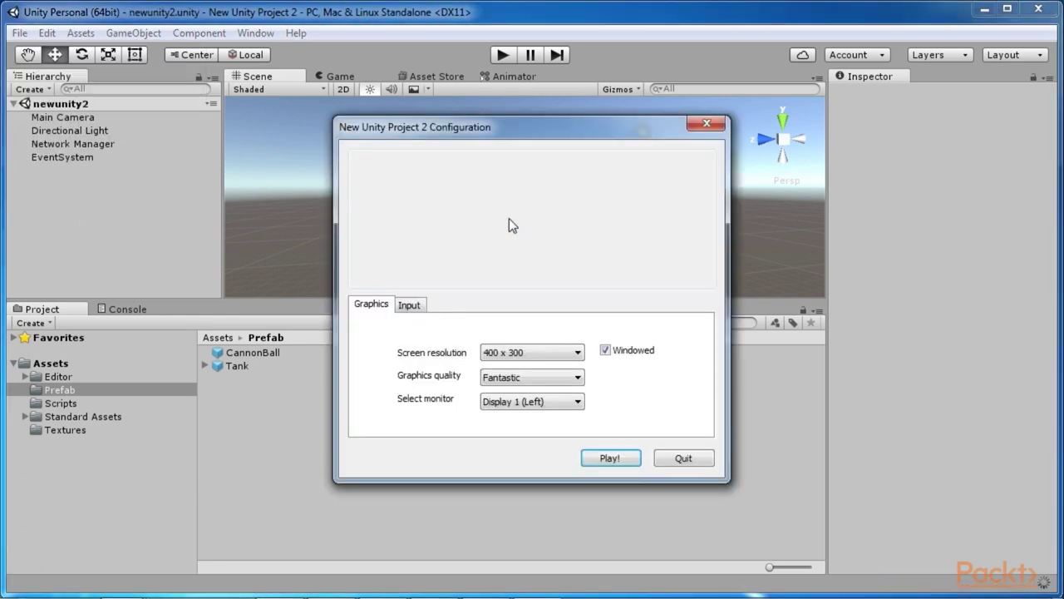
pyautogui.click(615, 459)
pyautogui.moveTo(532, 177); pyautogui.dragTo(574, 126)
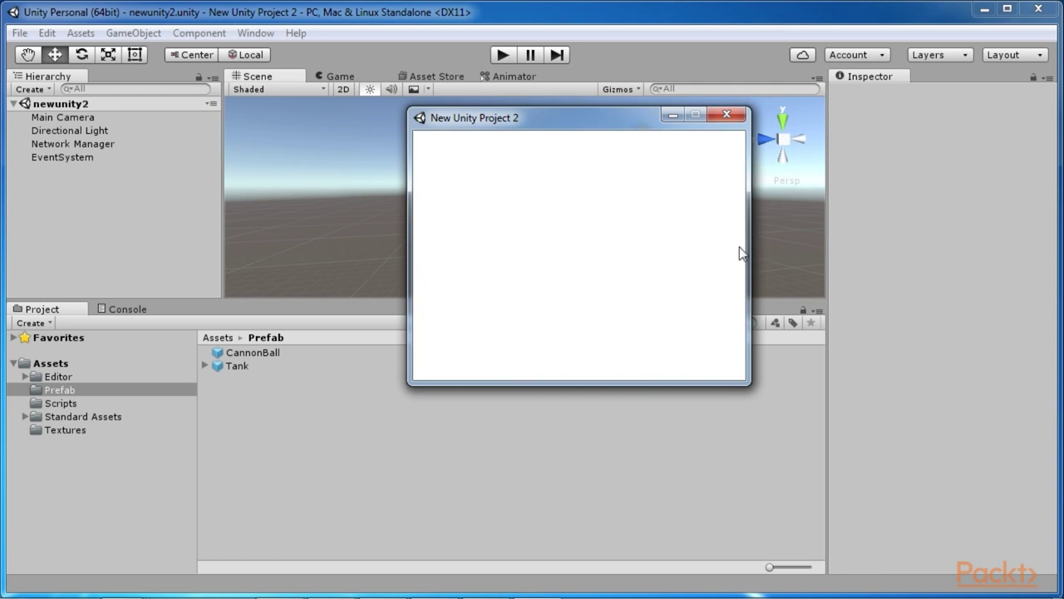
pyautogui.click(521, 173)
# Test turning the host's tank left, and move the game window aside to make room for another instance.
pyautogui.press('Left')
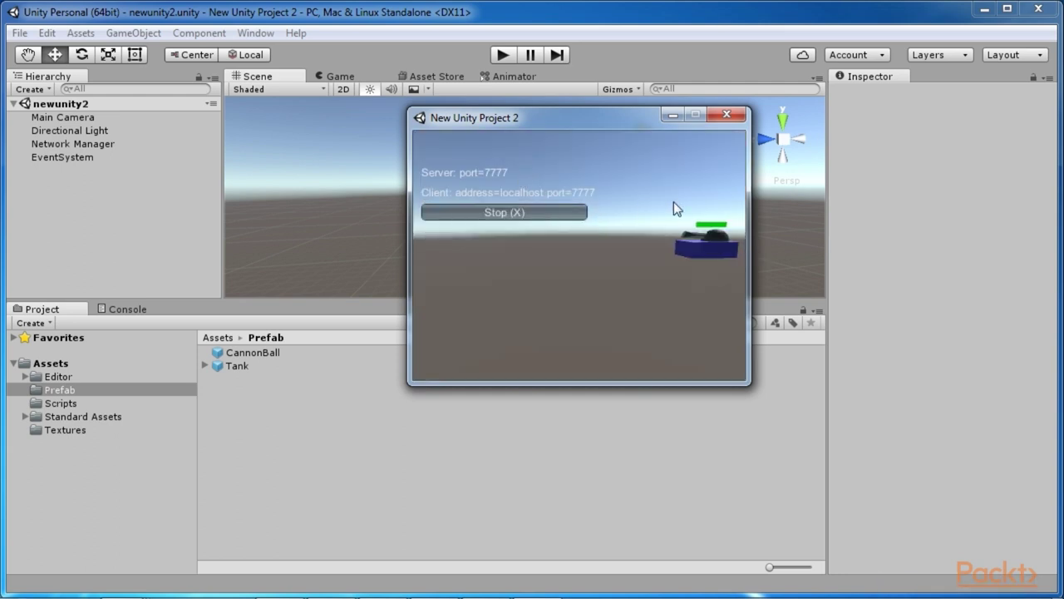
pyautogui.press('Left')
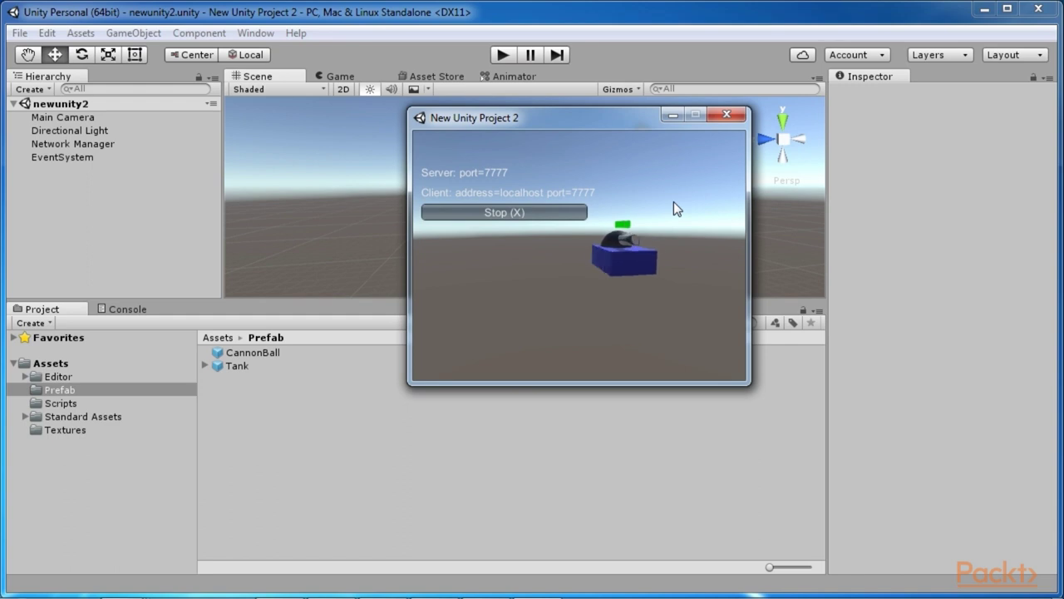
pyautogui.press('Left')
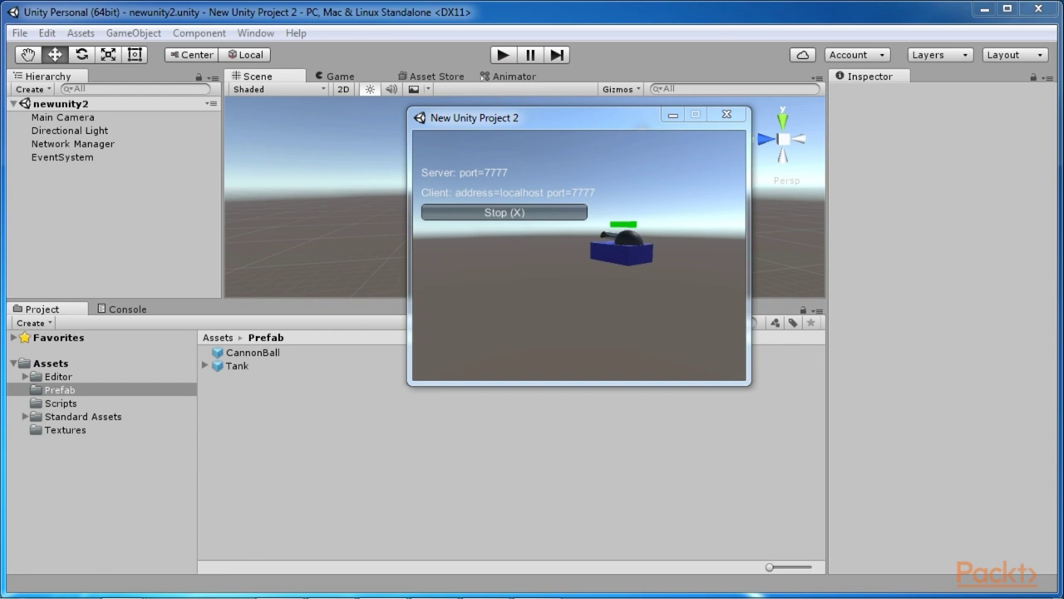
pyautogui.moveTo(617, 115); pyautogui.dragTo(804, 152)
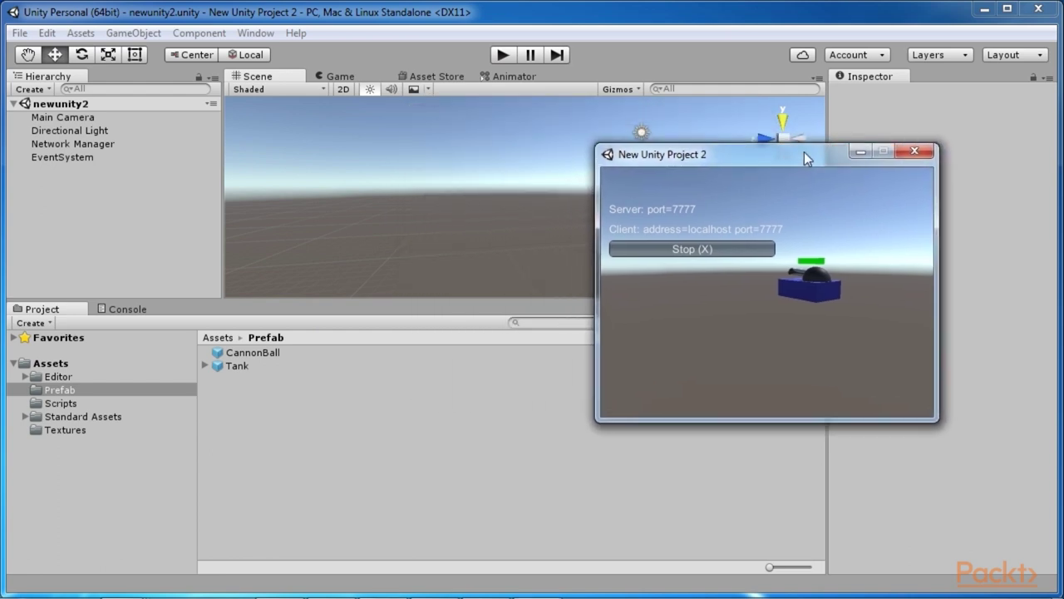
# Try to build and run a second instance of the game under the existing executable name.
pyautogui.click(19, 34)
pyautogui.click(76, 221)
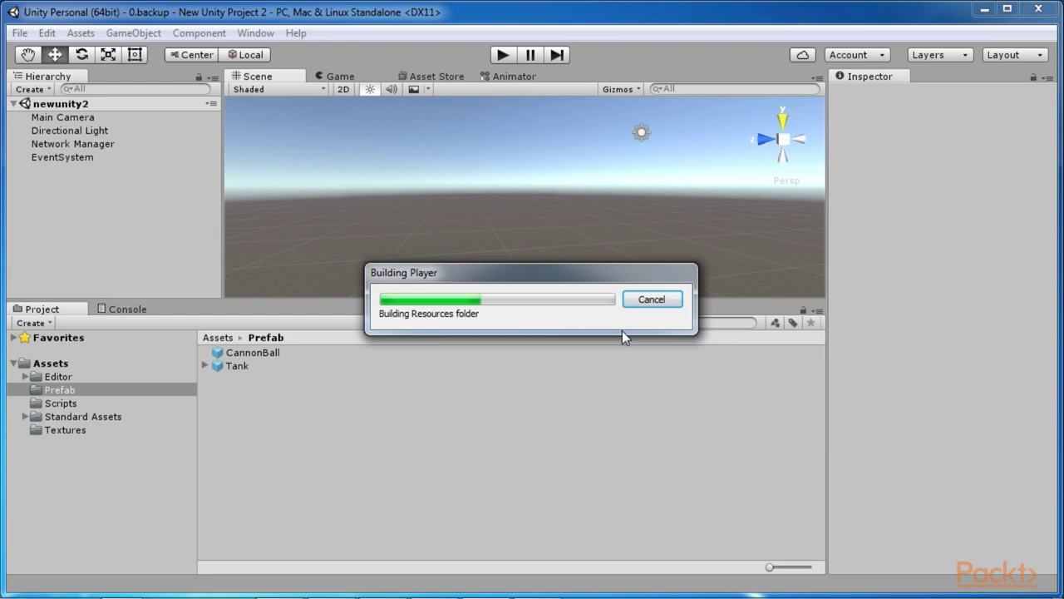
pyautogui.click(530, 372)
# Build and run the game as a second executable named Multi2, and connect it to localhost as a LAN client.
pyautogui.click(605, 485)
pyautogui.click(212, 355)
pyautogui.press('BackSpace')
pyautogui.write('2')
pyautogui.click(397, 413)
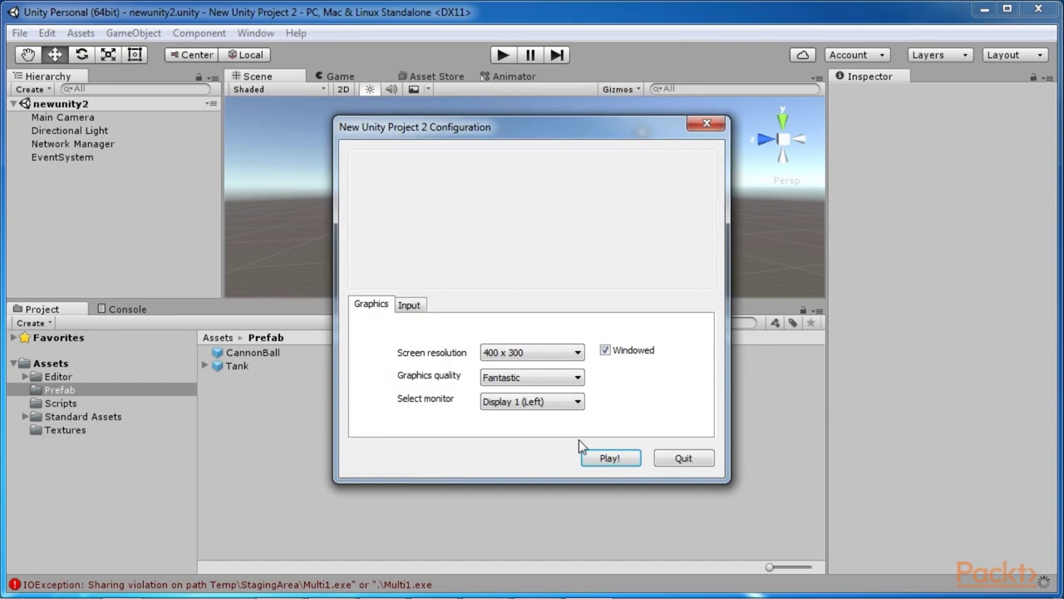
pyautogui.click(611, 456)
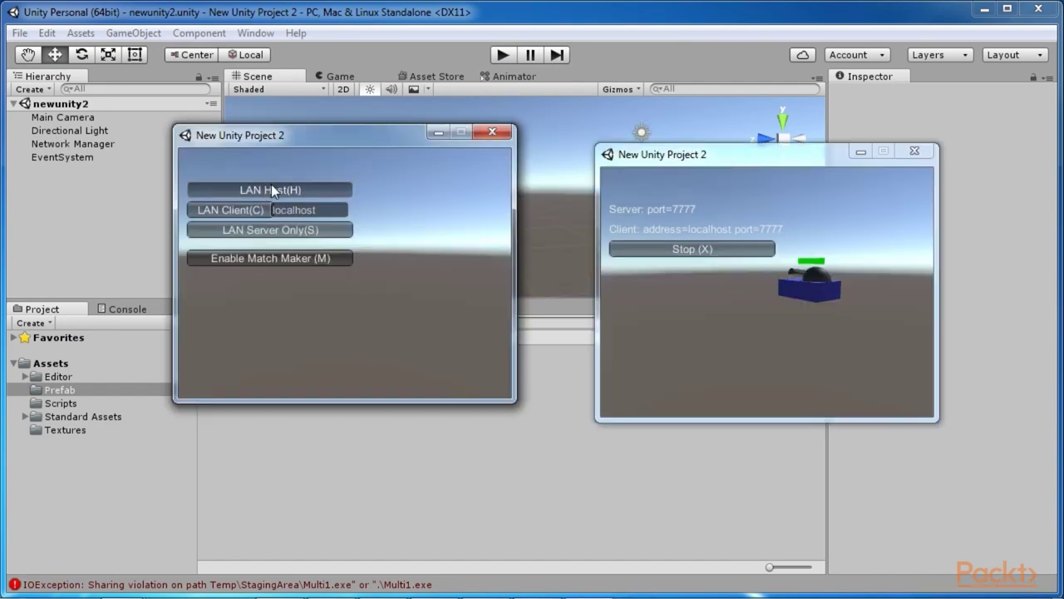
pyautogui.click(253, 209)
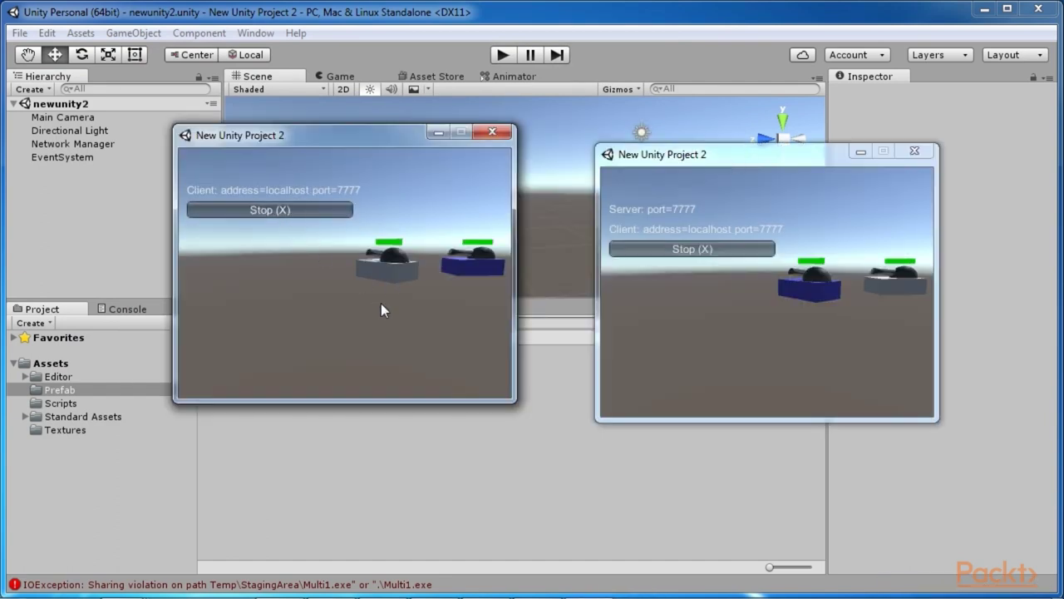
# Arrange the host and client game windows side by side.
pyautogui.moveTo(730, 163); pyautogui.dragTo(775, 99)
pyautogui.moveTo(360, 131); pyautogui.dragTo(444, 58)
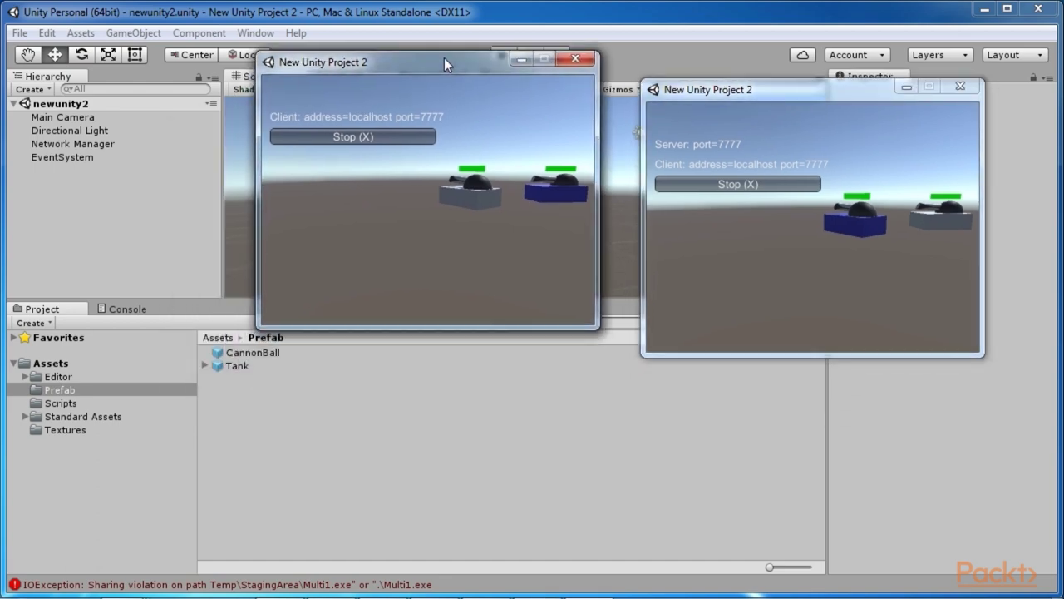
pyautogui.moveTo(757, 90); pyautogui.dragTo(756, 66)
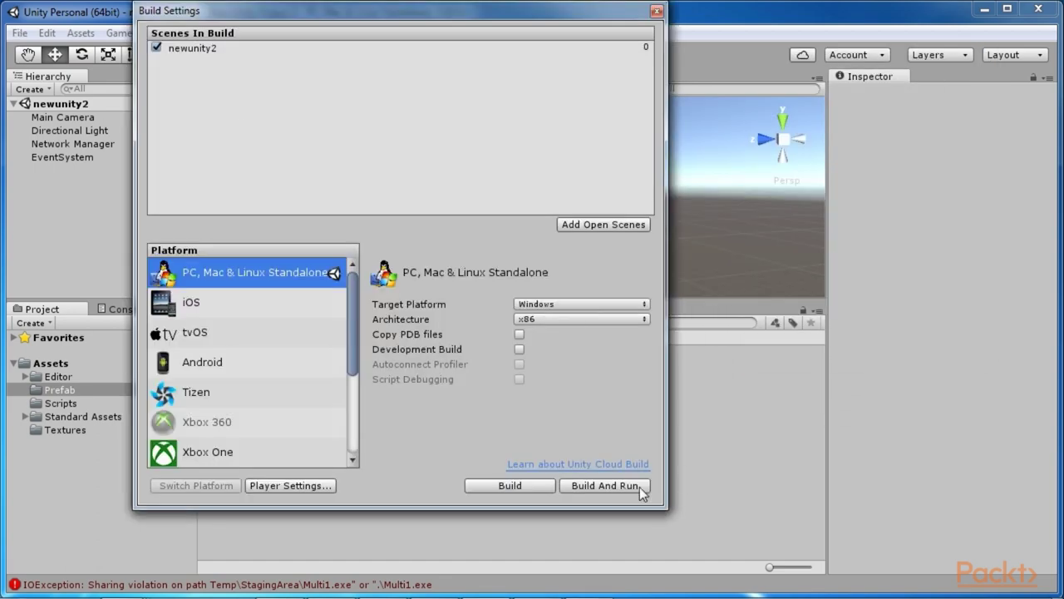
# Build the game as a third executable named Multi3 and launch it windowed at 400 x 300.
pyautogui.click(637, 488)
pyautogui.click(221, 354)
pyautogui.press('BackSpace')
pyautogui.write('3')
pyautogui.press('Return')
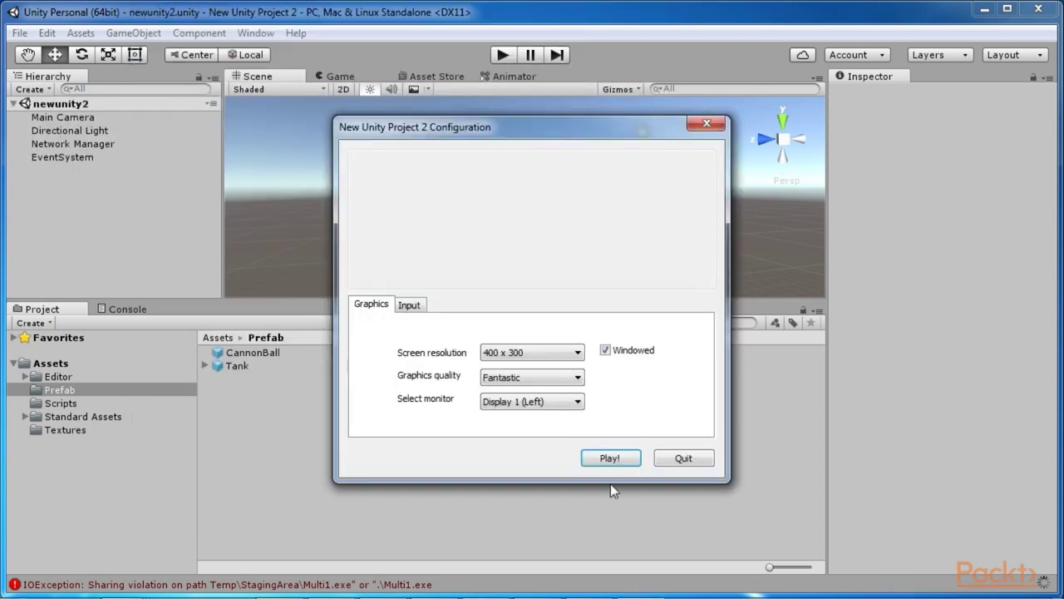
pyautogui.click(615, 456)
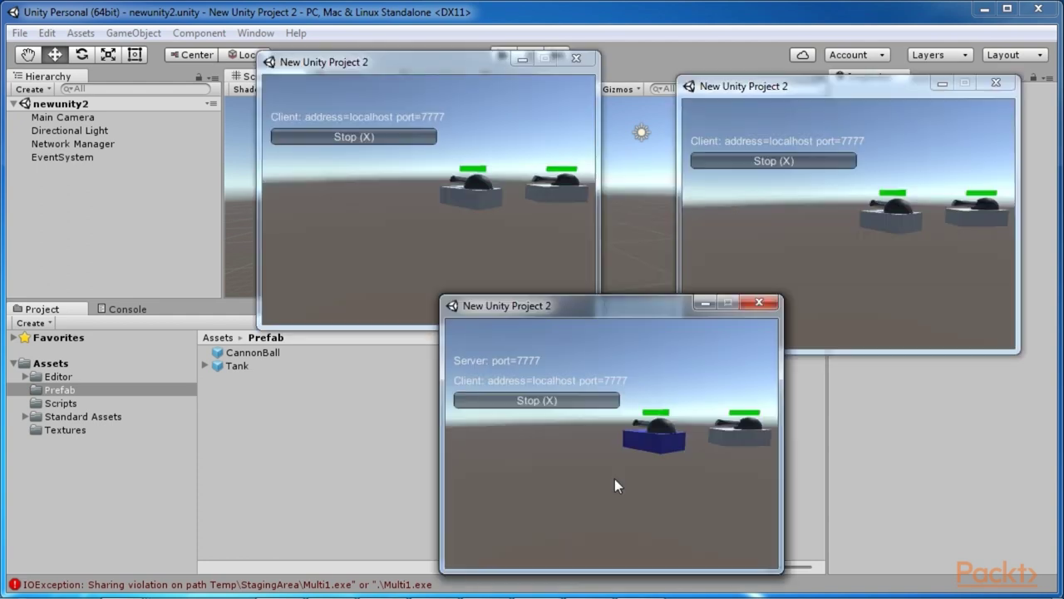
# Move the tank in each host and client window to check that its motion is synchronised across all three instances.
pyautogui.press('Left')
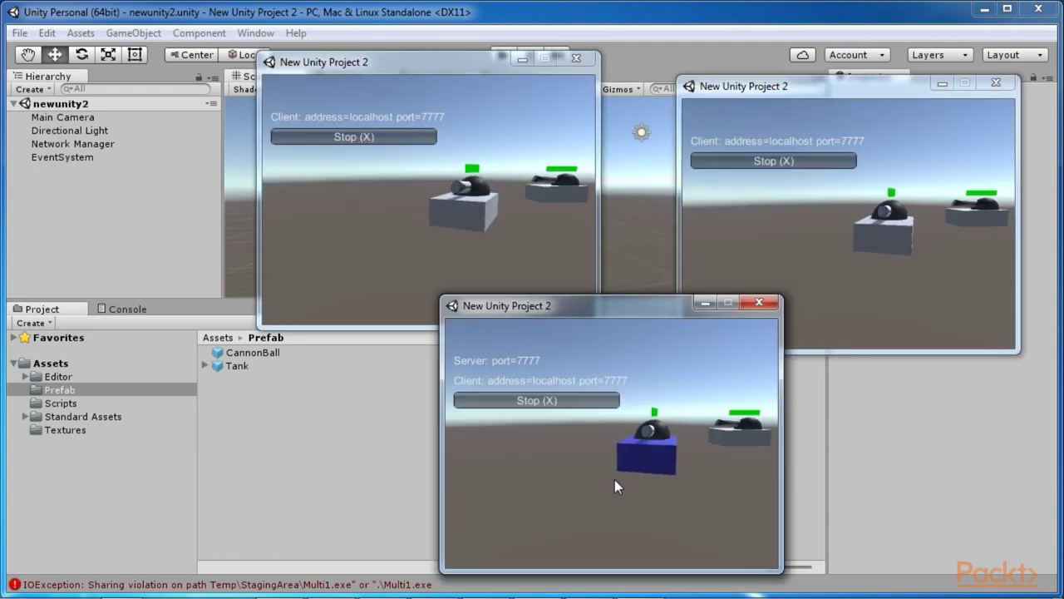
pyautogui.click(470, 173)
pyautogui.press('Left')
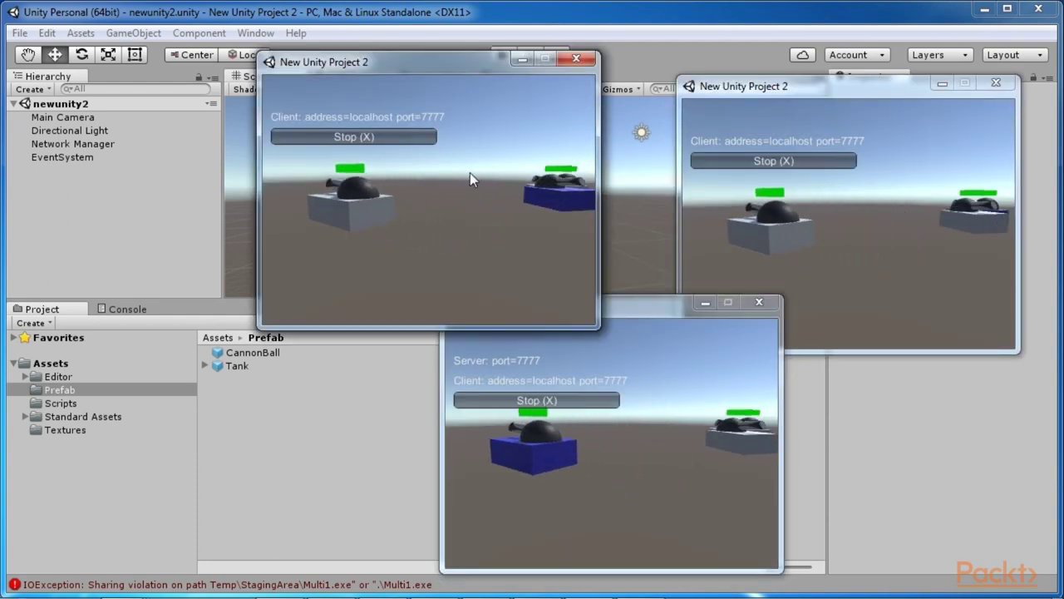
pyautogui.press('Left')
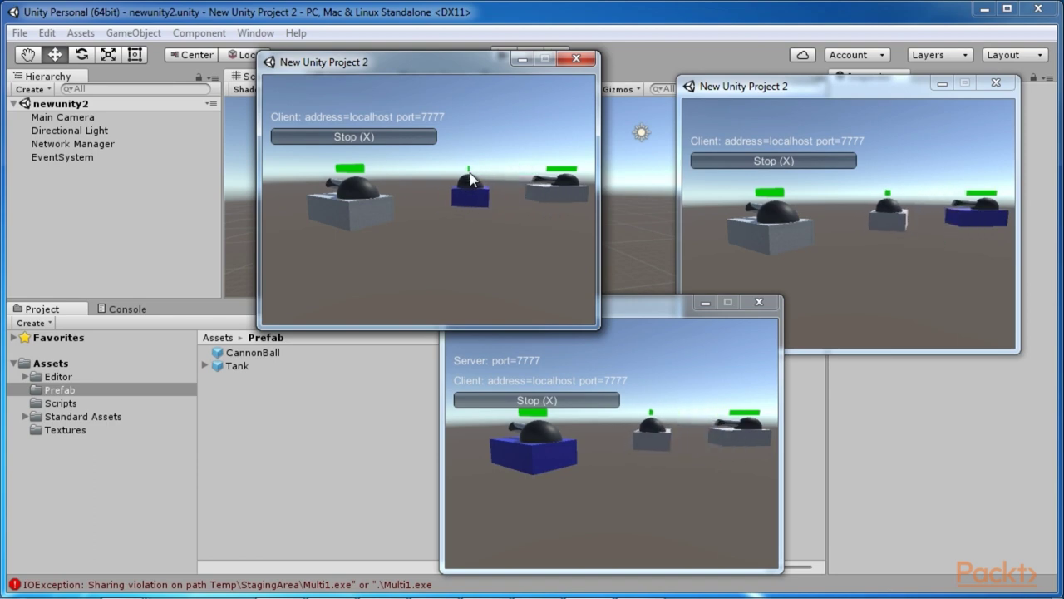
pyautogui.click(930, 268)
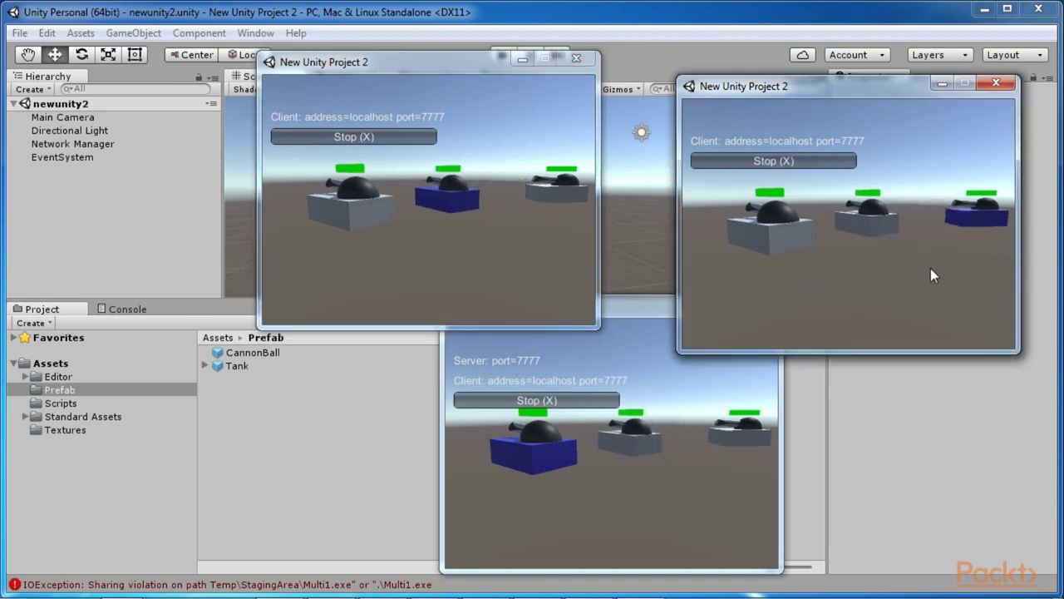
pyautogui.press('Left')
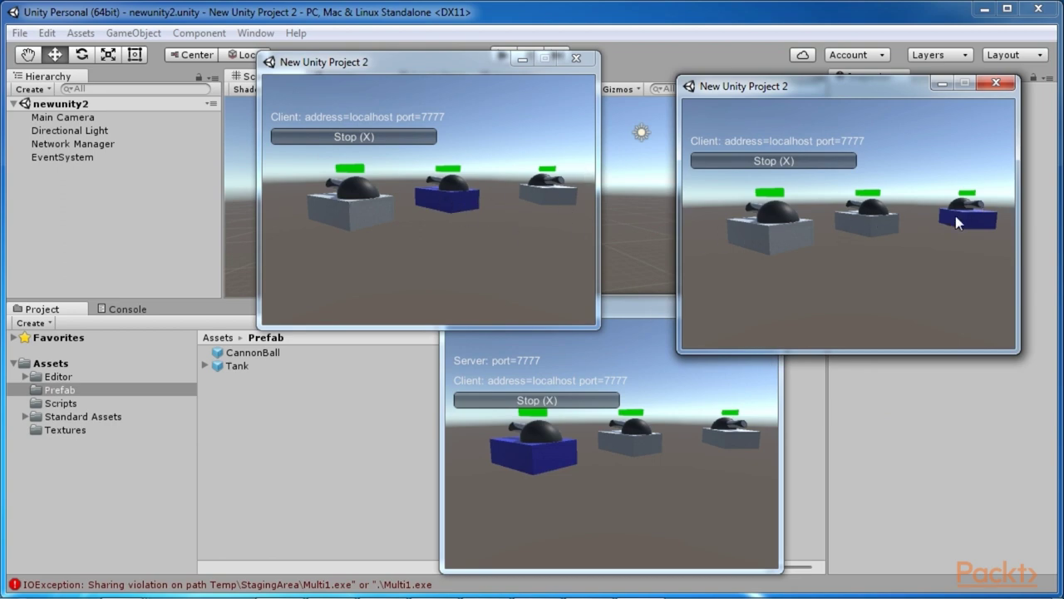
pyautogui.click(573, 446)
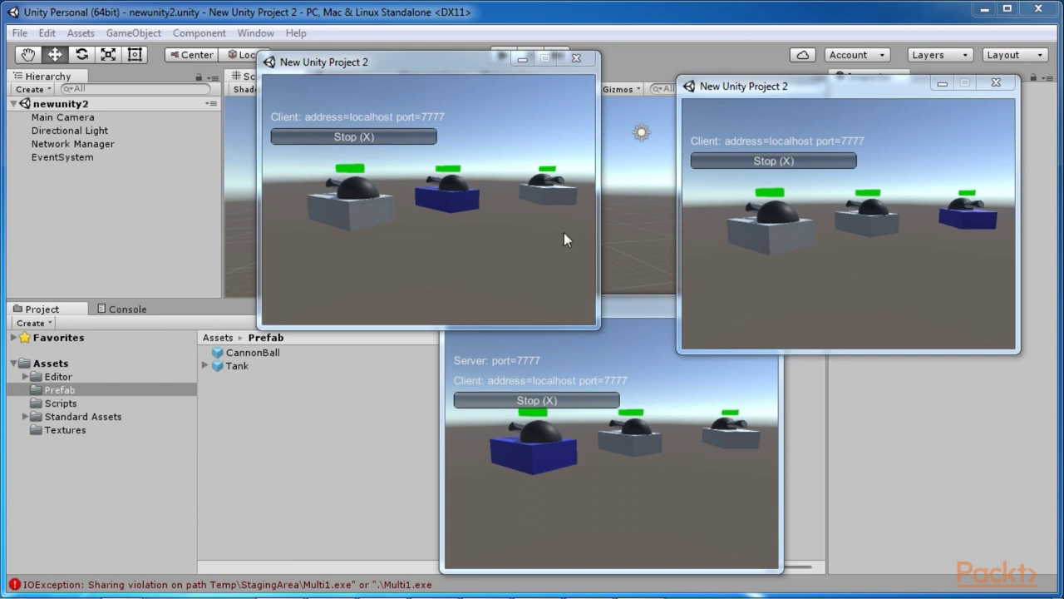
# Drive and turn the tank of each client instance to check that its movement is replicated in the other game windows.
pyautogui.click(479, 198)
pyautogui.press('Left')
pyautogui.press('Down')
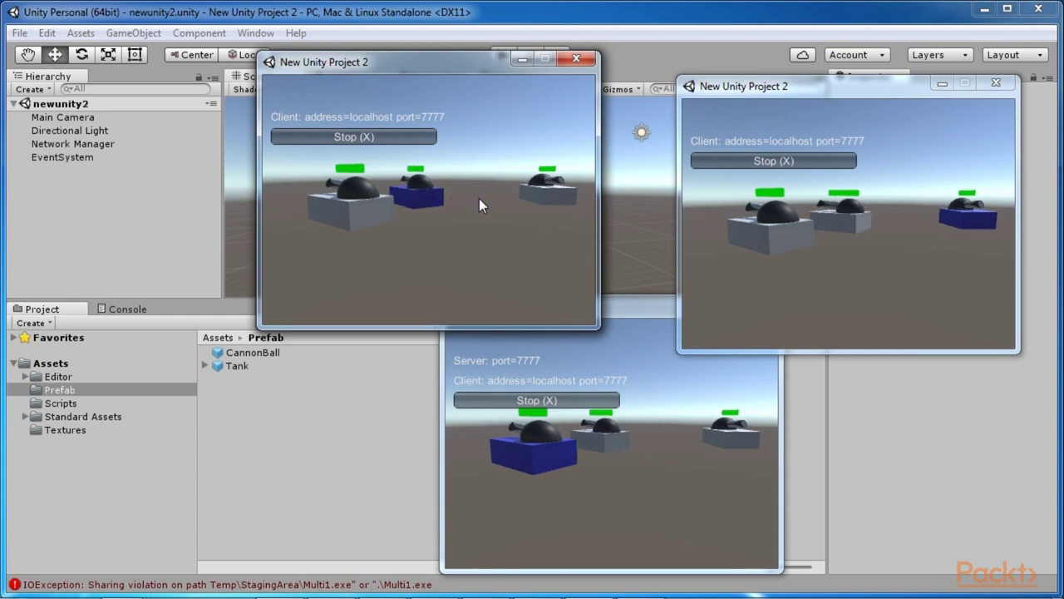
pyautogui.press('Up')
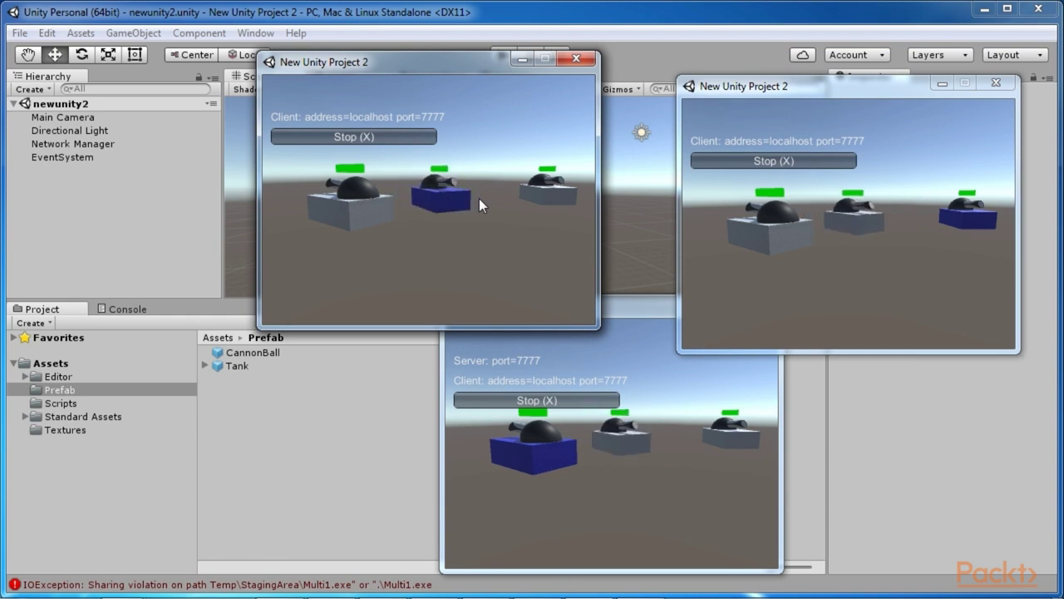
pyautogui.press('Down')
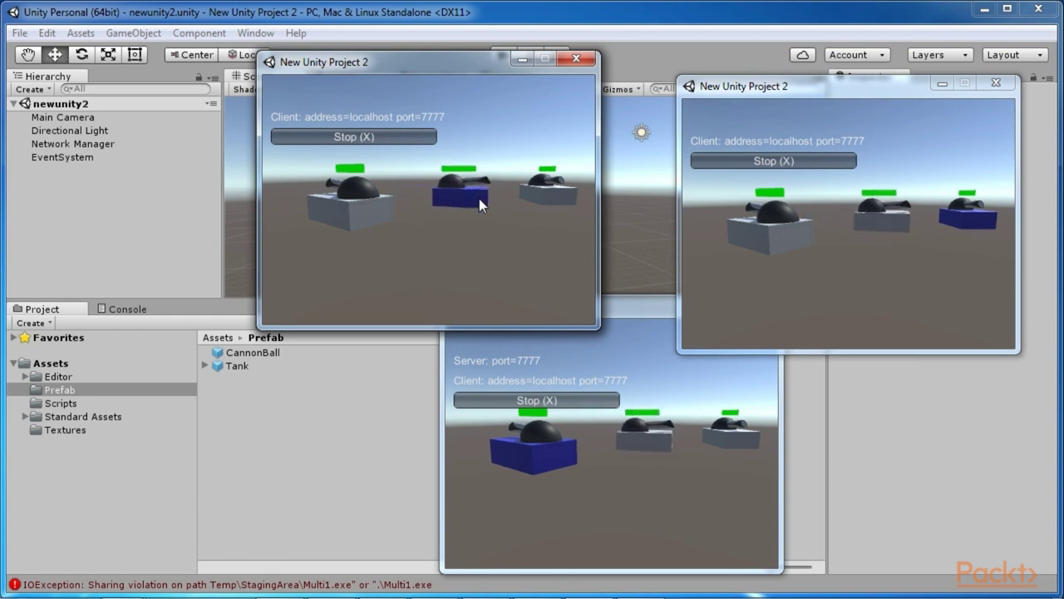
pyautogui.click(836, 270)
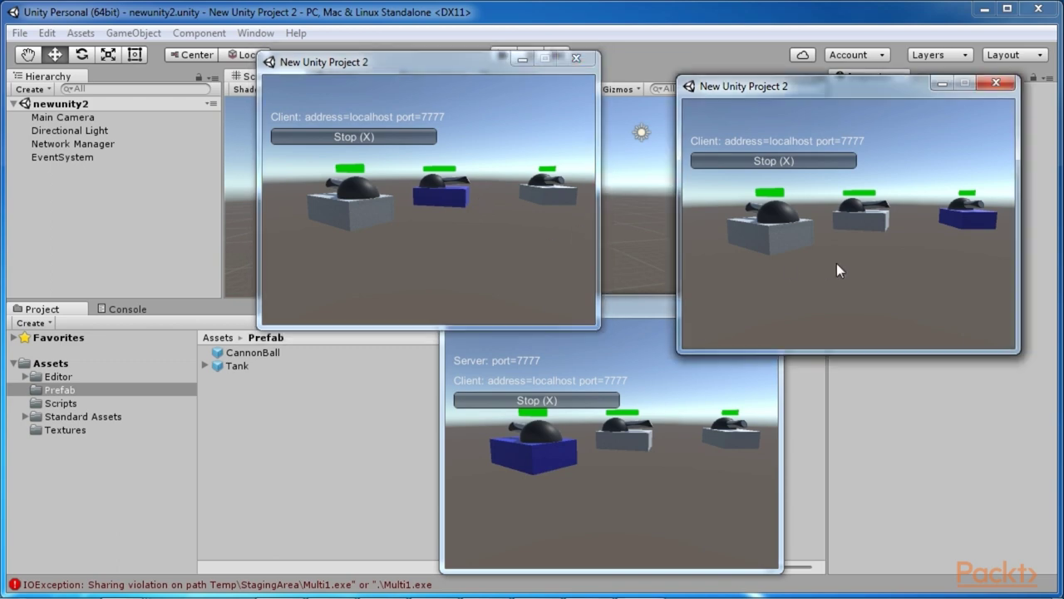
pyautogui.press('Up')
pyautogui.press('Left')
pyautogui.press('Down')
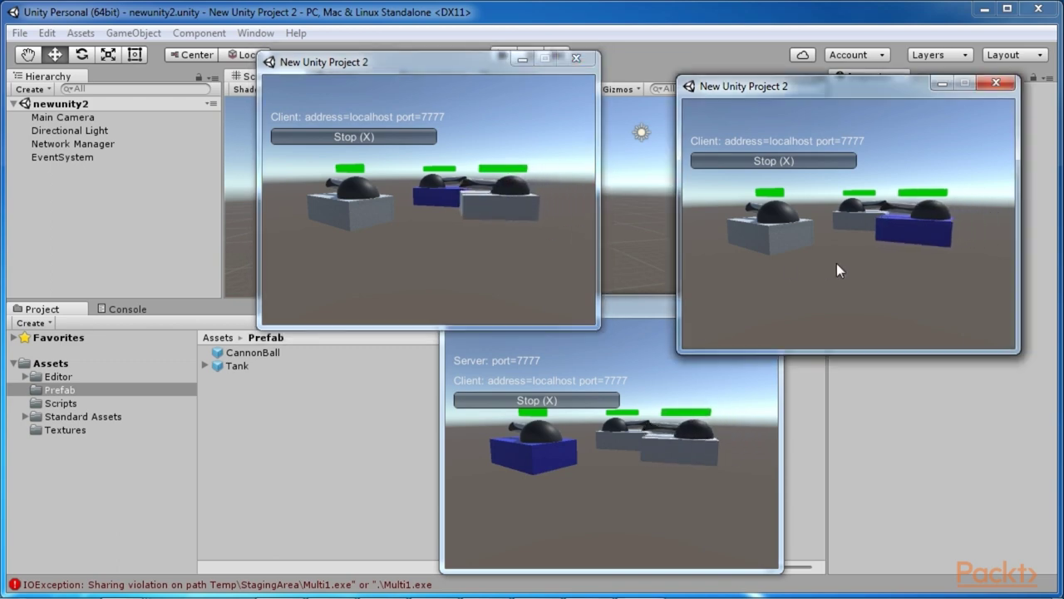
pyautogui.press('Up')
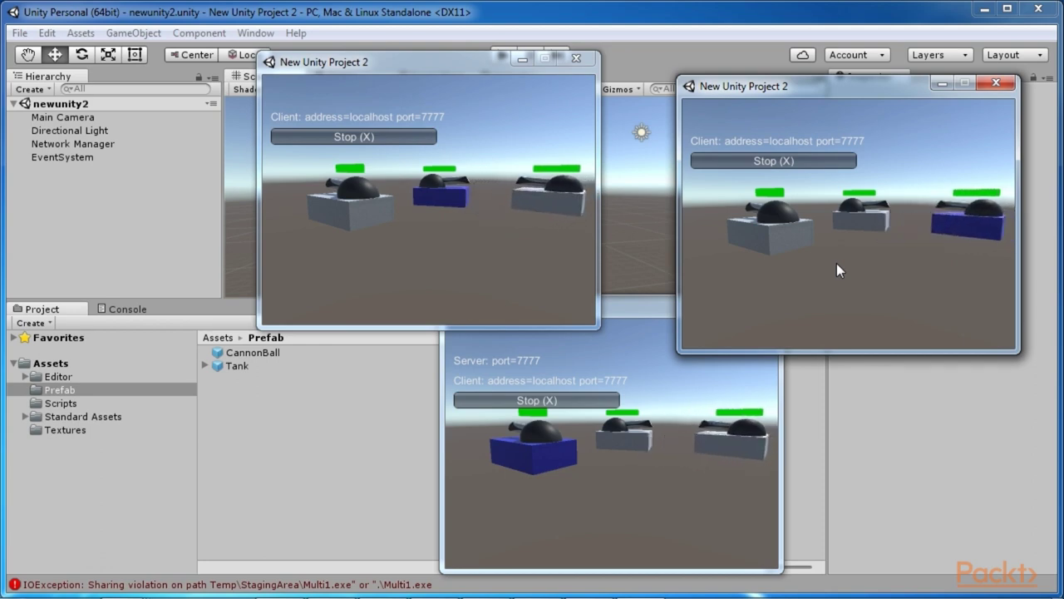
# Drive the host's tank towards the other tanks and return to the first client instance to move its tank.
pyautogui.click(656, 459)
pyautogui.press('Up')
pyautogui.press('Down')
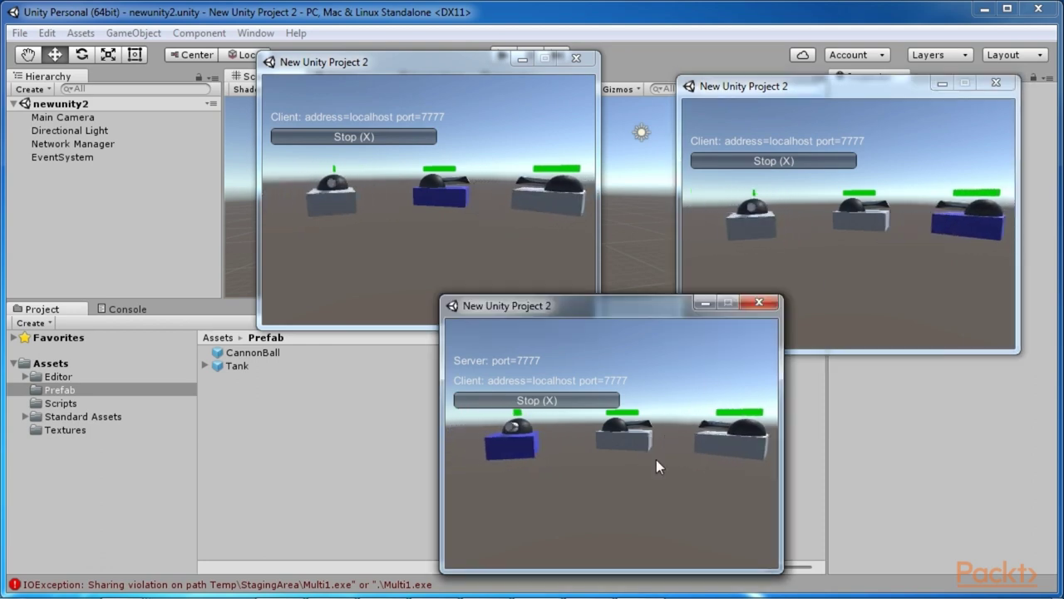
pyautogui.press('Up')
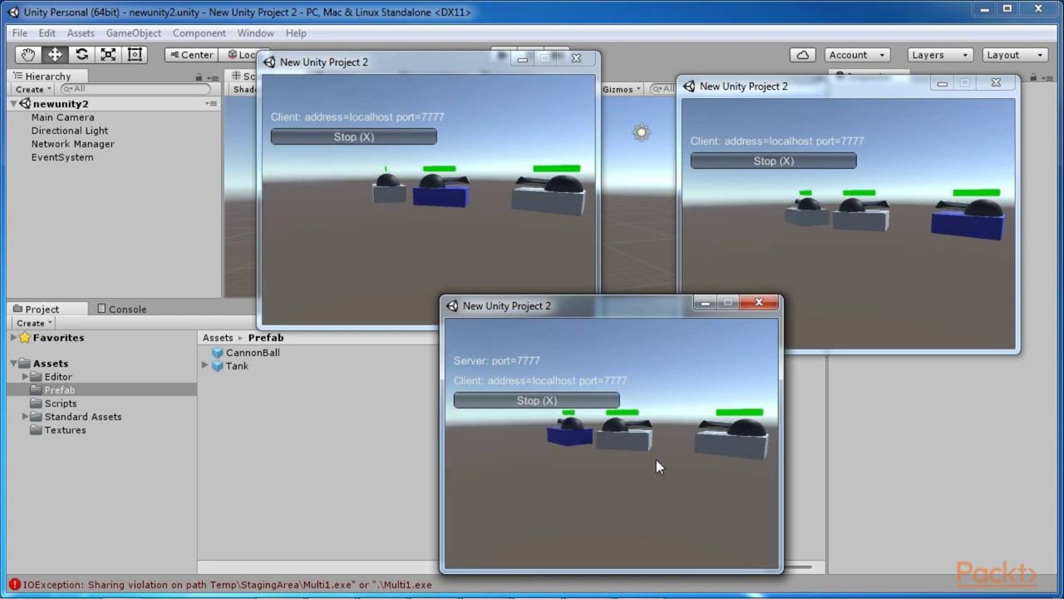
pyautogui.click(485, 228)
pyautogui.press('Up')
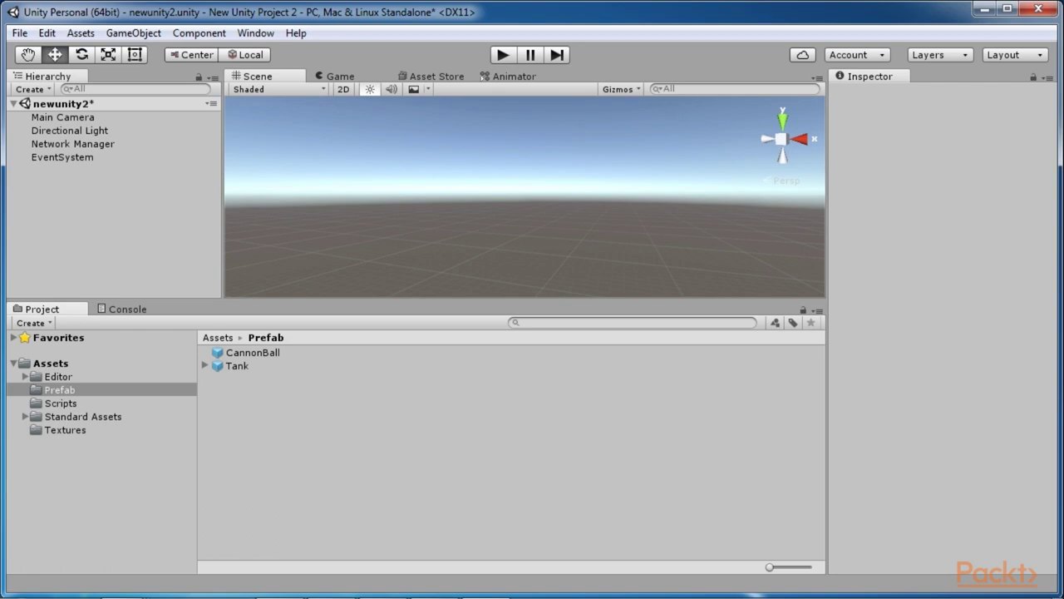
# Place an instance of the Tank prefab in the scene and rename it TankEnemy.
pyautogui.moveTo(219, 368); pyautogui.dragTo(534, 249)
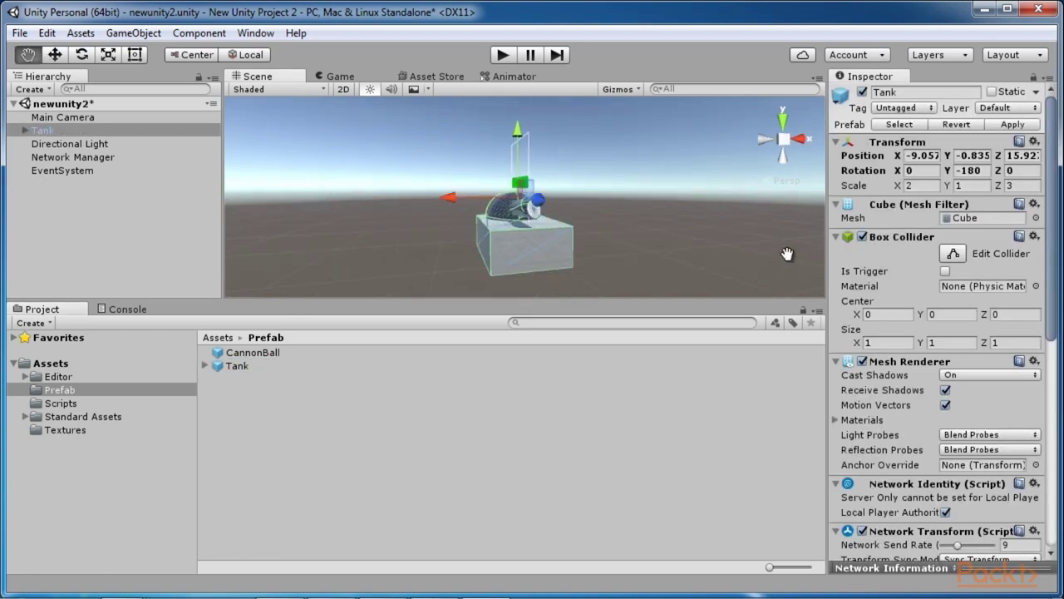
pyautogui.moveTo(568, 301); pyautogui.dragTo(567, 351)
pyautogui.moveTo(220, 239); pyautogui.dragTo(175, 239)
pyautogui.keyDown('alt'); pyautogui.moveTo(532, 274); pyautogui.dragTo(700, 332); pyautogui.keyUp('alt')
pyautogui.click(80, 132)
pyautogui.click(909, 91)
pyautogui.write('Enemy')
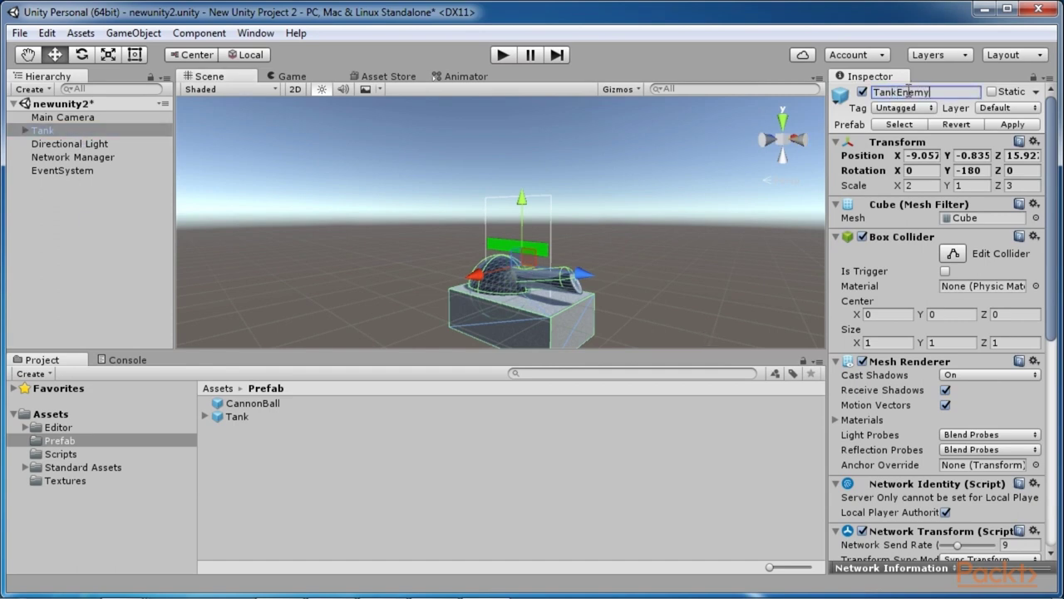
pyautogui.press('Return')
# Remove the Player Controller script component from TankEnemy.
pyautogui.scroll(-10, 990, 386)
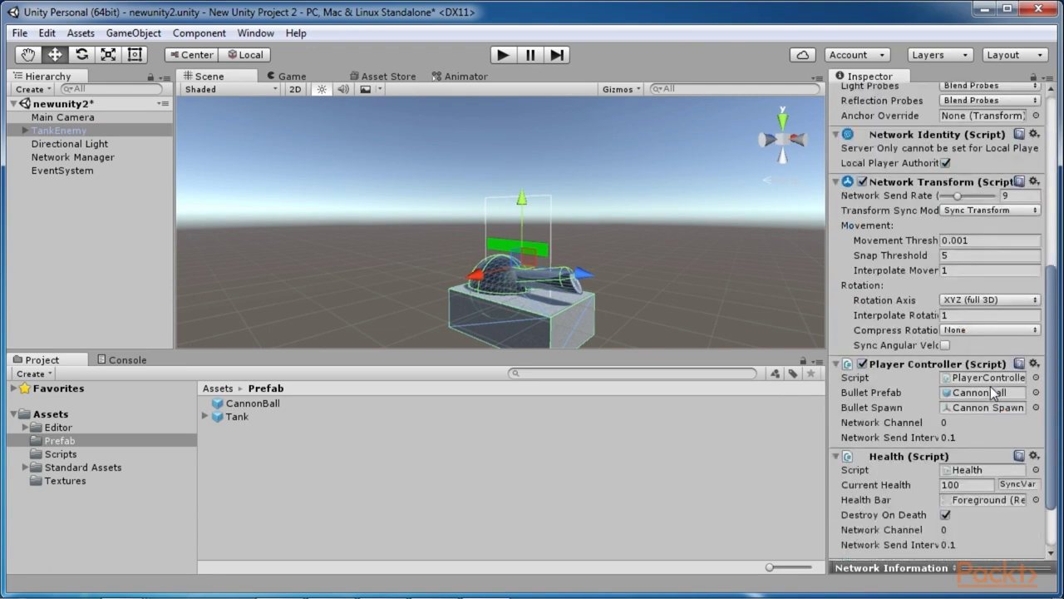
pyautogui.rightClick(840, 293)
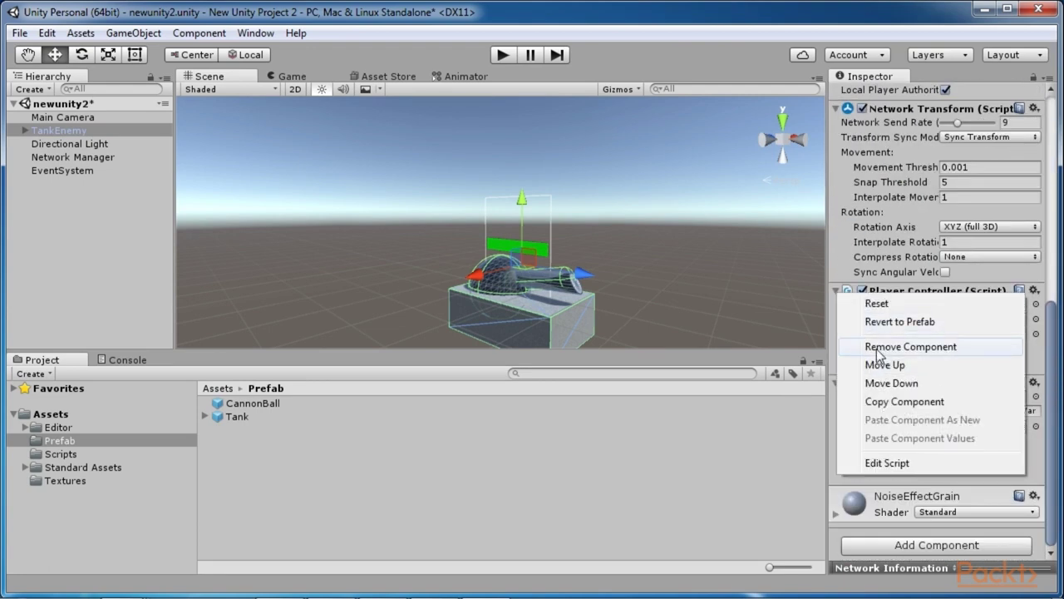
pyautogui.click(879, 347)
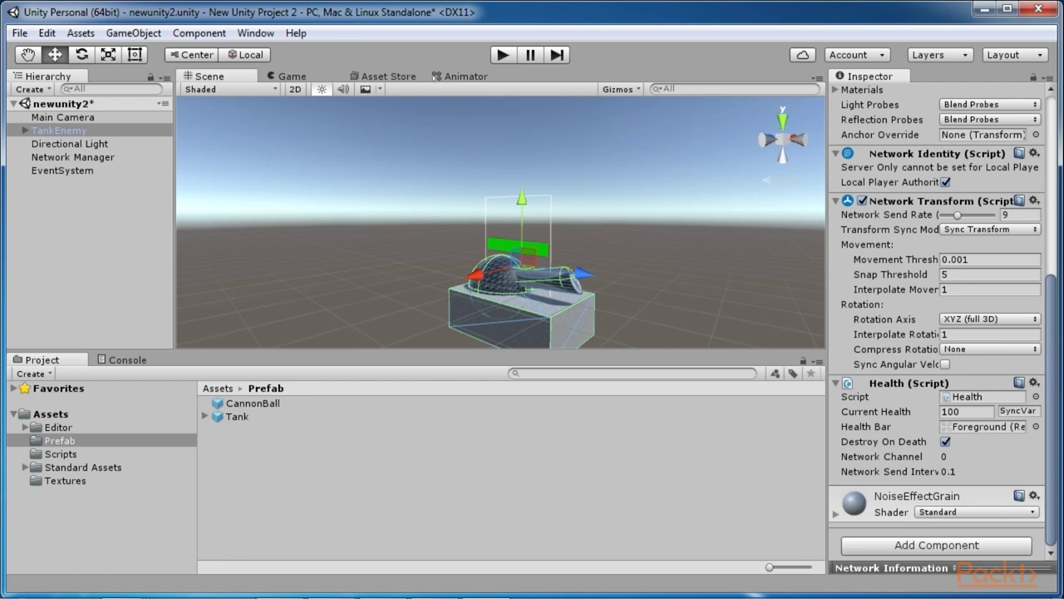
# Darken the NoiseEffectGrain material on the TankEnemy body to near black.
pyautogui.click(857, 517)
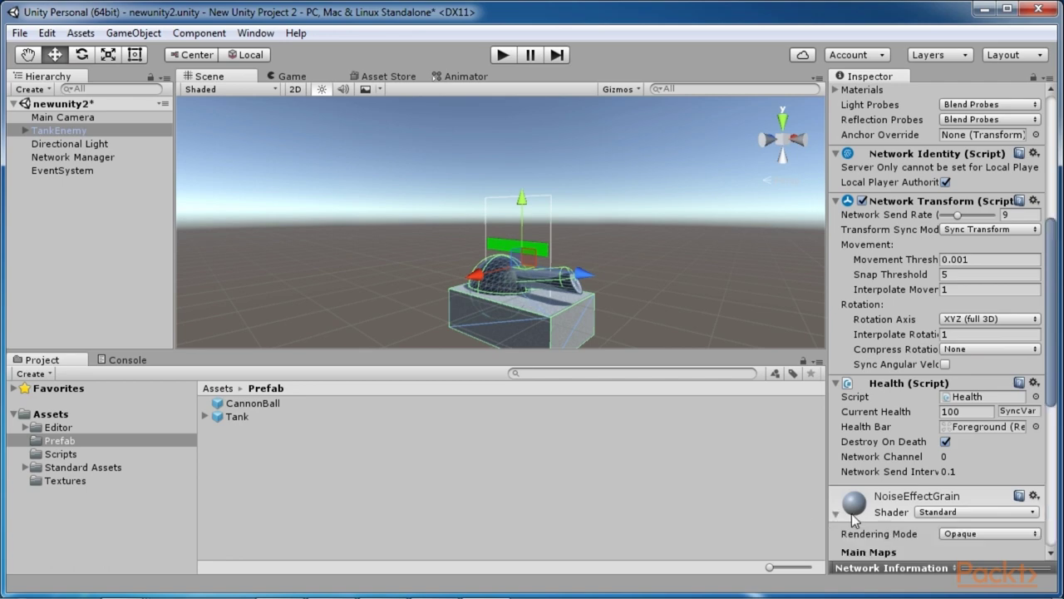
pyautogui.scroll(-5, 867, 462)
pyautogui.click(951, 320)
pyautogui.moveTo(670, 163)
pyautogui.mouseDown()
pyautogui.moveTo(767, 171)
pyautogui.moveTo(747, 168)
pyautogui.moveTo(710, 276)
pyautogui.mouseUp()
# Set the emission colour of the turret sphere's VignetteMask material to red, FF0000.
pyautogui.click(508, 280)
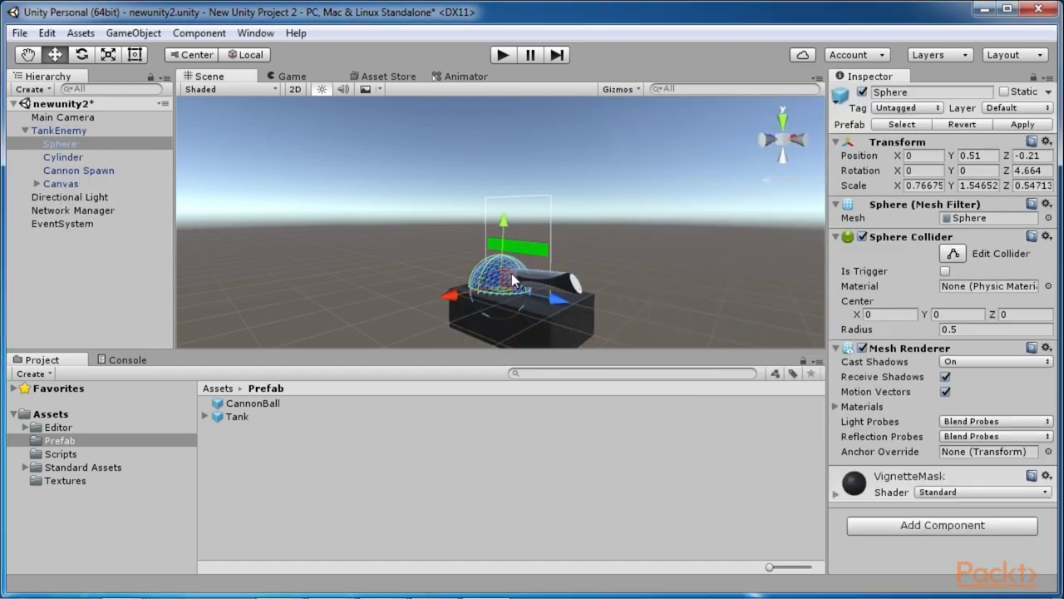
pyautogui.scroll(-6, 869, 531)
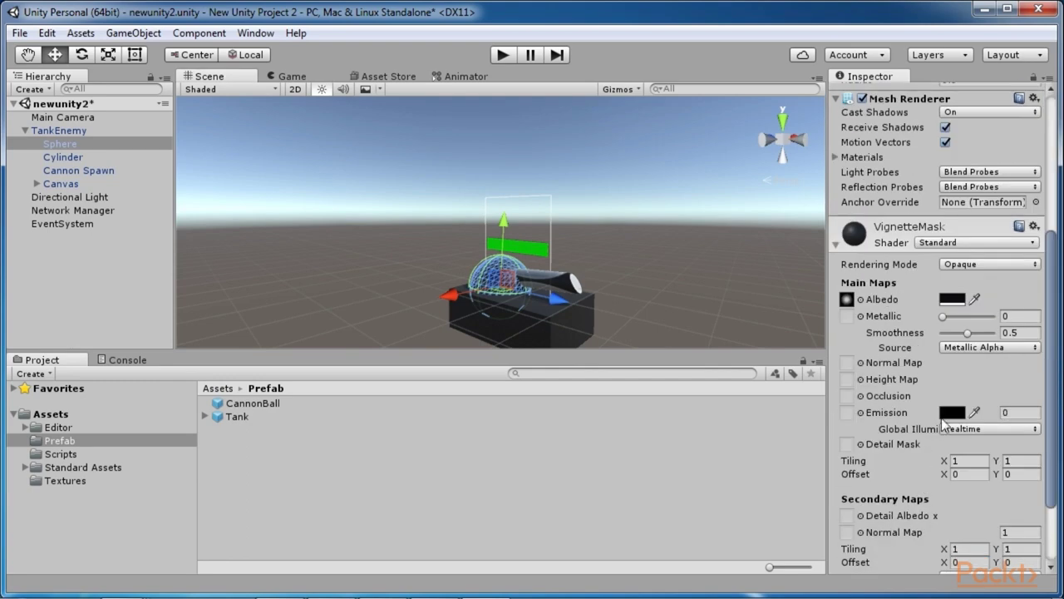
pyautogui.click(952, 412)
pyautogui.moveTo(753, 287)
pyautogui.mouseDown()
pyautogui.moveTo(762, 173)
pyautogui.moveTo(782, 178)
pyautogui.mouseUp()
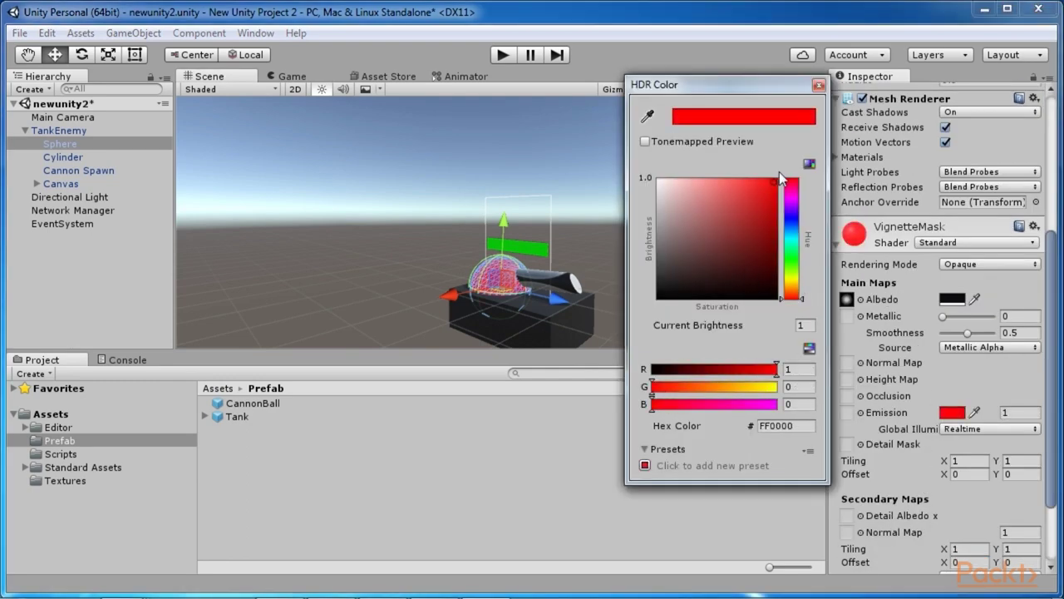
pyautogui.click(564, 282)
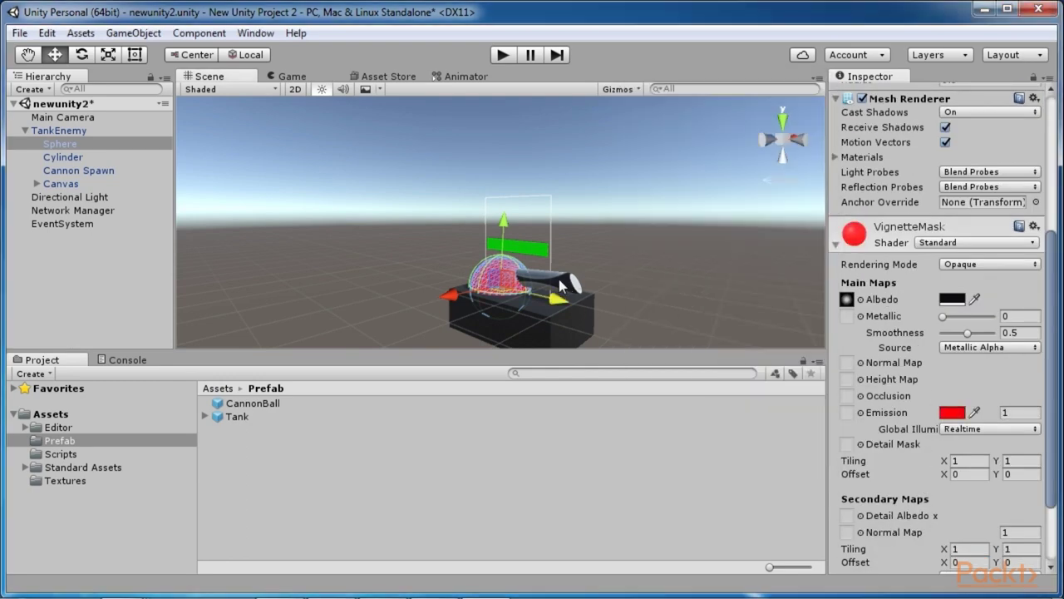
# Set the emission colour of the SphereShape material on TankEnemy's Cylinder barrel to blue with a brightness of about 0.83.
pyautogui.click(566, 282)
pyautogui.click(569, 287)
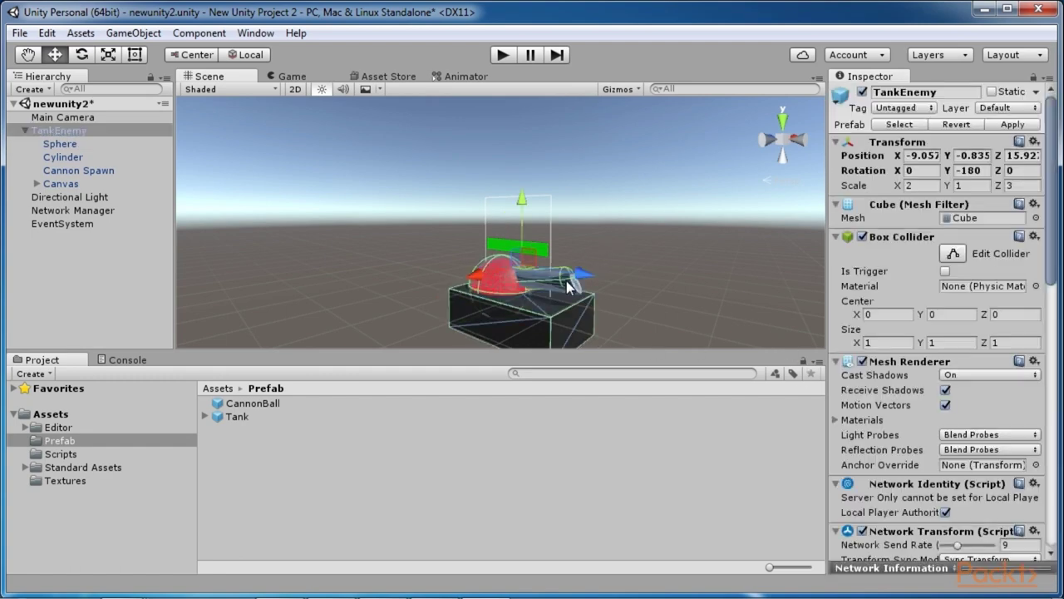
pyautogui.click(58, 145)
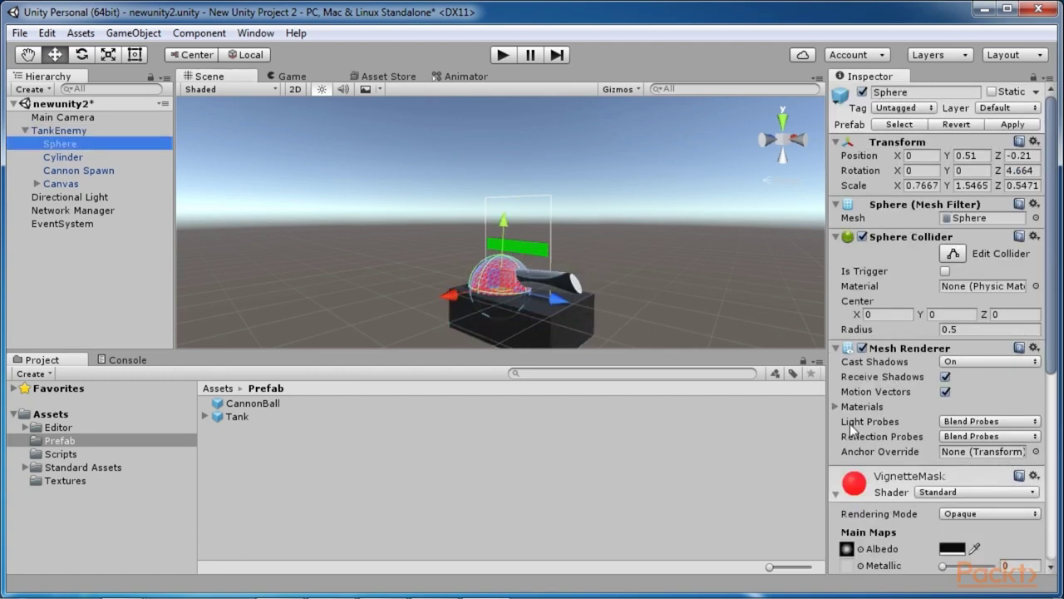
pyautogui.click(62, 158)
pyautogui.click(906, 508)
pyautogui.scroll(-3, 927, 488)
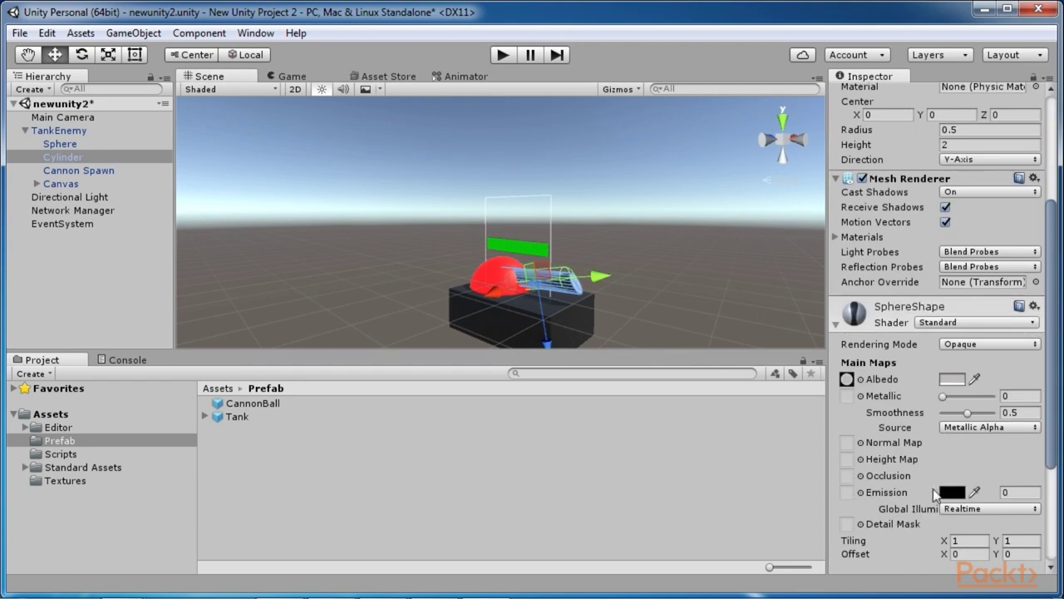
pyautogui.click(952, 491)
pyautogui.moveTo(728, 291); pyautogui.dragTo(792, 216)
pyautogui.click(544, 189)
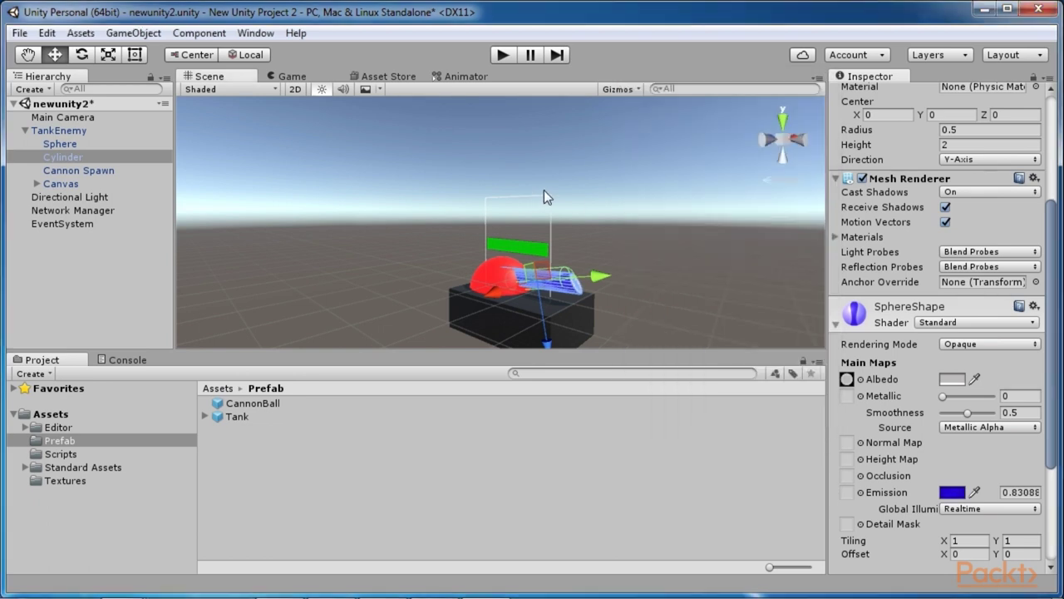
pyautogui.moveTo(649, 266); pyautogui.dragTo(753, 339, button='middle')
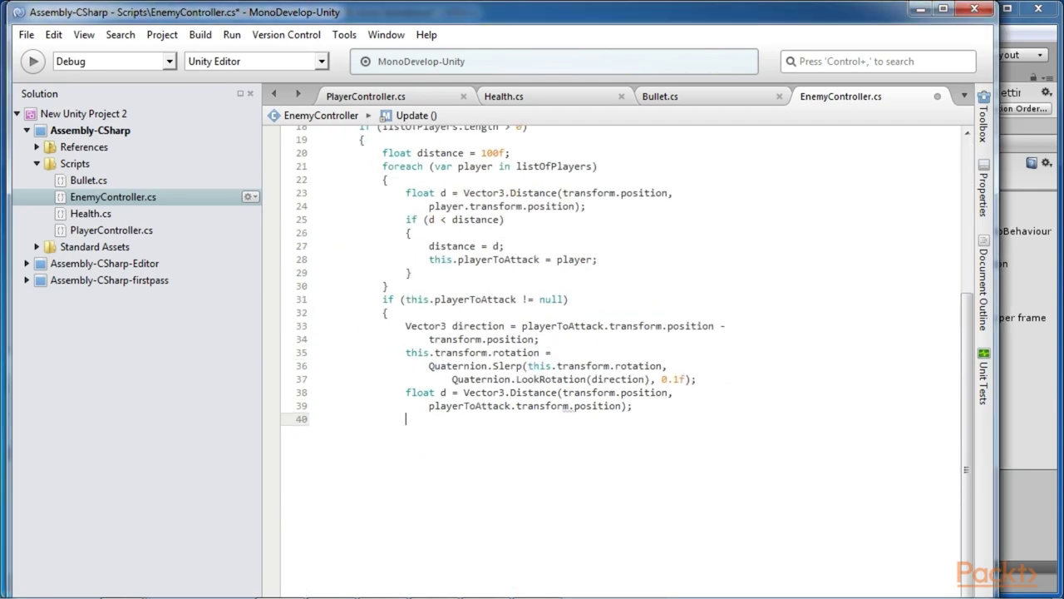
# Complete the EnemyController script with firing within 15.0f on a 1.0f cool-off, the OnChangePlayerToAttack hook, and a CmdFire command that spawns the bullet.
pyautogui.write('if (d < 10.0f) \t\t\t\t{ \t\t\t\t\tif(this.coolOffTime<Time.time) \t\t\t\t\t{ \t\t\t\t\t\tCmdFire(); \t\t\t\t\t\tthis.coolOffTime = Time.time + 1.0f; \t\t\t\t\t} \t\t\t\t} \t\t\t} \t\t} \t} \tvoid OnChangePlayerToAttack(GameObject player) \t{ \t\tthis.playerToAttack = player; \t} \t[Command] \tvoid CmdFire() \t{ \t\t// Create the Bullet from the Bullet Prefab \t\tvar bullet = (GameObject)Instantiate( \t\t\tbulletPrefab, \t\t\tbulletSpawn.position, \t\t\tbulletSpawn.rotation); \t\t// Add velocity to the bullet \t\tbullet.GetComponent<Rigidbody>().velocity = bullet.transform.forward * \t\t\t6; \t\t// Spawn the bullet on the Clients \t\tNetworkServer.Spawn(bullet); \t\t// Destroy the bullet after 2 seconds \t\tDestroy(bullet, 2.0f); \t} }')
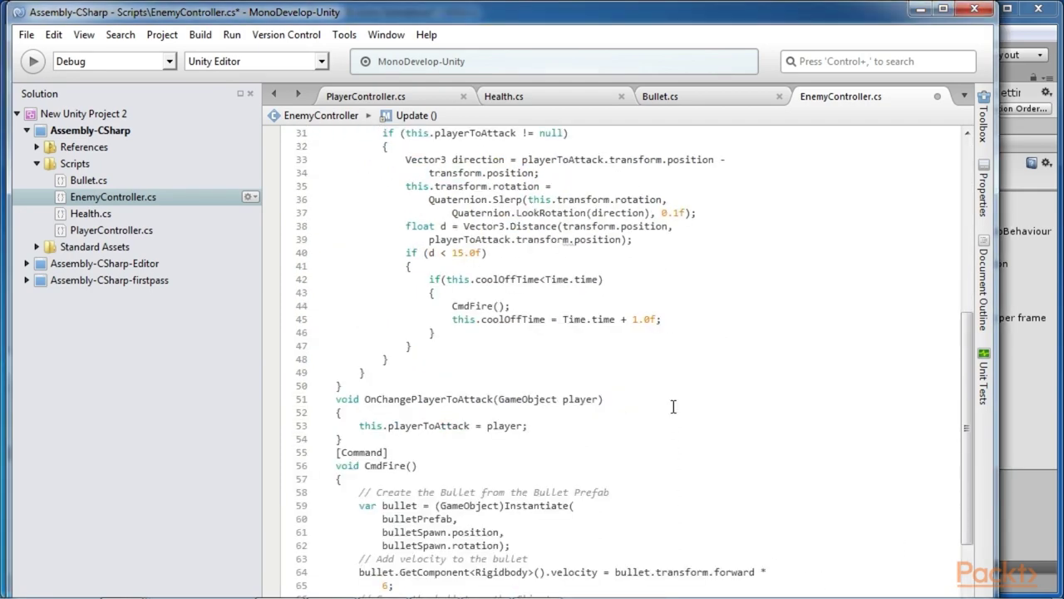
pyautogui.scroll(-3, 620, 457)
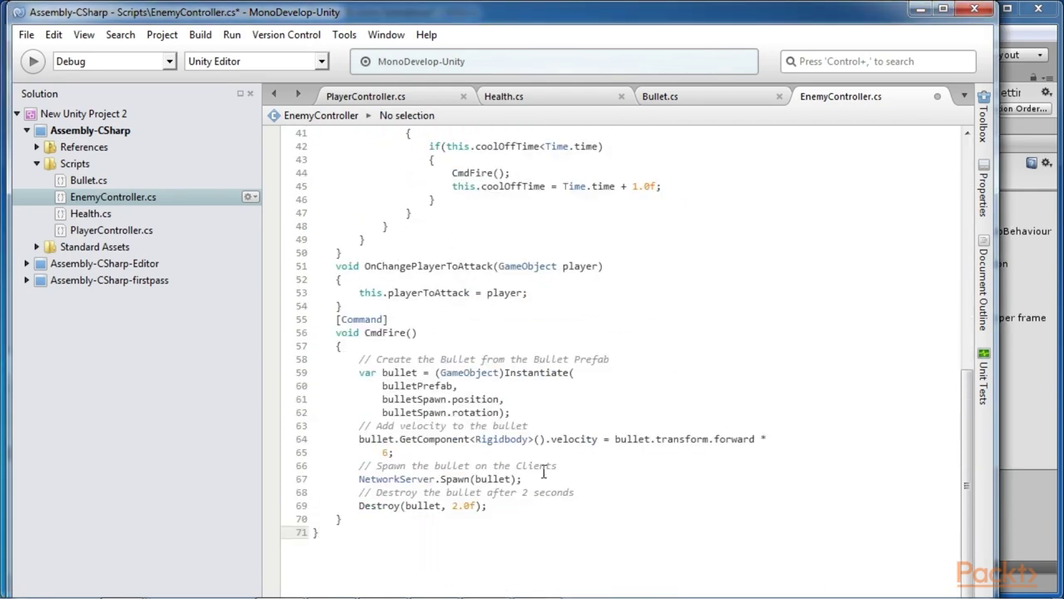
# Review the EnemyController field declarations: bullet prefab and spawn, distance, player list, the synchronised playerToAttack, and cool-off time.
pyautogui.scroll(6, 539, 449)
pyautogui.scroll(3, 539, 449)
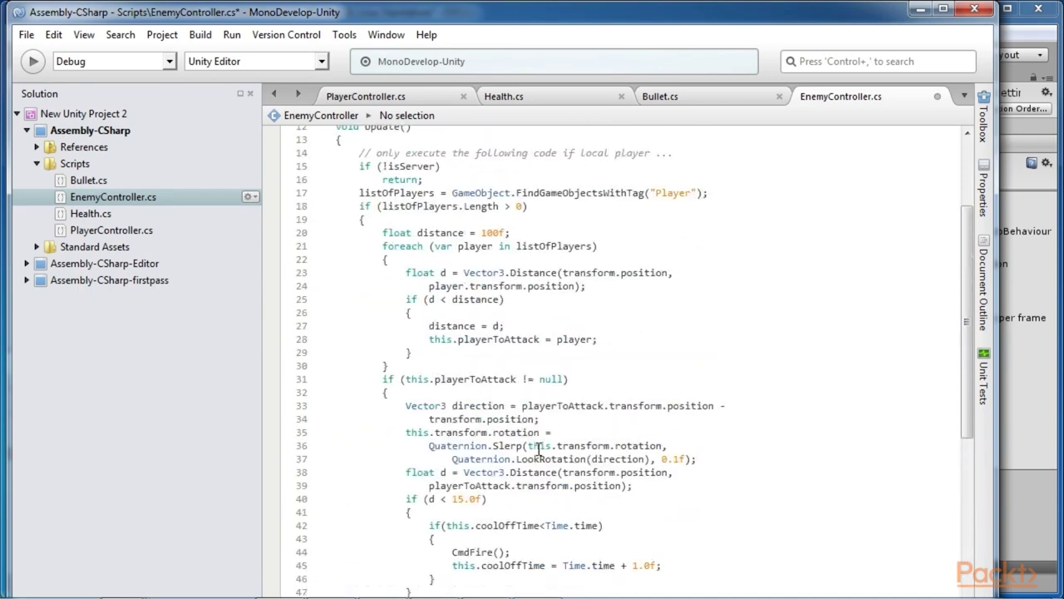
pyautogui.scroll(4, 514, 437)
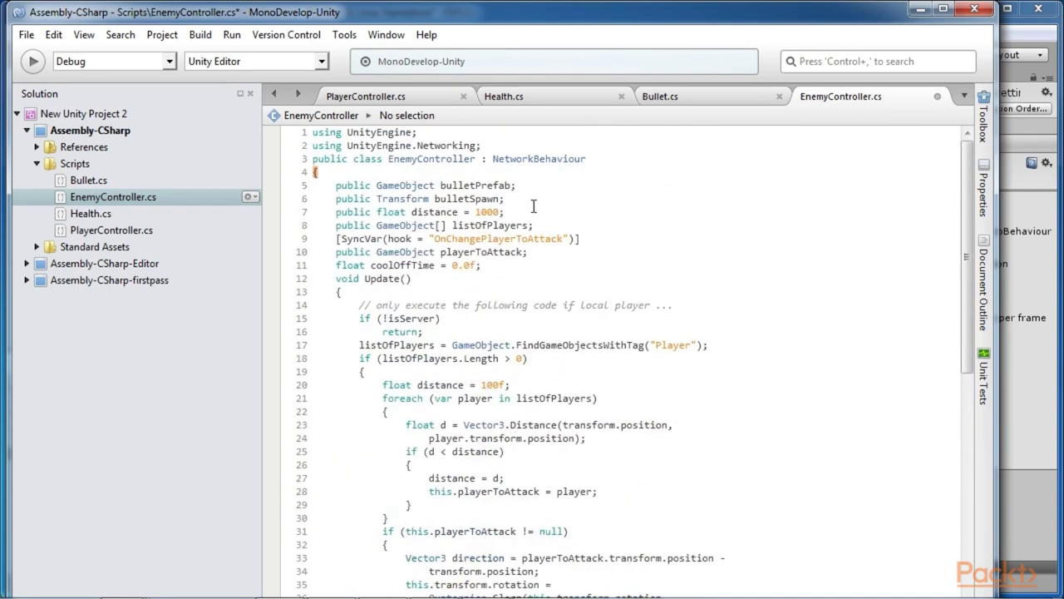
pyautogui.moveTo(434, 185); pyautogui.dragTo(535, 205)
pyautogui.moveTo(409, 211); pyautogui.dragTo(581, 216)
pyautogui.click(377, 226)
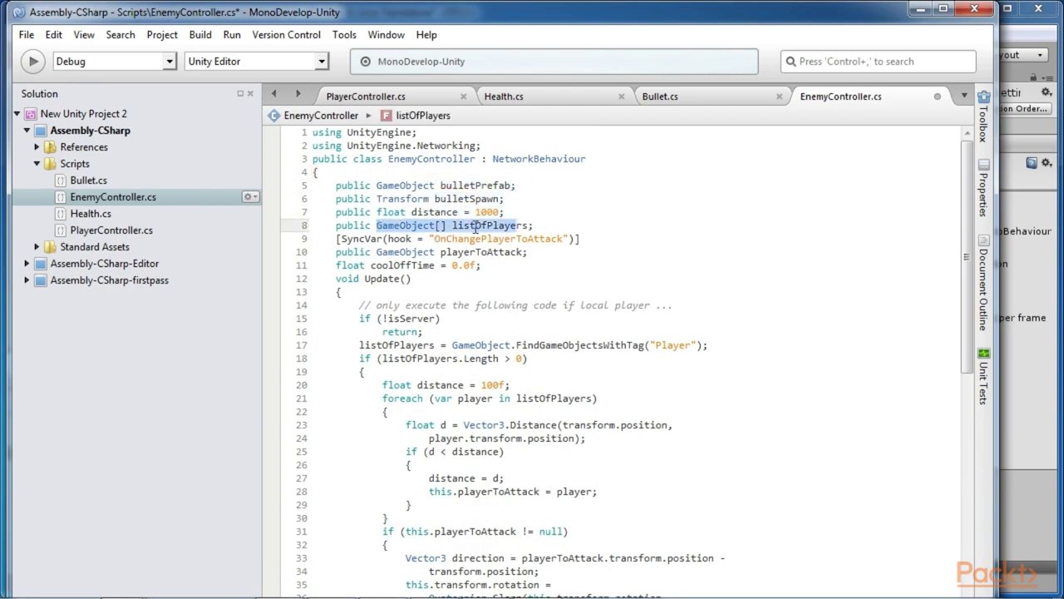
pyautogui.moveTo(429, 238); pyautogui.dragTo(597, 258)
pyautogui.click(517, 269)
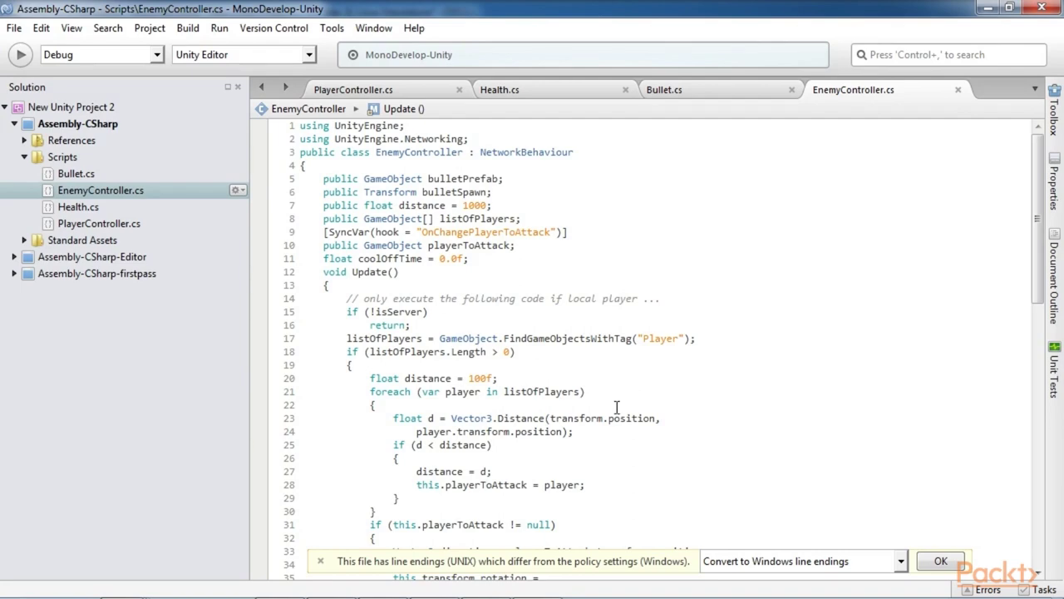
# Examine the firing and cool-off code in Update, the EnemyController class name, and the SyncVar hook attribute.
pyautogui.scroll(-7, 618, 407)
pyautogui.moveTo(439, 419); pyautogui.dragTo(652, 433)
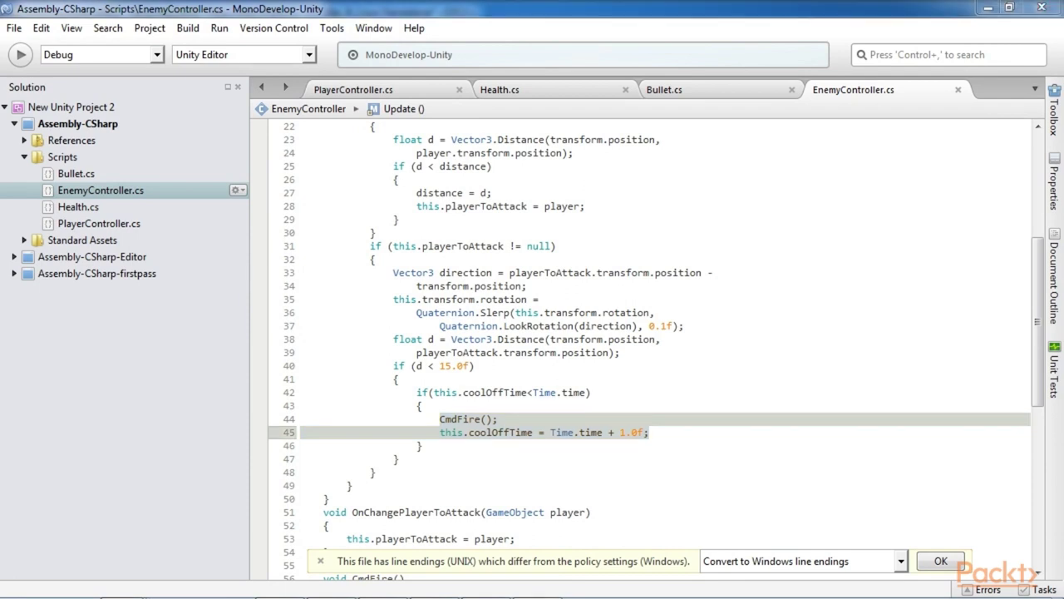
pyautogui.click(705, 380)
pyautogui.scroll(7, 706, 380)
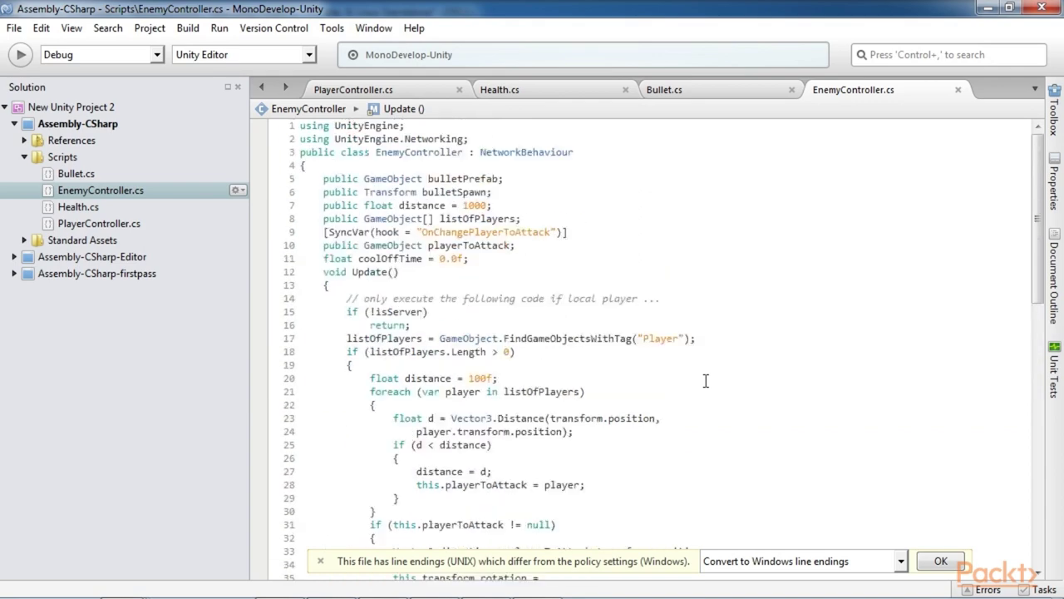
pyautogui.click(393, 163)
pyautogui.doubleClick(393, 153)
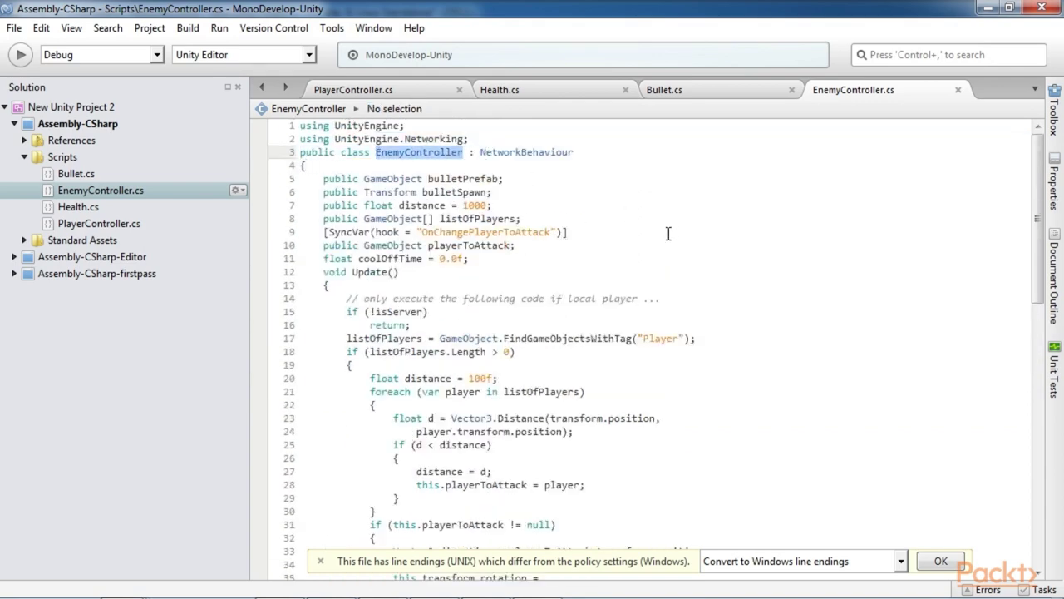
pyautogui.moveTo(328, 232); pyautogui.dragTo(586, 236)
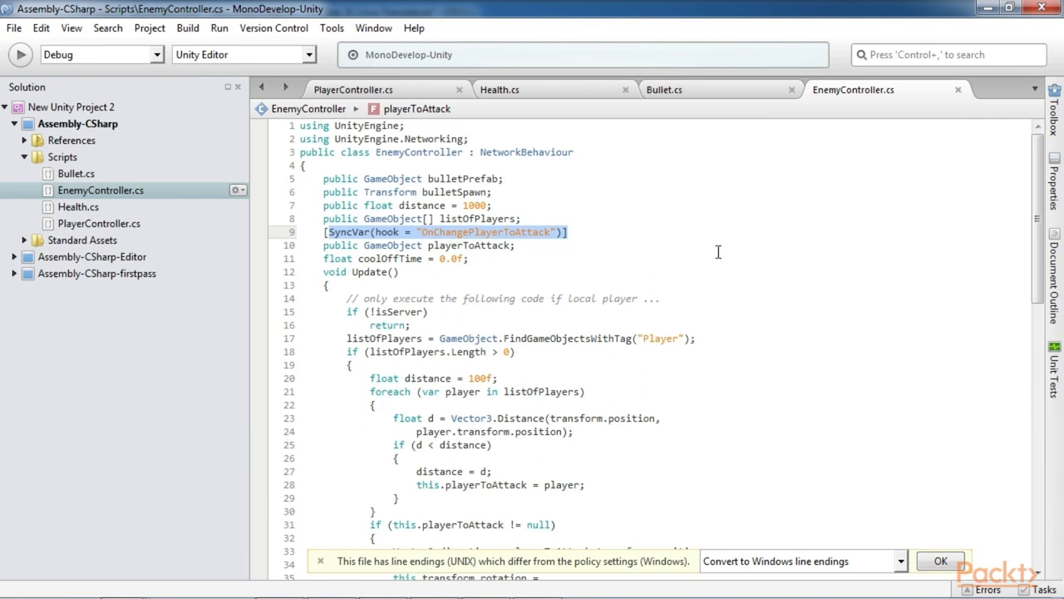
pyautogui.hotkey('alt', 'Tab')
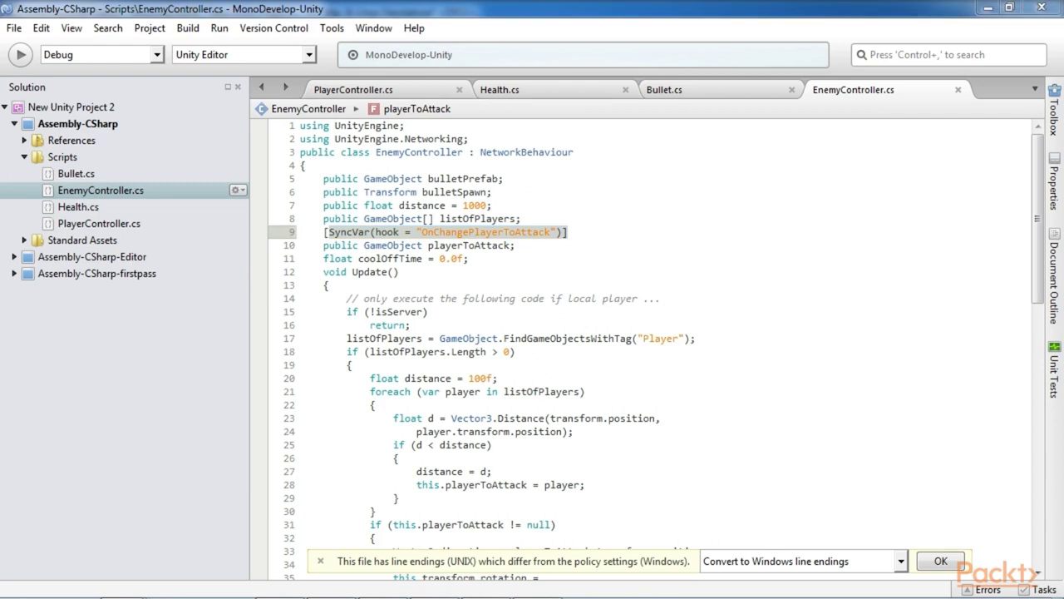
# Glance at the Health script, return to Unity, and attach the EnemyController script to TankEnemy.
pyautogui.click(568, 91)
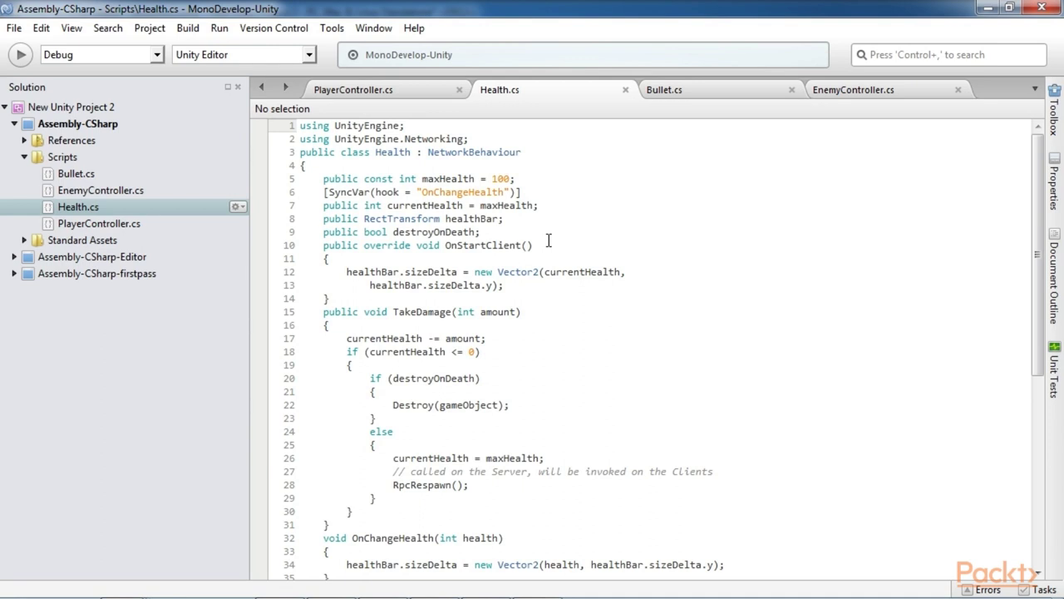
pyautogui.click(721, 233)
pyautogui.click(988, 10)
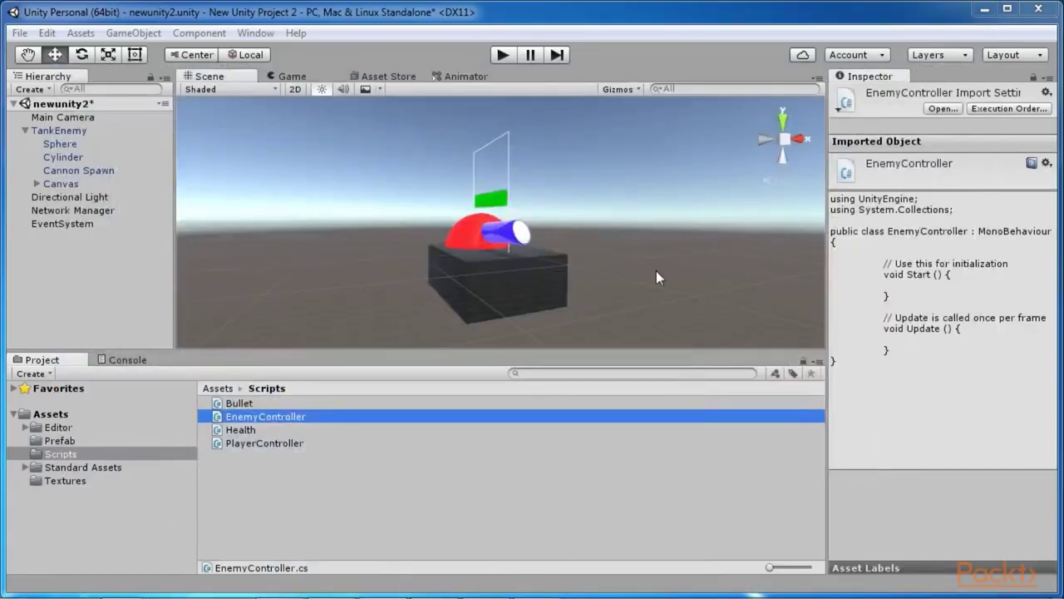
pyautogui.click(58, 130)
pyautogui.scroll(-10, 979, 426)
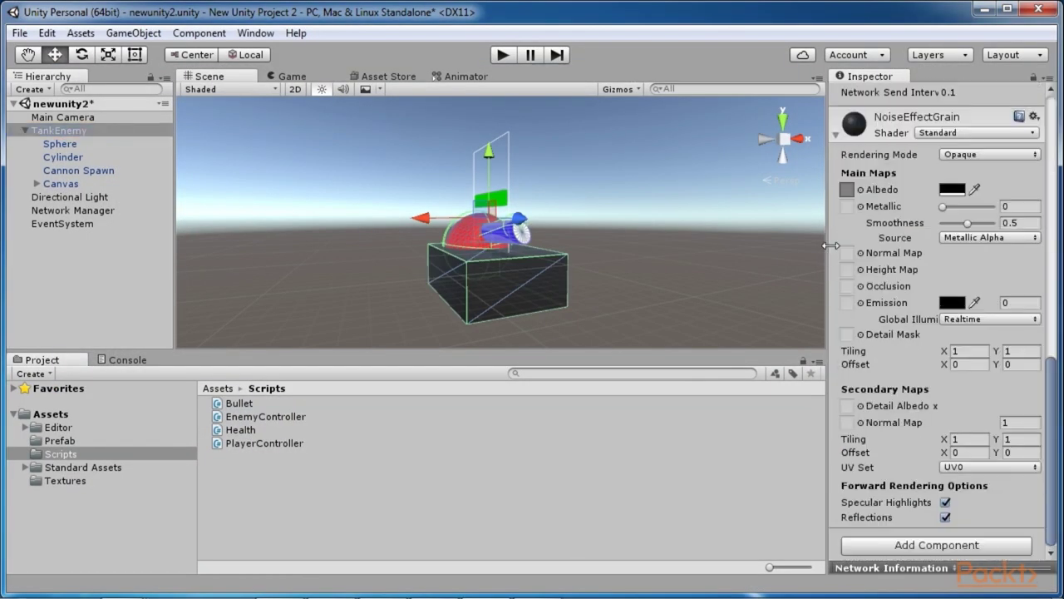
pyautogui.click(835, 142)
pyautogui.moveTo(274, 418); pyautogui.dragTo(937, 556)
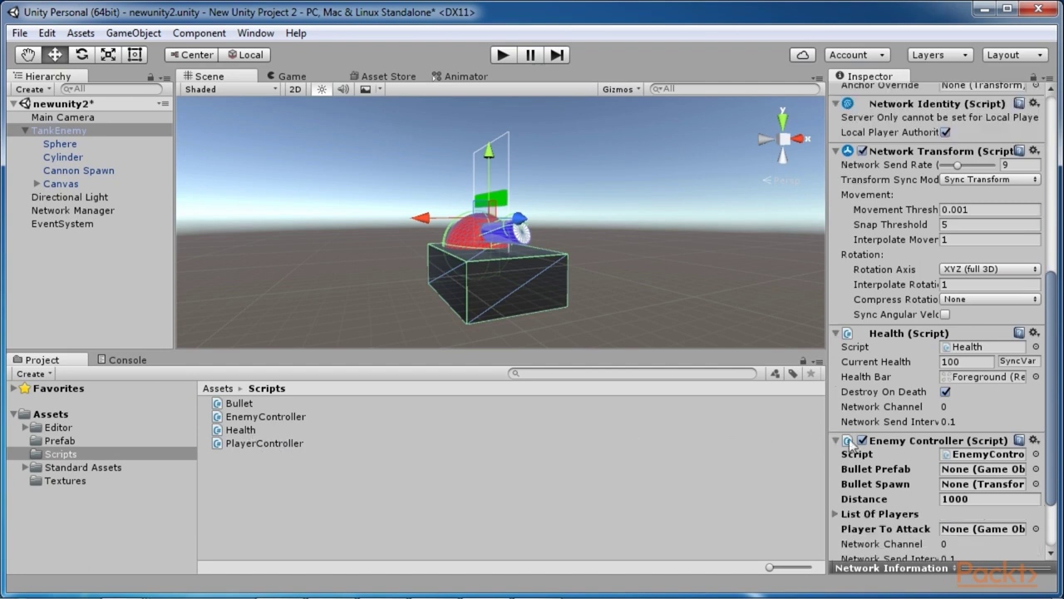
# Add another Health script to TankEnemy and assign the canvas panel's Foreground as that component's Health Bar.
pyautogui.moveTo(259, 431); pyautogui.dragTo(962, 546)
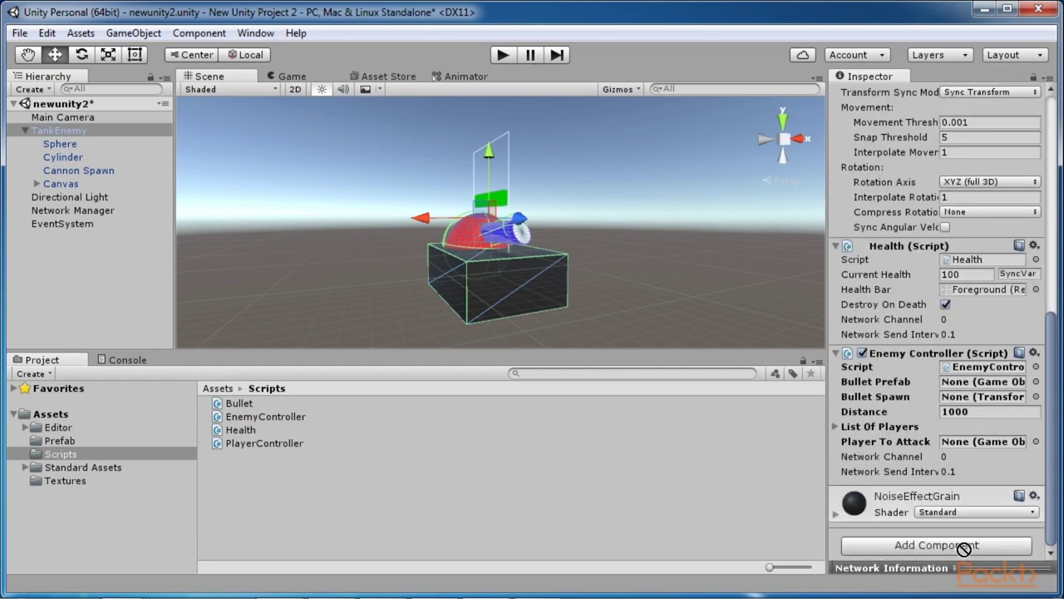
pyautogui.click(962, 546)
pyautogui.click(239, 429)
pyautogui.moveTo(239, 429)
pyautogui.mouseDown()
pyautogui.moveTo(476, 428)
pyautogui.moveTo(934, 543)
pyautogui.moveTo(925, 487)
pyautogui.mouseUp()
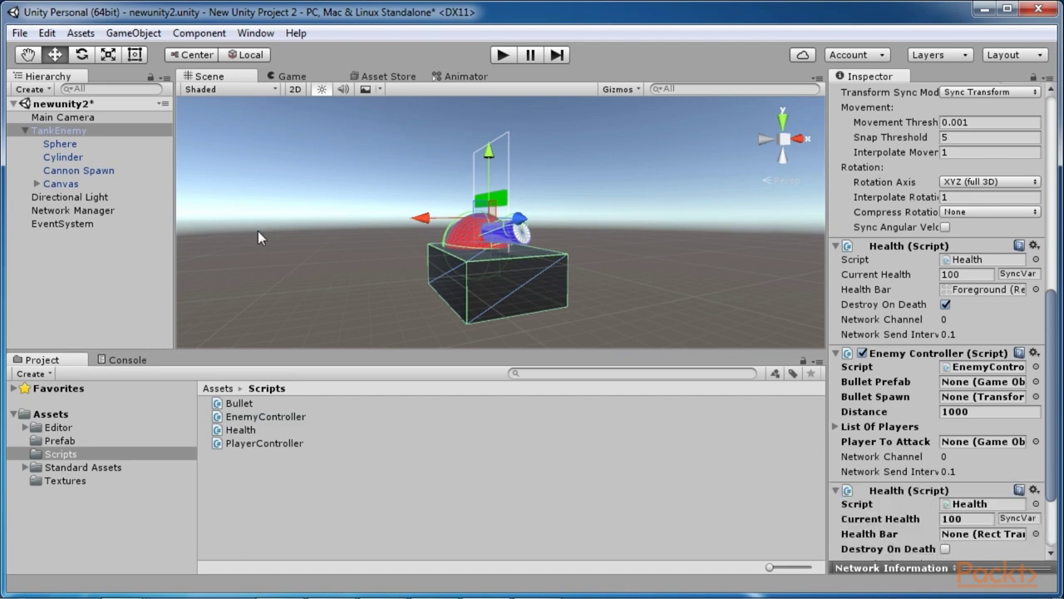
pyautogui.click(37, 183)
pyautogui.click(48, 197)
pyautogui.moveTo(93, 223); pyautogui.dragTo(981, 534)
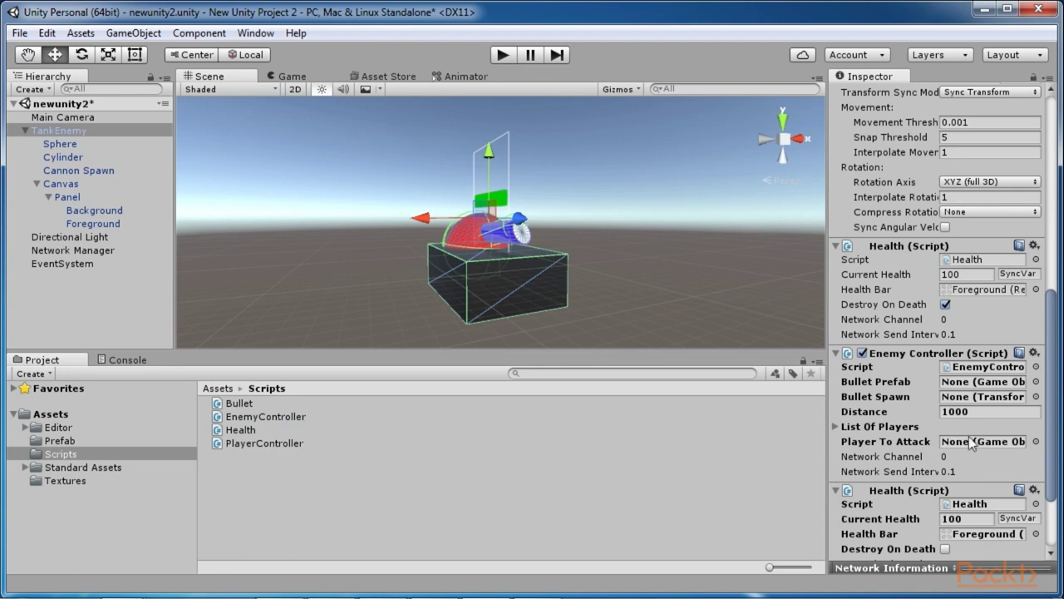
# Assign the CannonBall prefab as Bullet Prefab and Cannon Spawn as Bullet Spawn on TankEnemy's Enemy Controller.
pyautogui.click(836, 427)
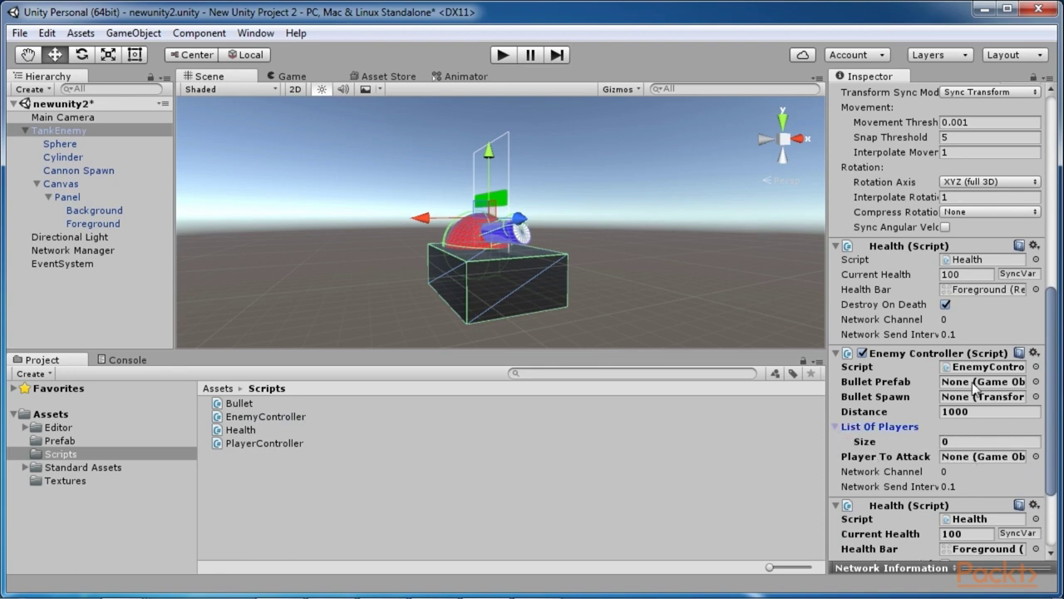
pyautogui.click(60, 440)
pyautogui.moveTo(250, 402); pyautogui.dragTo(967, 387)
pyautogui.moveTo(78, 170); pyautogui.dragTo(884, 409)
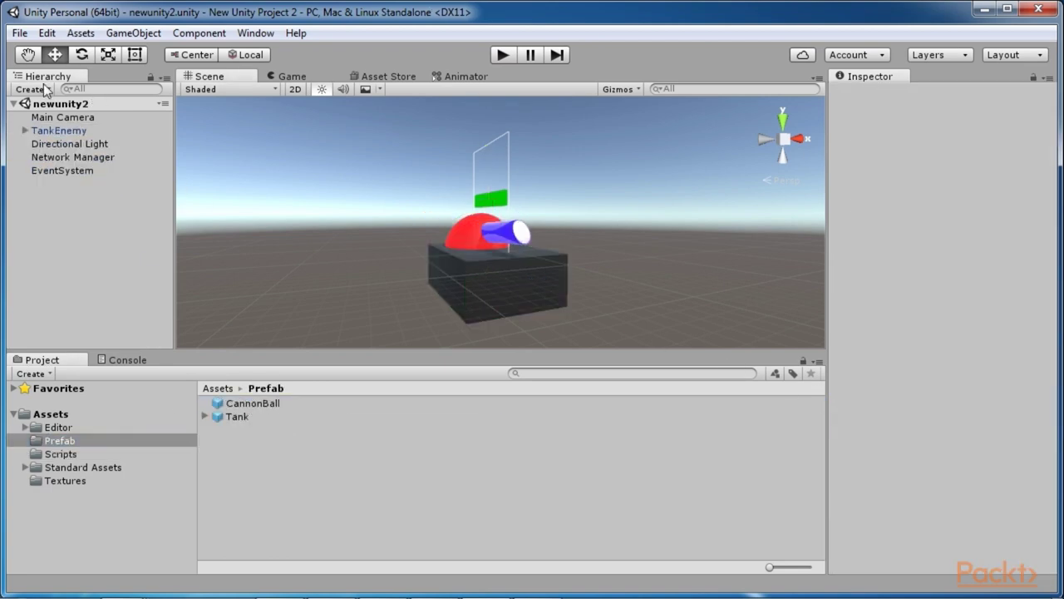
# Create an empty game object in the scene and name it EnemySpawner.
pyautogui.click(45, 89)
pyautogui.click(47, 107)
pyautogui.click(926, 92)
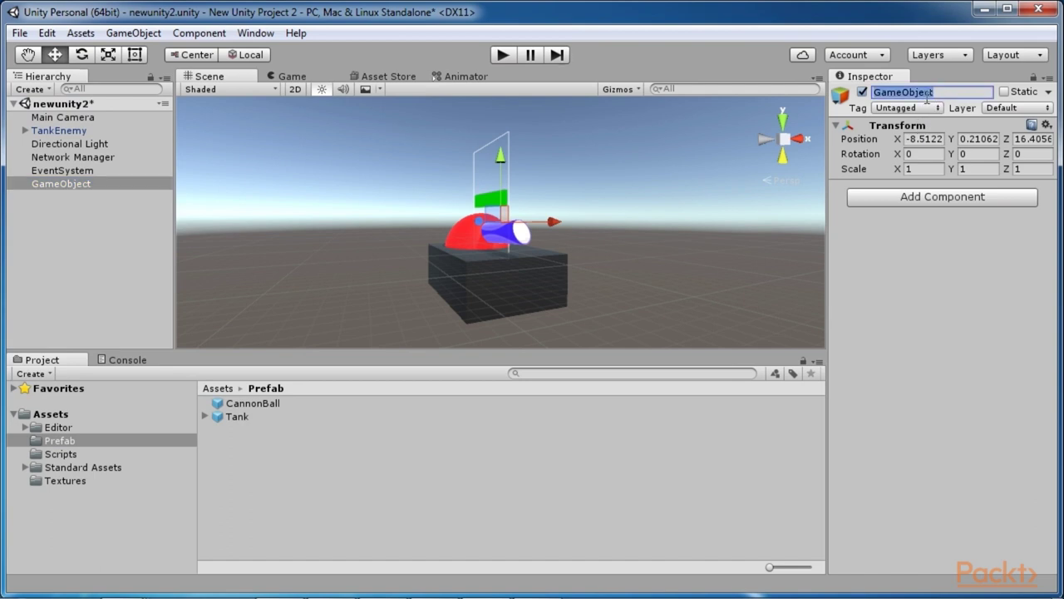
pyautogui.write('EnemySpawner')
pyautogui.press('Return')
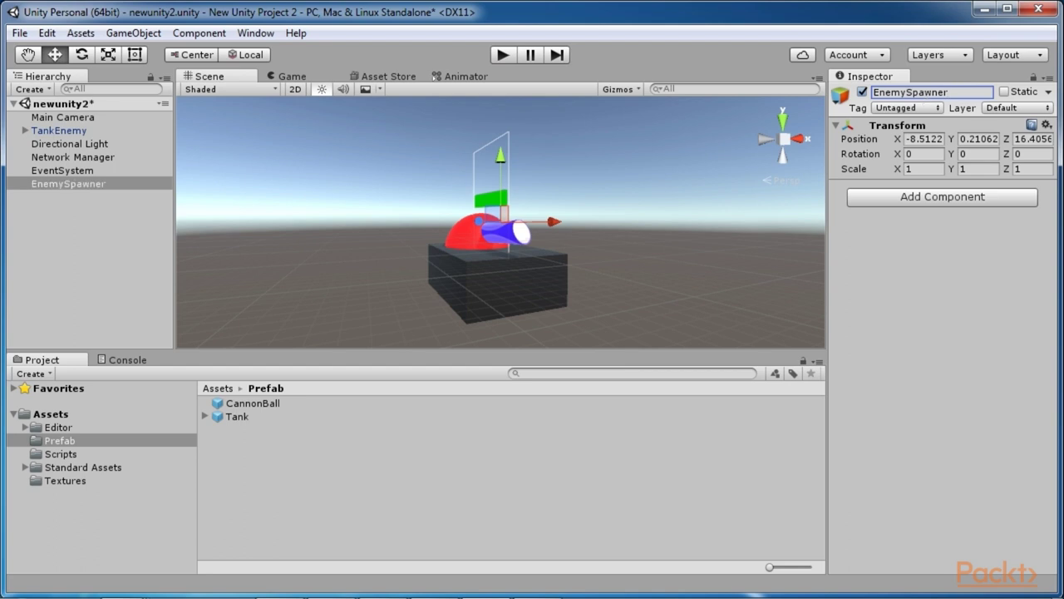
# Add a Network Identity component to the EnemySpawner object and enable Server Only.
pyautogui.click(914, 197)
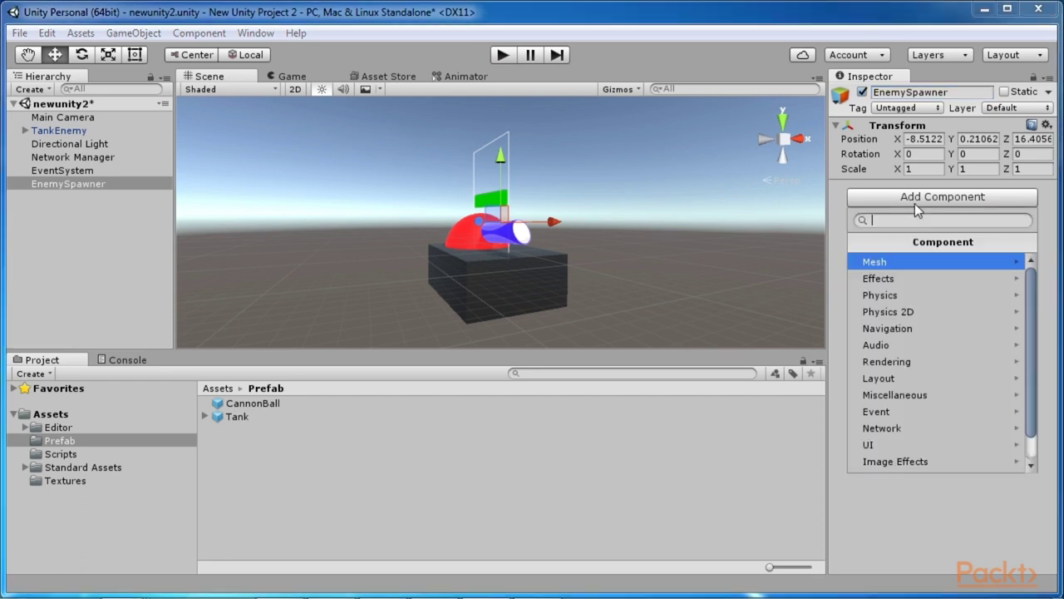
pyautogui.click(916, 427)
pyautogui.click(902, 287)
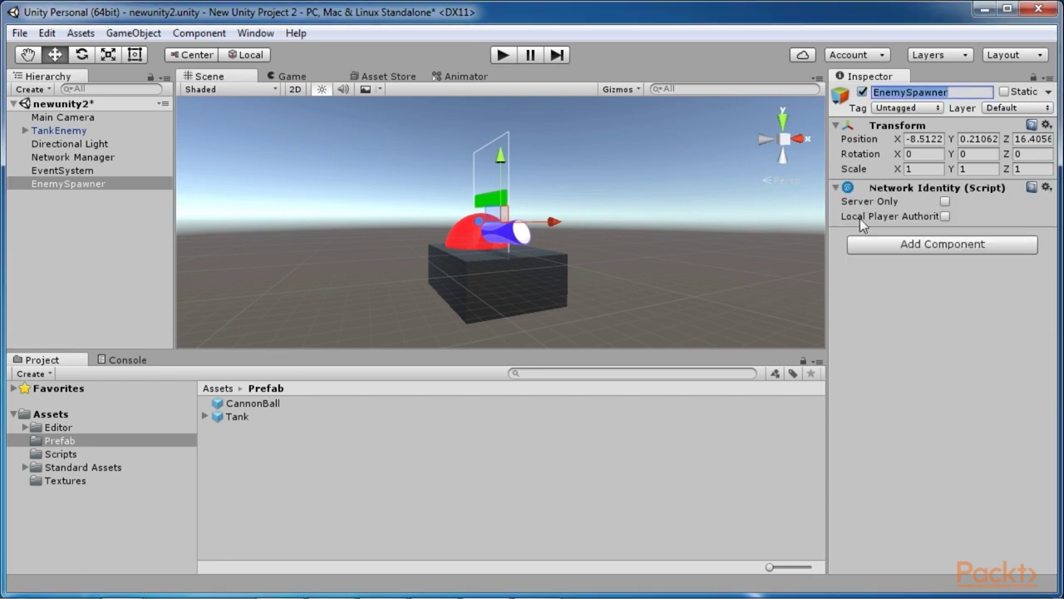
pyautogui.click(944, 202)
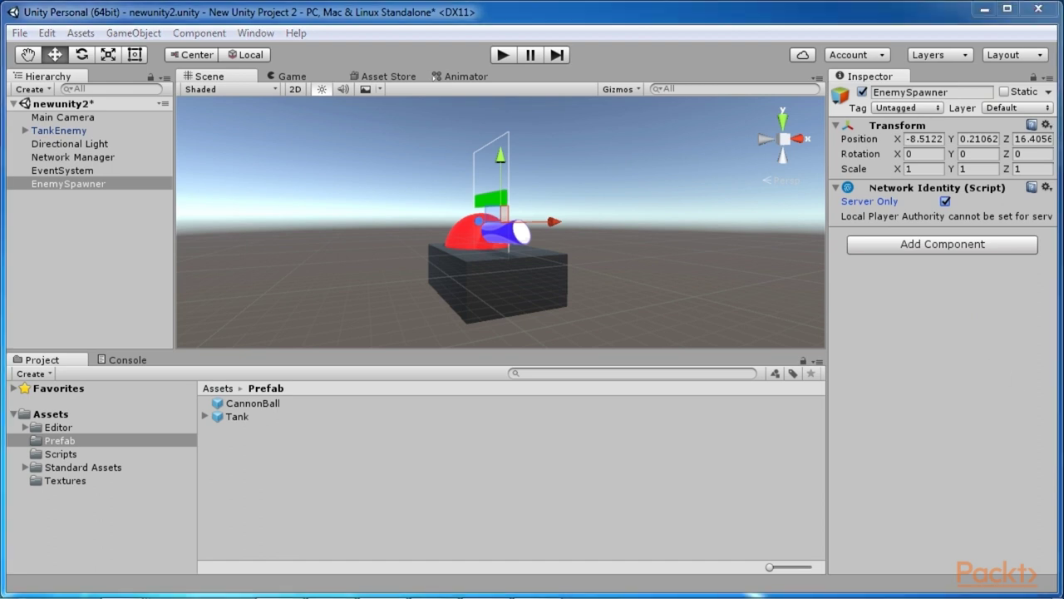
# Create a C# script named EnemySpawner in the Scripts folder.
pyautogui.click(135, 456)
pyautogui.rightClick(366, 484)
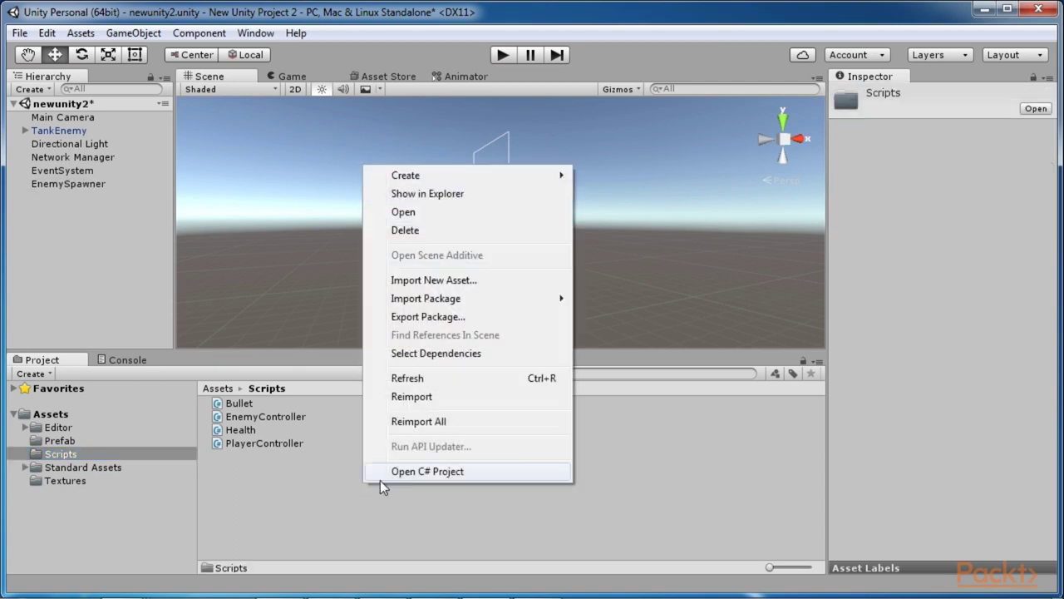
pyautogui.moveTo(473, 176)
pyautogui.click(616, 168)
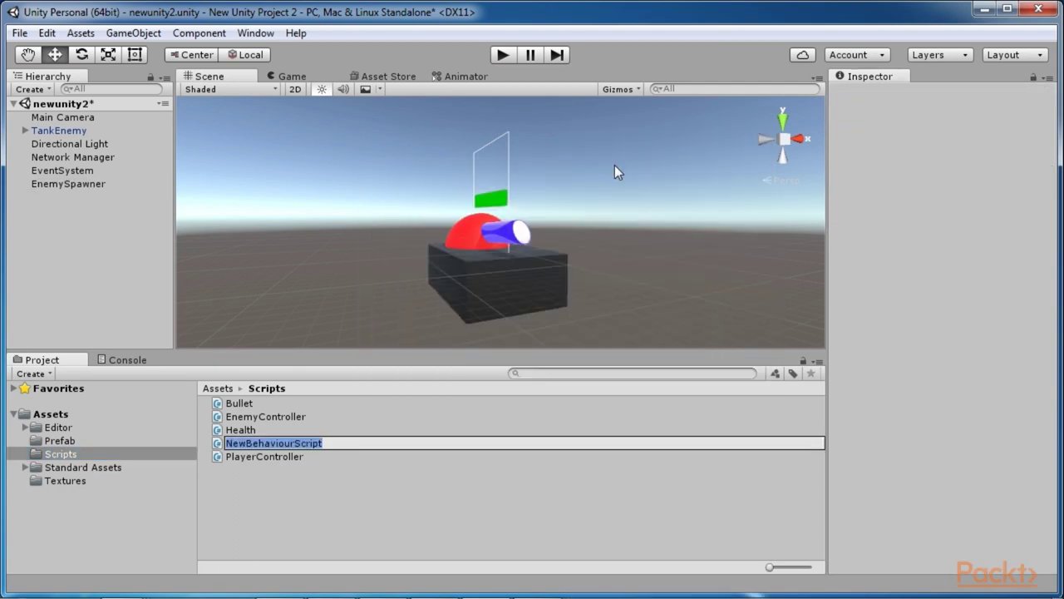
pyautogui.write('EnemySpawner')
pyautogui.press('Return')
pyautogui.click(356, 463)
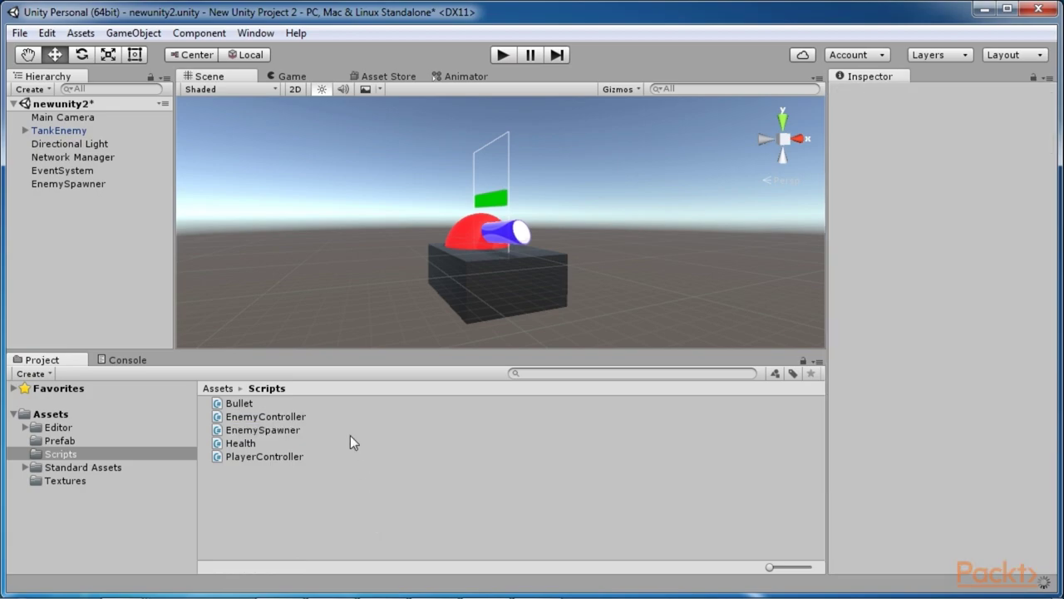
# Replace the EnemySpawner script with NetworkBehaviour code whose OnStartServer spawns numberOfEnemies enemyPrefab copies at random positions within ±8.0f, and save it.
pyautogui.doubleClick(350, 434)
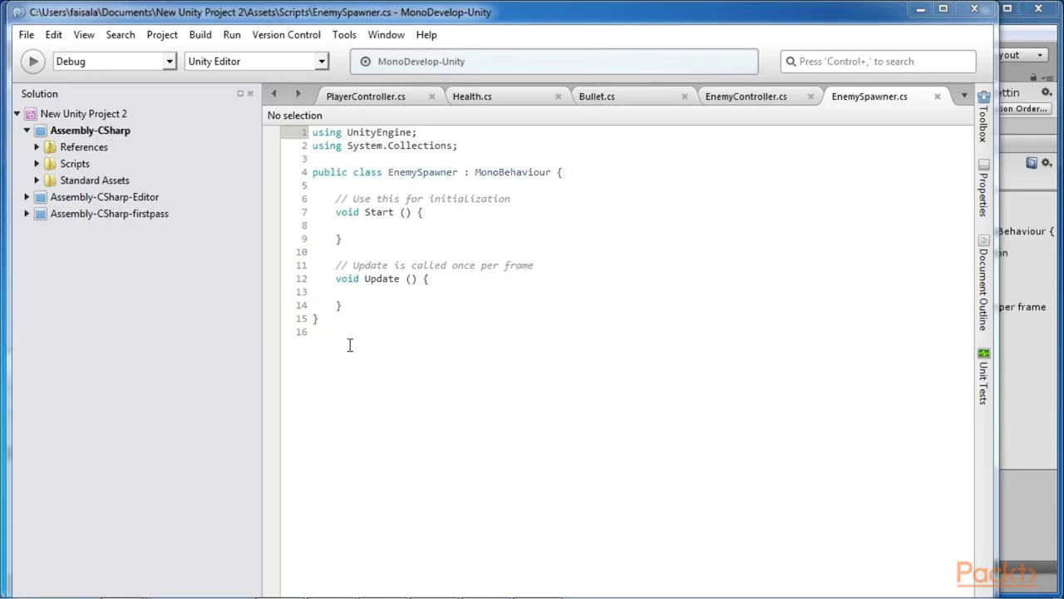
pyautogui.hotkey('ctrl', 'a')
pyautogui.write('using UnityEngine; using UnityEngine.Networking; public class EnemySpawner : NetworkBehaviour {     public GameObject enemyPrefab;     public int numberOfEnemies;     public override void OnStartServer()     {         for (int i = 0; i < numberOfEnemies; i++)         {             var spawnPosition = new Vector3(                 Random.Range(-8.0f, 8.0f),                 0.0f,                 Random.Range(-8.0f, 8.0f));             var spawnRotation = Quaternion.Euler(                 0.0f,                 Random.Range(0, 180),                 0.0f);             var enemy = (GameObject)Instantiate(enemyPrefab, spawnPosition,                 spawnRotation);             NetworkServer.Spawn(enemy);         }     } }')
pyautogui.click(570, 158)
pyautogui.press('Return')
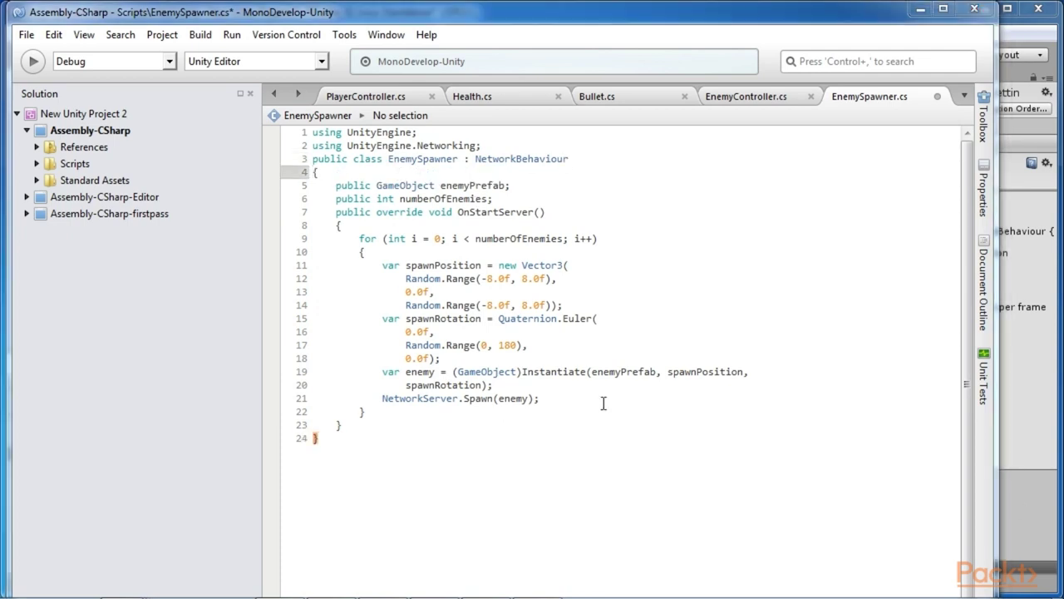
pyautogui.hotkey('ctrl', 'a')
pyautogui.click(681, 264)
pyautogui.hotkey('ctrl', 's')
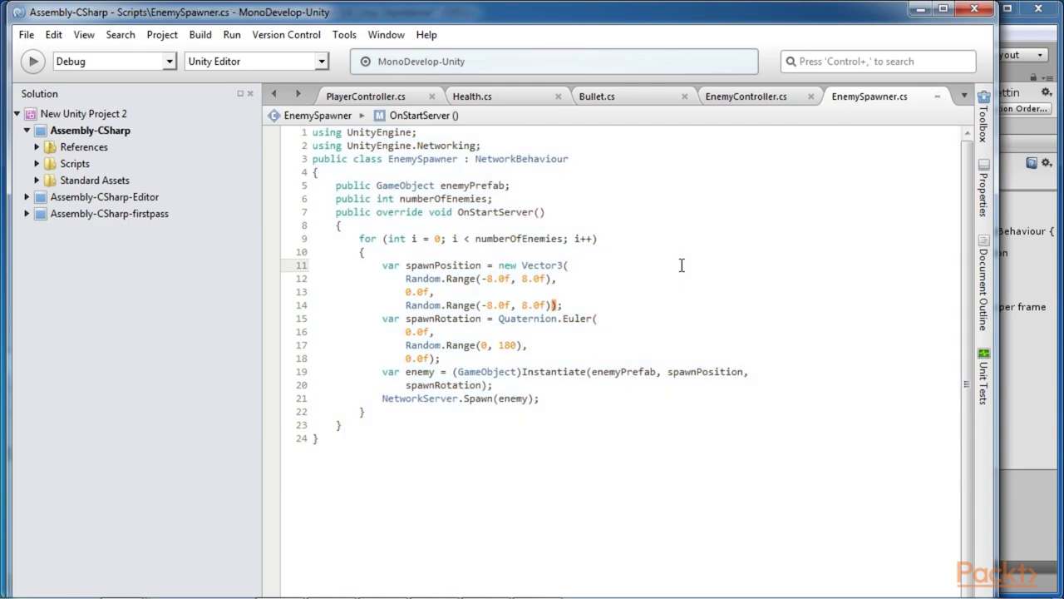
# Return to Unity and attach the EnemySpawner script to the EnemySpawner object.
pyautogui.click(921, 10)
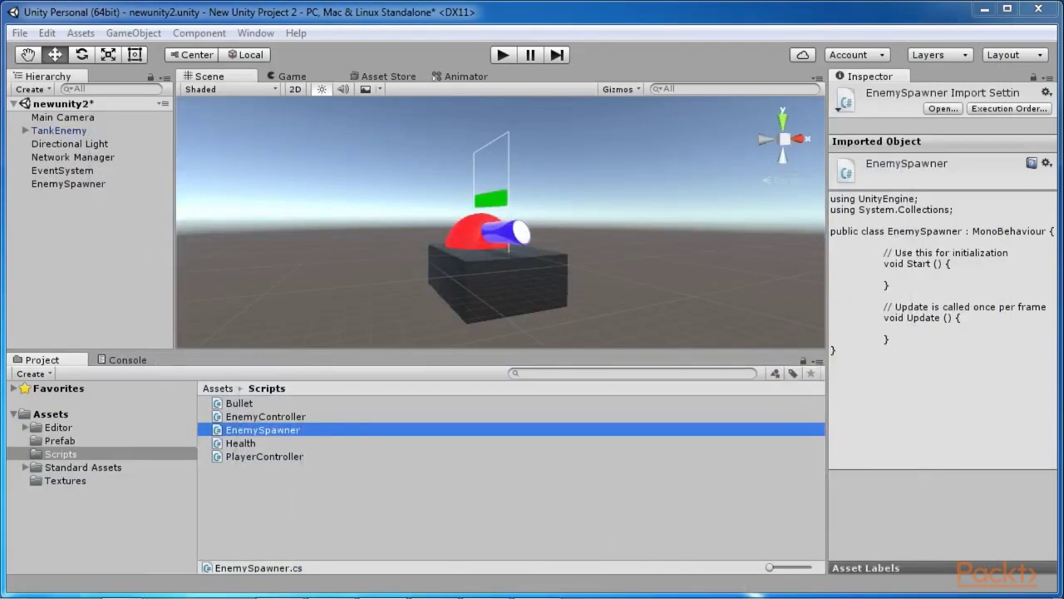
pyautogui.click(66, 184)
pyautogui.moveTo(275, 430); pyautogui.dragTo(938, 260)
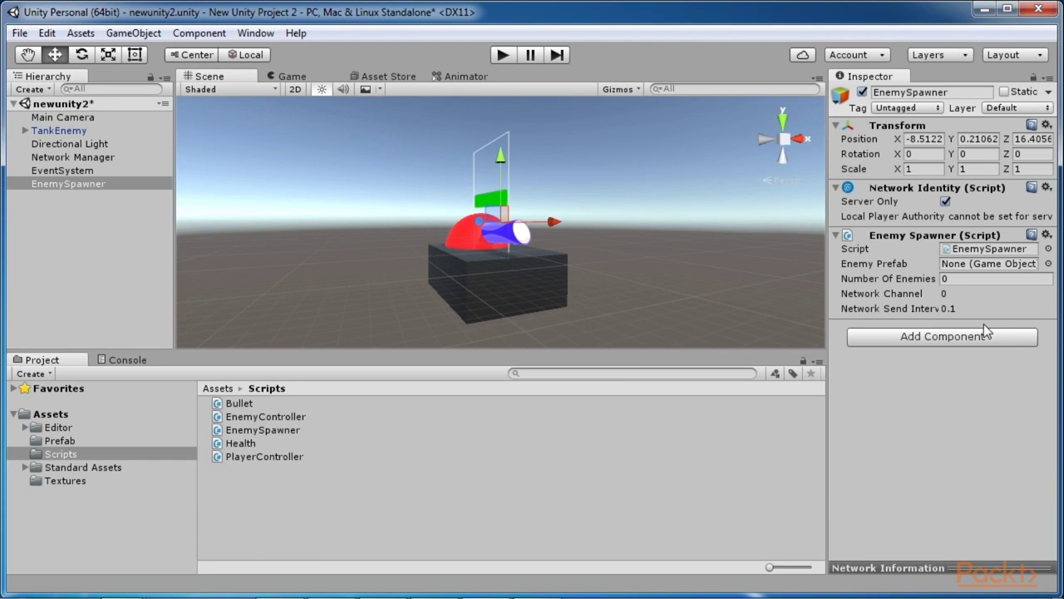
# Add a new entry to the Network Manager's registered spawnable prefabs and try to assign TankEnemy to it.
pyautogui.click(74, 156)
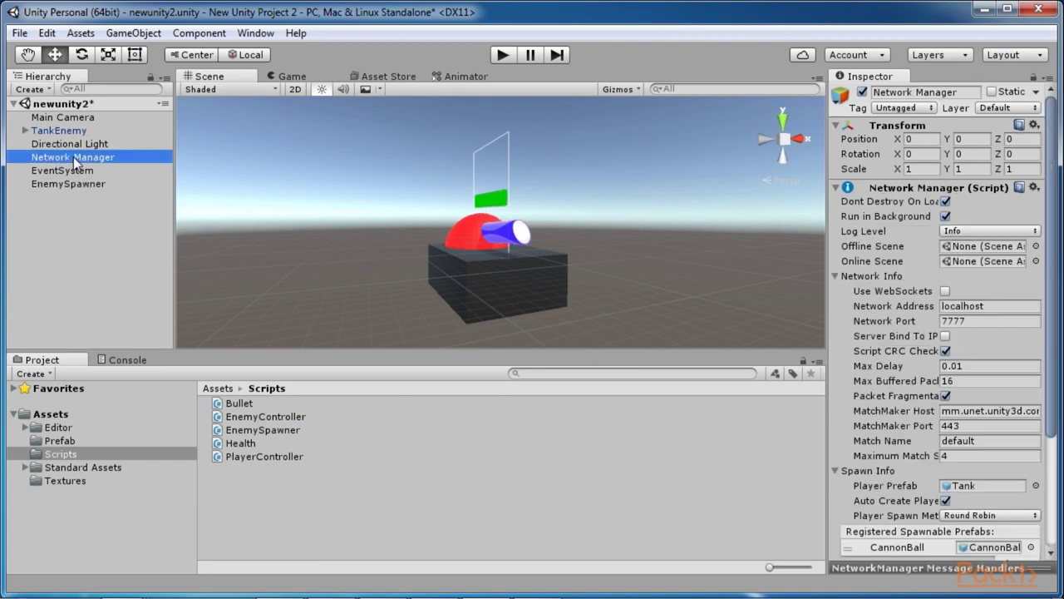
pyautogui.scroll(-5, 967, 408)
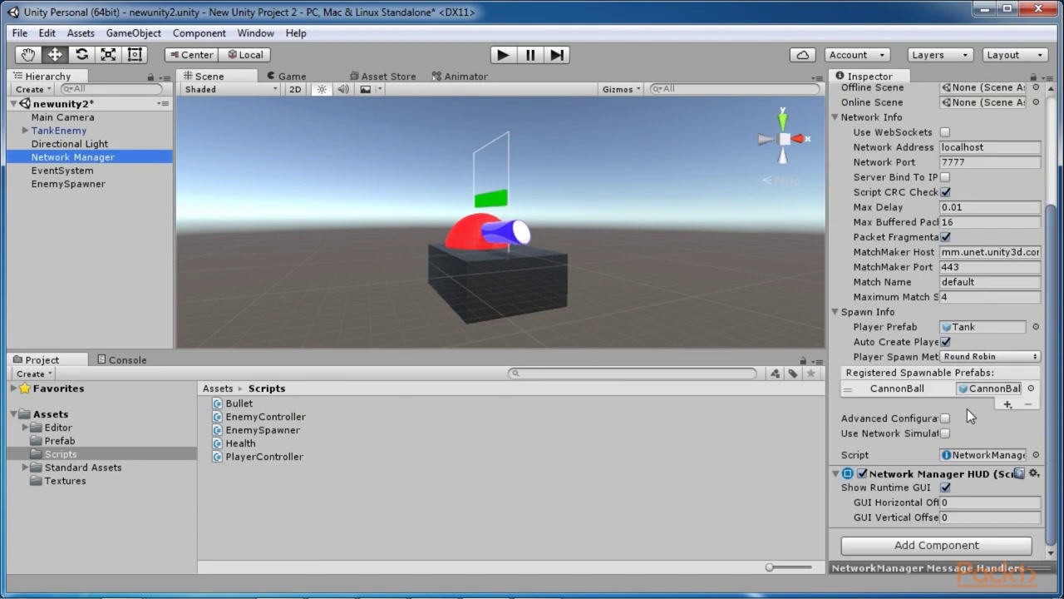
pyautogui.click(1009, 404)
pyautogui.click(56, 133)
pyautogui.moveTo(56, 133); pyautogui.dragTo(1030, 405)
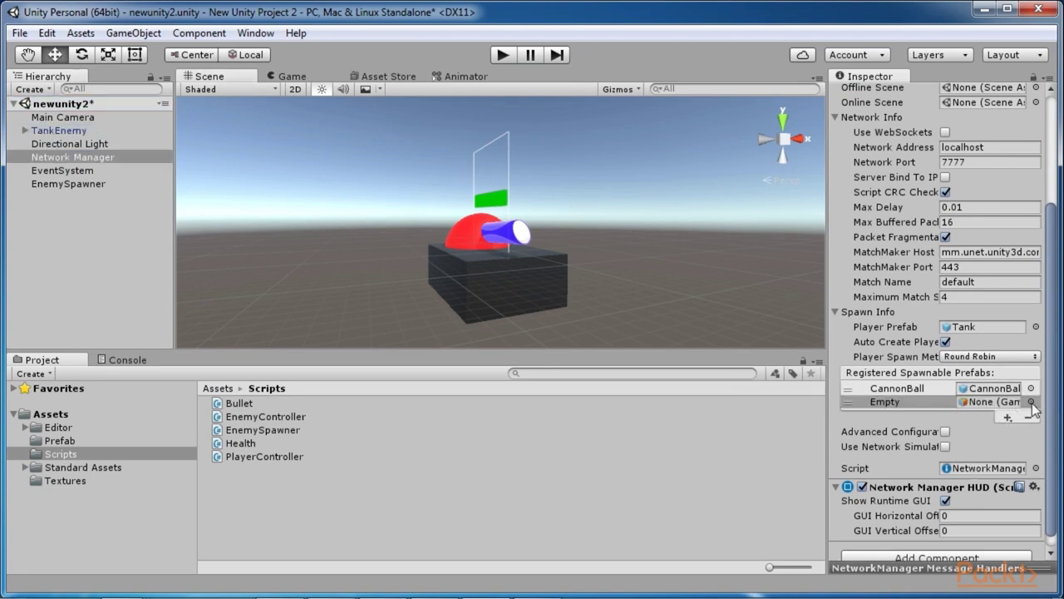
pyautogui.click(1031, 402)
pyautogui.press('Escape')
# Save TankEnemy as a prefab in the Prefab folder and check its components.
pyautogui.click(57, 131)
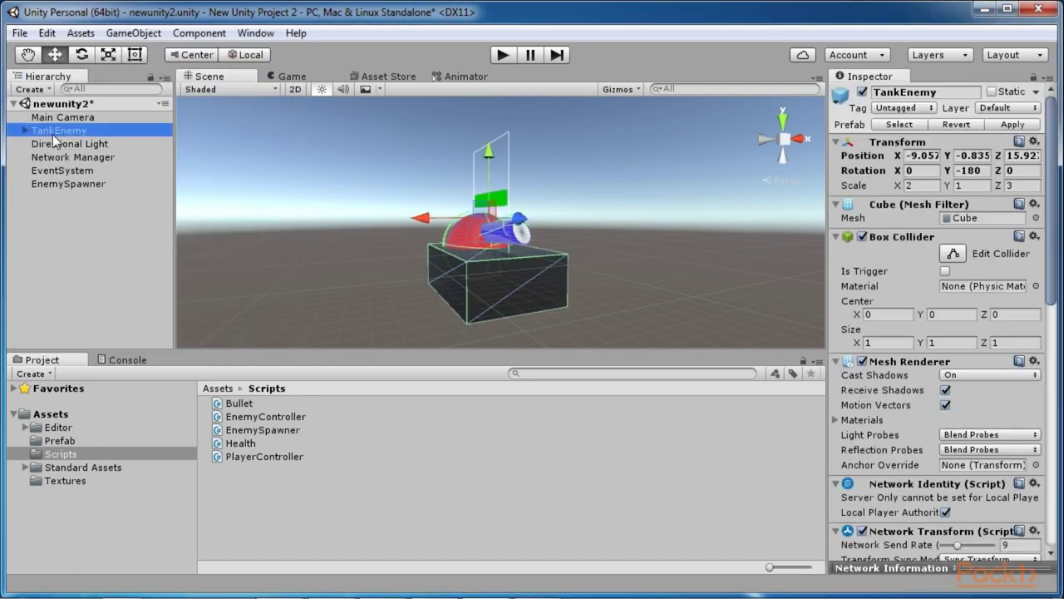
pyautogui.click(75, 441)
pyautogui.moveTo(94, 131); pyautogui.dragTo(256, 450)
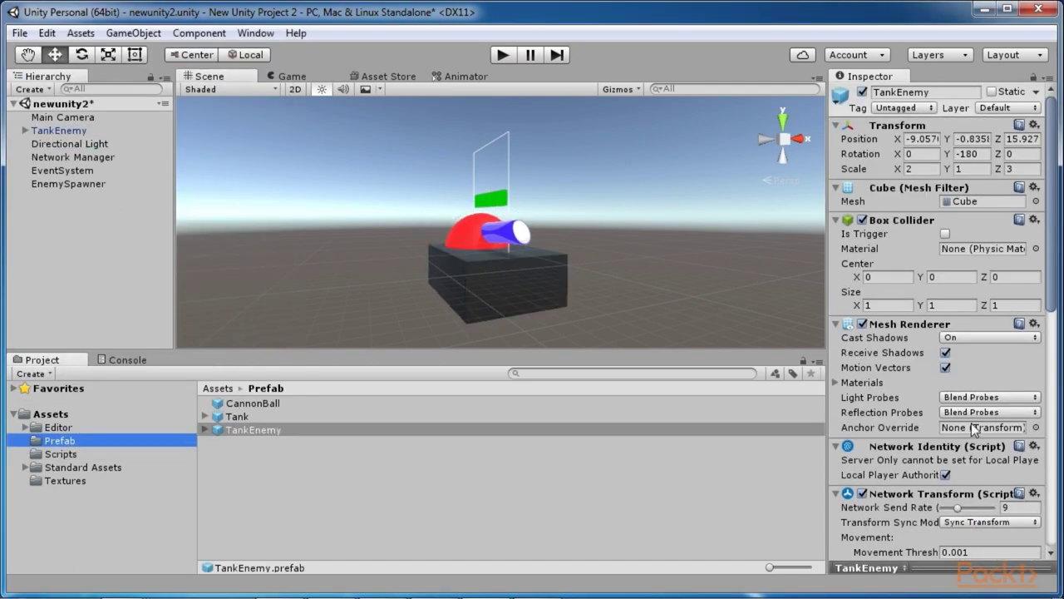
pyautogui.scroll(-10, 971, 422)
pyautogui.scroll(10, 971, 422)
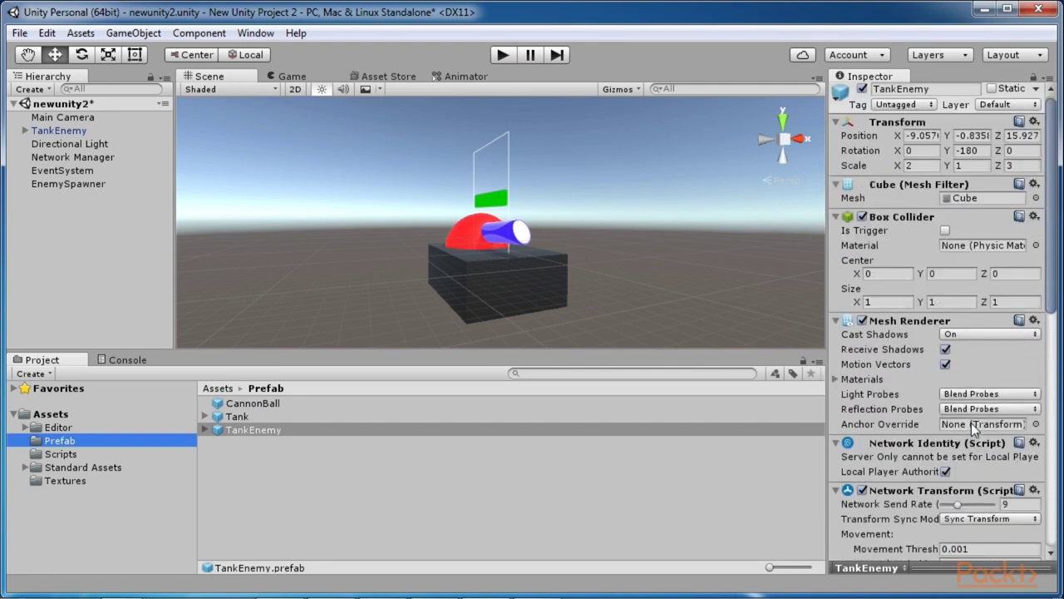
# Assign the TankEnemy prefab to the empty registered spawnable prefab entry of the Network Manager.
pyautogui.click(72, 157)
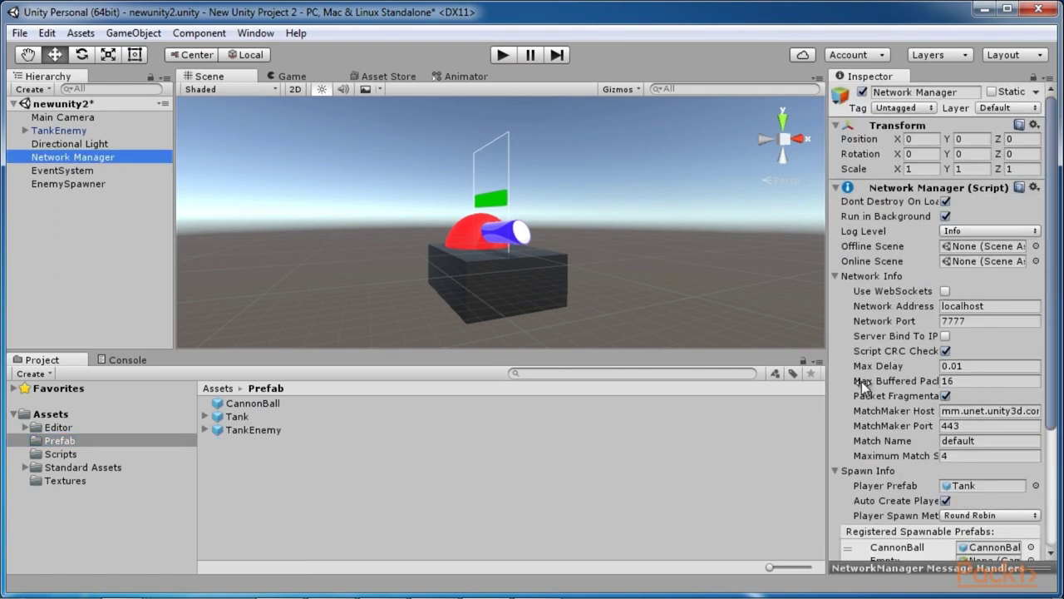
pyautogui.scroll(-5, 862, 381)
pyautogui.moveTo(222, 430); pyautogui.dragTo(994, 388)
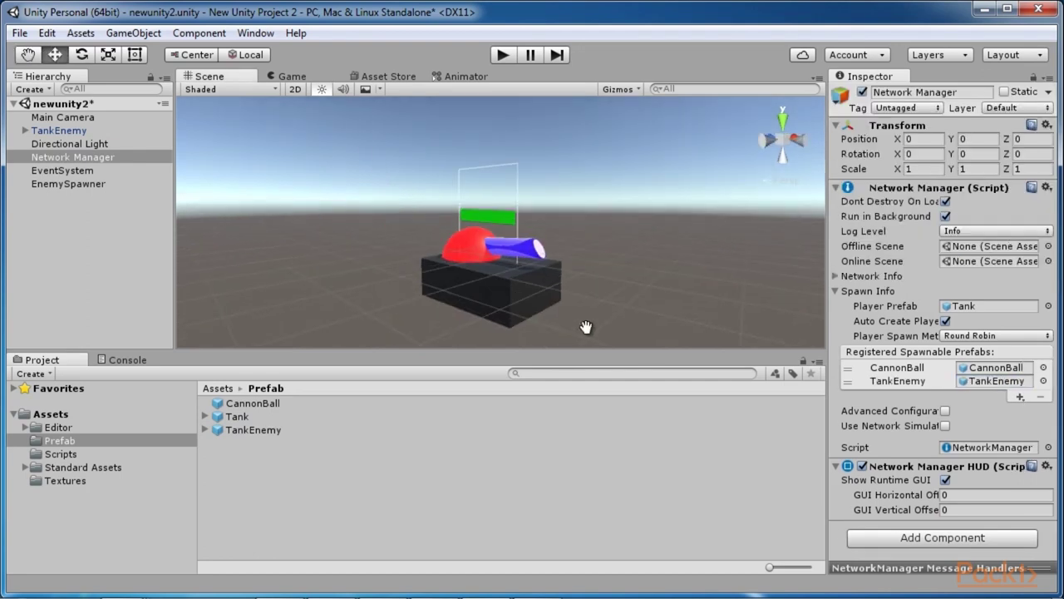
# Move the EnemySpawner object in front of the enemy tank's barrel to about Y -0.14 and Z 13.57.
pyautogui.click(57, 131)
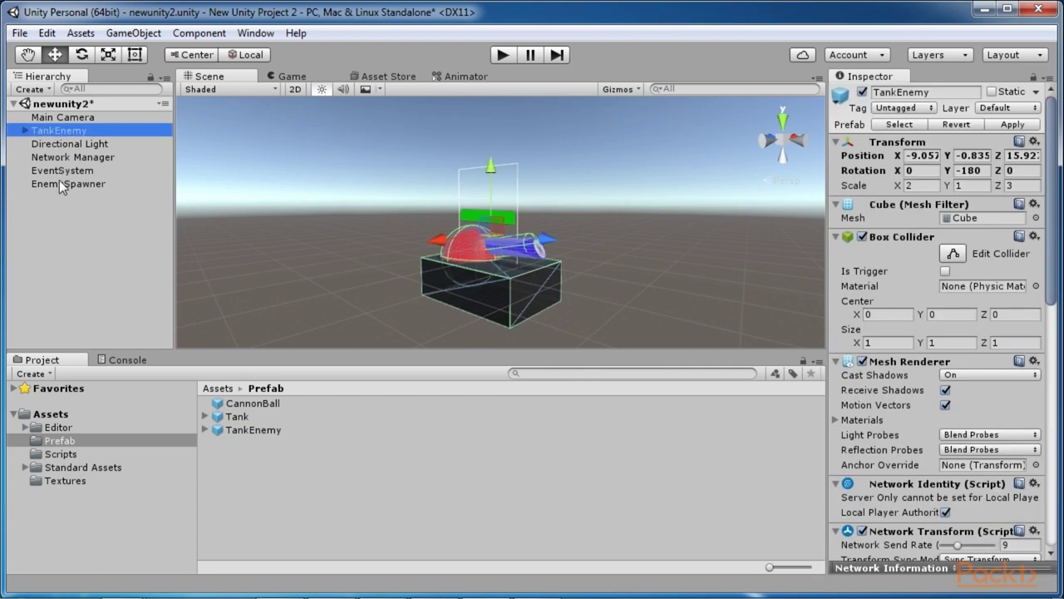
pyautogui.click(59, 183)
pyautogui.press('f')
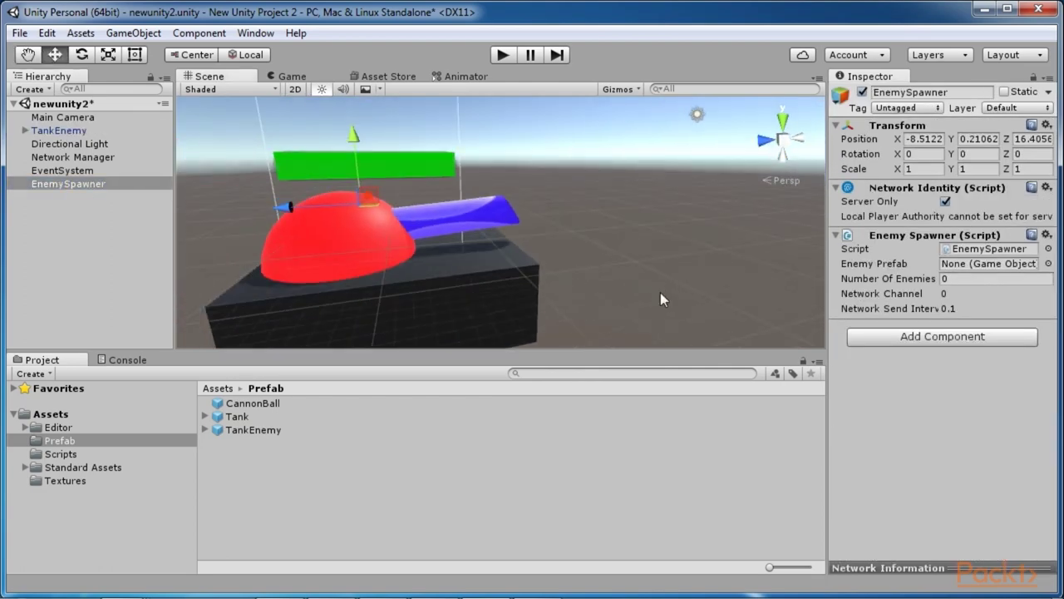
pyautogui.moveTo(306, 209); pyautogui.dragTo(565, 247)
pyautogui.moveTo(565, 246); pyautogui.dragTo(471, 277, button='middle')
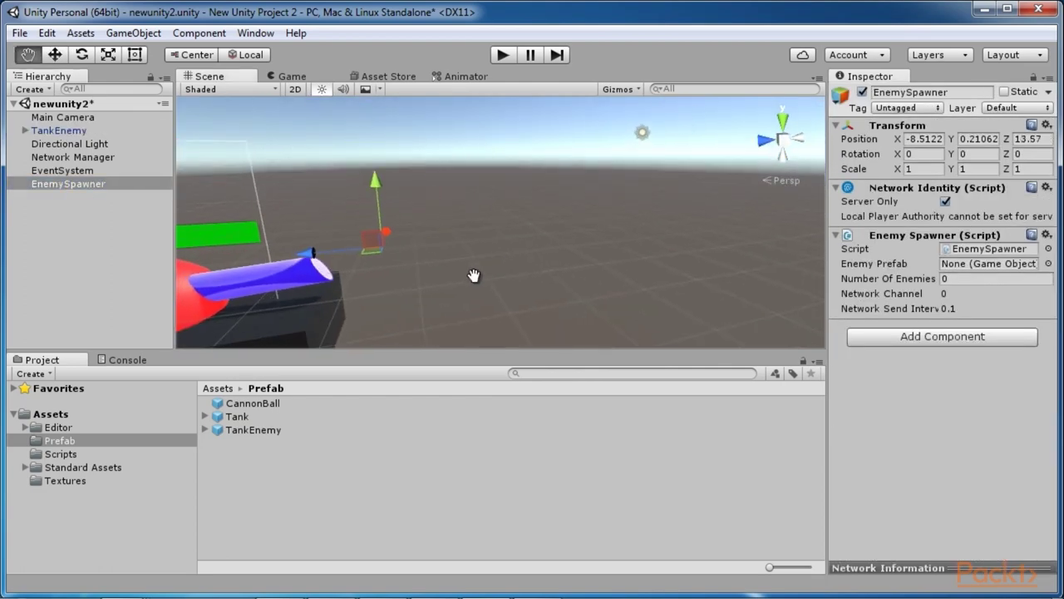
pyautogui.moveTo(376, 178); pyautogui.dragTo(376, 196)
# Rotate the EnemySpawner object to about X 0.493, Y -173.20 and Z 11.311.
pyautogui.press('e')
pyautogui.moveTo(362, 267); pyautogui.dragTo(450, 265)
pyautogui.moveTo(402, 229); pyautogui.dragTo(282, 240)
pyautogui.press('w')
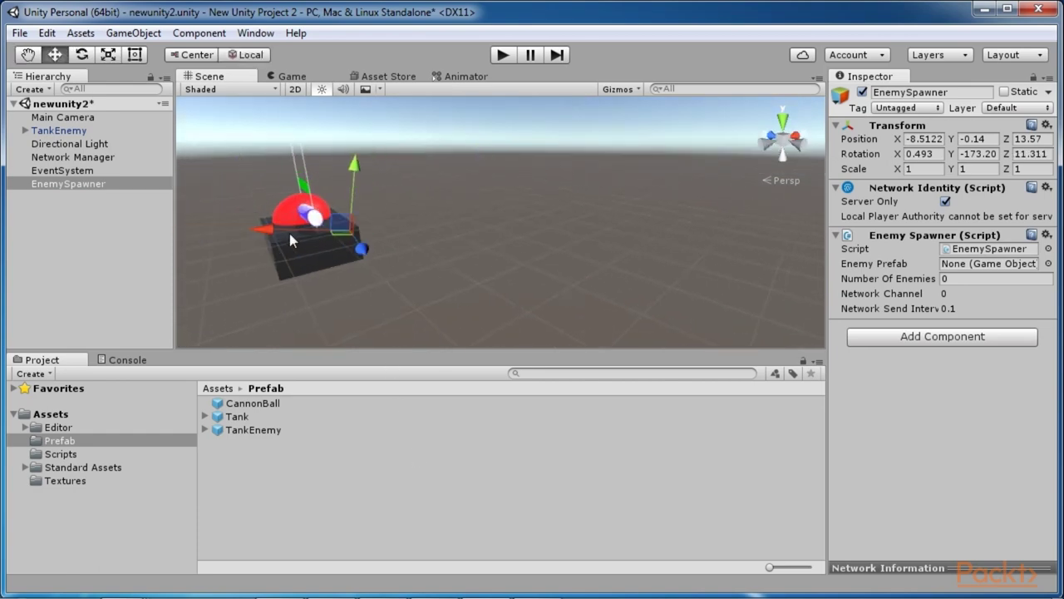
# Adjust EnemySpawner's placement at the barrel to about position -8.97, 0.22, 13.87 and rotation -2.942, -177.47, -0.262.
pyautogui.press('e')
pyautogui.press('f')
pyautogui.moveTo(415, 222); pyautogui.dragTo(475, 267)
pyautogui.press('w')
pyautogui.press('e')
pyautogui.press('r')
pyautogui.moveTo(475, 268); pyautogui.dragTo(519, 268, button='middle')
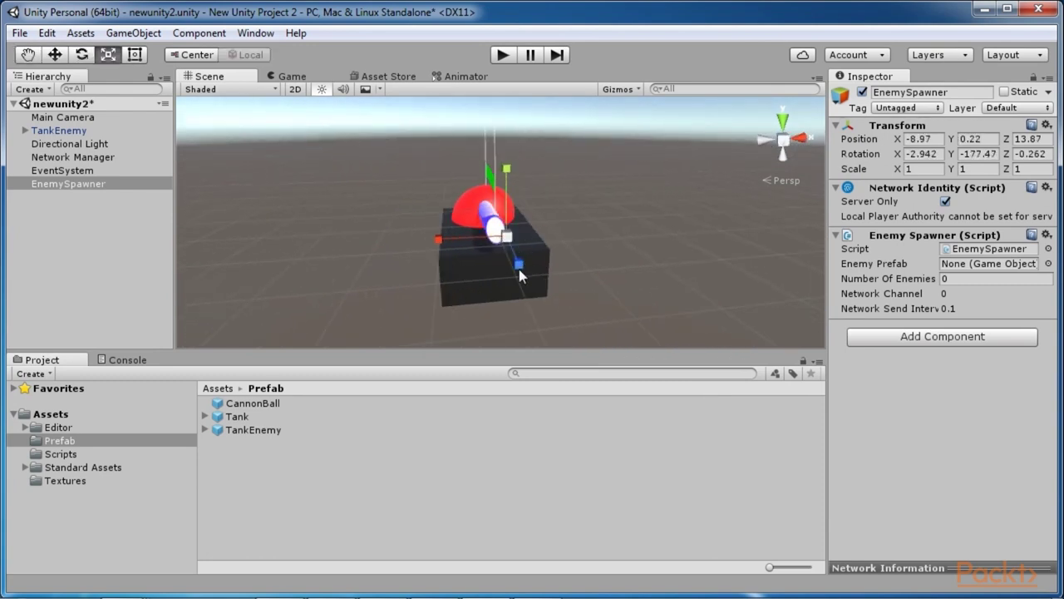
# Assign the TankEnemy prefab to the Network Manager's empty registered spawnable entry below CannonBall.
pyautogui.press('w')
pyautogui.keyDown('alt'); pyautogui.moveTo(469, 236); pyautogui.dragTo(656, 299); pyautogui.keyUp('alt')
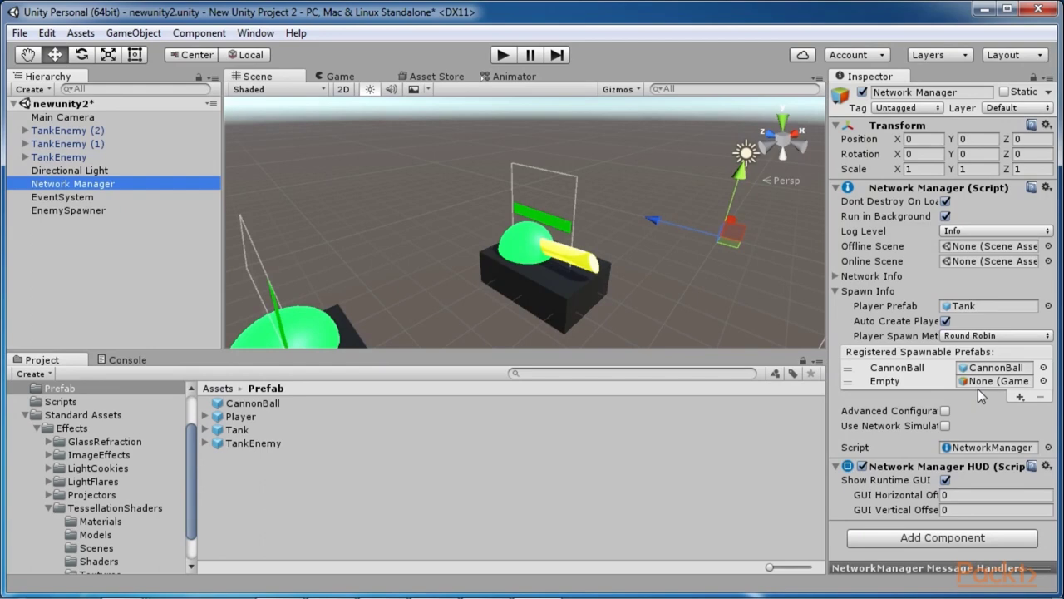
pyautogui.click(81, 266)
pyautogui.click(97, 183)
pyautogui.moveTo(280, 447); pyautogui.dragTo(986, 381)
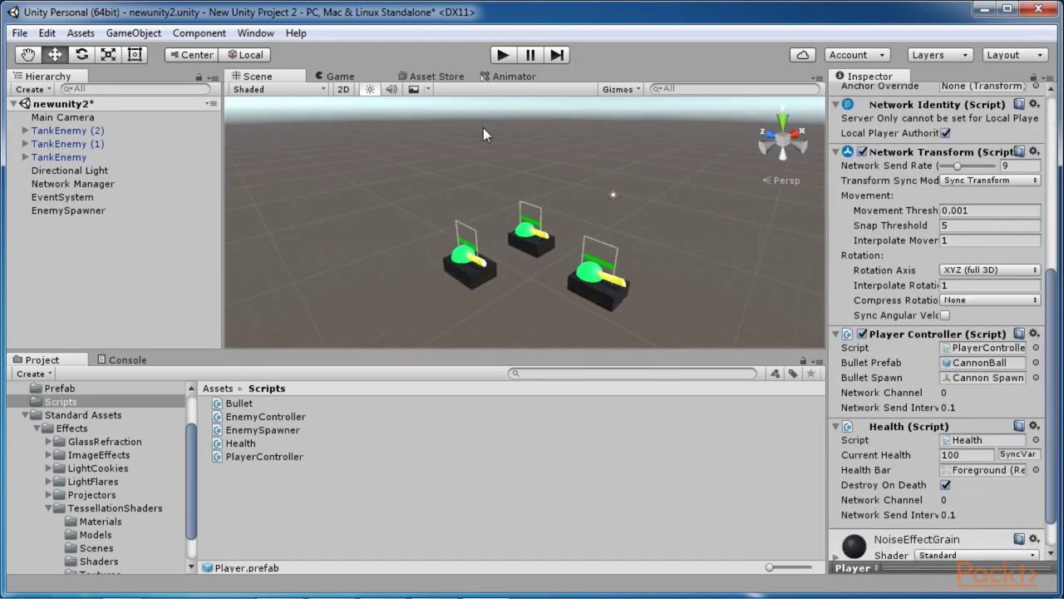
# Build and run the game windowed at 640 x 400 with Fantastic quality, and start it as LAN host.
pyautogui.click(19, 33)
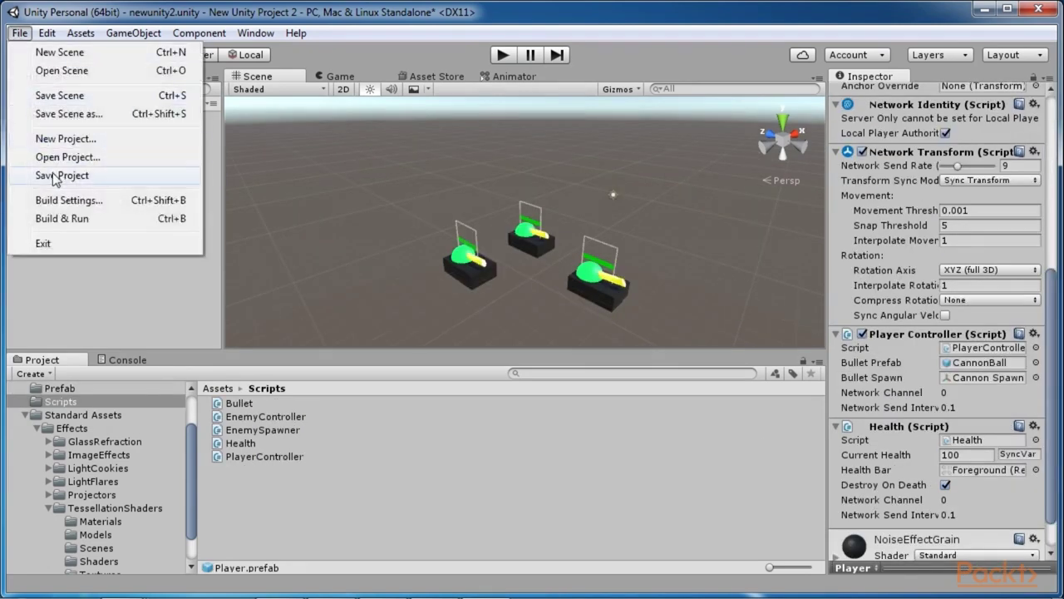
pyautogui.click(61, 218)
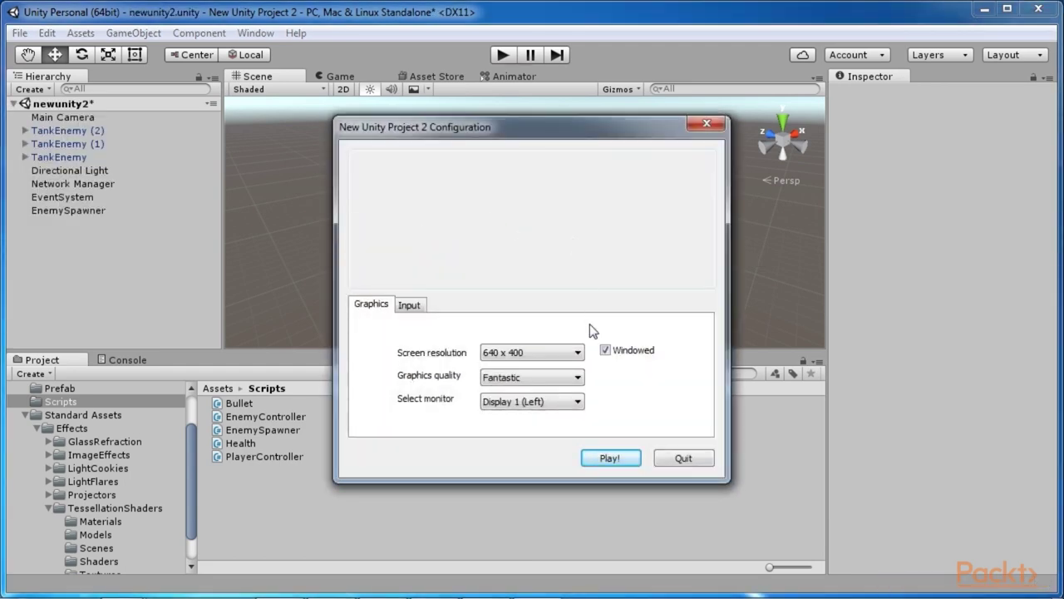
pyautogui.click(610, 456)
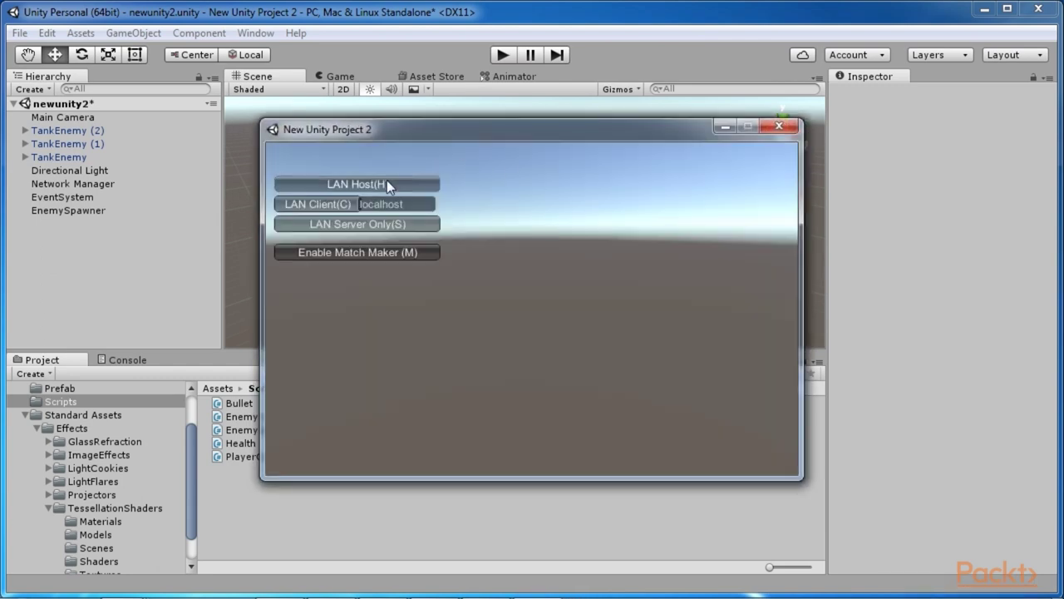
pyautogui.click(384, 184)
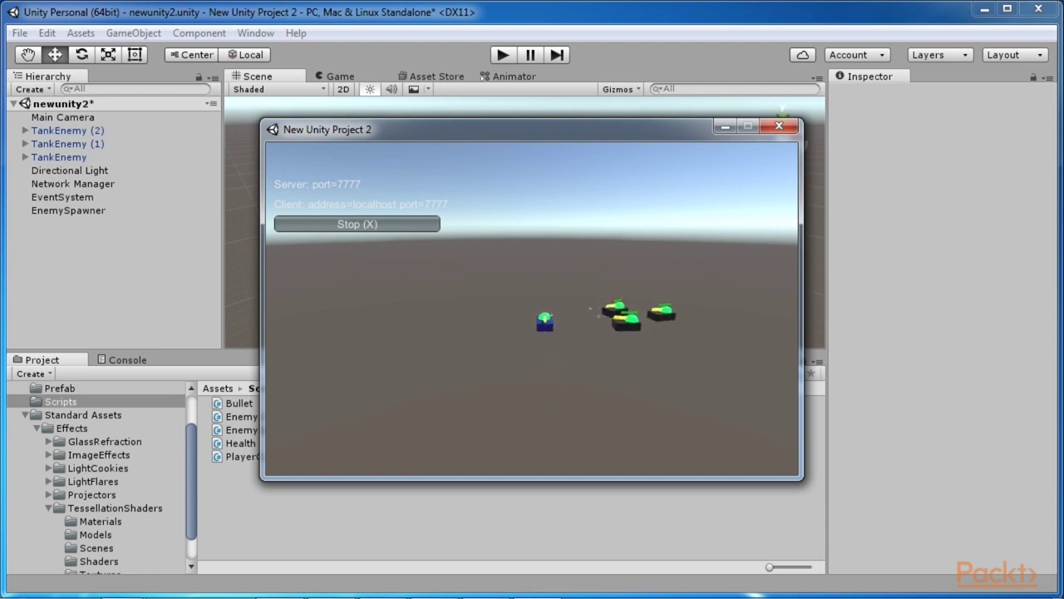
# Drive the blue player tank around the field beside the enemy tanks to test its movement.
pyautogui.click(565, 321)
pyautogui.press('s')
pyautogui.press('w')
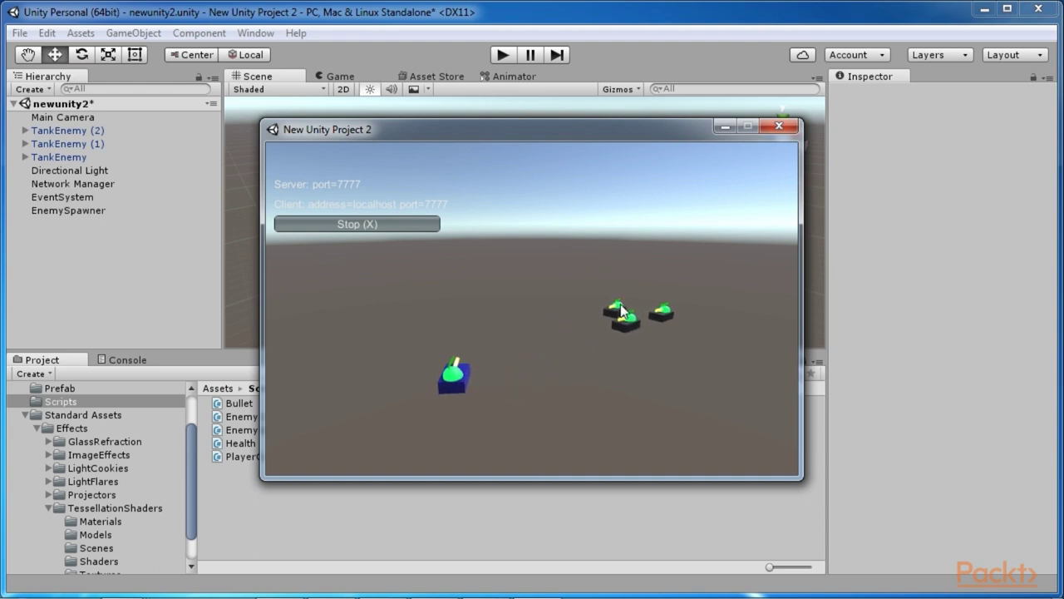
pyautogui.press('w')
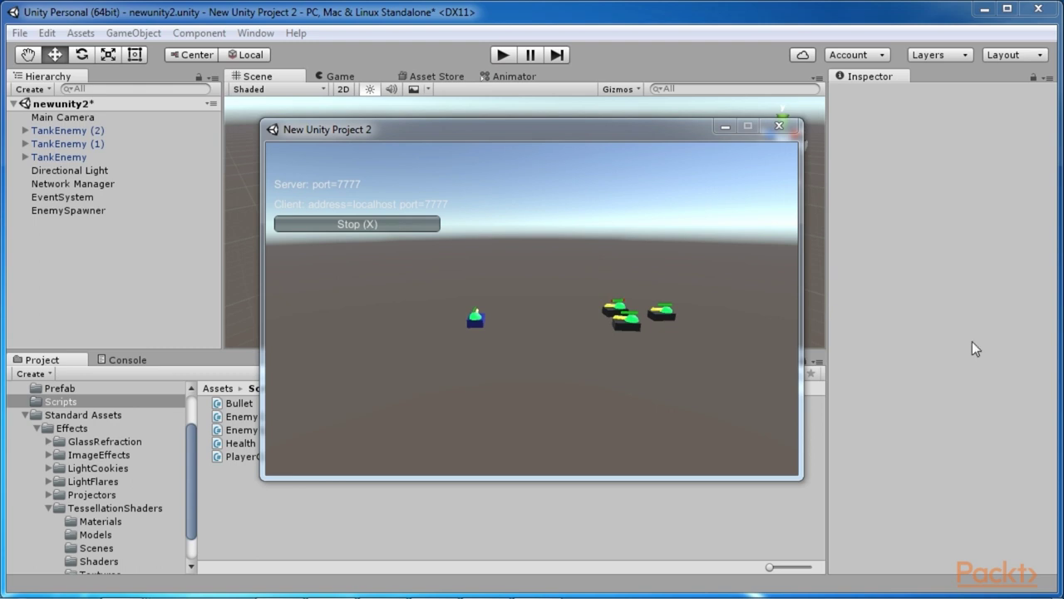
# Stop the session, restart it as LAN host, and test turning and driving the blue tank near the enemy tanks.
pyautogui.click(389, 223)
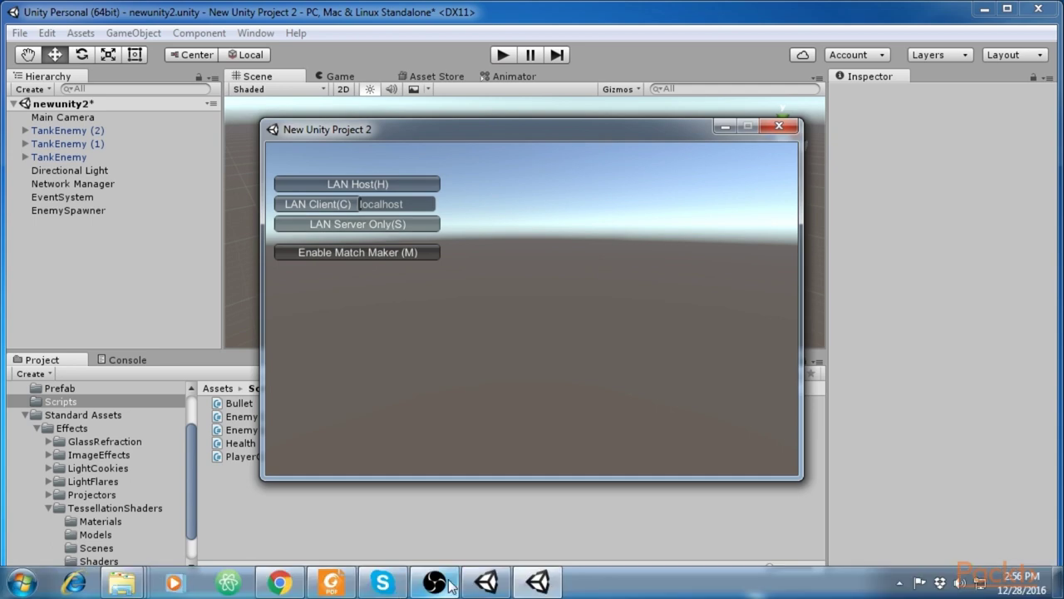
pyautogui.press('h')
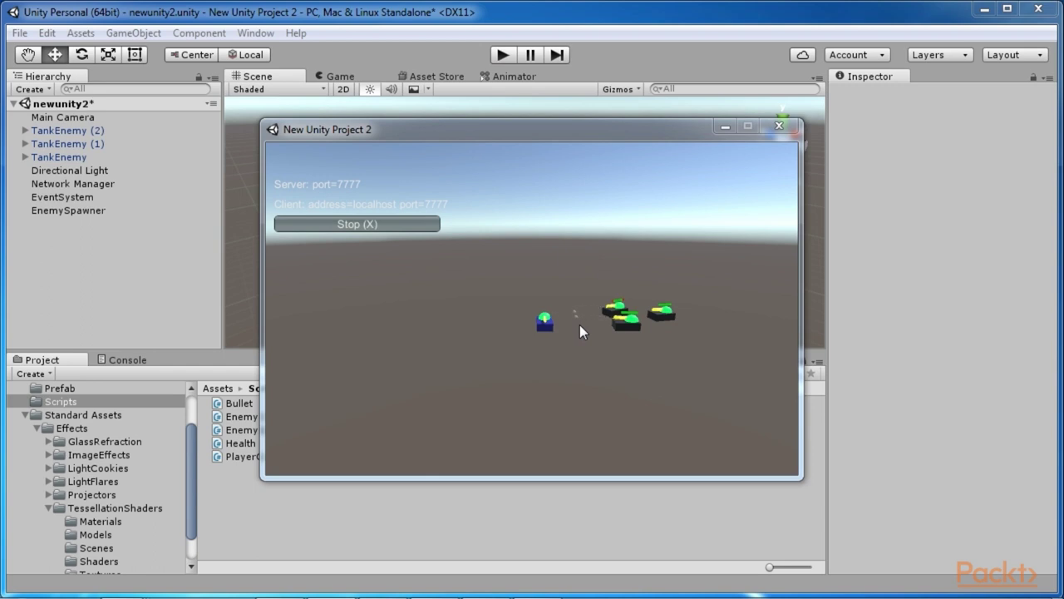
pyautogui.click(565, 321)
pyautogui.press('Right')
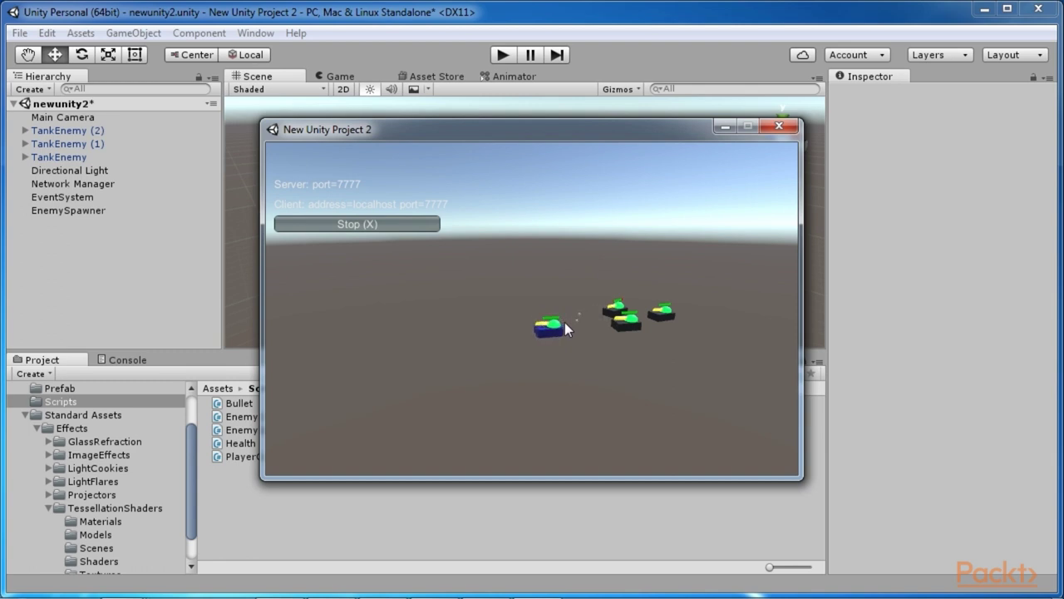
pyautogui.press('Down')
pyautogui.press('Down')
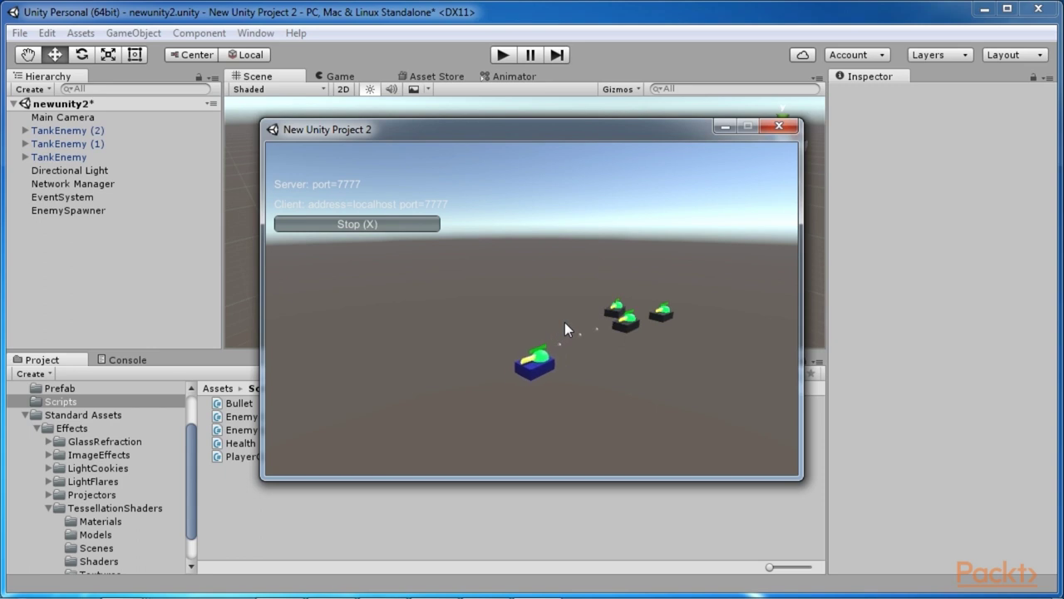
pyautogui.press('Up')
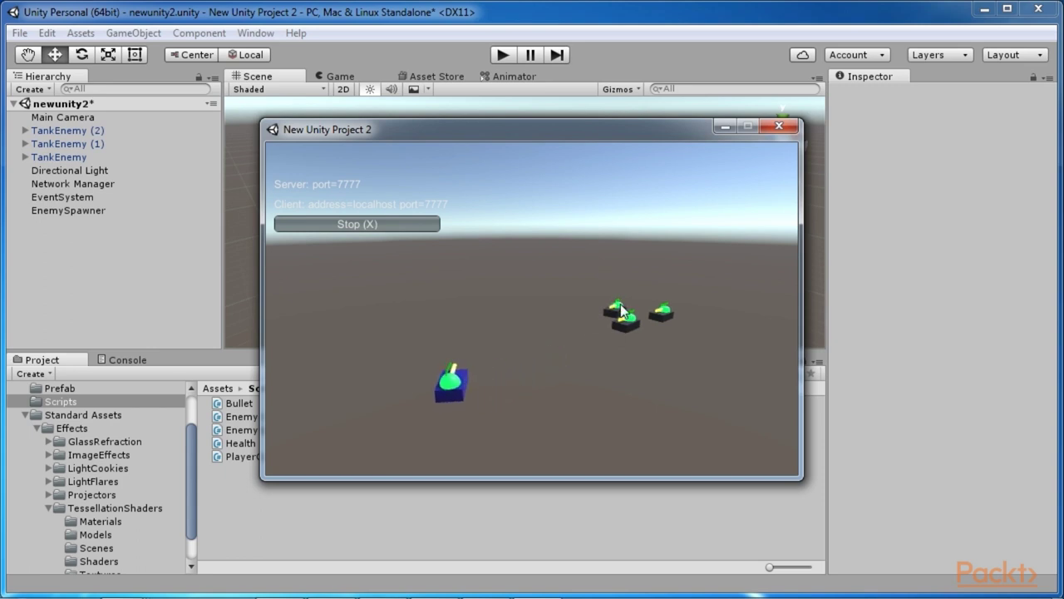
pyautogui.press('Up')
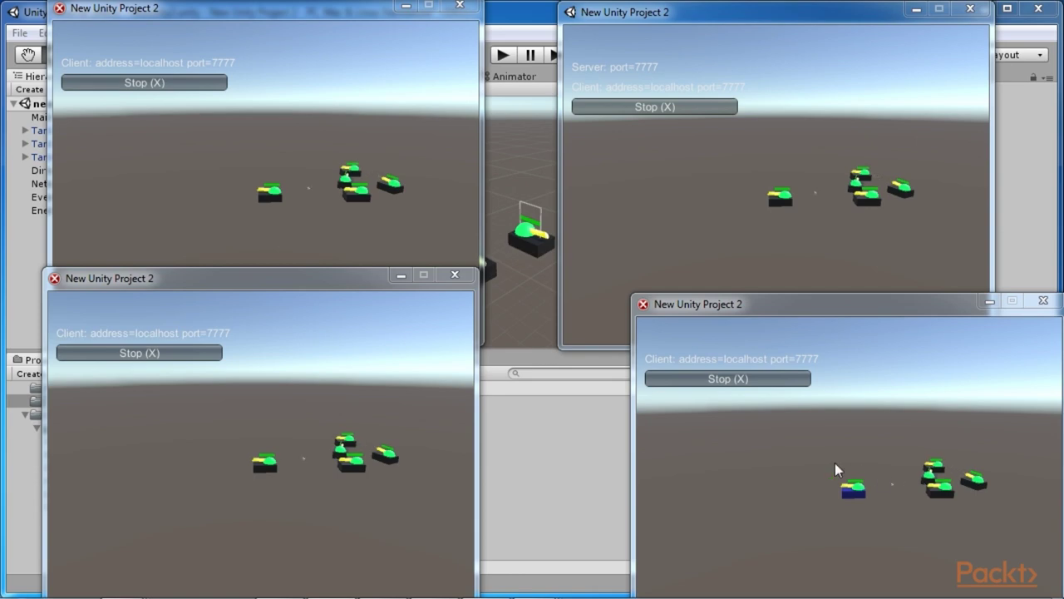
# Drive the host's blue tank among the other tanks to check that its movement is synchronized to the three clients.
pyautogui.click(704, 196)
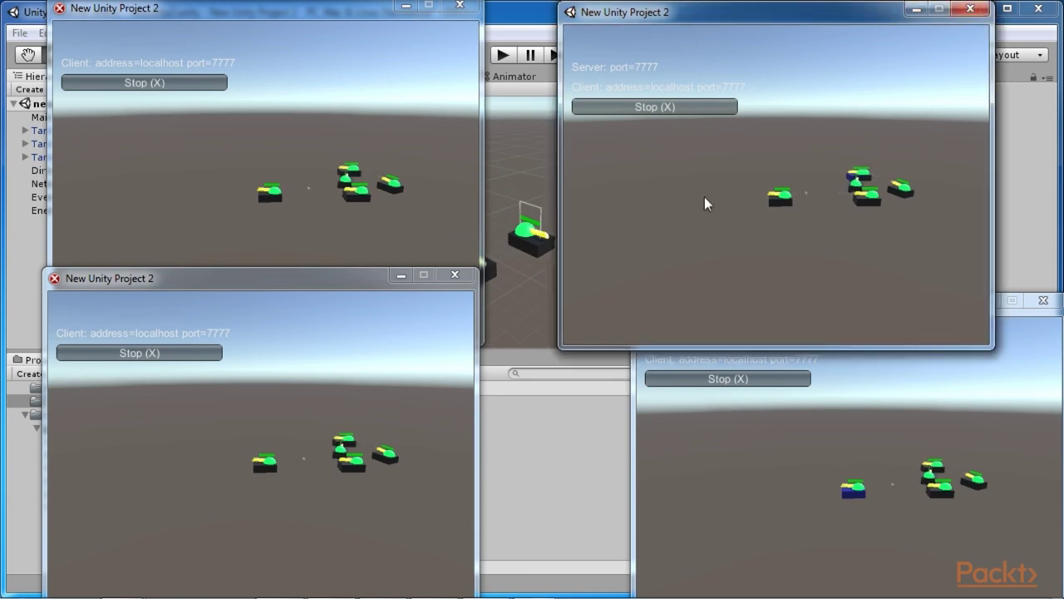
pyautogui.press('Left')
pyautogui.press('Up')
pyautogui.press('Up')
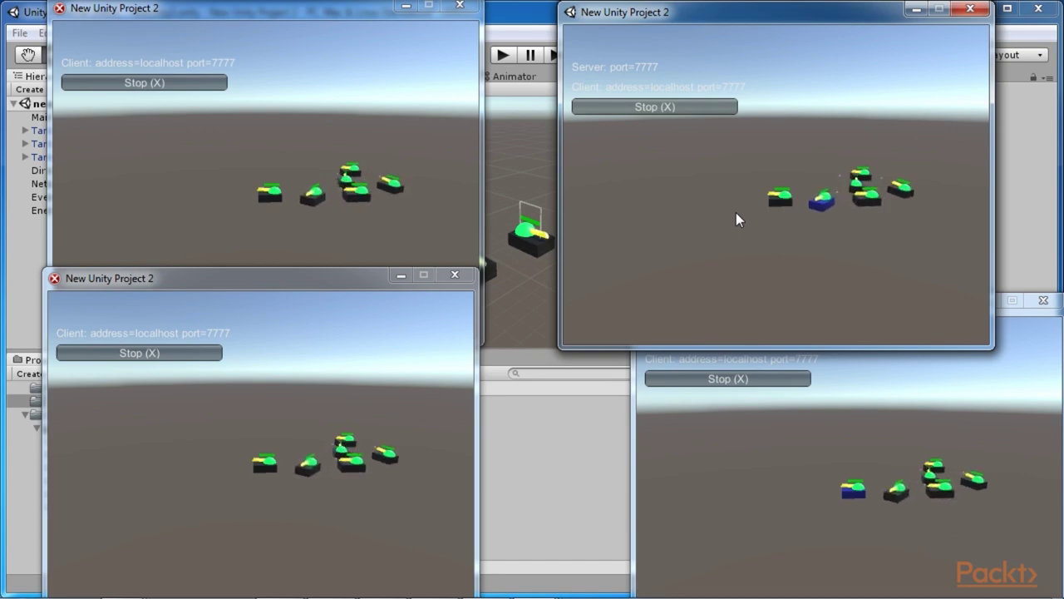
pyautogui.press('Up')
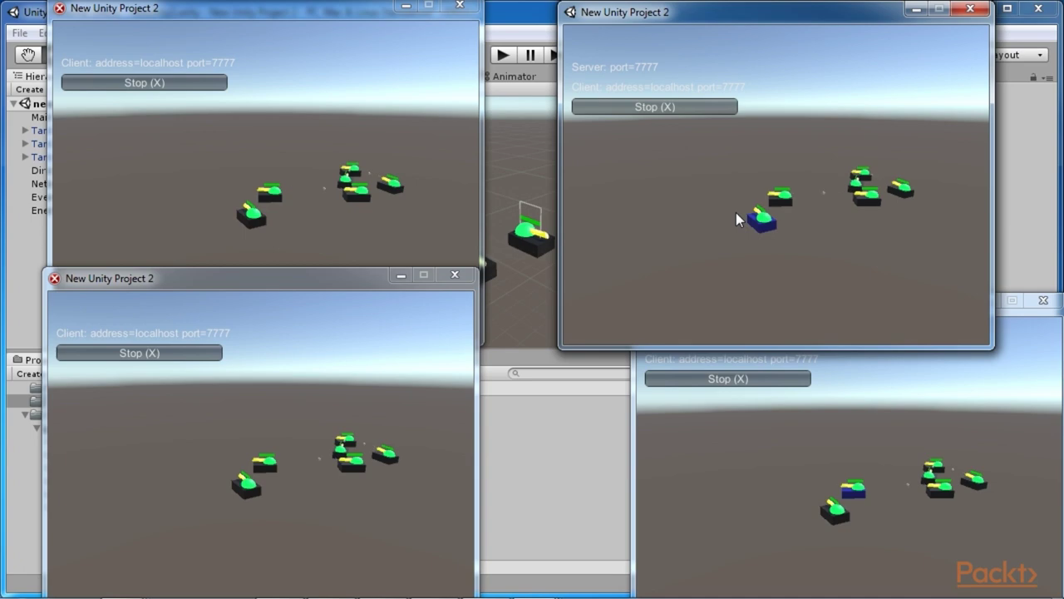
pyautogui.press('Right')
pyautogui.press('Up')
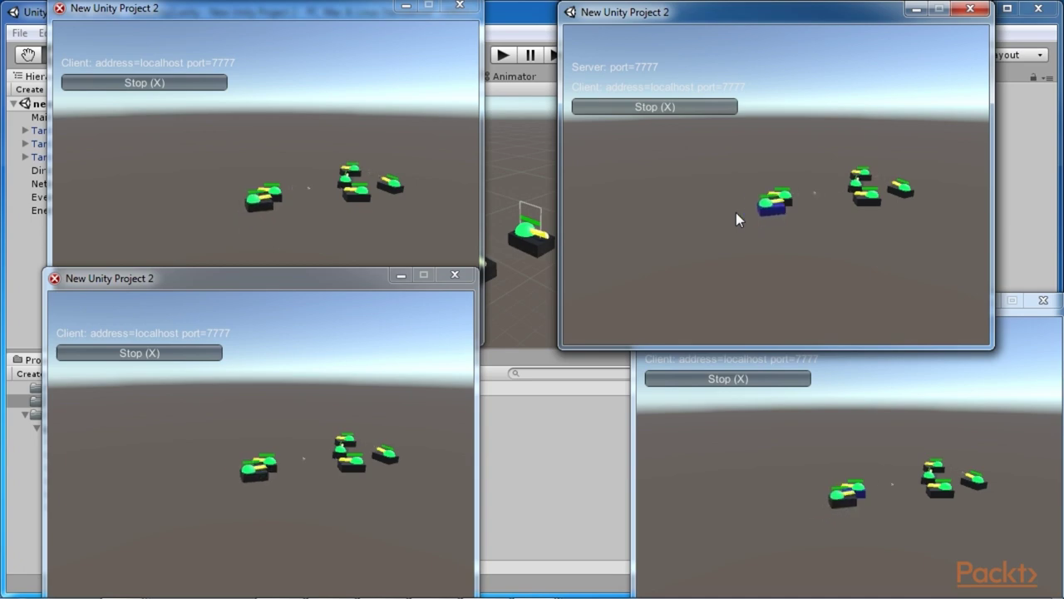
pyautogui.press('Up')
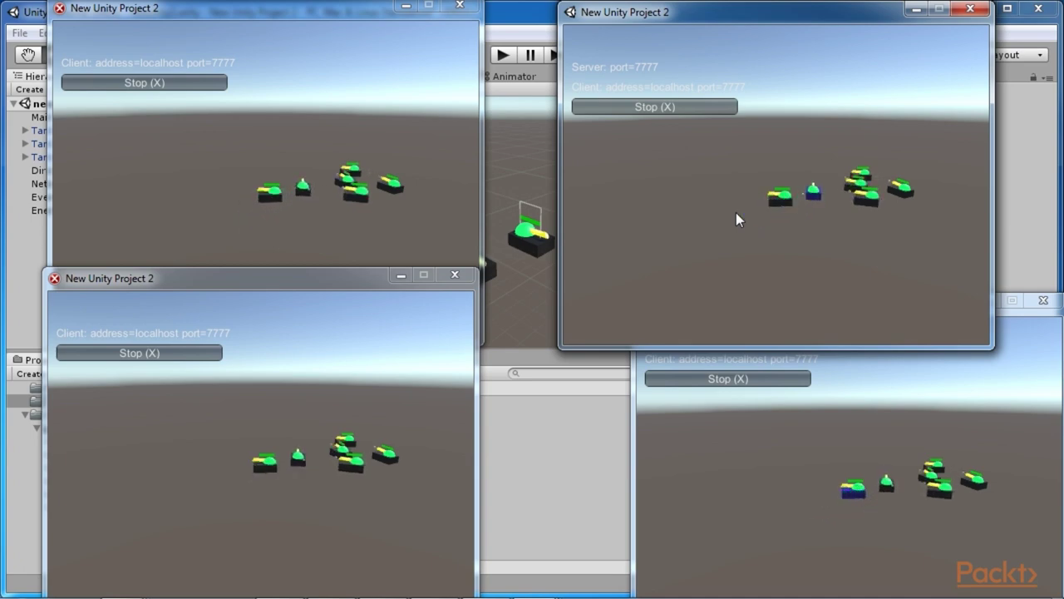
pyautogui.press('Left')
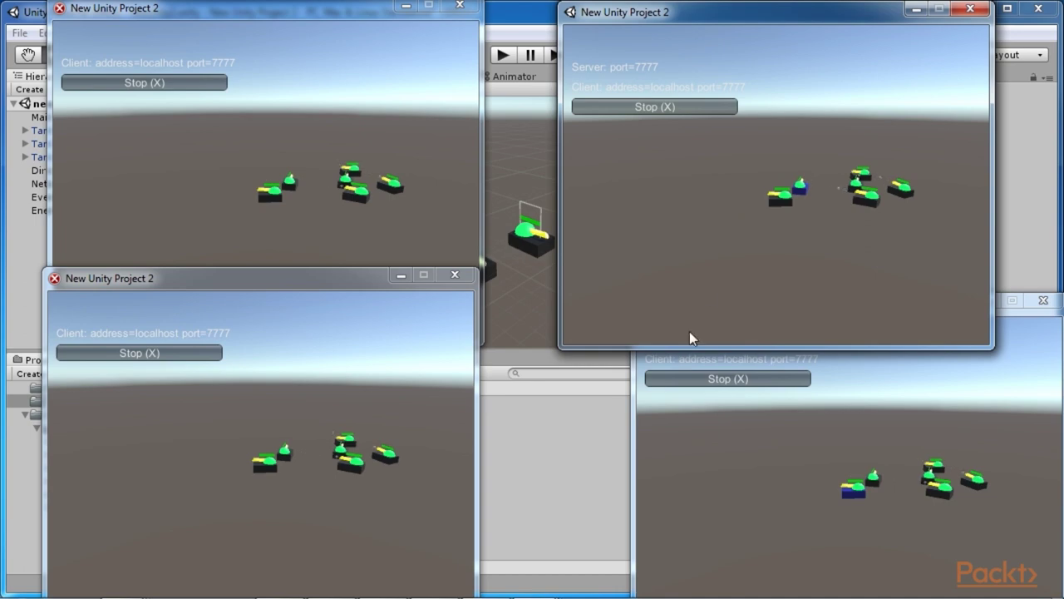
# Move the player tank in each of the three client windows to test synchronization with the host.
pyautogui.click(741, 483)
pyautogui.press('Up')
pyautogui.press('Left')
pyautogui.press('Left')
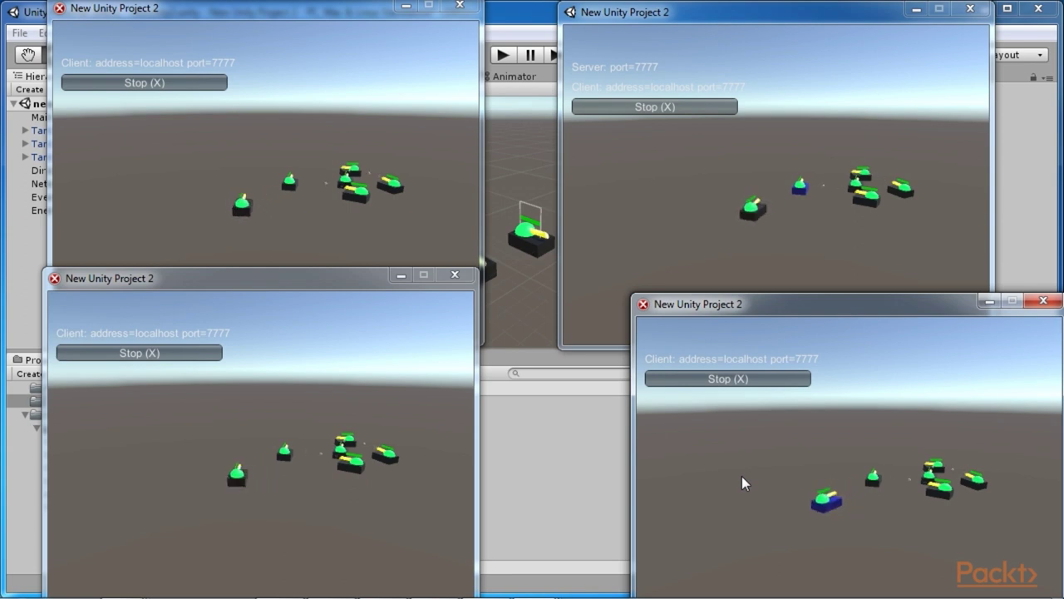
pyautogui.click(336, 461)
pyautogui.press('Left')
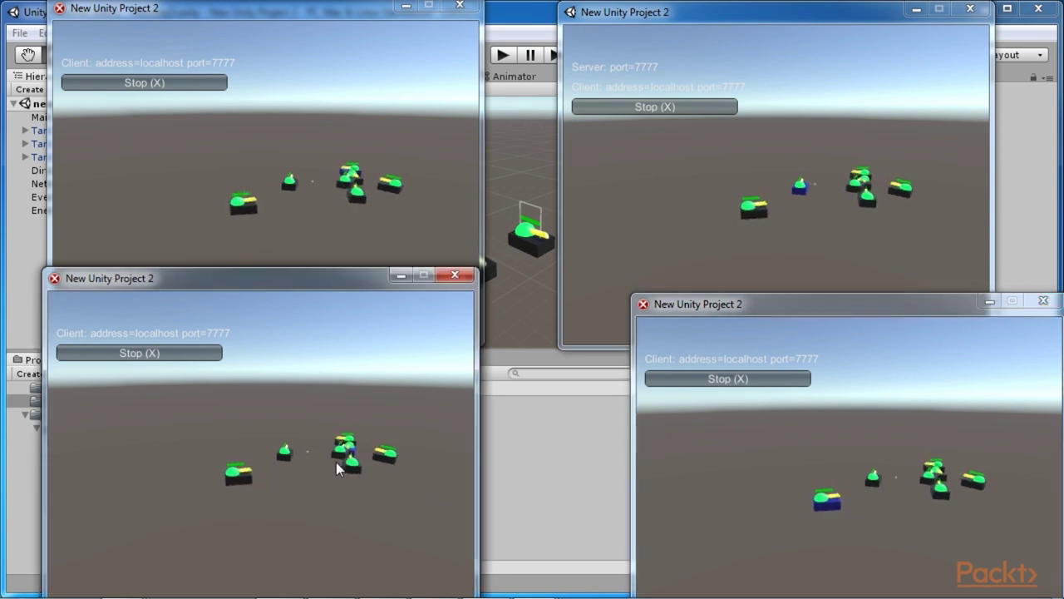
pyautogui.press('Up')
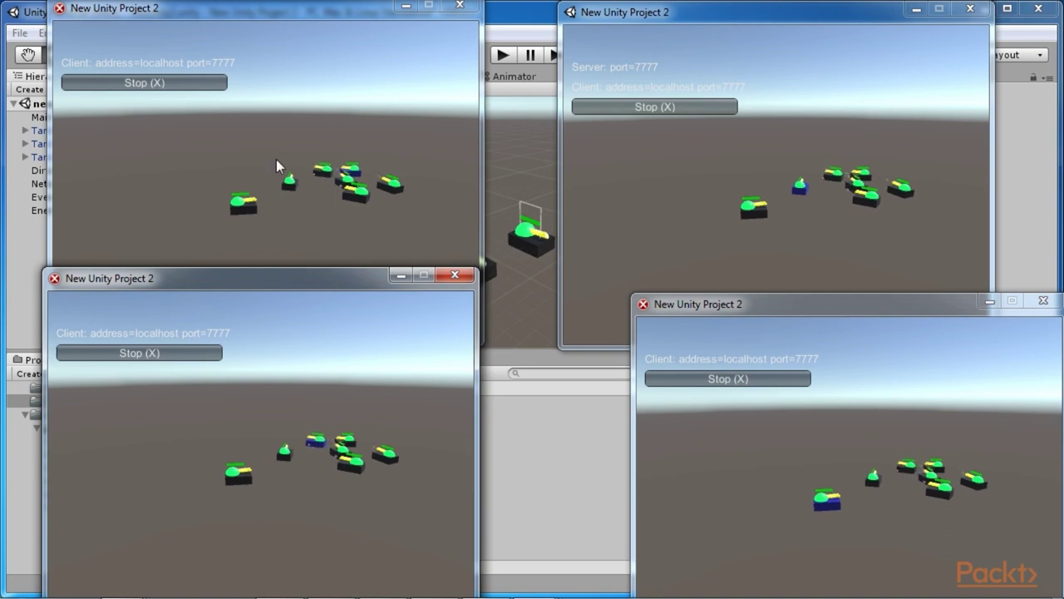
pyautogui.click(276, 158)
pyautogui.press('Up')
pyautogui.press('Up')
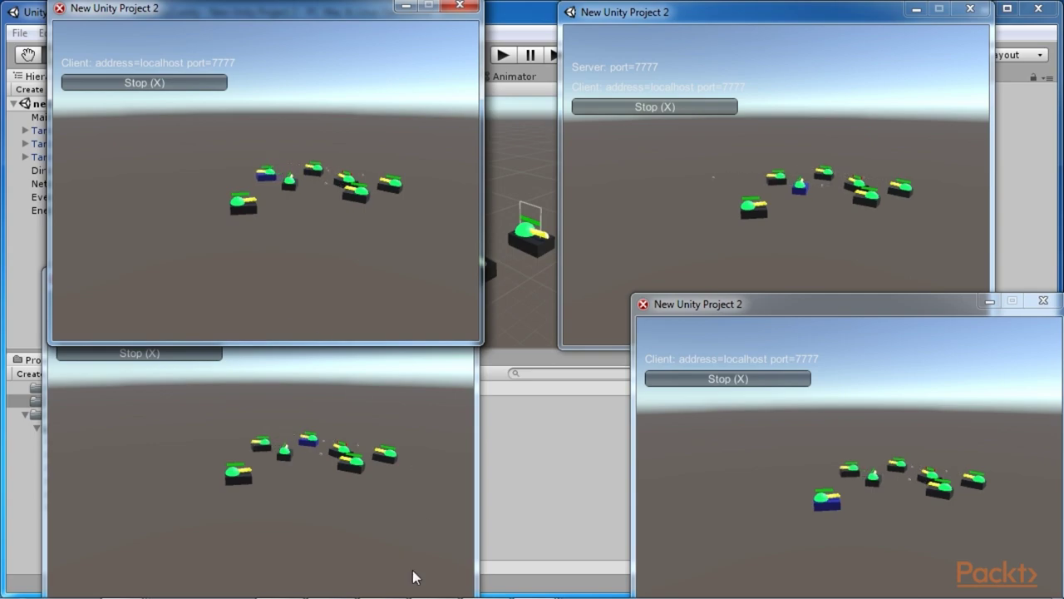
pyautogui.moveTo(416, 595)
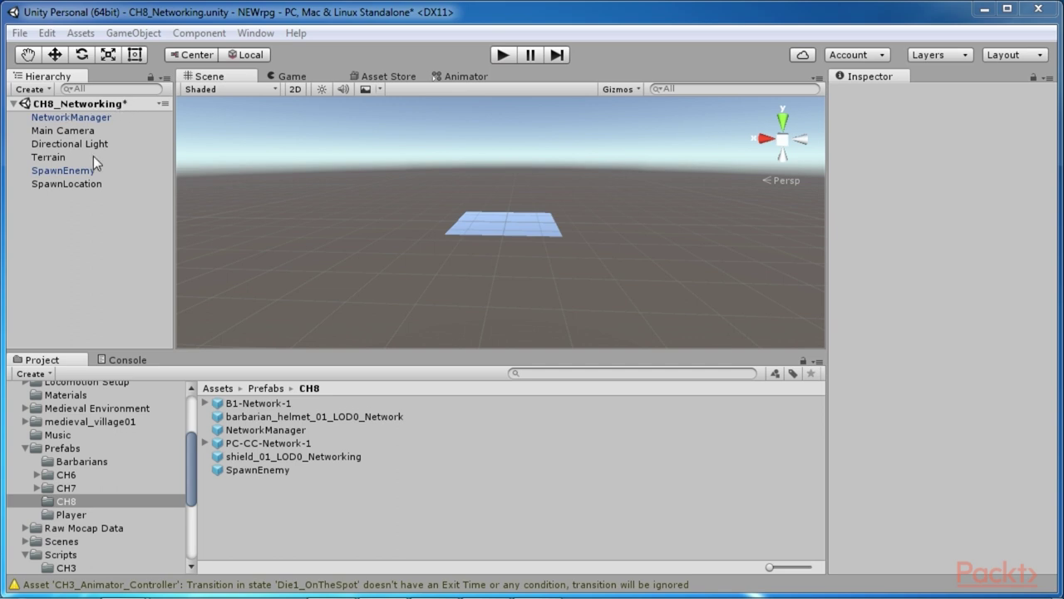
# In the CH8_Networking scene of the NEWrpg project, examine the Terrain's settings and resolution and the components on NetworkManager and SpawnEnemy.
pyautogui.doubleClick(43, 156)
pyautogui.moveTo(515, 249); pyautogui.dragTo(484, 286, button='middle')
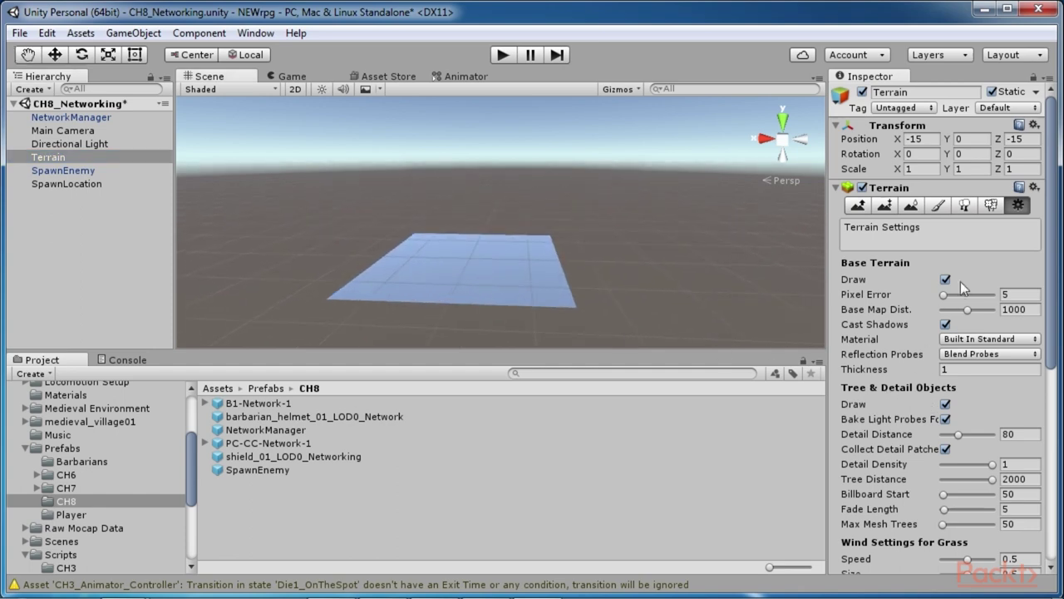
pyautogui.scroll(-5, 994, 358)
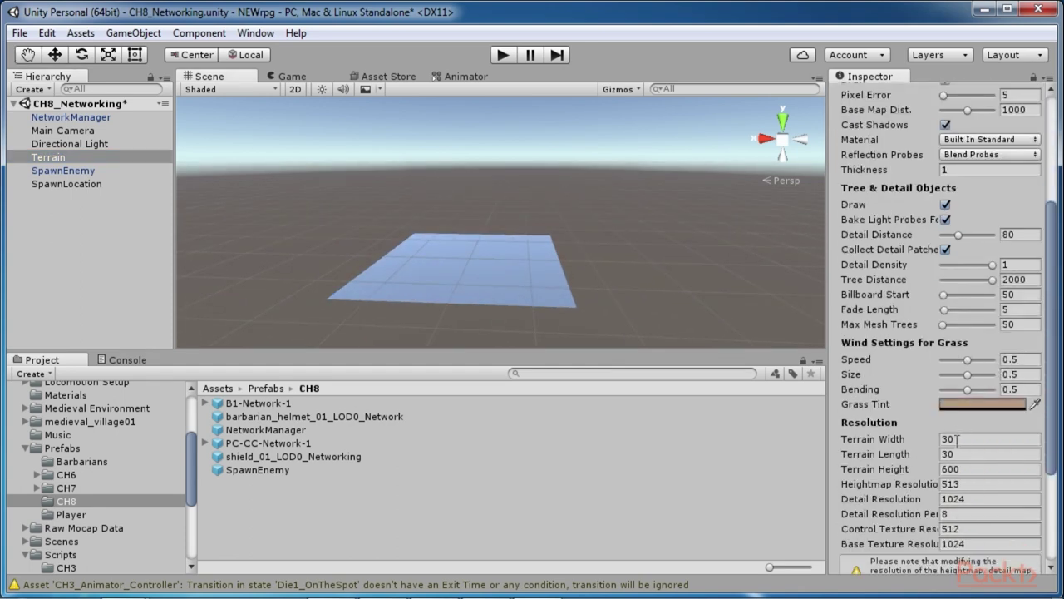
pyautogui.scroll(5, 959, 291)
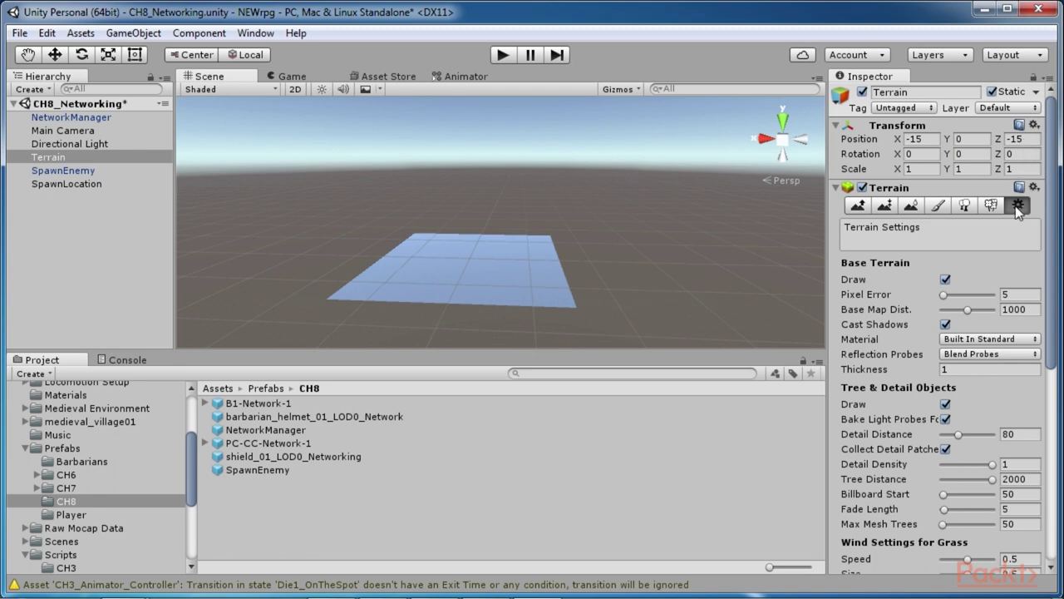
pyautogui.click(88, 118)
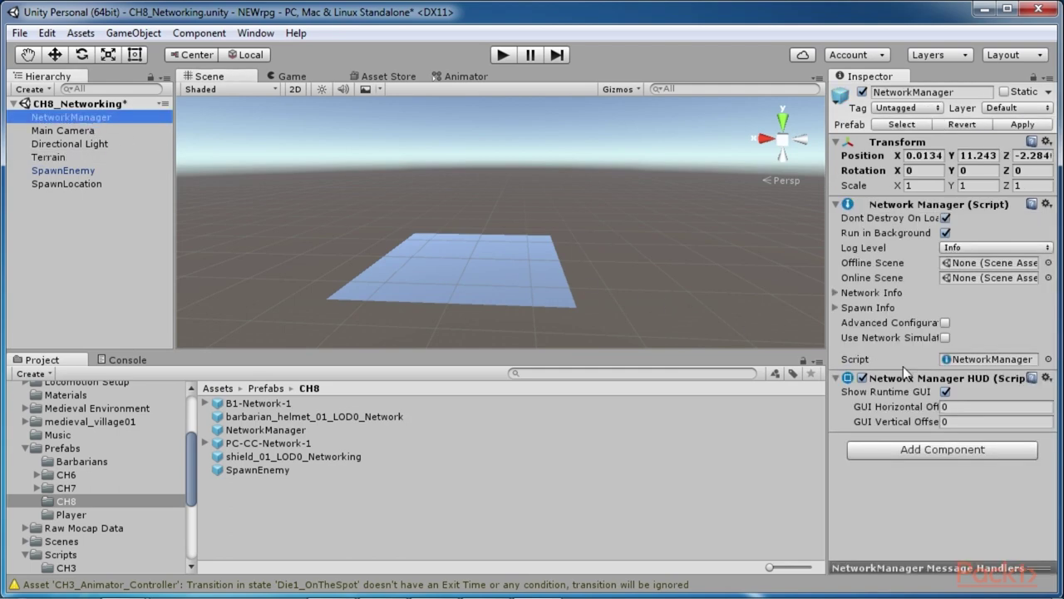
pyautogui.click(67, 171)
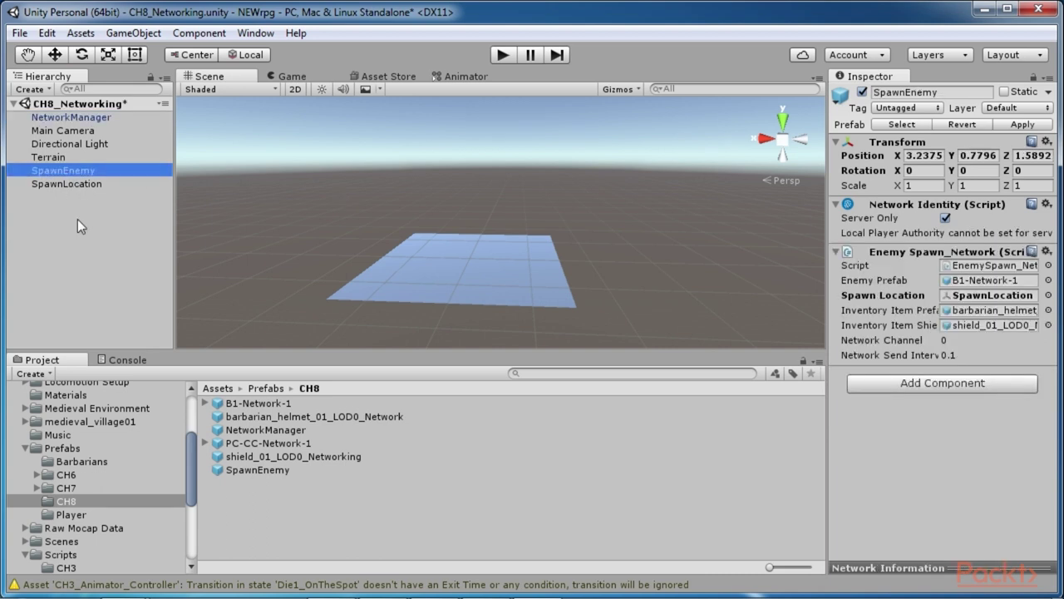
# Look through the Network components that can be added to the NetworkManager object, without adding one.
pyautogui.click(88, 117)
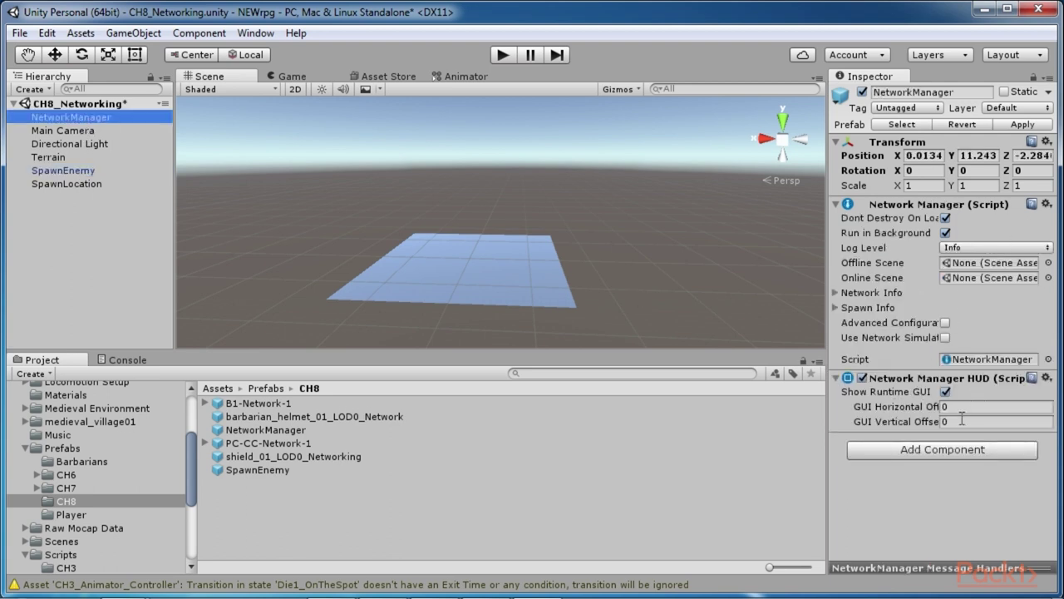
pyautogui.click(952, 452)
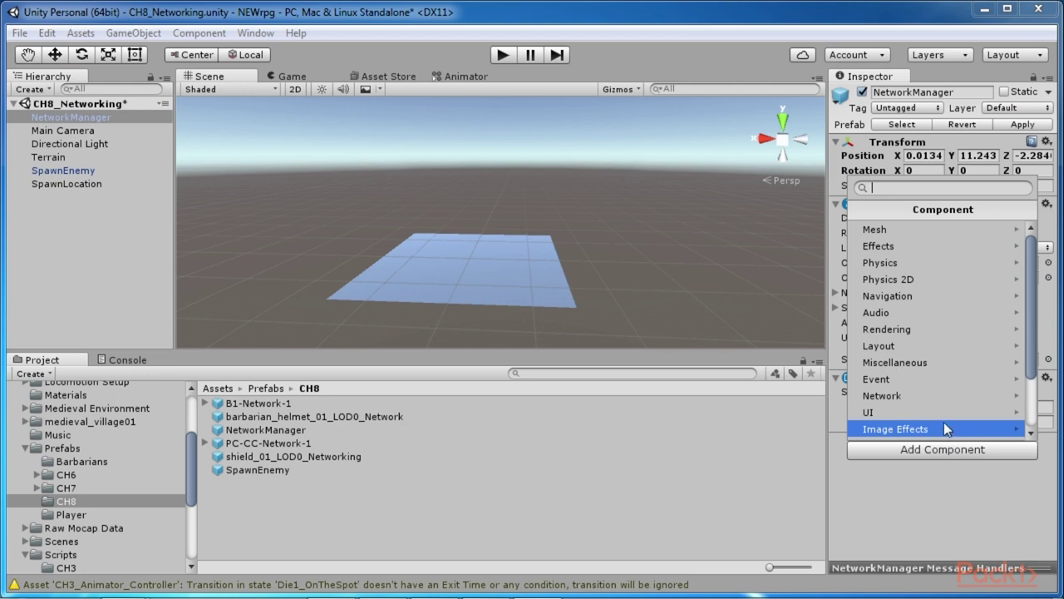
pyautogui.click(935, 397)
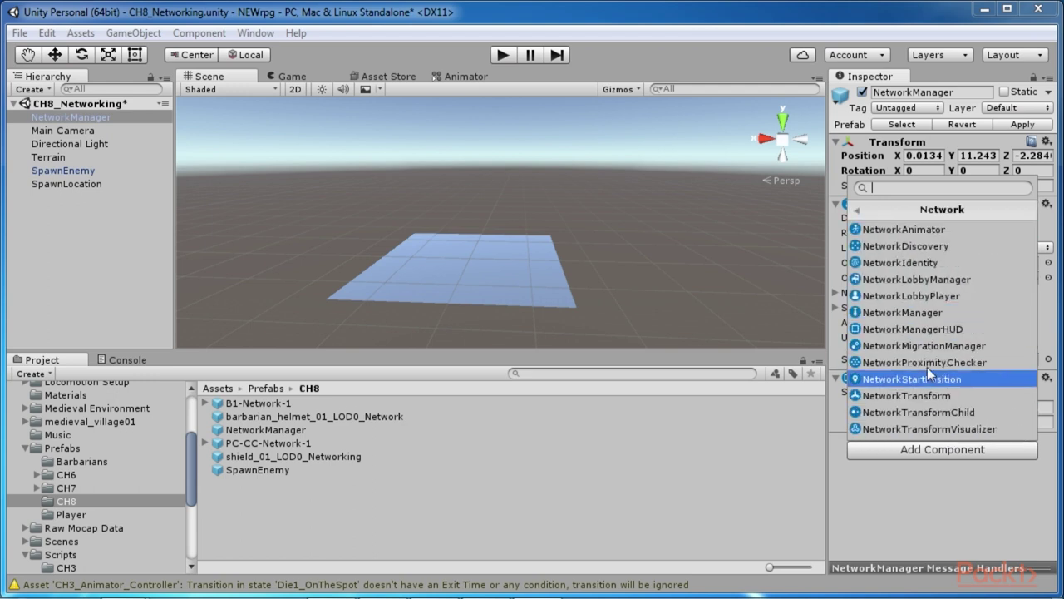
pyautogui.click(960, 498)
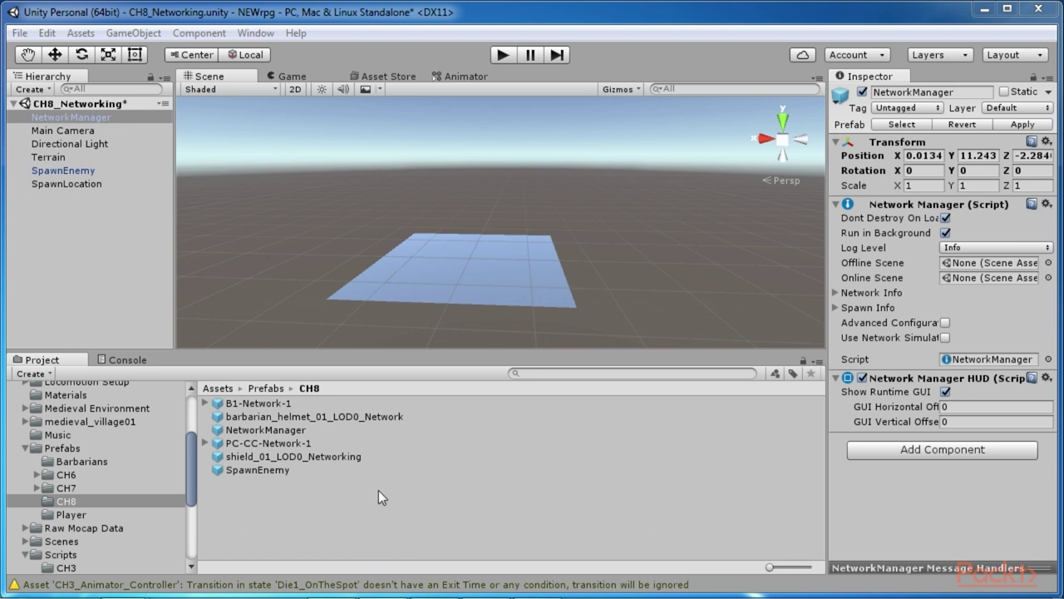
# Search all project assets for "PC" and place the PC prefab on the terrain in the CH8_Networking scene.
pyautogui.click(232, 390)
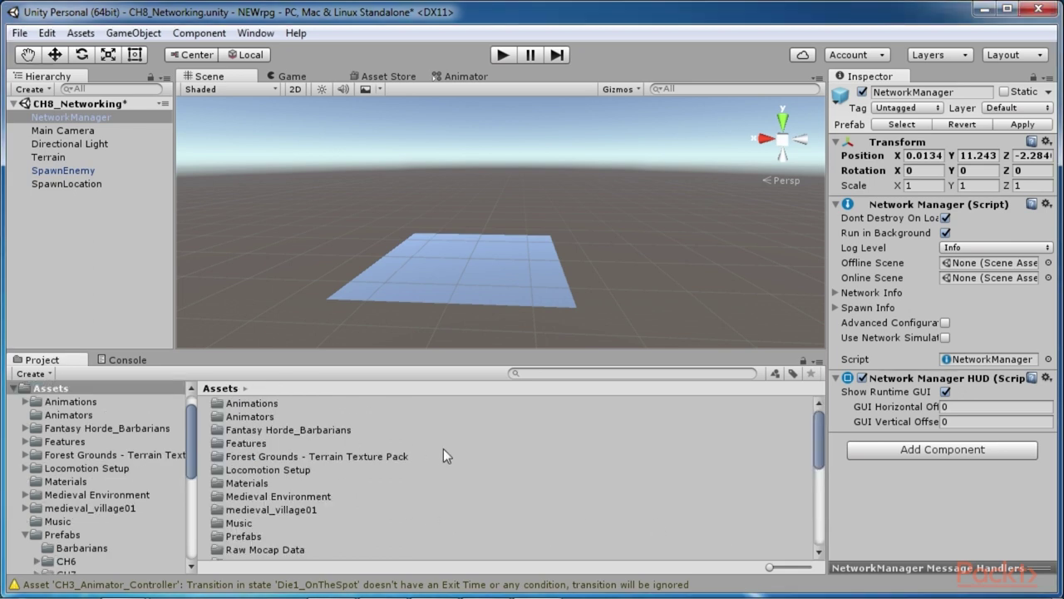
pyautogui.click(575, 375)
pyautogui.write('PC')
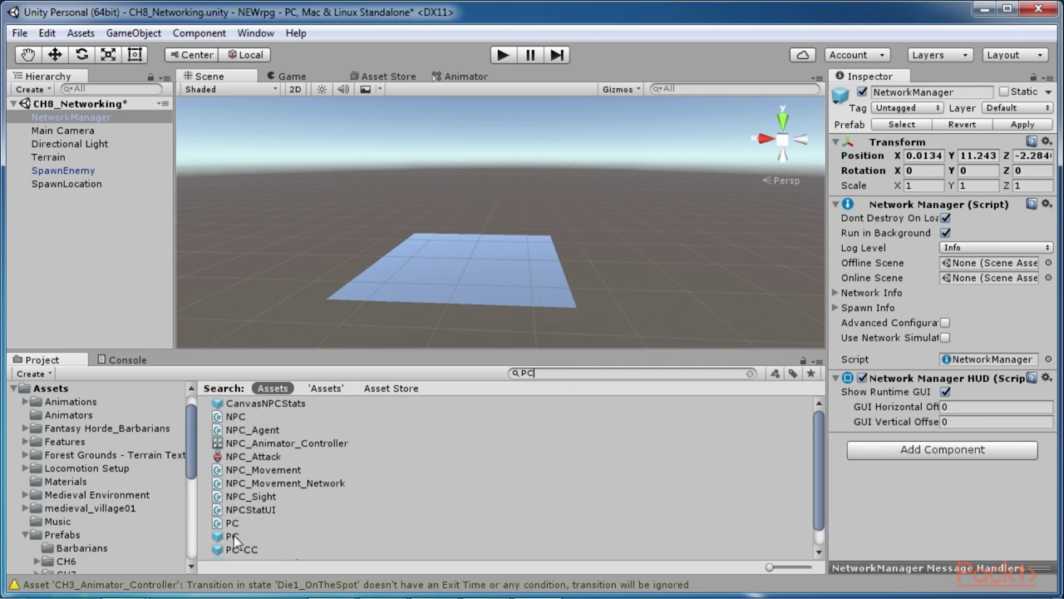
pyautogui.moveTo(235, 538); pyautogui.dragTo(453, 267)
pyautogui.scroll(8, 452, 267)
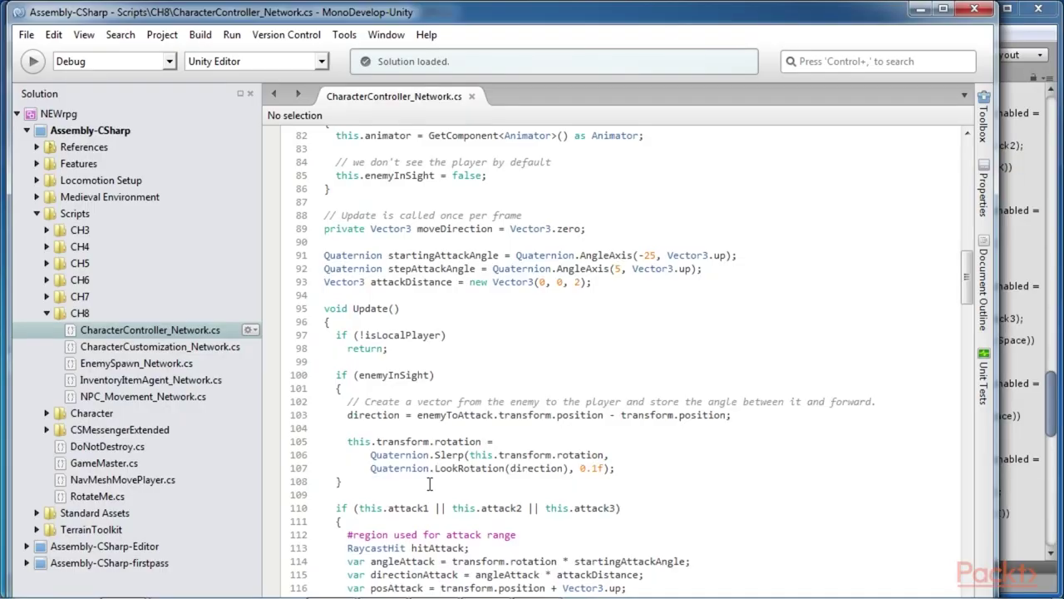
# Disable the Character Controller script on the PC object and remove that component from it.
pyautogui.scroll(-20, 430, 483)
pyautogui.scroll(-9, 430, 483)
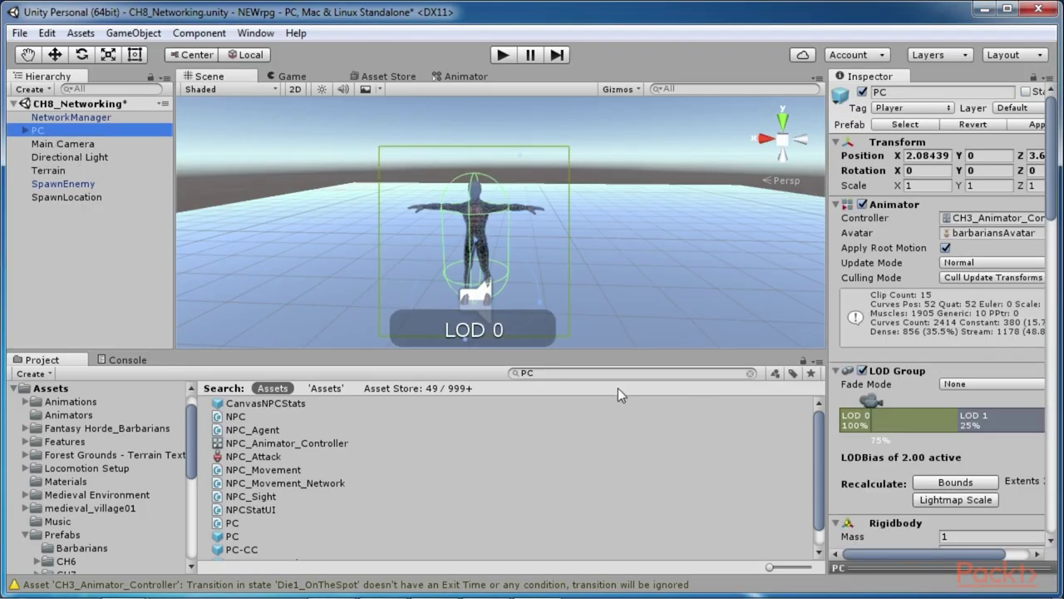
pyautogui.scroll(-15, 903, 490)
pyautogui.scroll(-10, 903, 490)
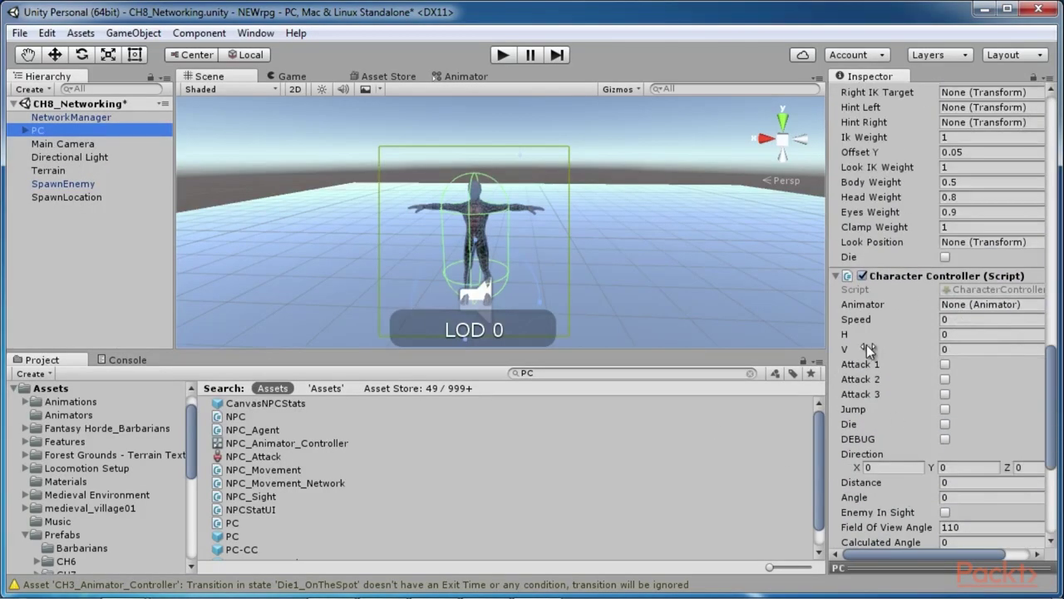
pyautogui.click(862, 275)
pyautogui.click(845, 278)
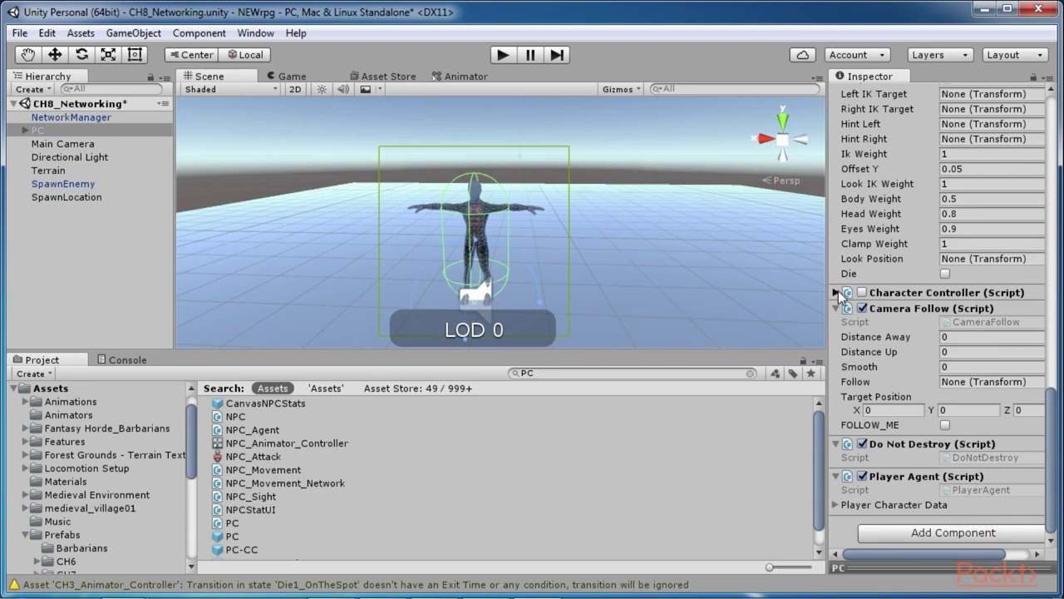
pyautogui.click(836, 292)
pyautogui.scroll(-8, 932, 420)
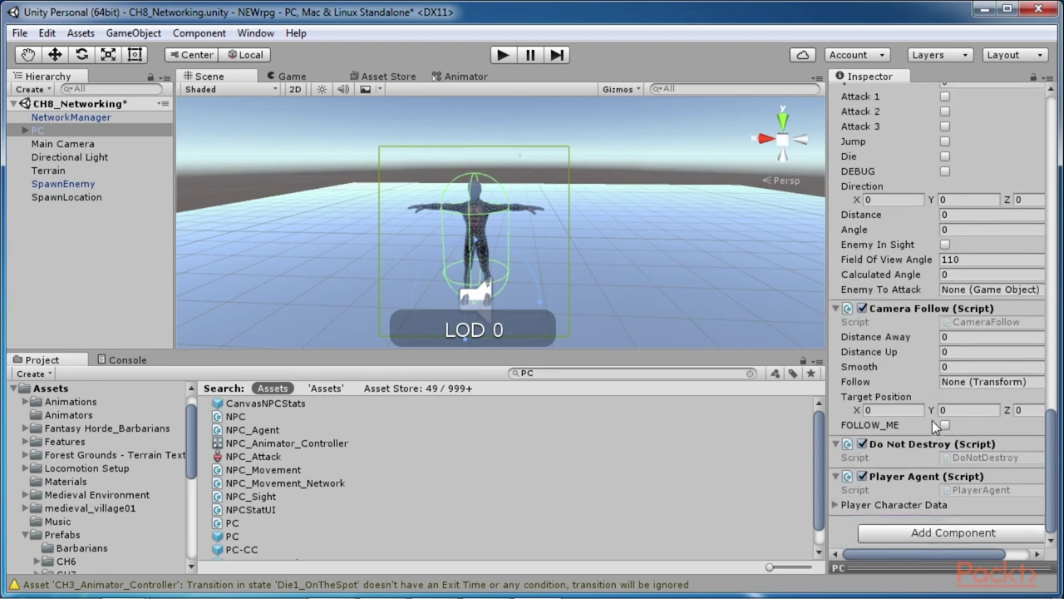
pyautogui.scroll(20, 932, 420)
pyautogui.scroll(-15, 932, 419)
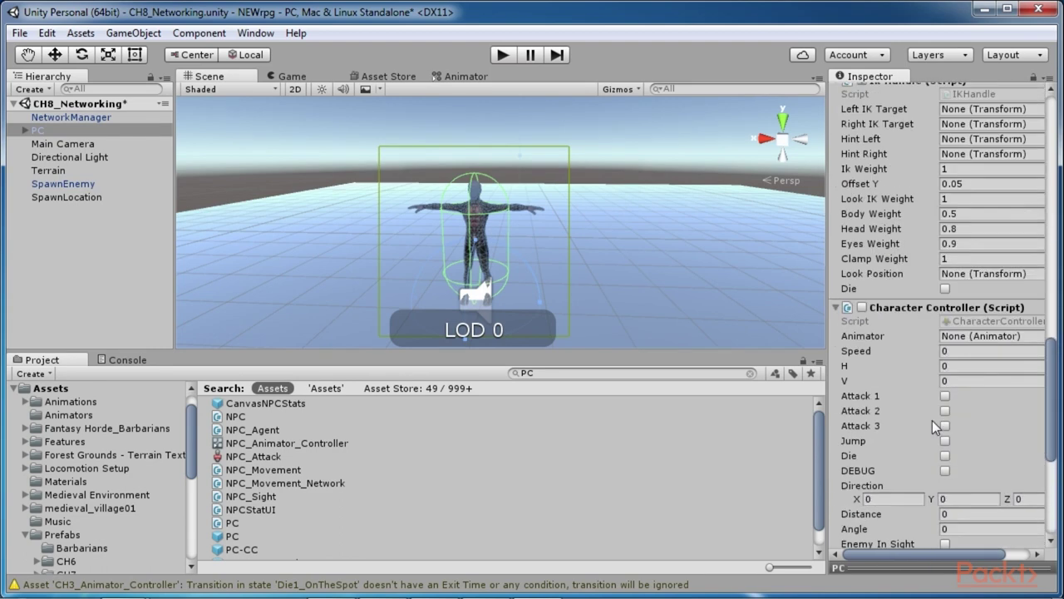
pyautogui.rightClick(841, 307)
pyautogui.click(885, 352)
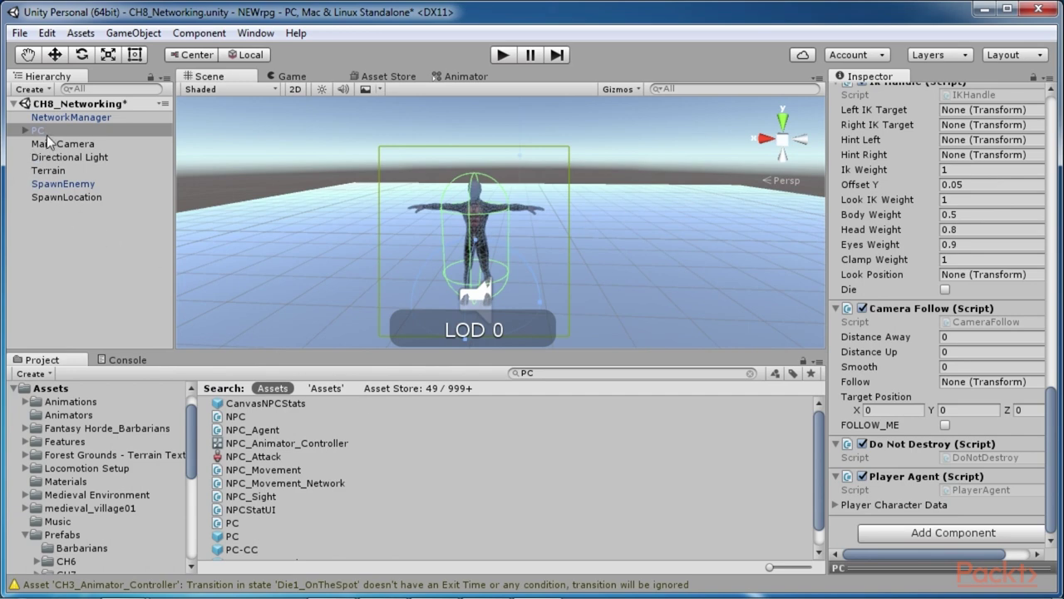
# Replace the PC character in the scene with the PC-CC-Network-1 prefab from the Prefabs > CH8 folder.
pyautogui.click(63, 534)
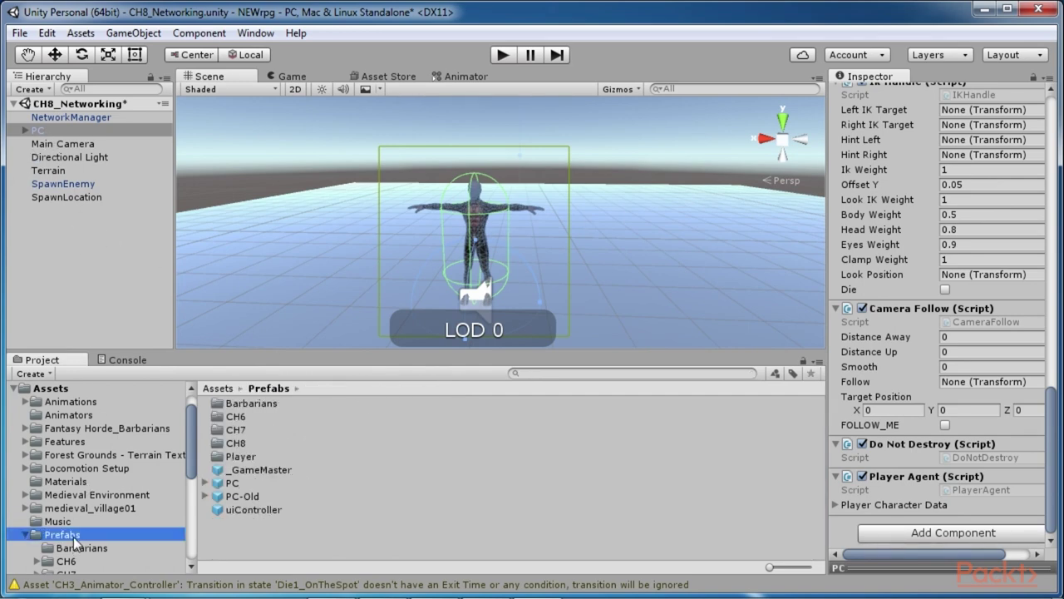
pyautogui.doubleClick(235, 444)
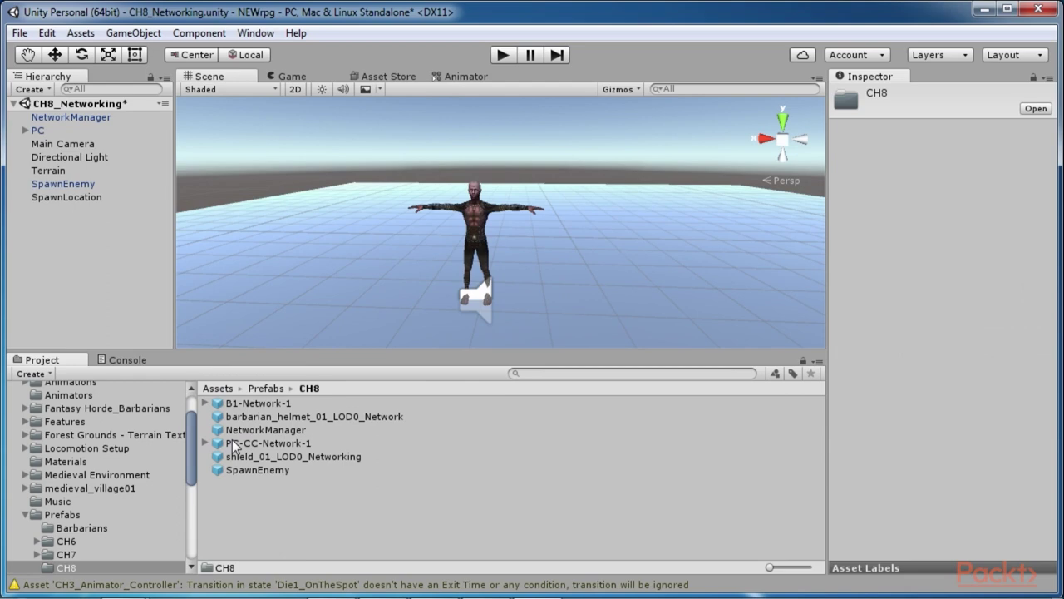
pyautogui.click(251, 441)
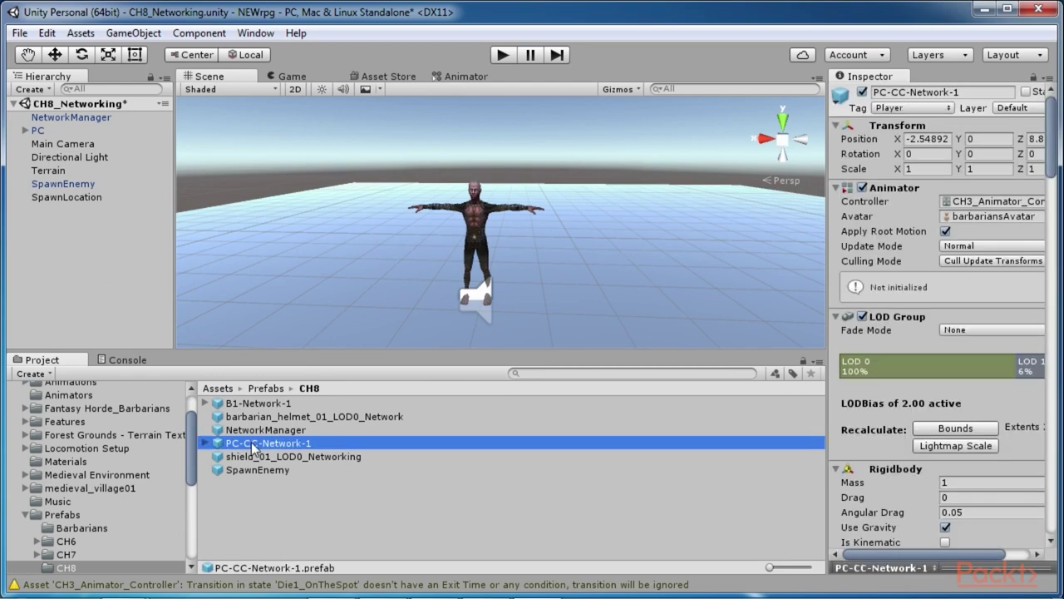
pyautogui.click(479, 227)
pyautogui.press('Delete')
pyautogui.moveTo(258, 443); pyautogui.dragTo(443, 262)
pyautogui.click(385, 243)
pyautogui.click(100, 130)
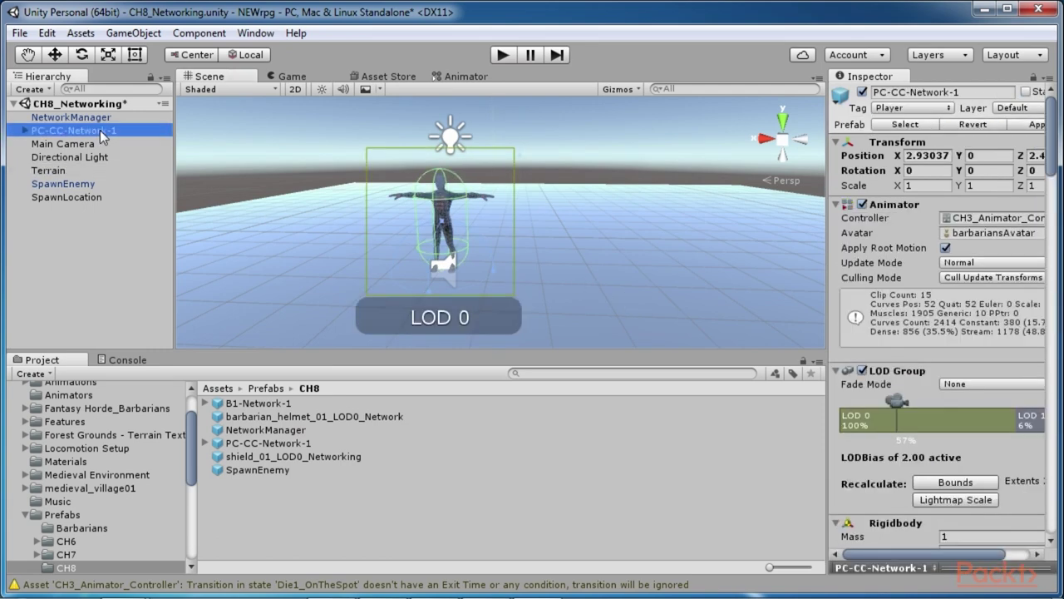
# In PC-CC-Network-1's Network Animator, enable the Die parameter and assign PC-CC-Network-1 as the Animator.
pyautogui.scroll(-15, 925, 145)
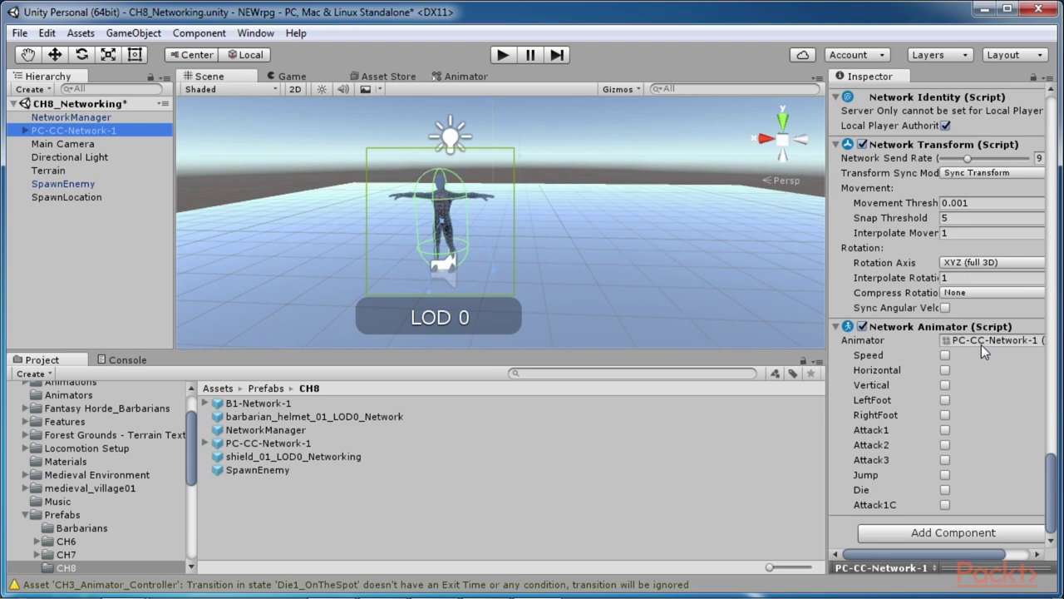
pyautogui.click(977, 485)
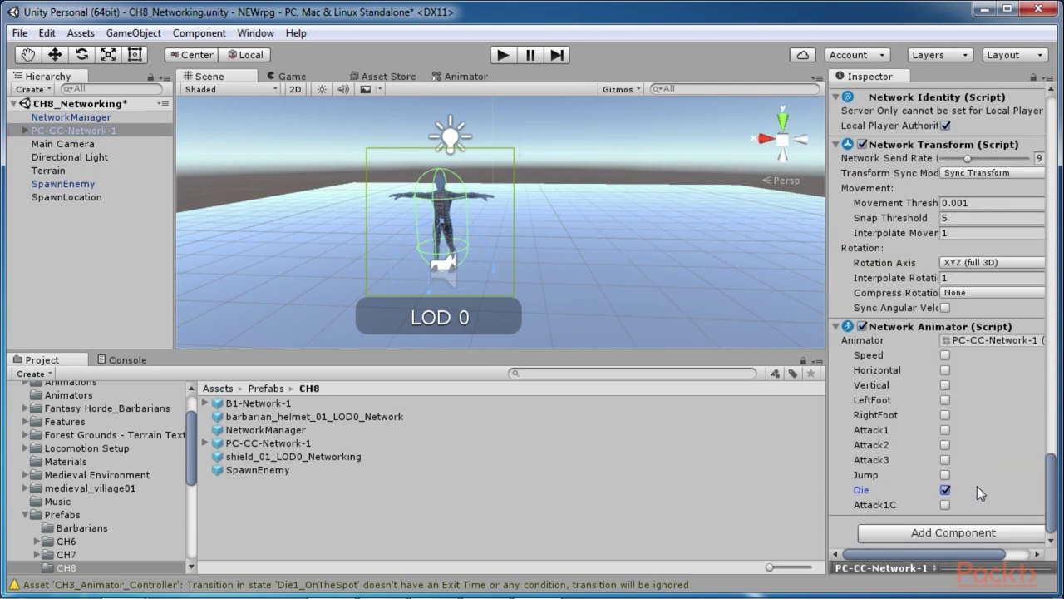
pyautogui.click(960, 534)
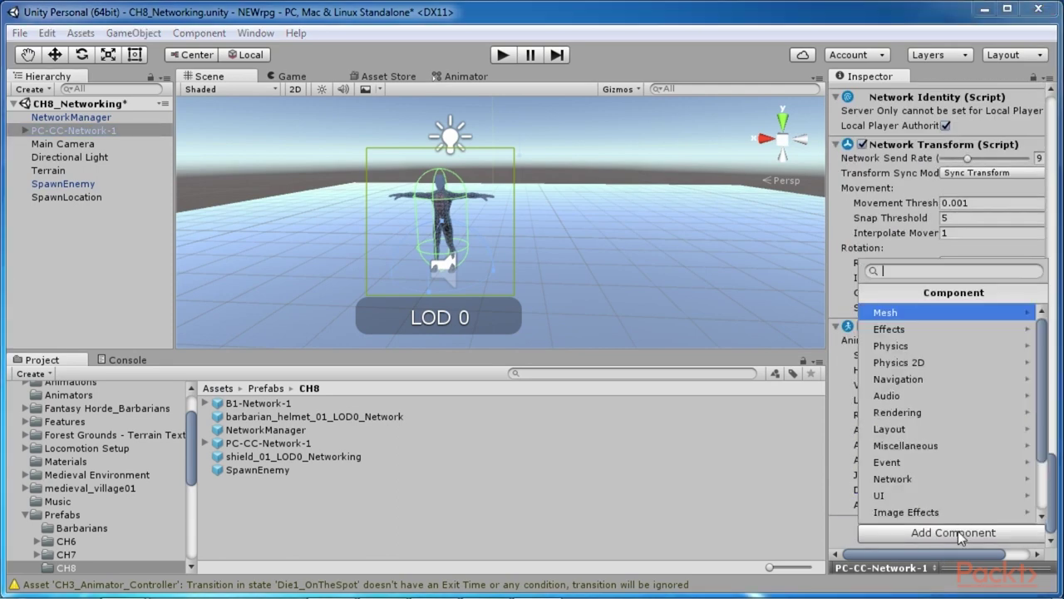
pyautogui.click(950, 478)
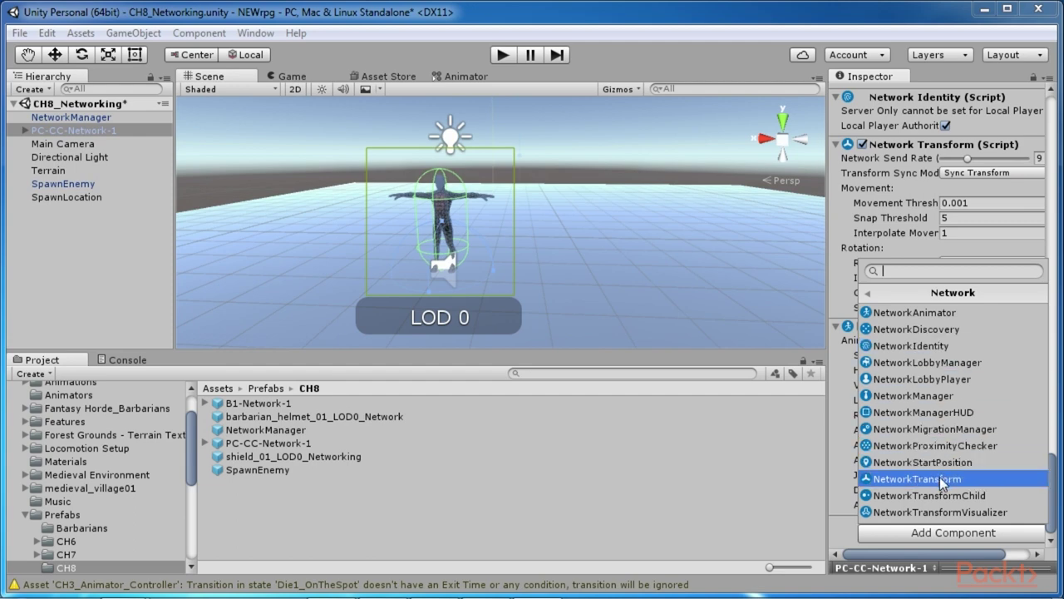
pyautogui.click(915, 312)
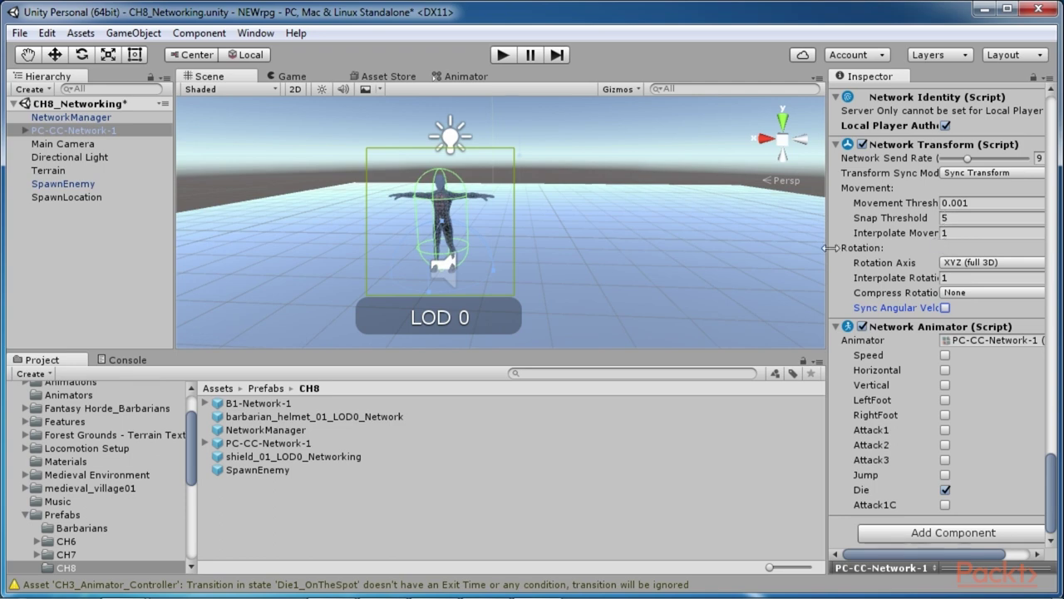
pyautogui.moveTo(47, 143); pyautogui.dragTo(990, 340)
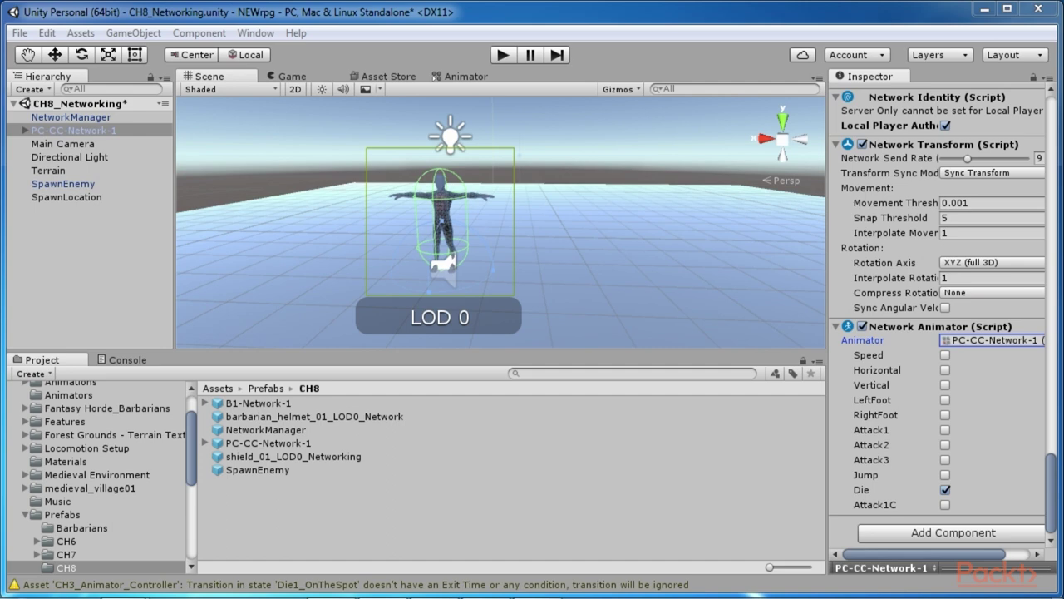
# Search the project for "Chara" and open the CharacterController_Network script in MonoDevelop to check its NetworkBehaviour base class.
pyautogui.click(548, 373)
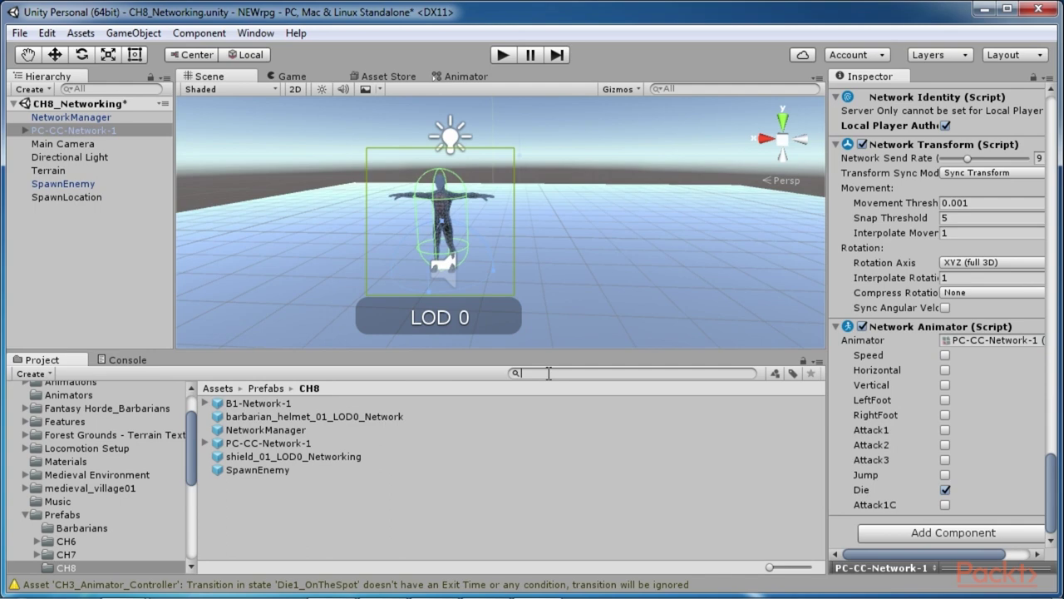
pyautogui.write('Chara')
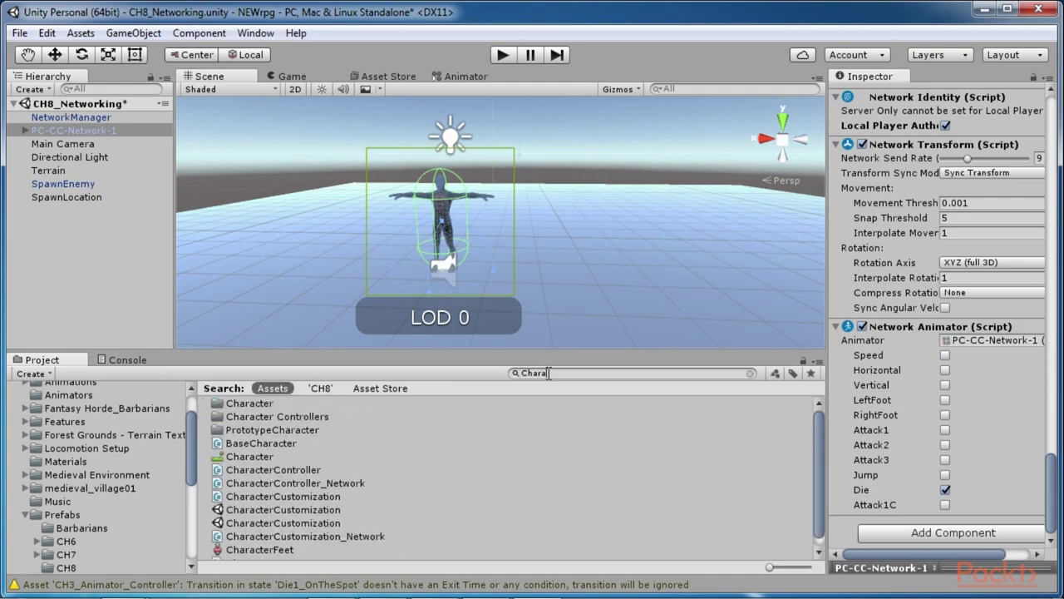
pyautogui.click(335, 484)
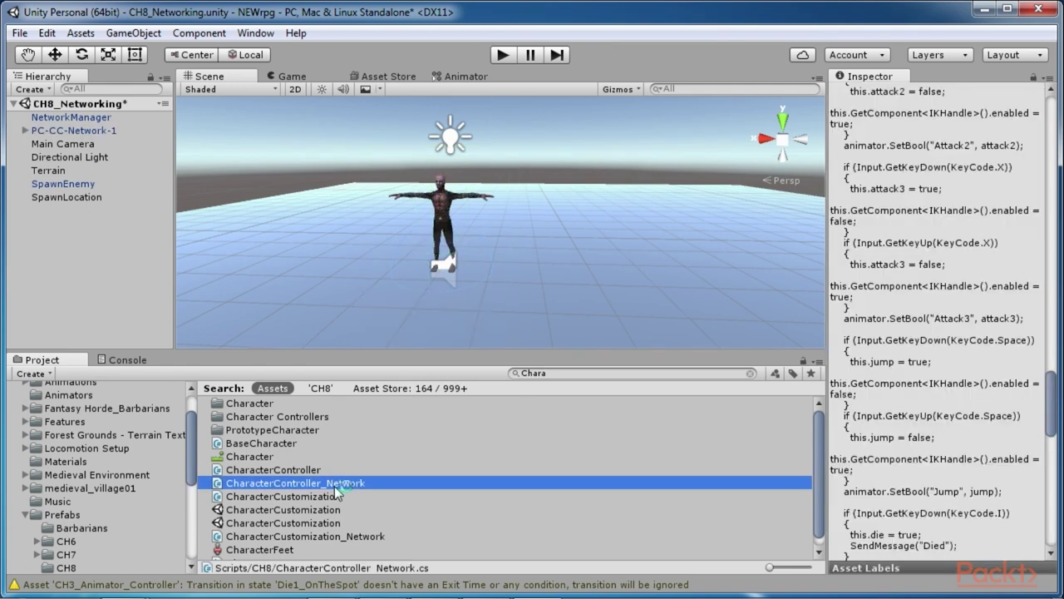
pyautogui.doubleClick(334, 485)
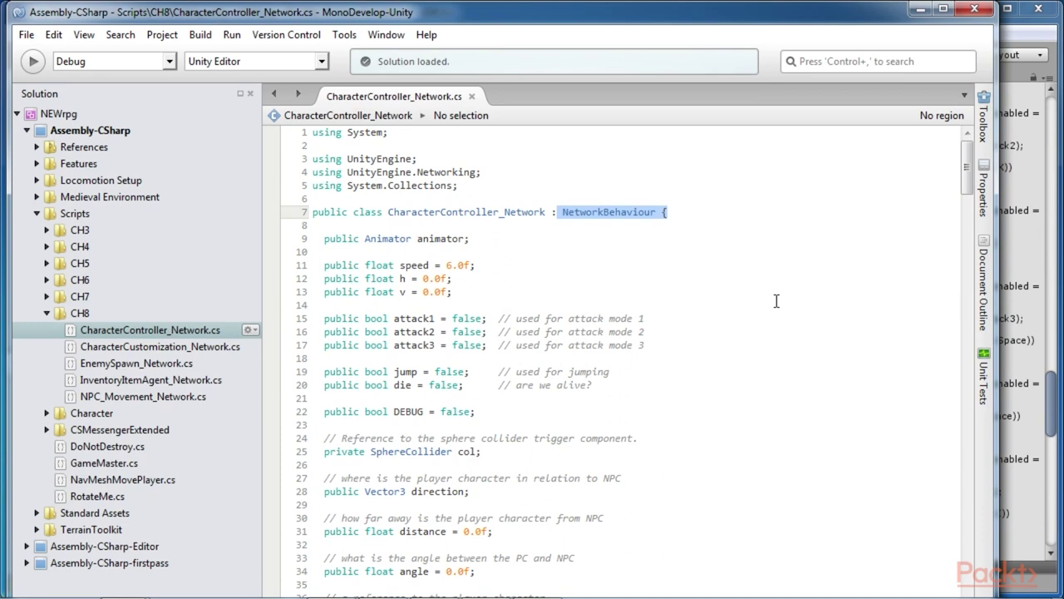
pyautogui.click(982, 379)
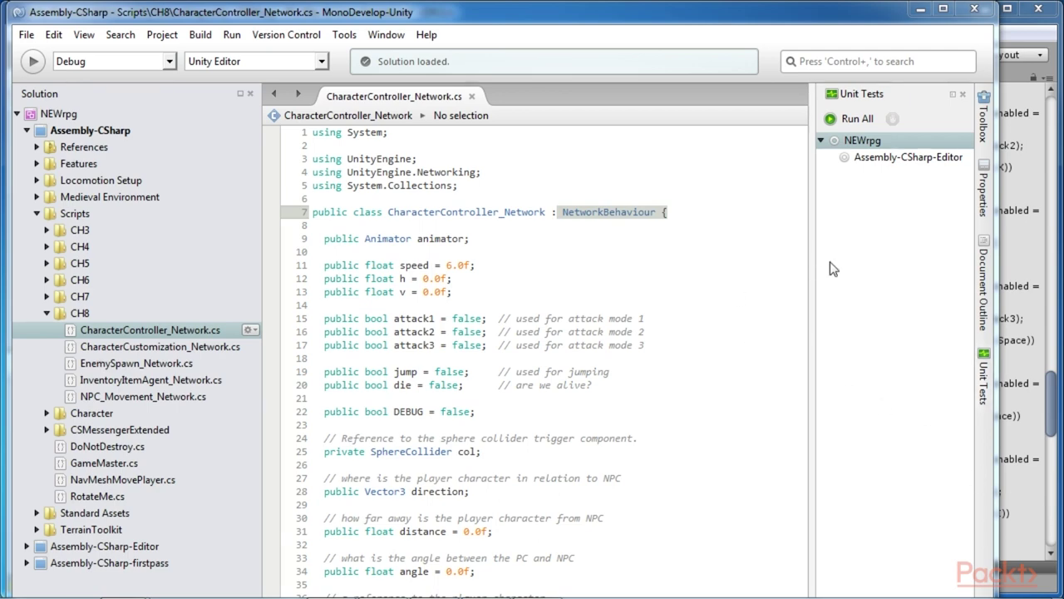
pyautogui.click(973, 9)
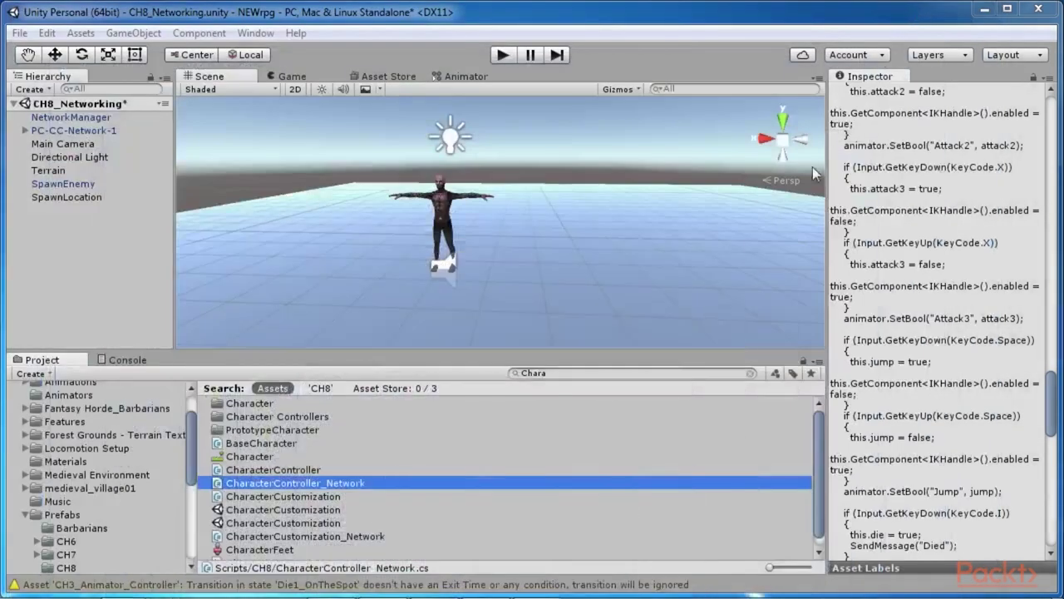
# In CharacterController_Network.cs, examine the isLocalPlayer check and the enemyInSight condition in the Update function.
pyautogui.click(441, 224)
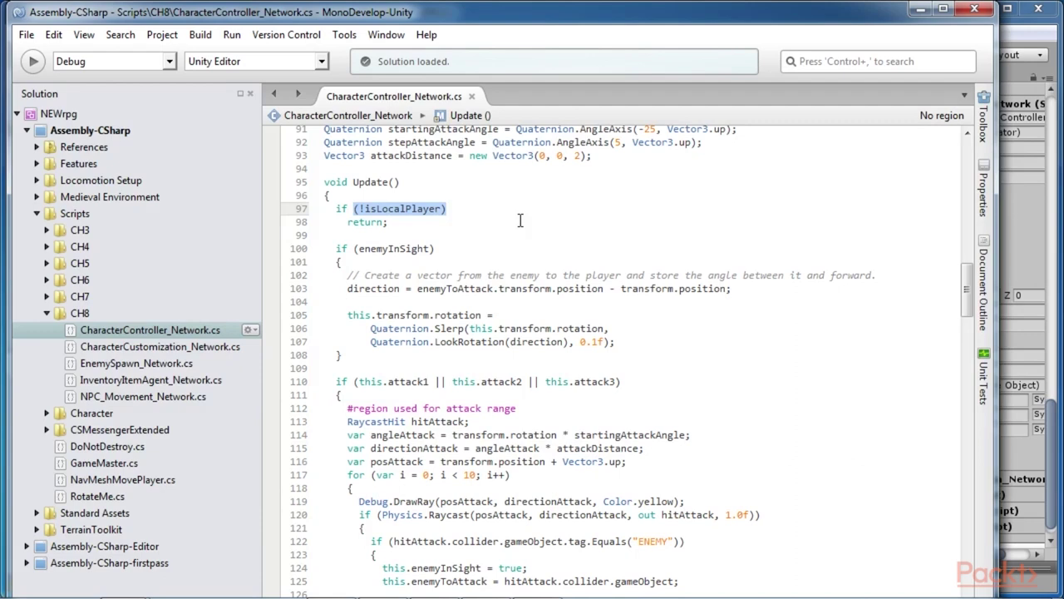
pyautogui.moveTo(326, 208); pyautogui.dragTo(419, 231)
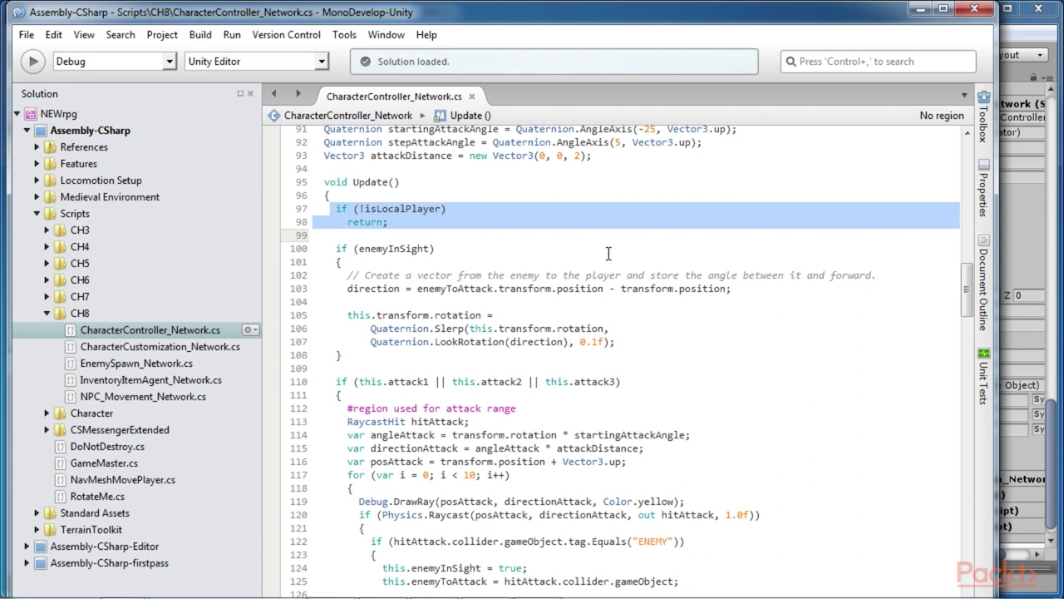
pyautogui.moveTo(574, 295)
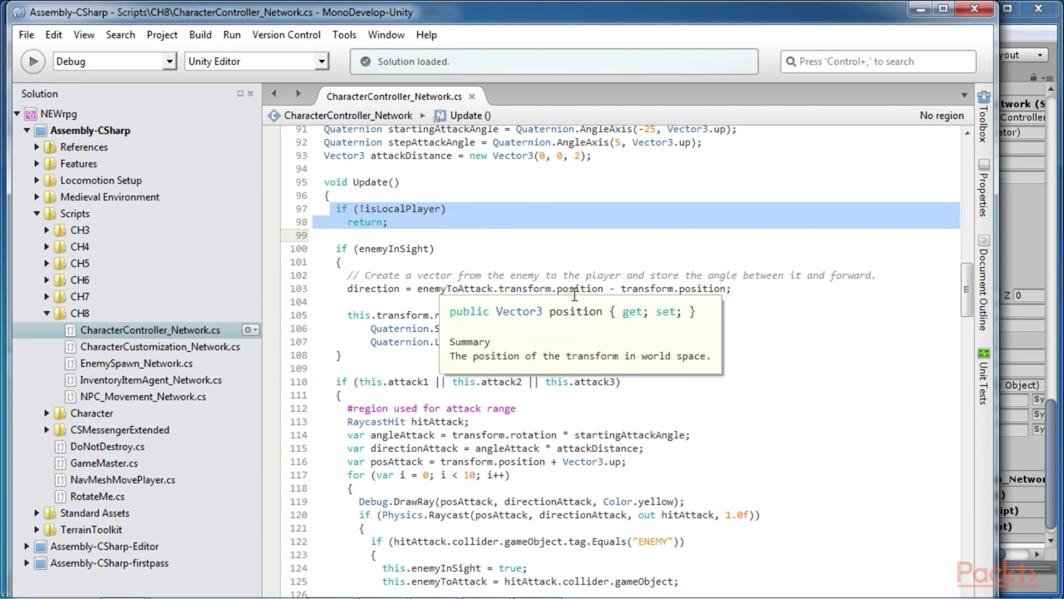
pyautogui.moveTo(347, 248); pyautogui.dragTo(436, 249)
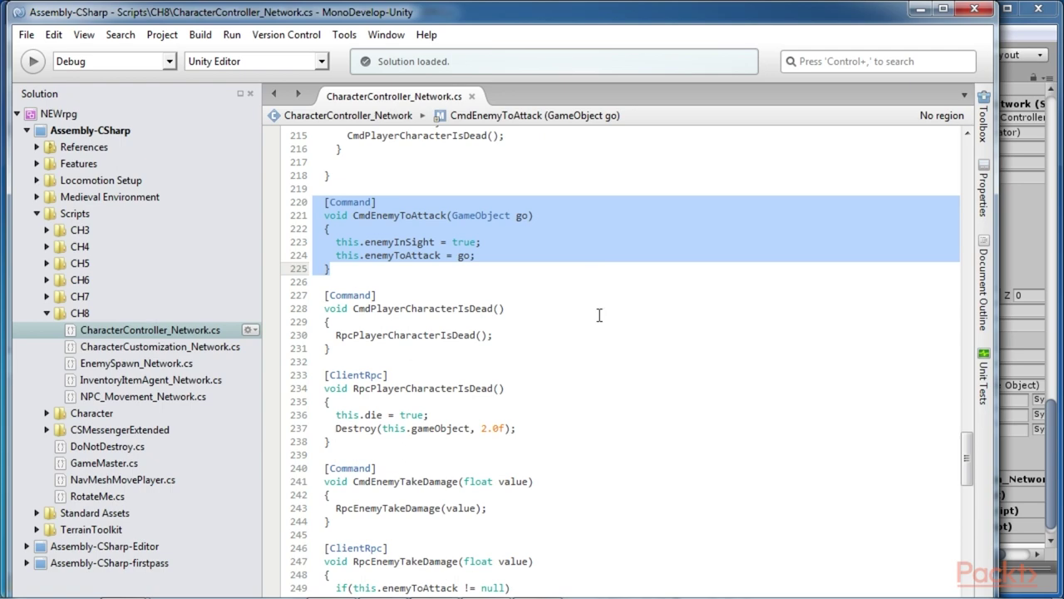
# Read through the rest of the script and examine the CmdEnemyTakeDamage command and the RpcEnemyTakeDamage client function.
pyautogui.scroll(-6, 638, 398)
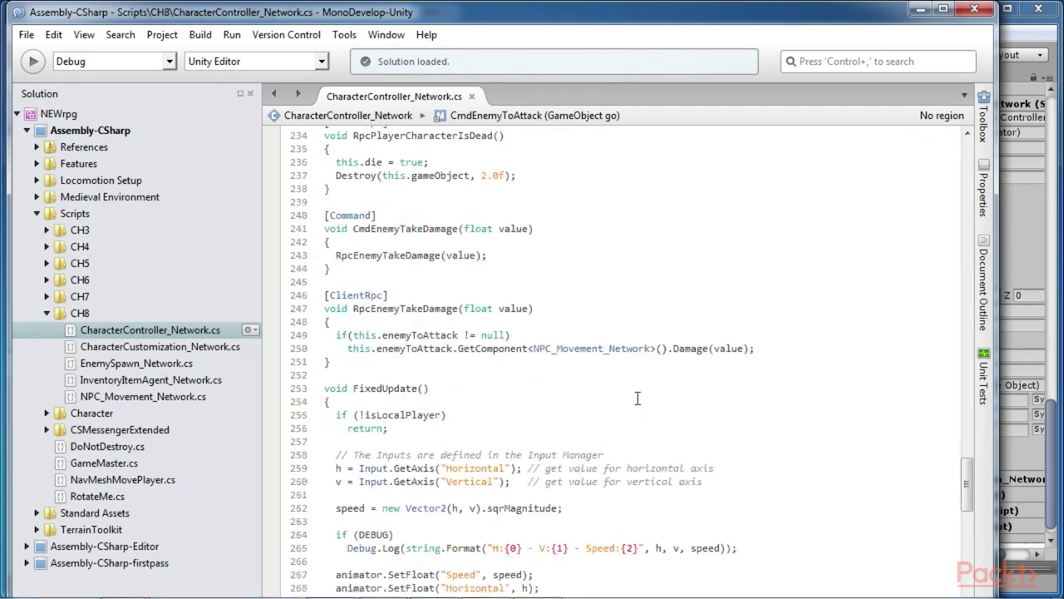
pyautogui.scroll(-6, 638, 398)
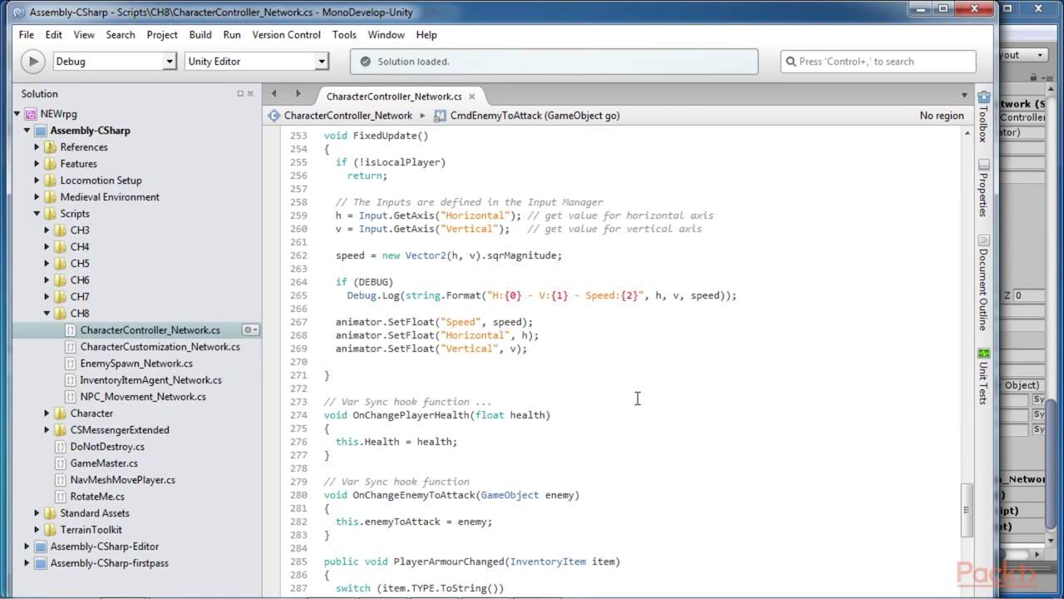
pyautogui.scroll(-9, 638, 398)
pyautogui.scroll(-19, 638, 399)
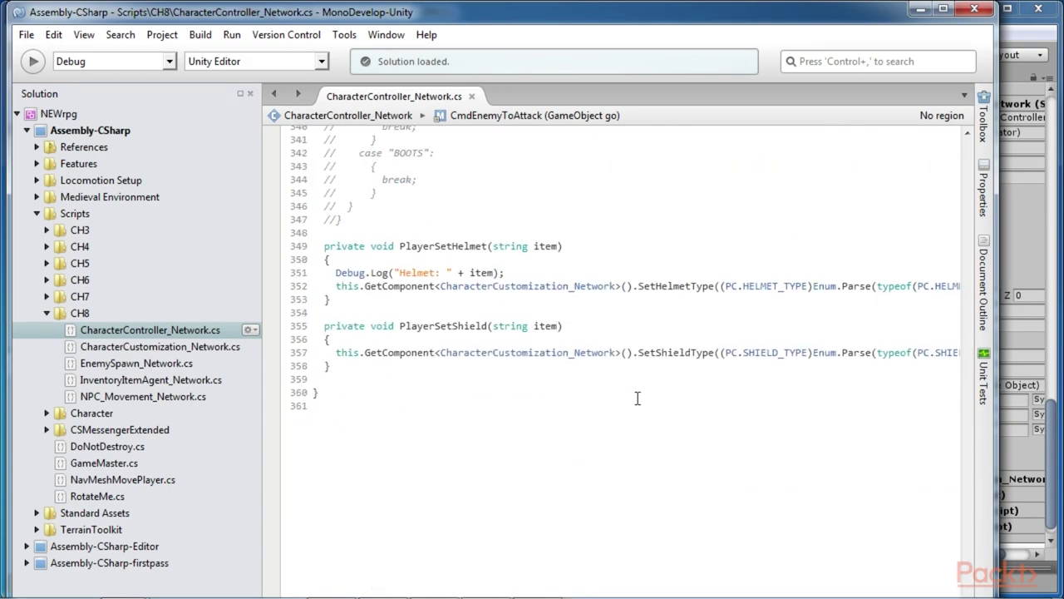
pyautogui.scroll(20, 638, 398)
pyautogui.scroll(5, 638, 398)
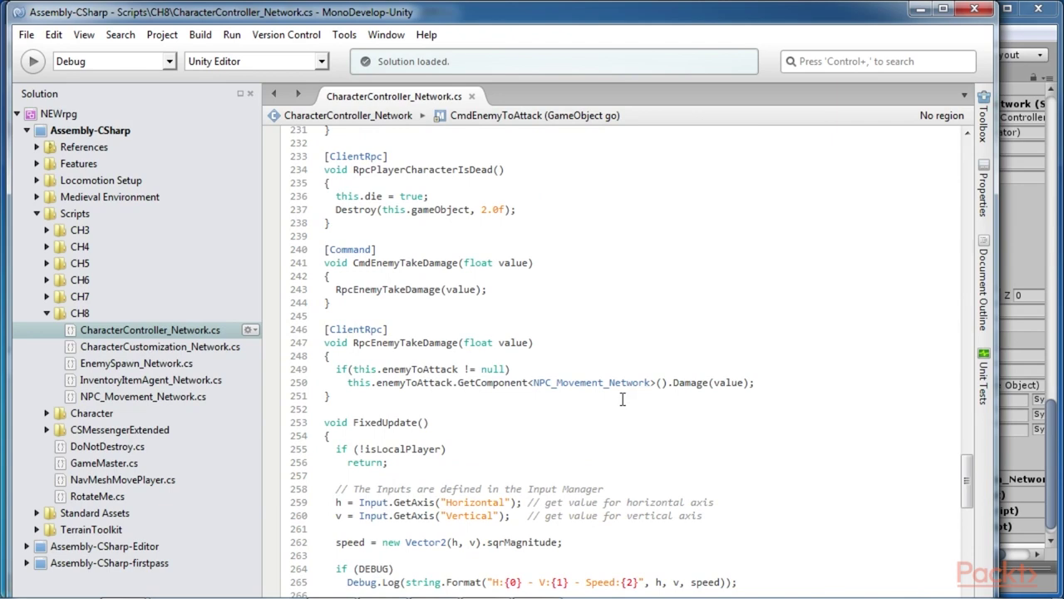
pyautogui.moveTo(322, 248); pyautogui.dragTo(446, 322)
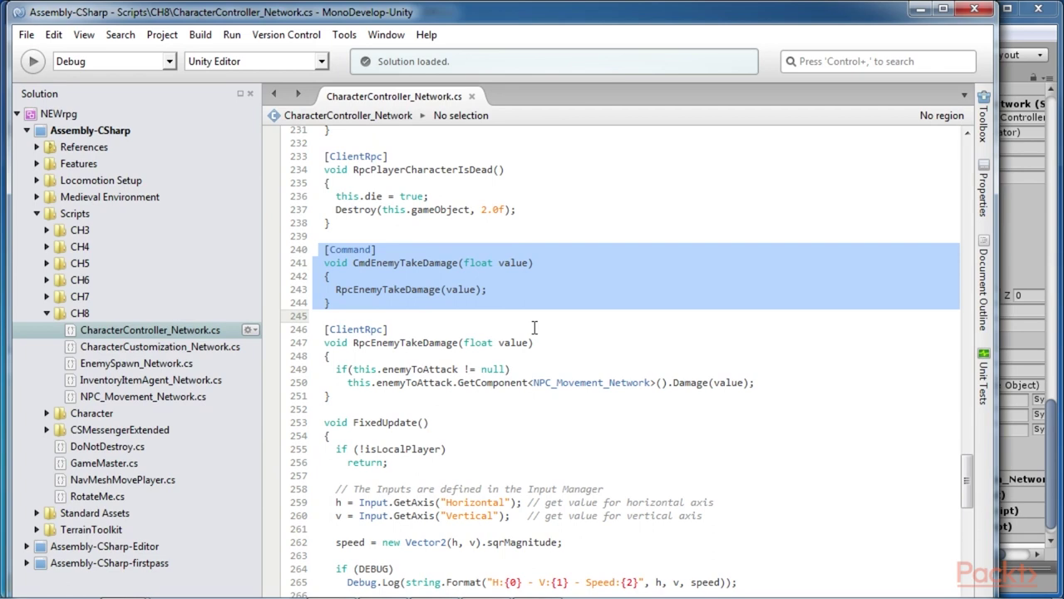
pyautogui.moveTo(326, 342); pyautogui.dragTo(556, 406)
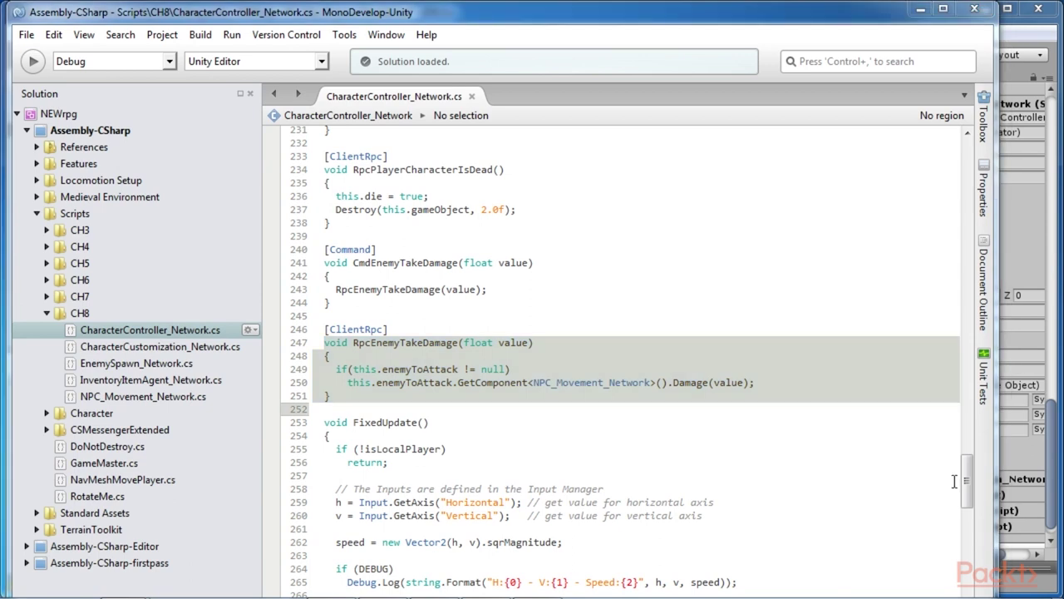
# In CharacterController_Network.cs, examine the Command and ClientRpc function pairs for enemy damage and player character death.
pyautogui.click(651, 422)
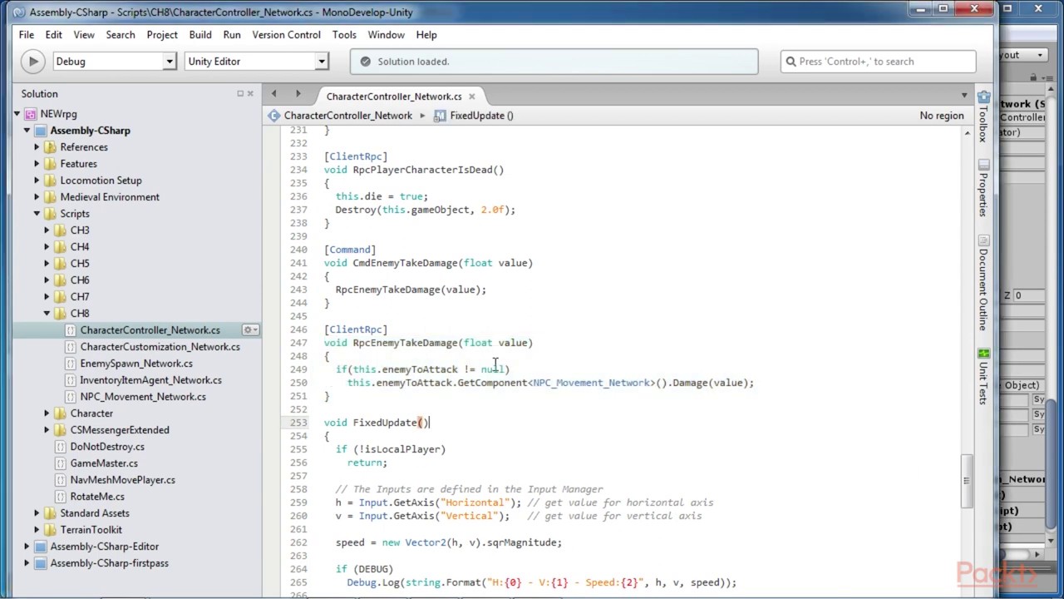
pyautogui.moveTo(321, 249); pyautogui.dragTo(412, 394)
pyautogui.click(983, 378)
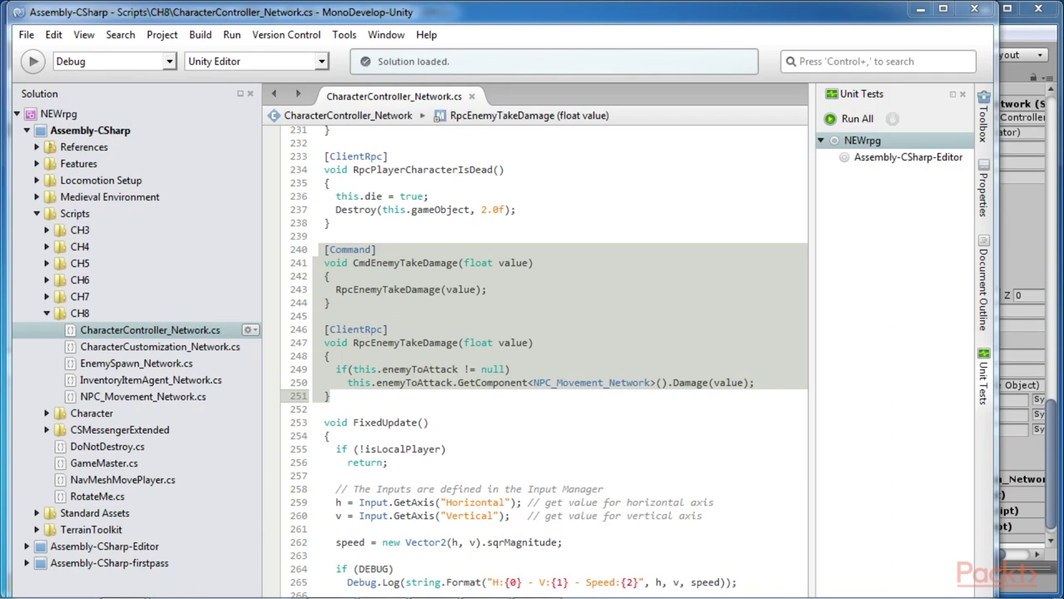
pyautogui.click(634, 404)
pyautogui.scroll(5, 635, 404)
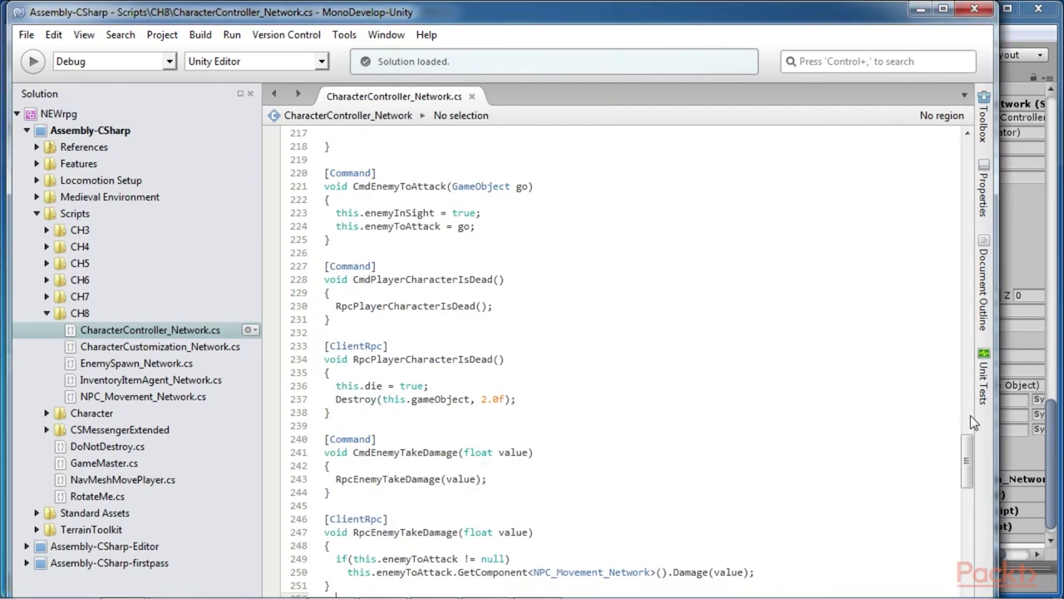
pyautogui.moveTo(324, 267); pyautogui.dragTo(331, 413)
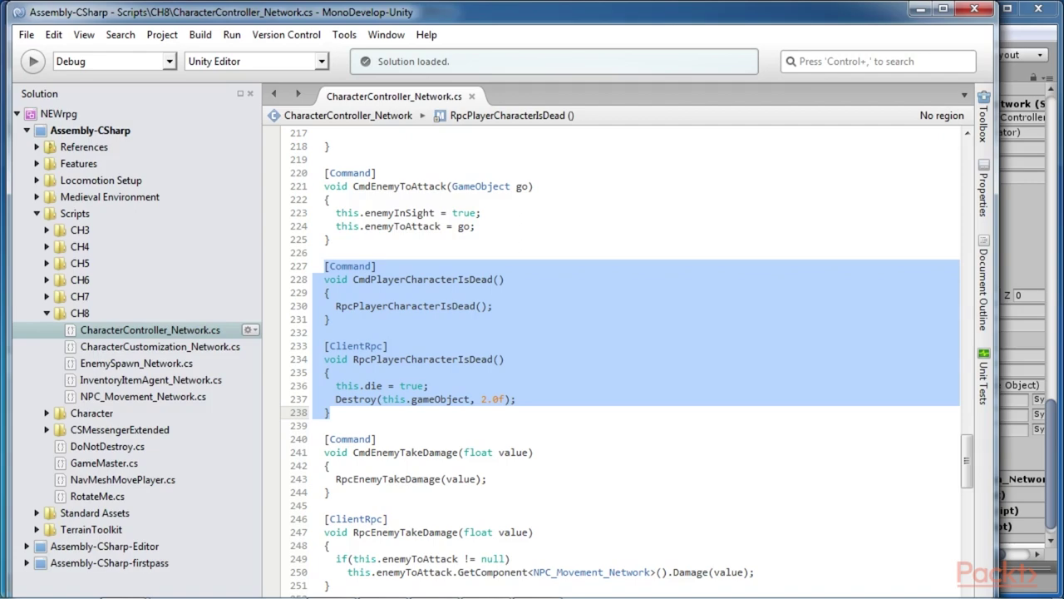
pyautogui.click(586, 332)
# Examine the OnChangePlayerHealth and OnChangeEnemyToAttack SyncVar hook functions after FixedUpdate.
pyautogui.scroll(-5, 587, 355)
pyautogui.scroll(-9, 586, 354)
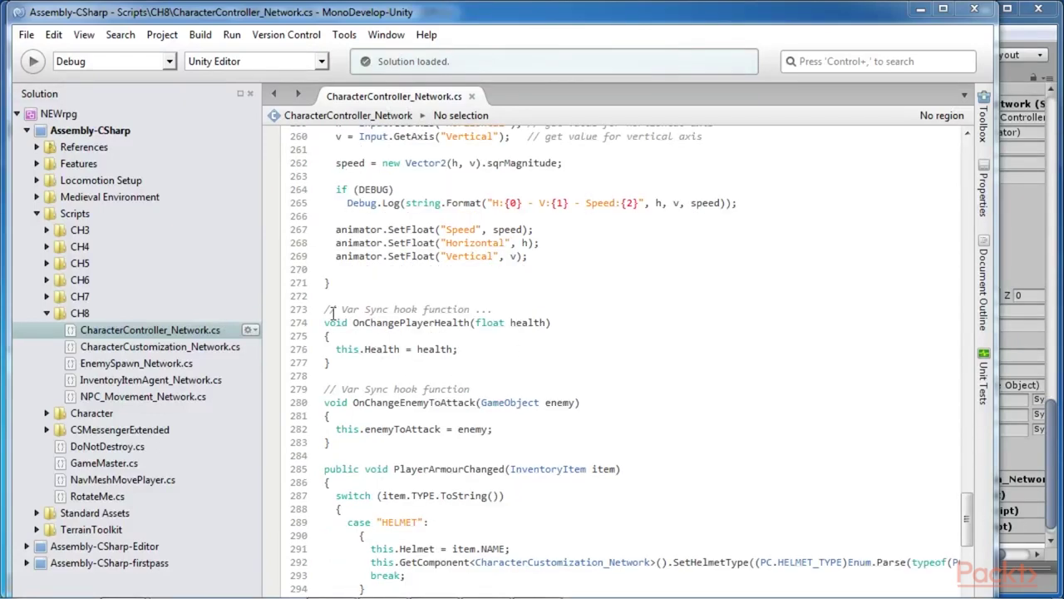
pyautogui.moveTo(311, 308); pyautogui.dragTo(472, 442)
# Switch to Unity and inspect the B1-Network-1 enemy as the CH8 prefab and as its scene instance.
pyautogui.hotkey('alt', 'Tab')
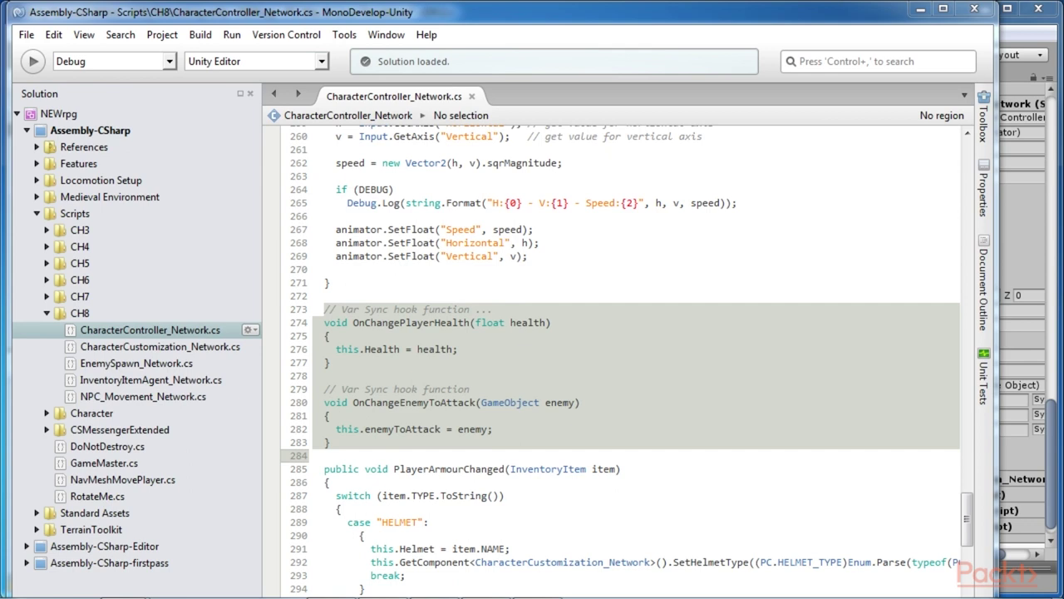
pyautogui.click(679, 440)
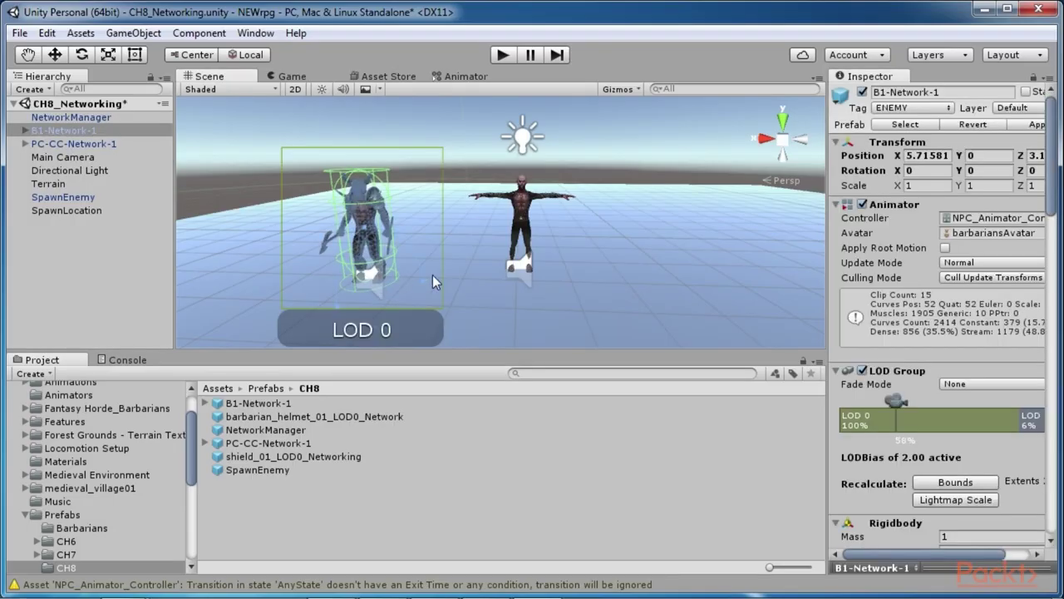
pyautogui.moveTo(490, 281); pyautogui.dragTo(555, 274, button='middle')
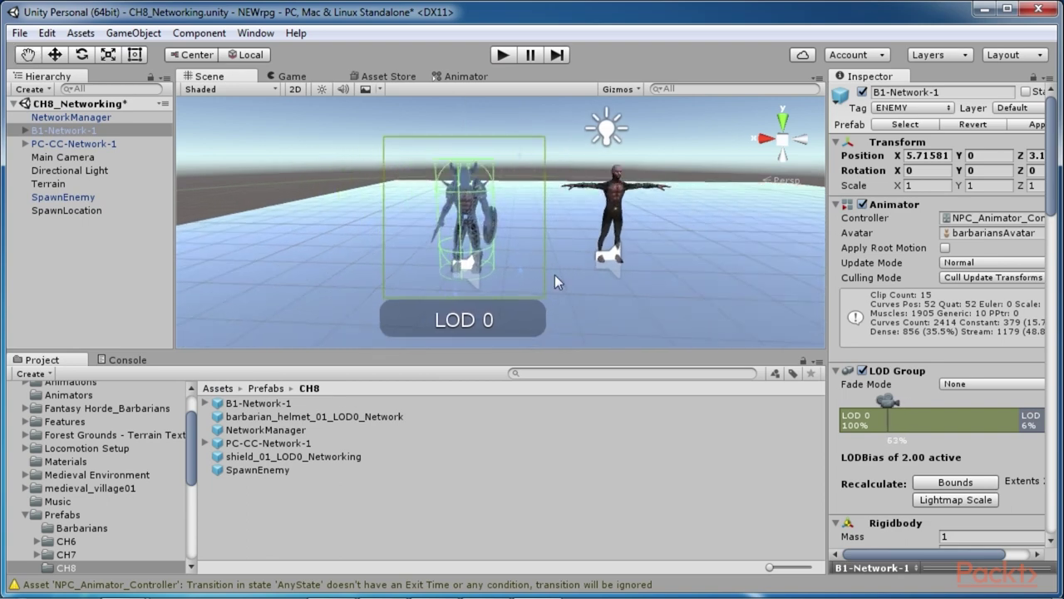
pyautogui.click(555, 274)
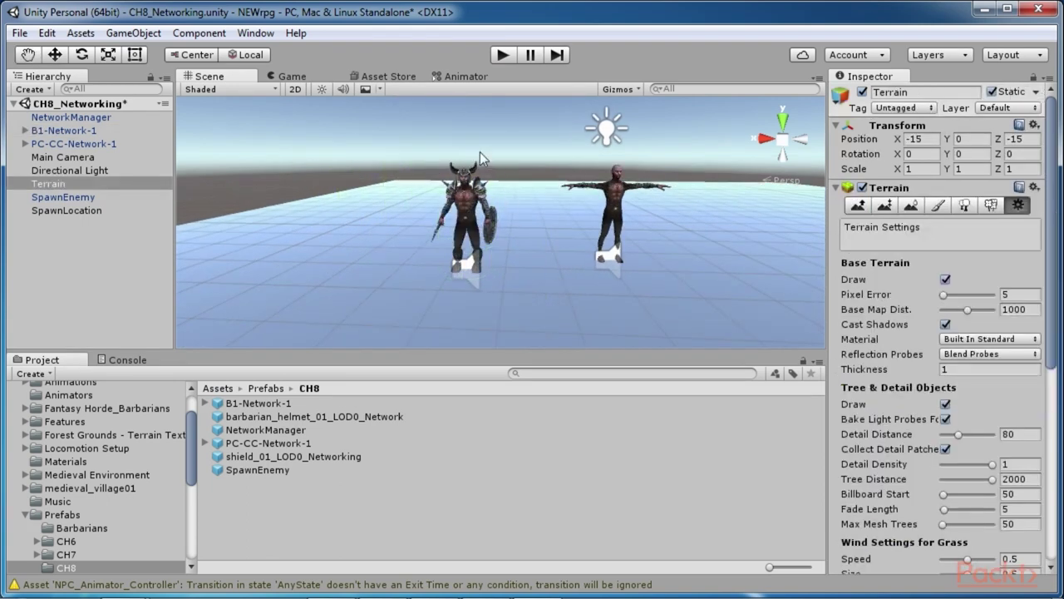
pyautogui.click(268, 402)
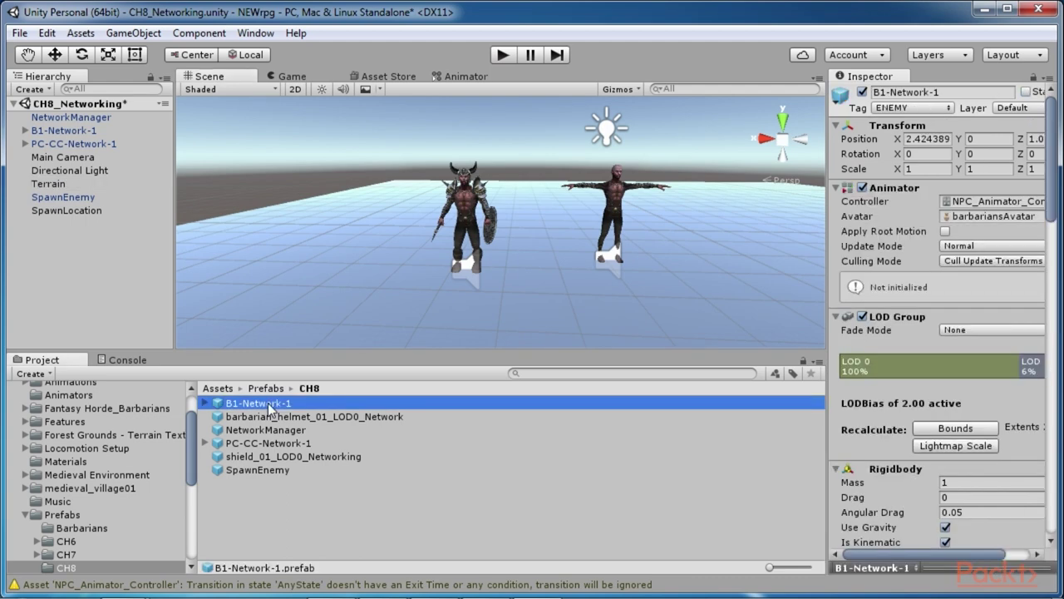
pyautogui.click(73, 135)
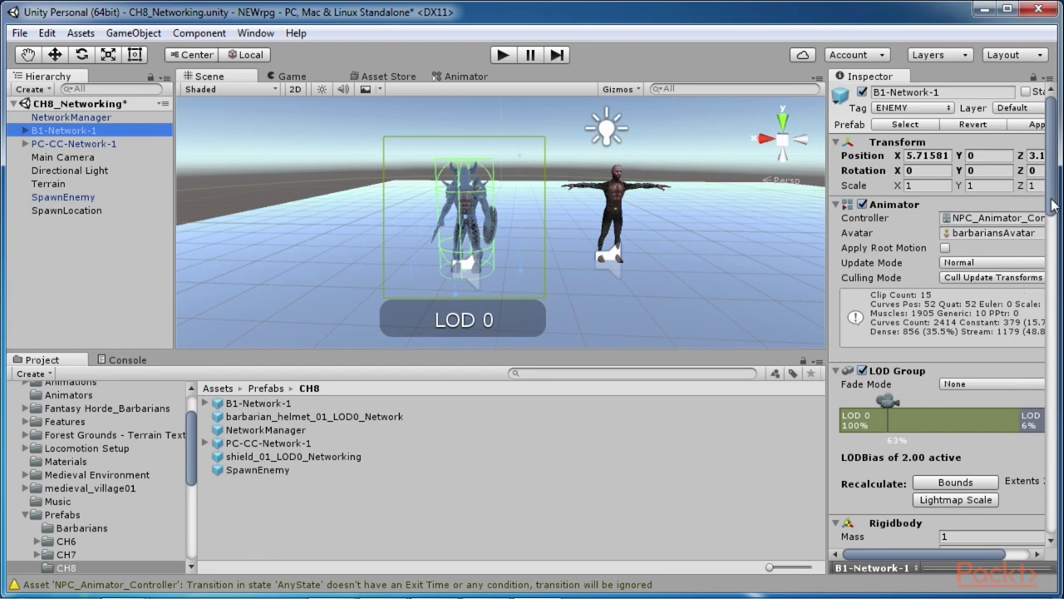
# Collapse B1-Network-1's NPC_Movement_Network component and expand its Network Identity, Network Transform and Network Animator components to review their settings.
pyautogui.moveTo(1051, 189); pyautogui.dragTo(1053, 499)
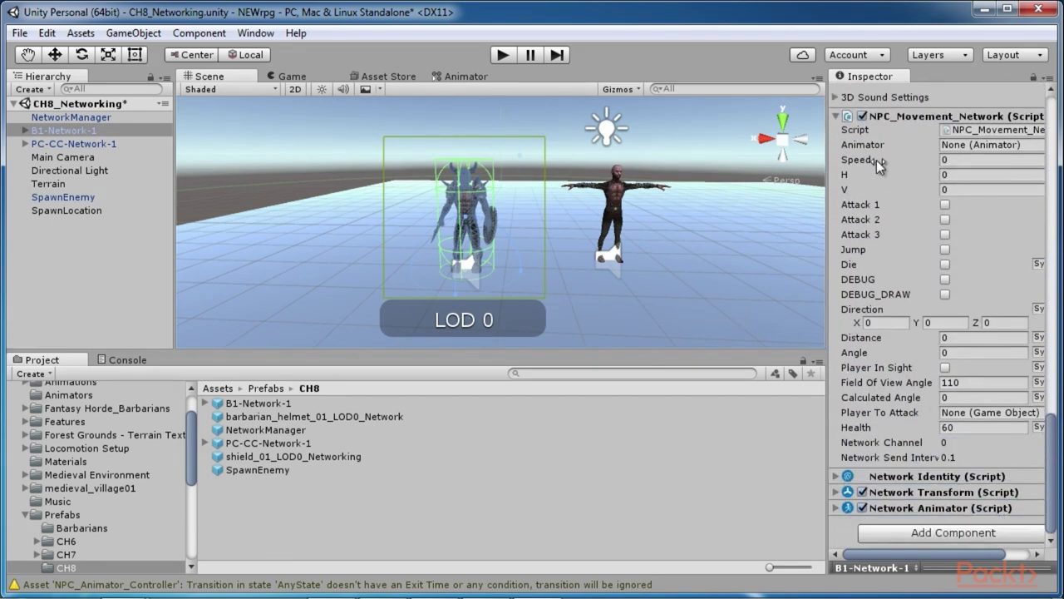
pyautogui.click(835, 116)
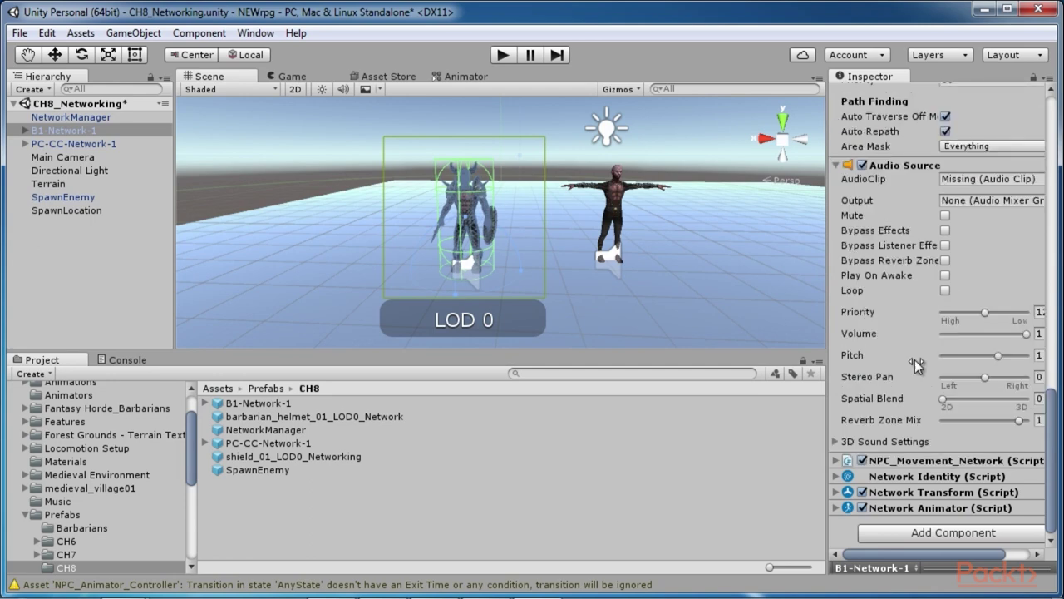
pyautogui.click(835, 475)
pyautogui.scroll(-1, 848, 482)
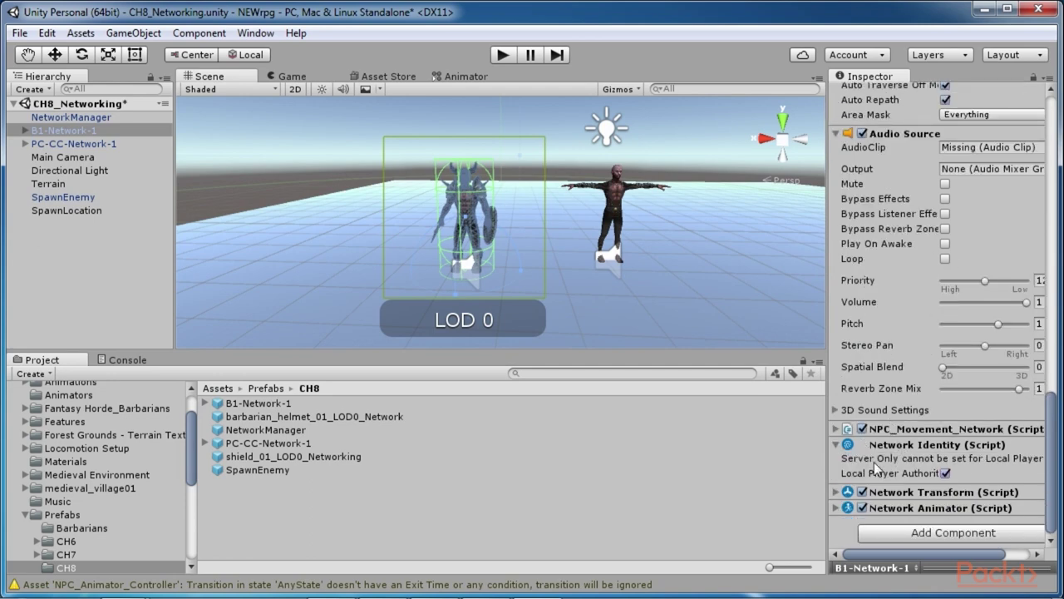
pyautogui.click(838, 492)
pyautogui.scroll(-5, 856, 497)
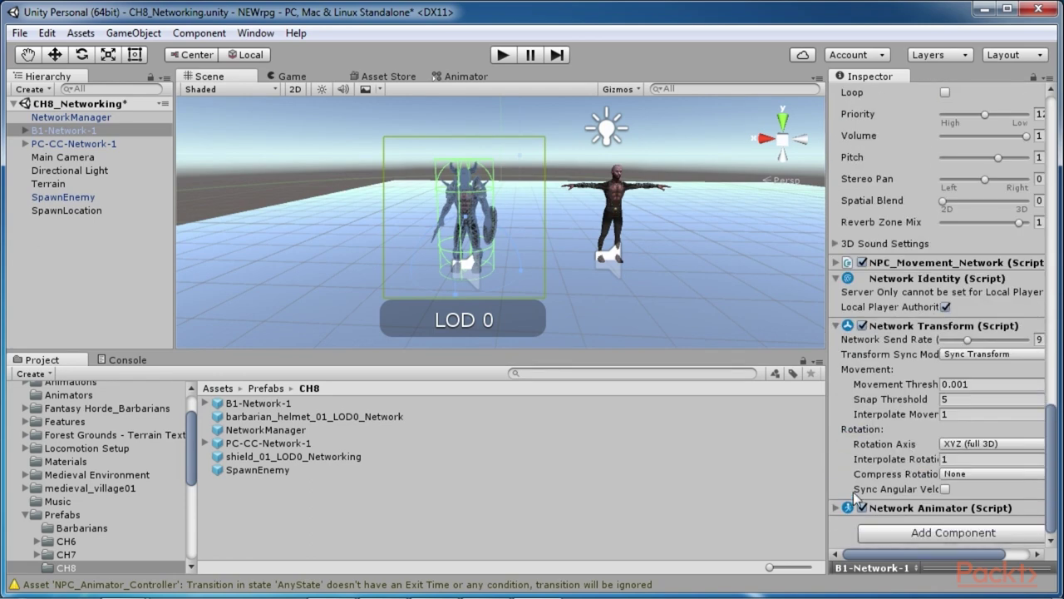
pyautogui.click(836, 507)
pyautogui.scroll(-4, 937, 418)
pyautogui.scroll(-2, 940, 425)
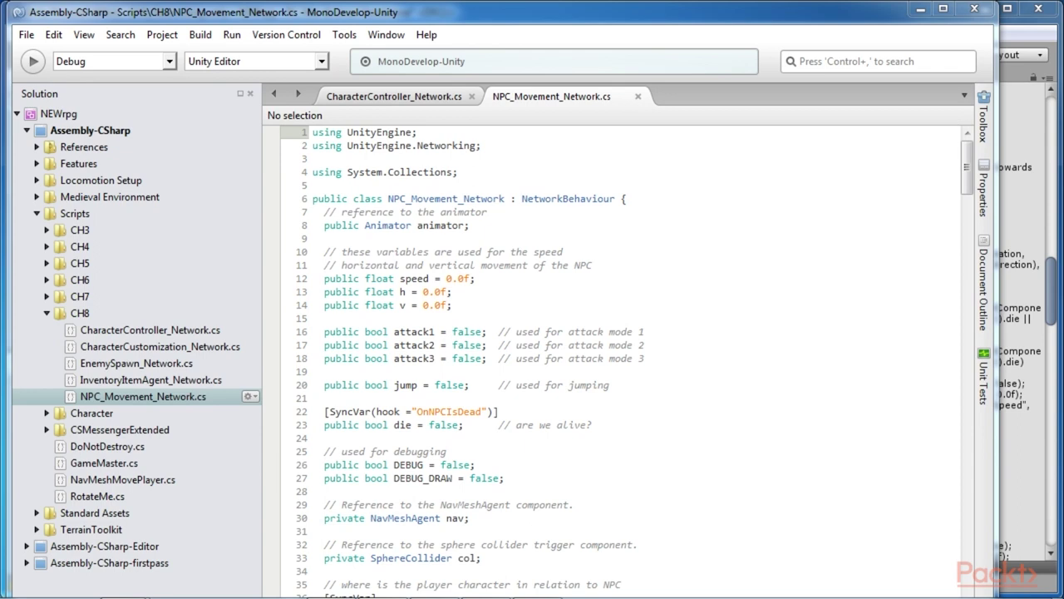
# In NPC_Movement_Network.cs in MonoDevelop, examine the die variable and its OnNPCIsDead SyncVar hook.
pyautogui.click(794, 367)
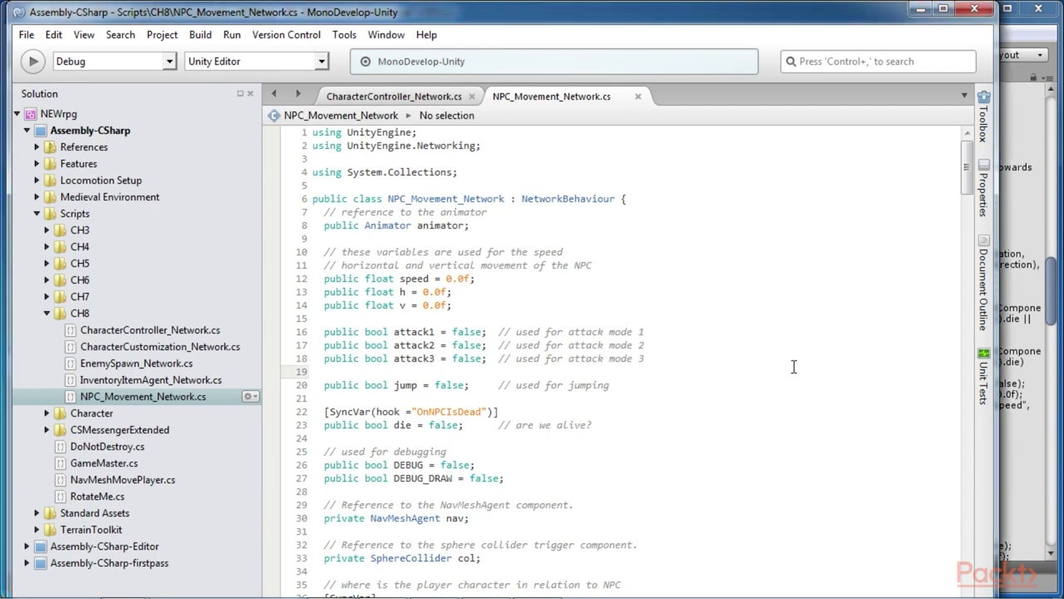
pyautogui.moveTo(324, 411); pyautogui.dragTo(499, 412)
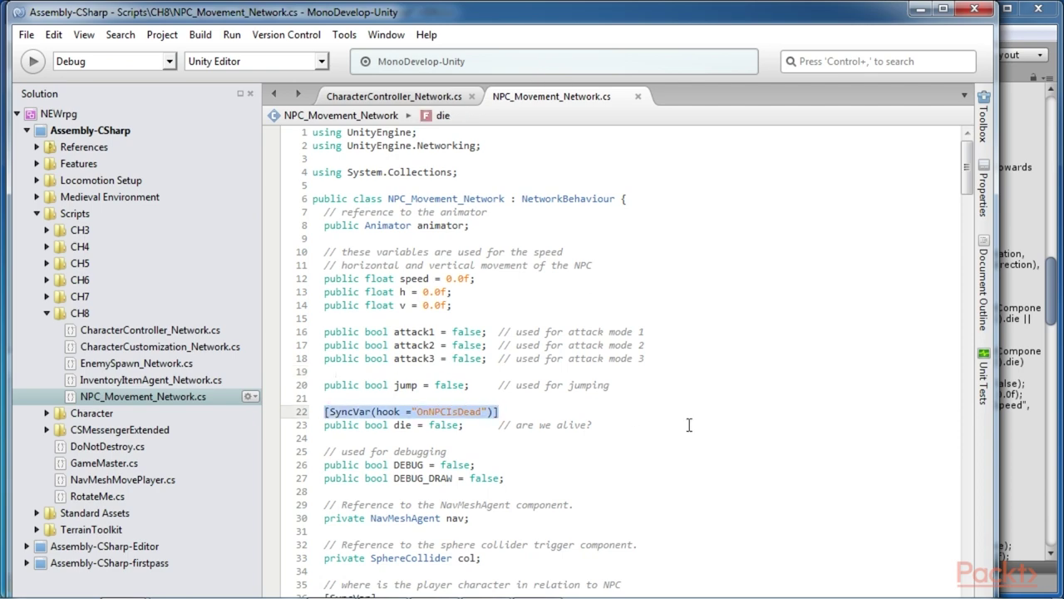
pyautogui.scroll(-3, 511, 438)
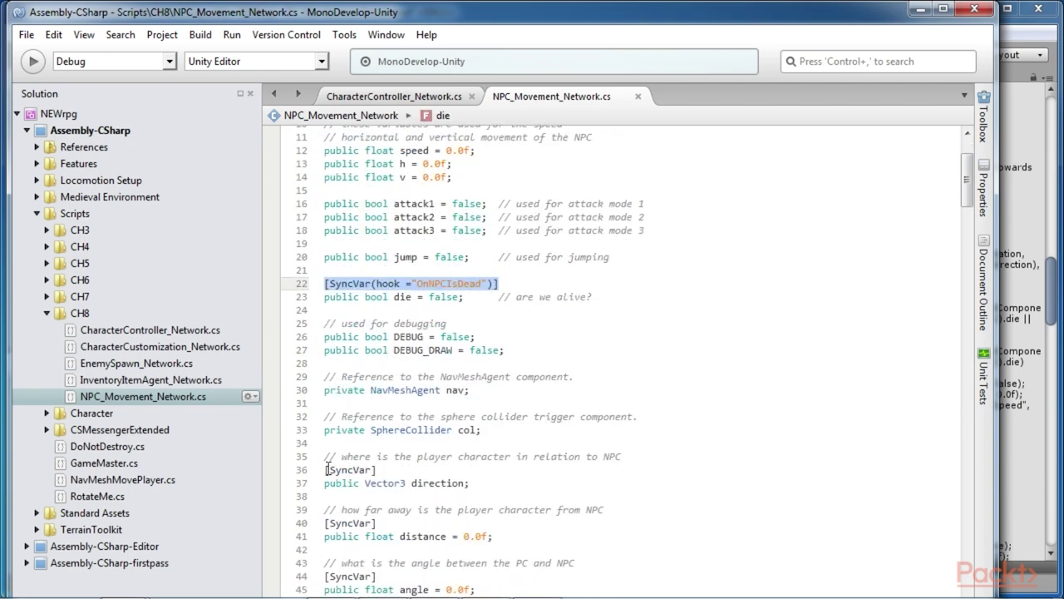
pyautogui.moveTo(327, 470); pyautogui.dragTo(501, 477)
pyautogui.scroll(-3, 527, 495)
pyautogui.moveTo(325, 395); pyautogui.dragTo(503, 415)
pyautogui.moveTo(326, 449); pyautogui.dragTo(478, 470)
pyautogui.scroll(-18, 478, 469)
pyautogui.moveTo(325, 236); pyautogui.dragTo(391, 275)
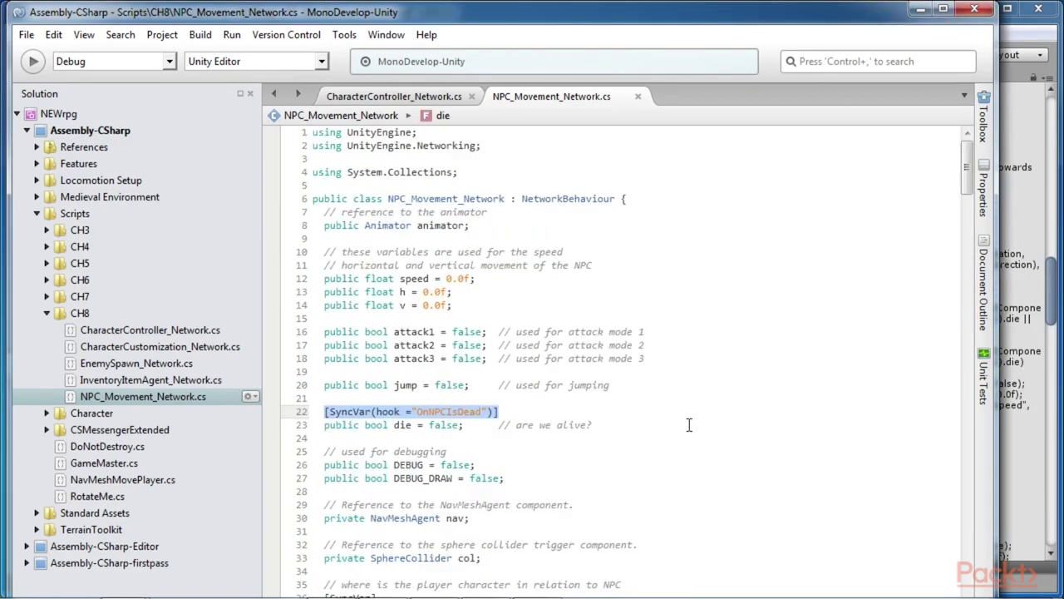
# Examine the SyncVar declarations for the NPC's direction, distance and angle variables.
pyautogui.scroll(-3, 514, 438)
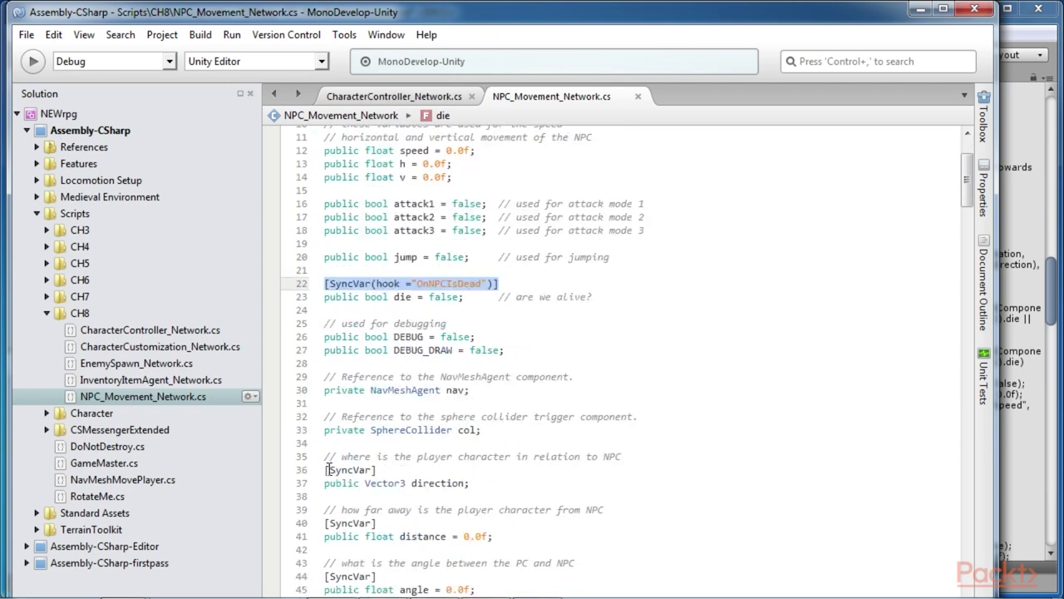
pyautogui.moveTo(322, 469); pyautogui.dragTo(494, 482)
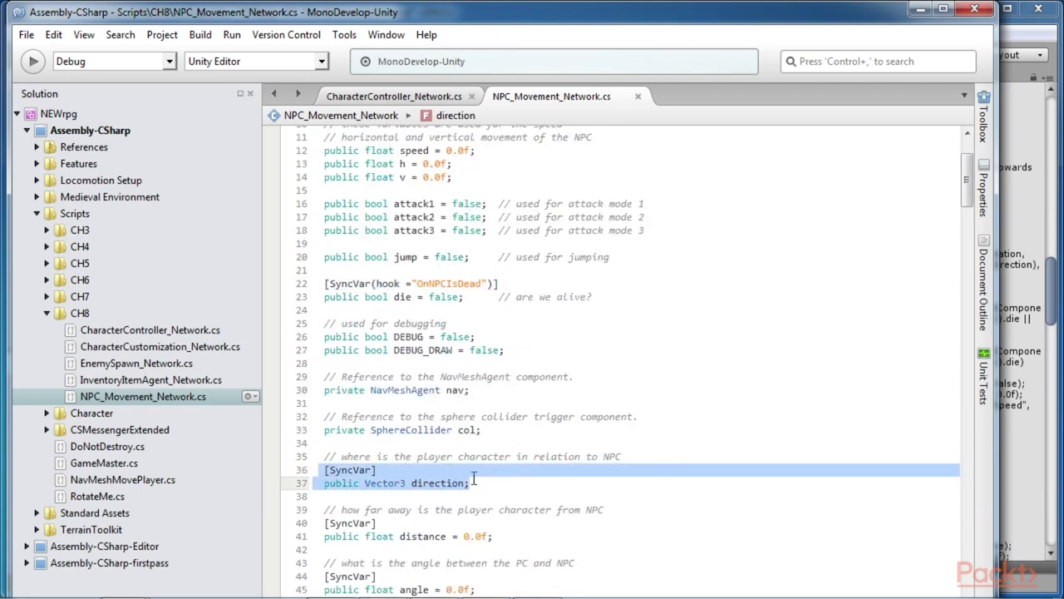
pyautogui.scroll(-3, 531, 495)
pyautogui.moveTo(325, 395); pyautogui.dragTo(498, 412)
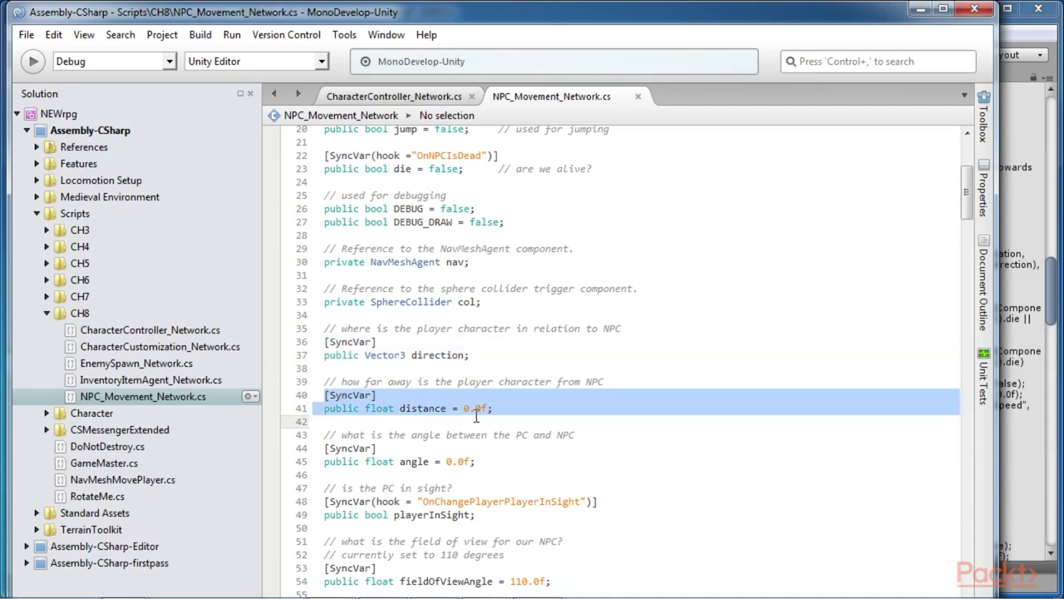
pyautogui.moveTo(323, 448); pyautogui.dragTo(476, 462)
pyautogui.scroll(-5, 571, 493)
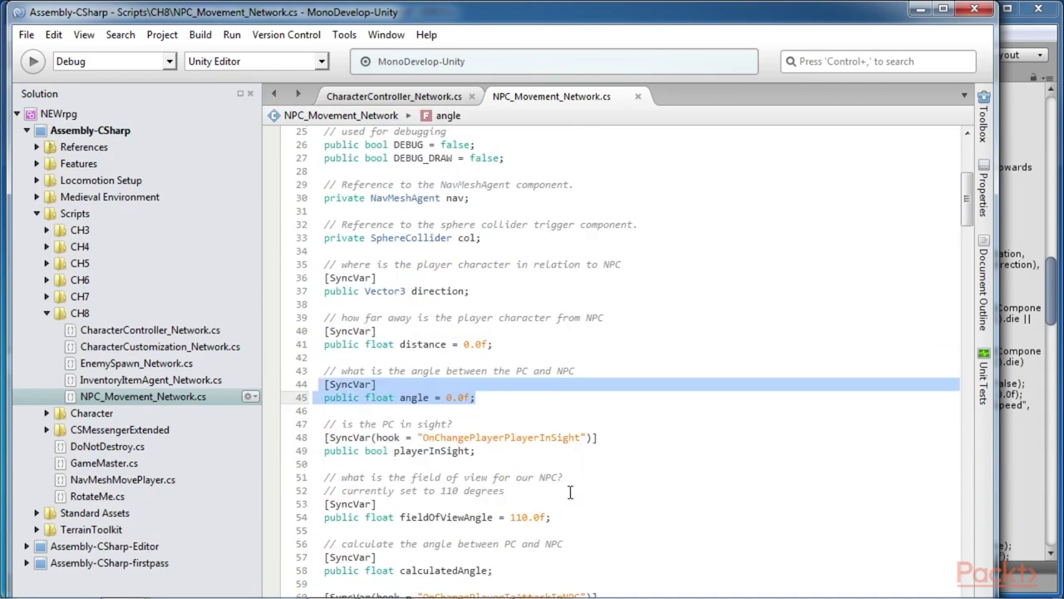
# Examine the playerInSight SyncVar hook and the fieldOfViewAngle and calculatedAngle SyncVar declarations.
pyautogui.moveTo(325, 309); pyautogui.dragTo(495, 322)
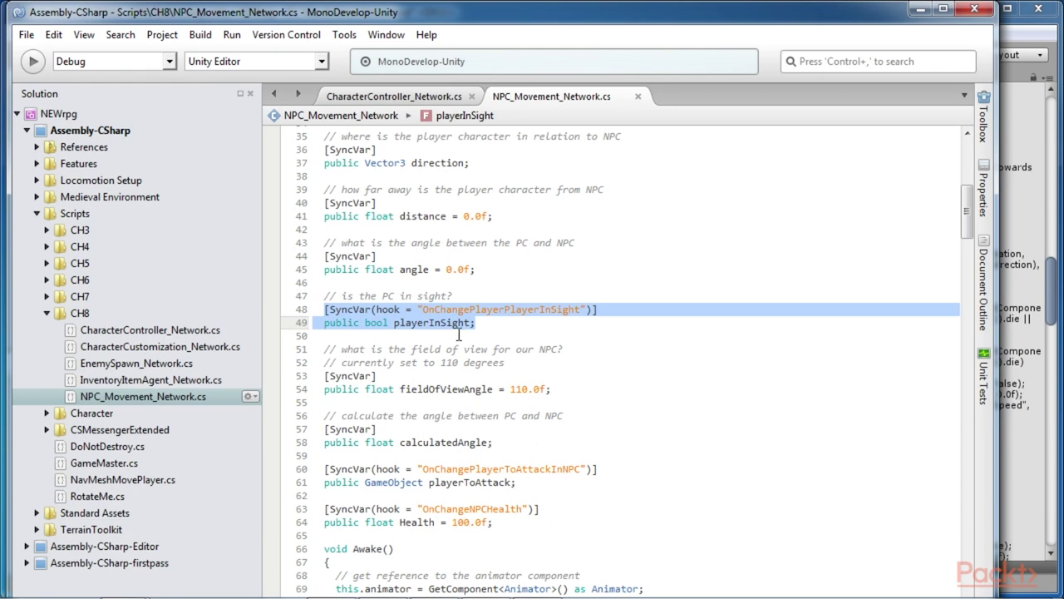
pyautogui.moveTo(344, 379)
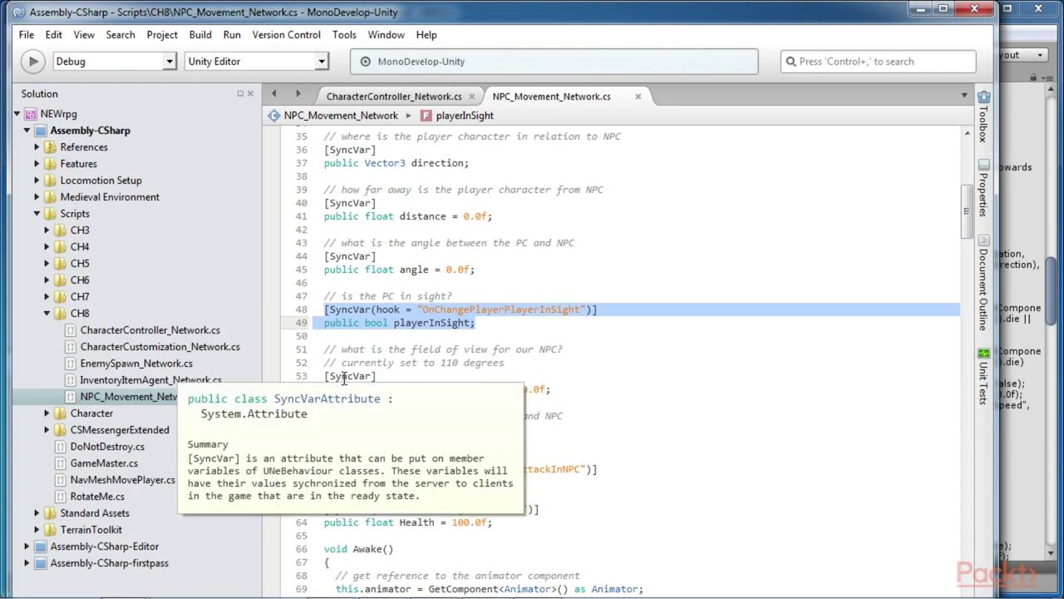
pyautogui.moveTo(323, 374); pyautogui.dragTo(541, 399)
pyautogui.moveTo(324, 426); pyautogui.dragTo(510, 448)
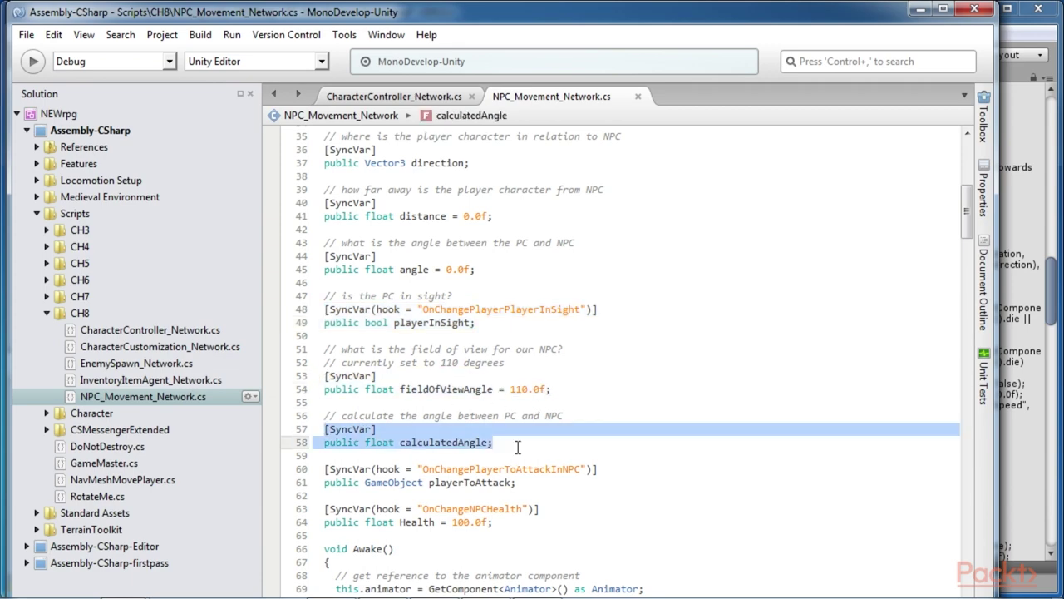
# Examine the OnChangePlayerPlayerInSight, OnChangeNPCHealth and OnNPCIsDead hook functions together with the Damage function.
pyautogui.scroll(-5, 499, 441)
pyautogui.scroll(-20, 328, 308)
pyautogui.moveTo(319, 217); pyautogui.dragTo(613, 492)
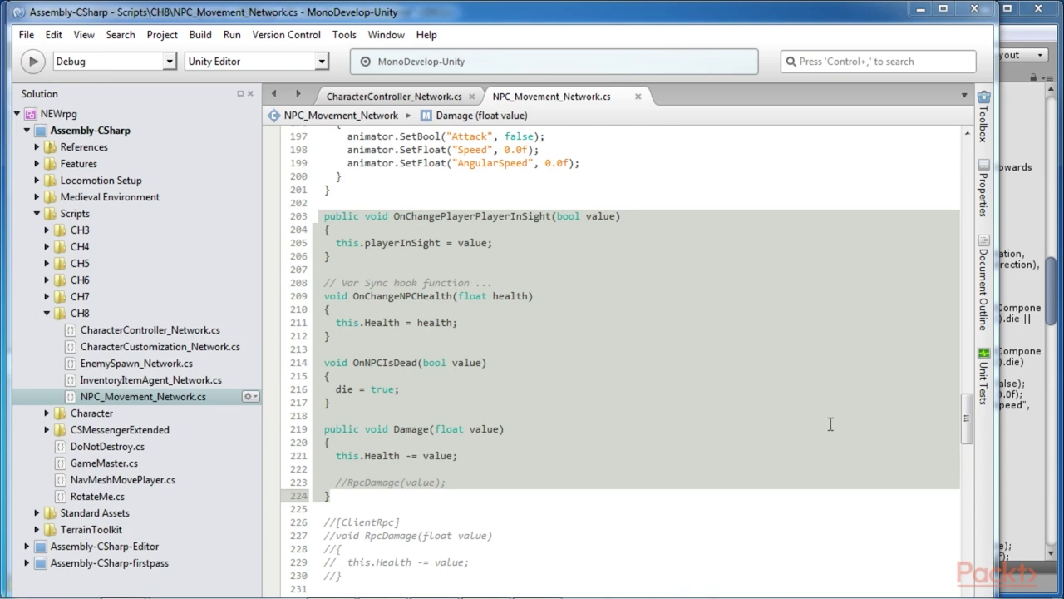
pyautogui.click(725, 389)
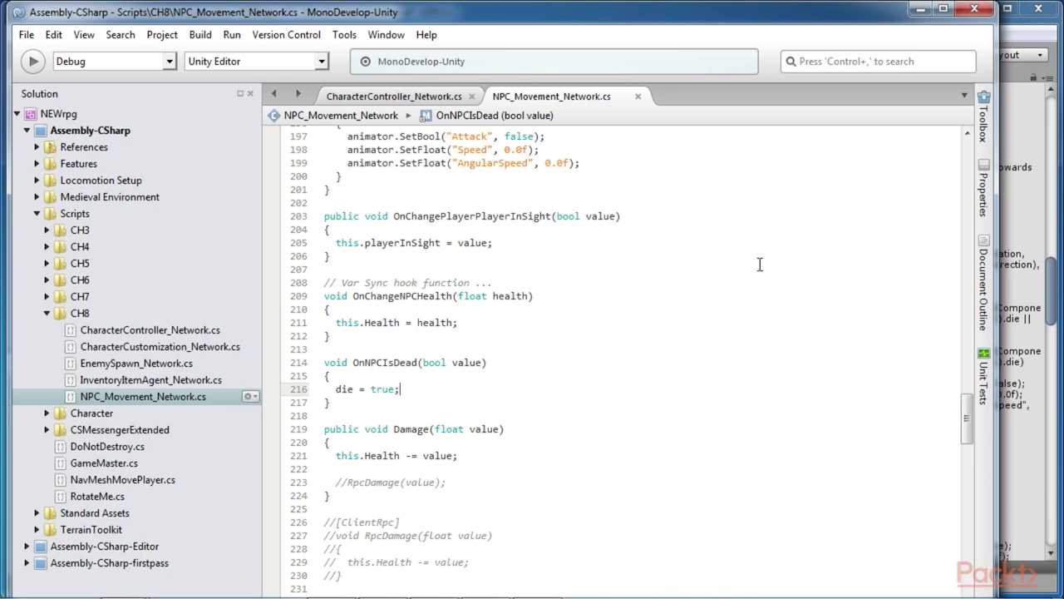
# Minimize MonoDevelop to return to Unity and review B1-Network-1's Network Animator parameters.
pyautogui.click(919, 8)
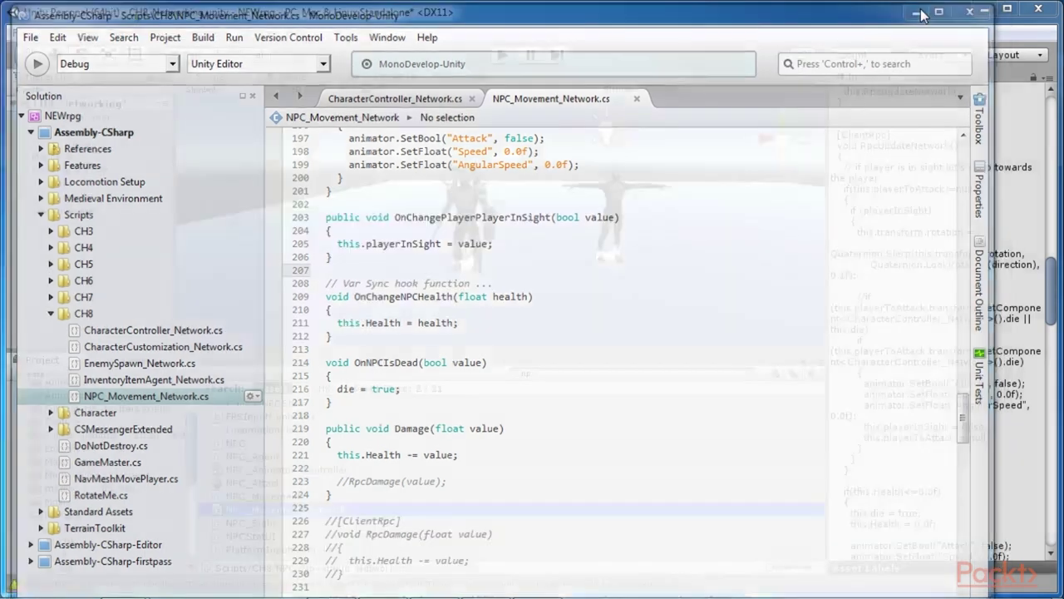
pyautogui.click(464, 202)
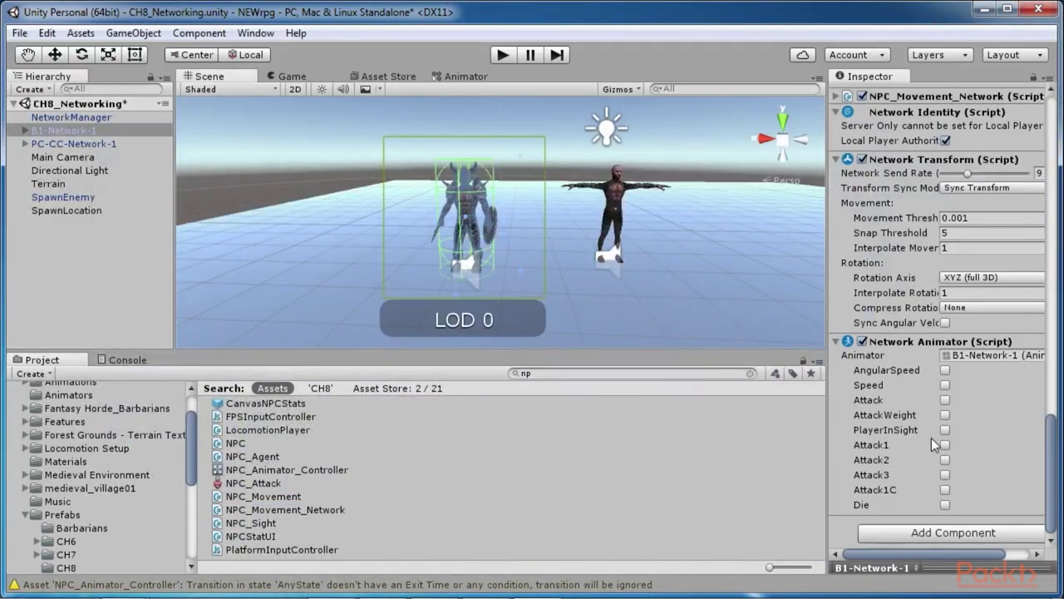
pyautogui.scroll(3, 932, 438)
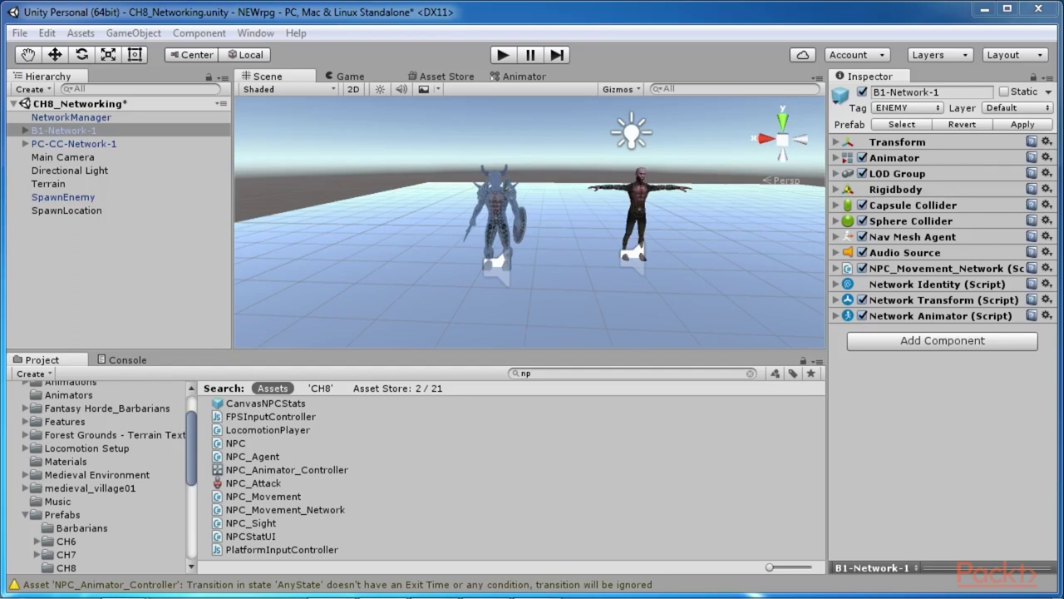
# Open the CH7 scene without saving the changes made to CH8_Networking.
pyautogui.click(19, 33)
pyautogui.click(50, 71)
pyautogui.scroll(-5, 245, 324)
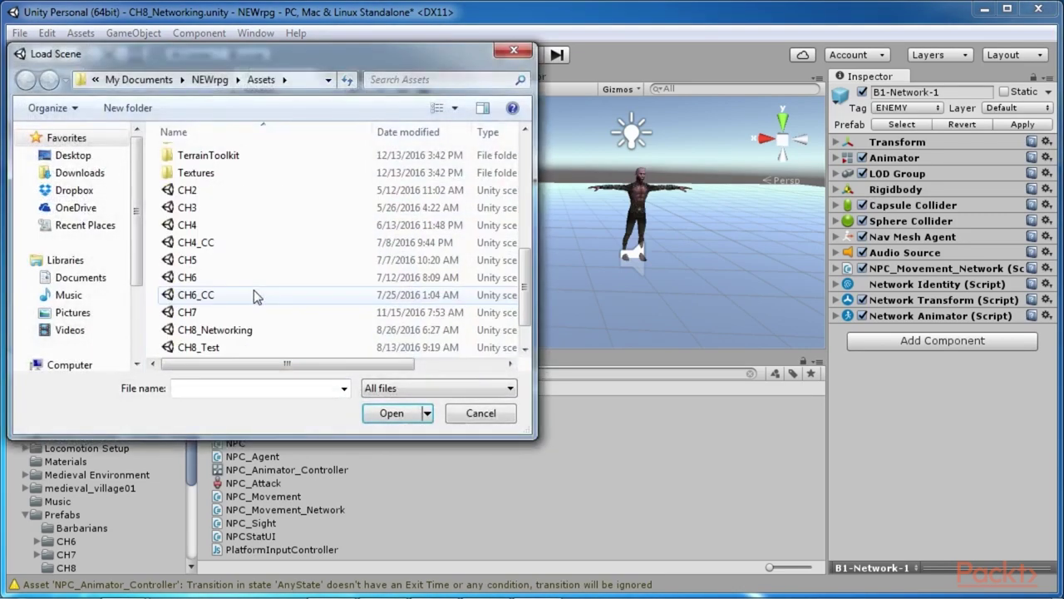
pyautogui.click(218, 312)
pyautogui.click(388, 412)
pyautogui.click(581, 338)
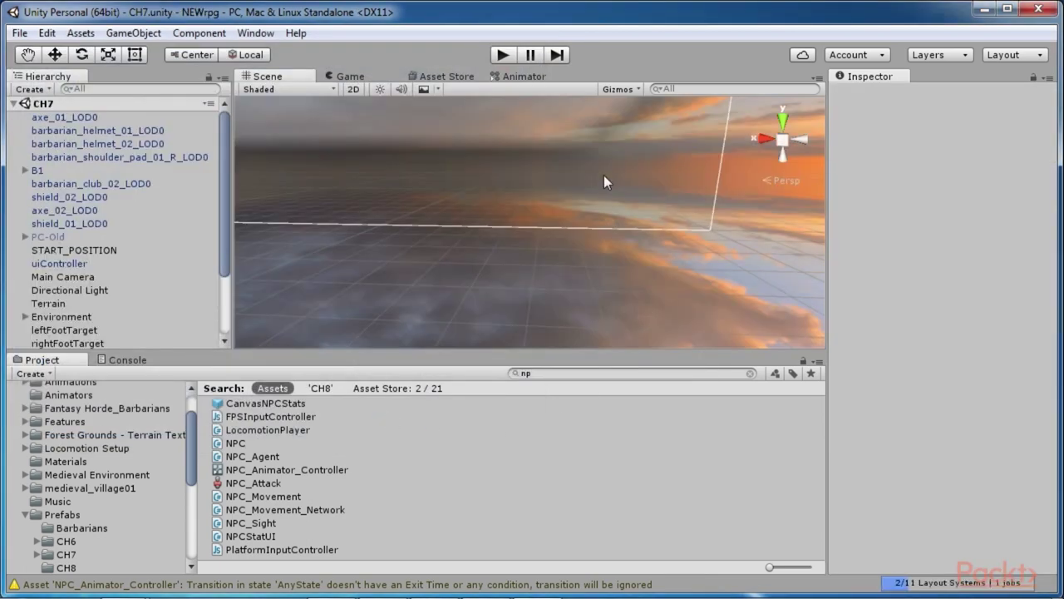
# Reopen the CH8_Networking scene from its last saved version.
pyautogui.click(19, 33)
pyautogui.click(60, 70)
pyautogui.scroll(-2, 288, 286)
pyautogui.click(249, 294)
pyautogui.click(388, 412)
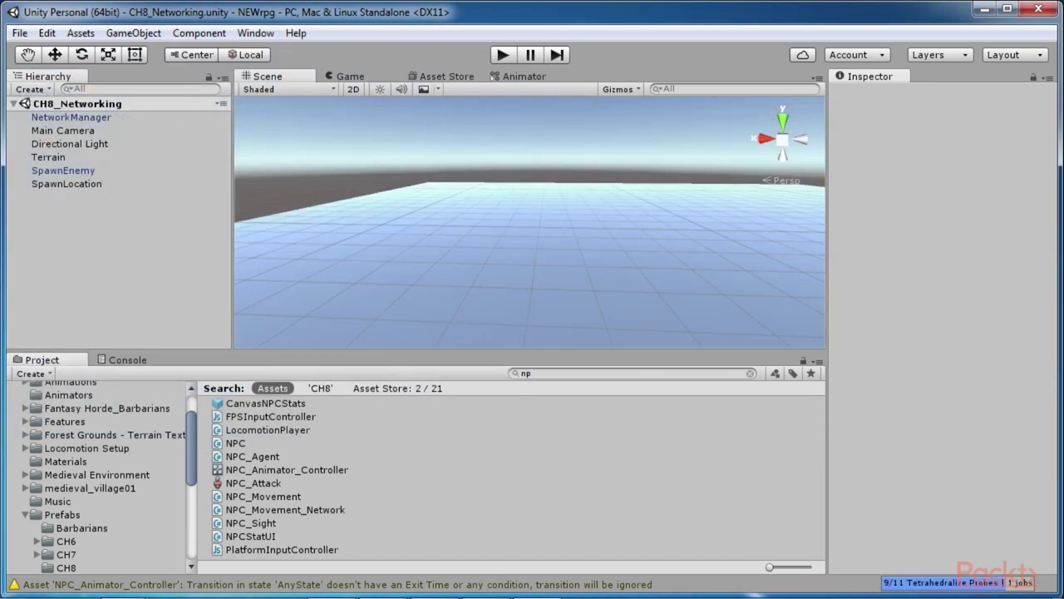
# Look through the Prefabs subfolders, including CH7 and Barbarians, for the inventory item prefabs.
pyautogui.click(63, 515)
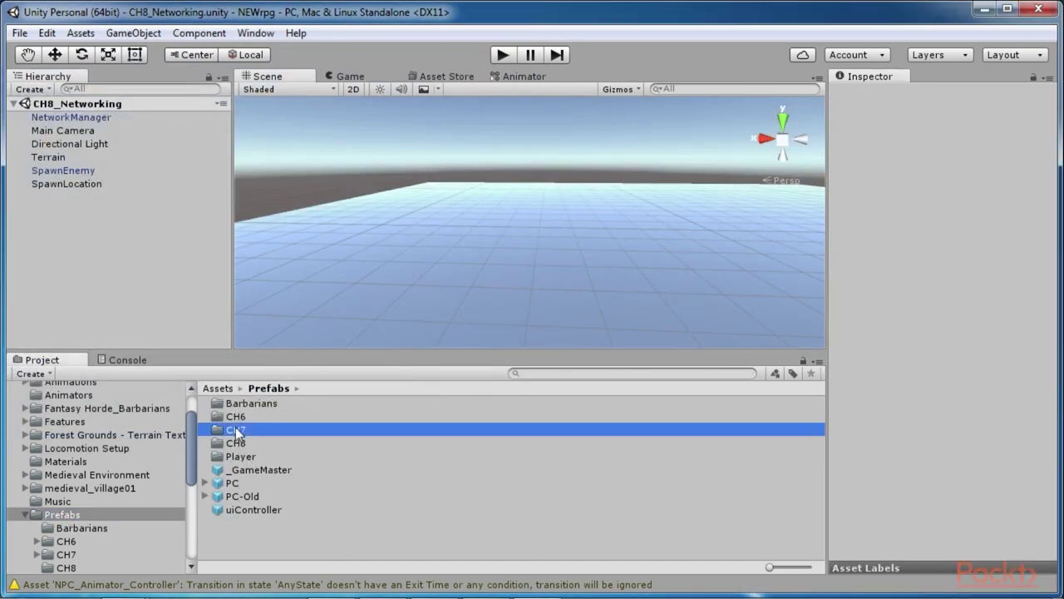
pyautogui.doubleClick(235, 429)
pyautogui.doubleClick(233, 417)
pyautogui.click(75, 515)
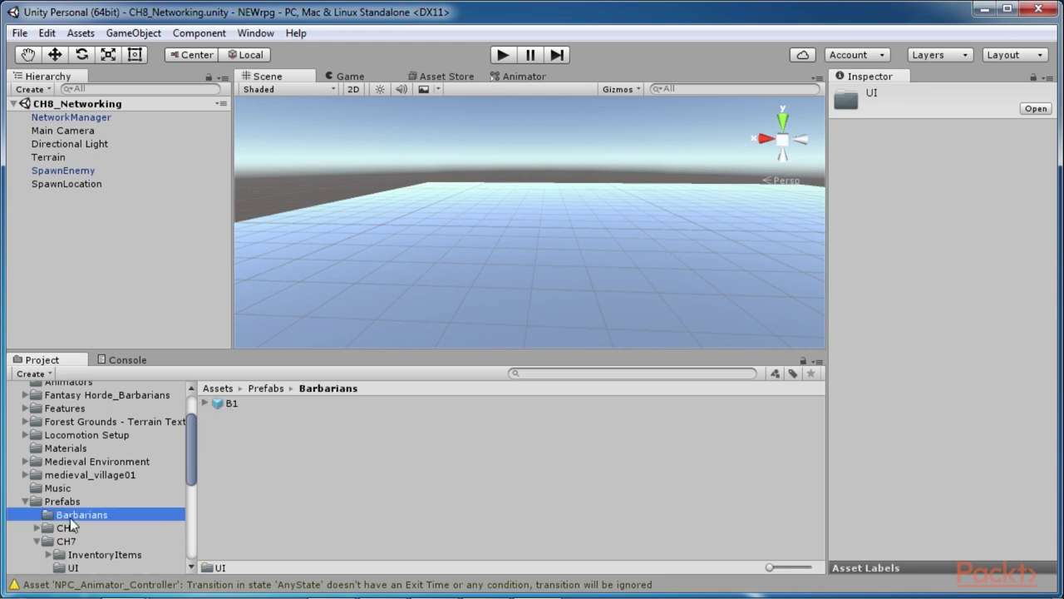
pyautogui.click(67, 501)
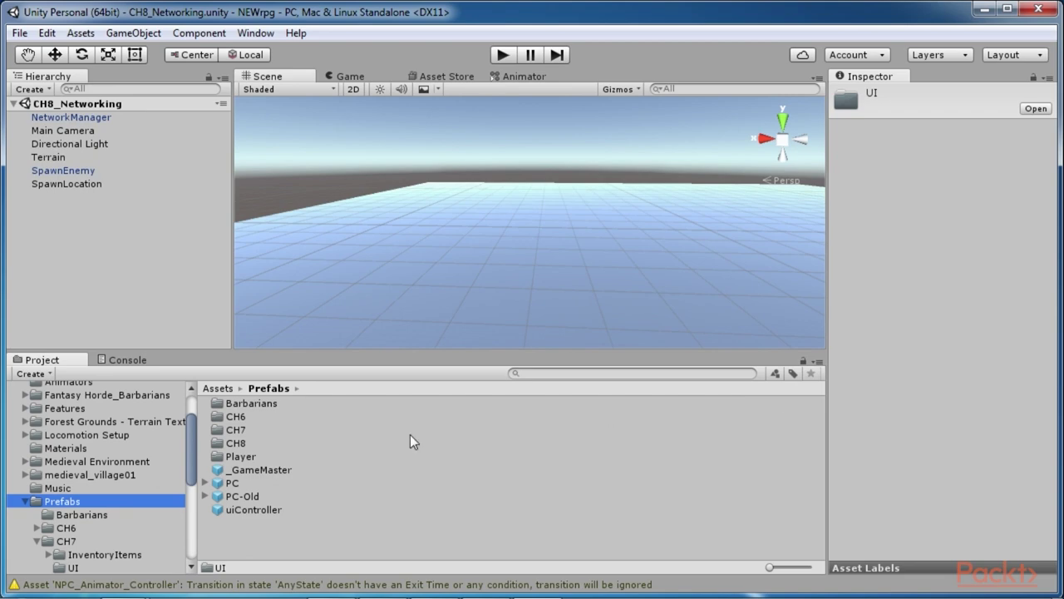
# Search the project assets for "he" and try to place the barbarian_helmet_01_LOD0 mesh in the scene.
pyautogui.scroll(3, 116, 473)
pyautogui.click(539, 374)
pyautogui.write('he')
pyautogui.click(302, 444)
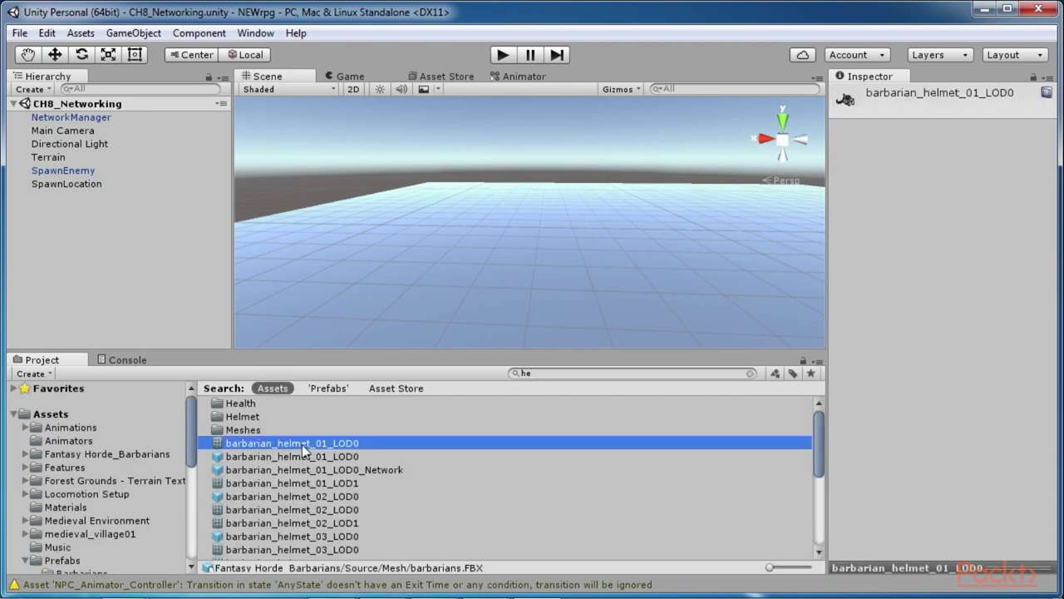
pyautogui.moveTo(302, 444); pyautogui.dragTo(391, 239)
pyautogui.hotkey('ctrl', 'z')
# Place the barbarian_helmet_02_LOD0 prefab from the CH6 Helmet folder on the terrain and review its Inventory Item Agent component.
pyautogui.doubleClick(241, 417)
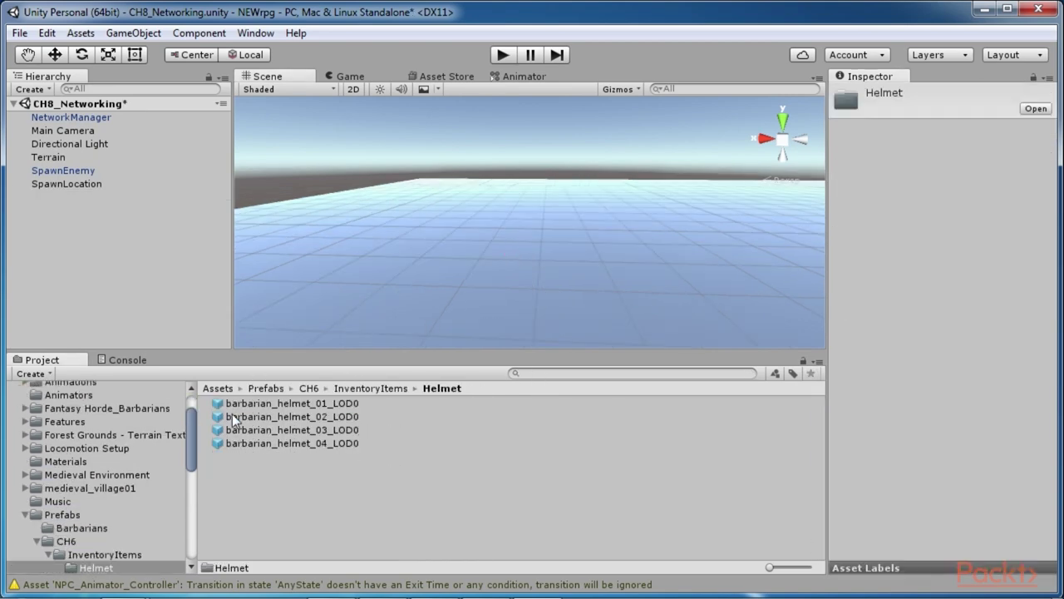
pyautogui.click(284, 419)
pyautogui.moveTo(285, 419); pyautogui.dragTo(458, 239)
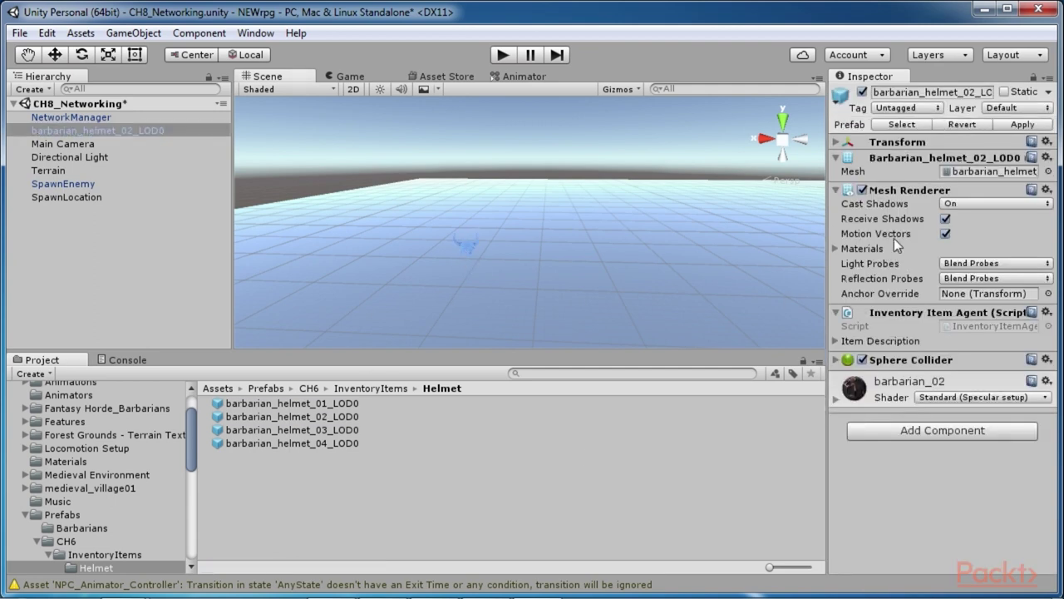
pyautogui.rightClick(842, 320)
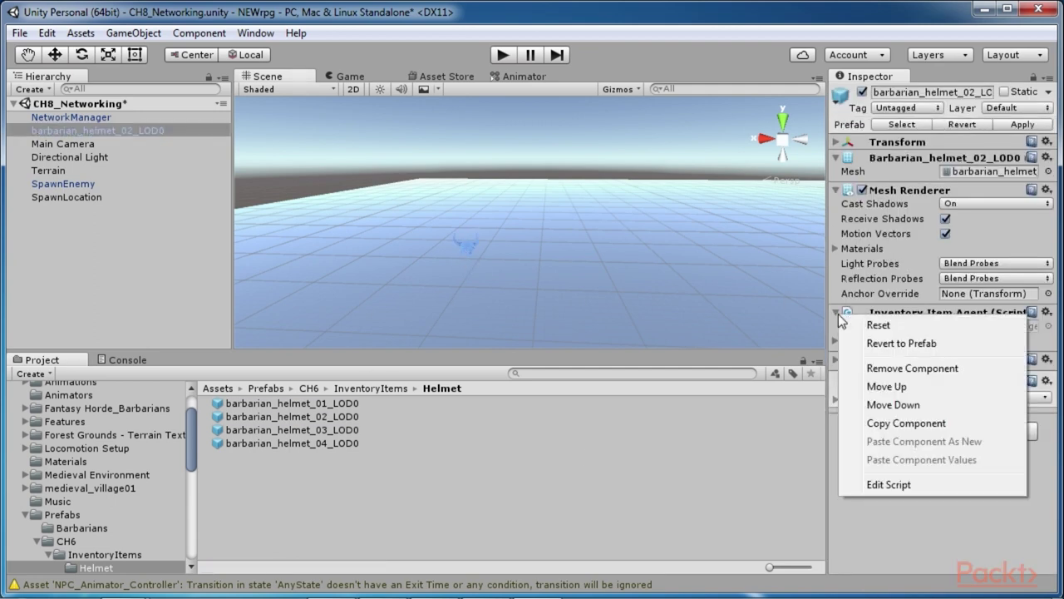
pyautogui.click(515, 442)
# Replace the helmet in the scene with the barbarian_helmet_01_LOD0_Network prefab from the CH8 prefabs folder.
pyautogui.click(218, 388)
pyautogui.scroll(-5, 256, 469)
pyautogui.scroll(3, 250, 453)
pyautogui.doubleClick(240, 438)
pyautogui.doubleClick(240, 442)
pyautogui.click(275, 416)
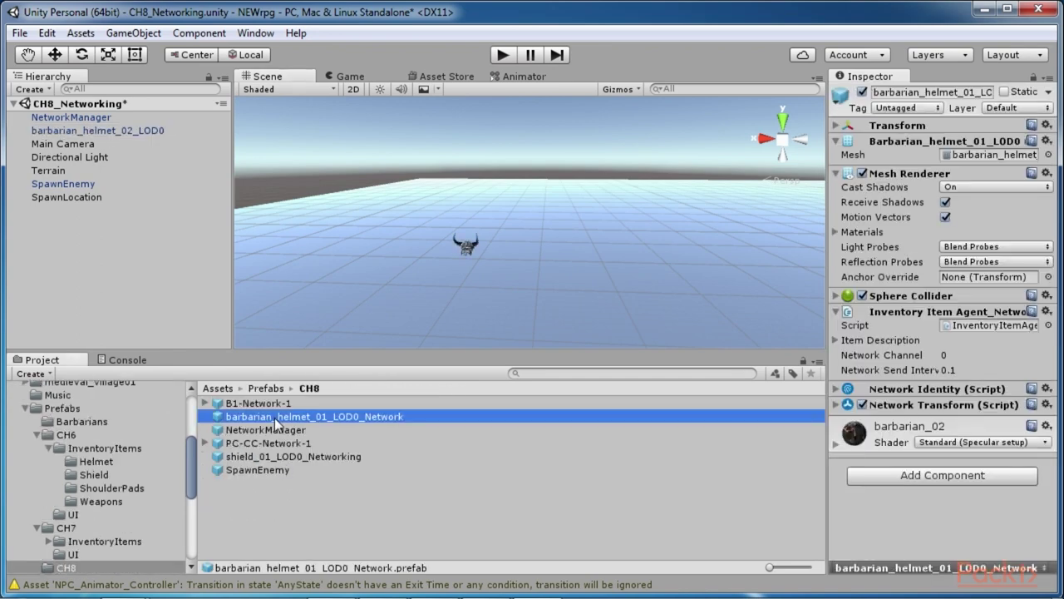
pyautogui.click(490, 259)
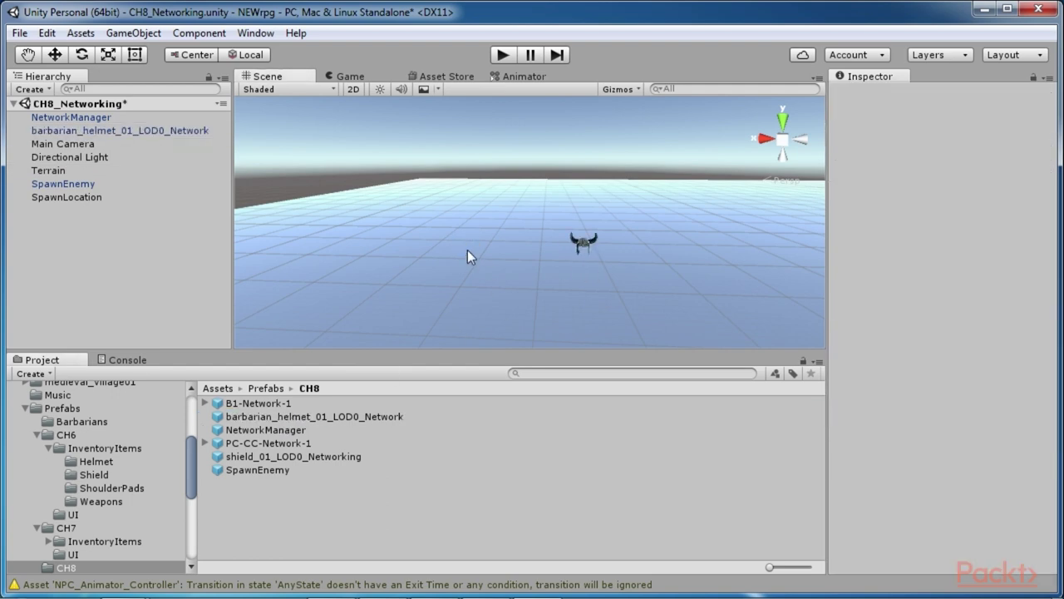
# Examine the Network Identity and Network Transform components of the networked helmet in the scene.
pyautogui.click(516, 246)
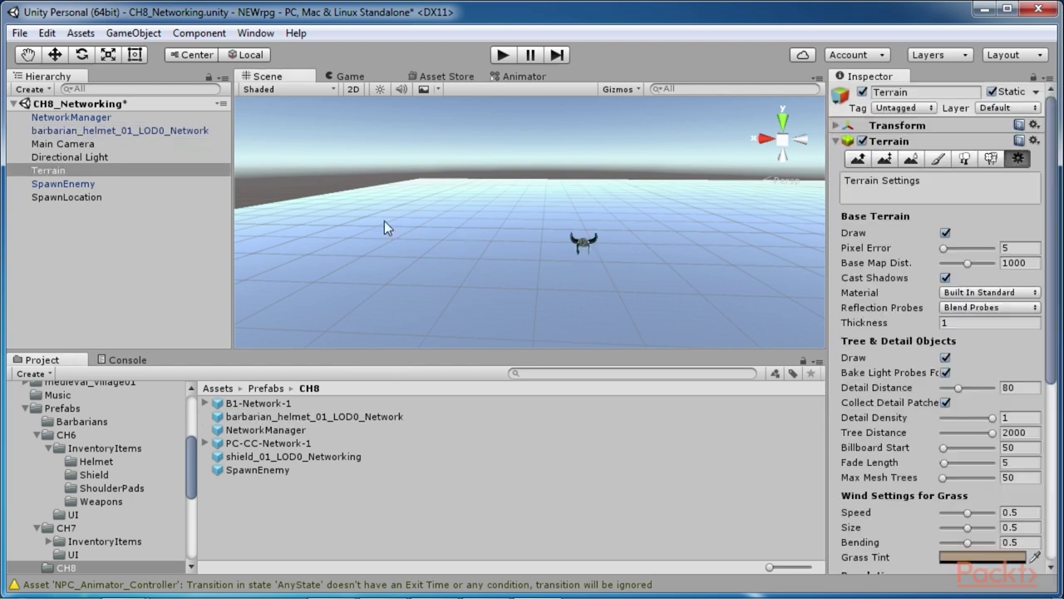
pyautogui.click(559, 243)
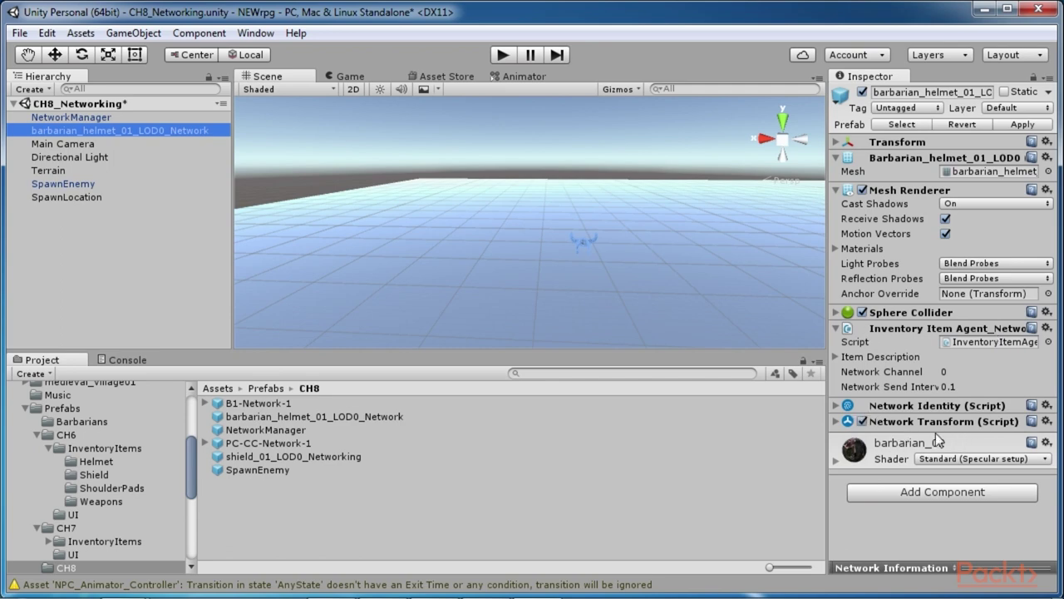
pyautogui.click(835, 406)
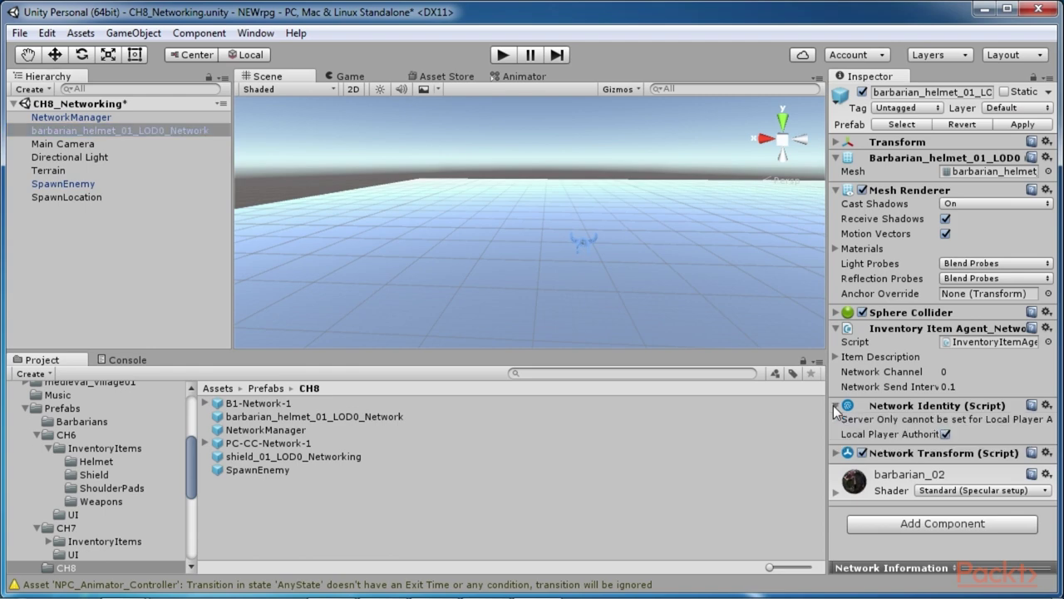
pyautogui.click(836, 454)
pyautogui.scroll(-3, 923, 451)
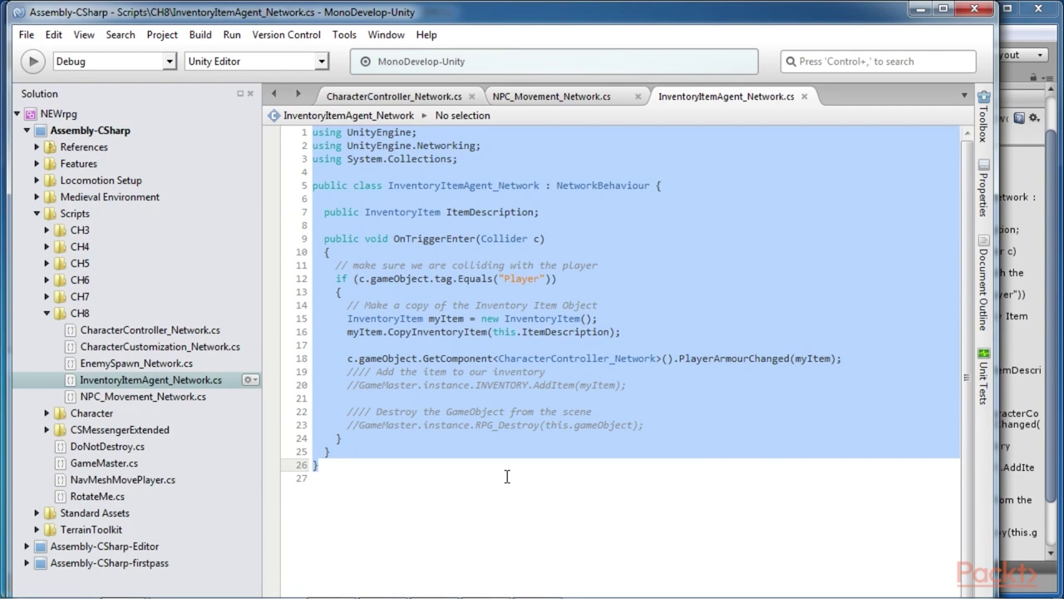
# Examine the InventoryItemAgent_Network script, highlighting the CharacterController_Network PlayerArmourChanged(myItem) call.
pyautogui.click(507, 476)
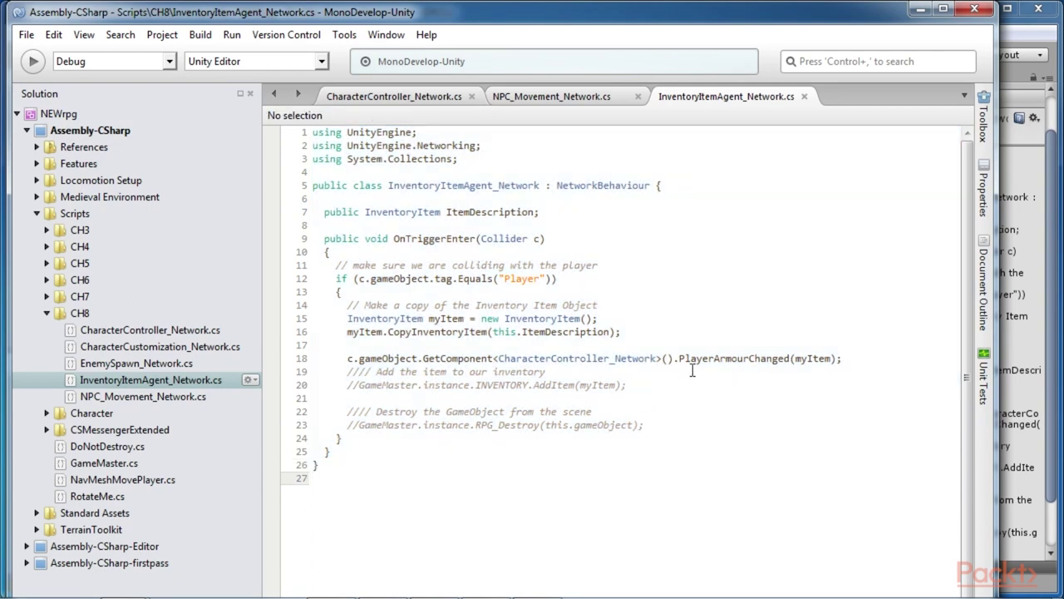
pyautogui.moveTo(679, 359); pyautogui.dragTo(836, 359)
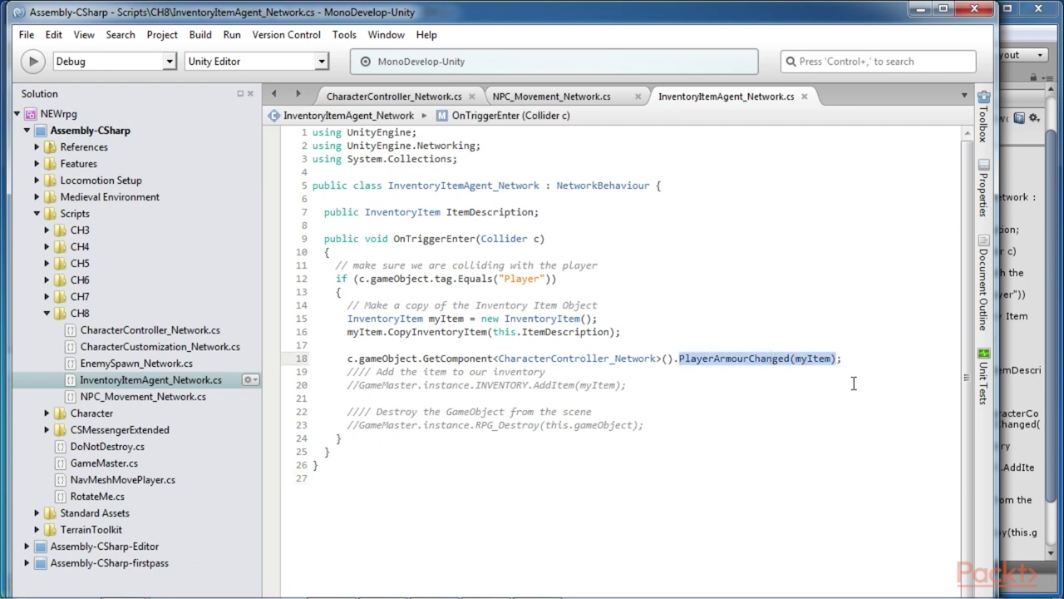
pyautogui.moveTo(493, 358); pyautogui.dragTo(850, 360)
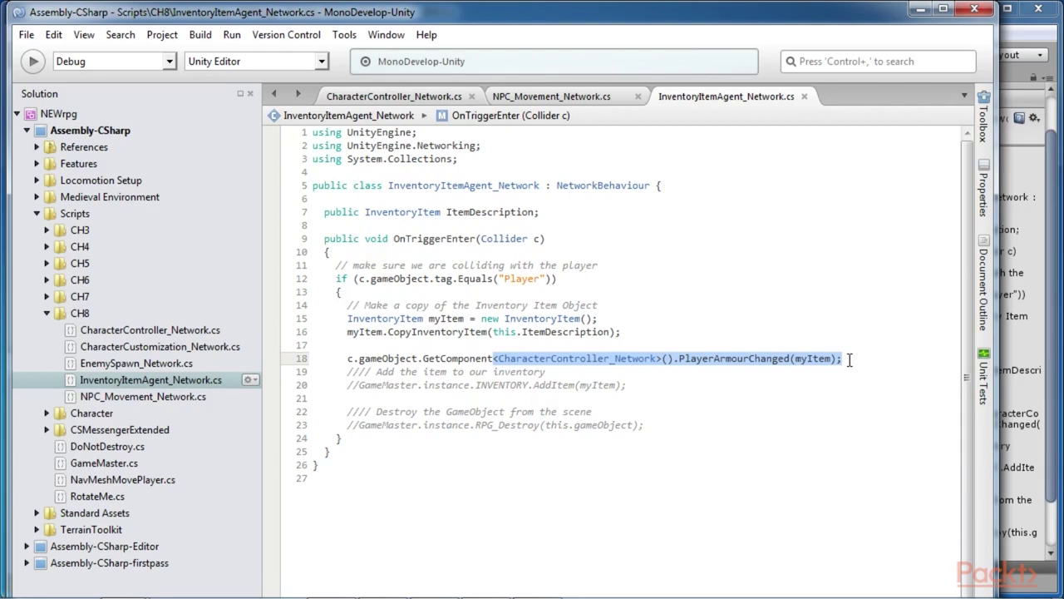
# Switch back to Unity and review SpawnEnemy's components and the Network components available to add, without adding any.
pyautogui.hotkey('alt', 'Tab')
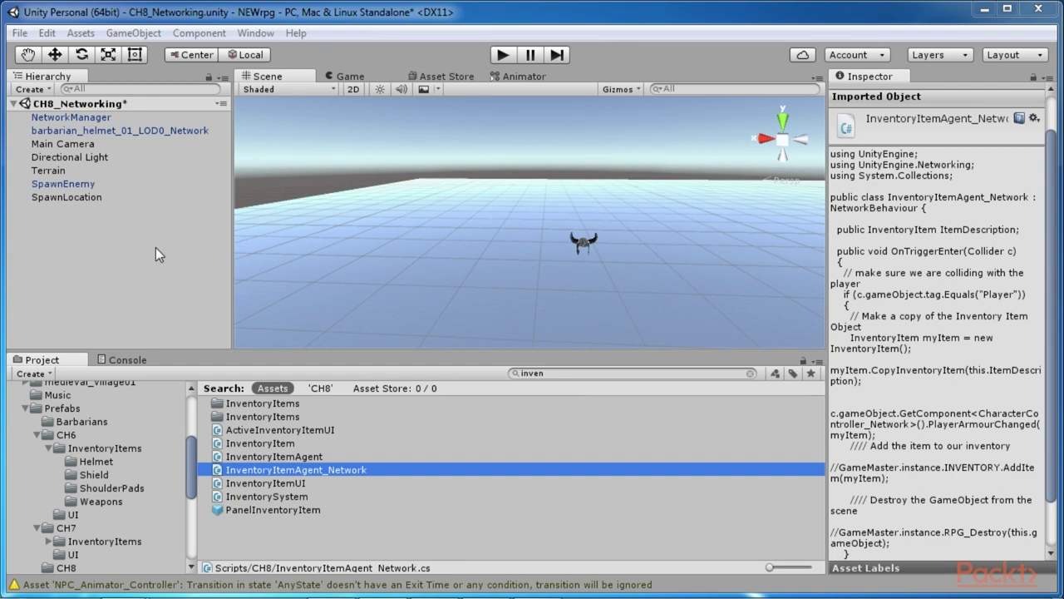
pyautogui.click(60, 187)
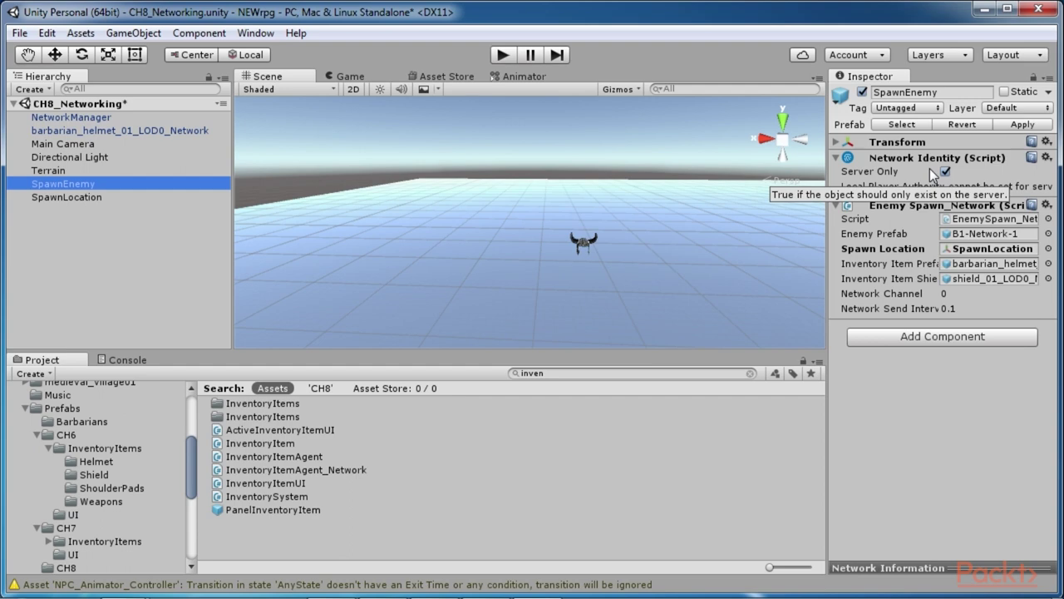
pyautogui.click(947, 339)
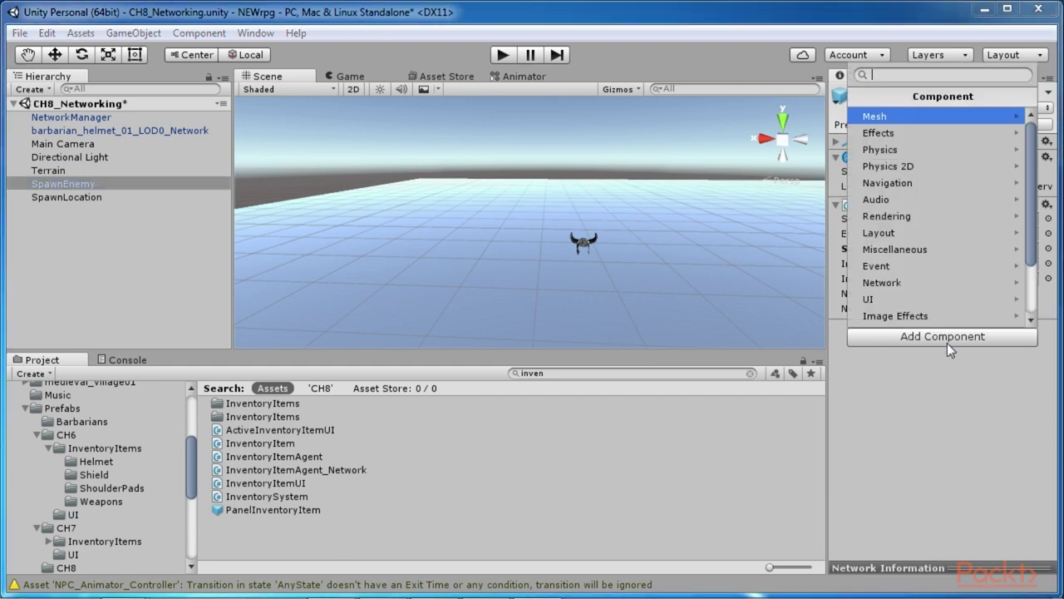
pyautogui.click(902, 283)
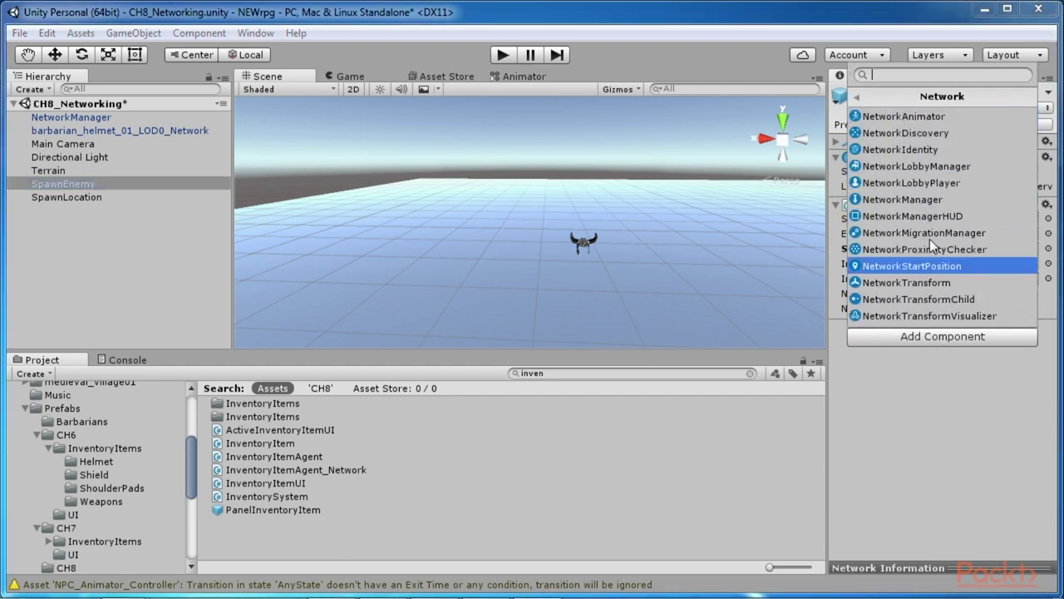
pyautogui.click(969, 519)
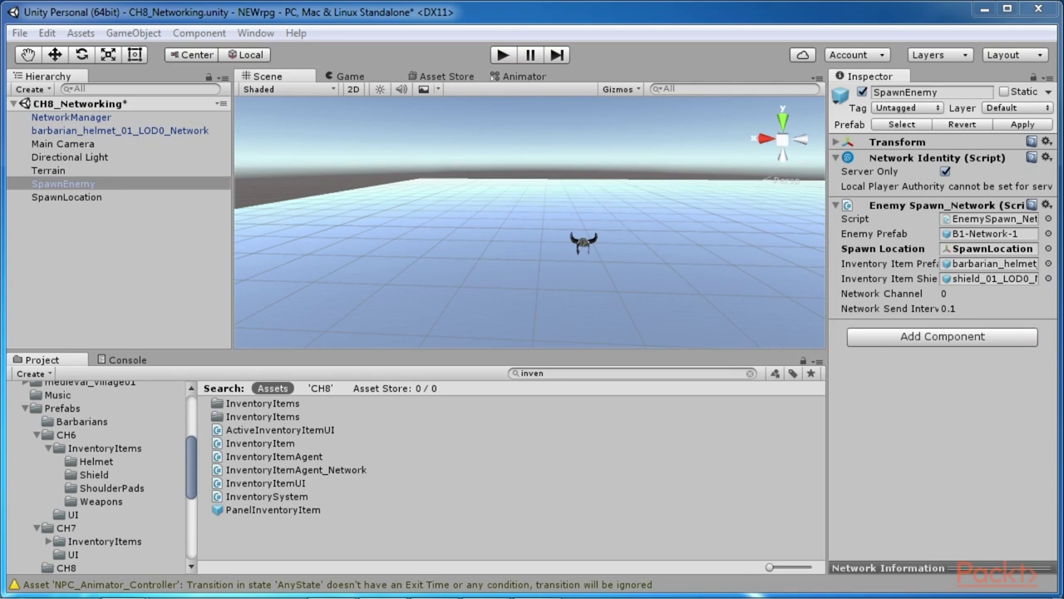
# Search the assets for "enem", open the EnemySpawn_Network script in MonoDevelop and highlight its entire code.
pyautogui.click(619, 376)
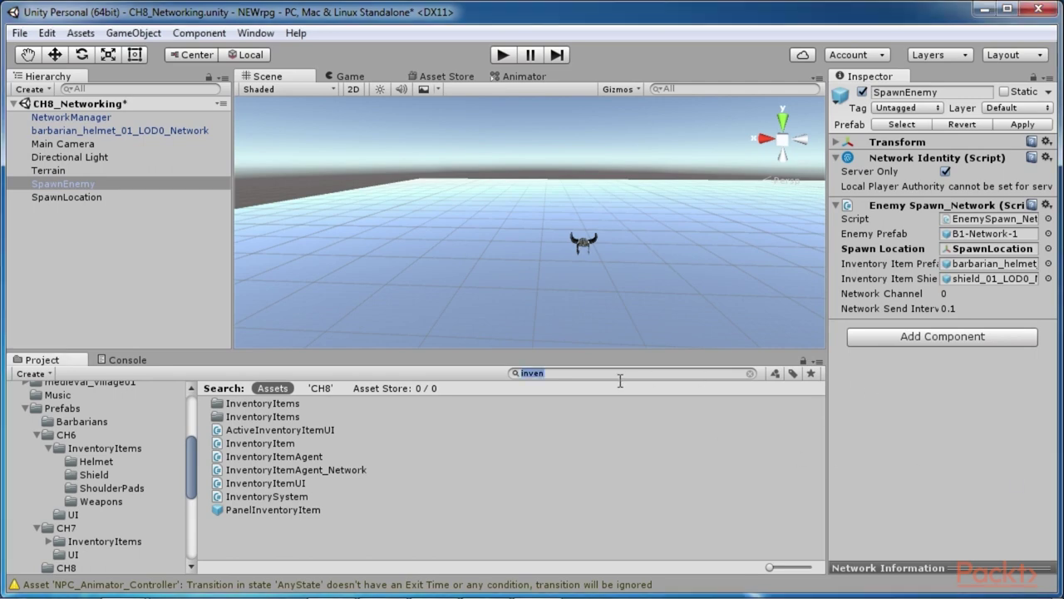
pyautogui.press('BackSpace')
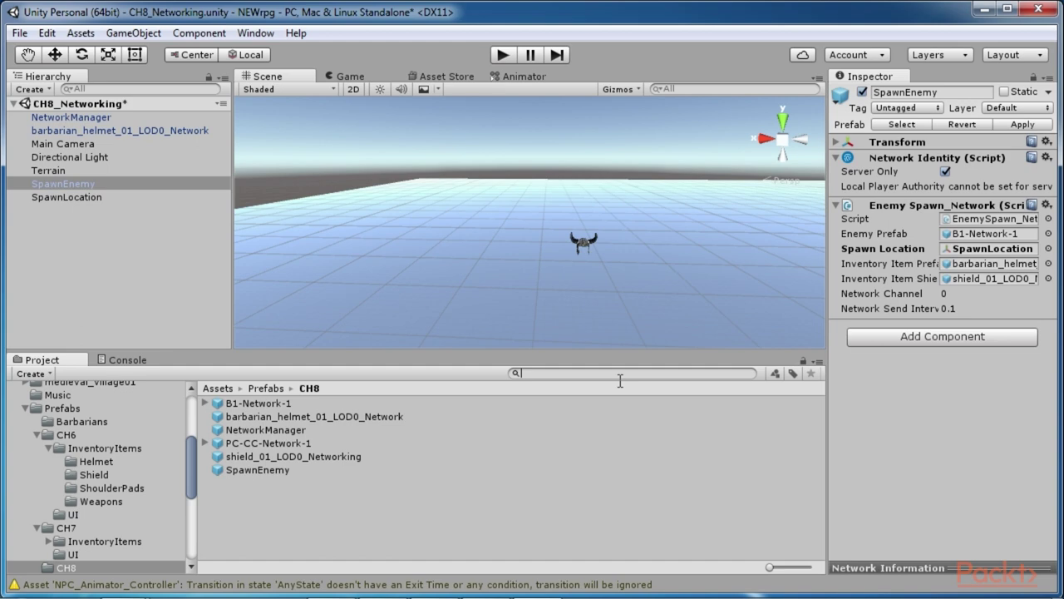
pyautogui.write('enem')
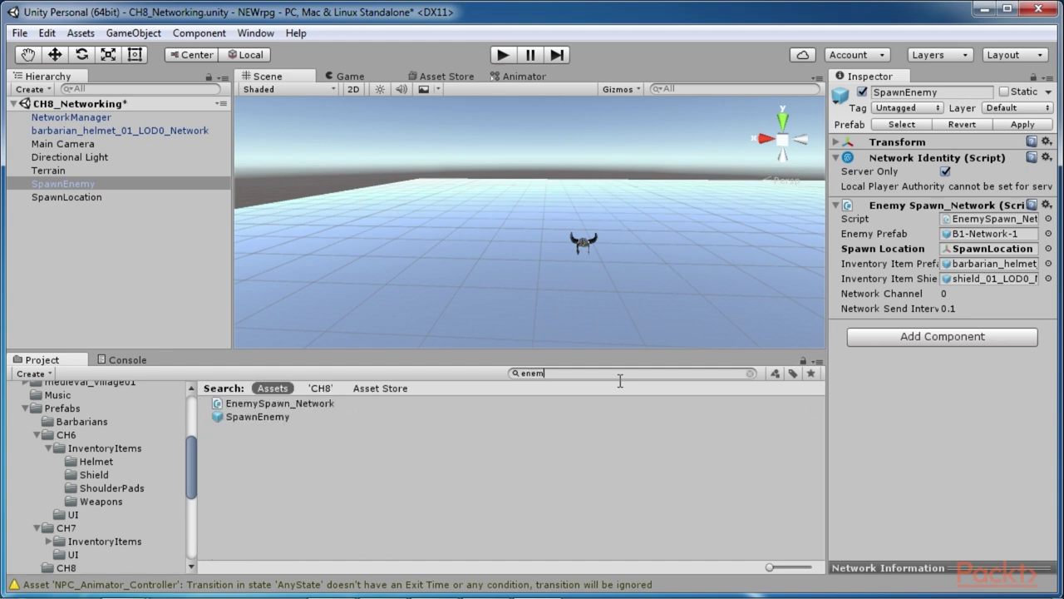
pyautogui.doubleClick(305, 403)
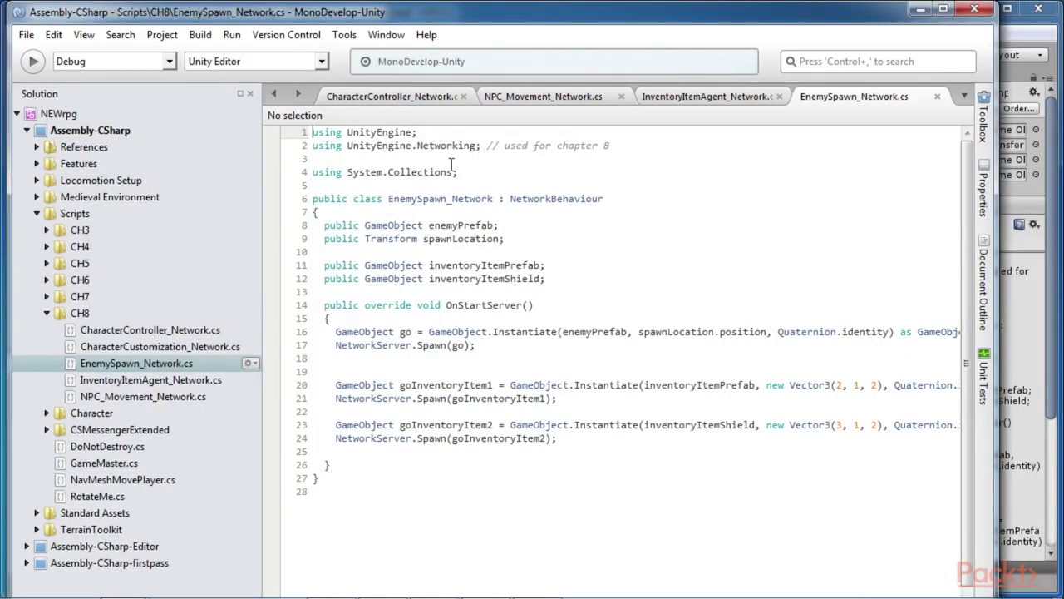
pyautogui.moveTo(312, 133); pyautogui.dragTo(524, 493)
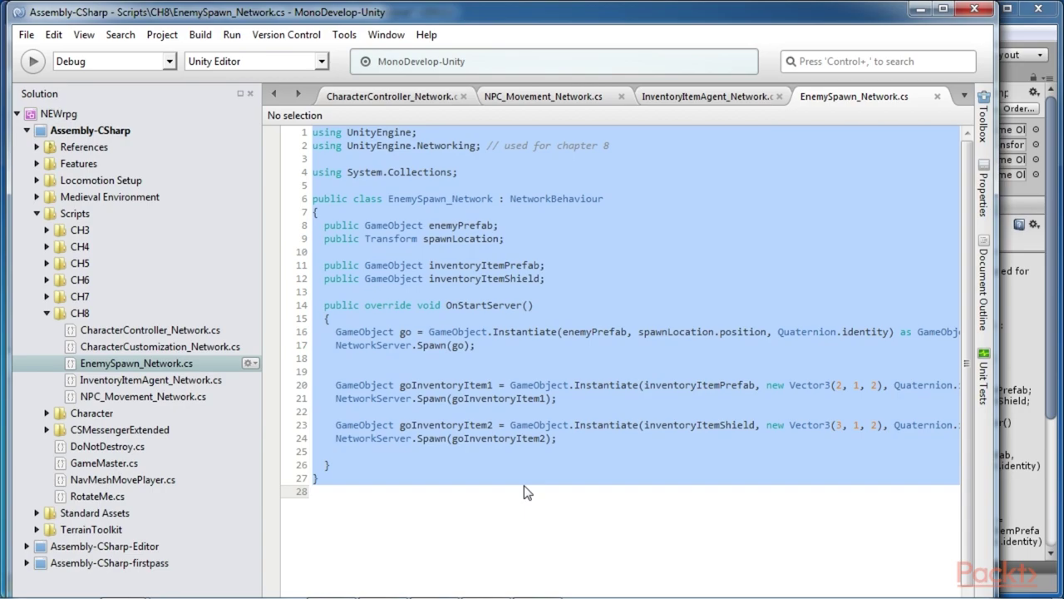
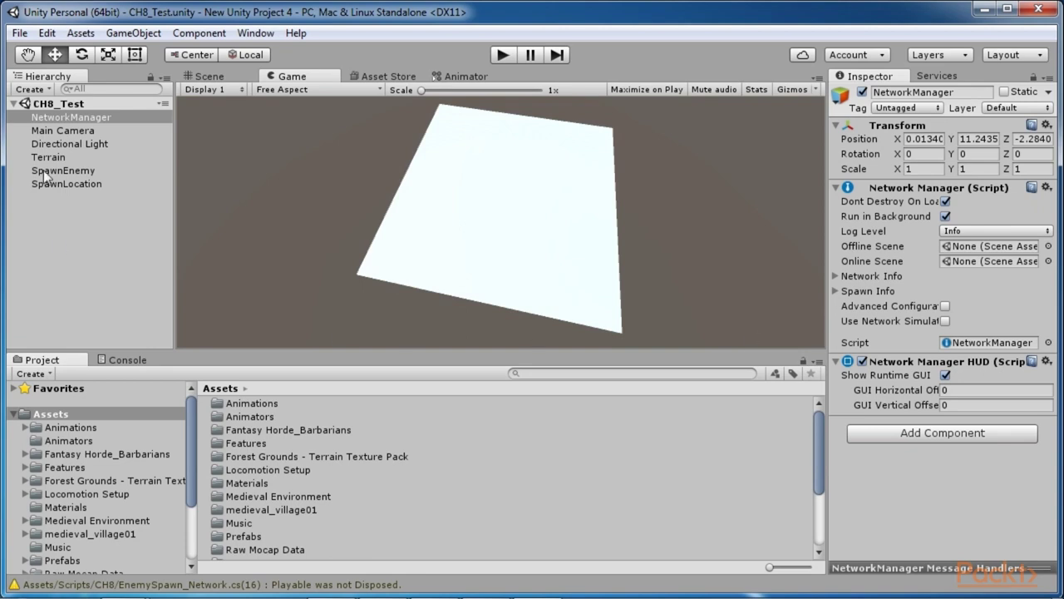
# Review the NetworkManager's Spawn Info in the CH8_Test scene, and check the project's Build Settings.
pyautogui.click(72, 113)
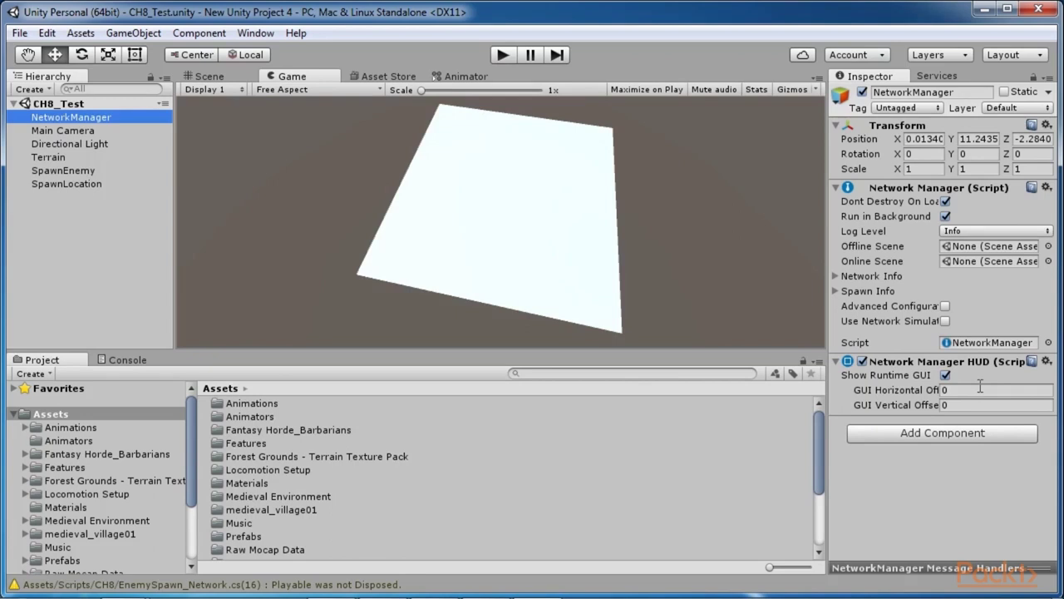
pyautogui.click(837, 291)
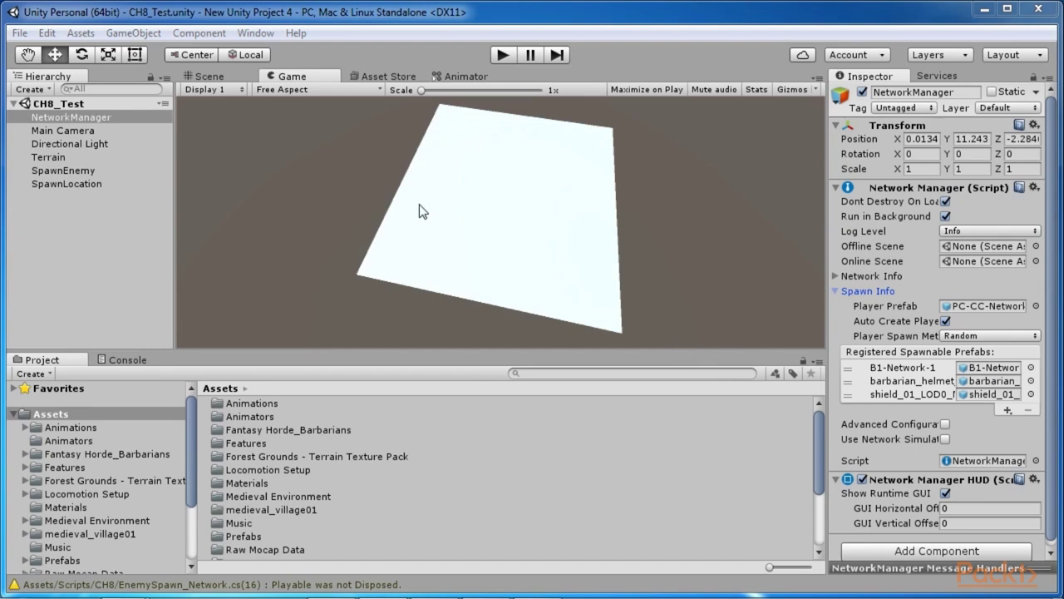
pyautogui.click(18, 33)
pyautogui.click(67, 200)
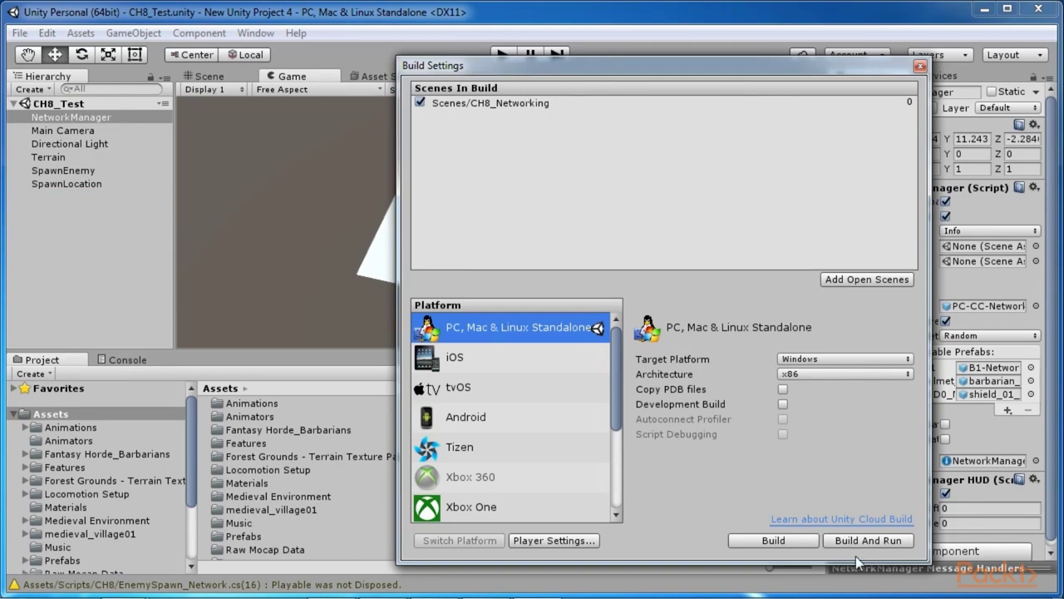
pyautogui.click(920, 65)
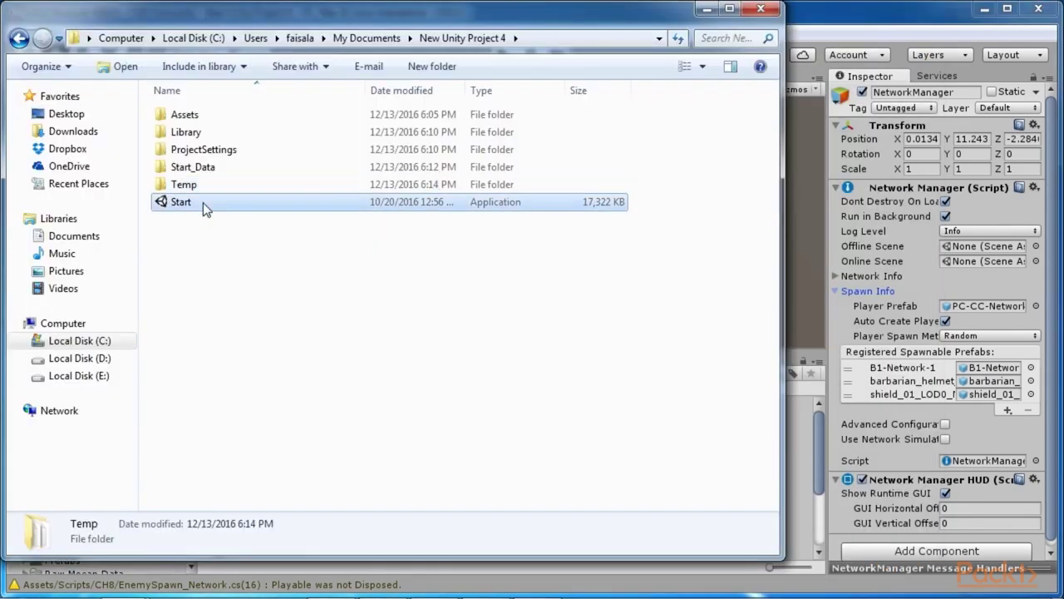
# Launch the Start application from the New Unity Project 4 folder, host a LAN session and move its game window aside.
pyautogui.doubleClick(202, 202)
pyautogui.click(760, 8)
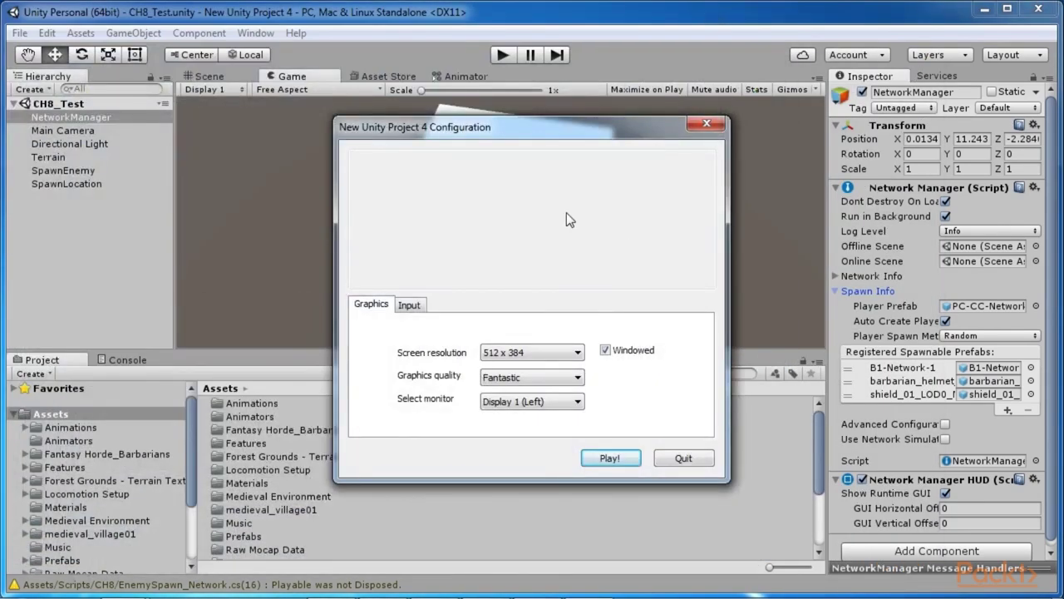
pyautogui.moveTo(566, 135); pyautogui.dragTo(642, 116)
pyautogui.click(686, 441)
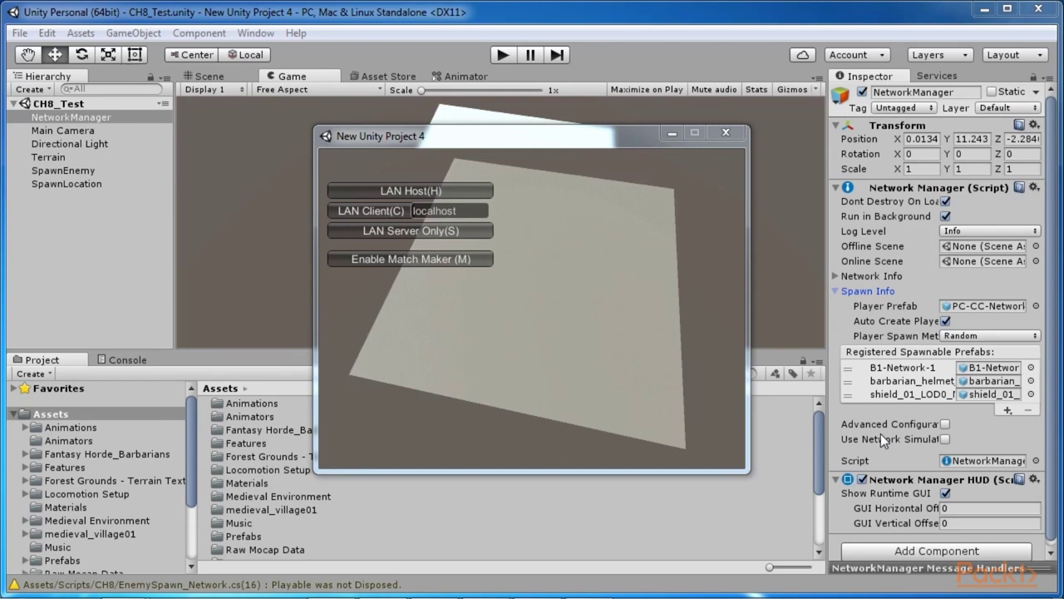
pyautogui.click(423, 191)
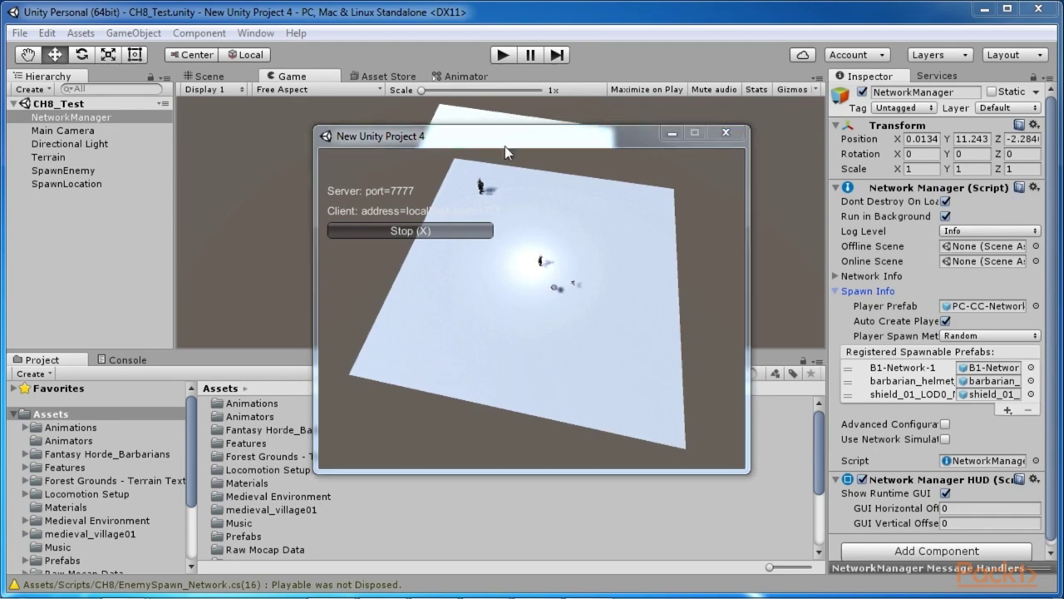
pyautogui.moveTo(505, 146); pyautogui.dragTo(786, 138)
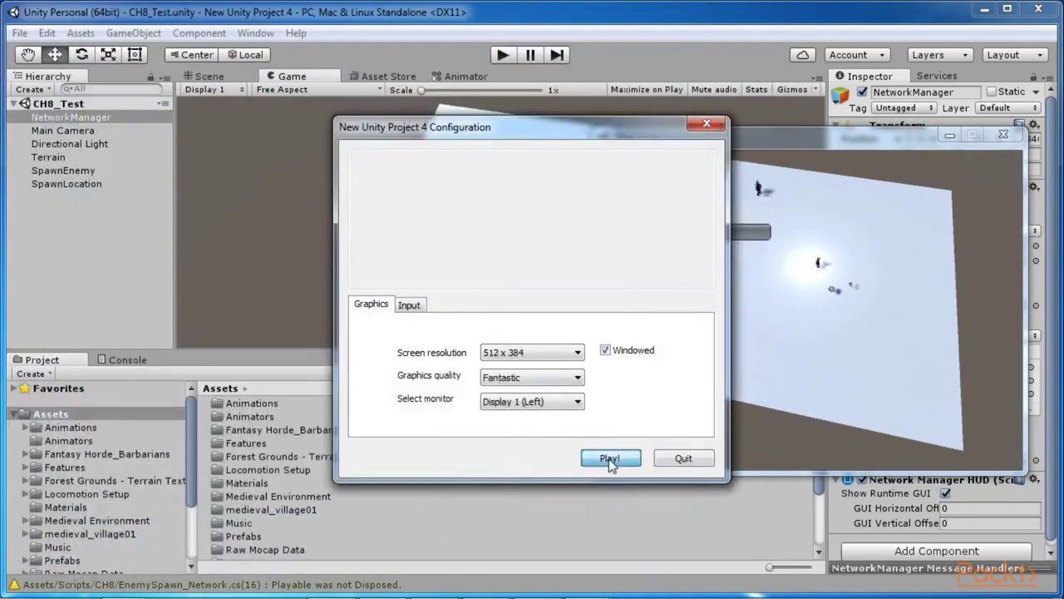
# Start a second windowed game instance at 512 x 384, move its window aside and join the session as a LAN client.
pyautogui.click(609, 458)
pyautogui.moveTo(561, 145); pyautogui.dragTo(366, 82)
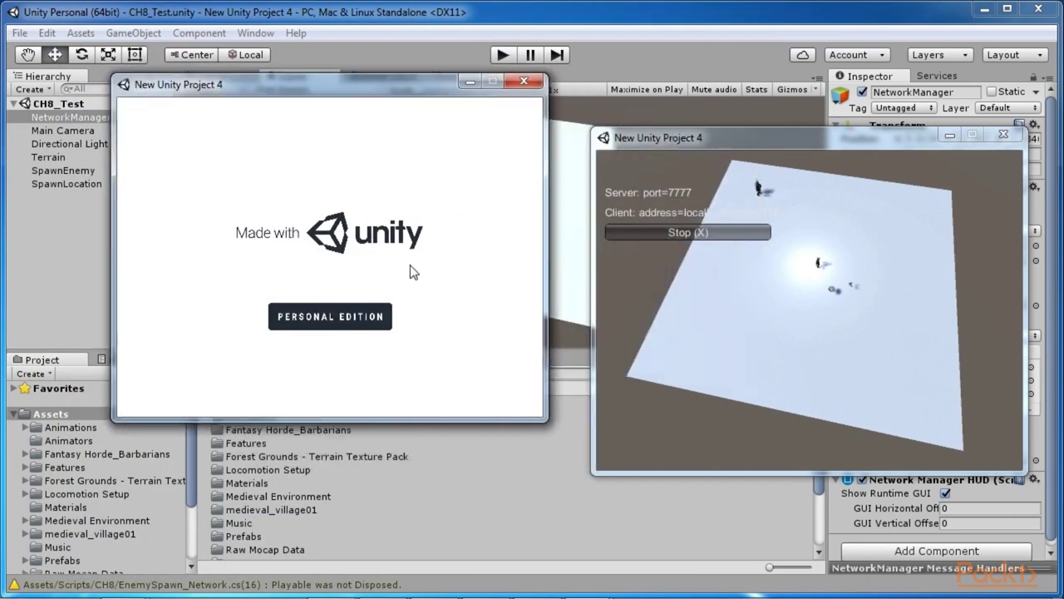
pyautogui.click(190, 163)
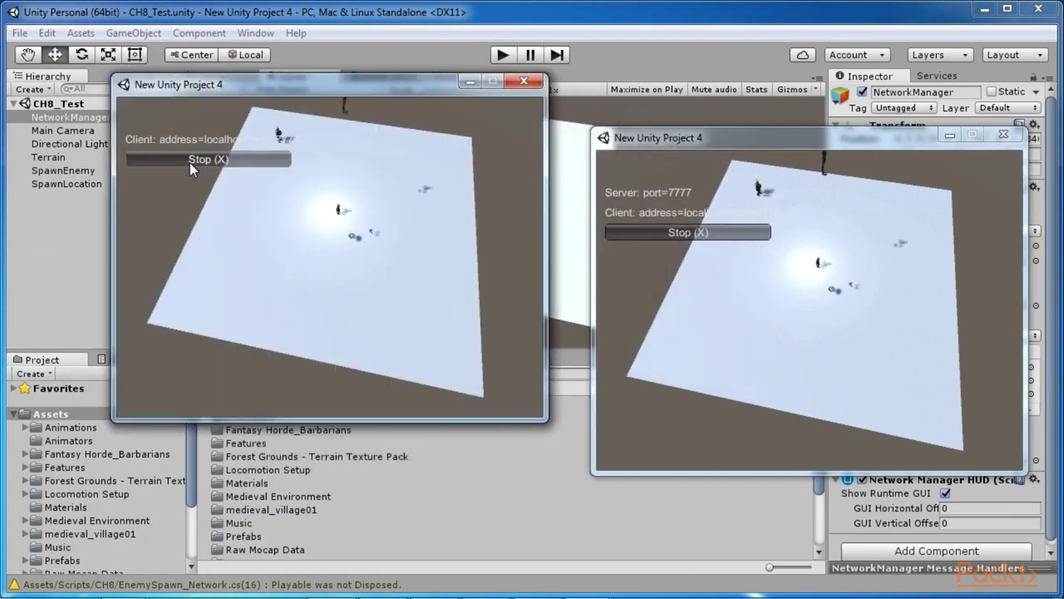
# Move the player characters alternately from the host and client windows to test movement synchronisation.
pyautogui.click(770, 360)
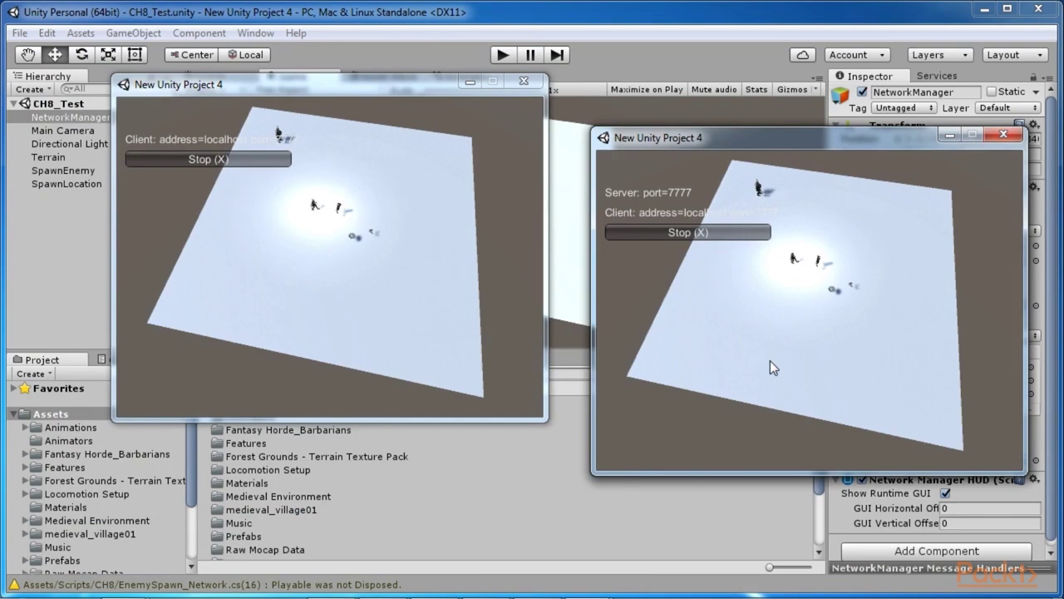
pyautogui.press('s')
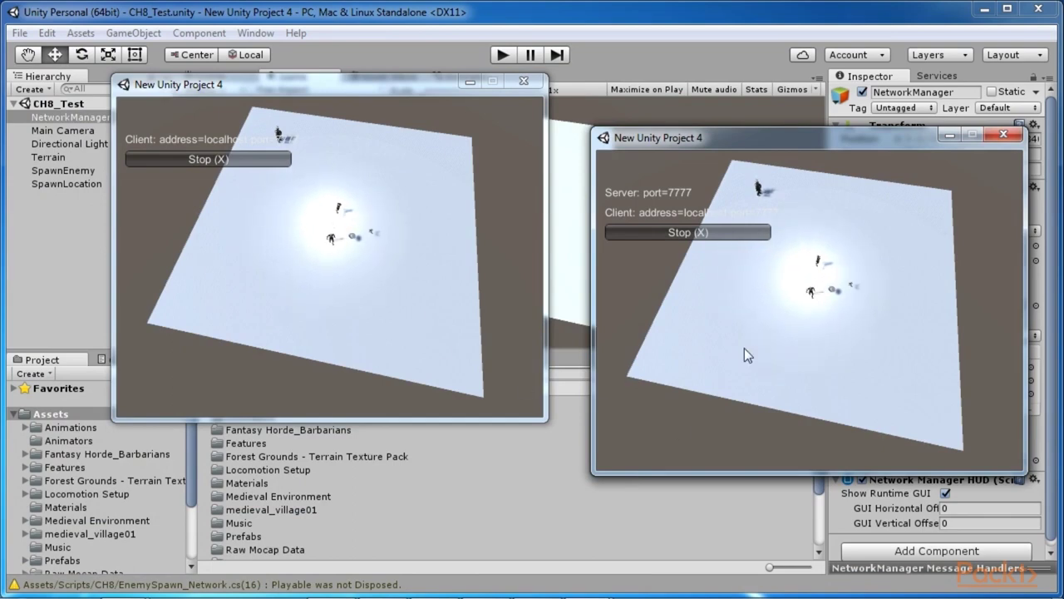
pyautogui.click(333, 243)
pyautogui.press('d')
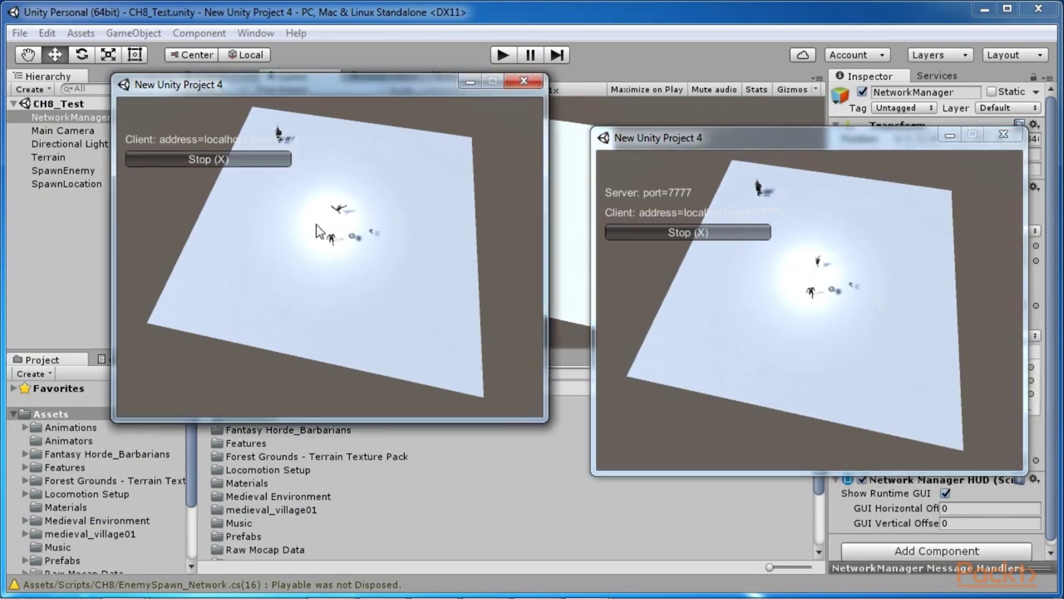
pyautogui.click(868, 349)
pyautogui.press('s')
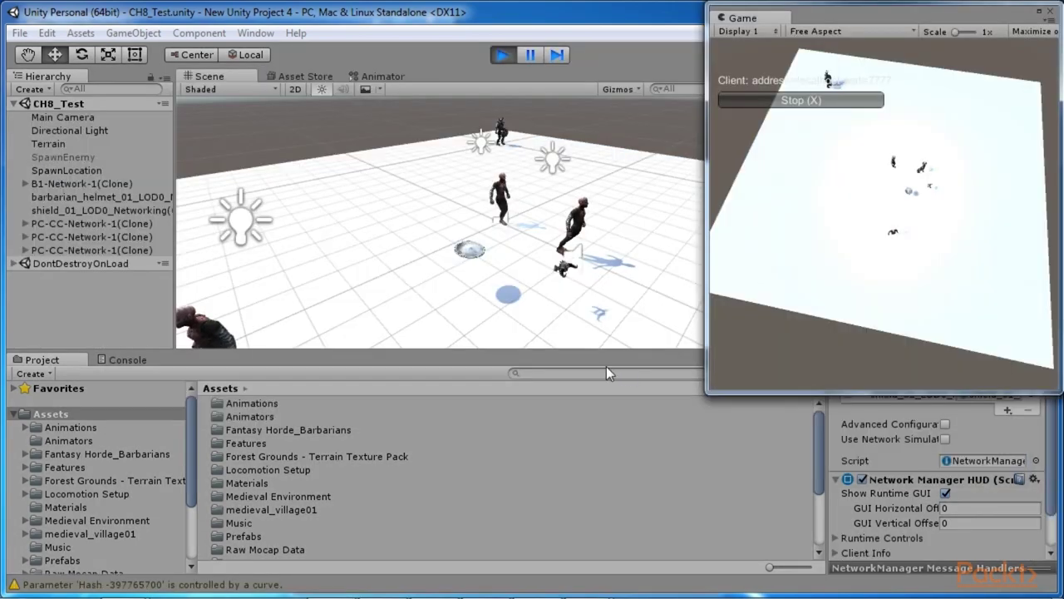
# Bring both standalone game windows in front of the playing Unity editor and arrange them side by side, clear of its Game view.
pyautogui.click(440, 280)
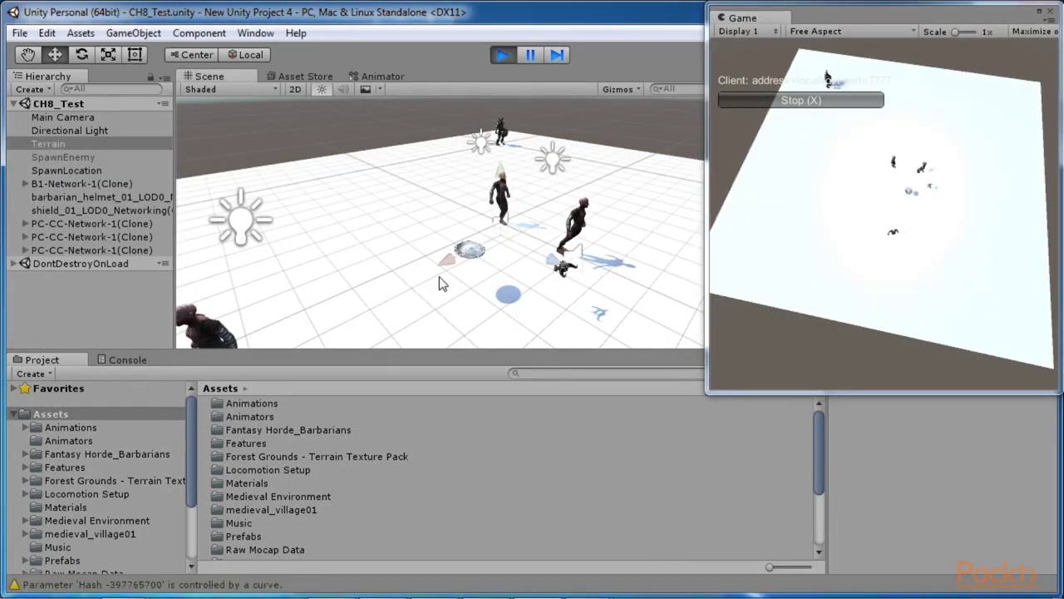
pyautogui.moveTo(587, 582)
pyautogui.click(550, 476)
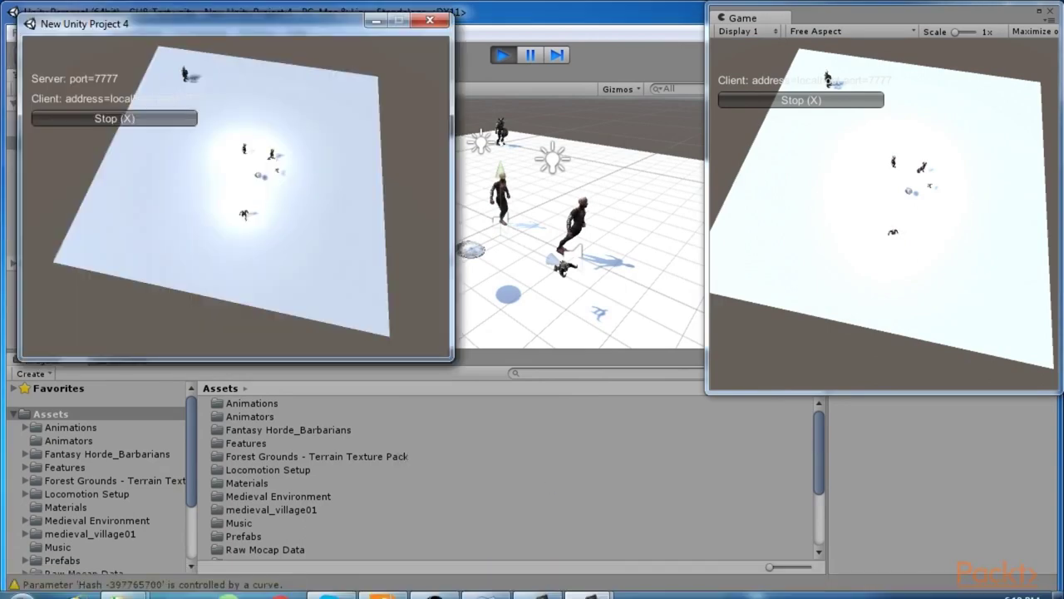
pyautogui.click(640, 528)
pyautogui.moveTo(316, 26); pyautogui.dragTo(243, 283)
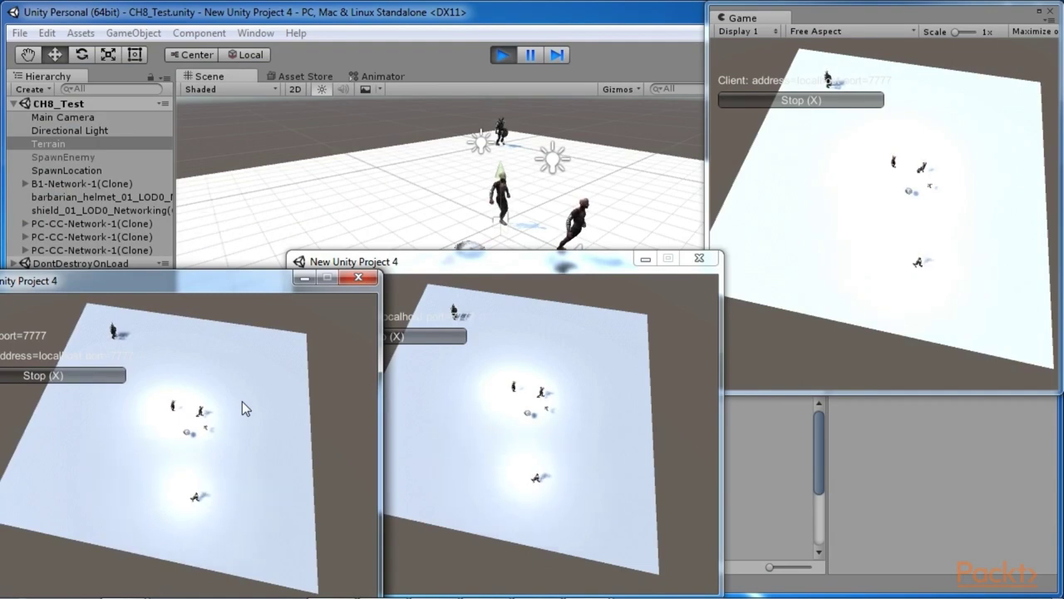
pyautogui.moveTo(484, 257); pyautogui.dragTo(606, 294)
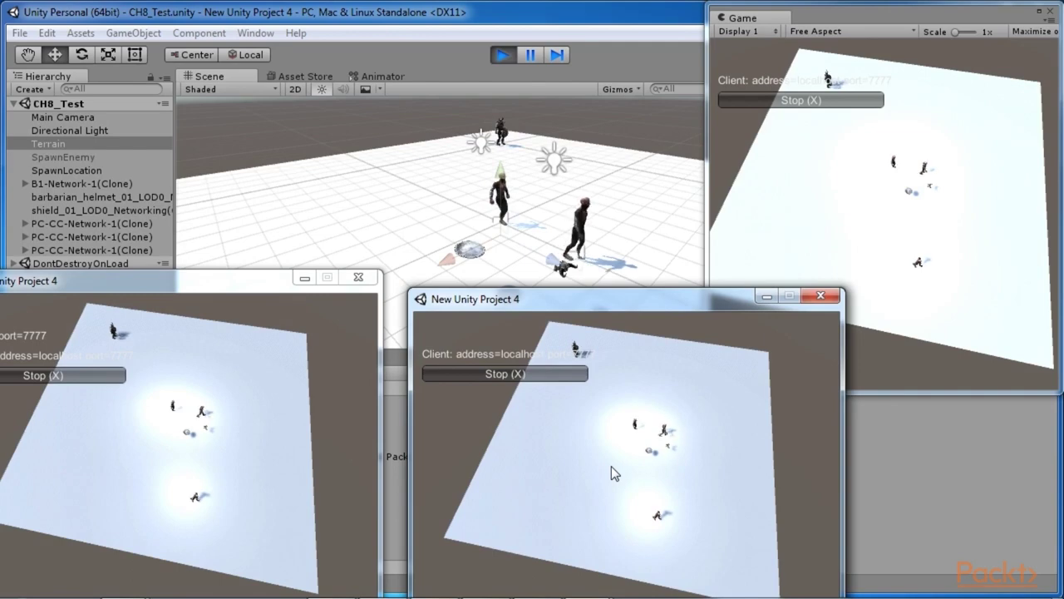
# Give focus to the host, the standalone client and the editor's Game view in turn and move each one's player character.
pyautogui.click(248, 502)
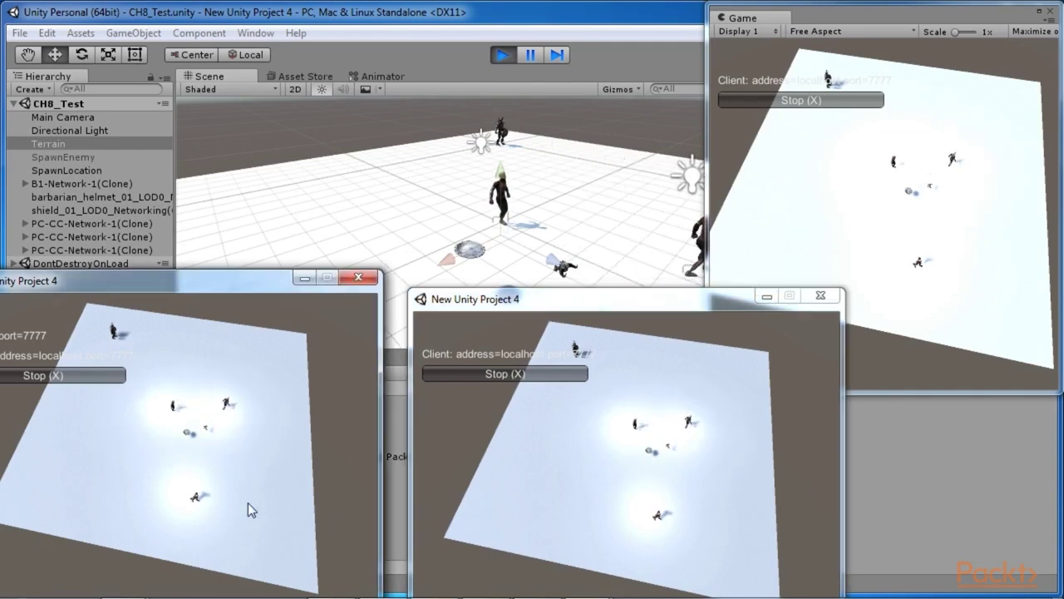
pyautogui.click(248, 502)
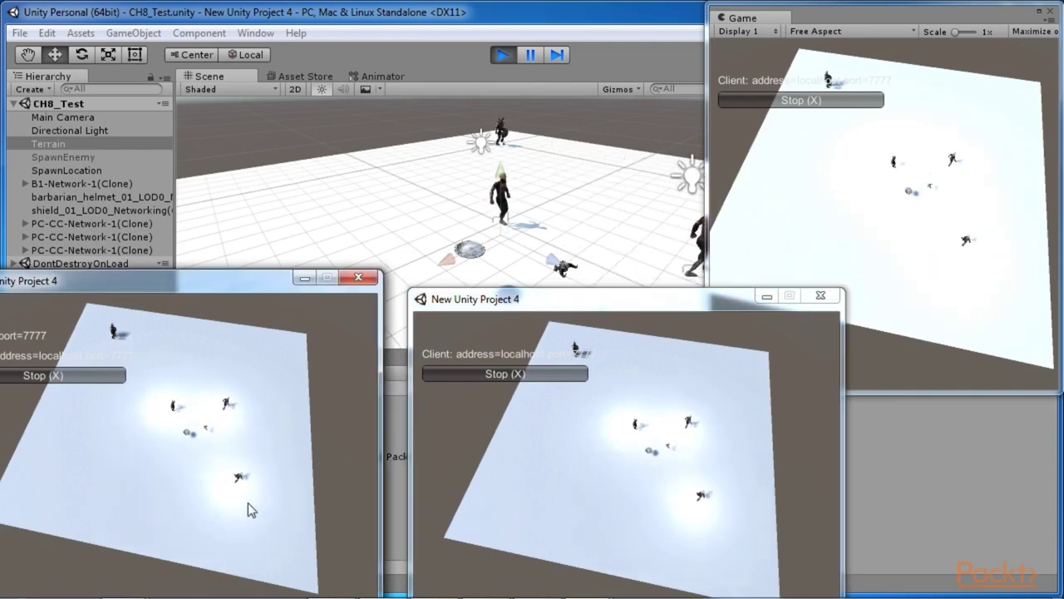
pyautogui.click(647, 460)
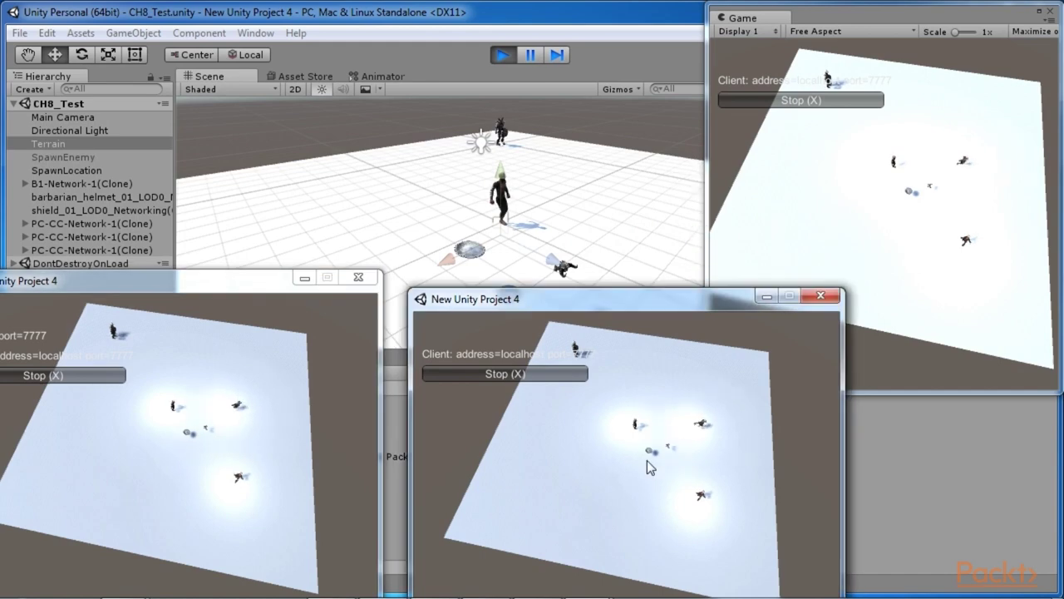
pyautogui.click(860, 249)
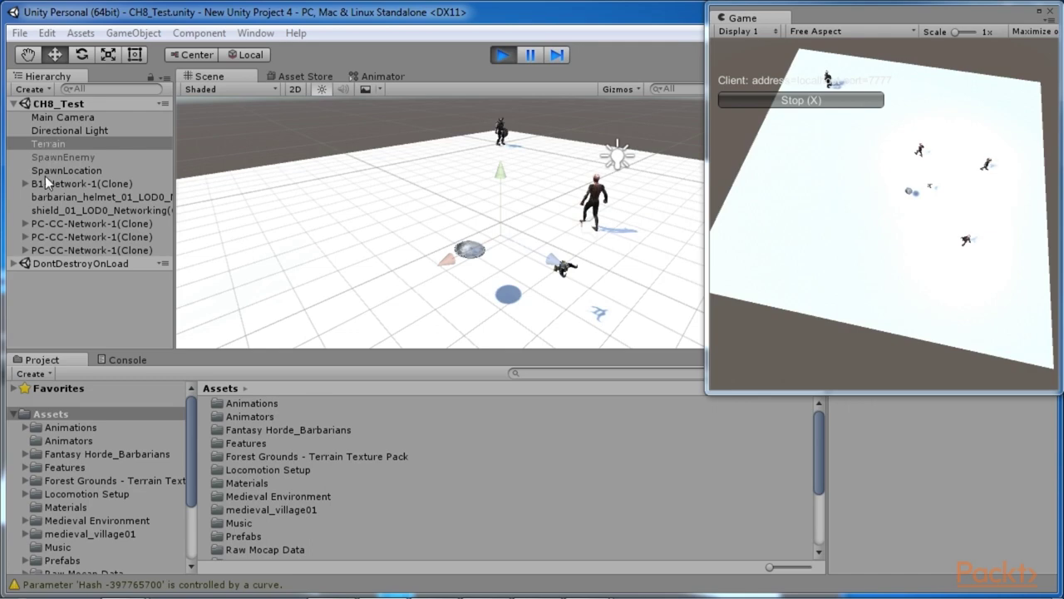
# Select NetworkManager under DontDestroyOnLoad and examine the Client Objects in the Network Manager HUD's Client Info.
pyautogui.click(14, 264)
pyautogui.click(39, 276)
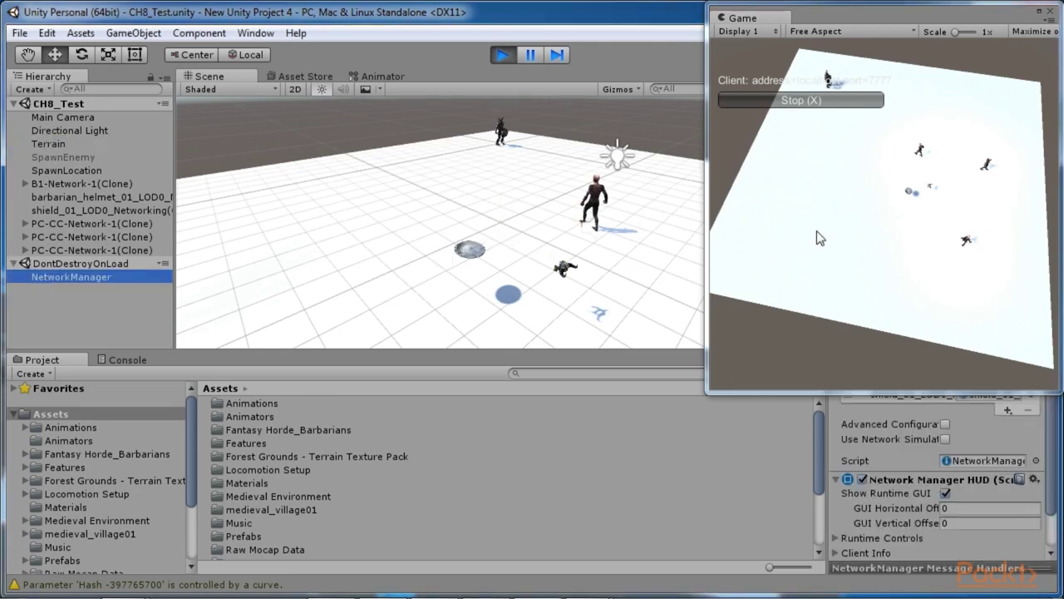
pyautogui.click(902, 541)
pyautogui.scroll(-1, 902, 541)
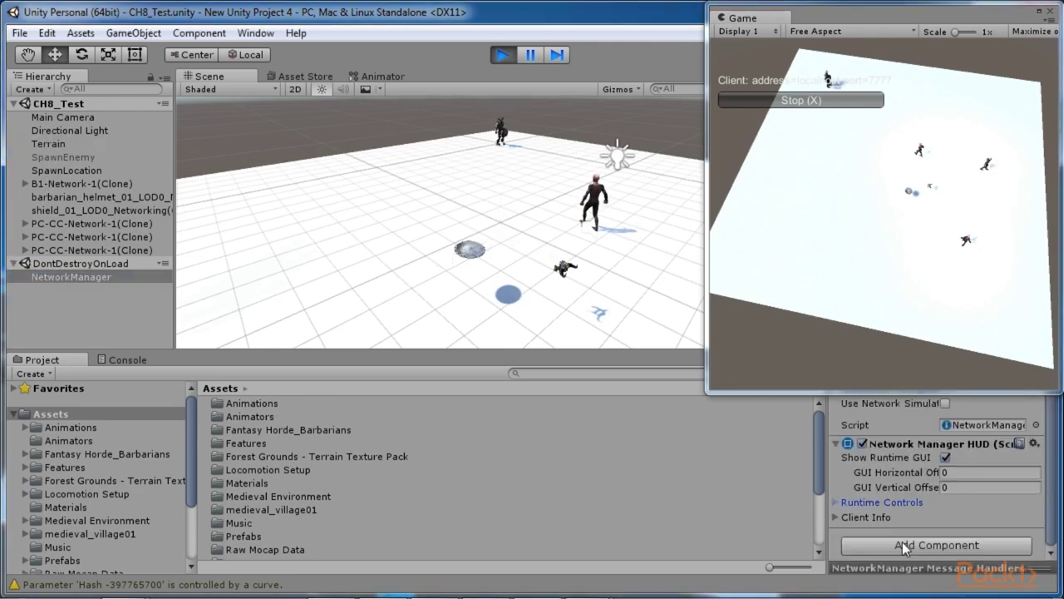
pyautogui.click(838, 517)
pyautogui.scroll(-1, 843, 517)
pyautogui.click(845, 517)
pyautogui.scroll(-2, 888, 521)
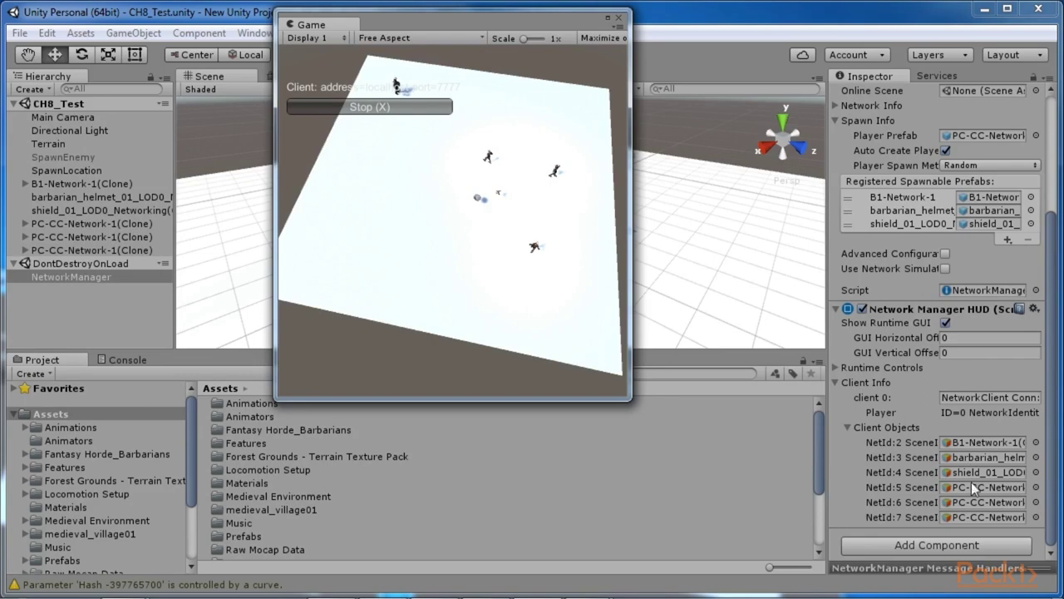
# Examine the runtime components of B1-Network-1(Clone), including the NPC_Movement_Network values, and move the floating Game view aside.
pyautogui.click(68, 183)
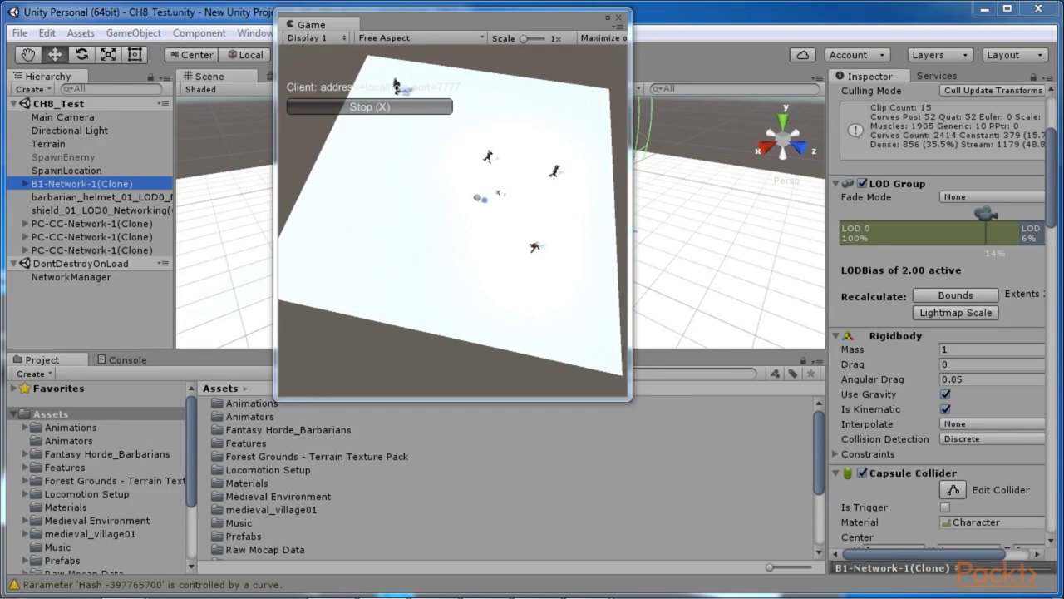
pyautogui.click(58, 183)
pyautogui.scroll(-15, 897, 405)
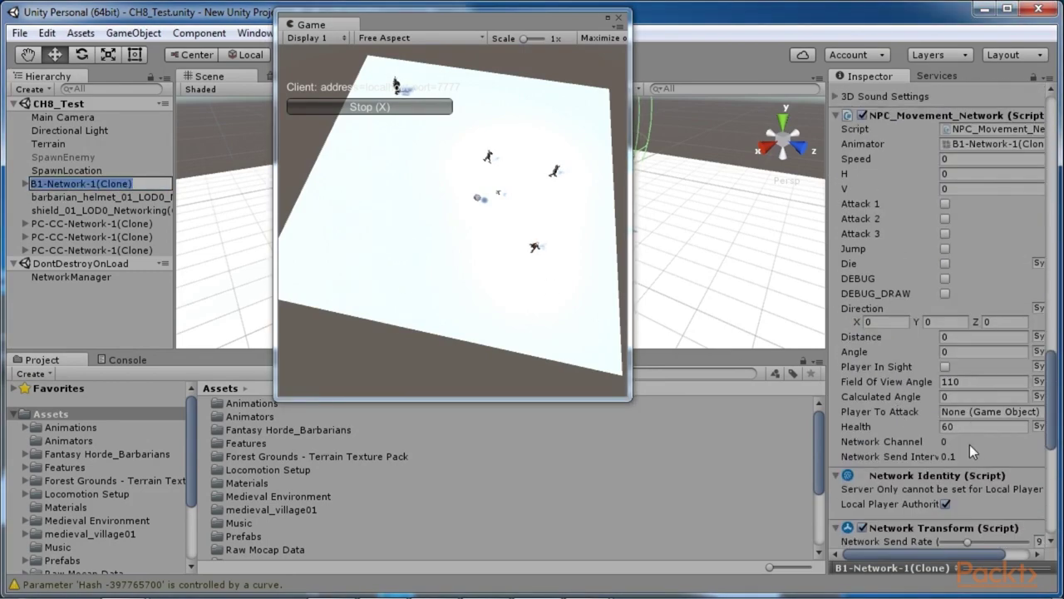
pyautogui.scroll(15, 969, 444)
pyautogui.scroll(-12, 970, 444)
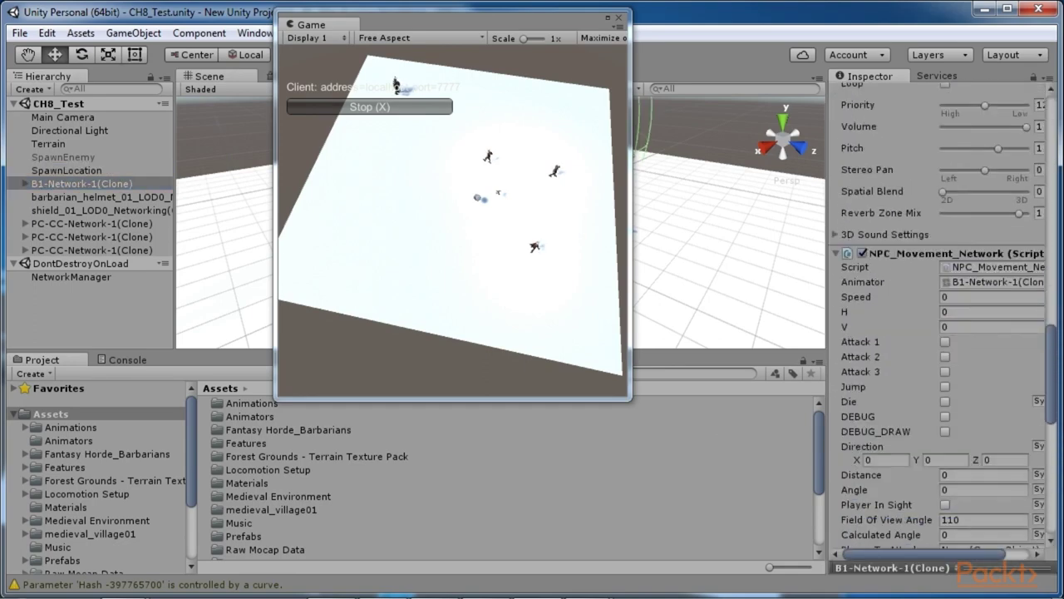
pyautogui.scroll(-6, 940, 332)
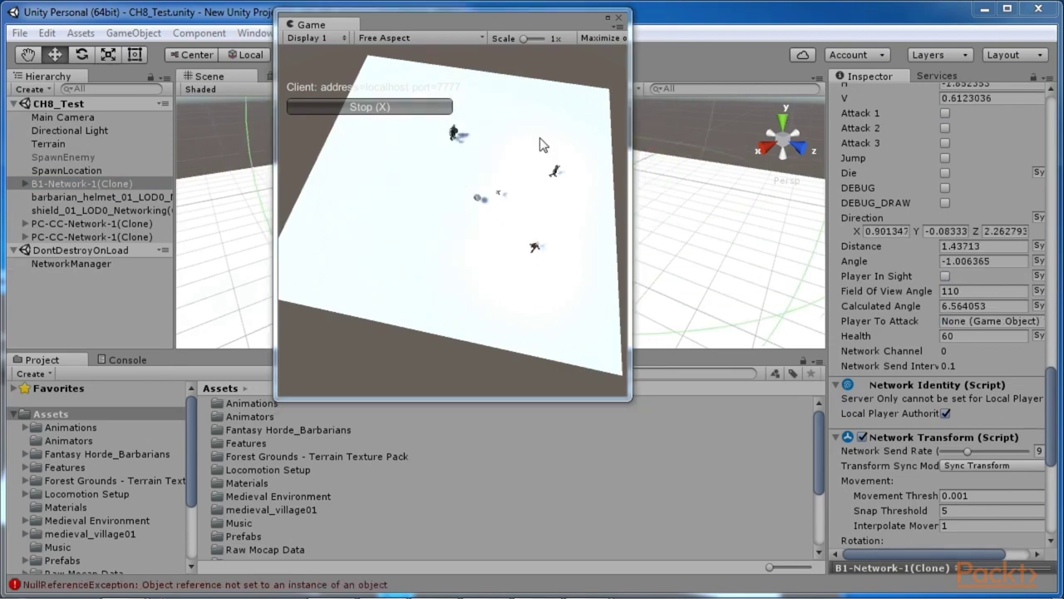
pyautogui.moveTo(447, 18); pyautogui.dragTo(407, 144)
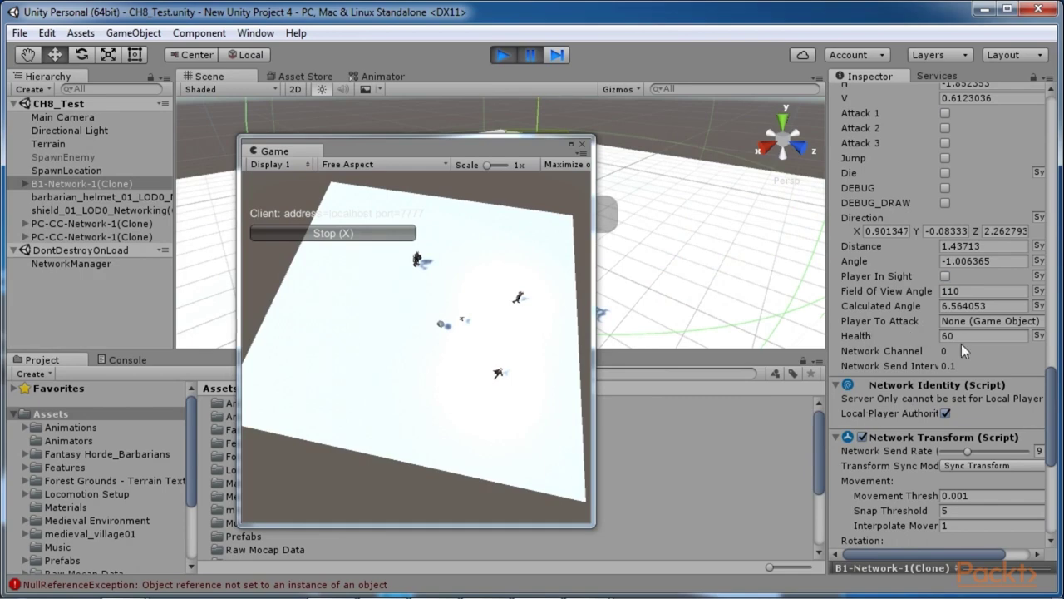
# Examine the components of both PC-CC-Network-1(Clone) players, including Network Transform and Network Animator, and switch to the standalone client window.
pyautogui.click(68, 224)
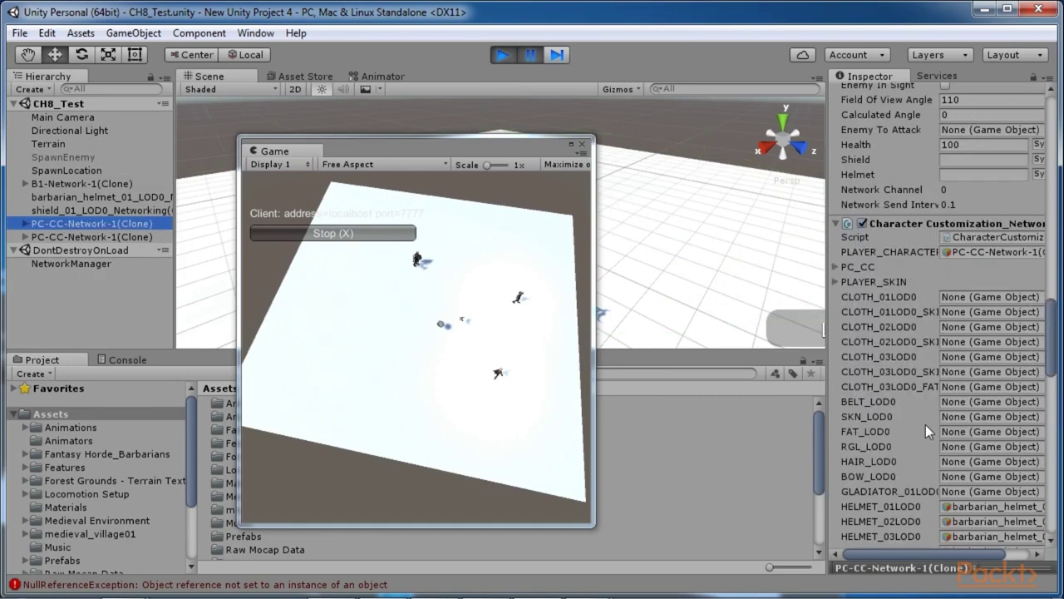
pyautogui.scroll(-10, 926, 424)
pyautogui.scroll(5, 925, 424)
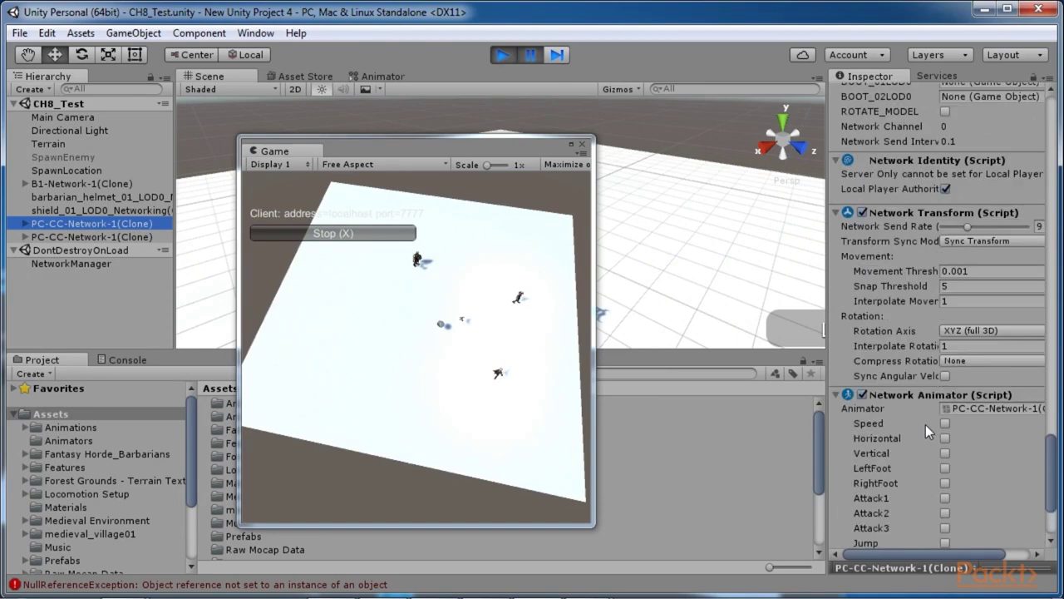
pyautogui.click(91, 237)
pyautogui.hotkey('alt', 'Tab')
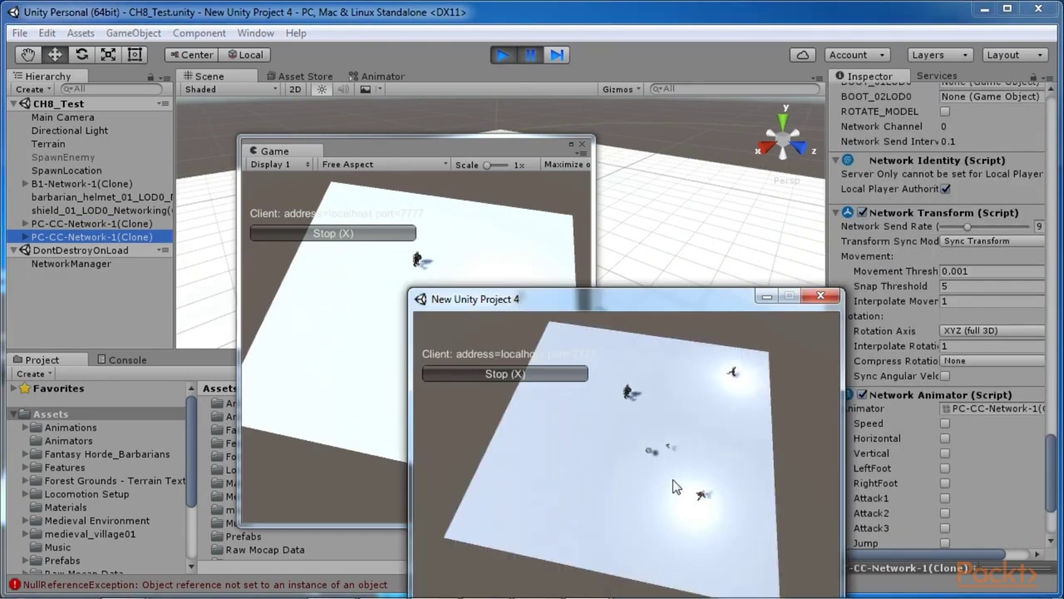